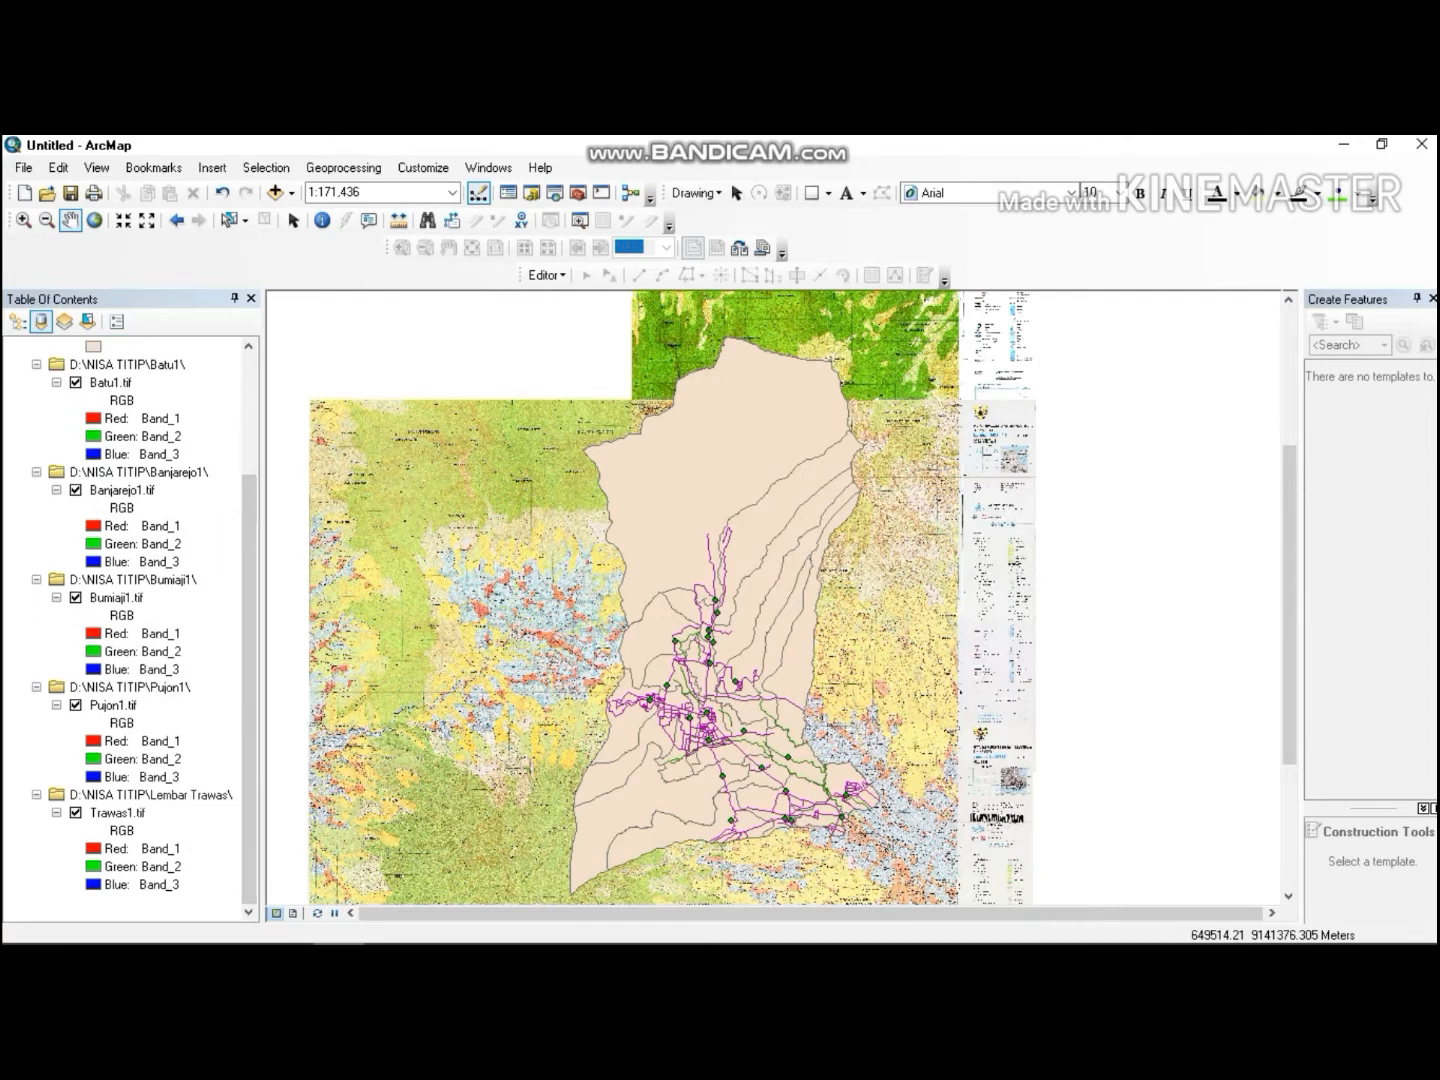
Hide the ibu_kota, jalan and sungai layers in the PETA group.
left_click(238, 613)
left_click_drag(244, 553, 245, 434)
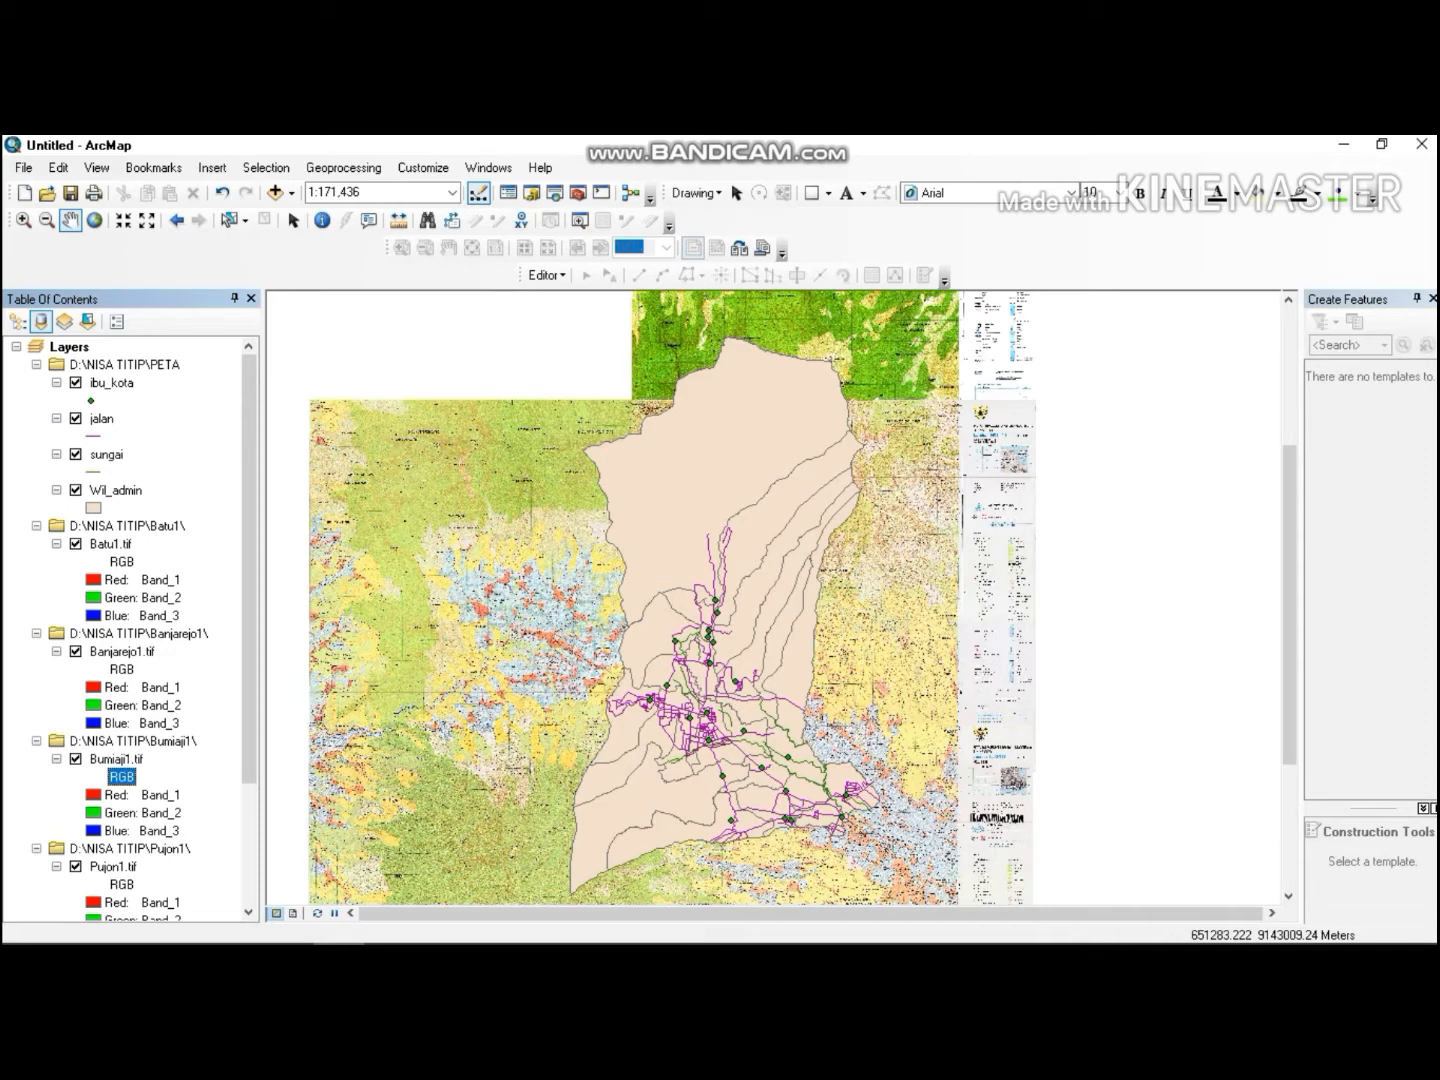
left_click(76, 383)
left_click(75, 419)
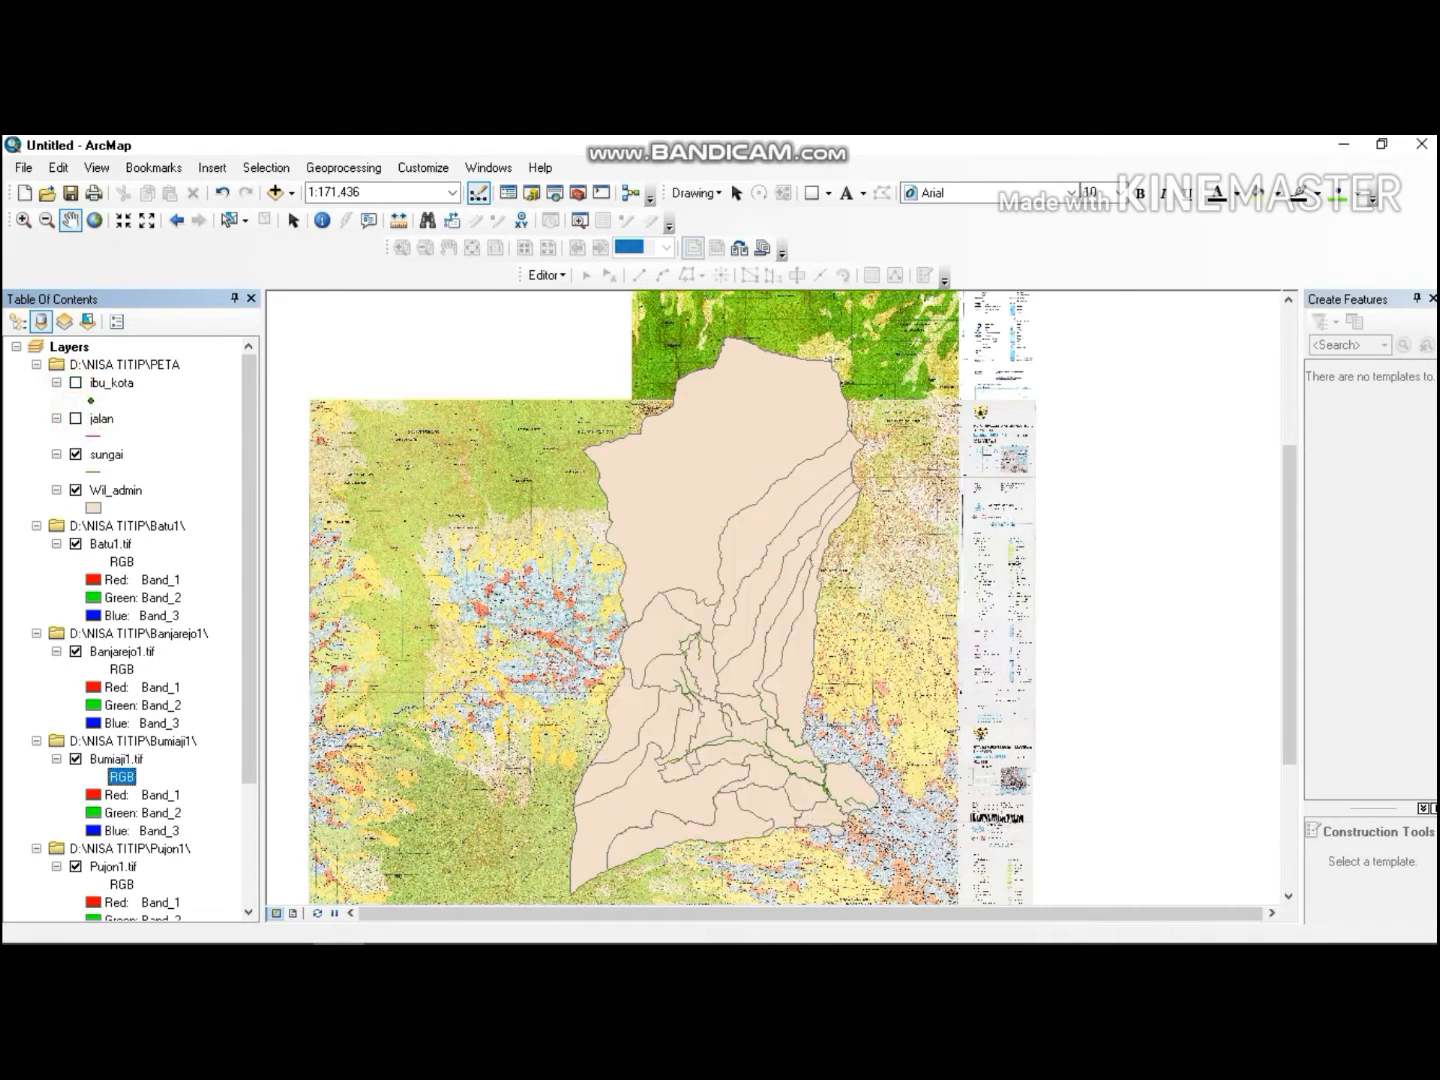
left_click(76, 455)
Hide the Batu1, Banjarejo1, Bumiaji1, Pujon1 and Trawas1 raster map sheets, leaving only Wil_admin visible.
left_click(75, 543)
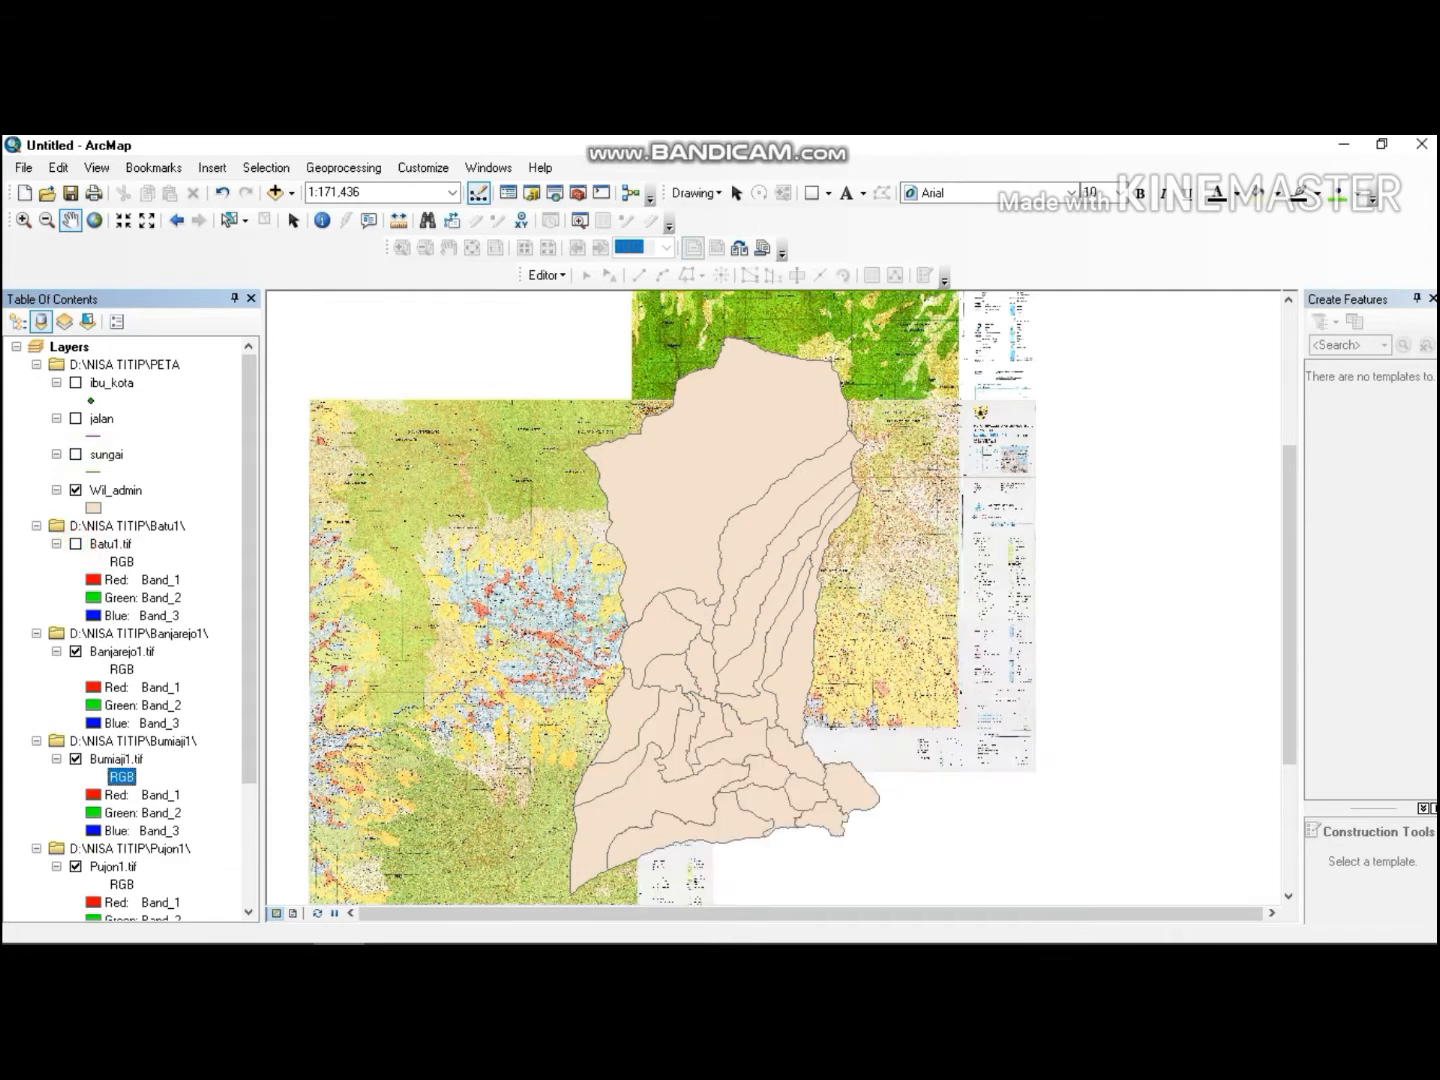
left_click(75, 652)
left_click(75, 759)
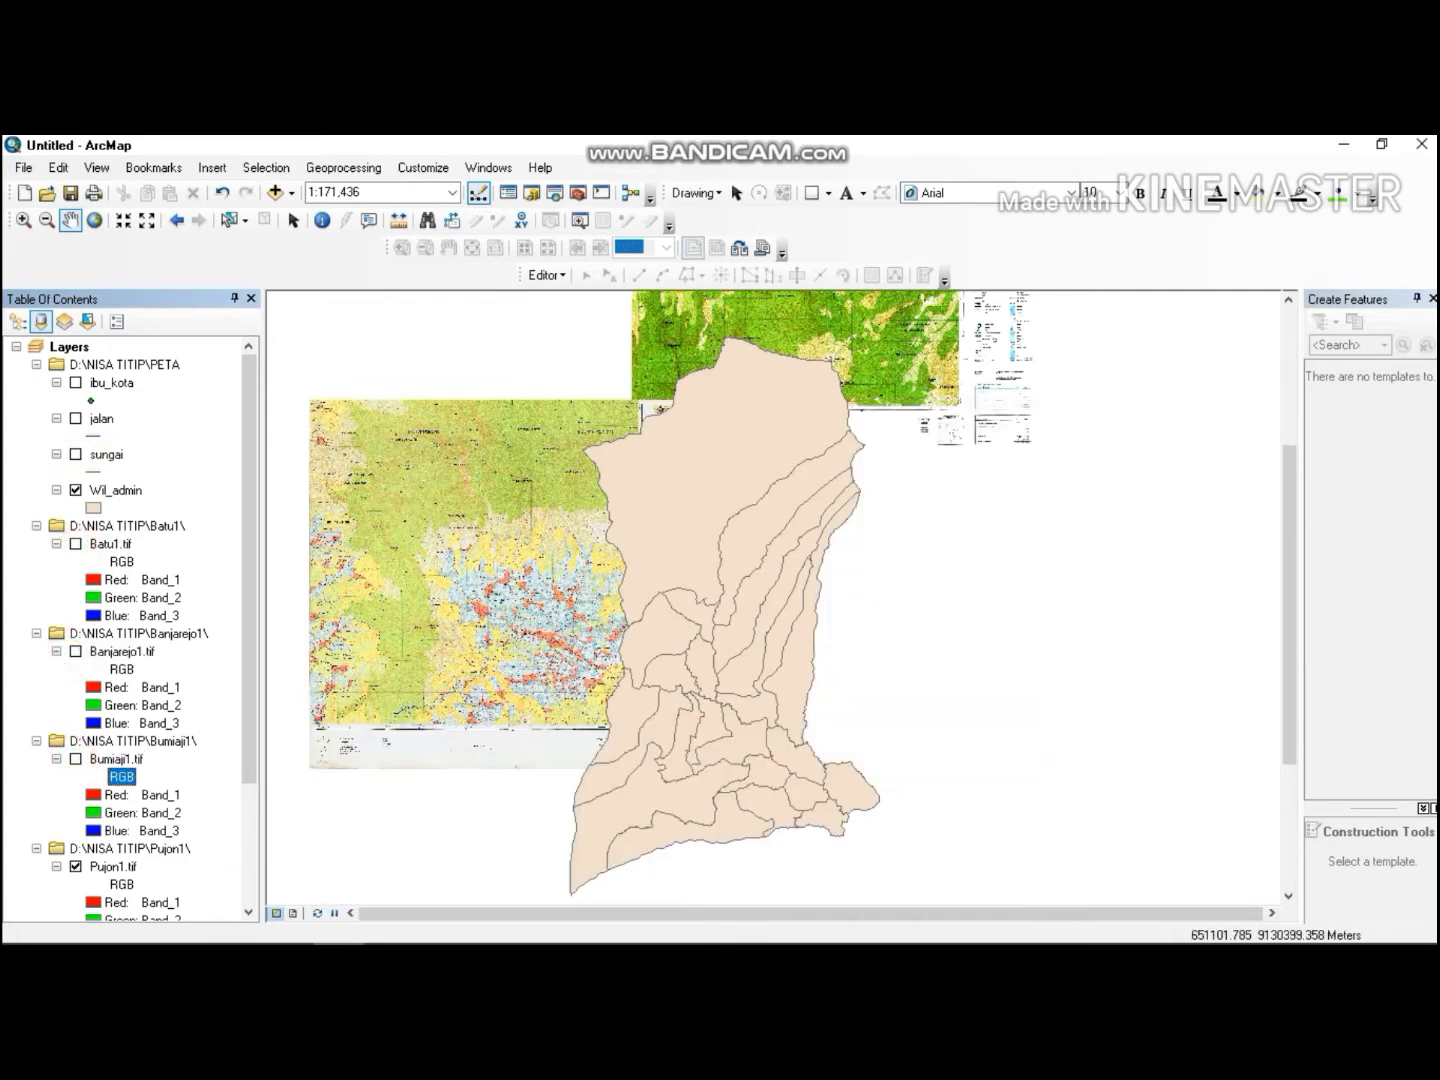
left_click_drag(250, 570, 249, 665)
left_click(76, 740)
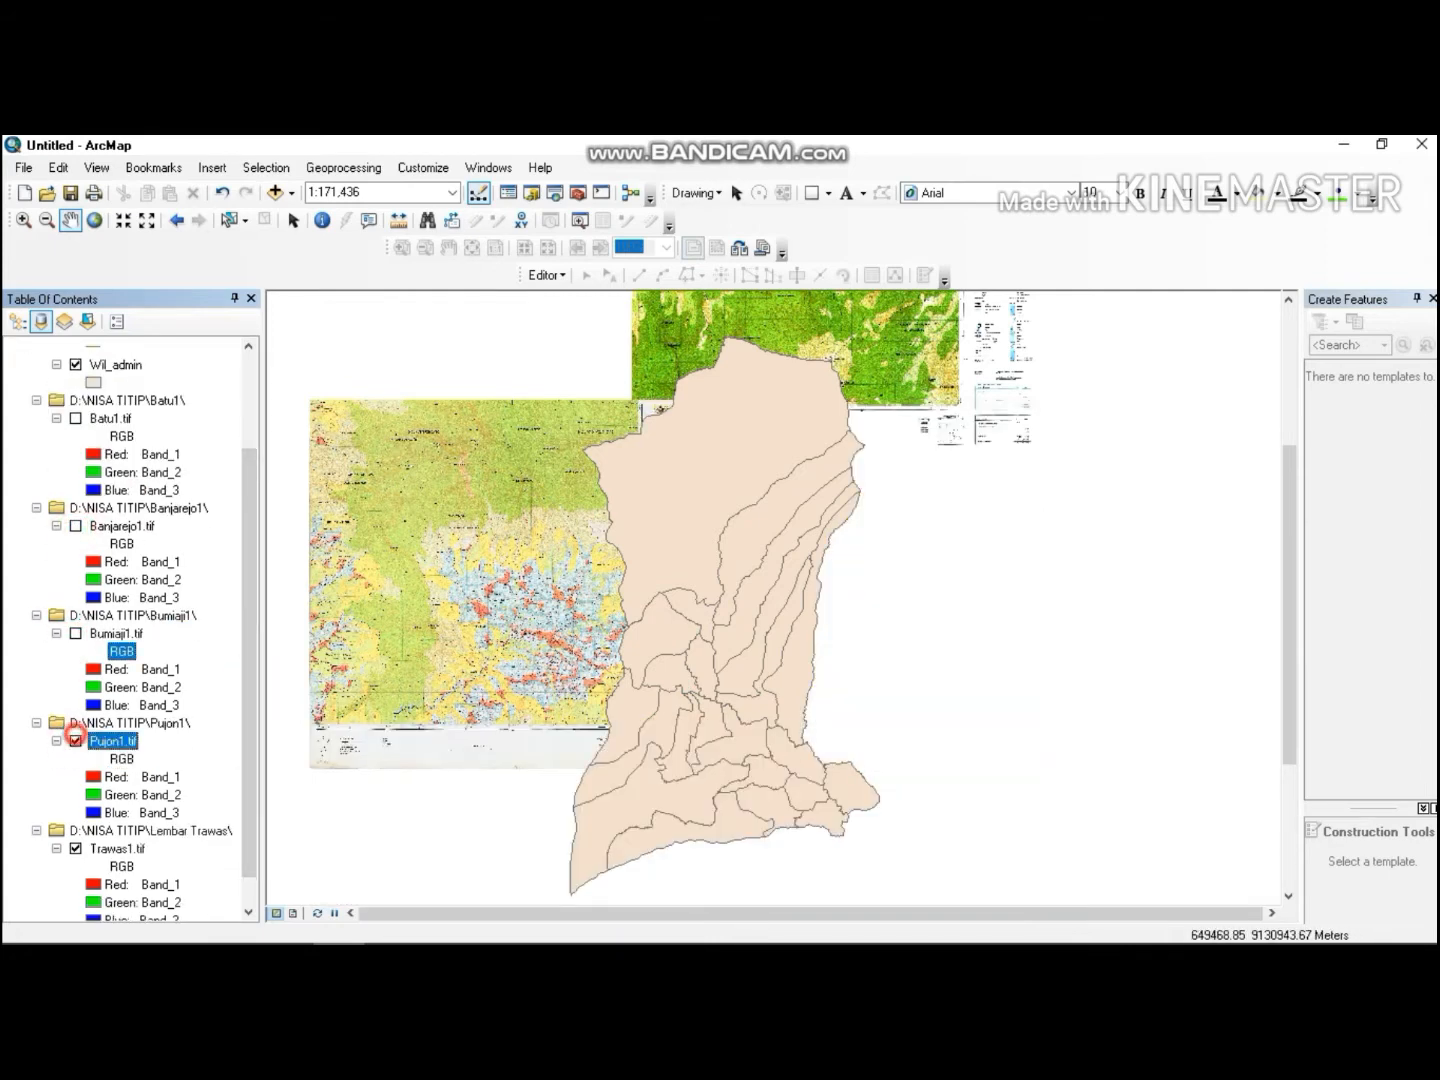
left_click(76, 849)
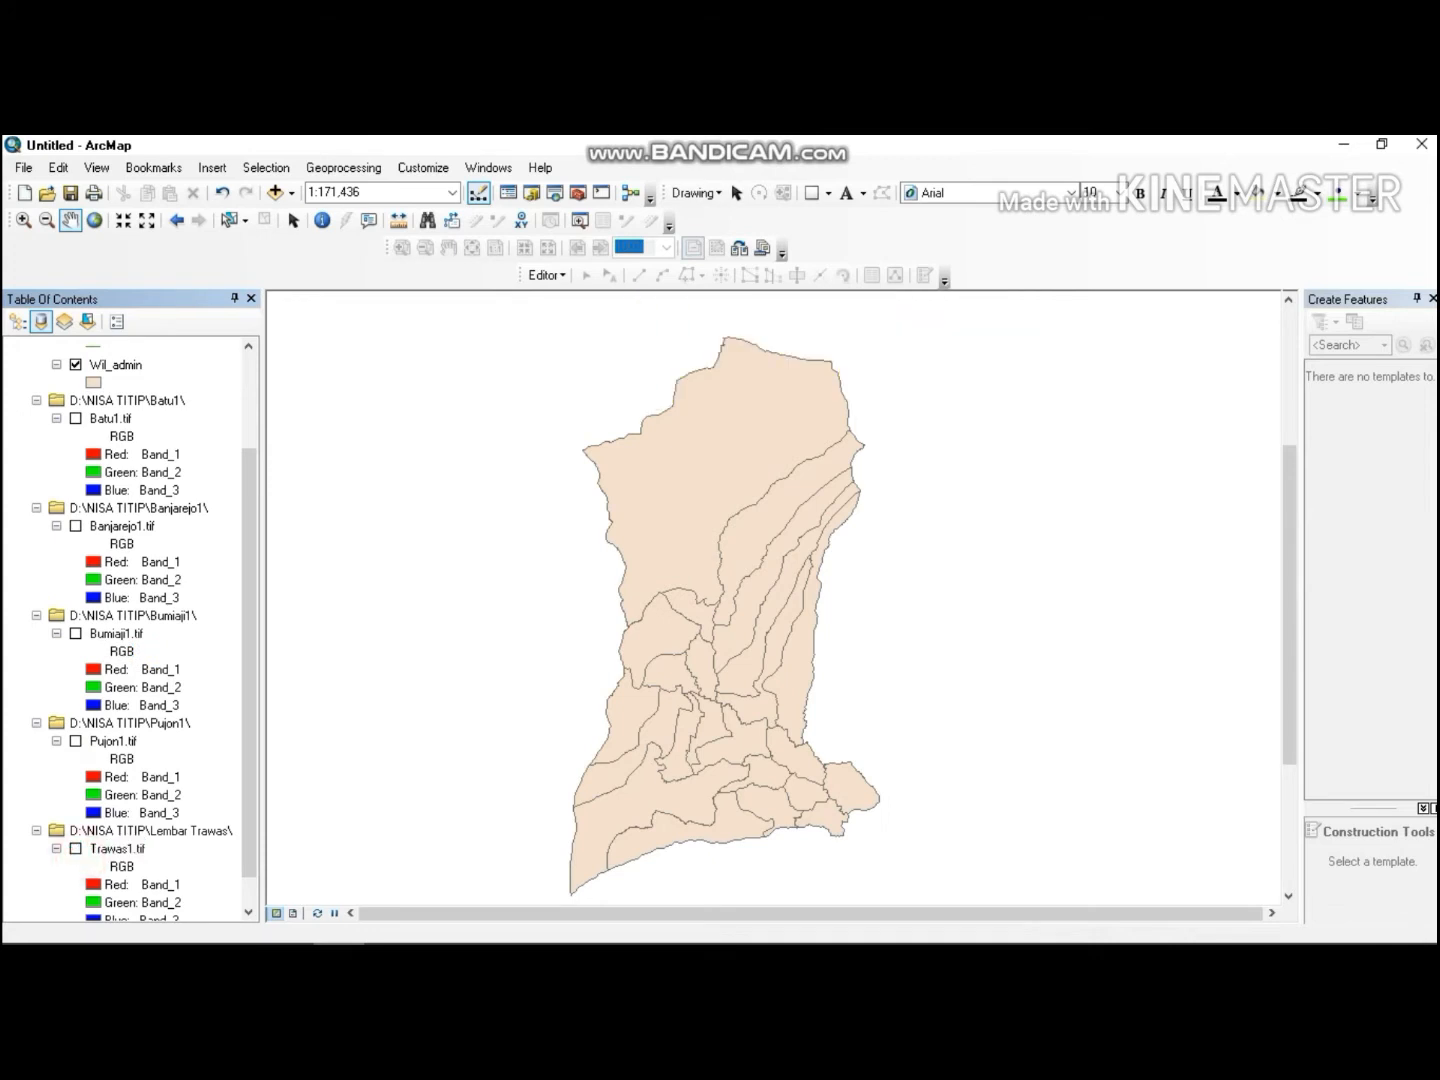
left_click_drag(247, 721, 247, 626)
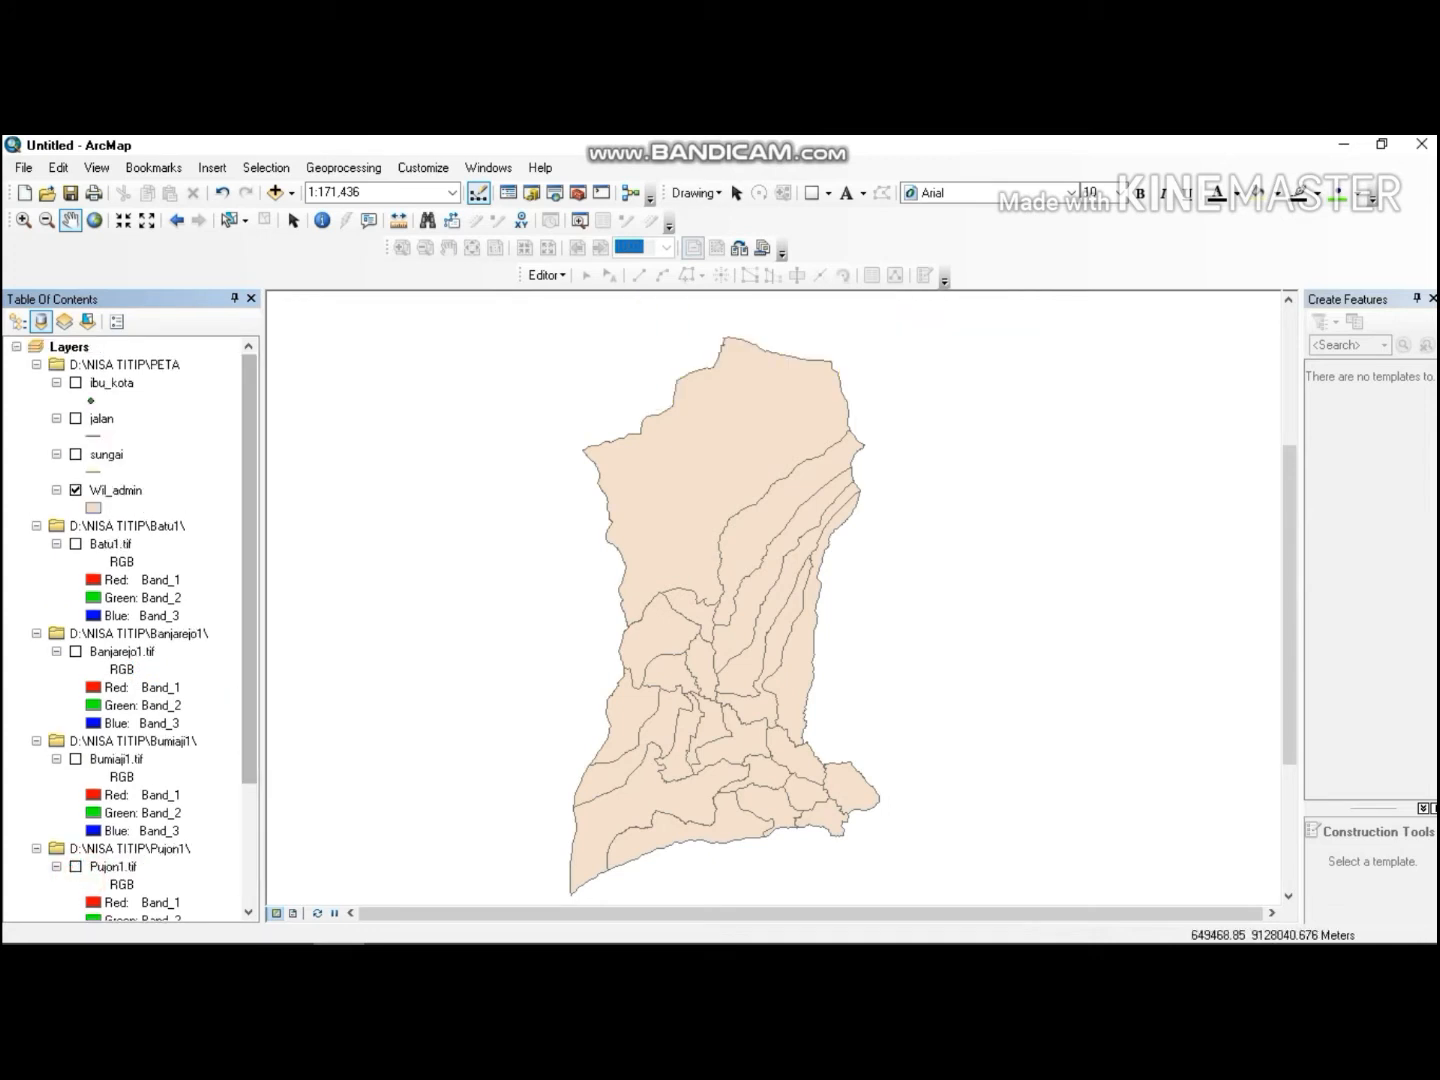
Change the Wil_admin symbol to Hollow and increase its outline width.
left_click(116, 490)
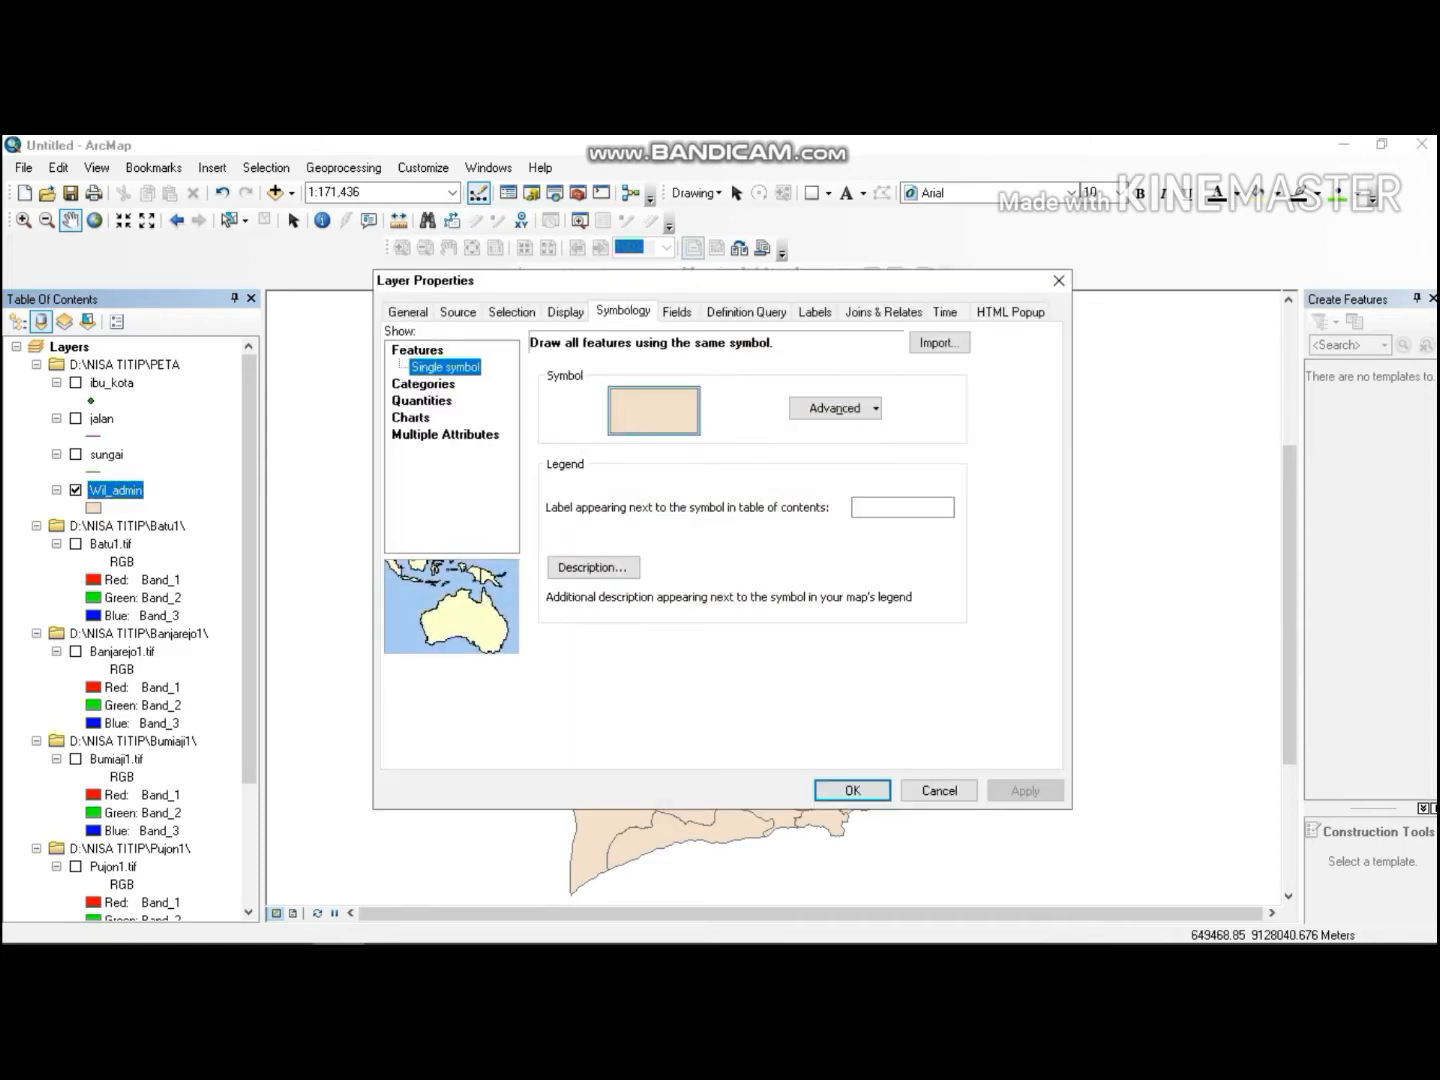
left_click(1059, 279)
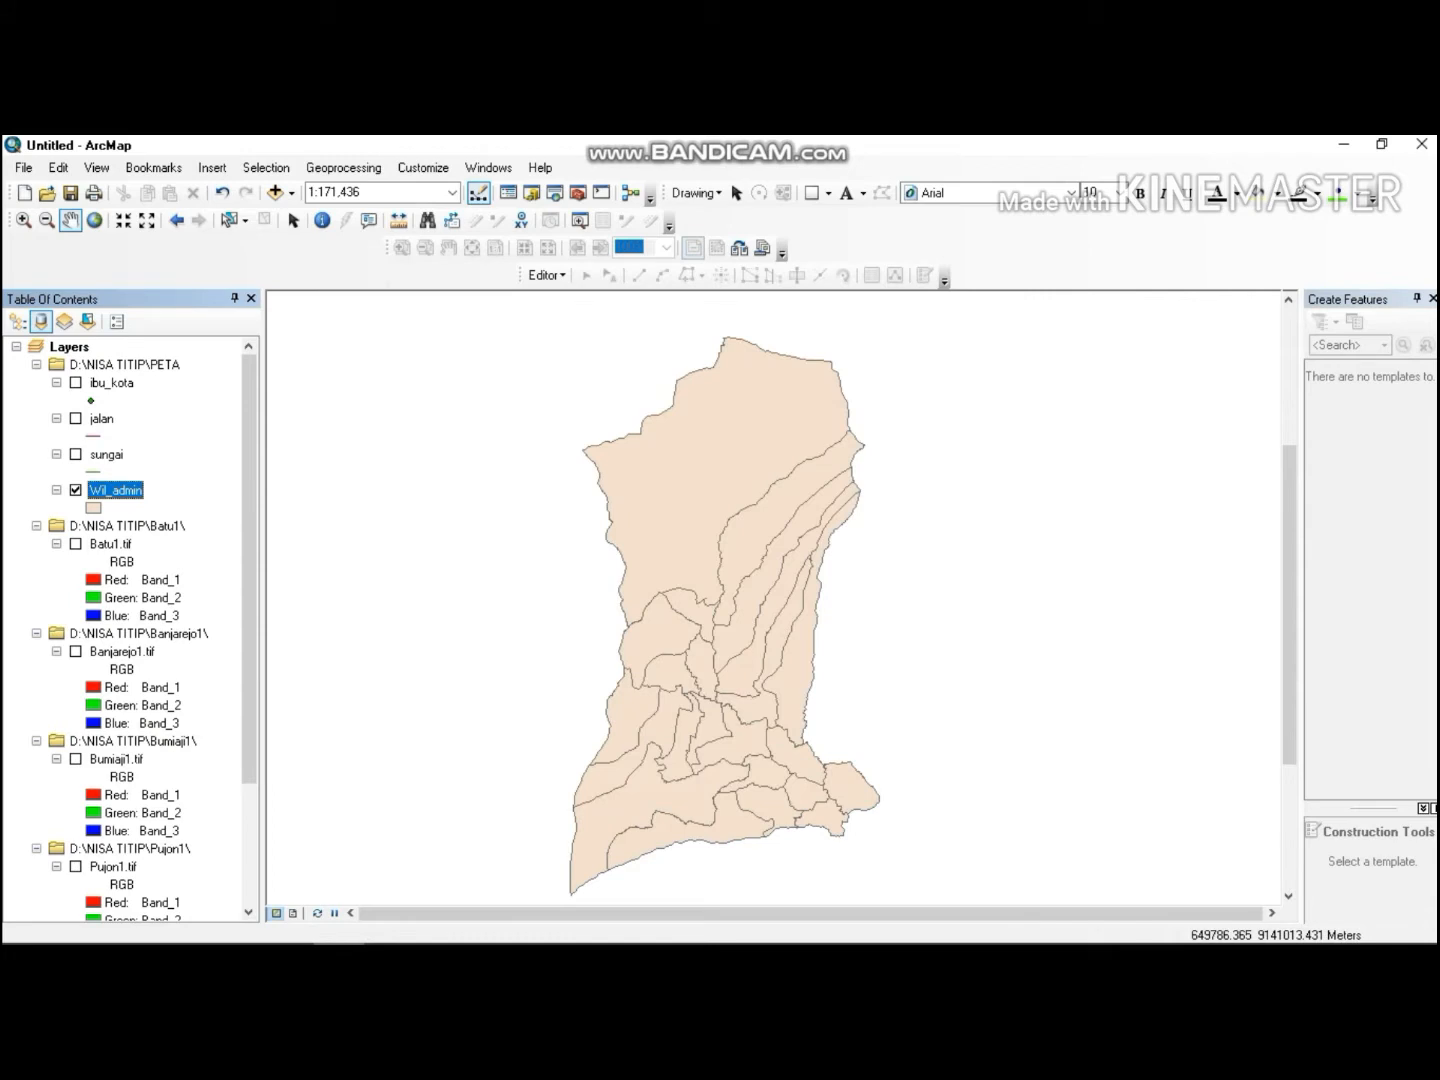
left_click(95, 508)
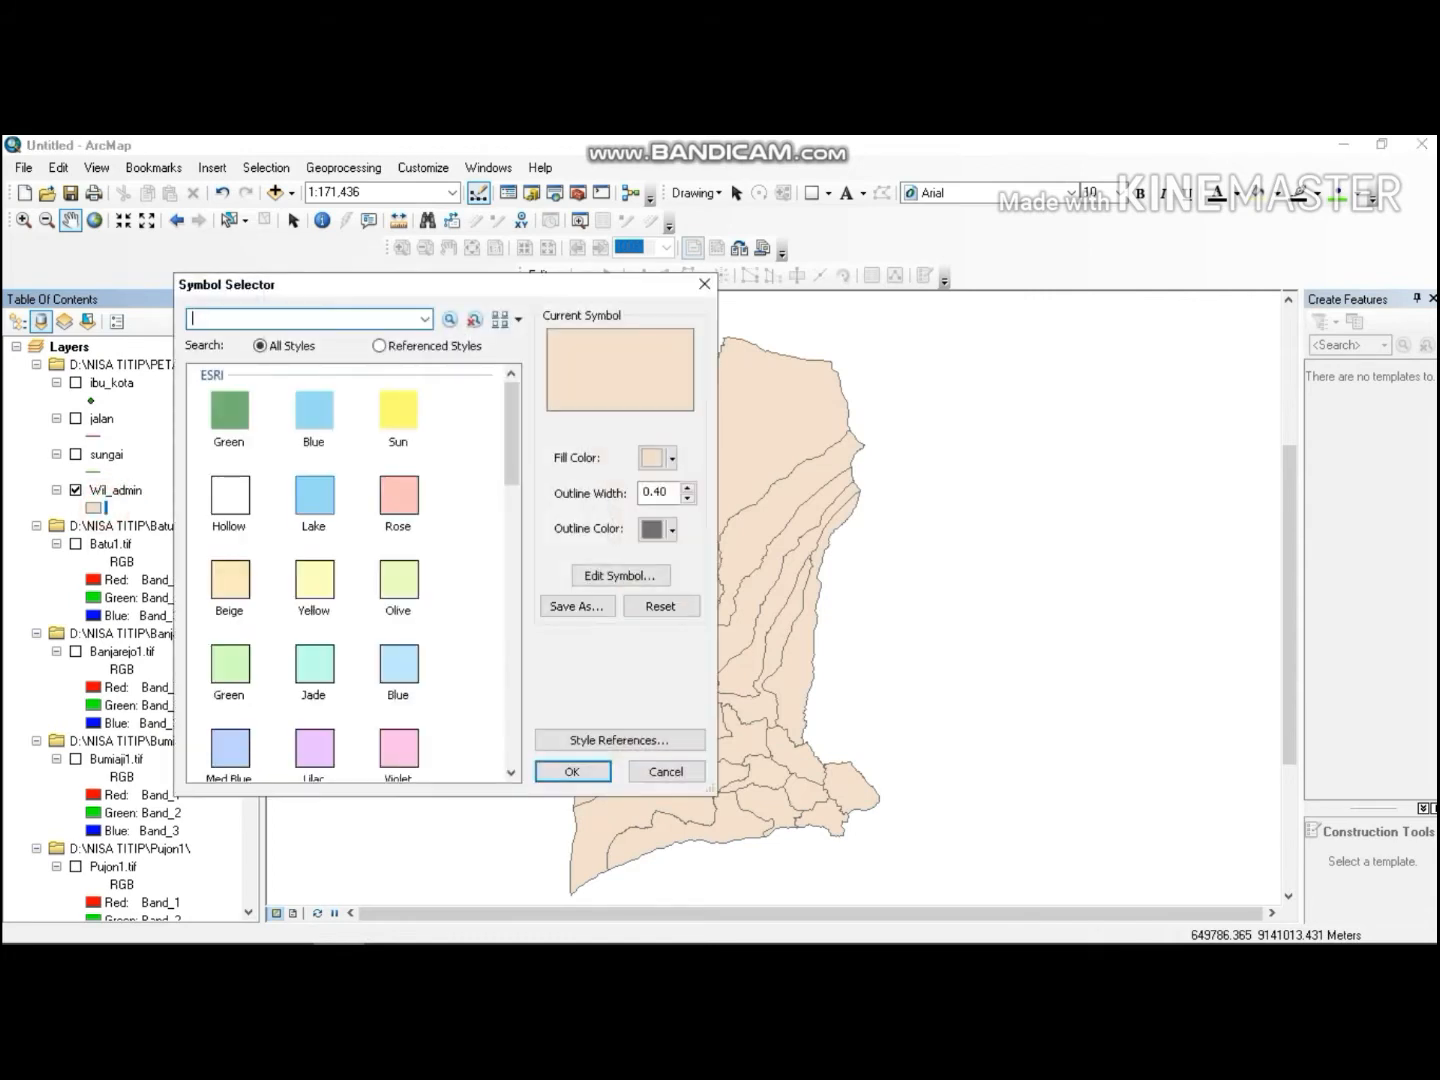
left_click(229, 496)
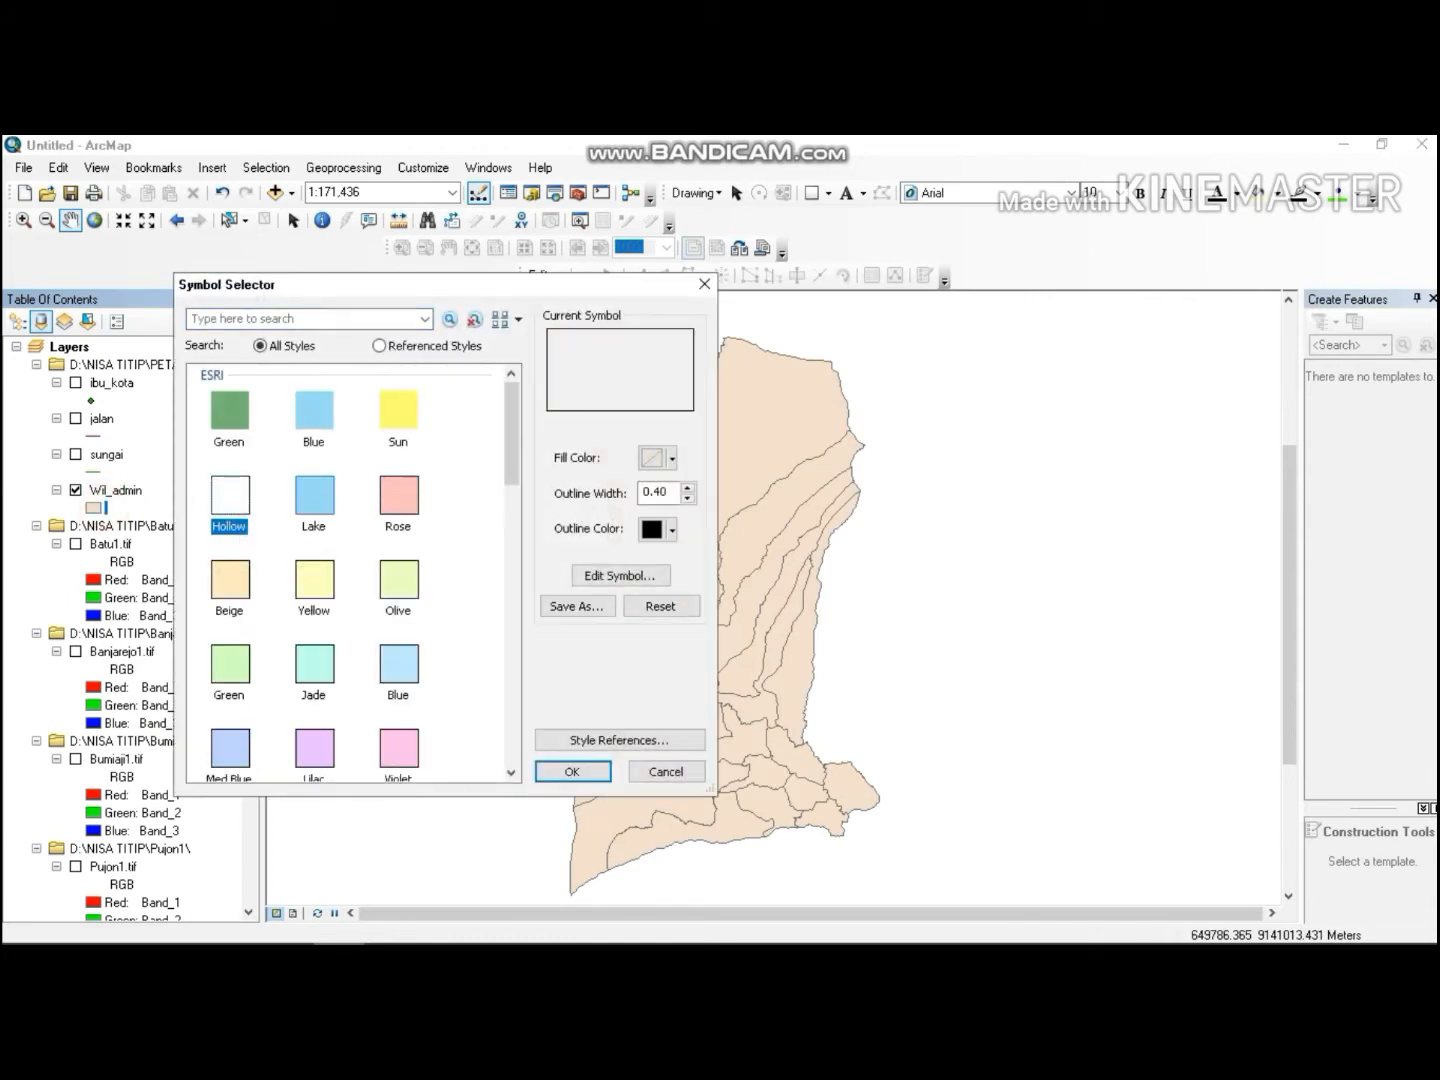
left_click(687, 486)
left_click(688, 486)
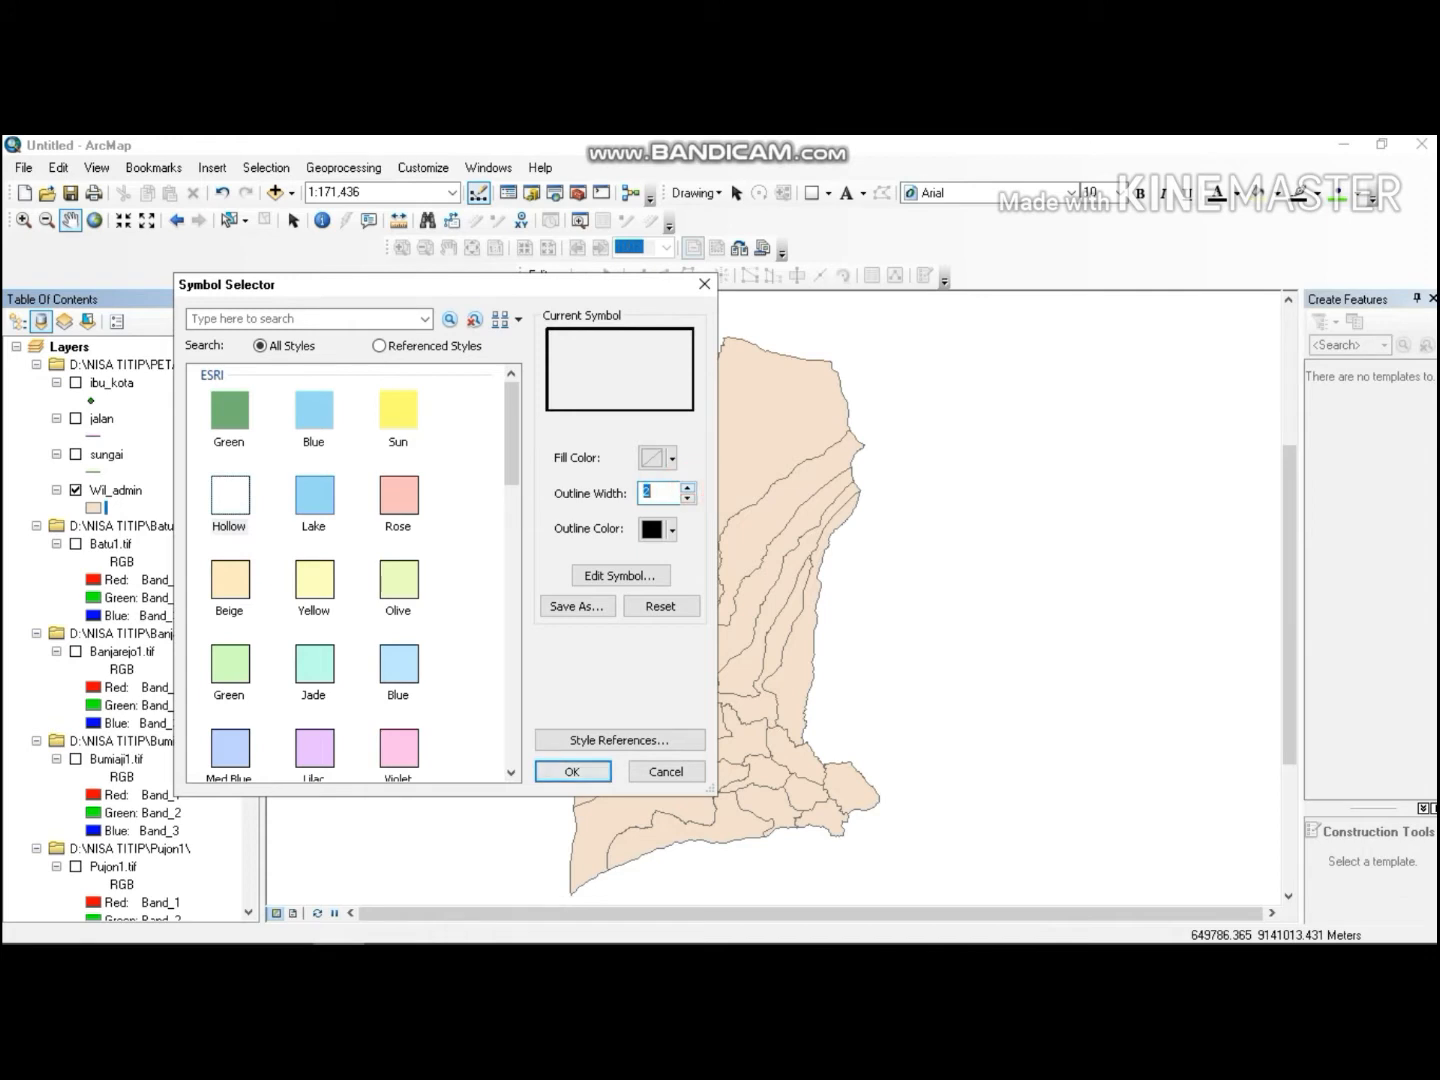
left_click(571, 771)
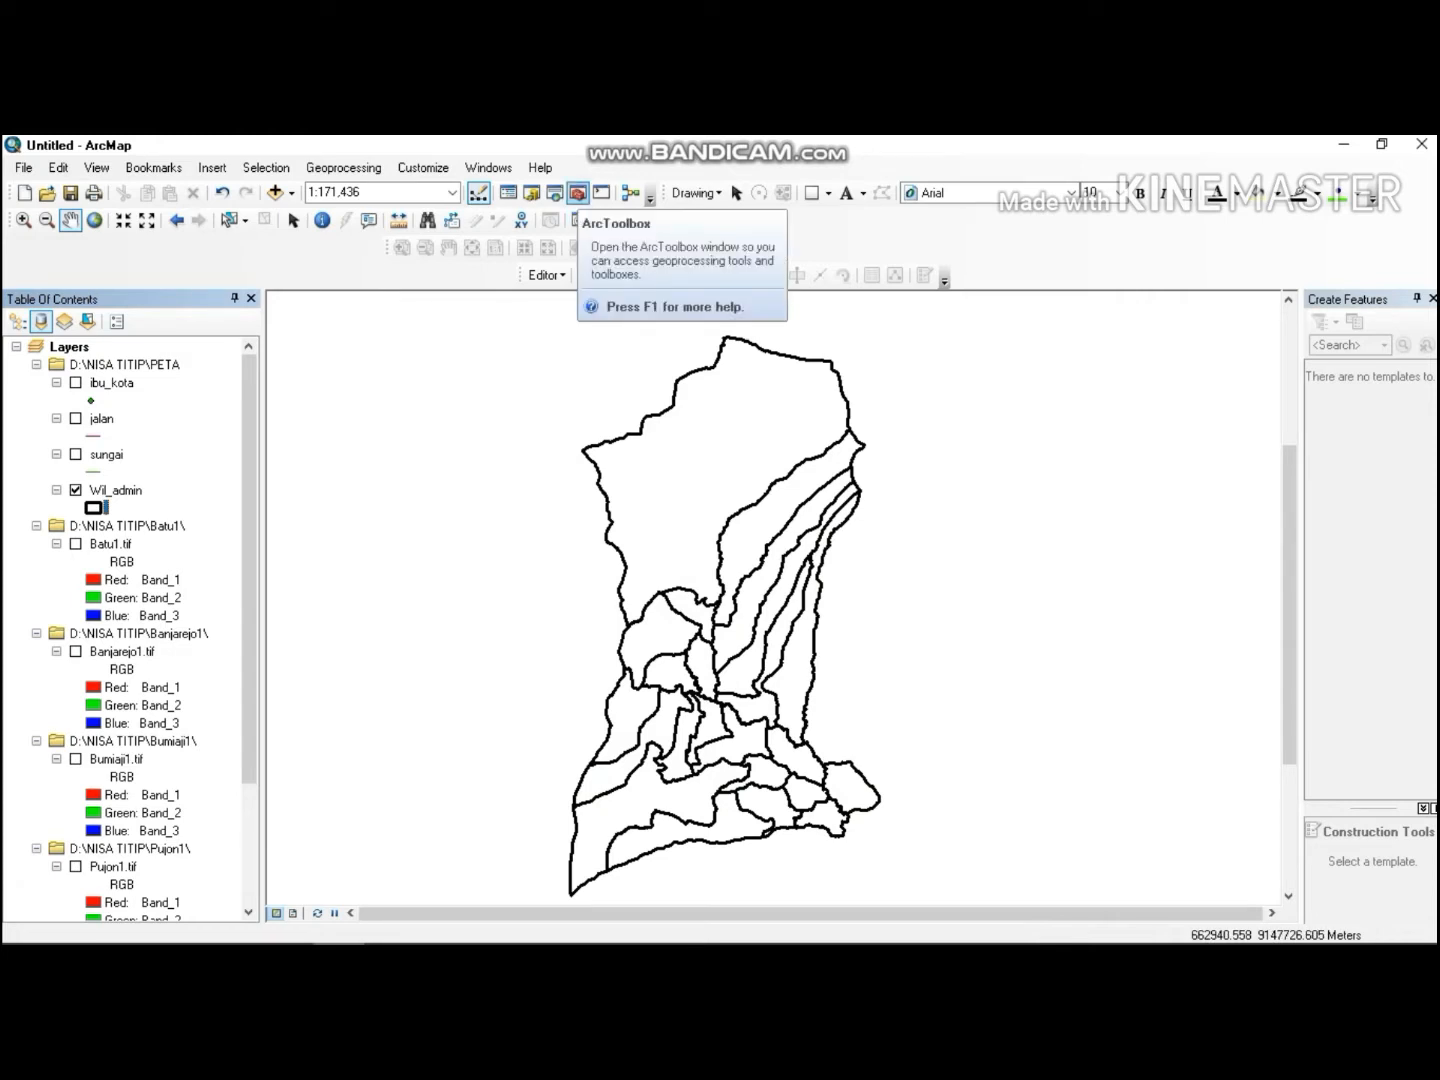
Open the Polygon To Line tool from Data Management Tools > Features in ArcToolbox.
left_click(579, 194)
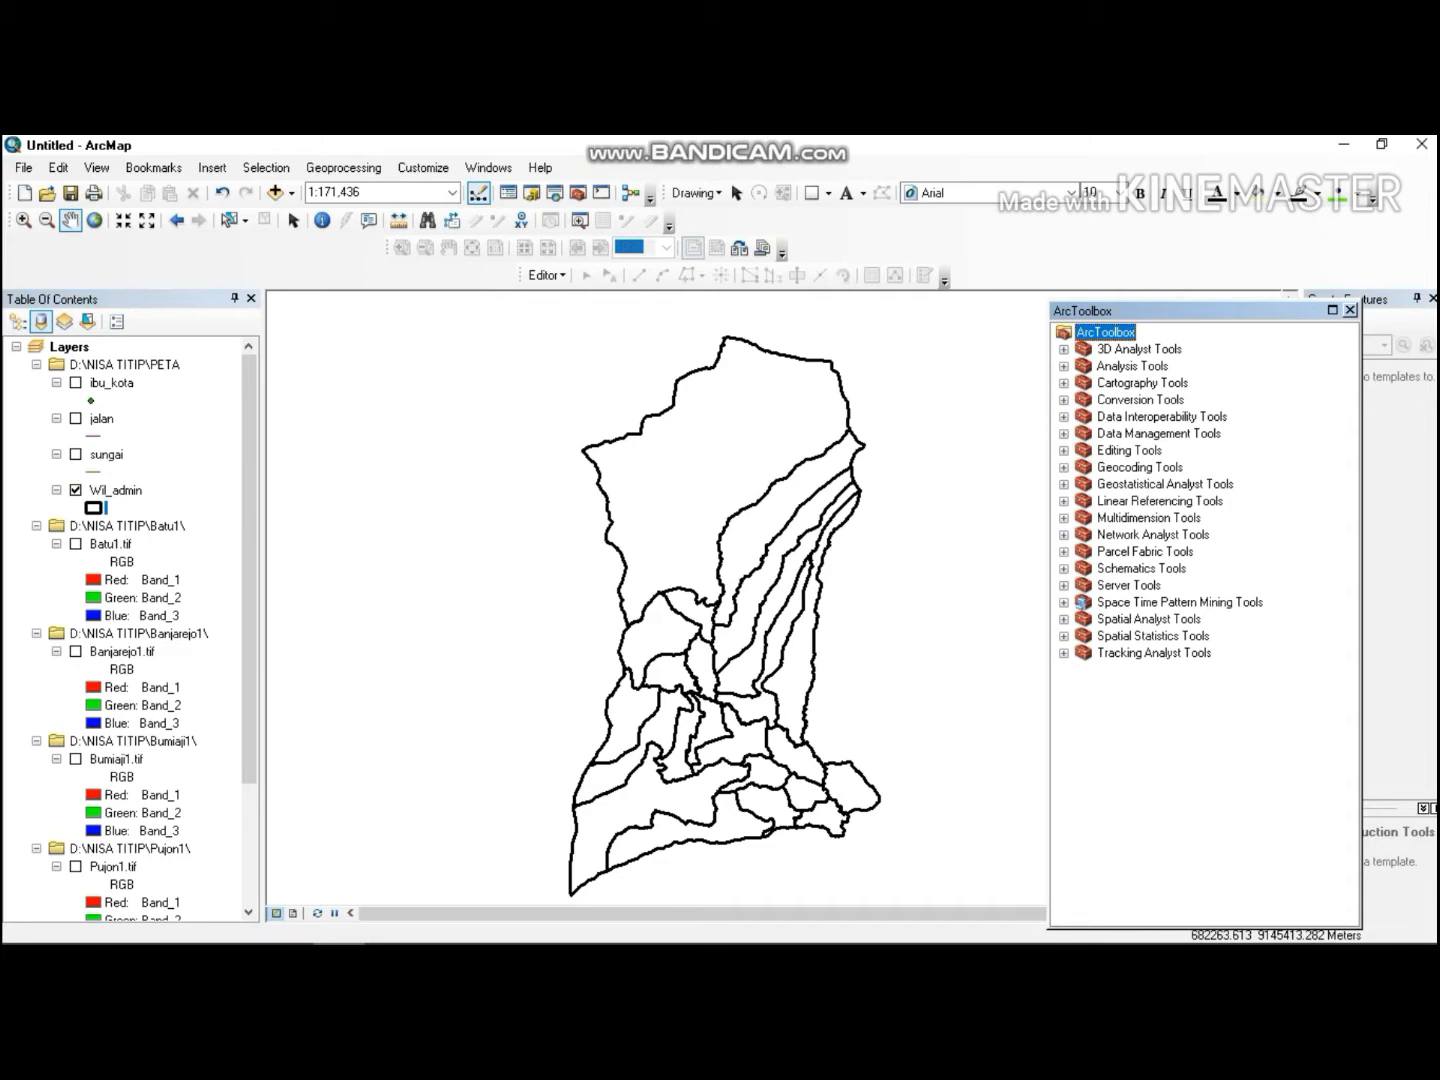
double_click(1142, 436)
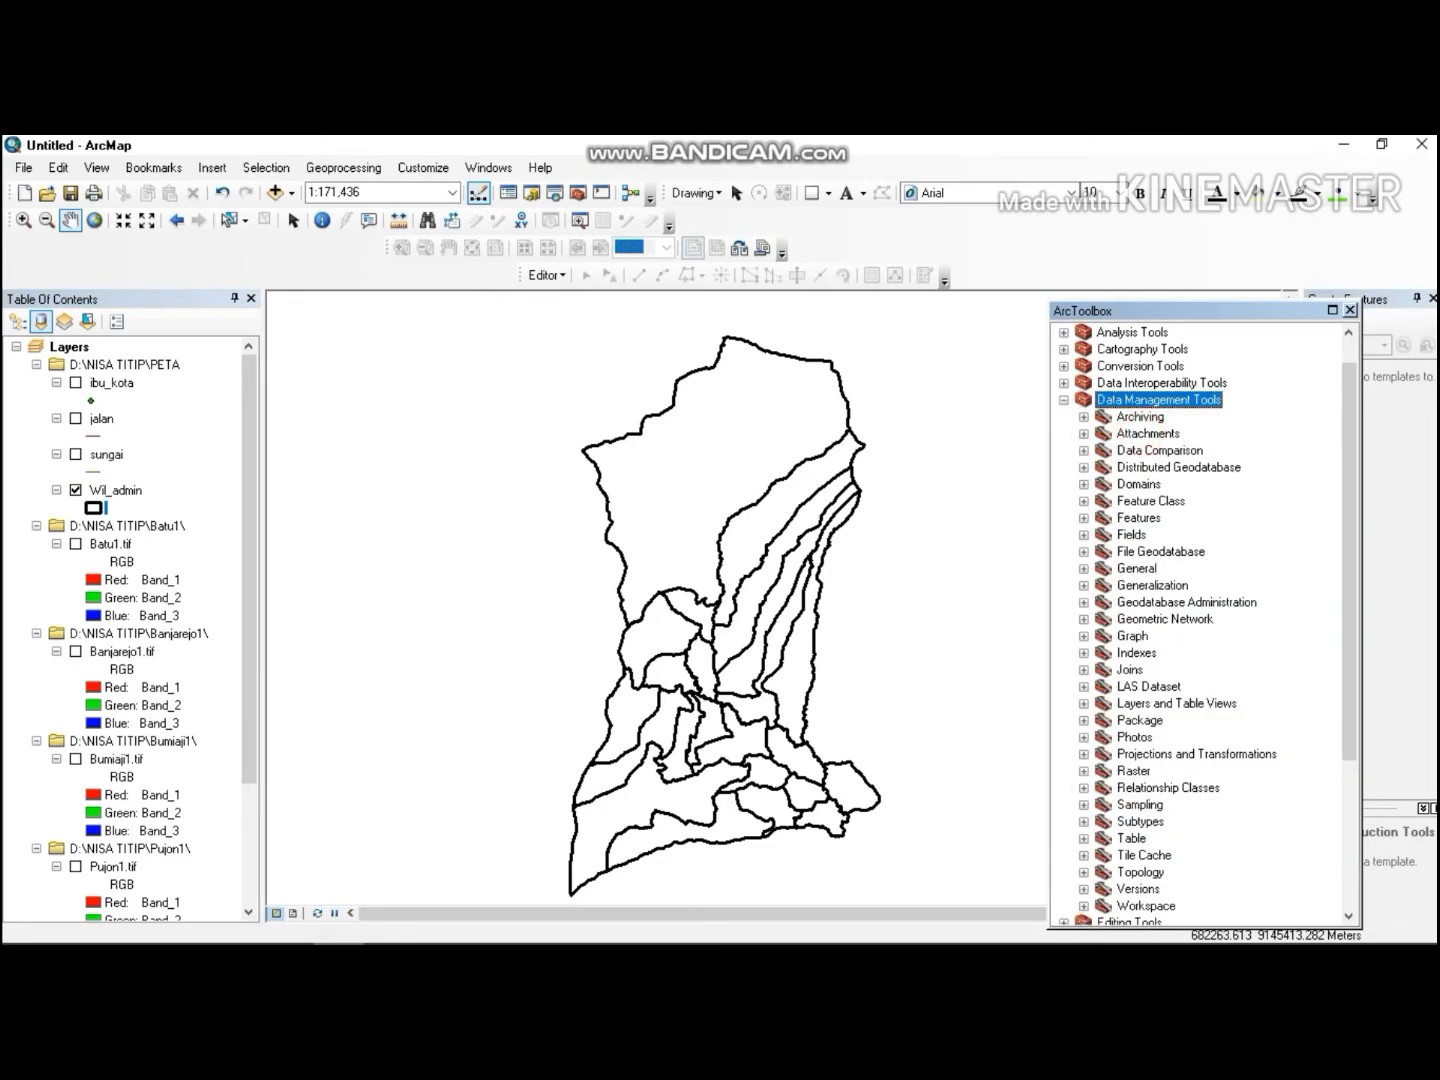
double_click(1139, 518)
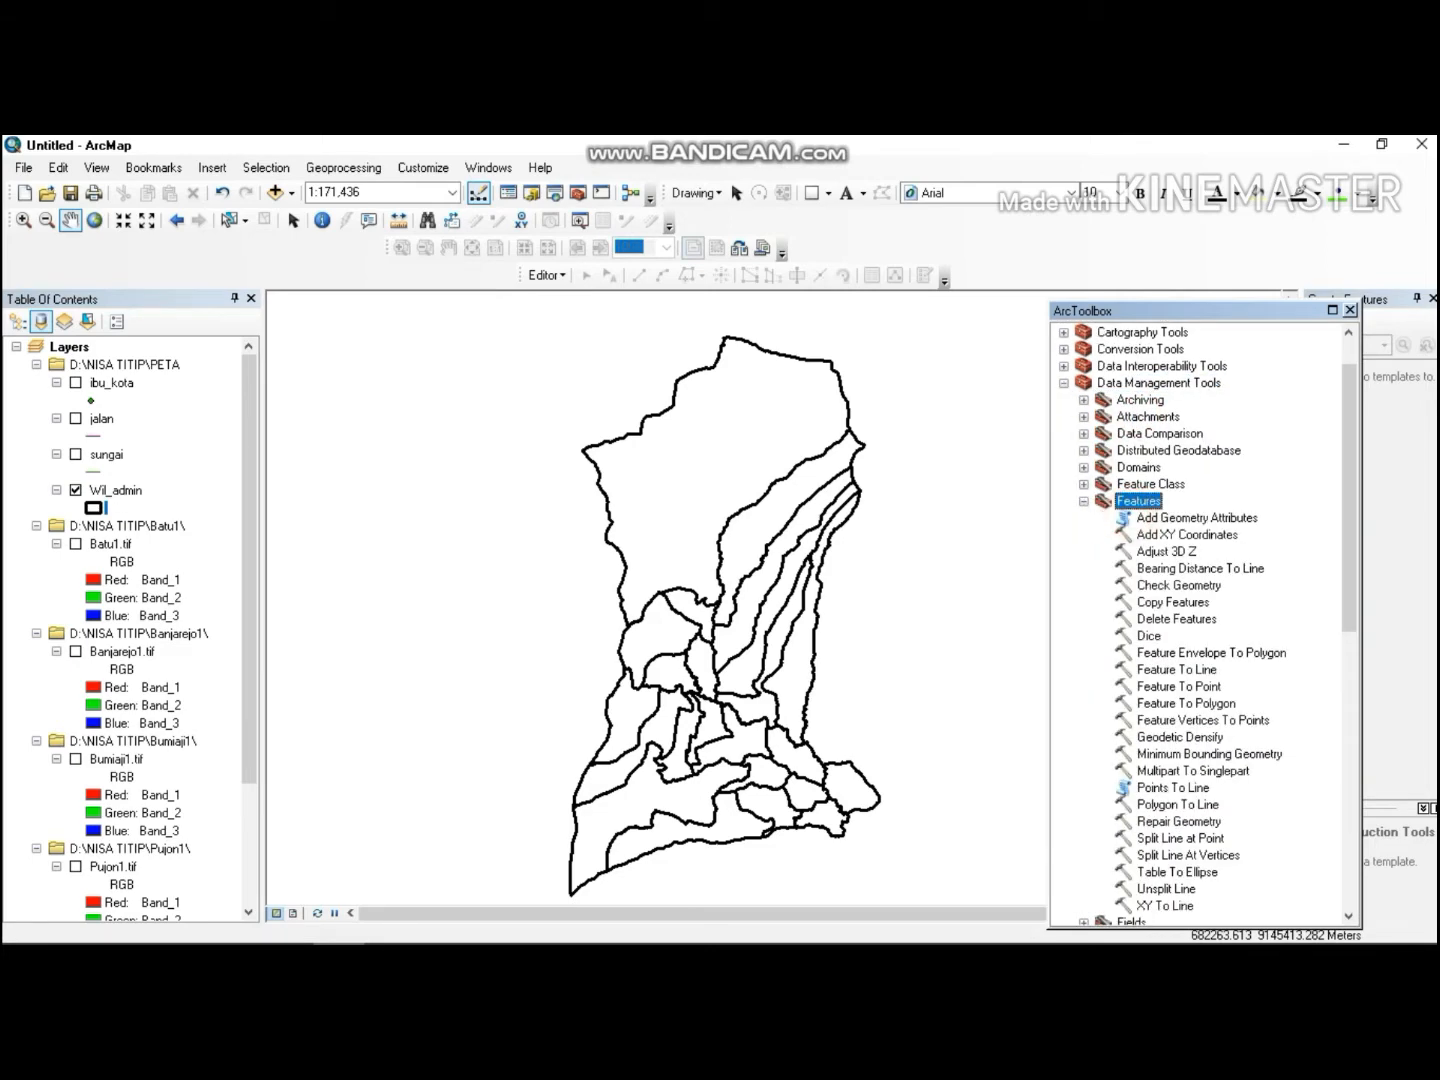
scroll(1349, 499, "down", 5)
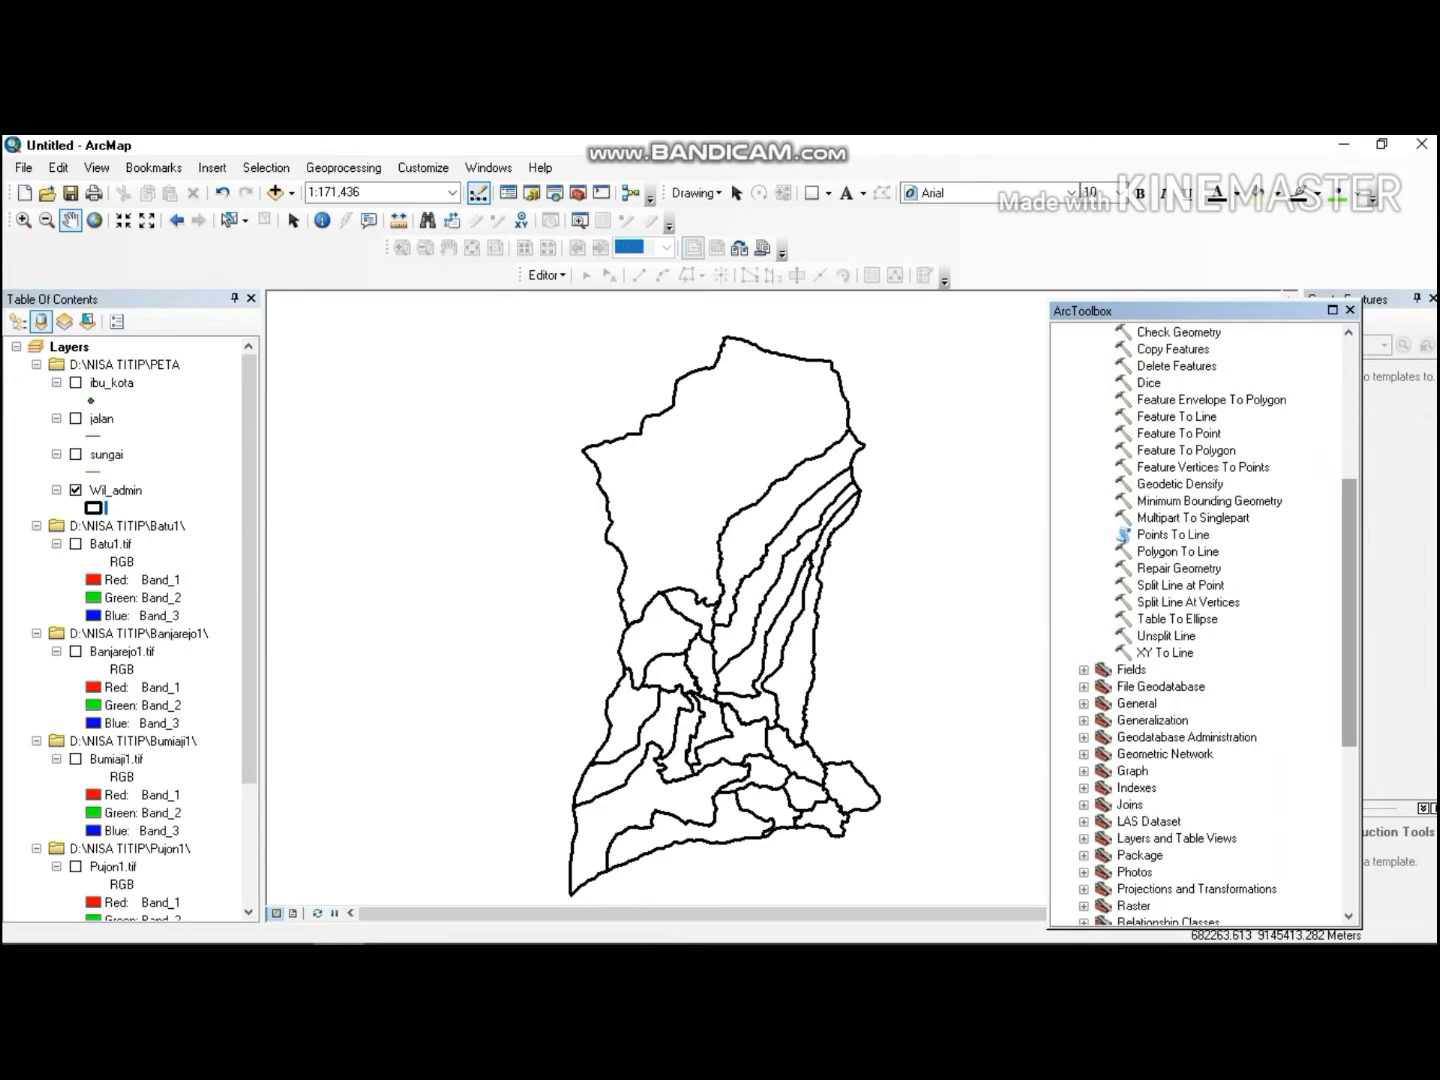
double_click(1198, 551)
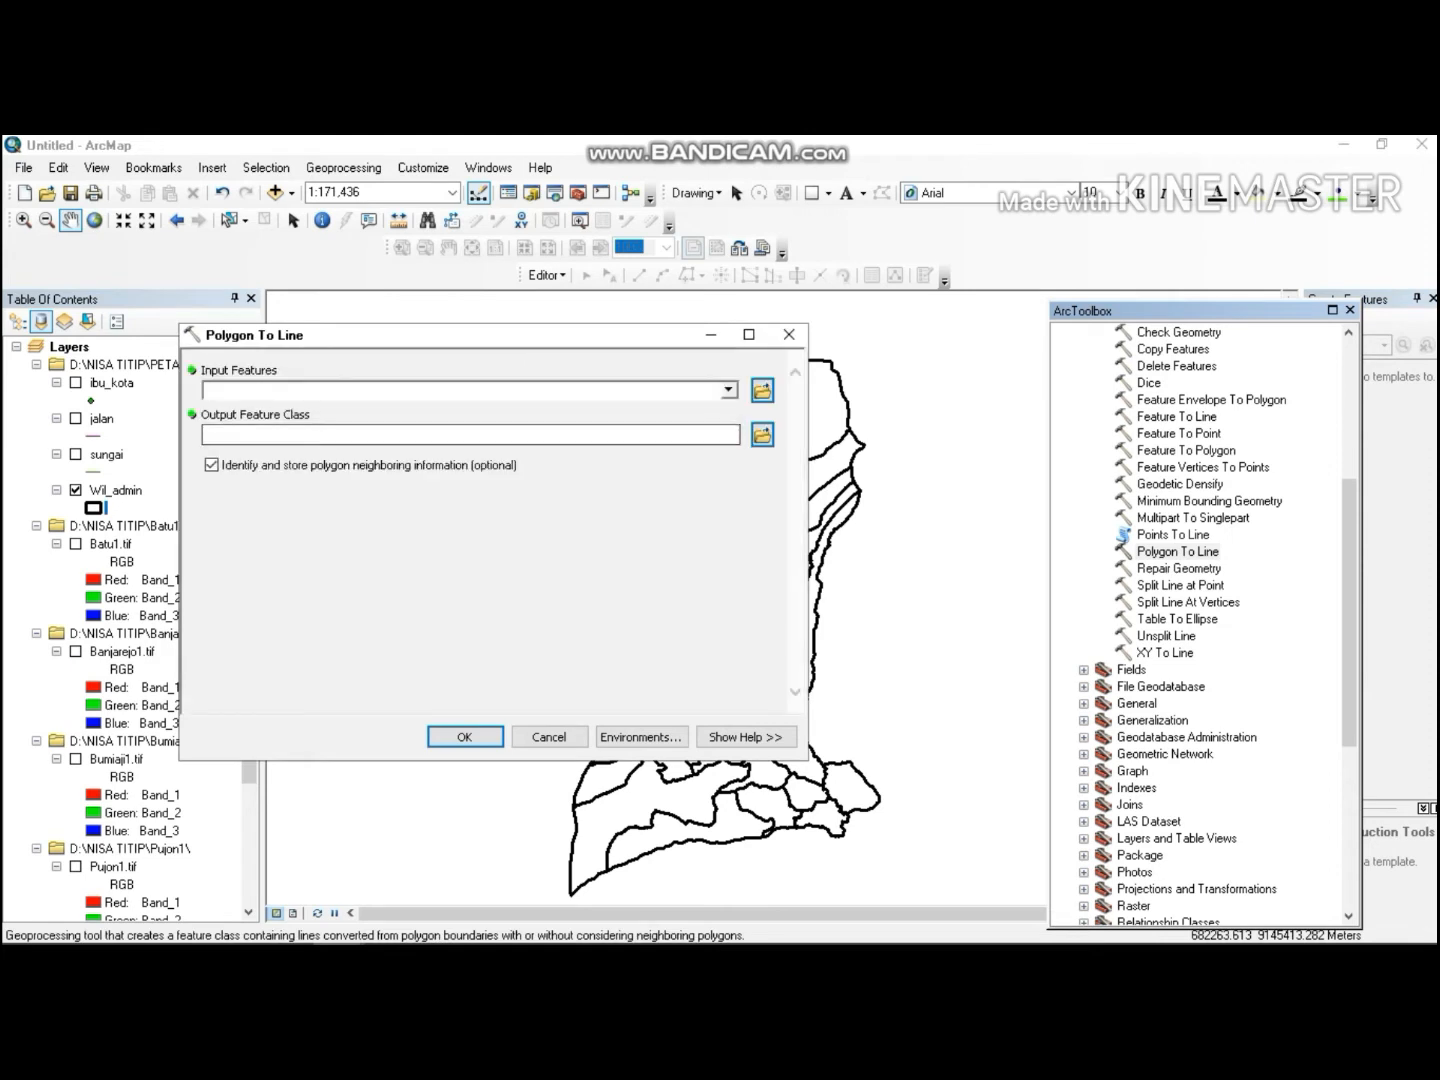
Set the input features to Wil_admin.shp from the PETA folder.
left_click(760, 390)
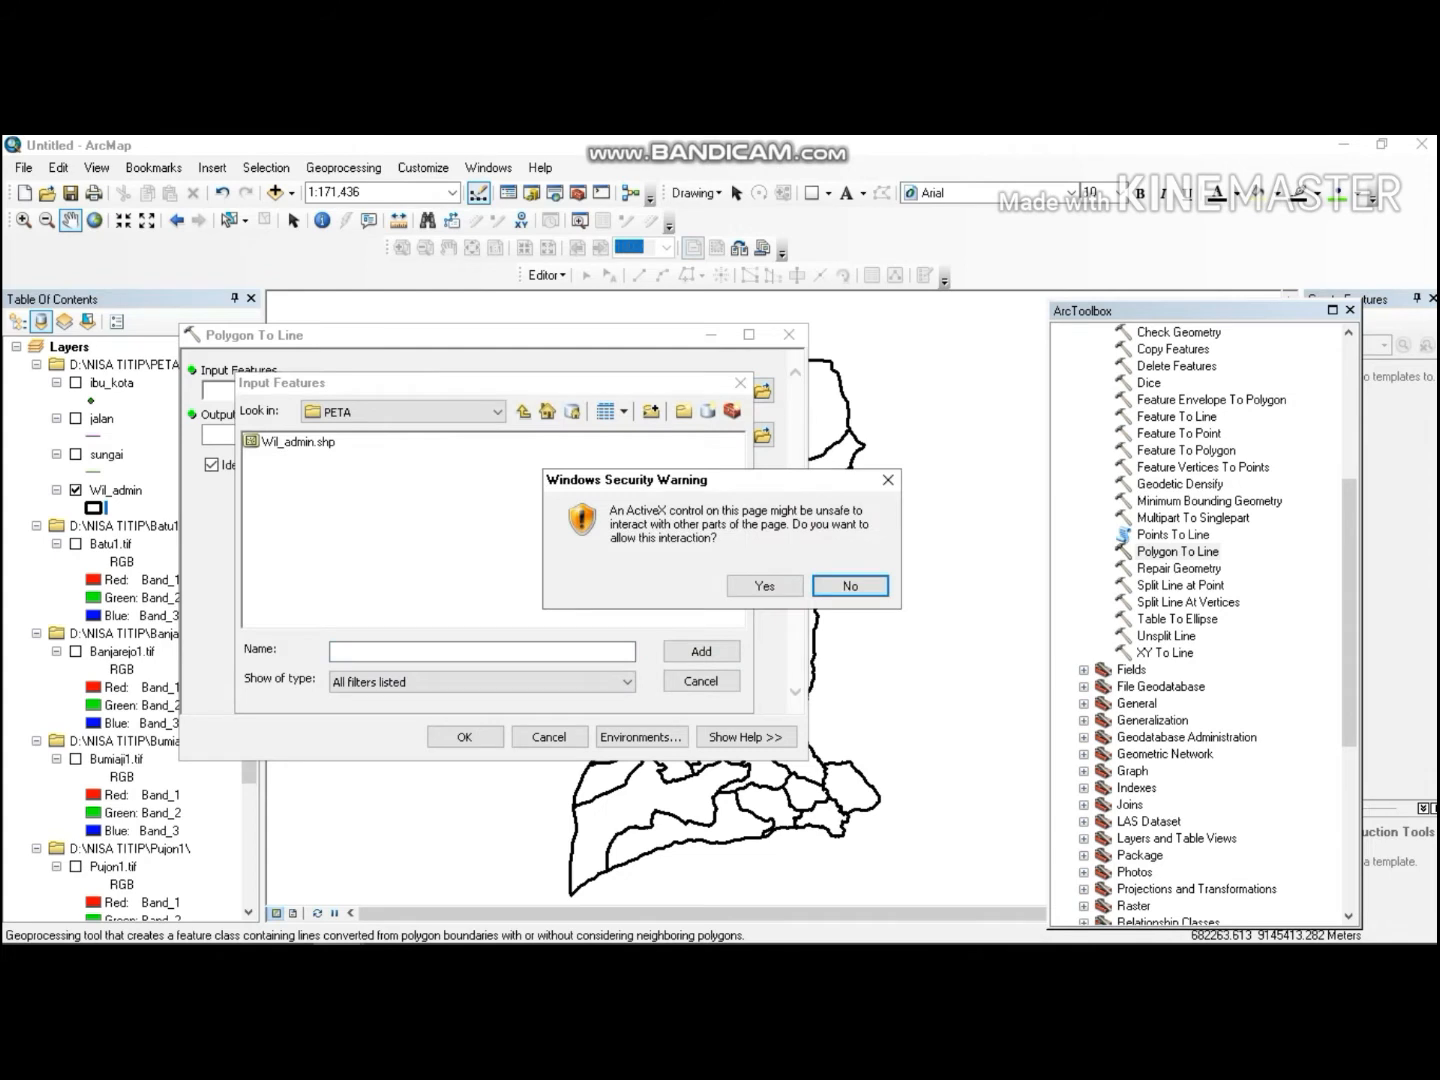
left_click(887, 481)
left_click(298, 441)
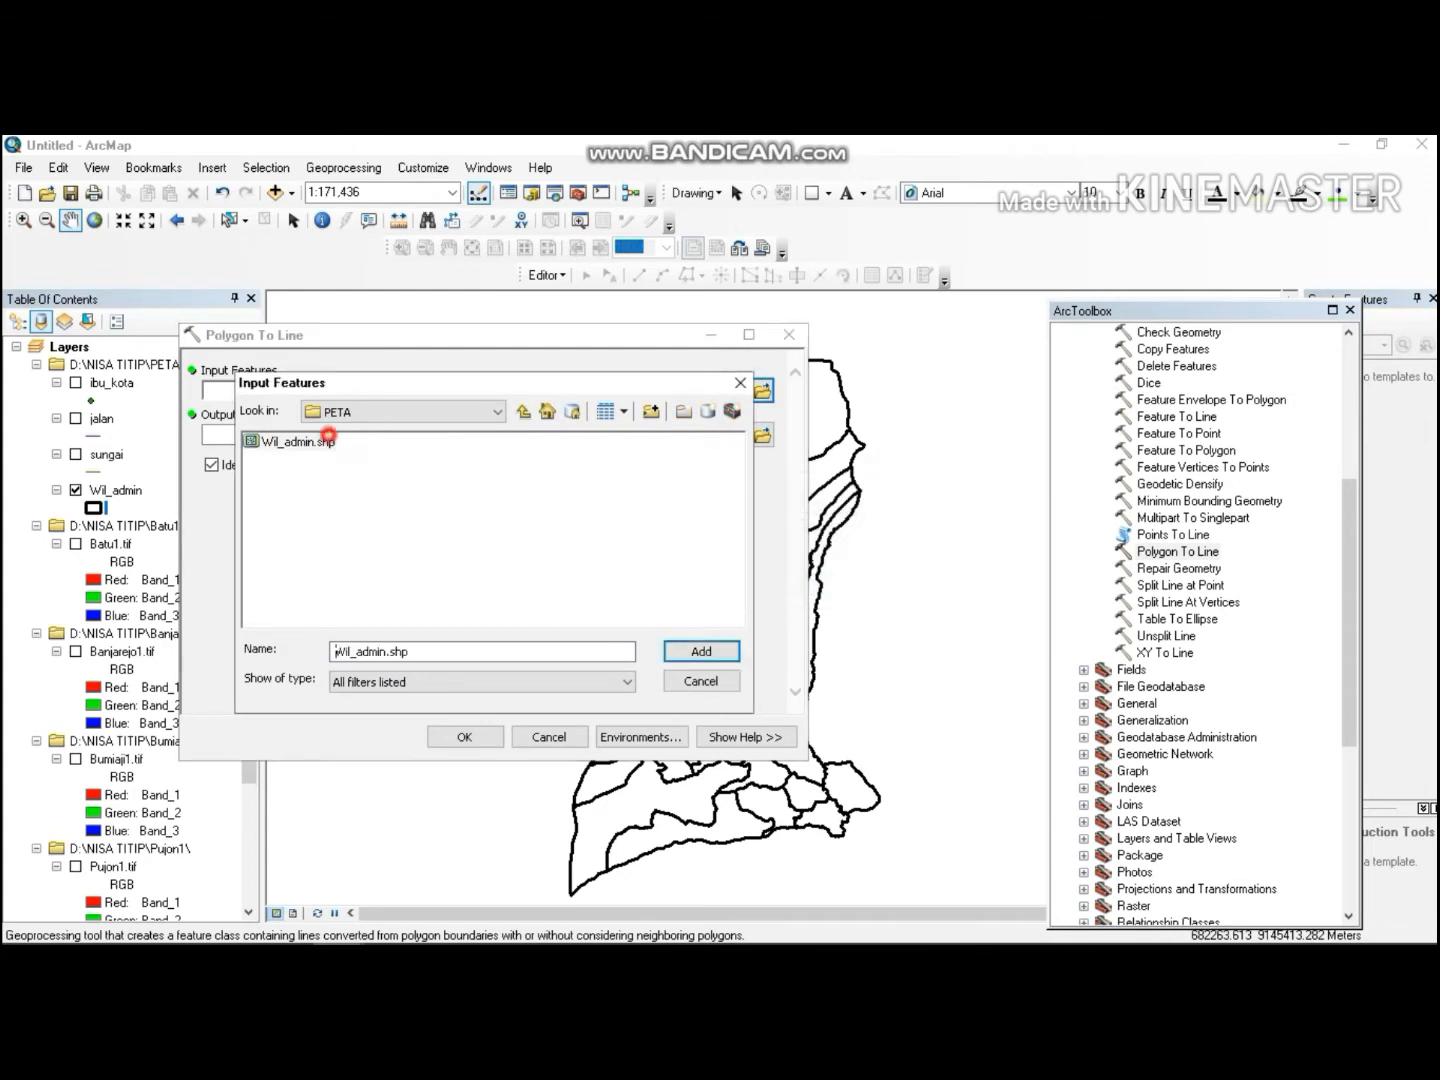
left_click(701, 652)
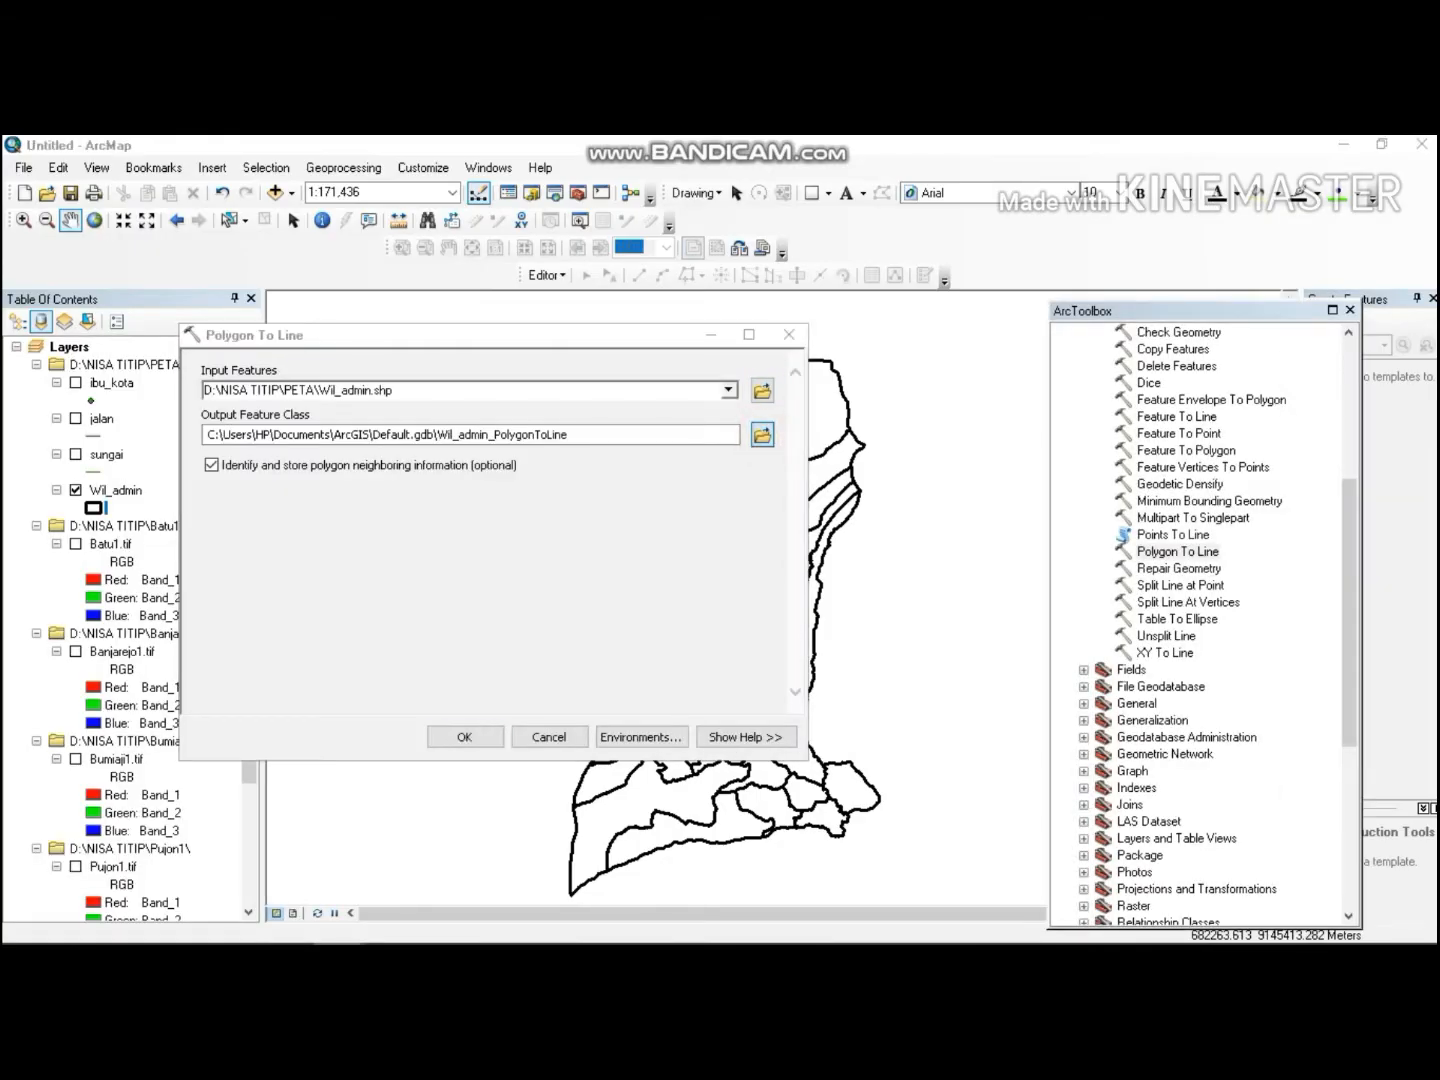
Save the output feature class as batas_admin.shp in the NISA TITIP folder and run the tool.
left_click(762, 435)
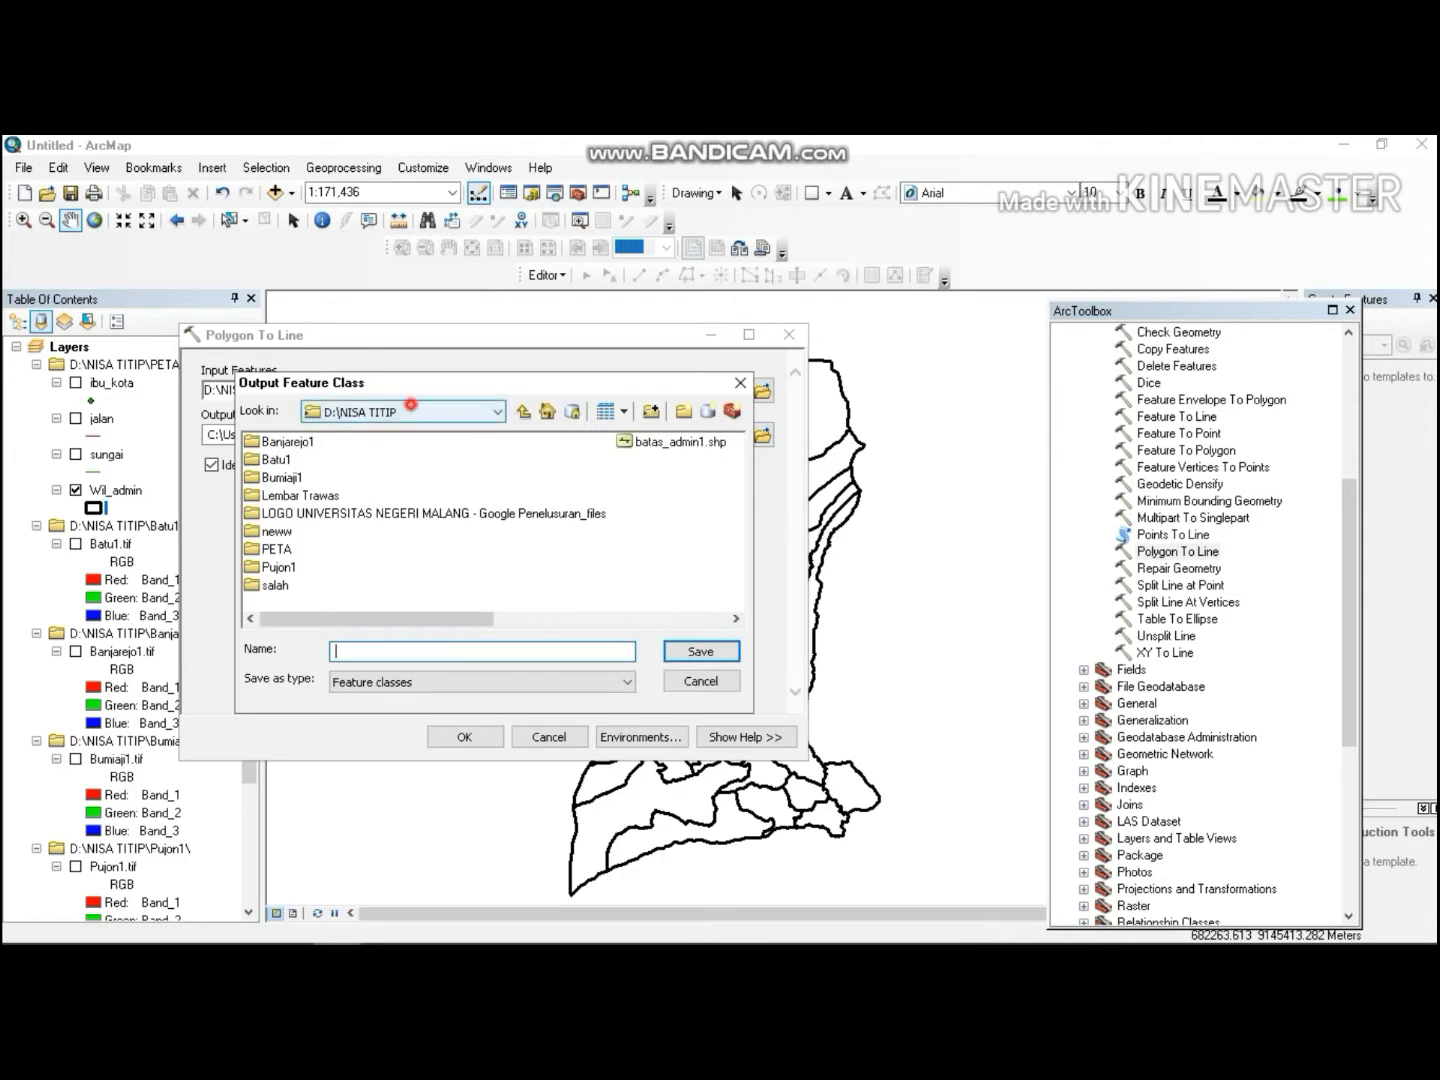
left_click(411, 408)
left_click(401, 499)
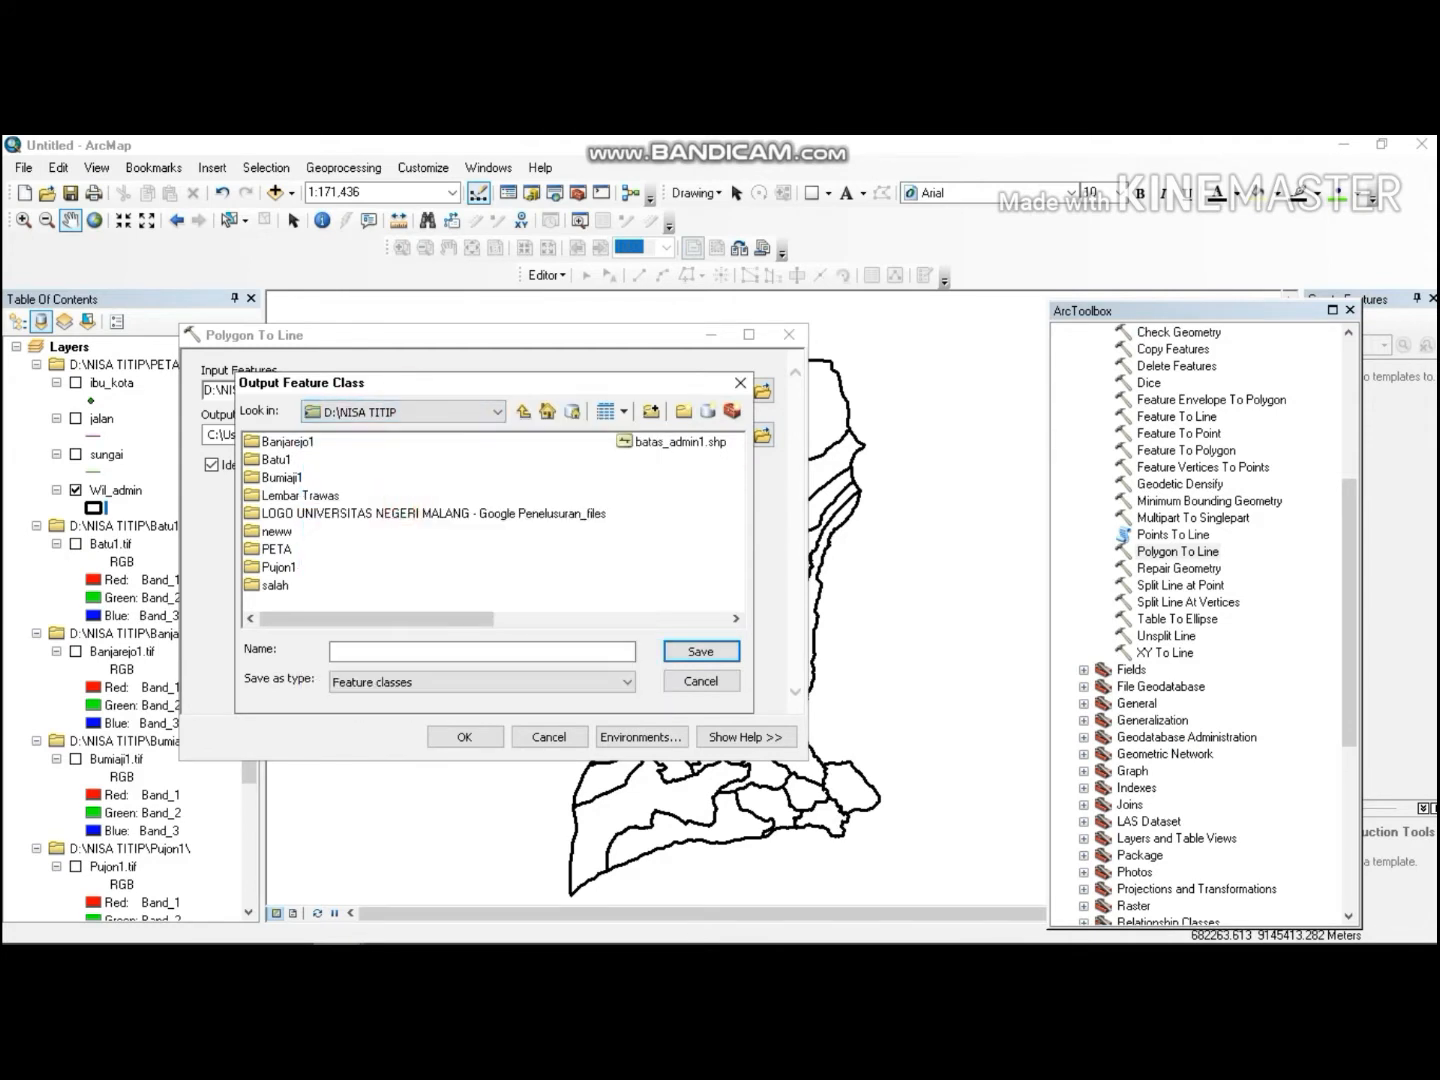
left_click(398, 650)
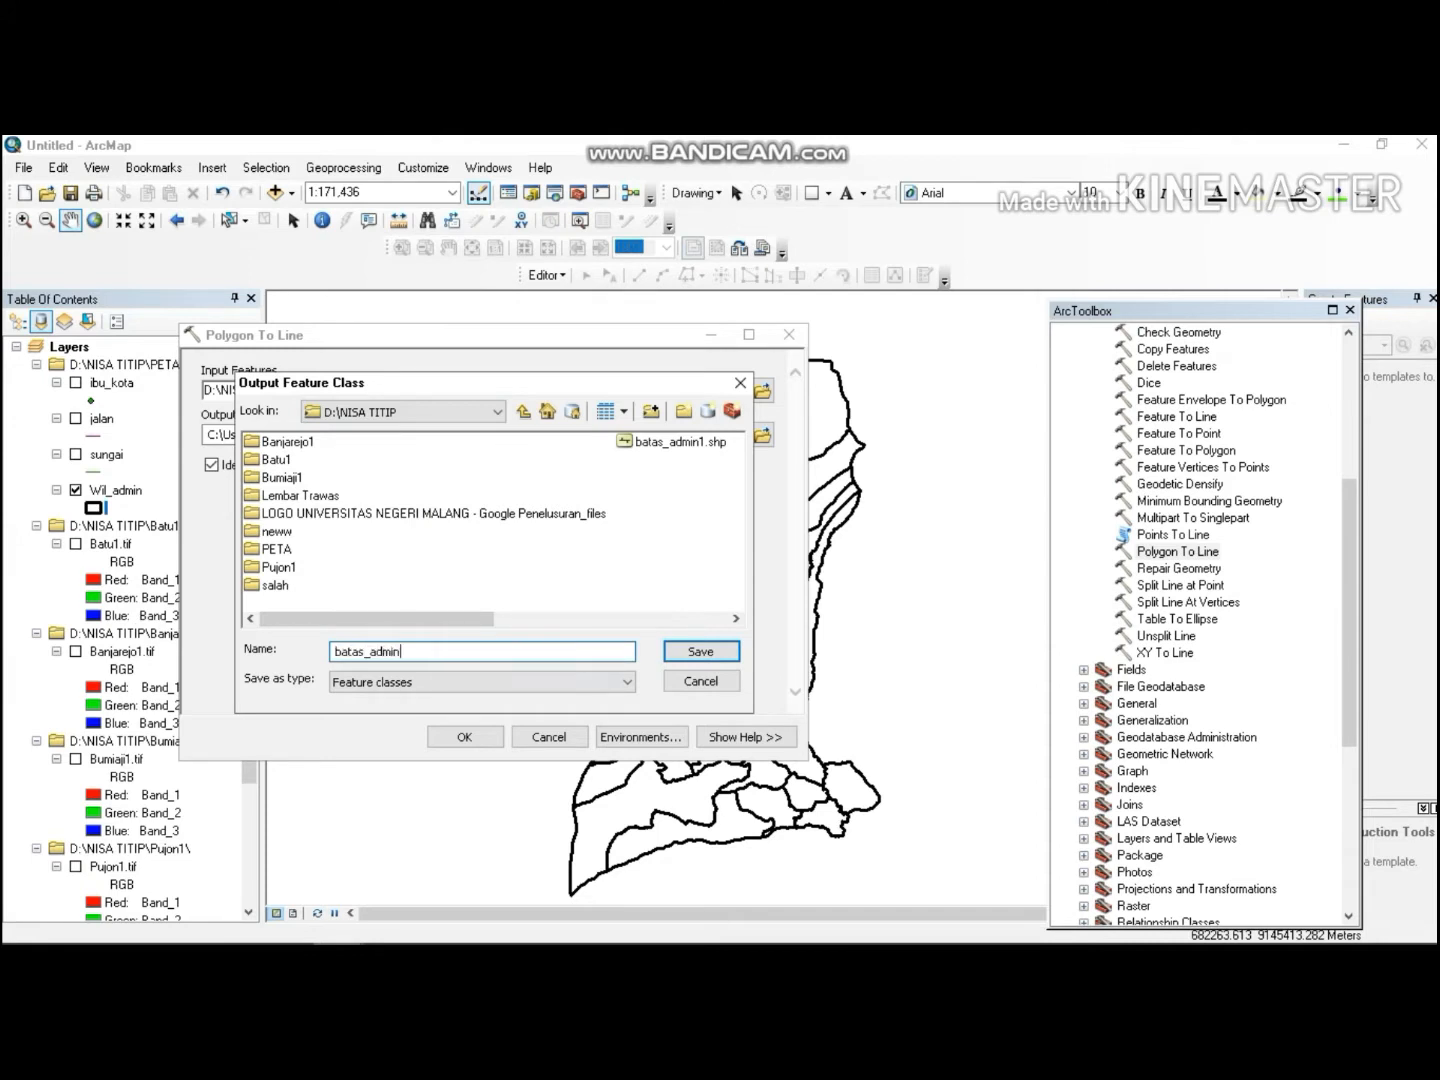
left_click(700, 651)
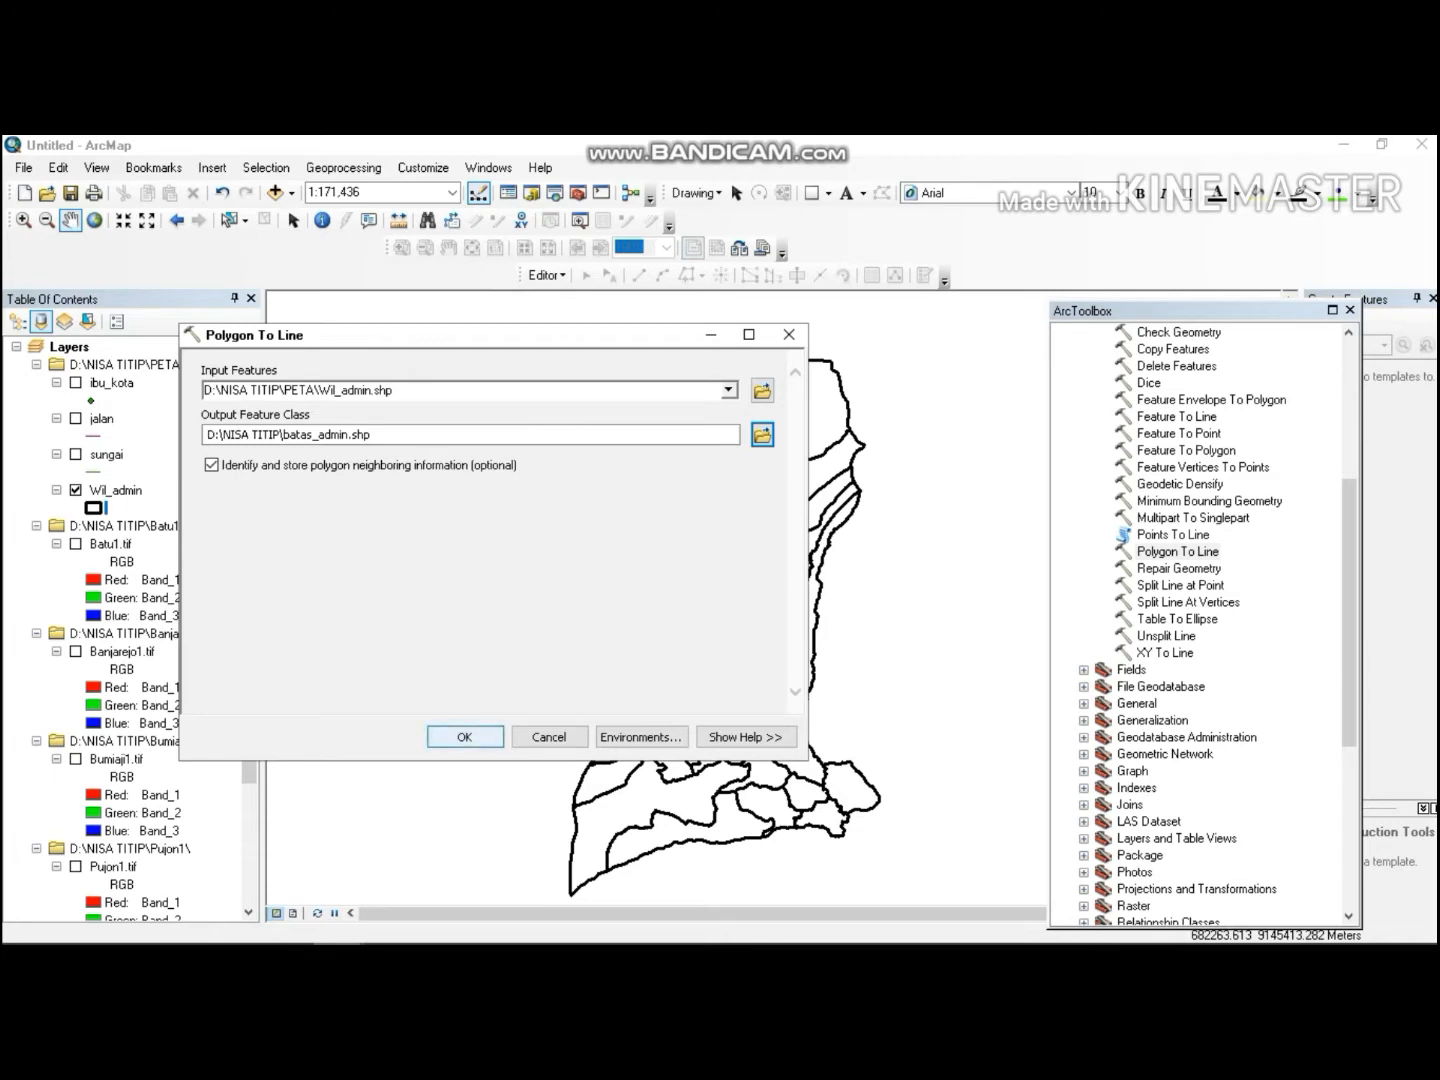
left_click(464, 736)
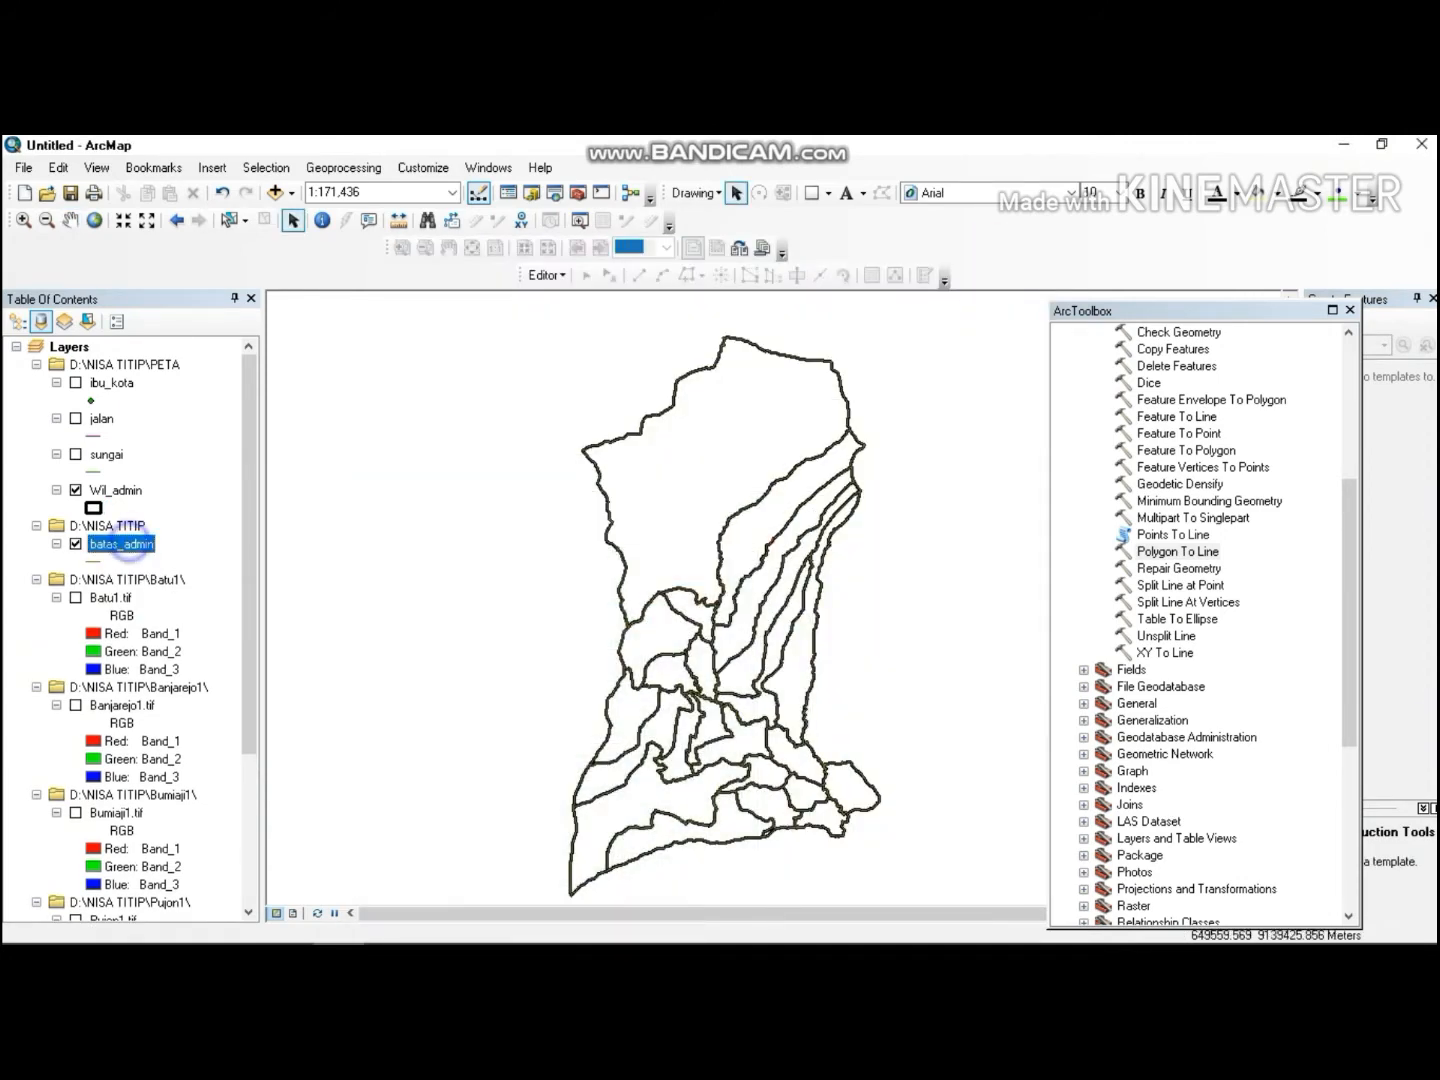
Open the batas_admin attribute table and add a Text field named batas_kota with length 50.
right_click(122, 544)
left_click(225, 198)
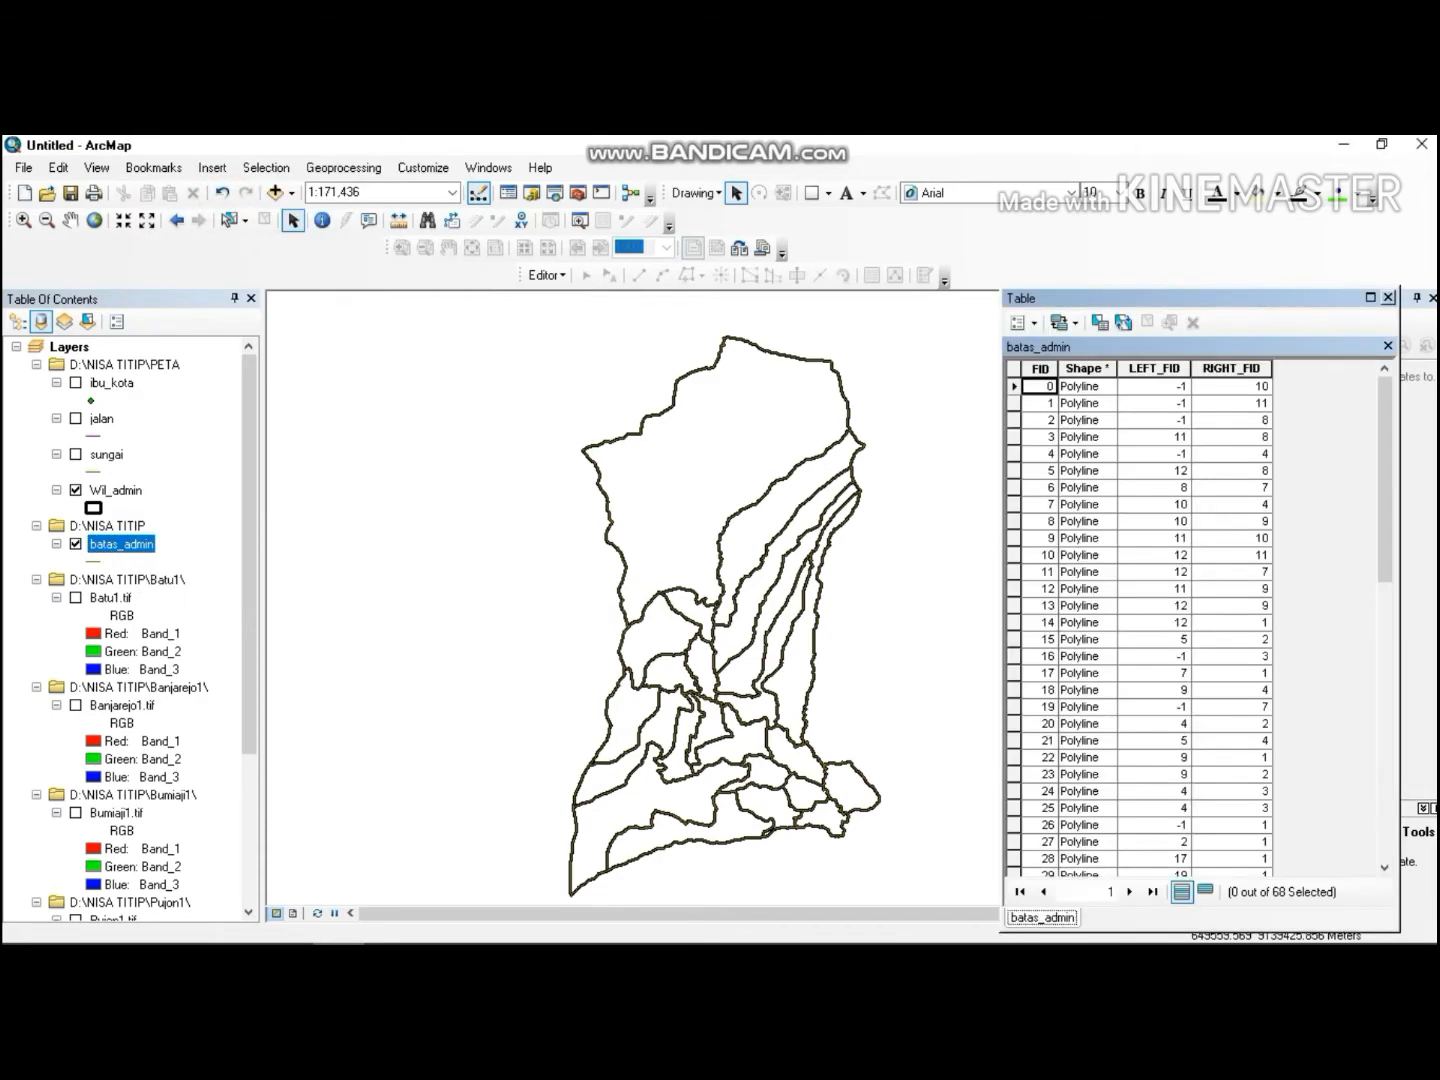
left_click(1017, 322)
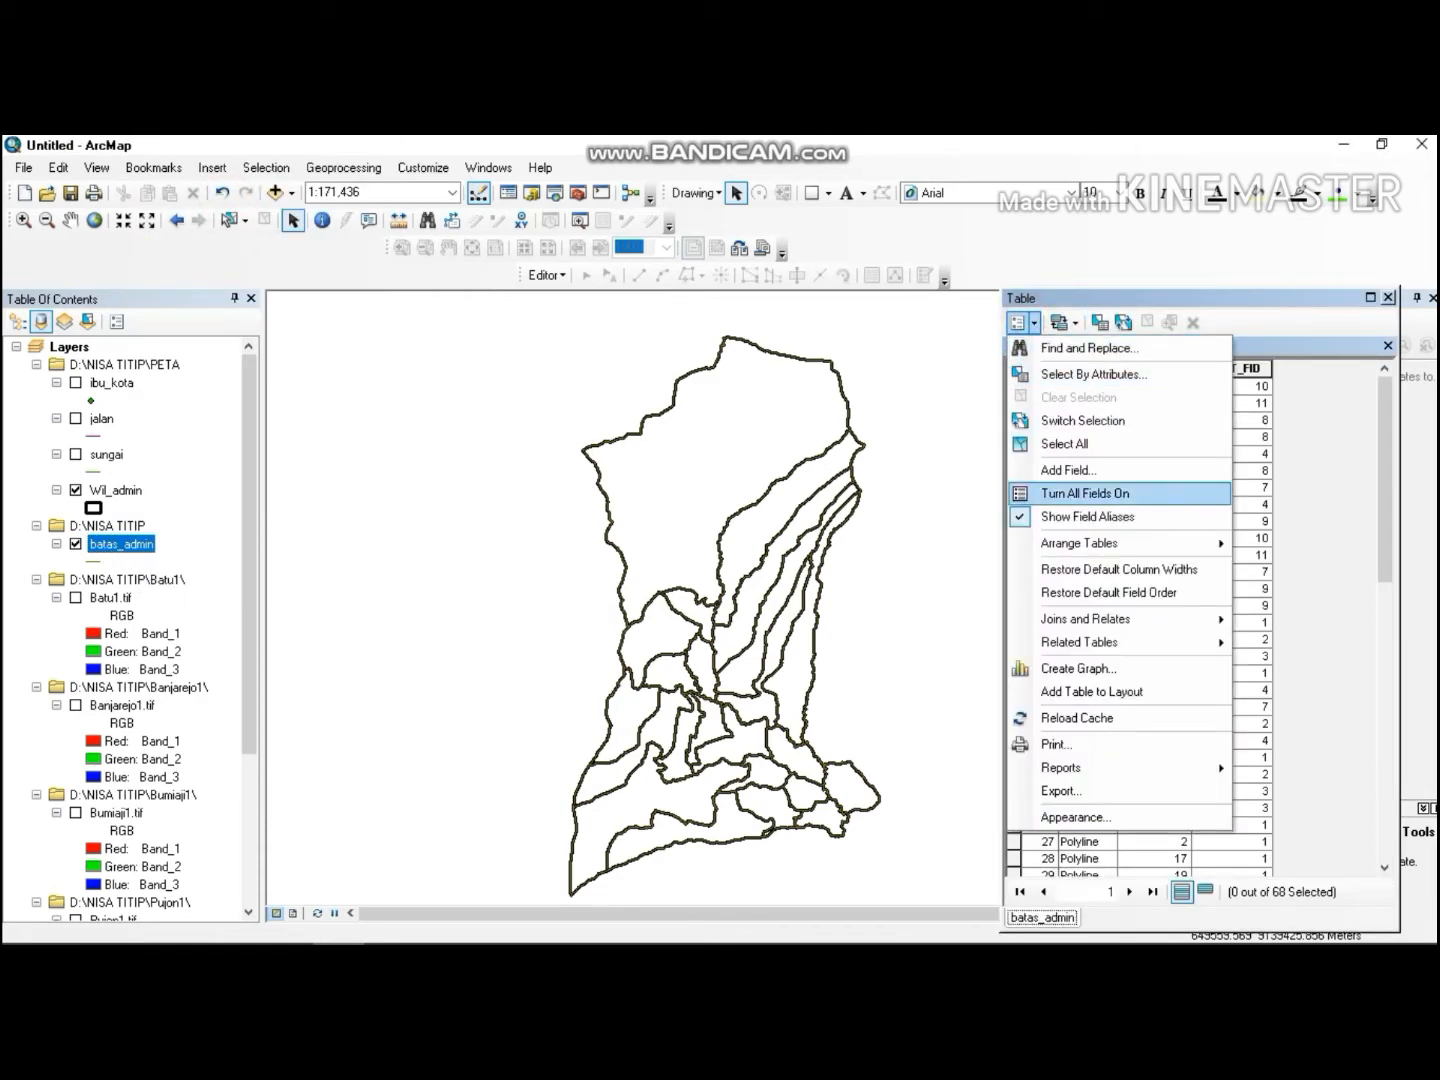
left_click(1101, 469)
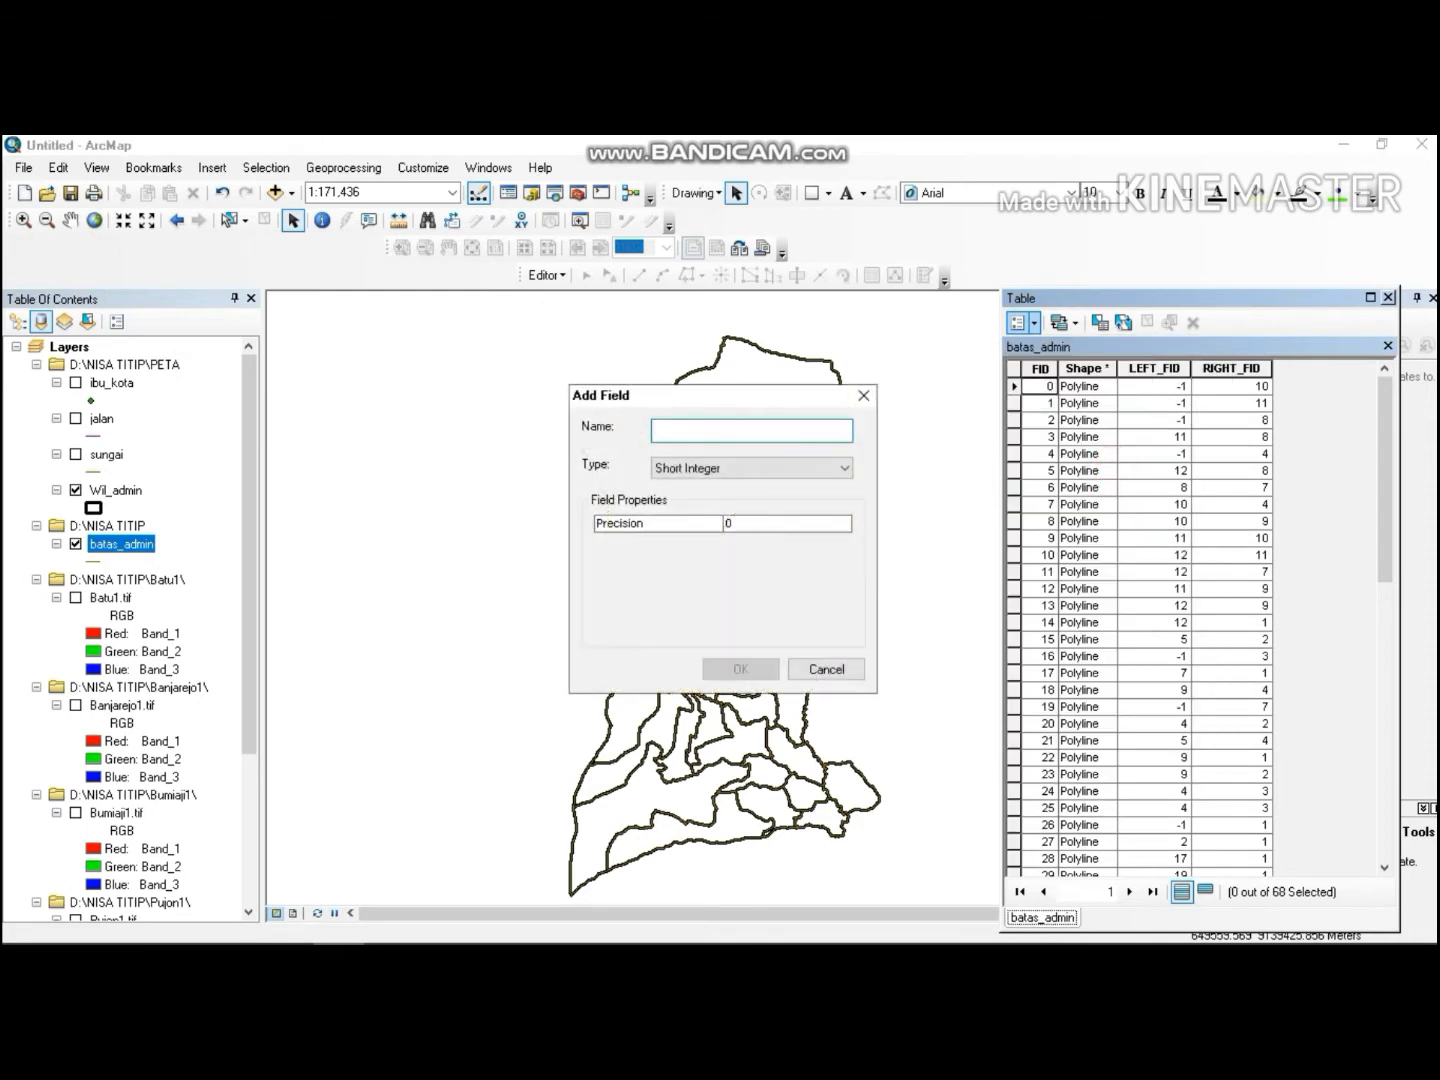
type("batas_kota")
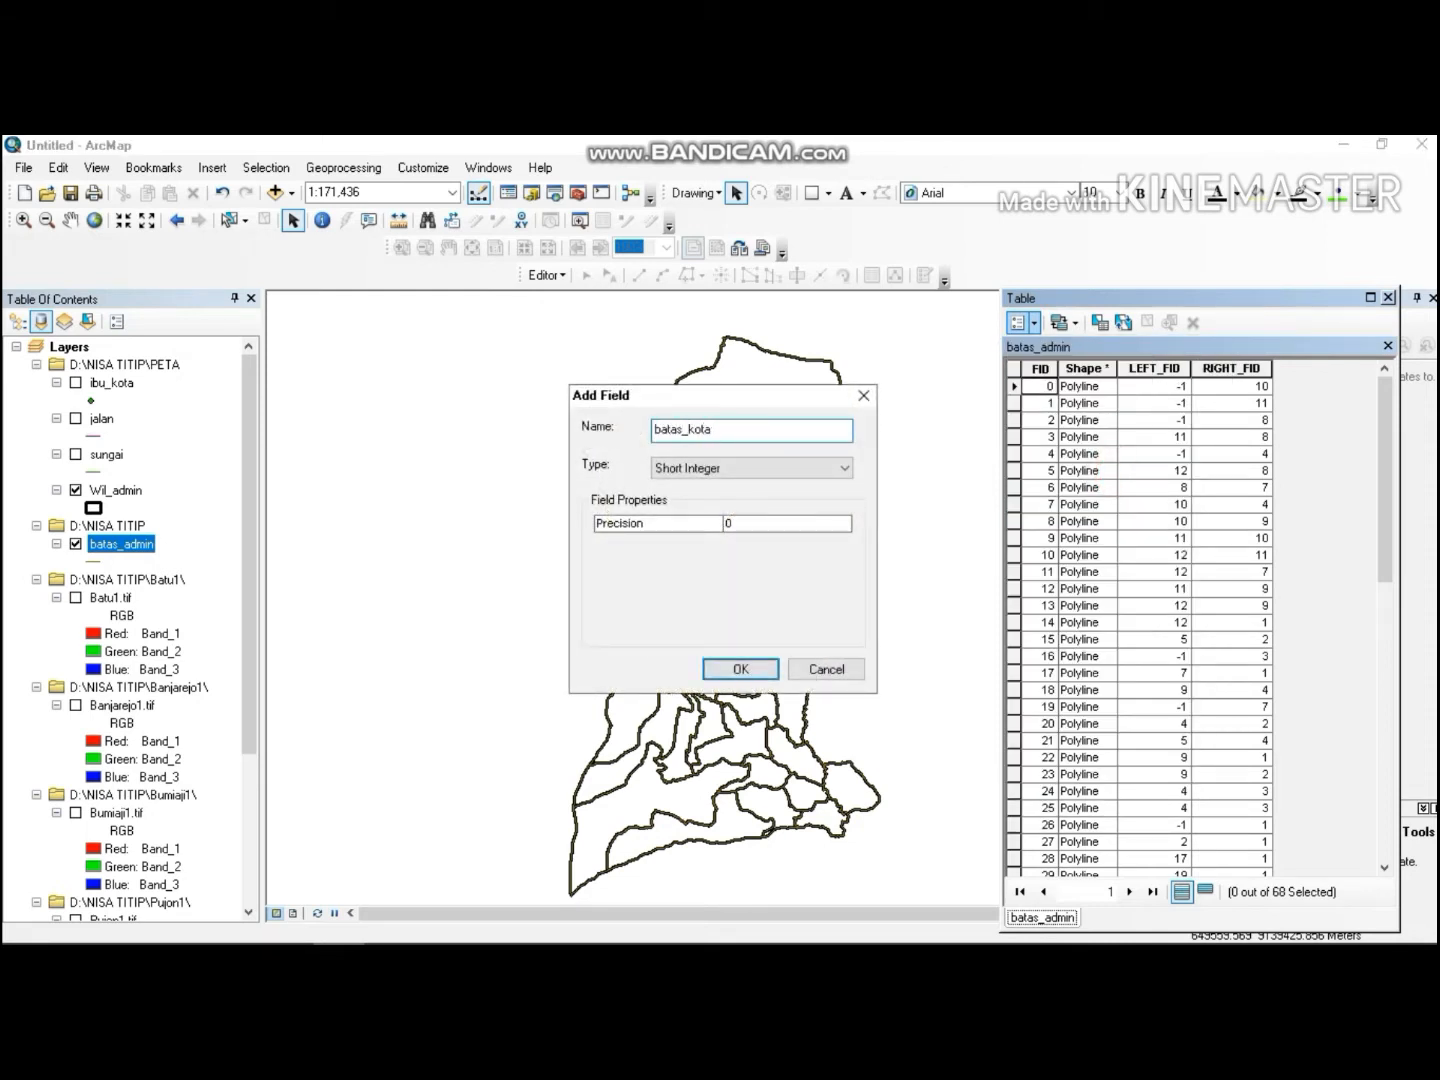
left_click(746, 469)
left_click(720, 535)
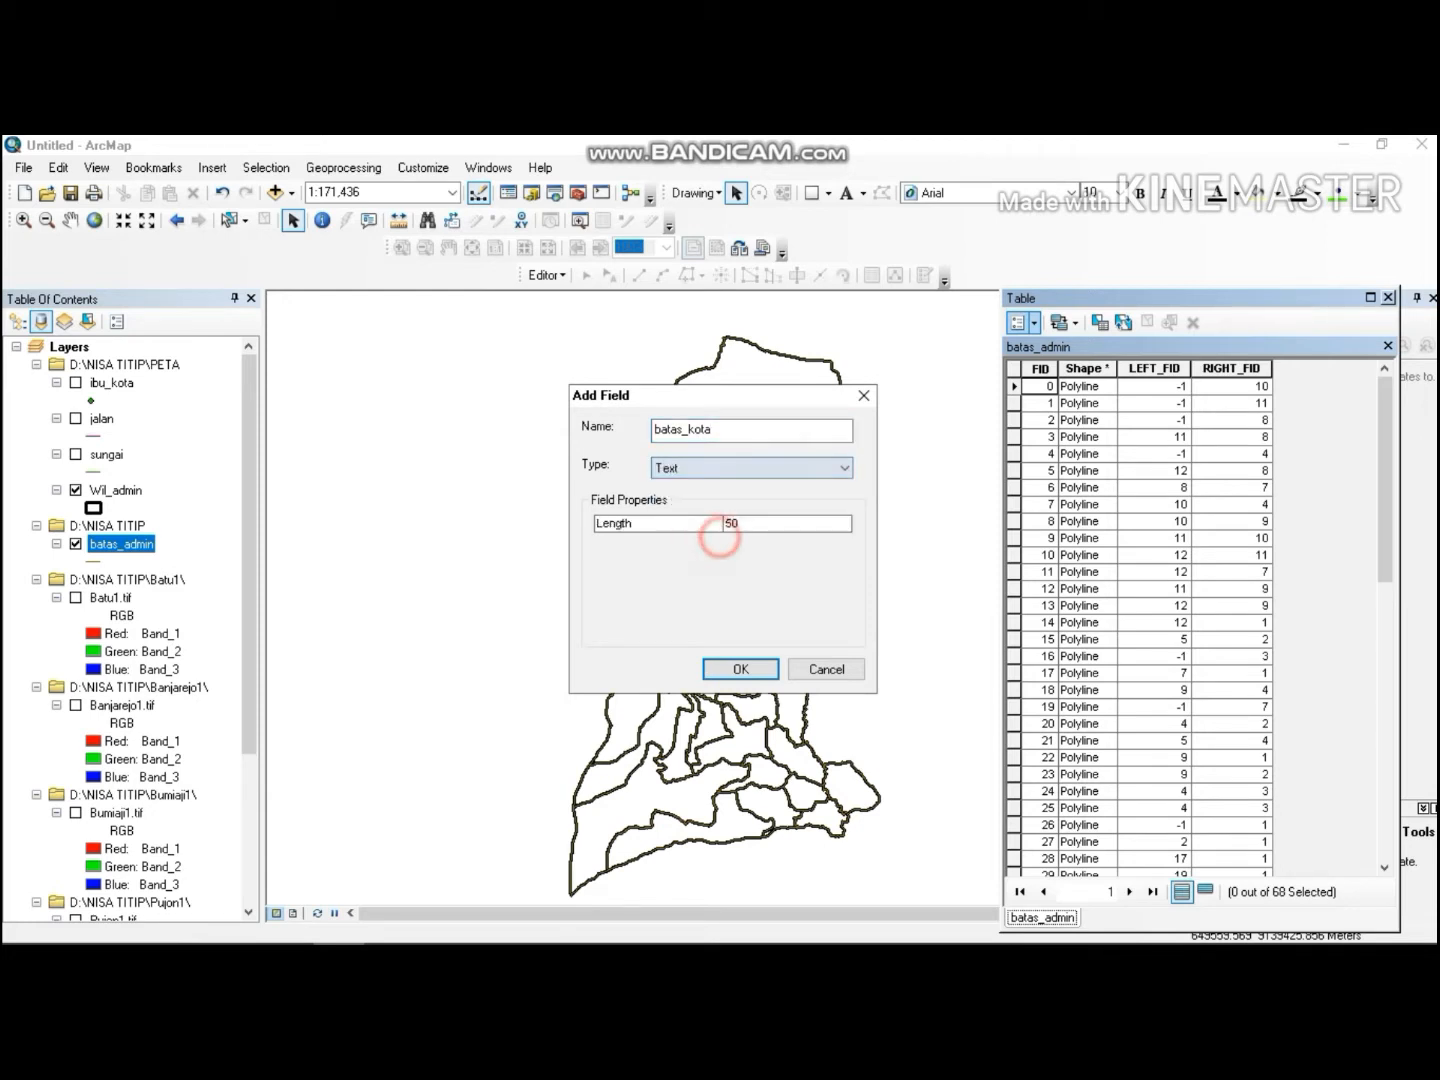
left_click(740, 668)
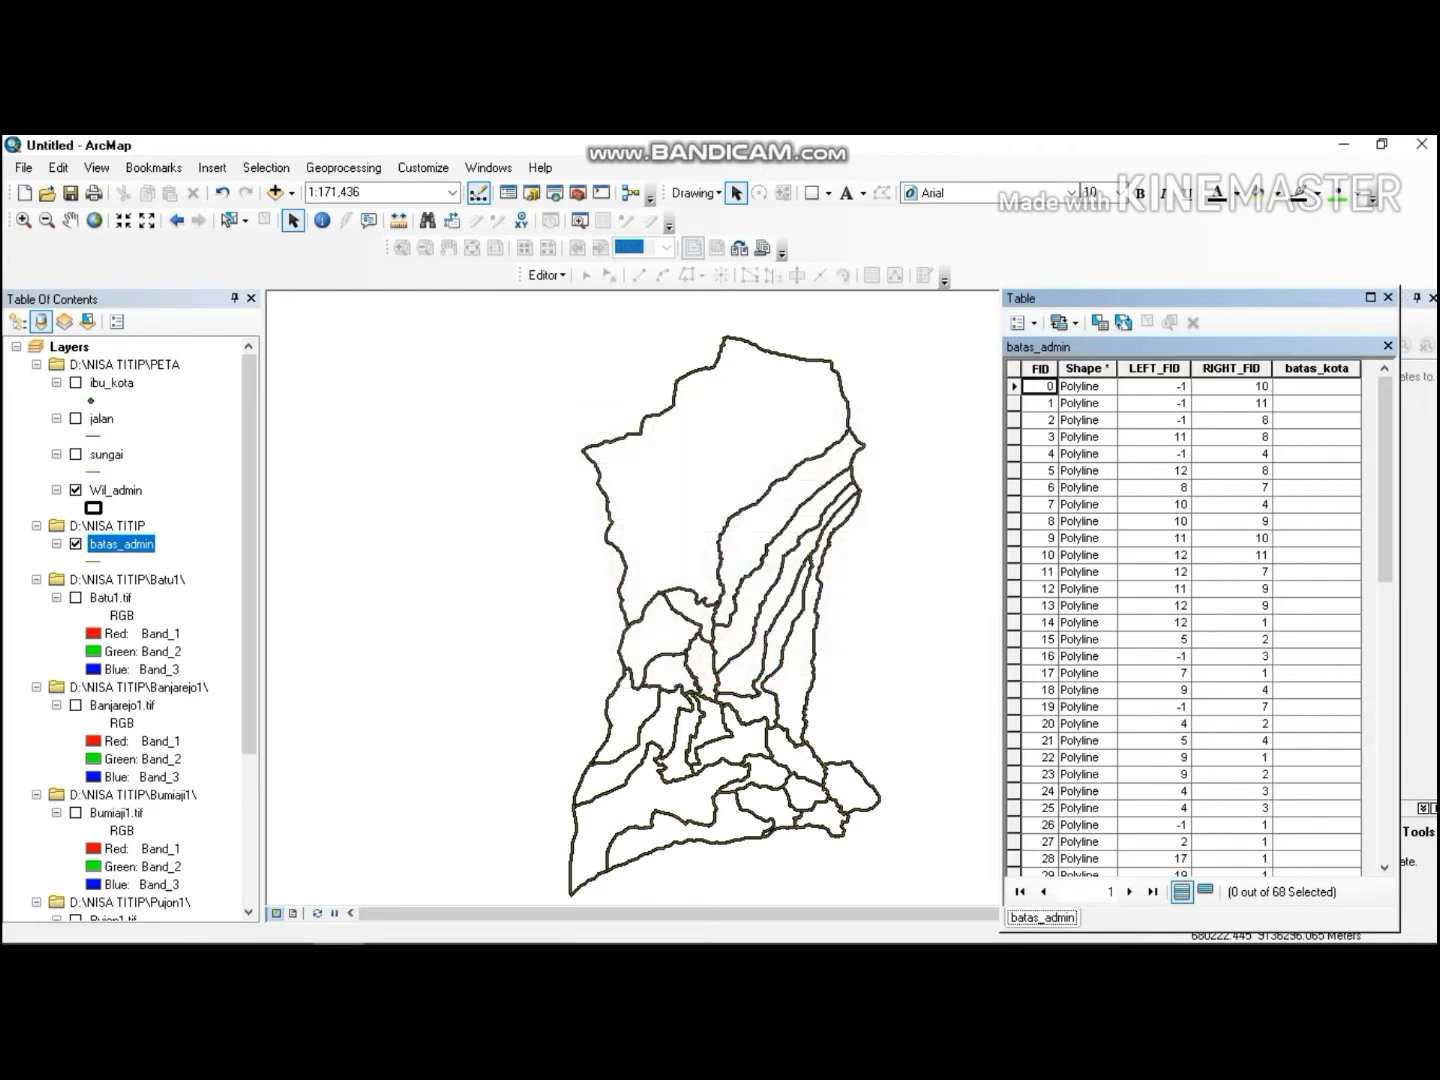
Start an edit session on the batas_admin layer.
left_click(545, 275)
left_click(589, 297)
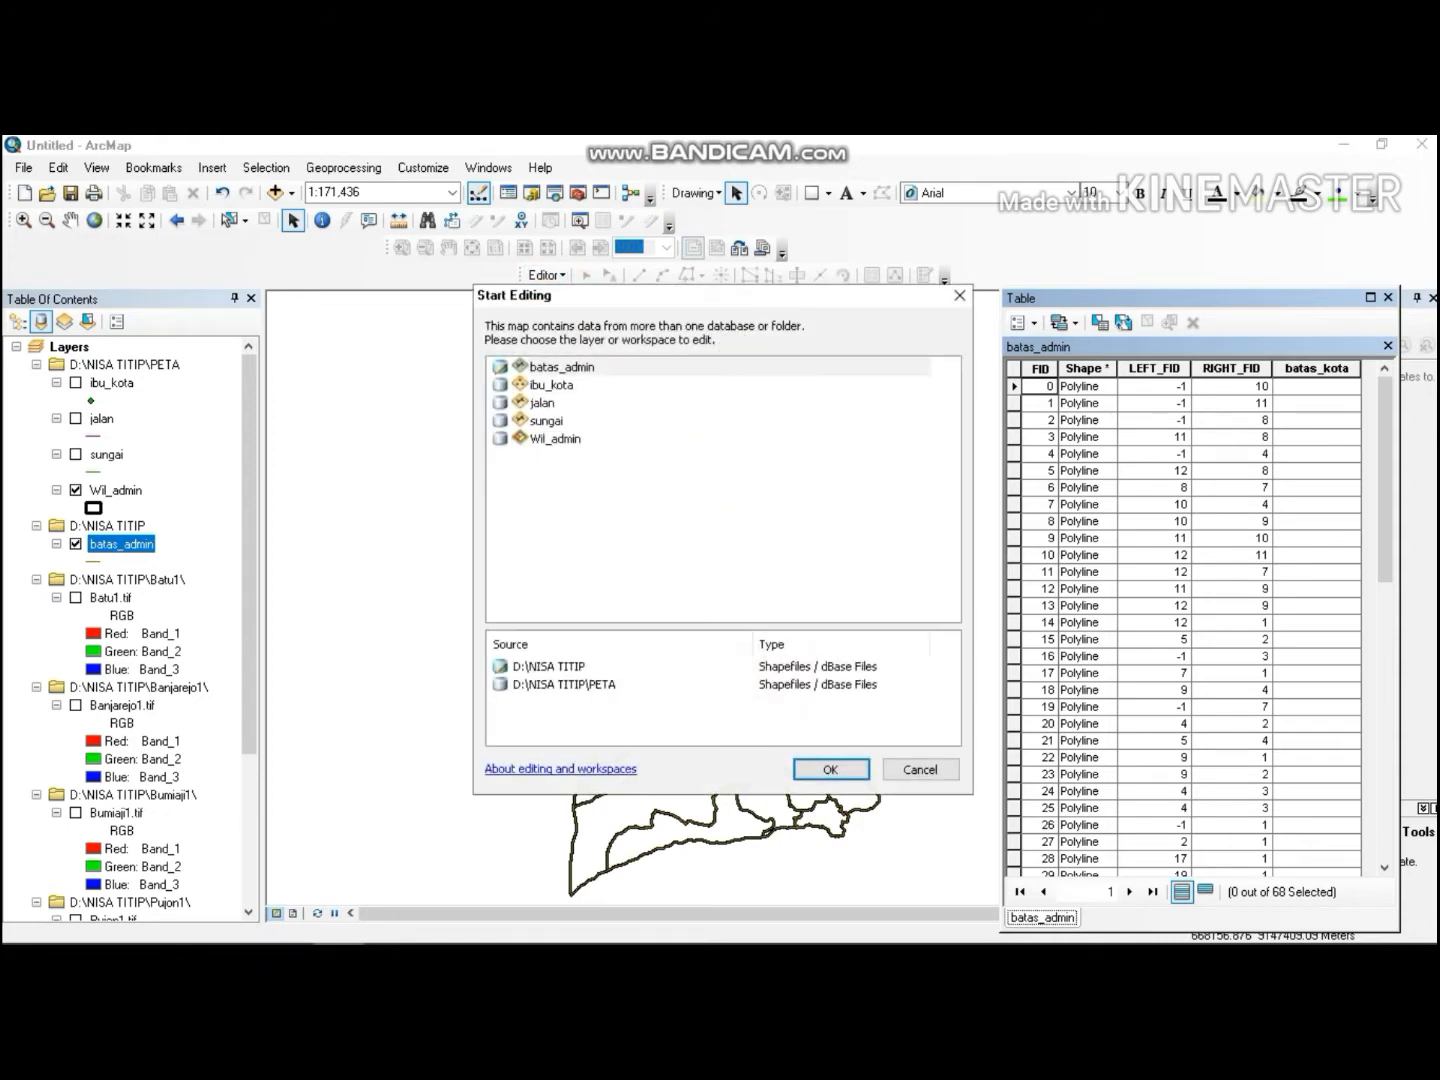
left_click(627, 365)
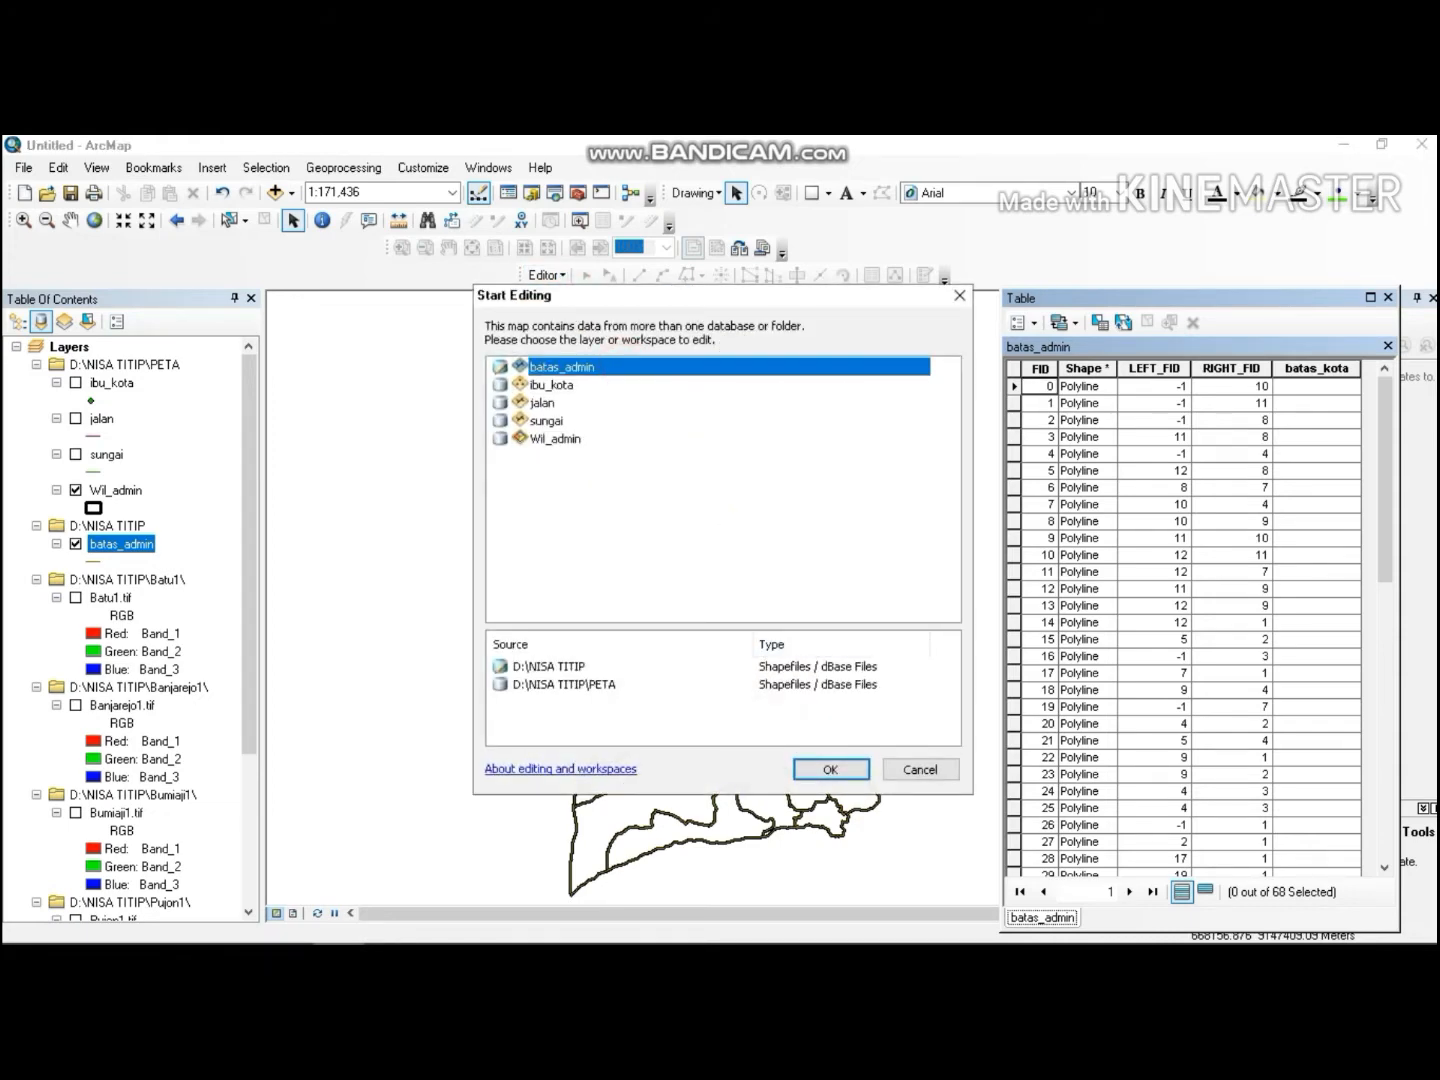
left_click(829, 768)
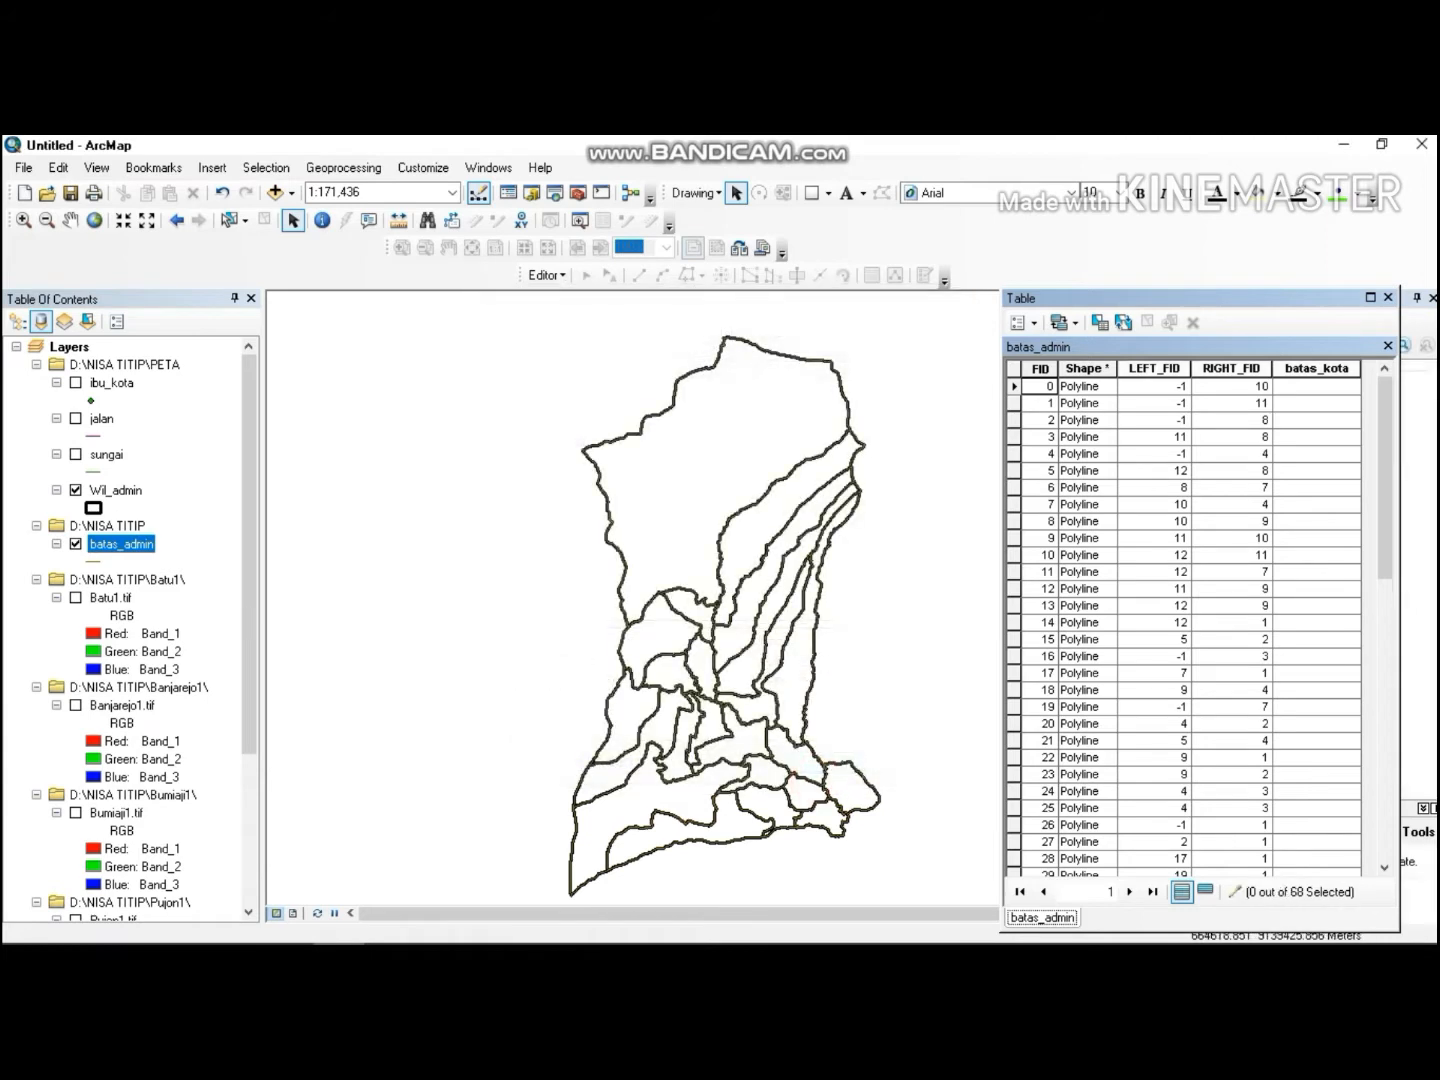
Select all the outer boundary line segments of the batas_admin layer around the whole region.
left_click(603, 437)
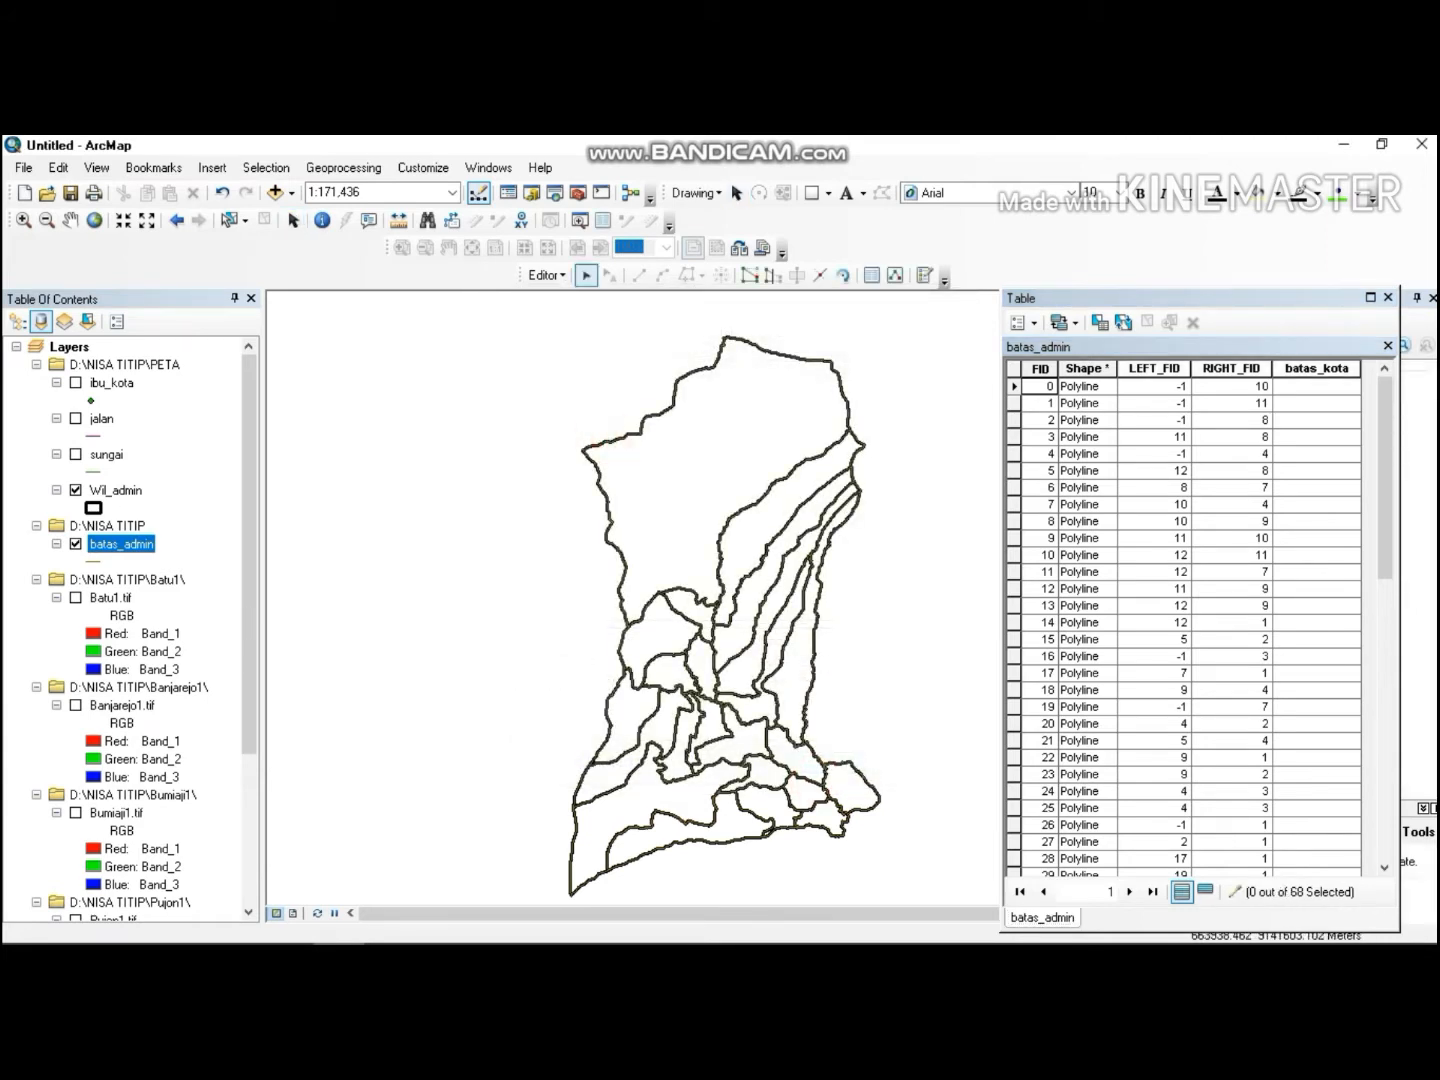
left_click(631, 429)
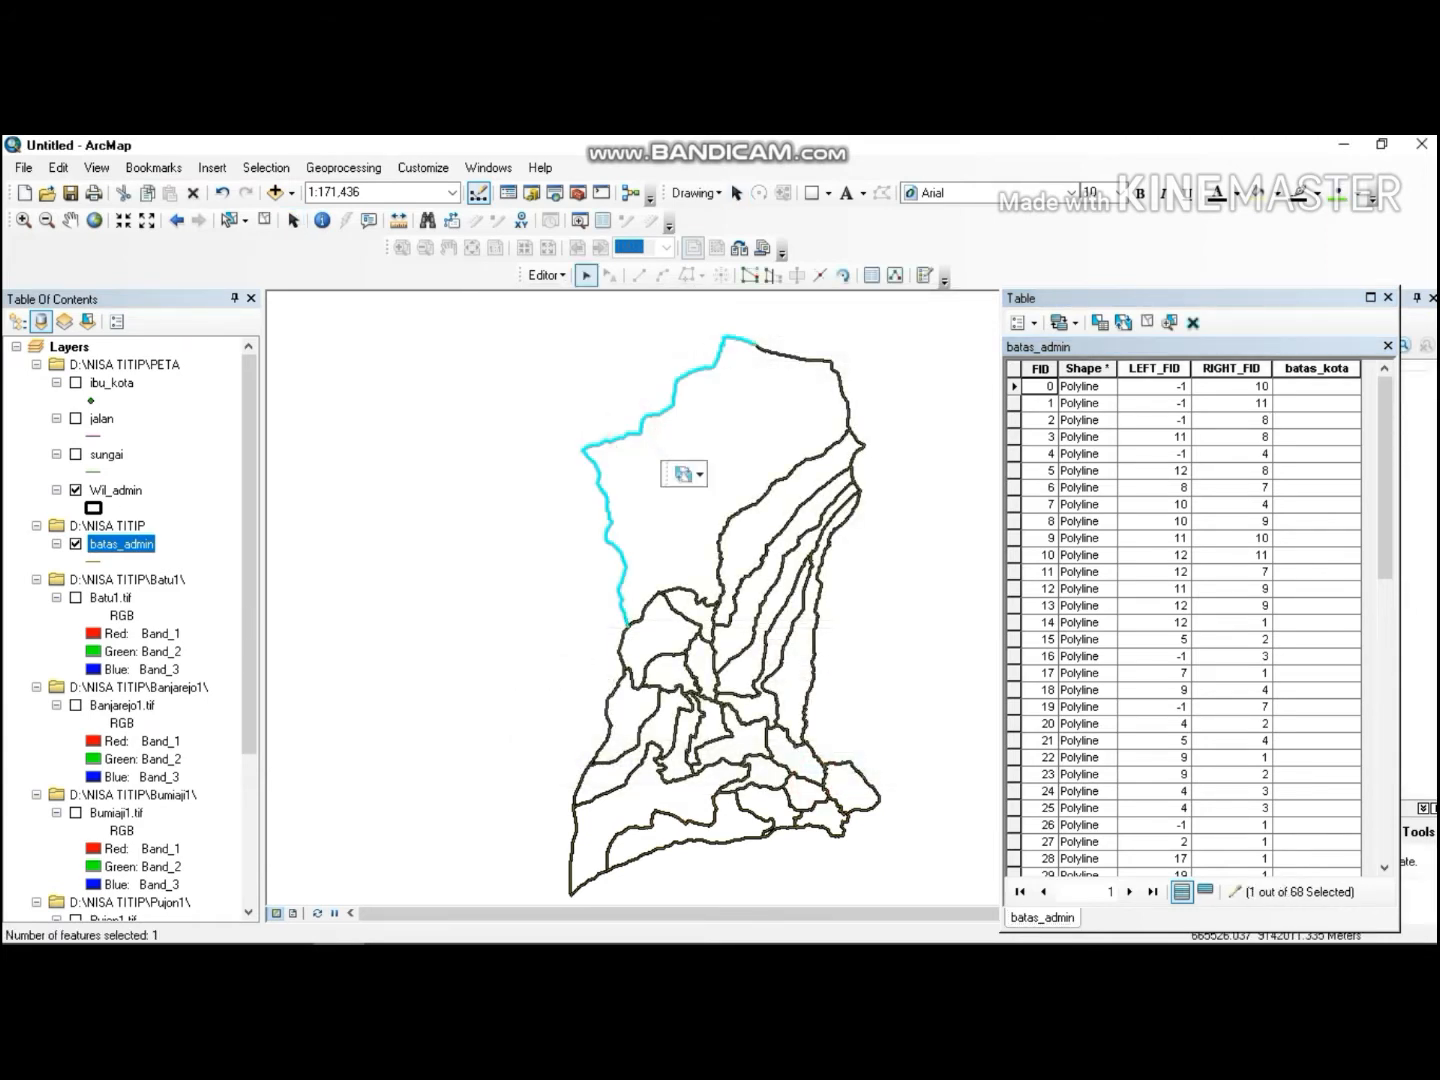
left_click(793, 354, "shift")
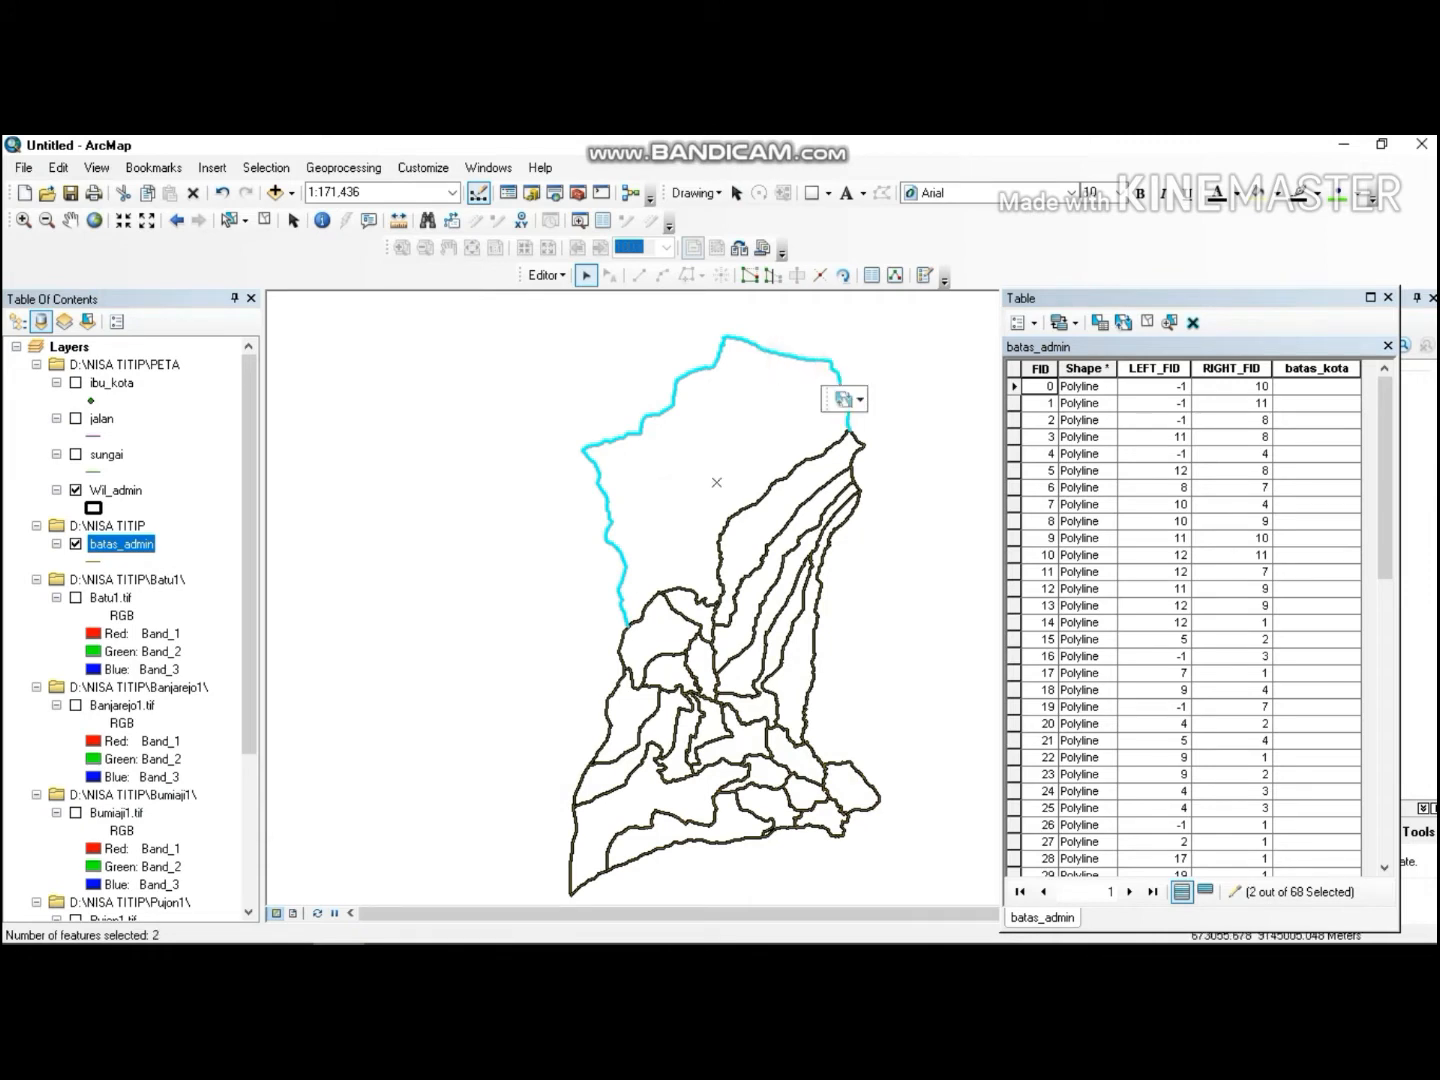
left_click(855, 433, "shift")
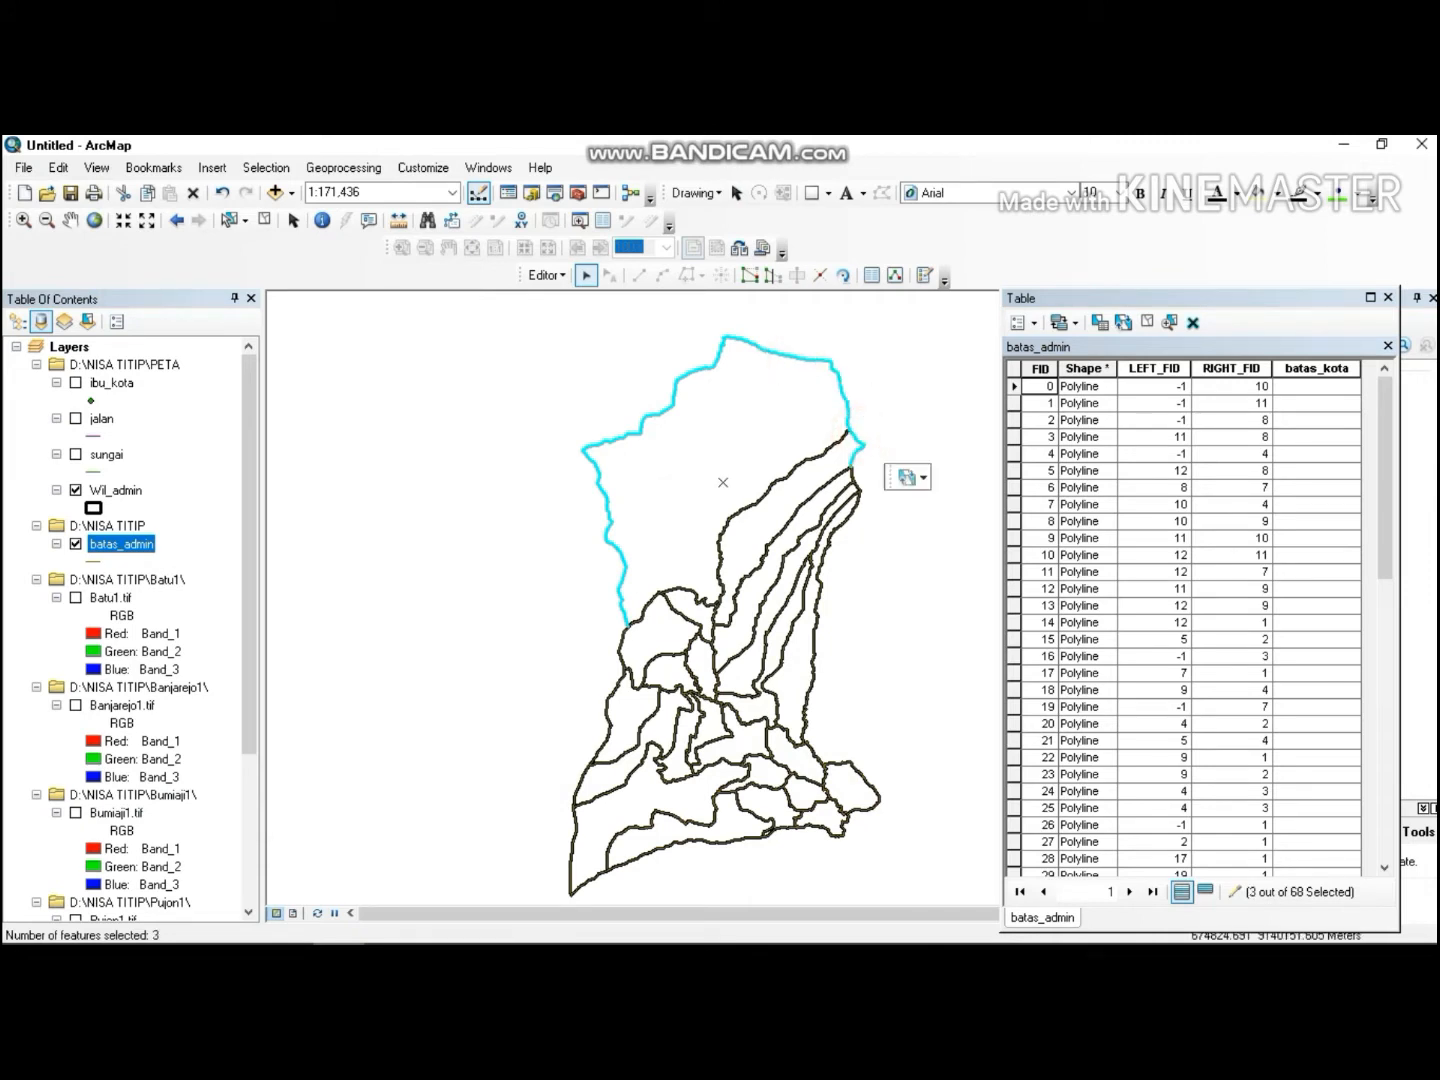
left_click(855, 483, "shift")
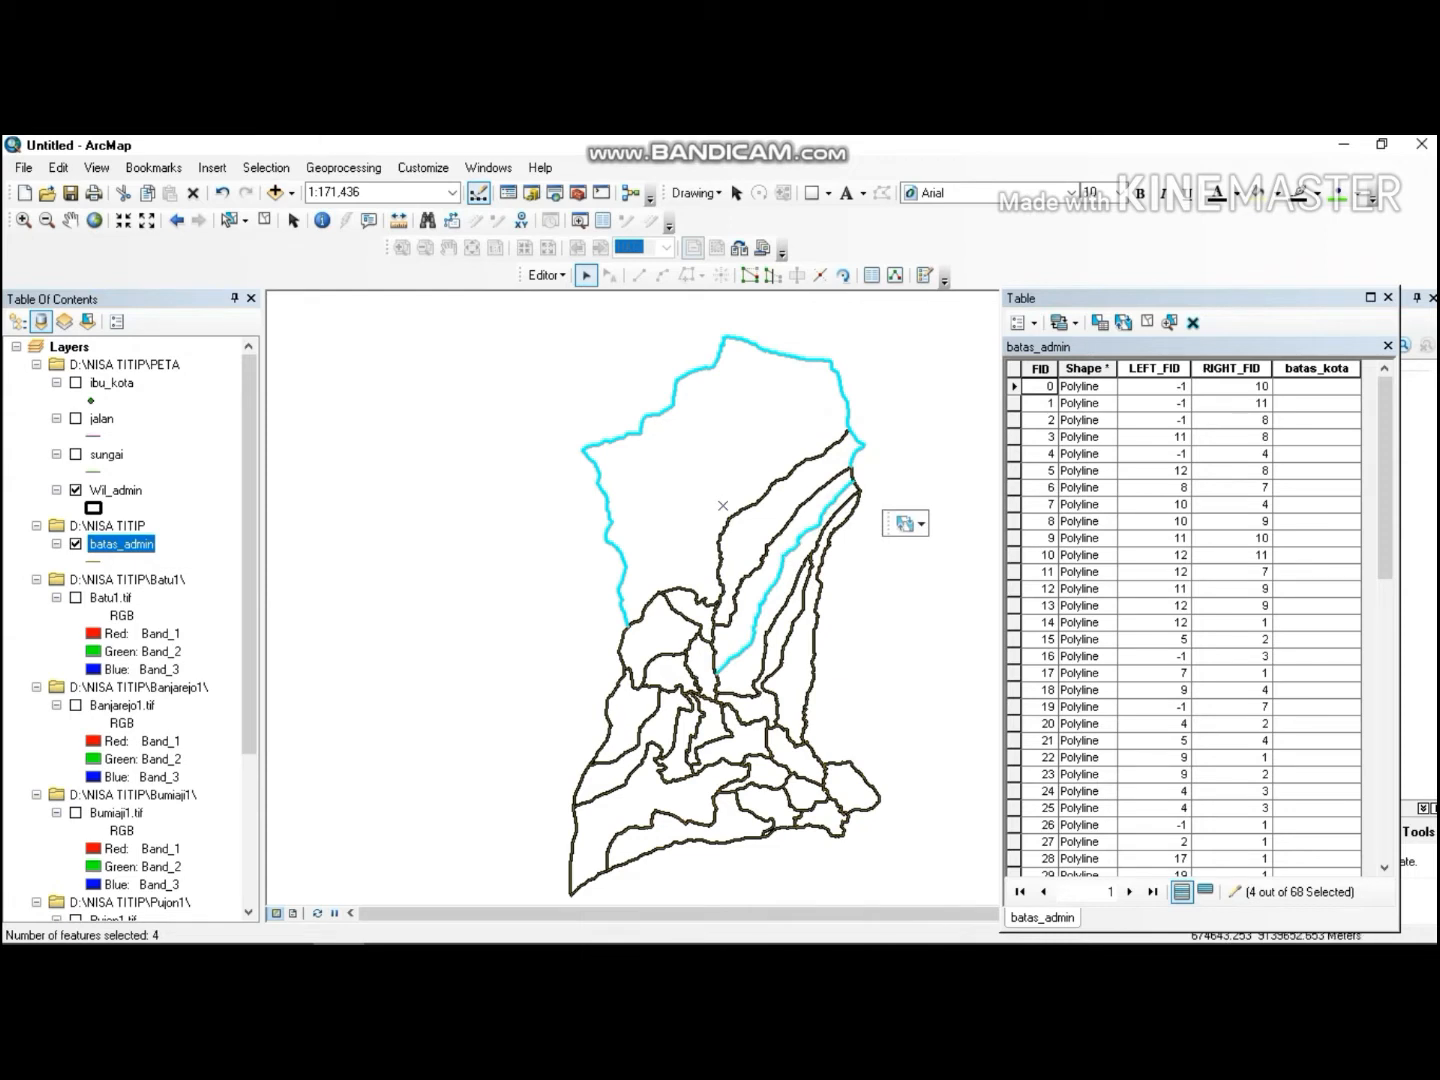
left_click(853, 484, "shift")
left_click(854, 484, "shift")
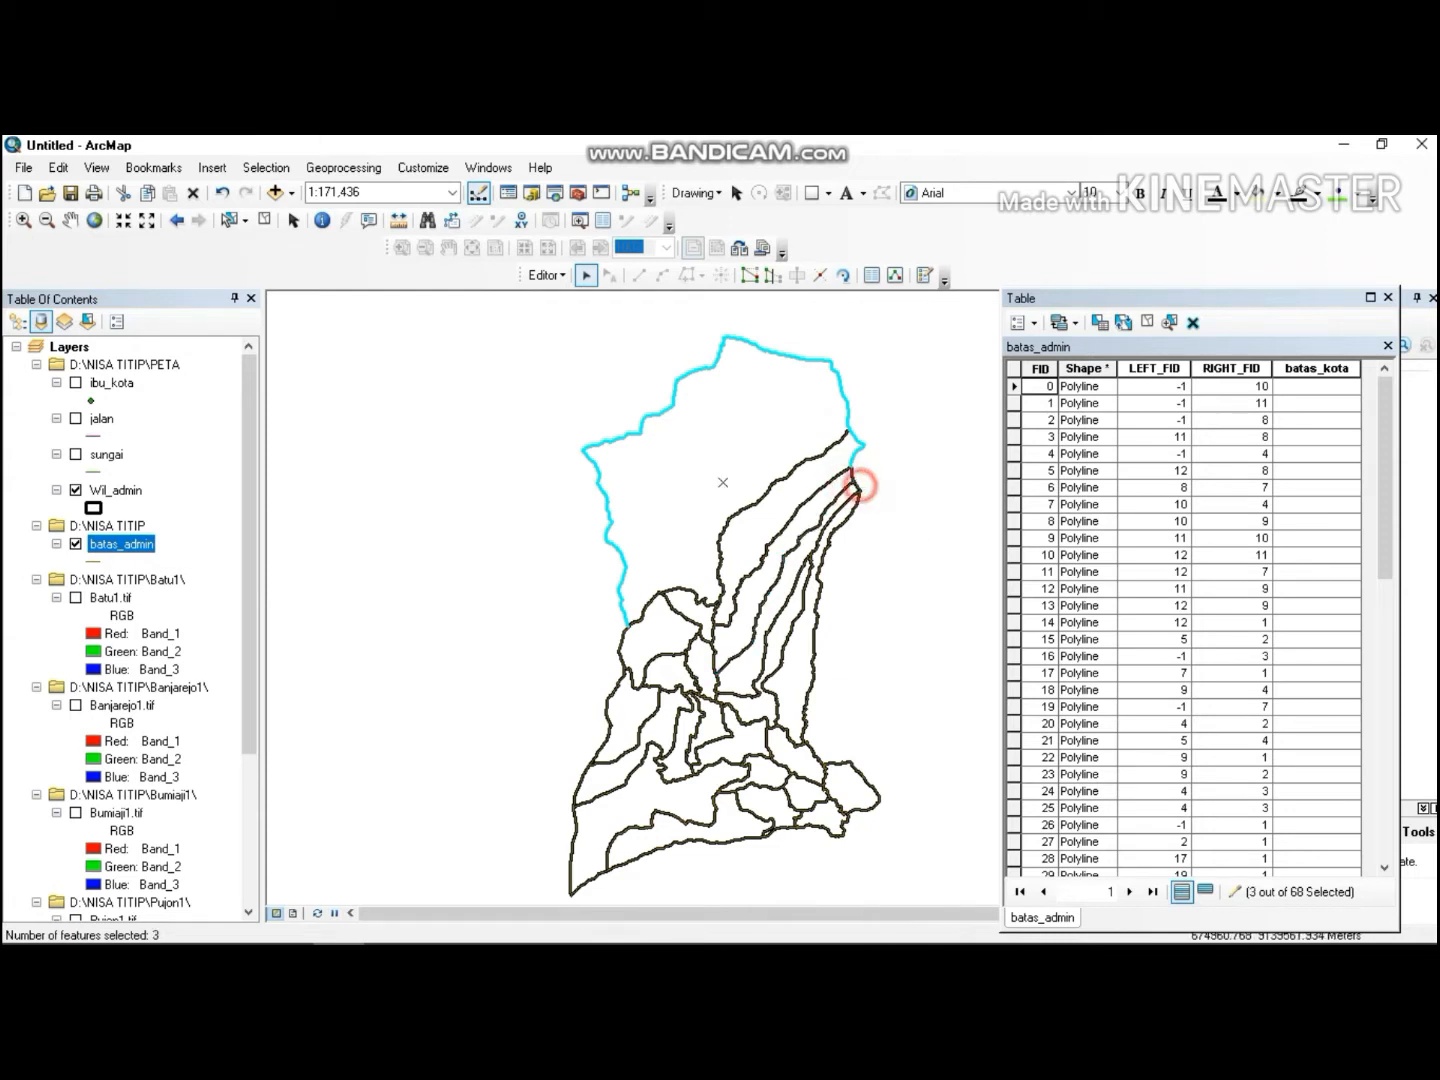
left_click(852, 476, "shift")
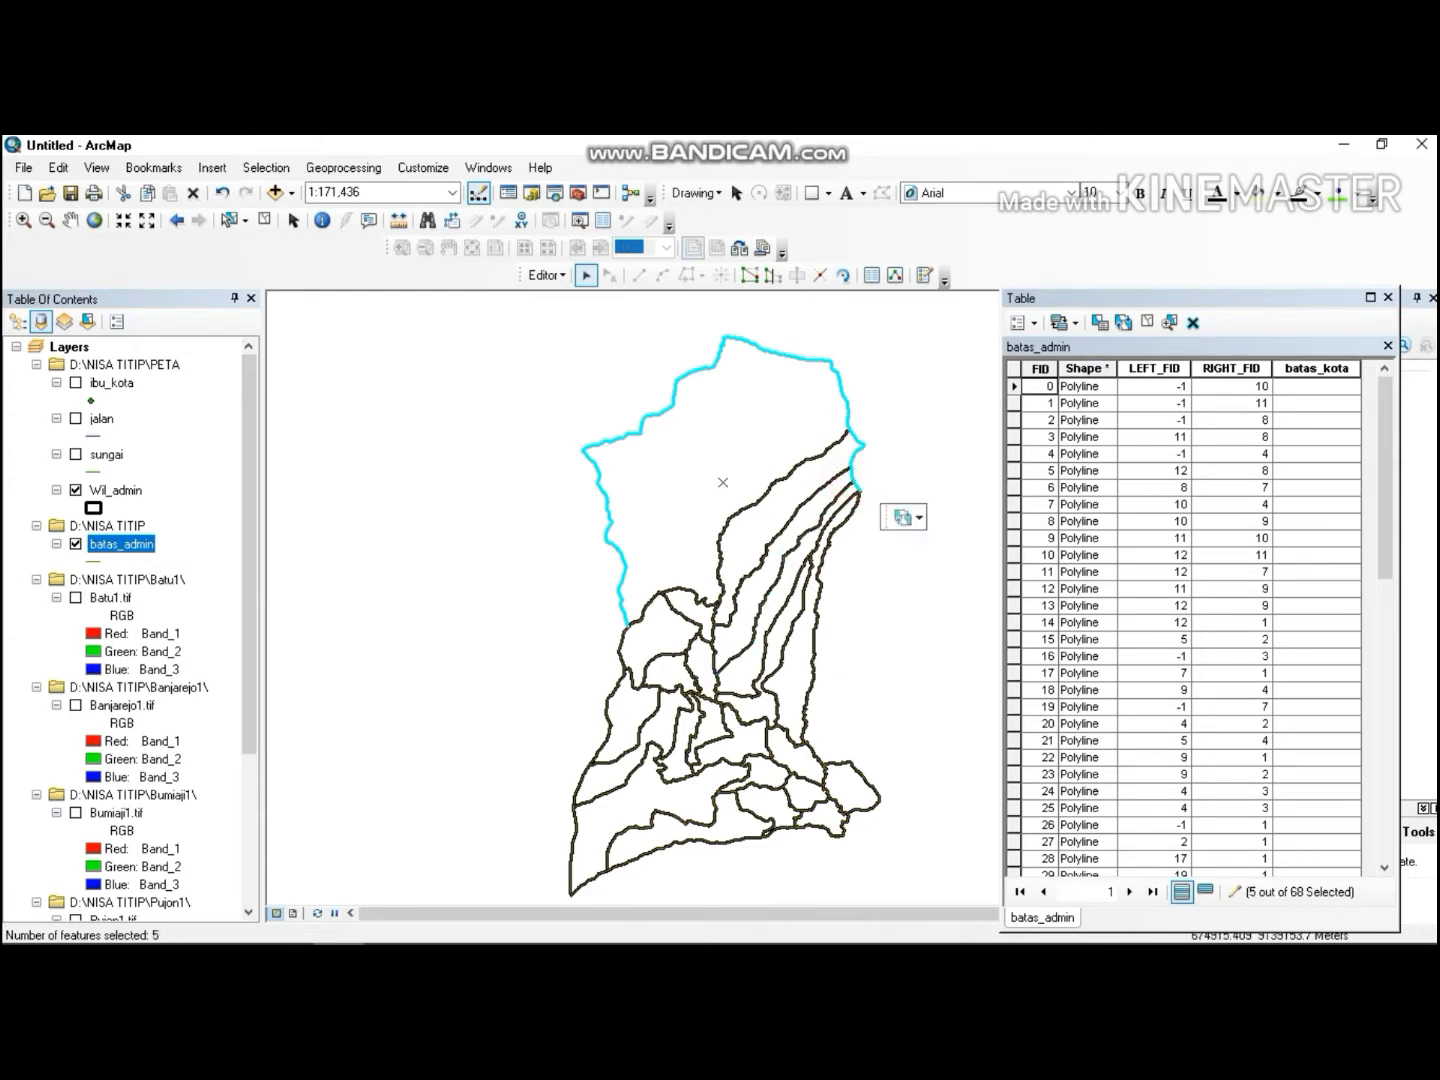
left_click(852, 497, "shift")
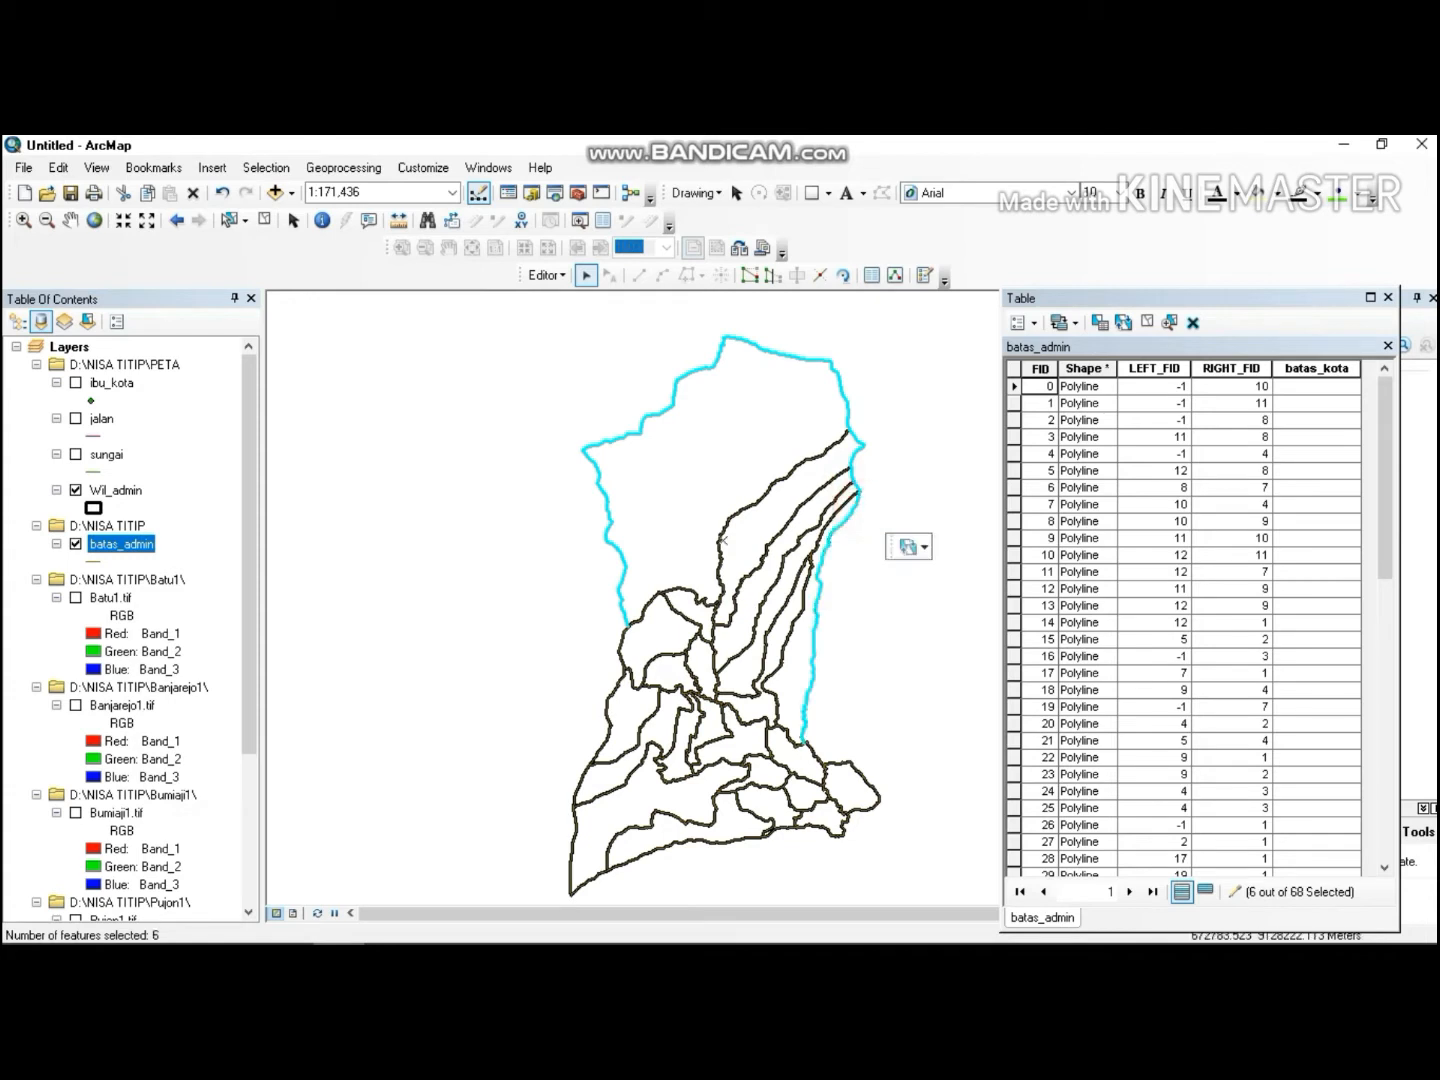
left_click(812, 752, "shift")
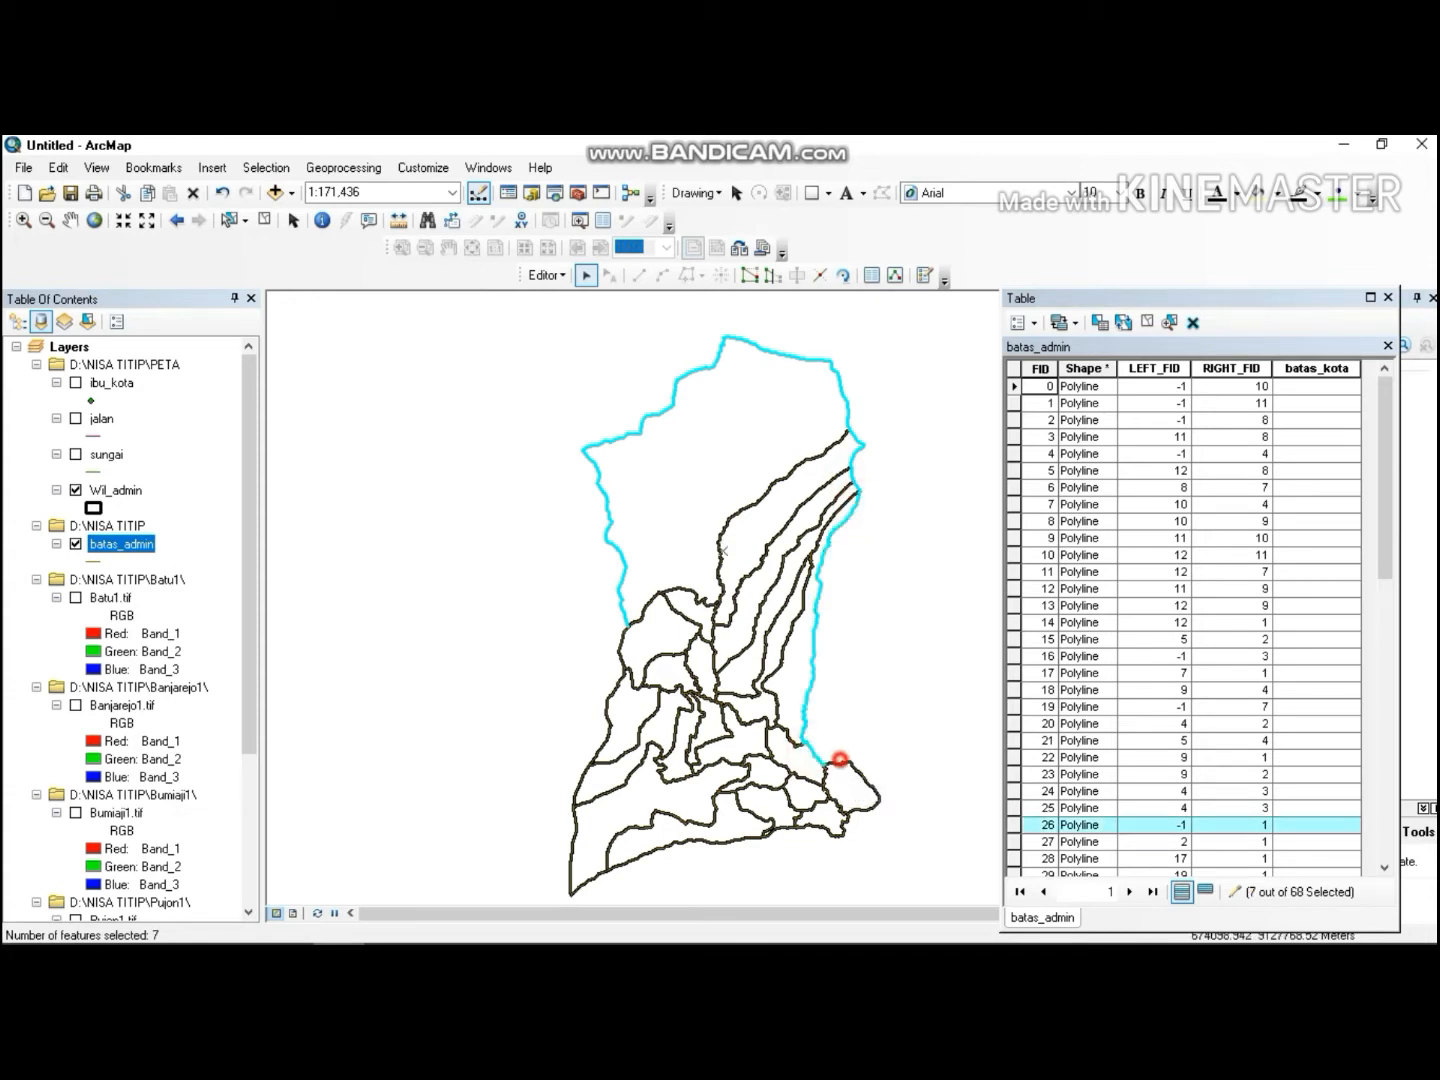
left_click(838, 769, "shift")
left_click(841, 833, "shift")
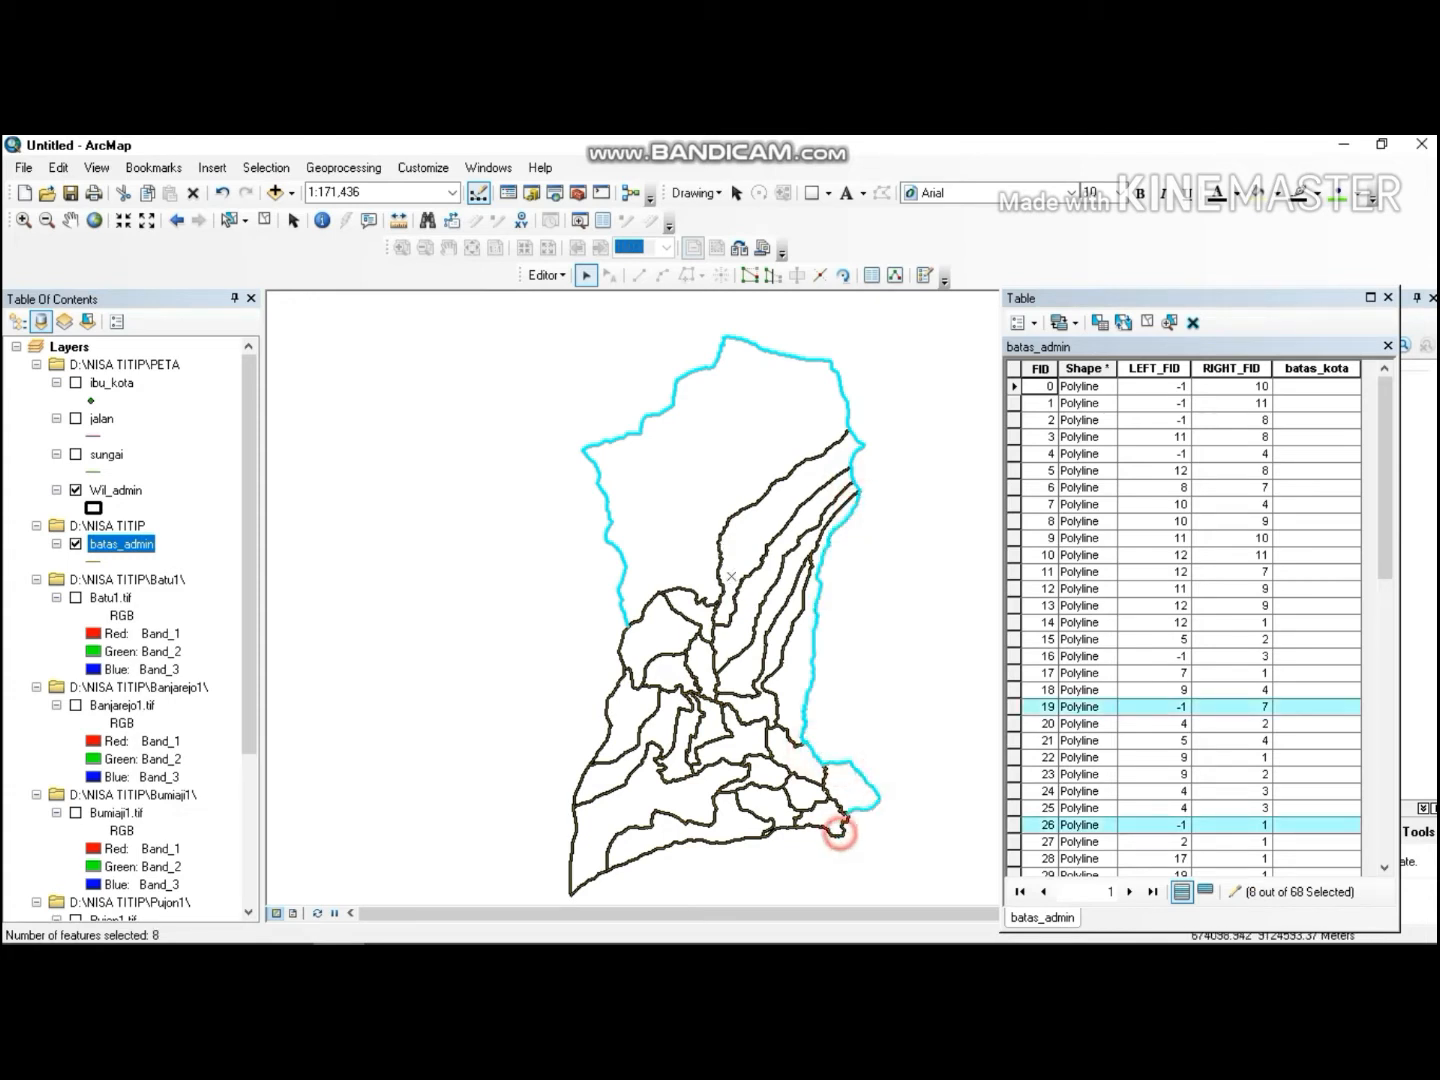
left_click(766, 829, "shift")
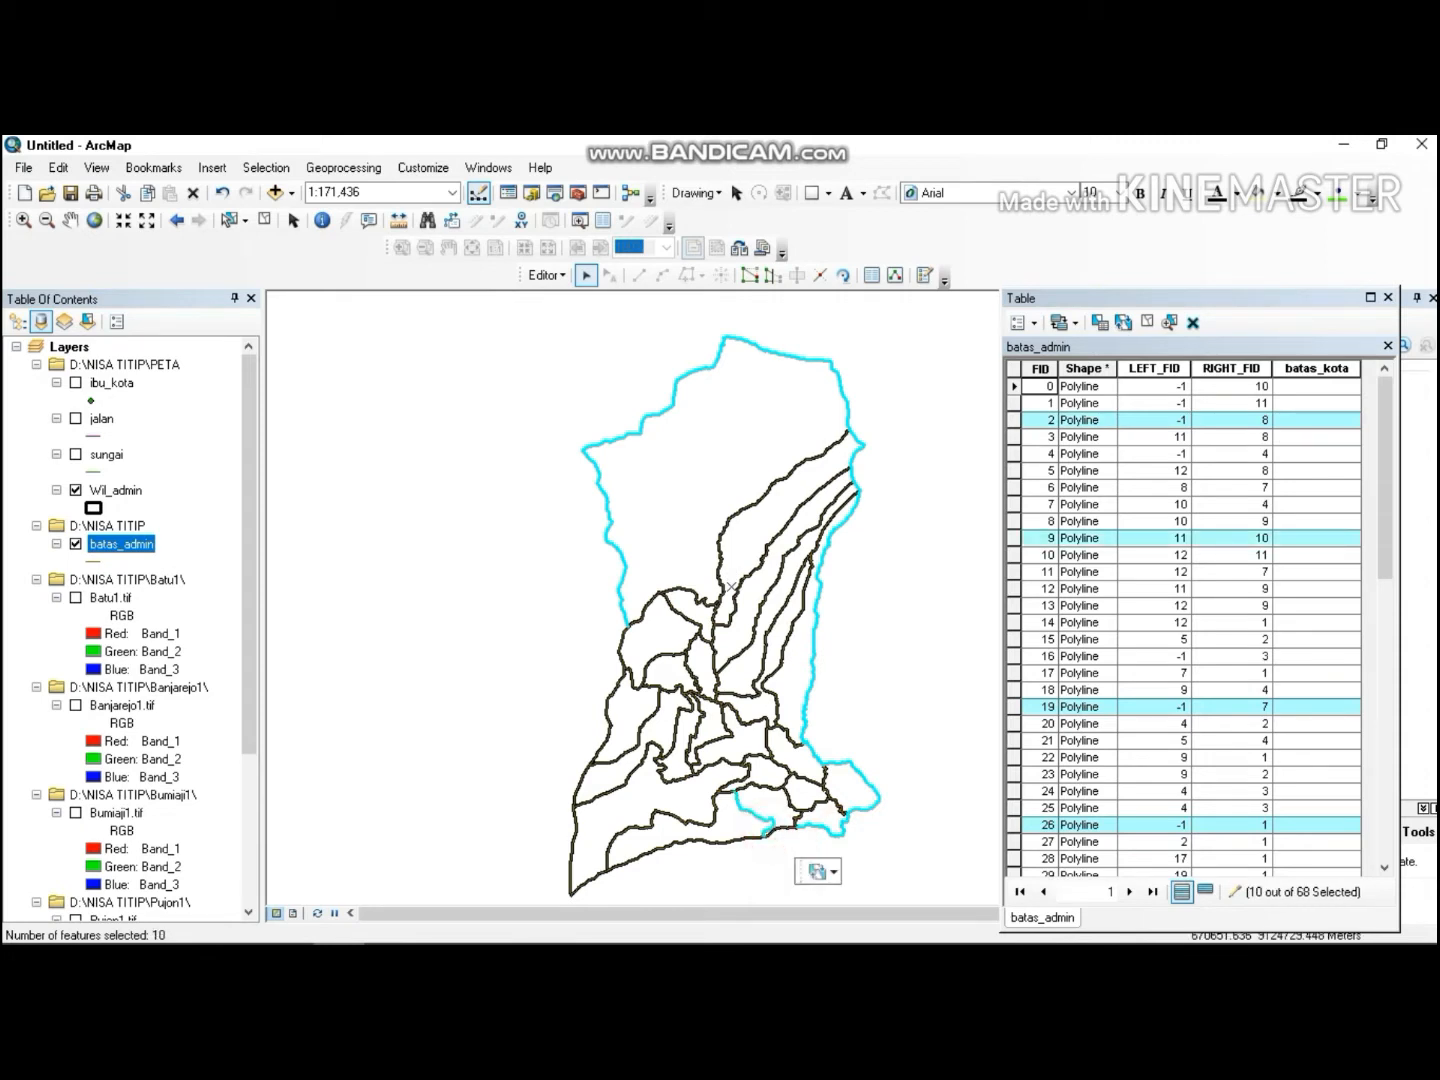
left_click(779, 828, "shift")
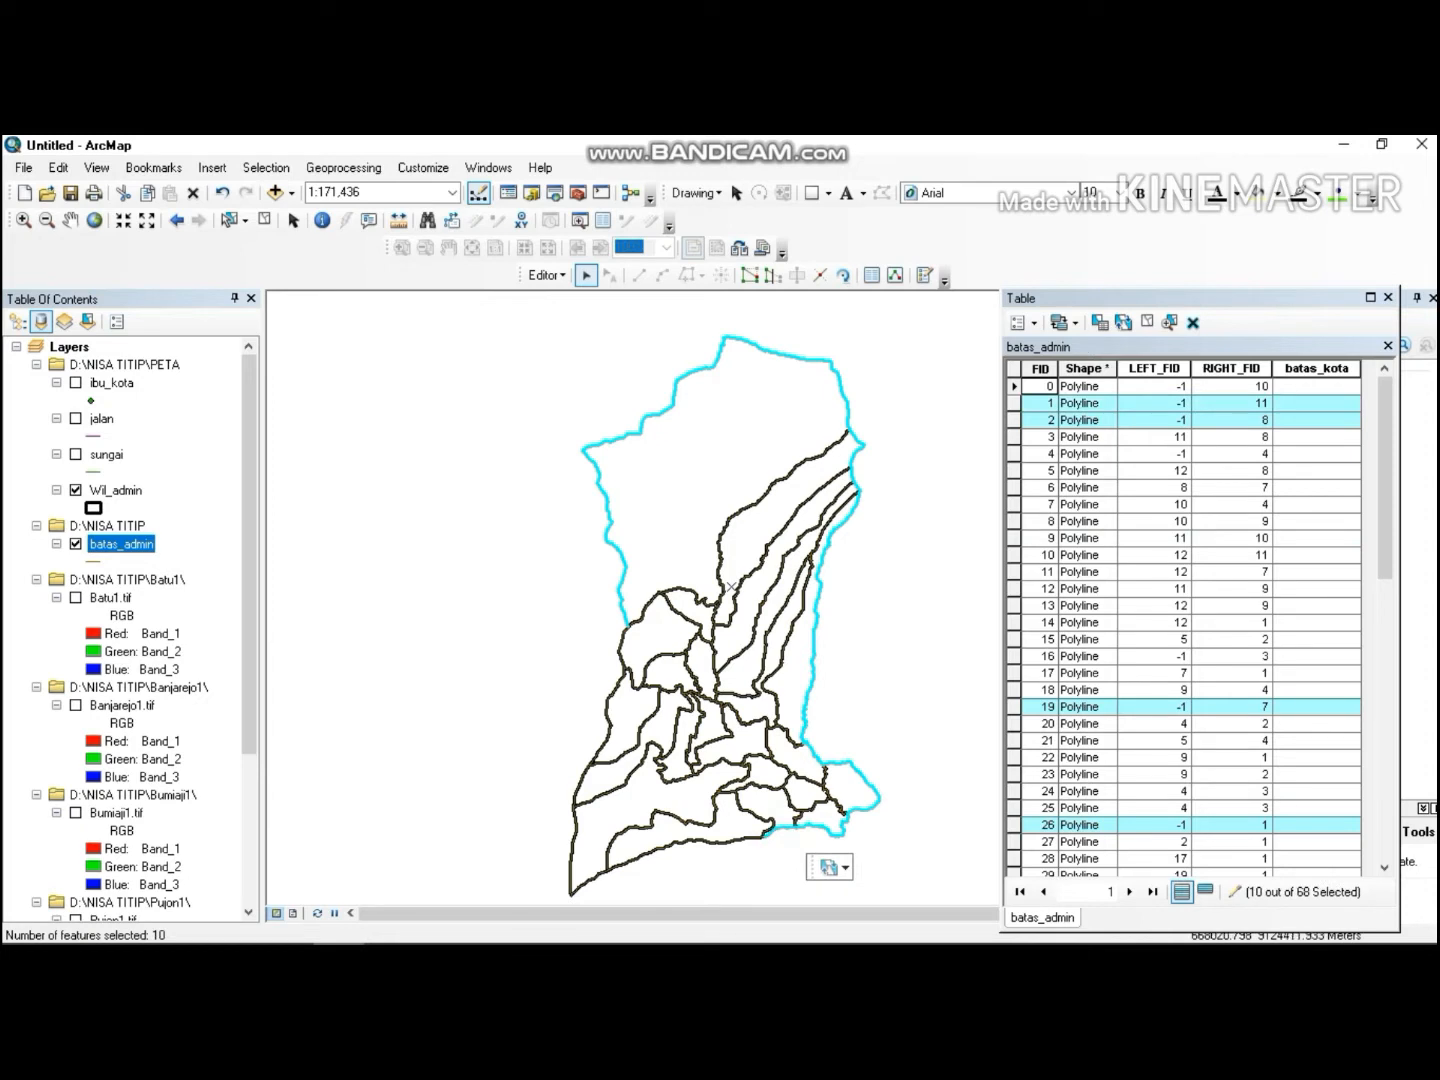
left_click(690, 841, "shift")
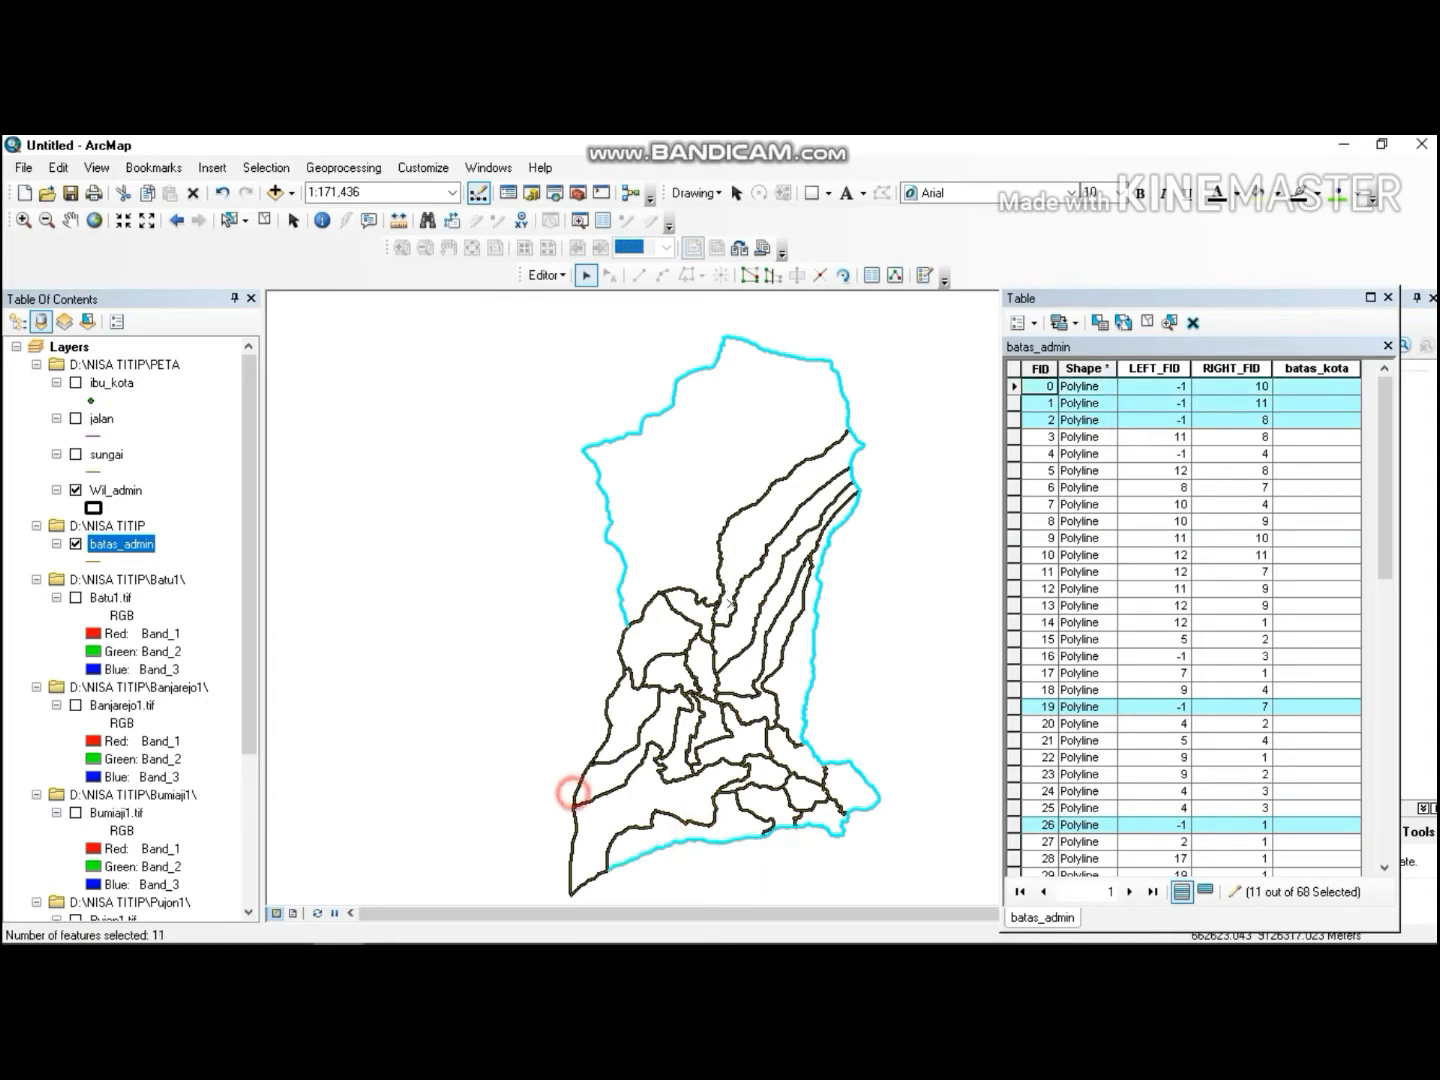
left_click(575, 789, "shift")
left_click(590, 883, "shift")
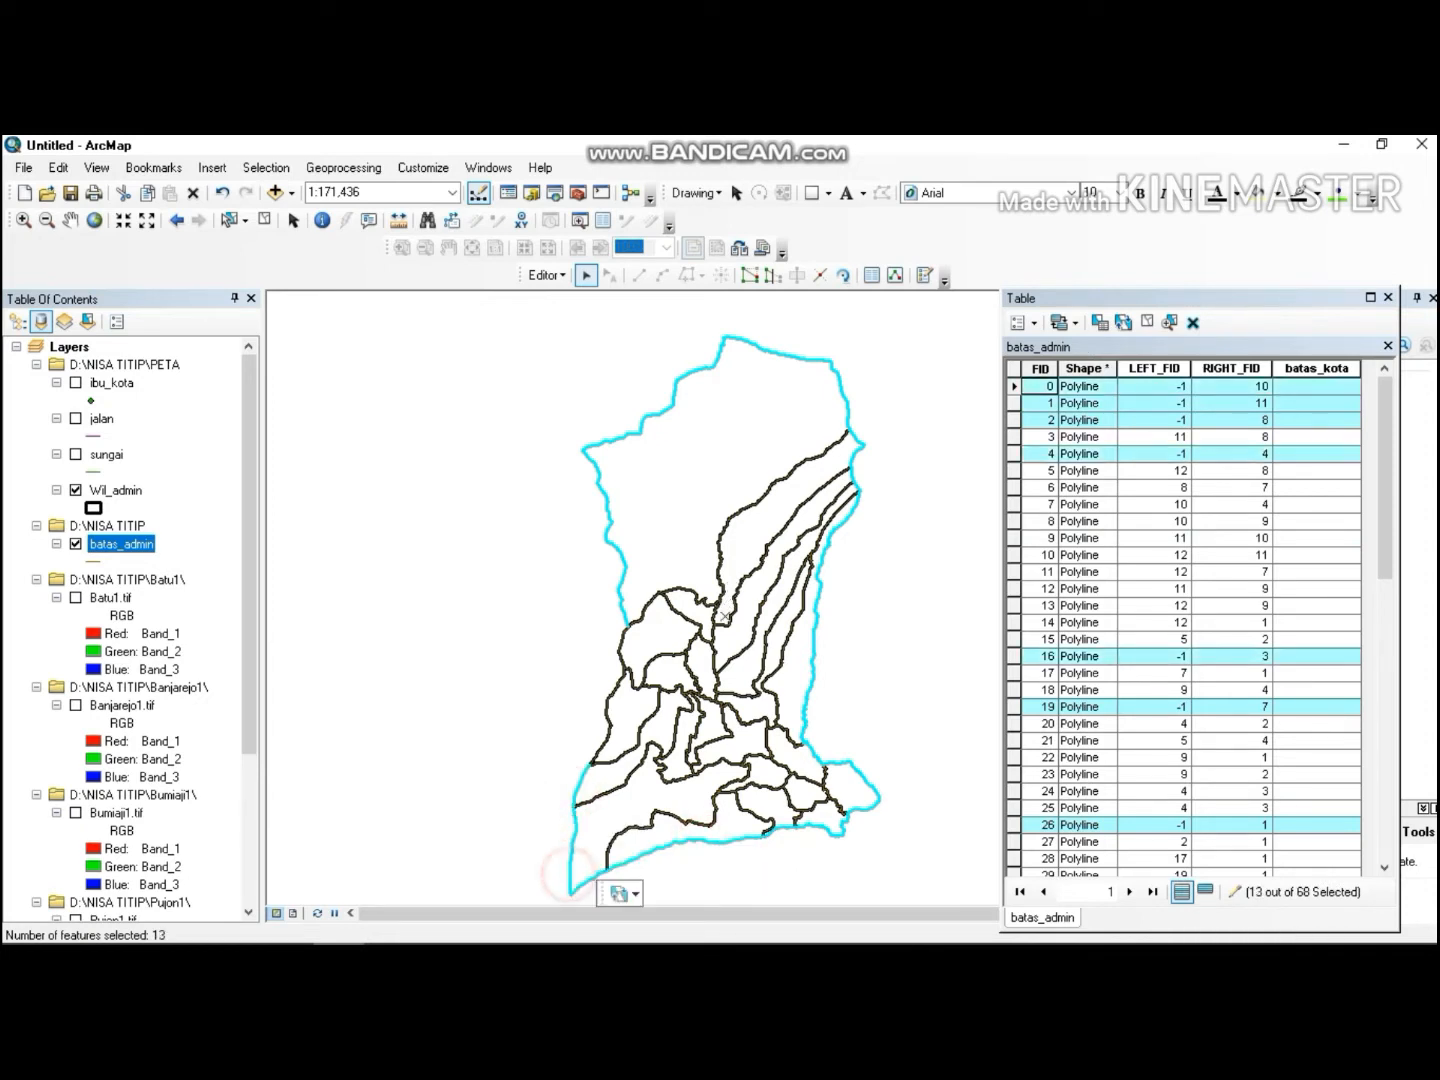
left_click(617, 688, "shift")
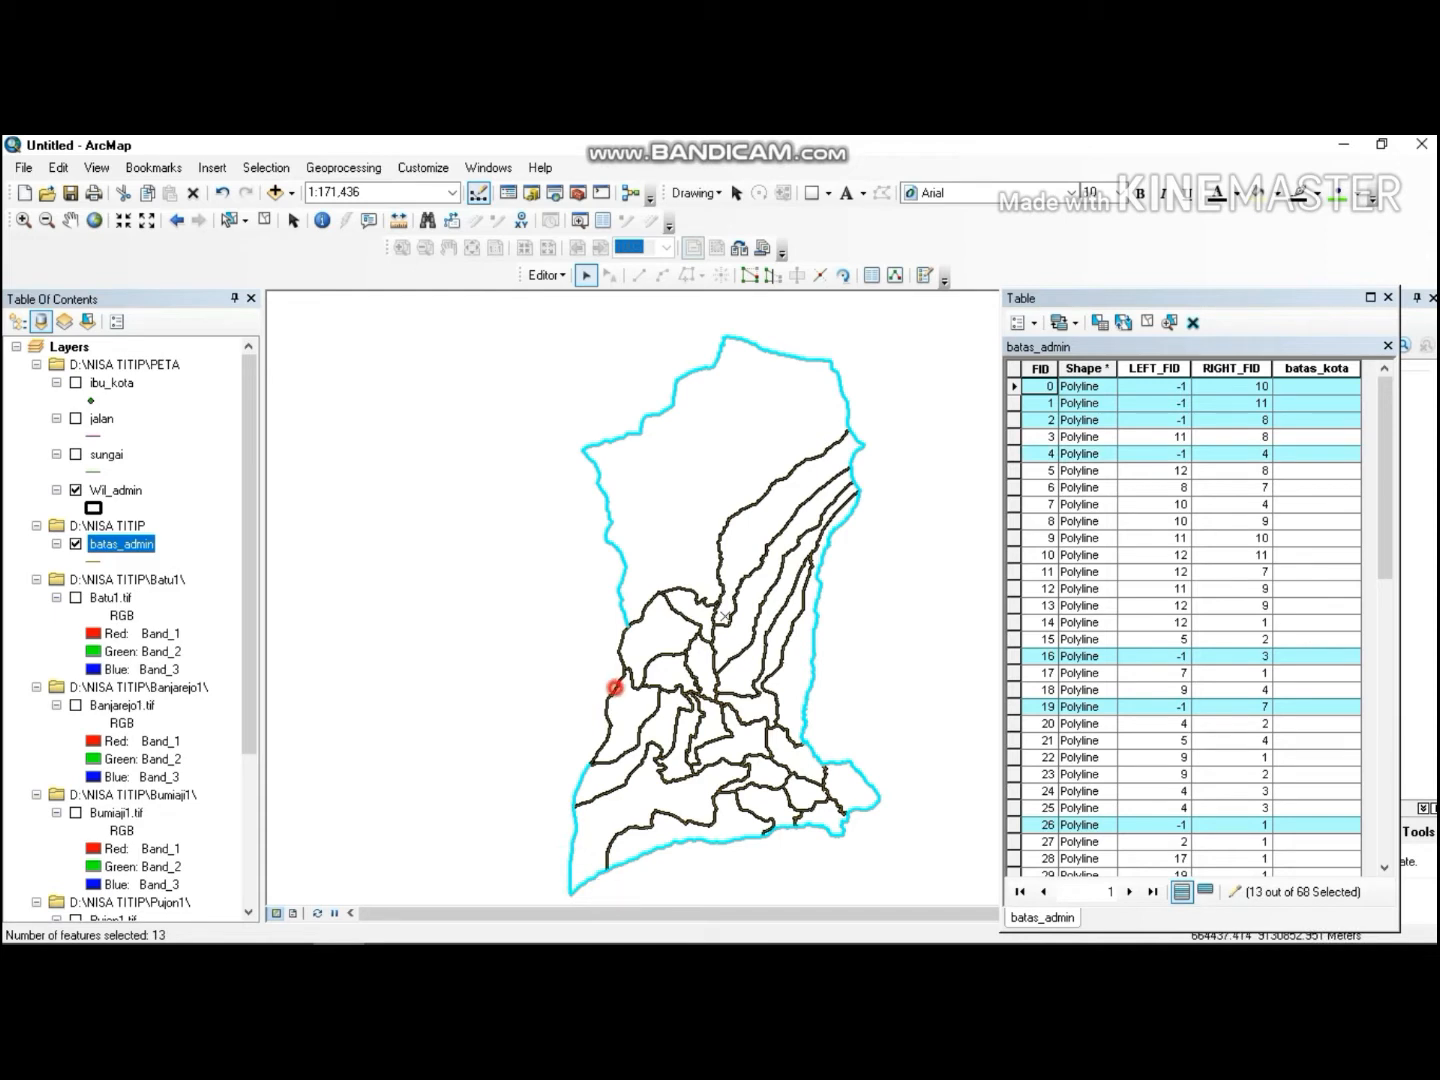
left_click(620, 650, "shift")
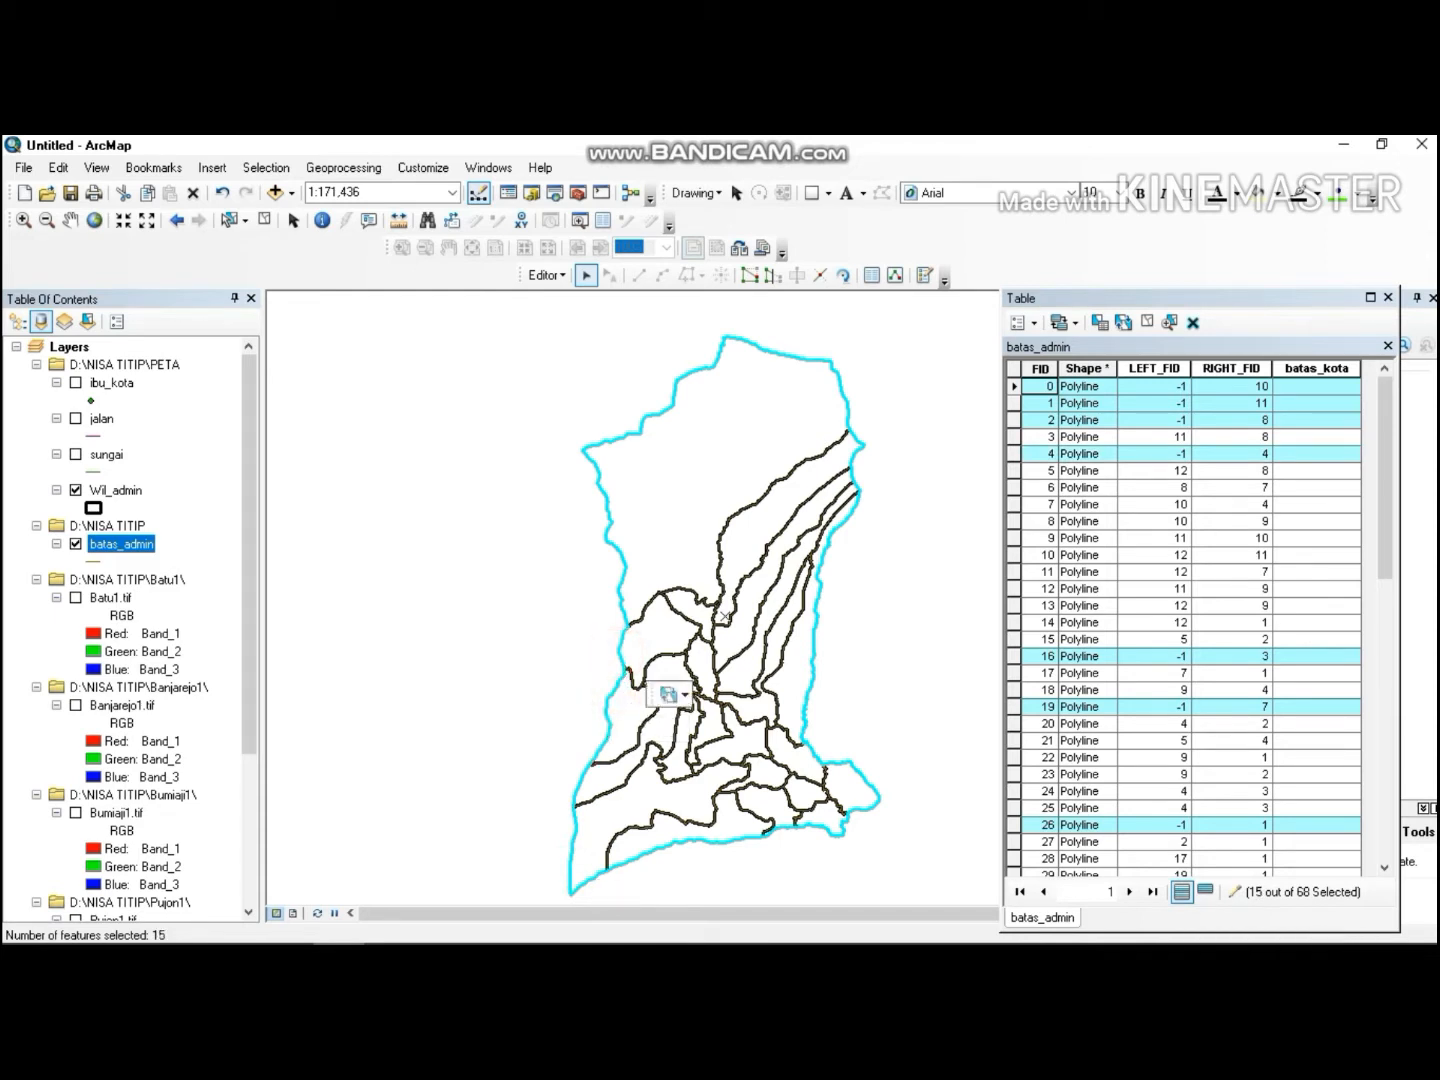
Calculate the batas_kota field as "batas kota" for the selected outer boundary lines.
right_click(1315, 368)
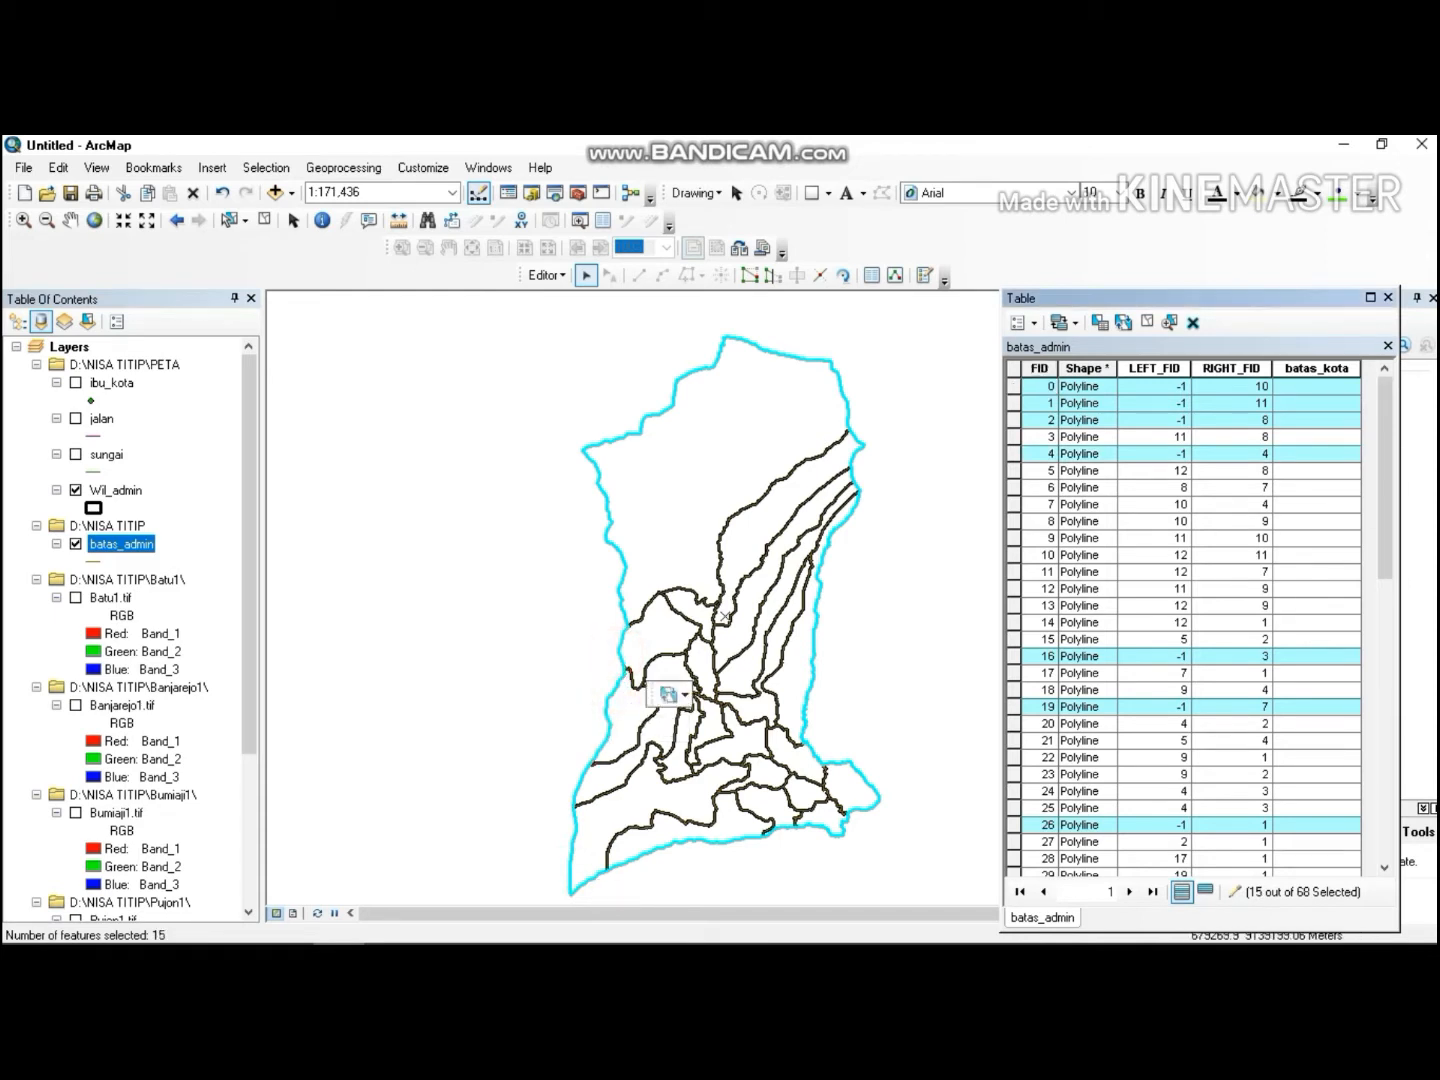
left_click(1315, 508)
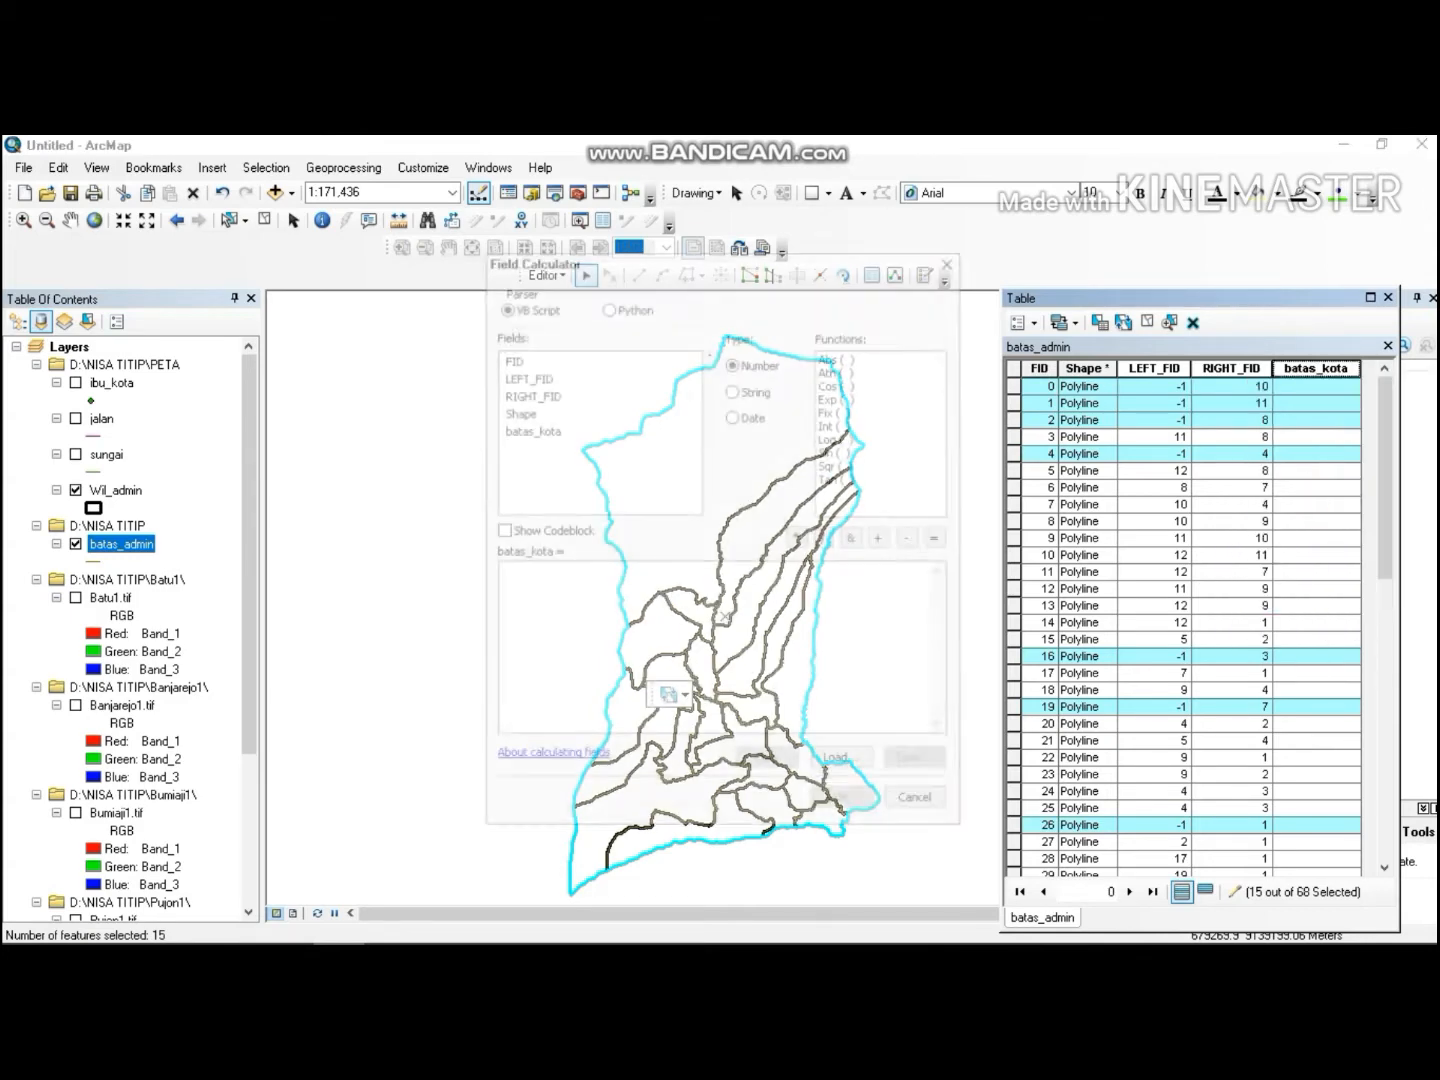
left_click(690, 578)
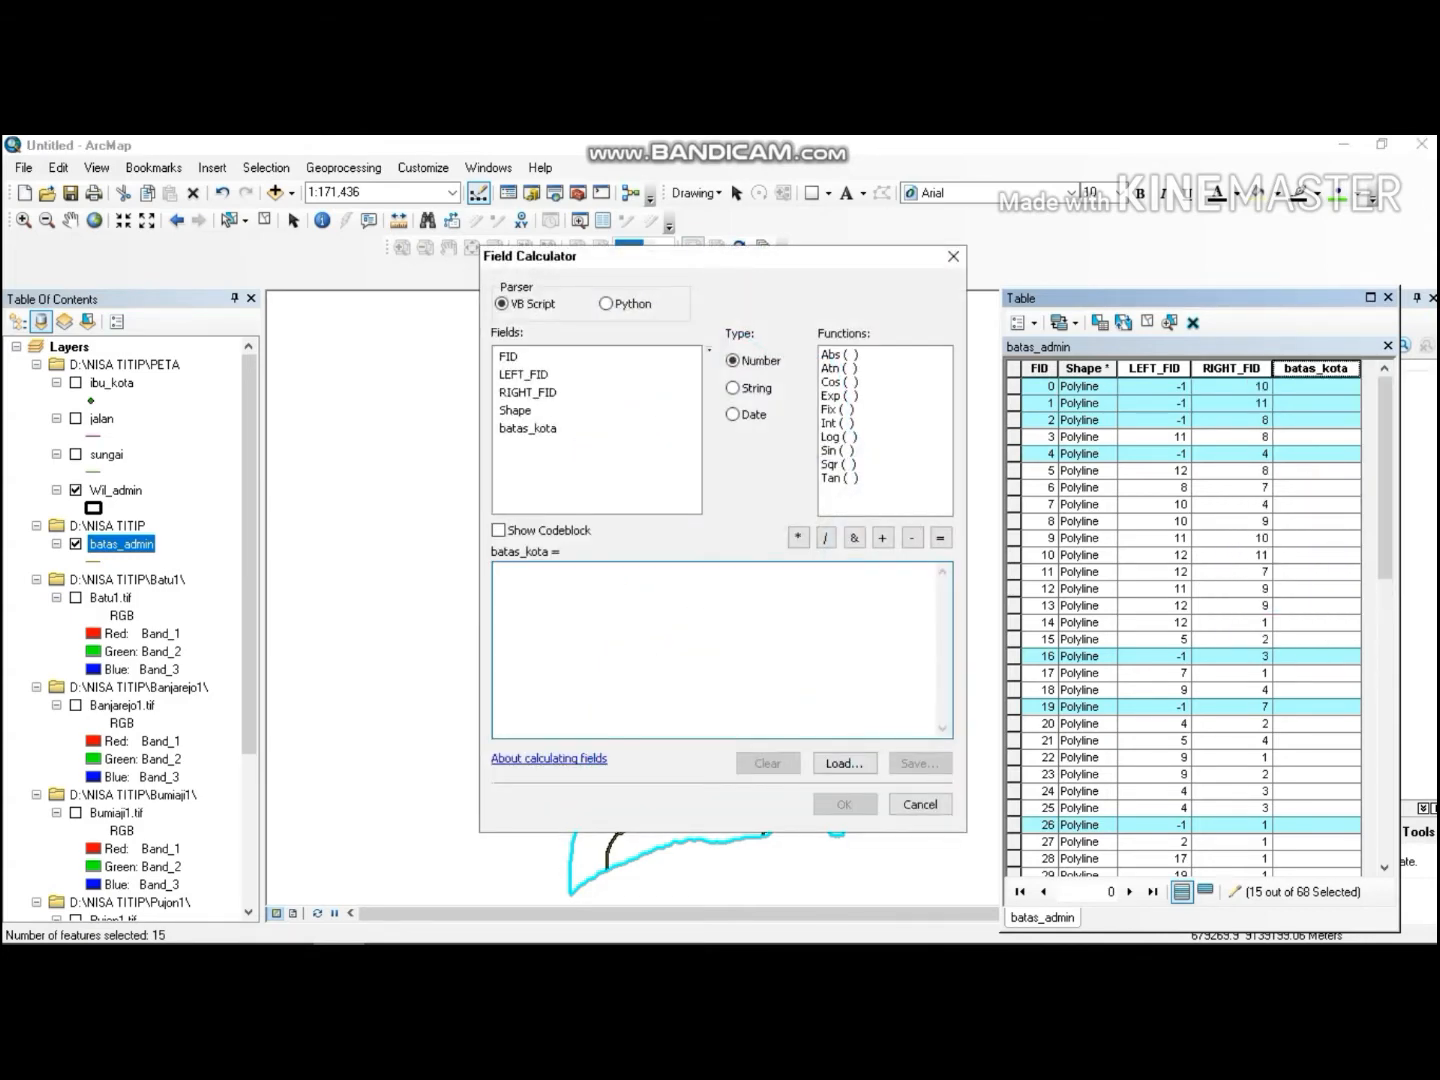
type("\"b")
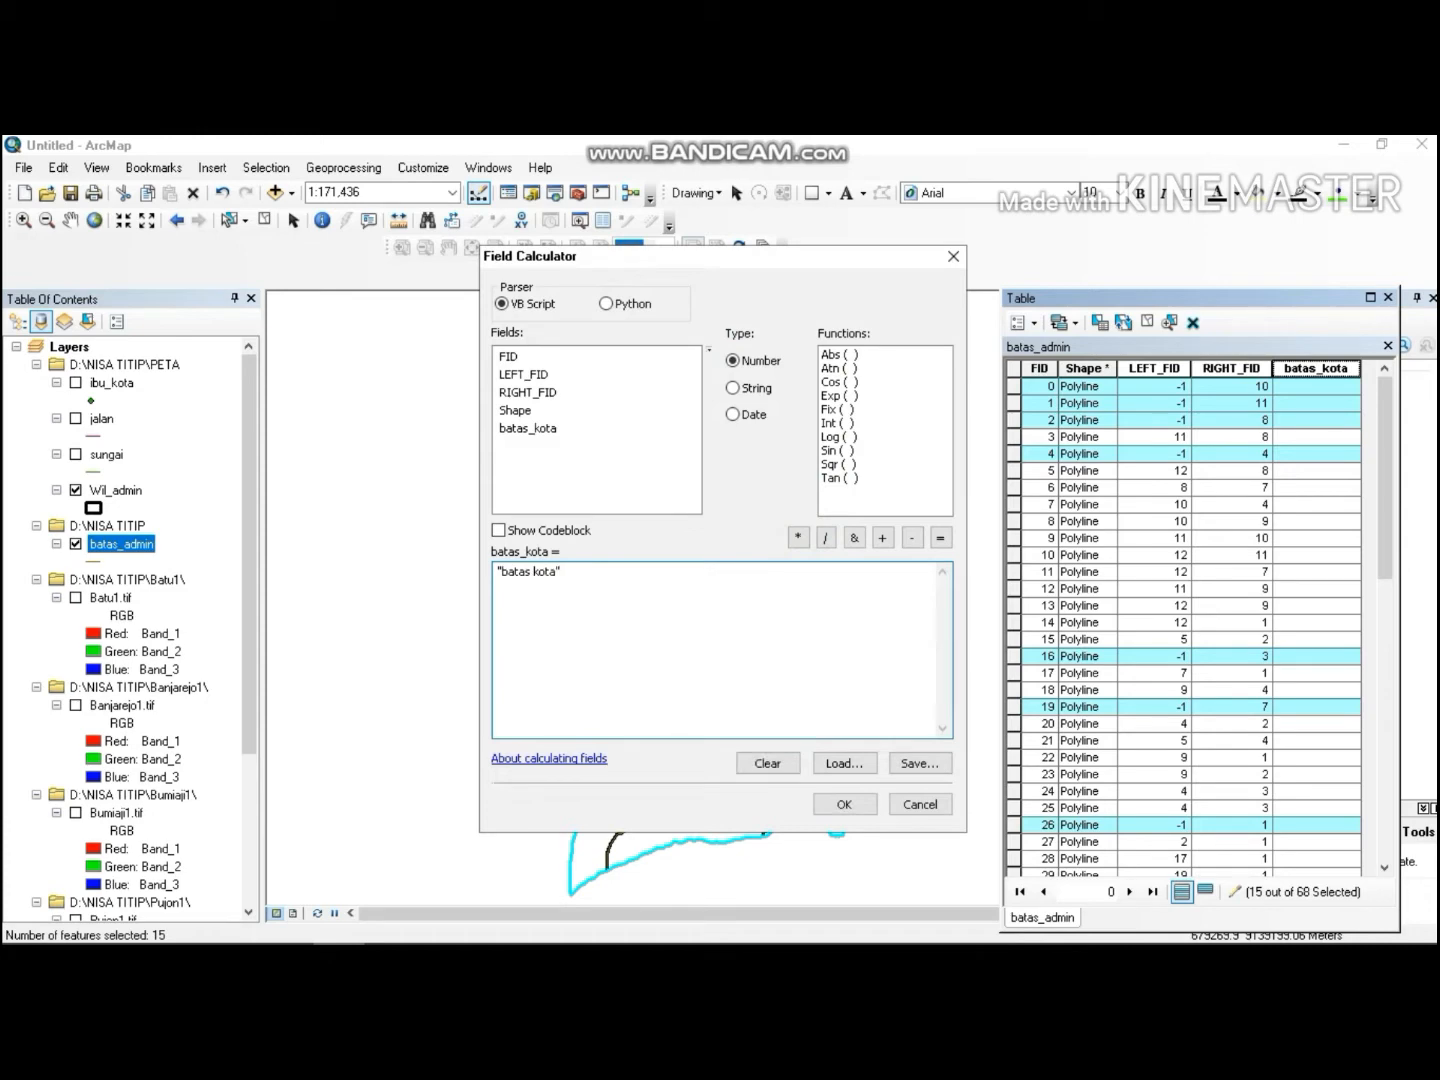
type("atas kota\"")
left_click(844, 804)
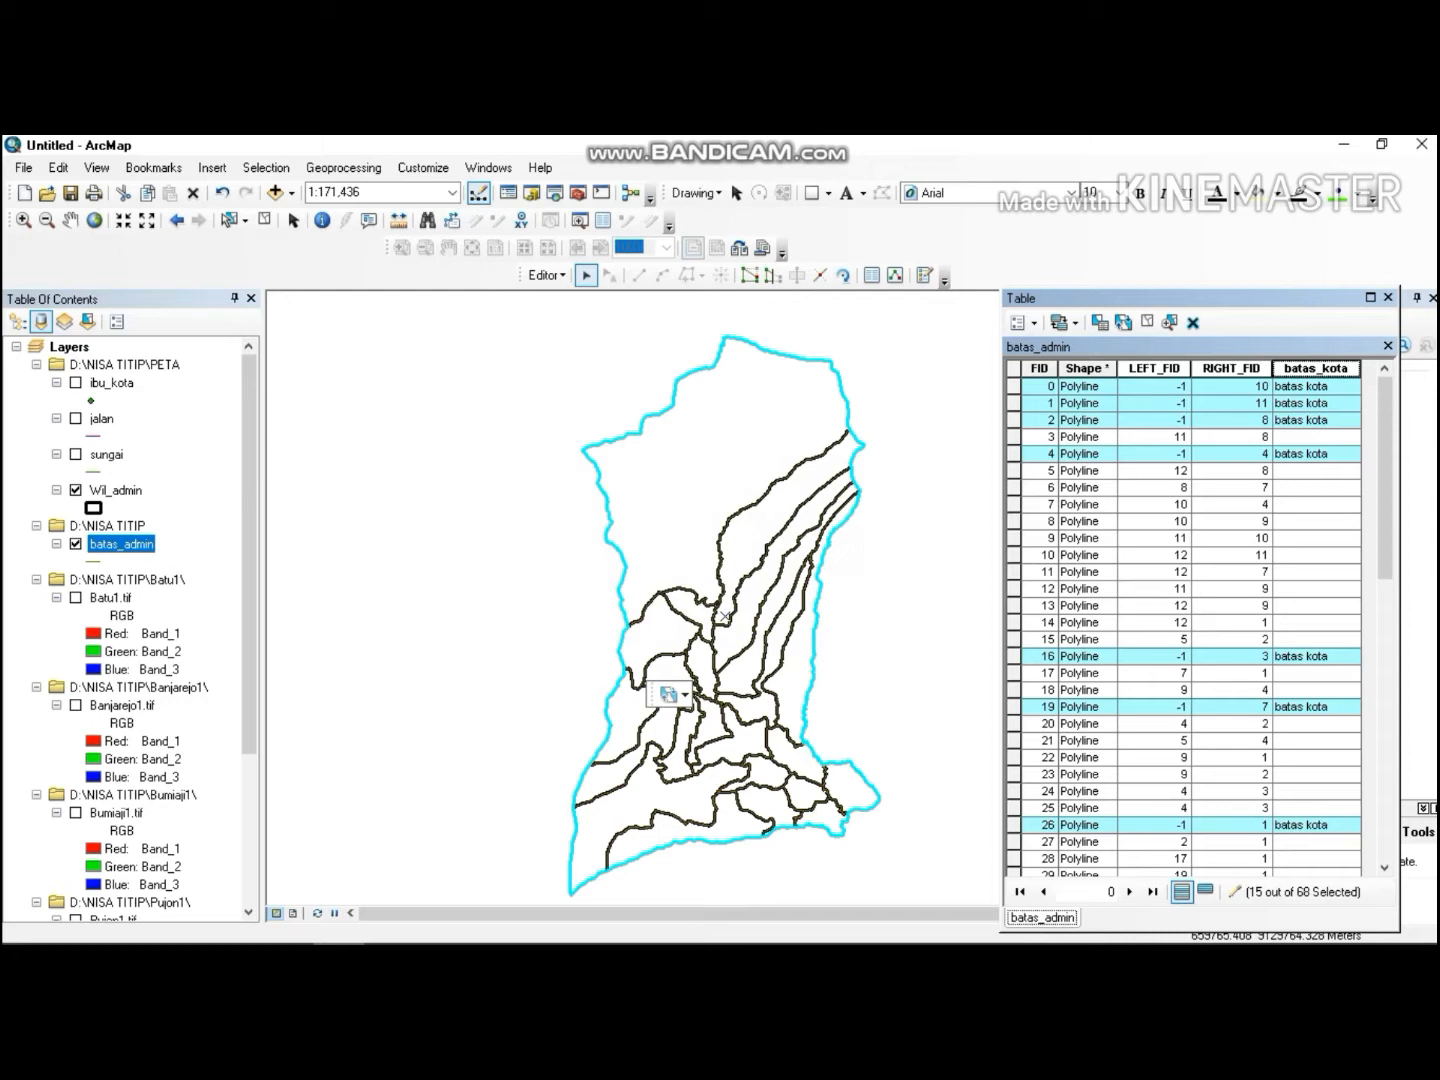
Clear the selection and select the district (kecamatan) boundary lines running through the central and southern part of the region.
left_click(450, 716)
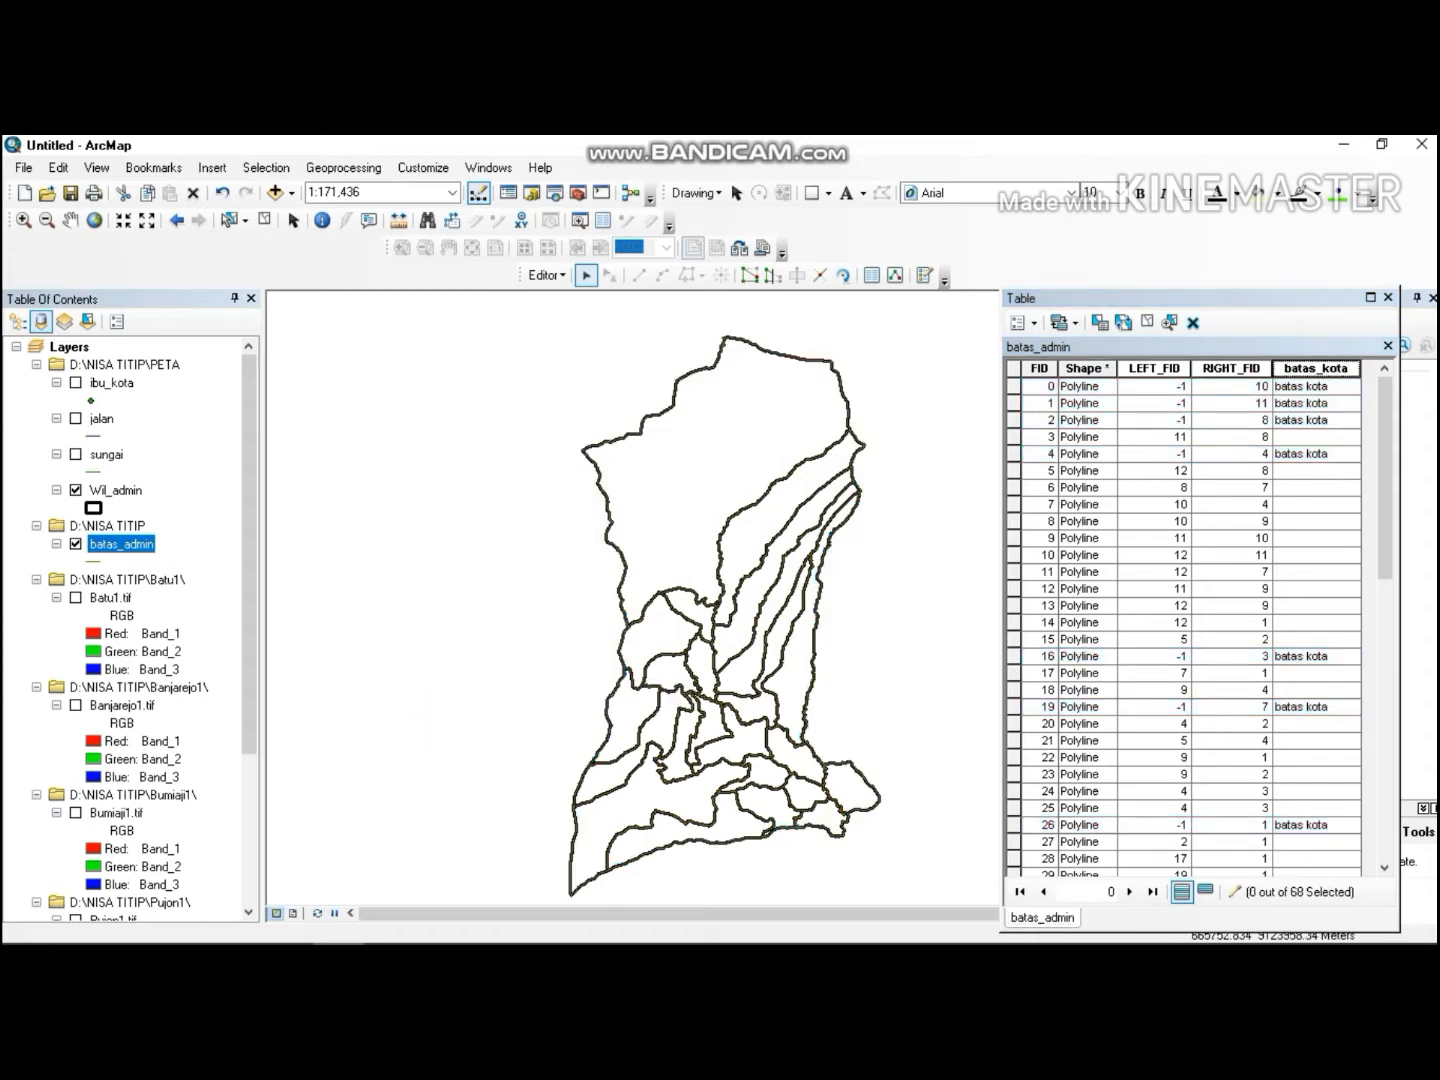
left_click(630, 827)
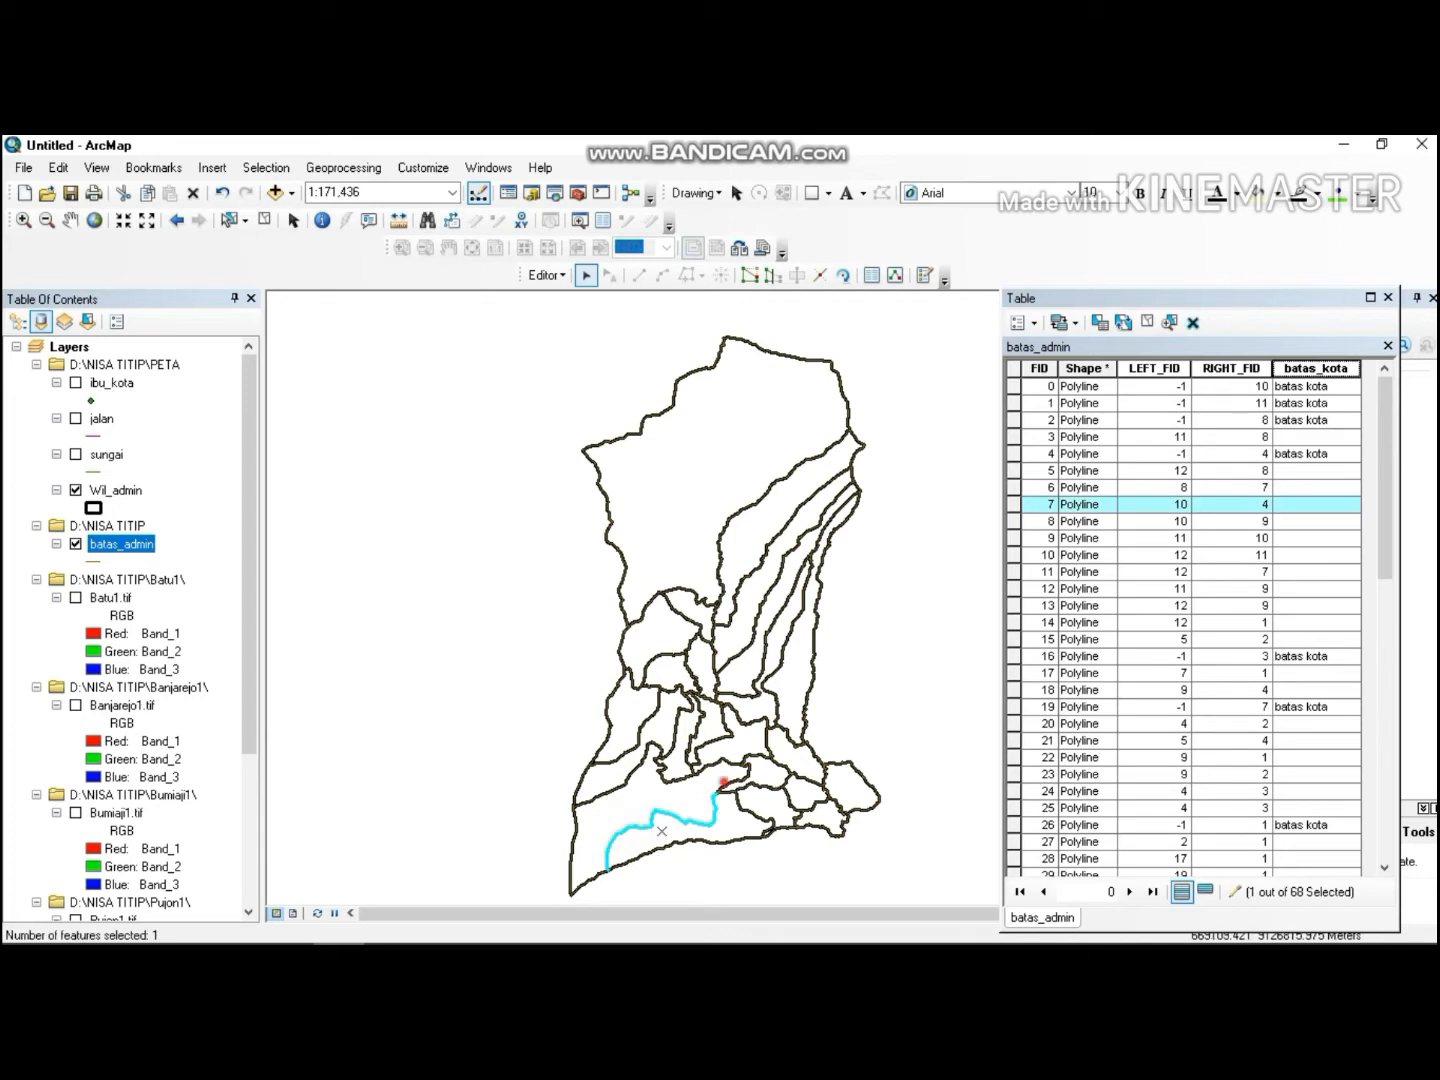
left_click(728, 781, "shift")
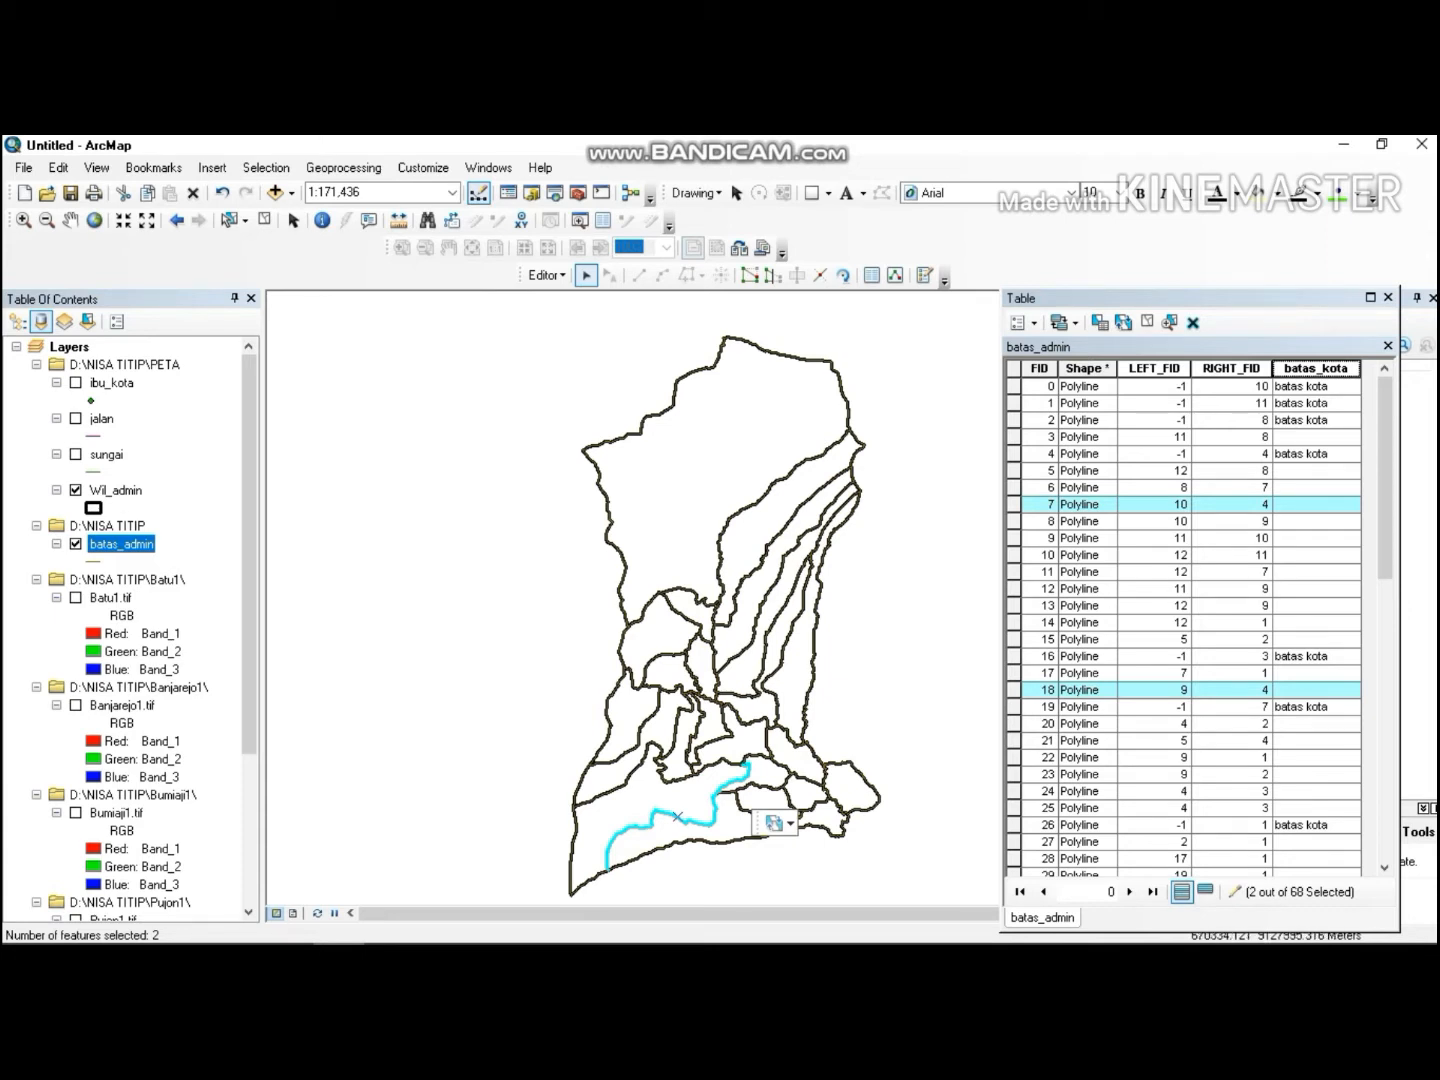
left_click(775, 775, "shift")
left_click(765, 740, "shift")
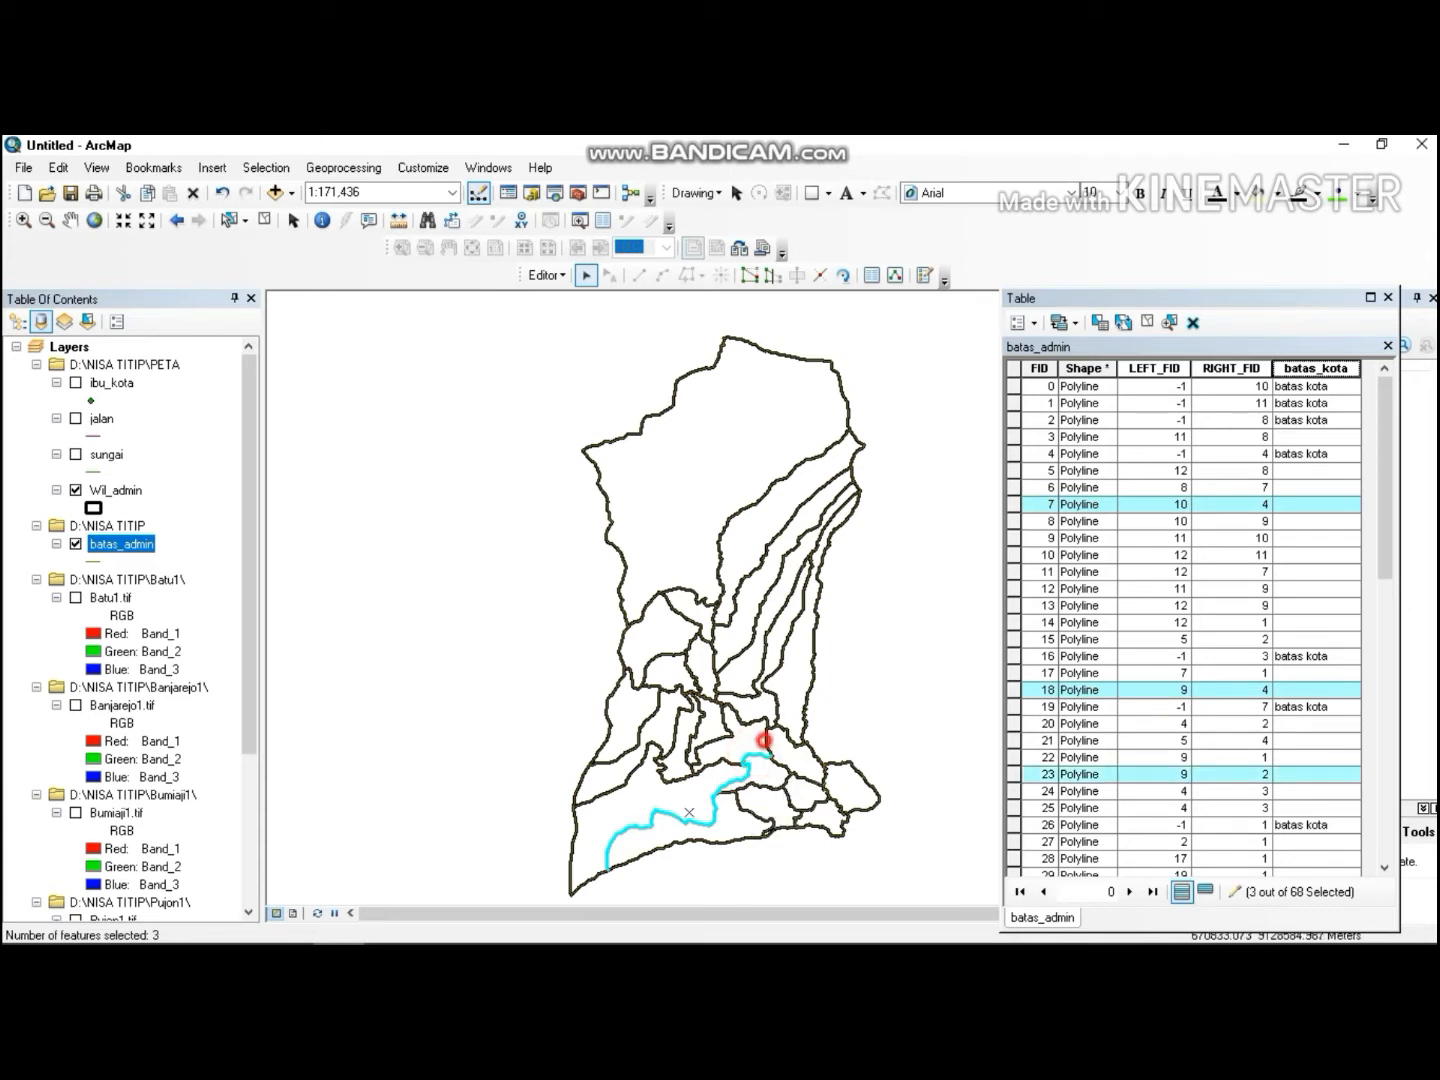
left_click(779, 727, "shift")
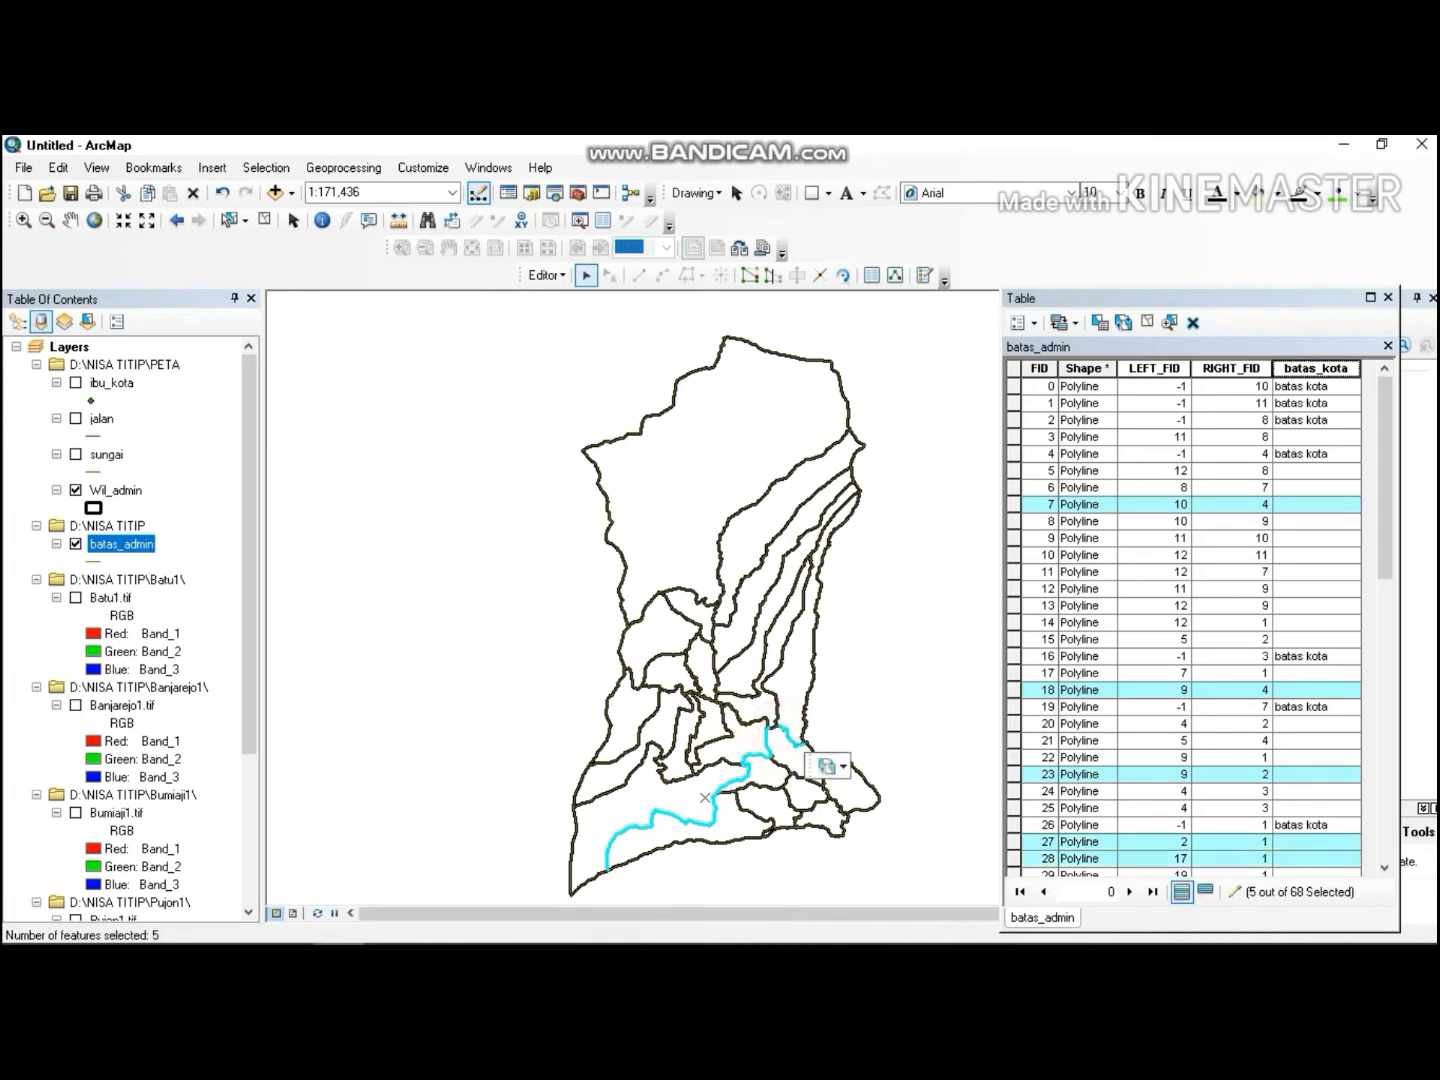
left_click(779, 728, "shift")
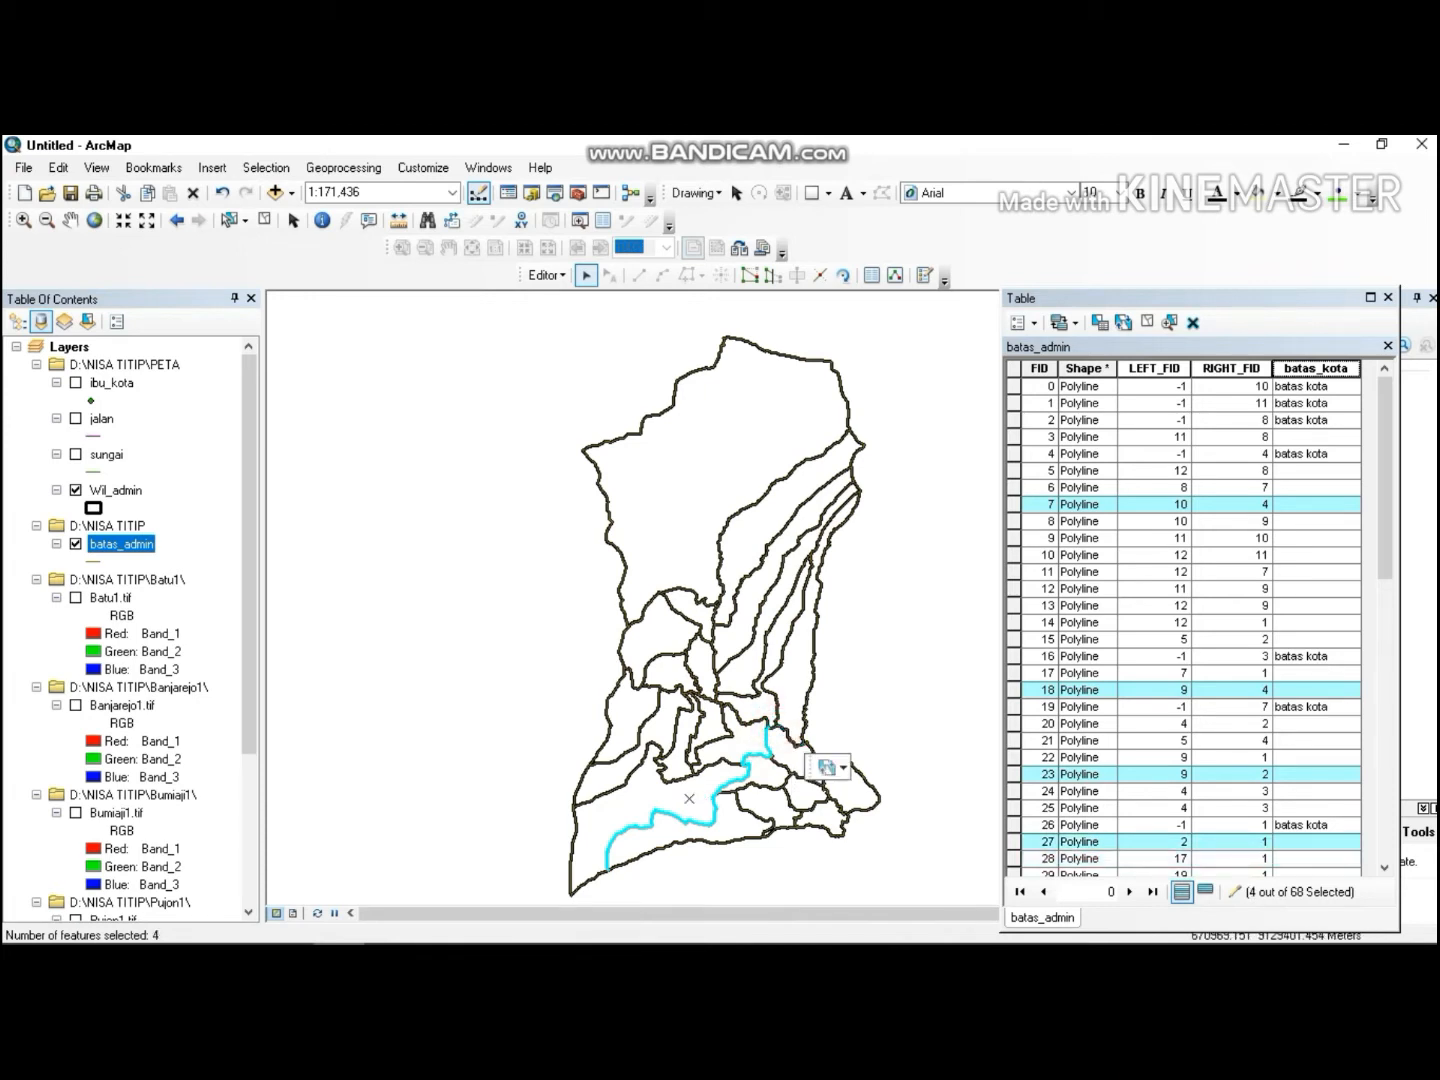
left_click(781, 731, "shift")
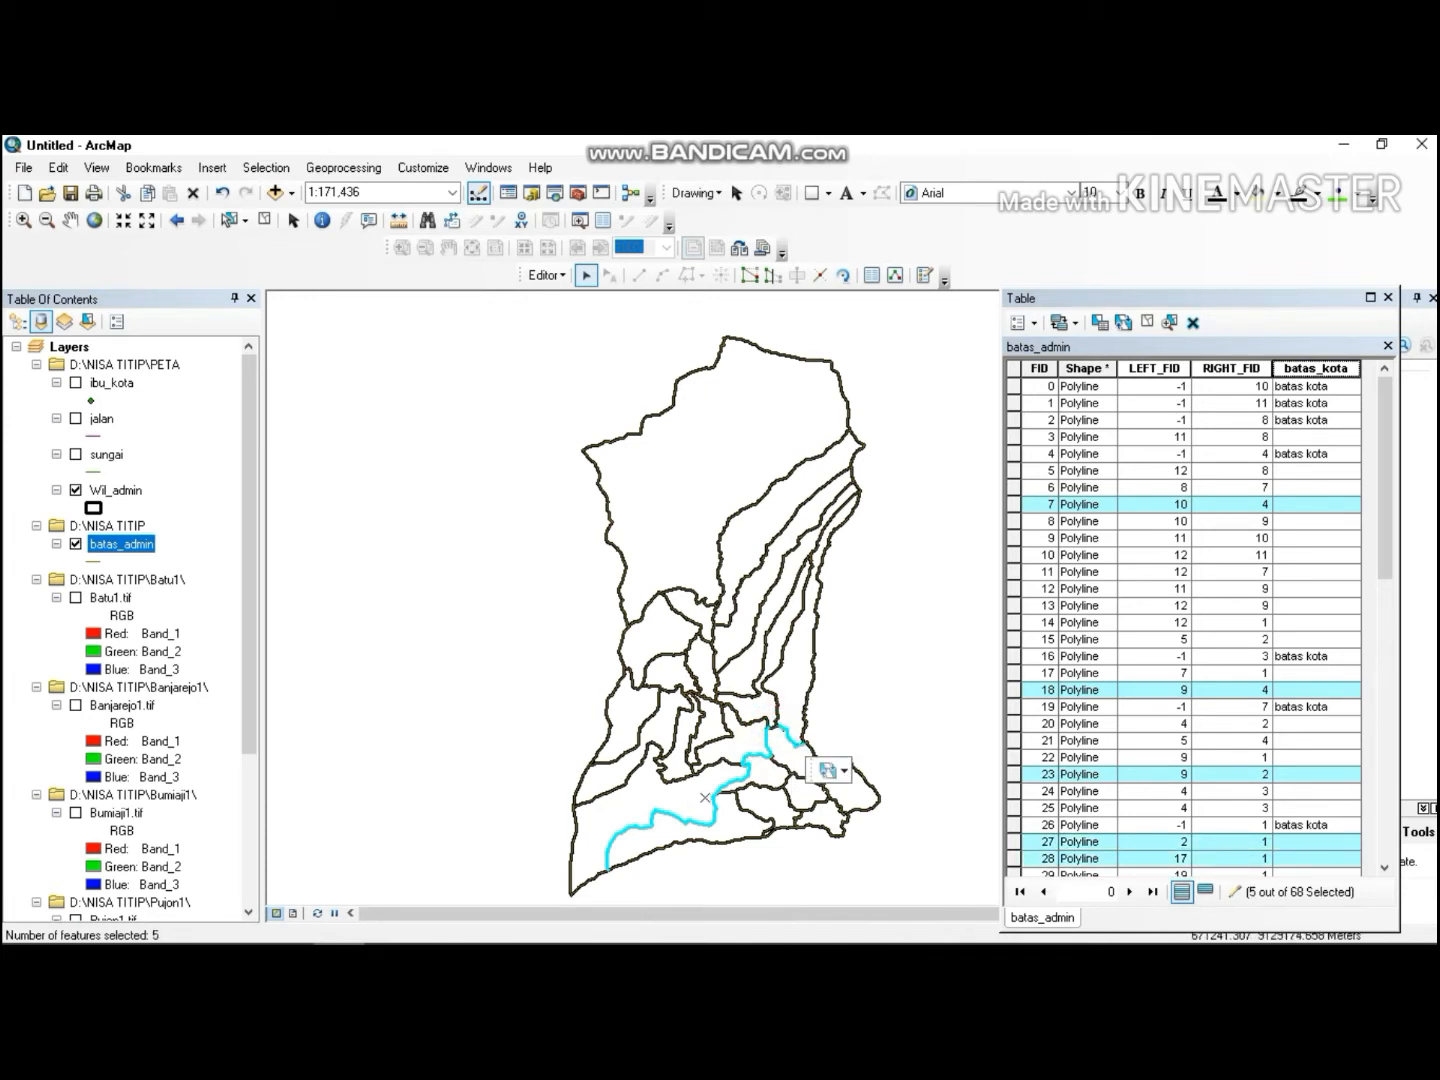
left_click(772, 732, "shift")
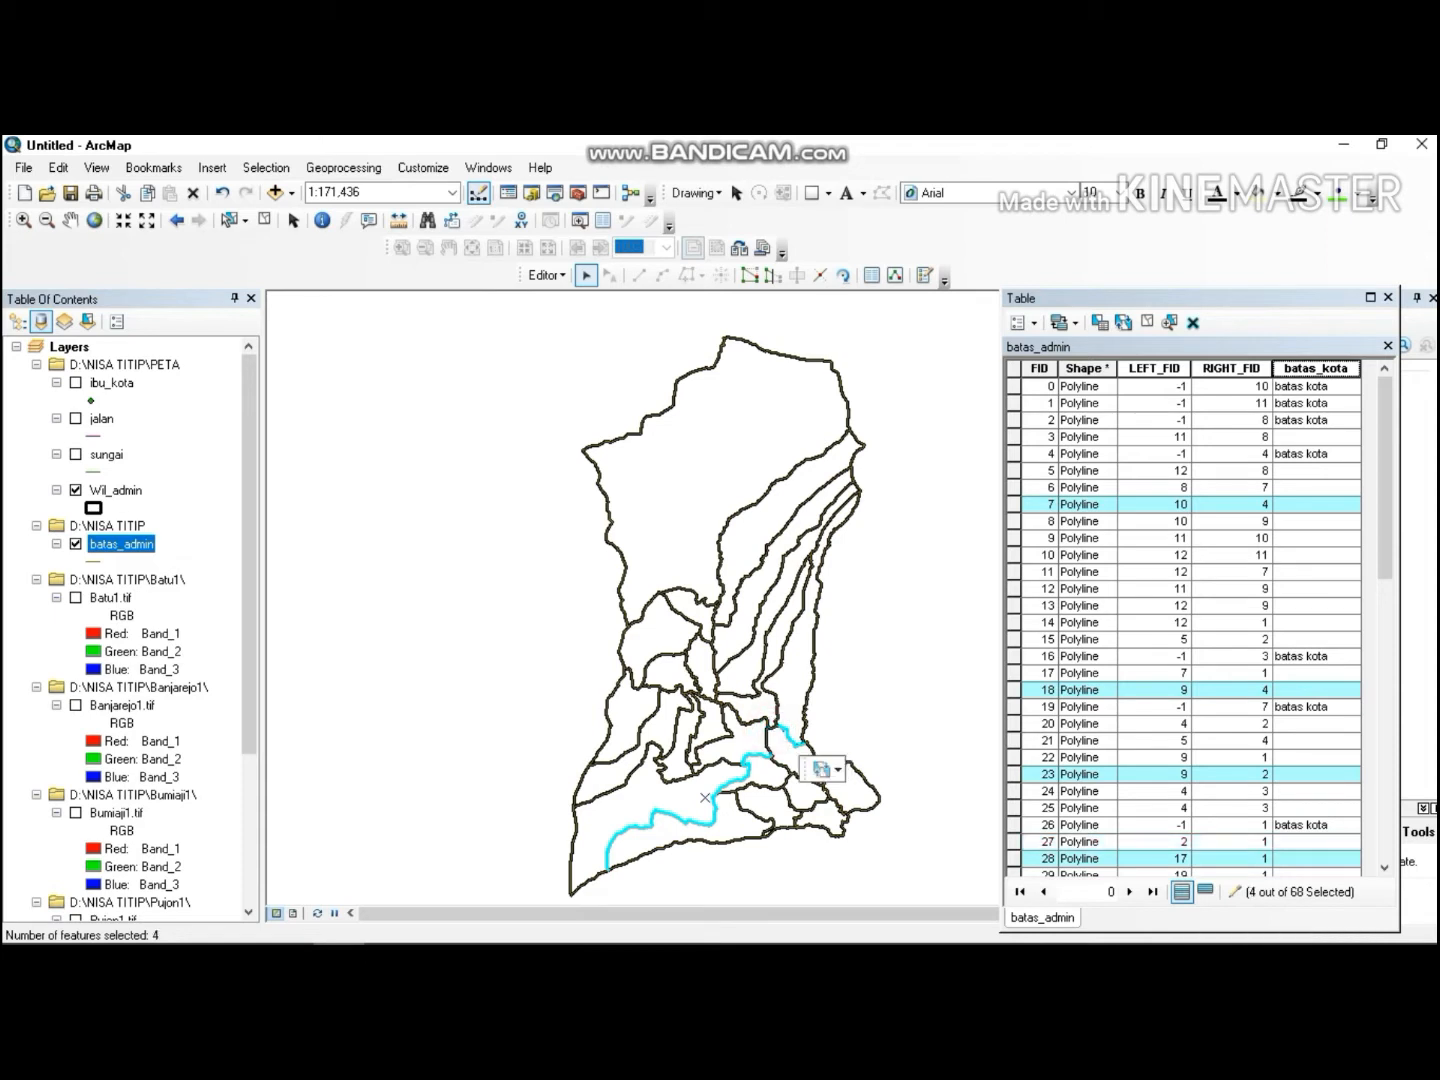
left_click(773, 731, "shift")
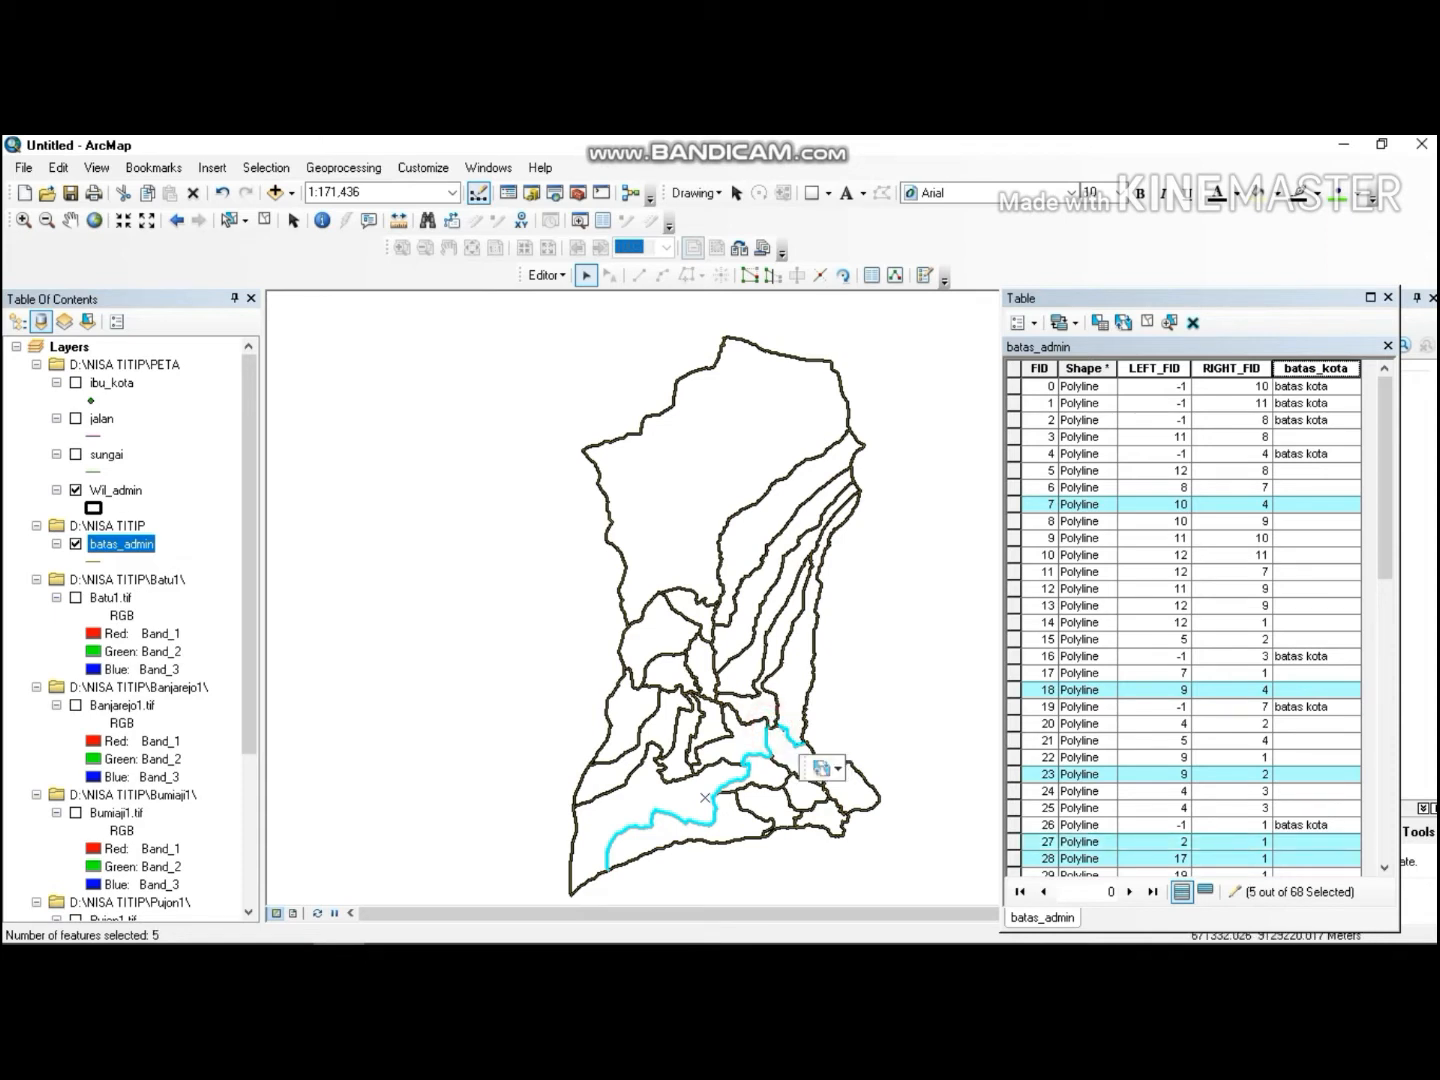
left_click(770, 715, "shift")
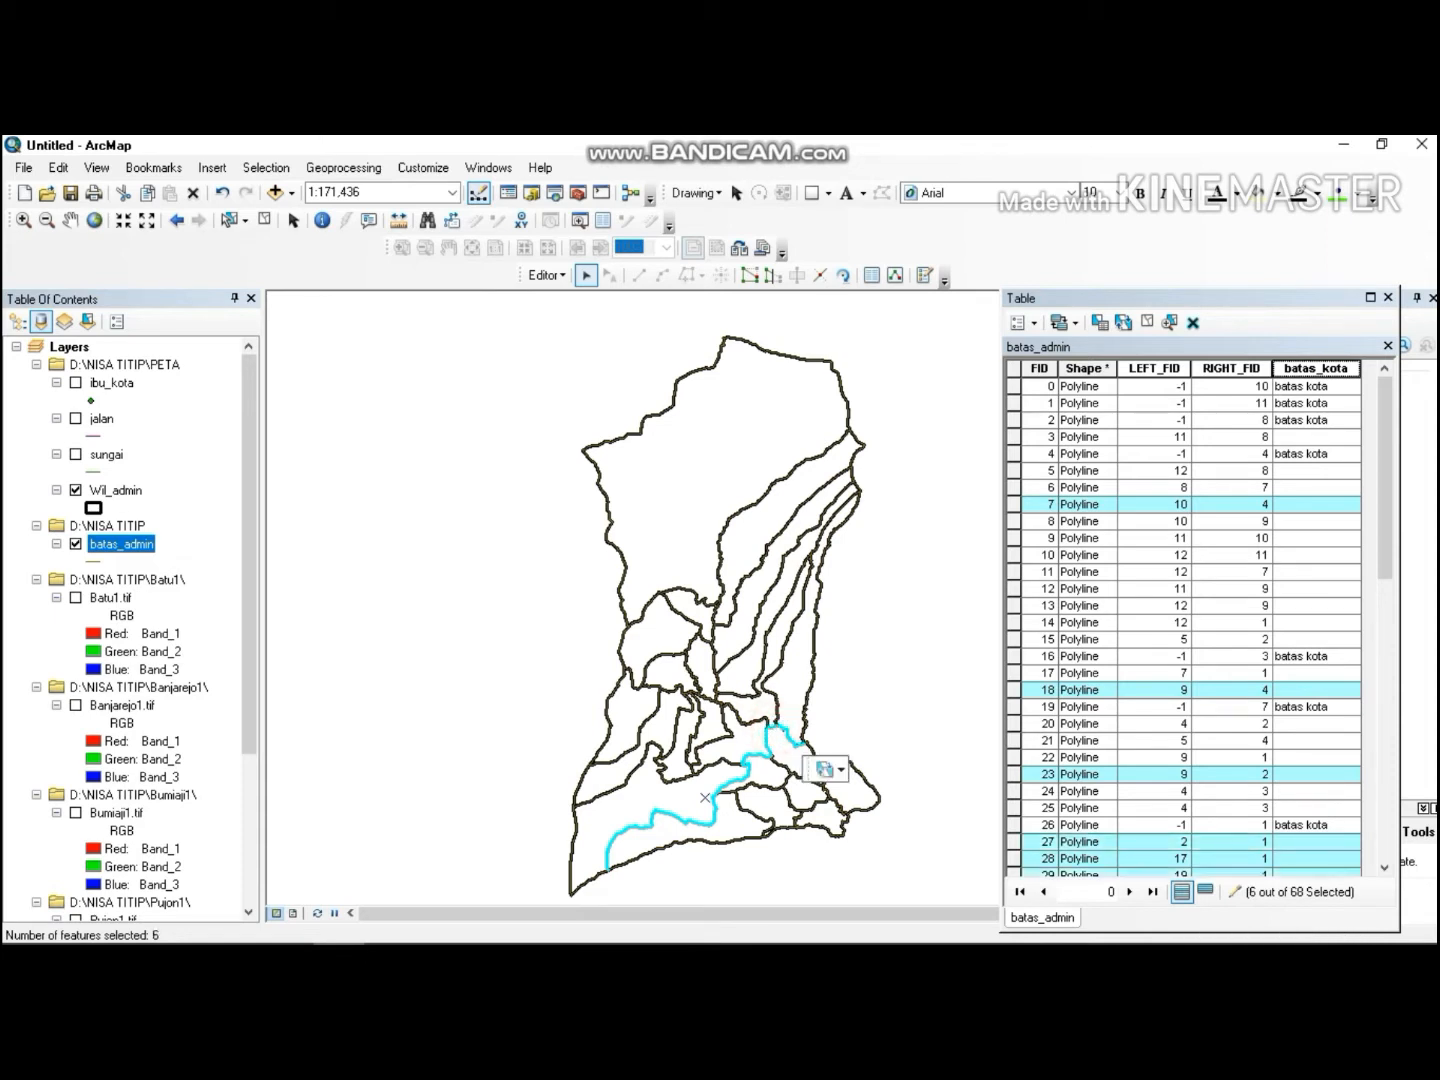
left_click(755, 717, "shift")
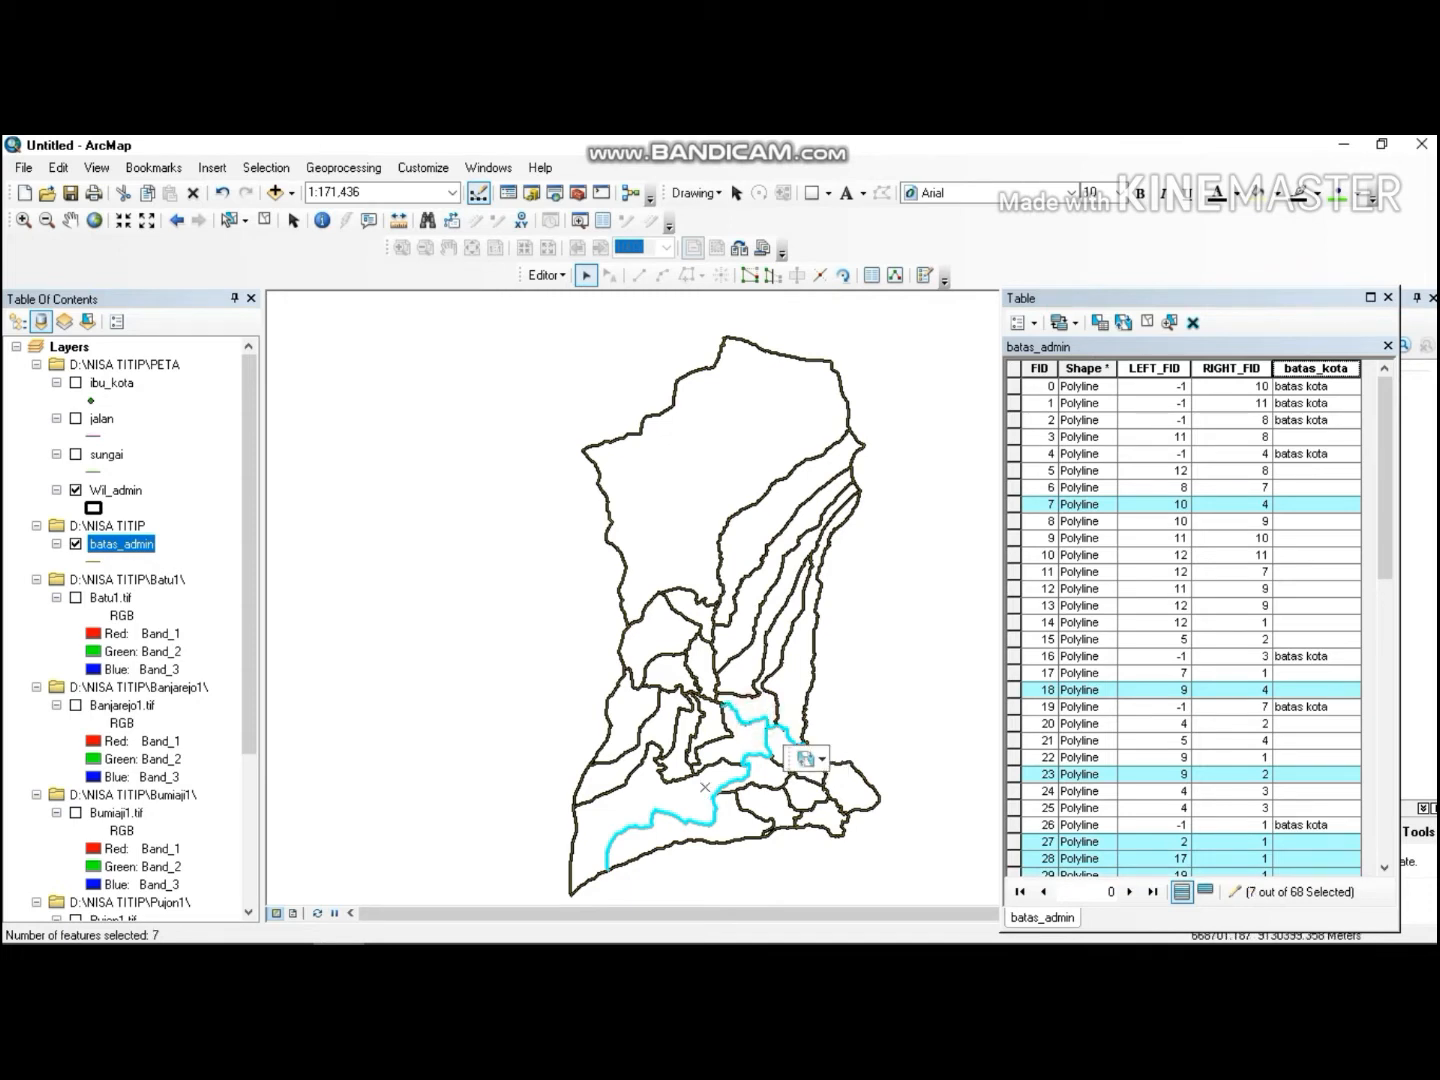
left_click(705, 700, "shift")
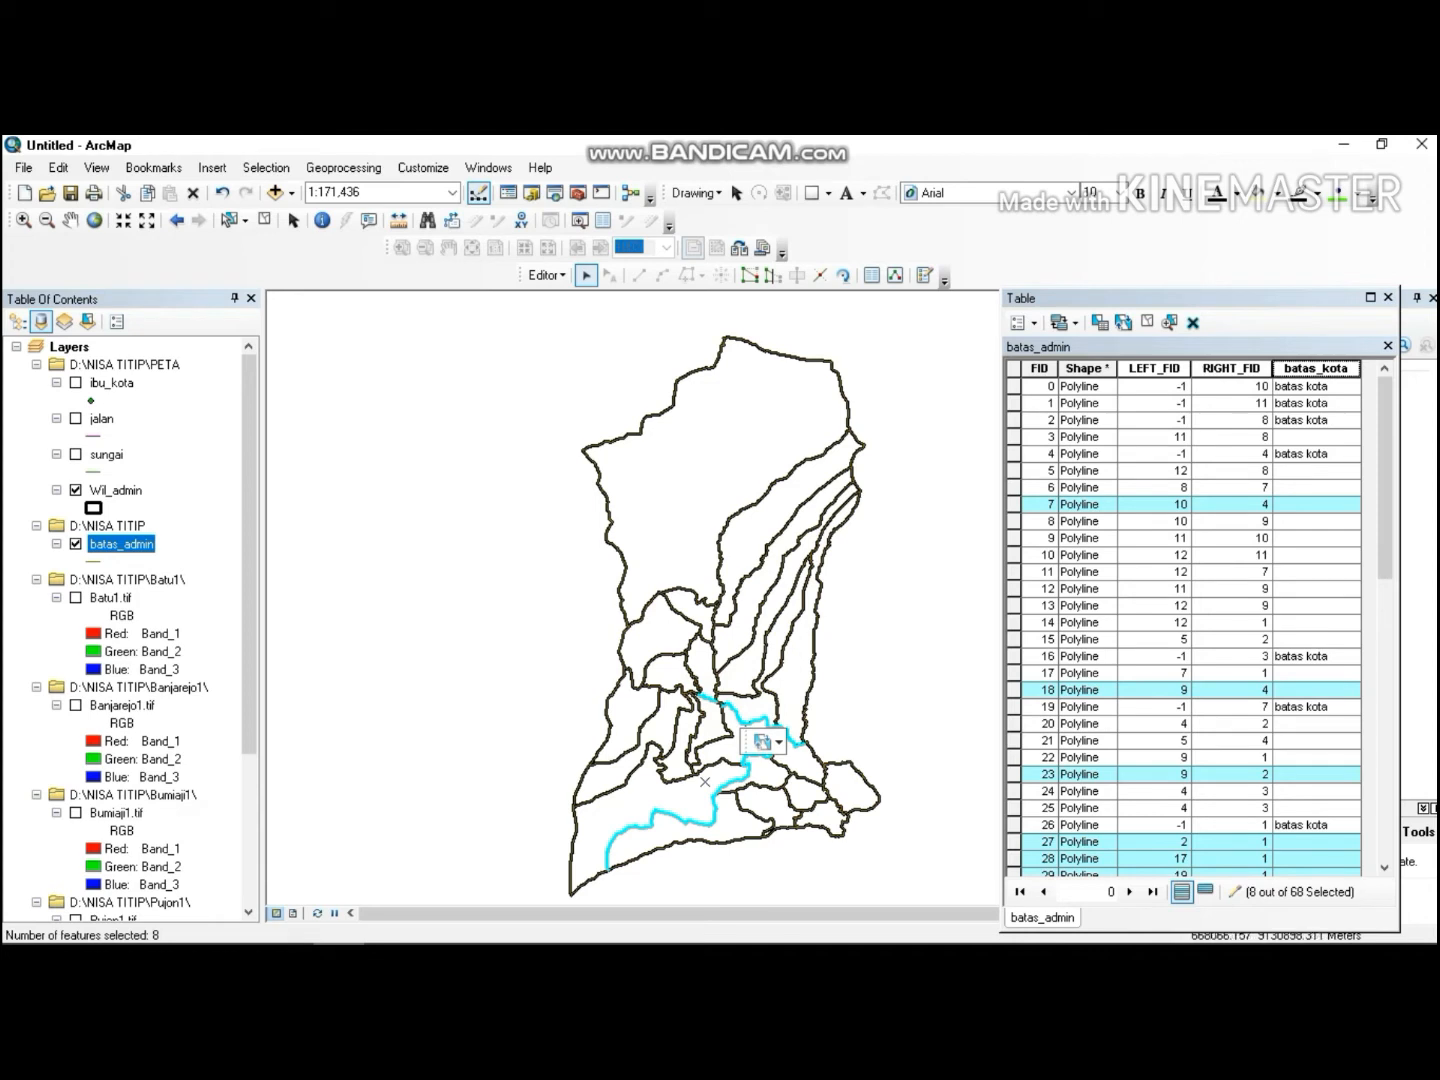
left_click(687, 671, "shift")
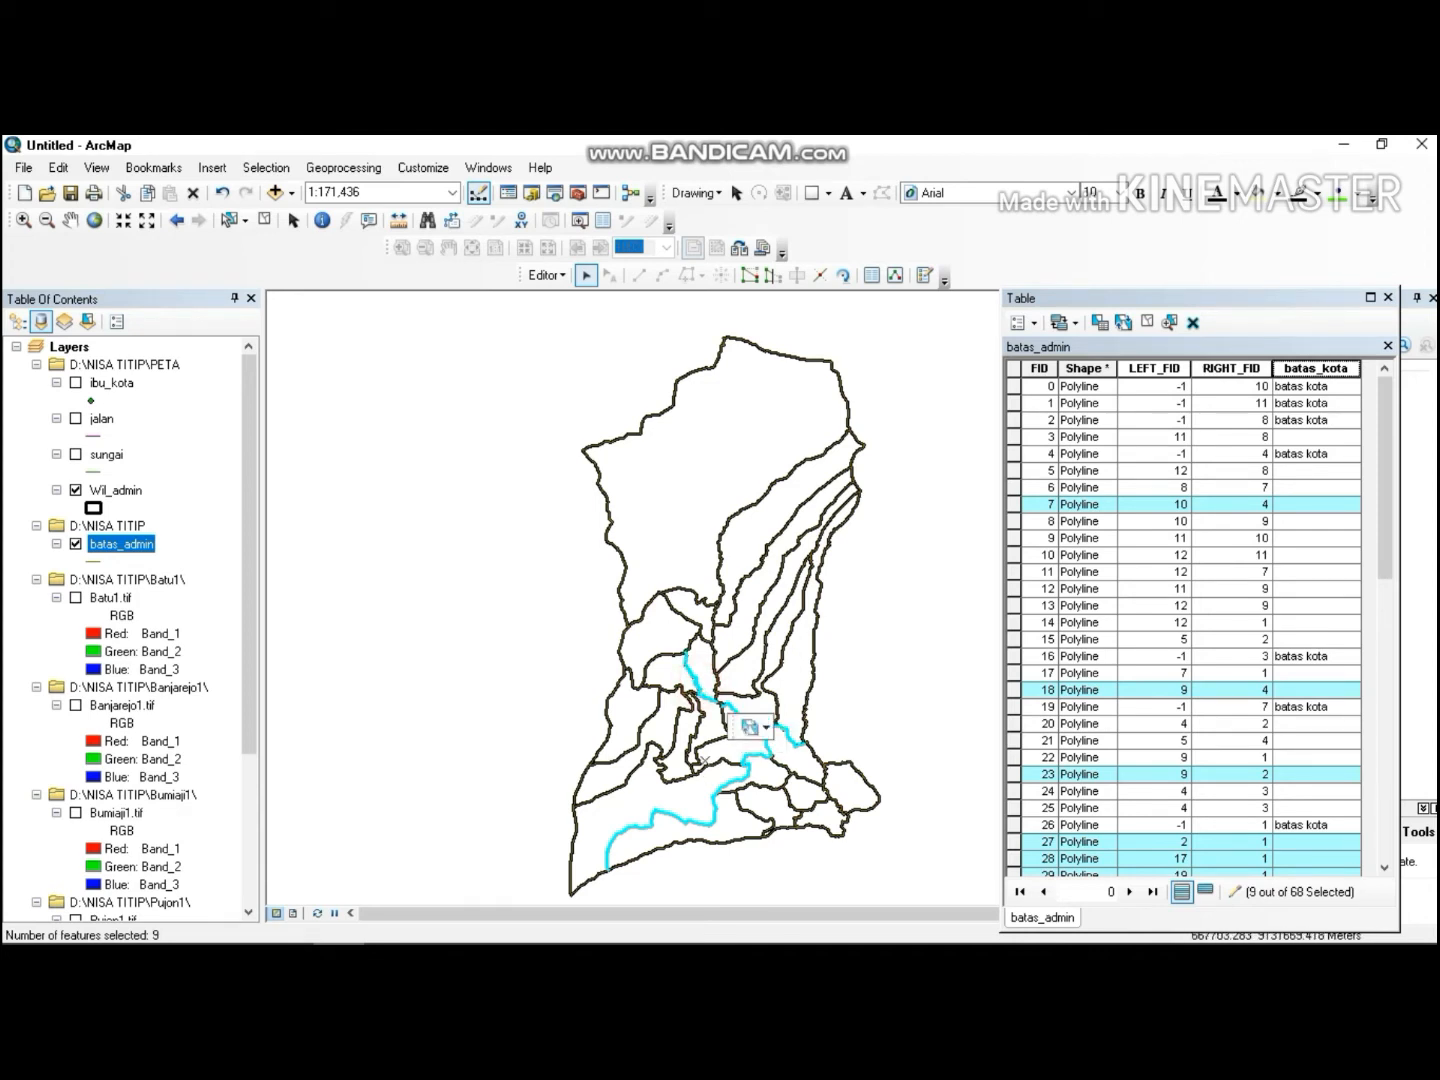
left_click(693, 683, "shift")
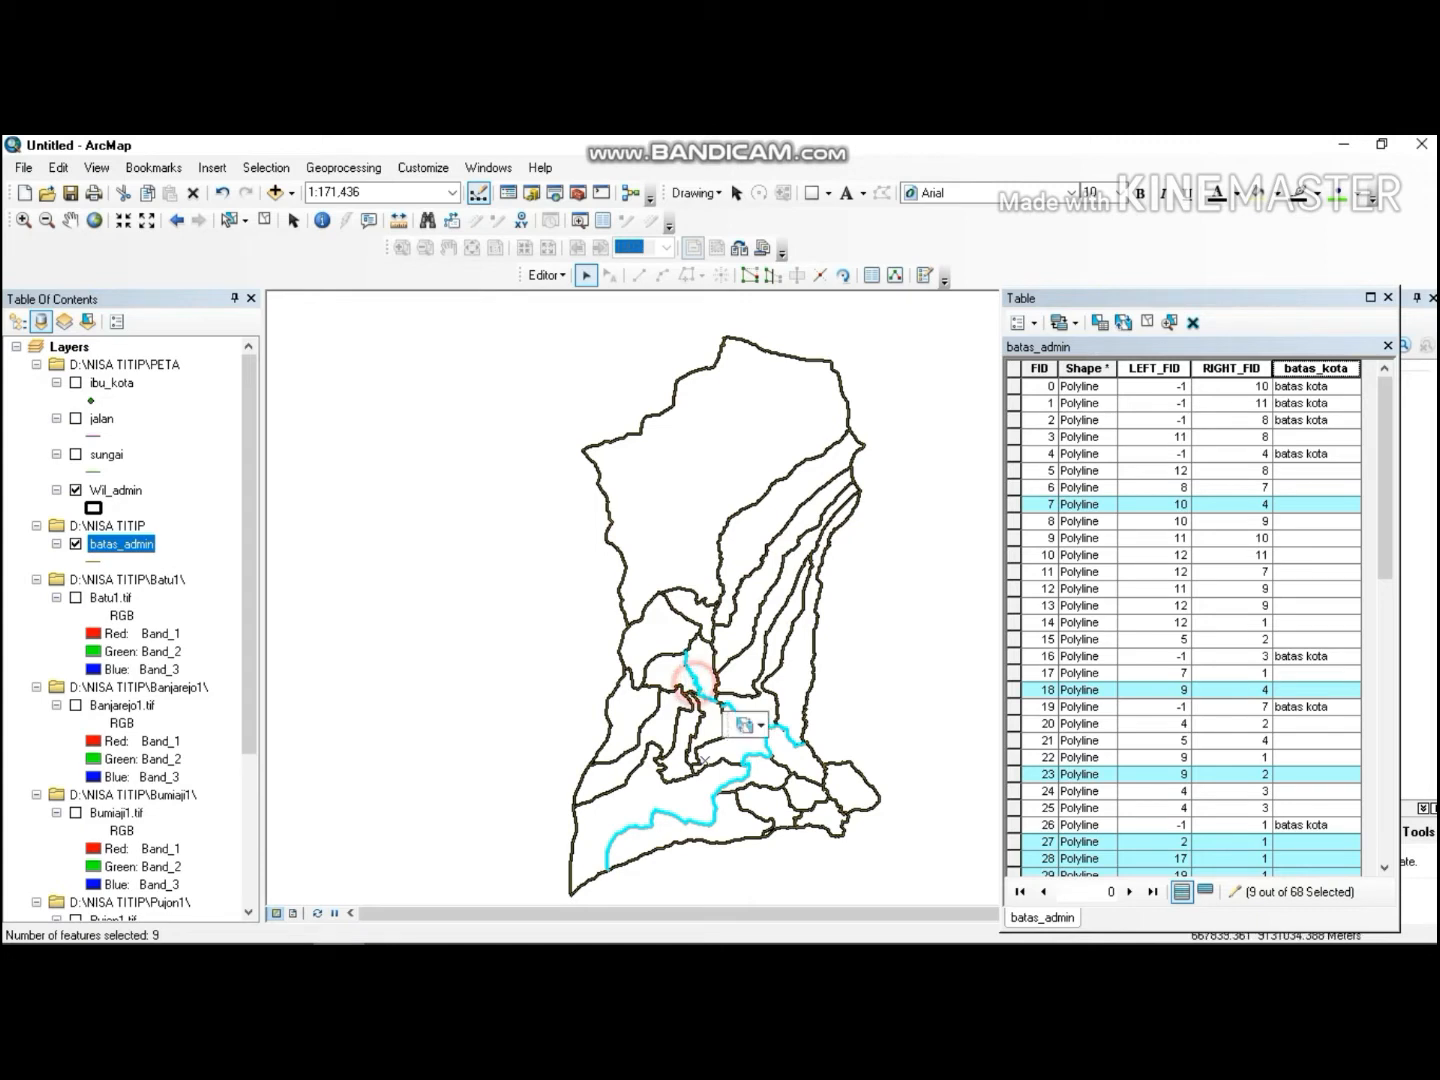
left_click(710, 700, "shift")
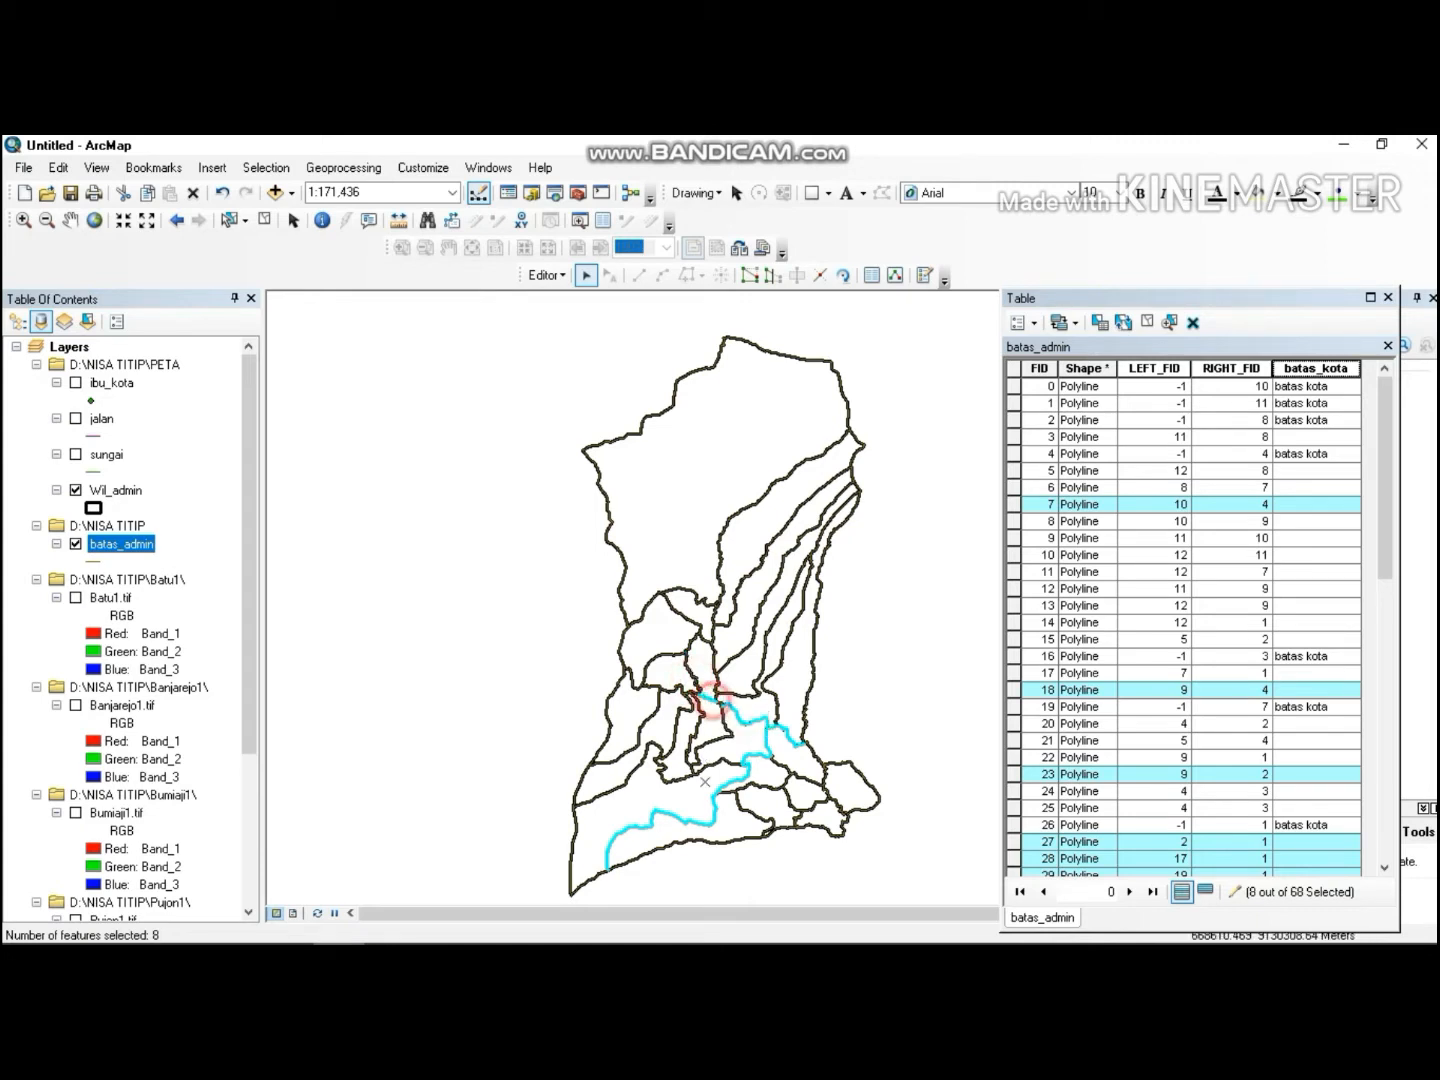
left_click(724, 707, "shift")
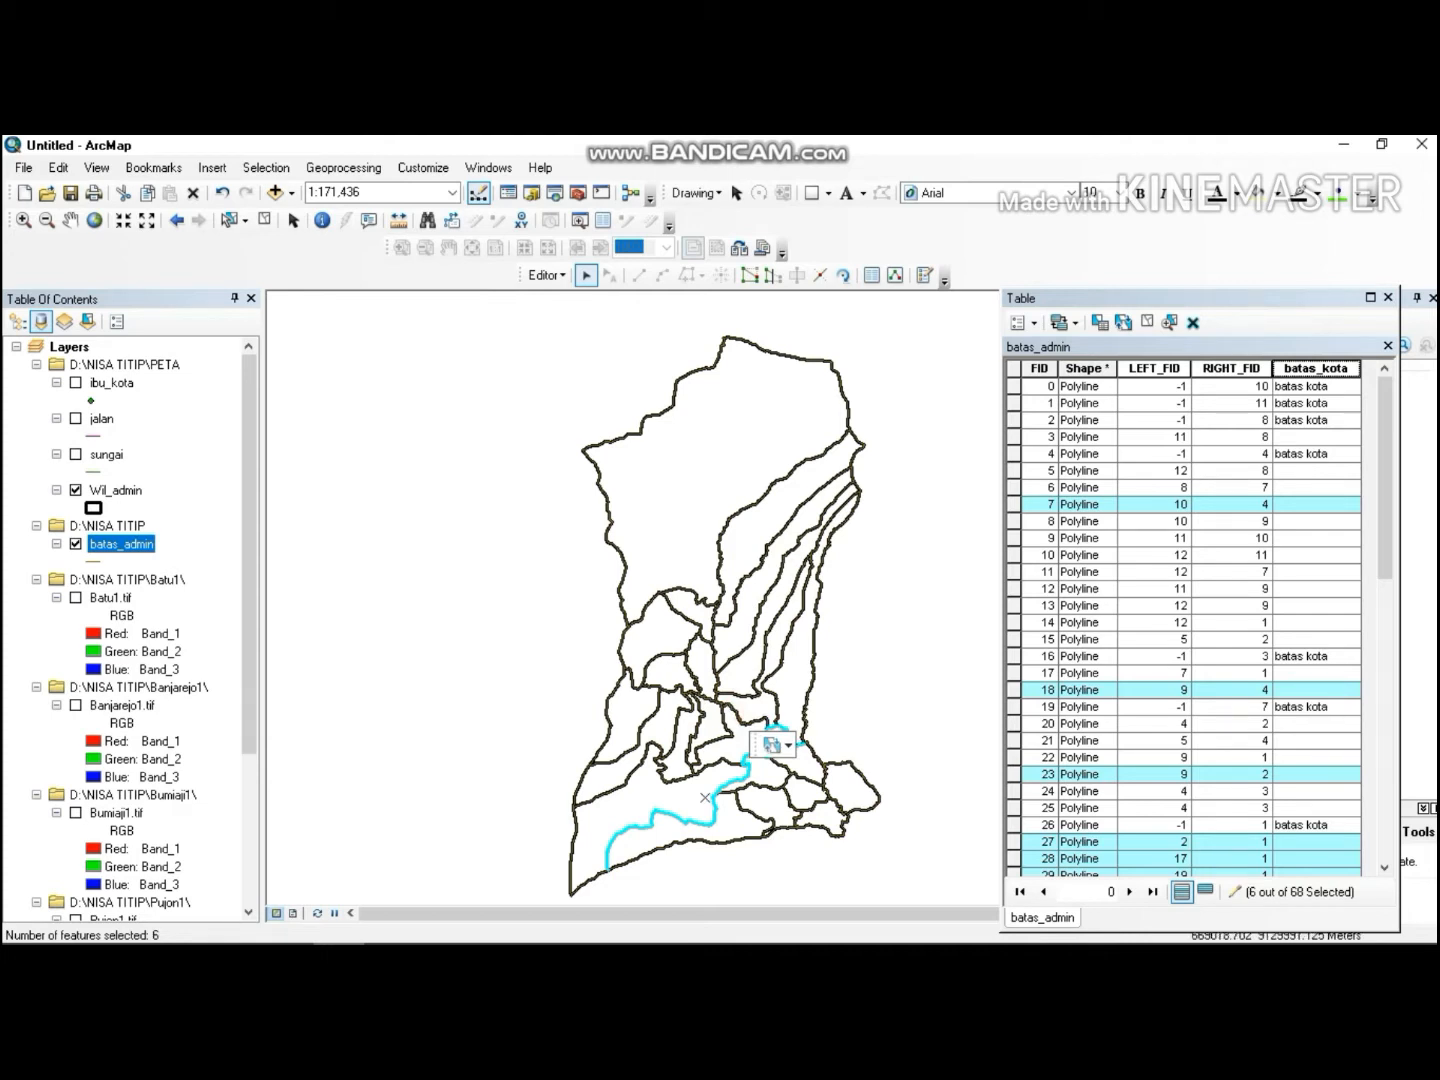
left_click(762, 725, "shift")
left_click(722, 706, "shift")
left_click(714, 702, "shift")
left_click(729, 711, "shift")
left_click(729, 709, "shift")
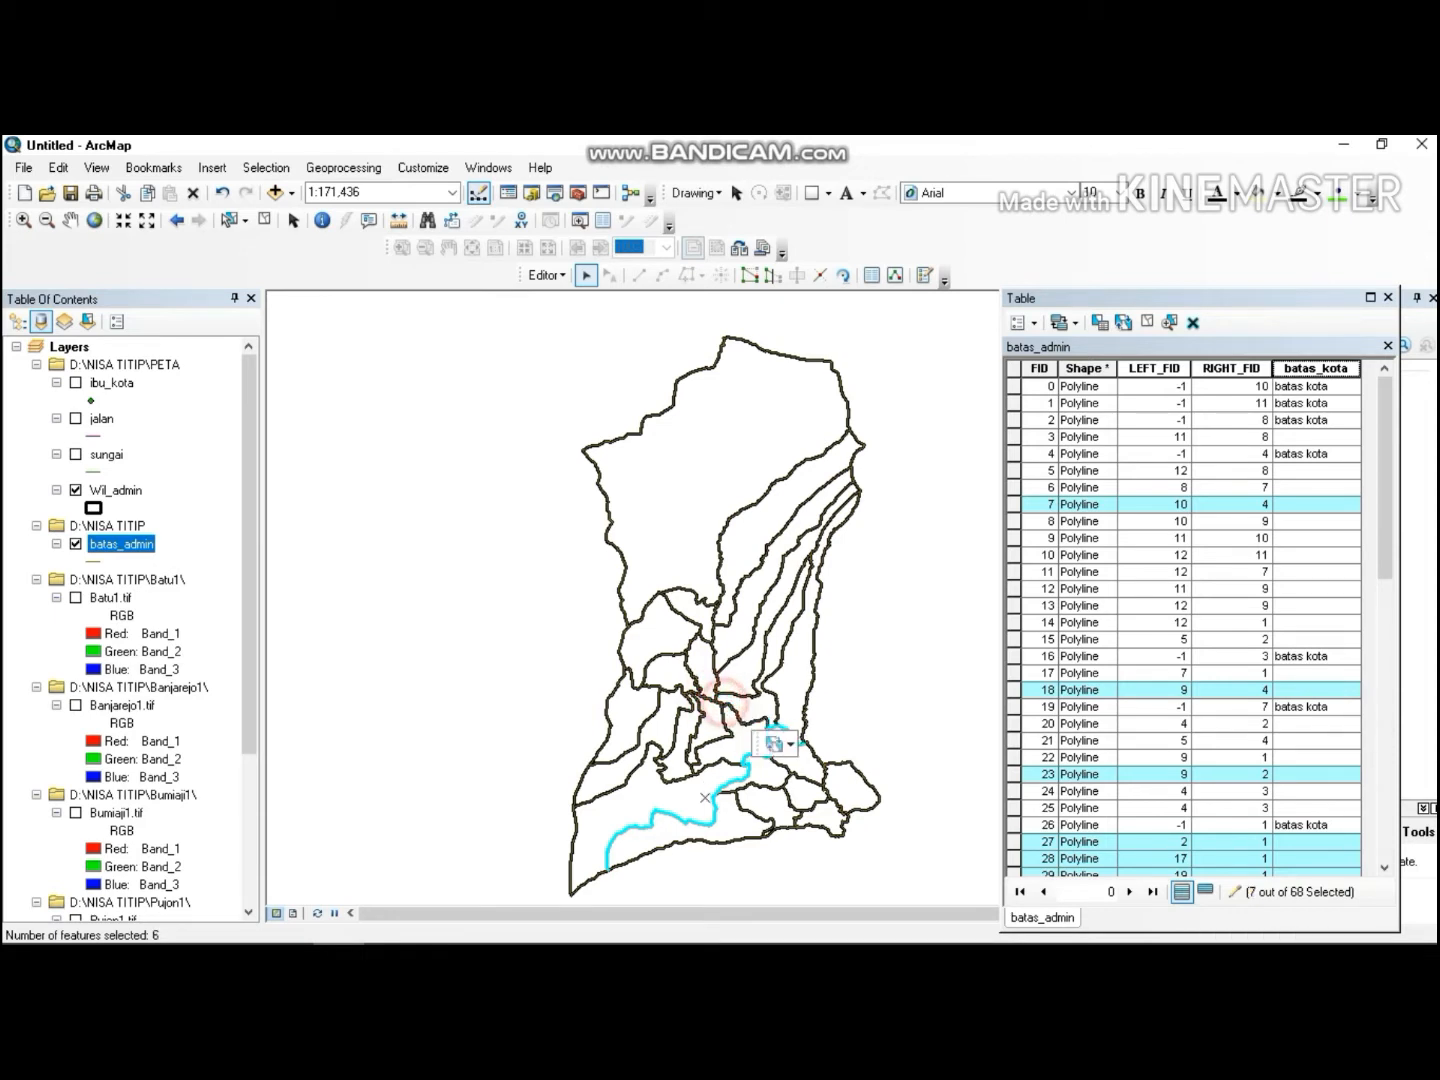
left_click(716, 694, "shift")
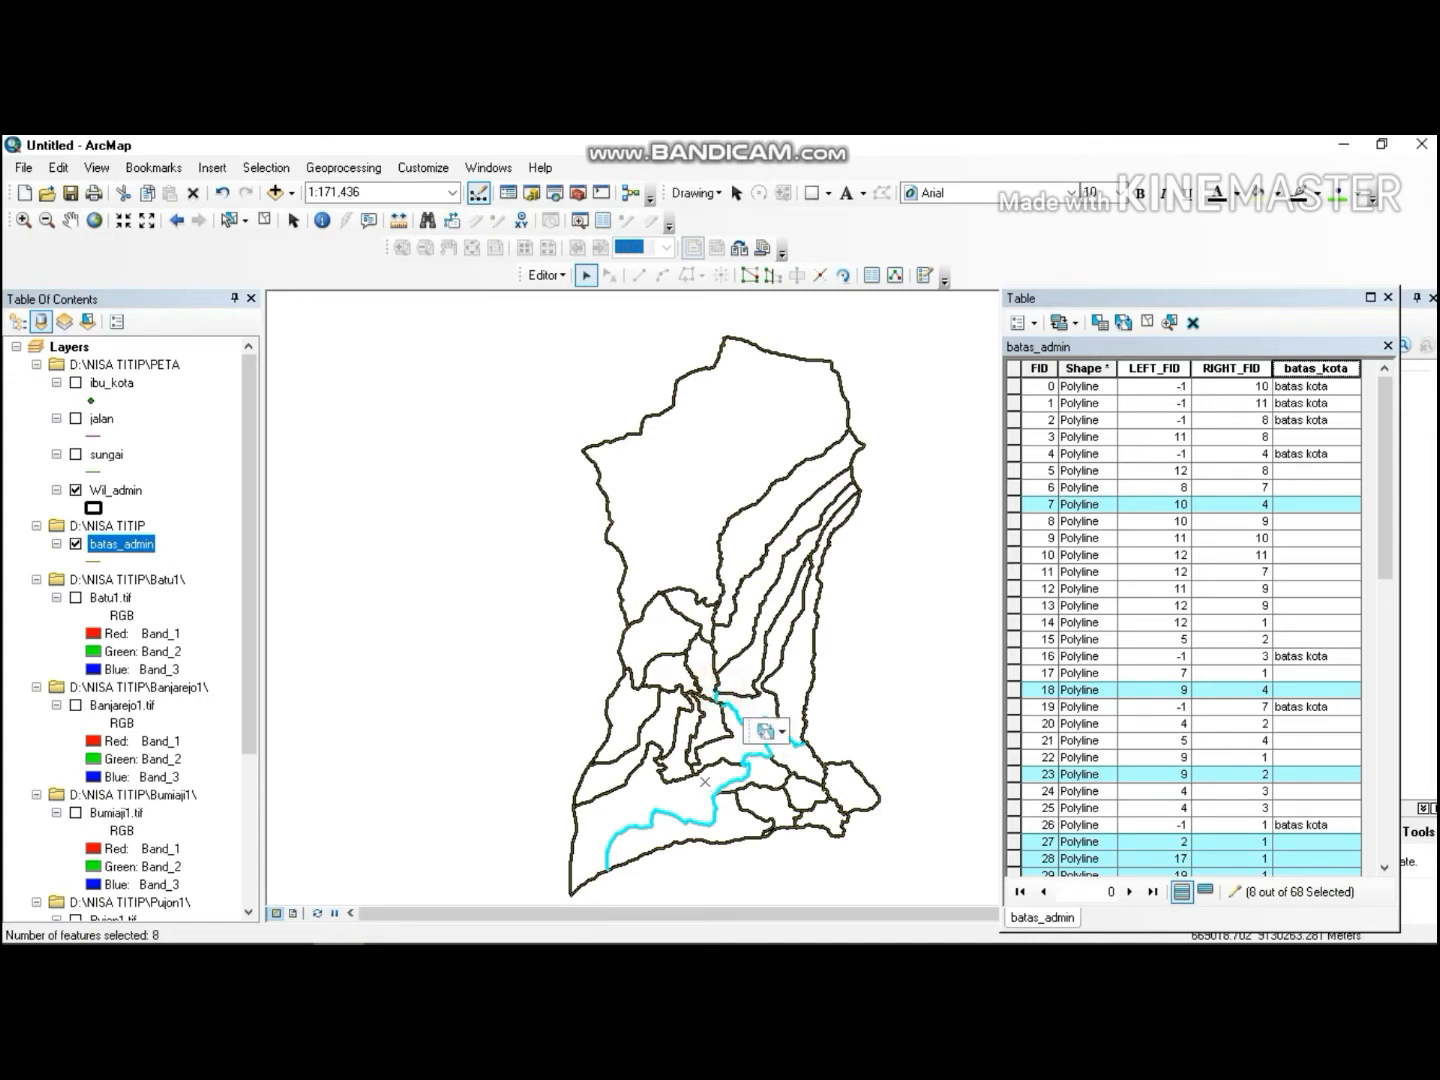
left_click(722, 707, "shift")
left_click(714, 681, "shift")
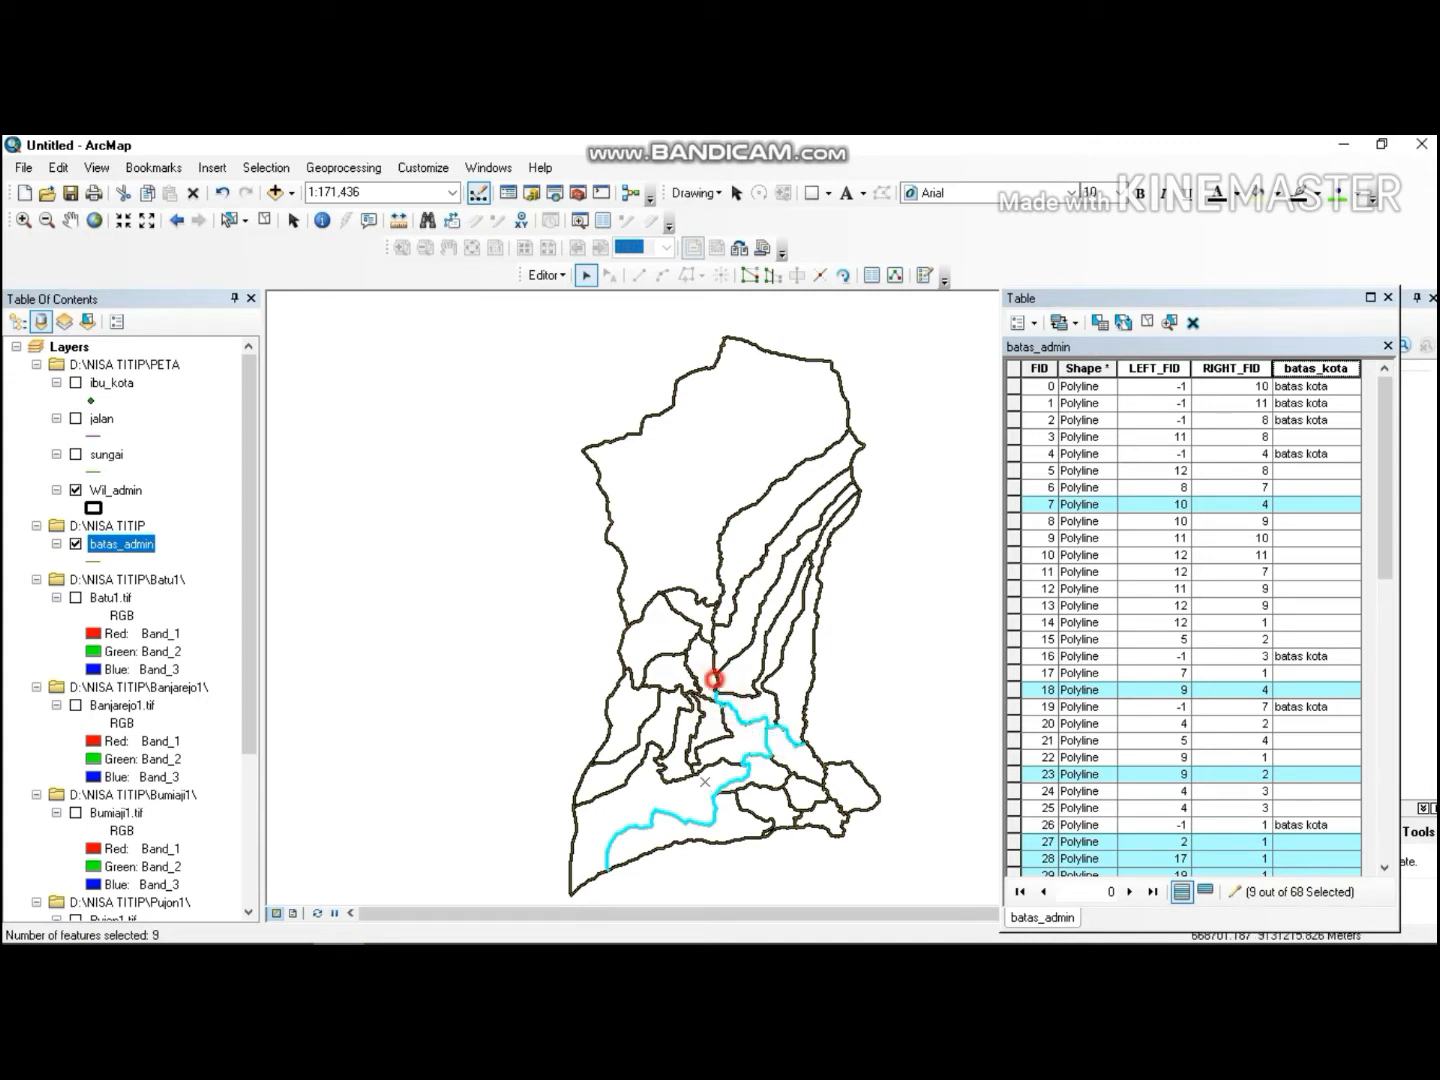
left_click(713, 661, "shift")
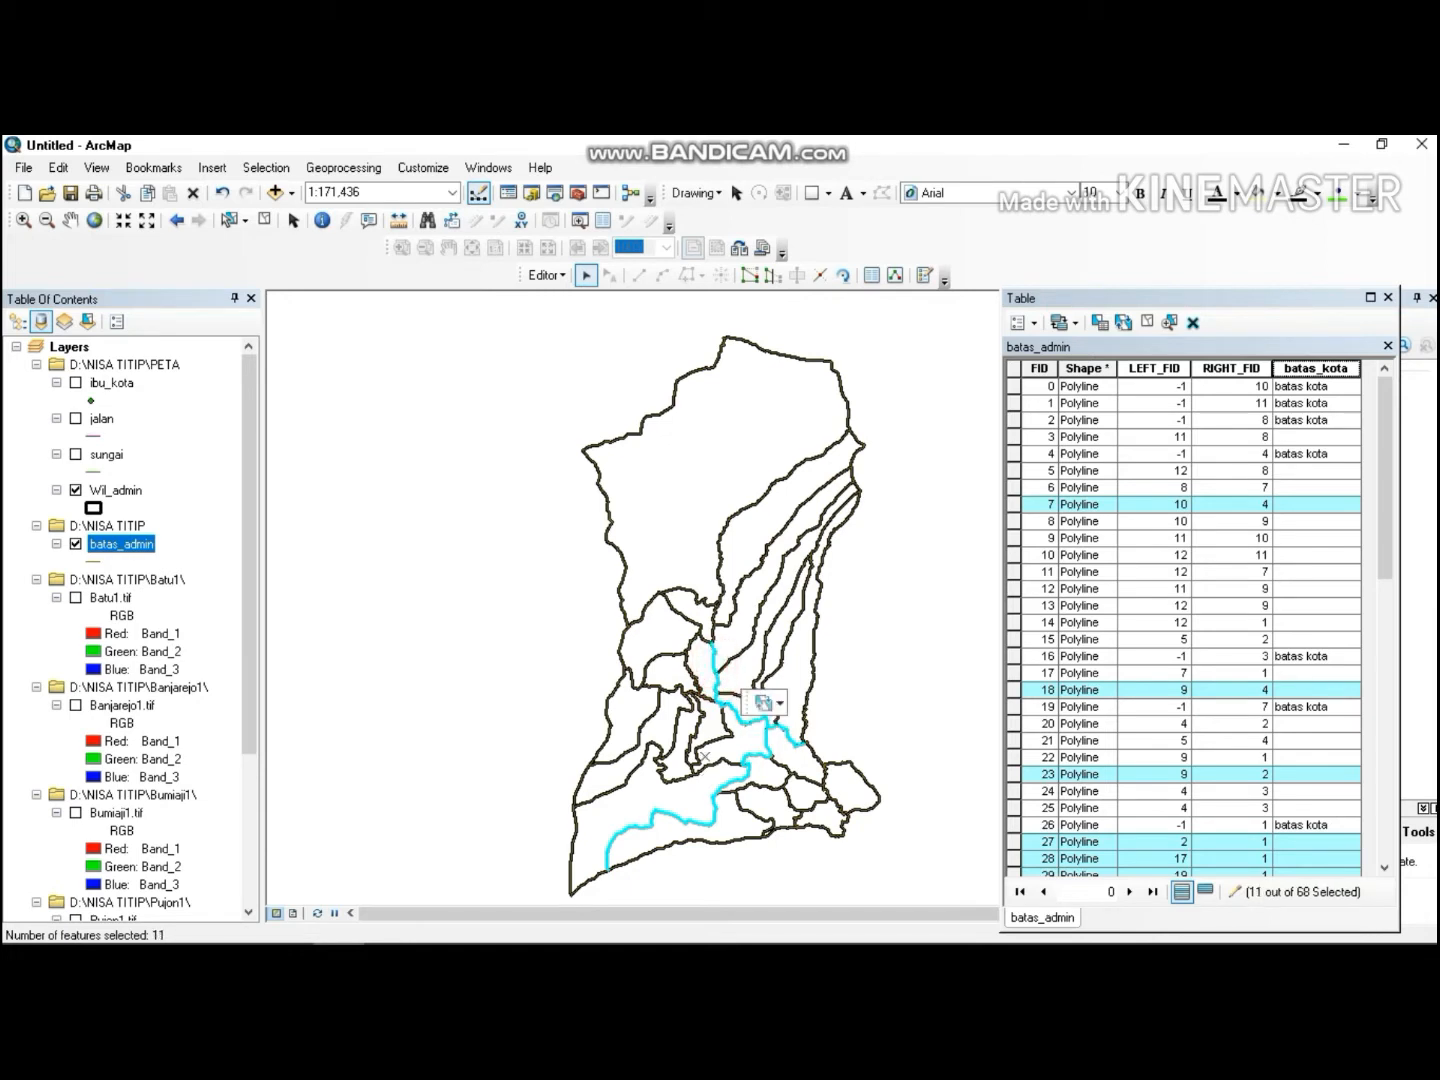
left_click(699, 639, "shift")
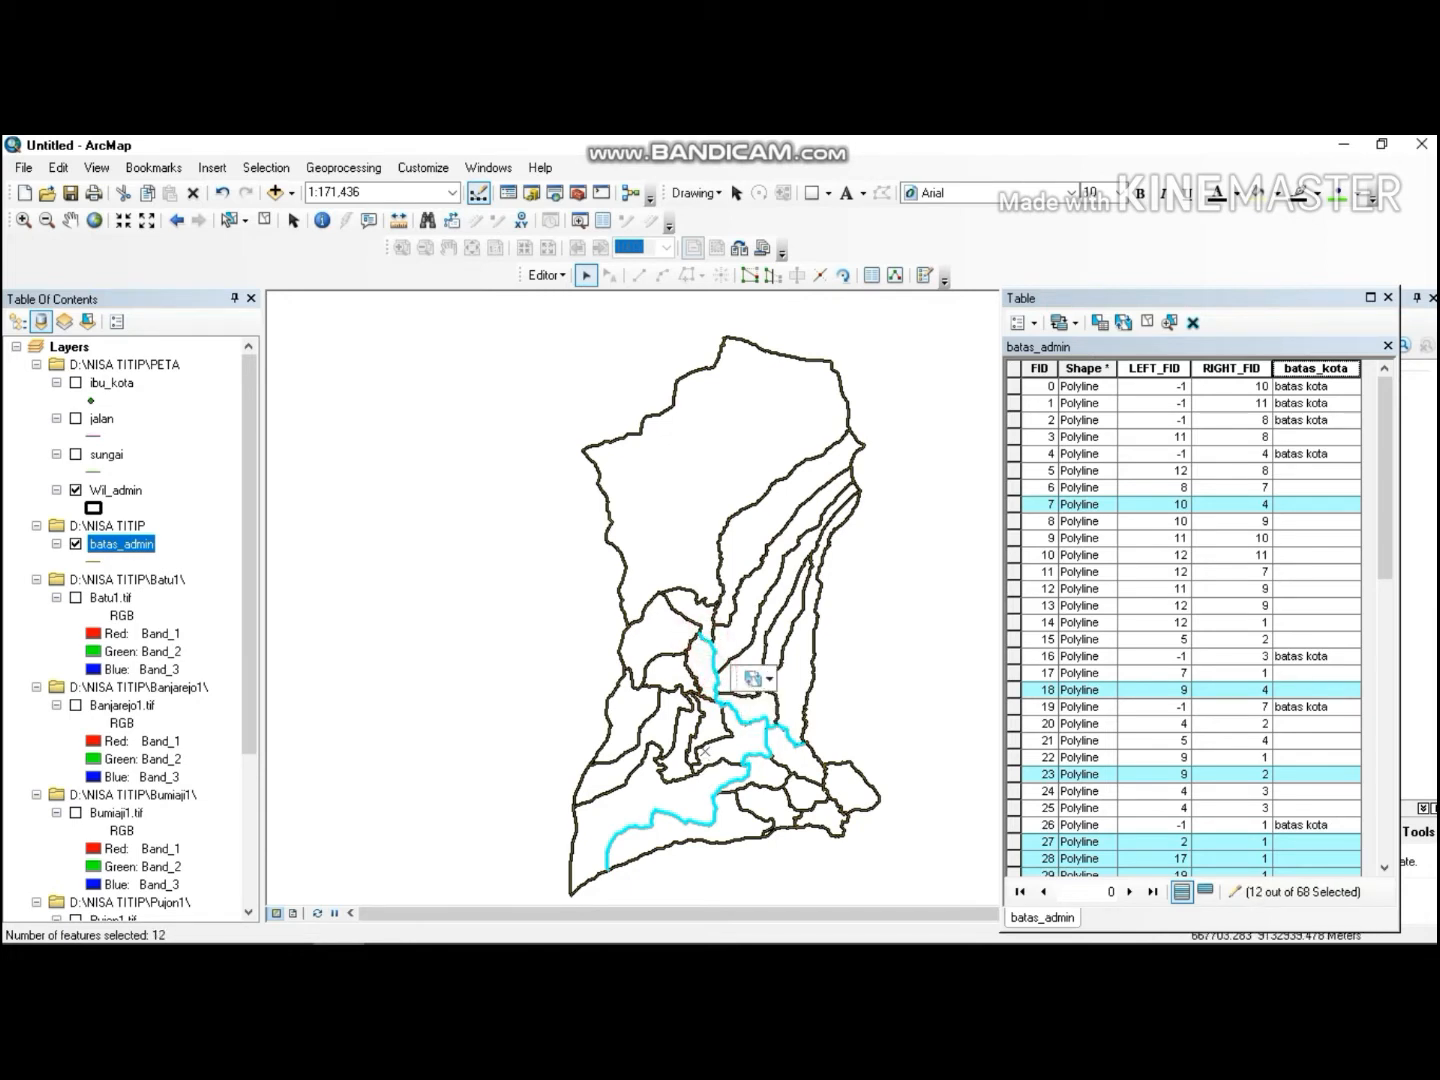
left_click(689, 641, "shift")
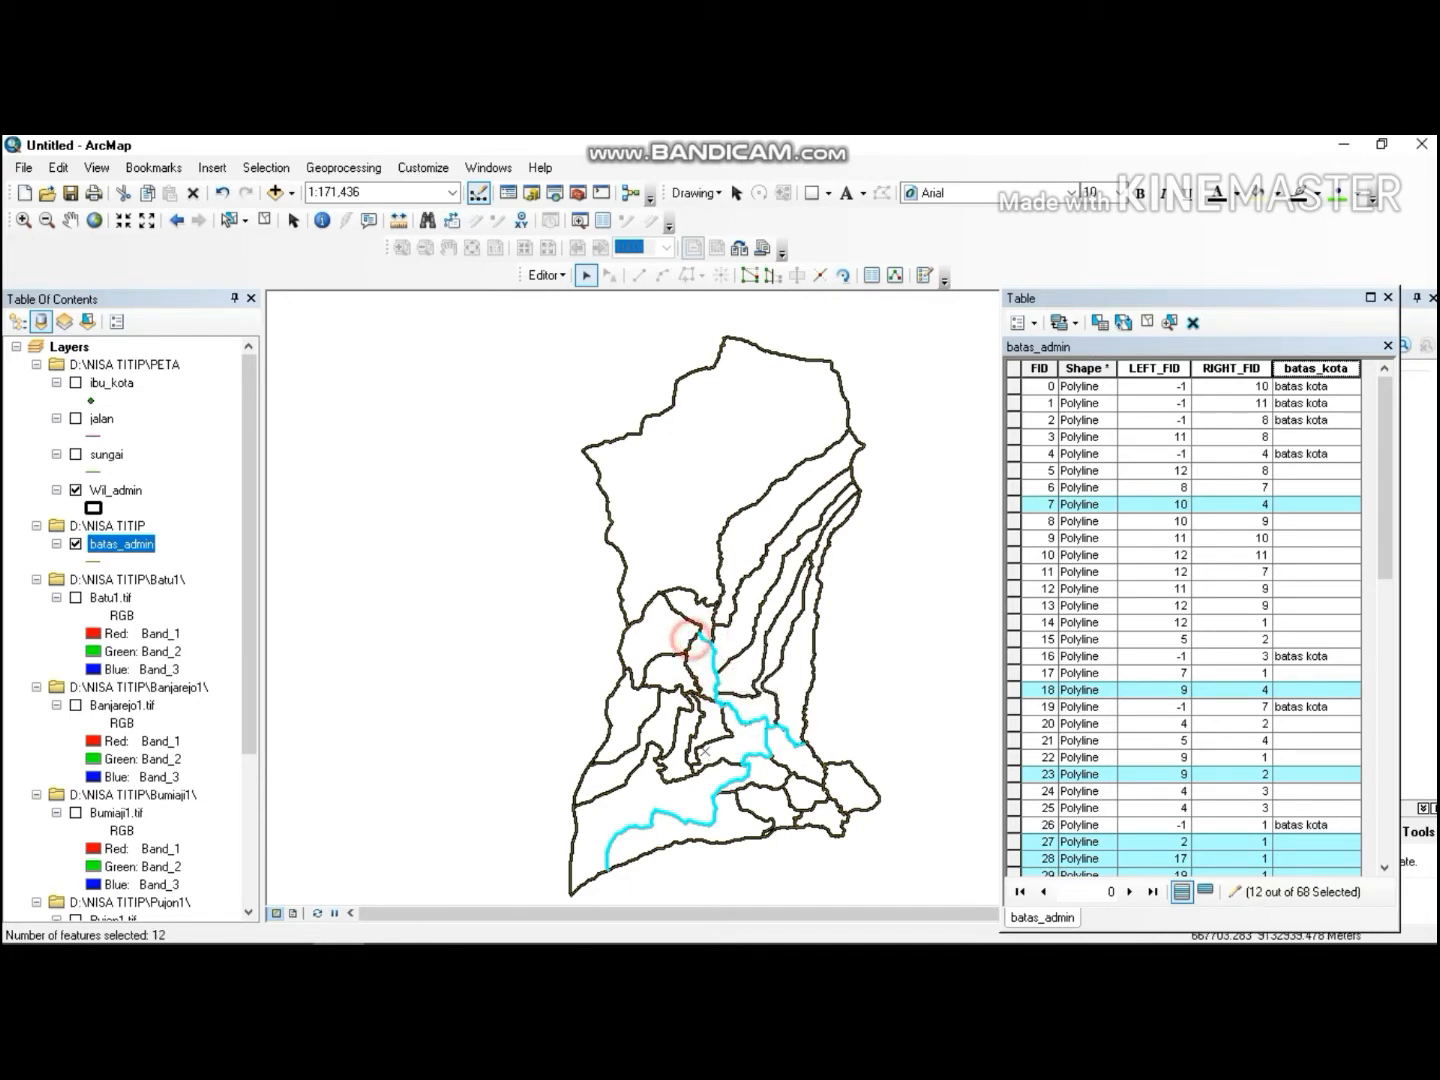
left_click(671, 650, "shift")
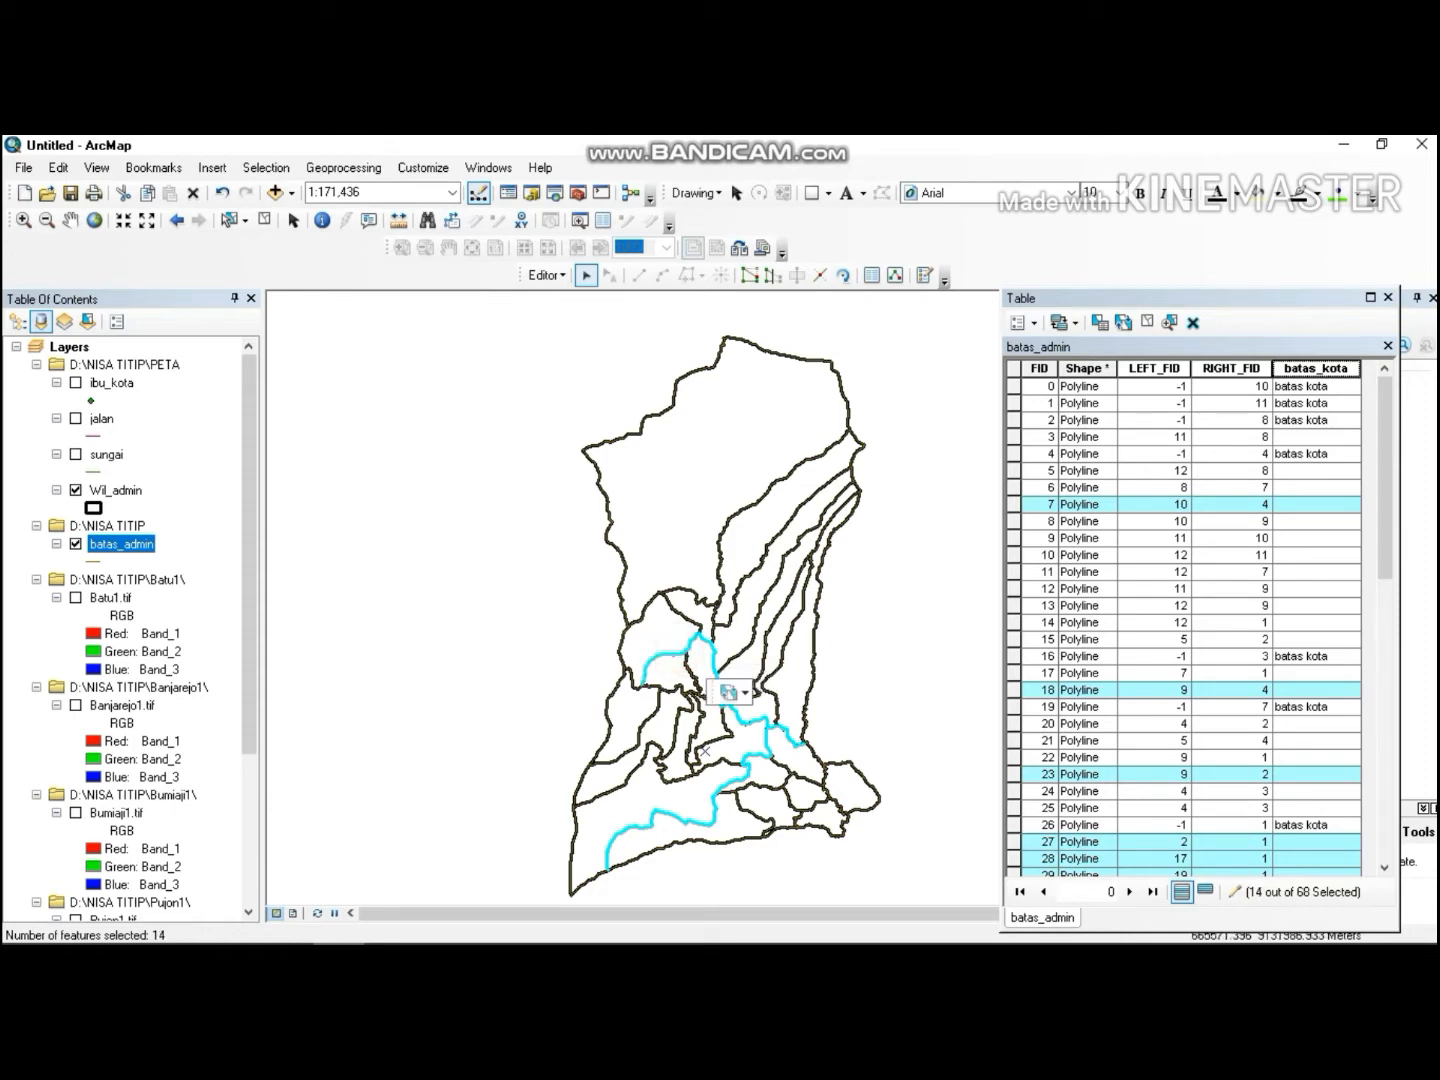
left_click(632, 677, "shift")
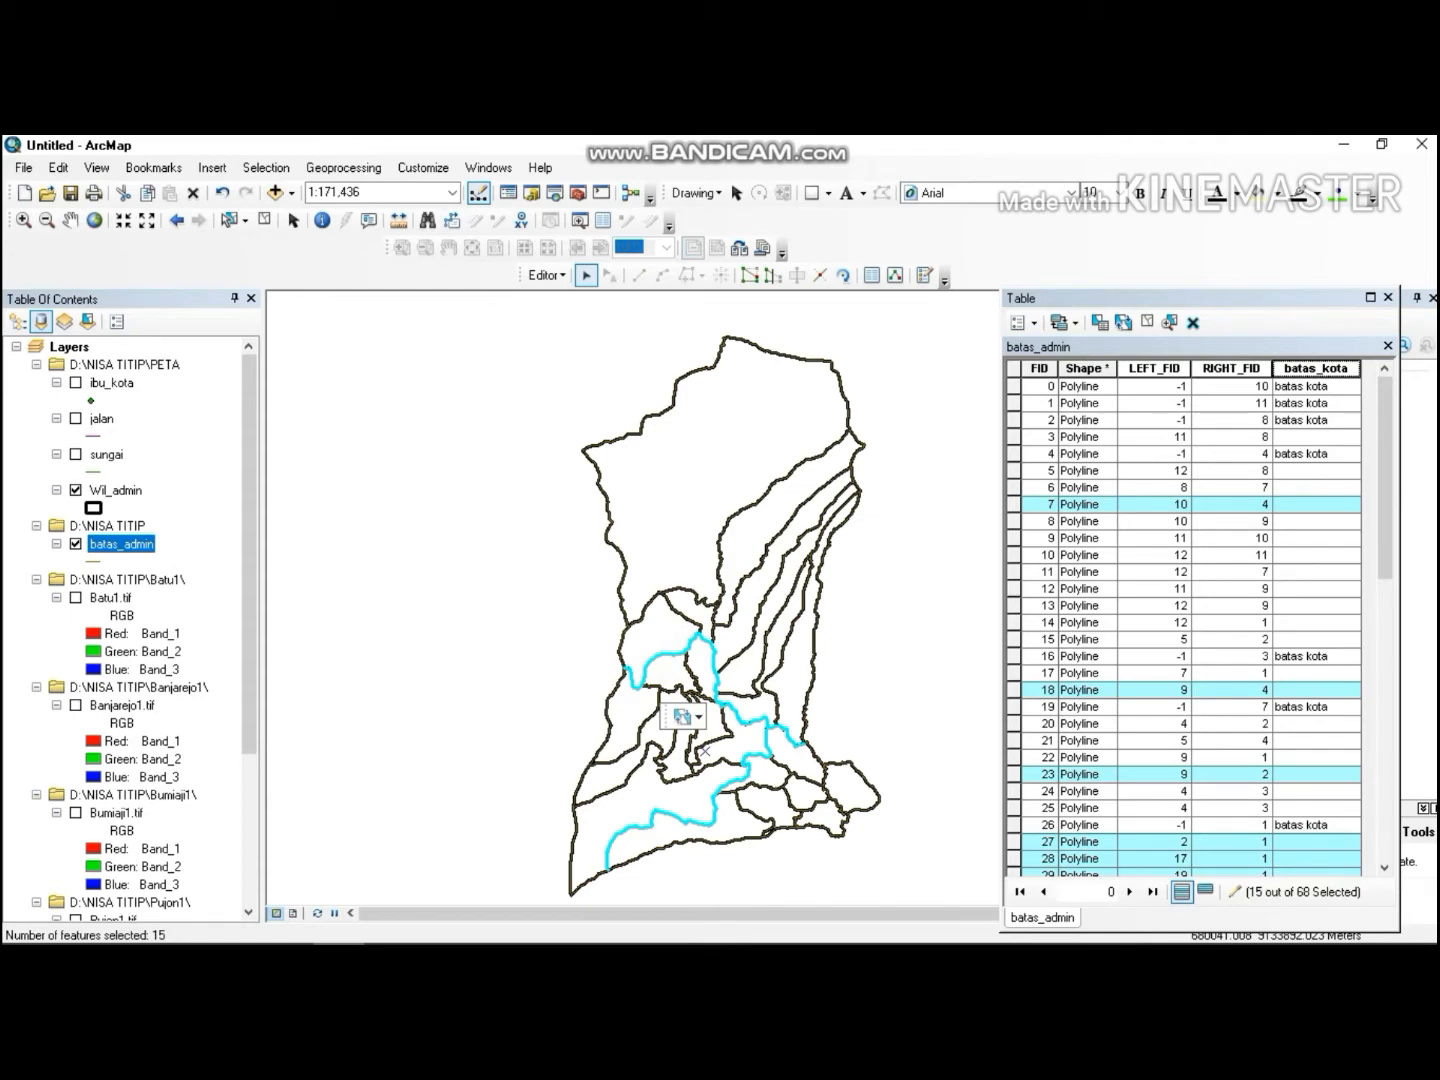
Calculate the batas_kota field as "batas kecamatan" for the selected district boundary lines.
right_click(1316, 368)
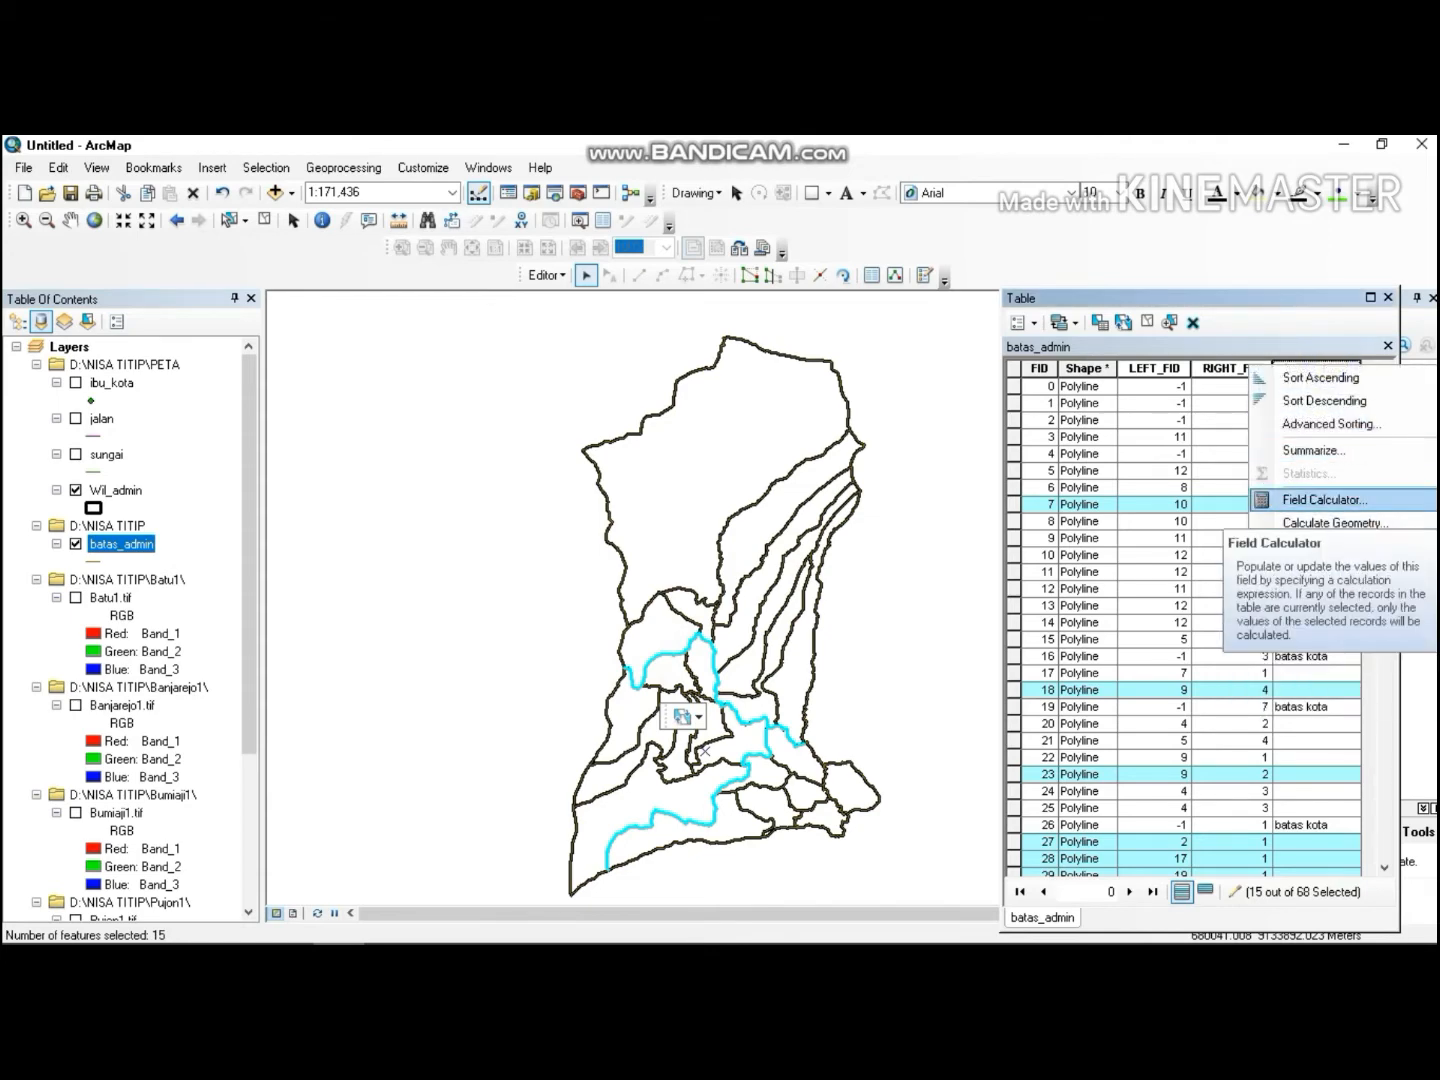
left_click(1321, 499)
left_click(557, 574)
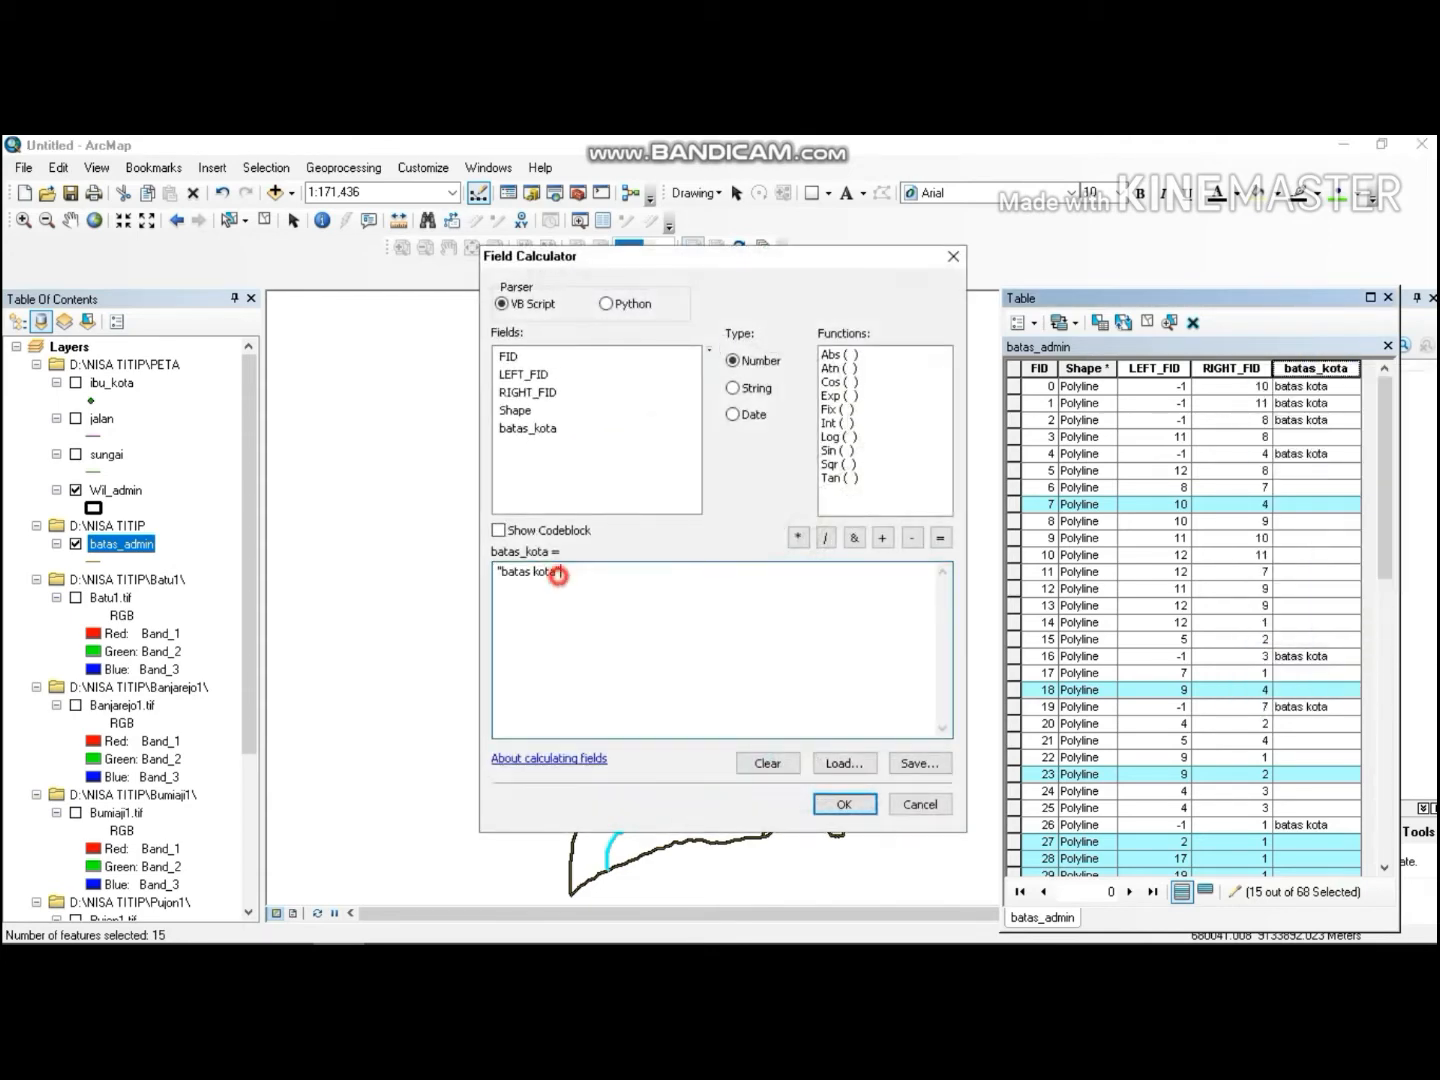
double_click(558, 575)
key("BackSpace")
key("BackSpace")
key("BackSpace")
key("BackSpace")
type("kecamatan")
left_click(842, 804)
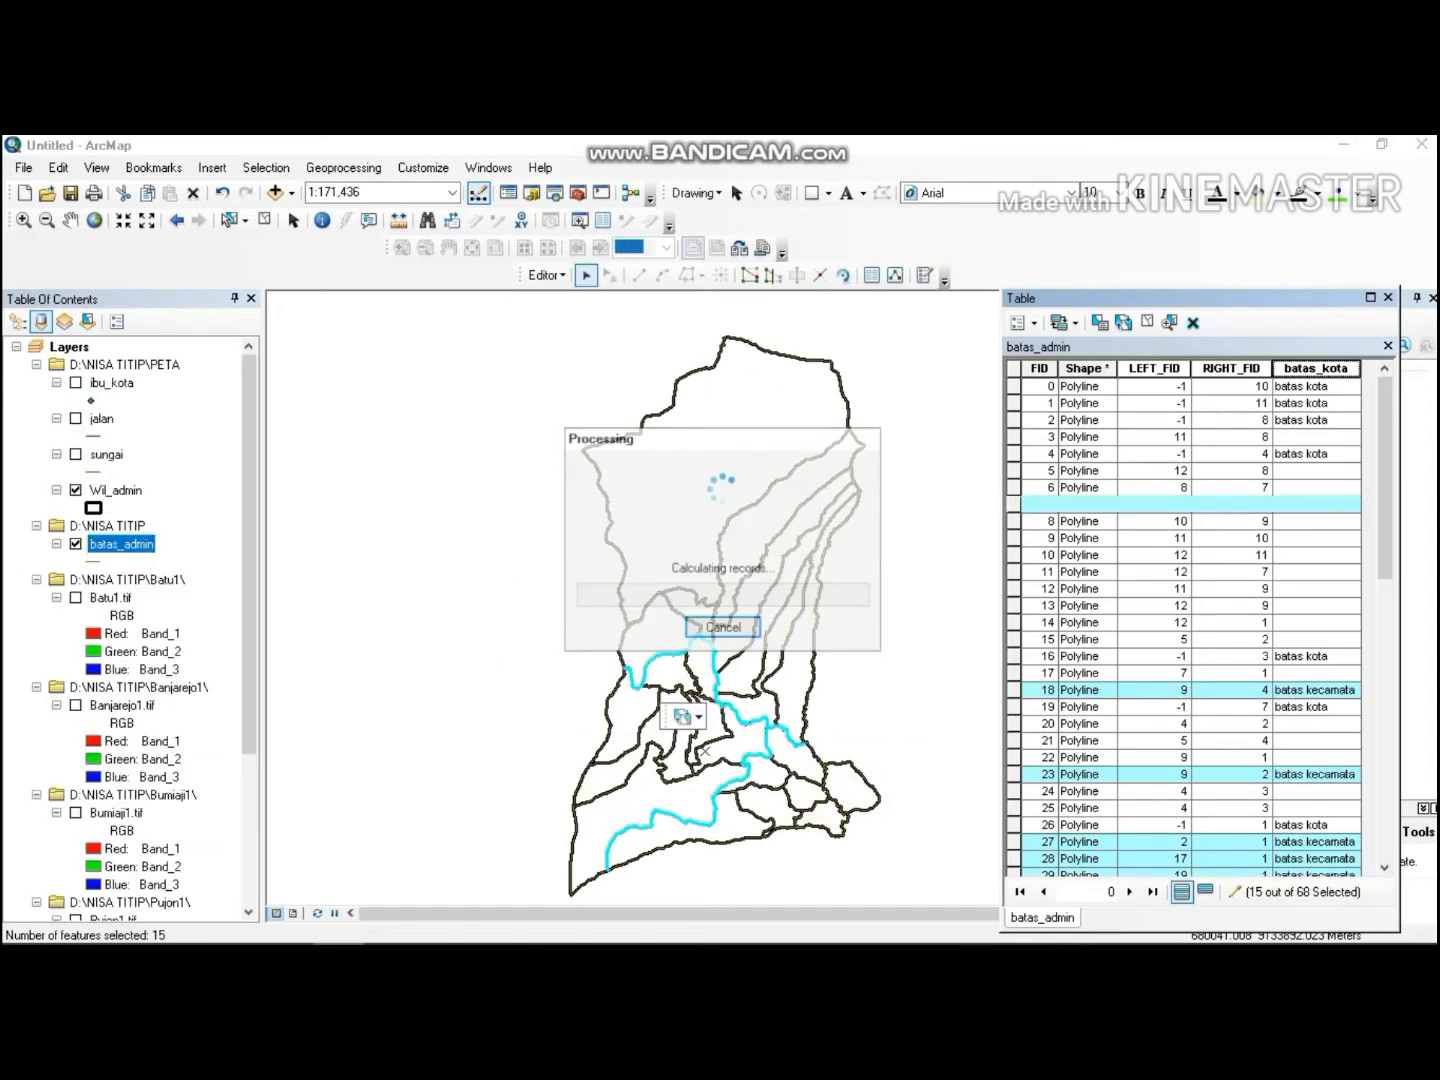
Sort the batas_kota field in descending order and select all the records whose batas_kota value is still empty.
right_click(1318, 368)
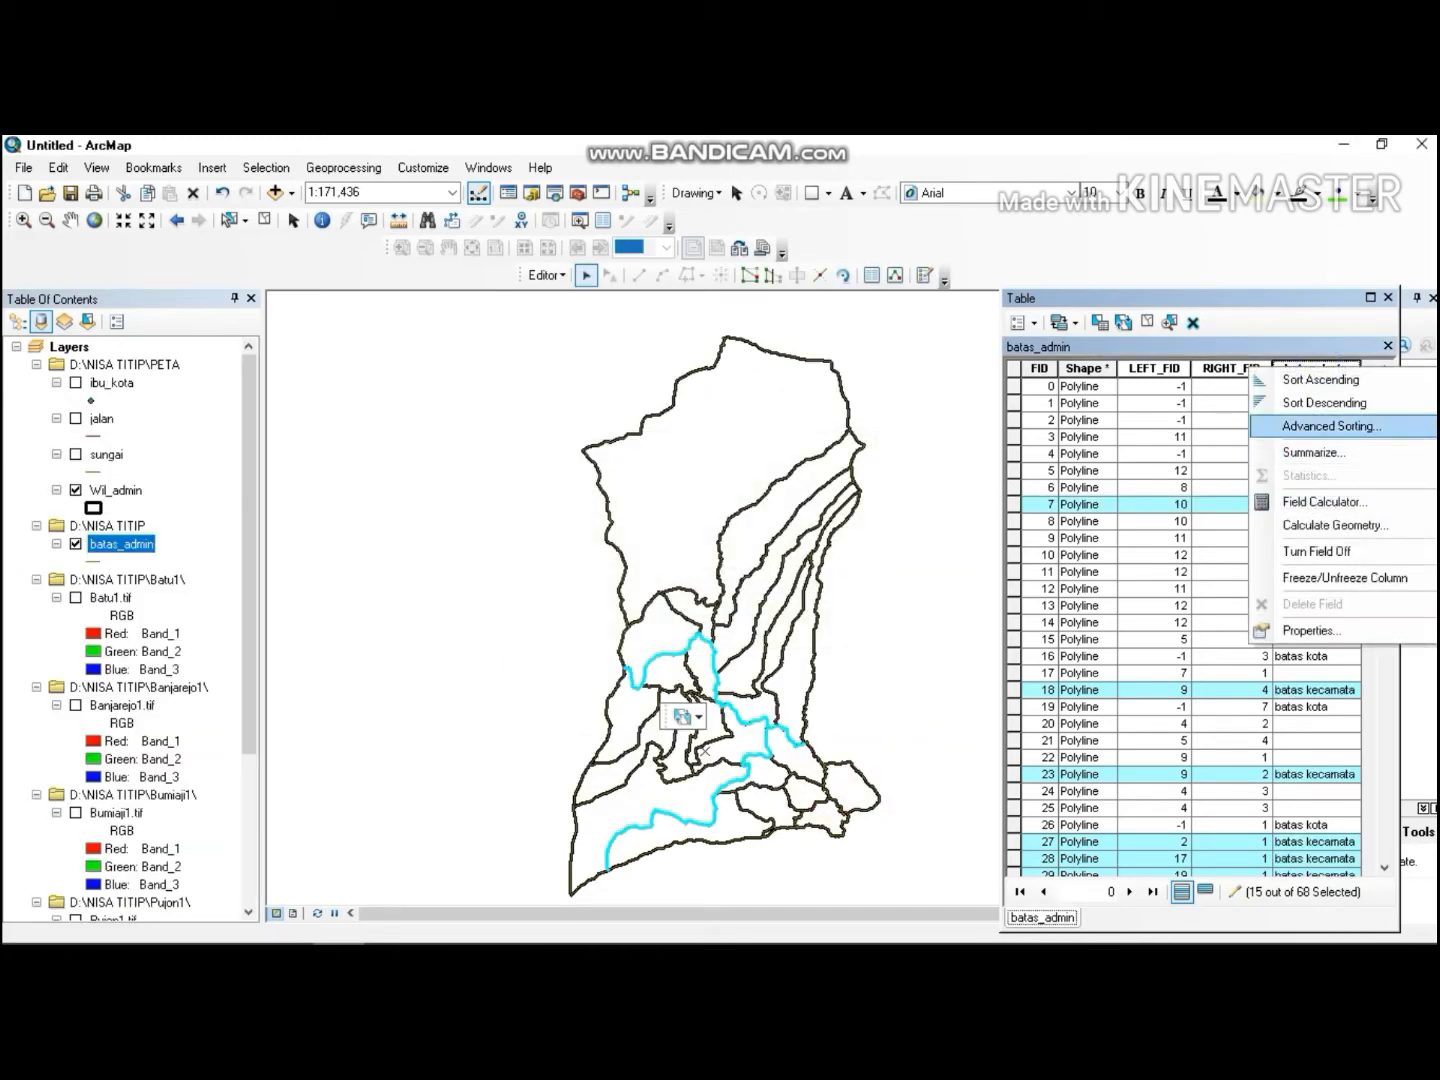
left_click(1325, 402)
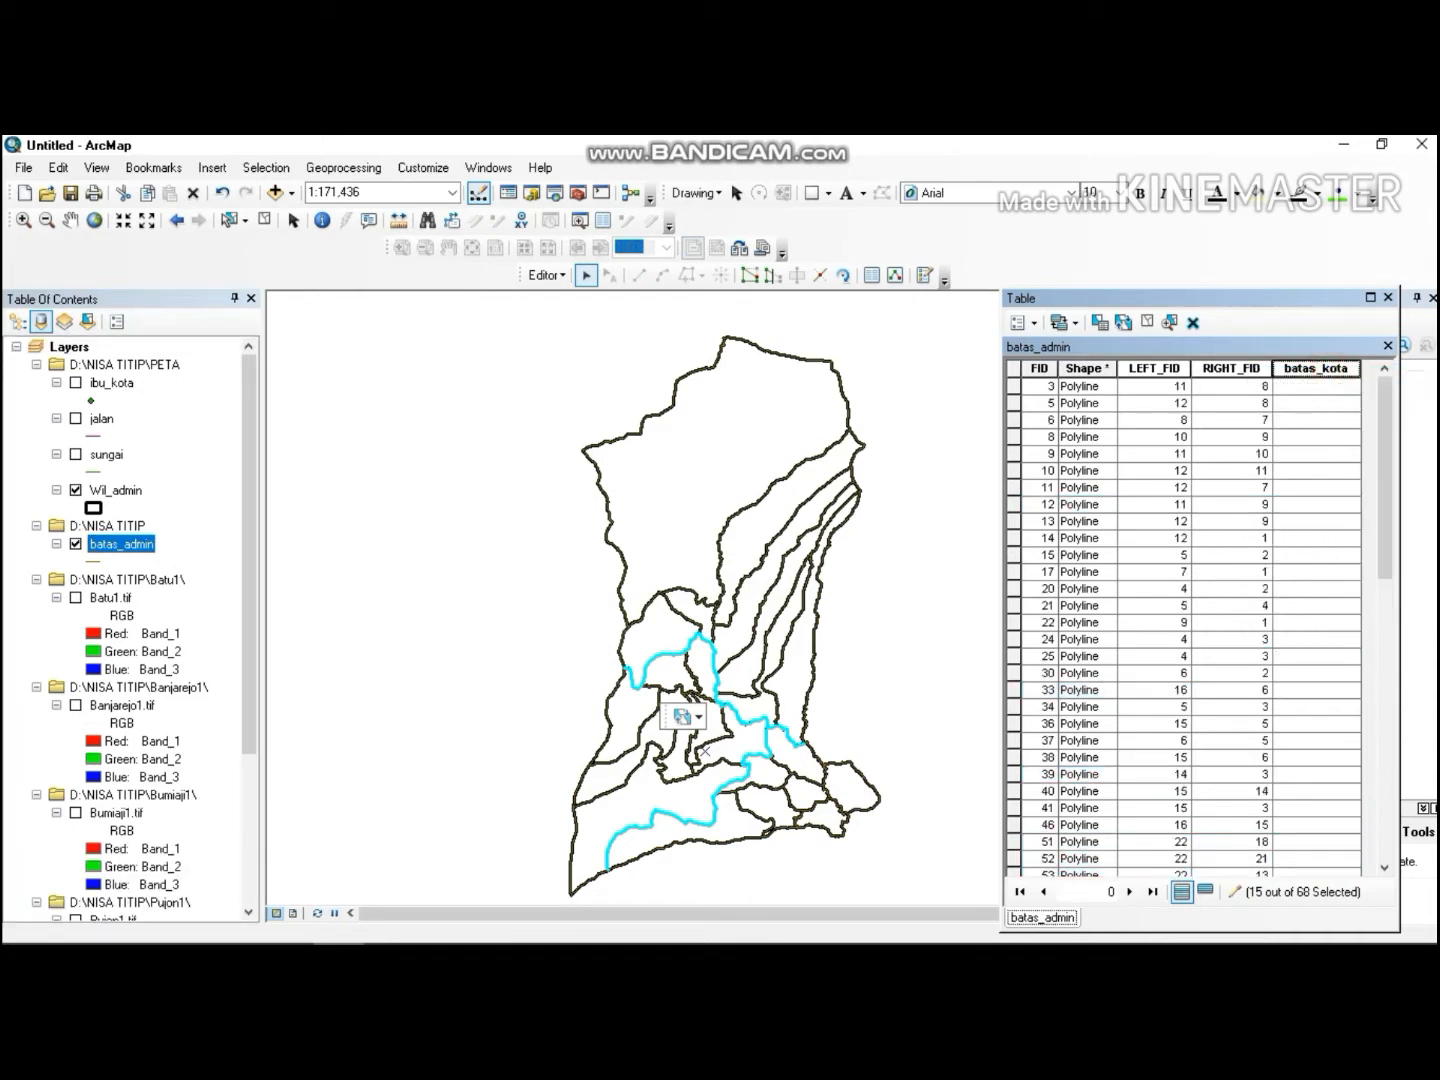
left_click_drag(1383, 500, 1334, 386)
left_click(953, 700)
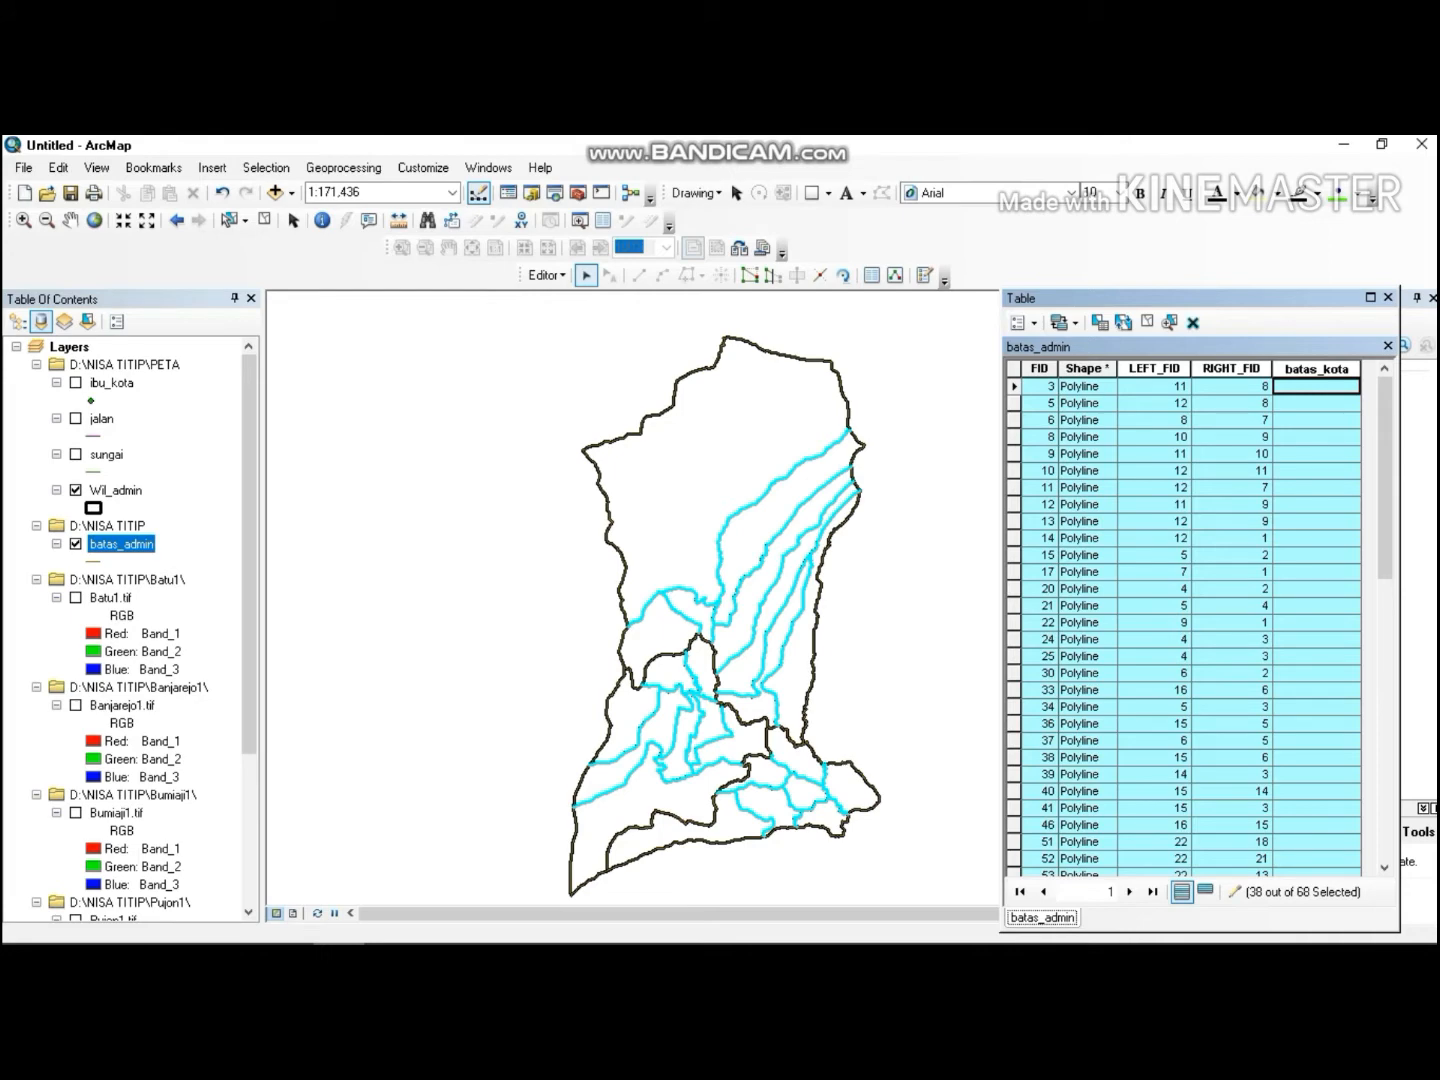
Calculate the batas_kota field as "batas desa" for the selected remaining lines, then clear the selection.
right_click(1310, 369)
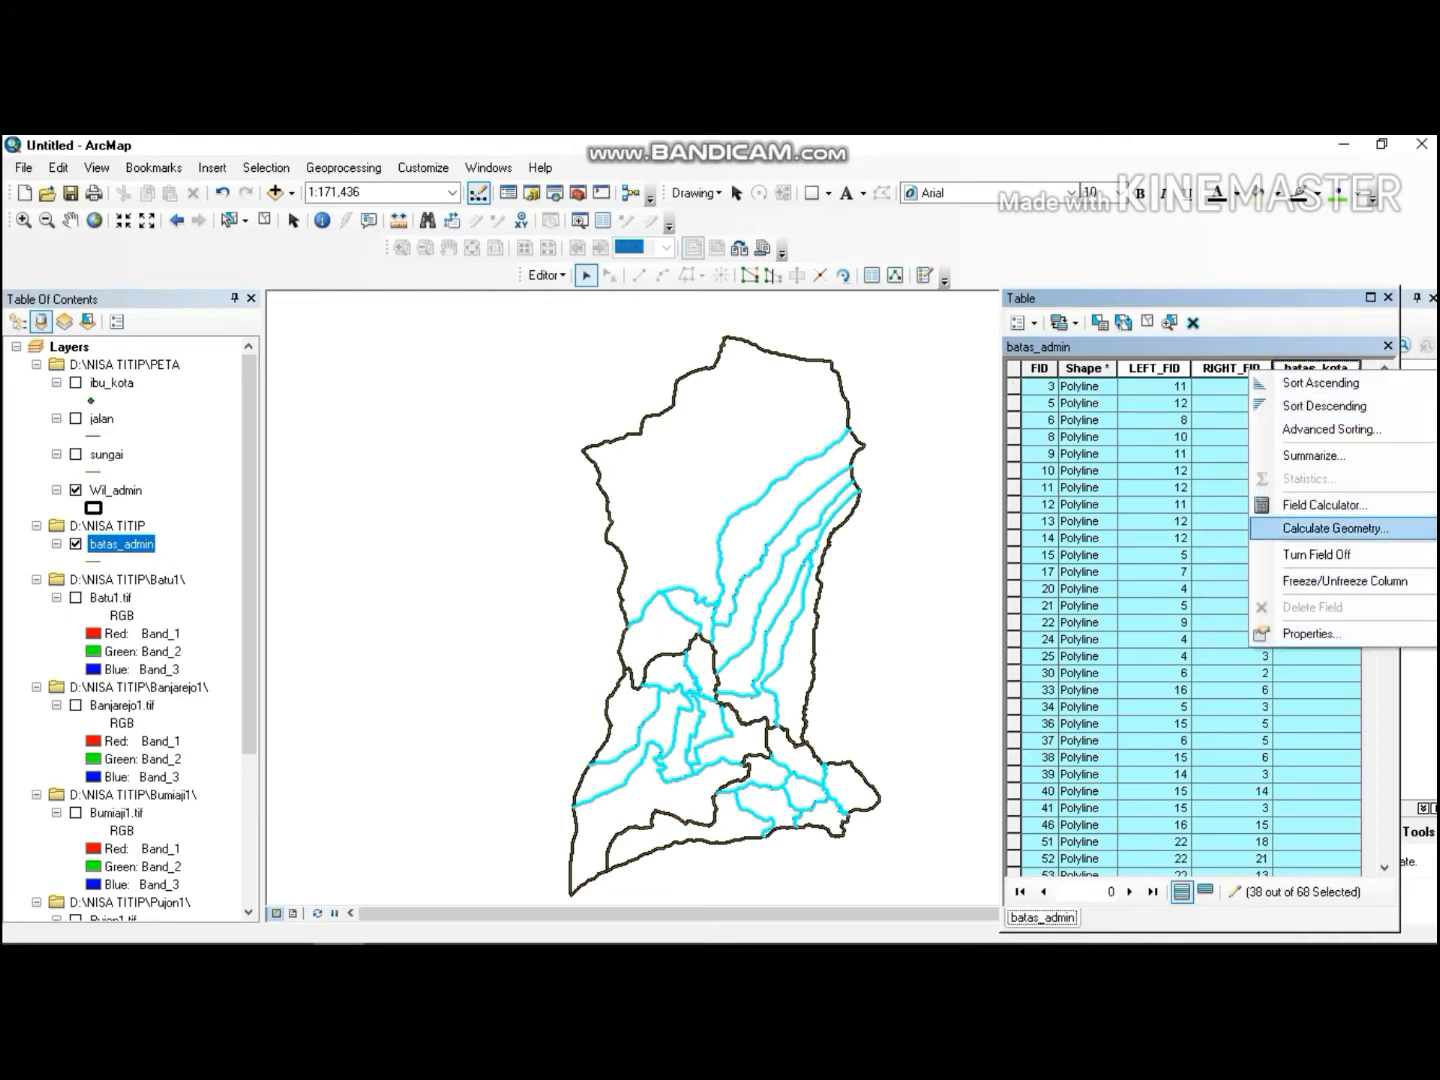
left_click(1328, 503)
left_click(585, 589)
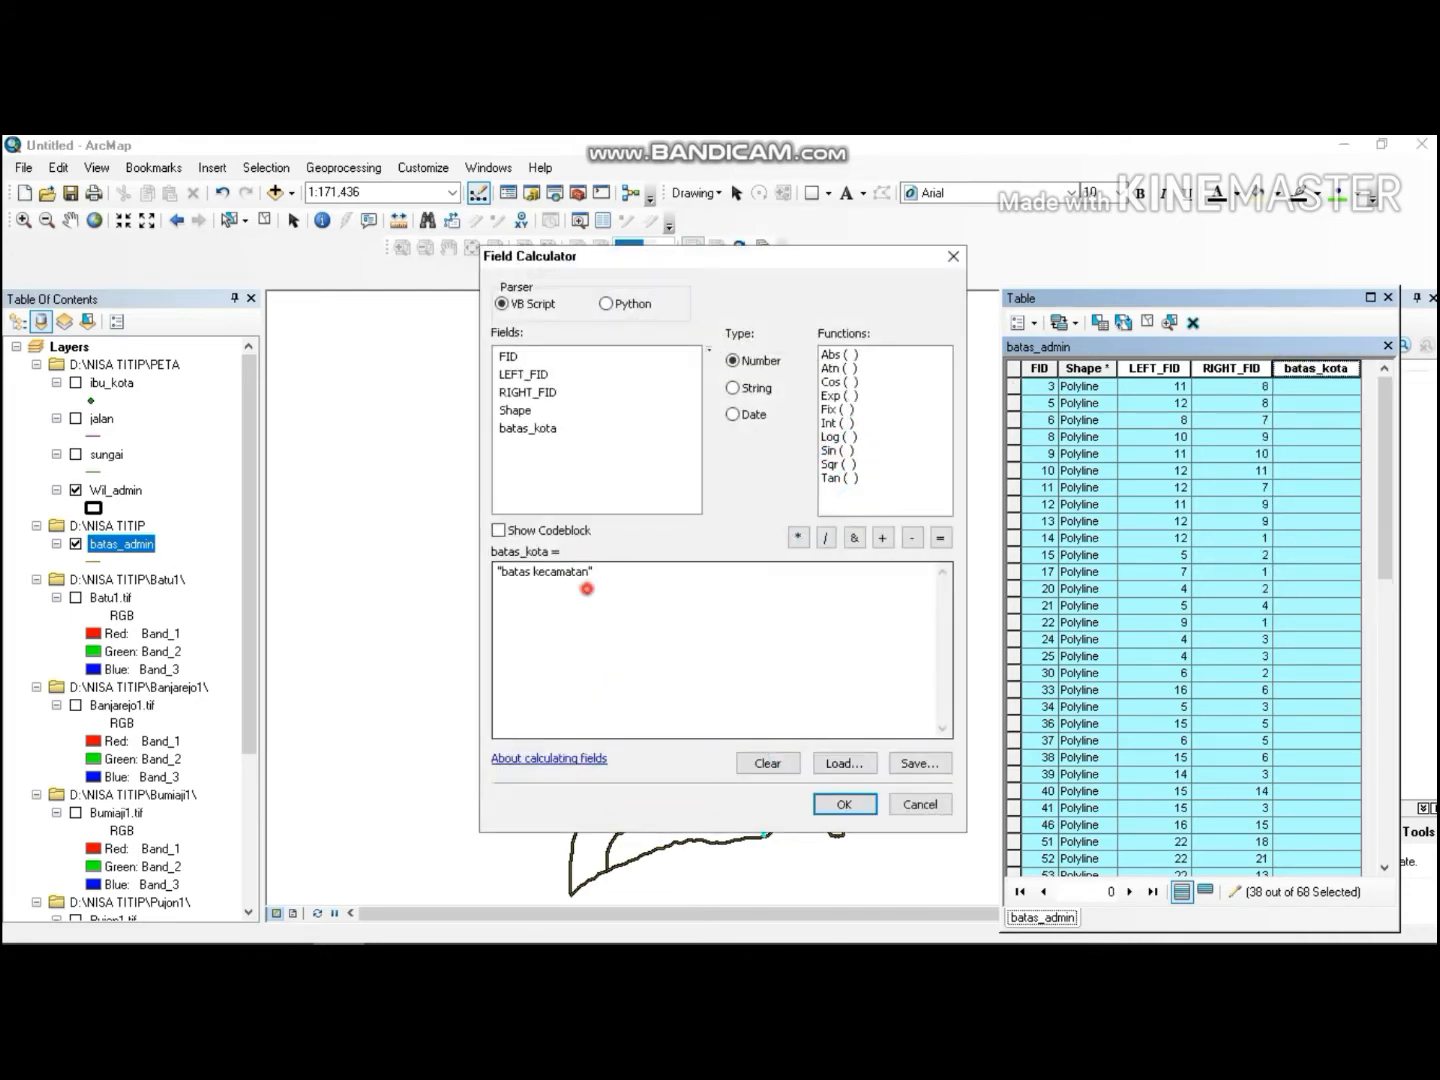
key("BackSpace")
key("BackSpace")
key("BackSpace")
key("BackSpace")
key("BackSpace")
key("BackSpace")
key("BackSpace")
key("BackSpace")
key("BackSpace")
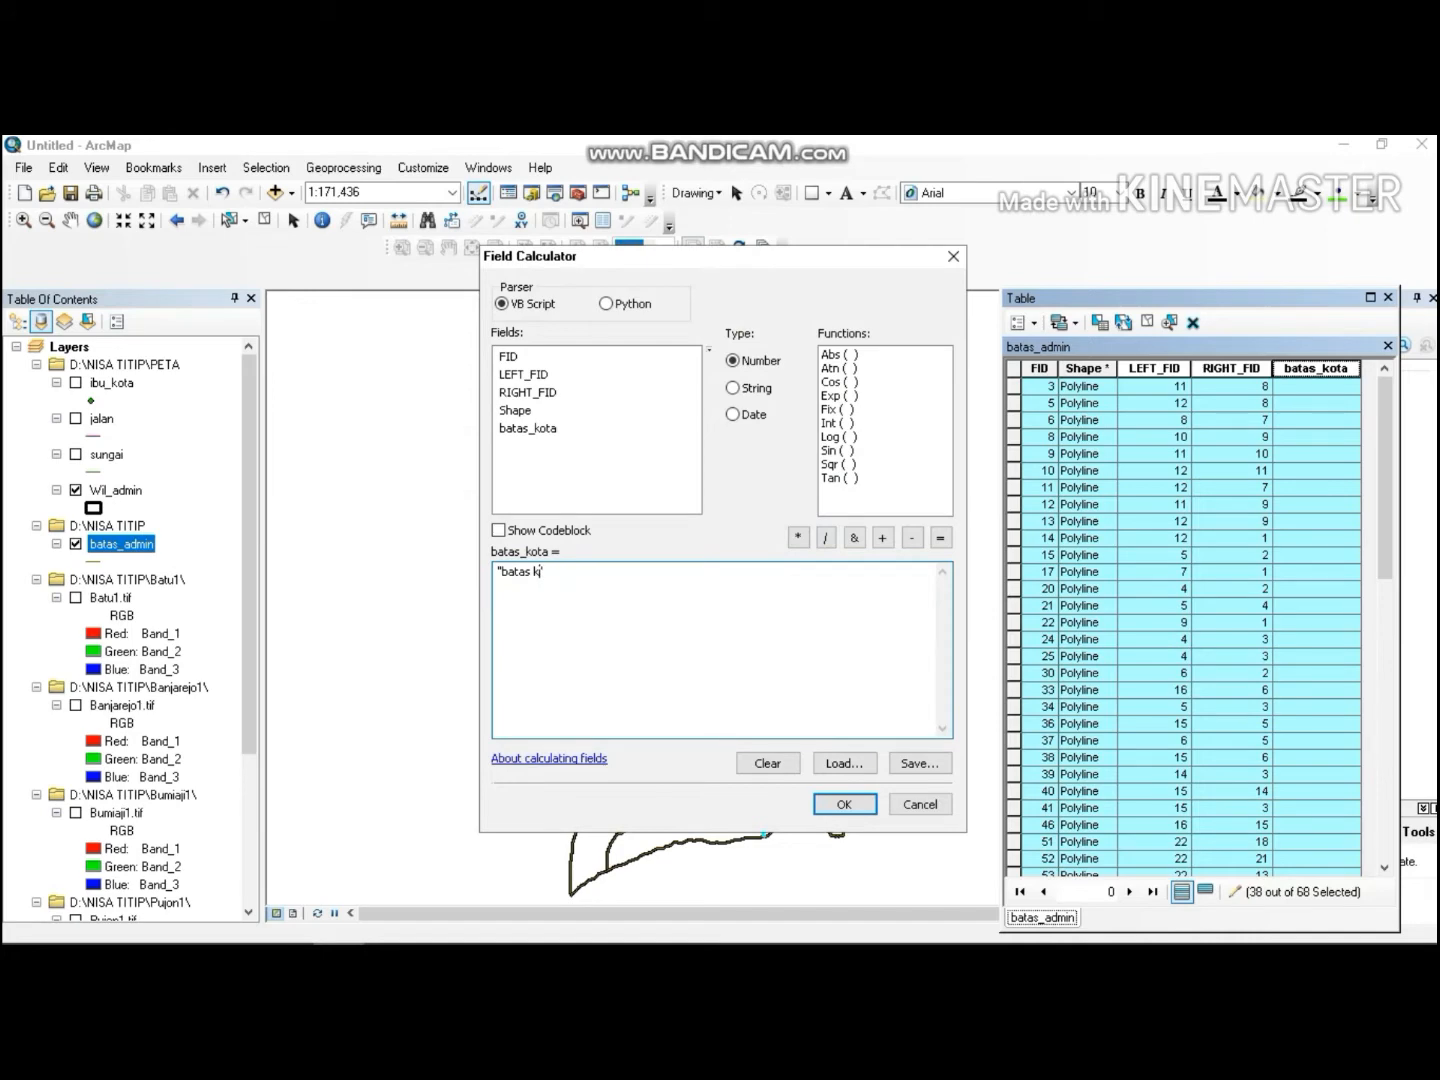
type("desa")
left_click(843, 805)
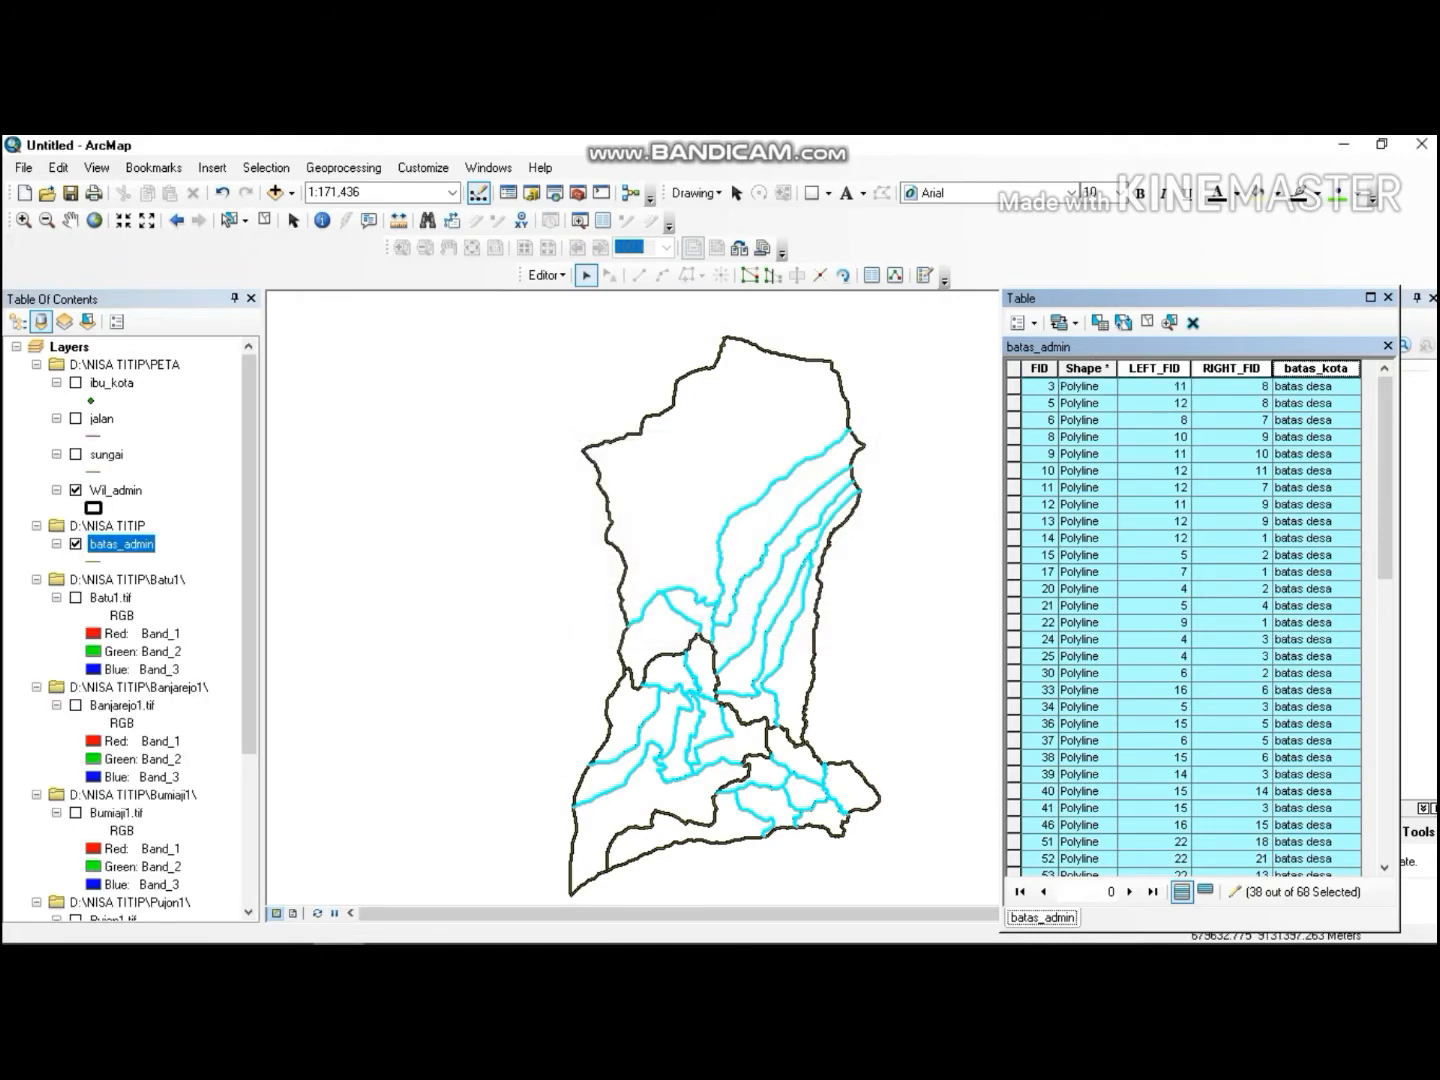
left_click(961, 499)
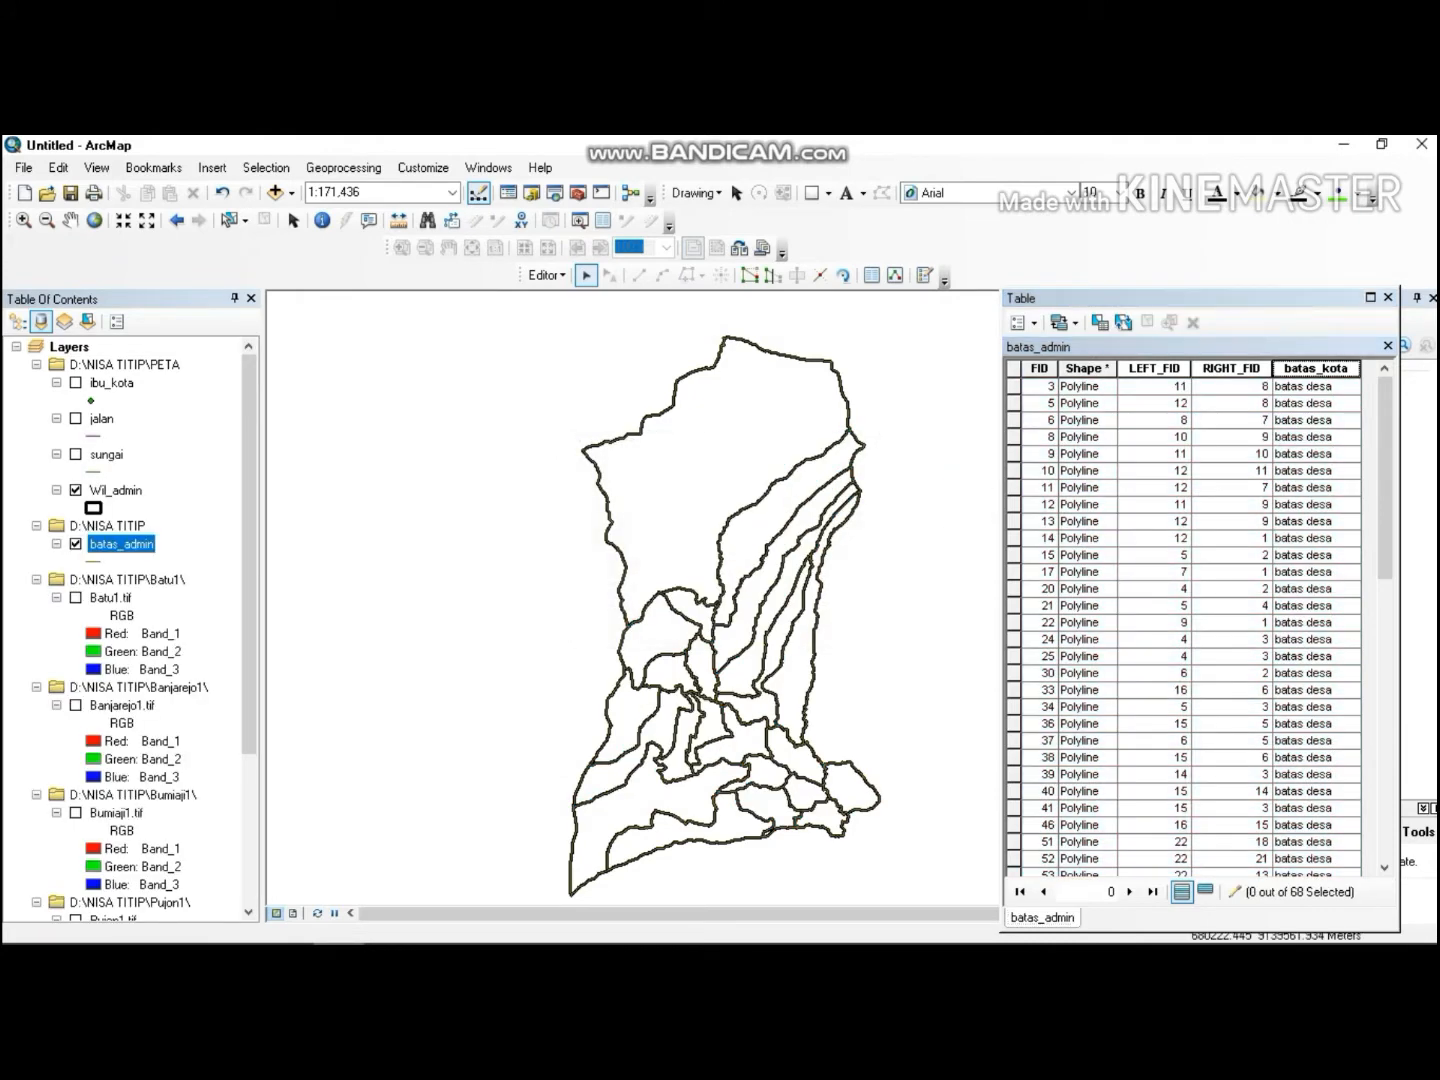
Stop editing and save the edits.
left_click(547, 274)
left_click(580, 318)
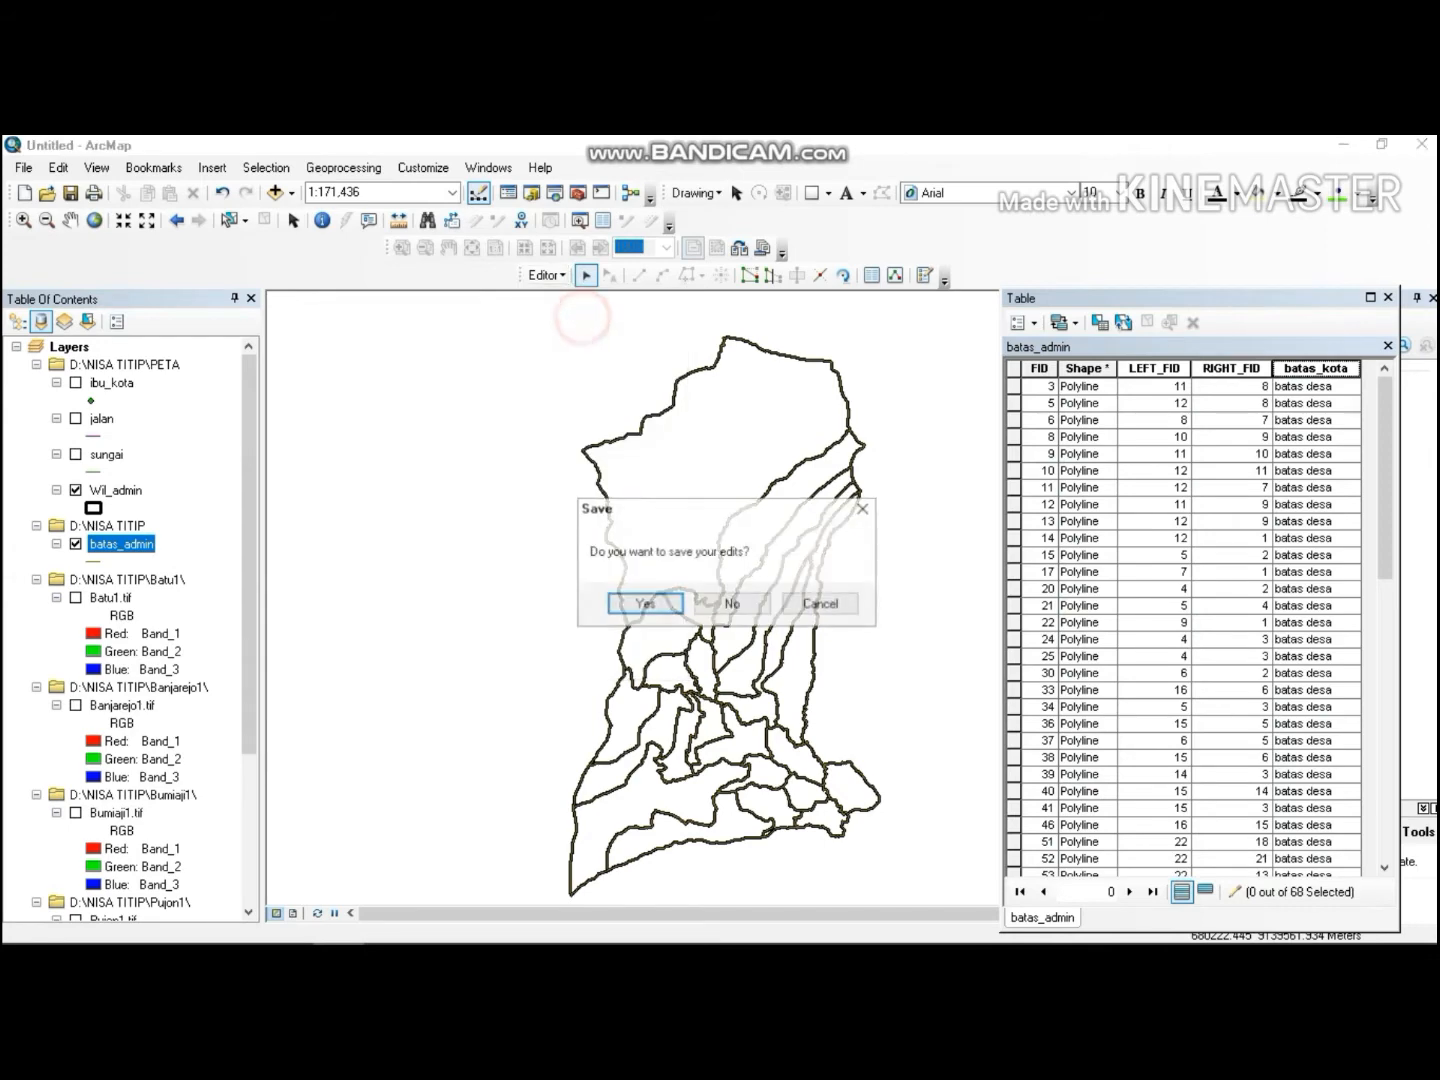
left_click(644, 601)
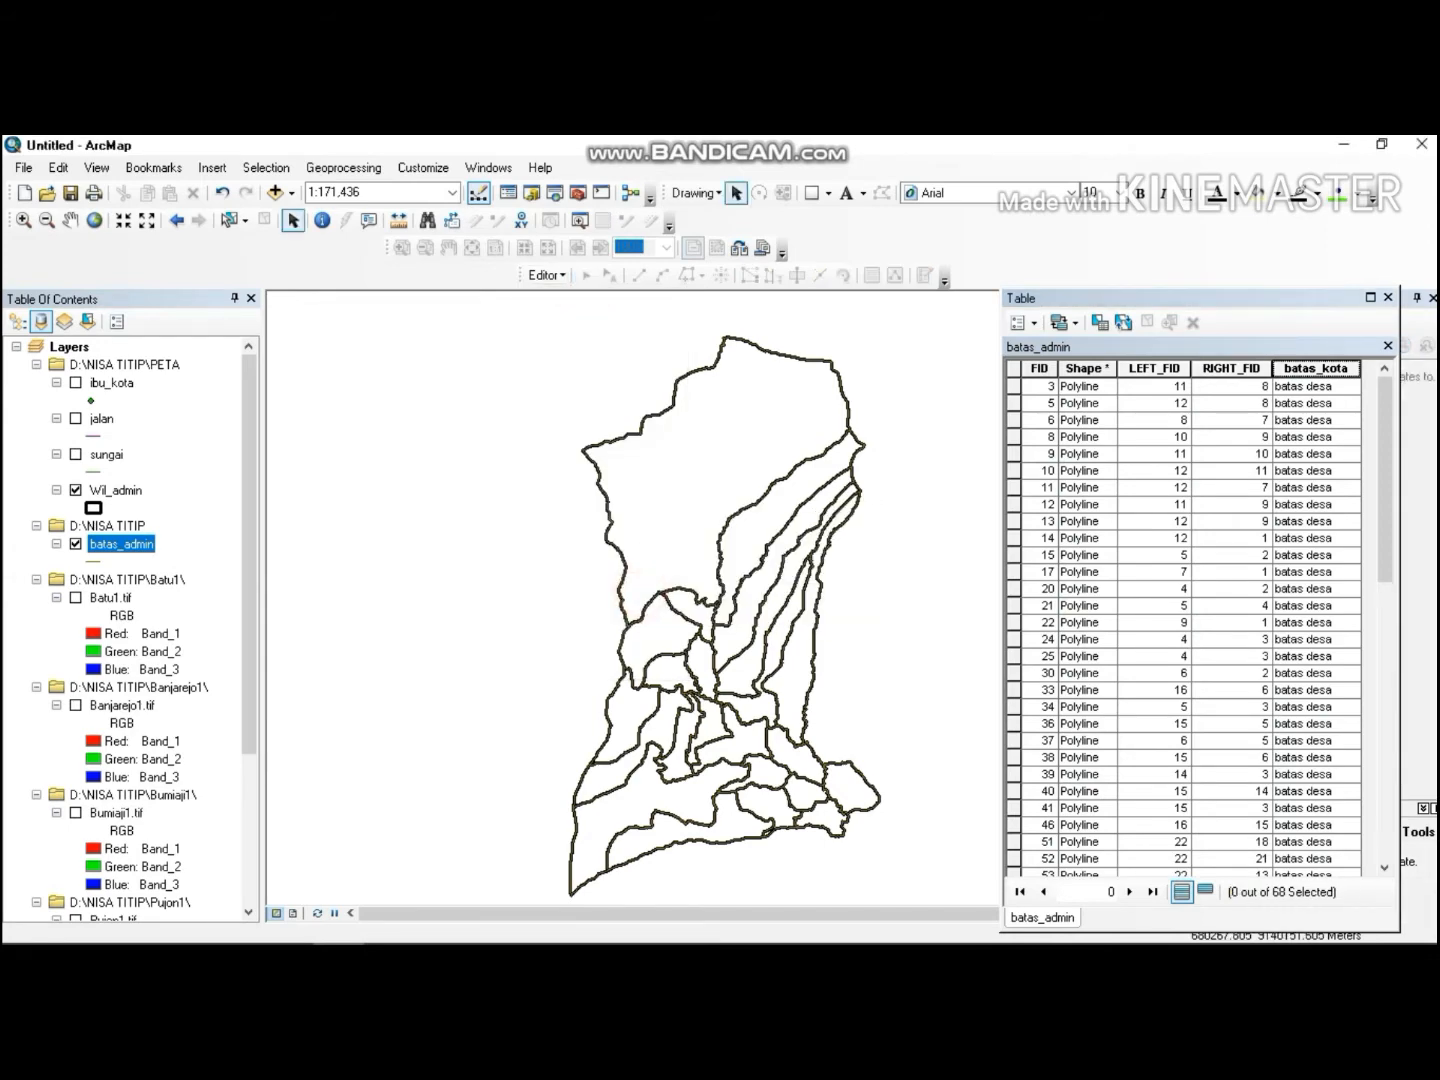
Symbolize the batas_admin layer by unique values of the batas_admin field and add all values.
left_click(1388, 298)
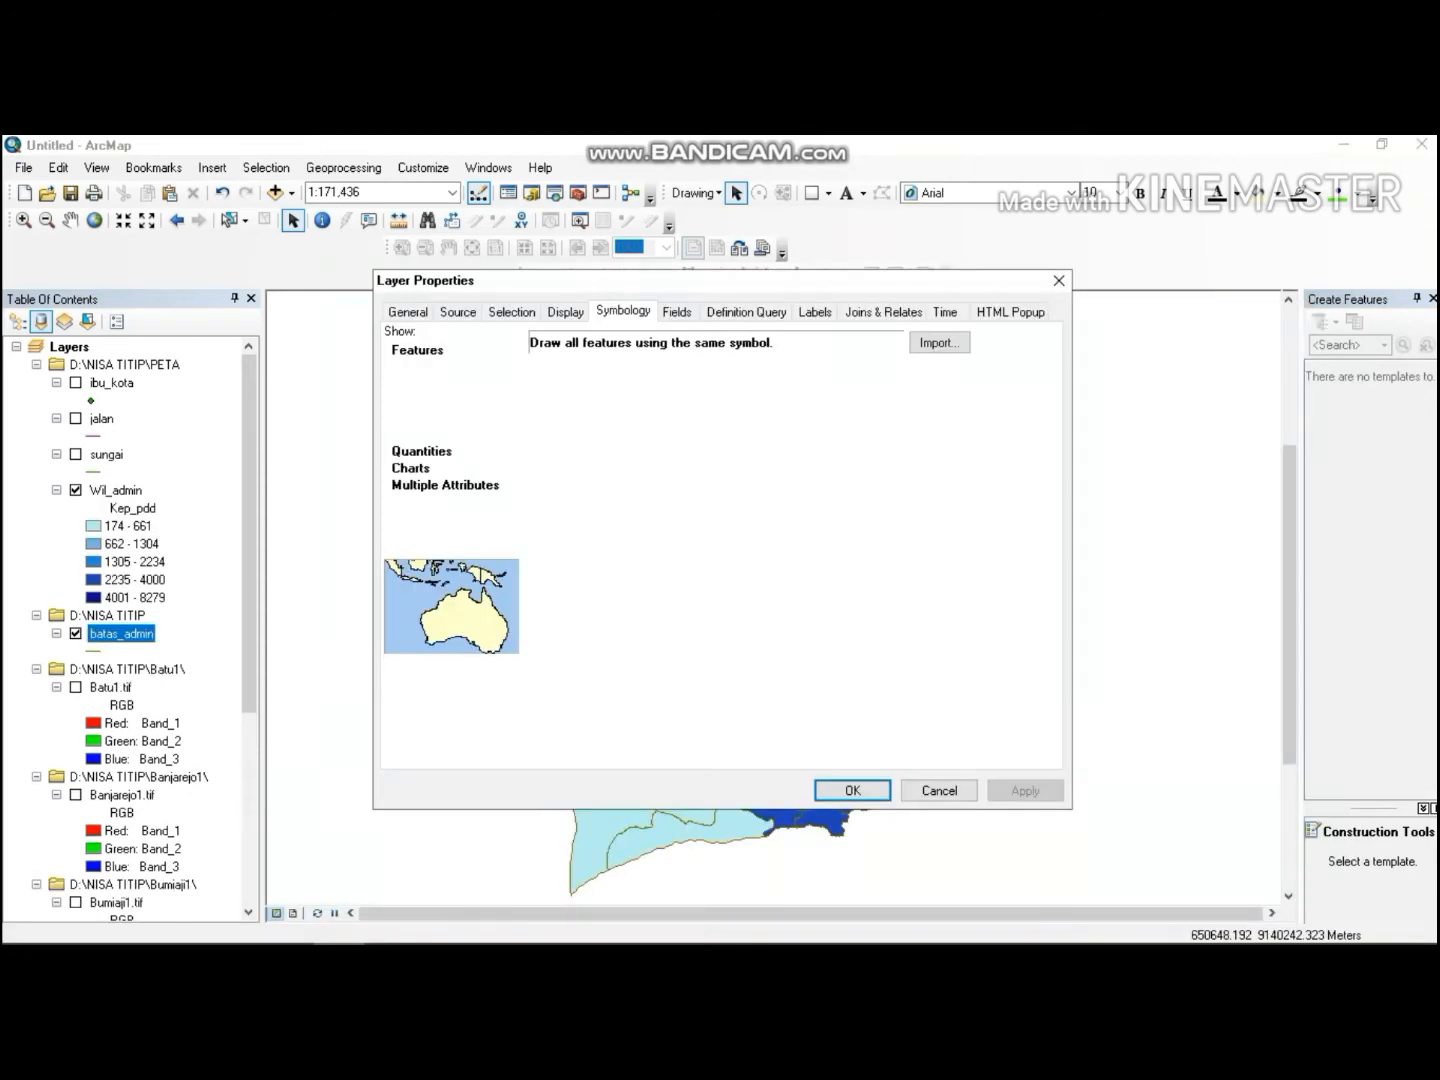
left_click(447, 384)
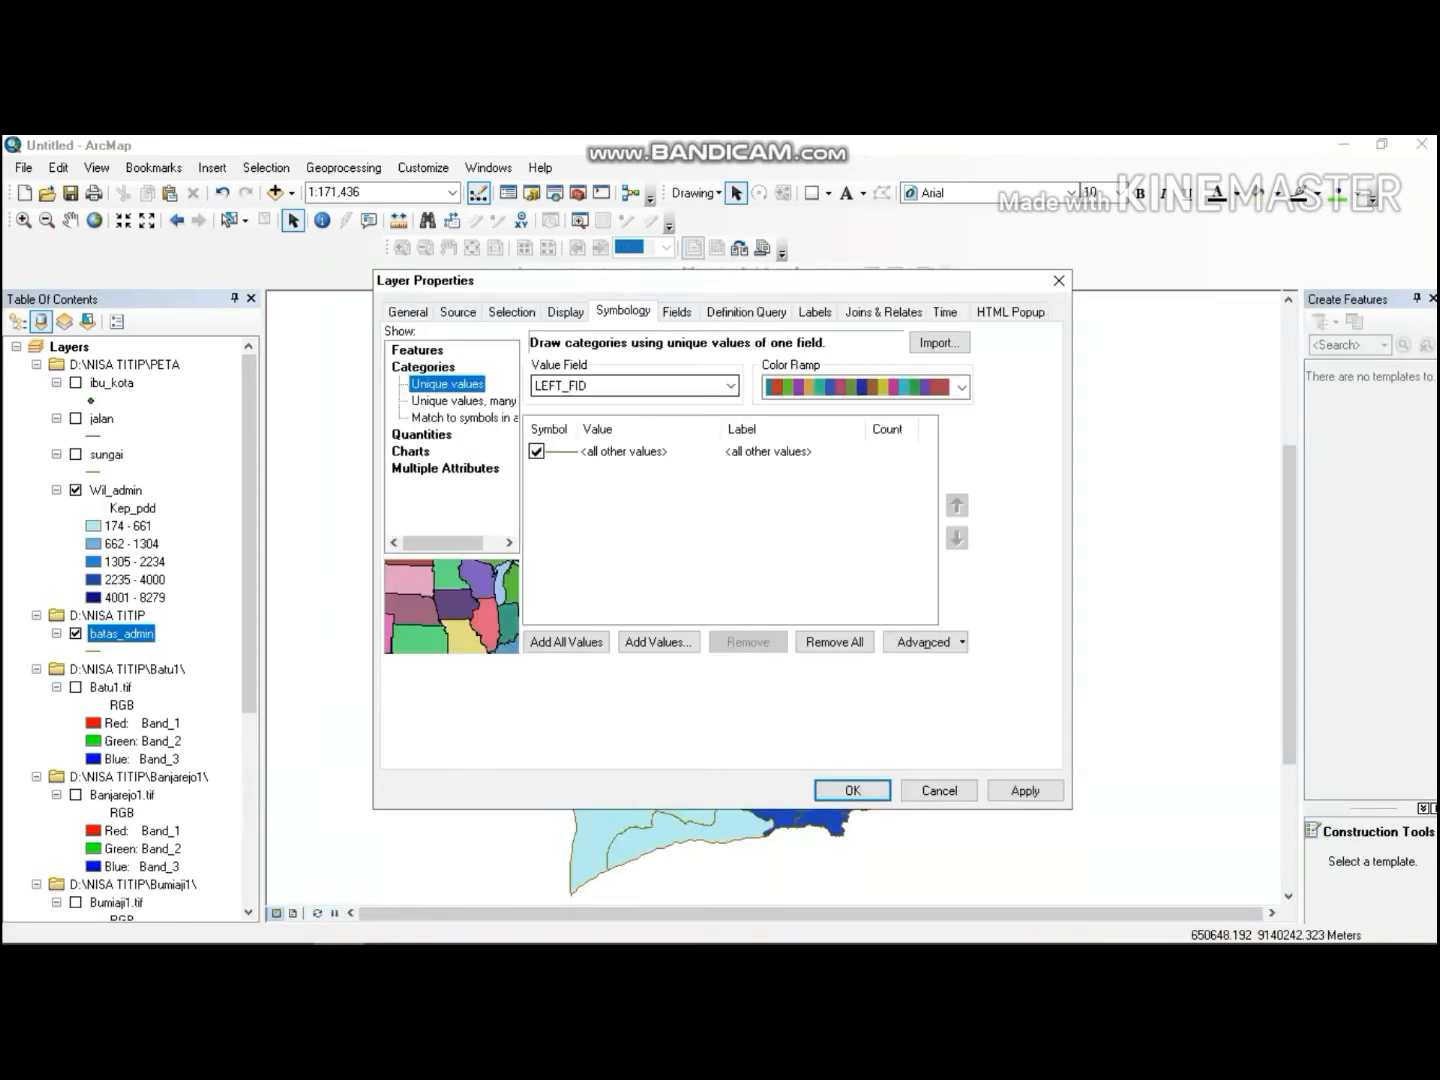
left_click(652, 385)
left_click(645, 421)
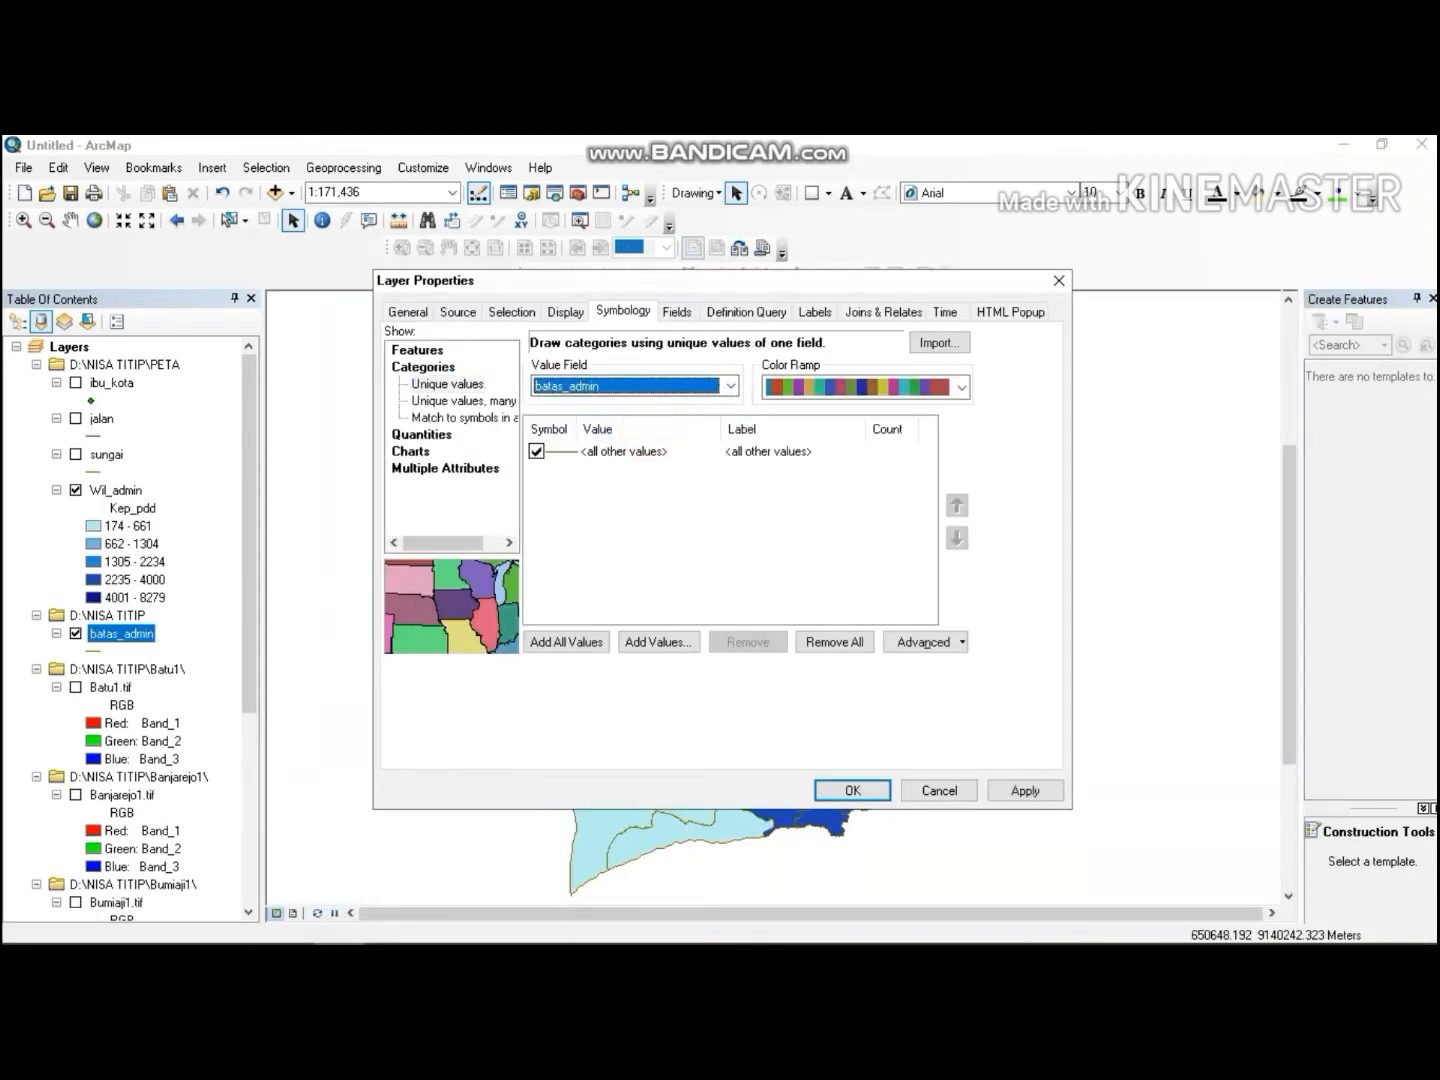
left_click(852, 790)
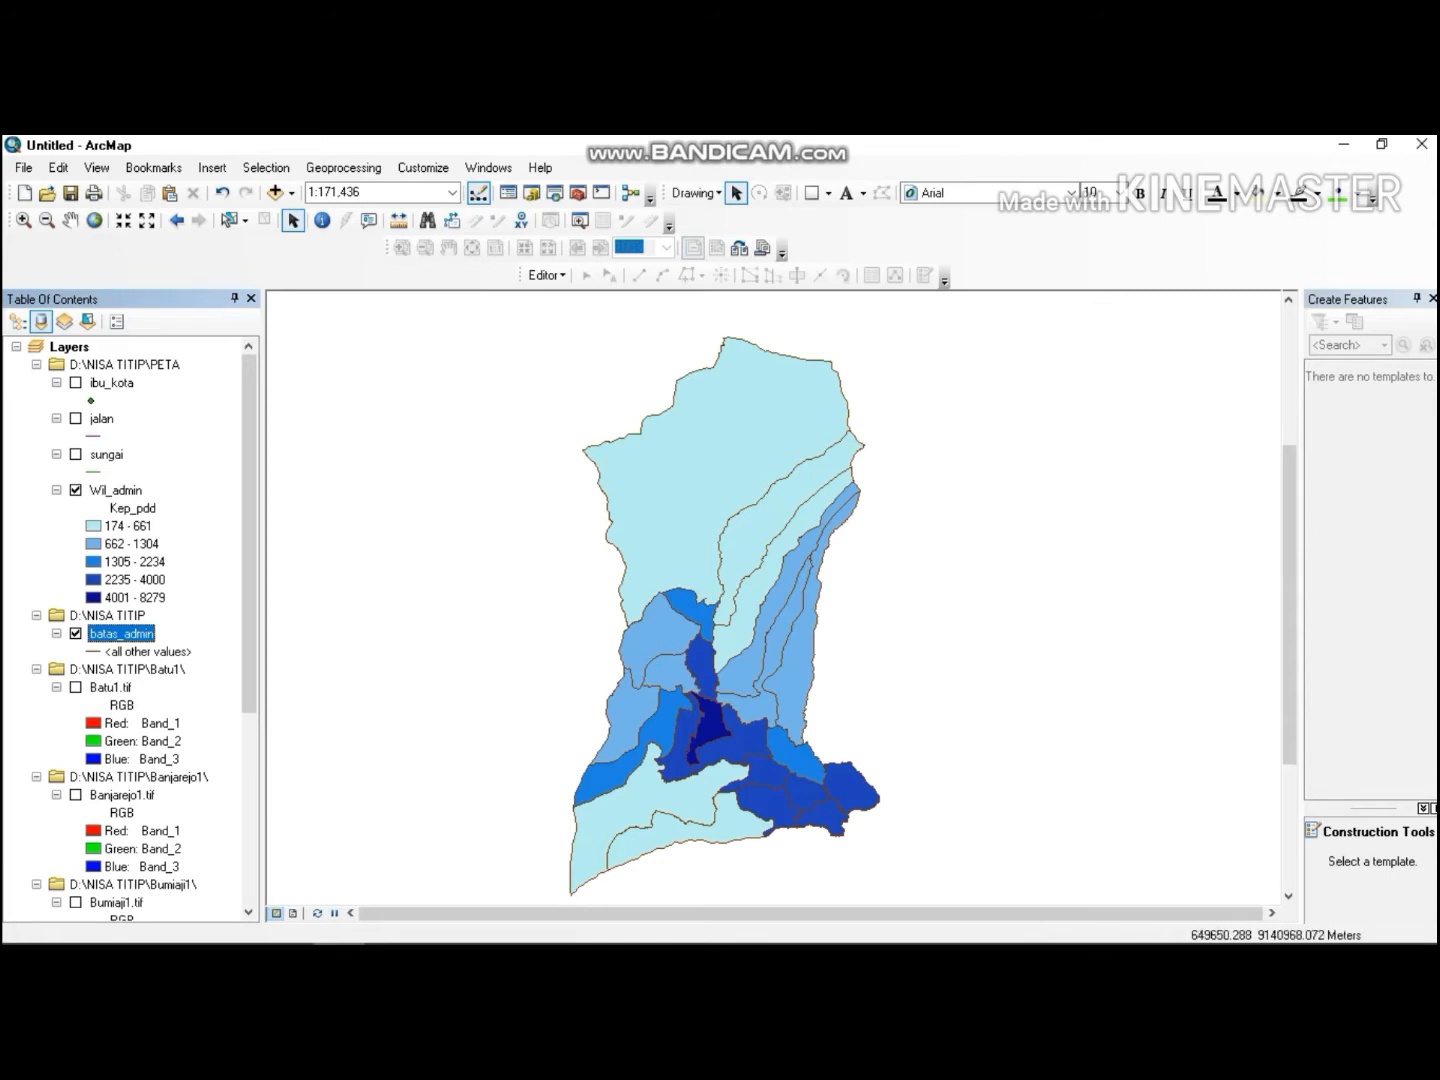
double_click(140, 632)
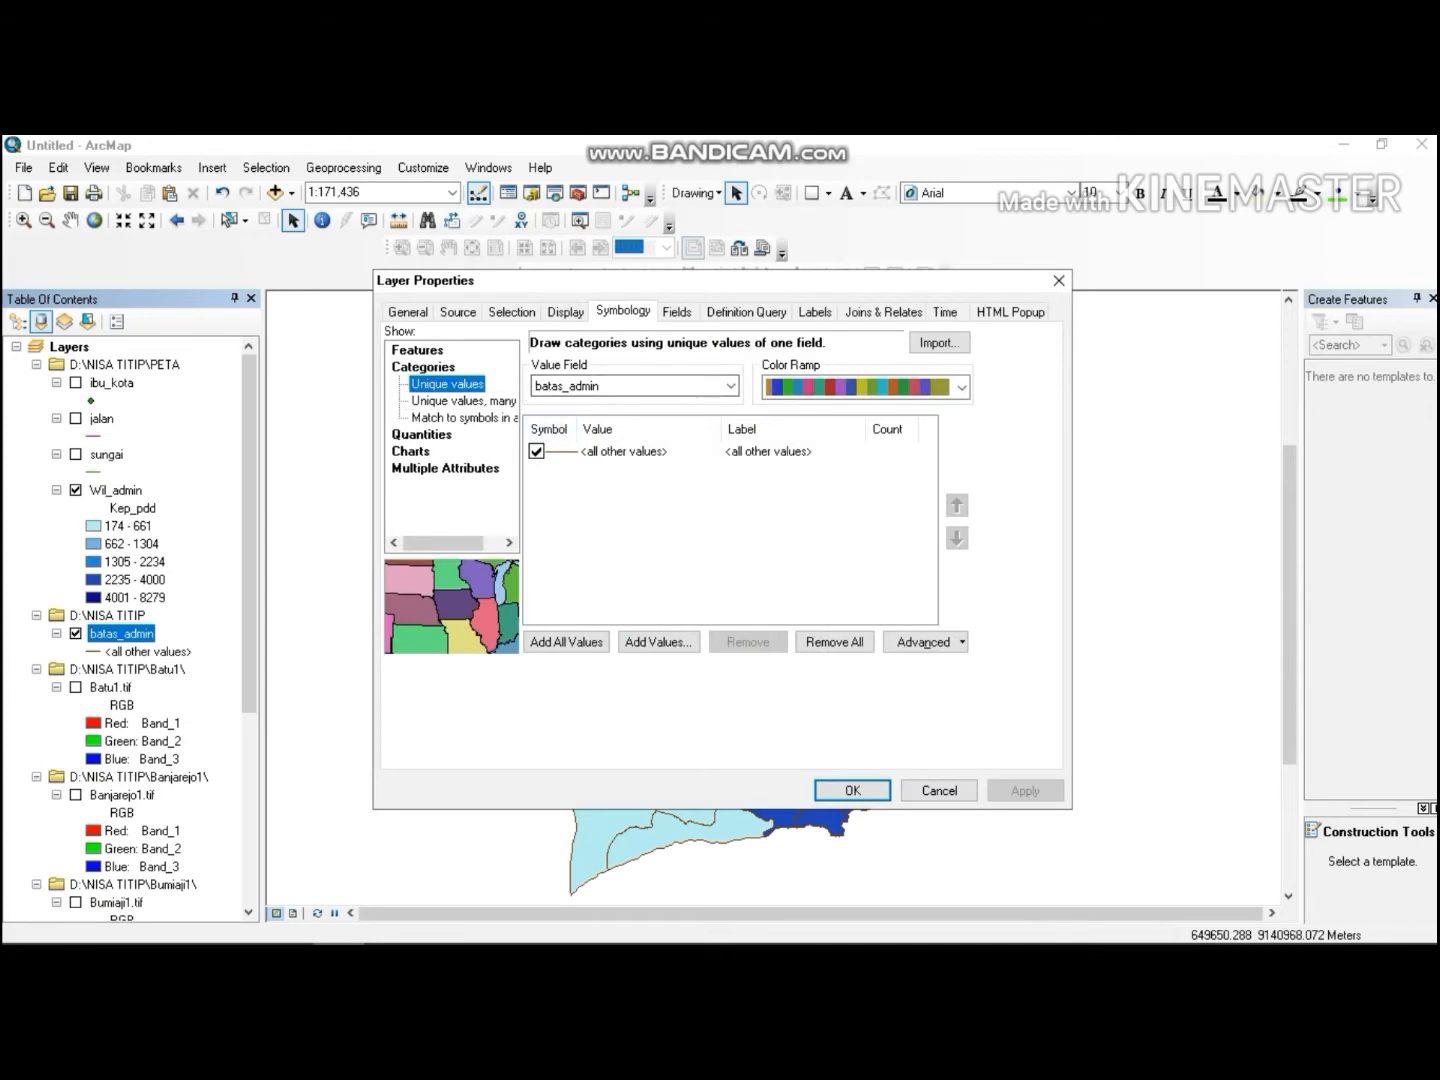
left_click(566, 643)
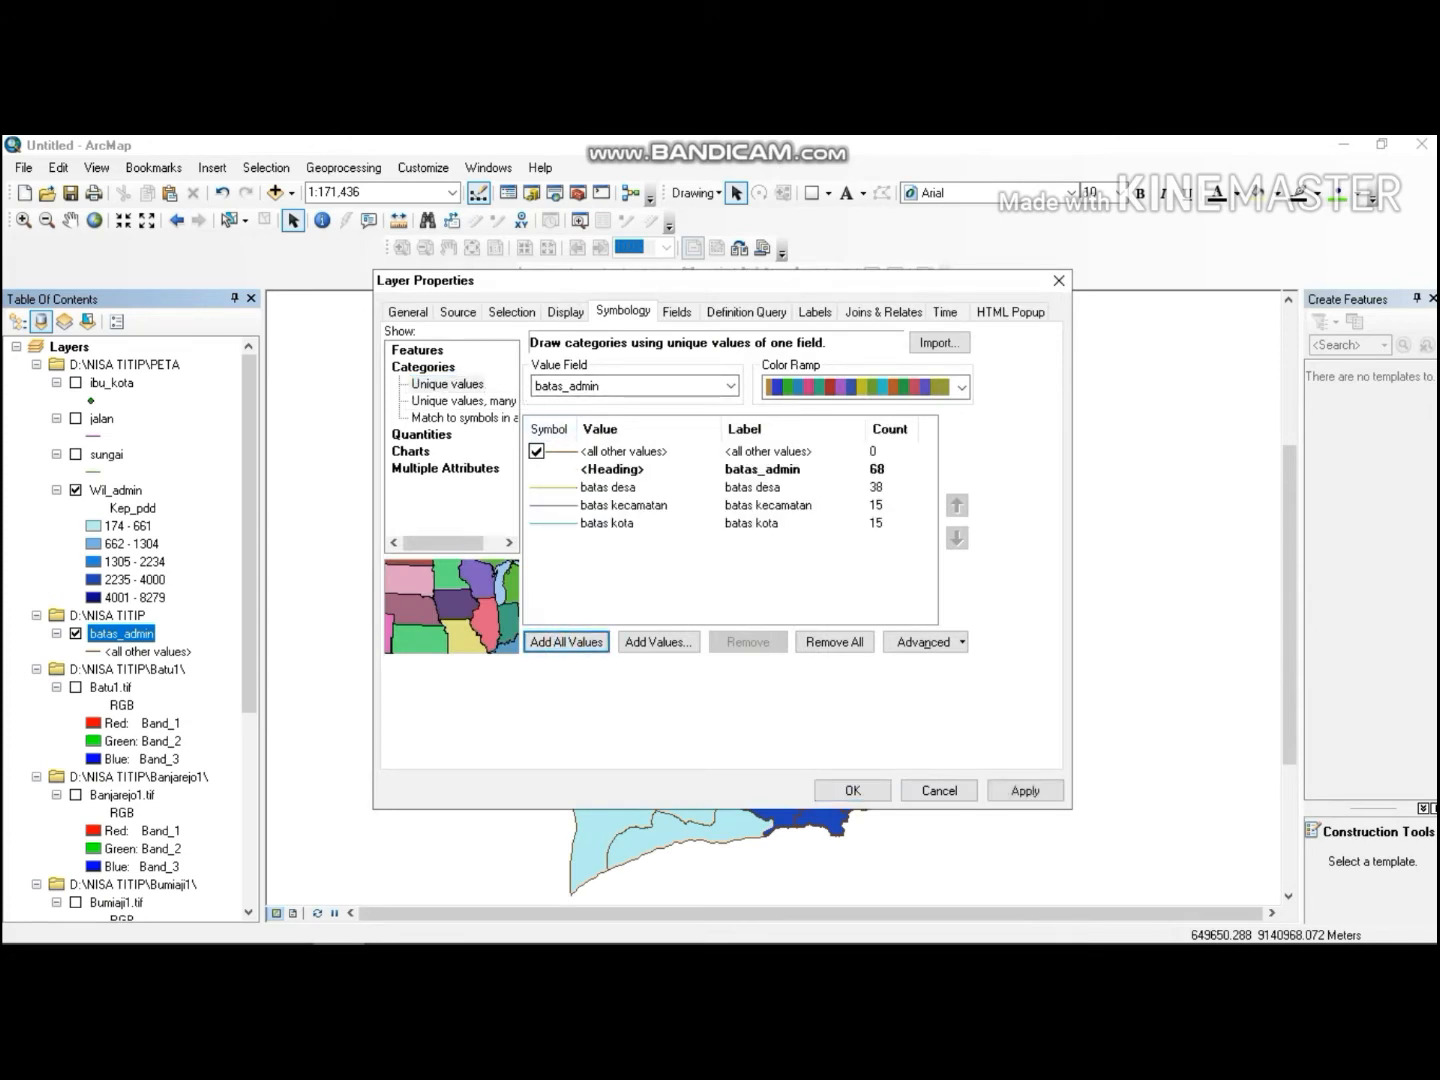
Open the batas desa symbol and choose the Boundary, National line style.
double_click(630, 488)
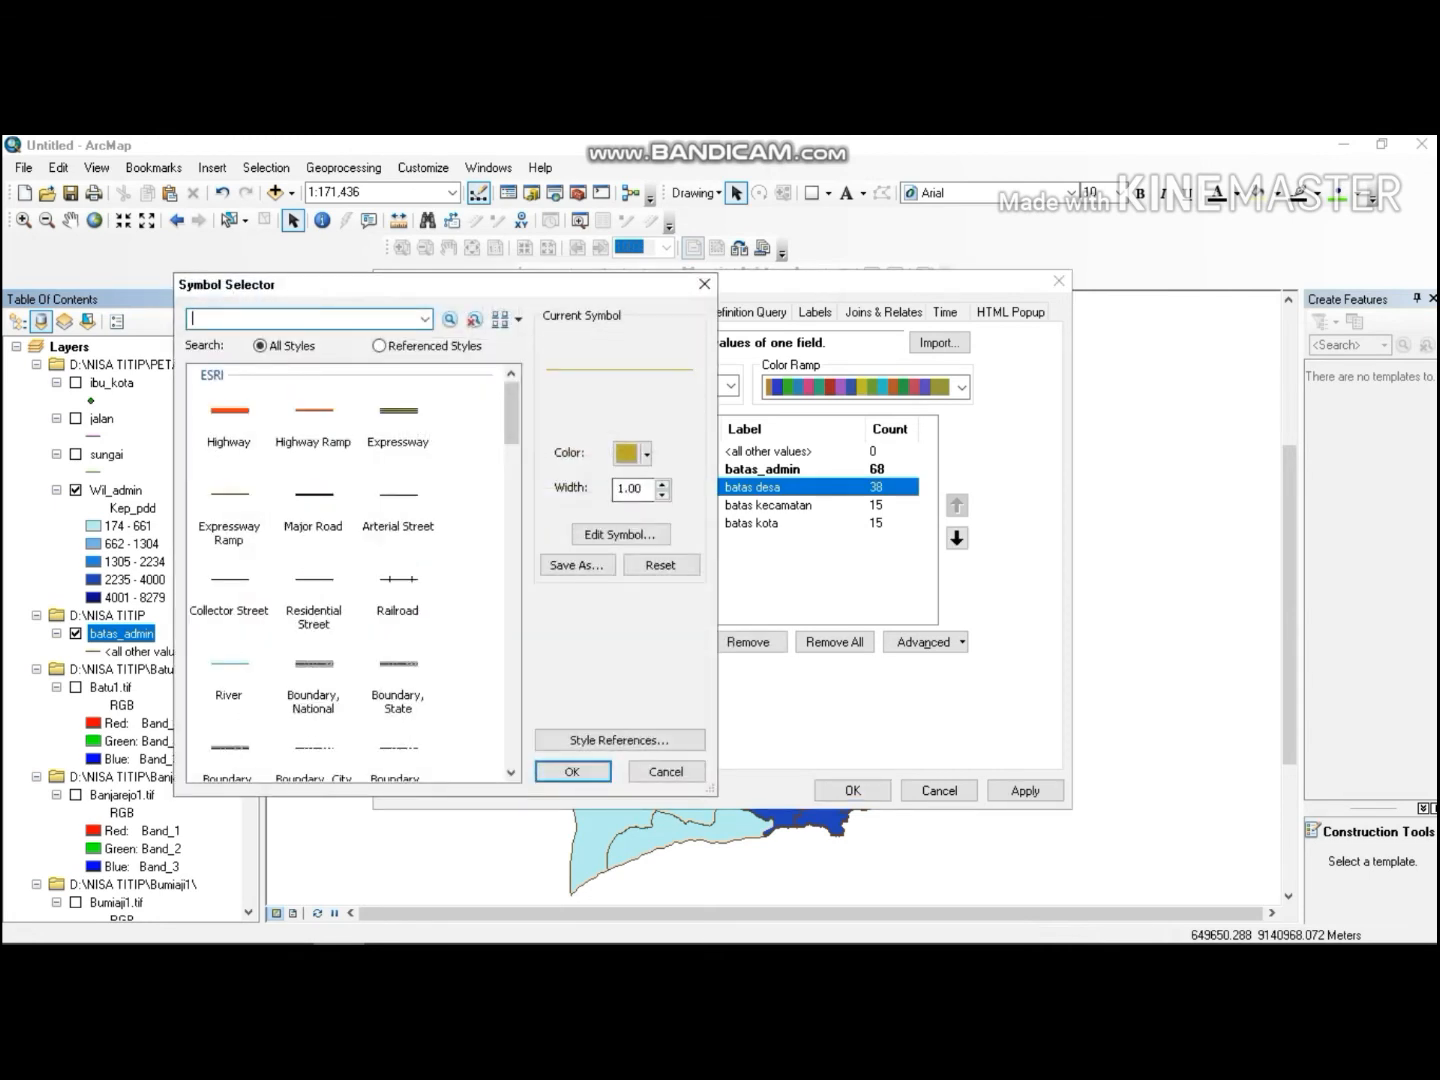
scroll(350, 570, "down", 5)
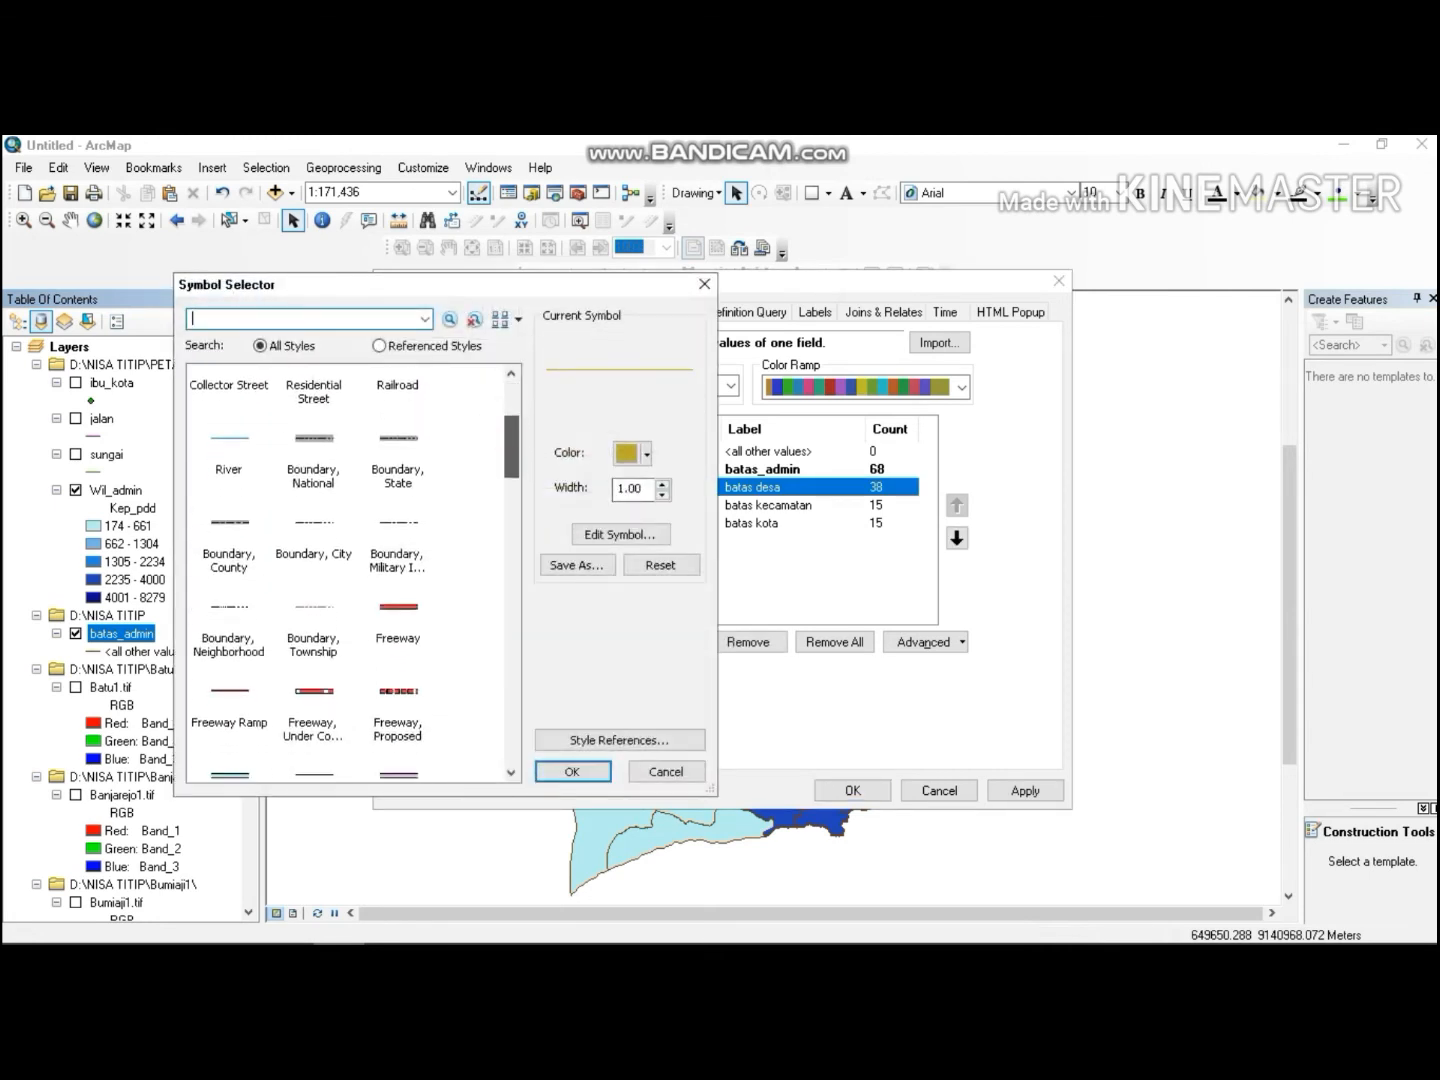
scroll(356, 570, "down", 1)
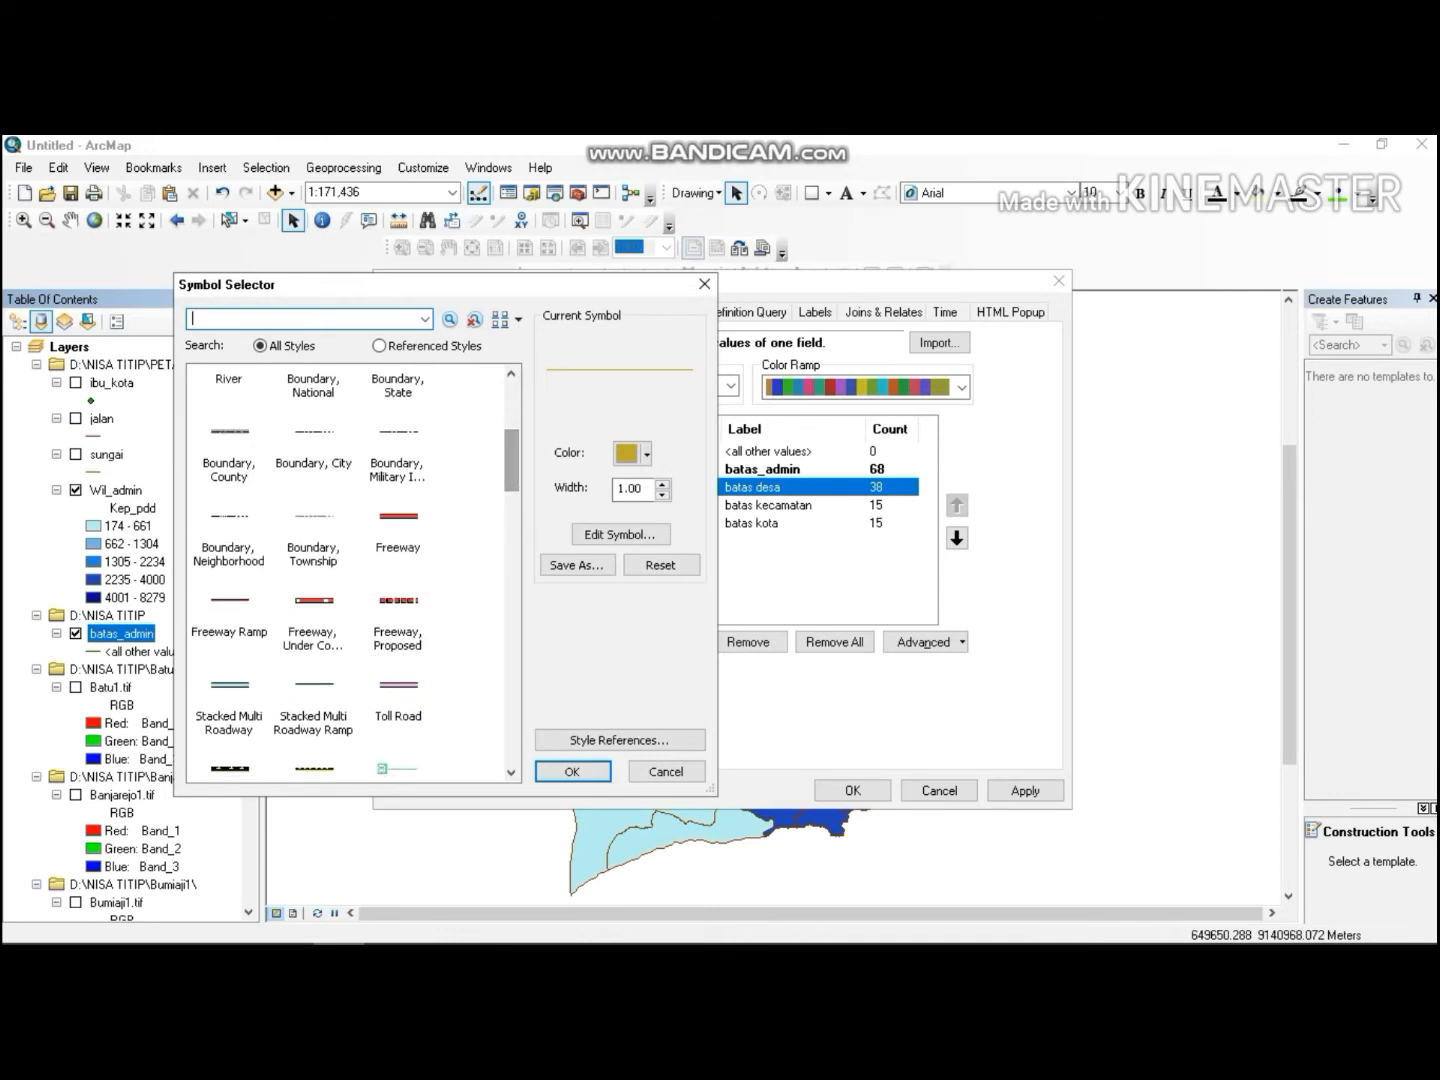
scroll(508, 466, "down", 1)
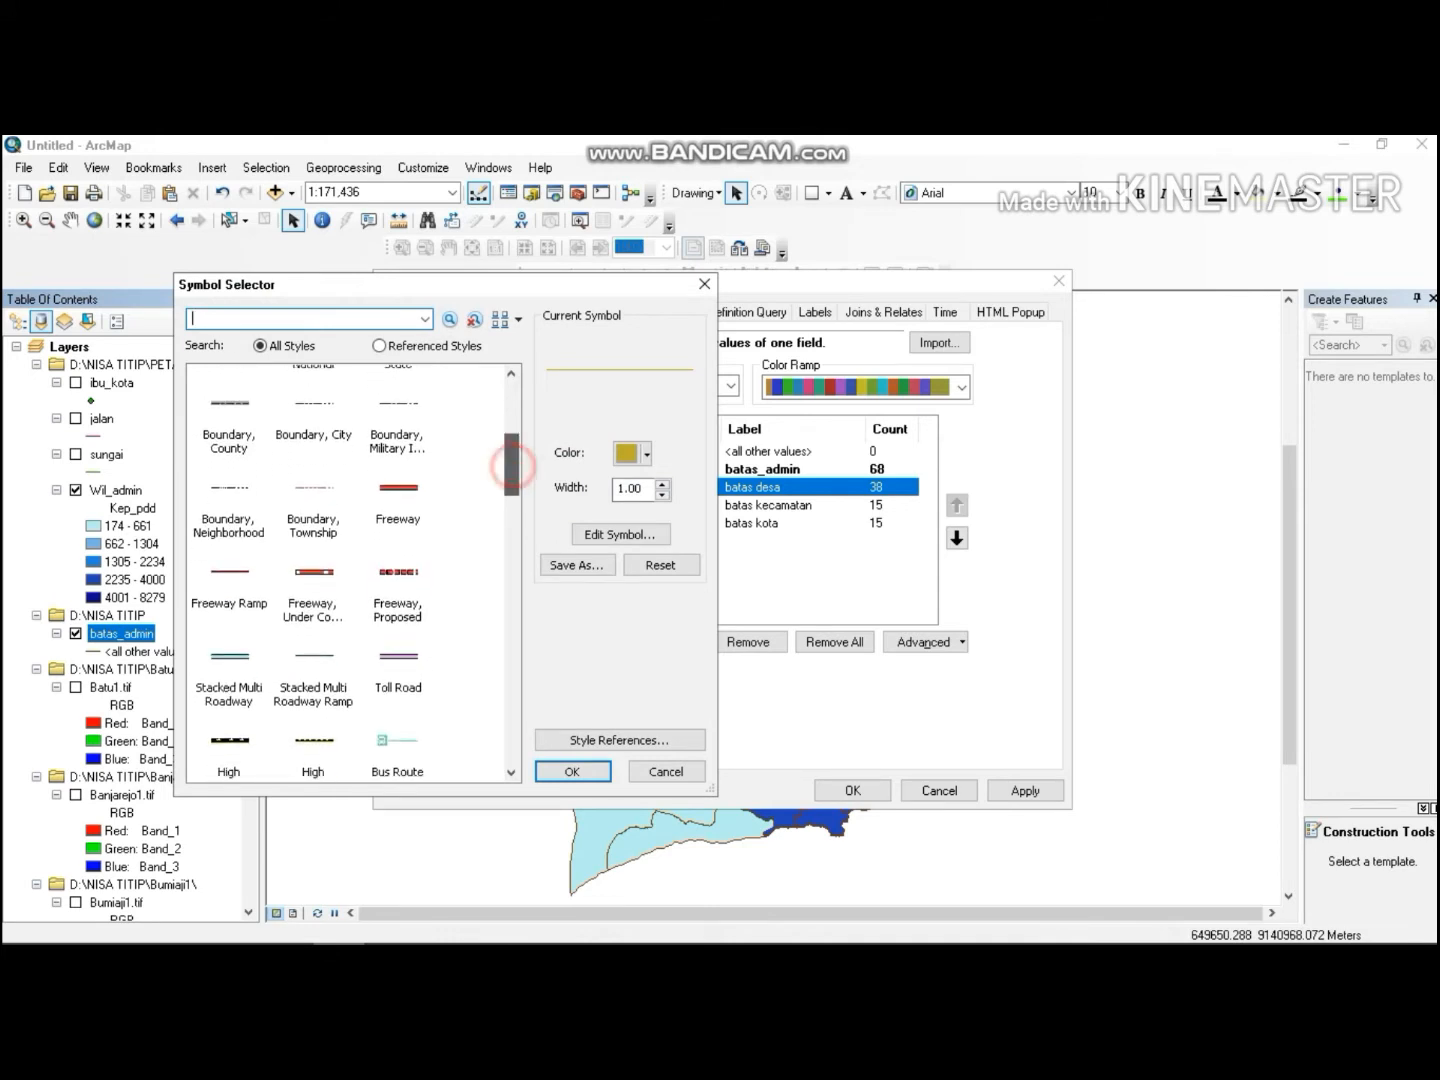
mouse_move(510, 466)
left_mouse_down()
mouse_move(510, 489)
mouse_move(511, 428)
left_mouse_up()
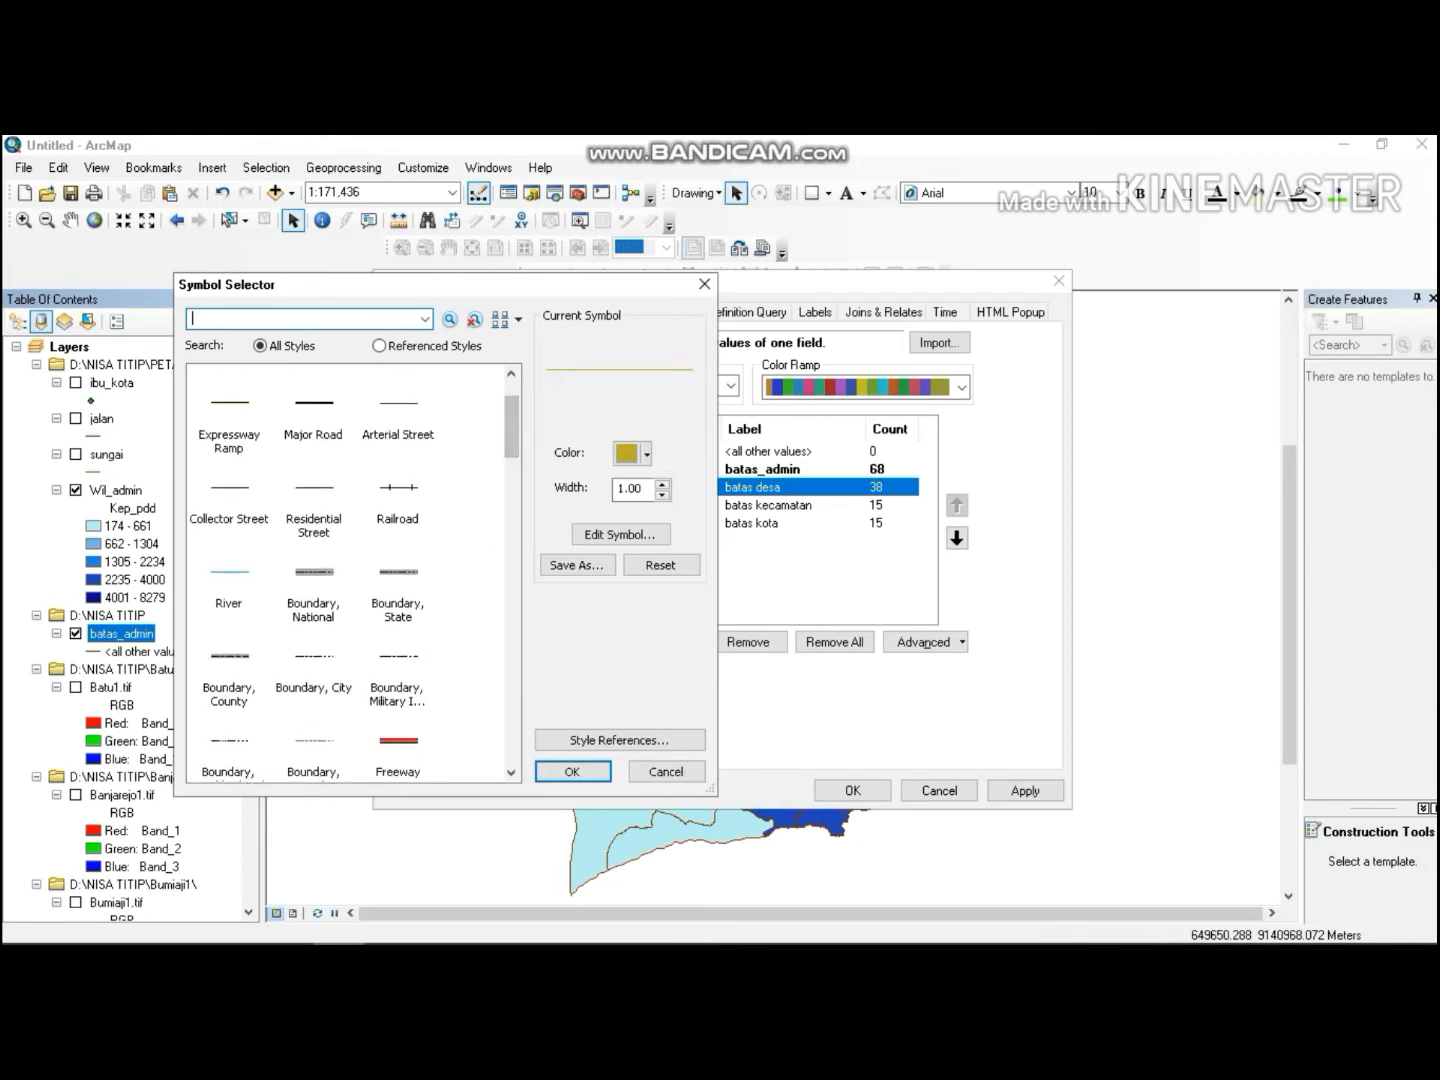
left_click(229, 655)
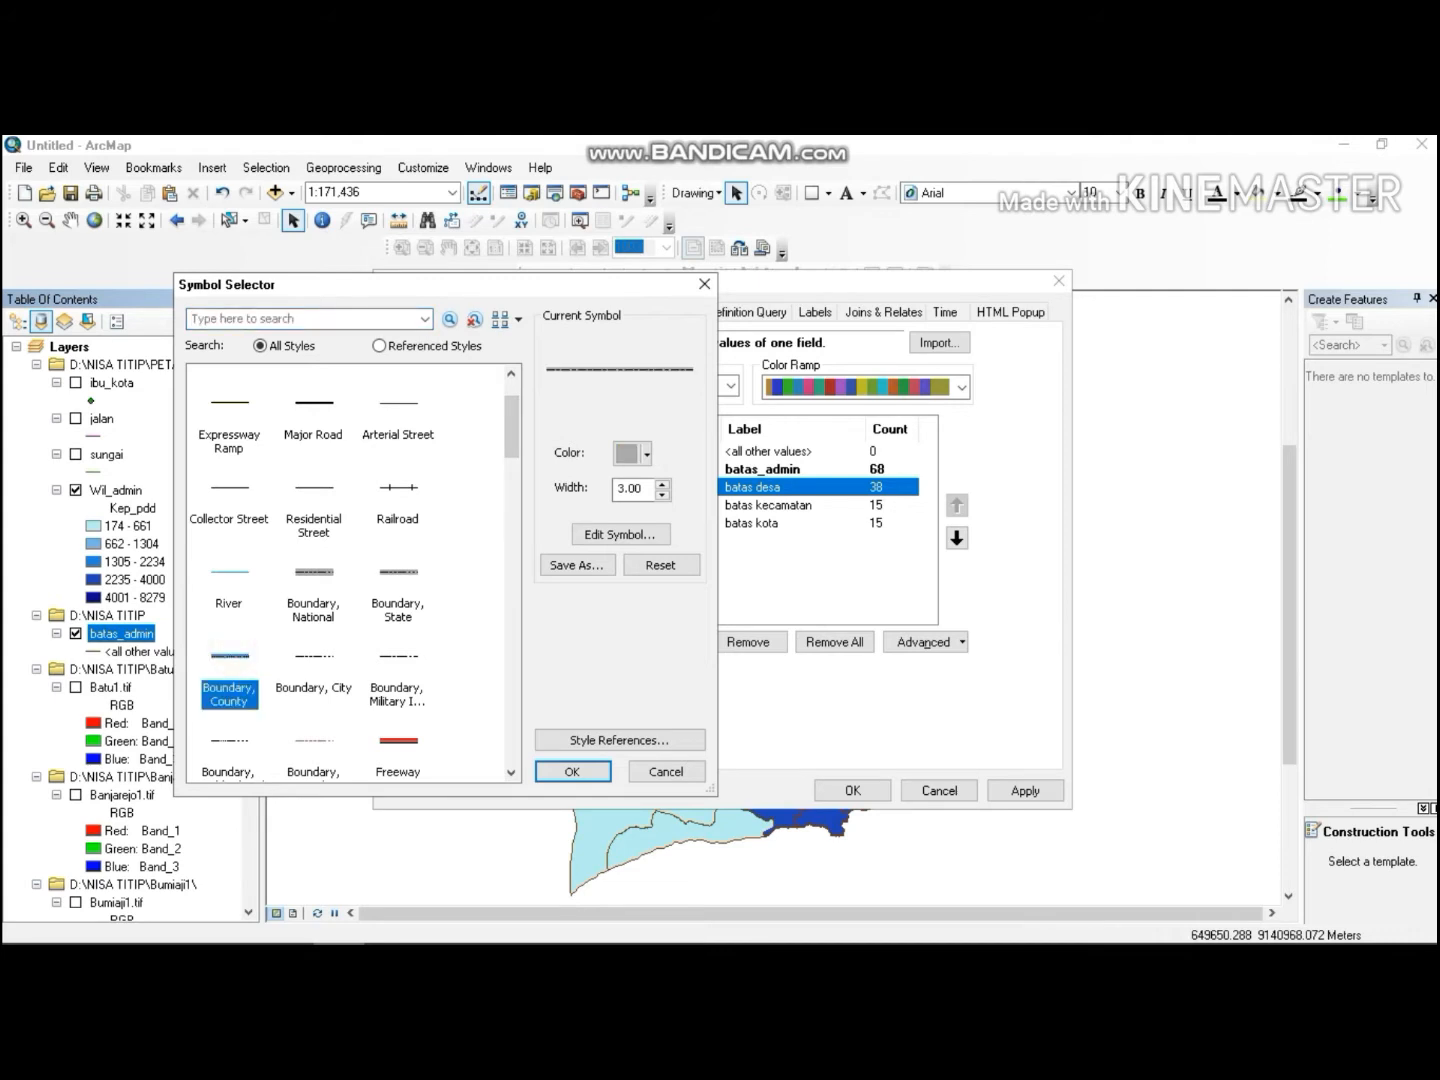
left_click(298, 658)
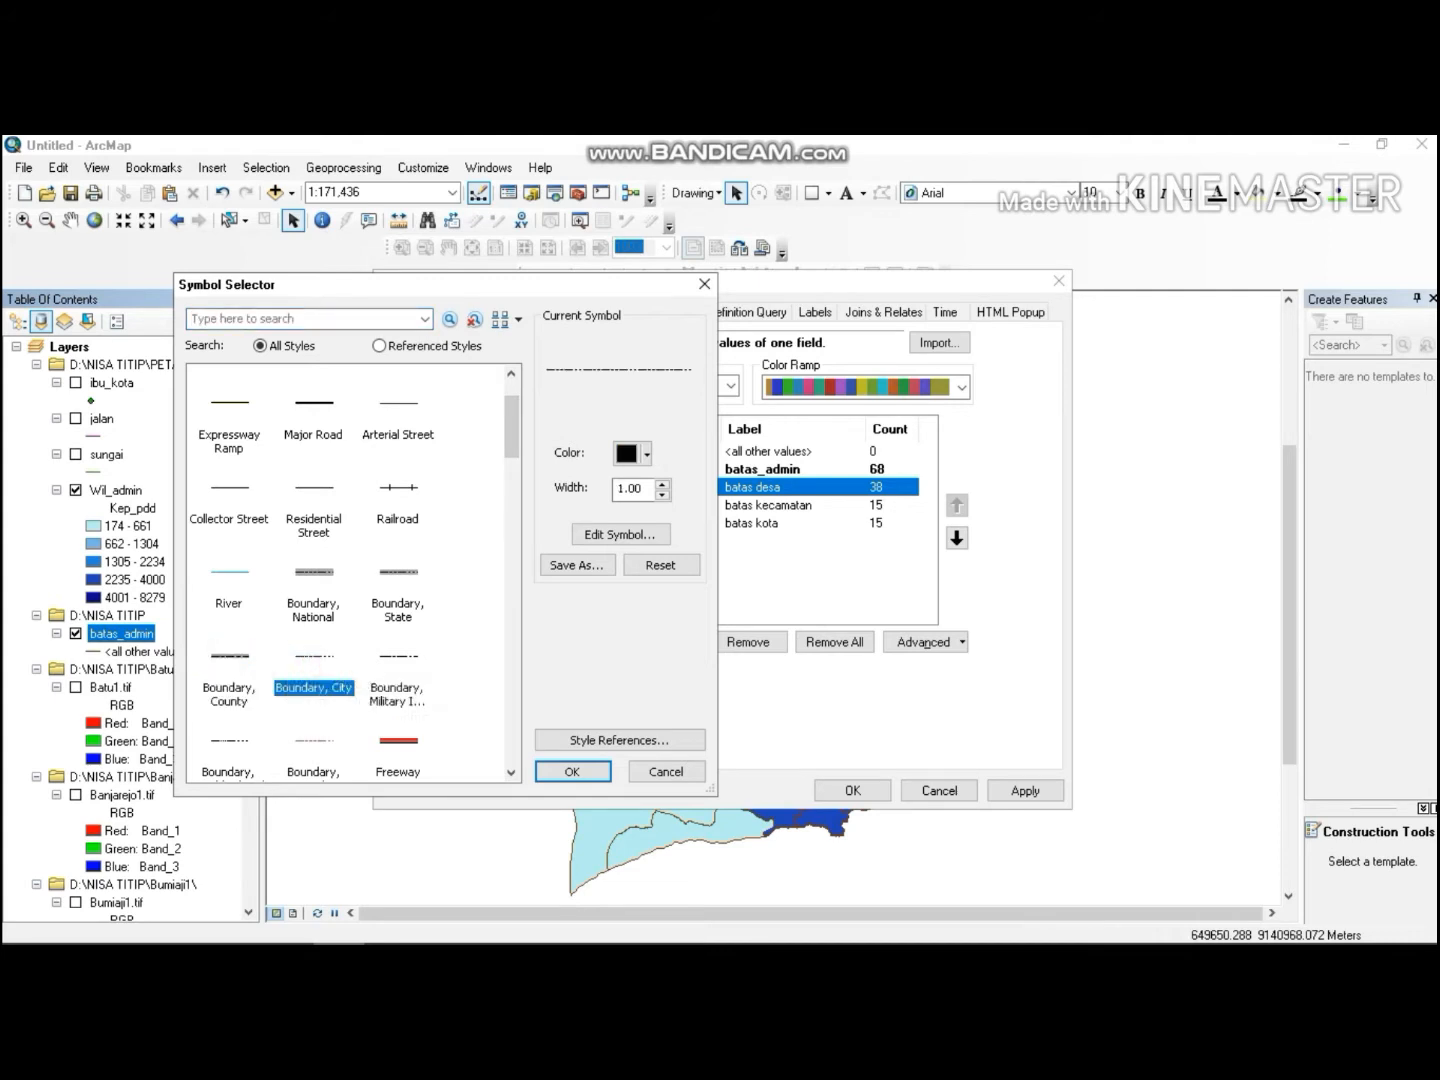
left_click(397, 576)
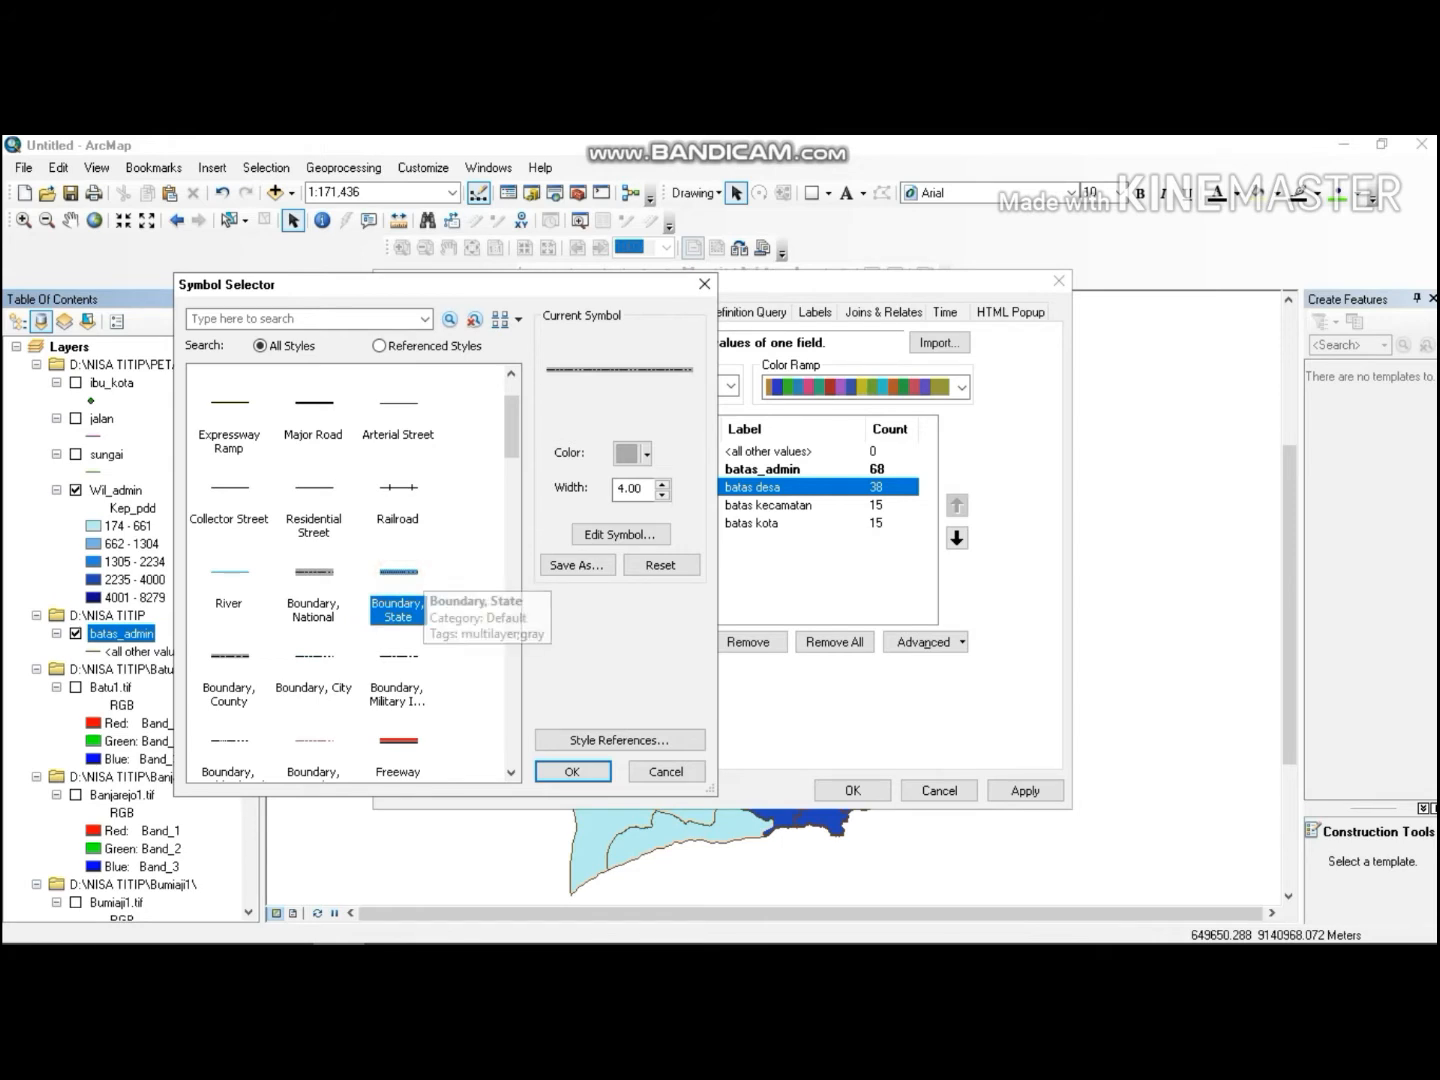
left_click(312, 571)
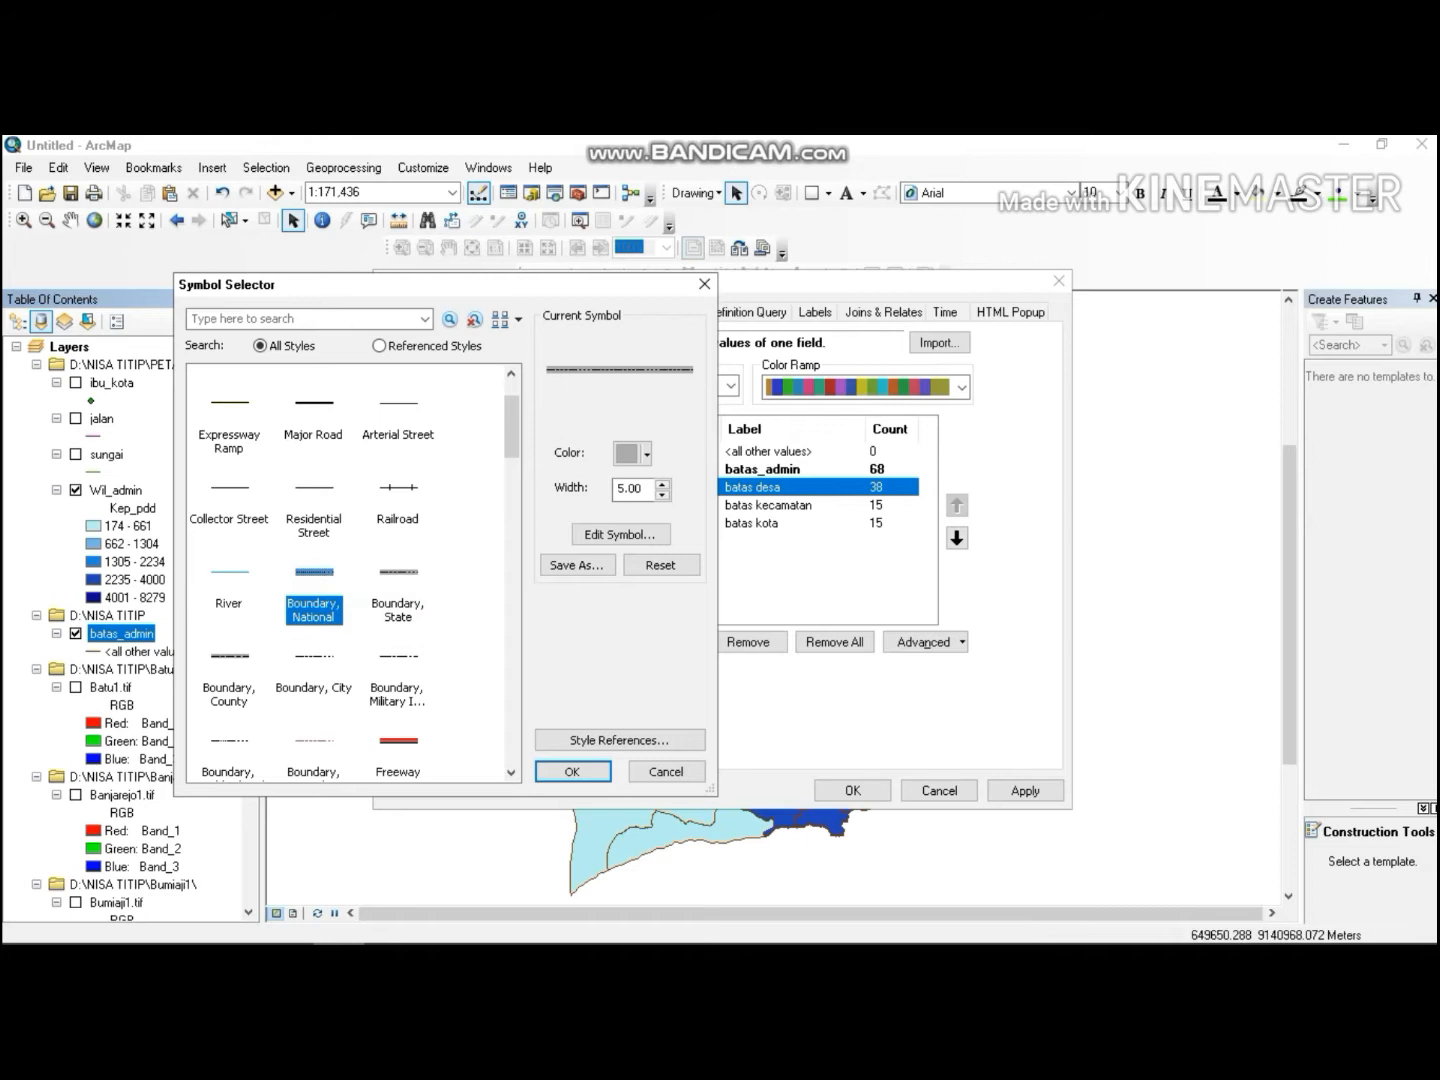
Set the batas desa line width to 0.4 and its colour to red, and confirm the symbol.
left_click(662, 494)
left_click(662, 494)
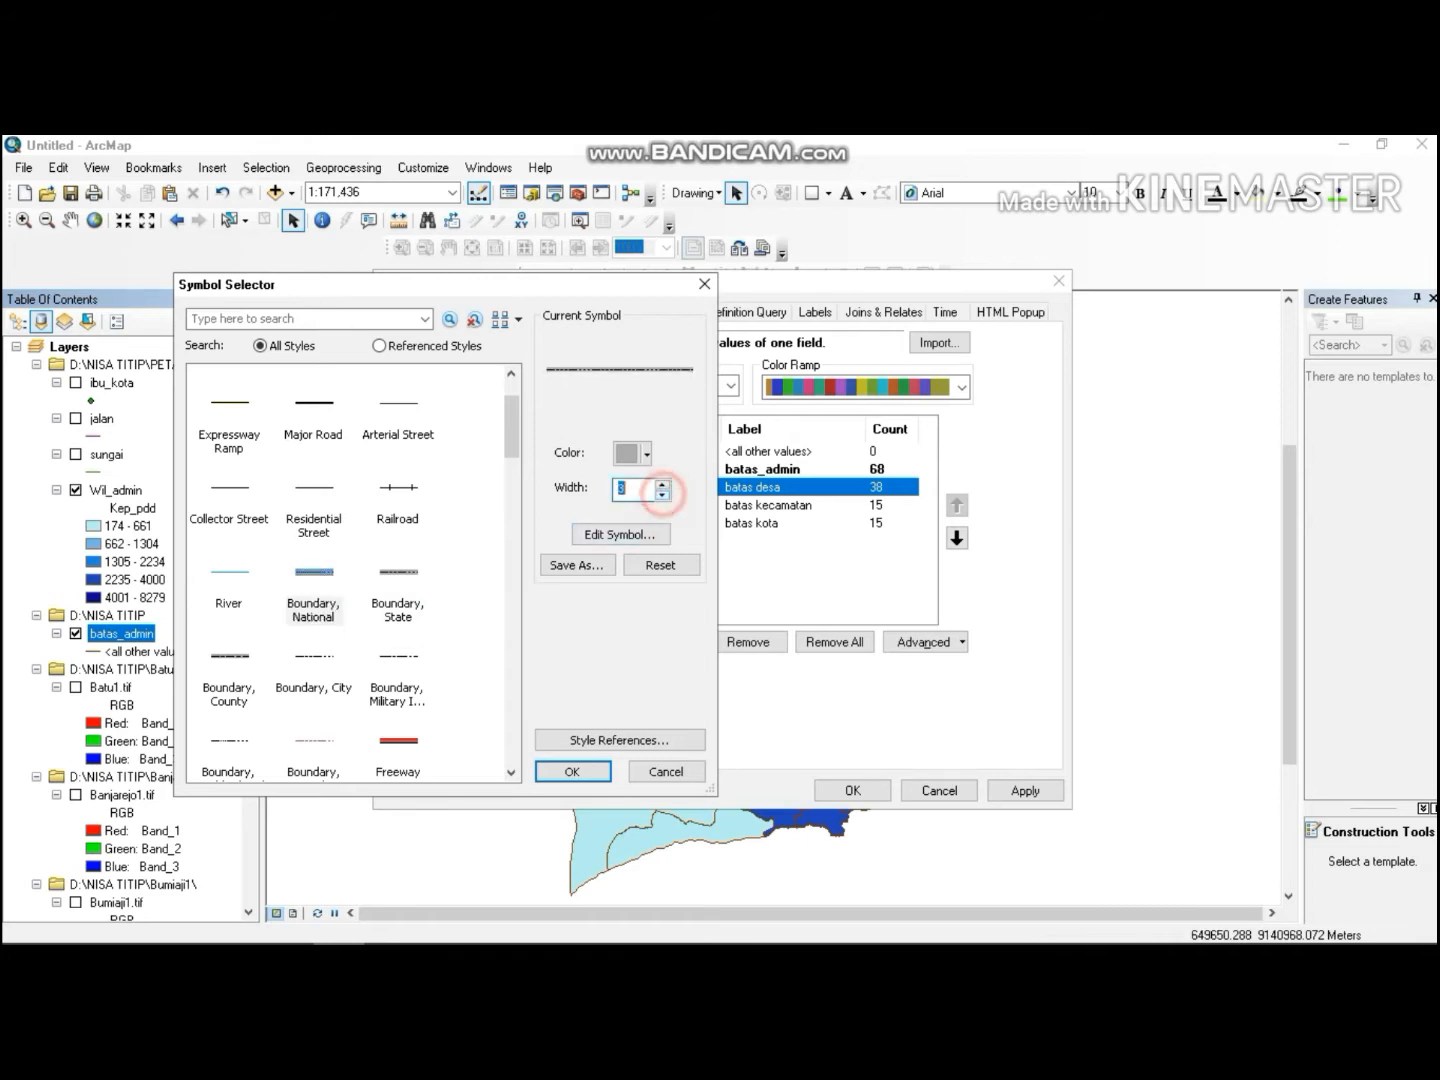
left_click(662, 493)
left_click(662, 494)
left_click(628, 484)
type("0")
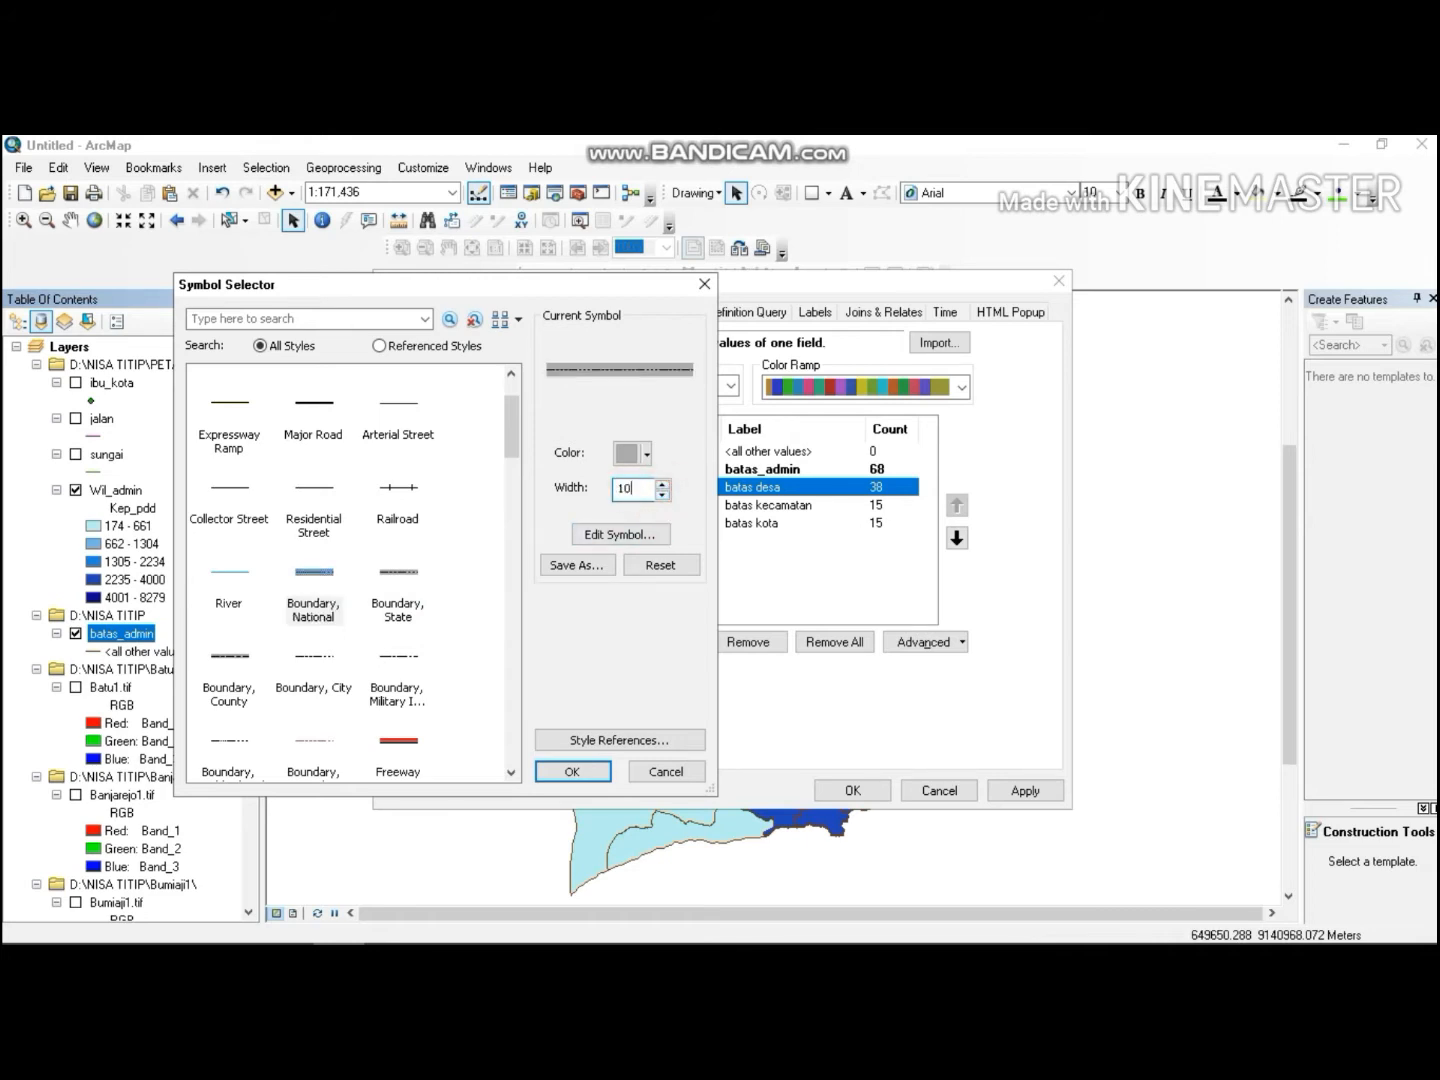
key("BackSpace")
key("BackSpace")
type("0")
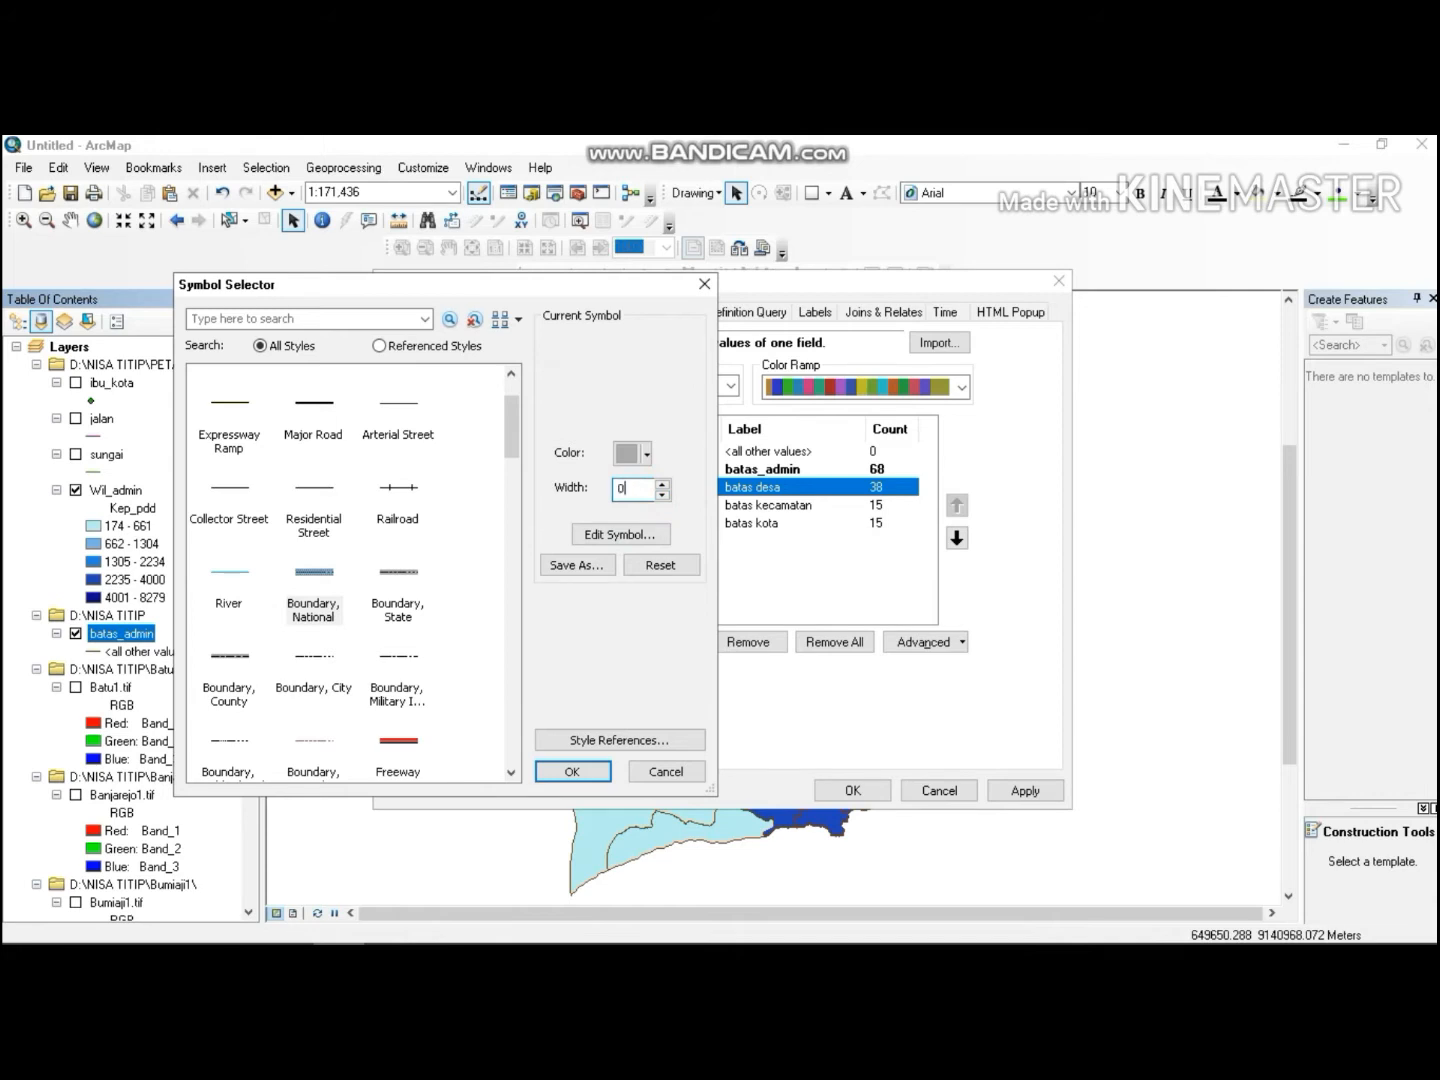
type(".4")
key("BackSpace")
key("BackSpace")
type("0.4")
left_click(640, 453)
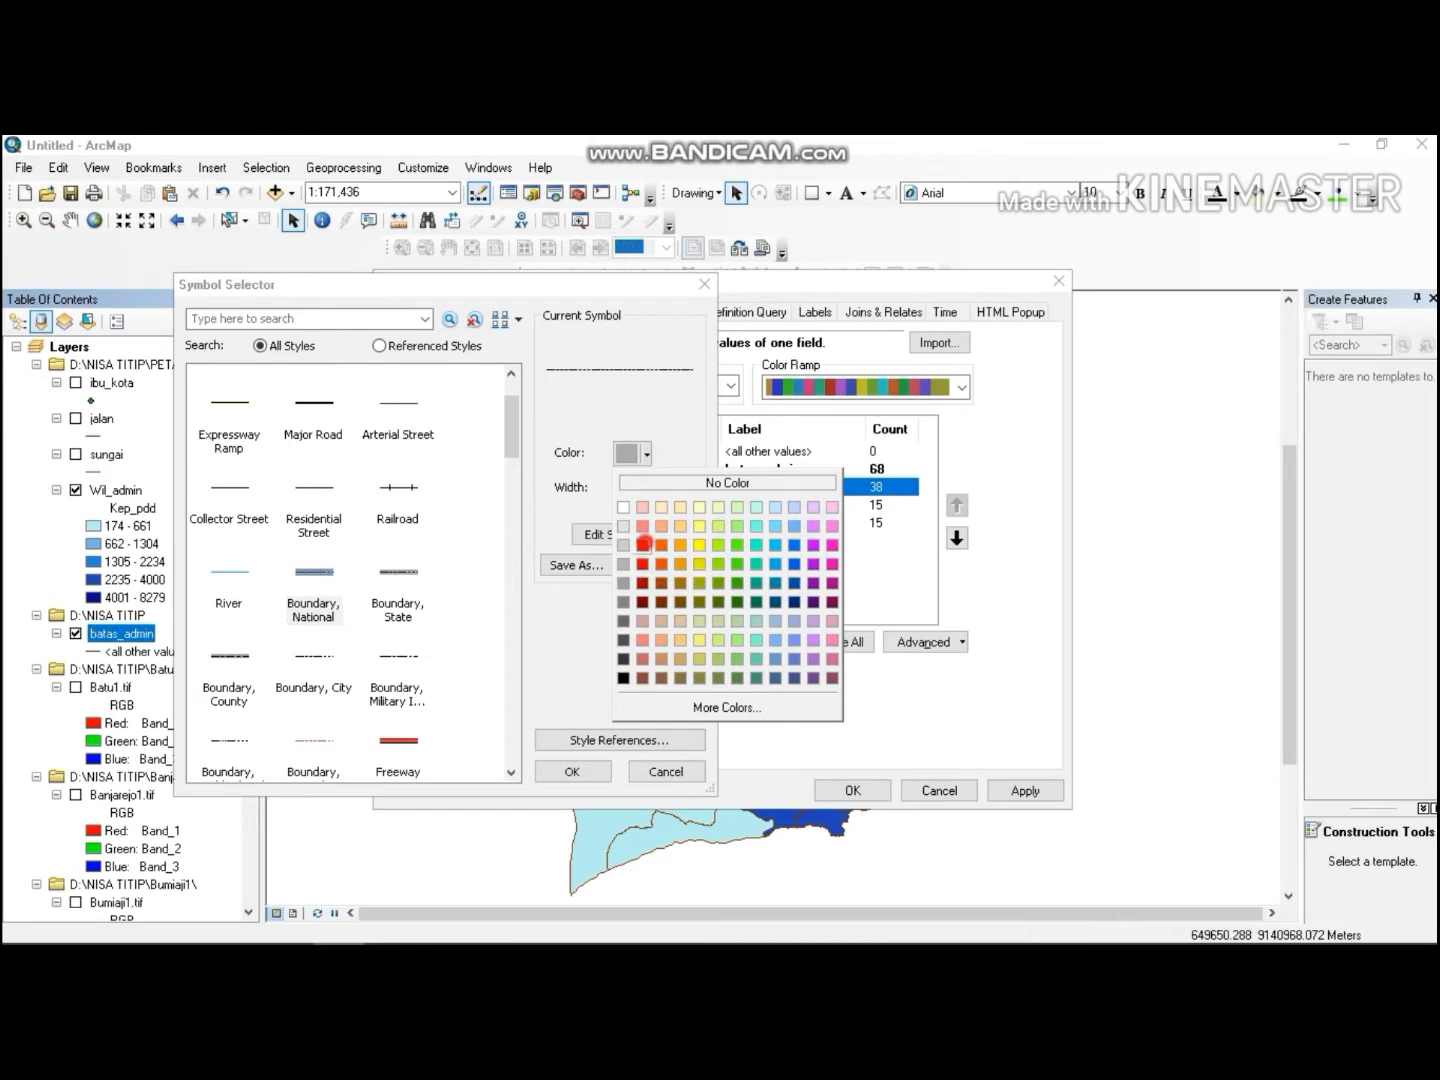
left_click(642, 545)
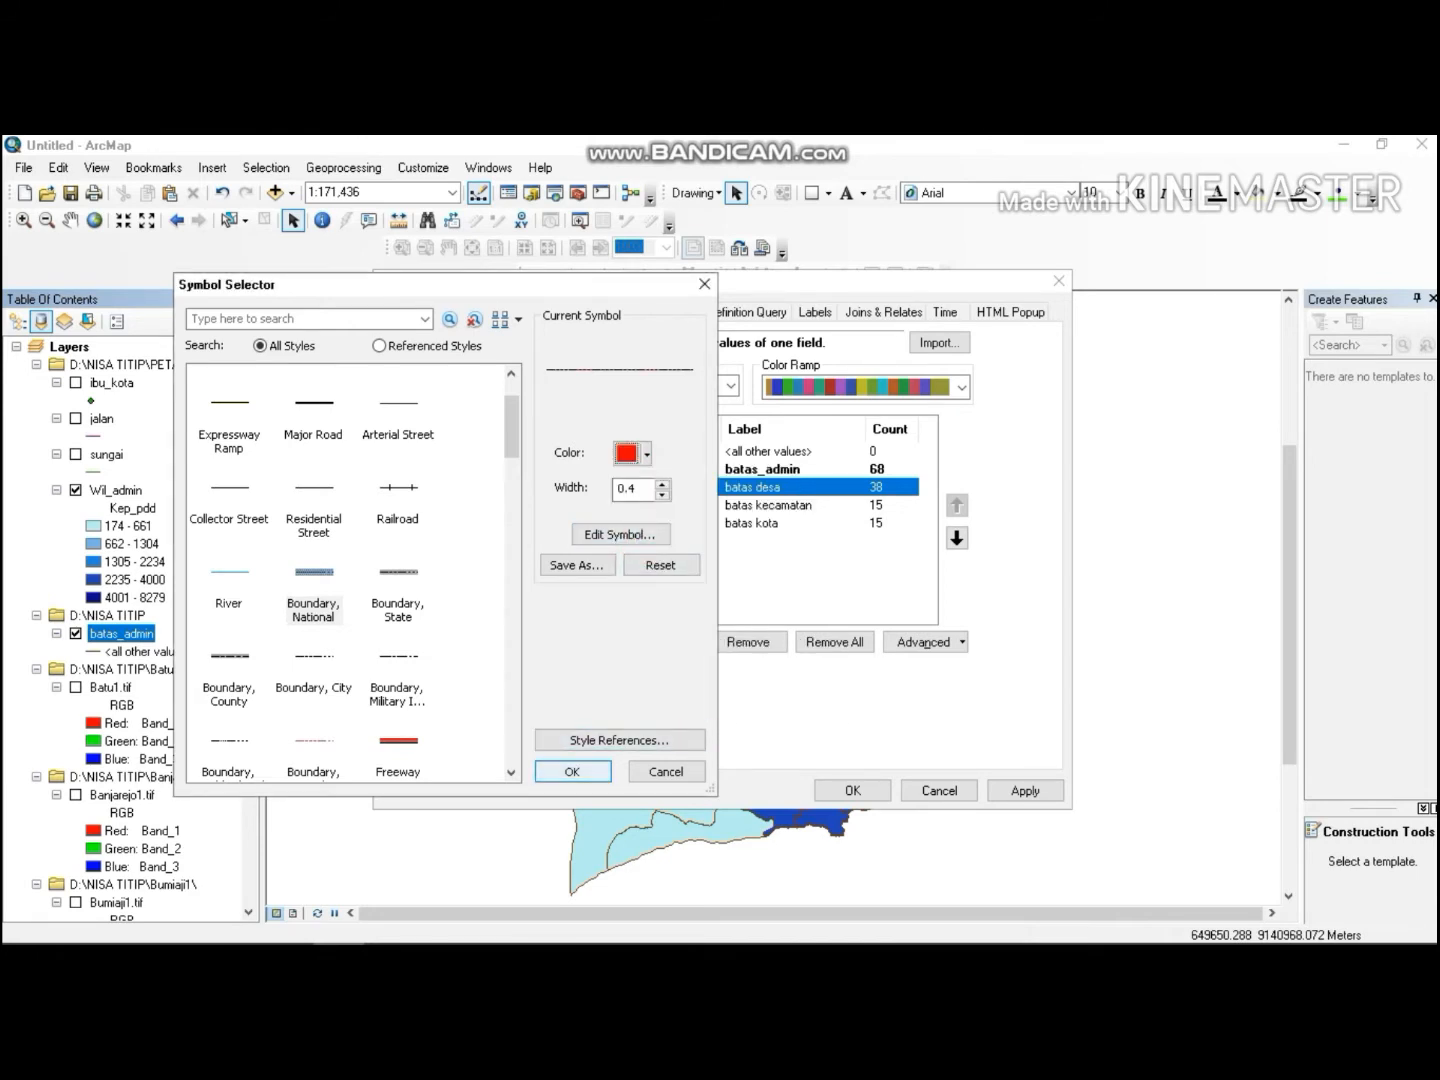
left_click(565, 769)
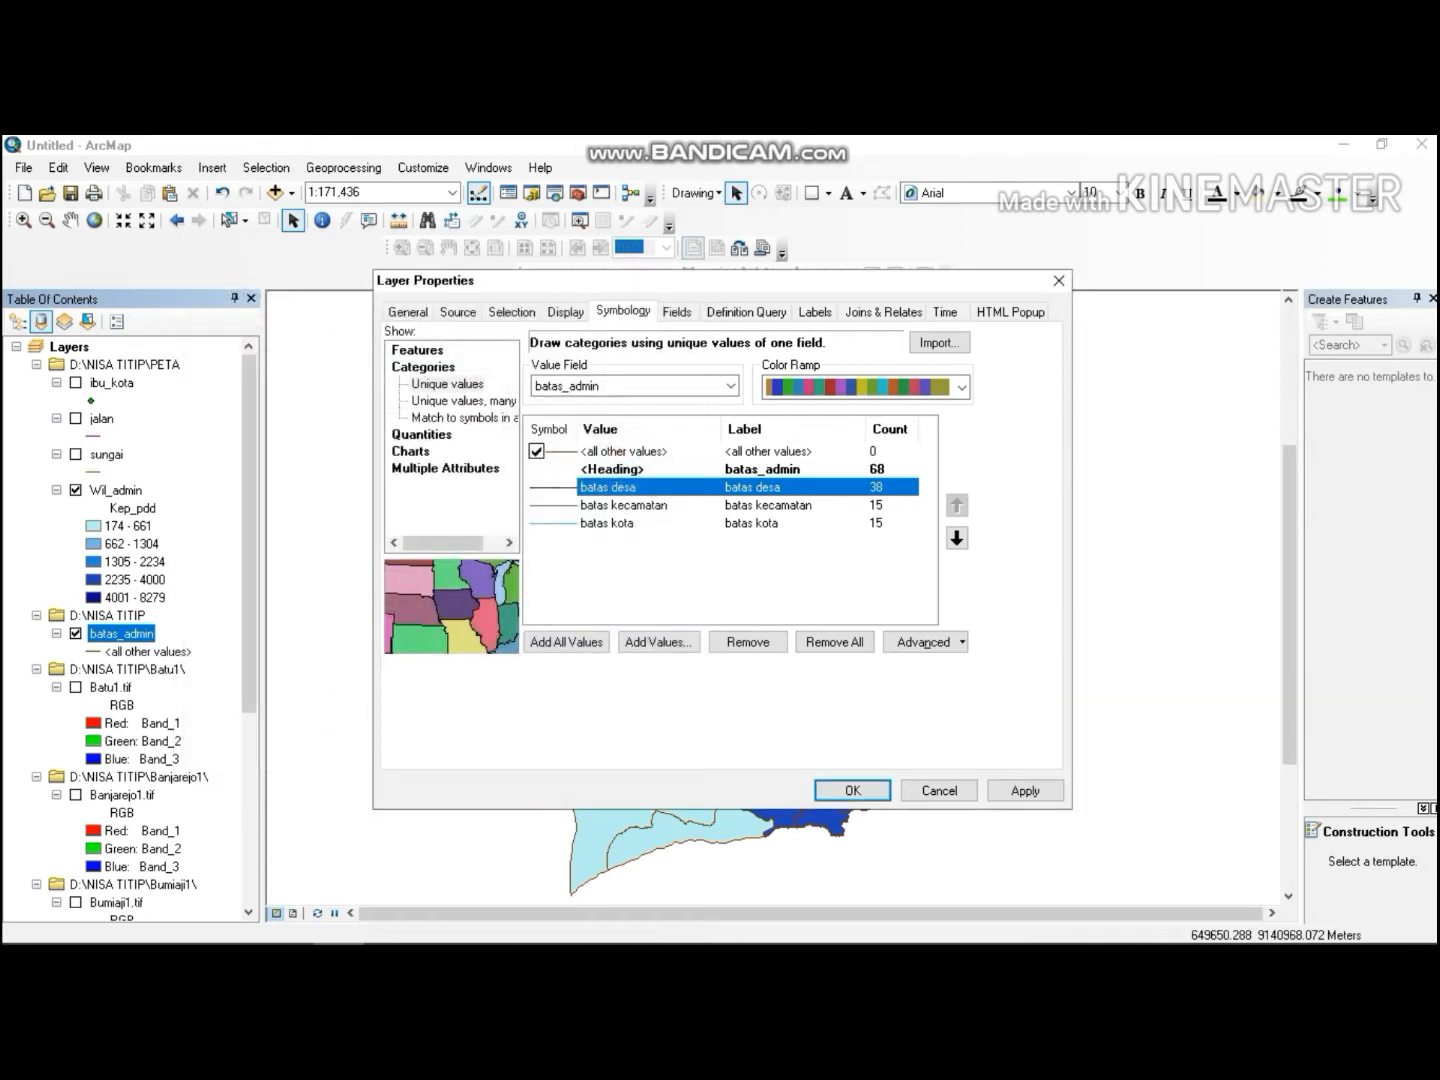
Give the batas kecamatan symbol the Boundary, State style with width 0.5 and black colour.
double_click(606, 505)
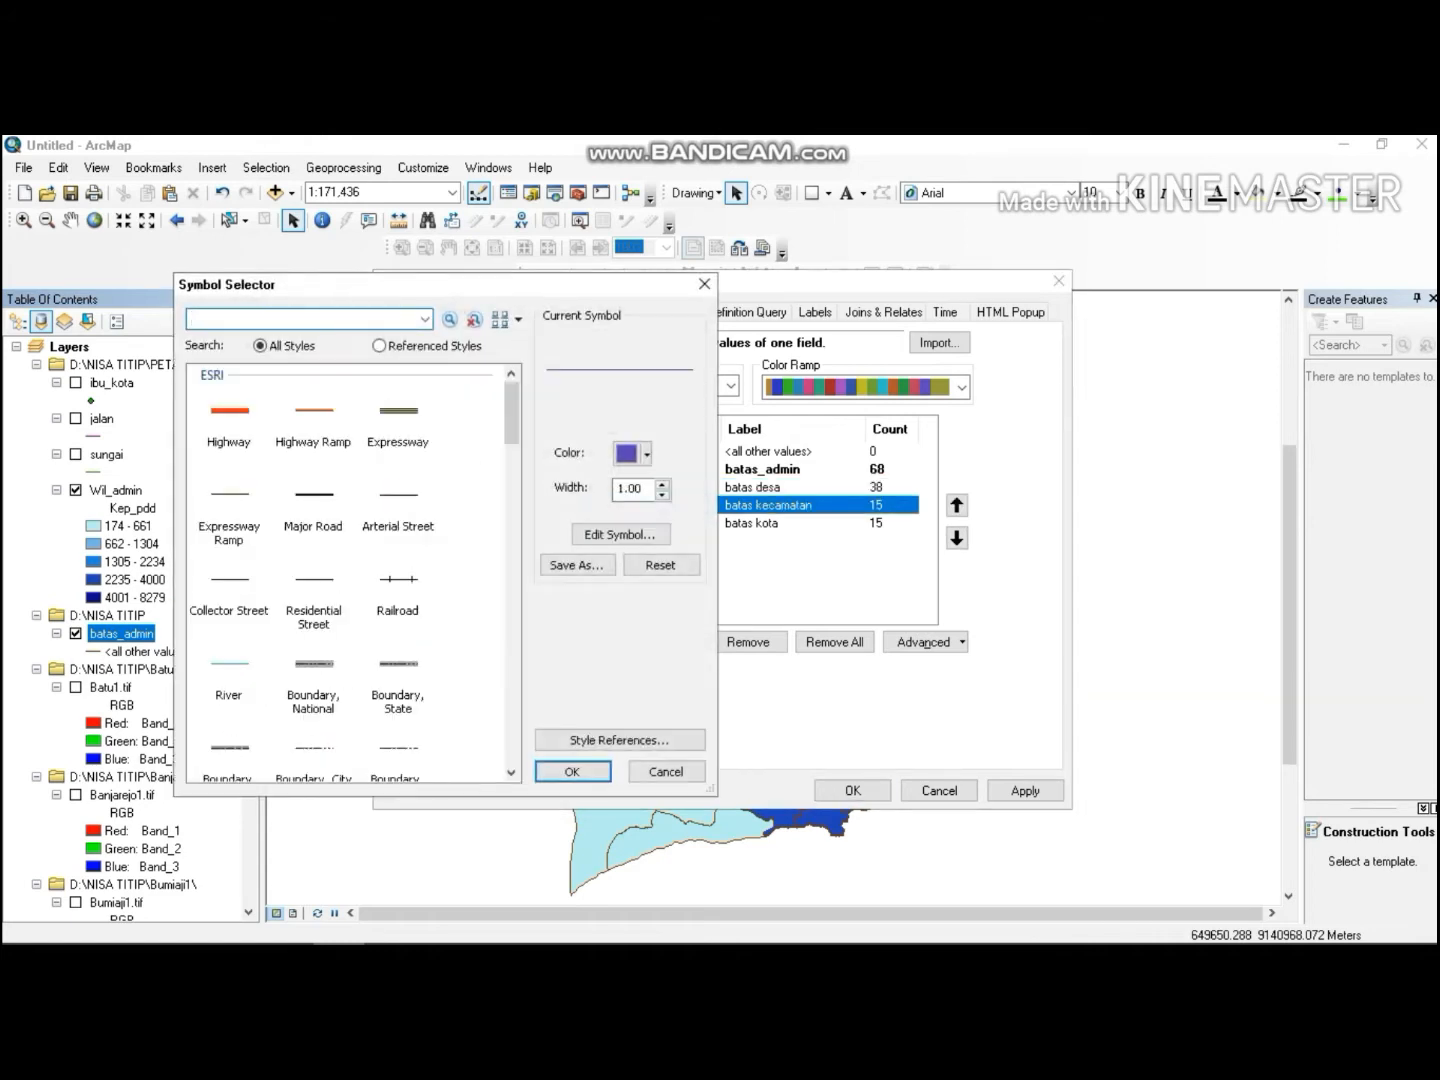
left_click_drag(509, 418, 510, 471)
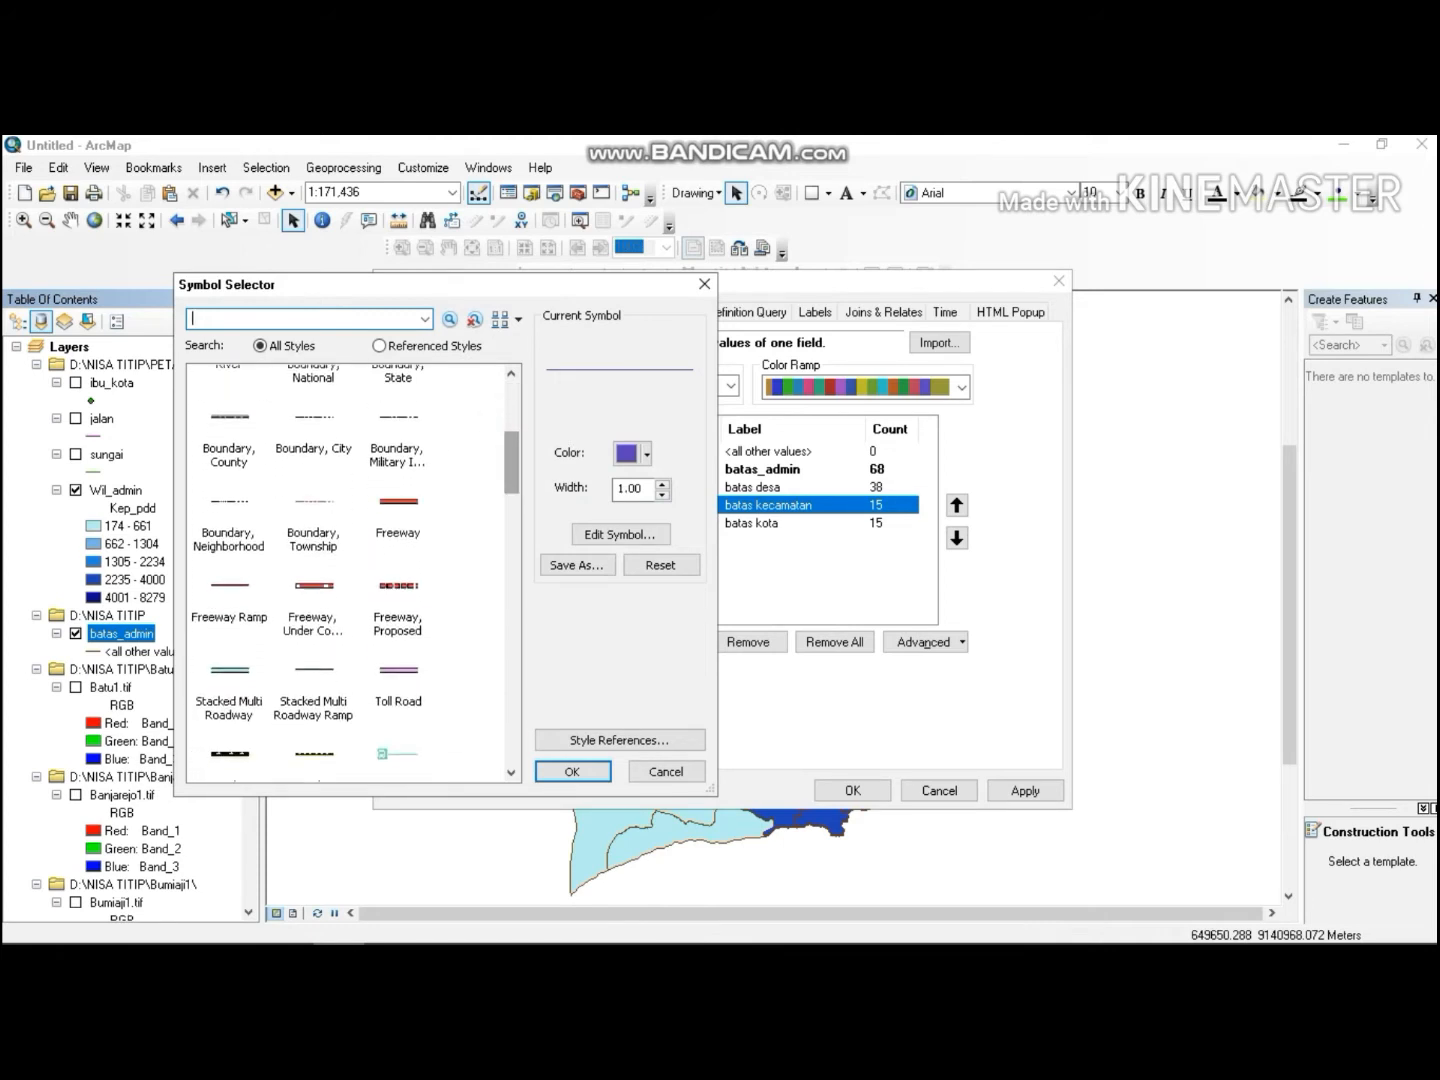
left_click(231, 499)
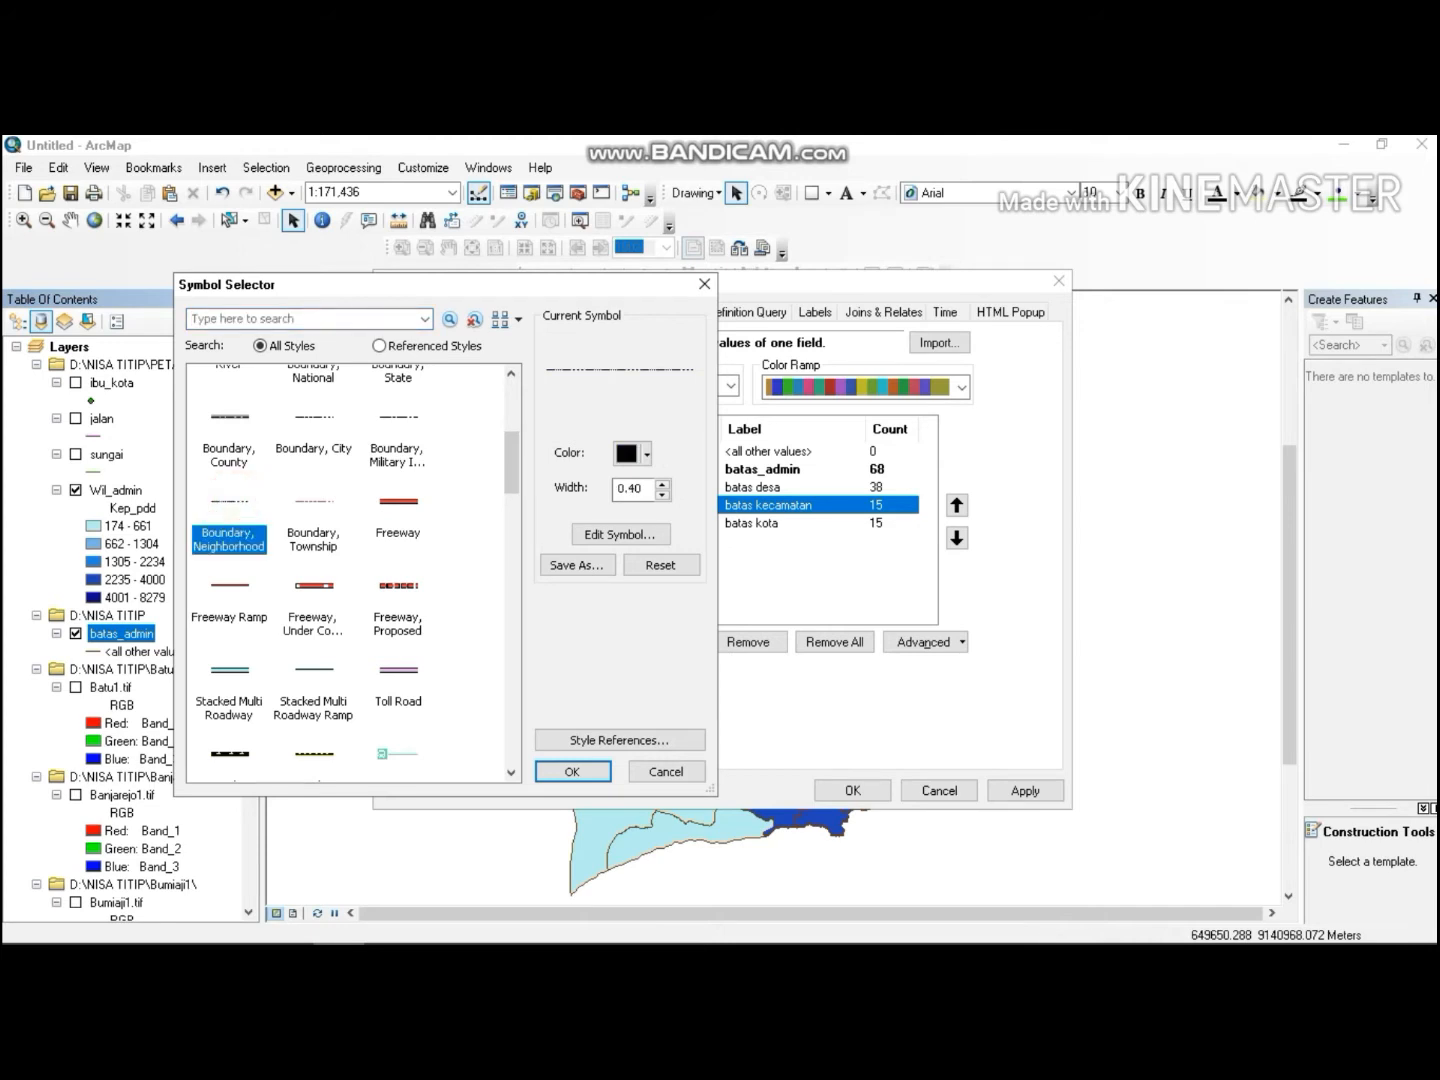
left_click_drag(510, 463, 511, 443)
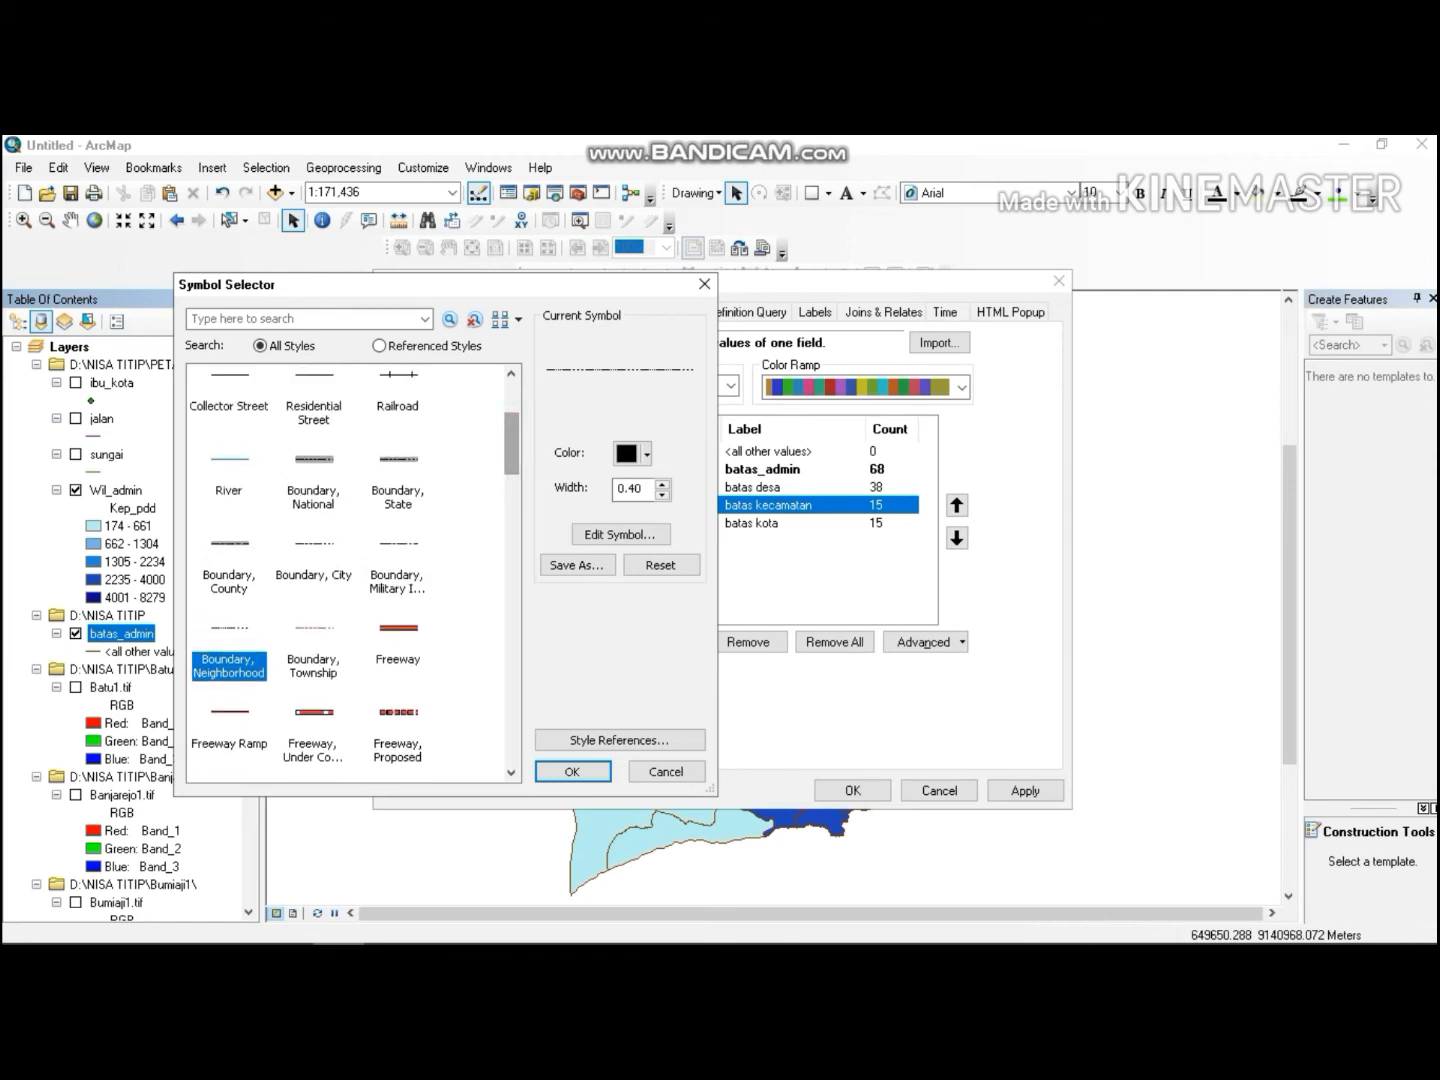
left_click(389, 455)
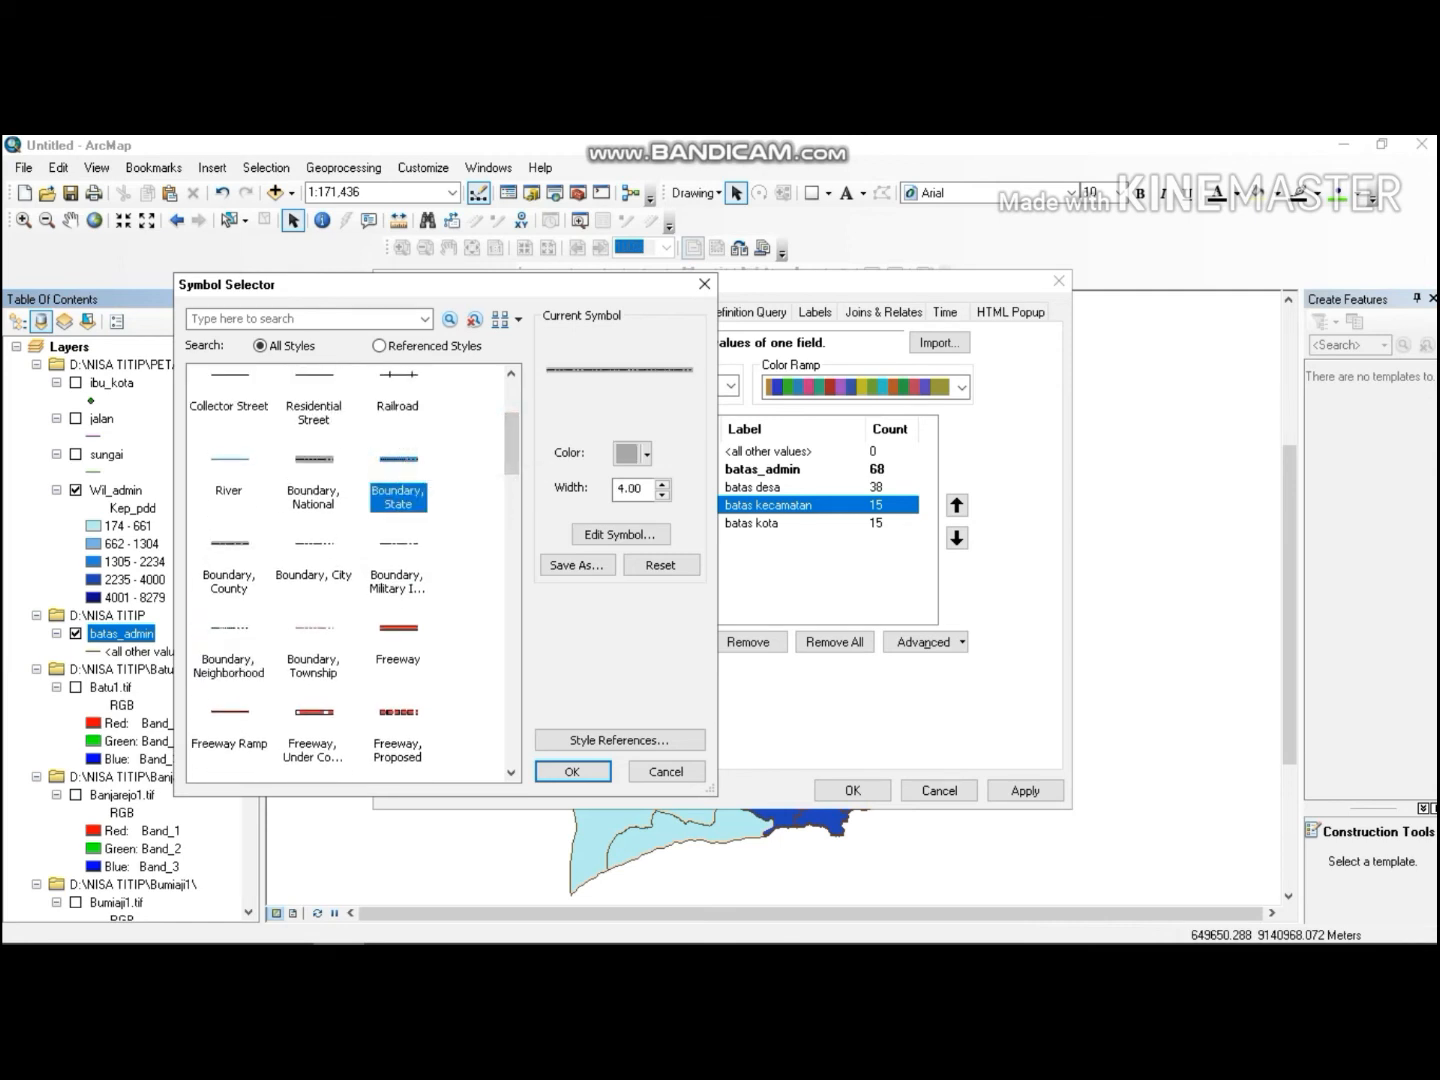
triple_click(650, 493)
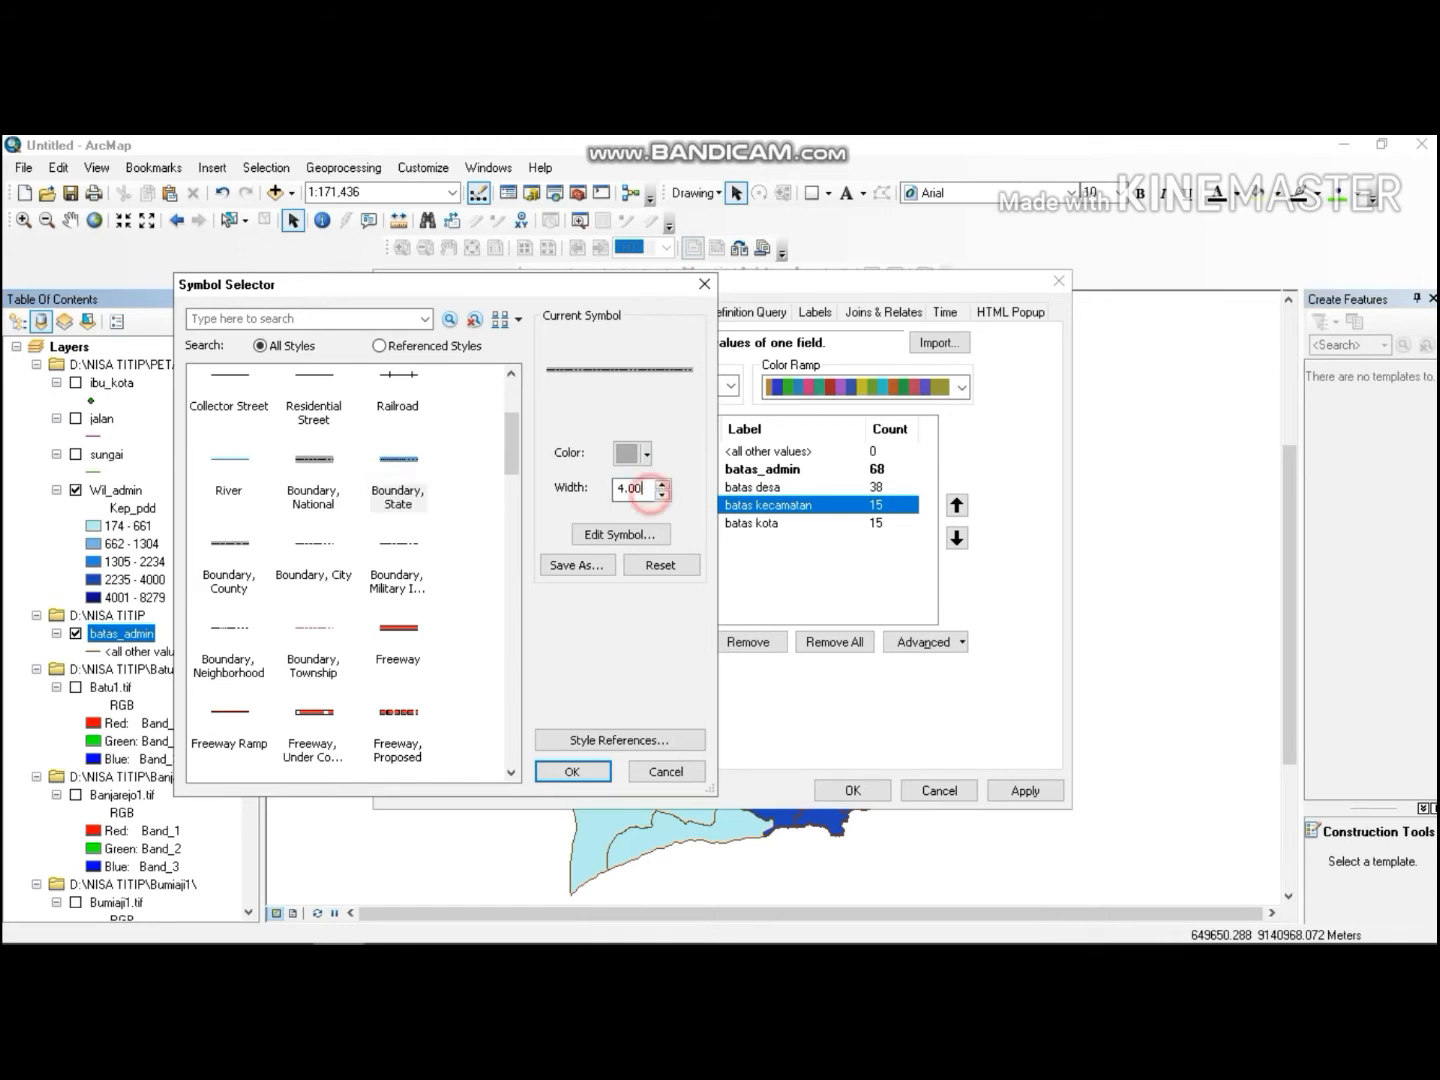
type("0.")
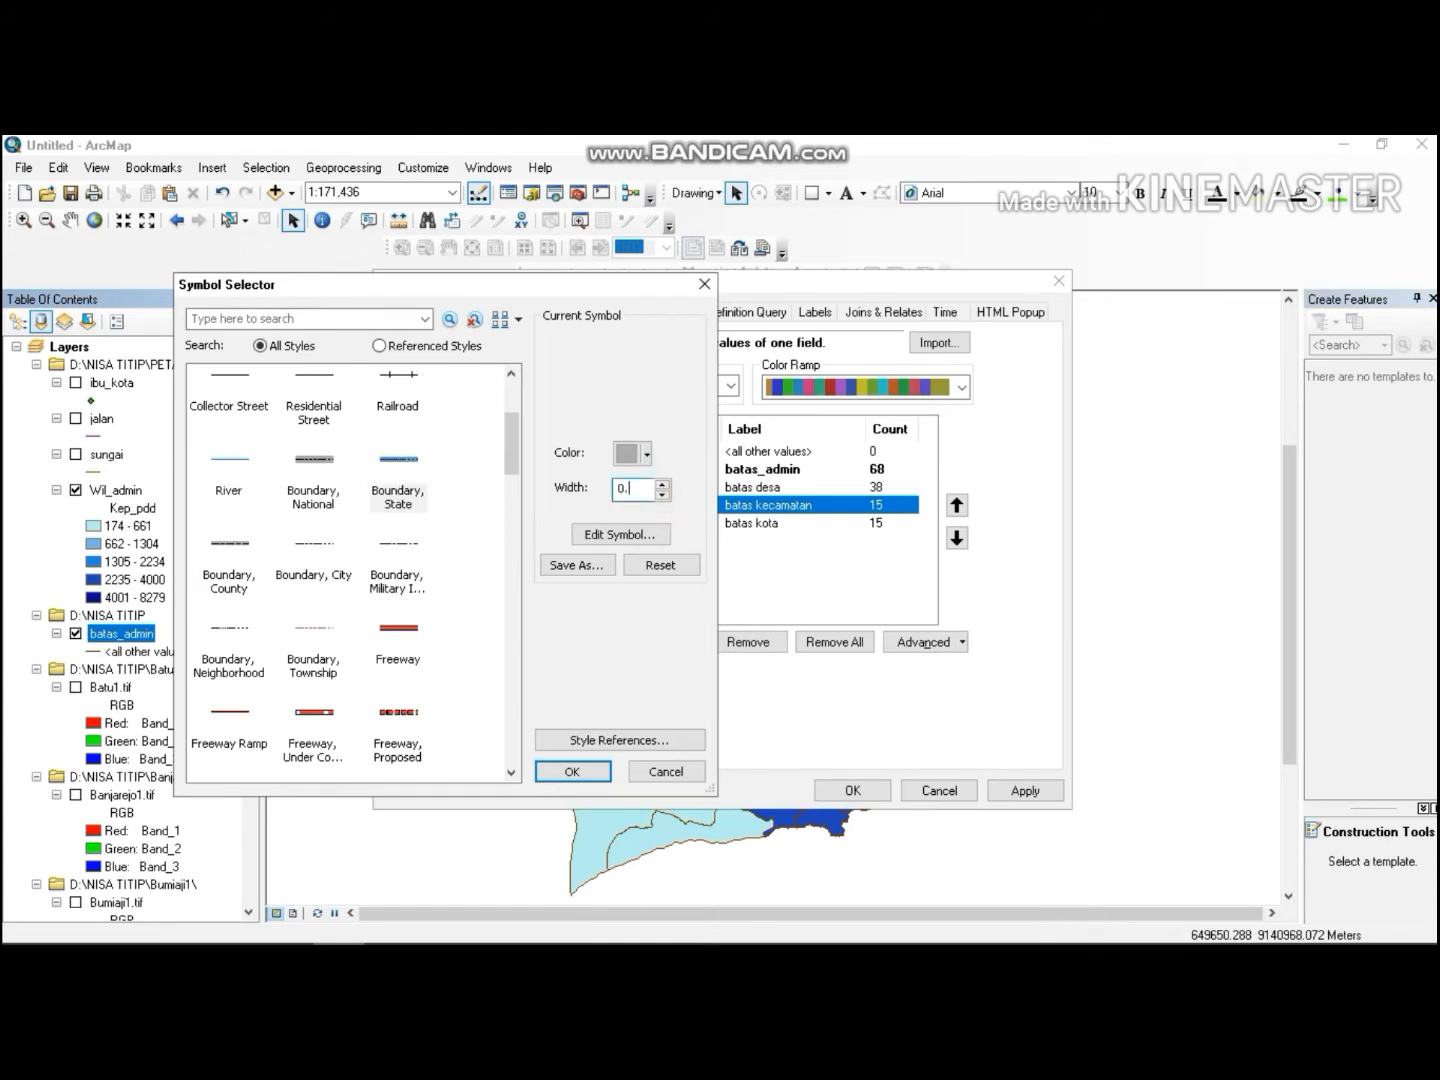
type("5")
left_click(647, 453)
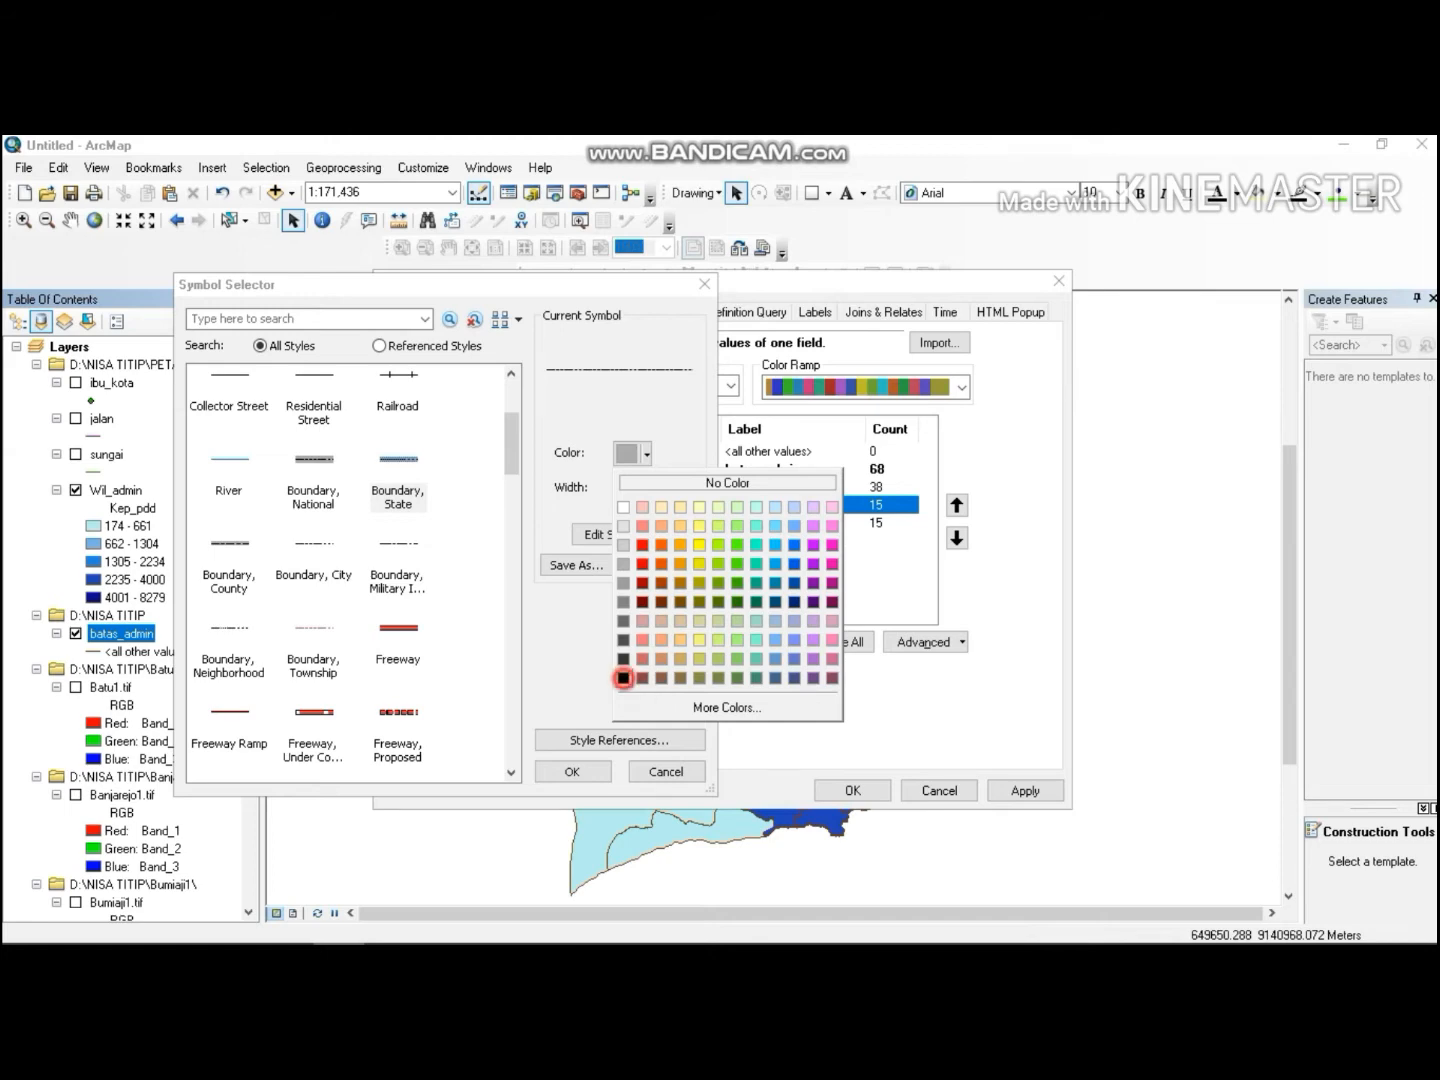
left_click(623, 678)
left_click(572, 771)
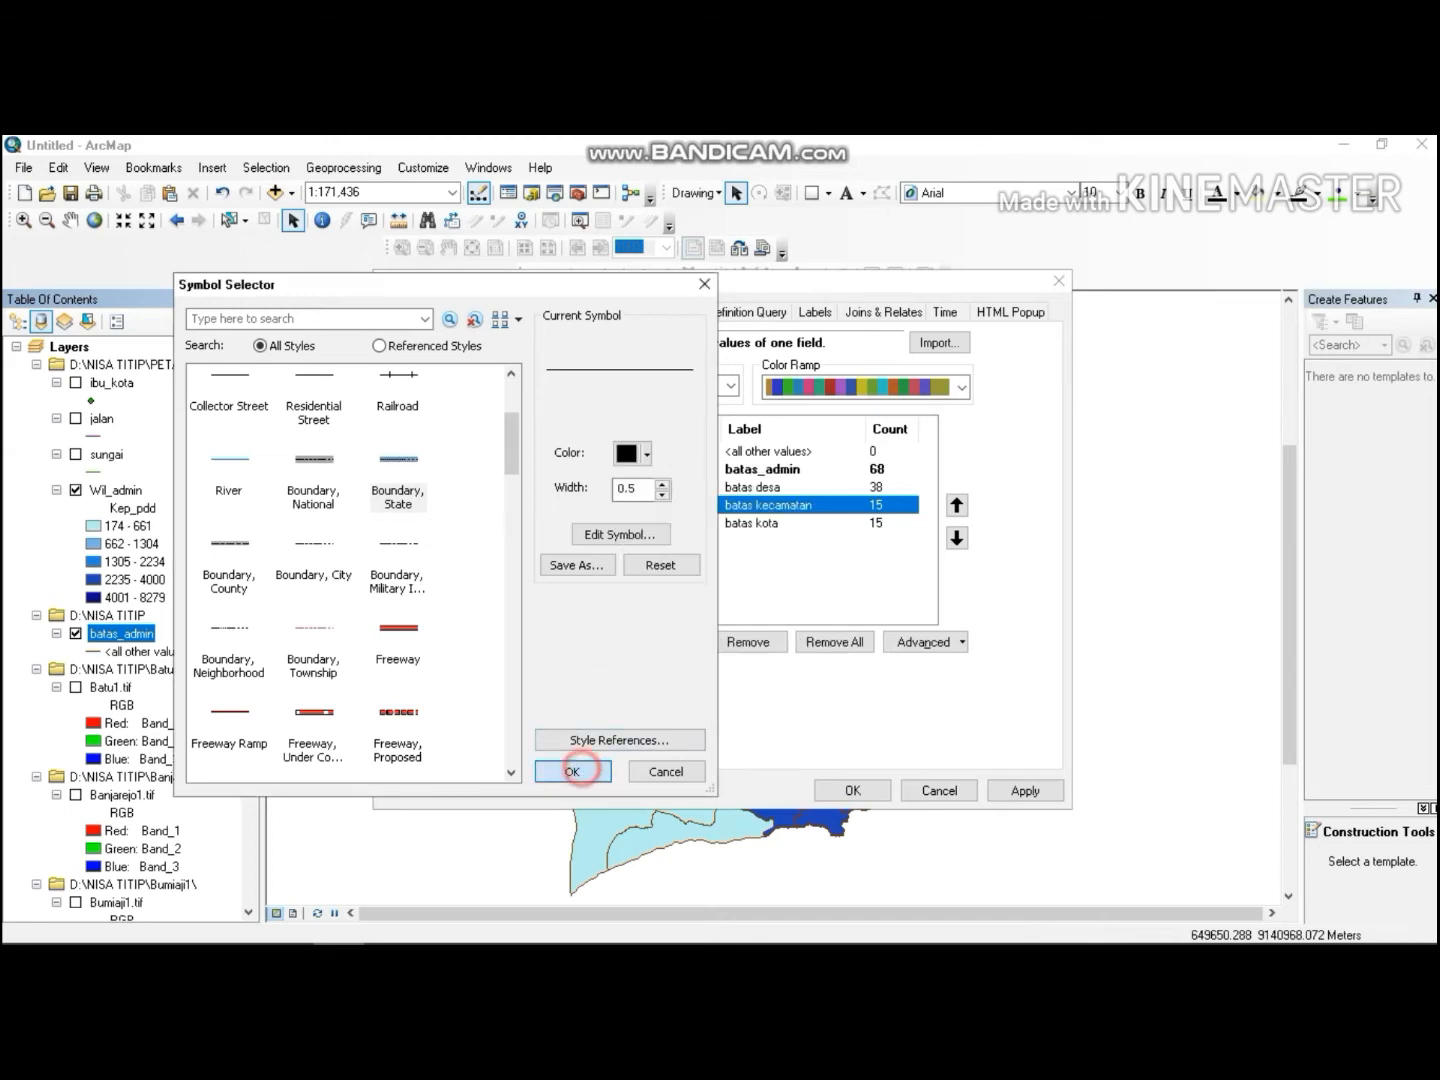
Open the batas kota symbol and choose the Boundary, County line style.
left_click(779, 523)
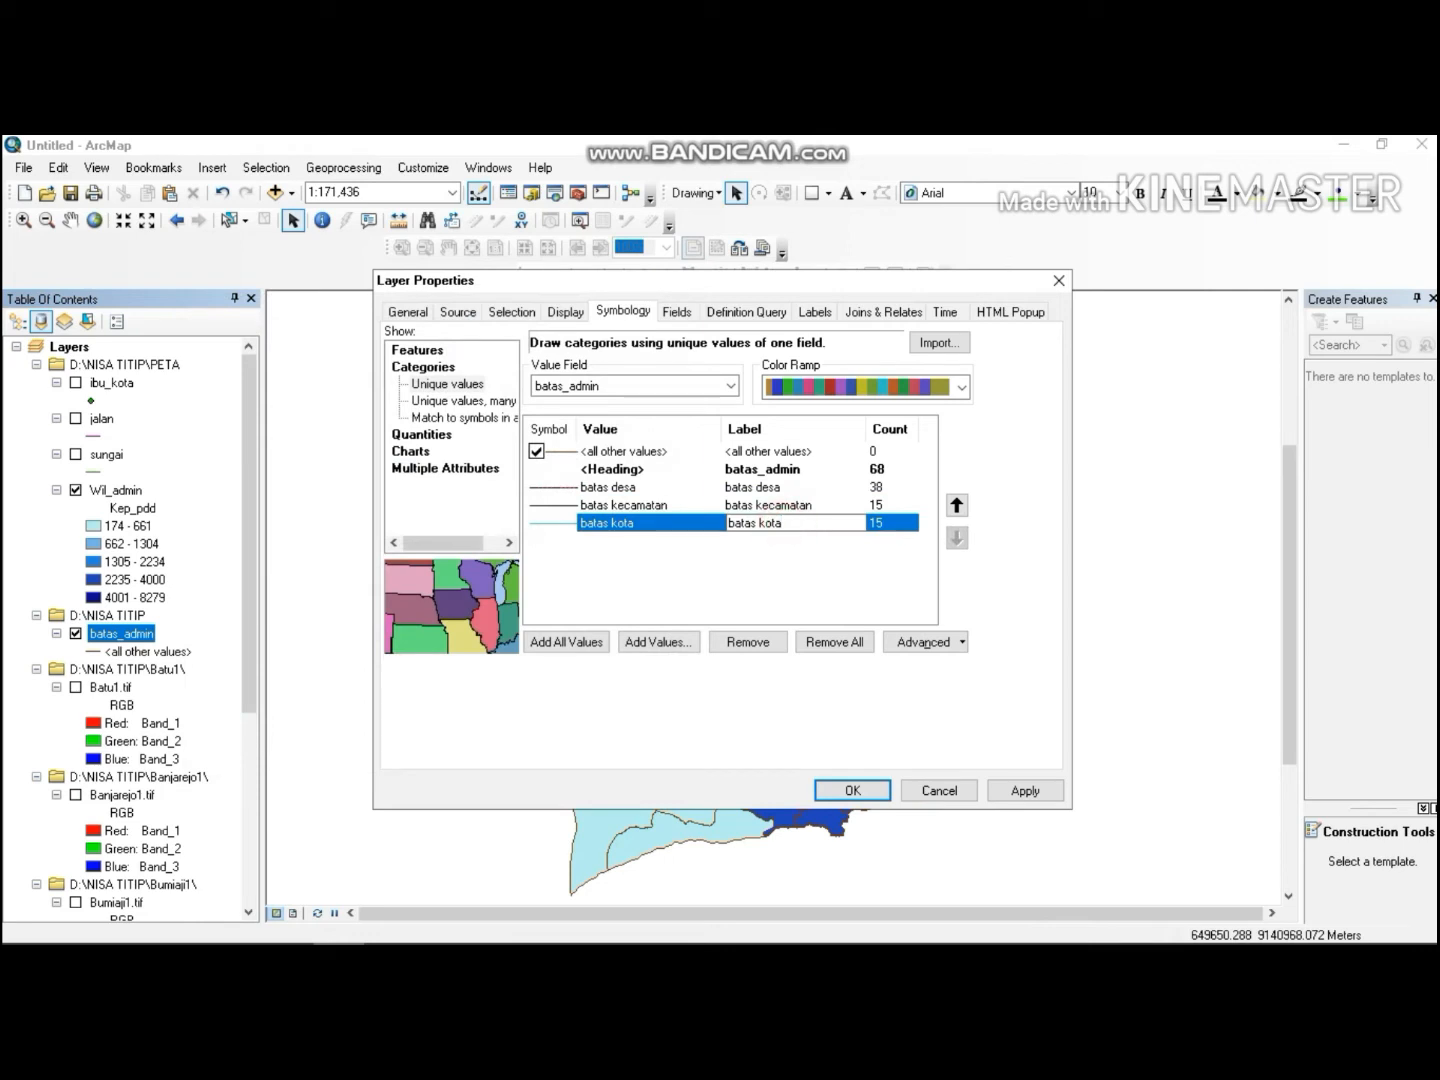
left_click(707, 546)
double_click(693, 520)
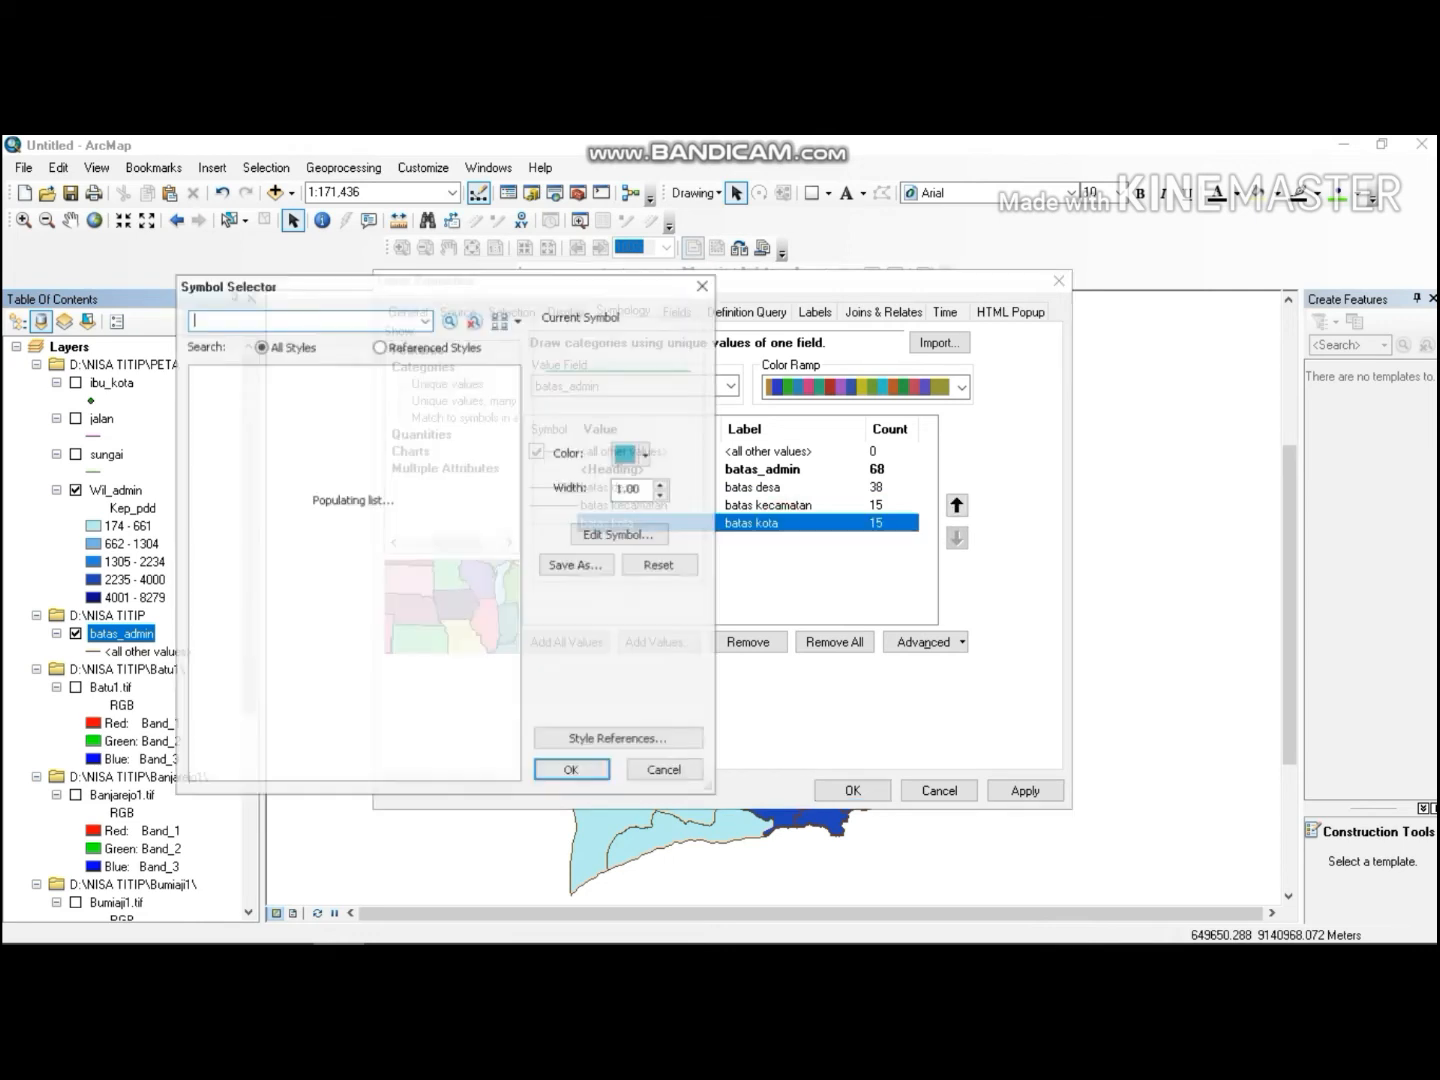
left_click_drag(649, 489, 615, 490)
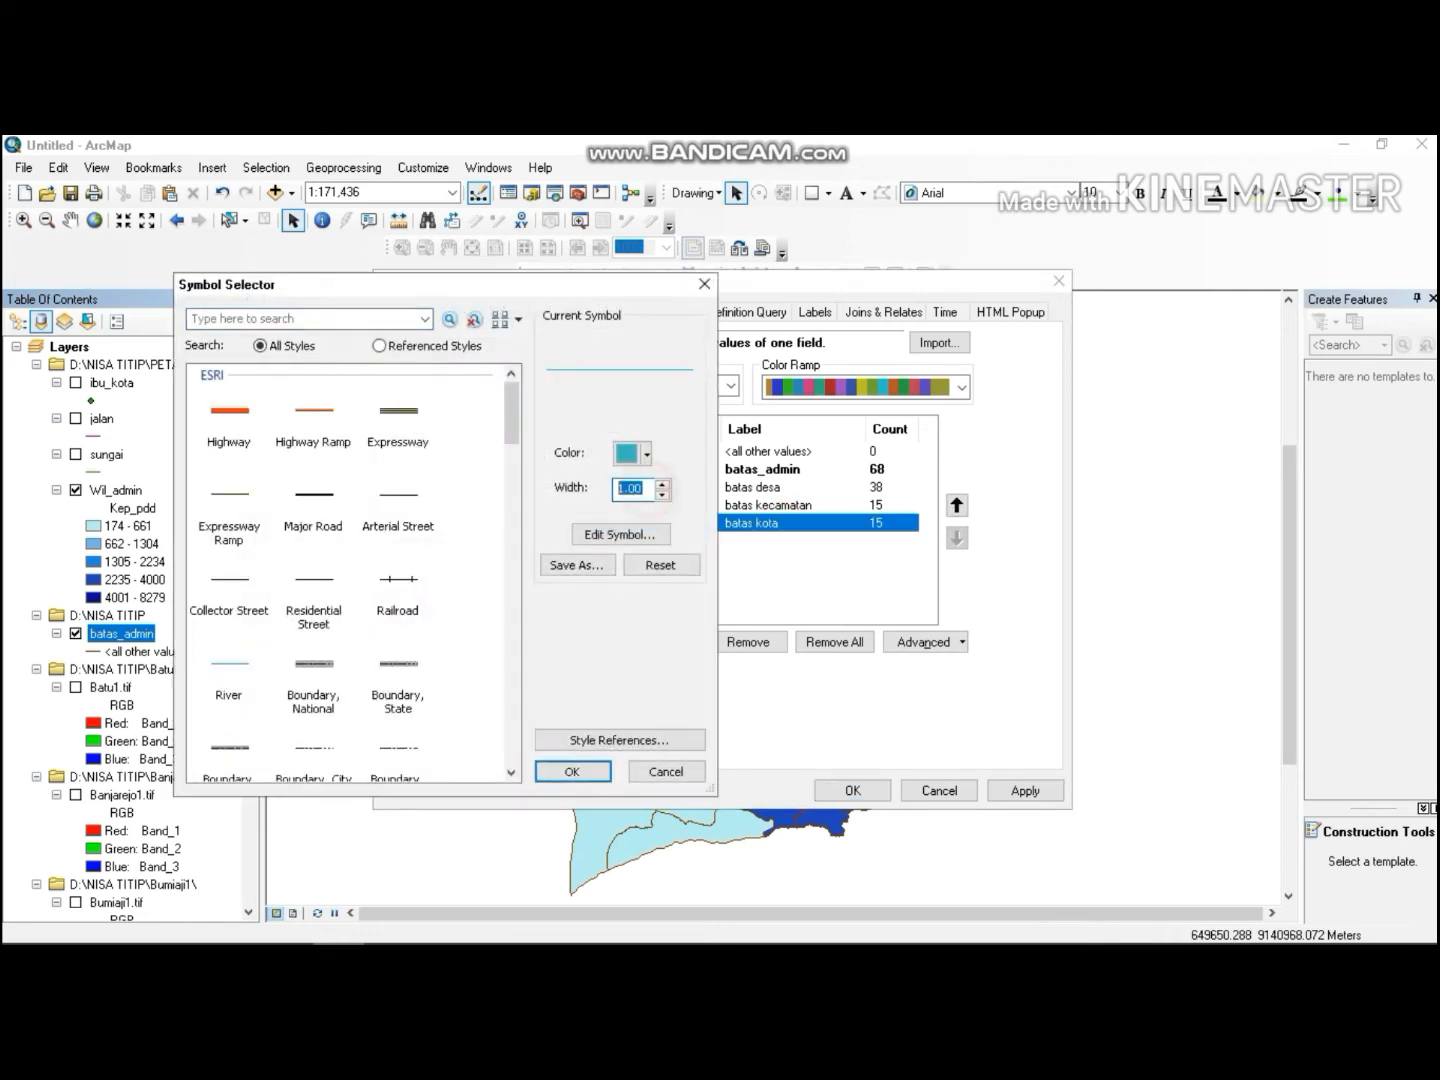
type("0.5")
scroll(350, 575, "down", 3)
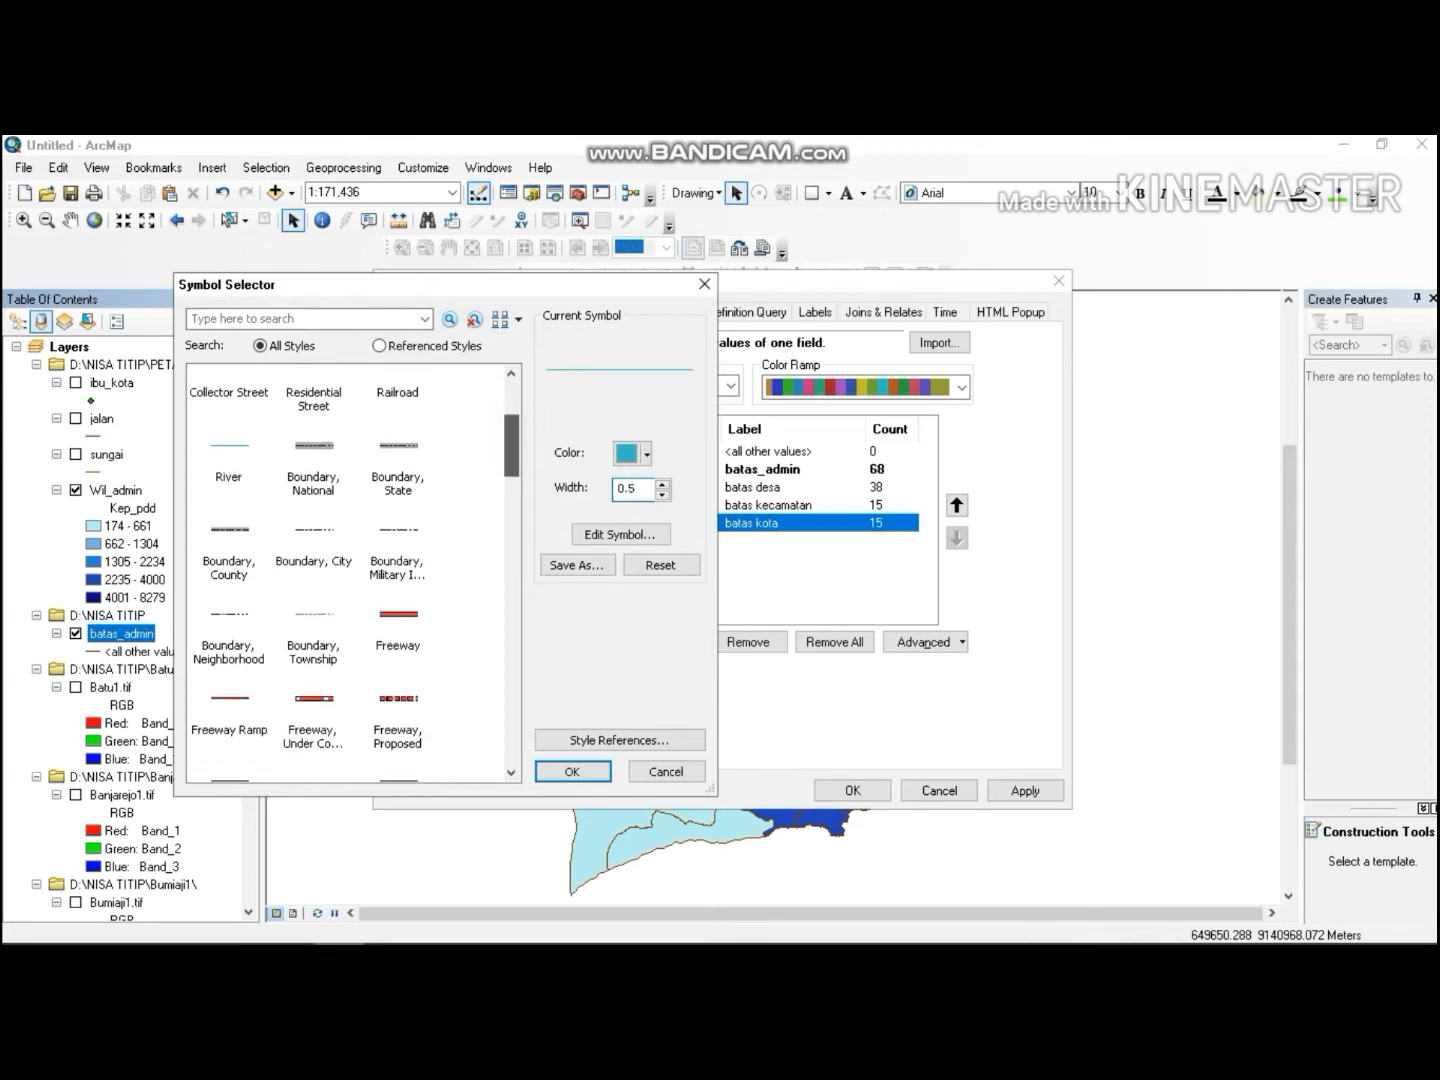
scroll(350, 575, "down", 1)
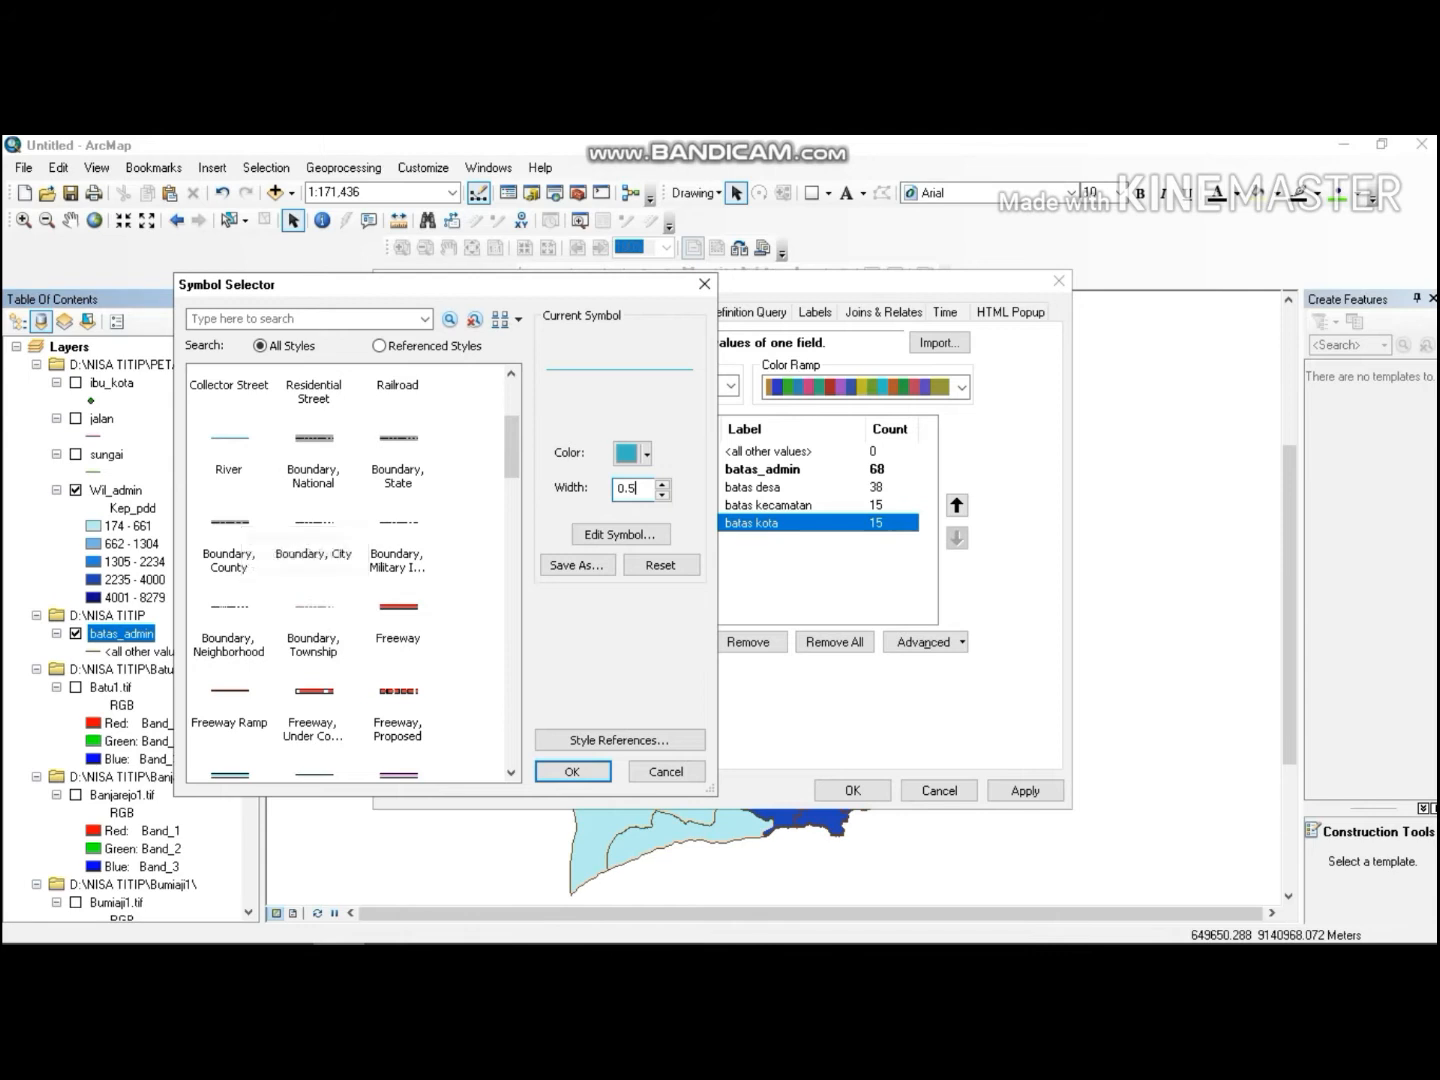
left_click(230, 540)
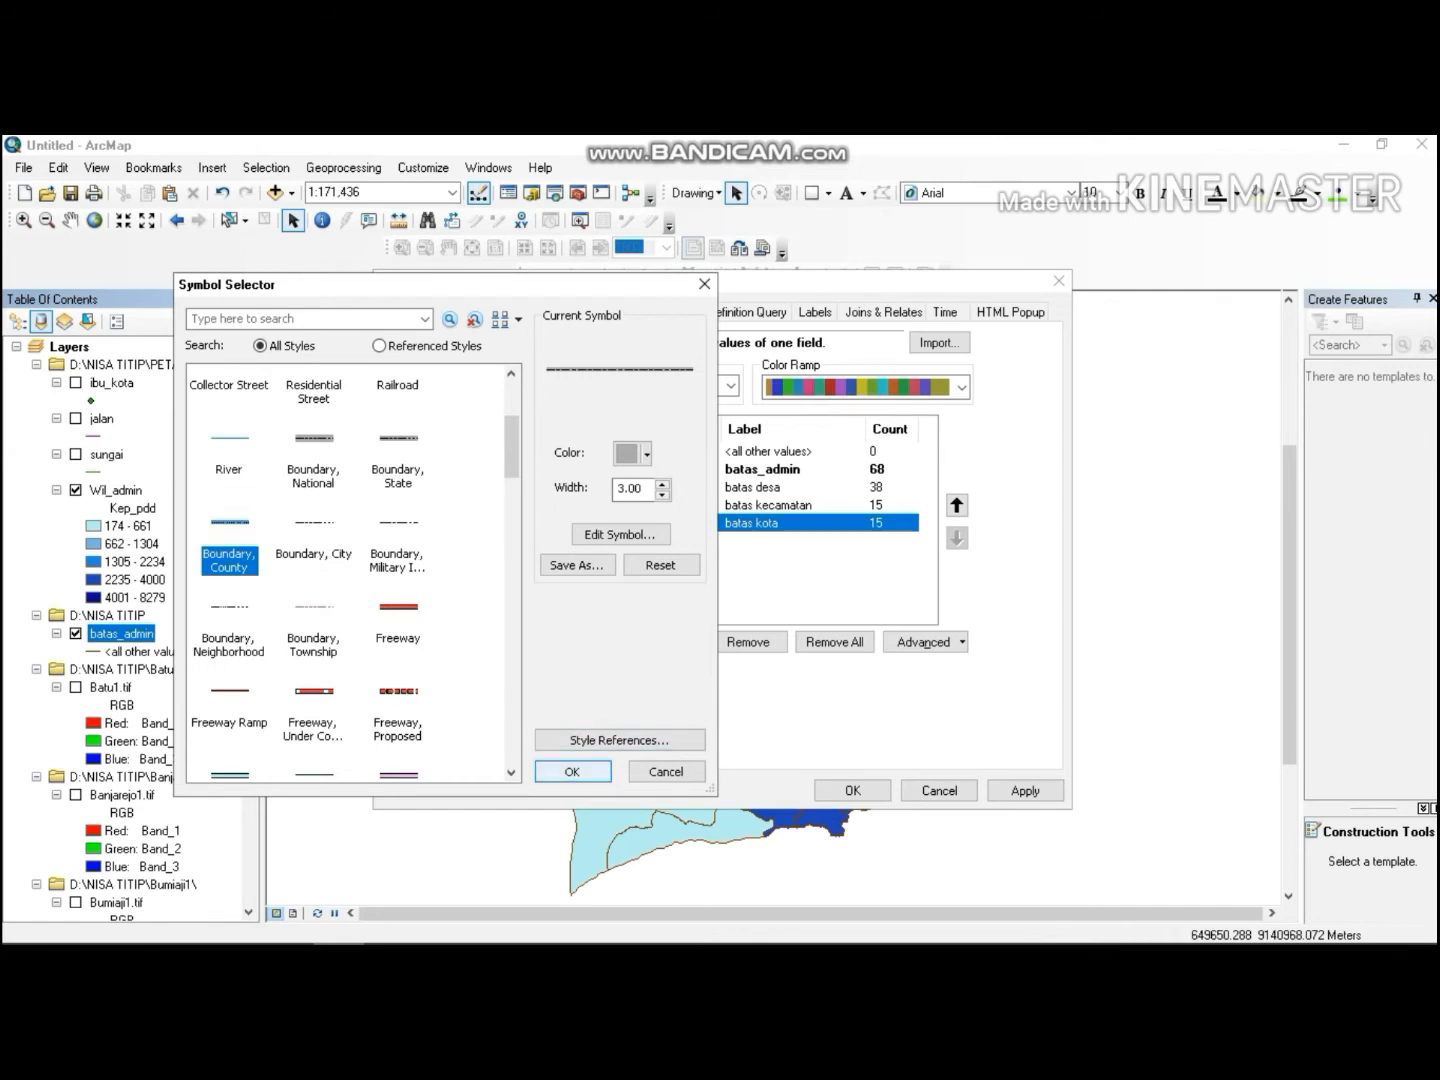
Set the batas kota line width to 0.5 and colour to red, then apply the symbology.
double_click(644, 488)
type("0")
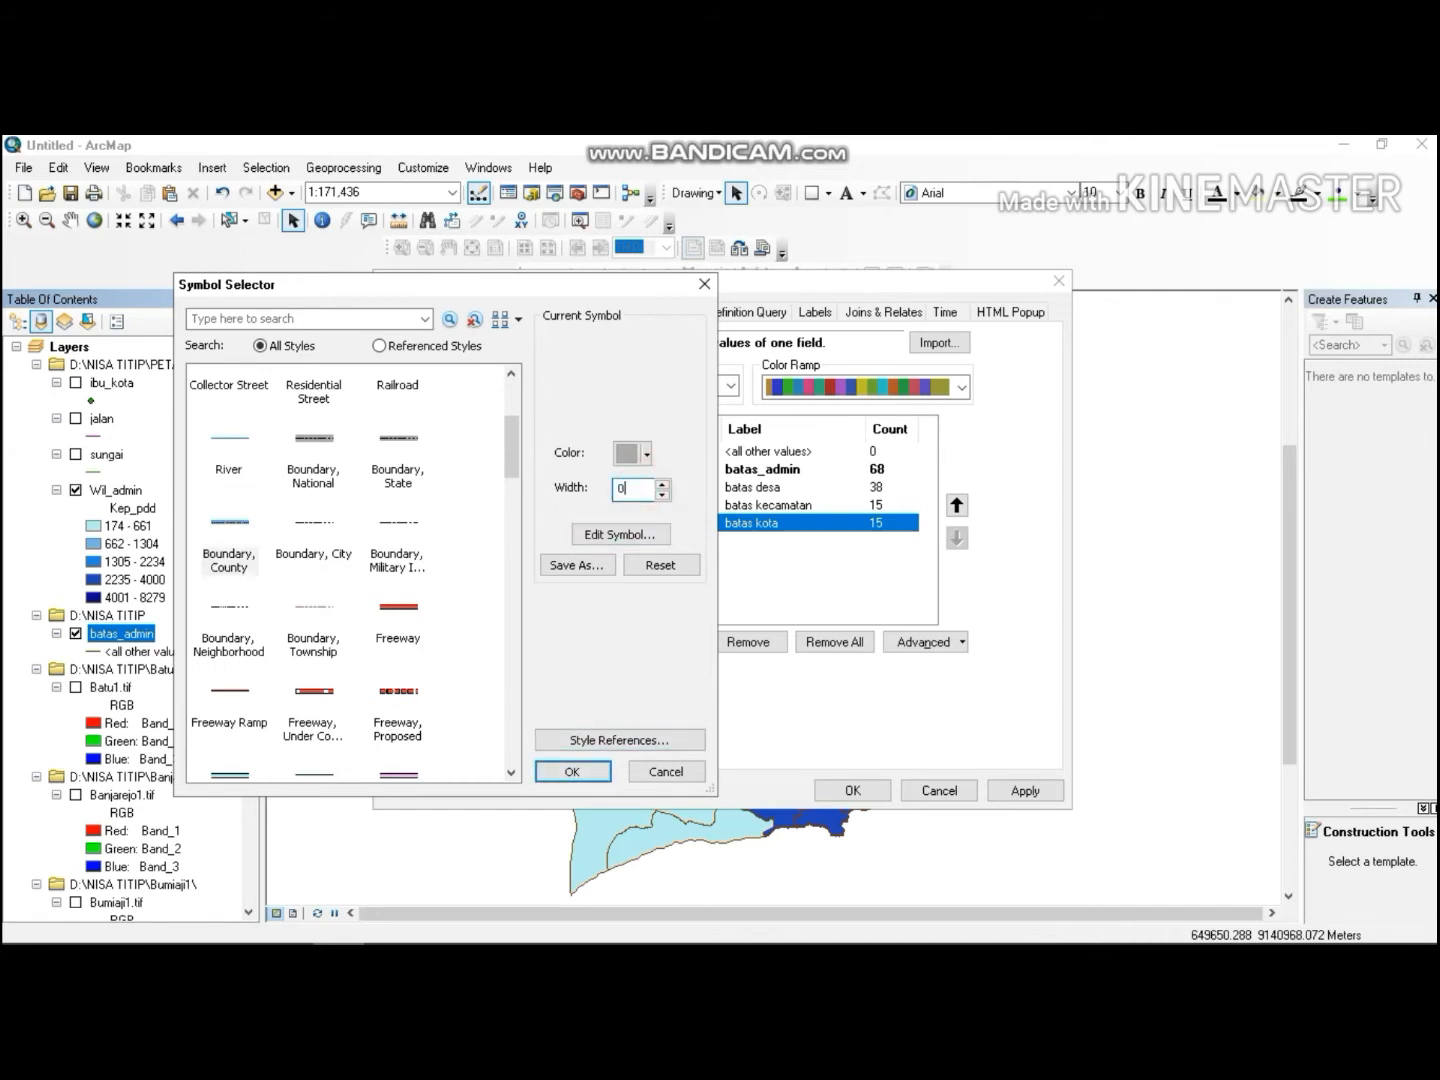
type(".5")
left_click(632, 453)
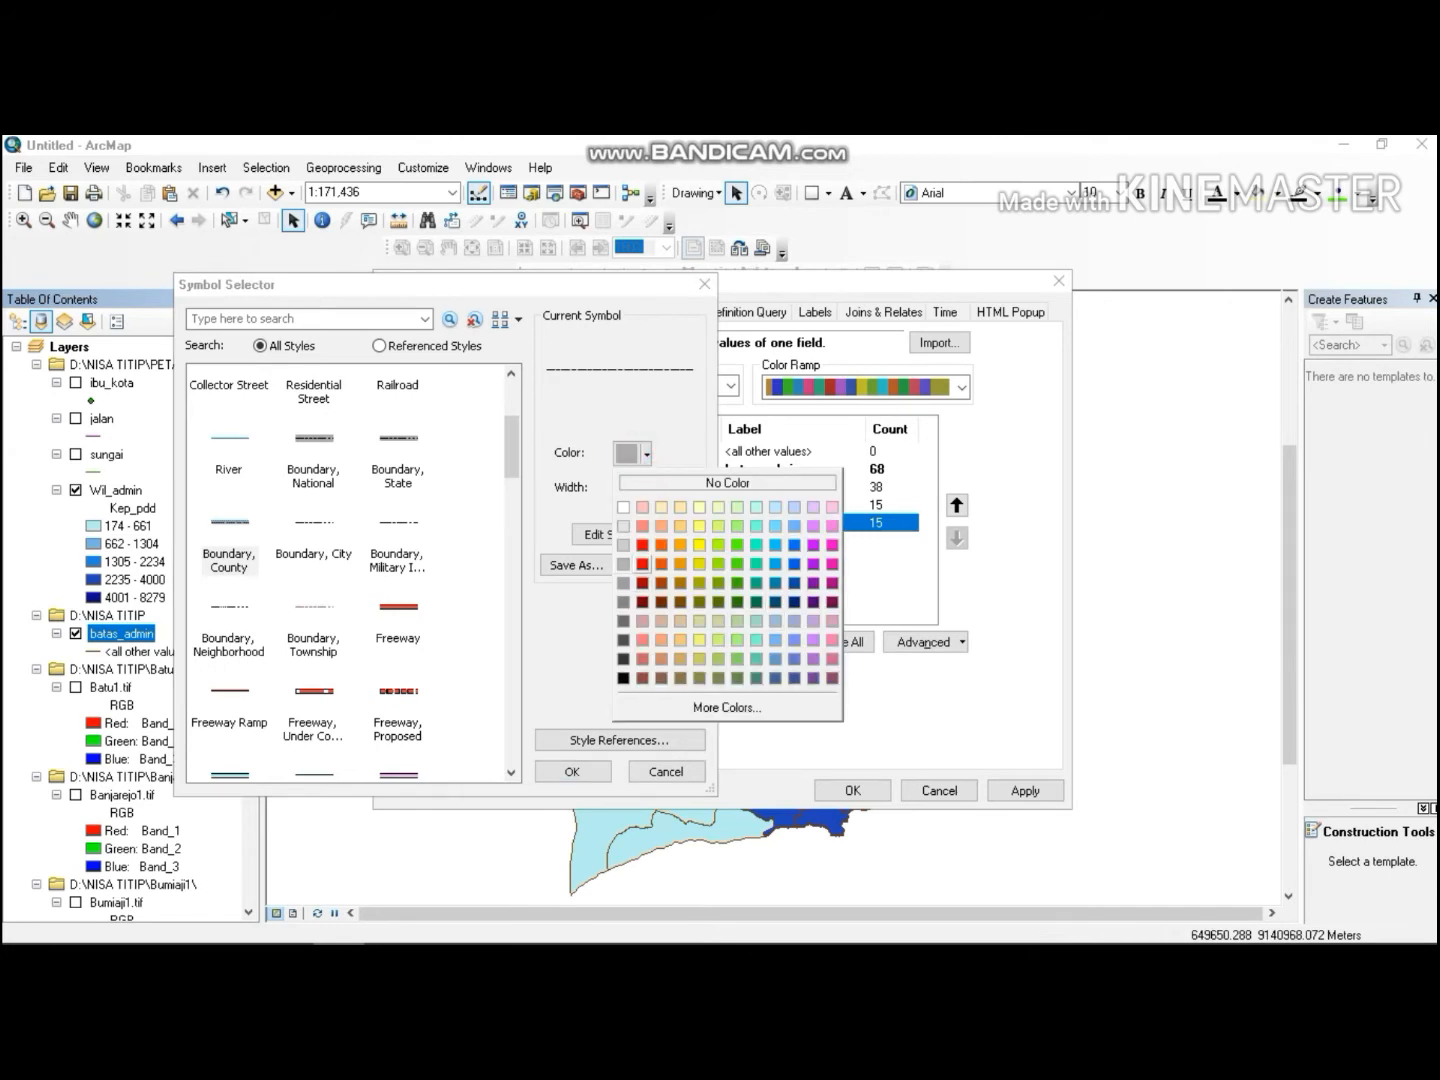
left_click(642, 545)
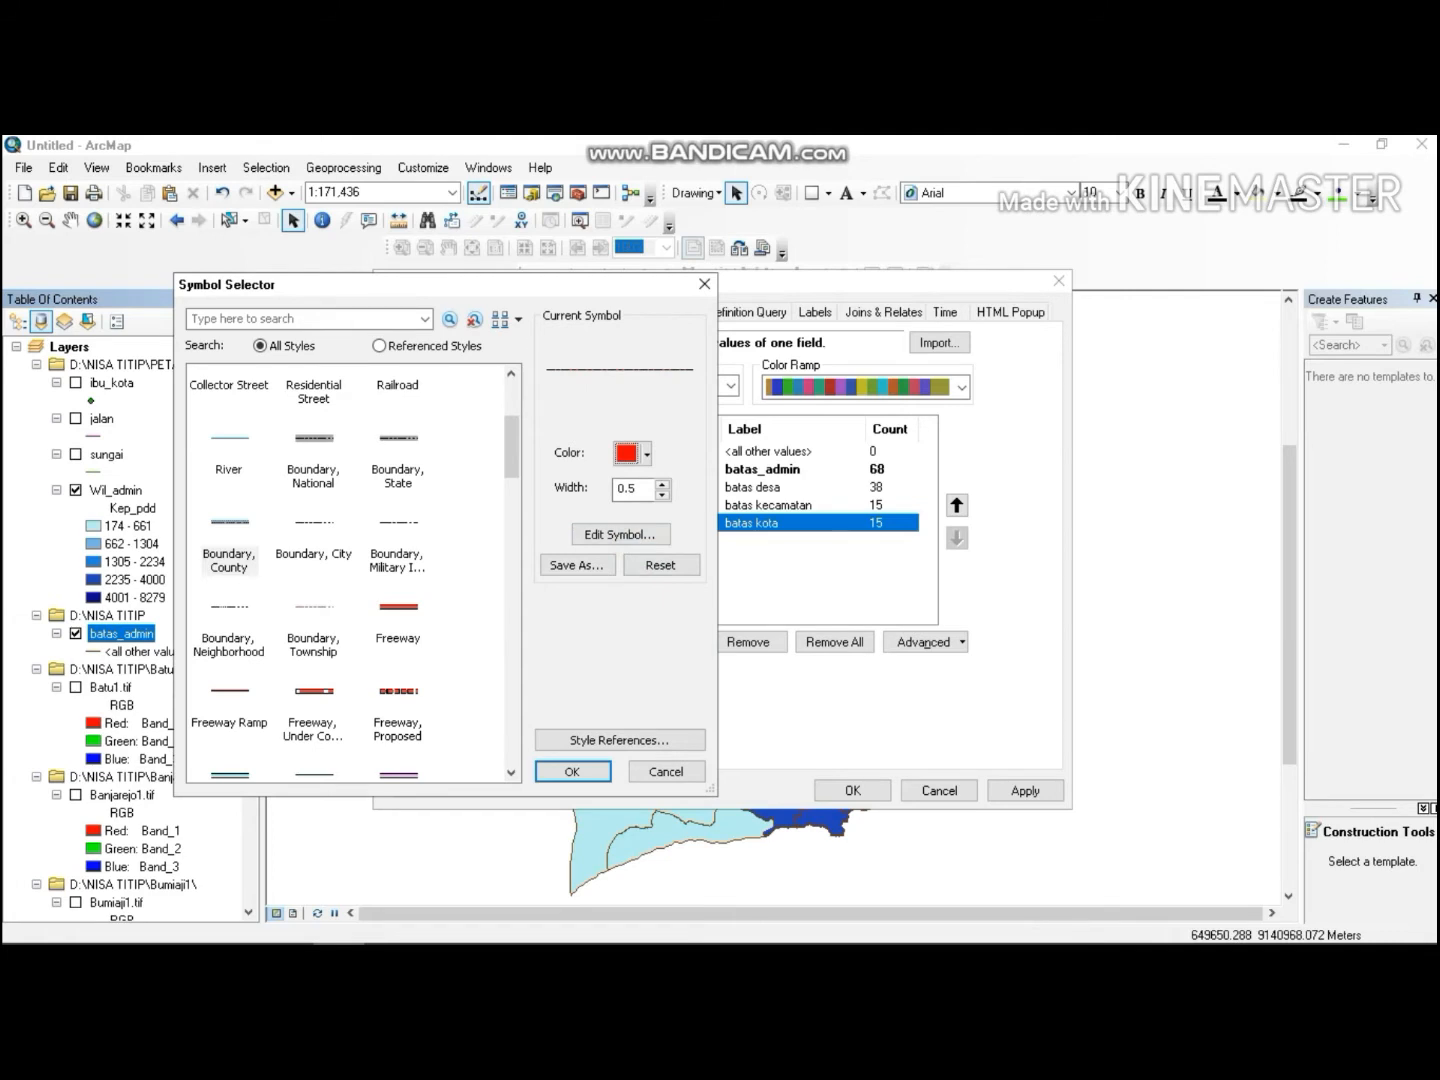
left_click(589, 770)
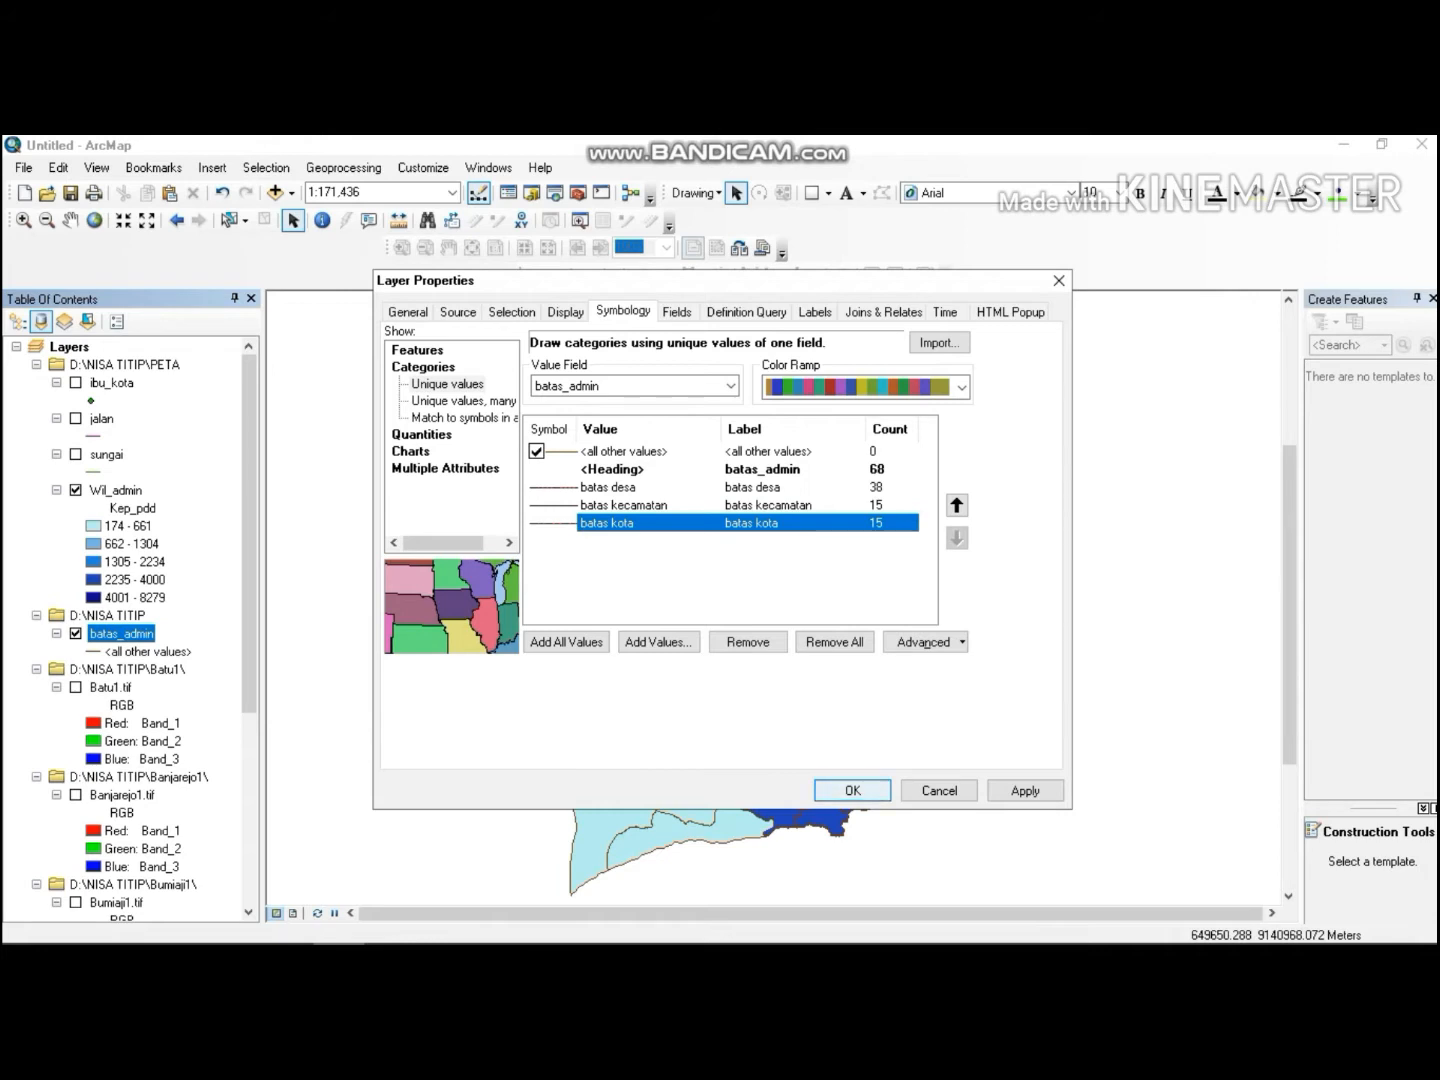
key("Return")
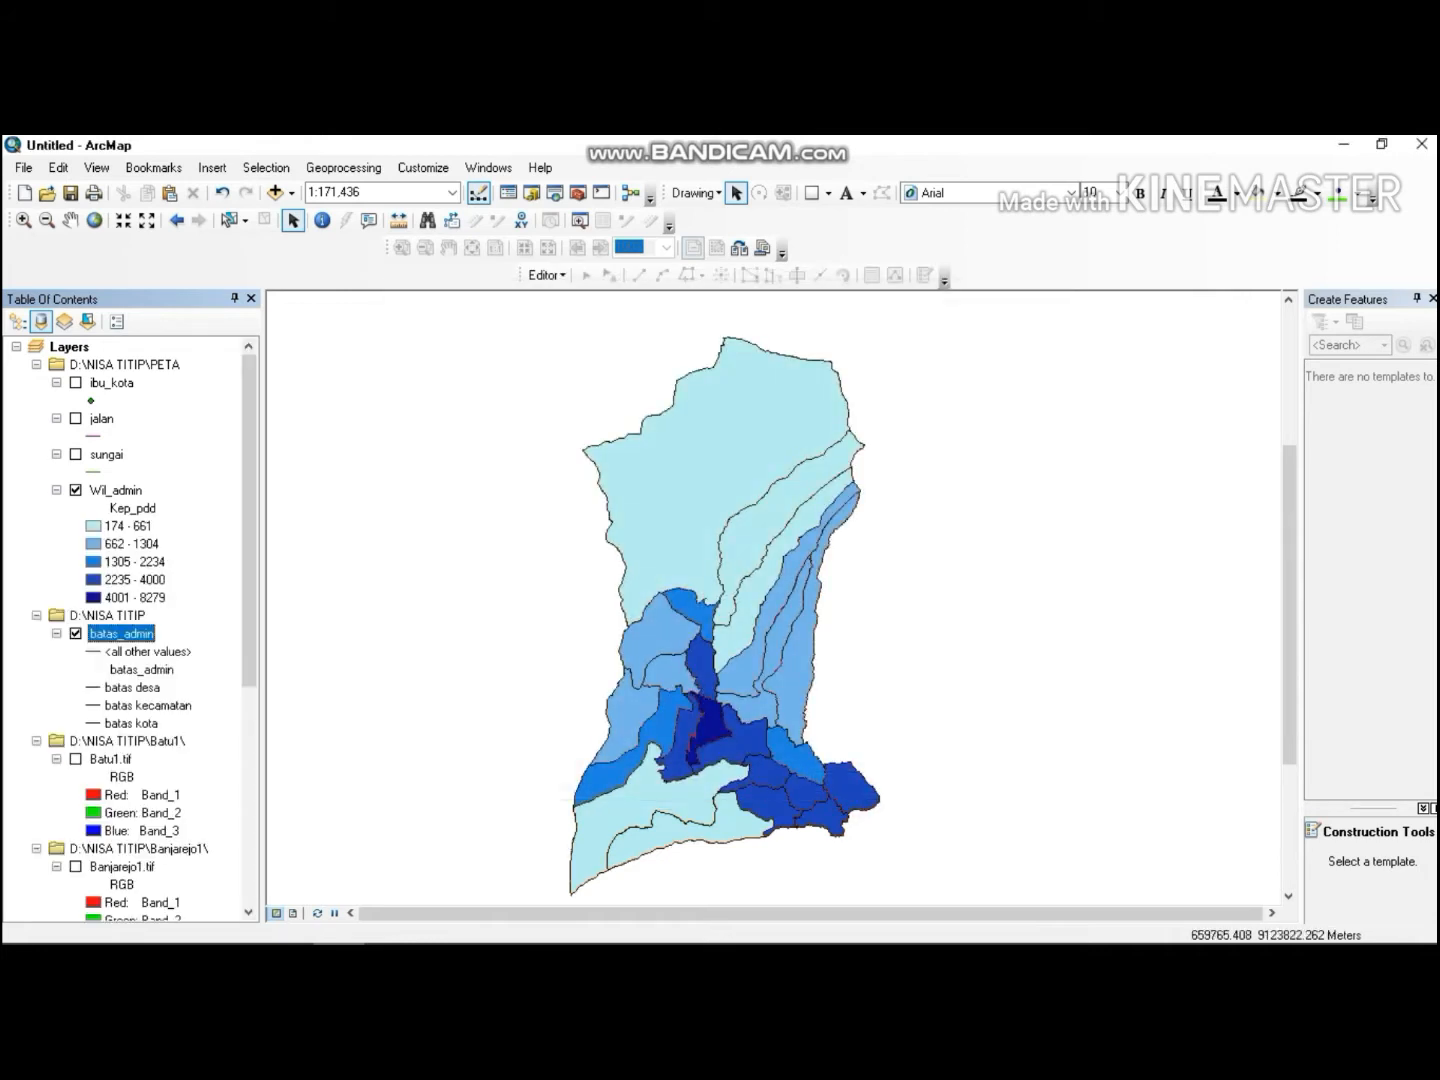
mouse_move(528, 941)
left_click(277, 925)
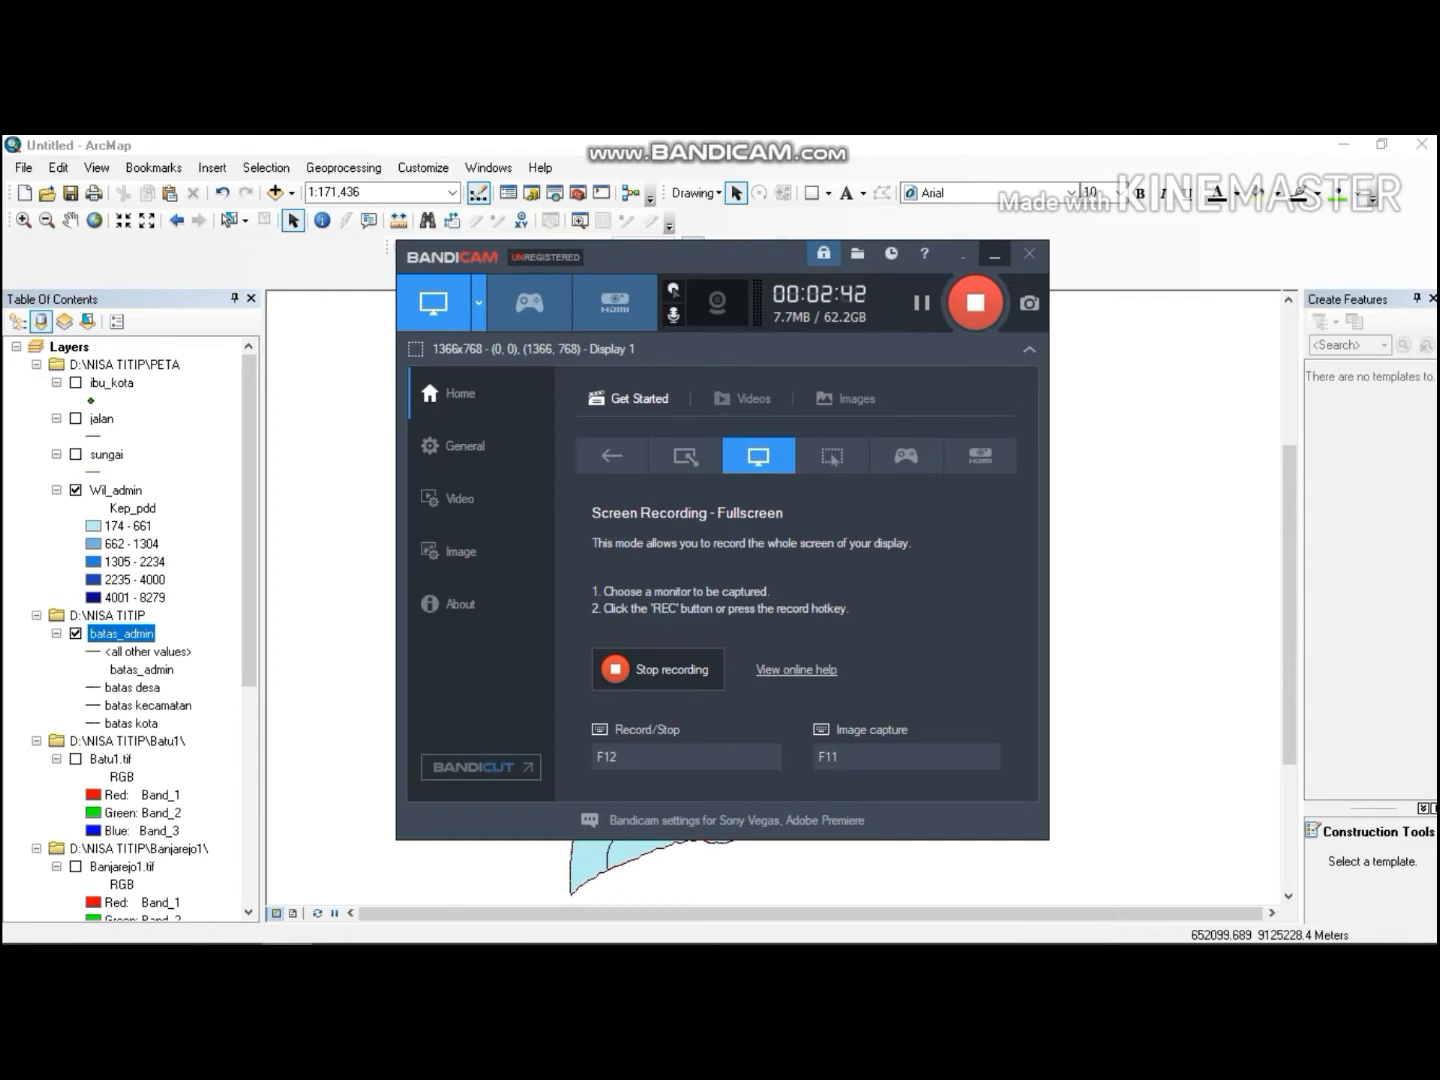
left_click(995, 257)
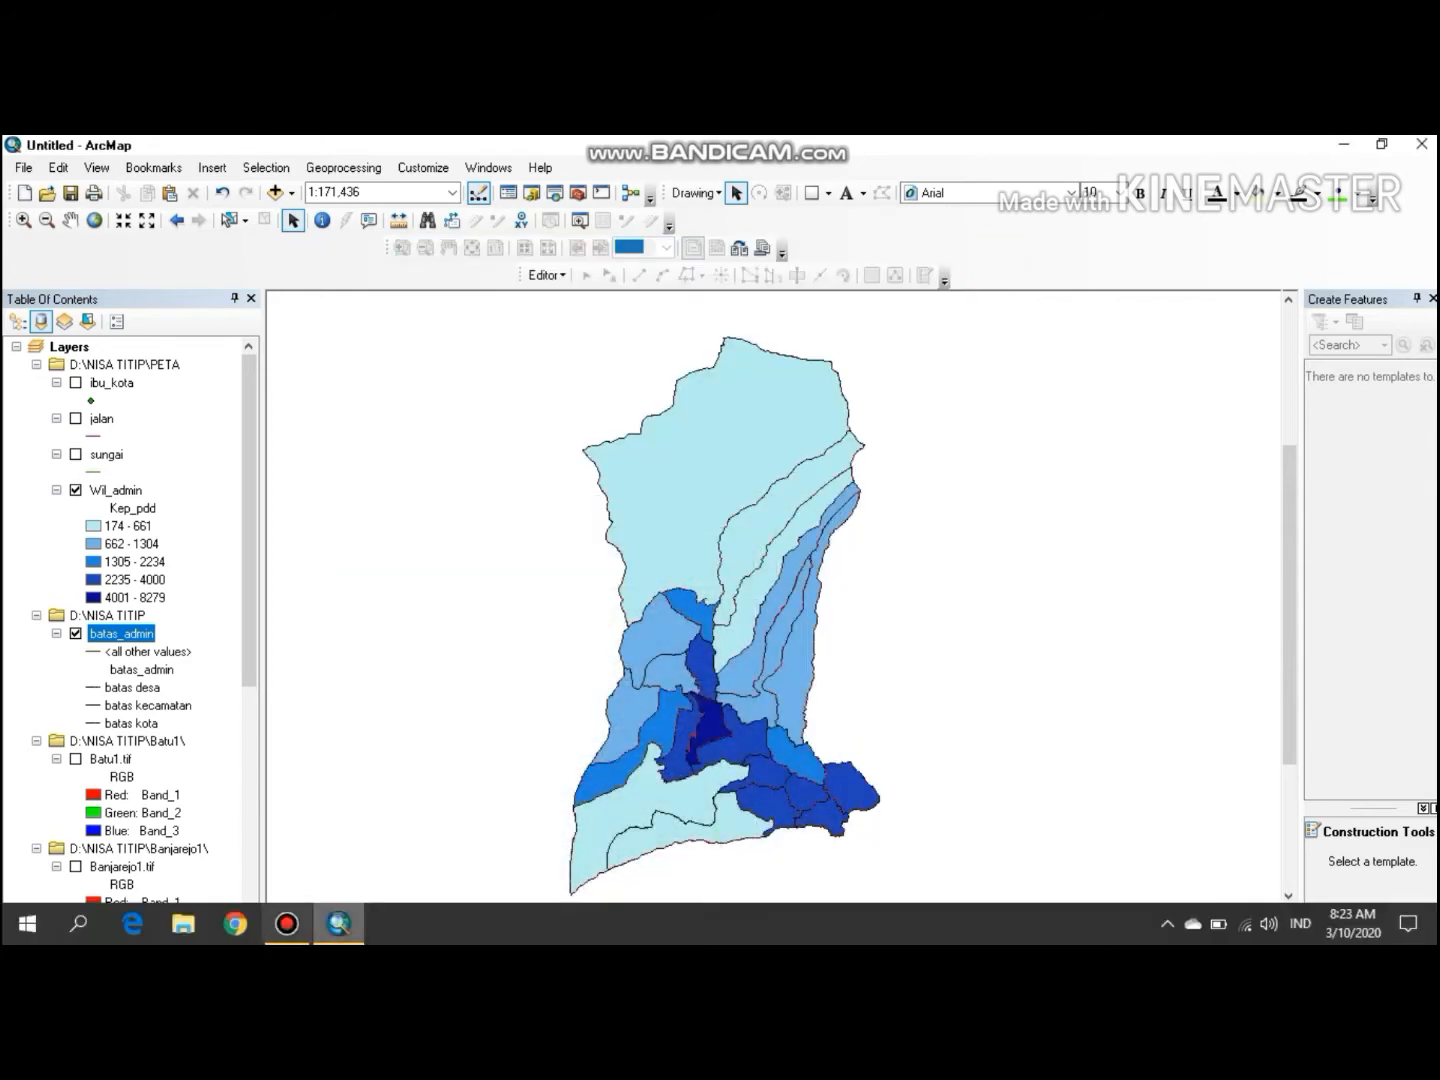
left_click(287, 923)
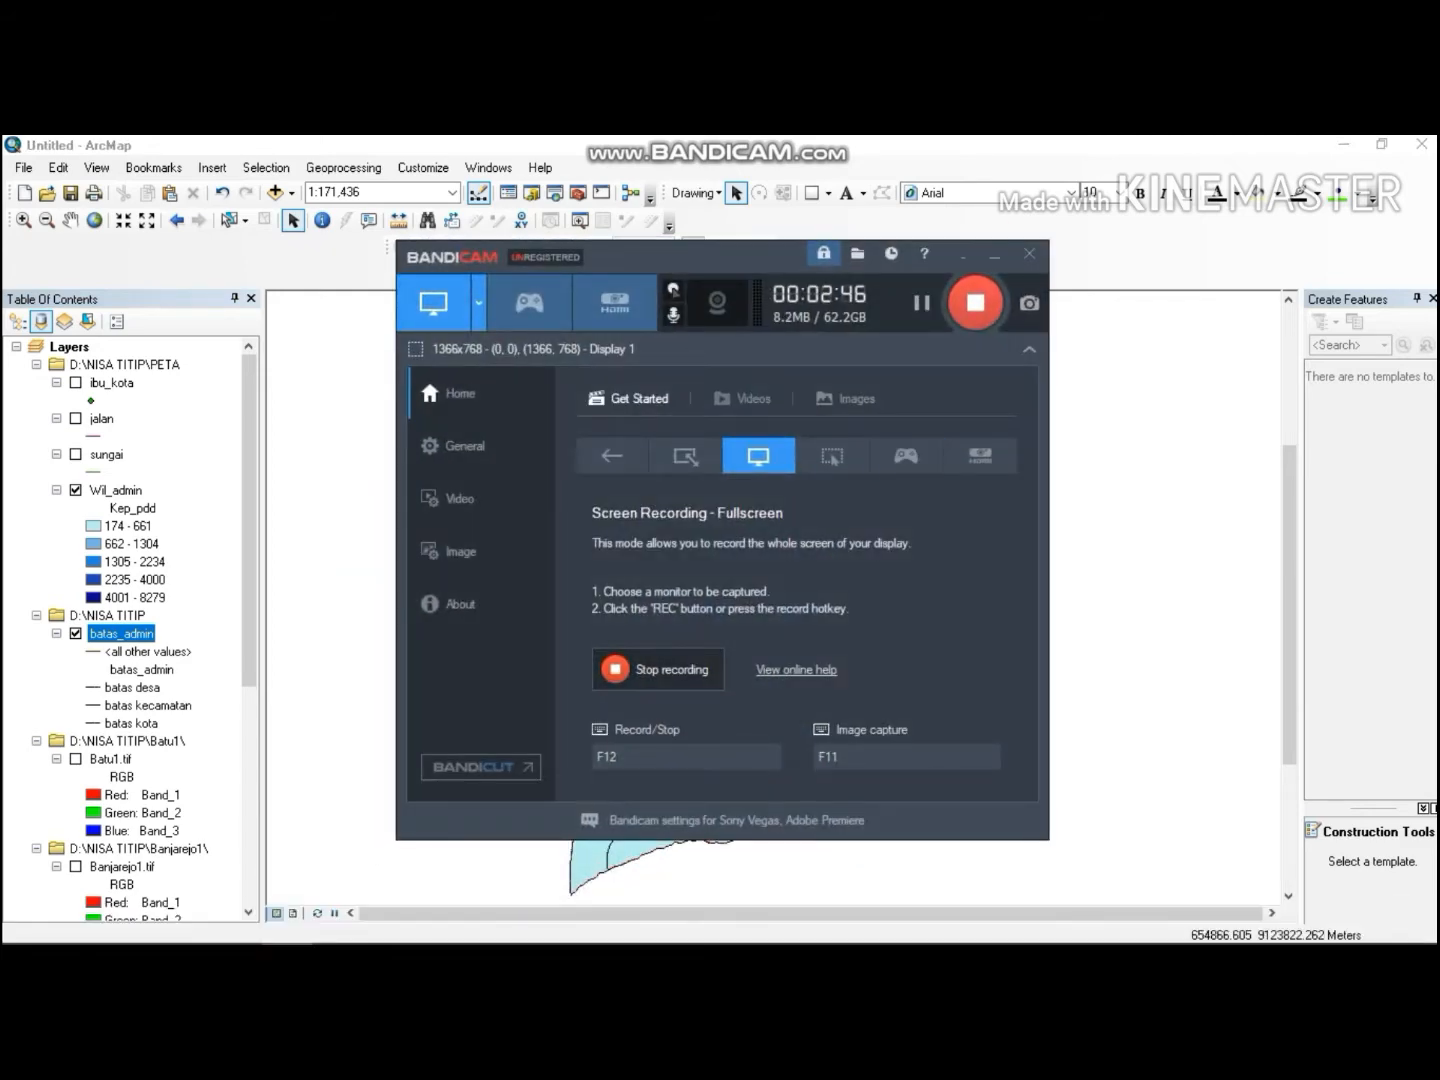
left_click(994, 257)
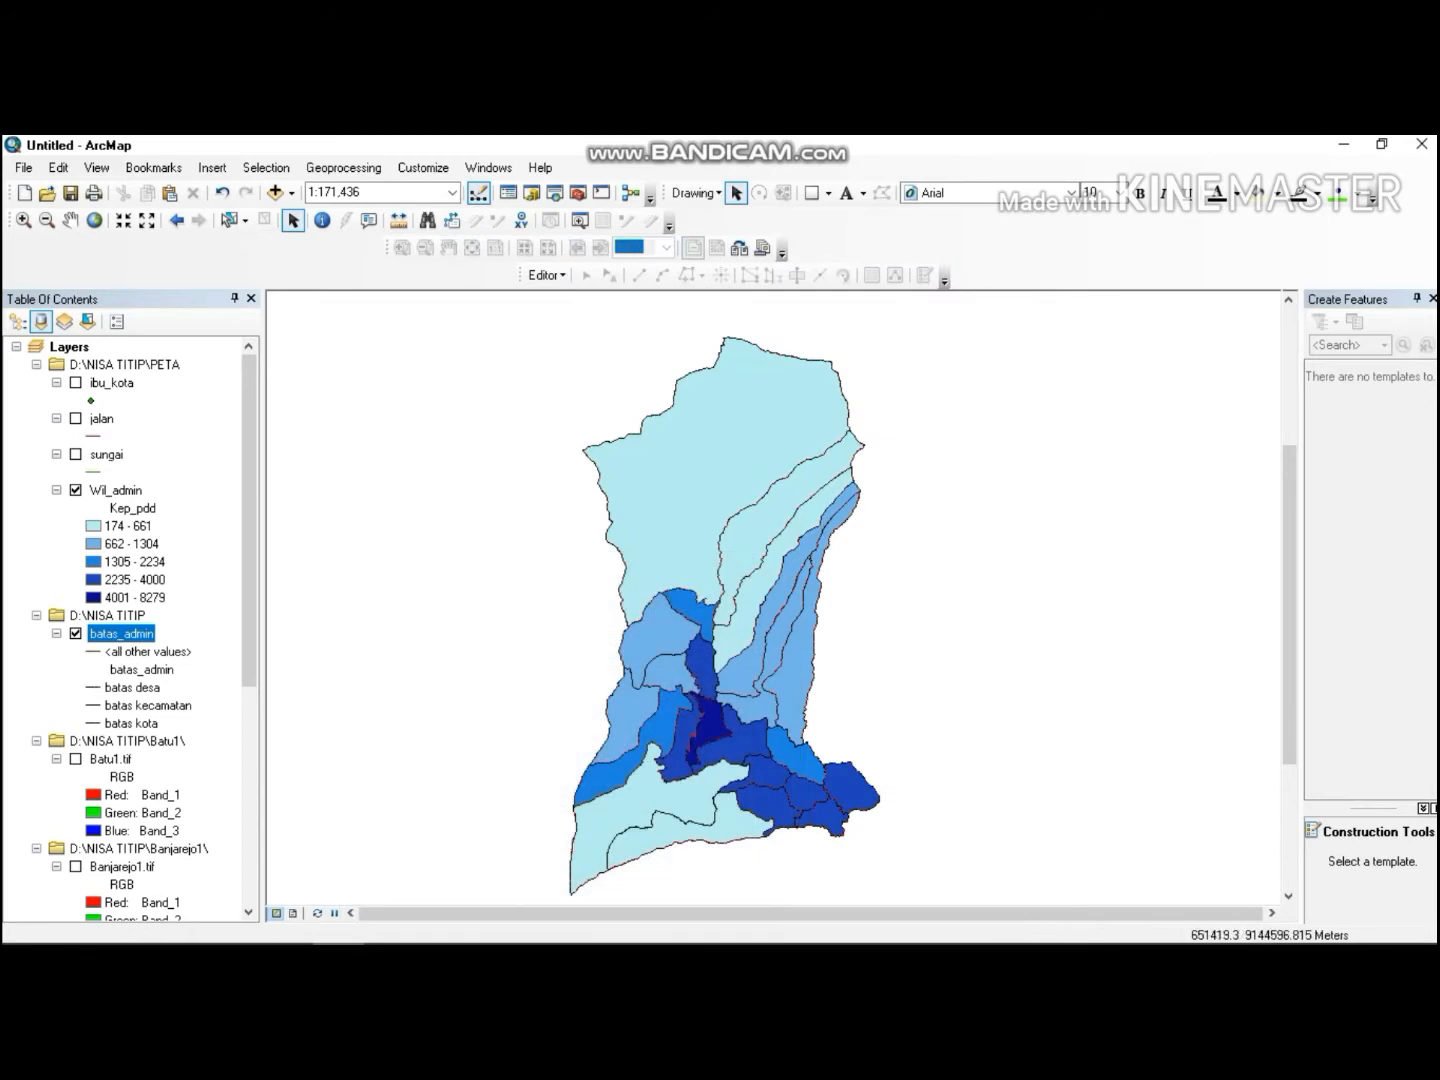
Show the ibu_kota point layer and hide the Wil_admin layer.
left_click(76, 383)
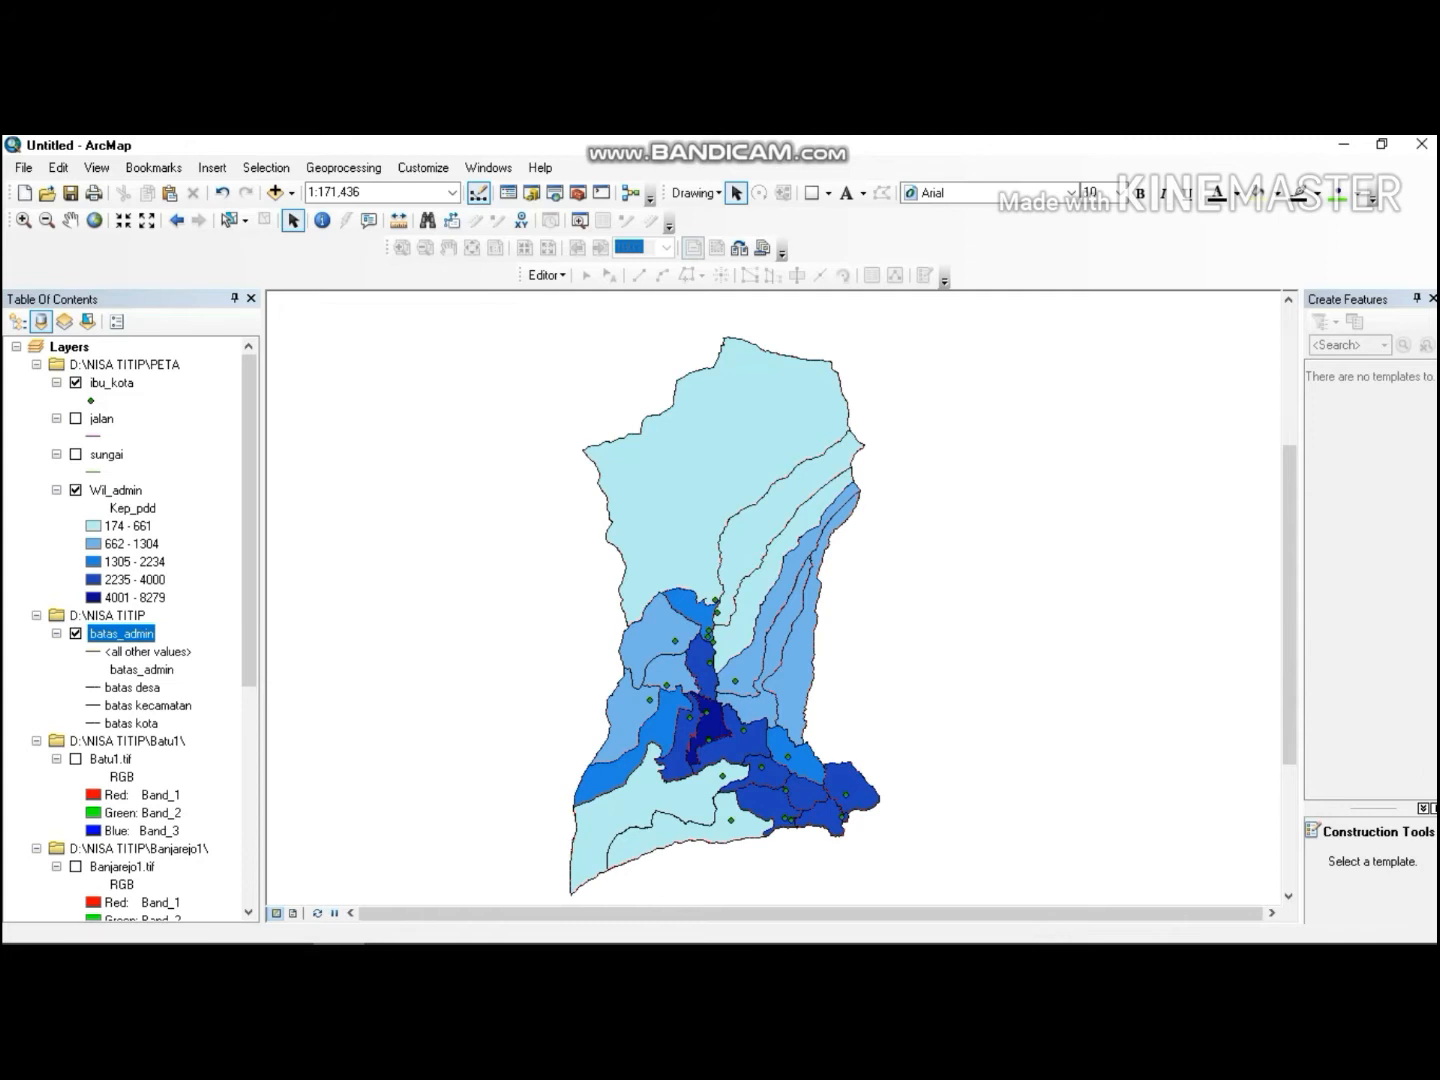
left_click(100, 491)
left_click(75, 491)
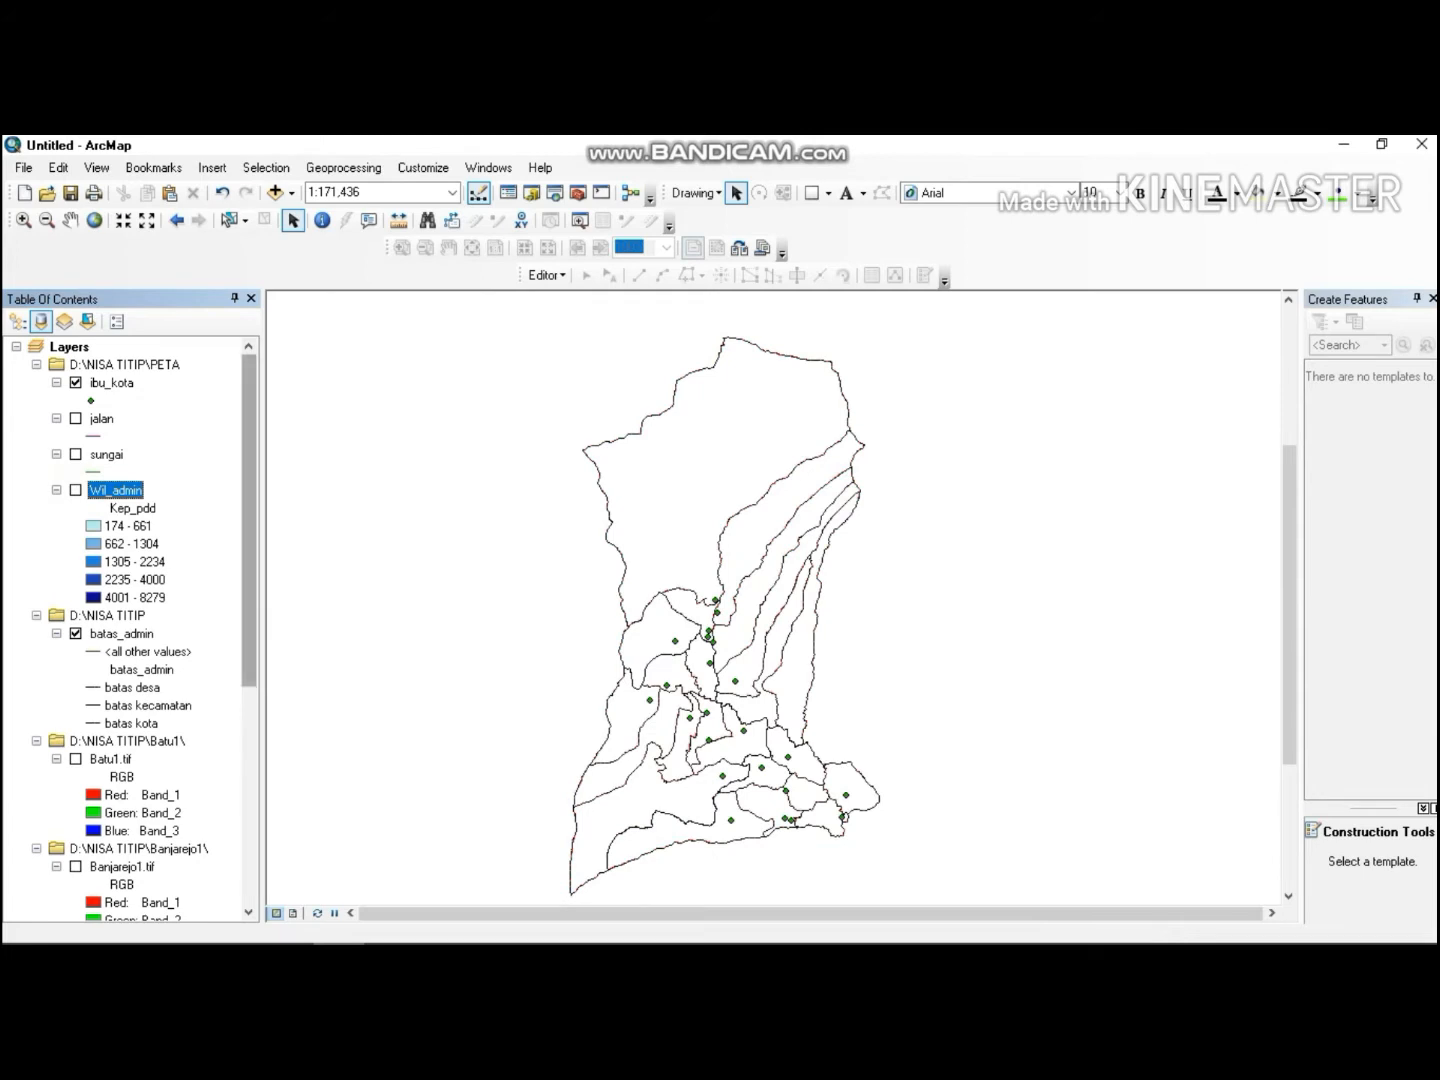
Turn on the Batu1, Banjarejo1, Bumiaji1, Pujon1 and Trawas1 raster layers.
left_click_drag(248, 464, 248, 557)
left_click(75, 597)
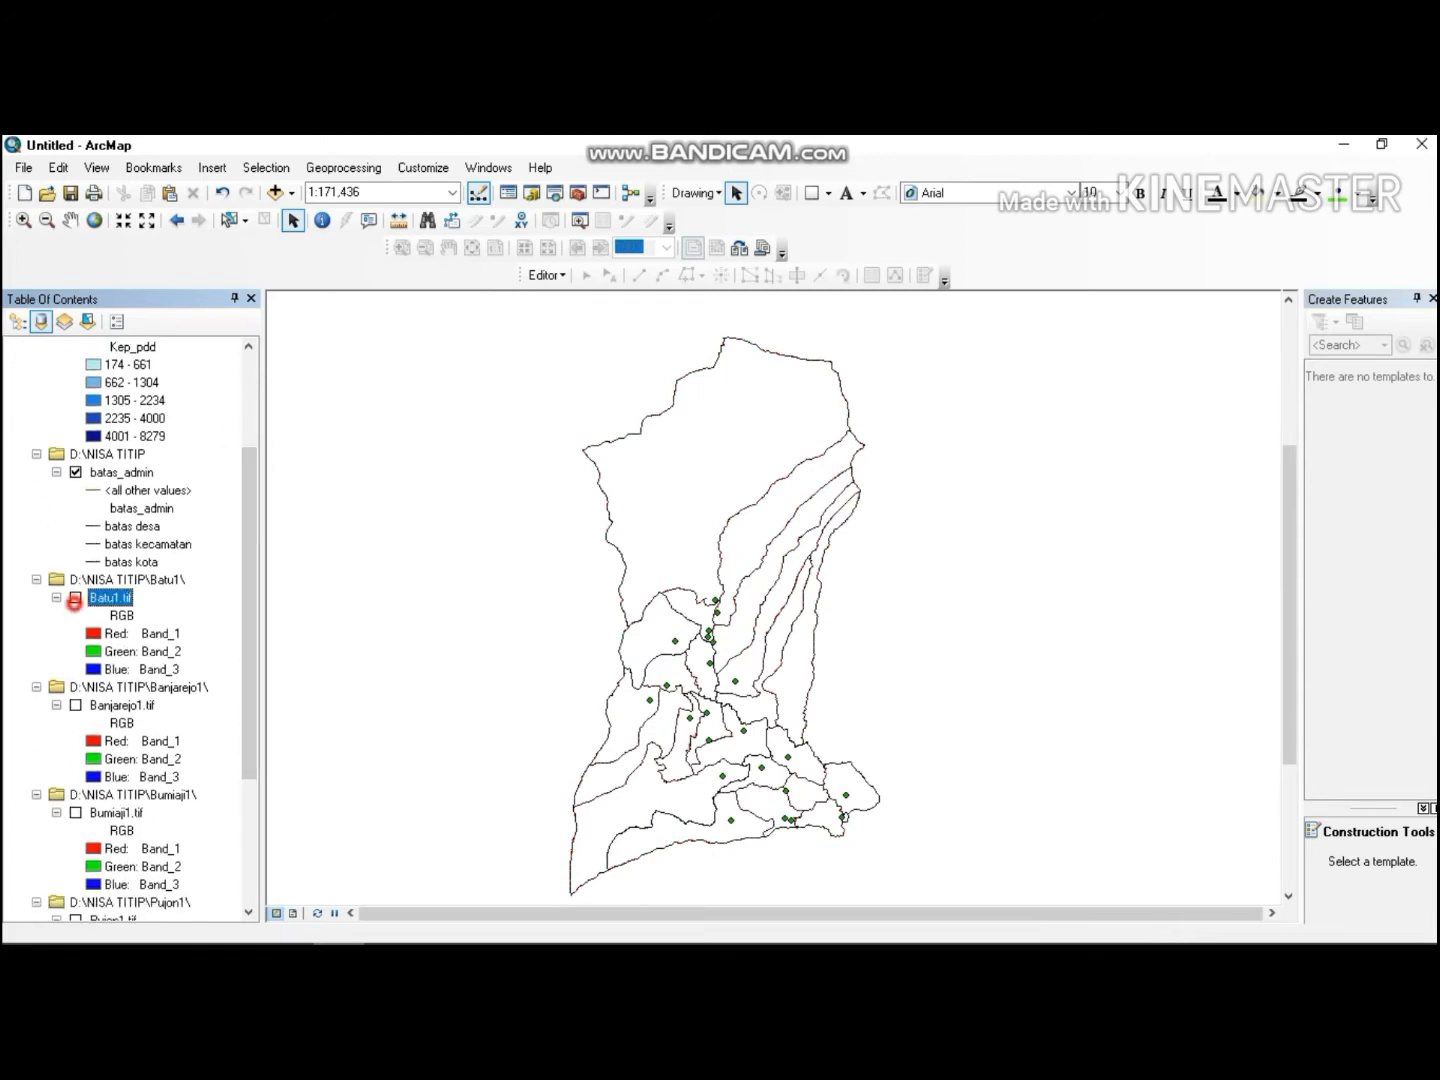
left_click(76, 706)
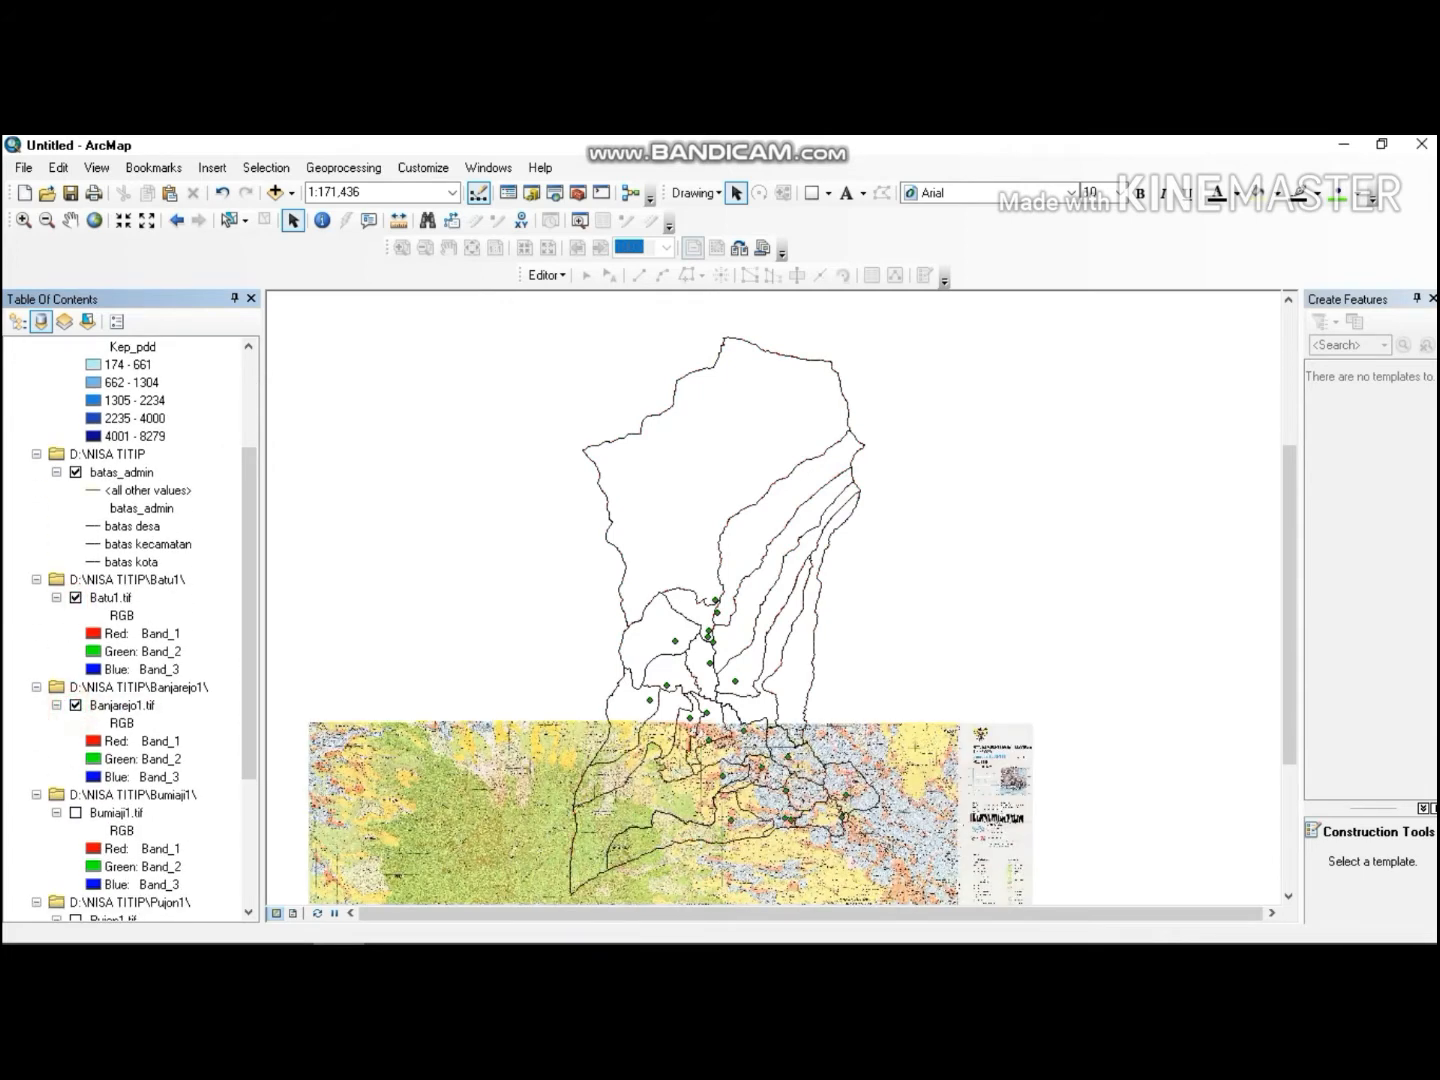
left_click_drag(250, 535, 249, 655)
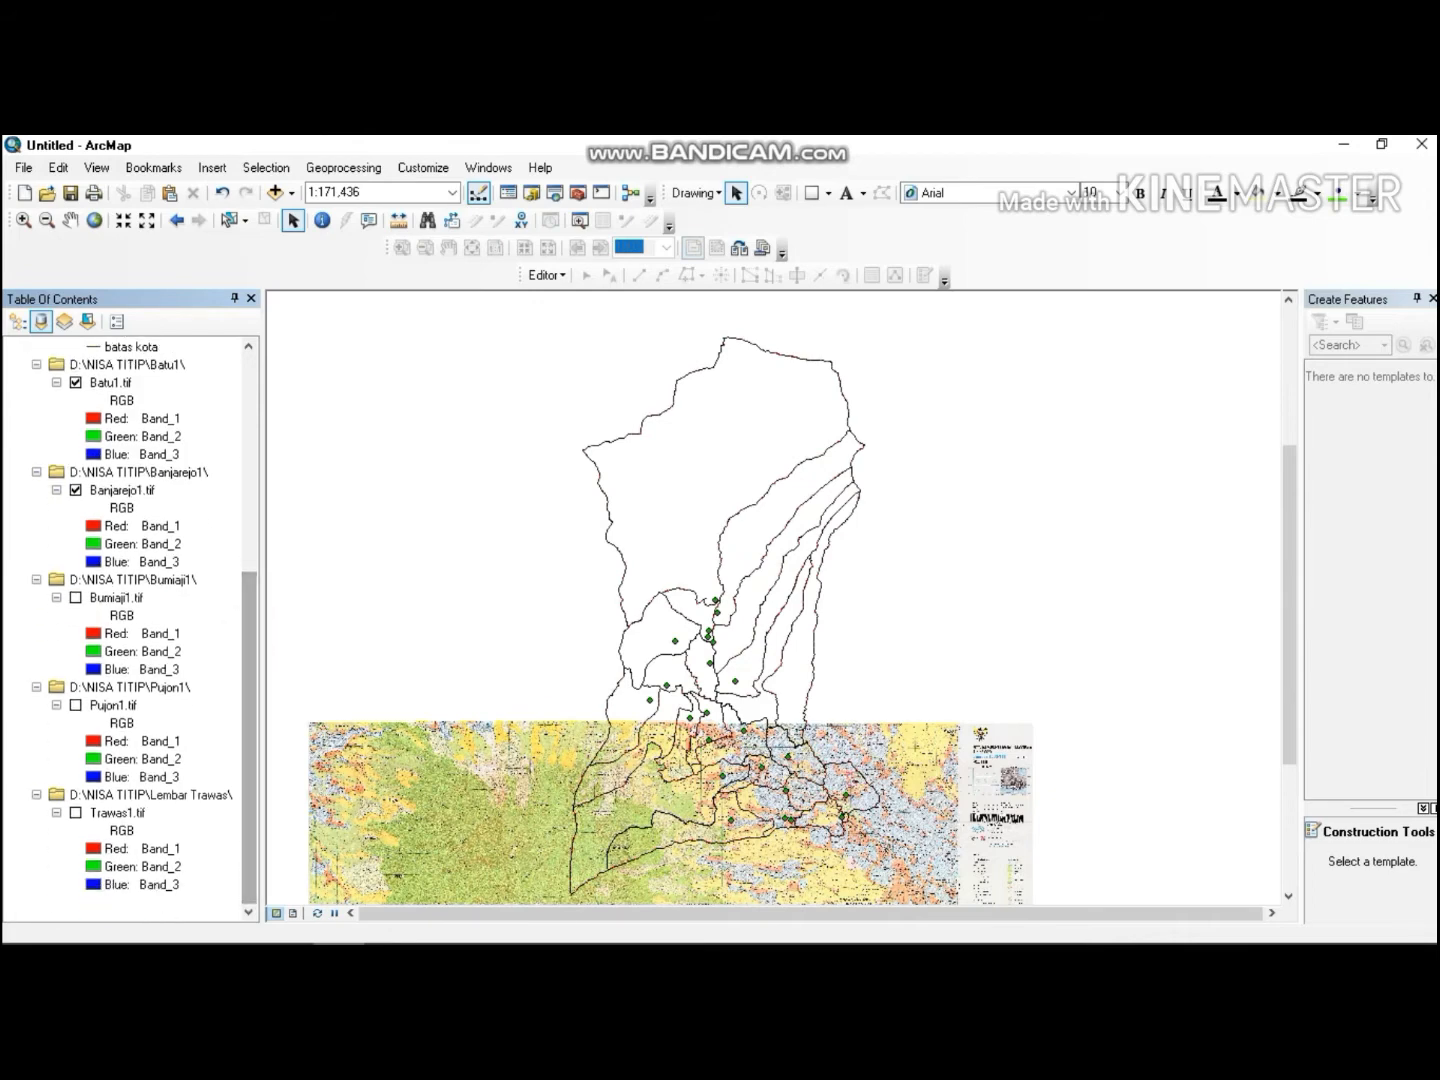
left_click(75, 598)
left_click(75, 705)
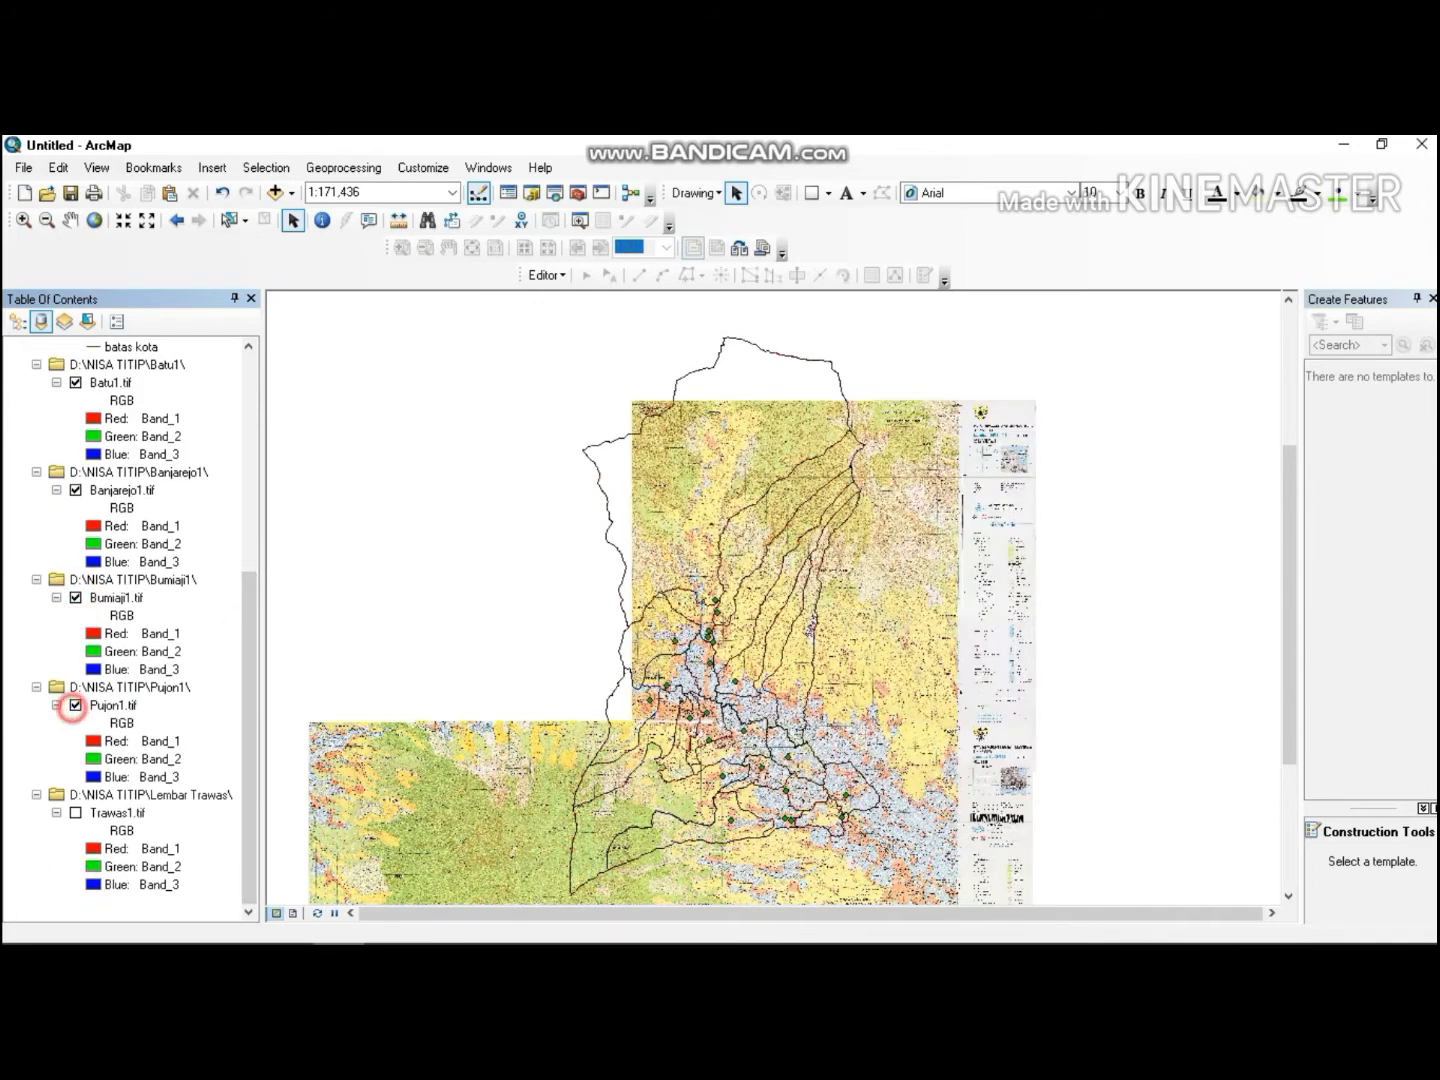
left_click(75, 813)
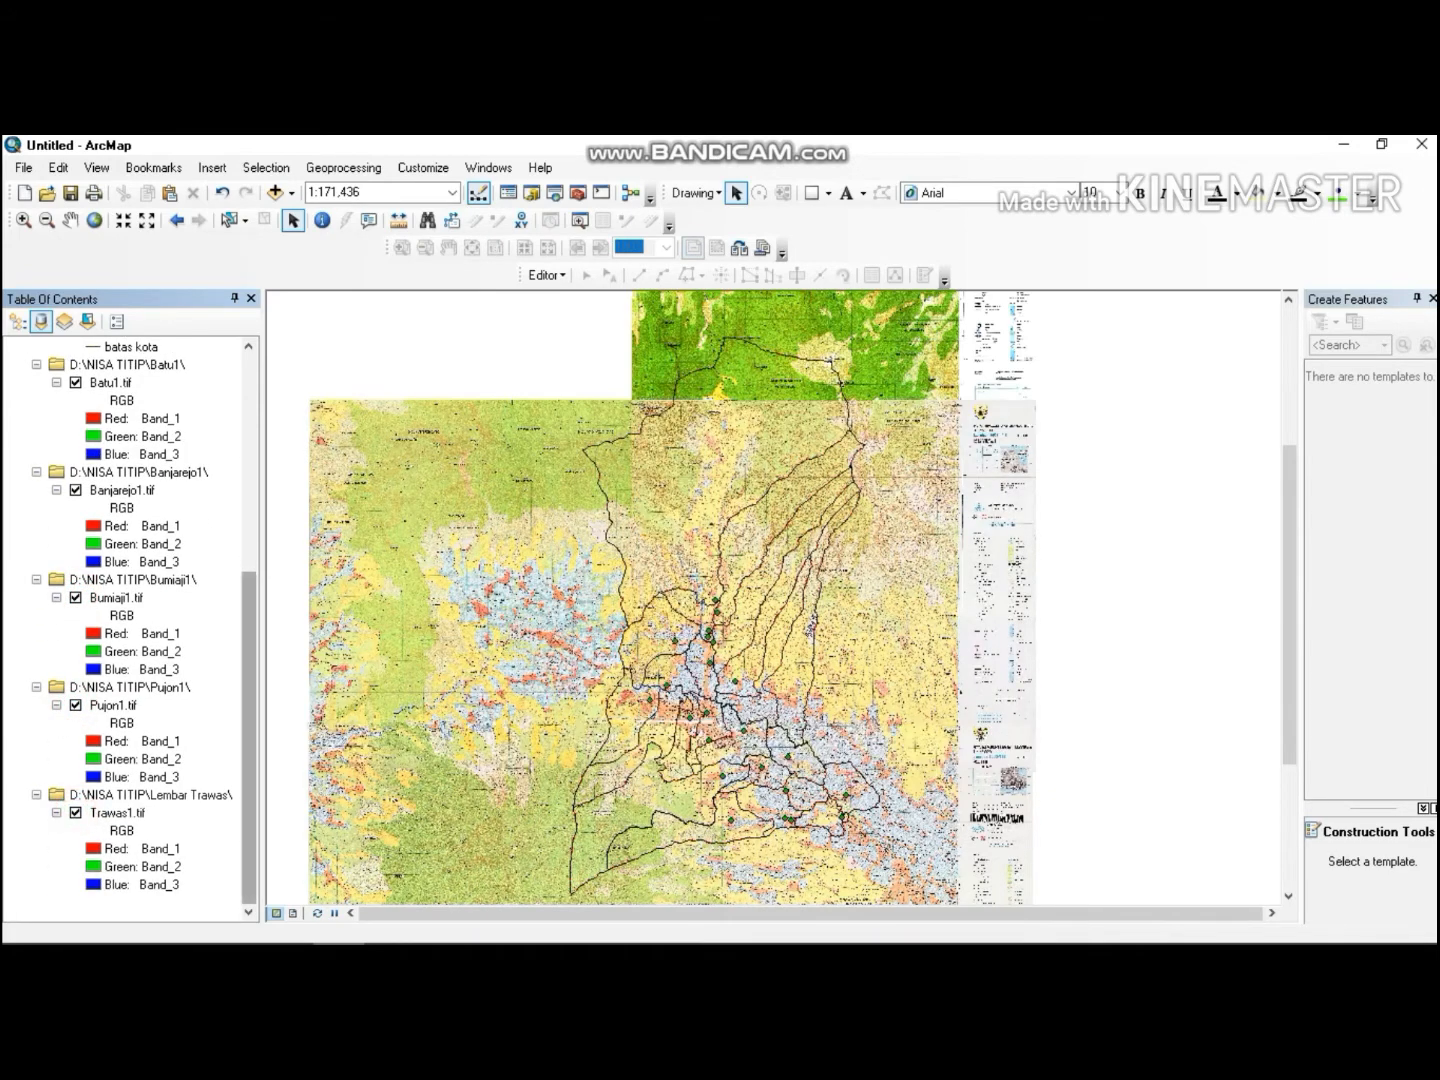
left_click_drag(249, 803, 250, 581)
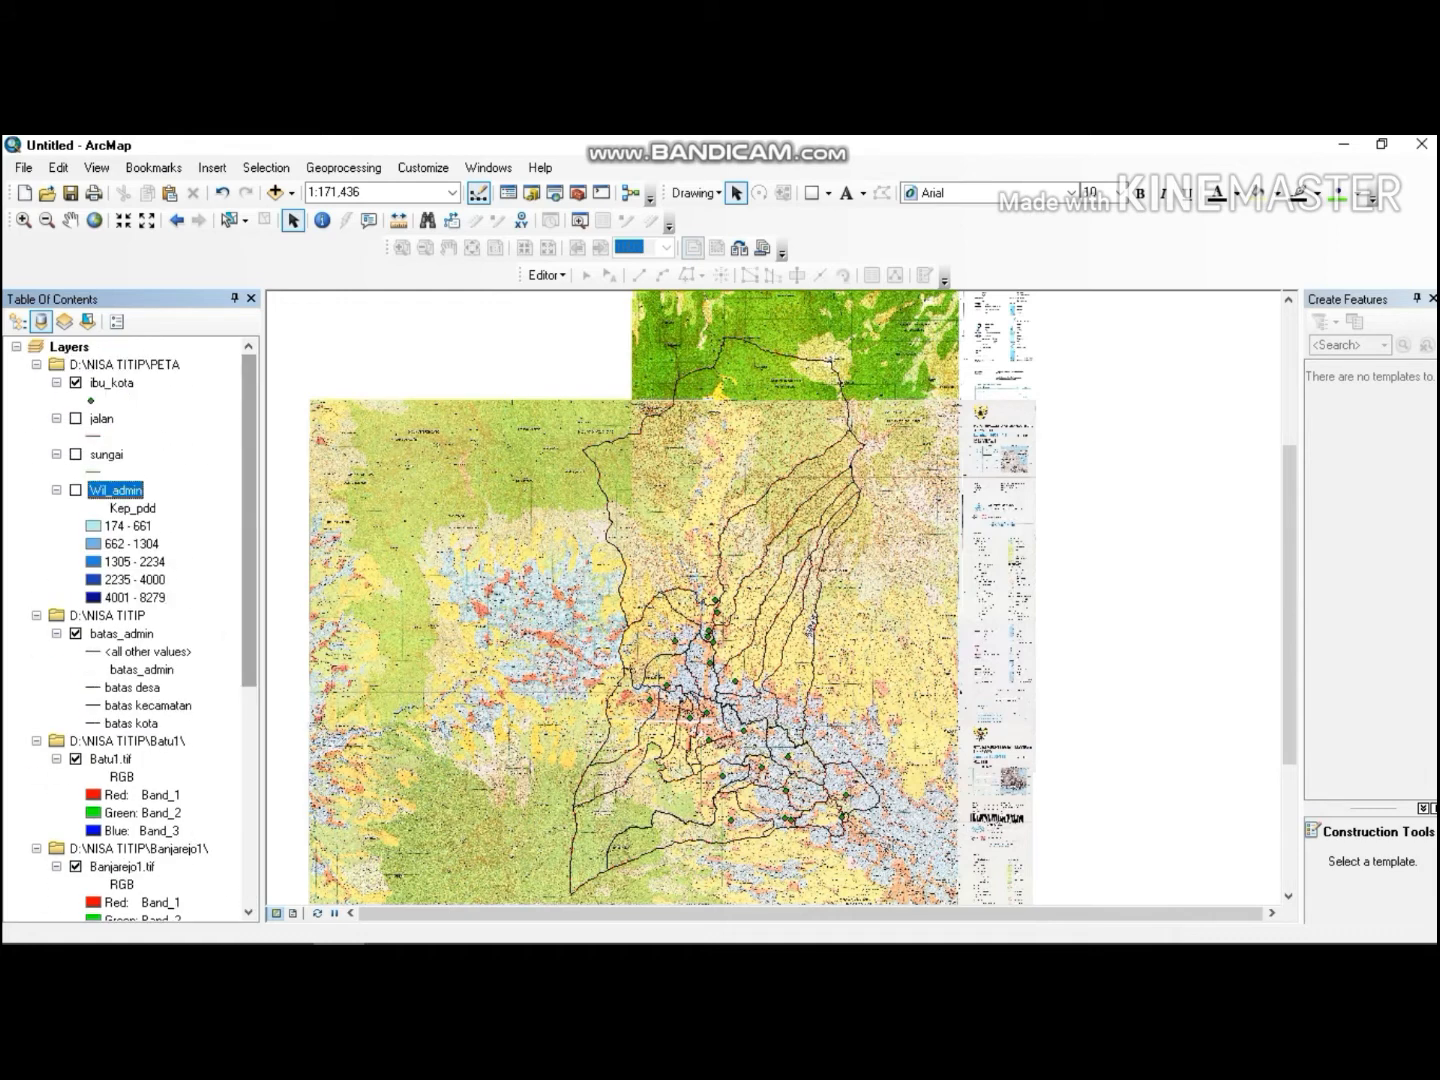
Open the ibu_kota attribute table and add a Text field named ibu_kota, accepting the automatic rename.
right_click(111, 383)
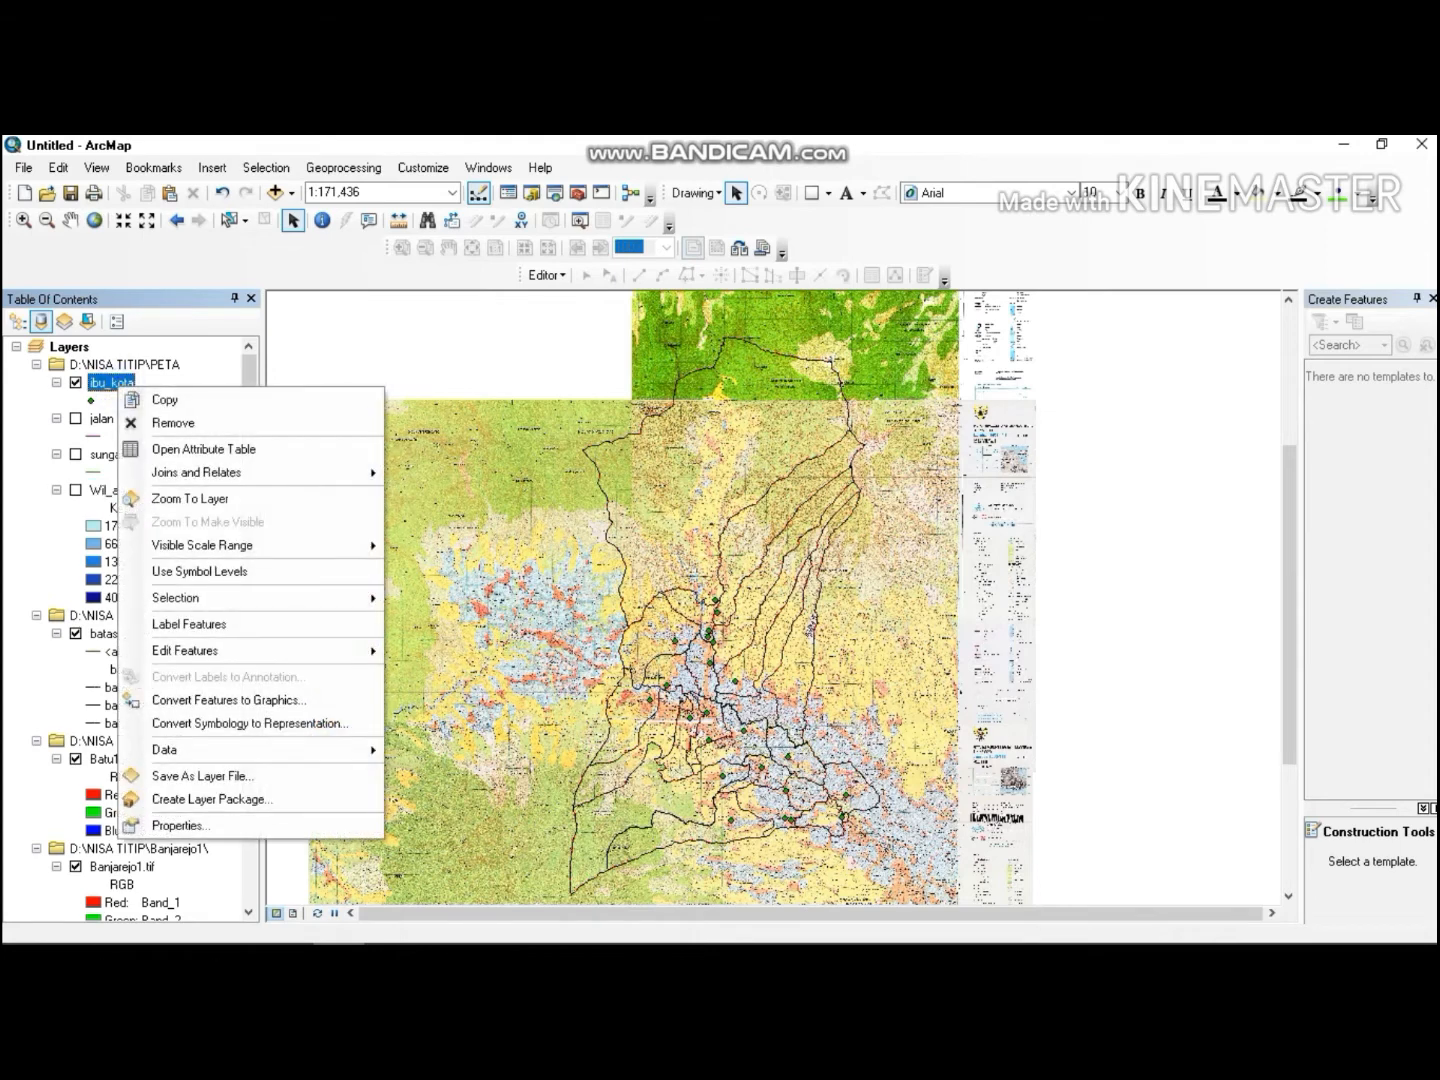
left_click(180, 449)
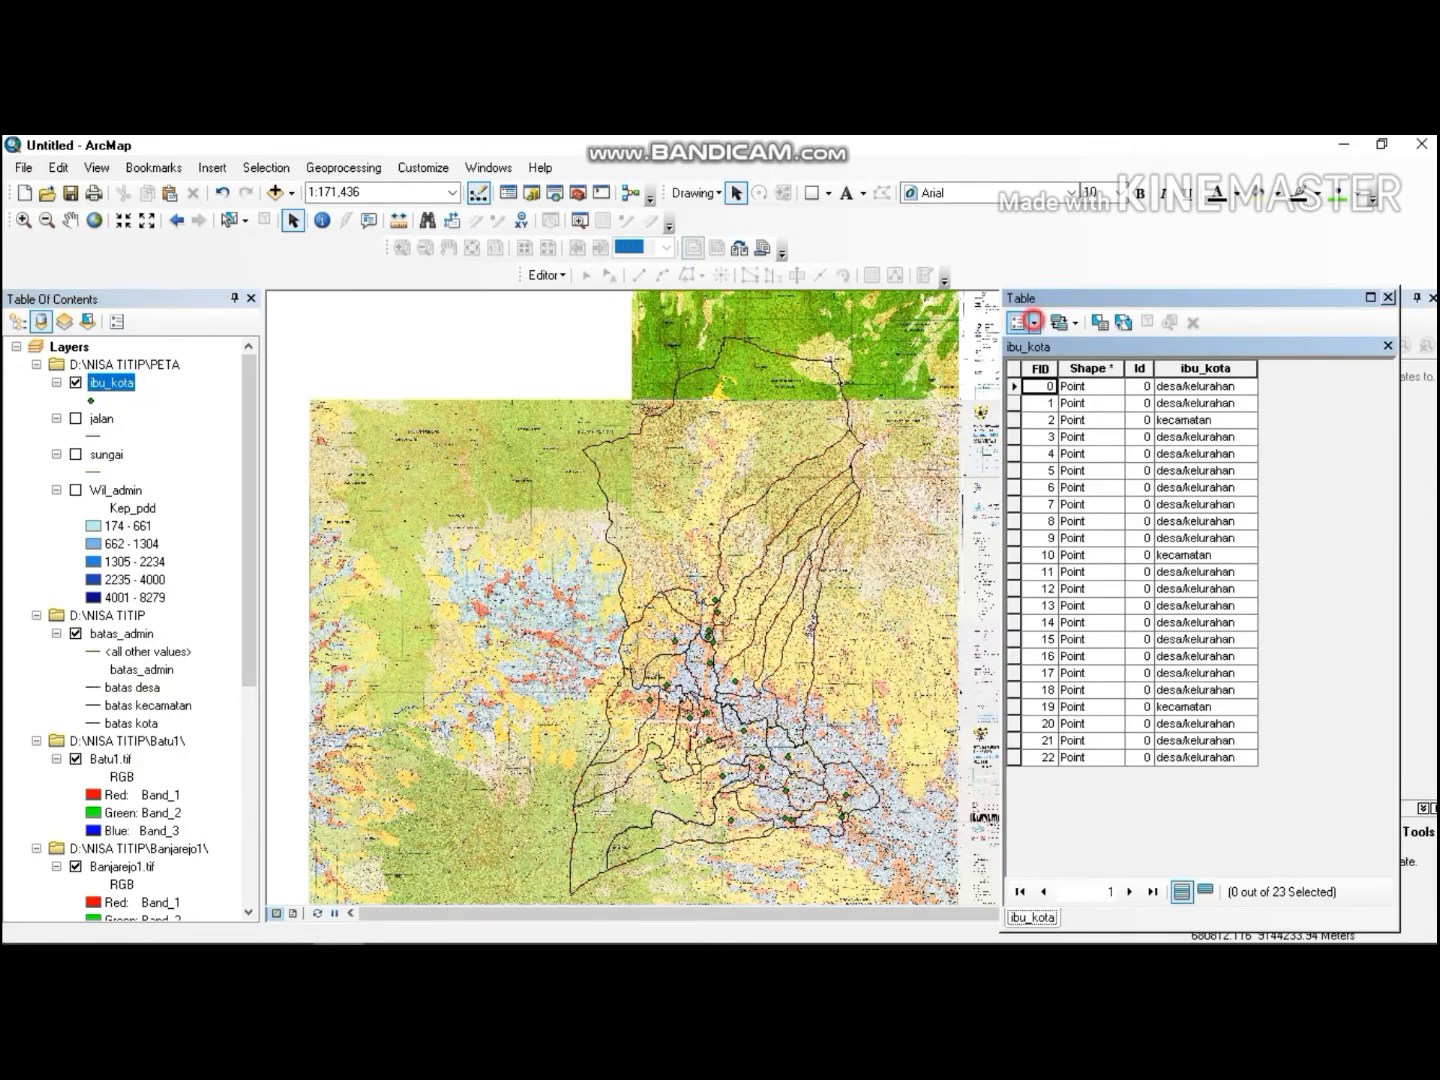
left_click(1032, 321)
left_click(1080, 470)
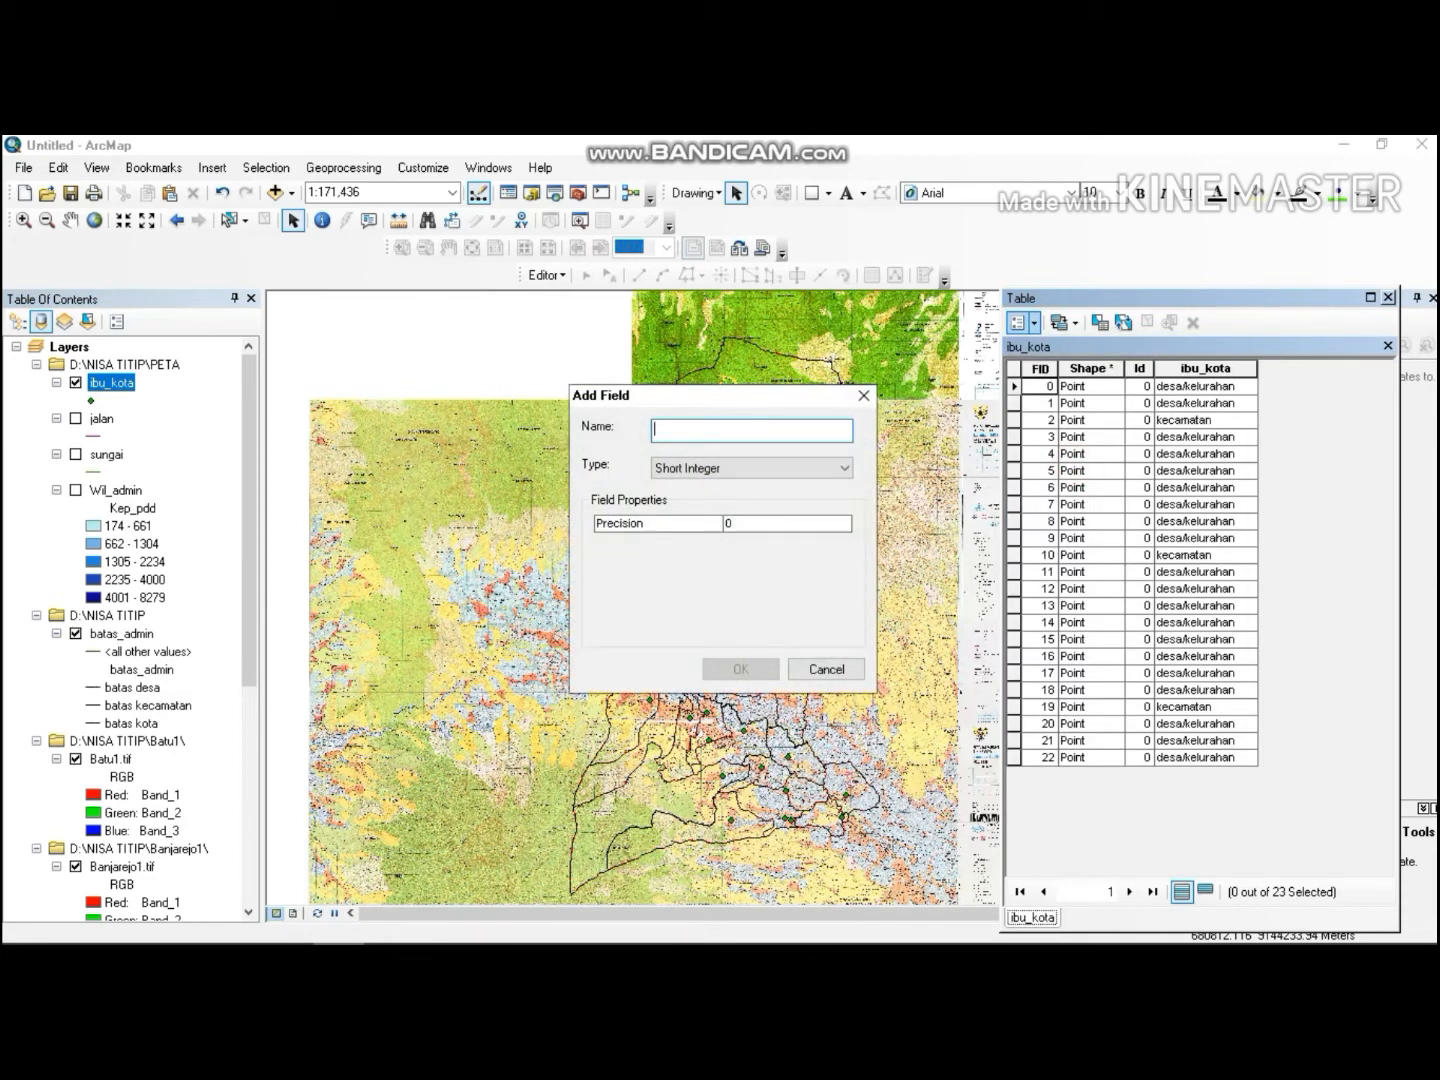
type("i")
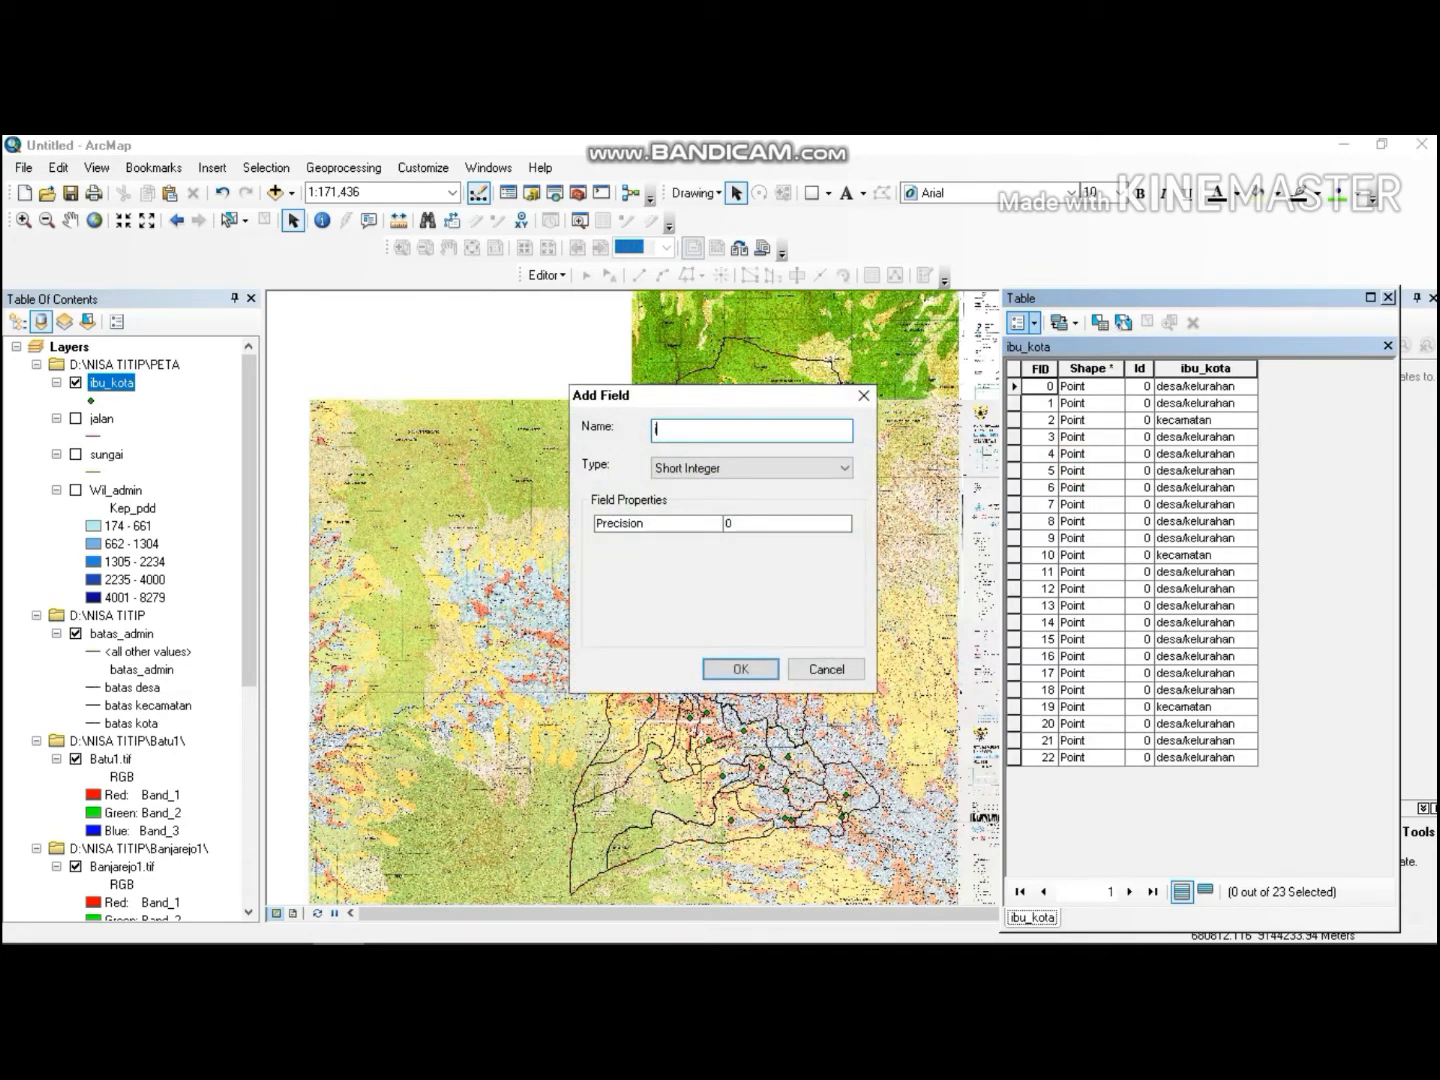
type("bu_koy")
type("ta")
left_click(830, 468)
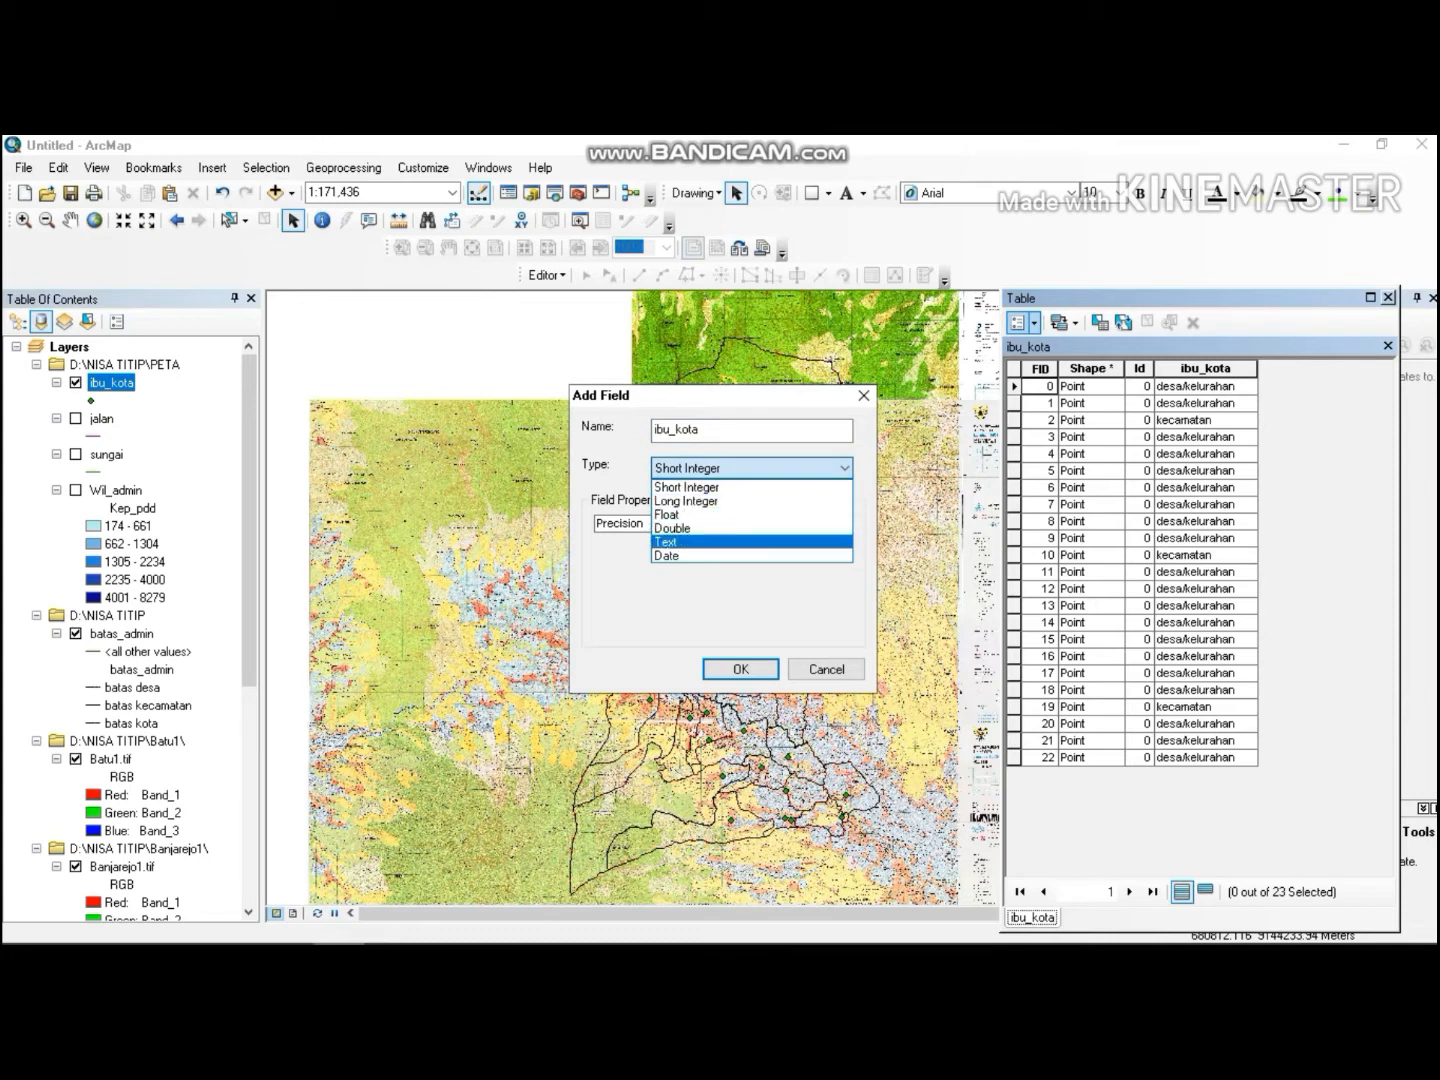
left_click(743, 541)
left_click(740, 670)
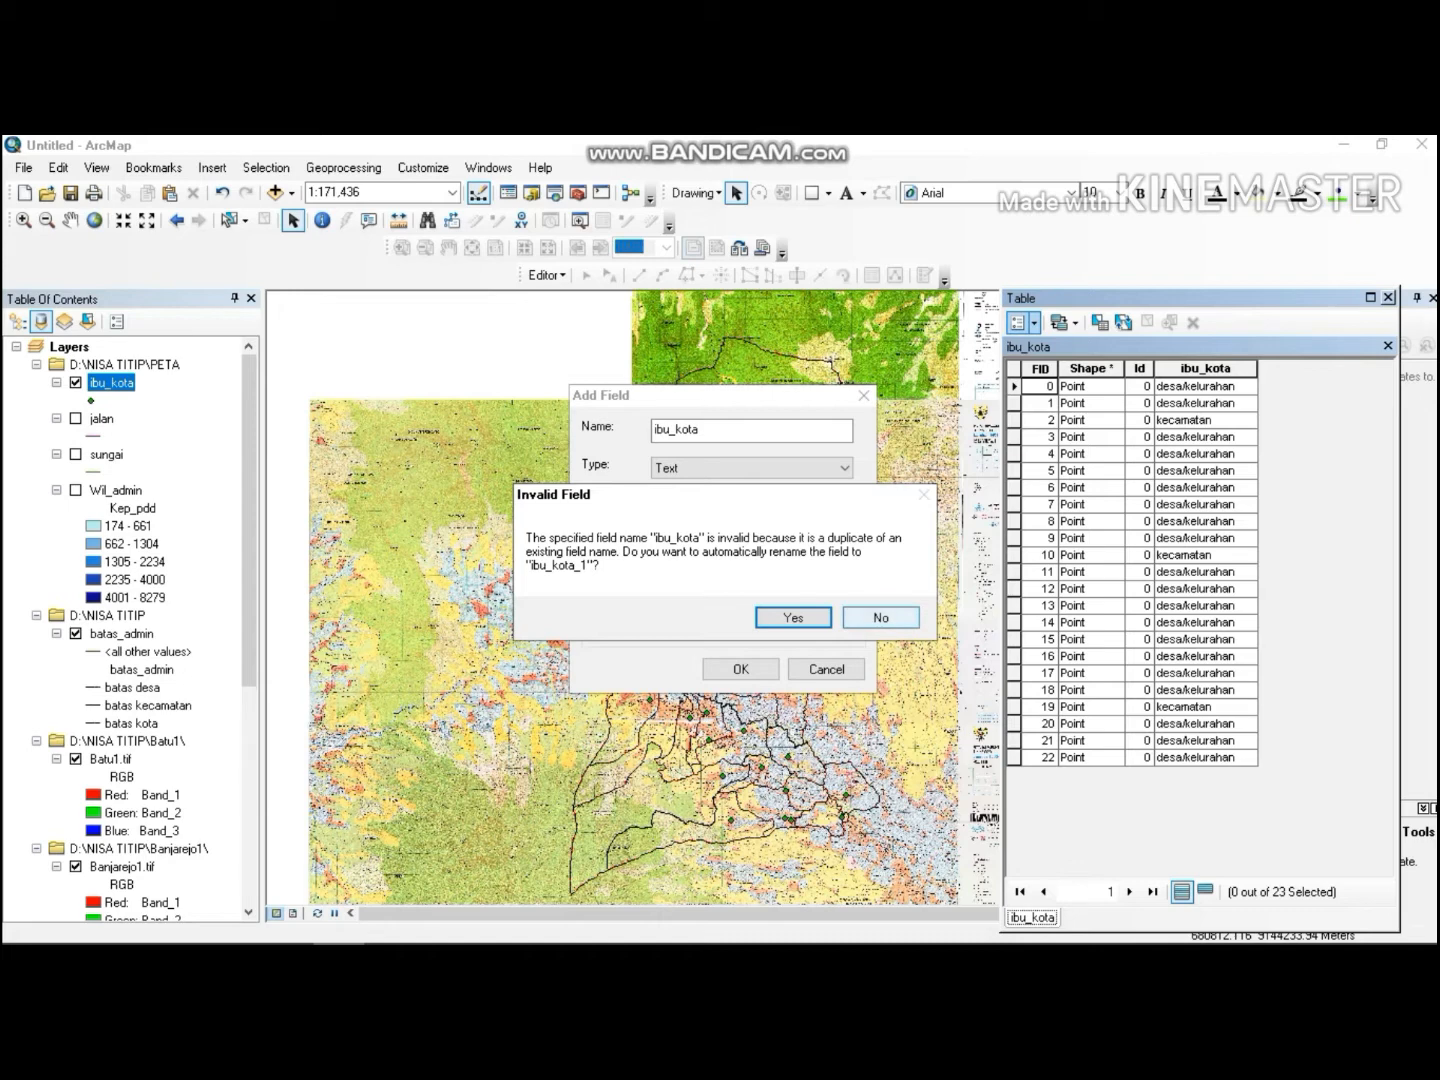
left_click(793, 617)
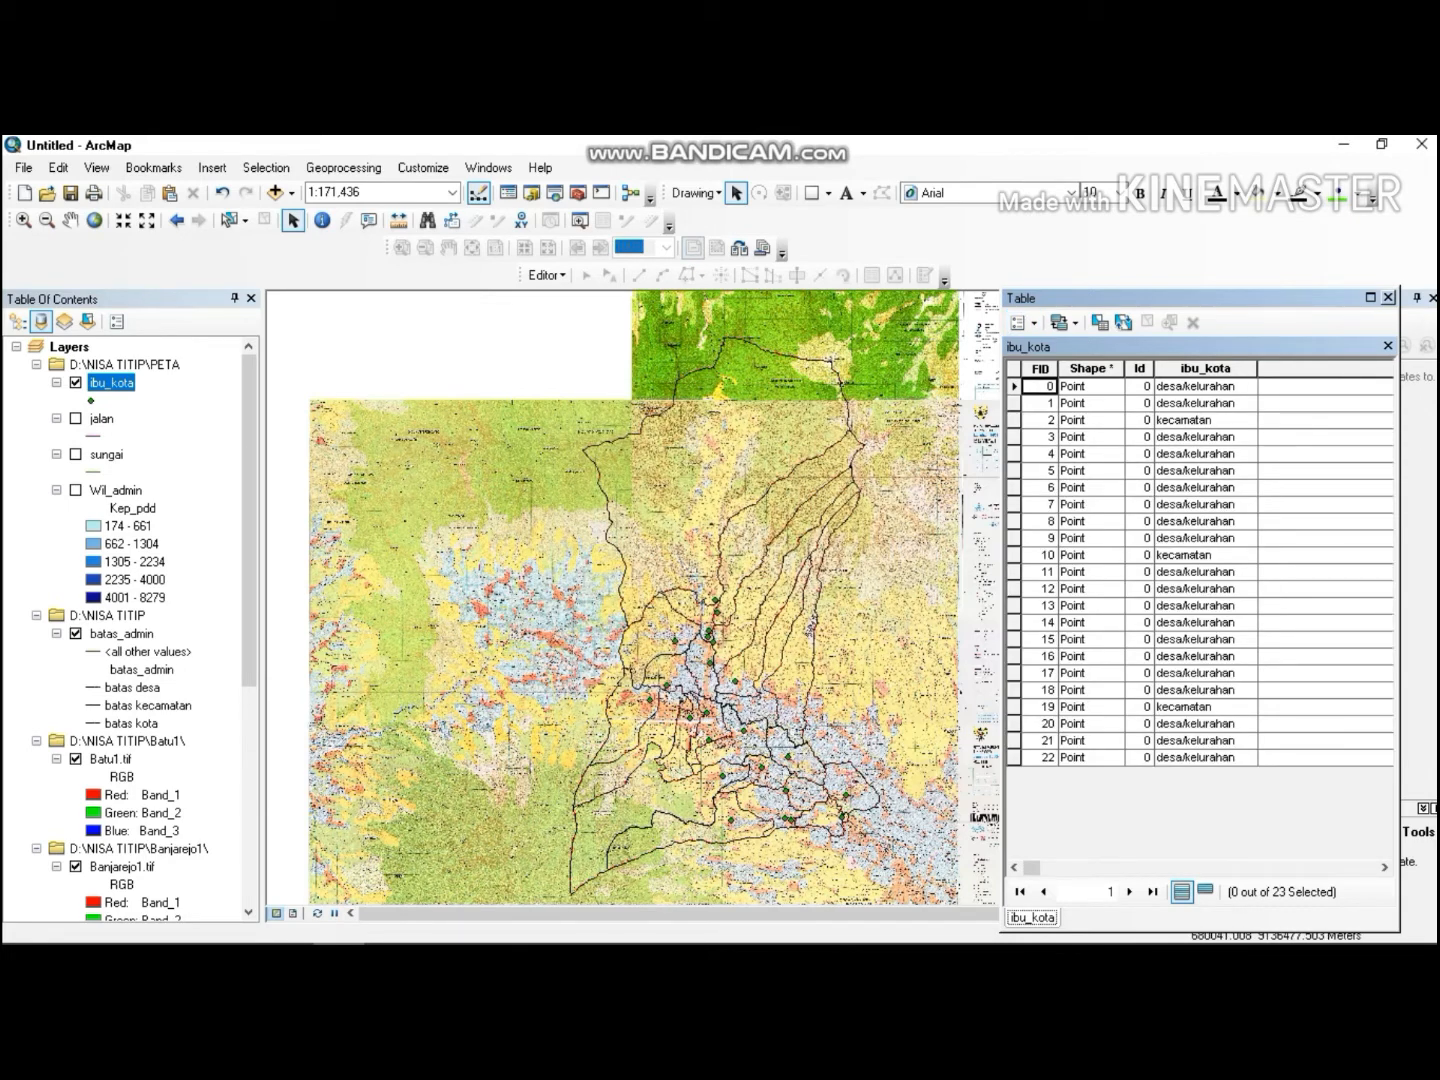
Delete the original ibu_kota field and narrow the new ibu_kota_1 column.
right_click(1190, 361)
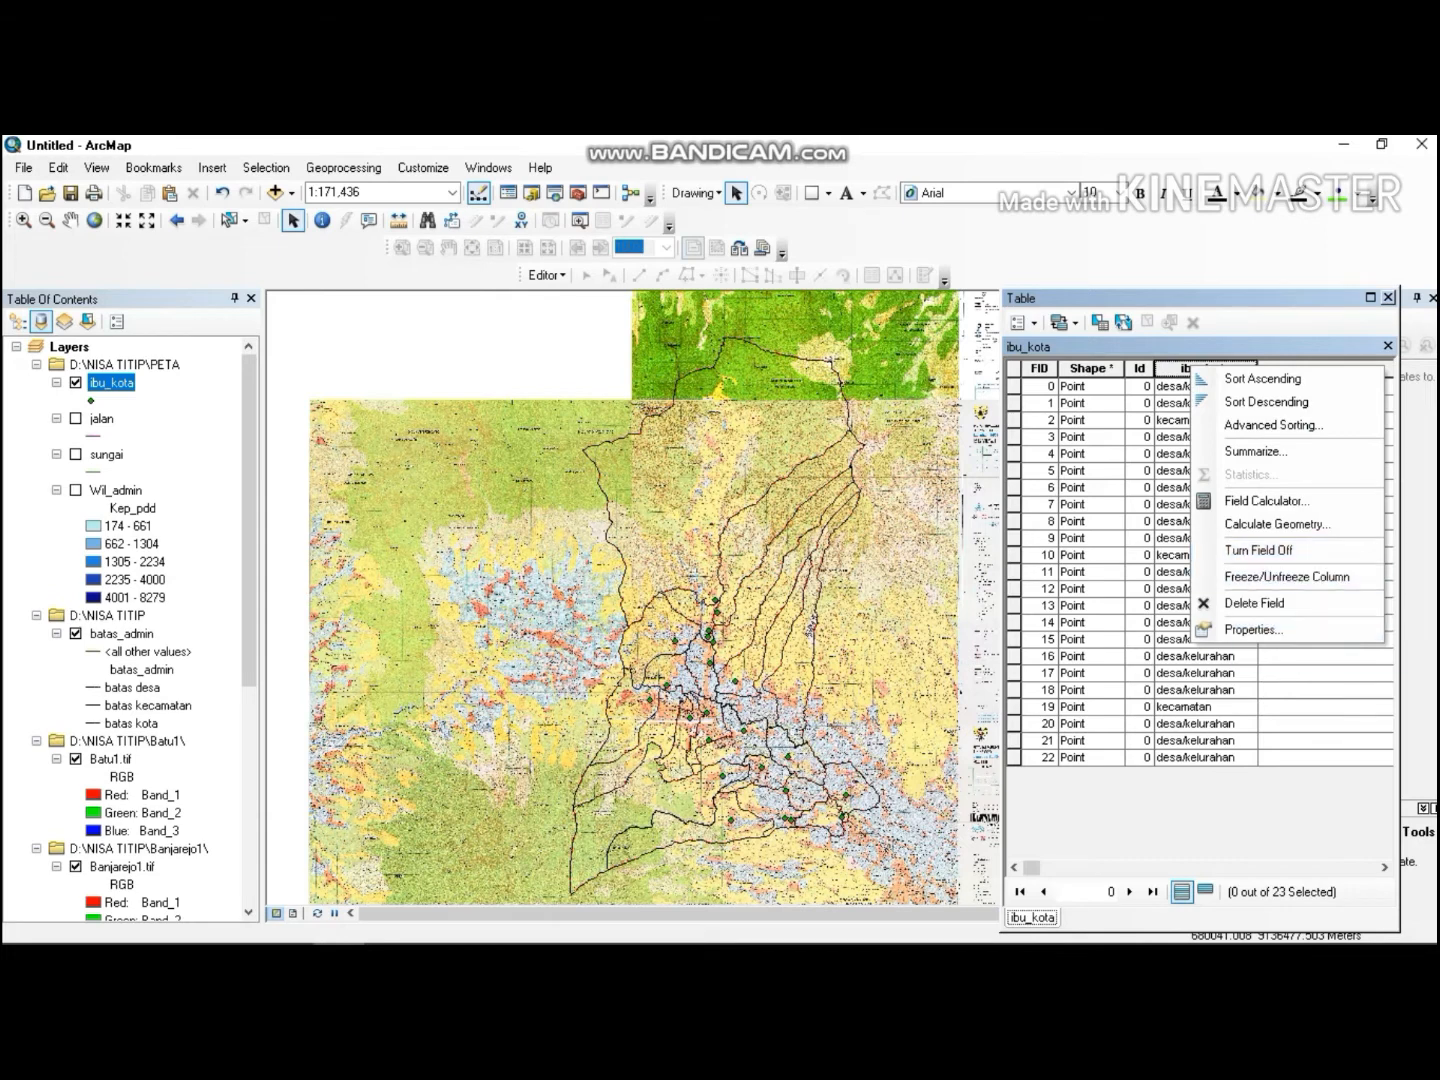
left_click(1258, 597)
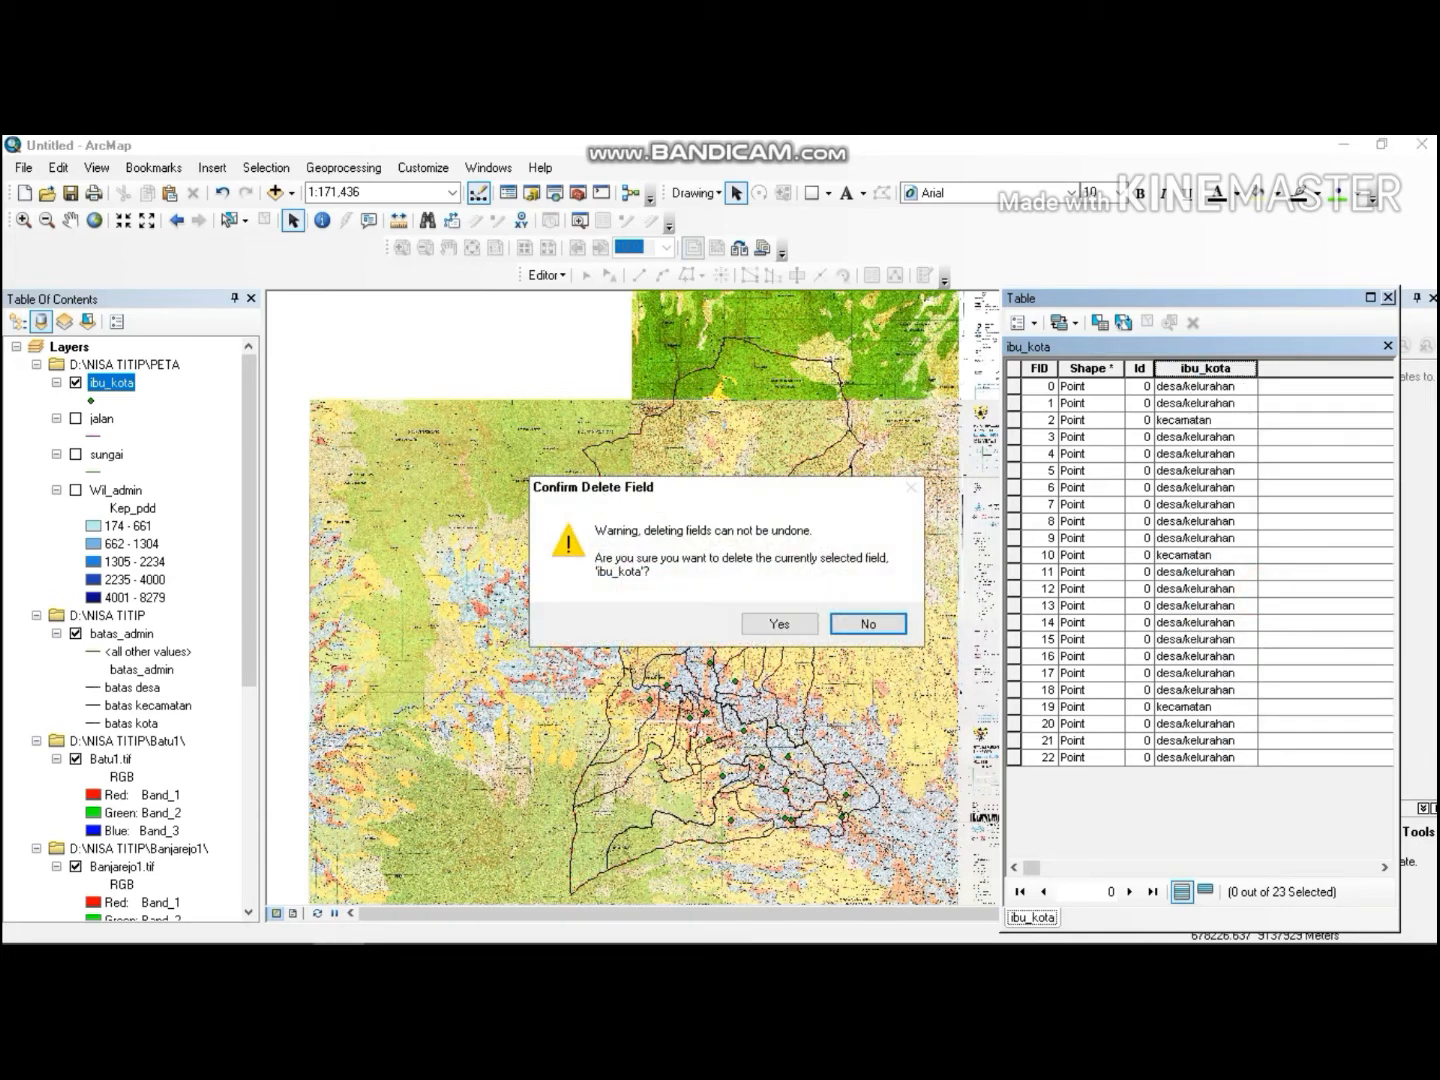
left_click(778, 624)
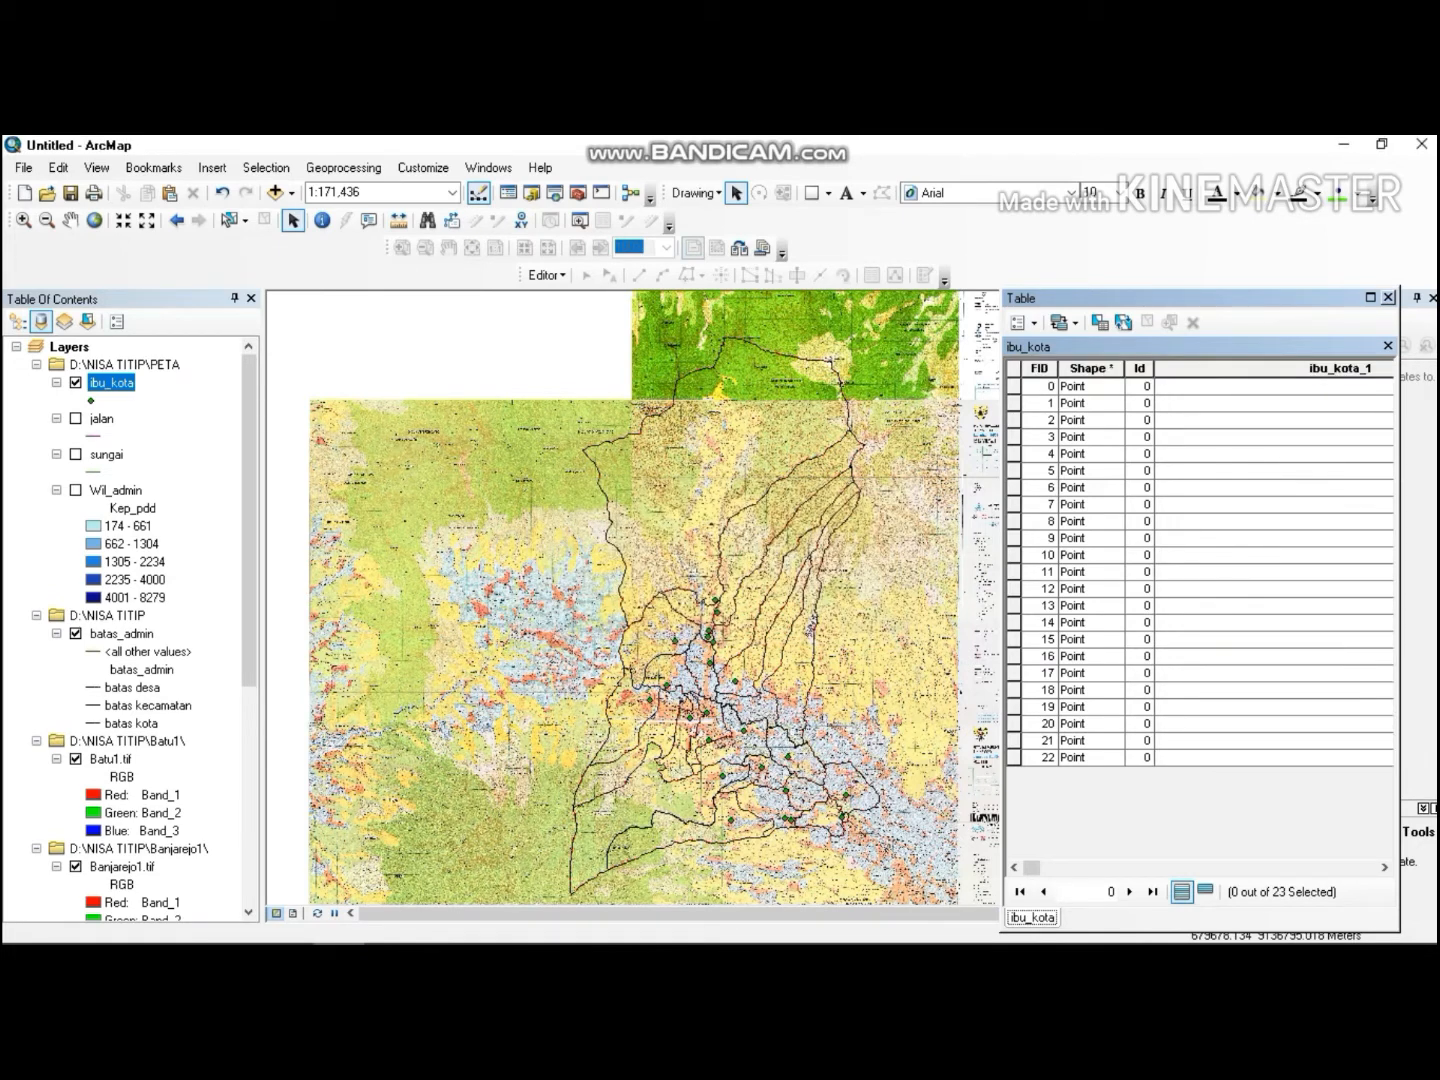
left_click(1266, 387)
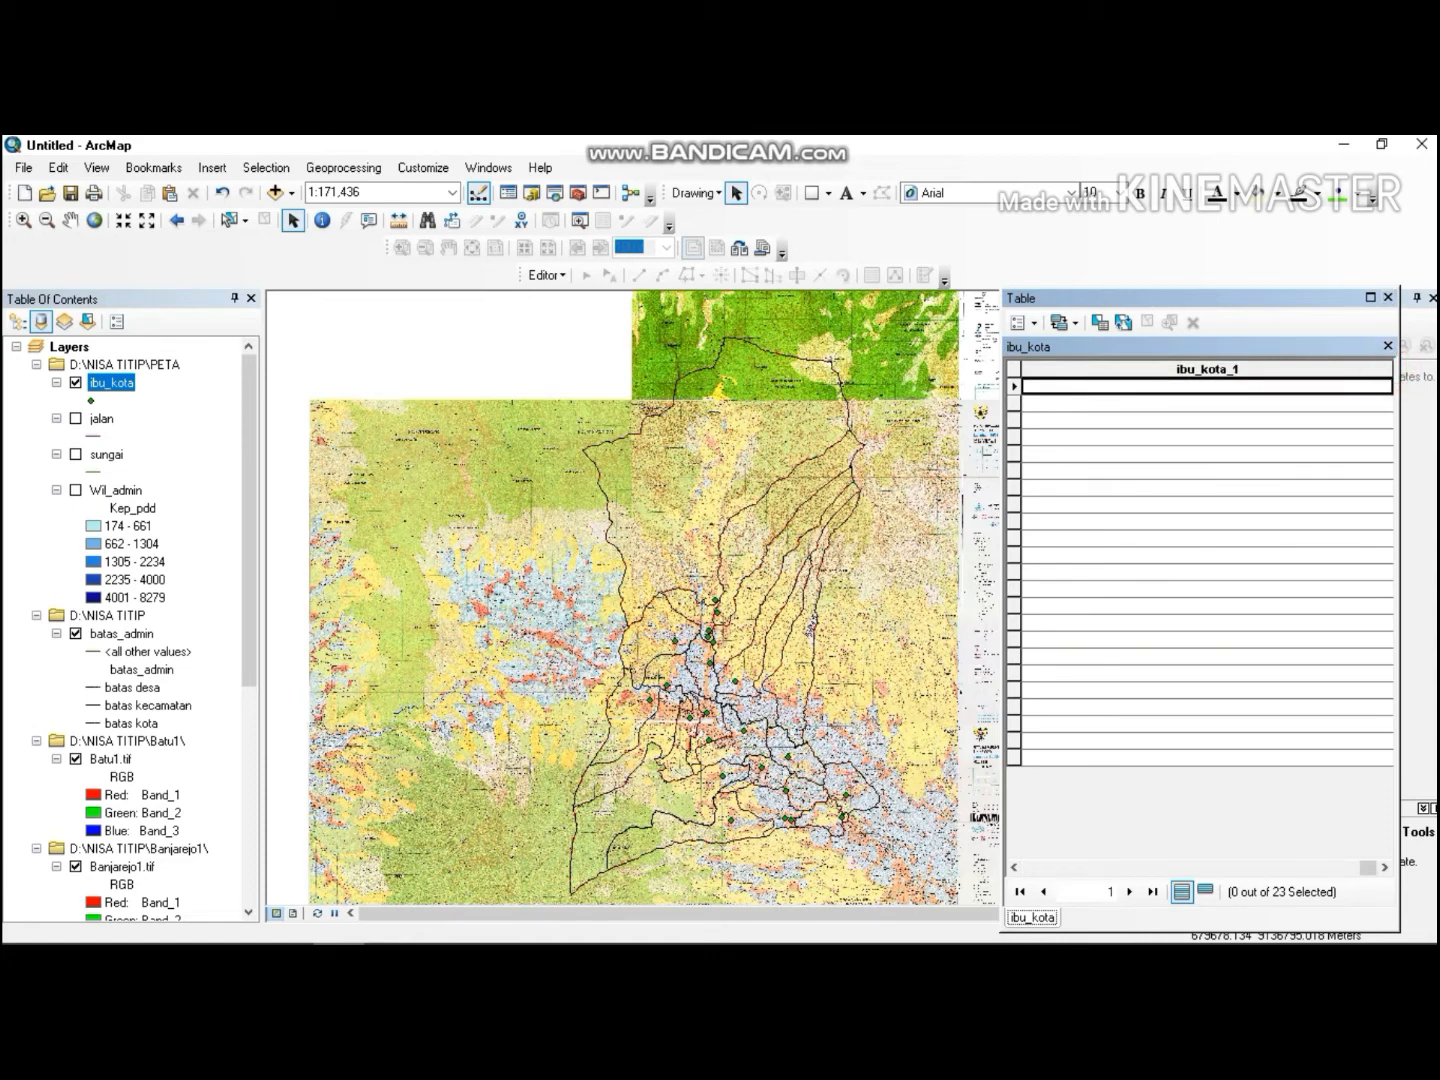
left_click_drag(1393, 368, 1168, 368)
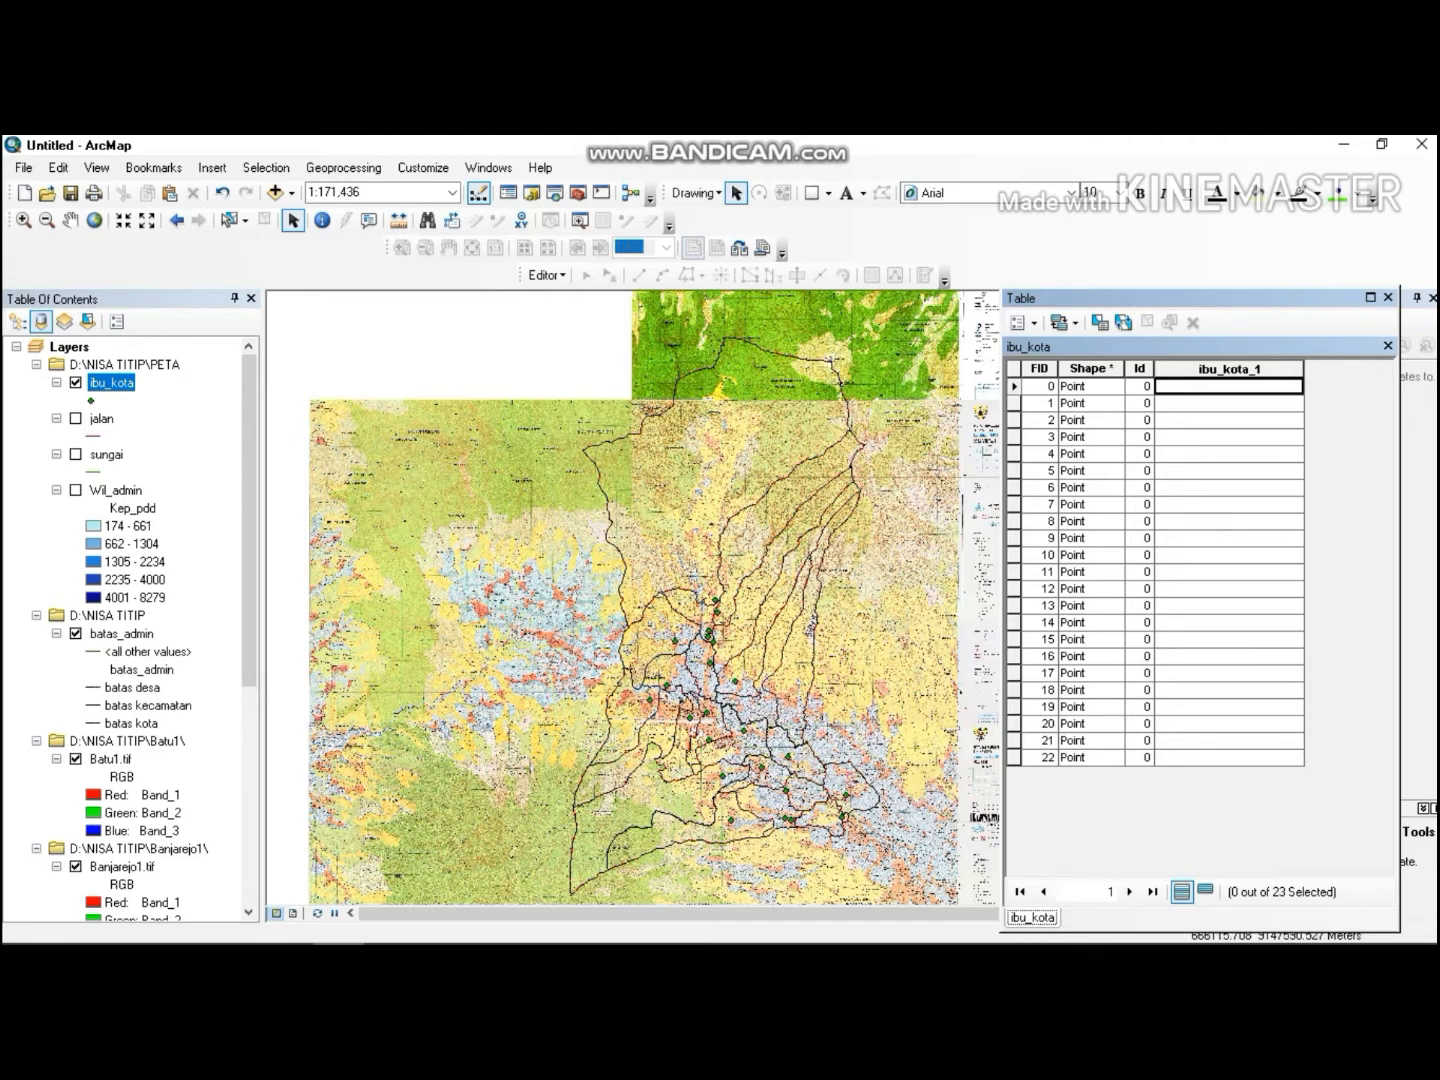
Start an edit session on the ibu_kota layer.
left_click(547, 275)
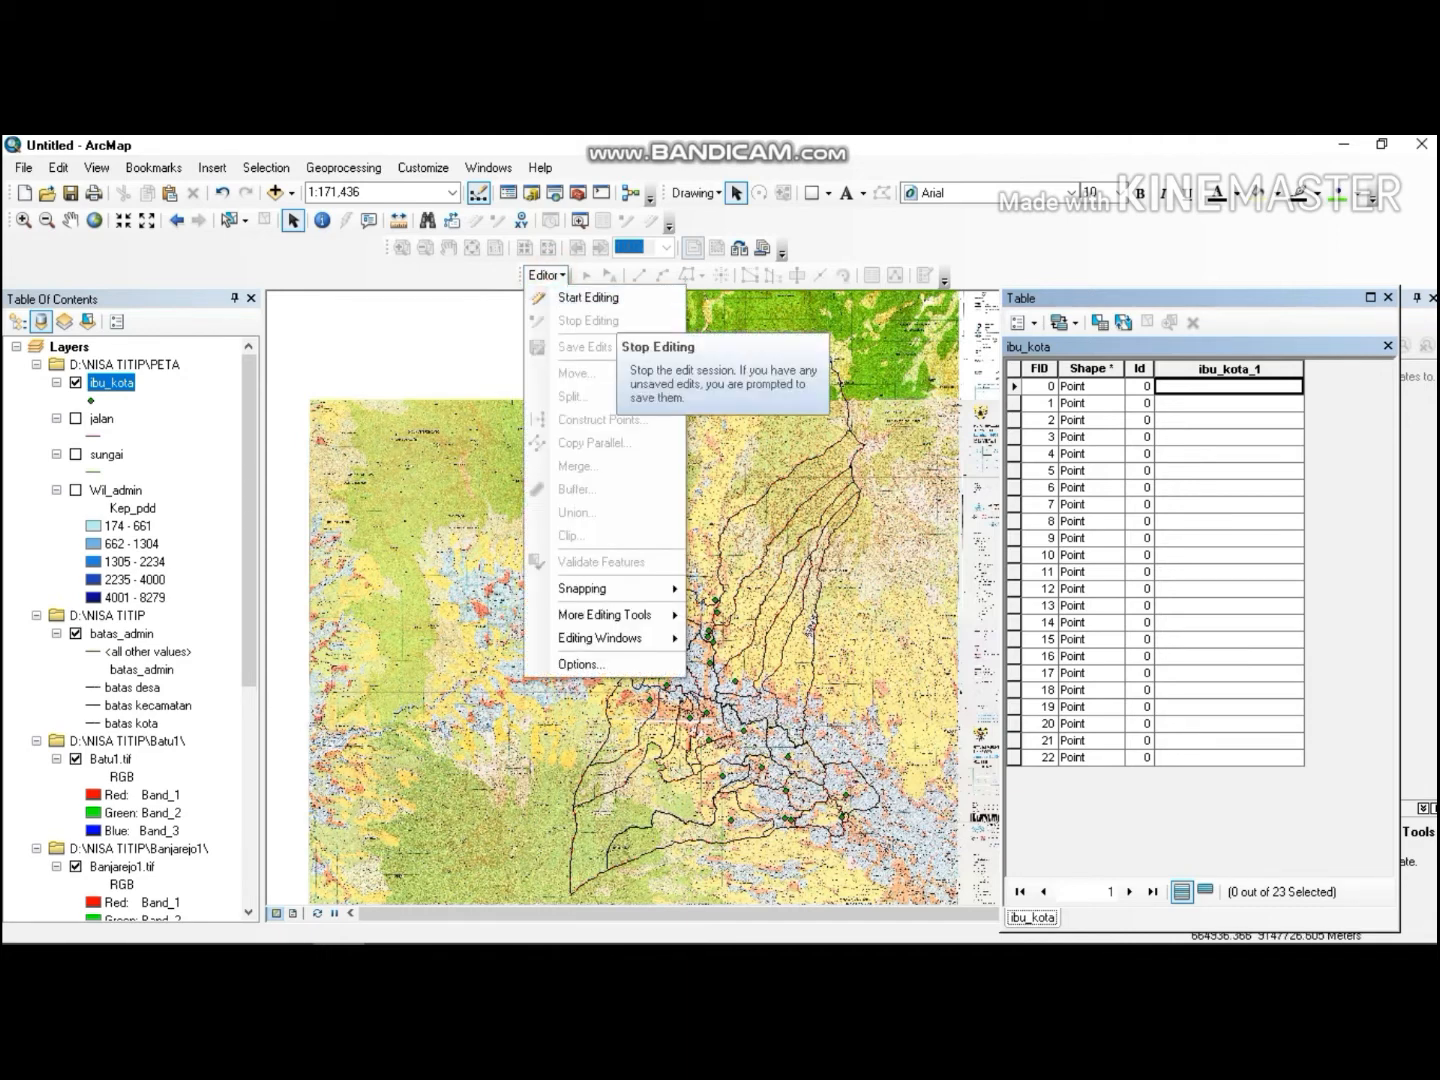
left_click(588, 297)
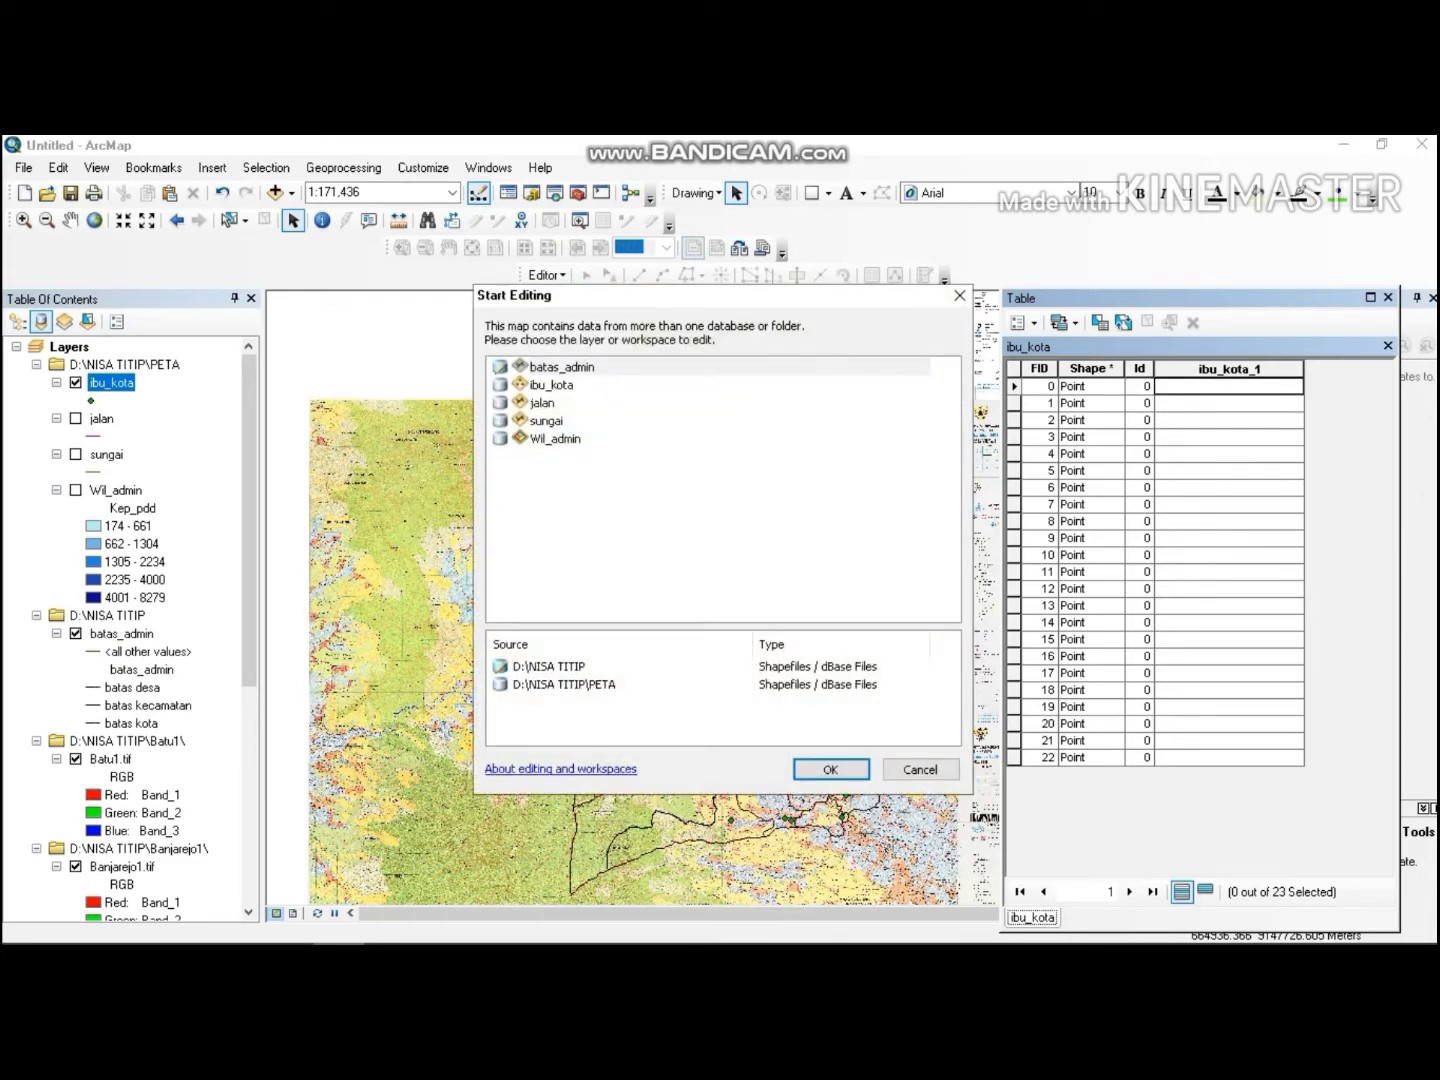
left_click(552, 385)
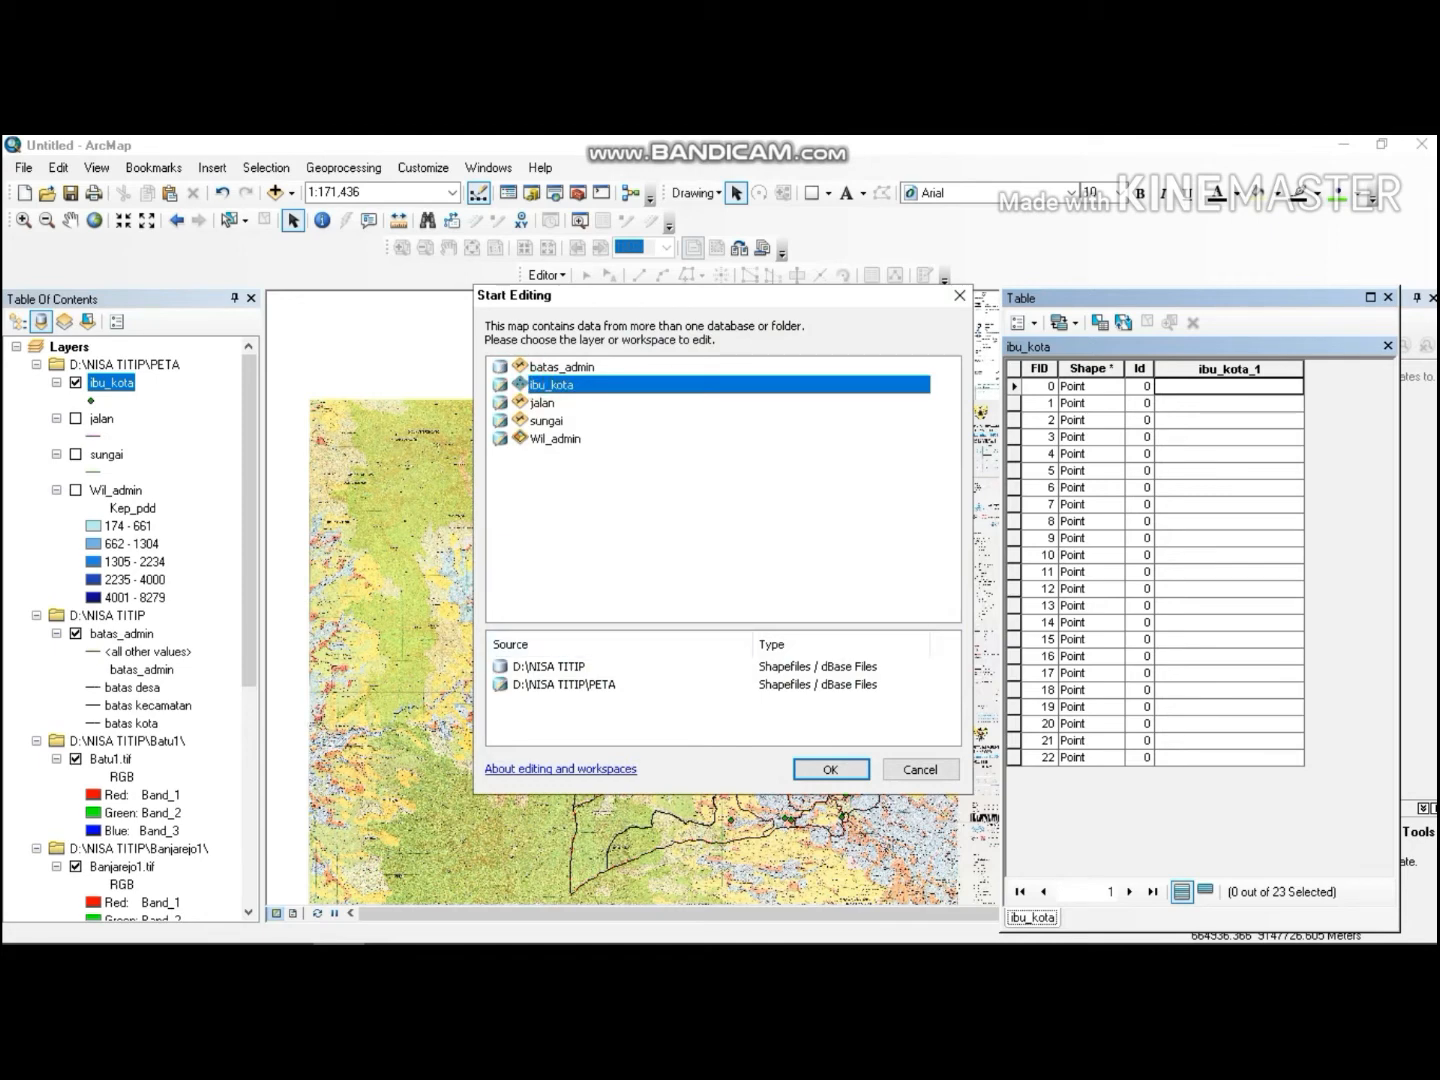
left_click(830, 769)
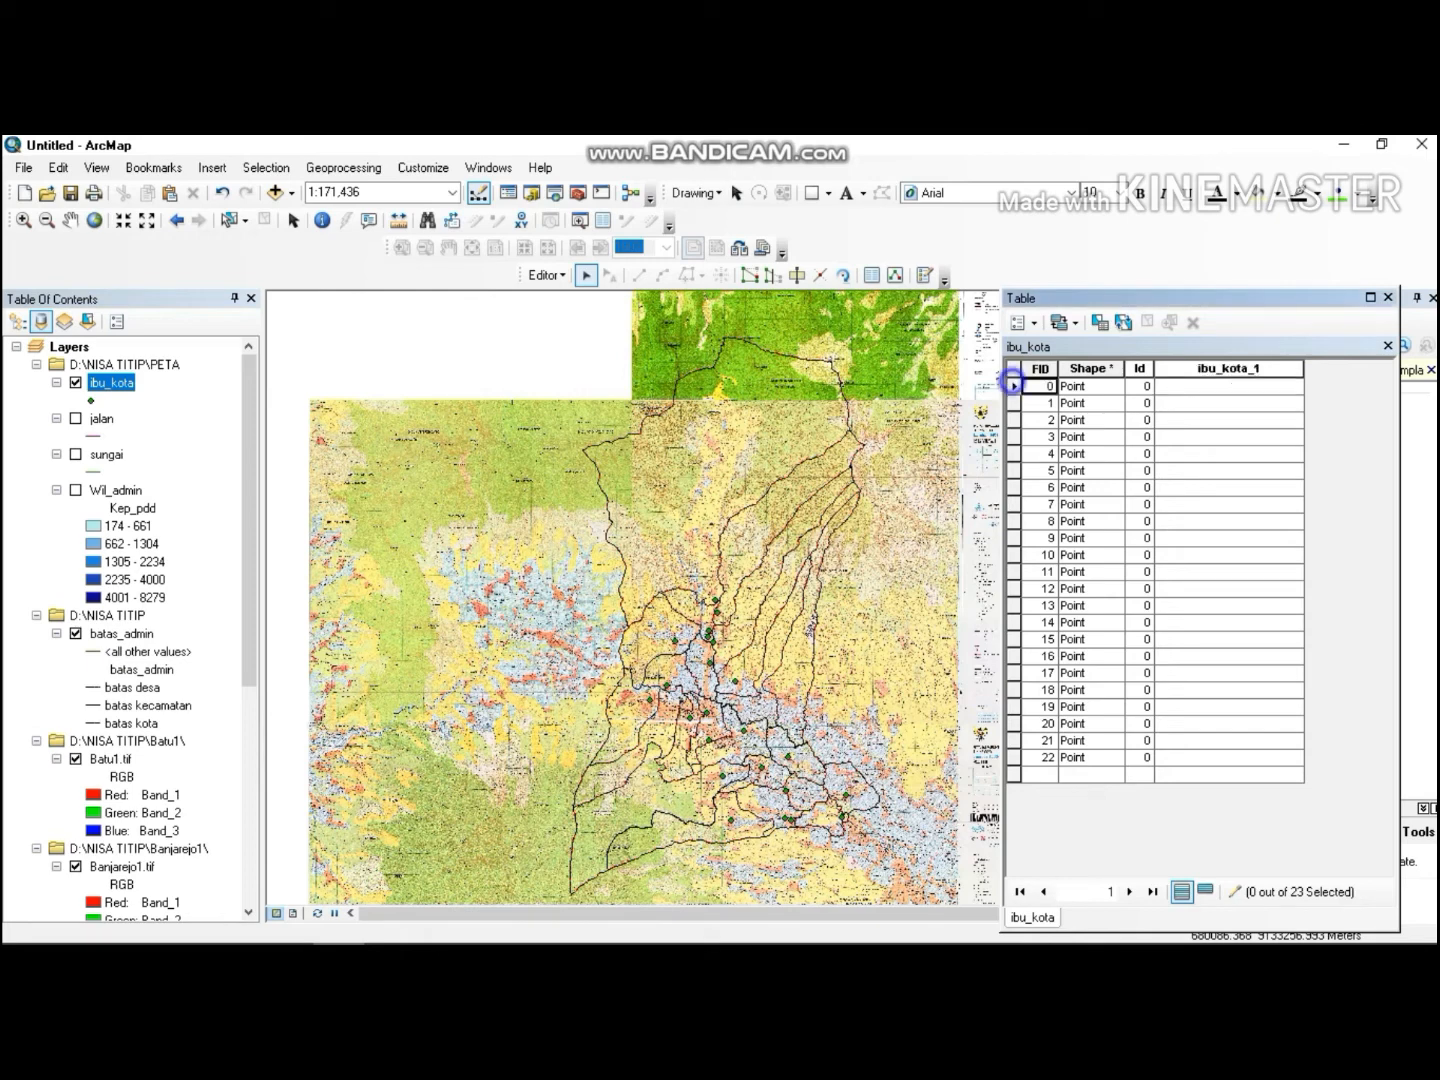
Zoom to feature 0 and enter desa/kelurahan in its ibu_kota_1 cell, then select that text for copying.
right_click(1013, 386)
left_click(1068, 418)
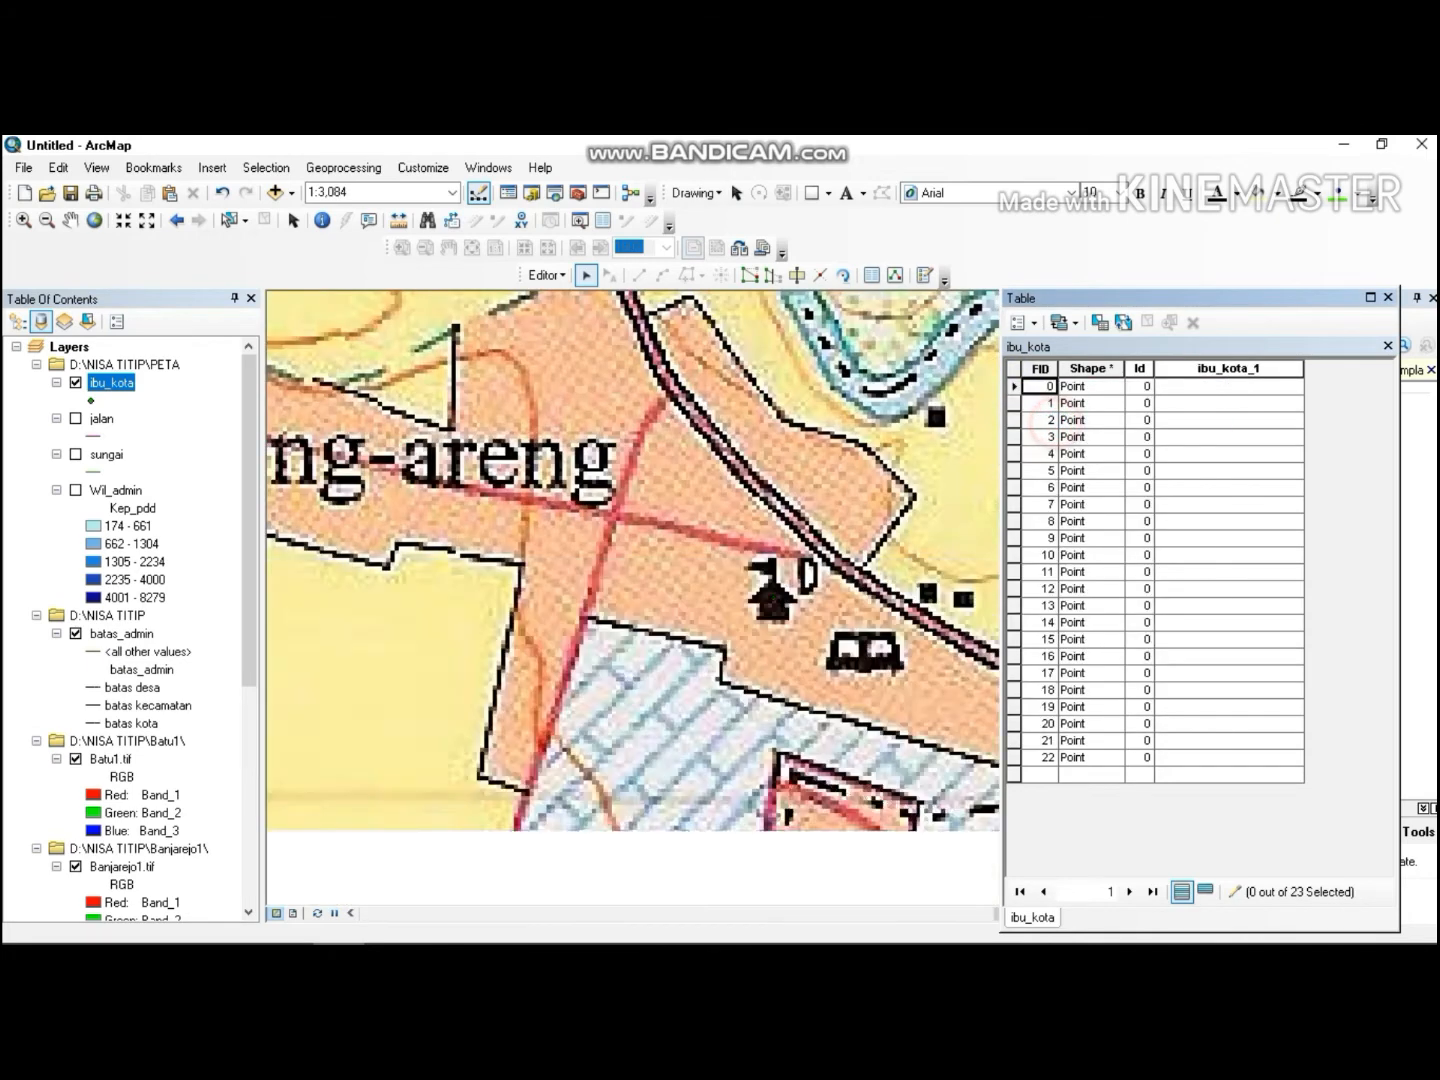
left_click(1205, 391)
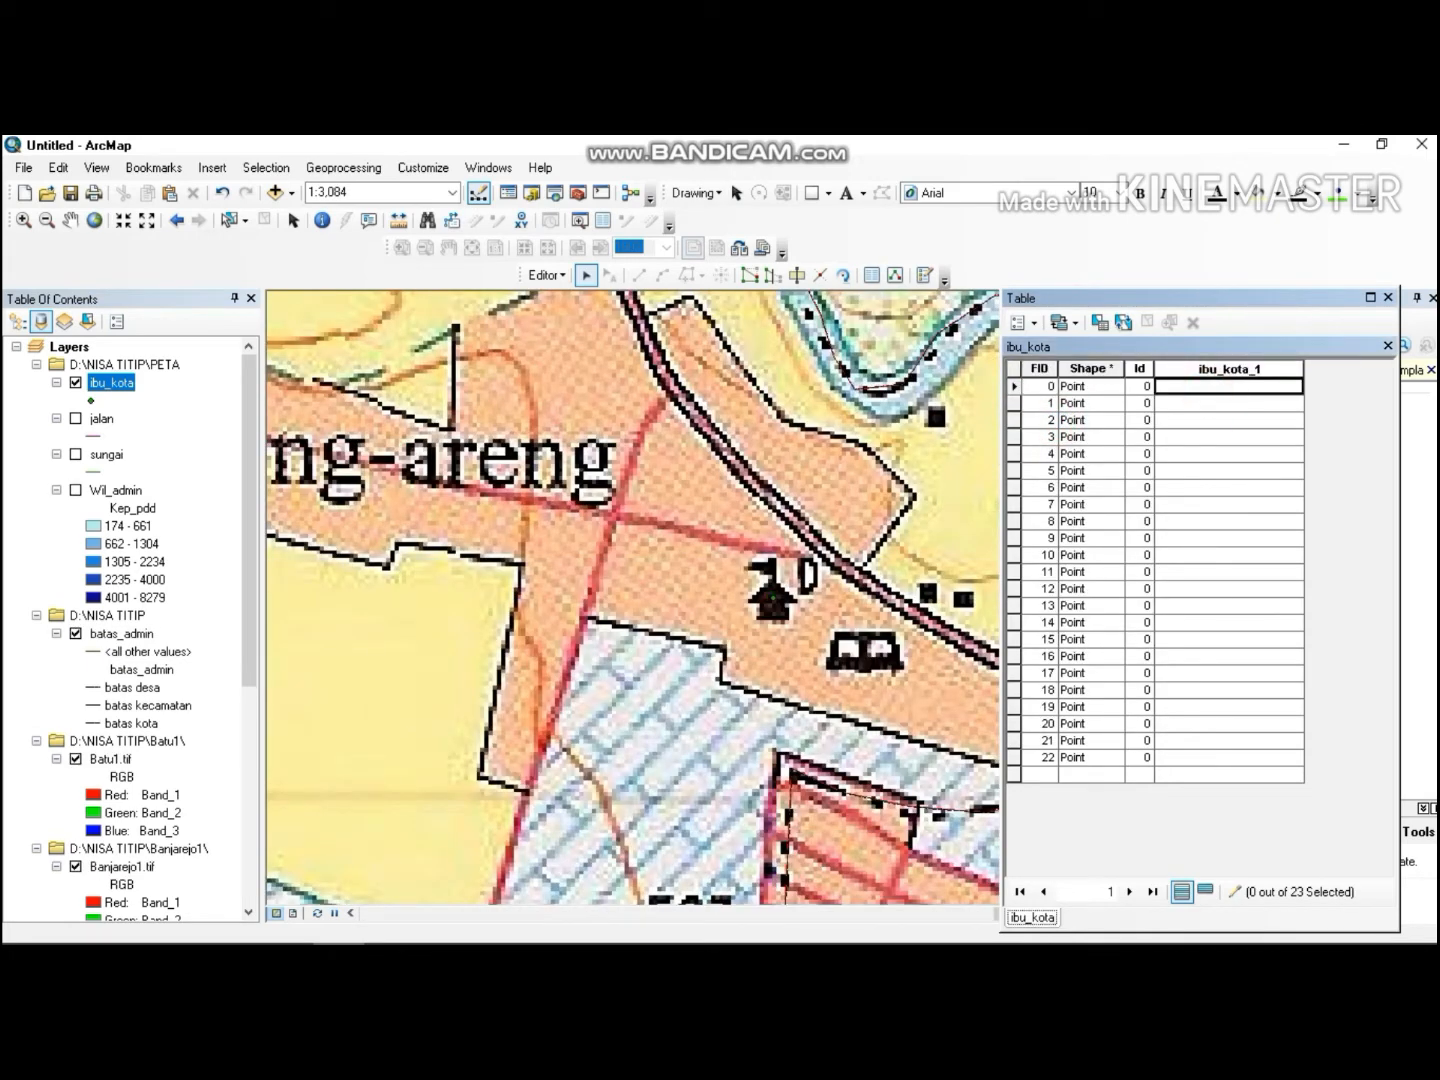
type("desa/kelurah")
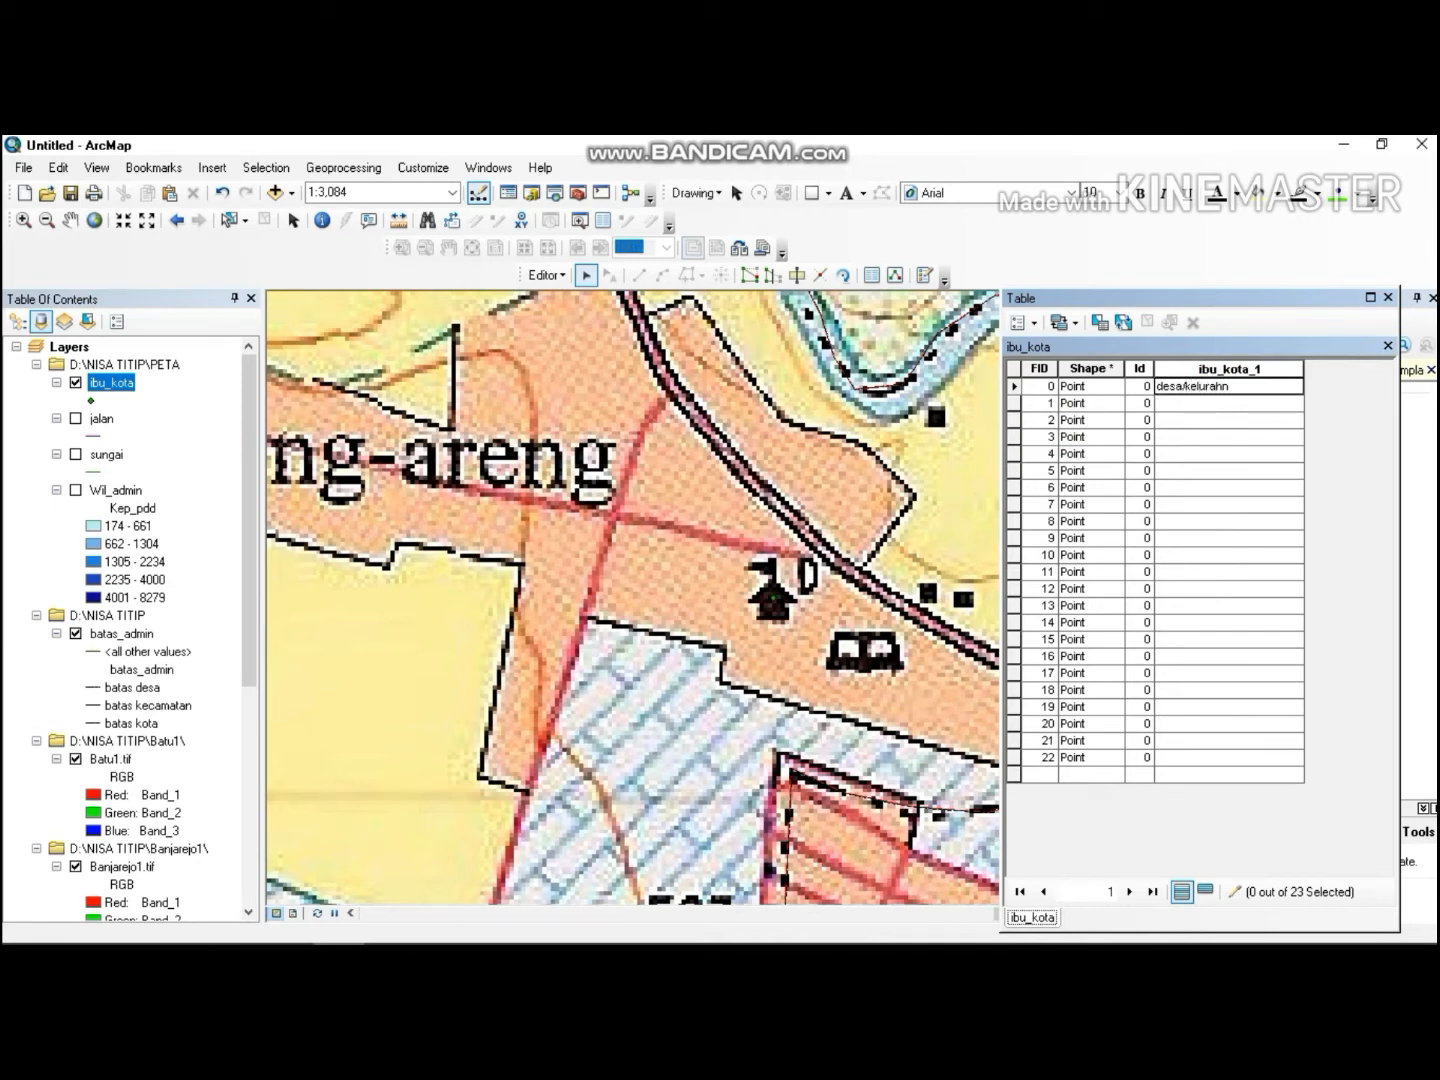
type("an")
left_click_drag(1240, 388, 1156, 388)
key("ctrl+c")
Zoom to features 1 and 2, pasting desa/kelurahan for feature 1 and entering kecamatan for feature 2.
right_click(1014, 403)
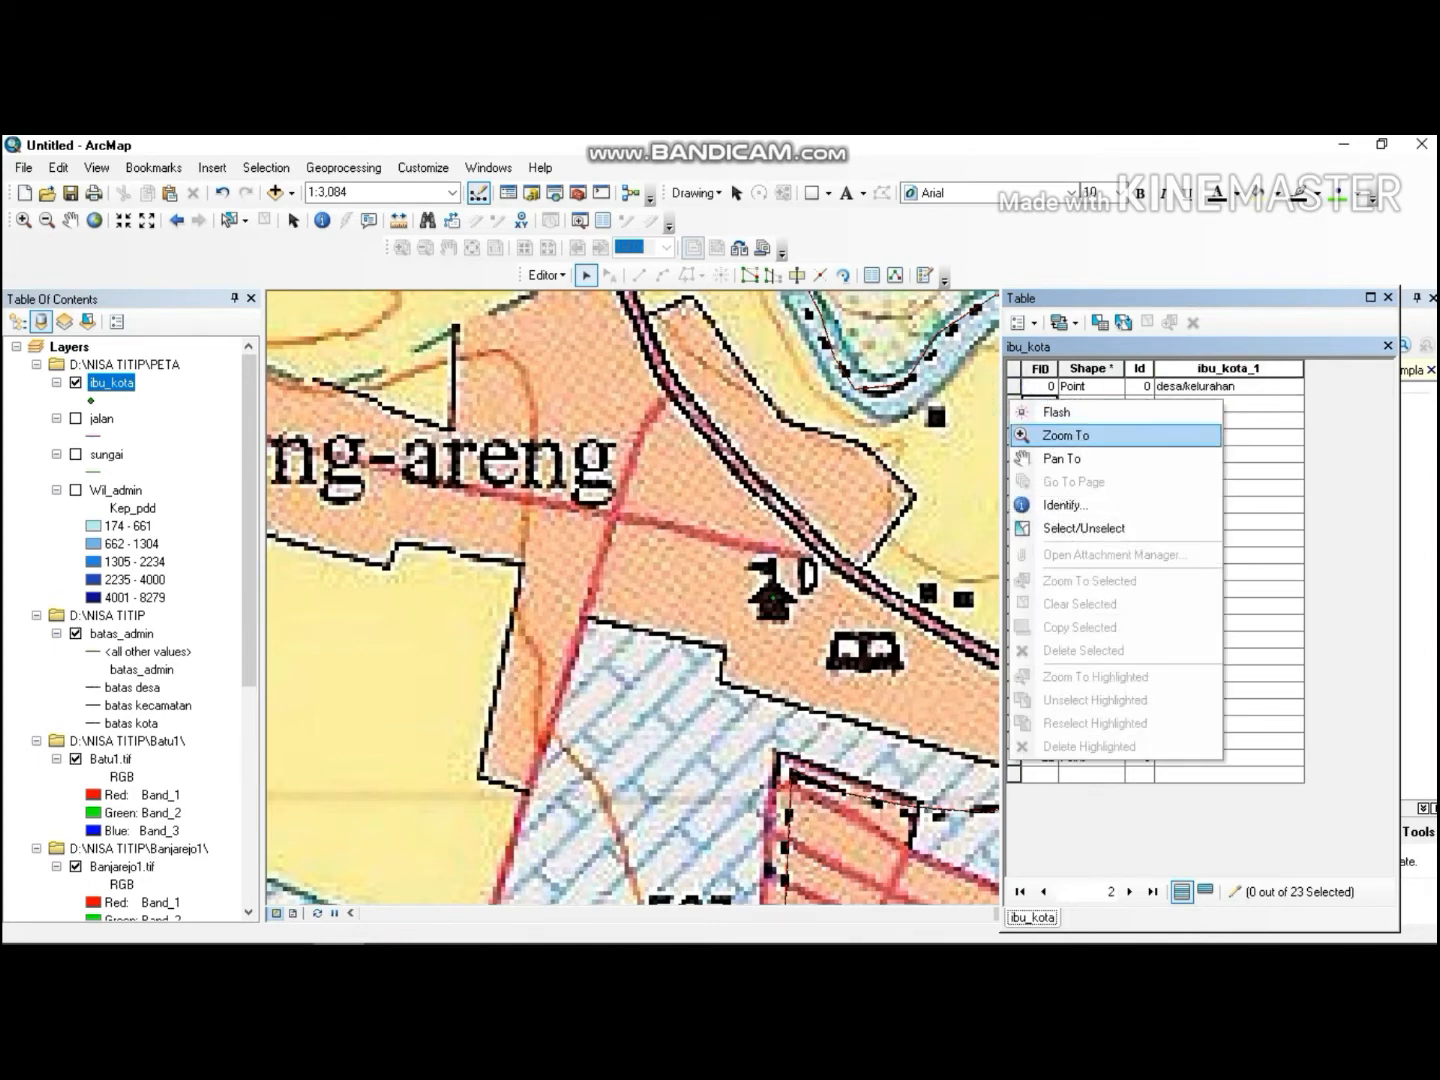
left_click(1049, 437)
left_click(1220, 403)
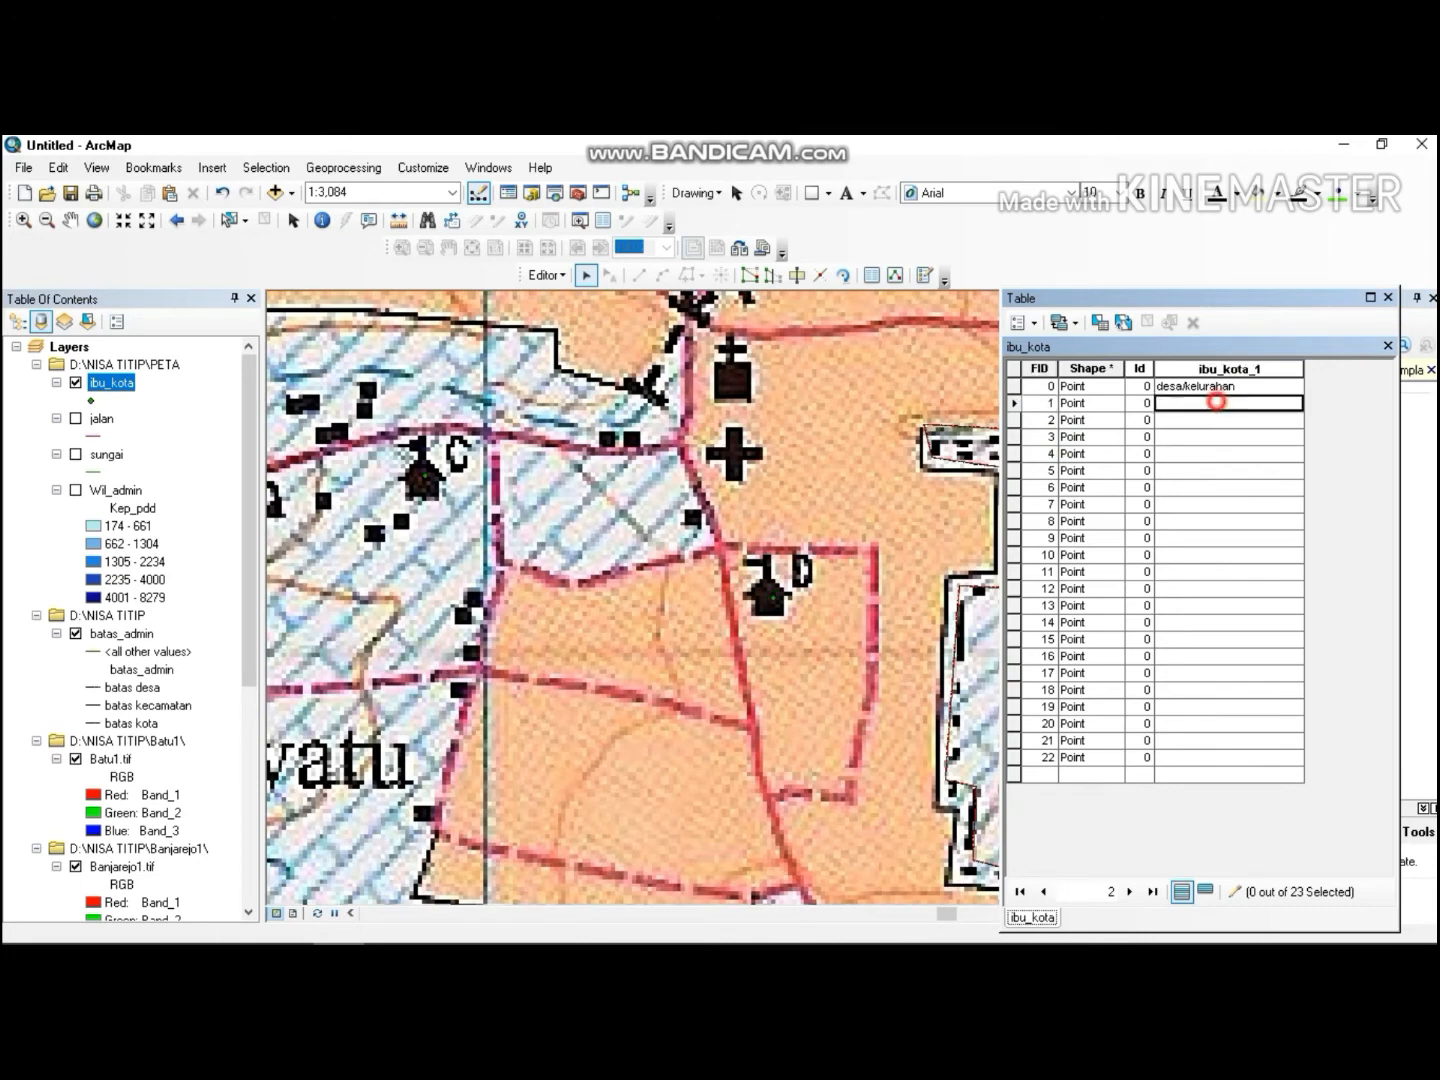
key("ctrl+v")
right_click(1014, 419)
left_click(1050, 454)
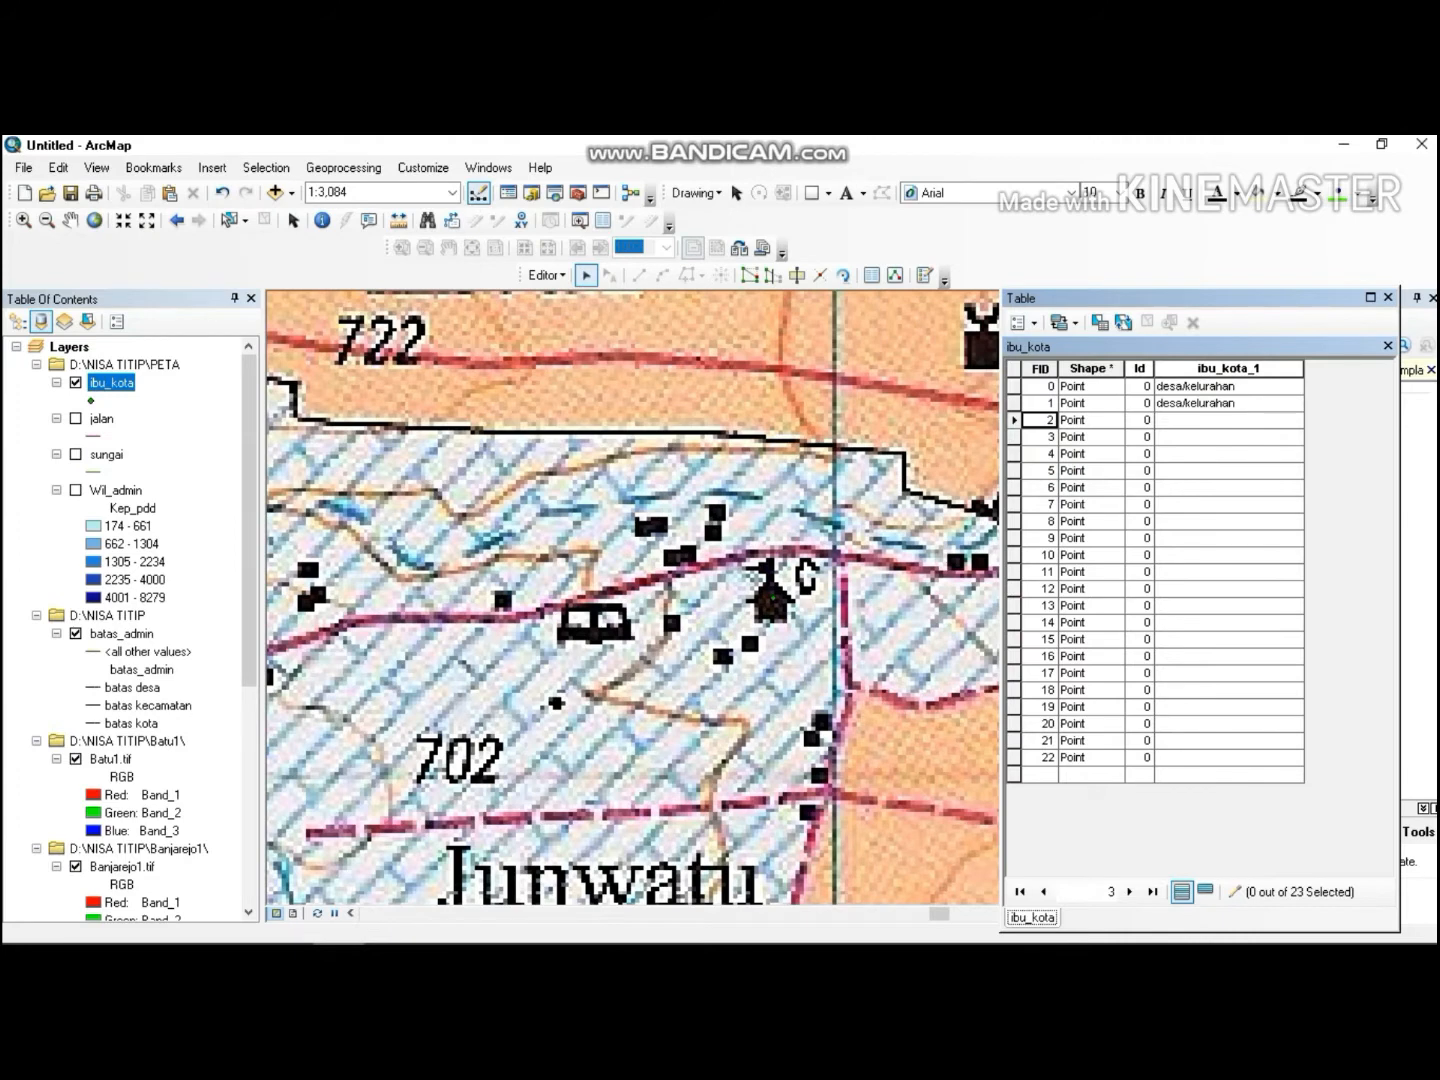
double_click(1186, 418)
type("keca")
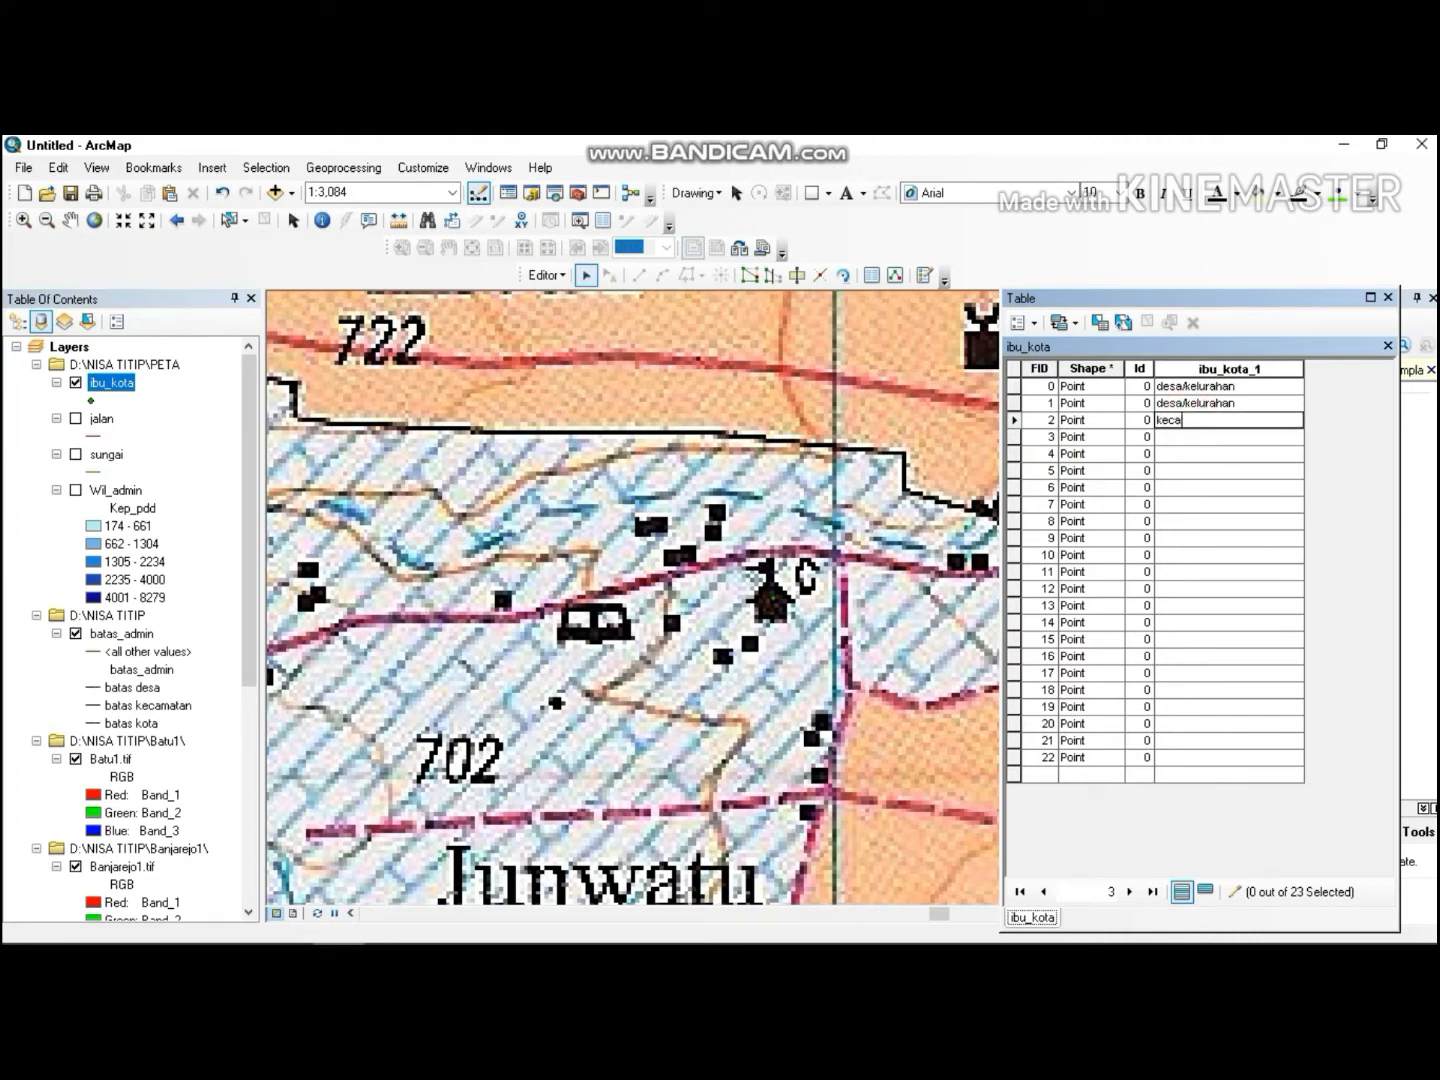
type("matan")
Zoom to features 3 and 4 and paste desa/kelurahan into their ibu_kota_1 cells.
right_click(1013, 436)
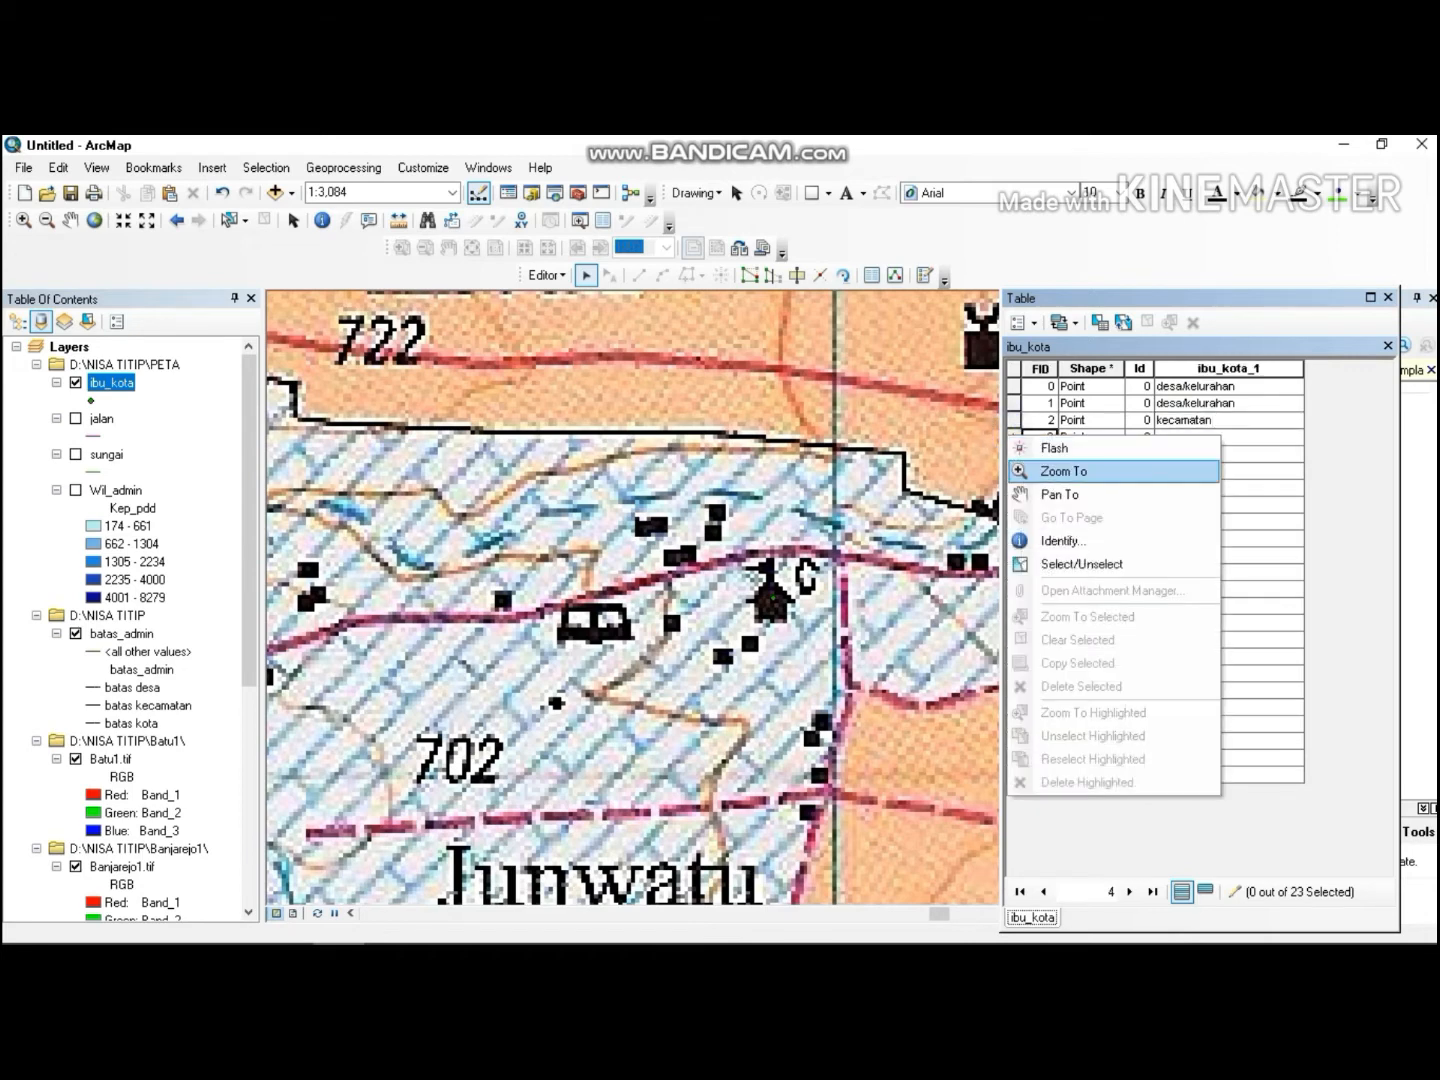
left_click(1039, 466)
left_click(1198, 443)
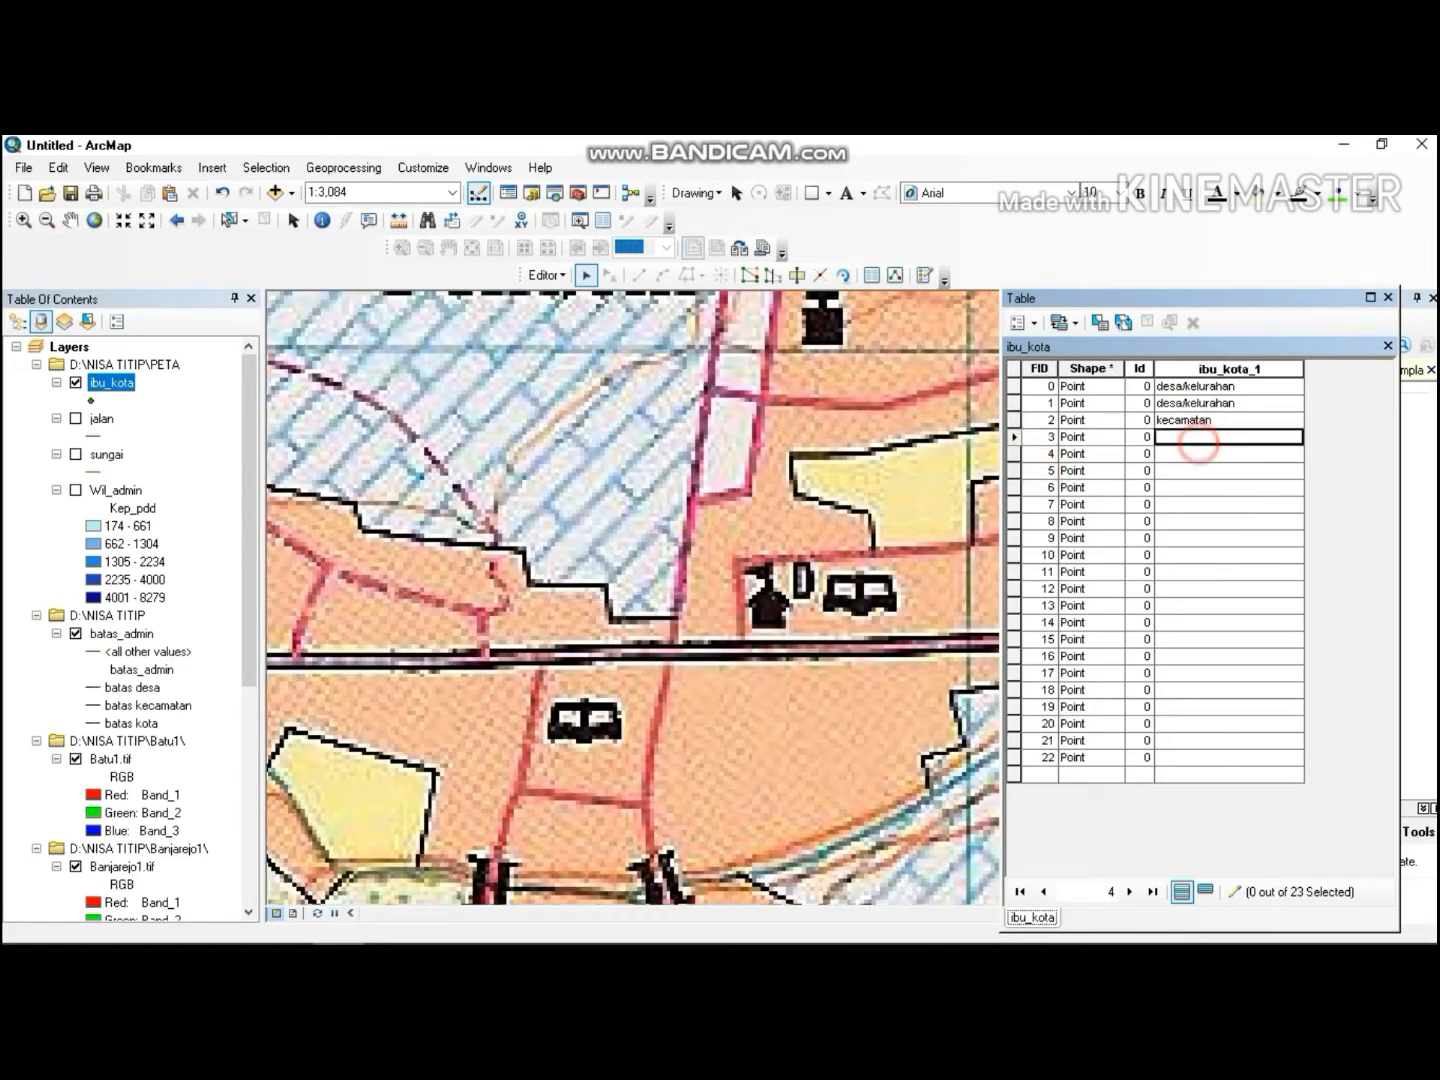
key("ctrl+v")
right_click(1013, 454)
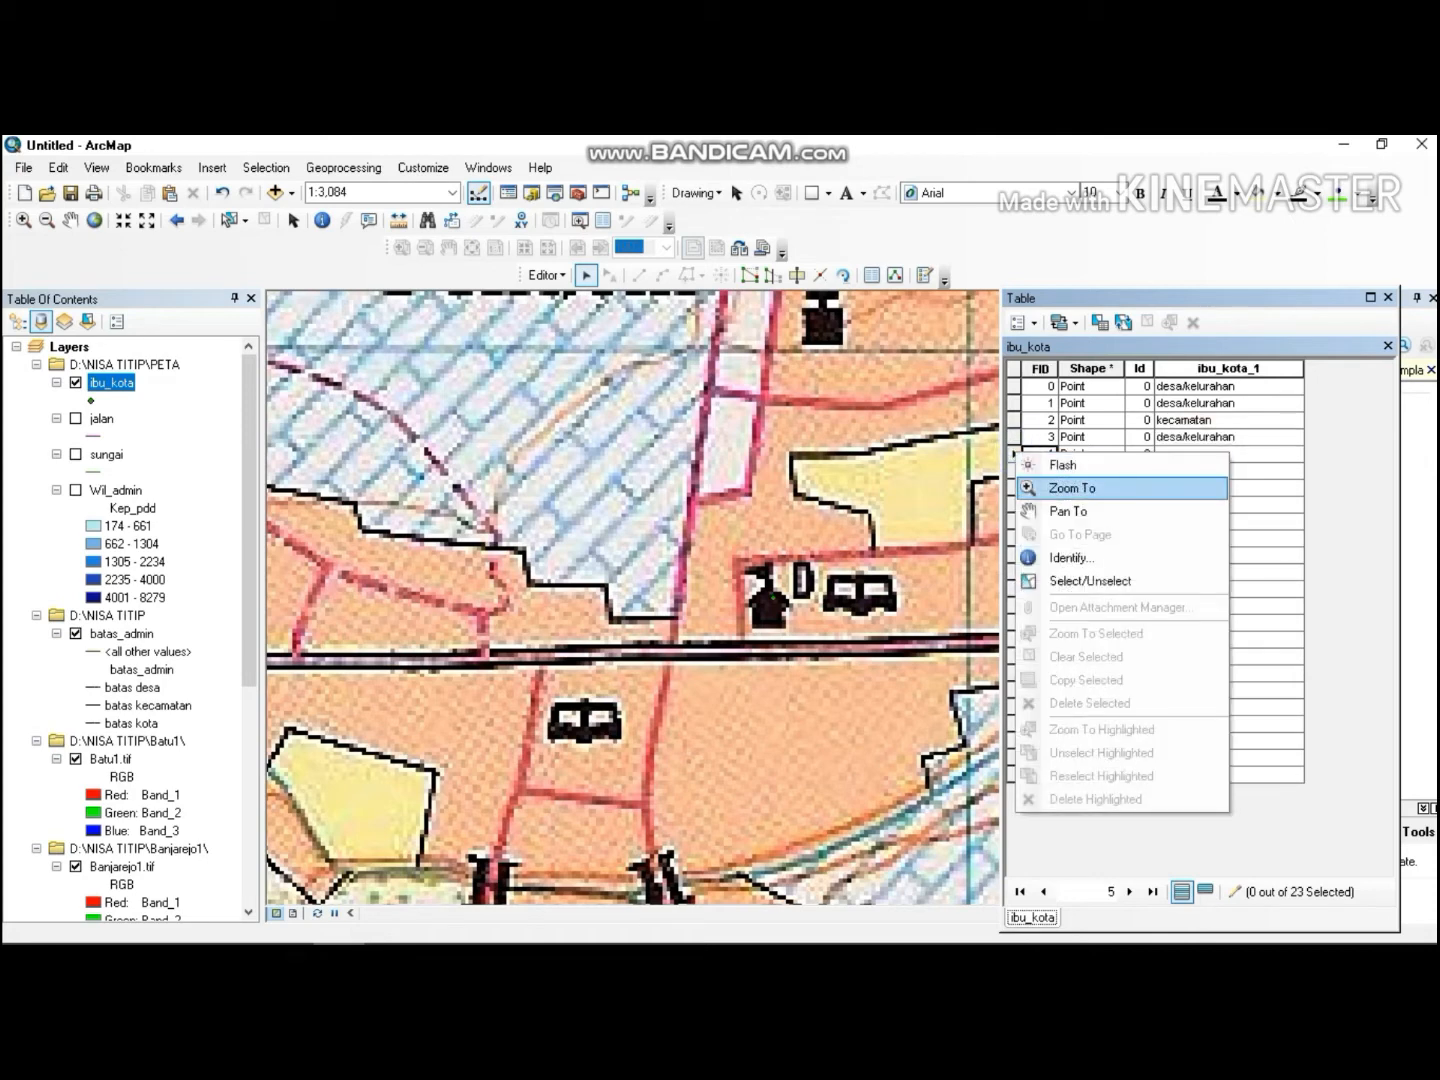
left_click(1060, 486)
left_click(1196, 454)
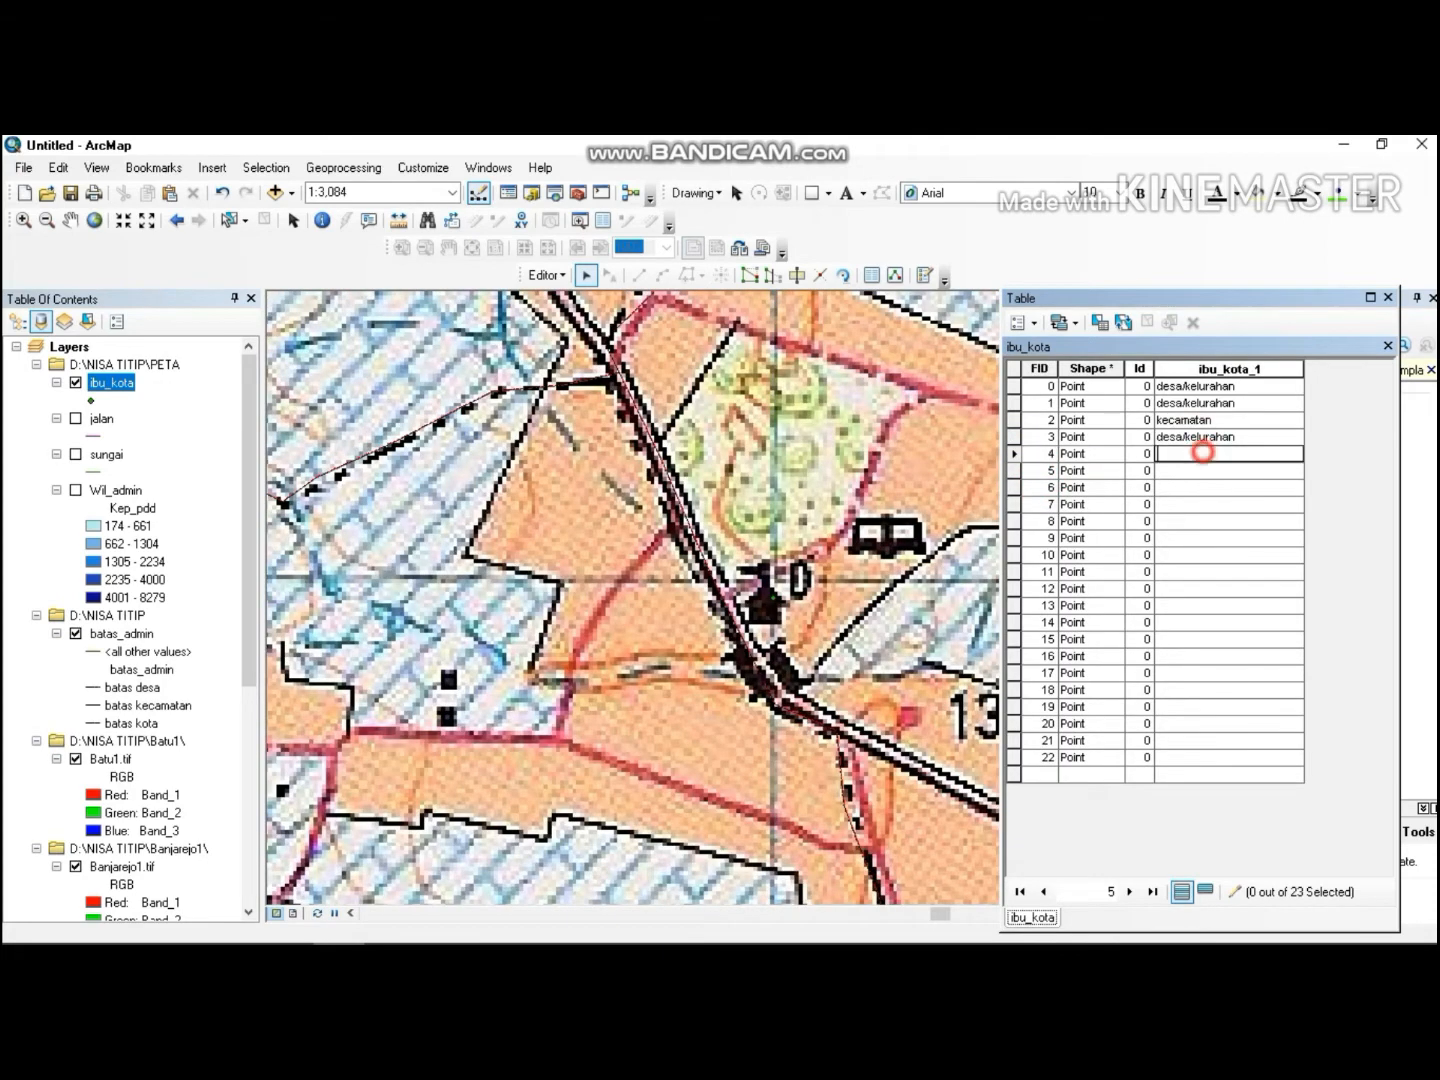
key("ctrl+v")
Zoom to features 5, 6 and 7 and paste desa/kelurahan into their ibu_kota_1 cells.
right_click(1014, 470)
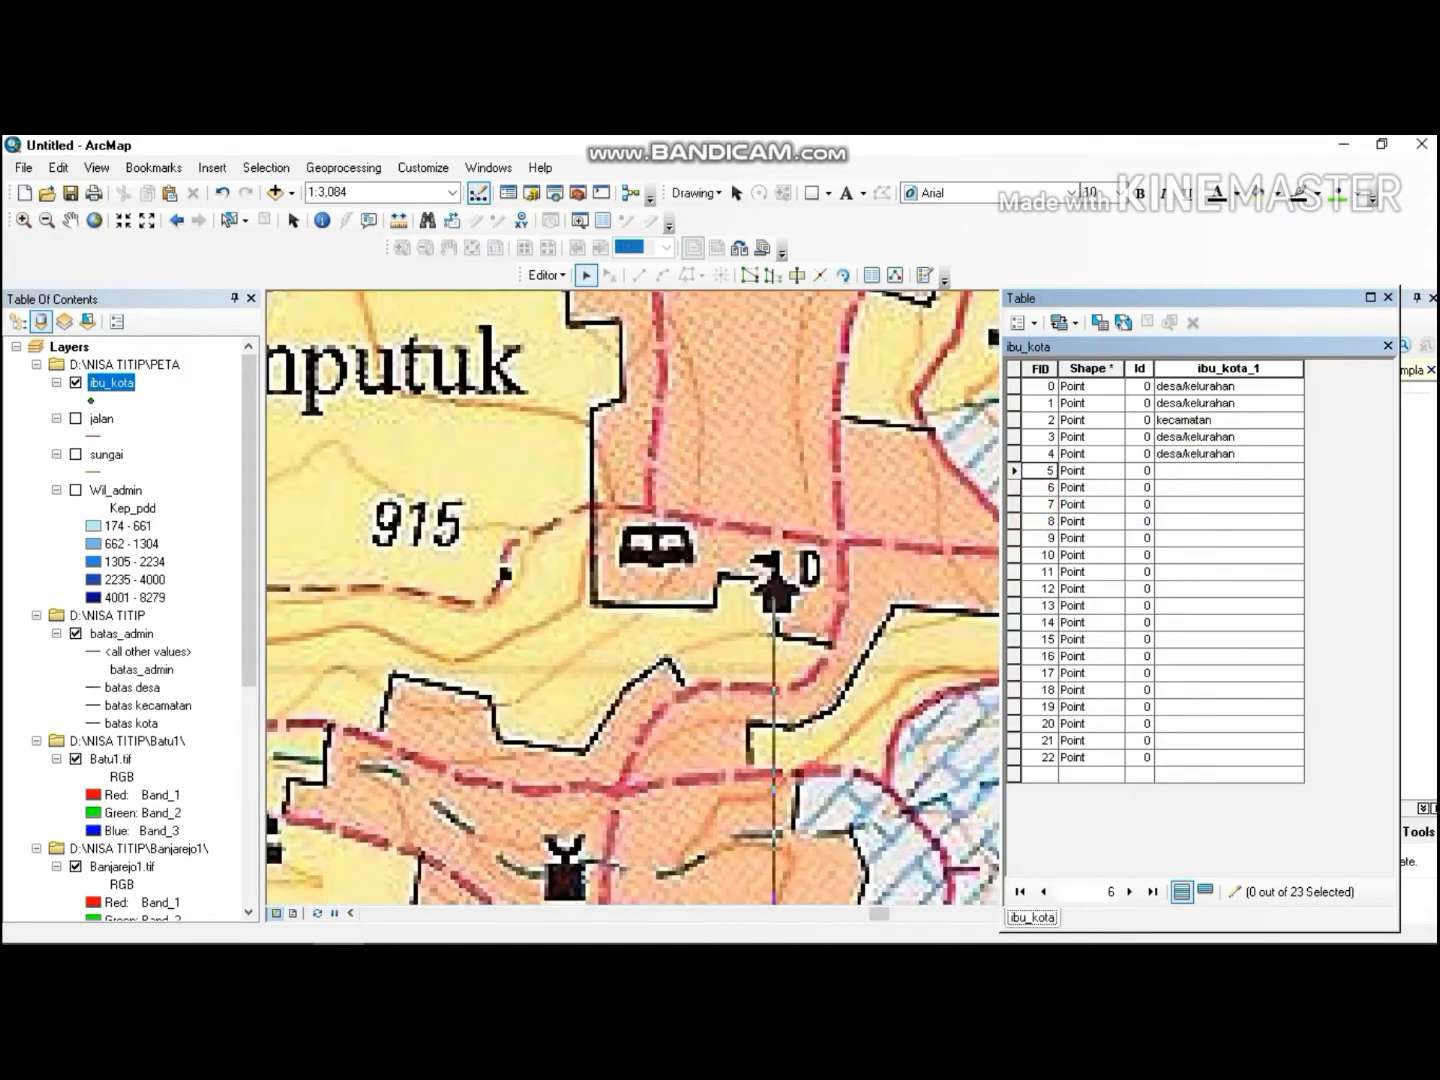
left_click(1210, 470)
key("ctrl+v")
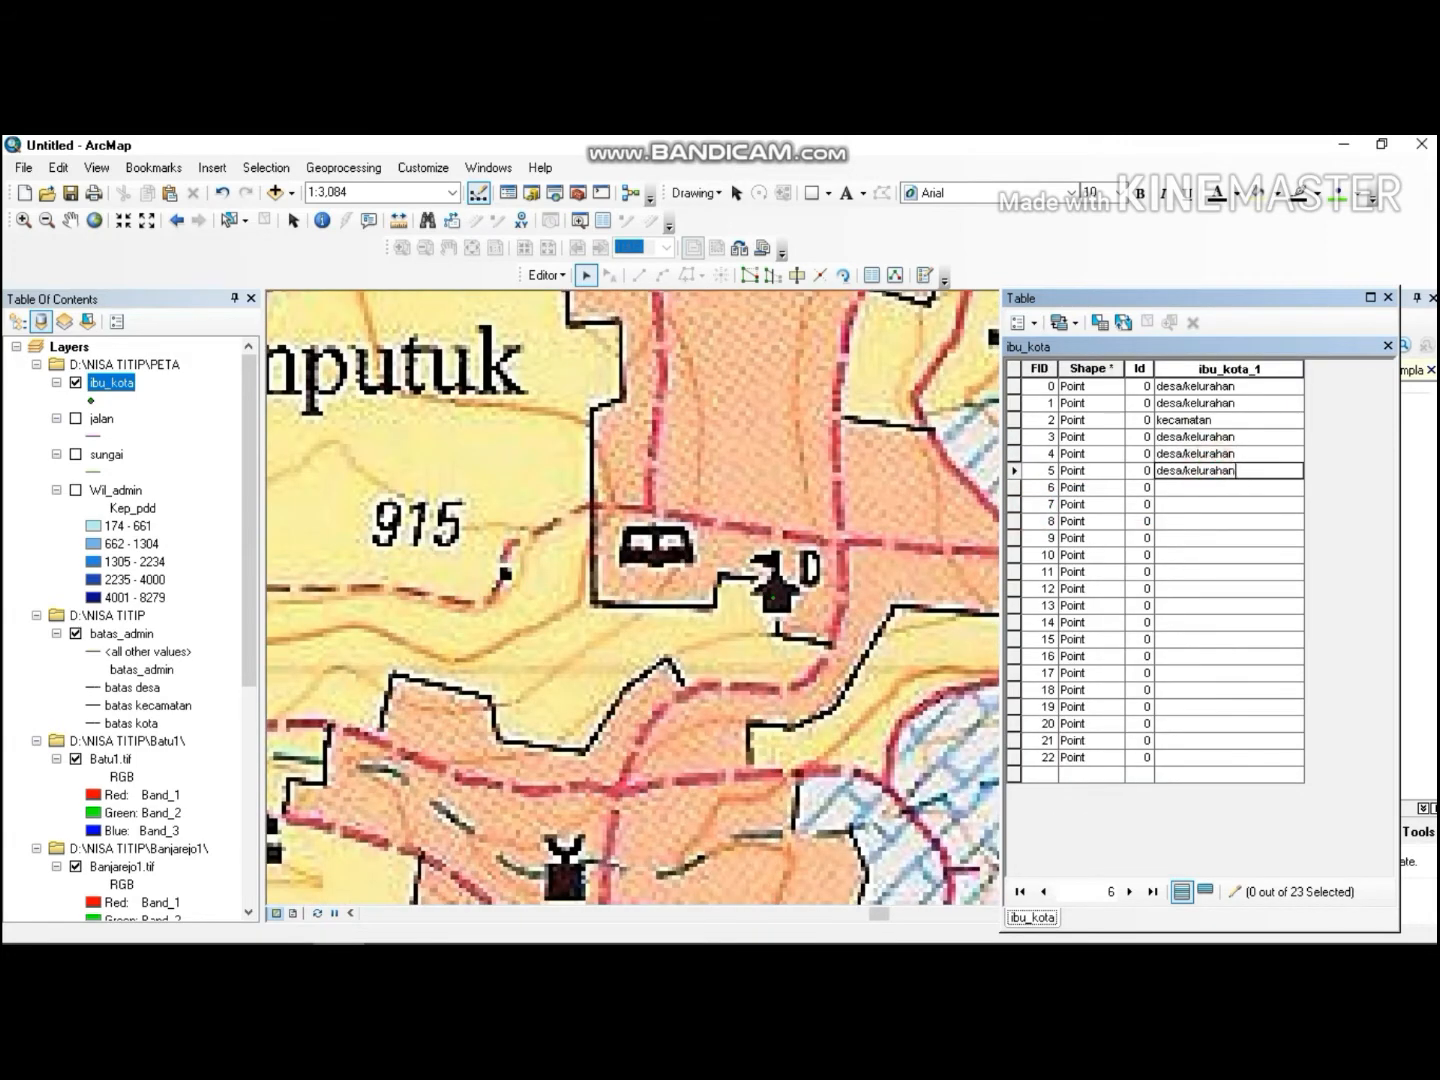
right_click(1012, 484)
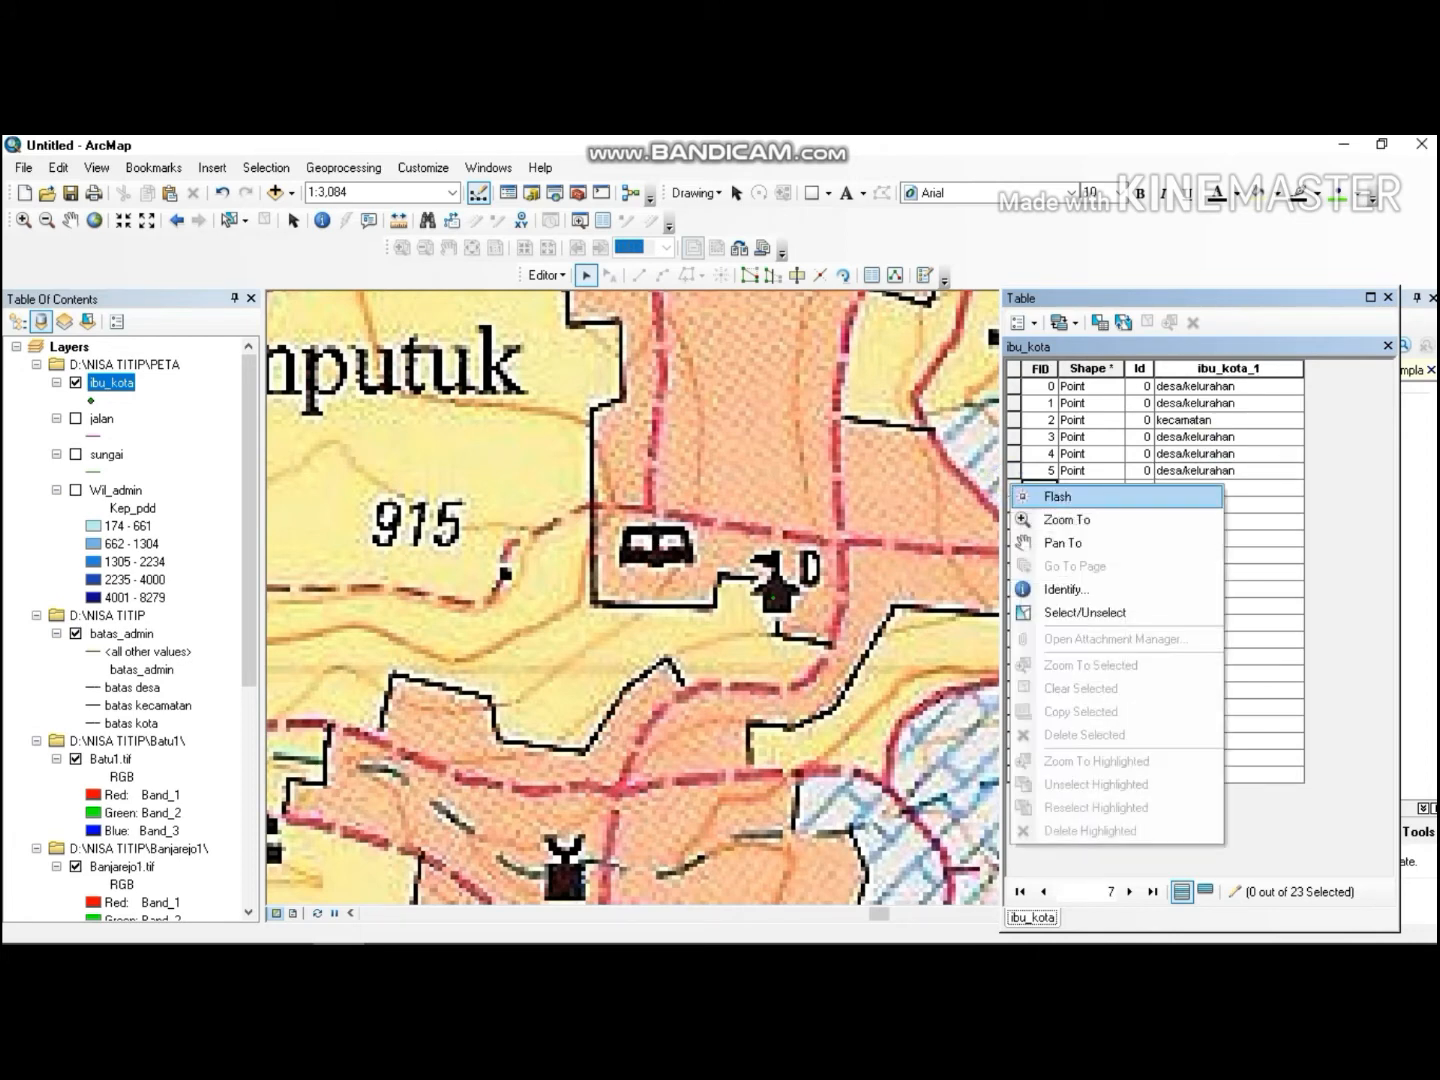
left_click(1035, 517)
left_click(1190, 487)
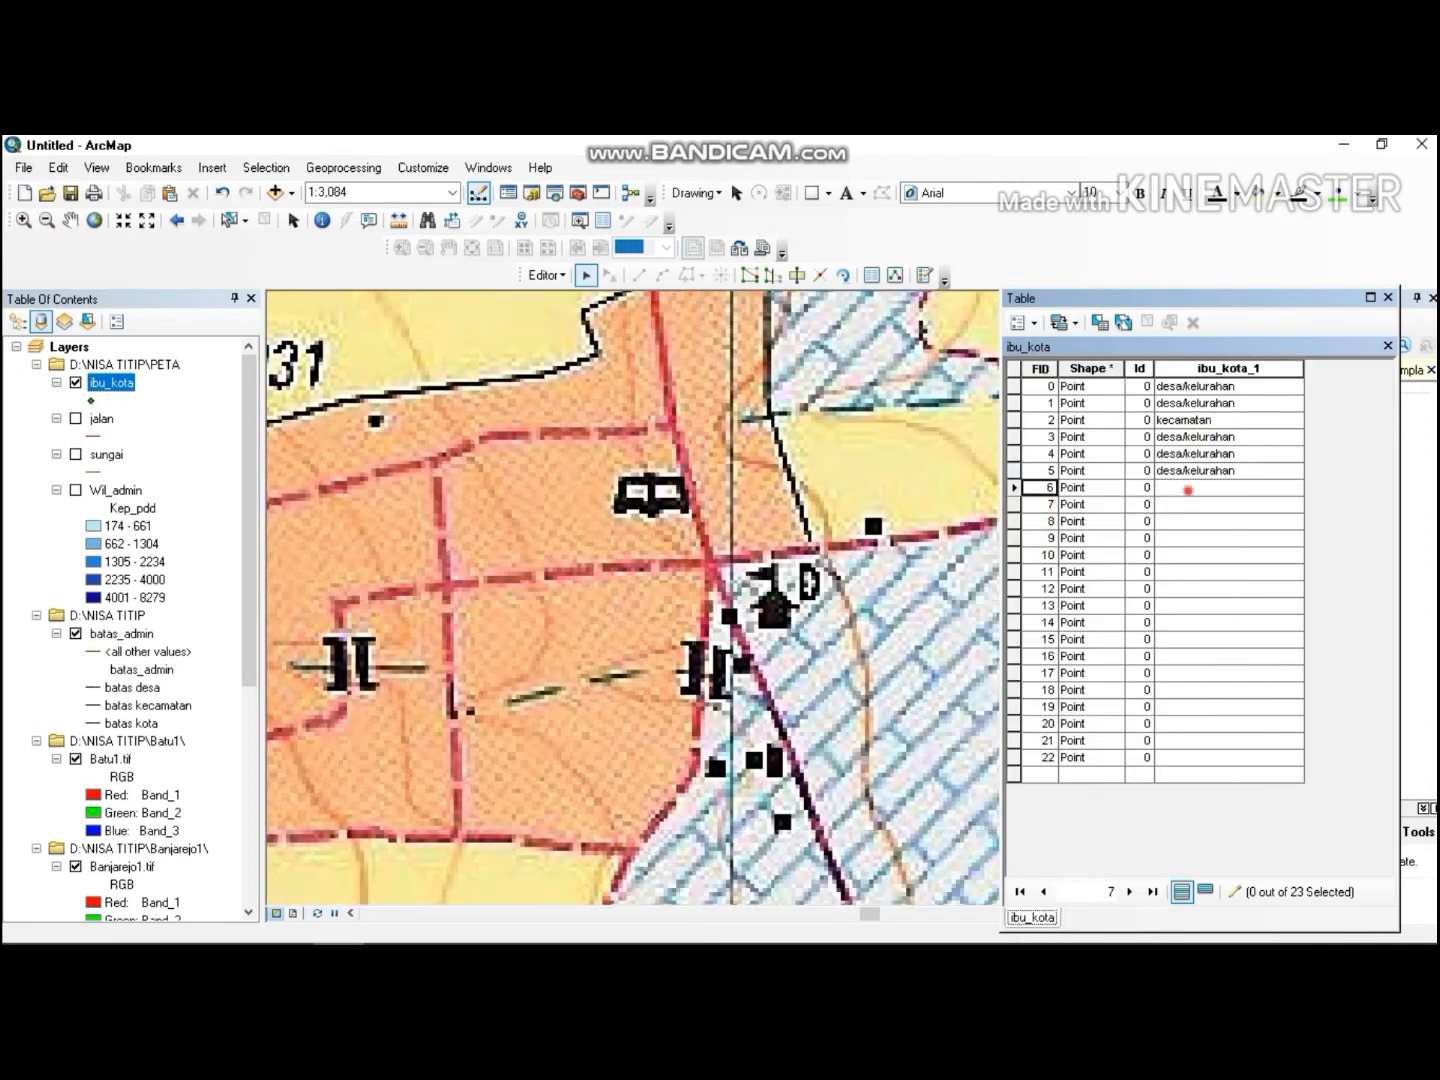
key("ctrl+v")
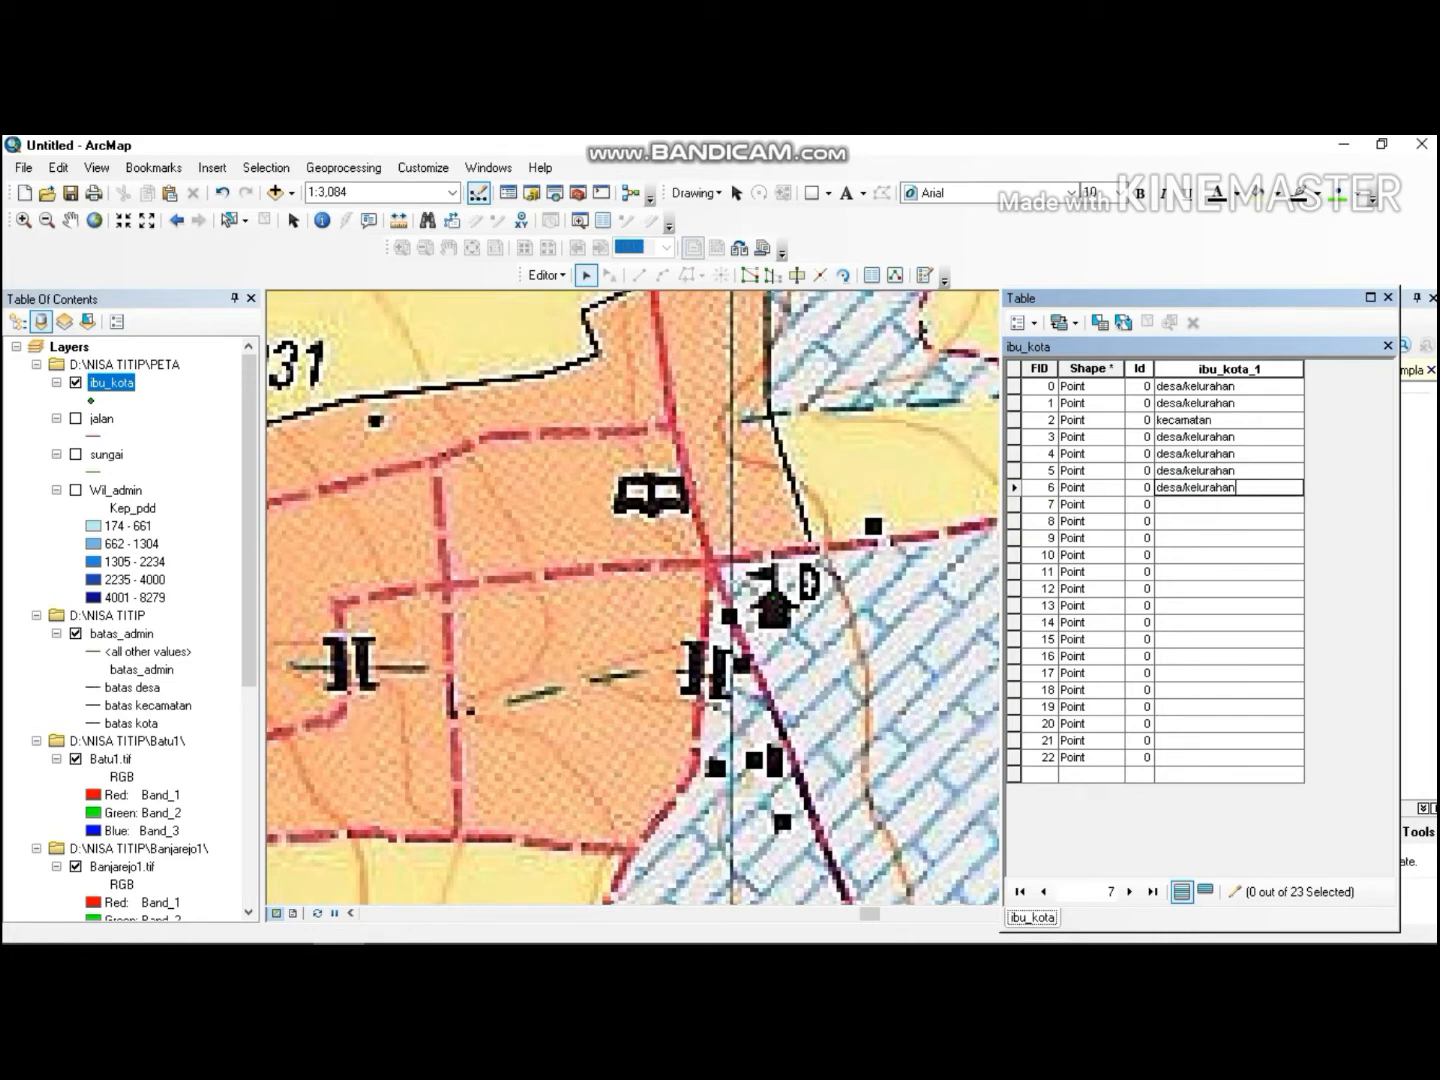
right_click(1015, 504)
left_click(1040, 537)
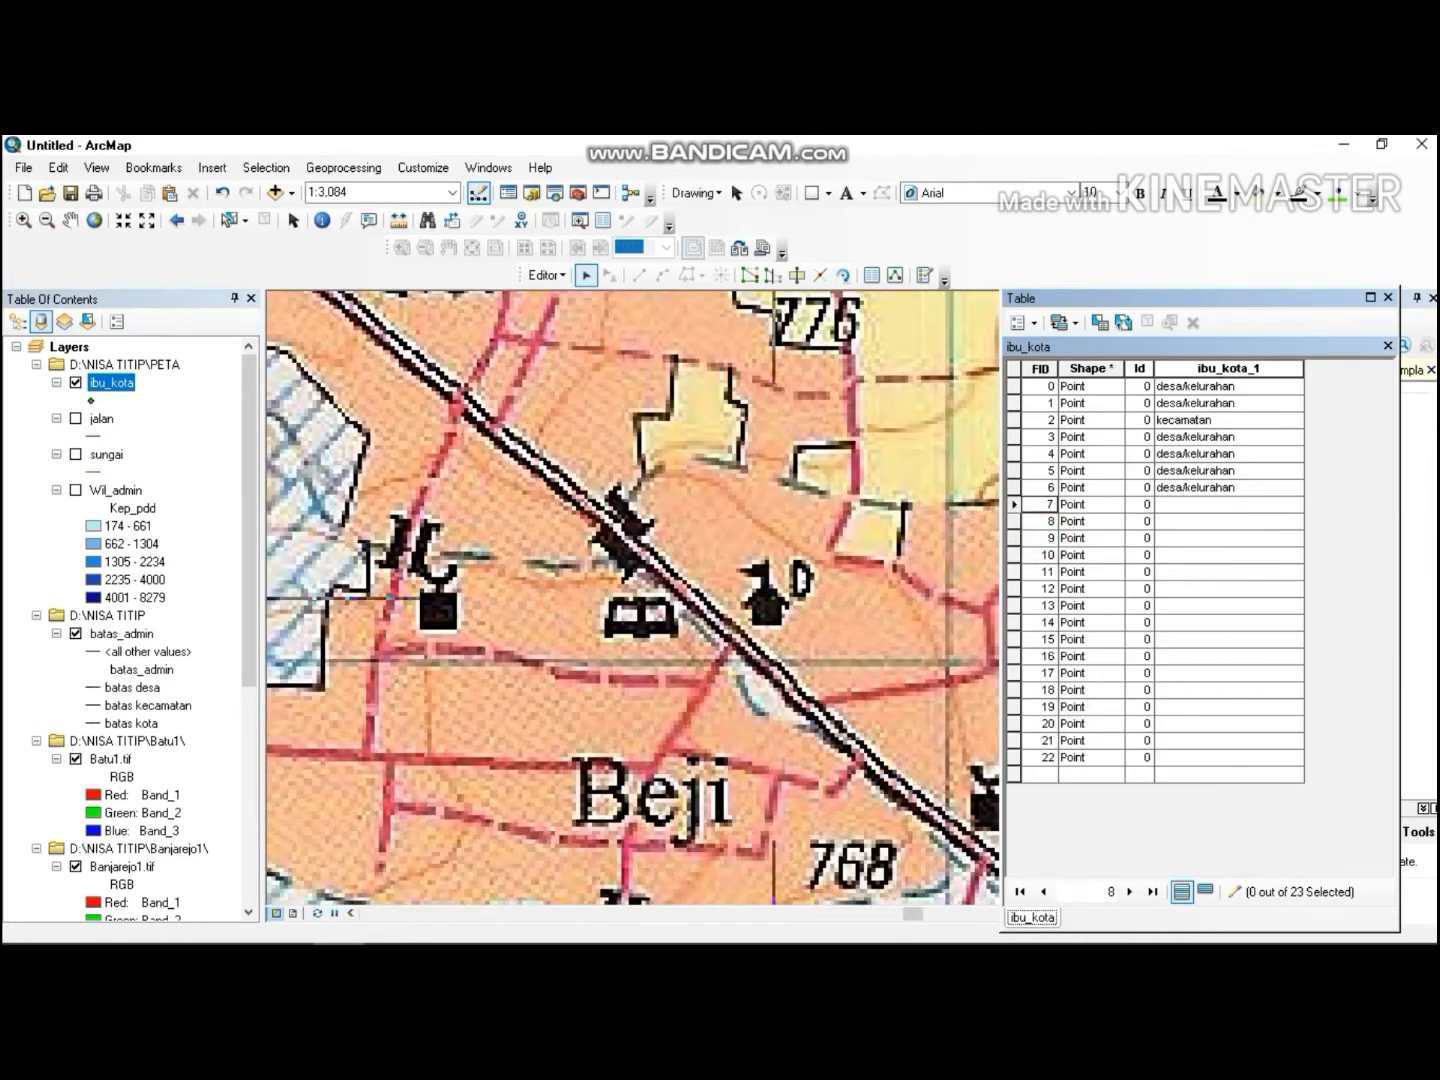
left_click(1196, 504)
type("desa/kelurahan")
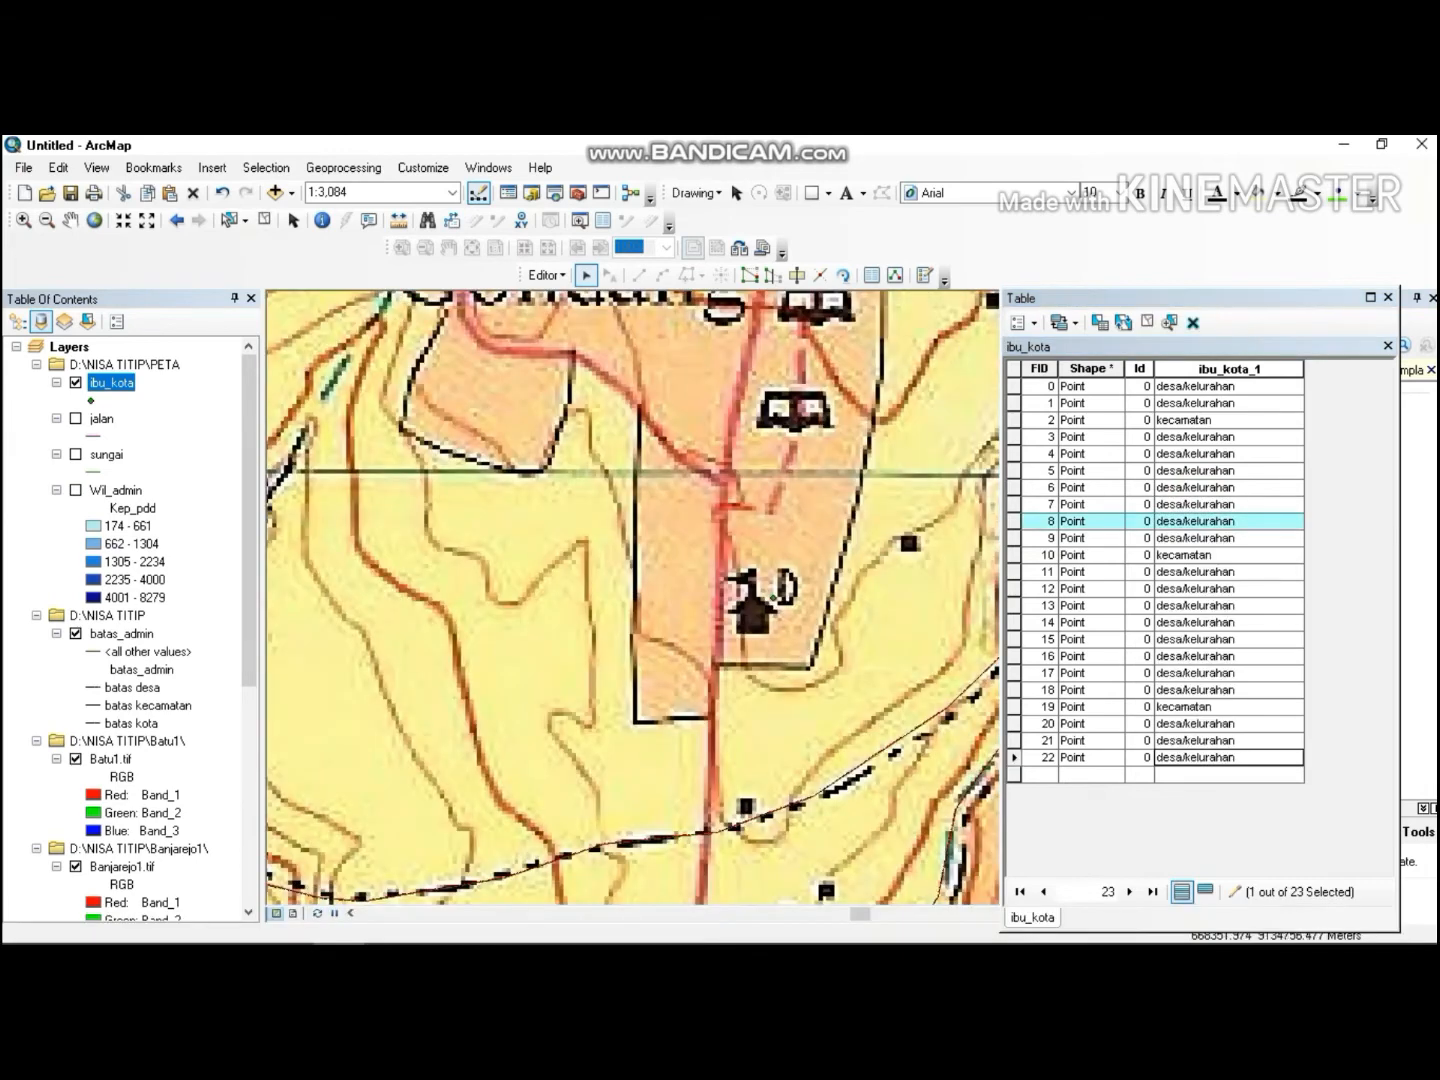
Symbolize the ibu_kota layer by unique values of the ibu_kota_1 field, adding all values.
double_click(112, 383)
left_click(415, 383)
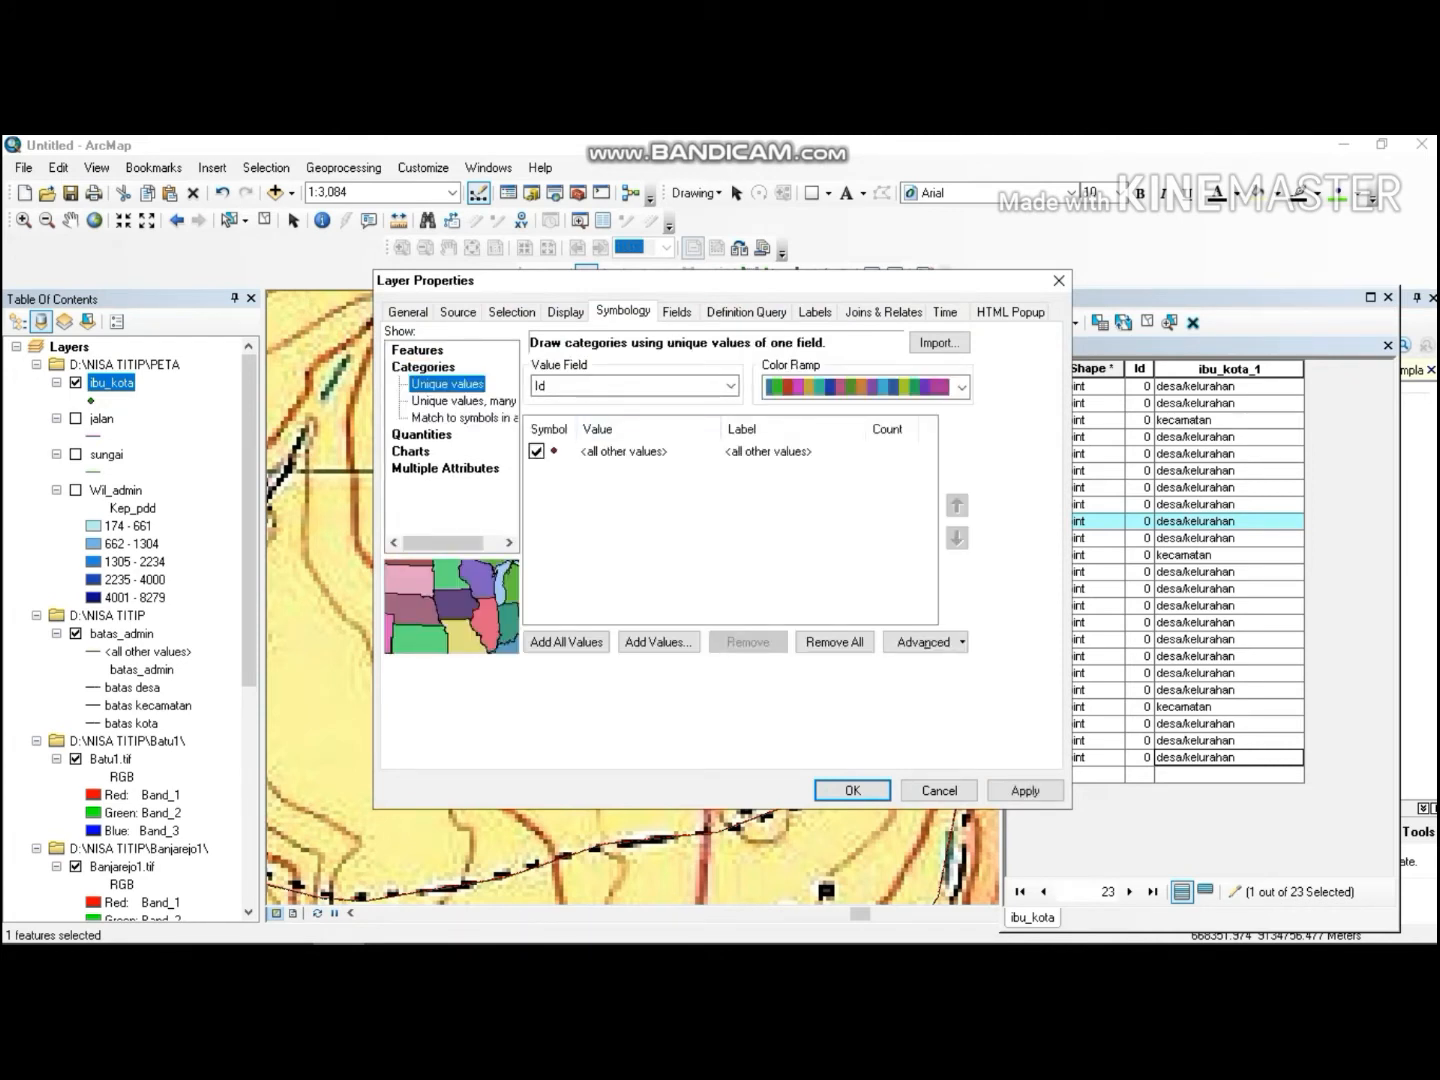
left_click(609, 381)
left_click(605, 401)
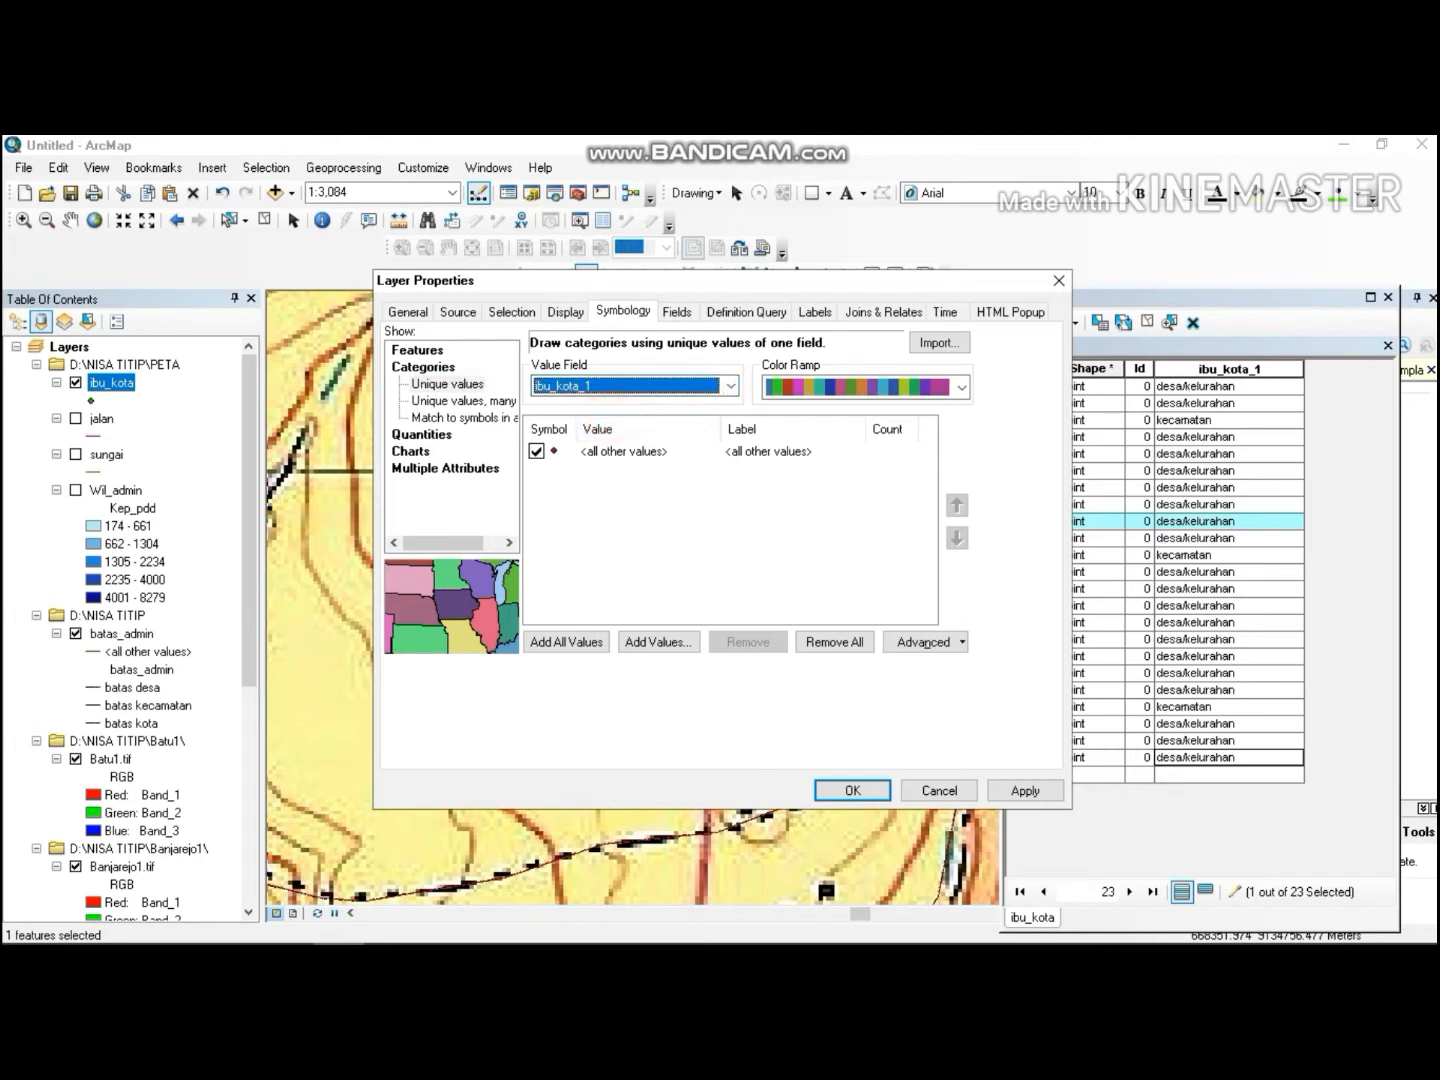
left_click(566, 641)
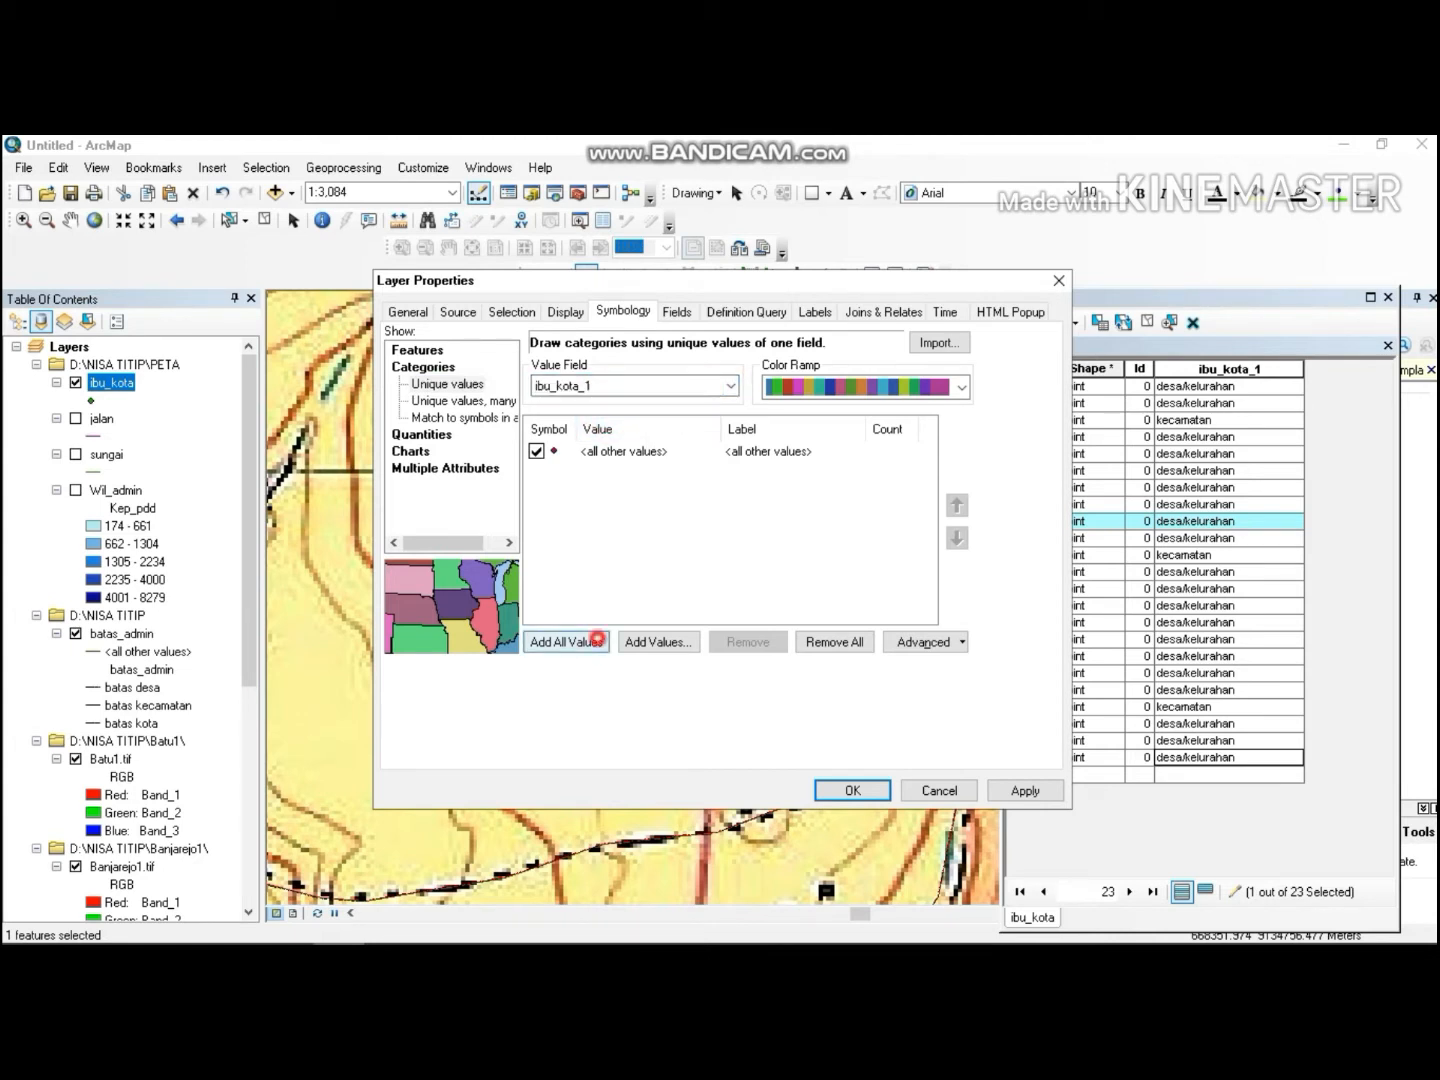
left_click(586, 640)
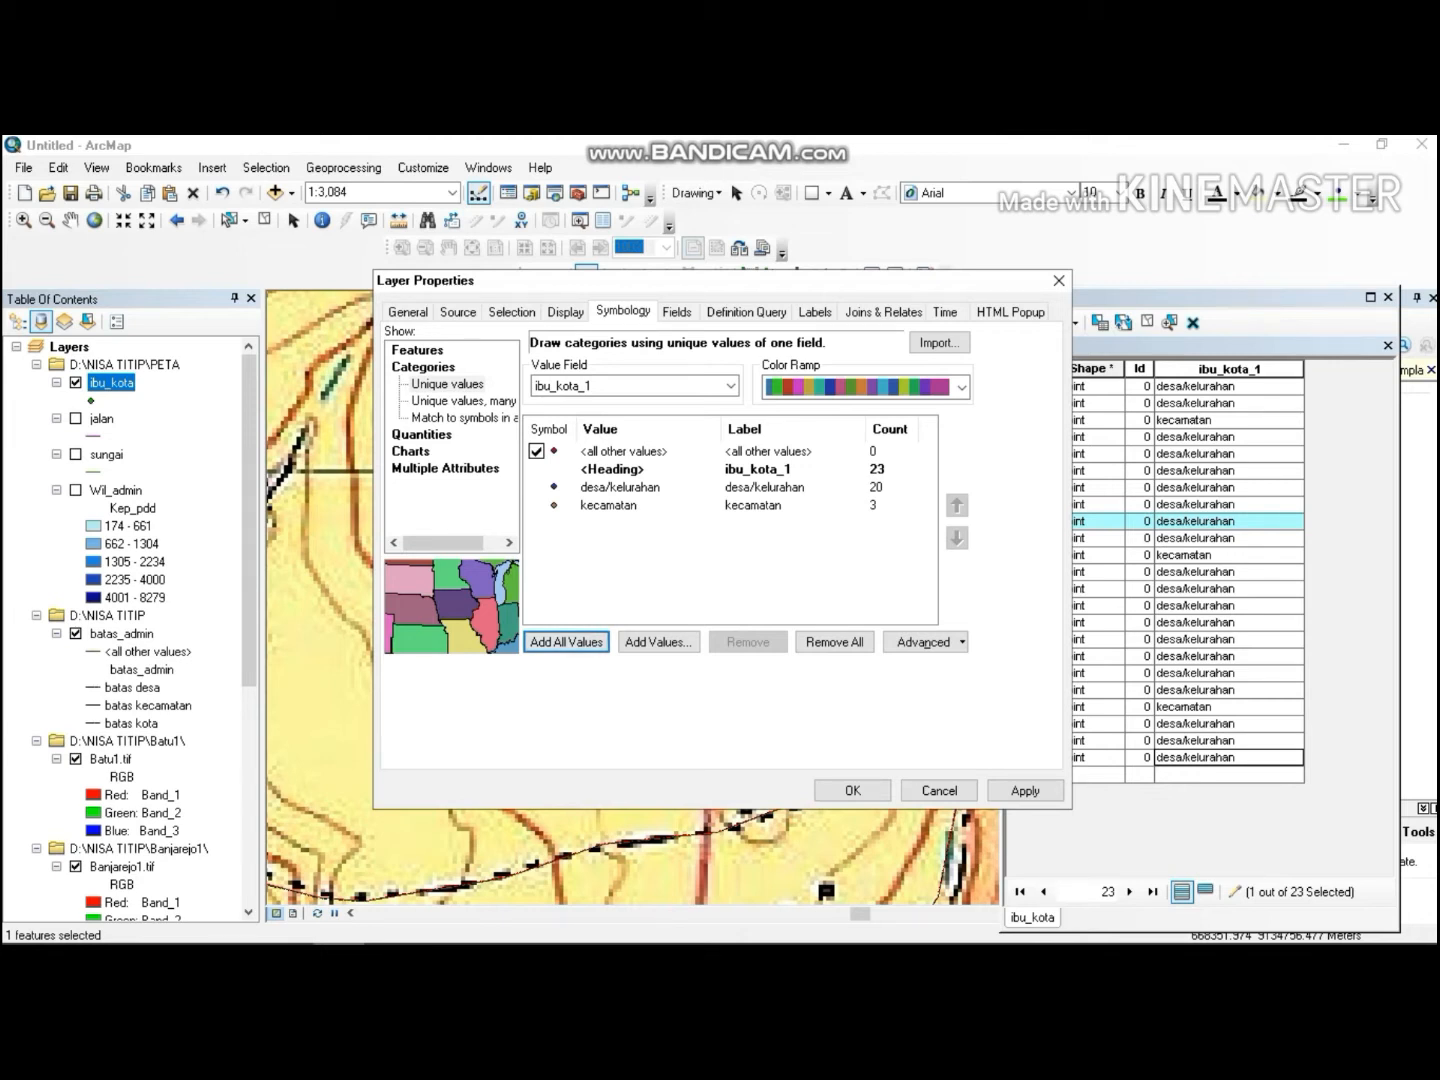
left_click(550, 641)
Set the desa/kelurahan symbol to Circle 1 in red with size 15.
double_click(625, 486)
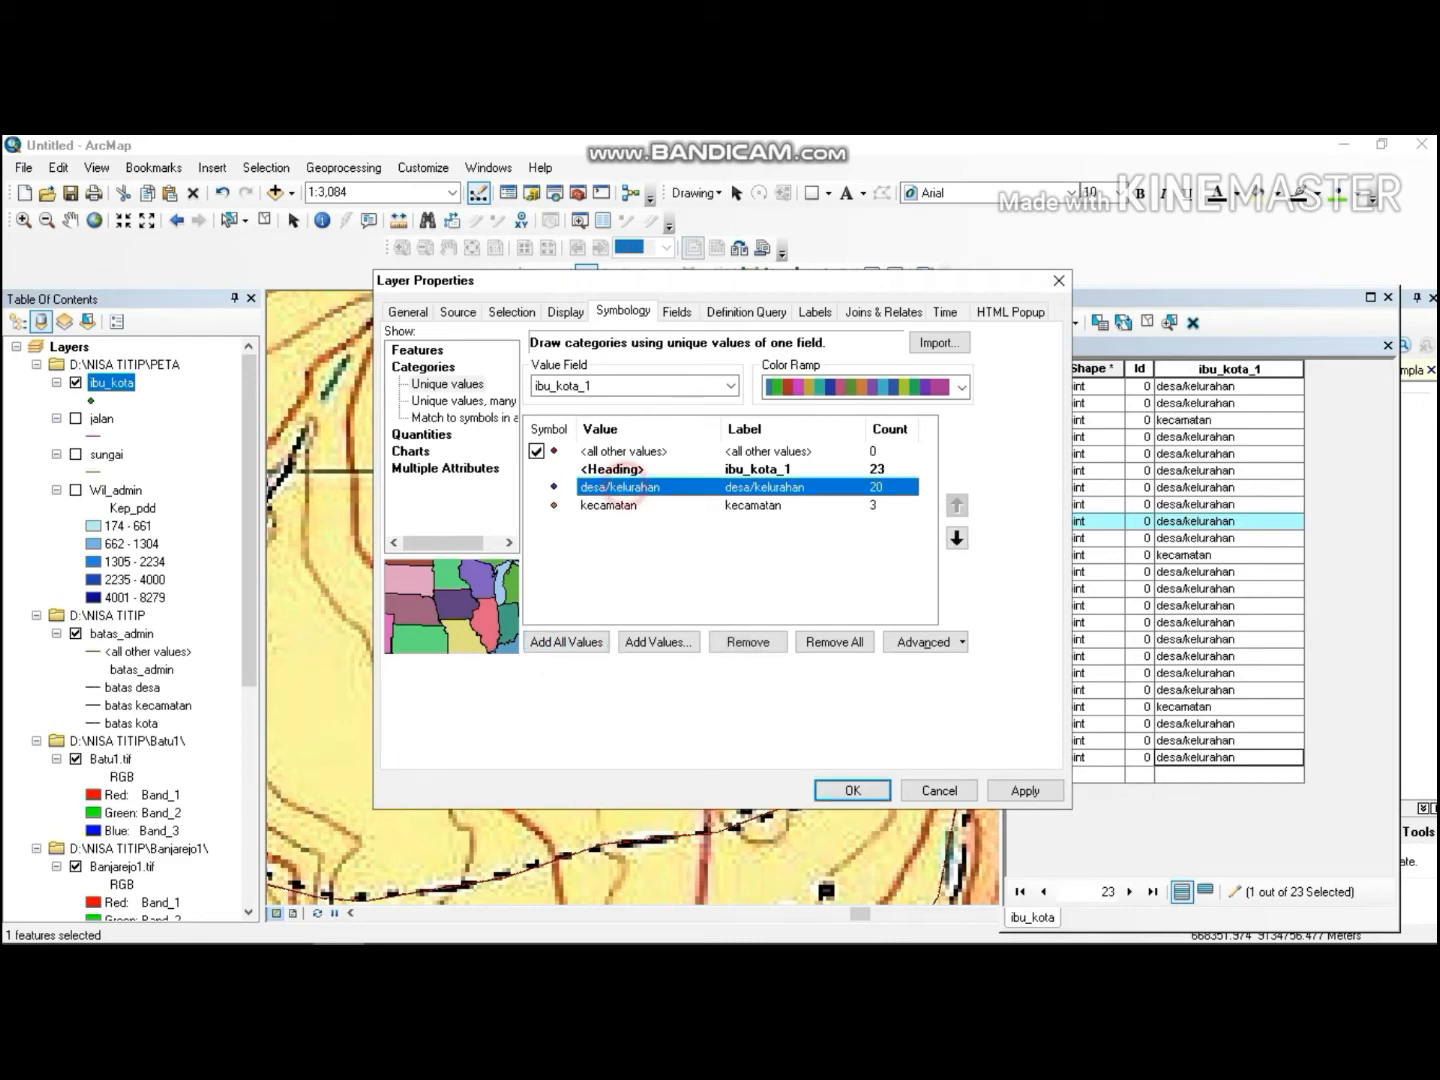
left_click(230, 410)
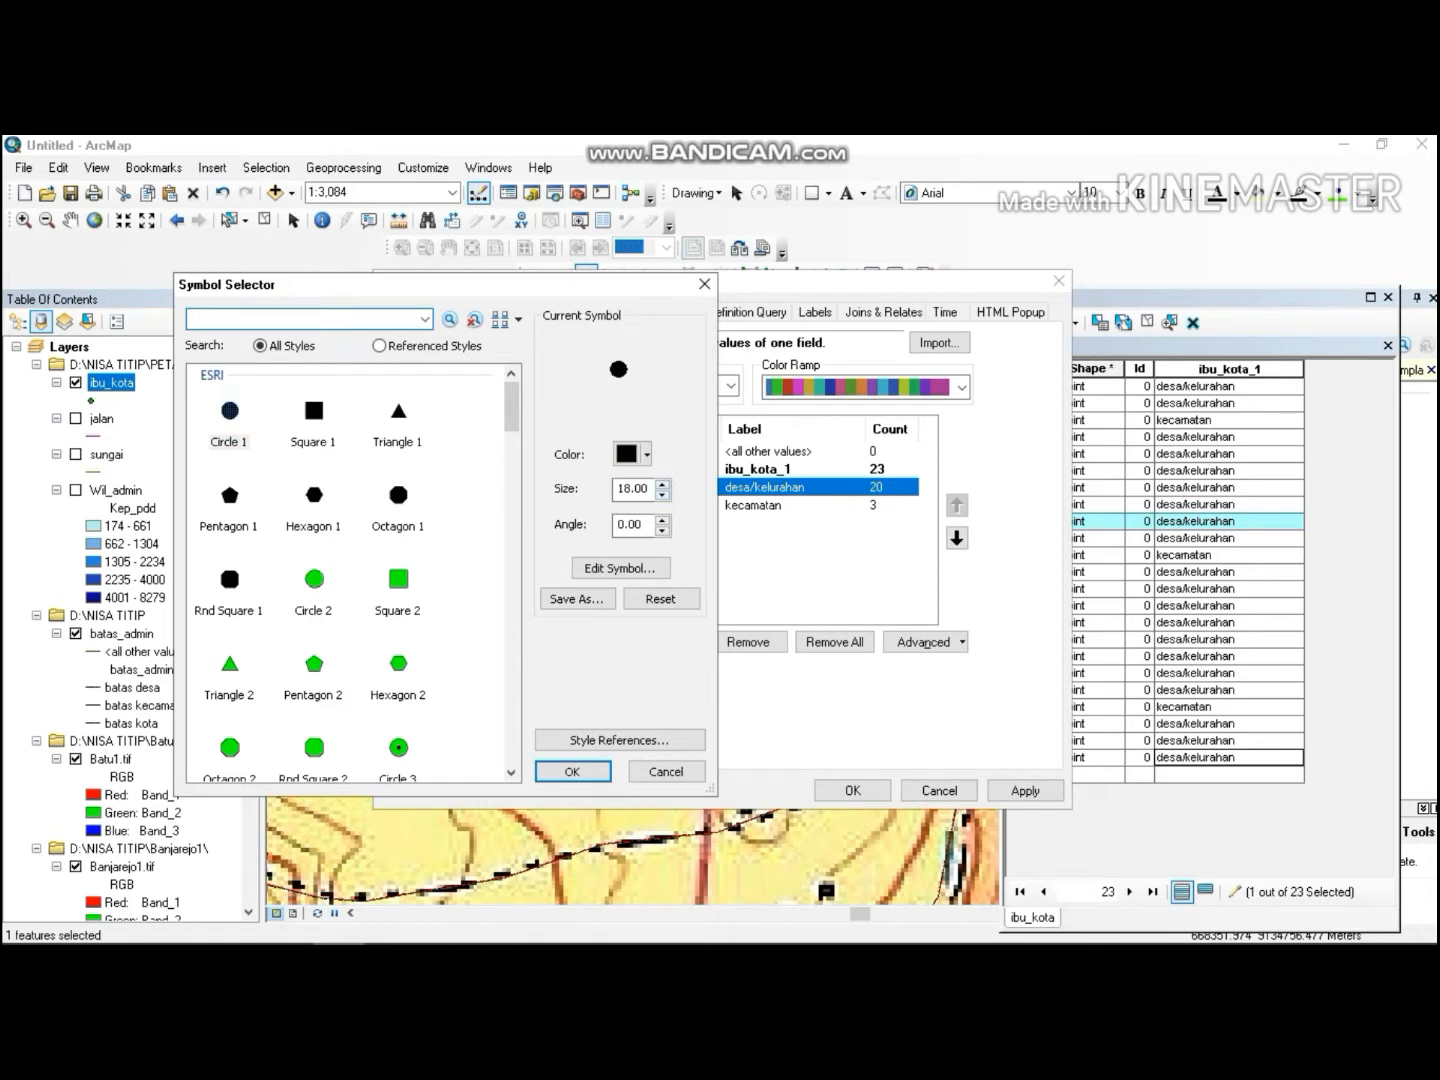
left_click(662, 496)
left_click(662, 496)
left_click(662, 496)
left_click(662, 496)
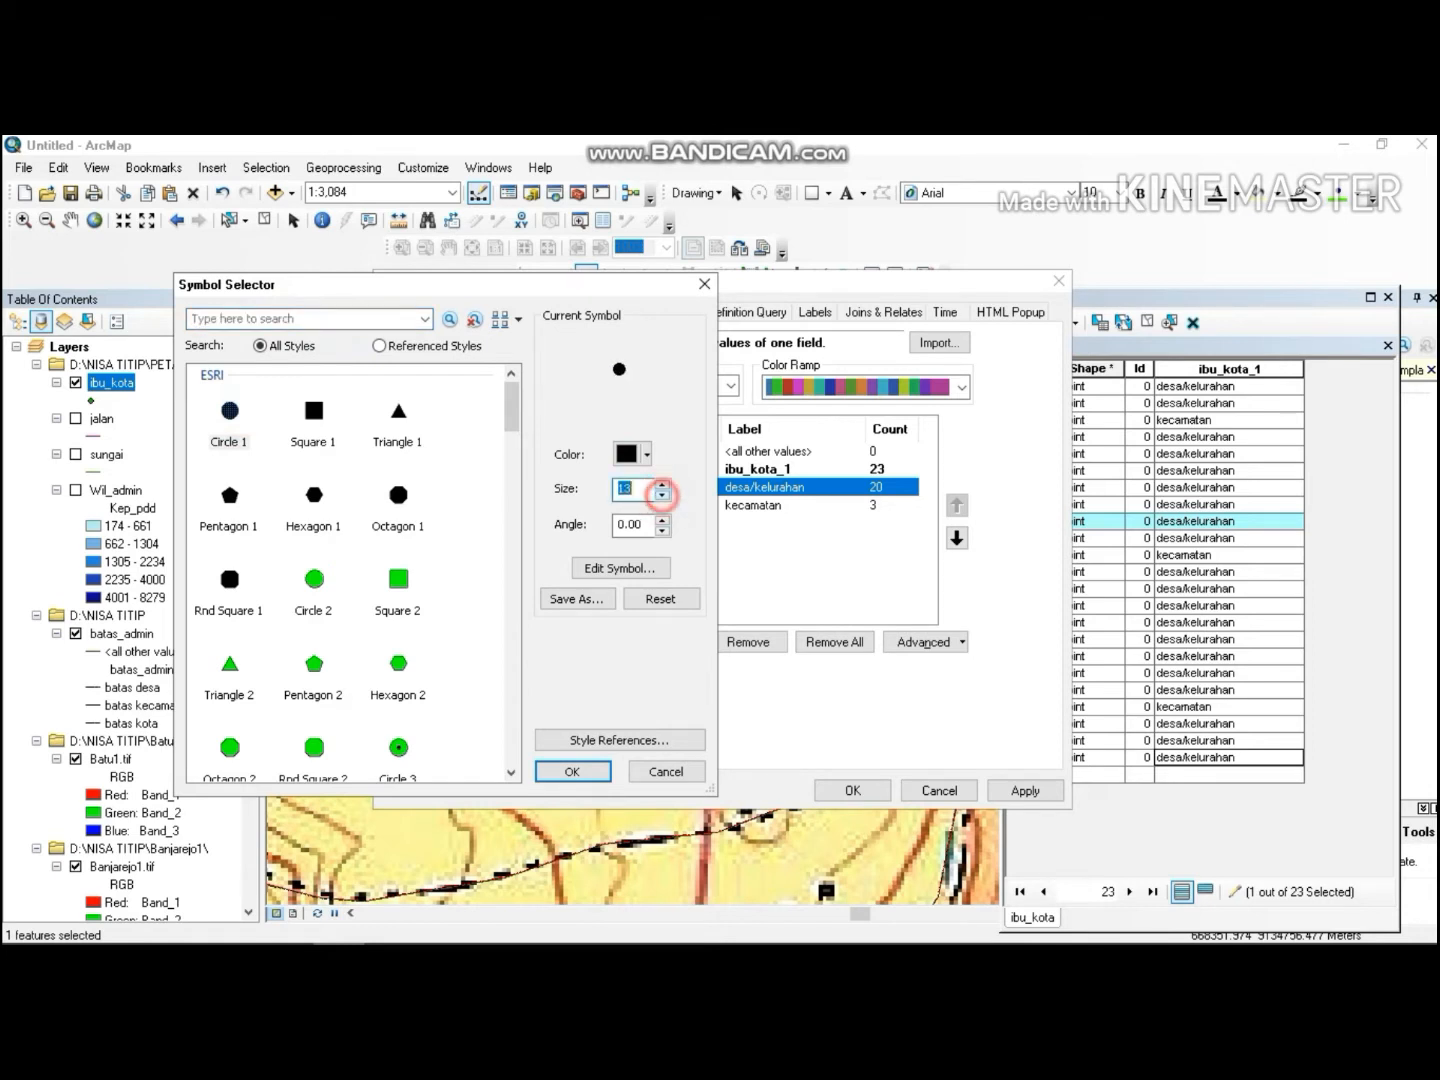
left_click(662, 496)
left_click(647, 454)
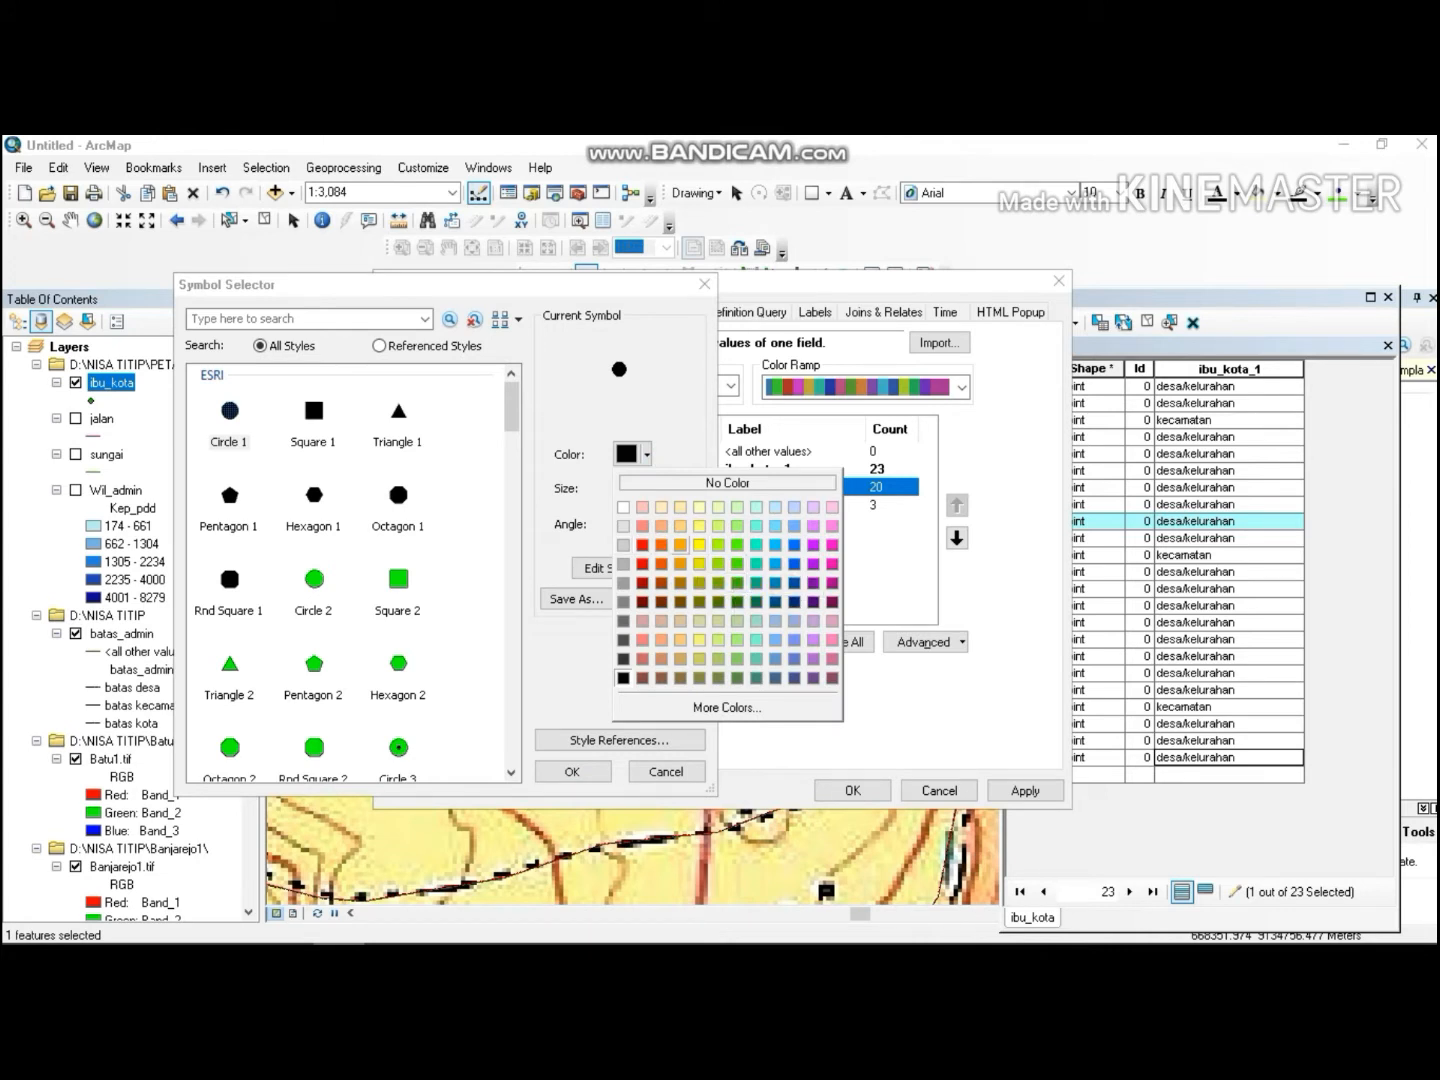
left_click(642, 544)
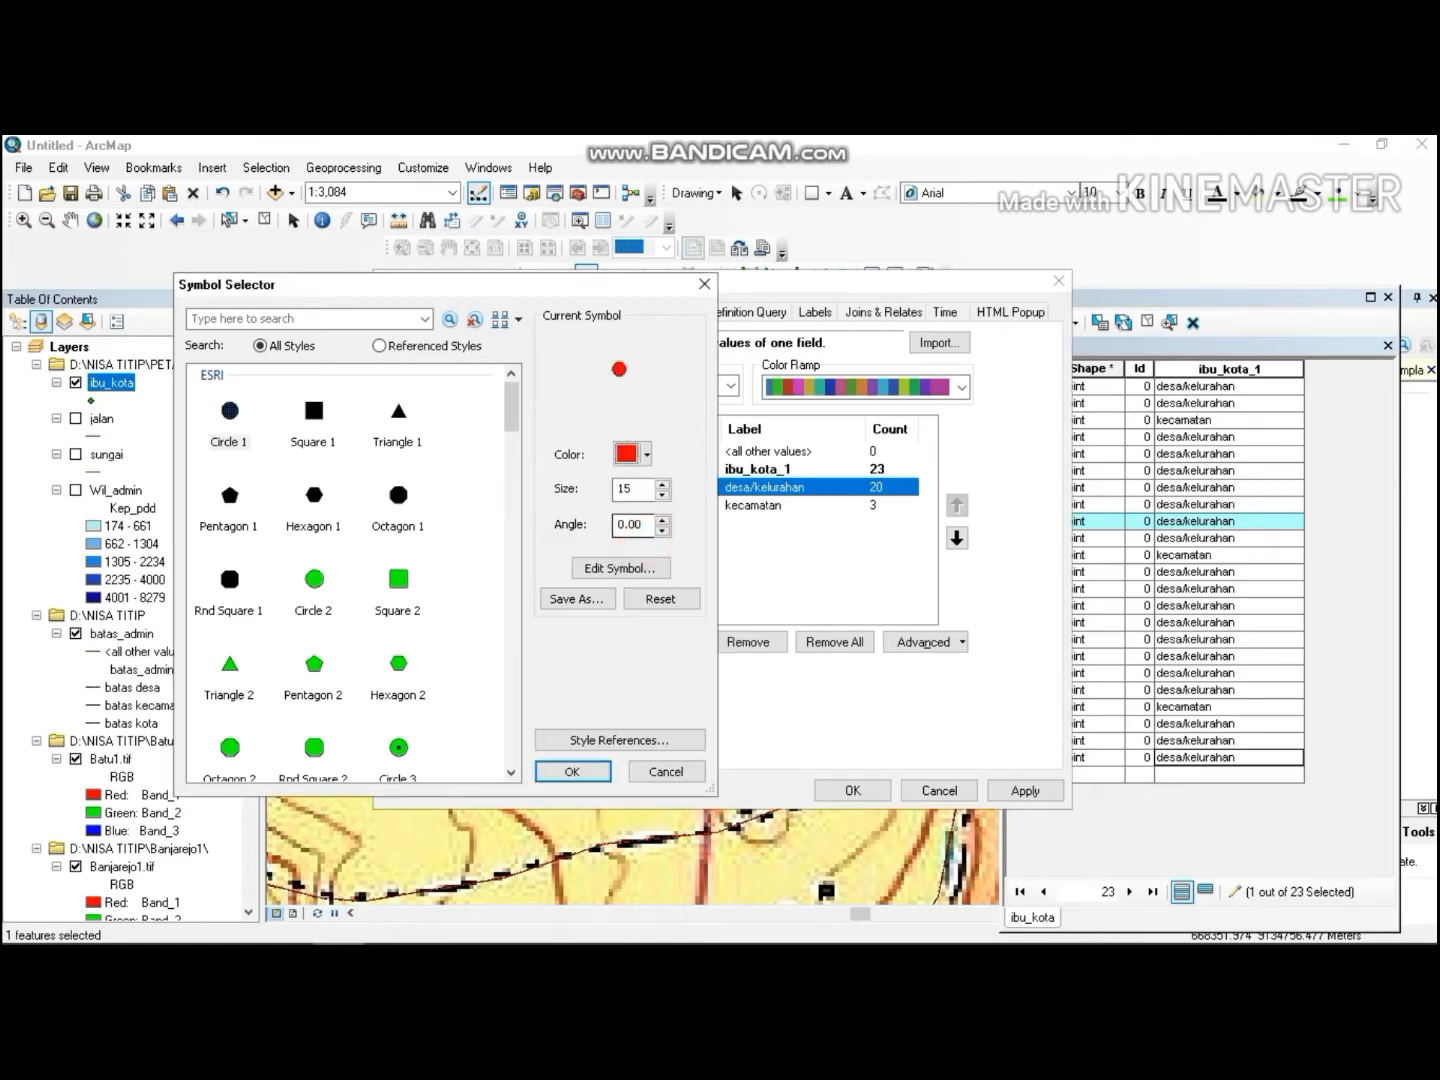
left_click(572, 771)
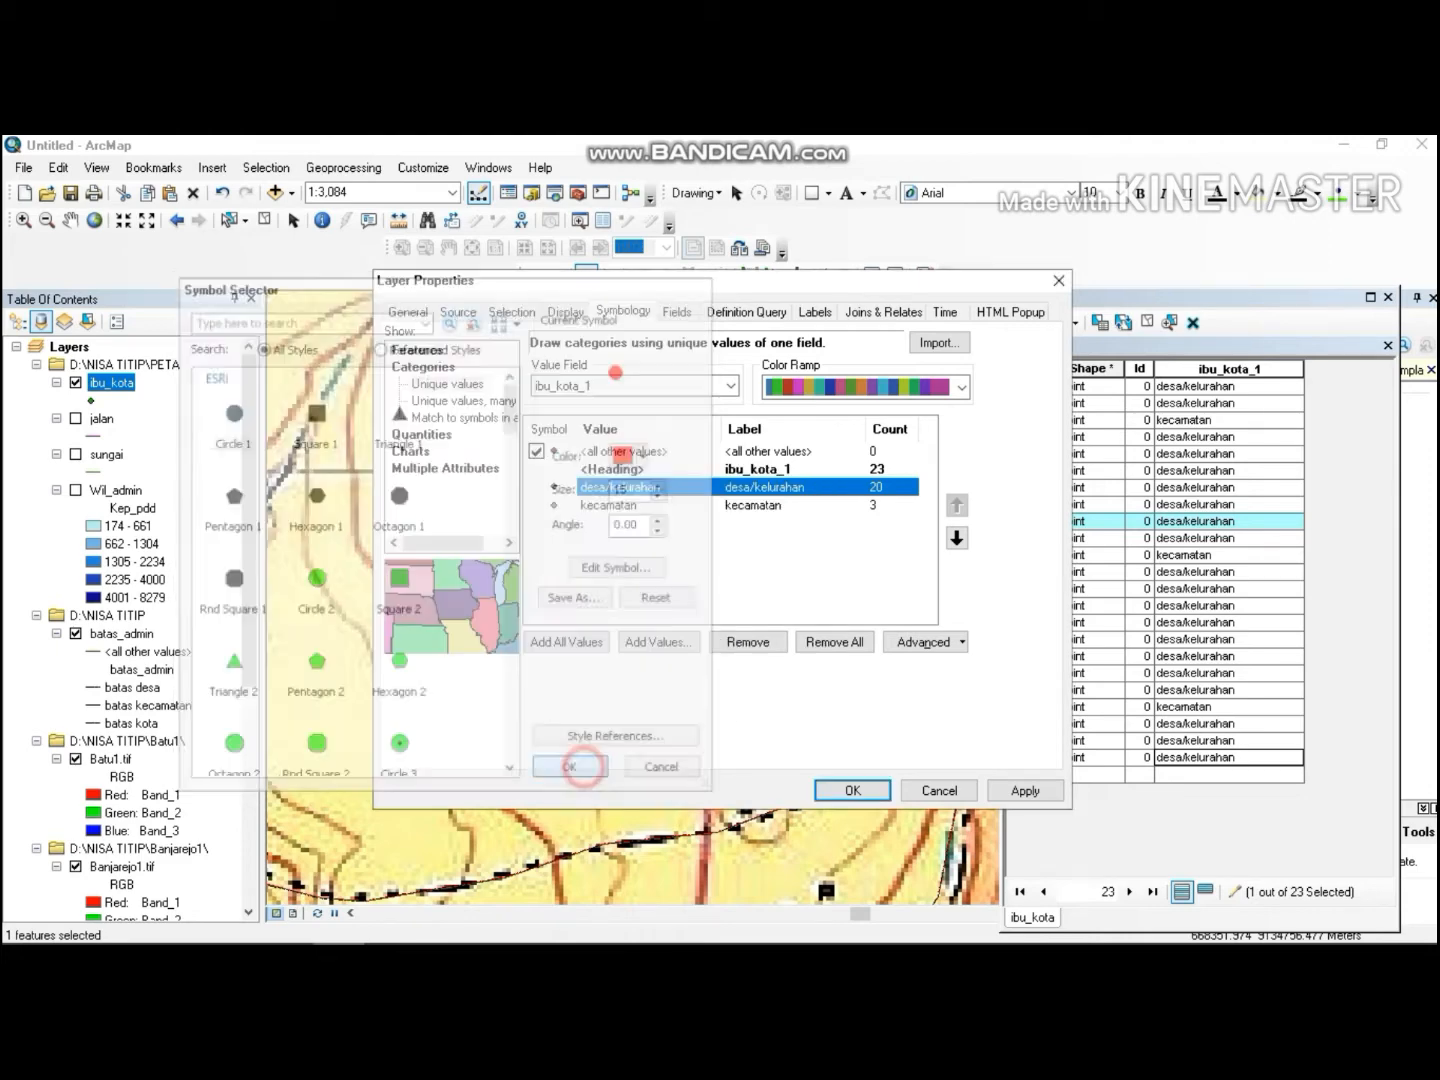
Set the kecamatan symbol to Circle 3 with a smaller size and apply the ibu_kota symbology.
double_click(690, 519)
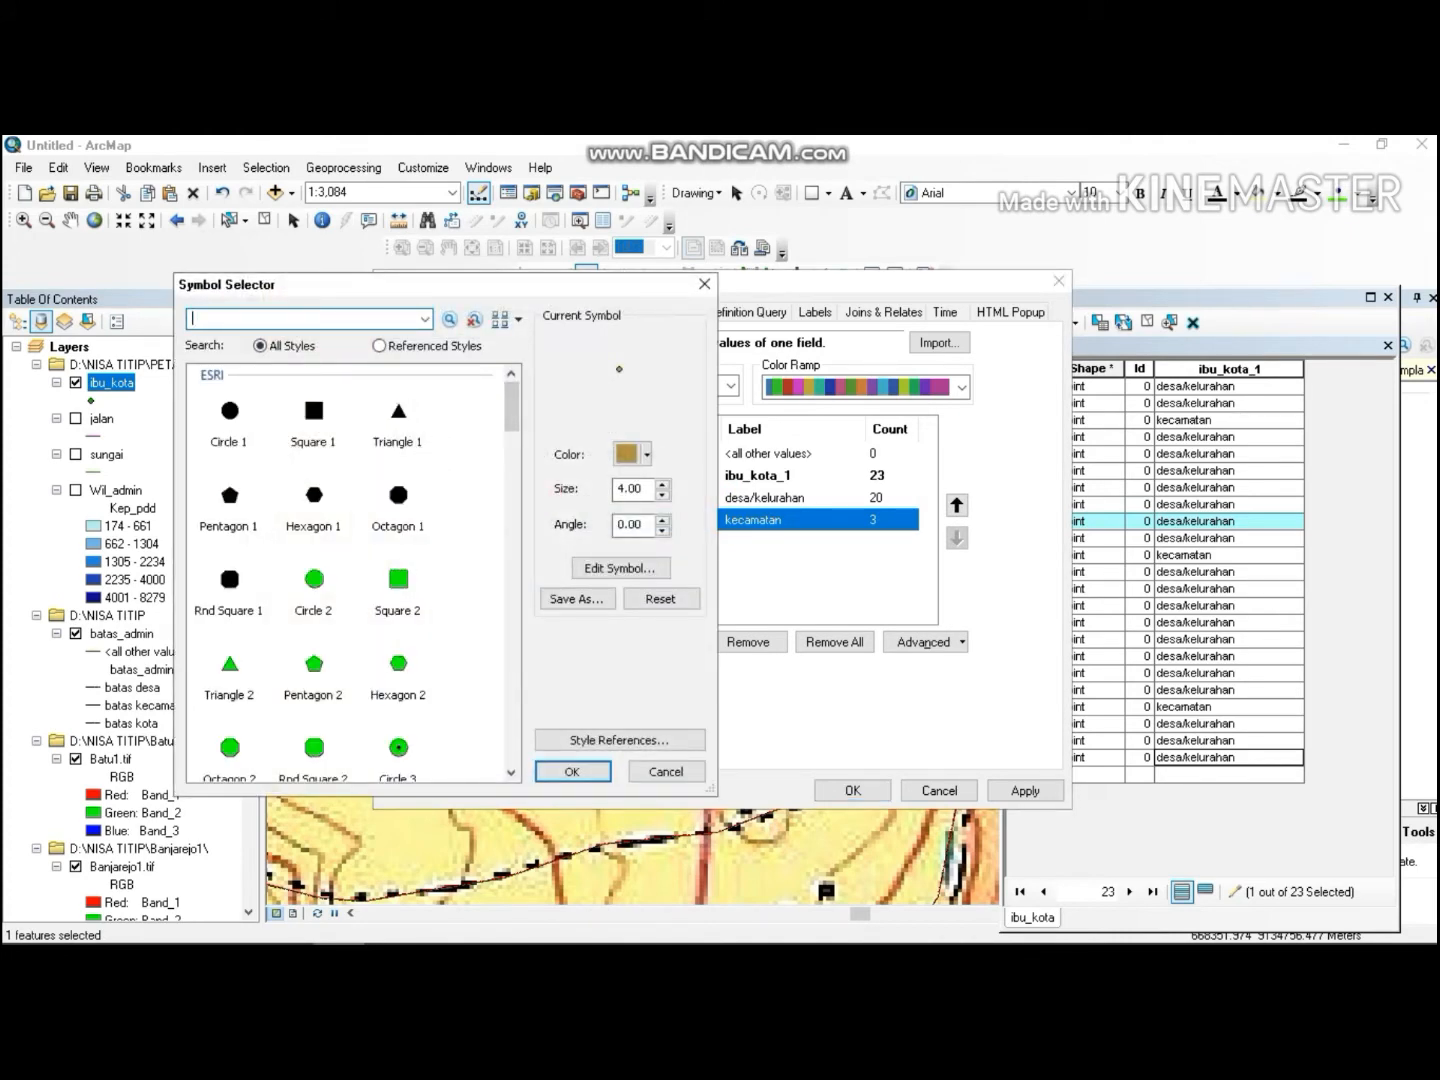
left_click(388, 739)
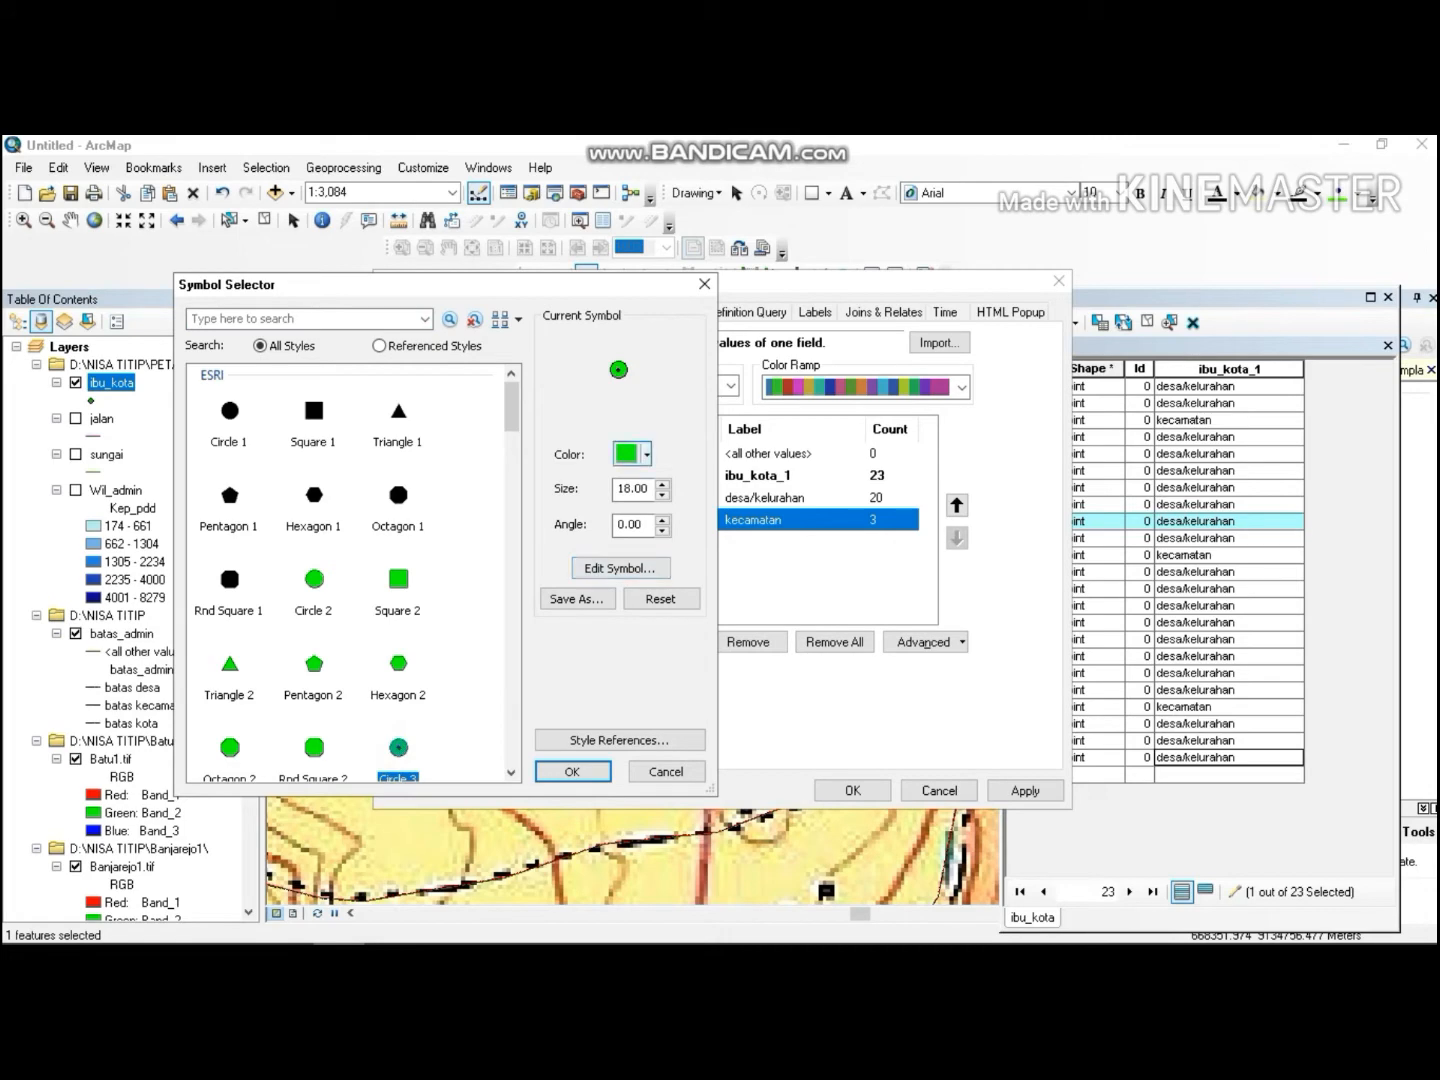
left_click(662, 495)
left_click(661, 495)
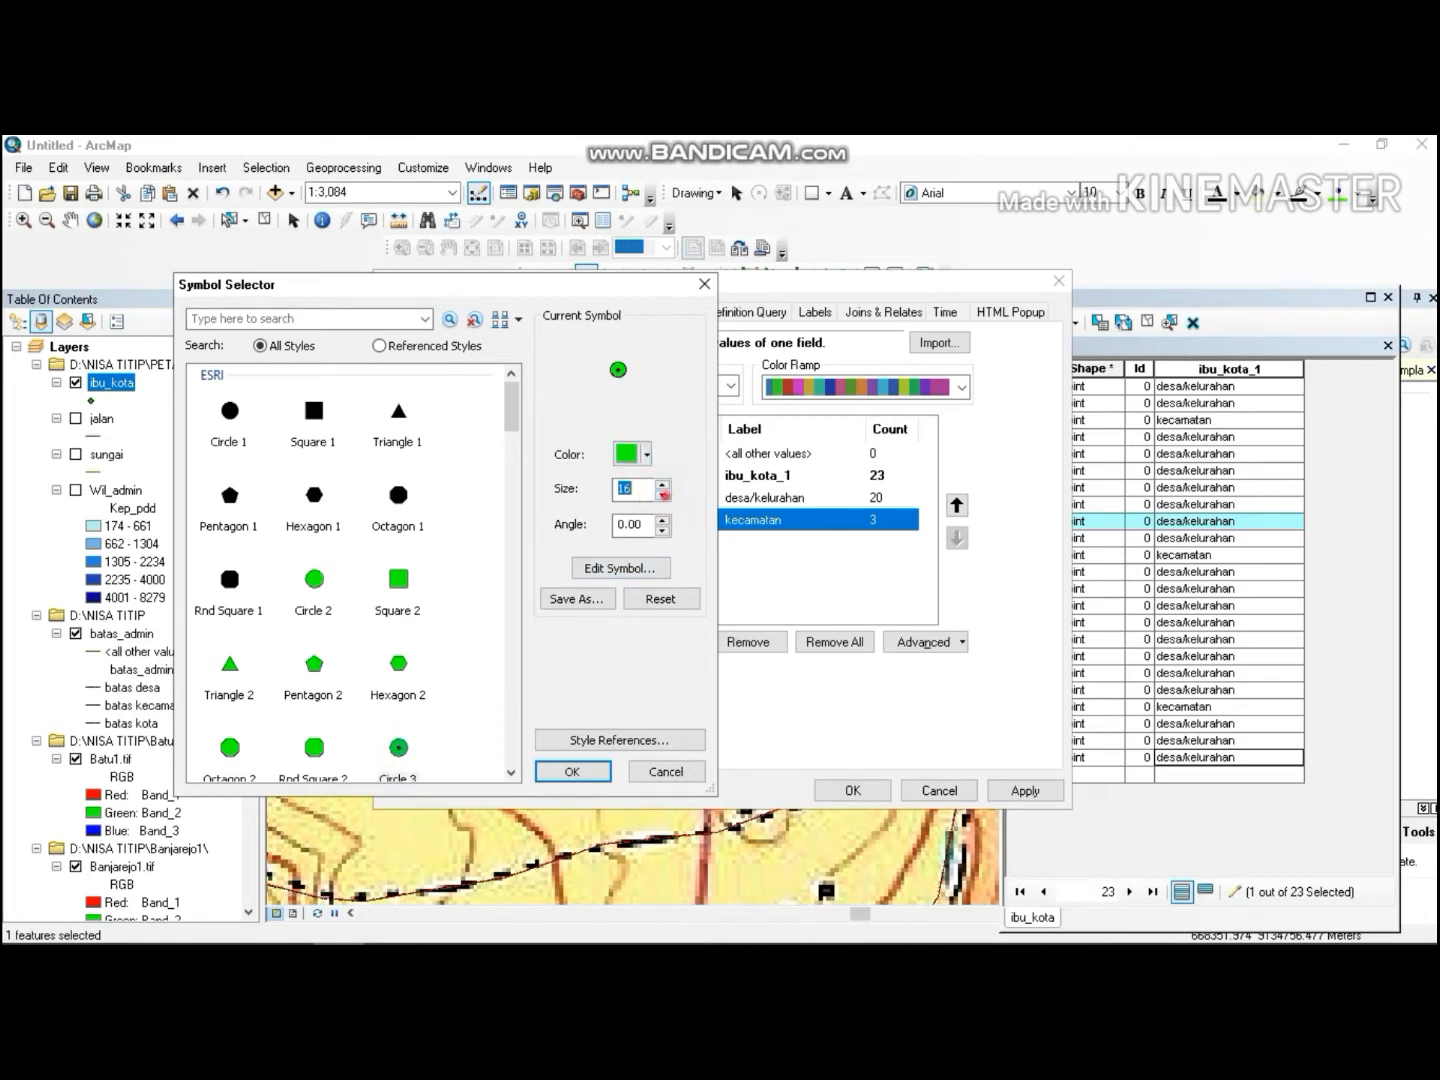
left_click(661, 495)
left_click(589, 767)
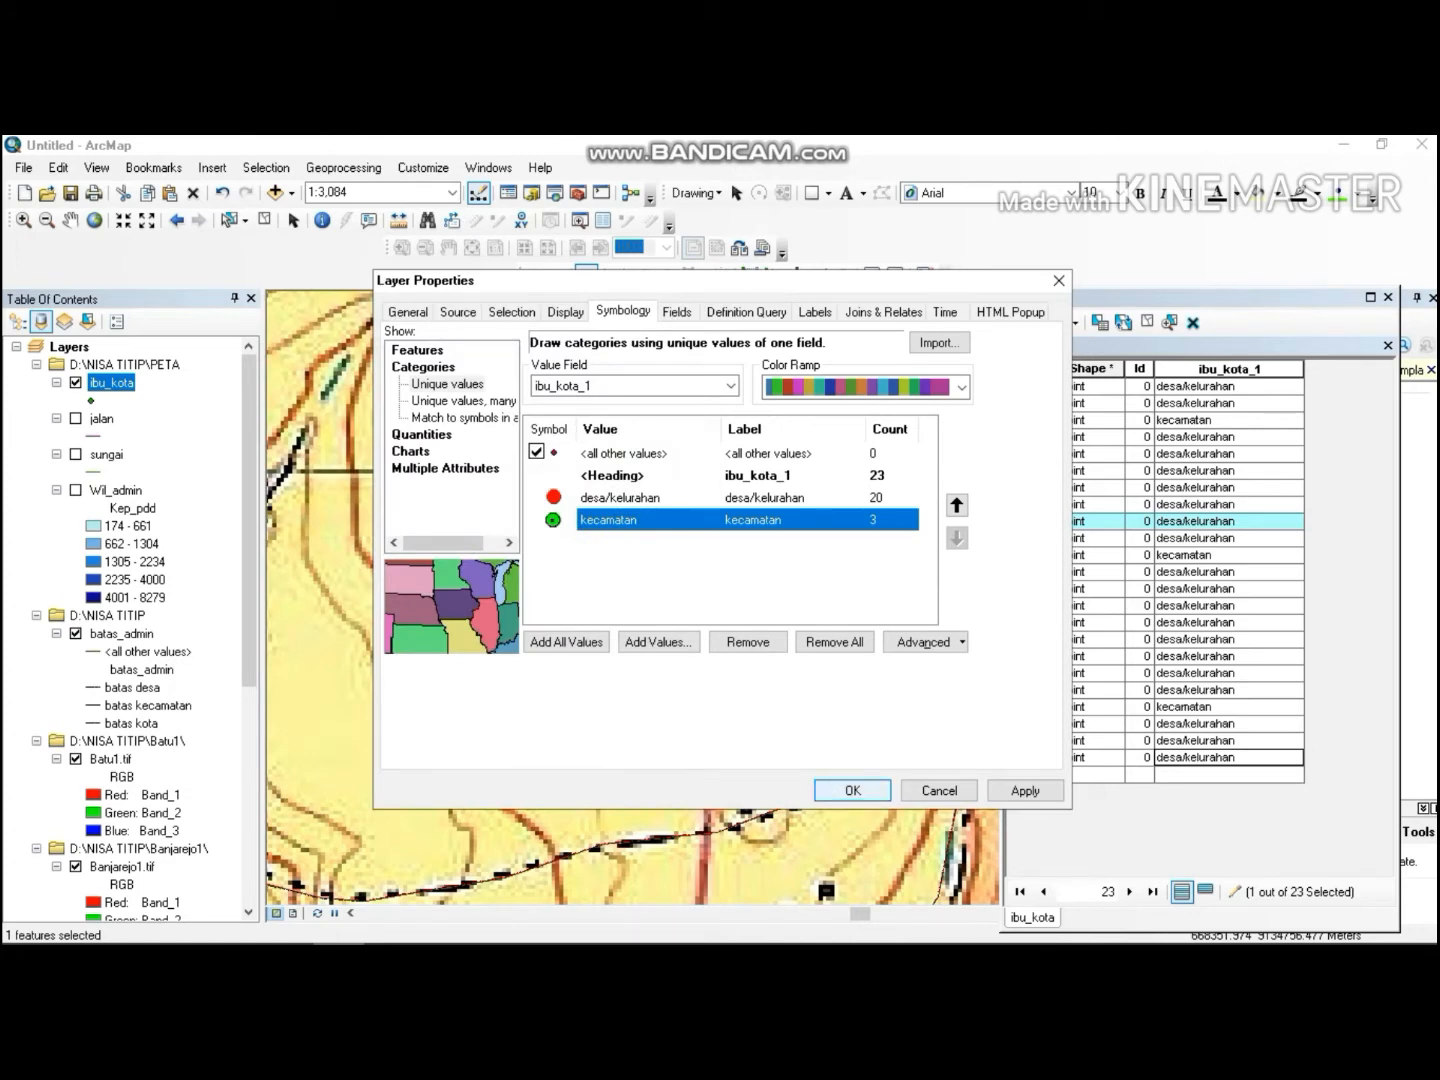
left_click(852, 790)
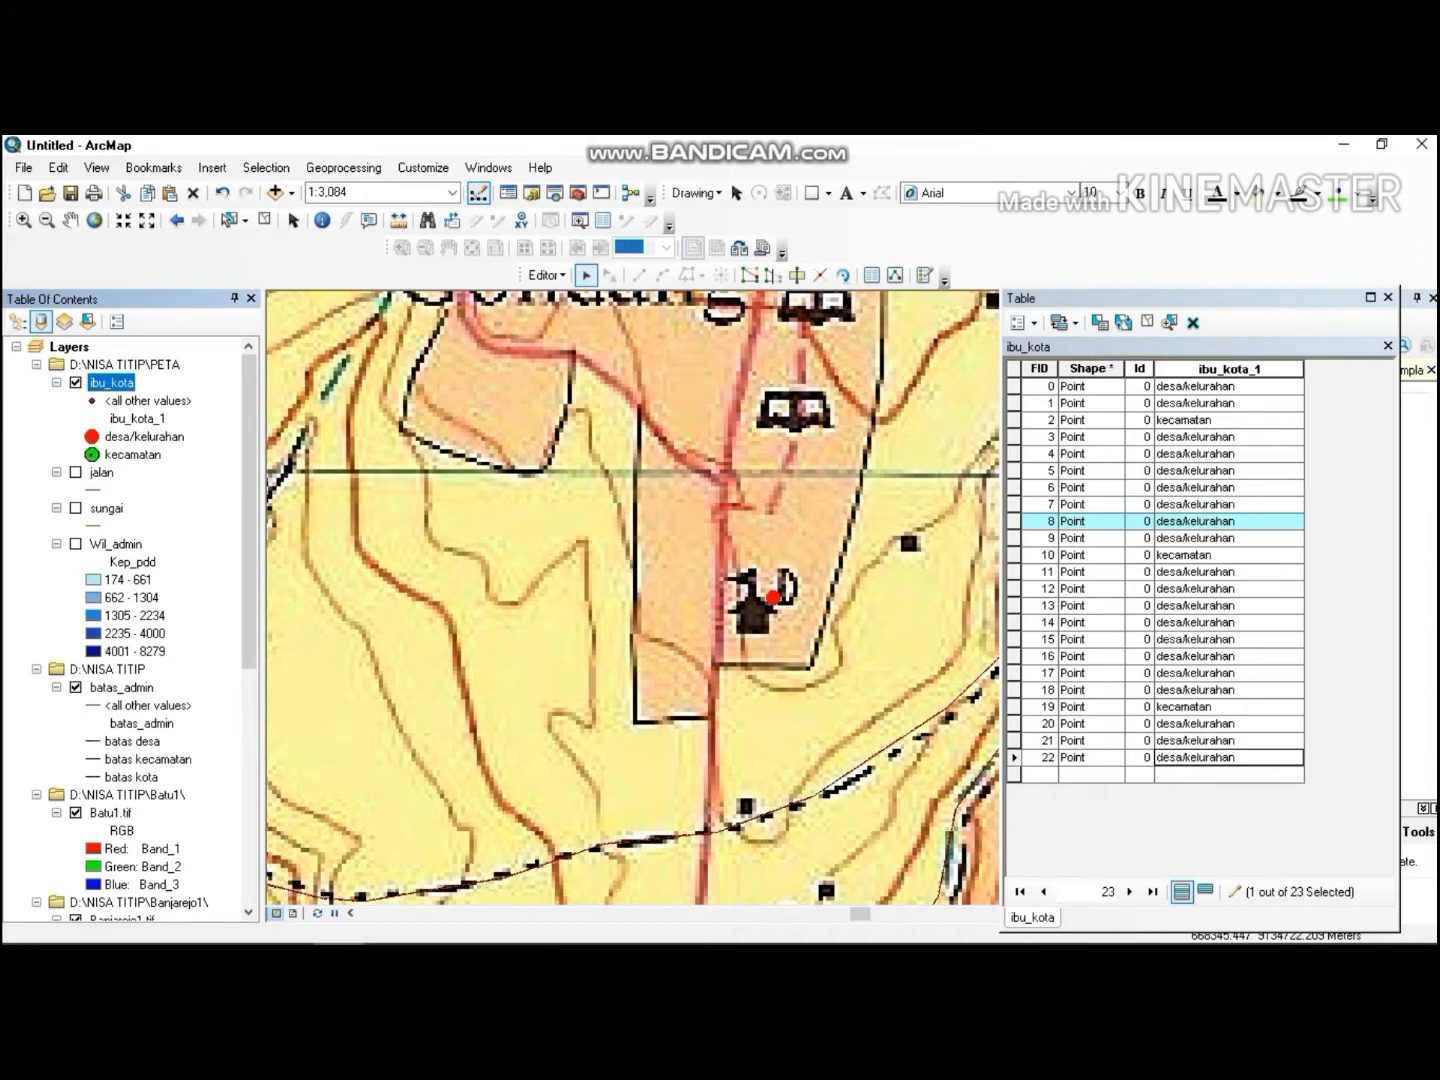
Zoom to the batas_admin layer and close the attribute table.
left_click(121, 688)
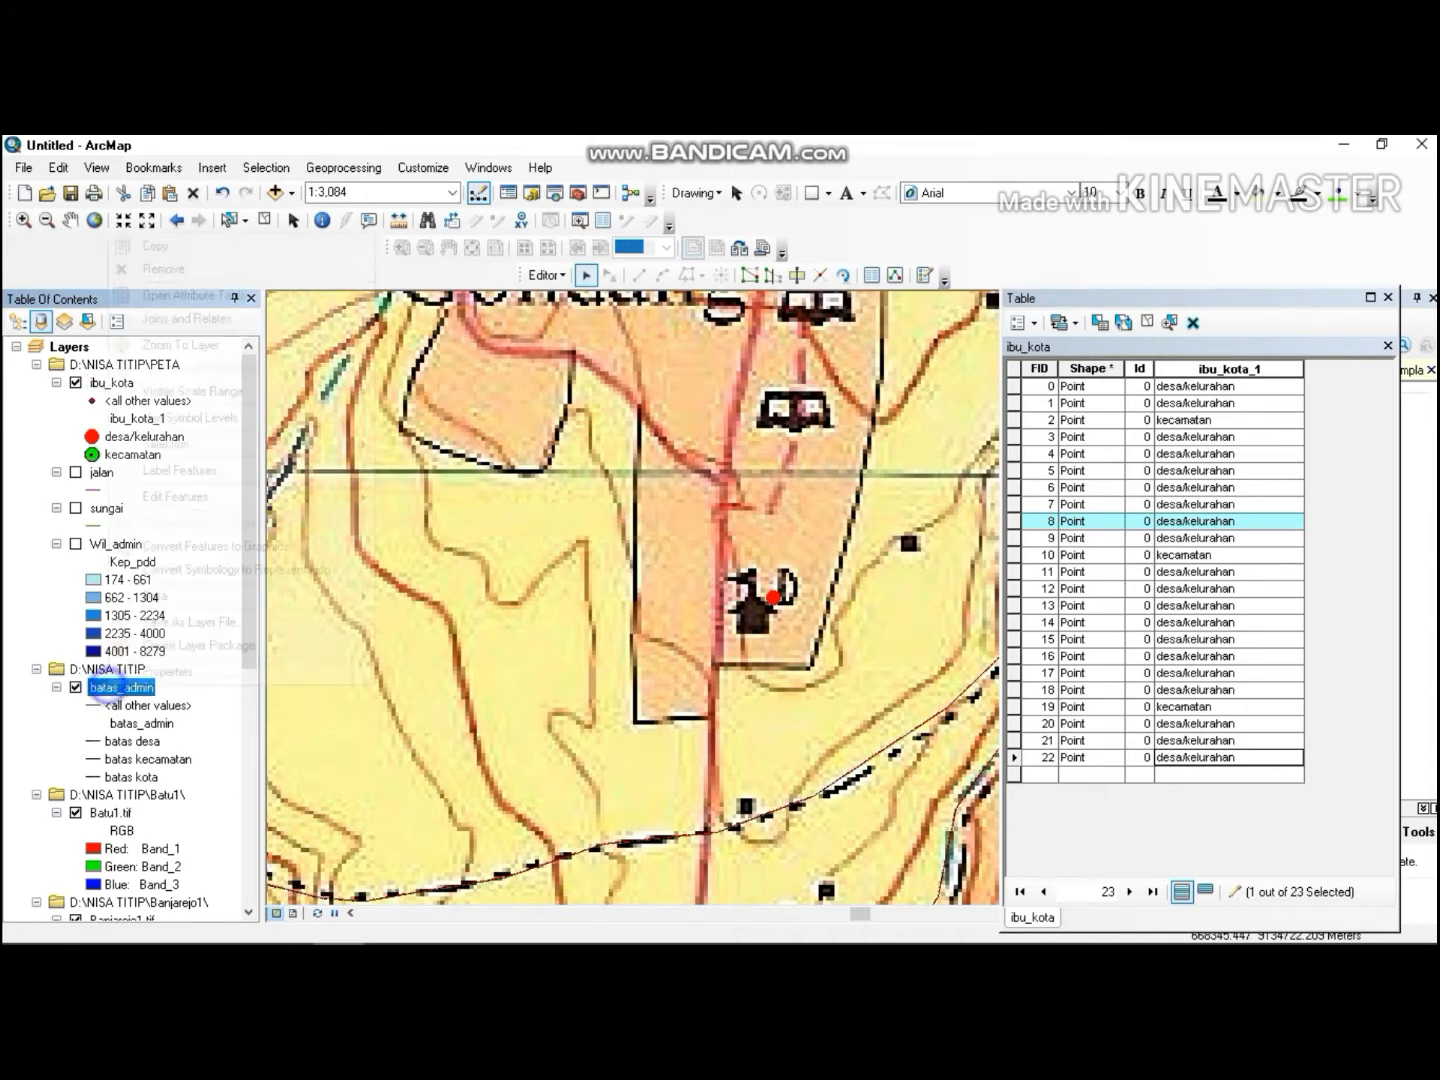
right_click(112, 688)
left_click(180, 345)
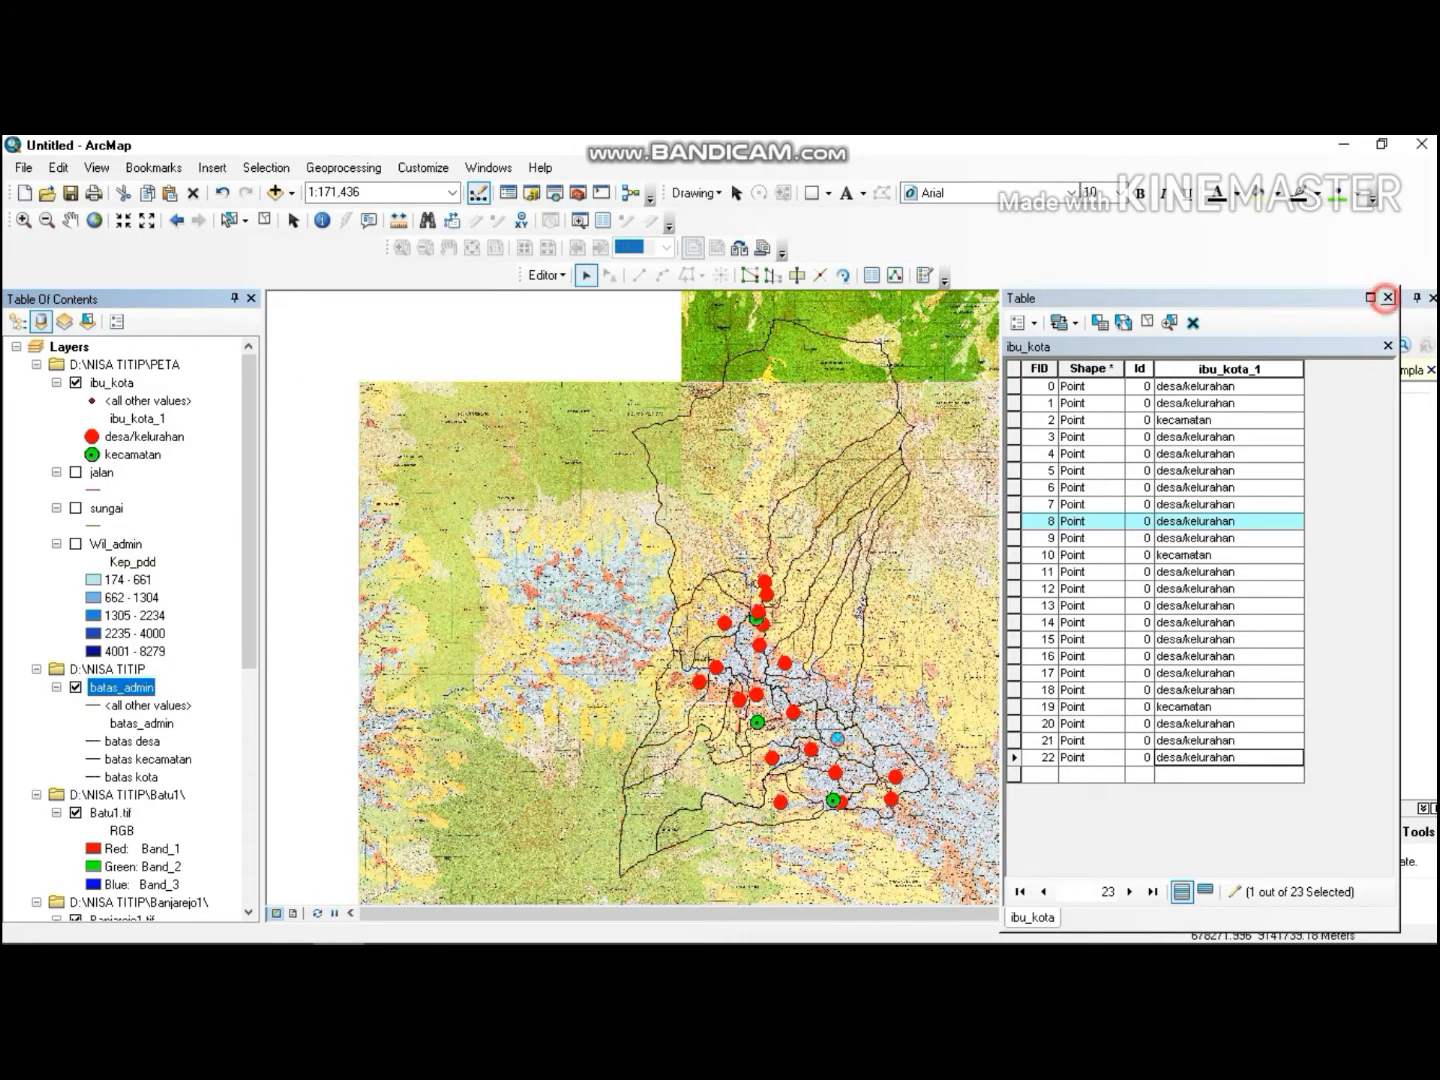
left_click(1388, 297)
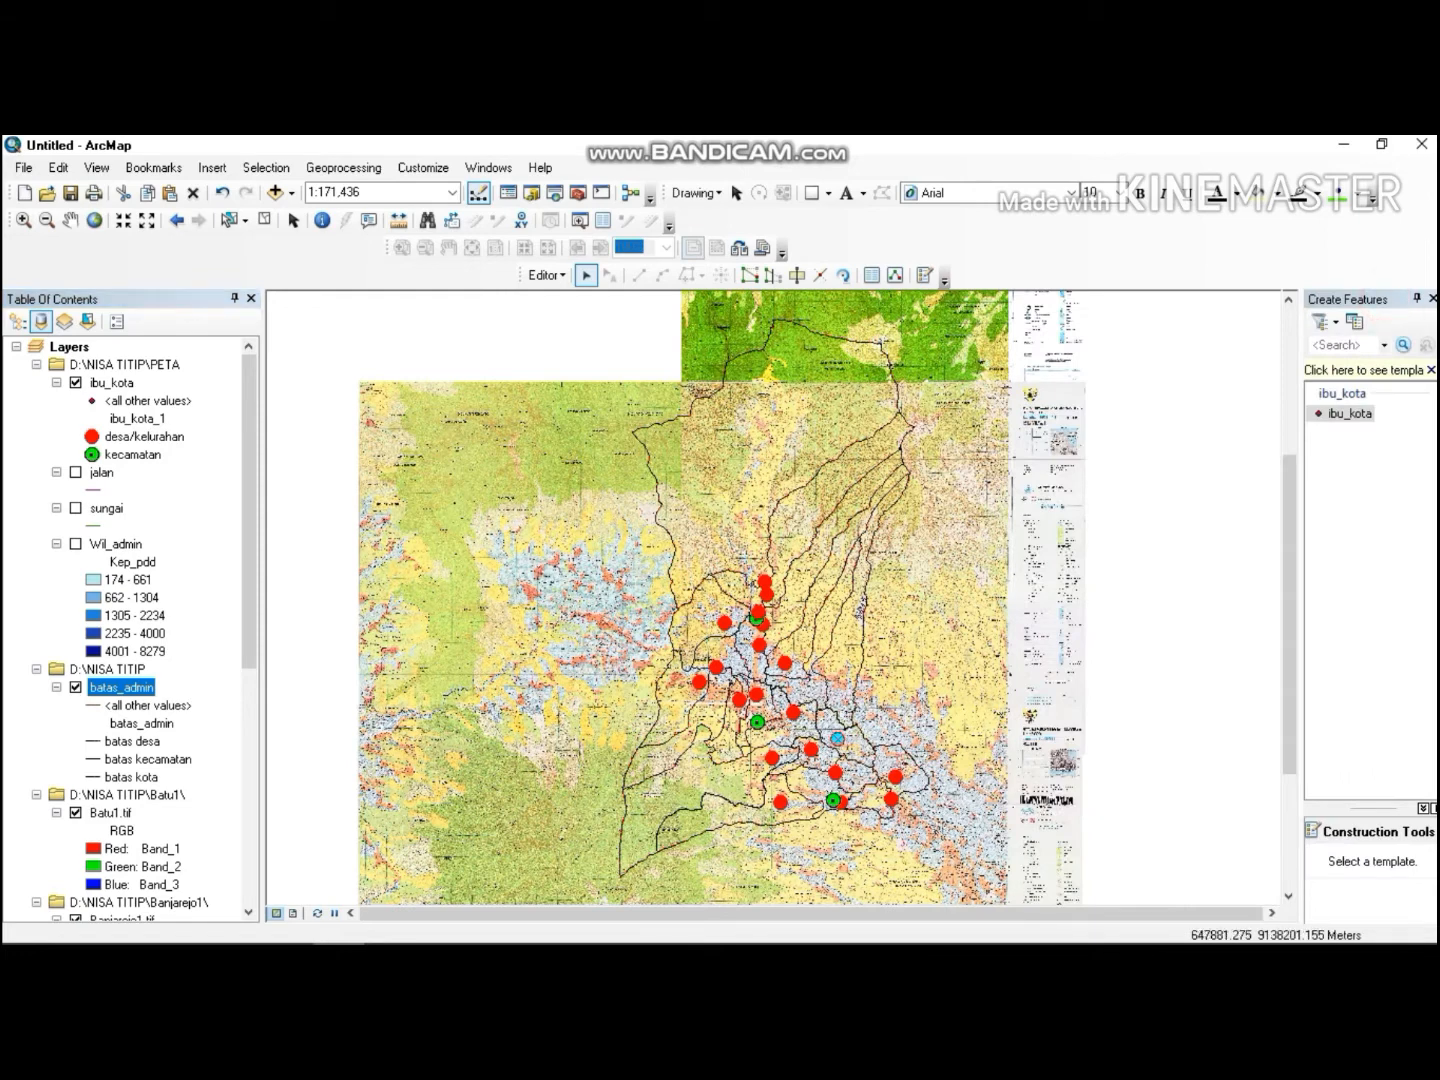
Turn on the jalan, sungai and Wil_admin layers.
left_click(99, 473)
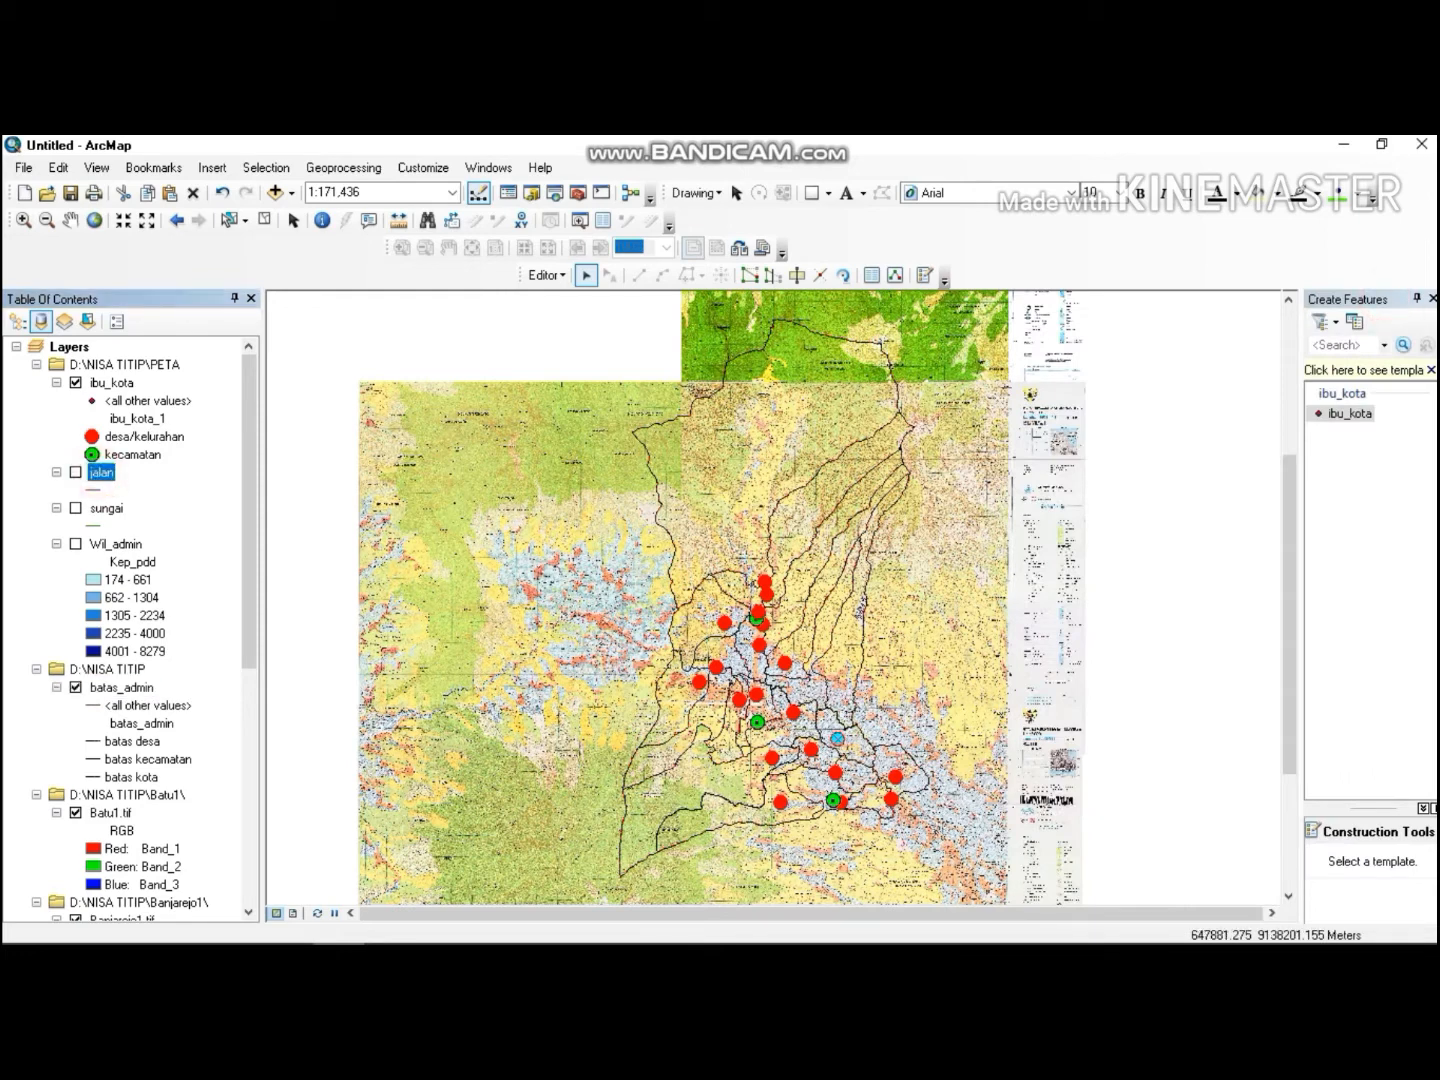
left_click(75, 473)
left_click(75, 508)
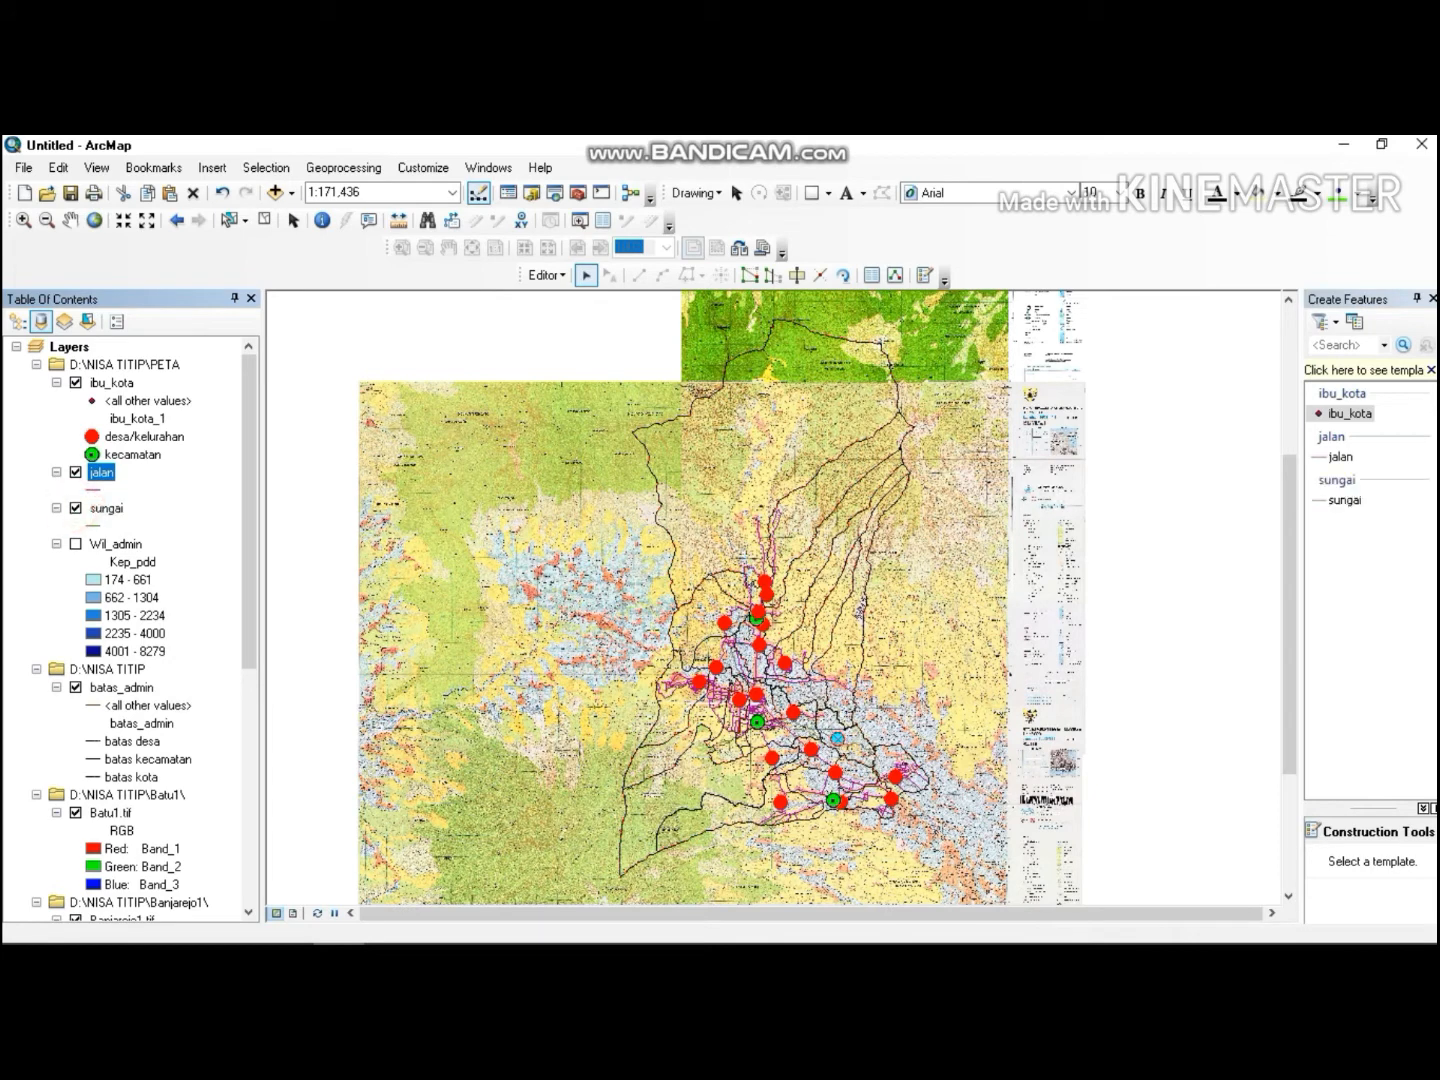
left_click(75, 545)
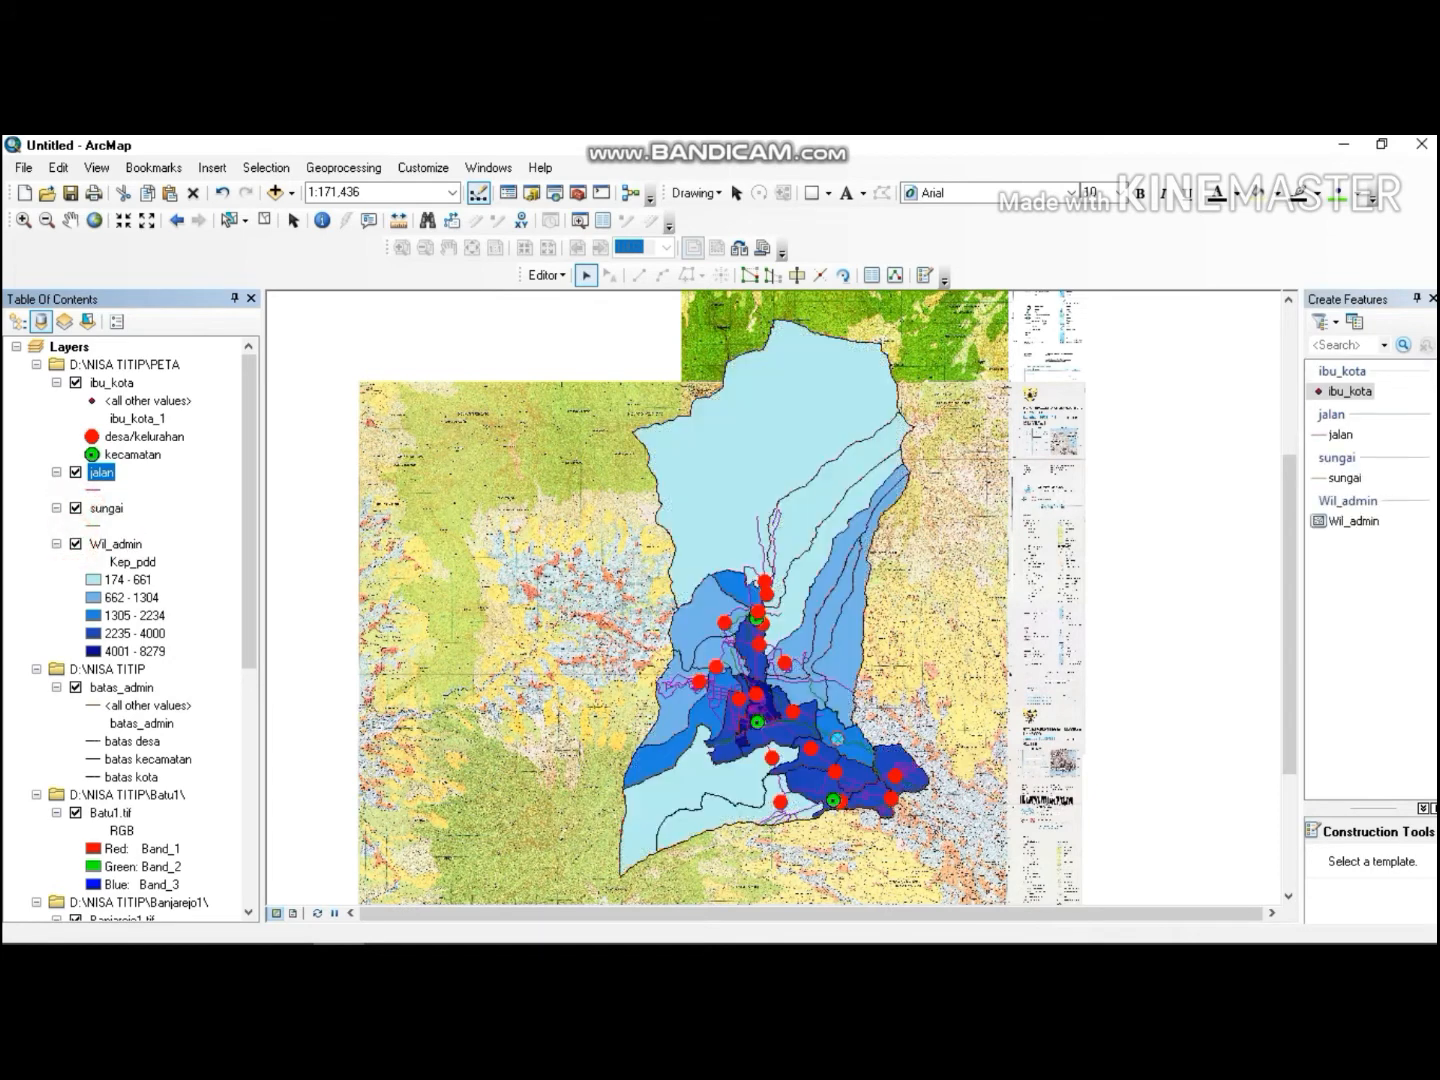
Set the jalan line symbol width to 0.5.
left_click(98, 491)
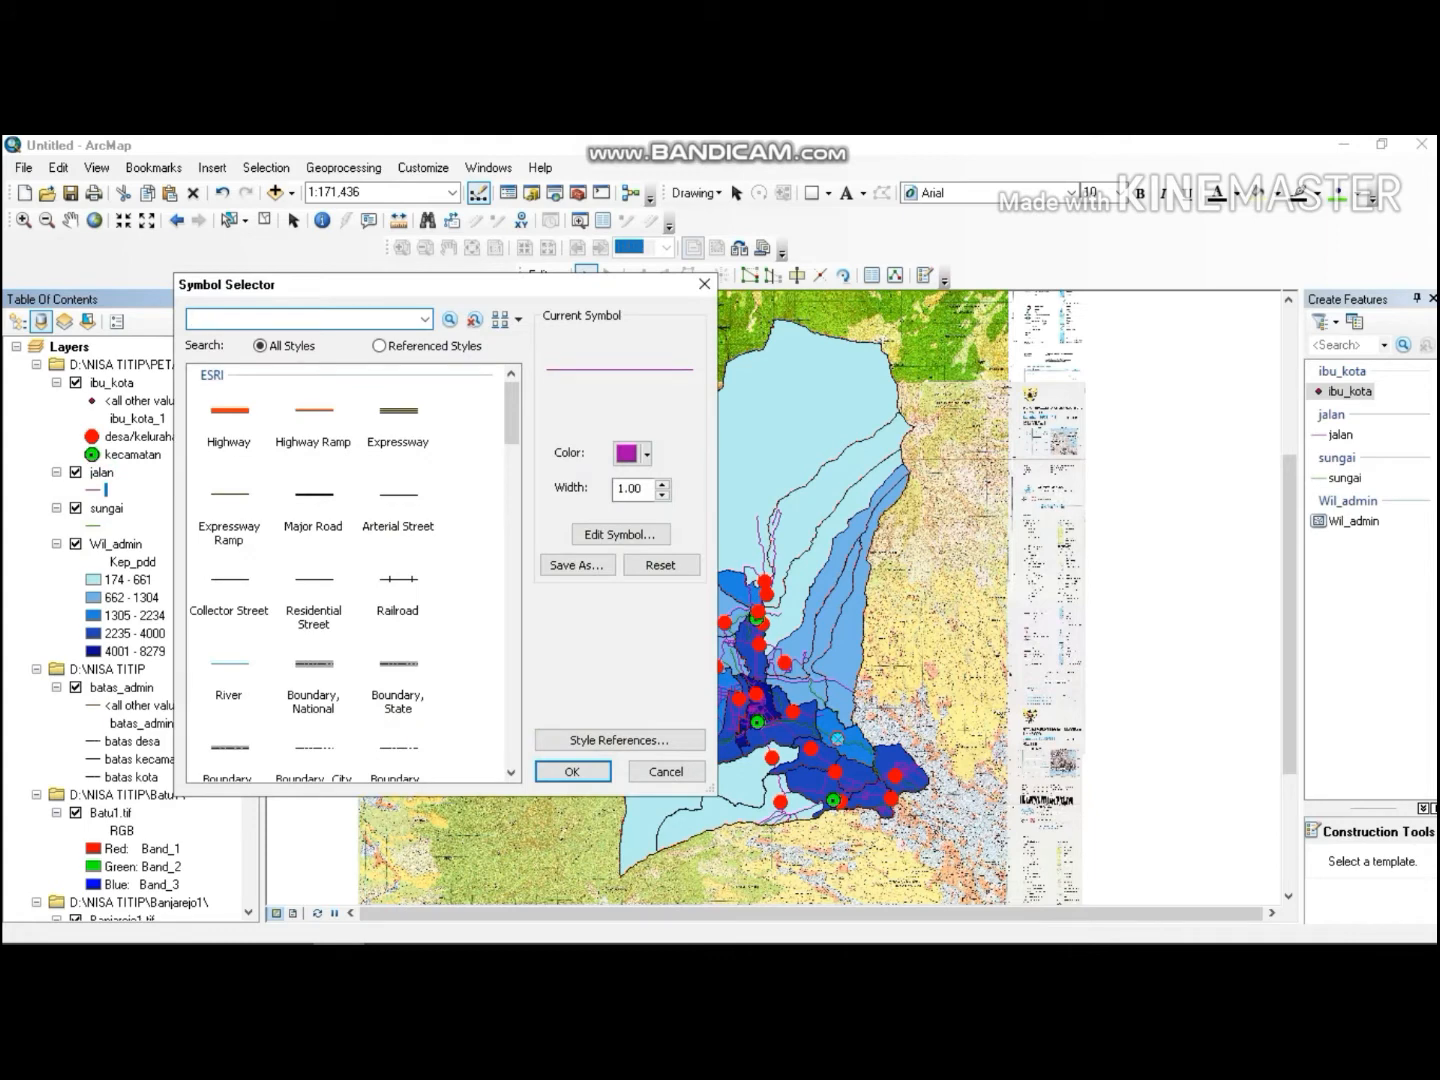
double_click(646, 486)
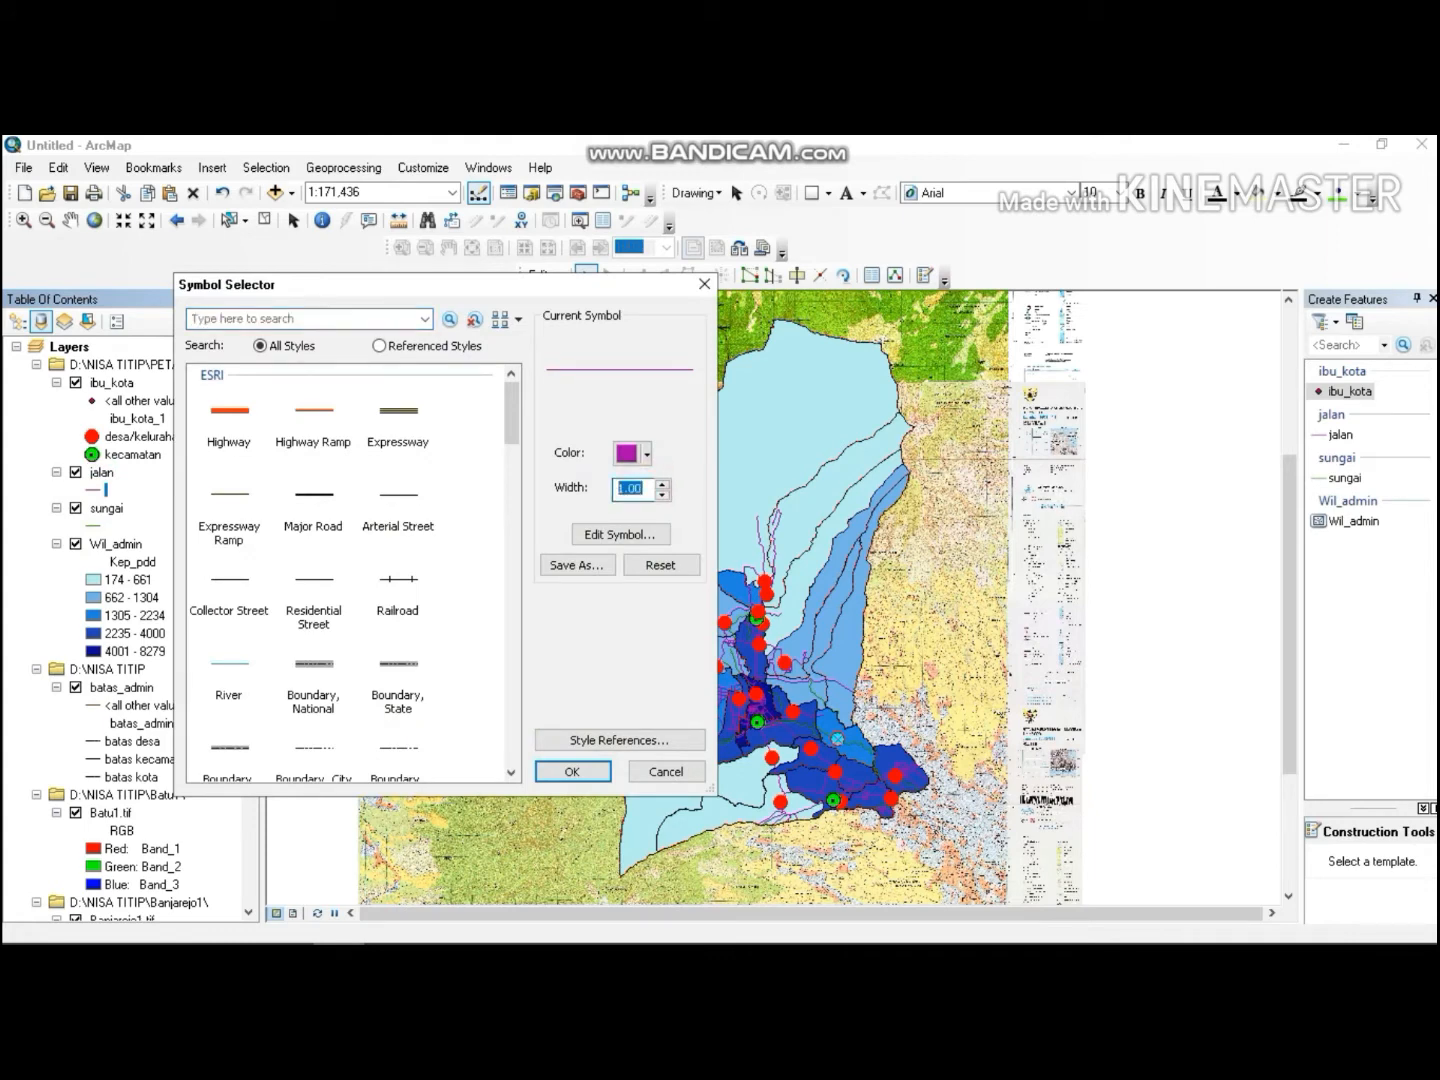
type("0.5")
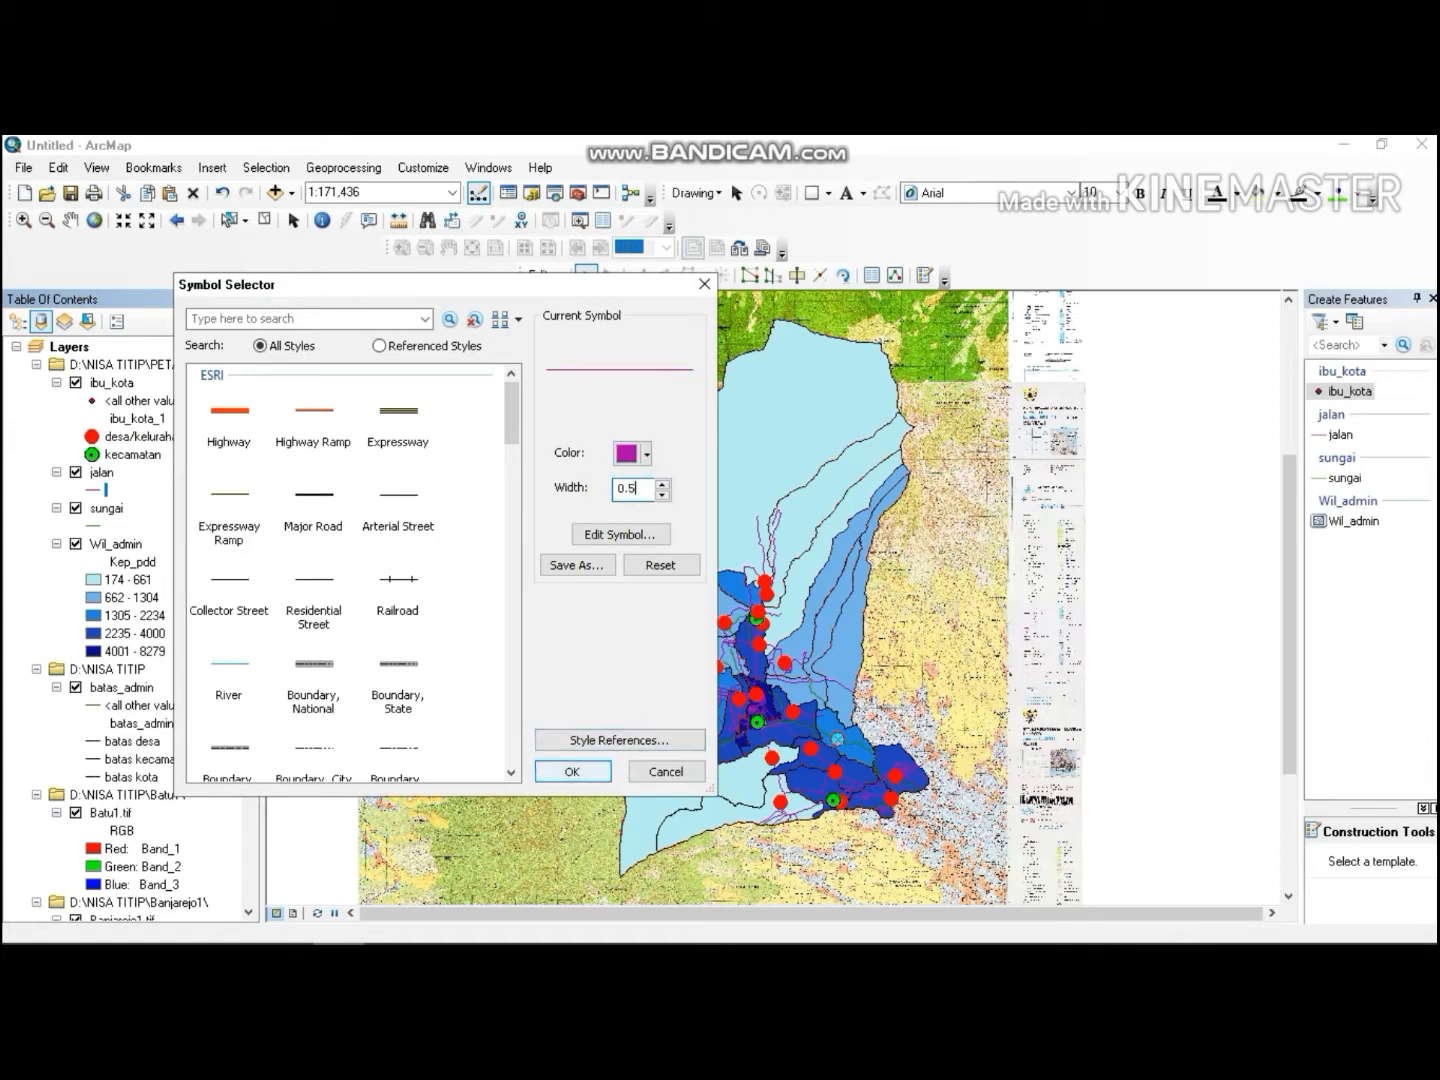
key("Return")
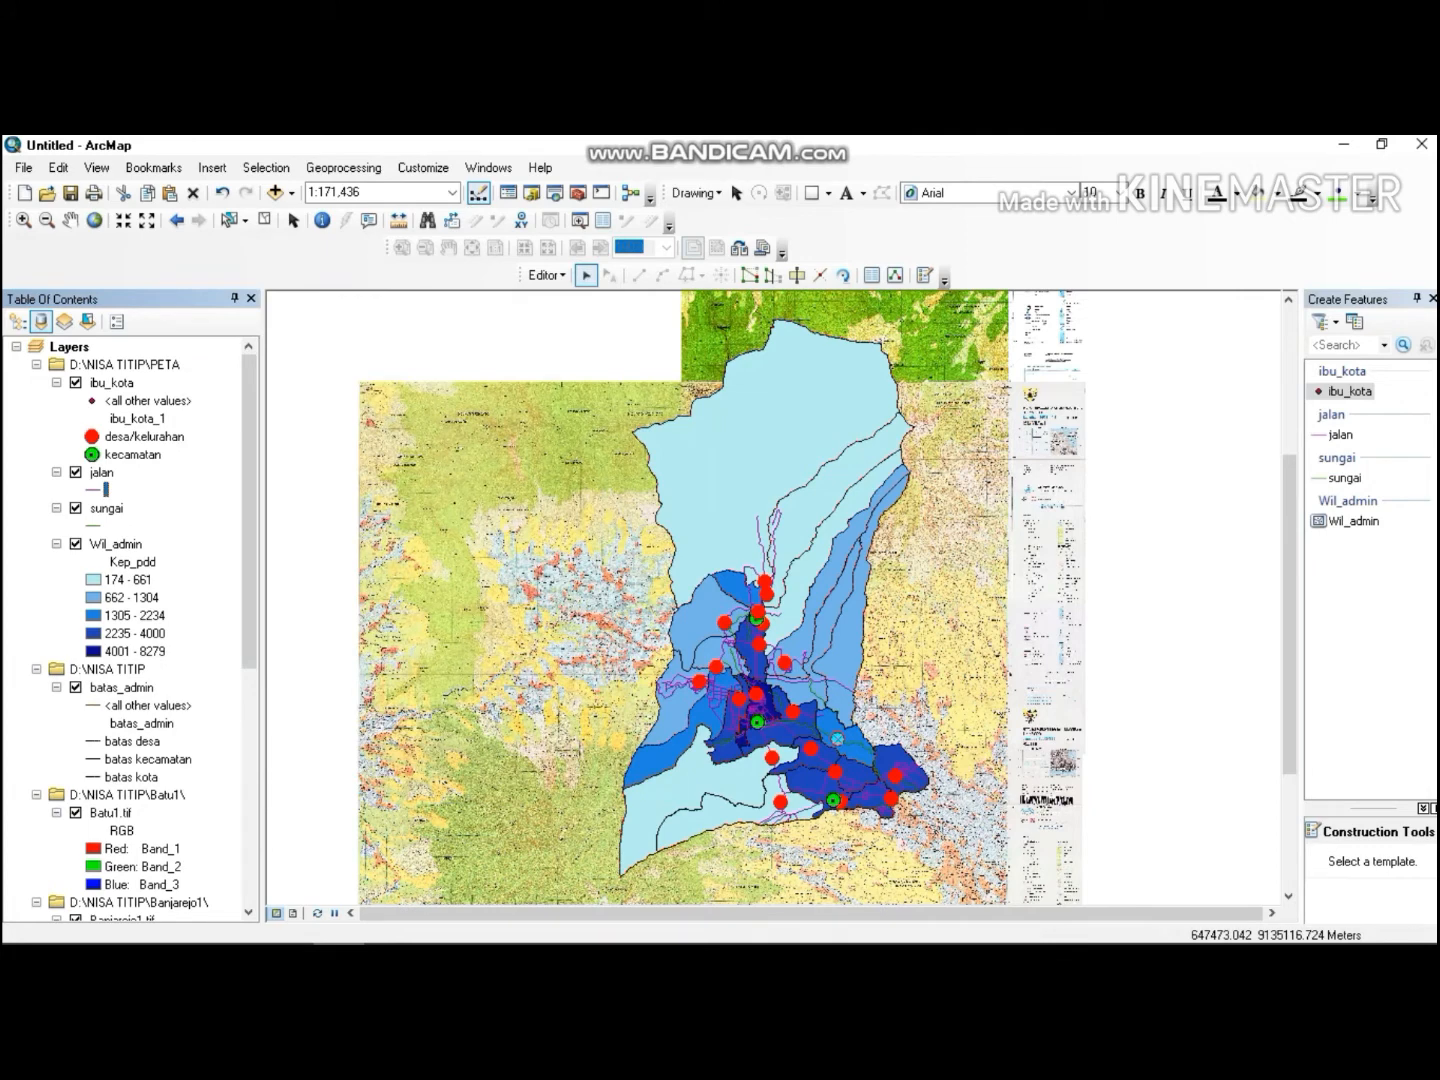
Set the sungai line symbol to black with width 0.4.
left_click(91, 525)
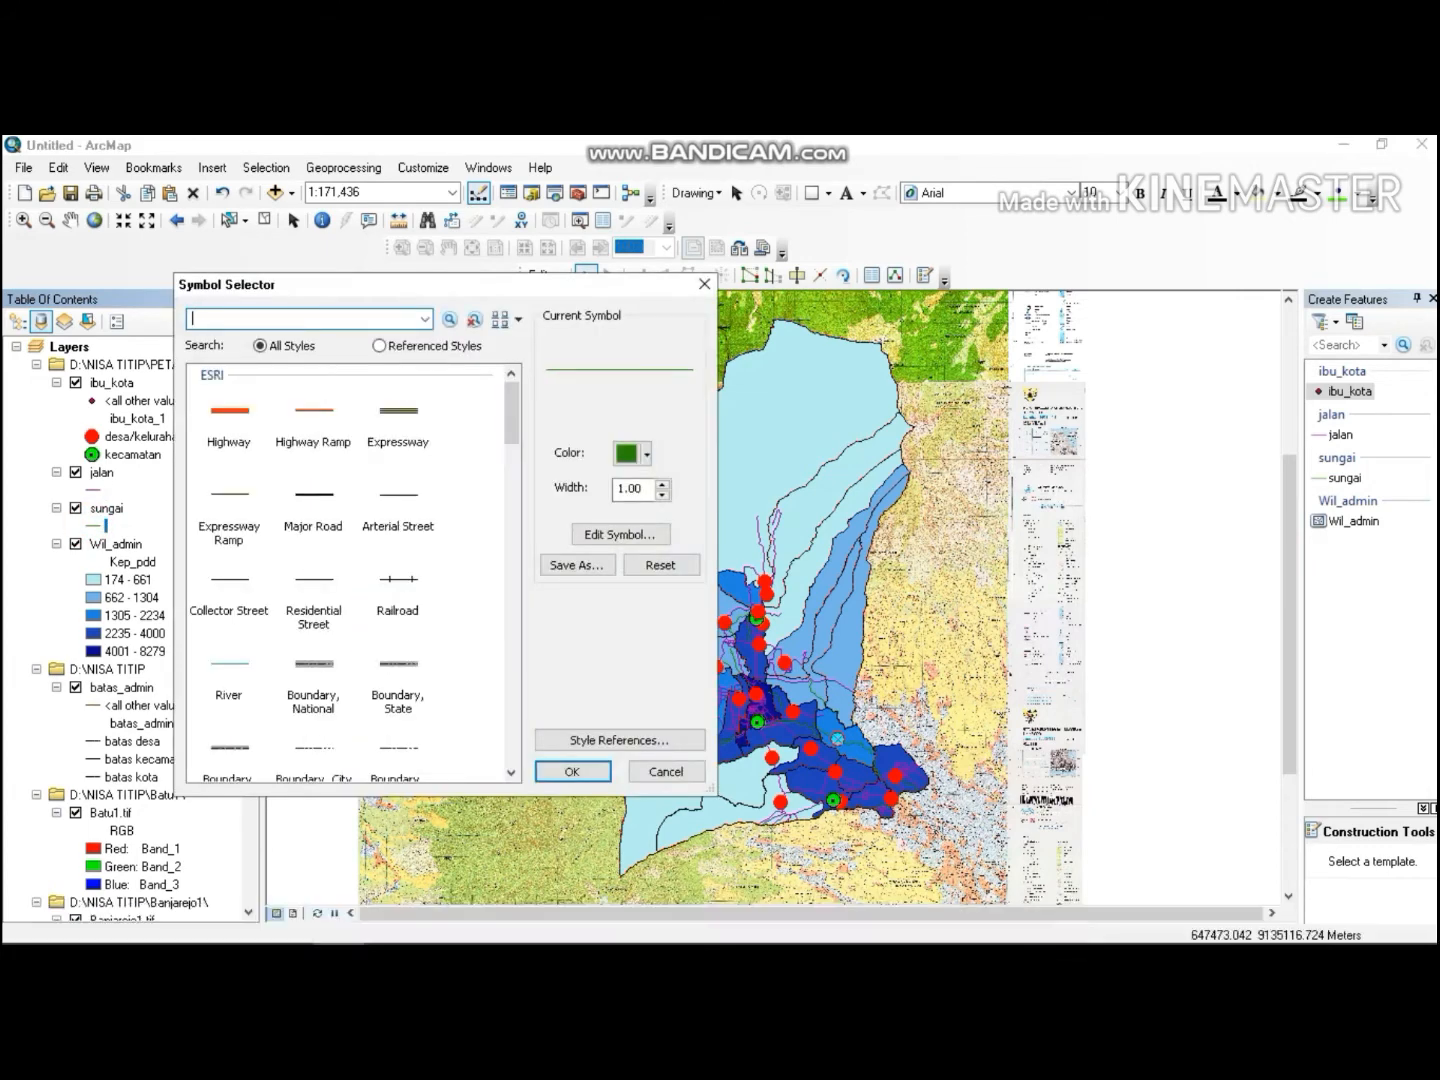
left_click_drag(648, 491, 614, 491)
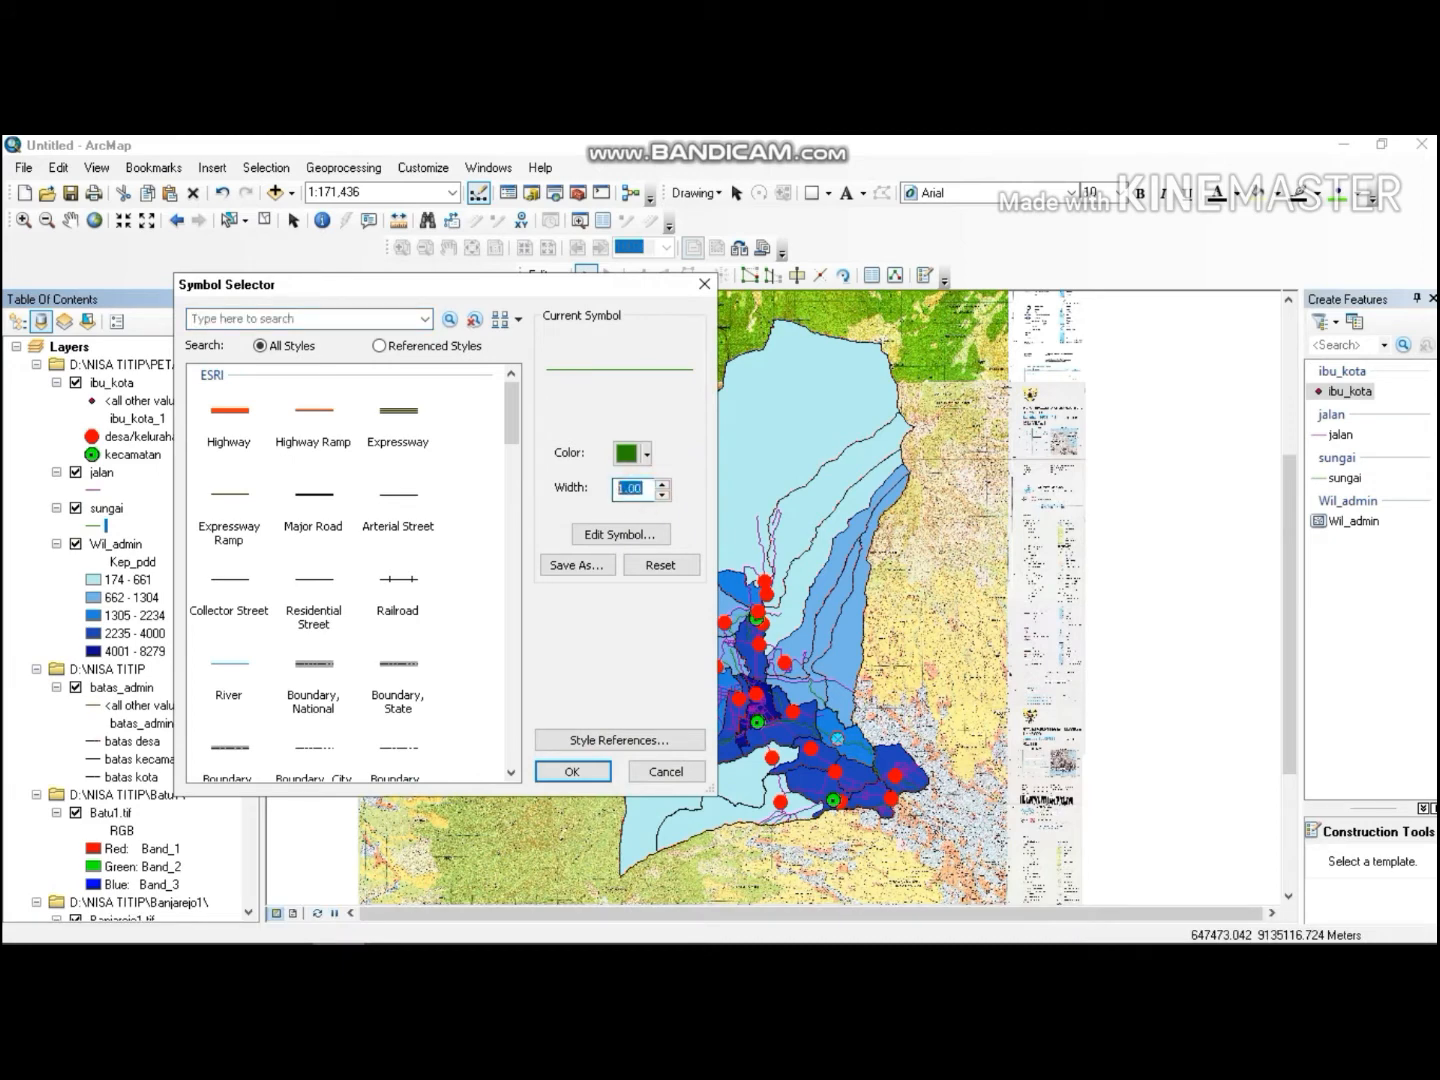
type("0.4")
left_click(646, 453)
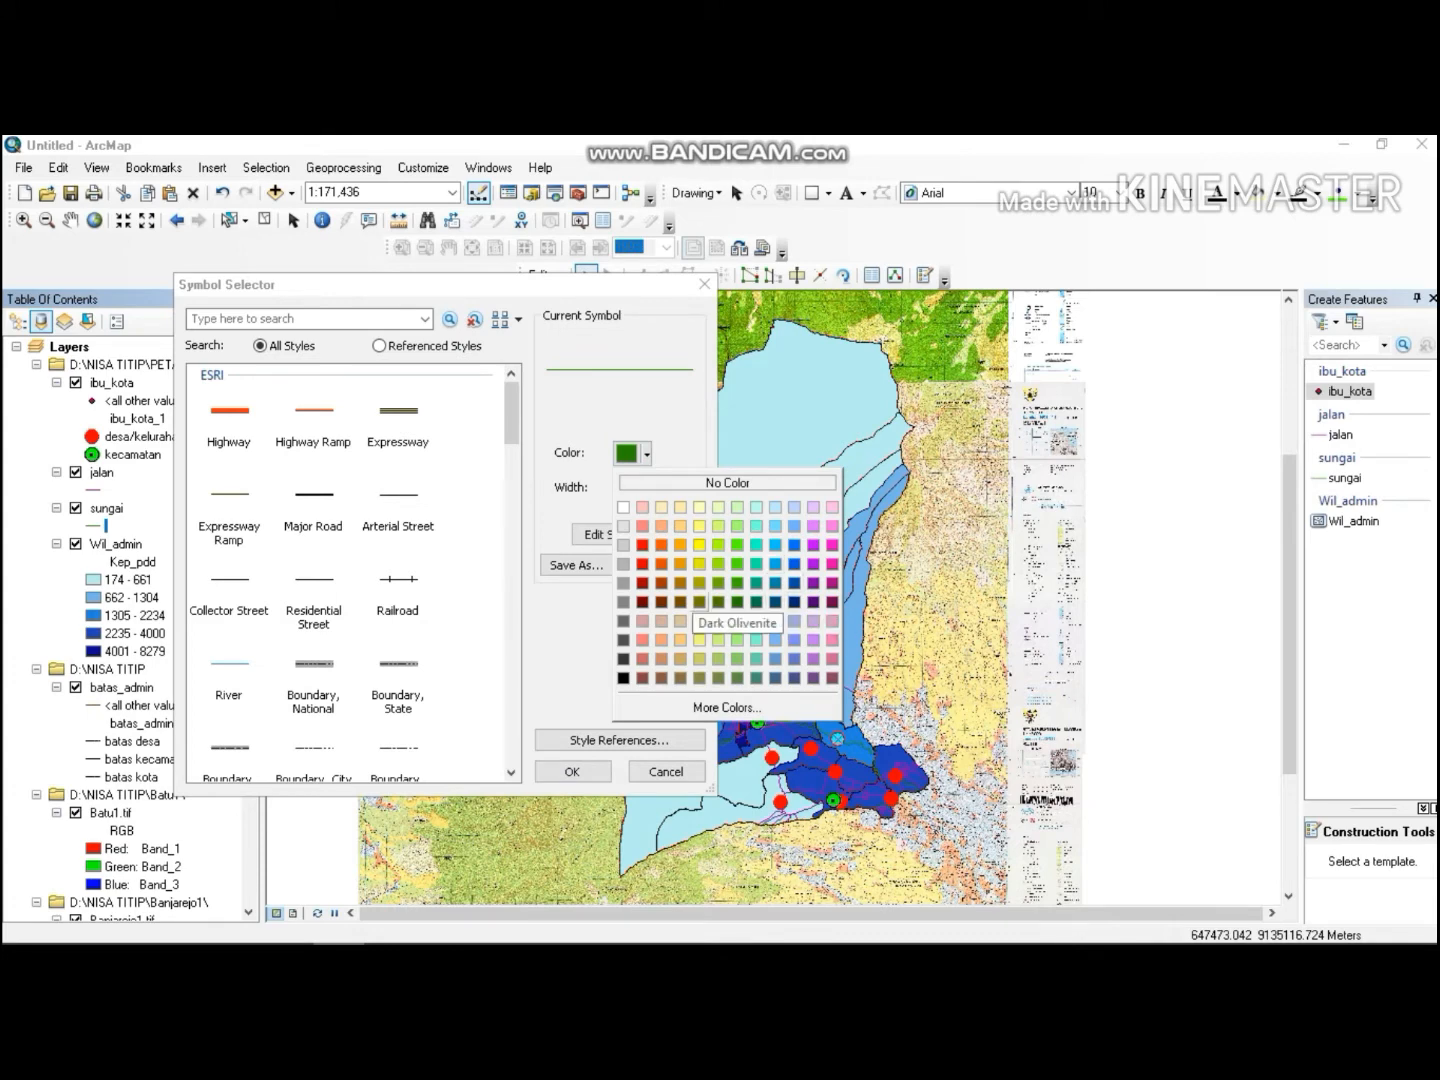
left_click(622, 678)
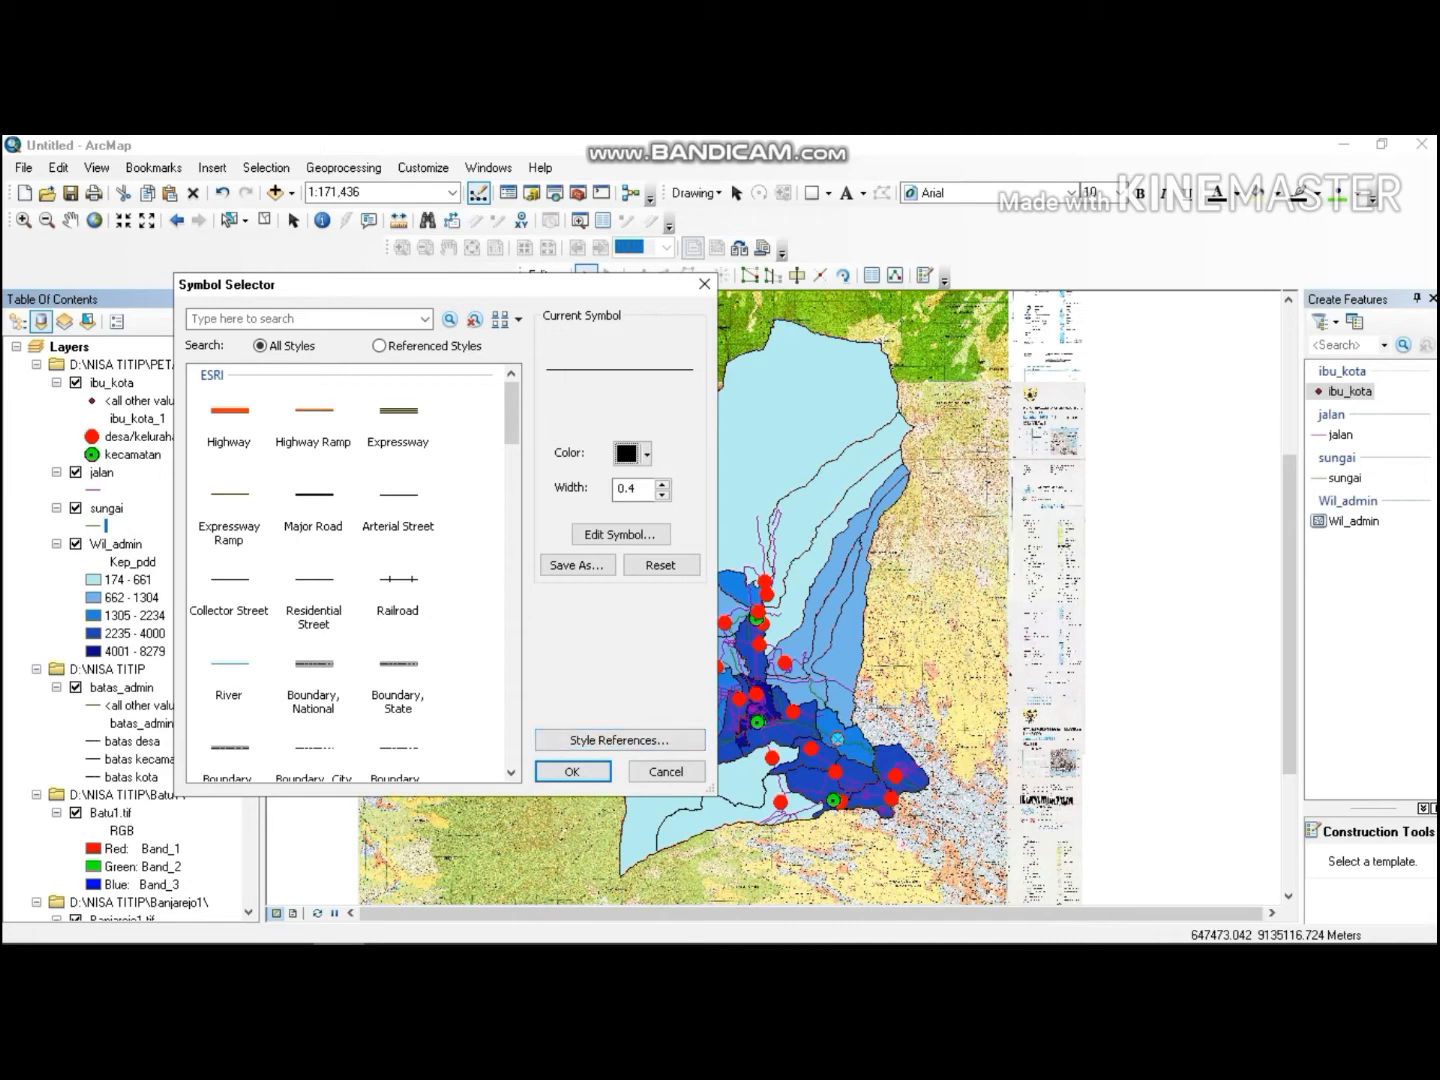
left_click(572, 770)
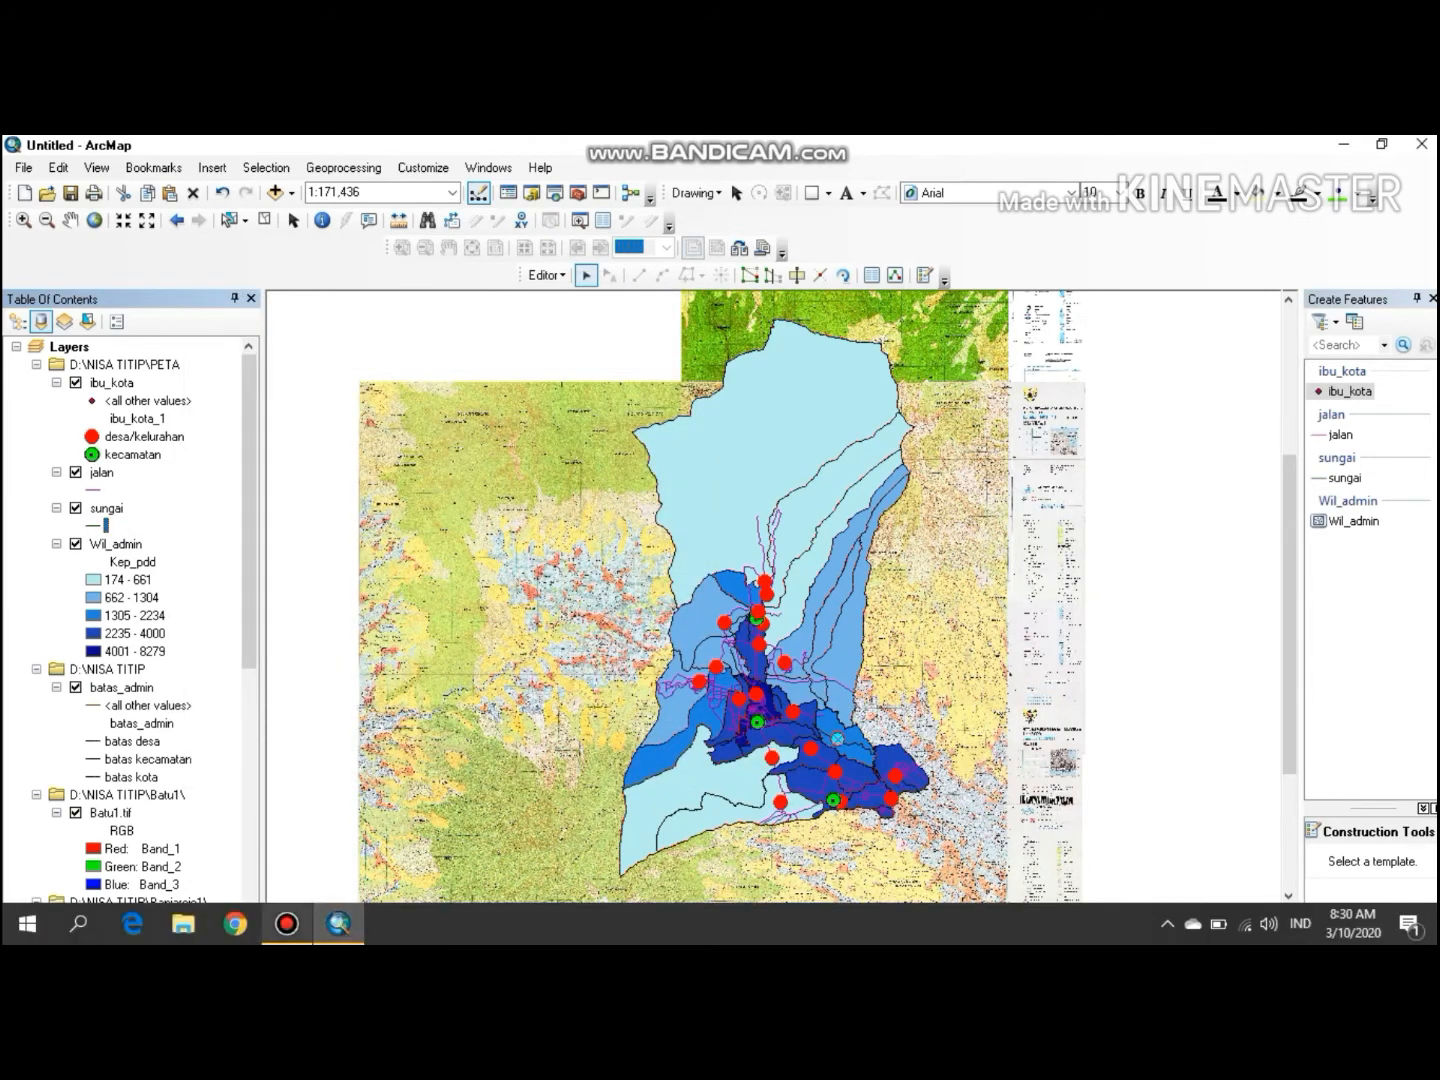
left_click(284, 923)
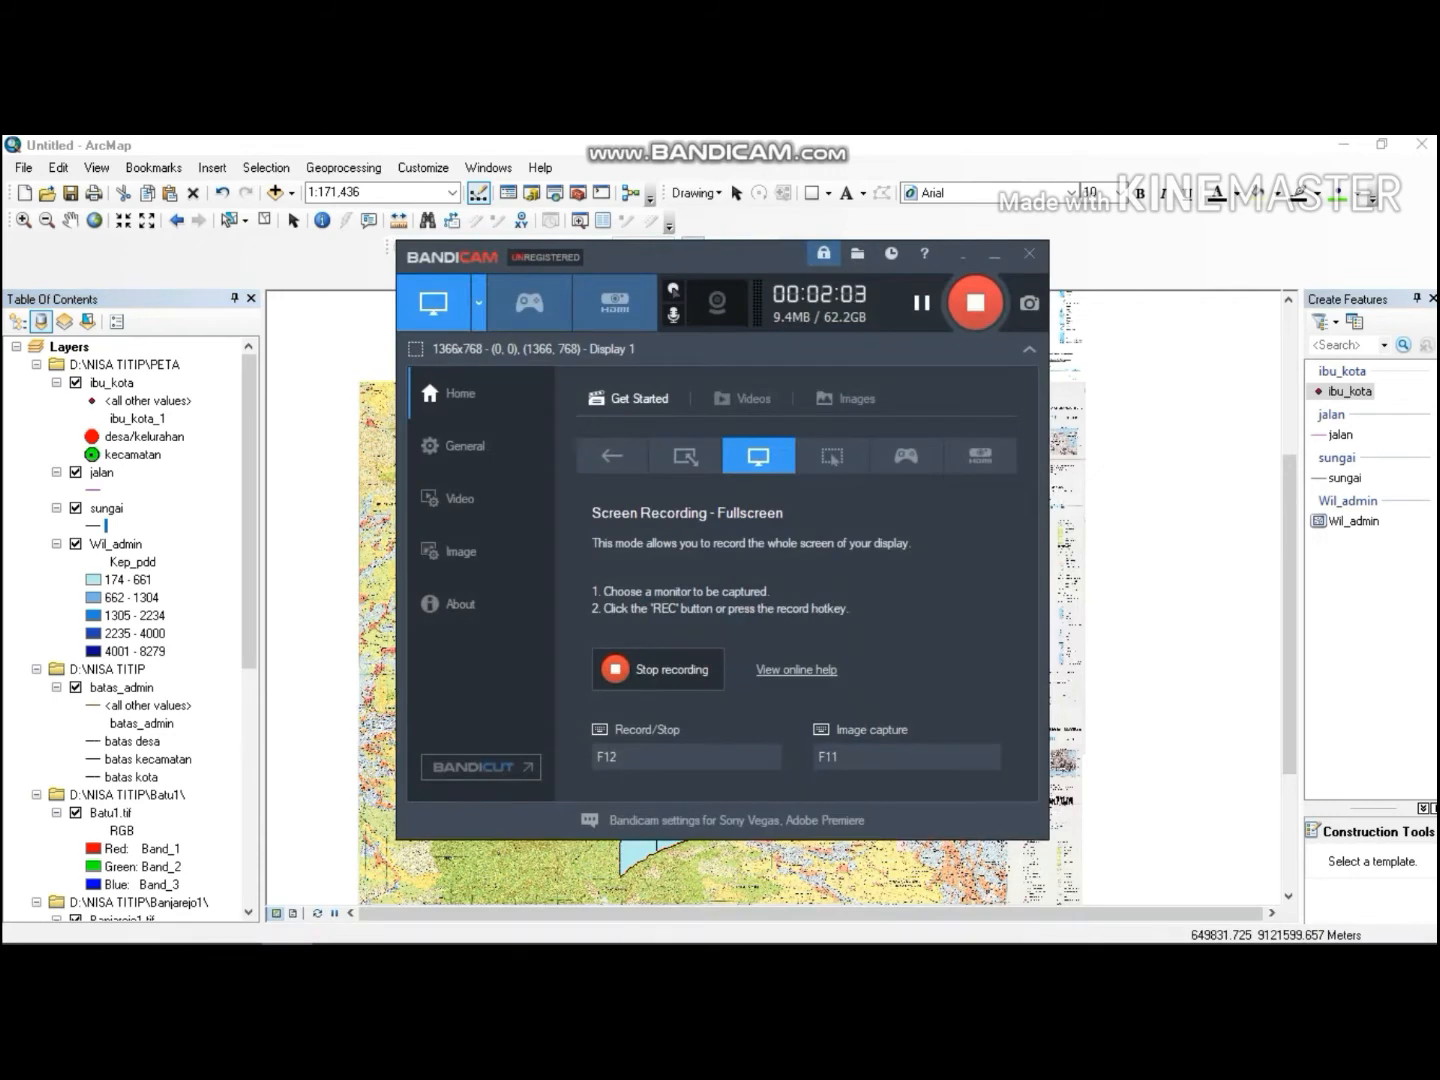
left_click(995, 254)
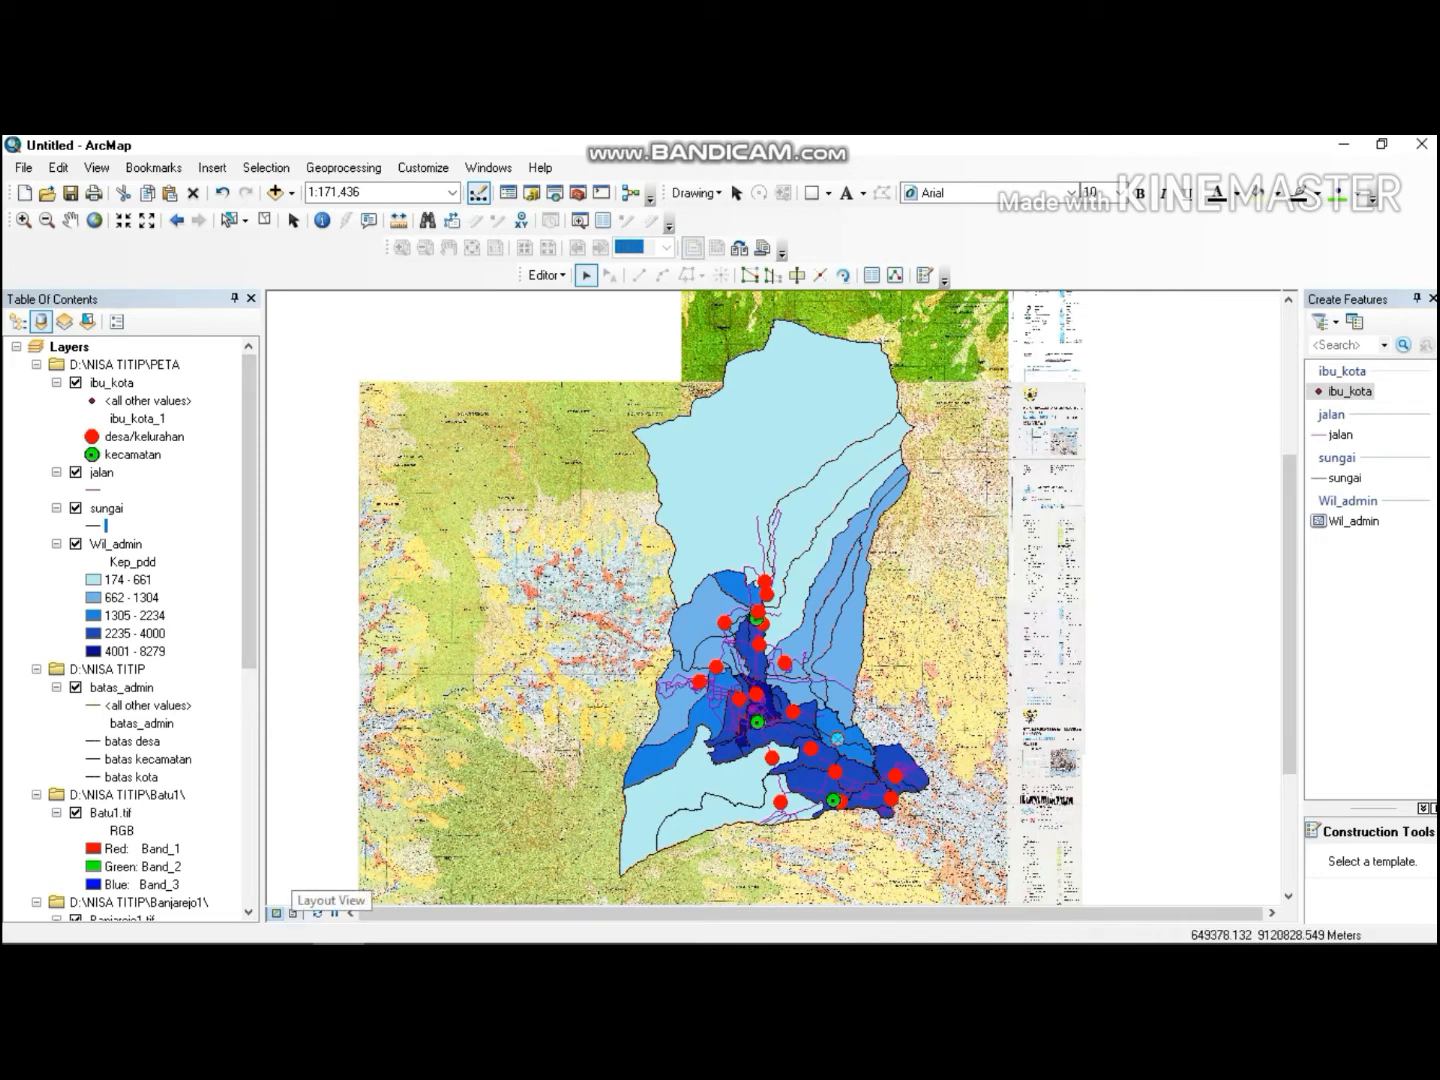
Switch to layout view and zoom the map to the Wil_admin layer.
left_click(293, 913)
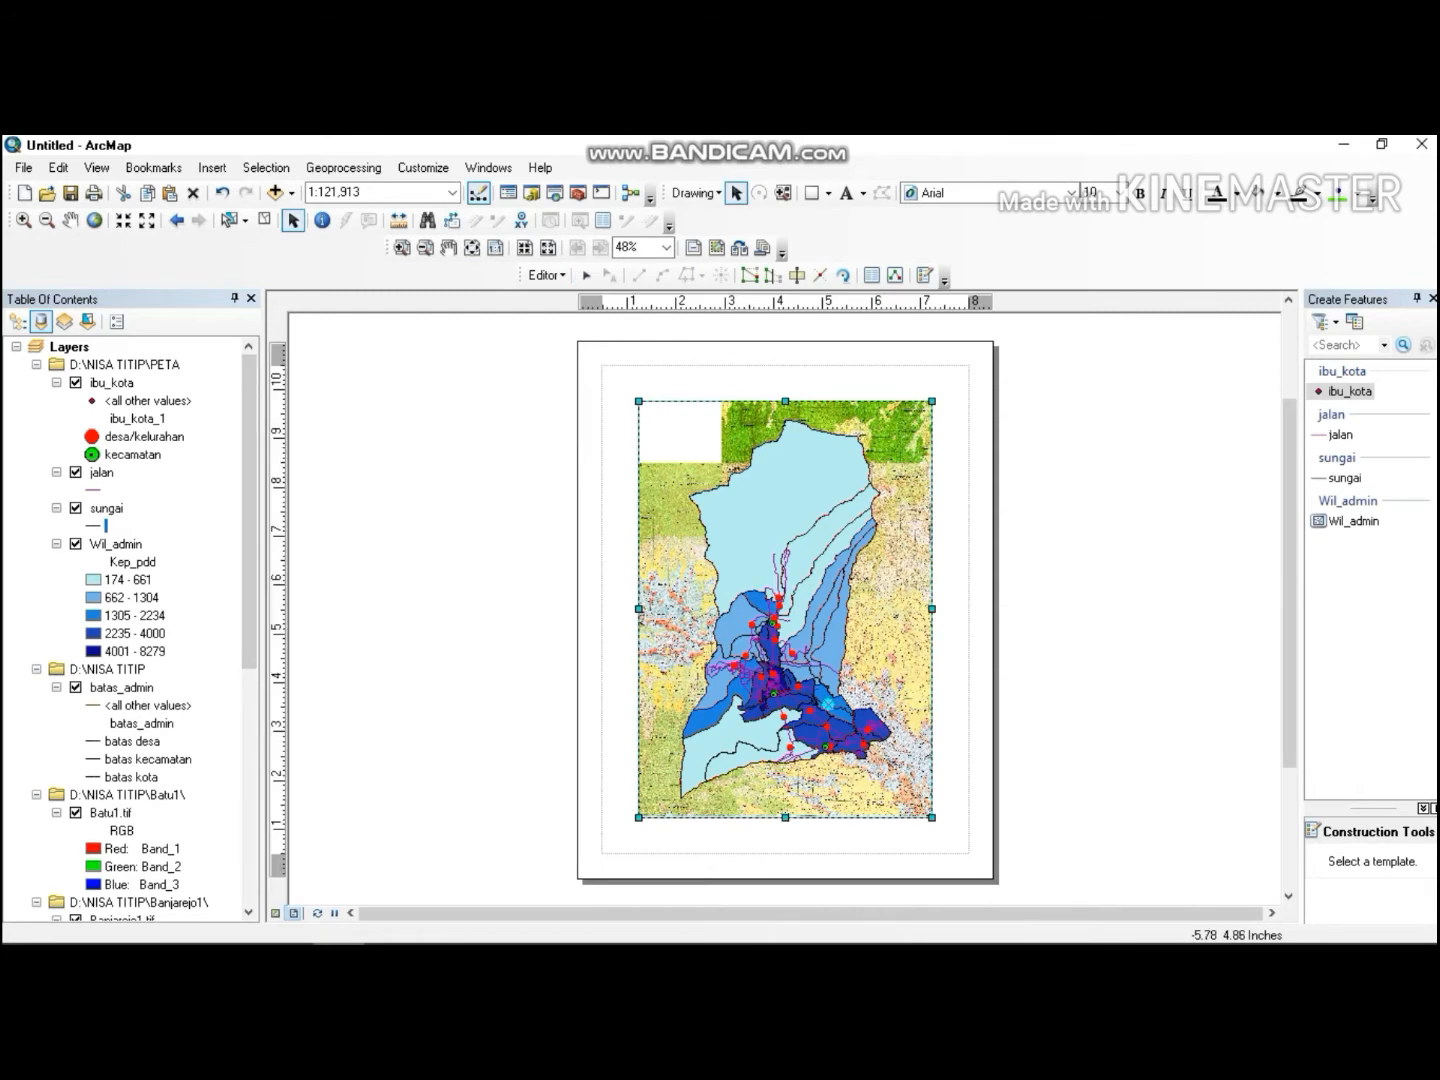
right_click(110, 545)
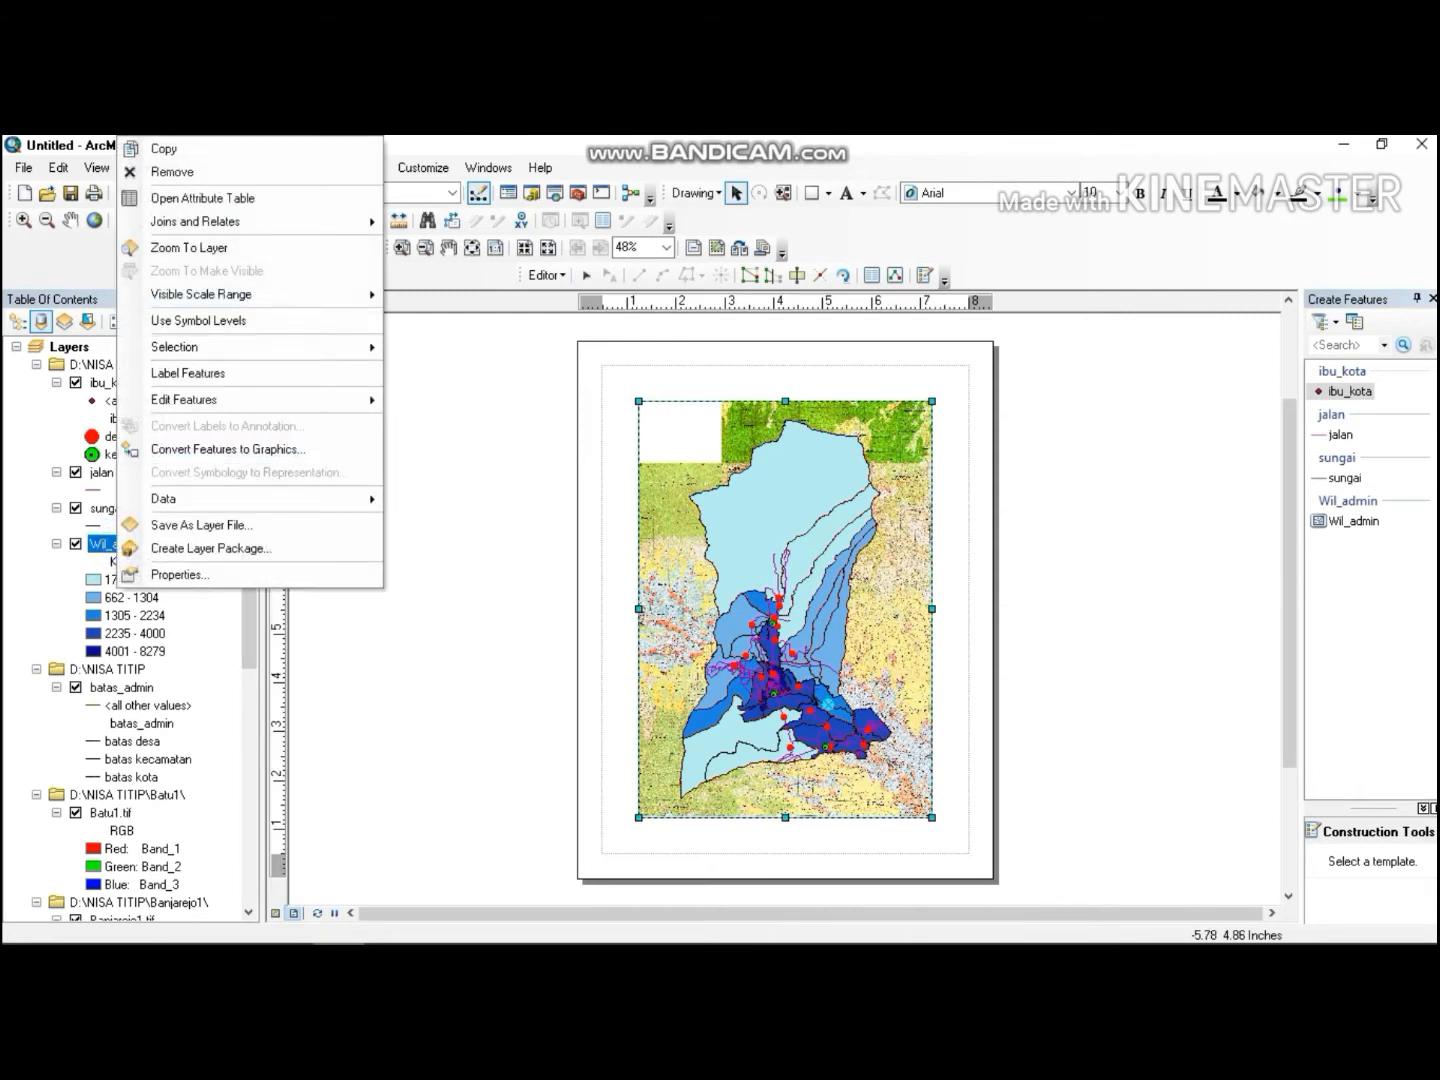
left_click(211, 248)
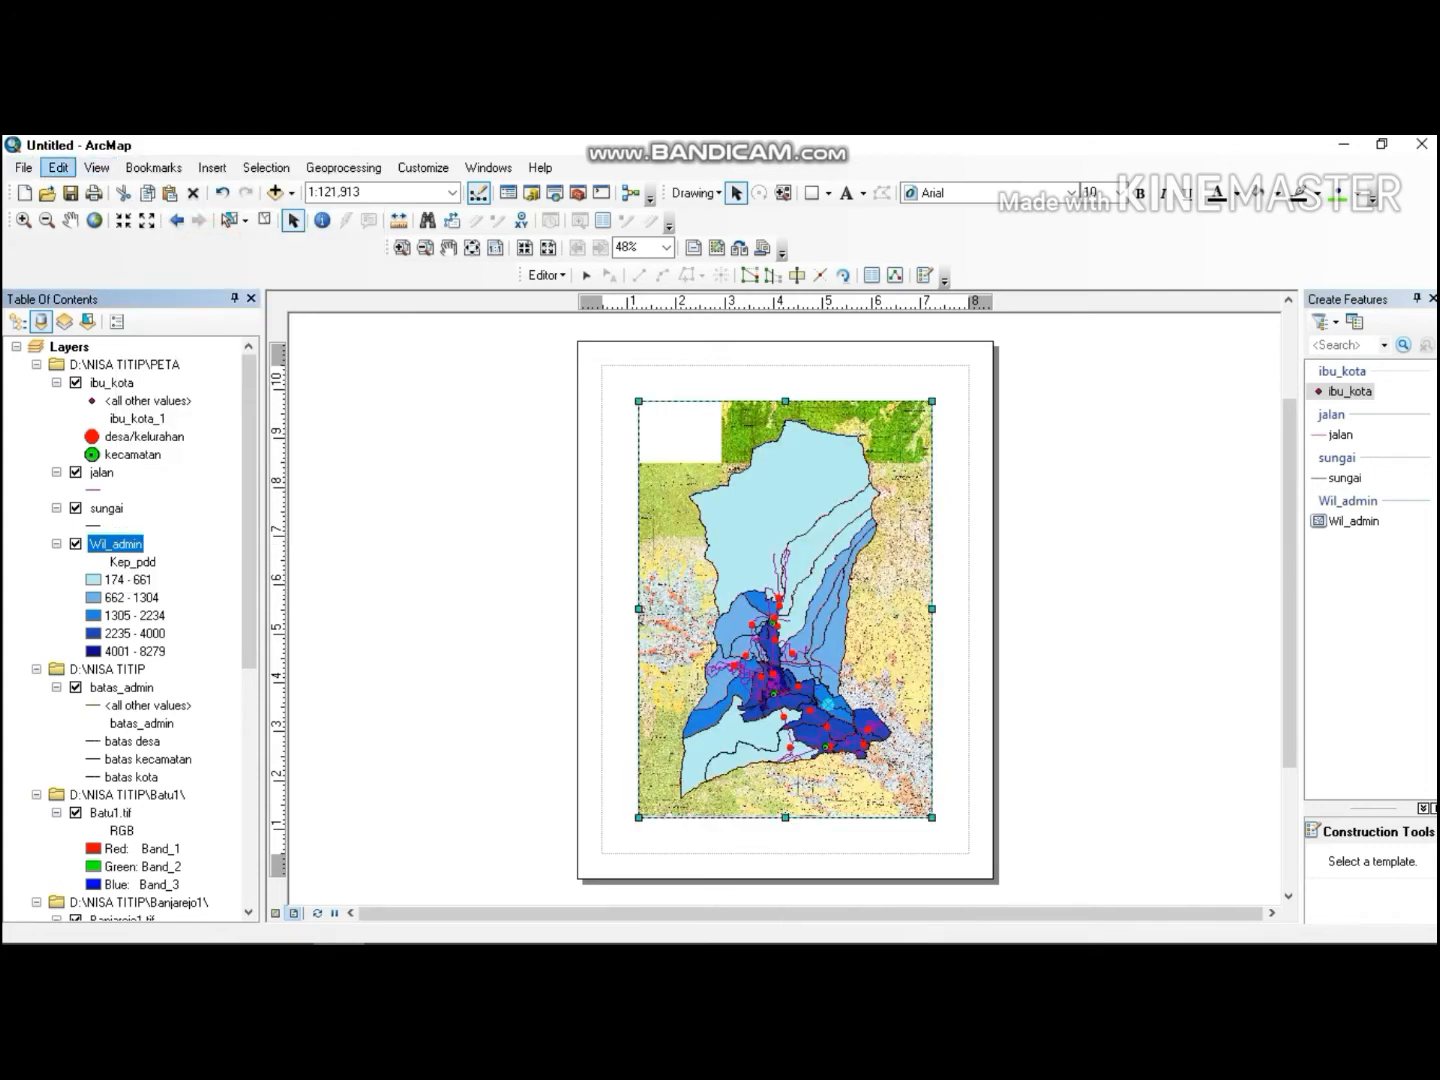
Set the page size to A4 in Page and Print Setup.
left_click(22, 166)
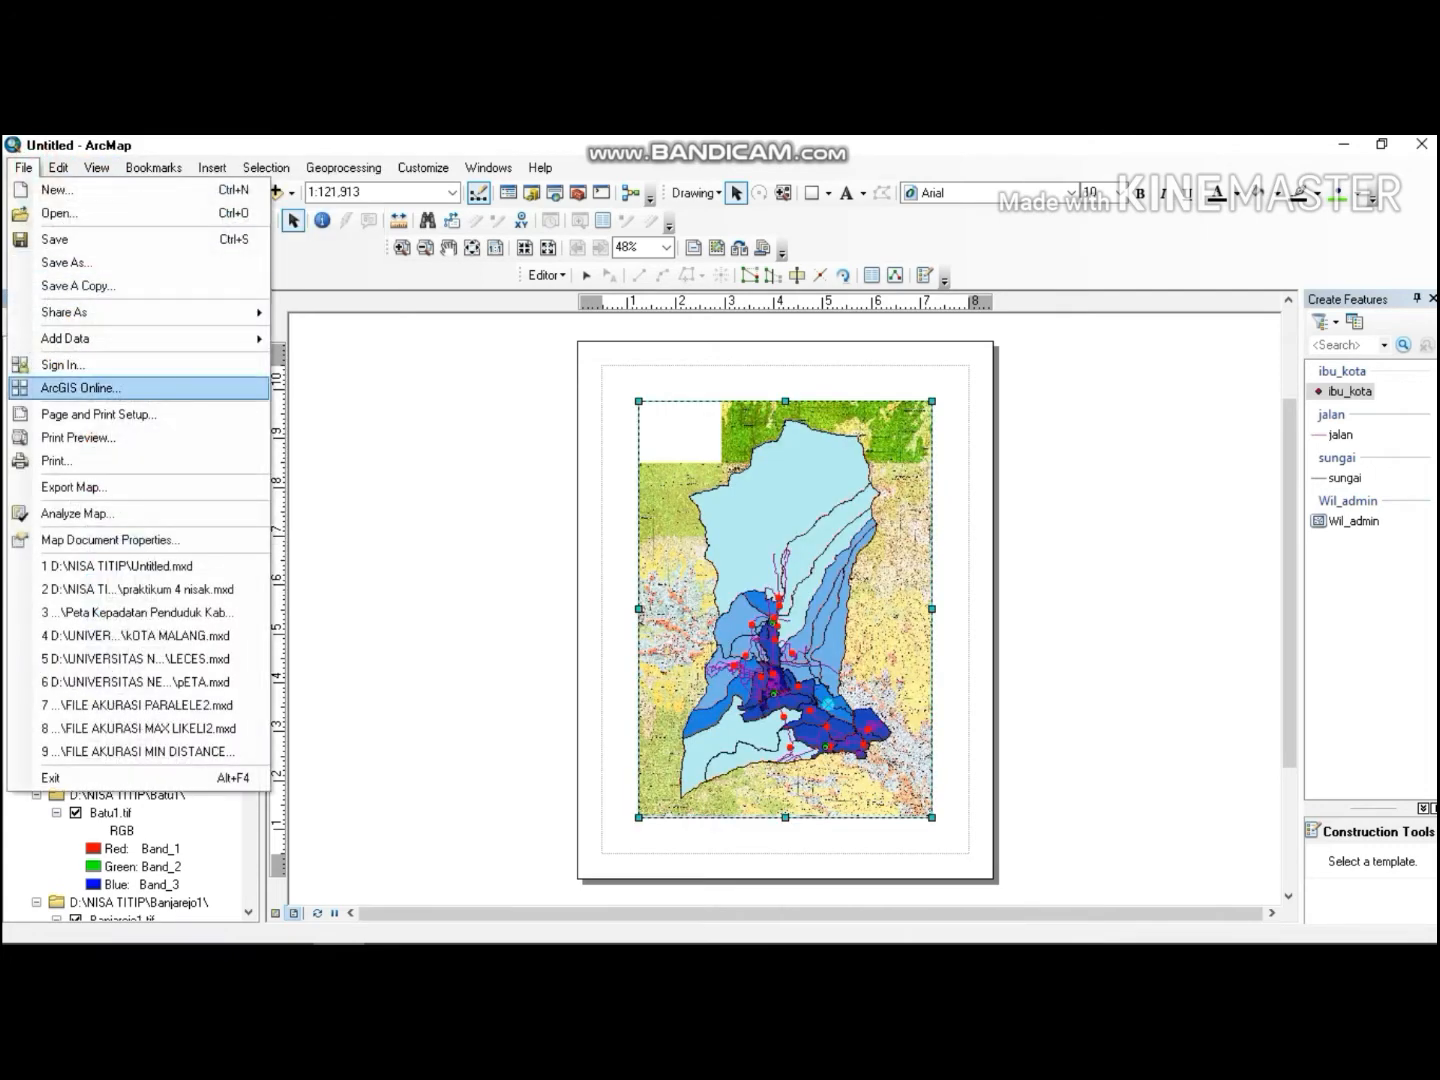
left_click(140, 414)
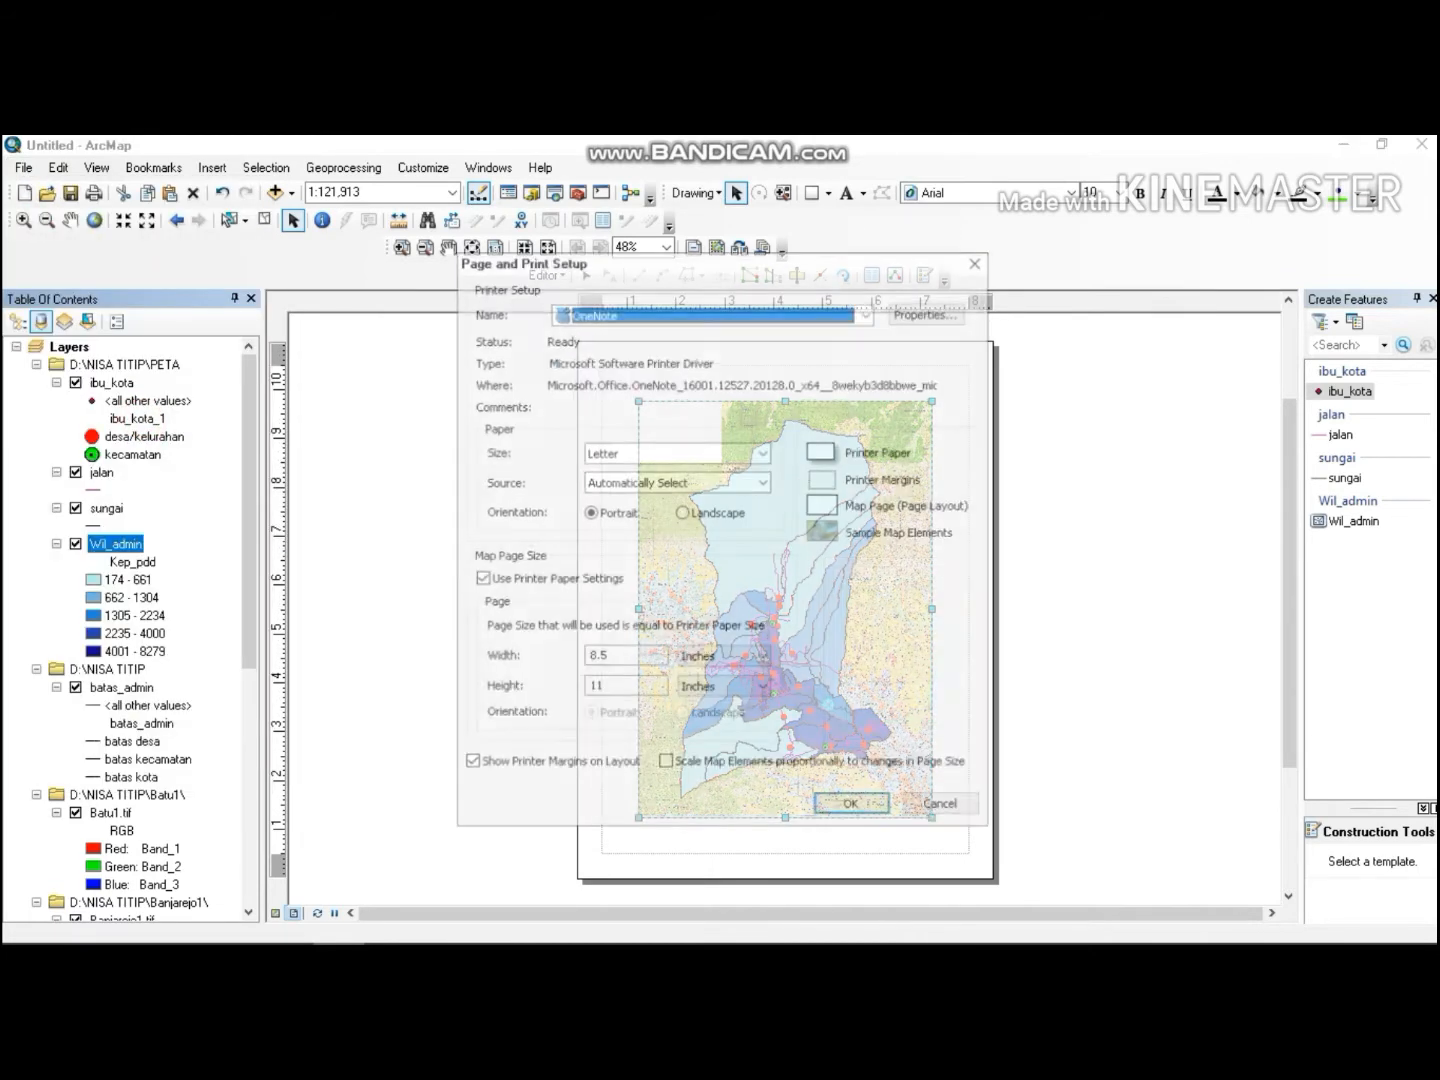
left_click(721, 452)
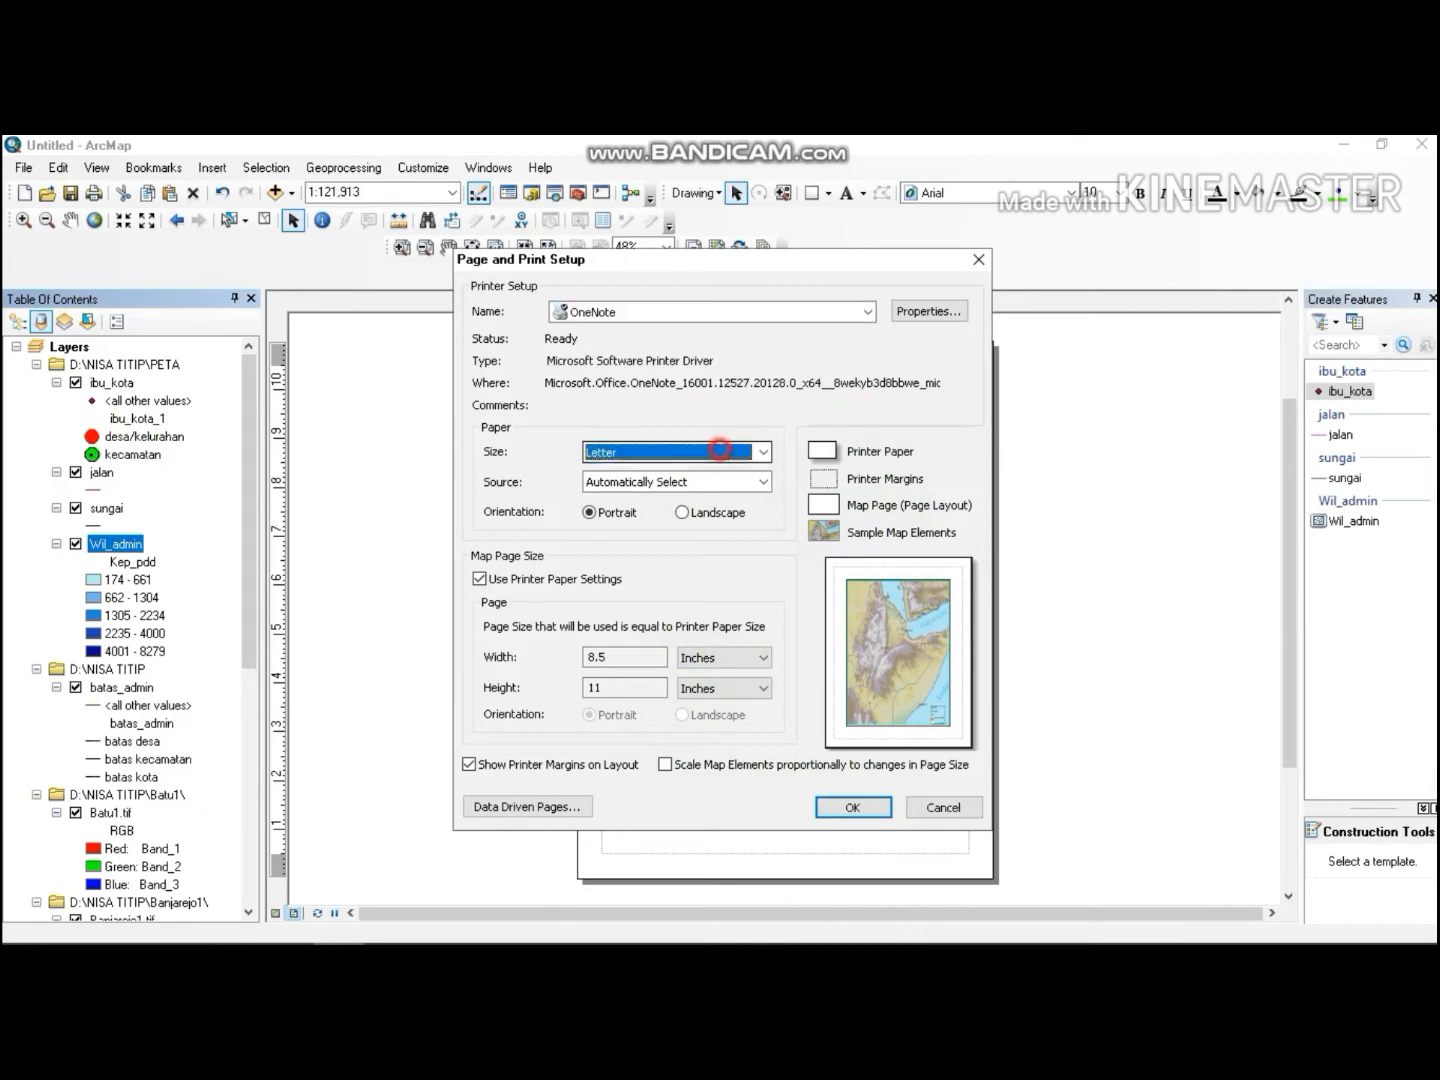
left_click(676, 469)
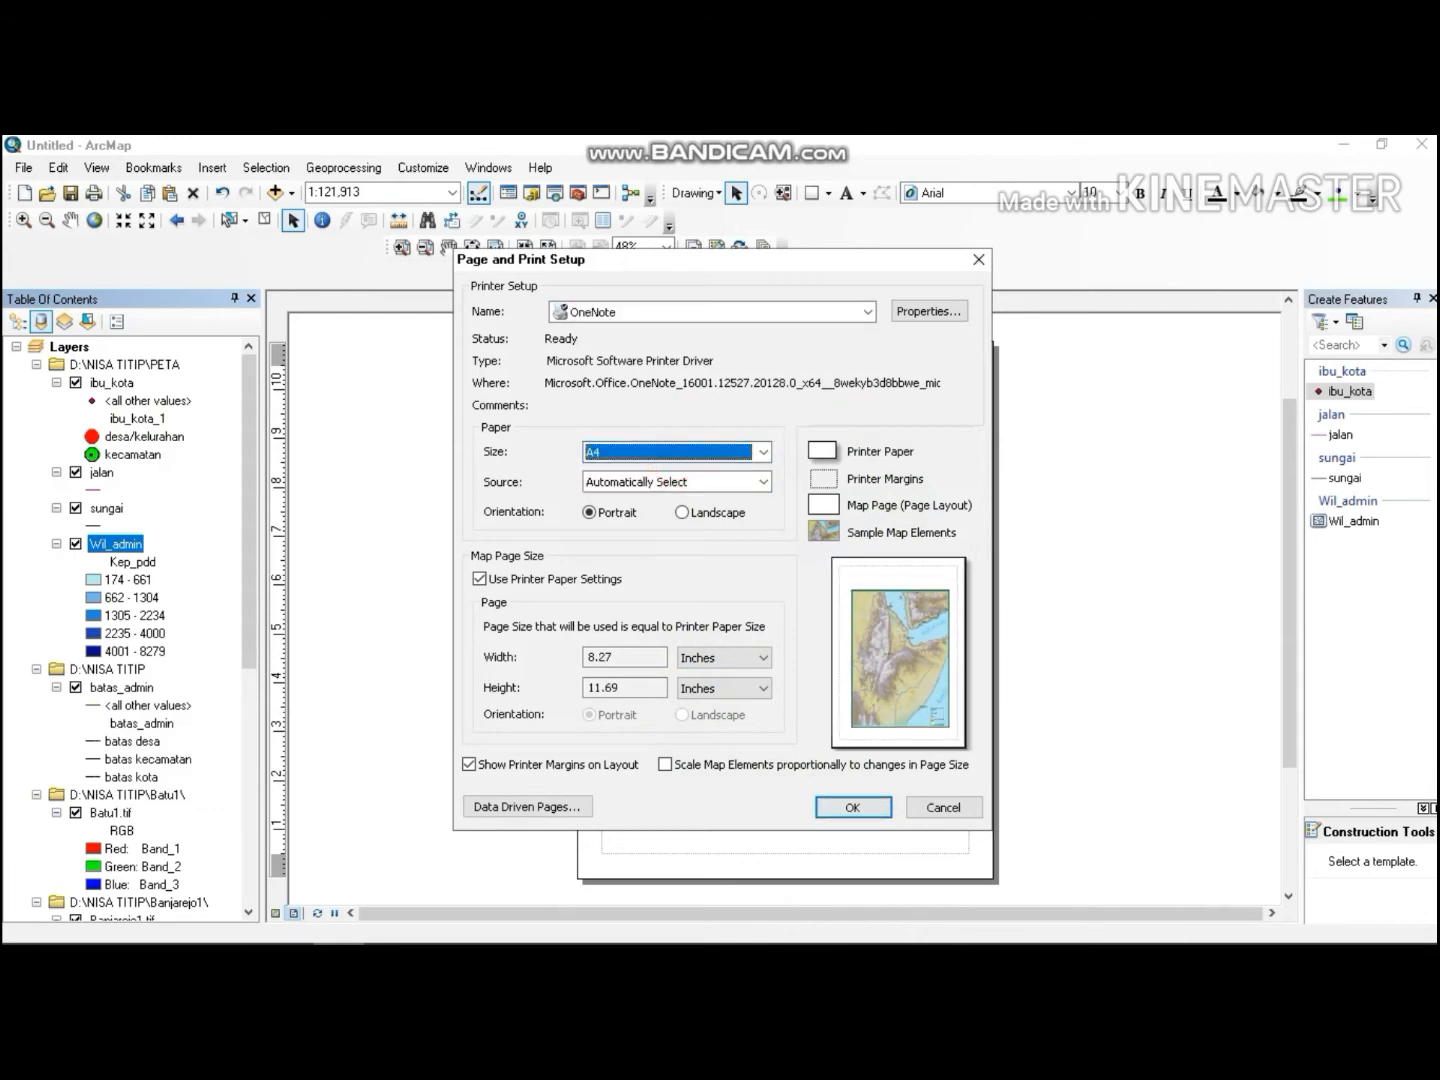
left_click(851, 806)
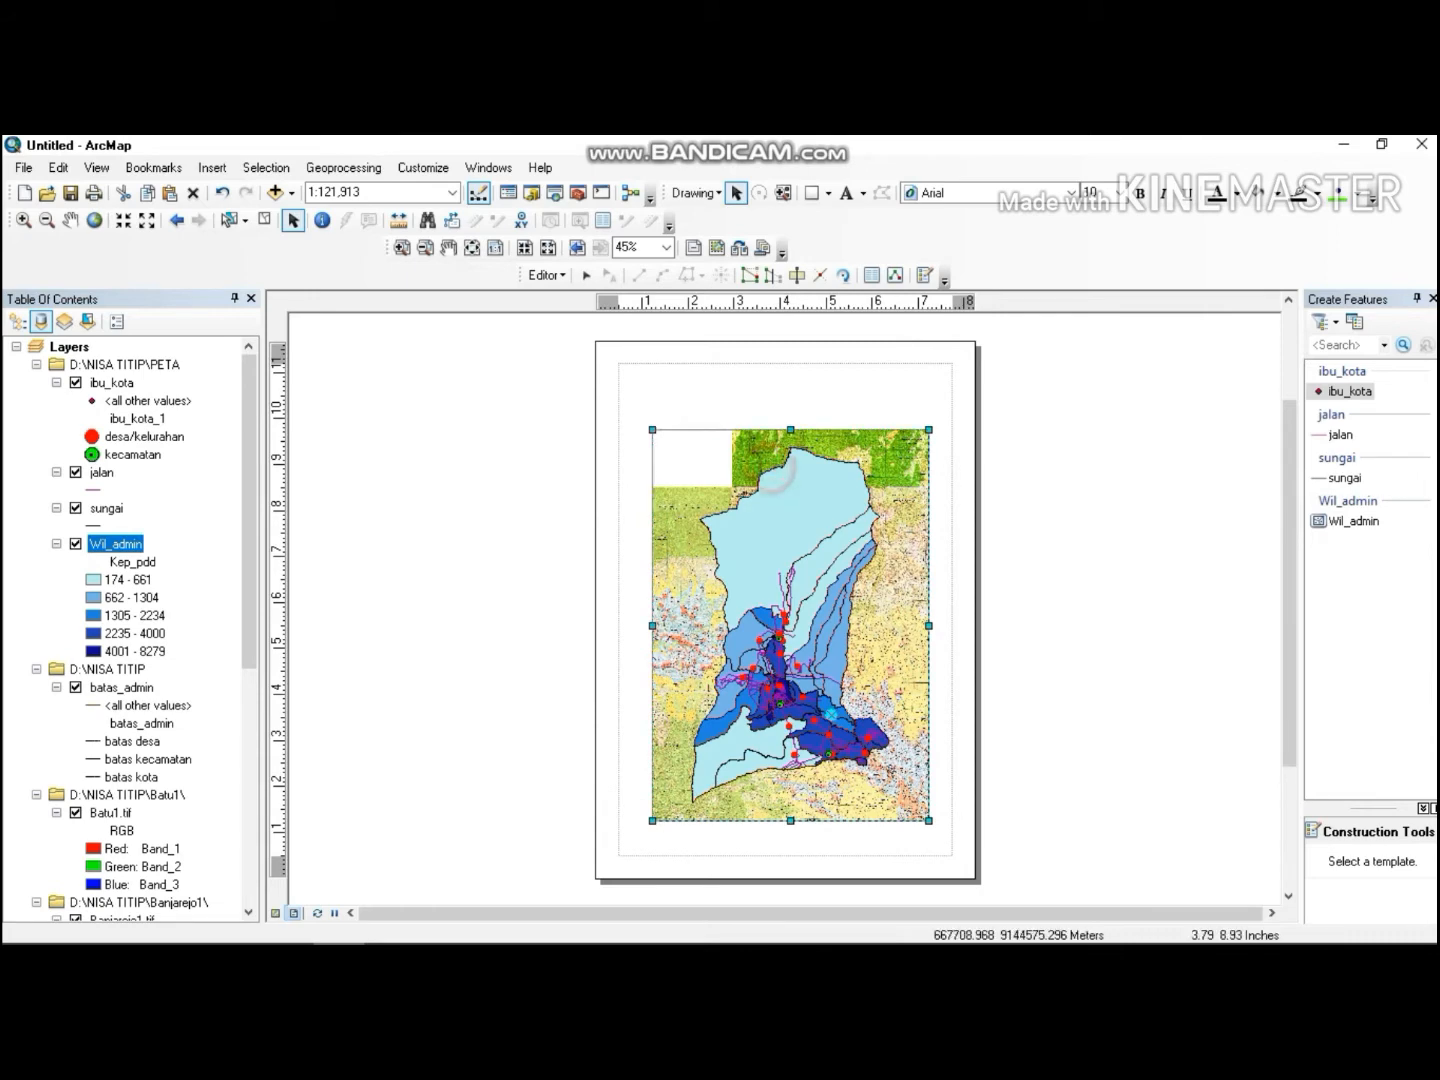
Reposition the map frame within the A4 layout page.
left_click_drag(773, 470, 744, 452)
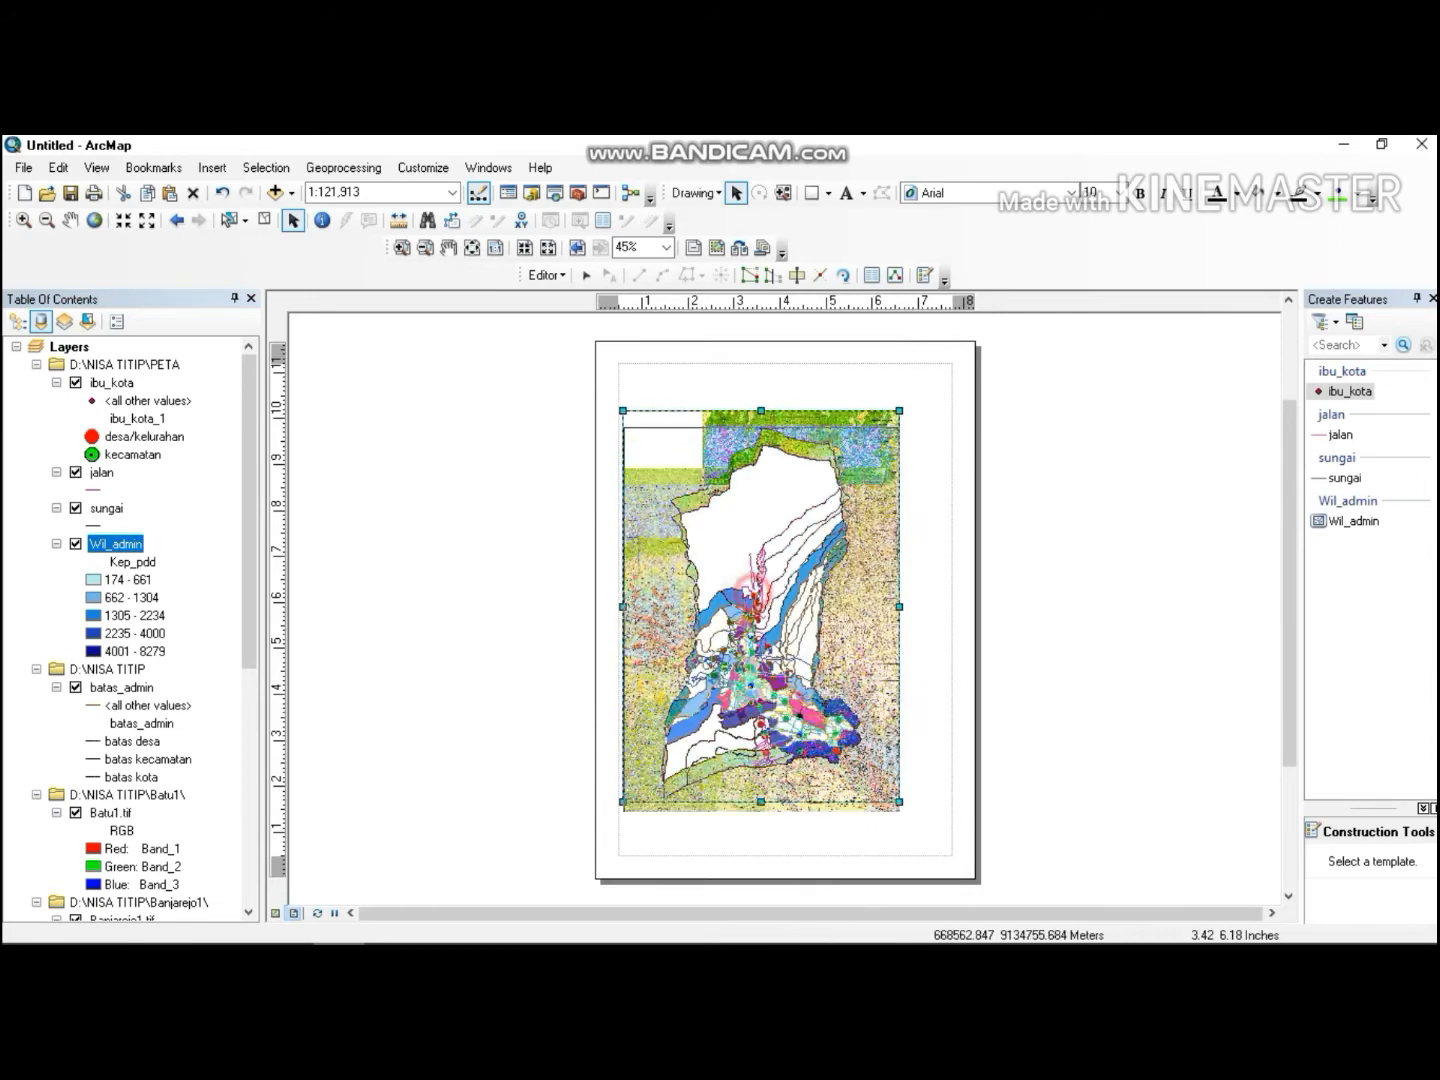
left_click_drag(753, 595, 754, 636)
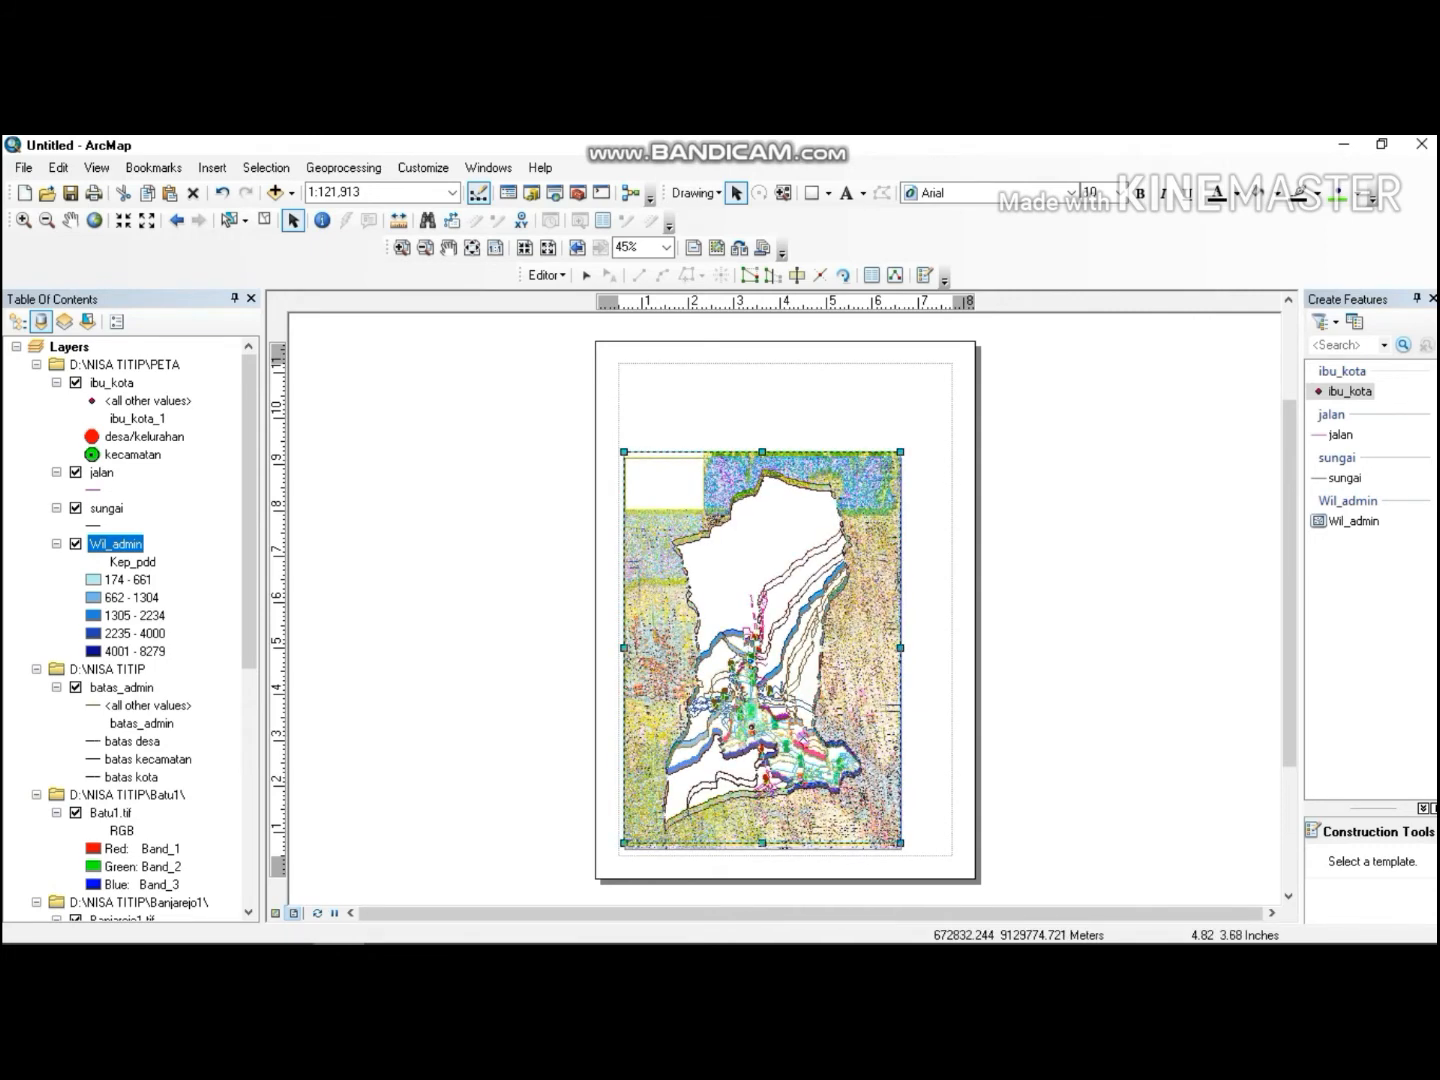
left_click_drag(817, 706, 809, 707)
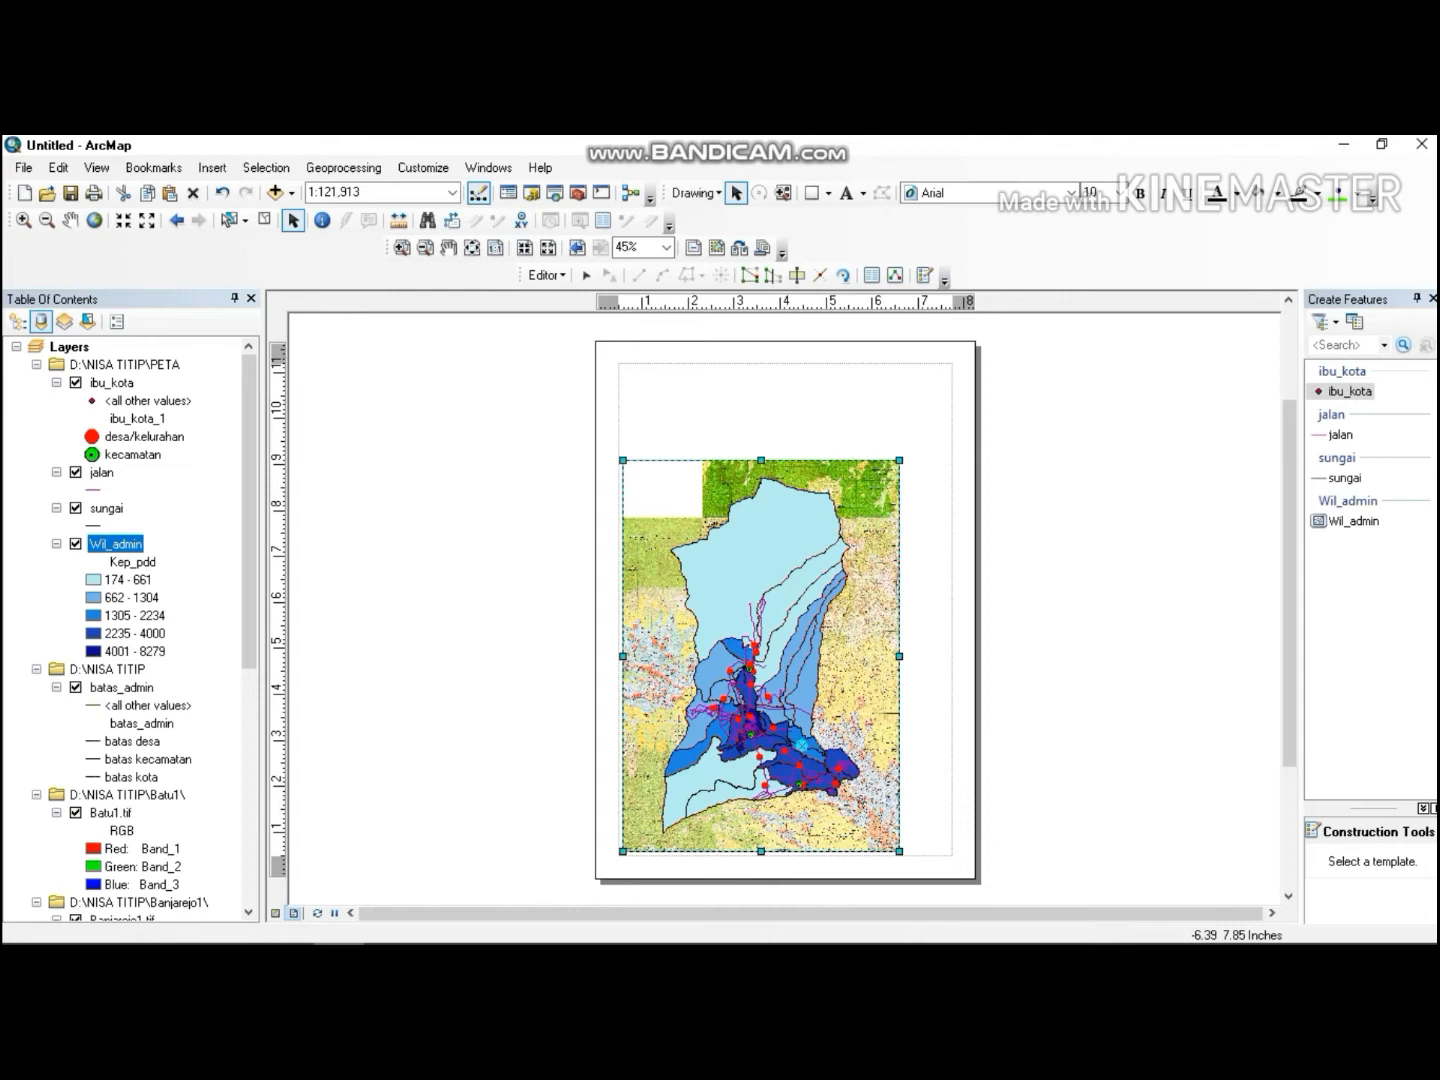
double_click(117, 546)
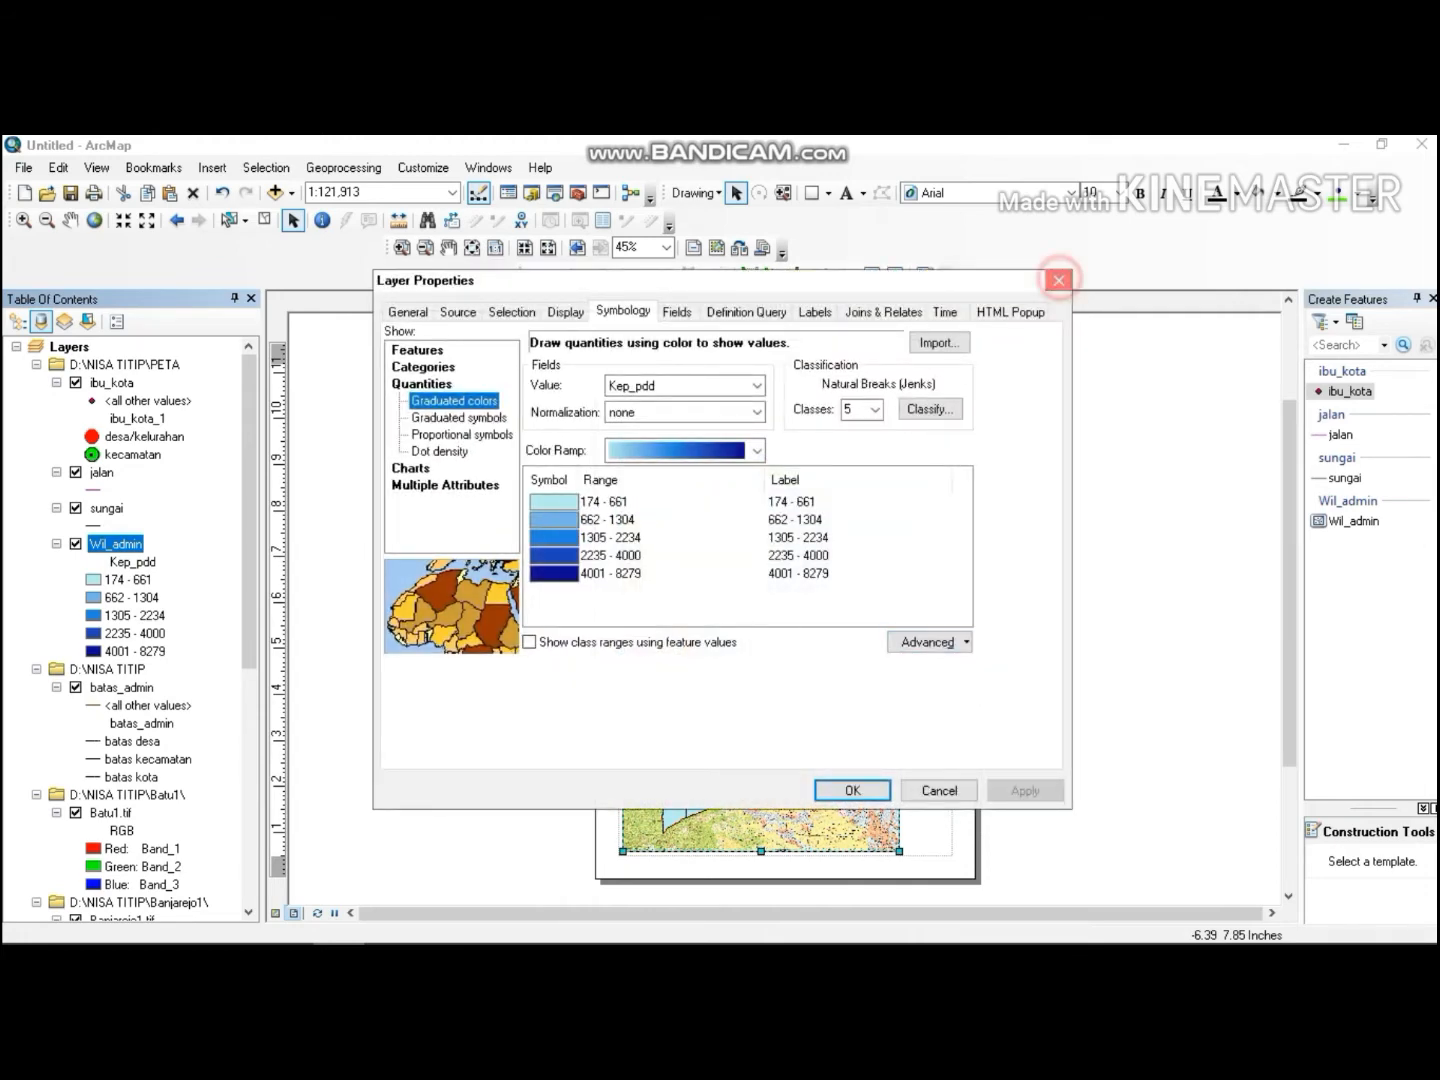
left_click(1057, 280)
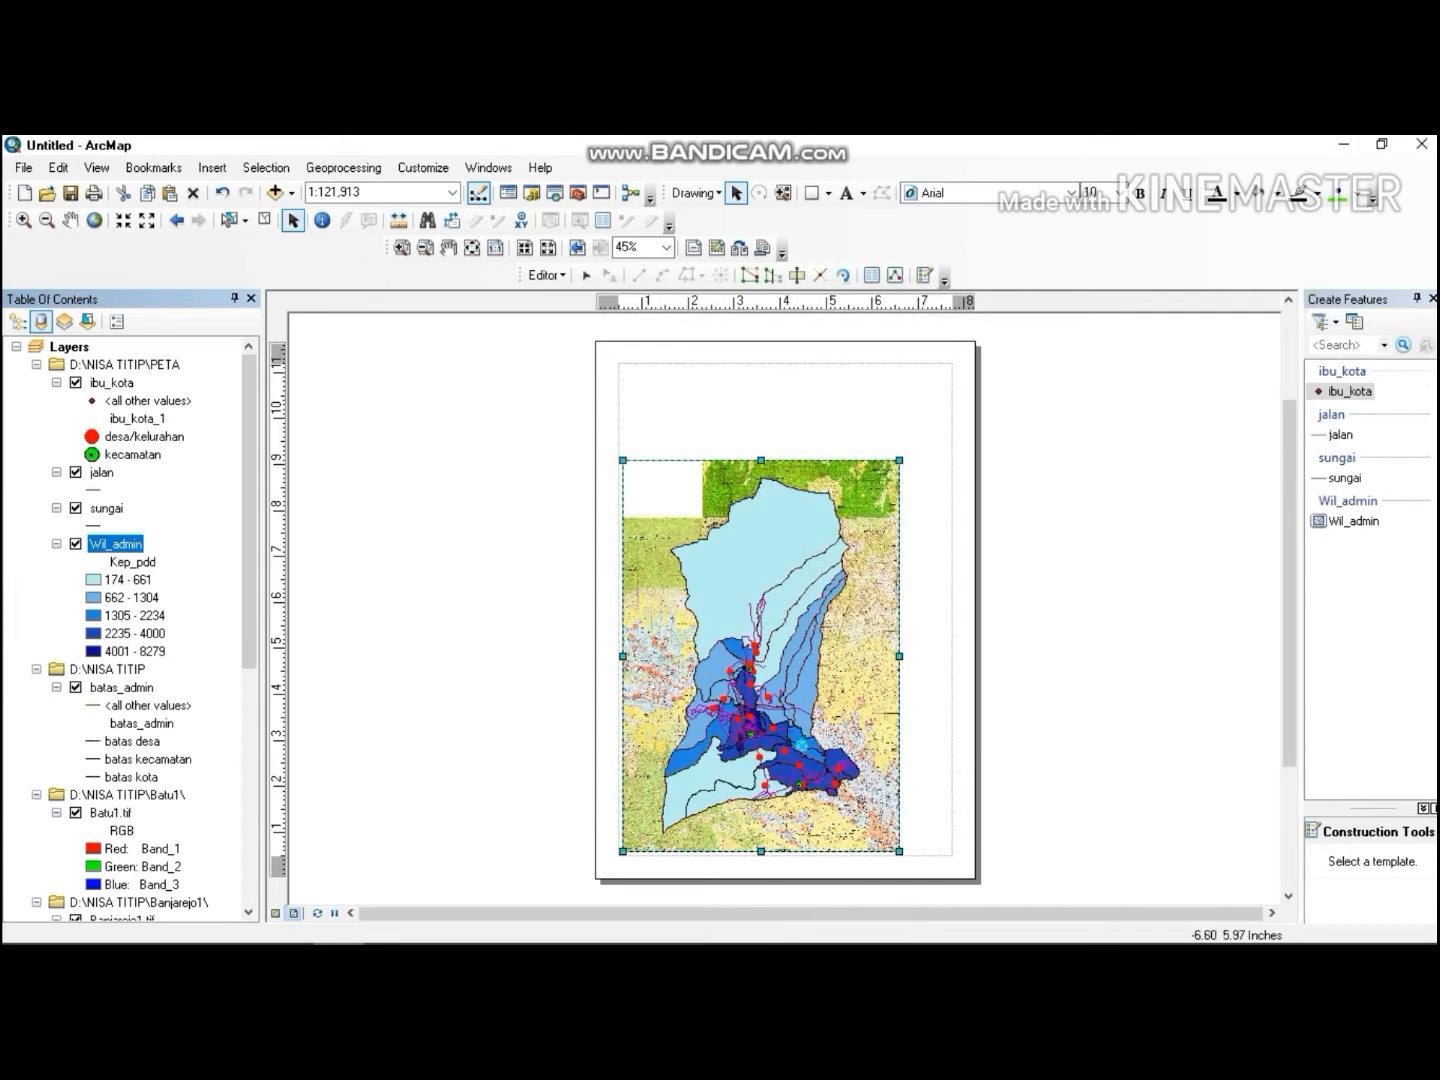
Hide the Batu1, Banjarejo1, Bumiaji1, Pujon1 and Trawas1 topographic raster layers.
left_click(75, 812)
scroll(251, 579, "down", 6)
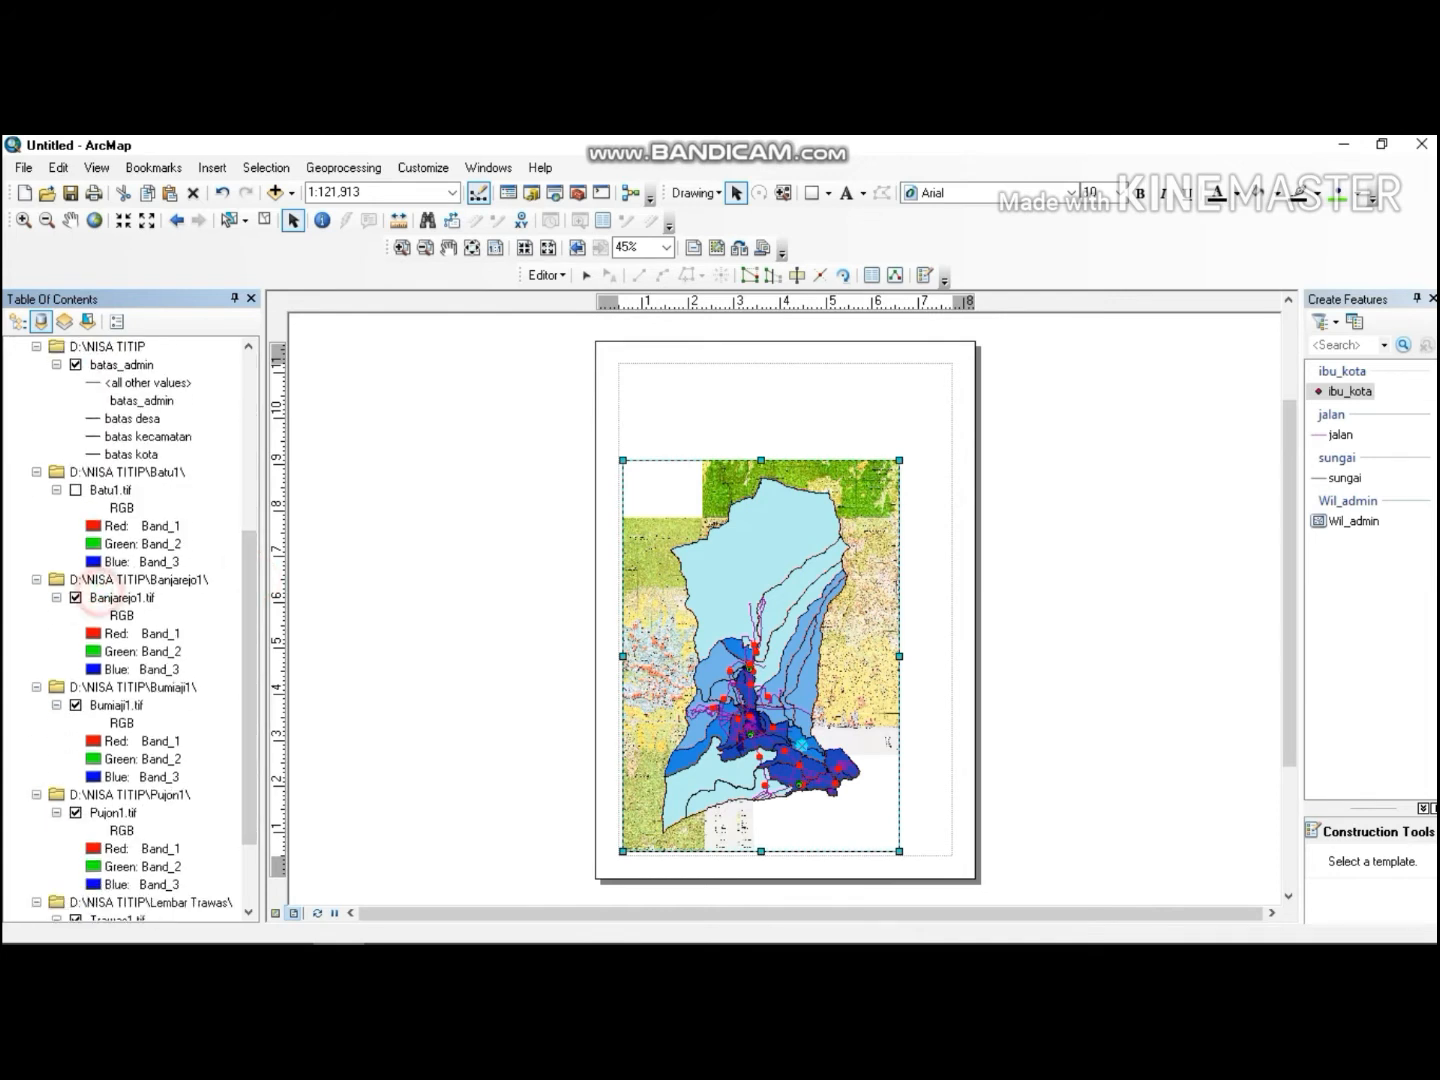
left_click(111, 598)
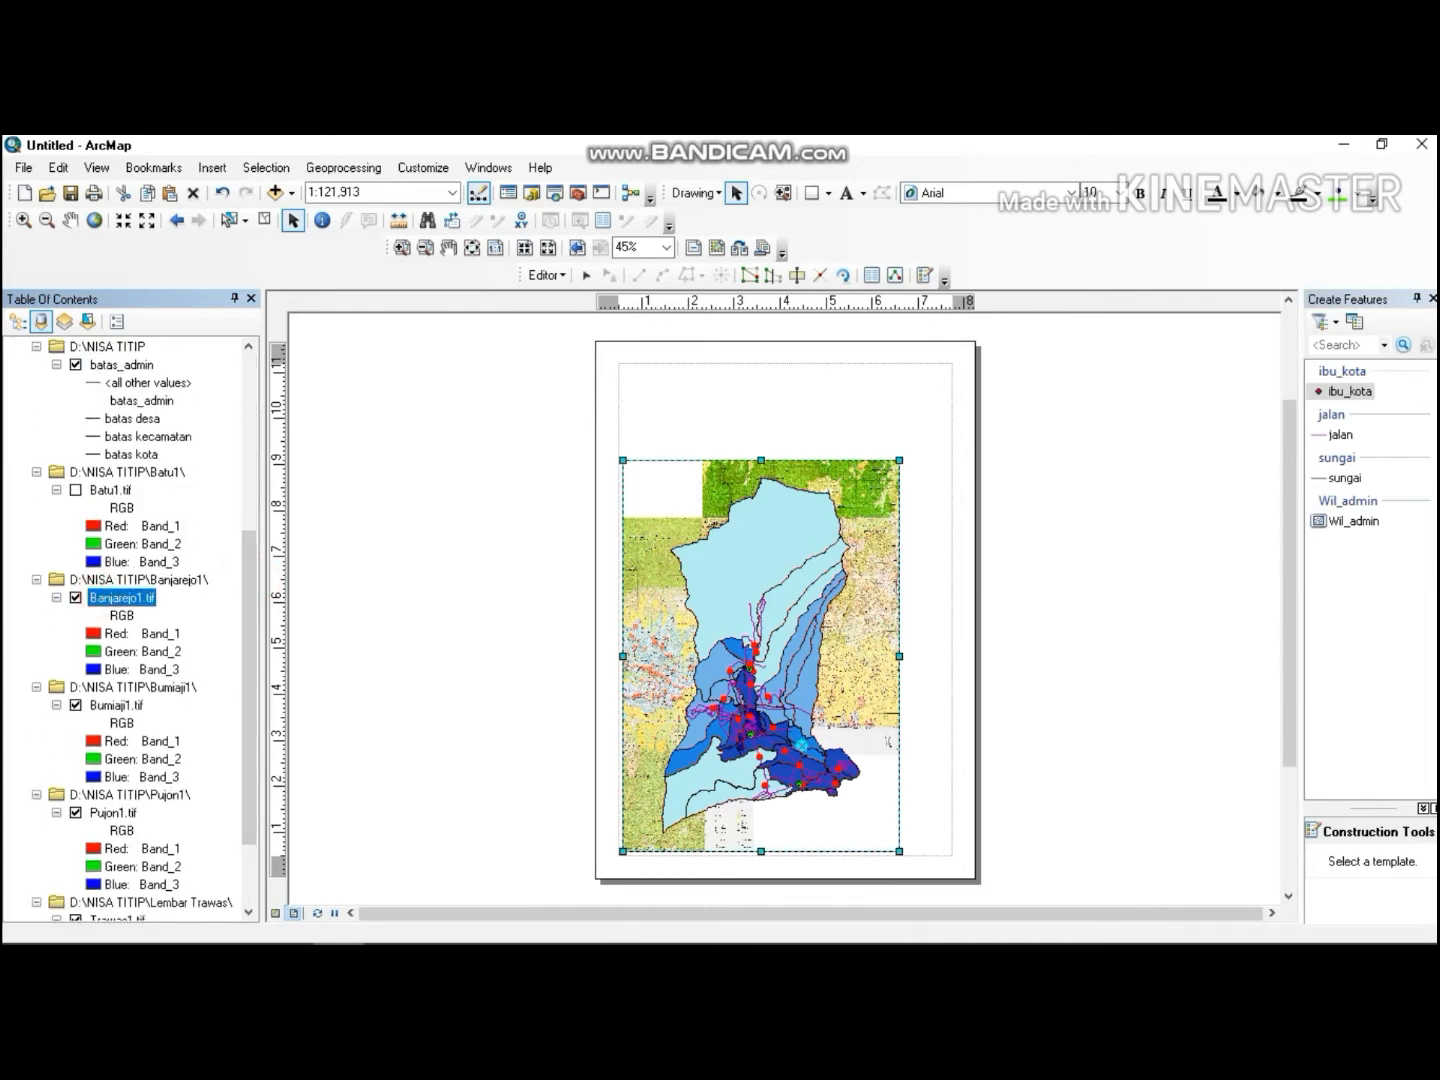
left_click(71, 598)
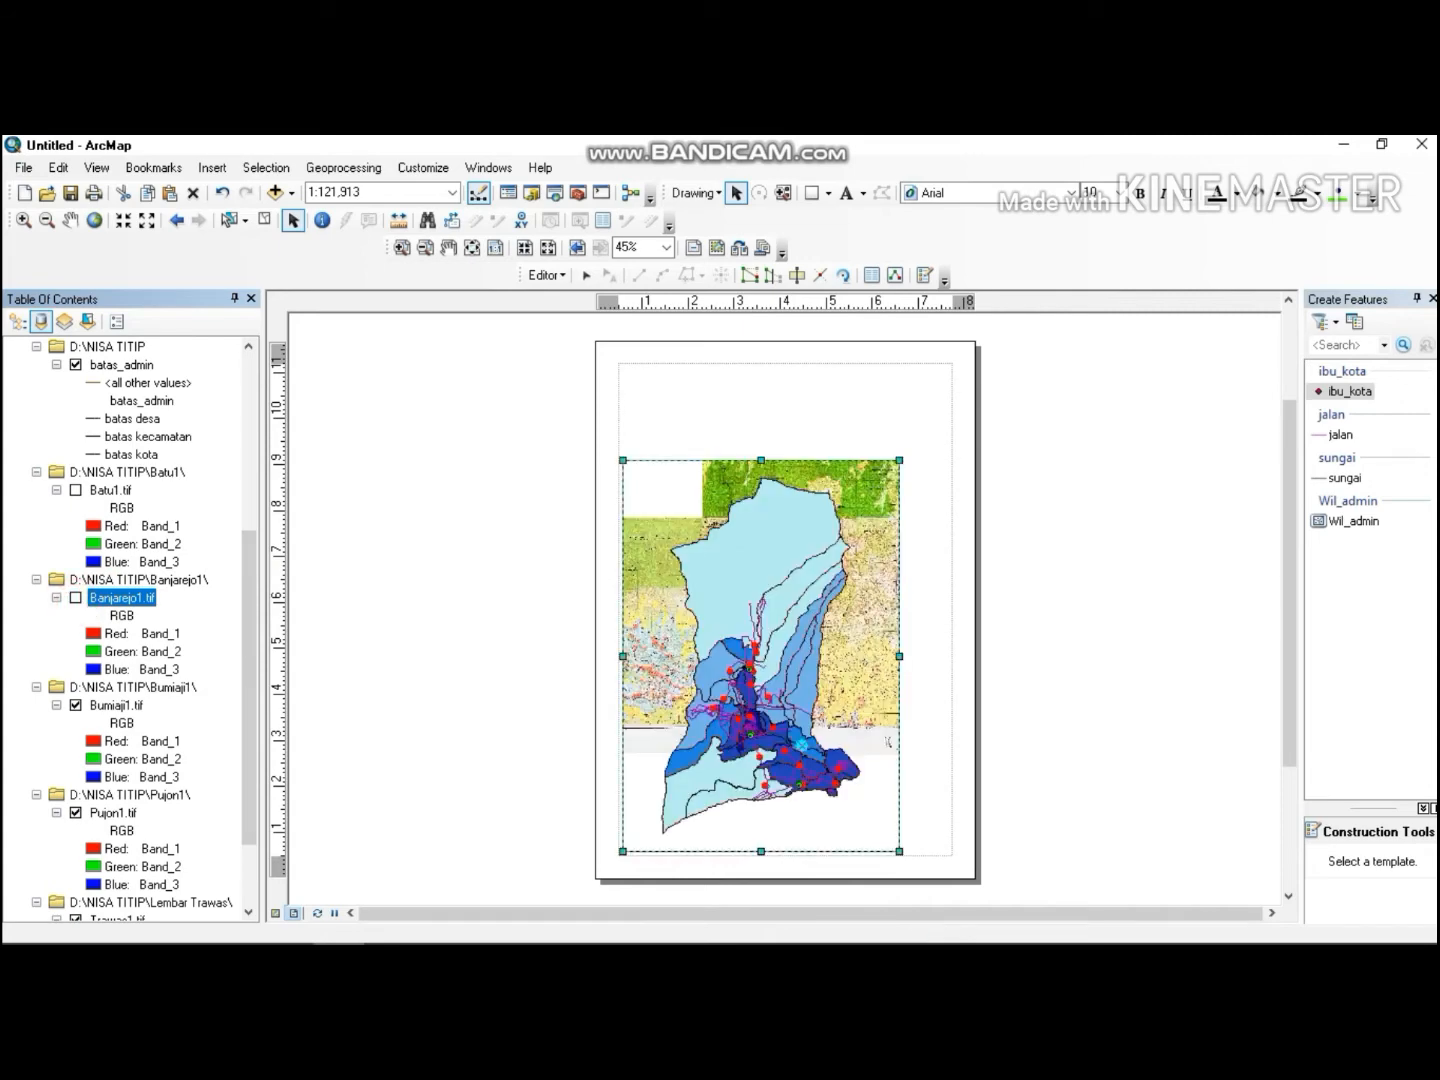
left_click(75, 705)
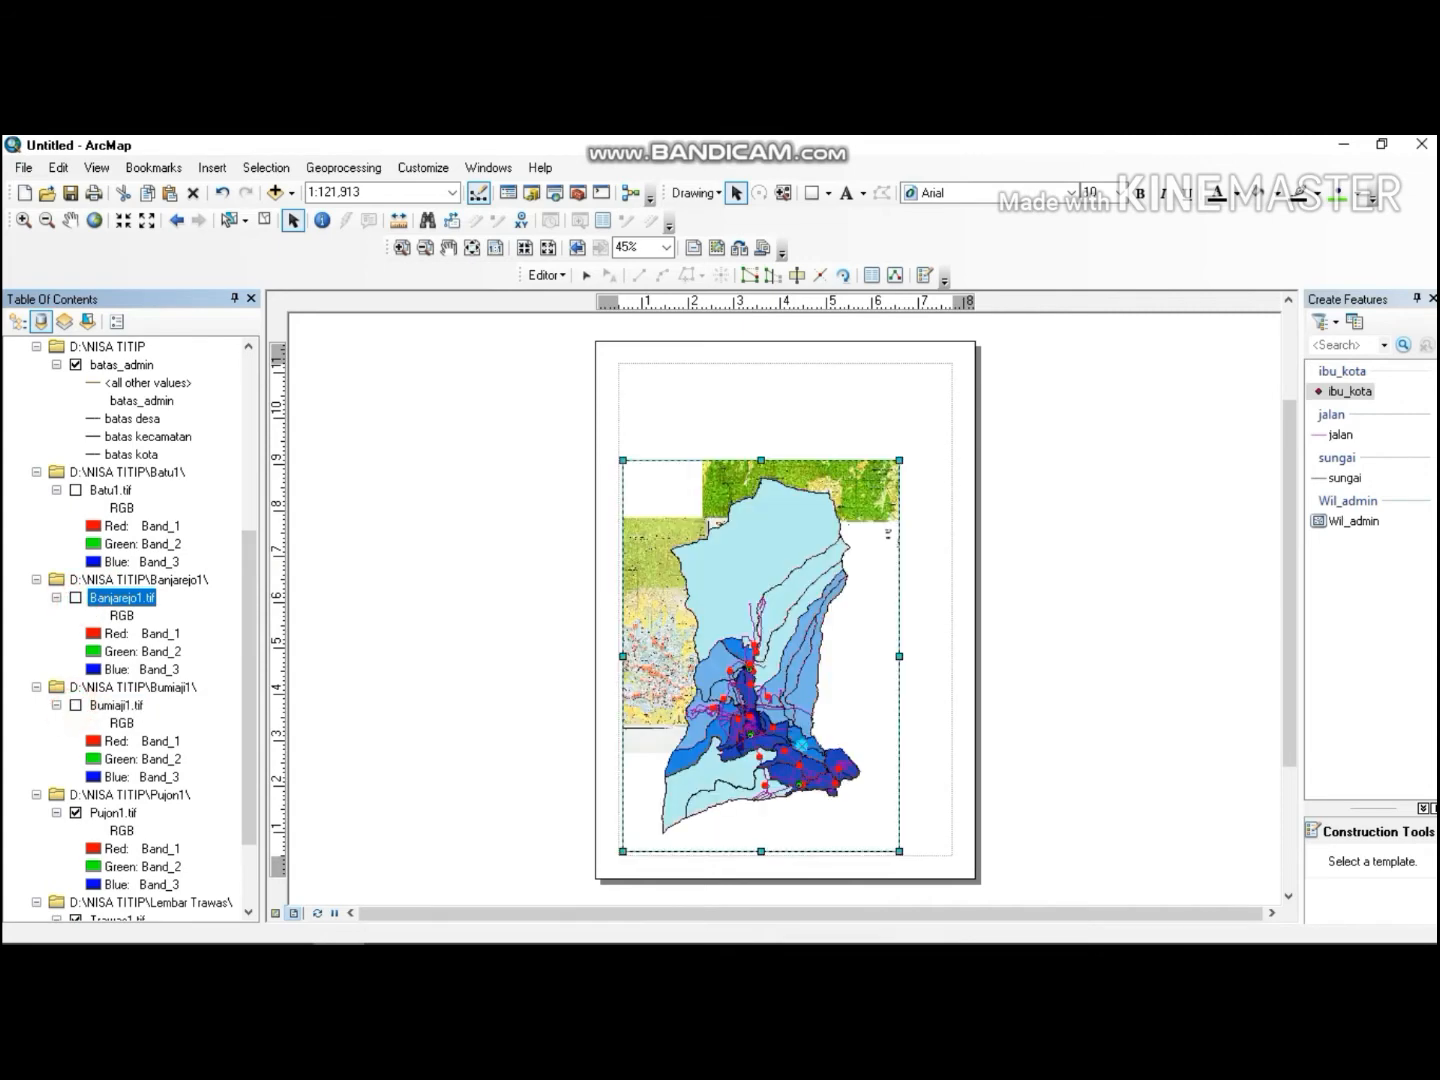
left_click(76, 813)
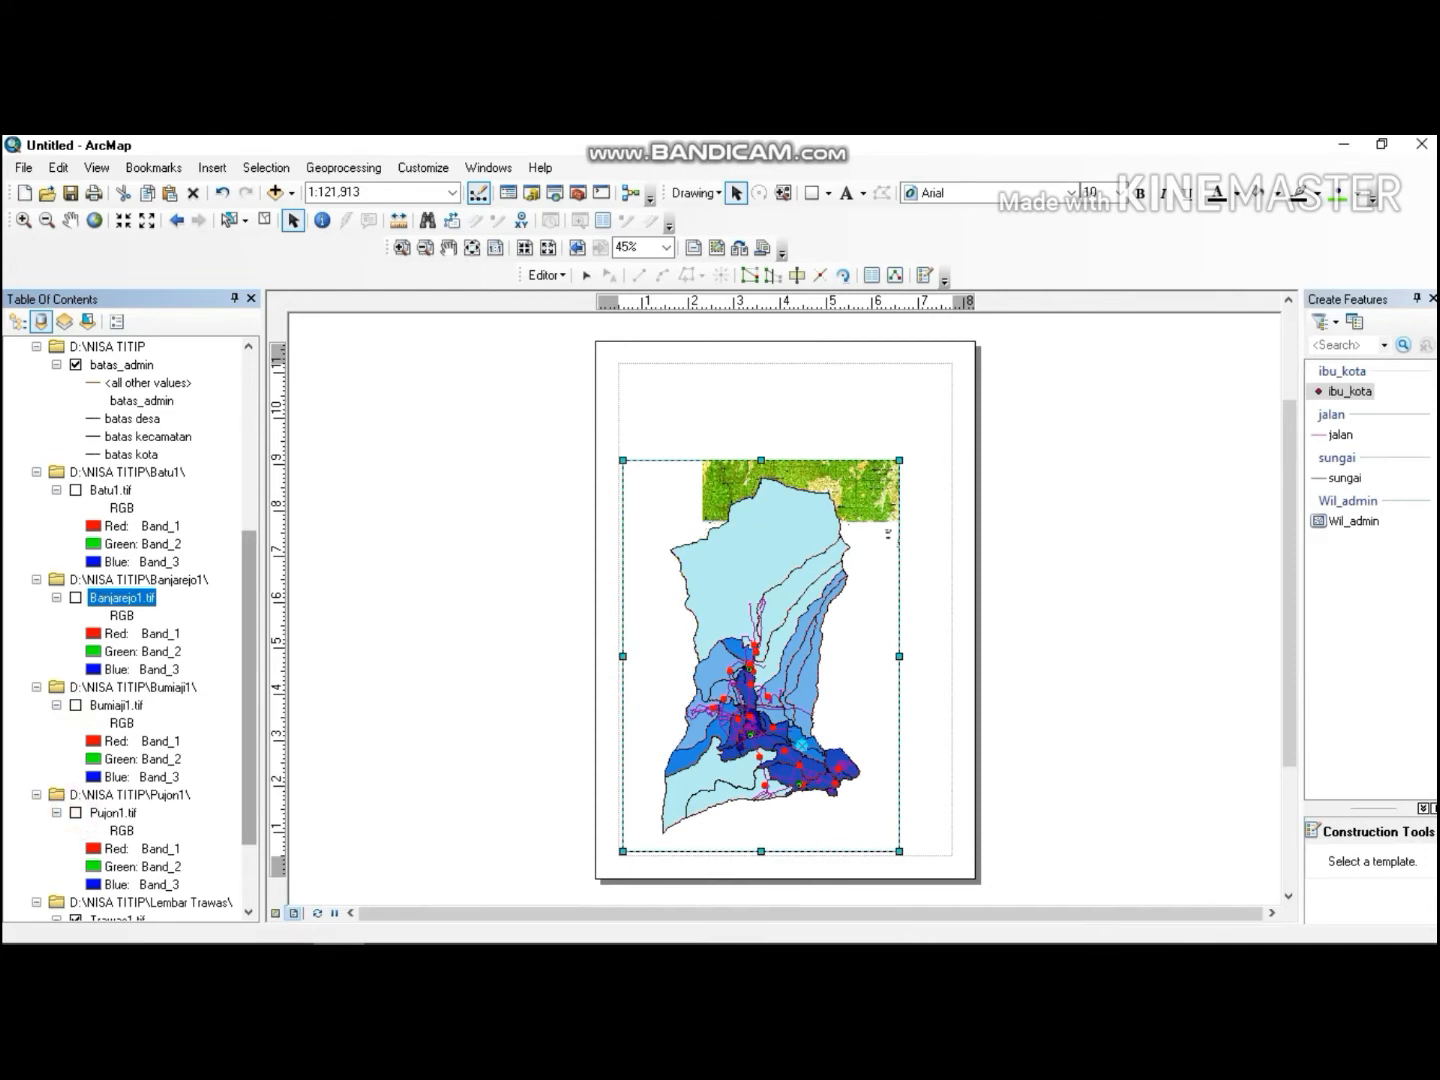
left_click_drag(242, 676, 242, 736)
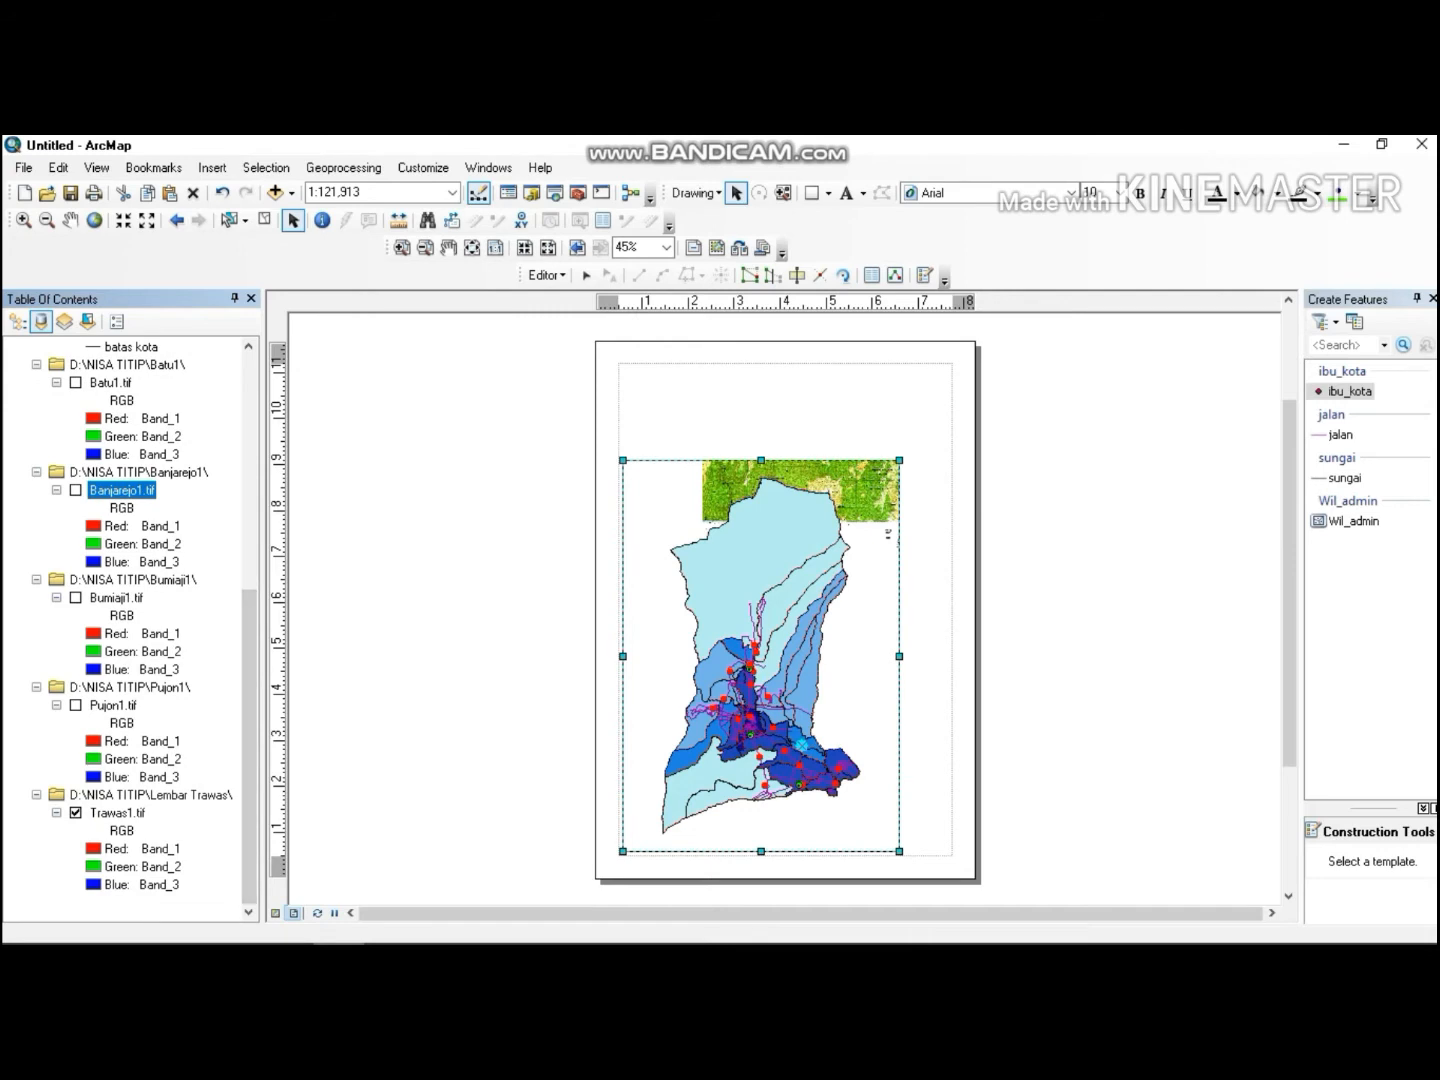
left_click(76, 812)
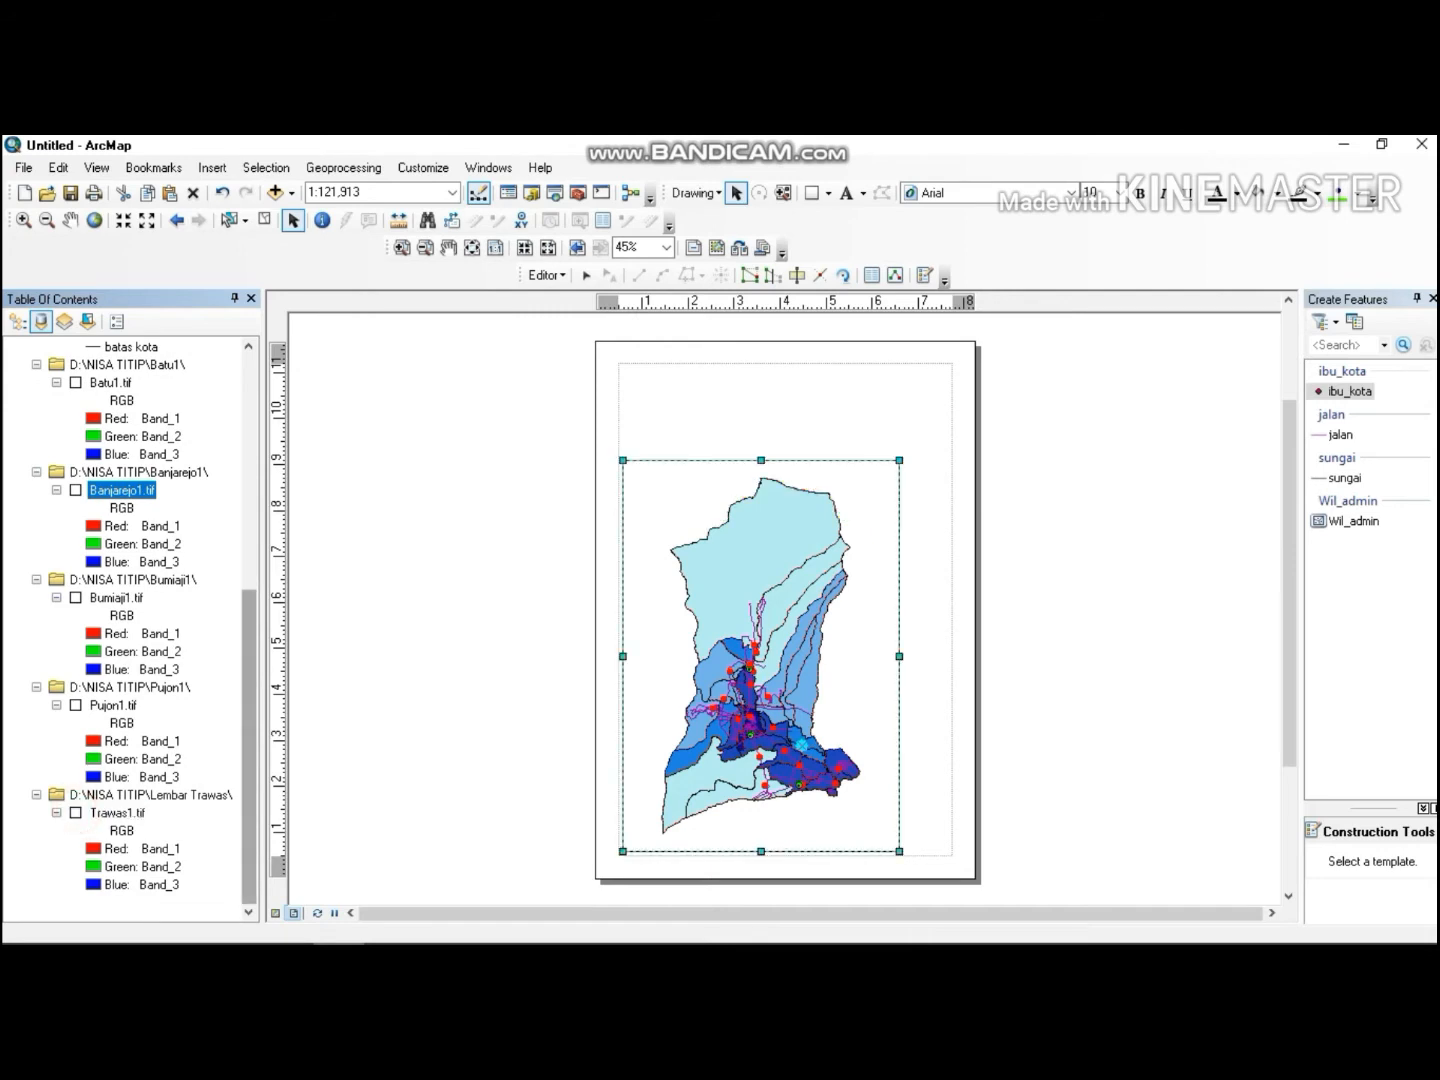
left_click_drag(244, 701, 255, 479)
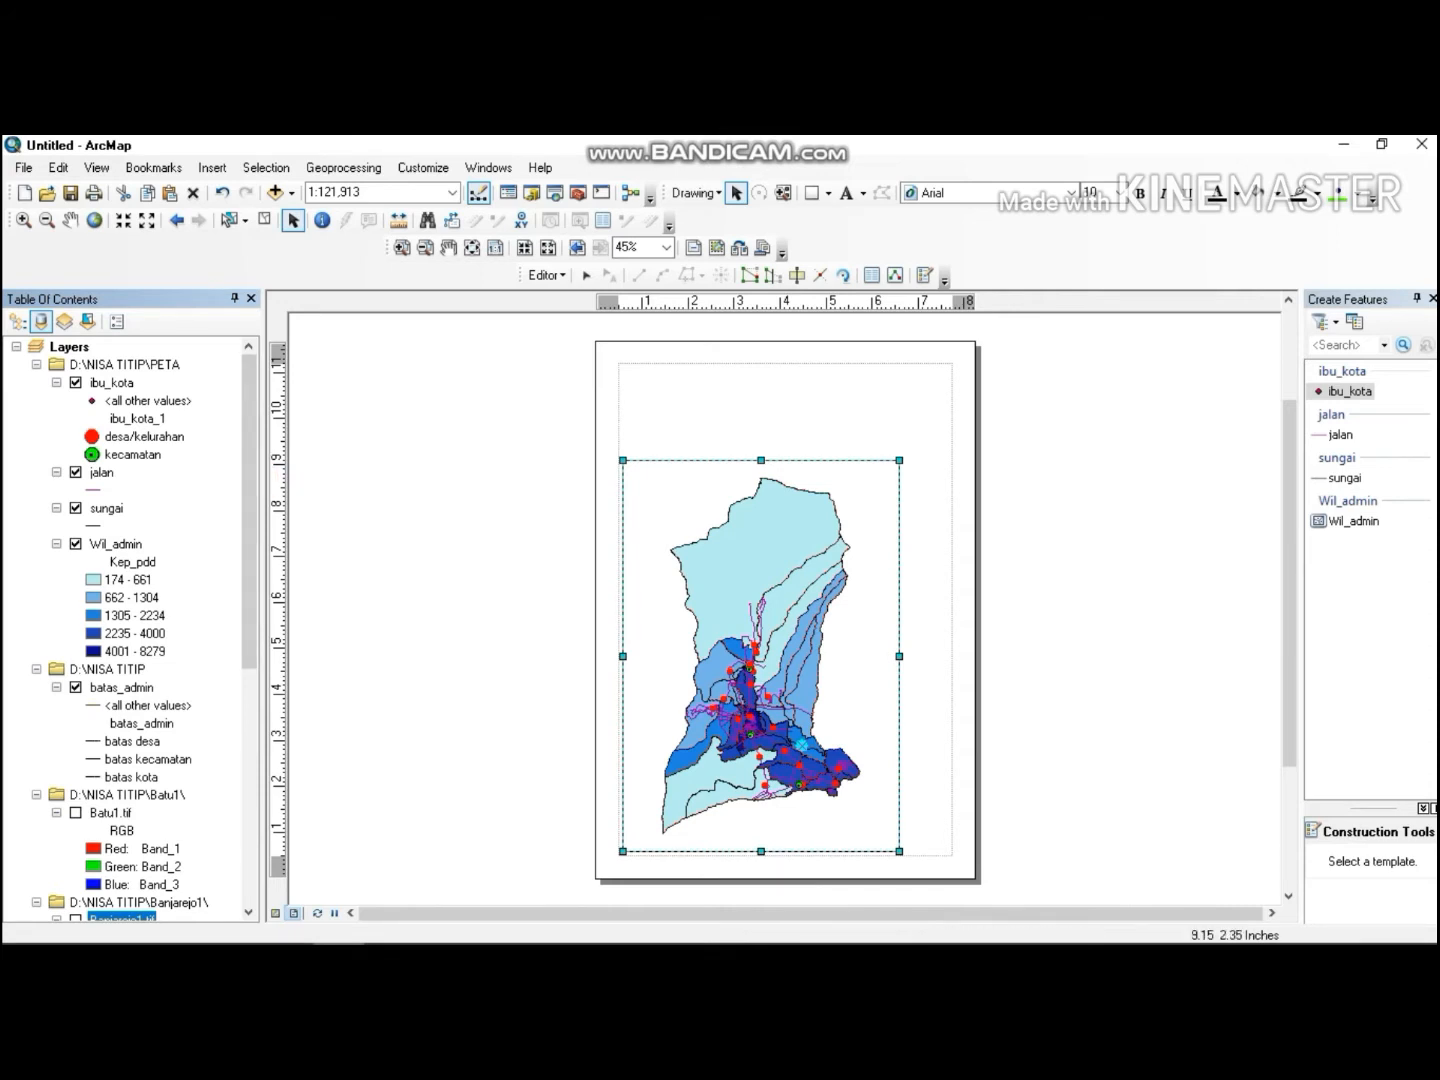
Resize and reposition the map frame so the Wil_admin map sits within the page margins.
left_click_drag(832, 691, 873, 653)
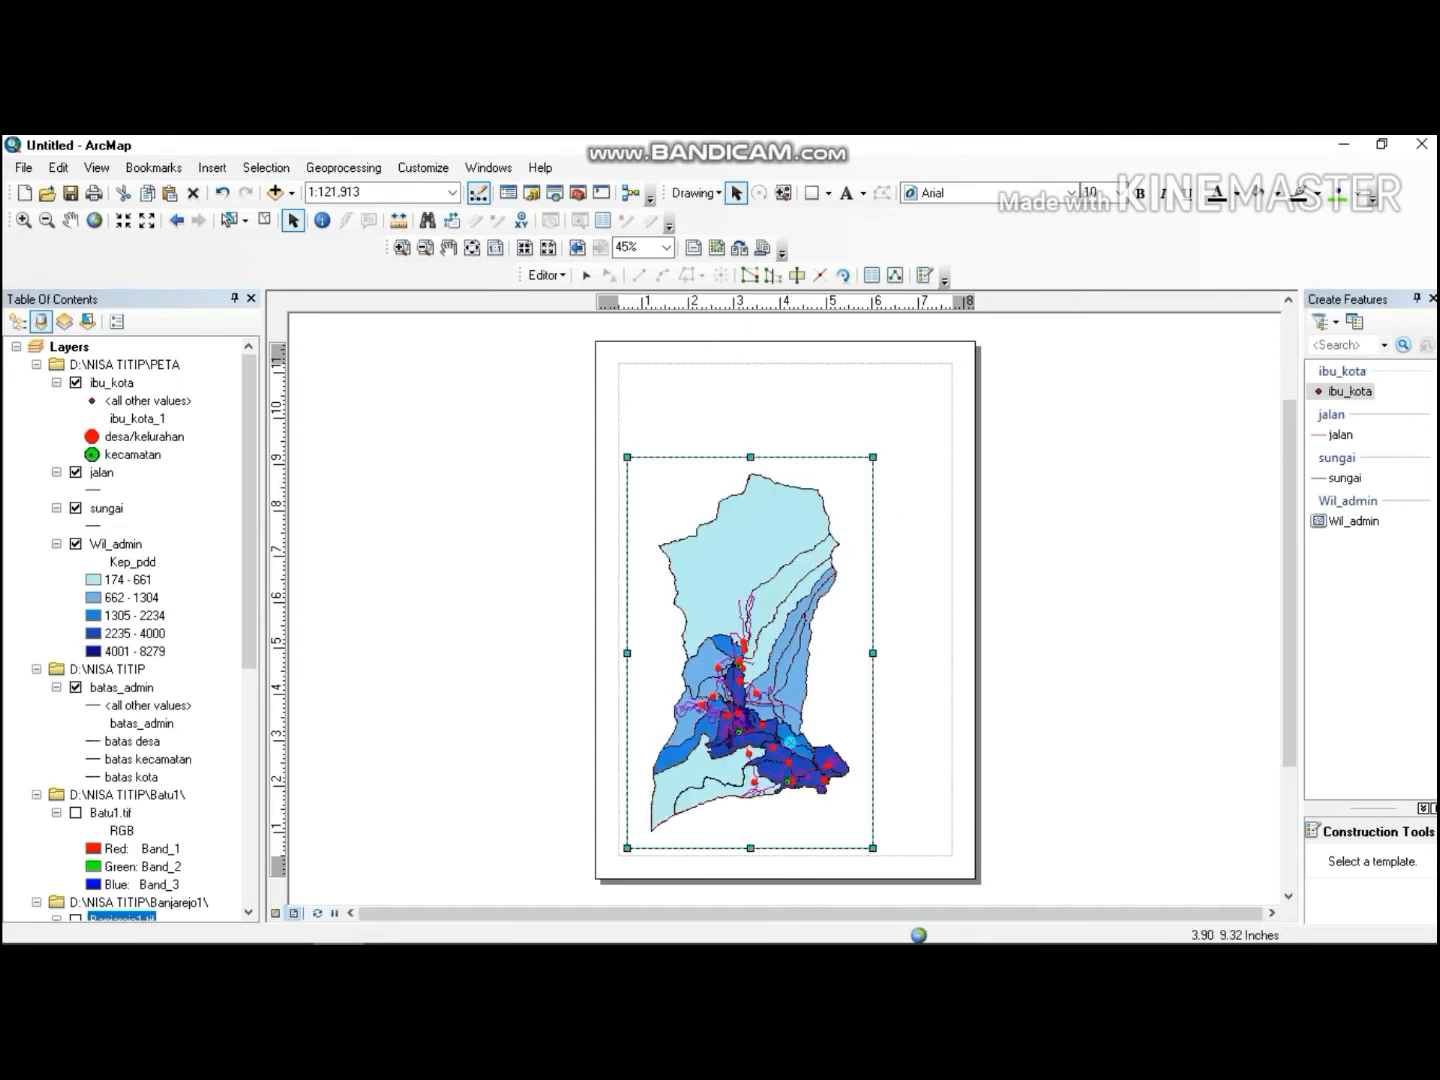
left_click(750, 457)
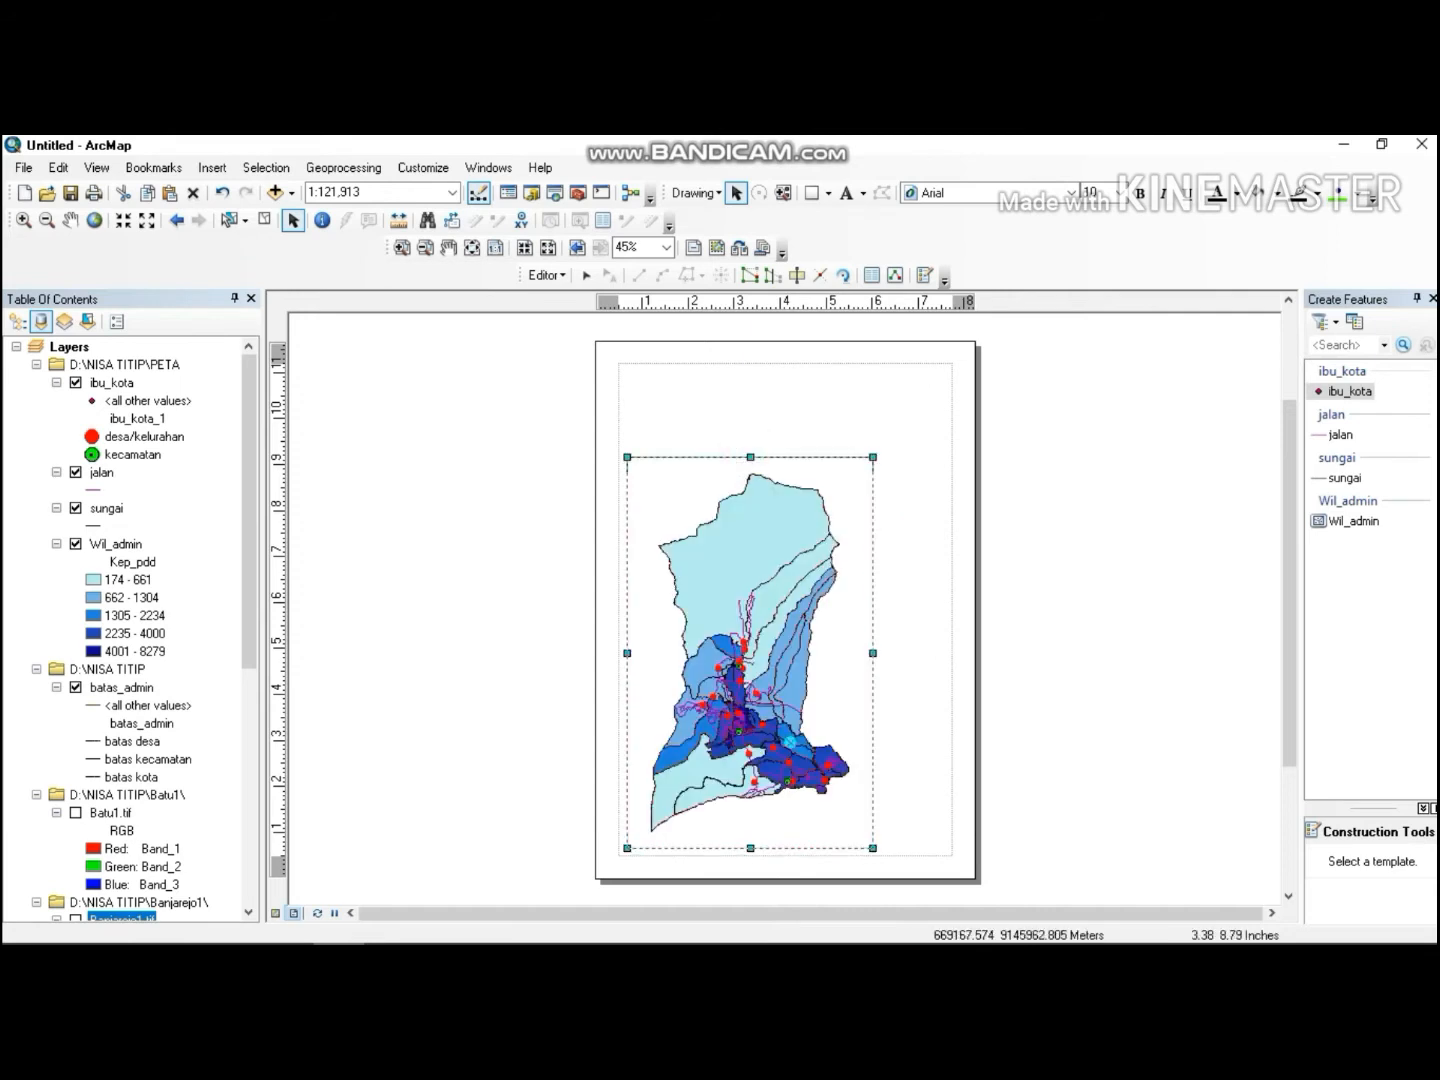
left_click_drag(752, 475, 751, 467)
left_click_drag(700, 560, 692, 564)
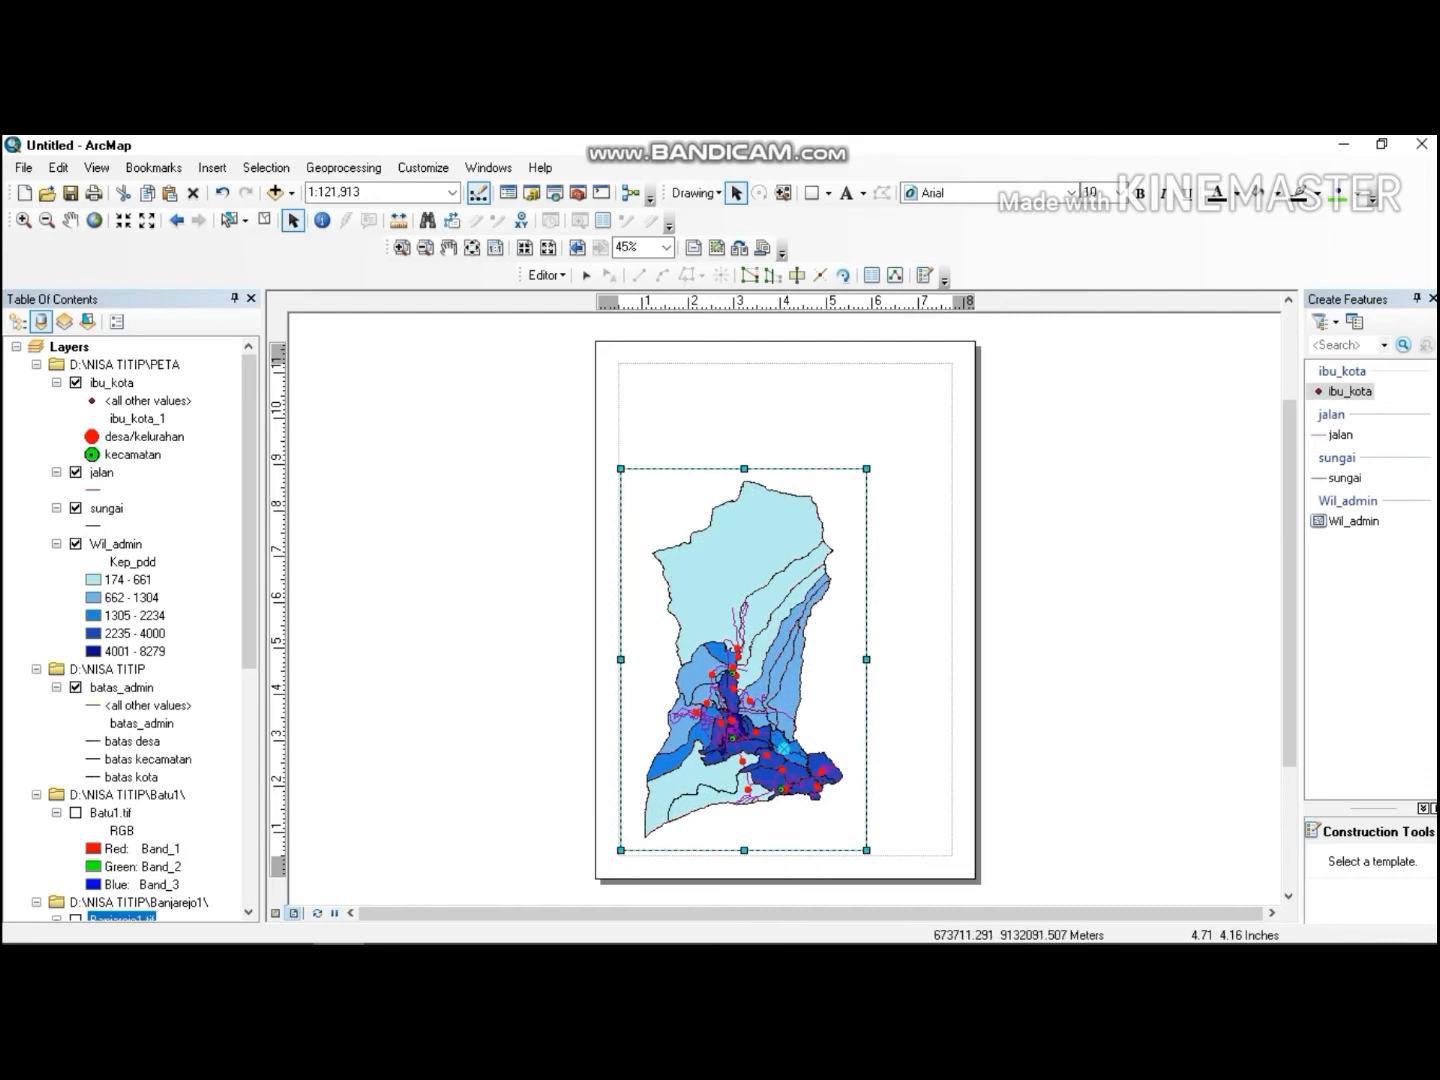
left_click_drag(867, 660, 842, 648)
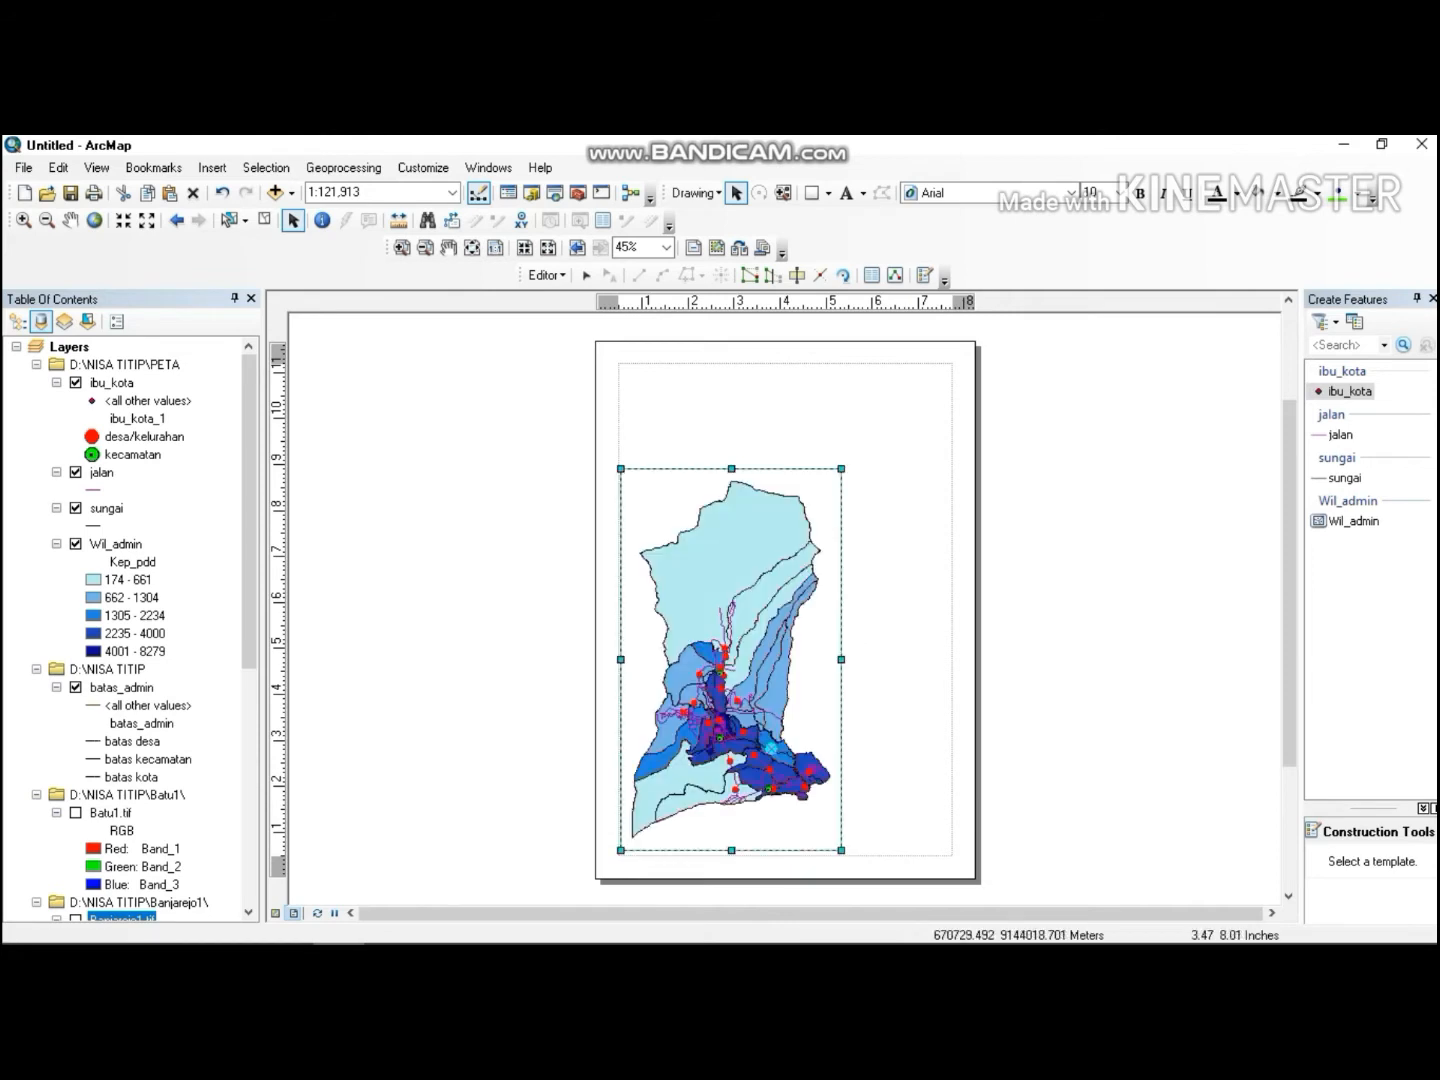
left_click_drag(732, 468, 732, 474)
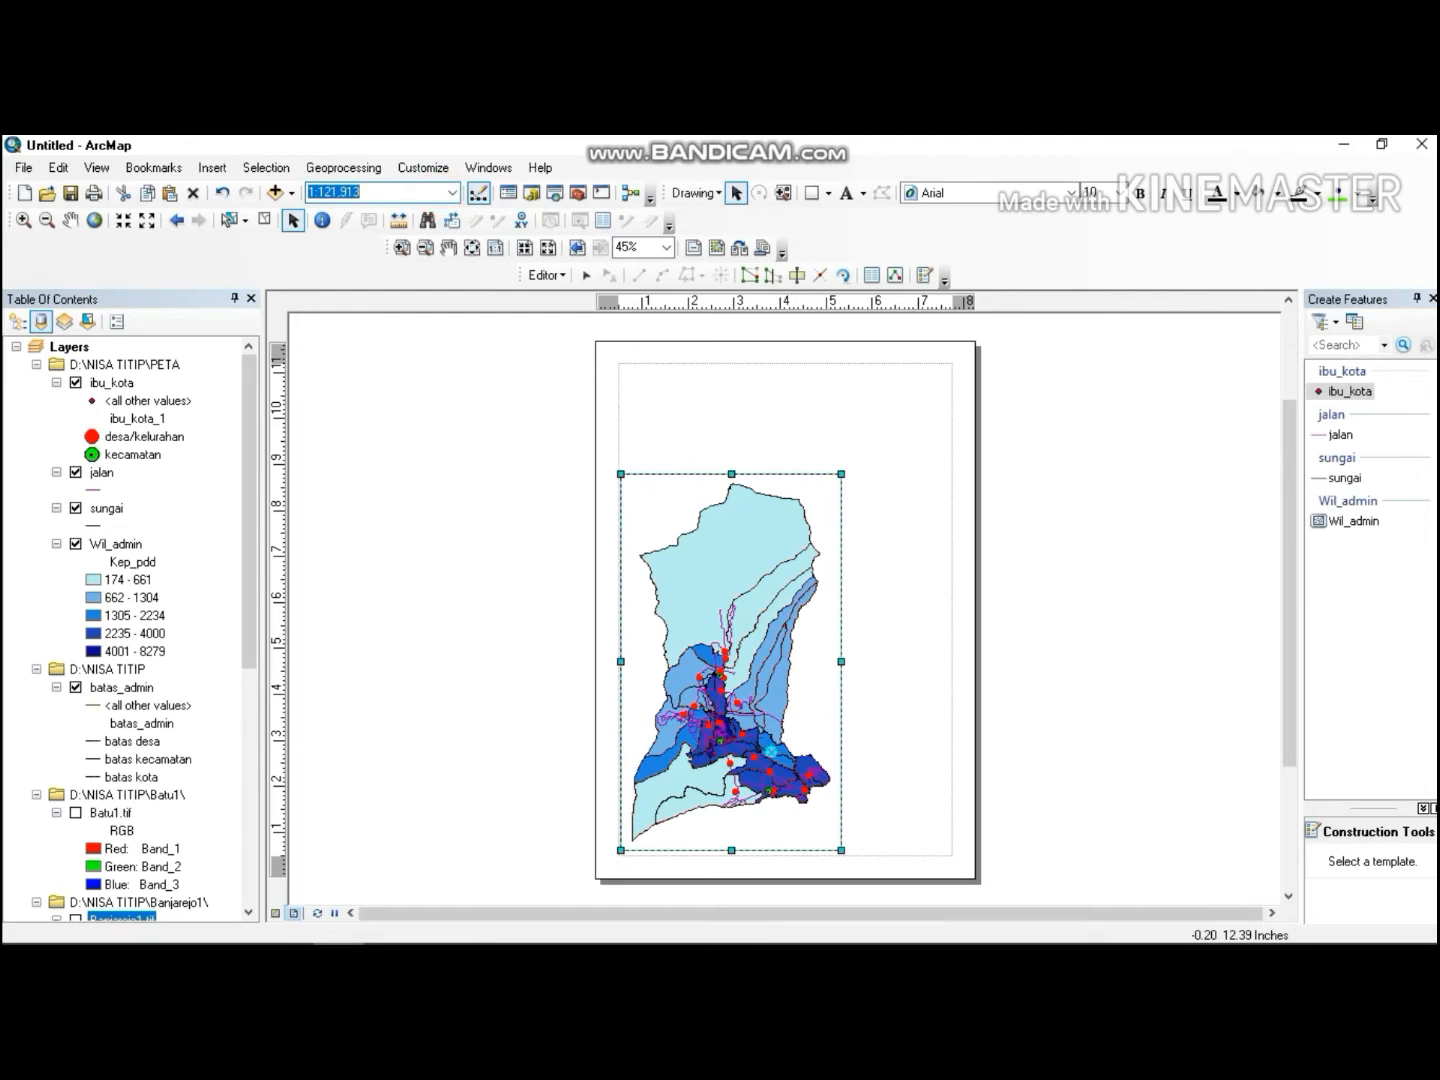
Set the map scale to 1:100,000 and stretch the map frame upward and to the right.
left_click(452, 193)
left_click(430, 264)
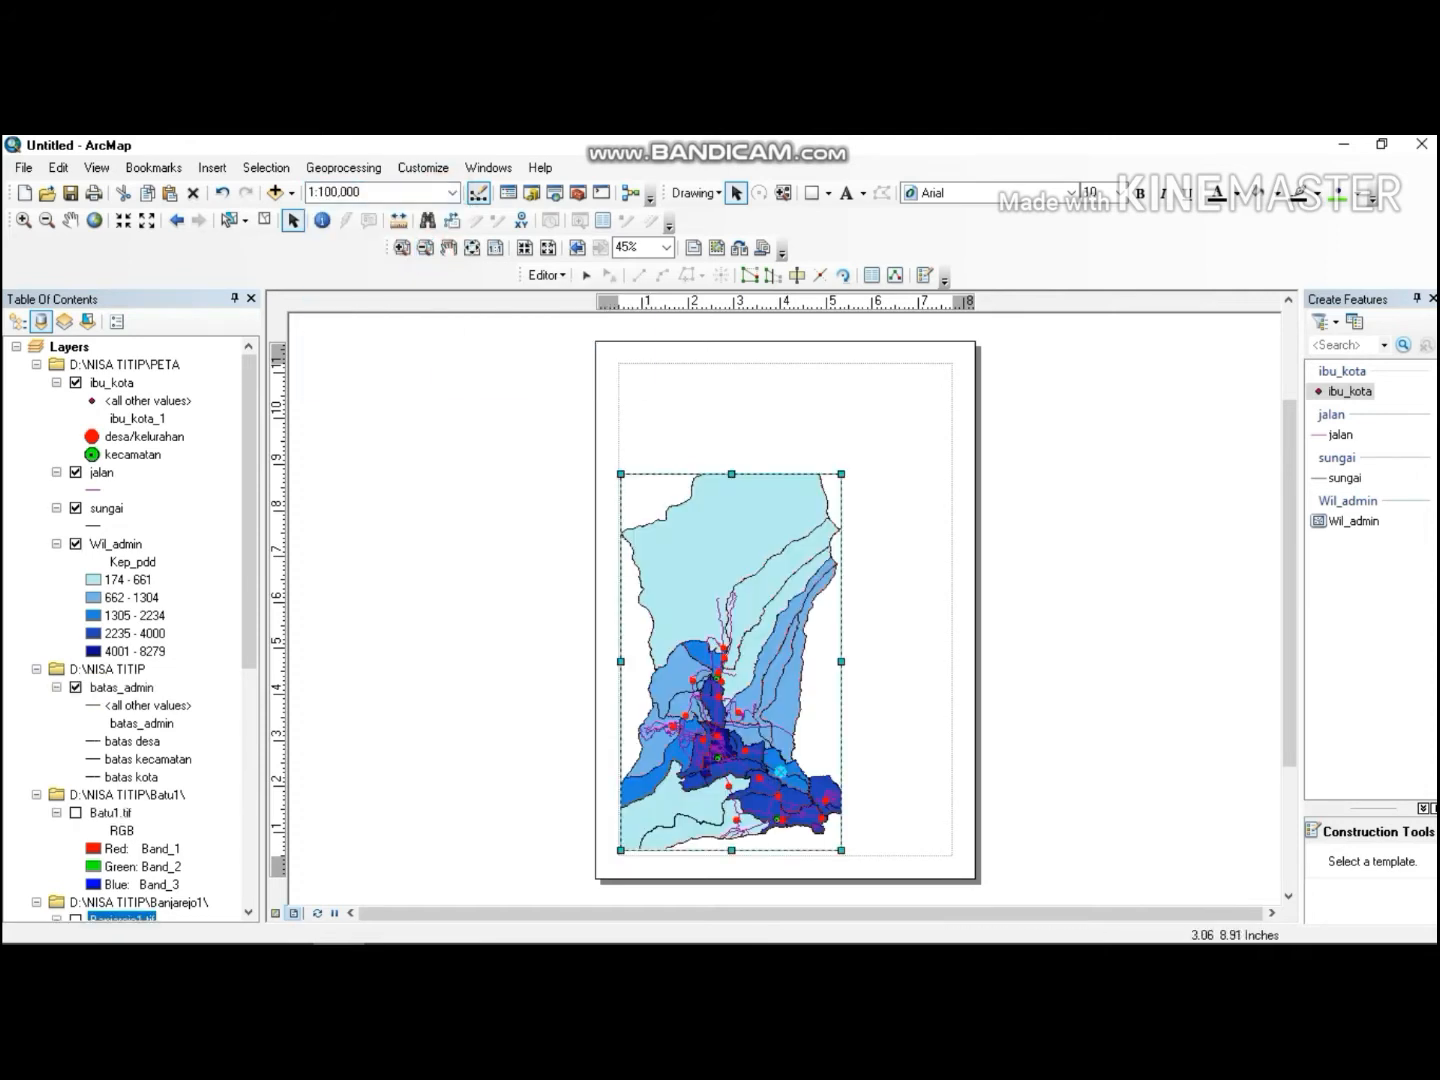
left_click_drag(732, 474, 732, 414)
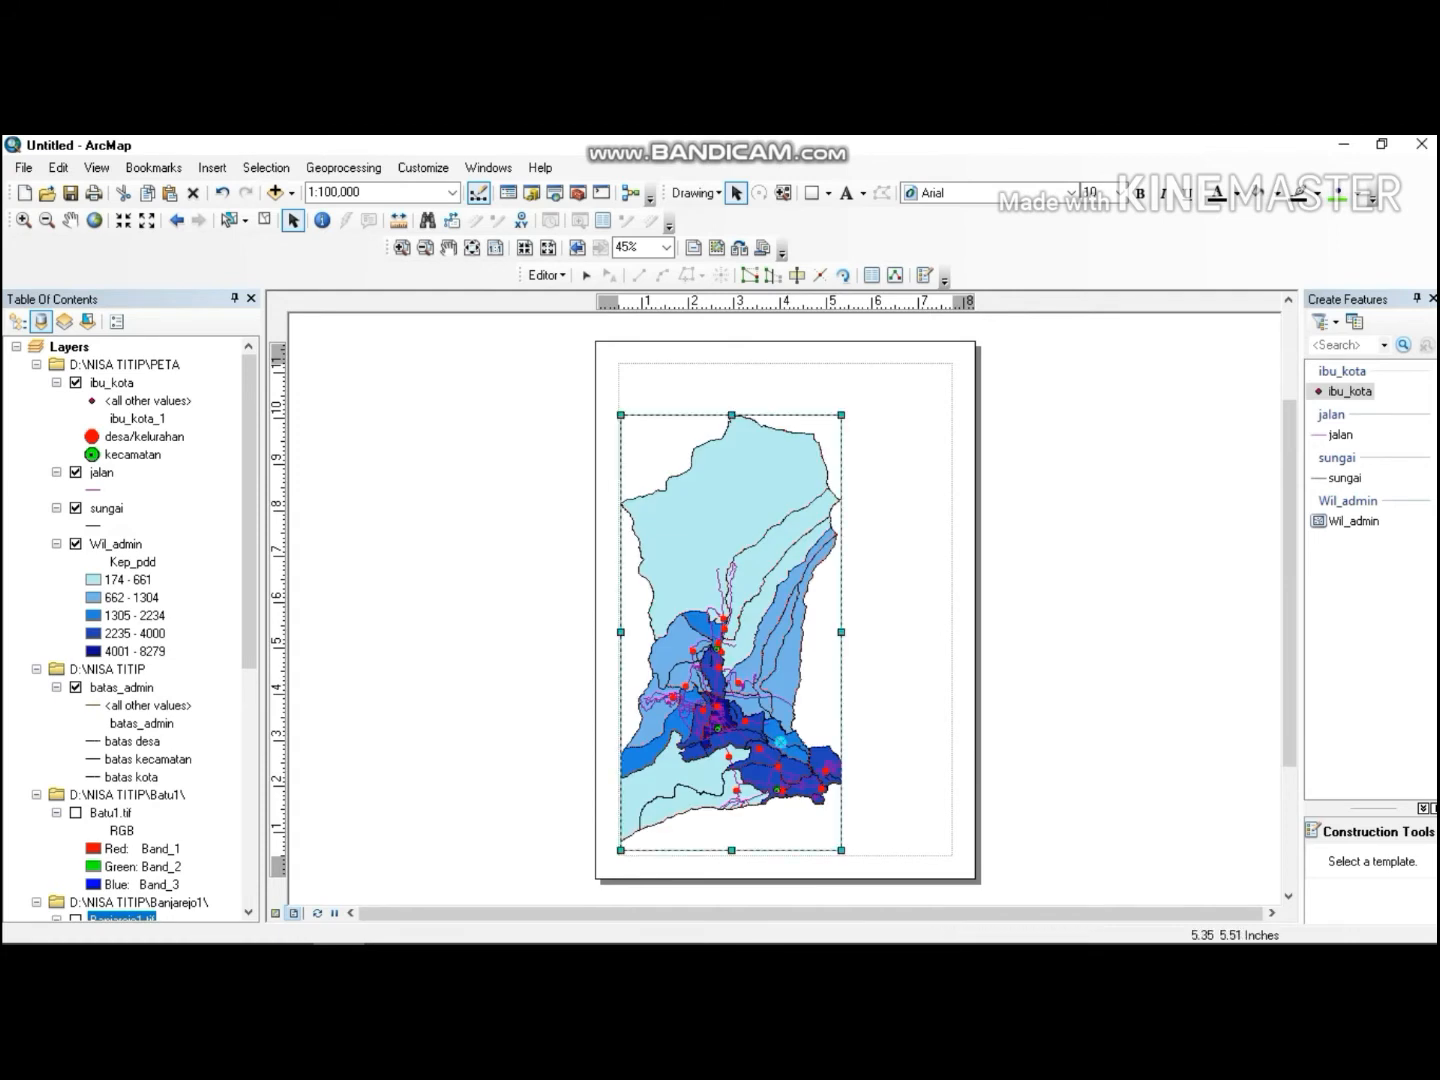
left_click_drag(841, 631, 874, 633)
Open the map frame's properties and select Measured Grid1 among its reference grids.
right_click(739, 530)
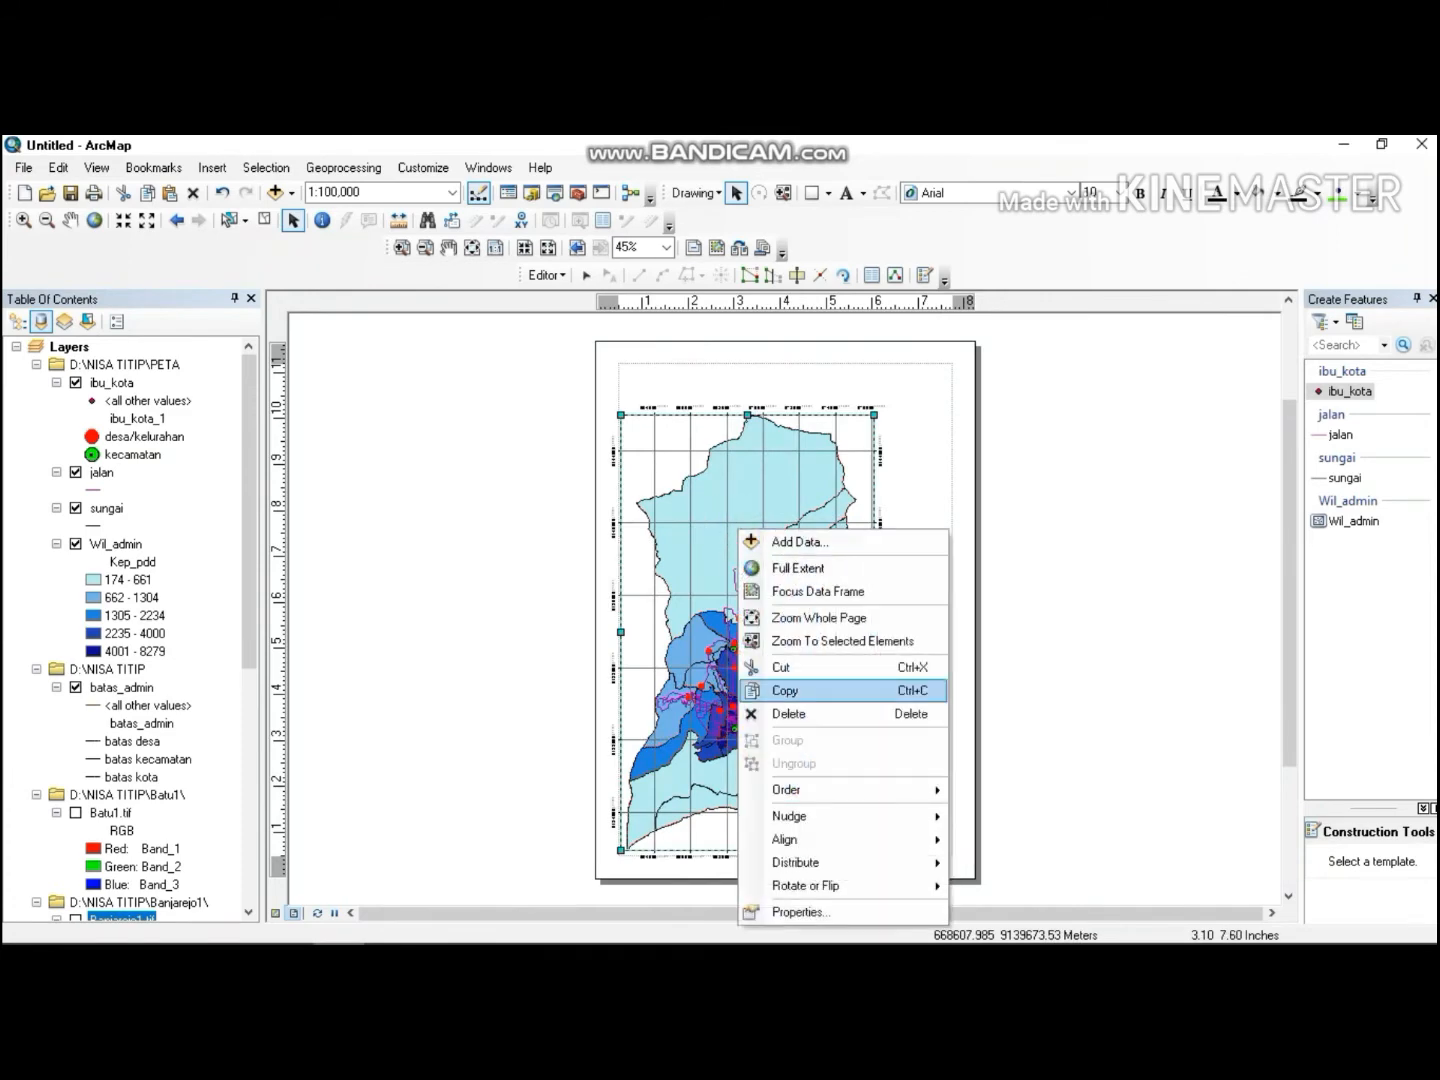
left_click(788, 910)
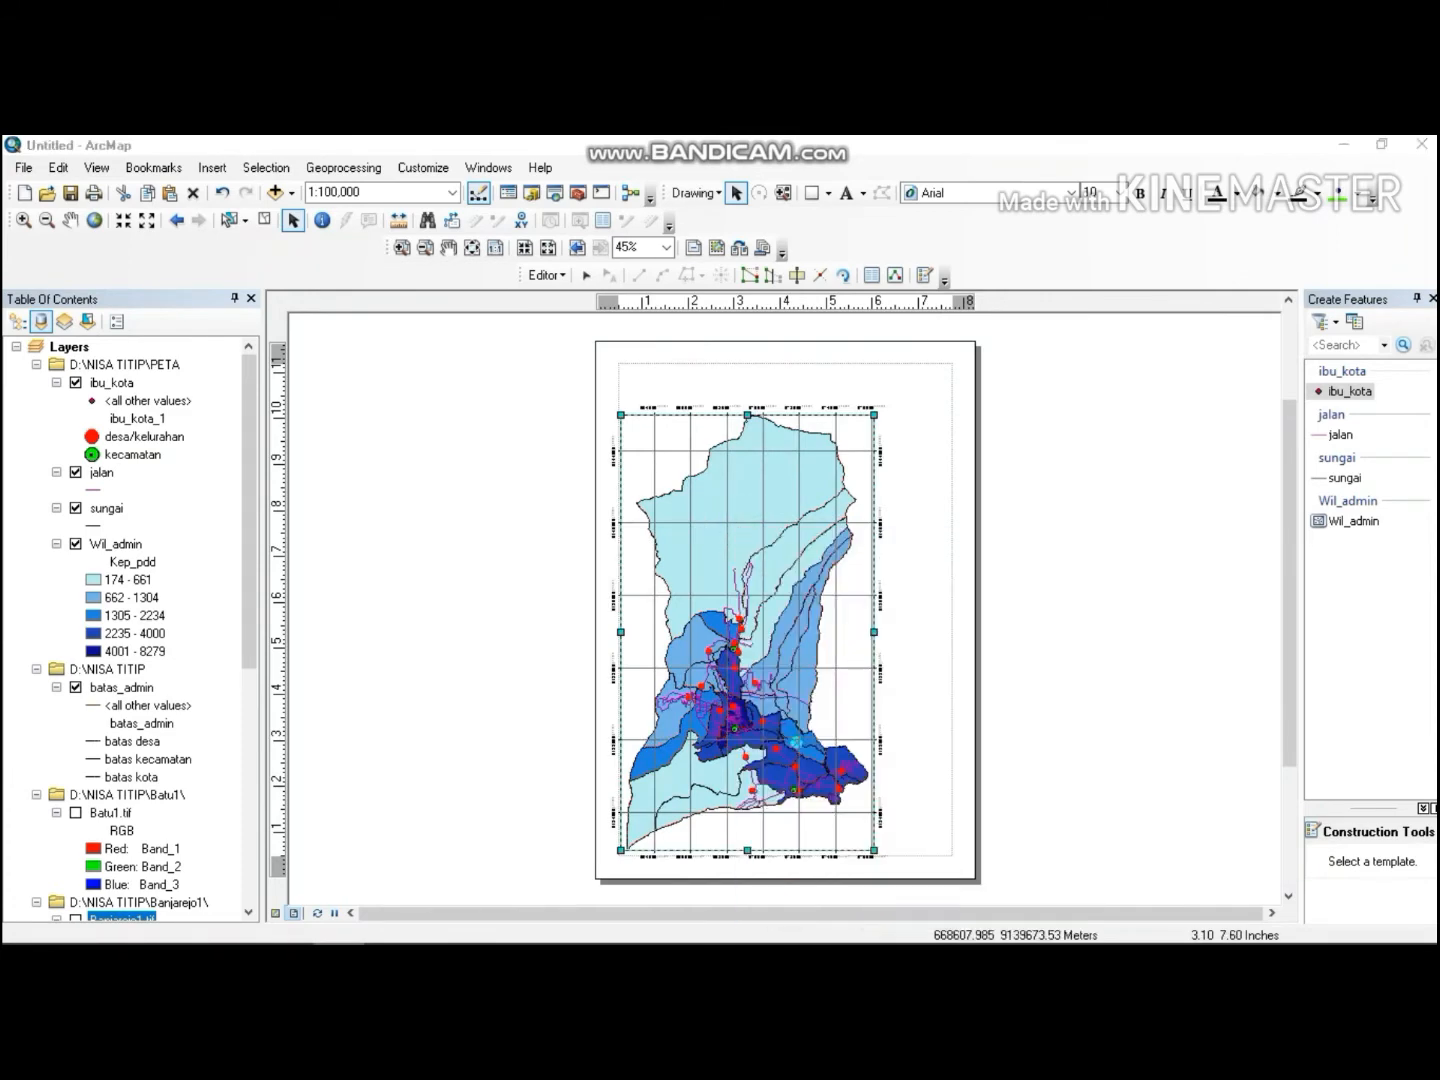
left_click(641, 361)
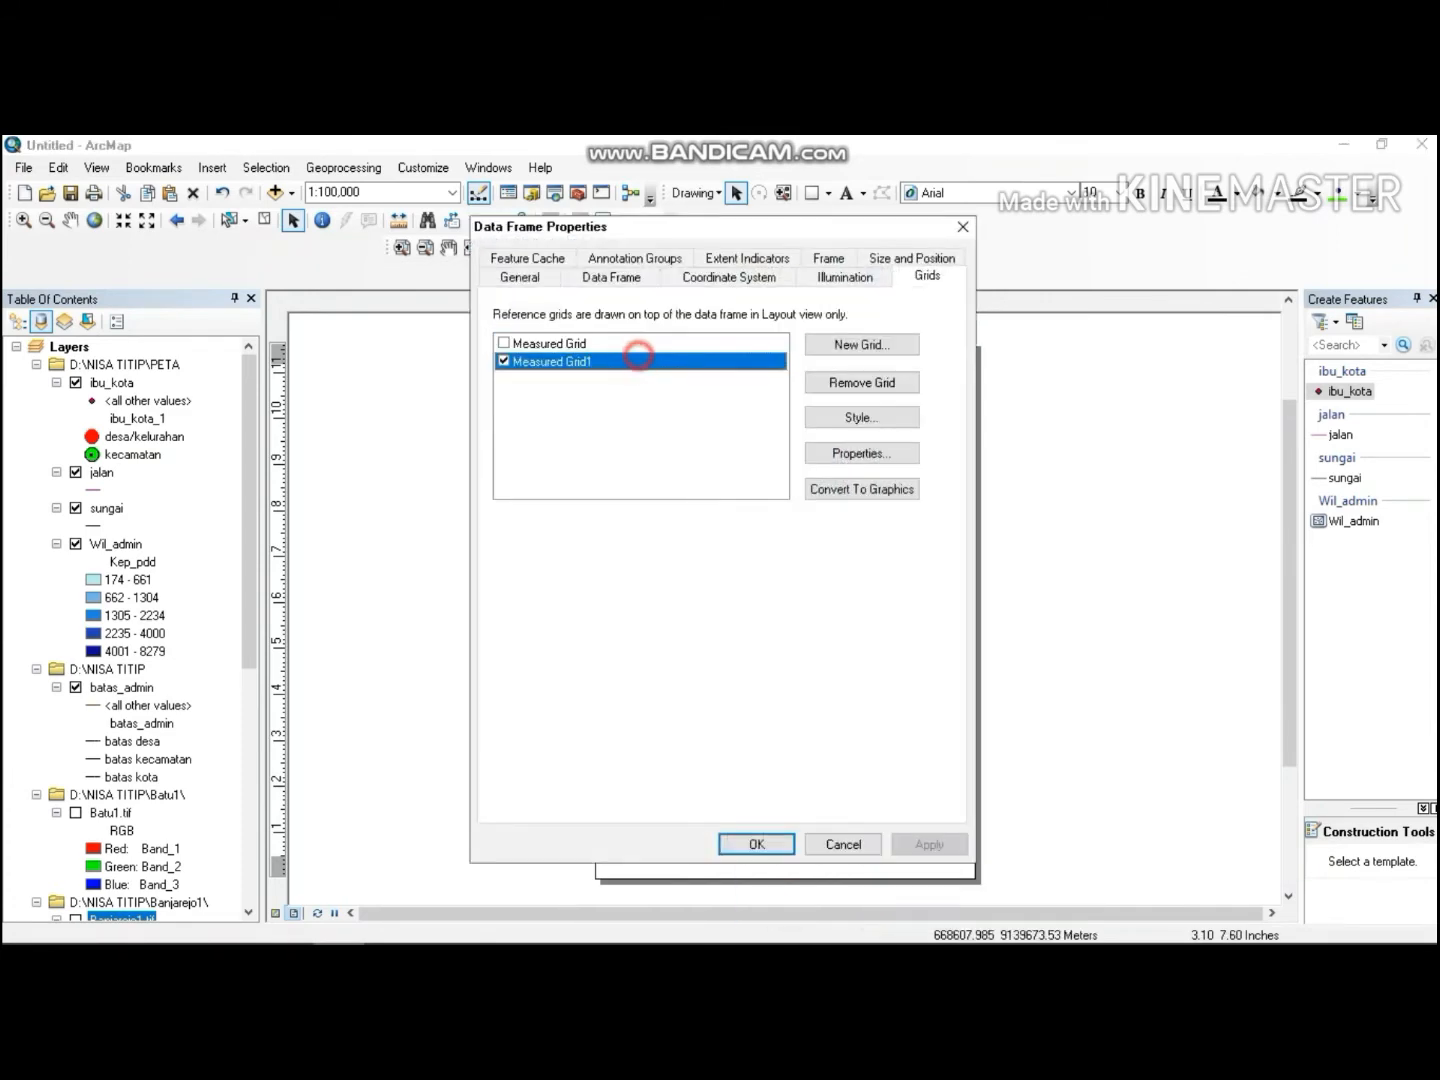
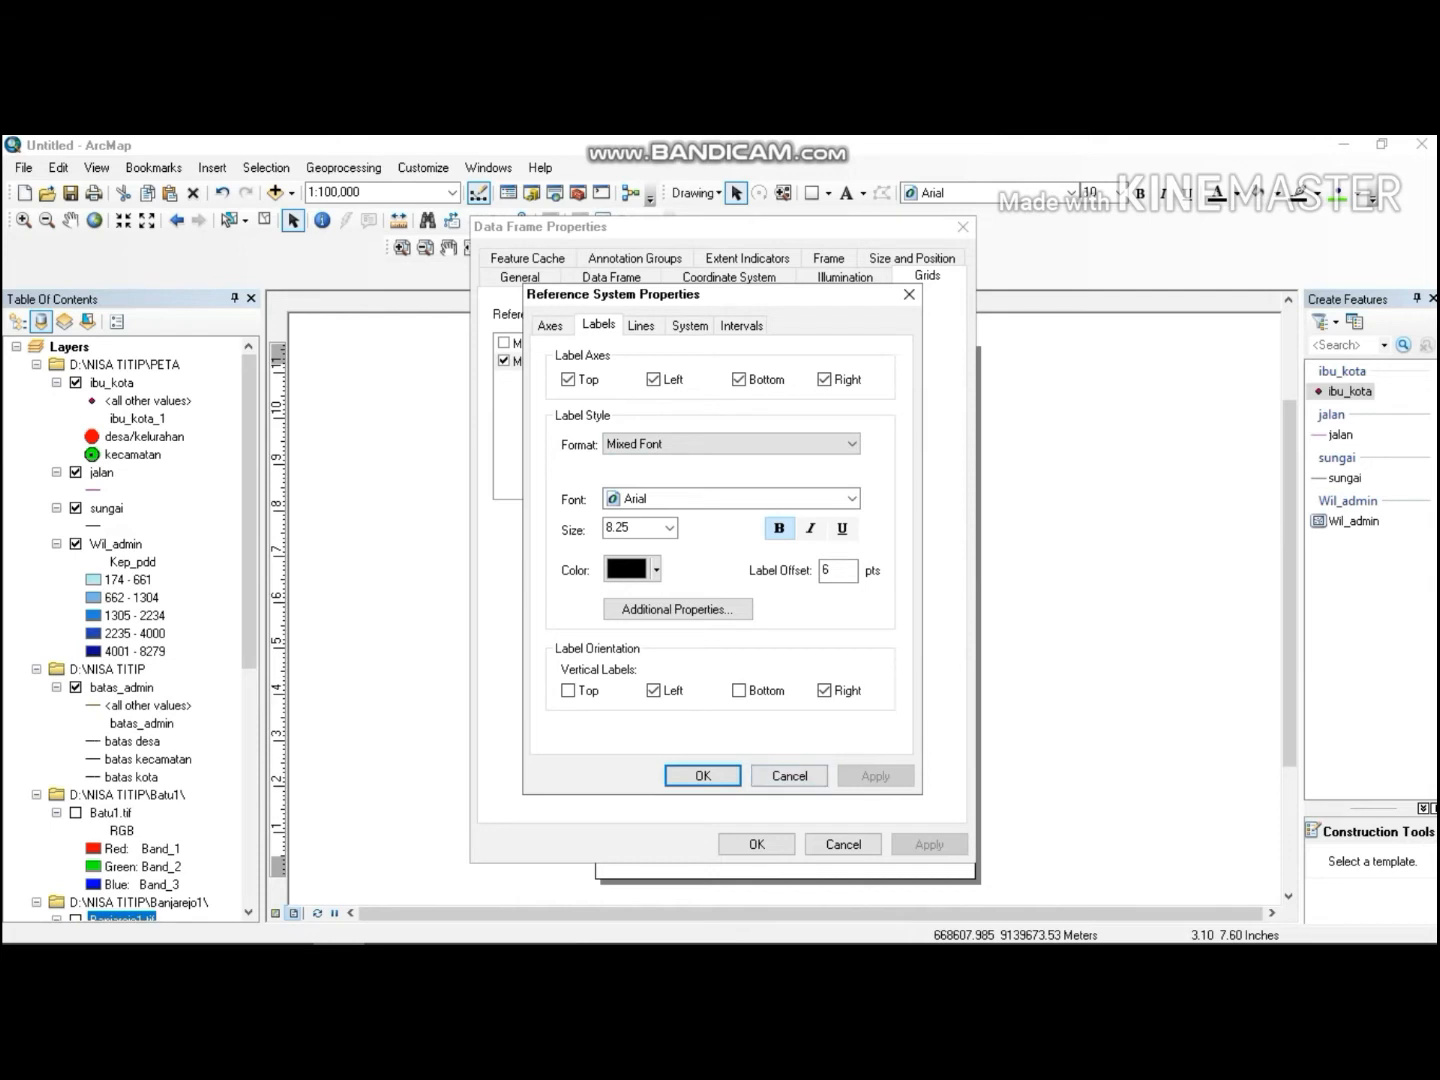
Close the label properties and switch off Measured Grid1 in the map frame's reference grids.
left_click(909, 294)
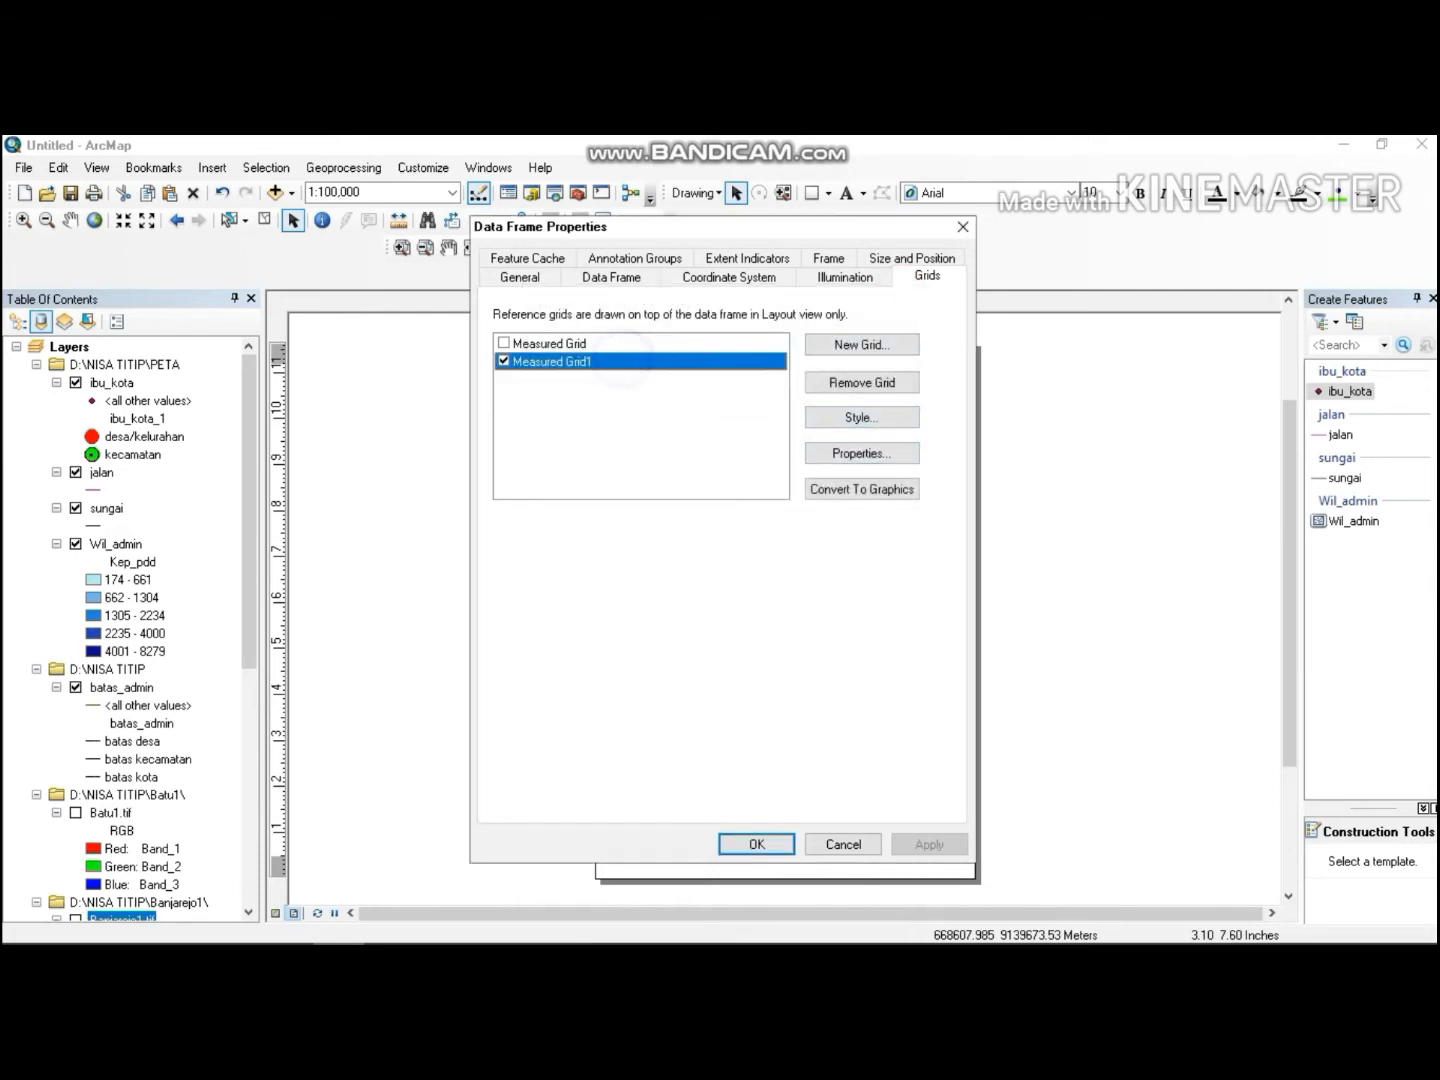
left_click(609, 342)
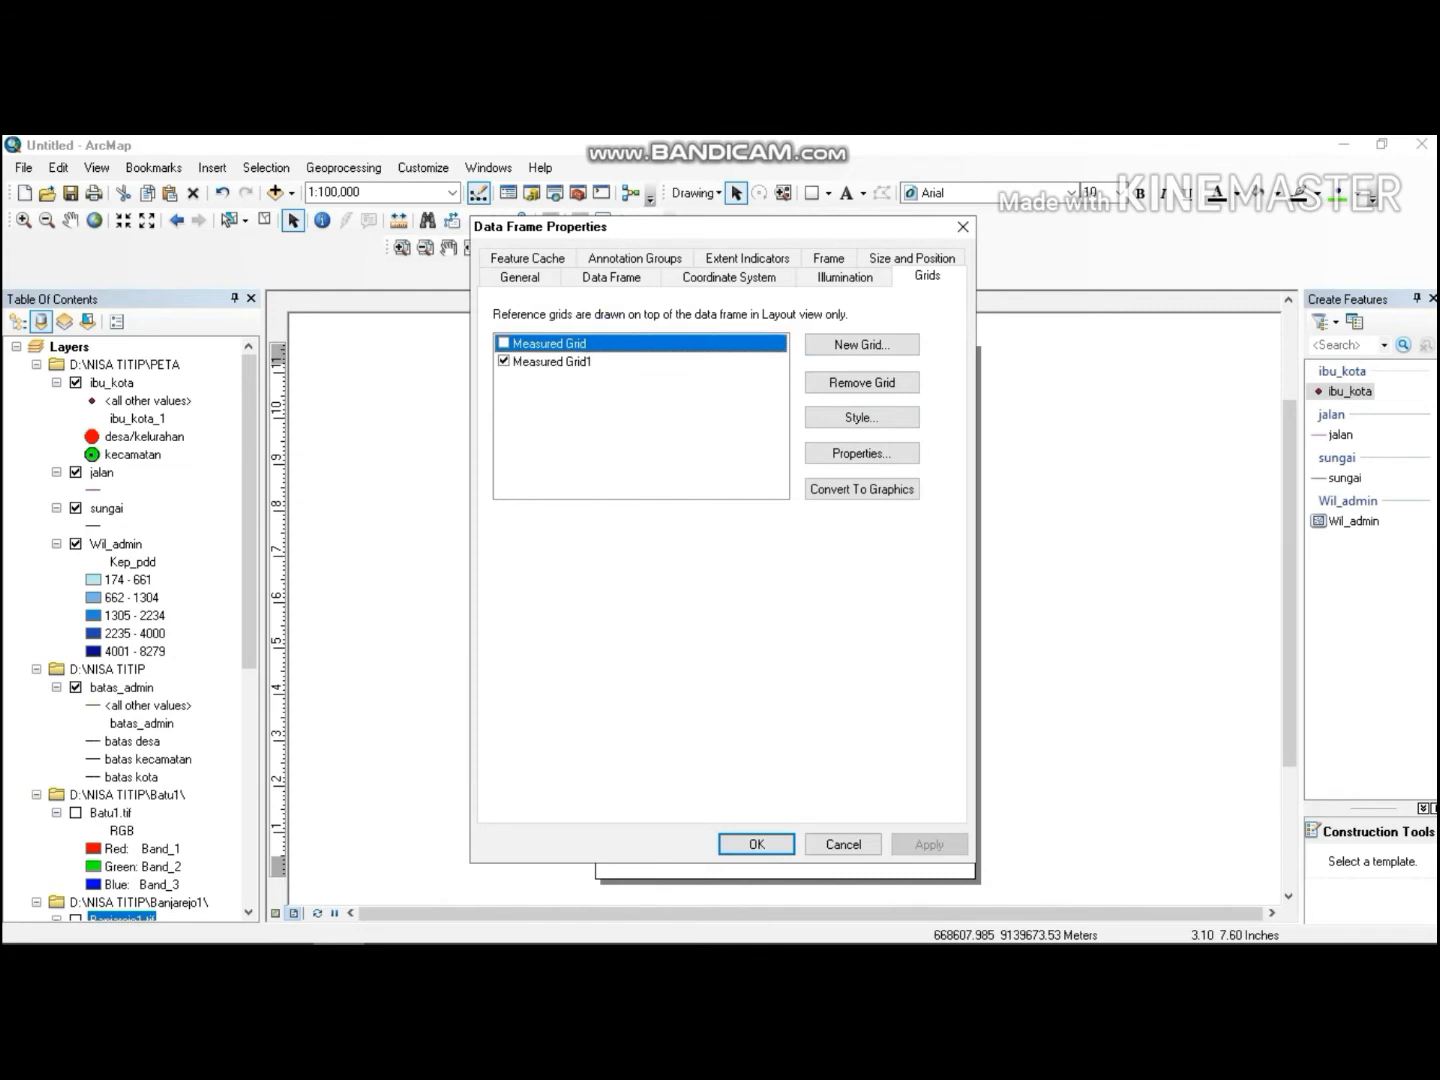
left_click(497, 361)
left_click(503, 361)
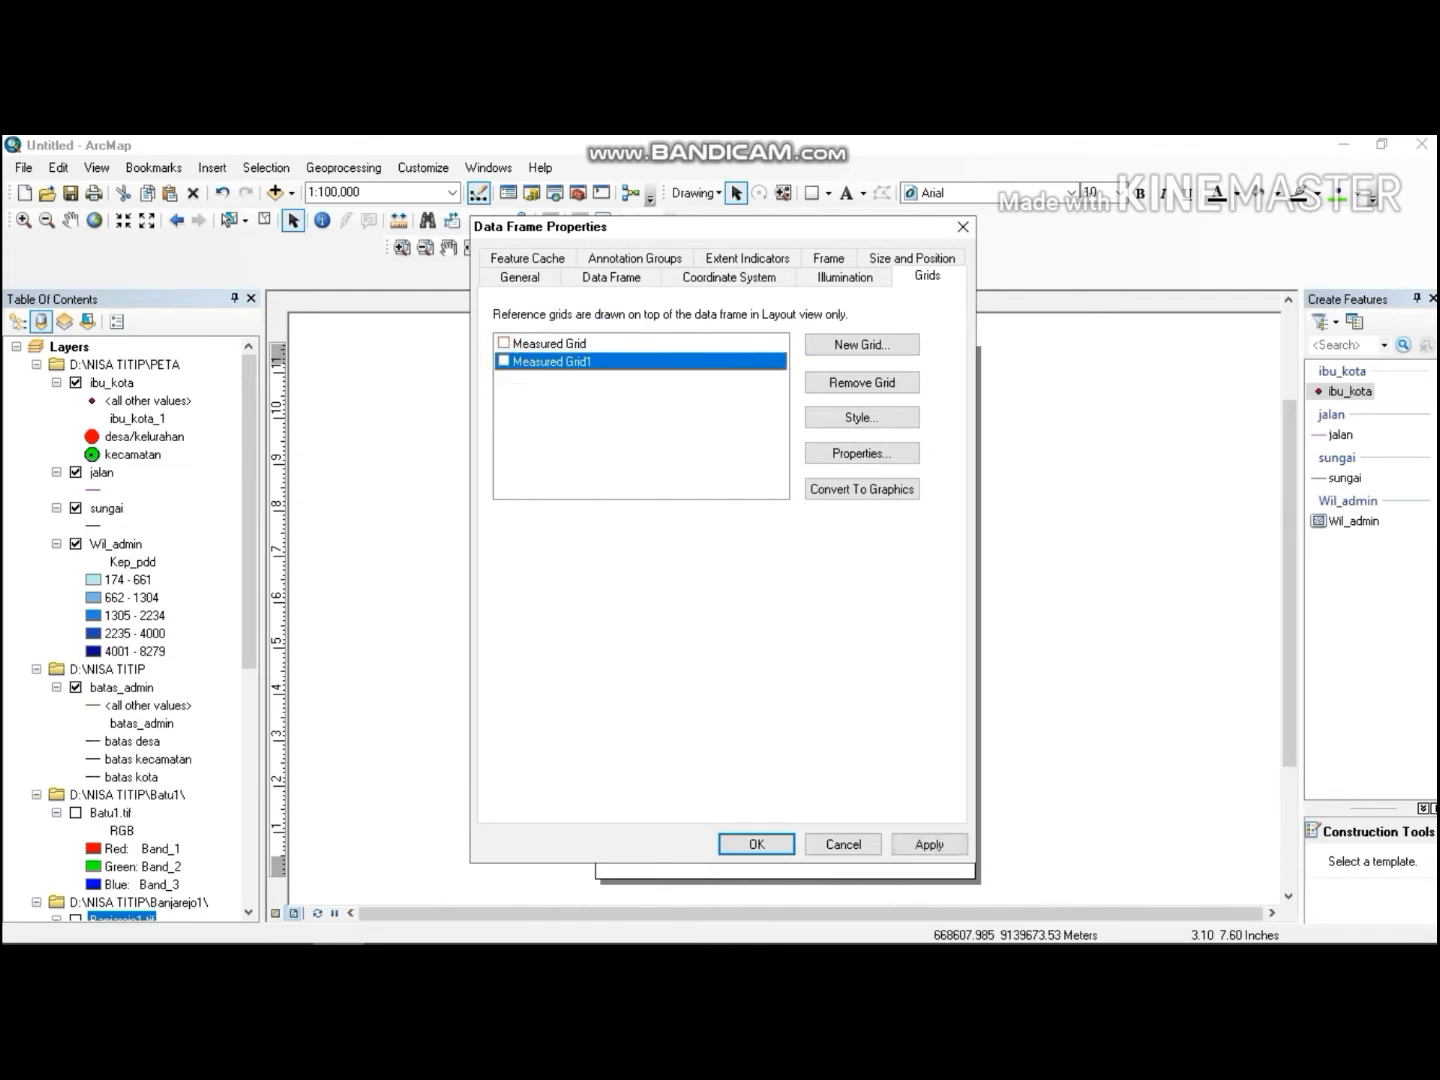
Start a new measured grid with grid and labels, and set its major division tick line width to 2.
left_click(836, 344)
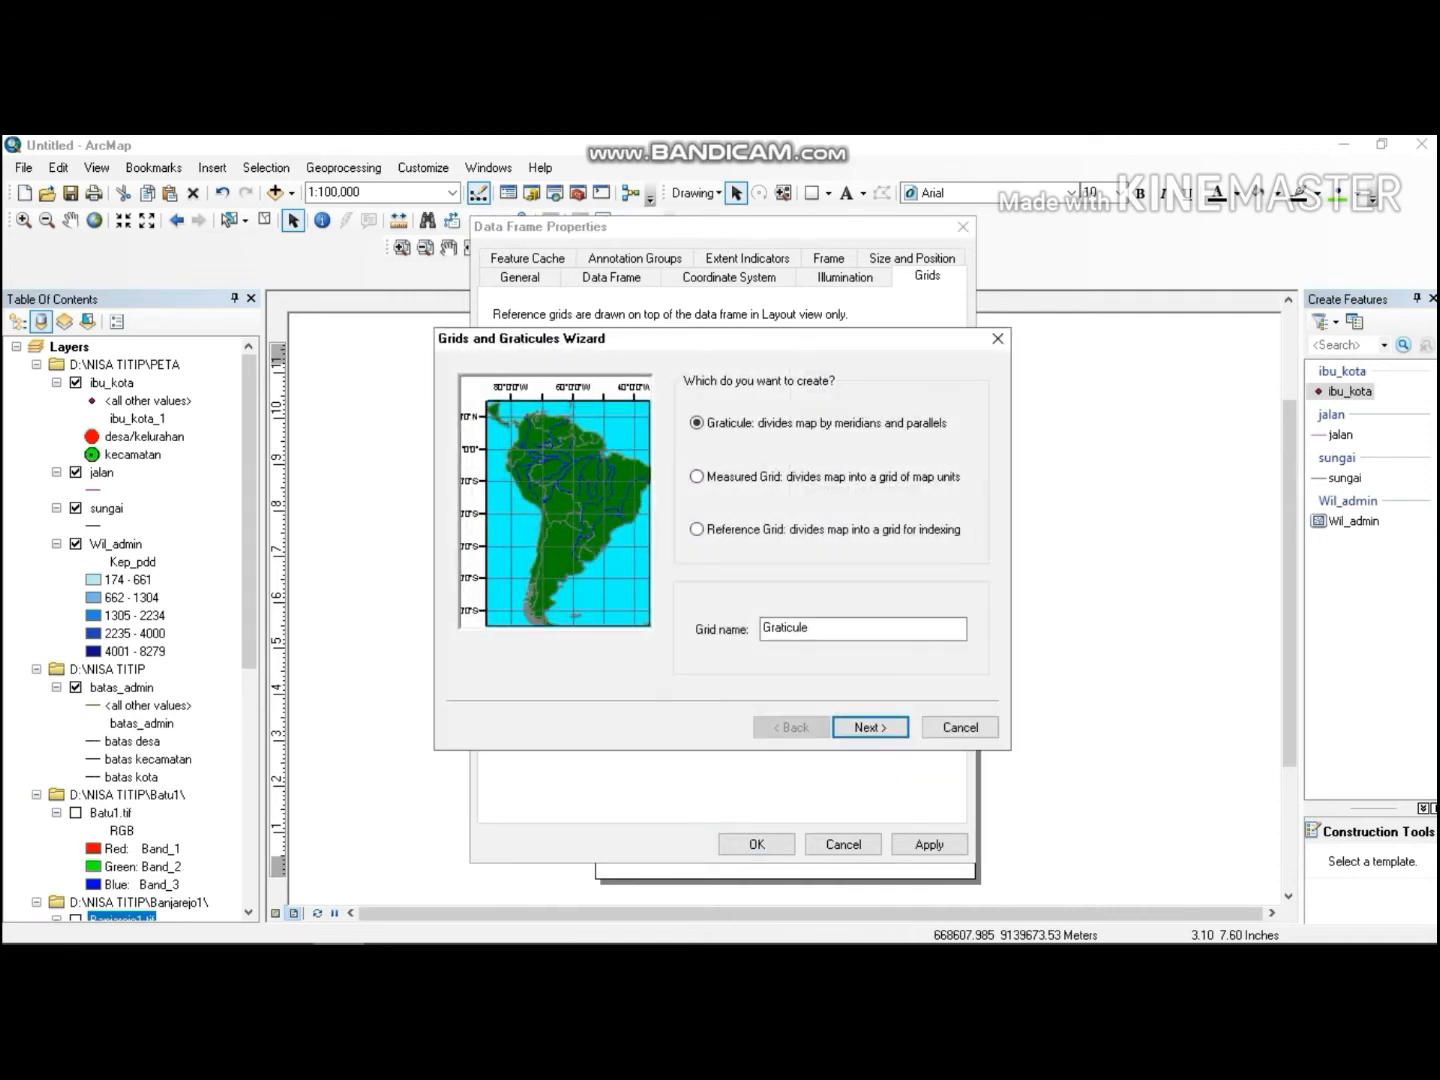
left_click(697, 476)
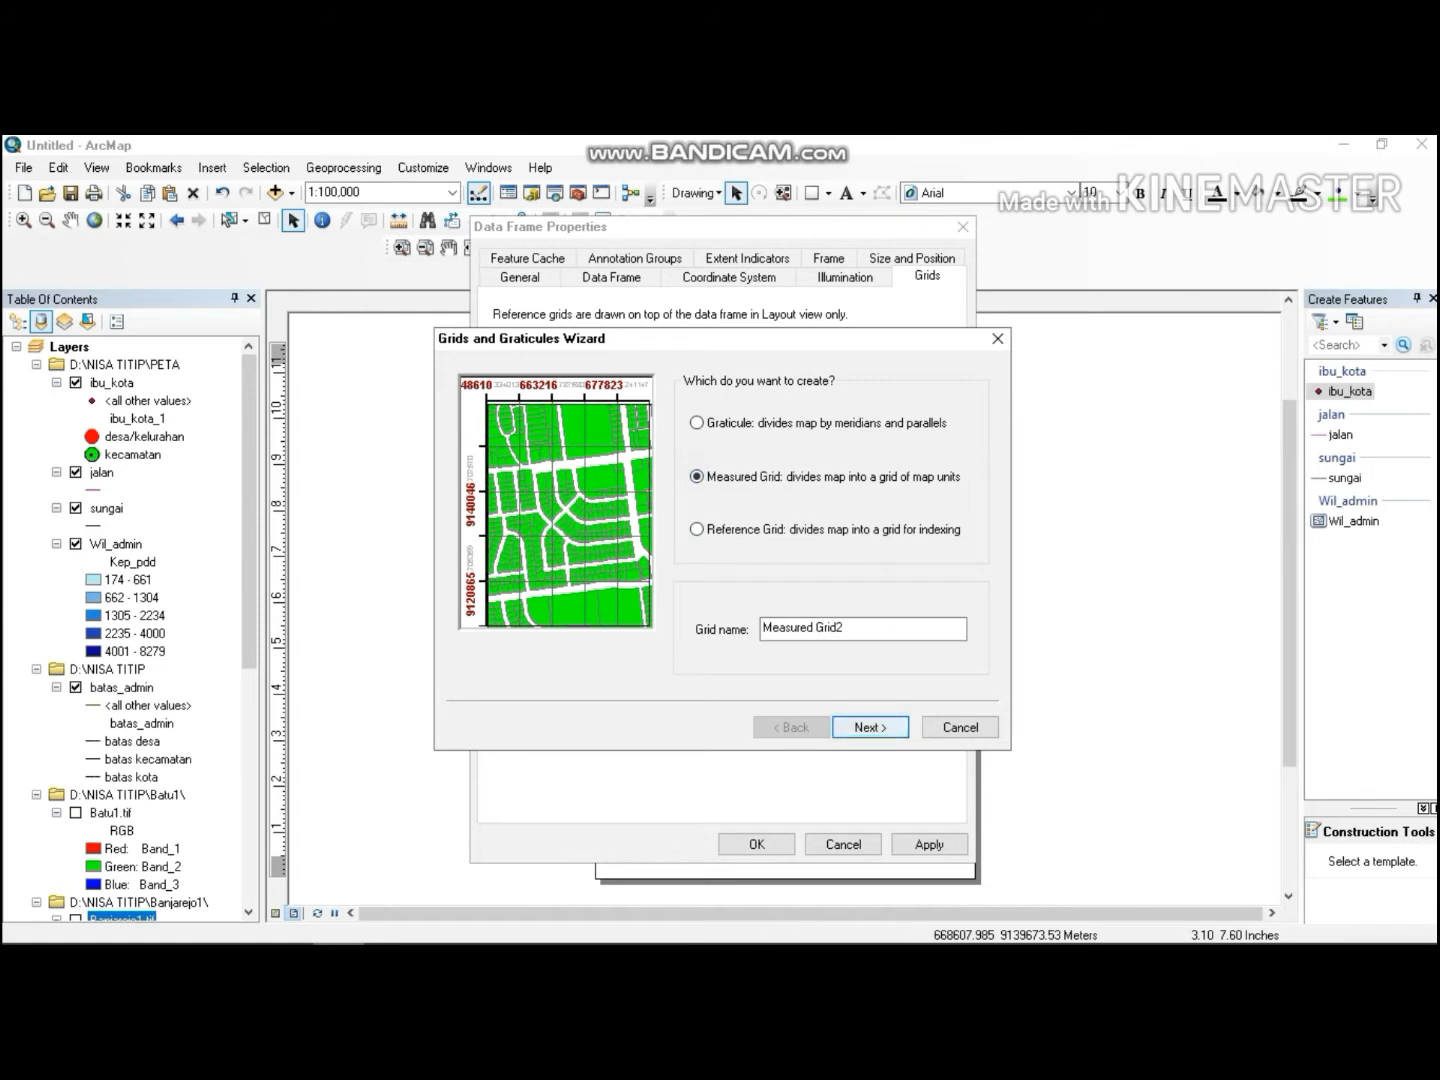
left_click(870, 727)
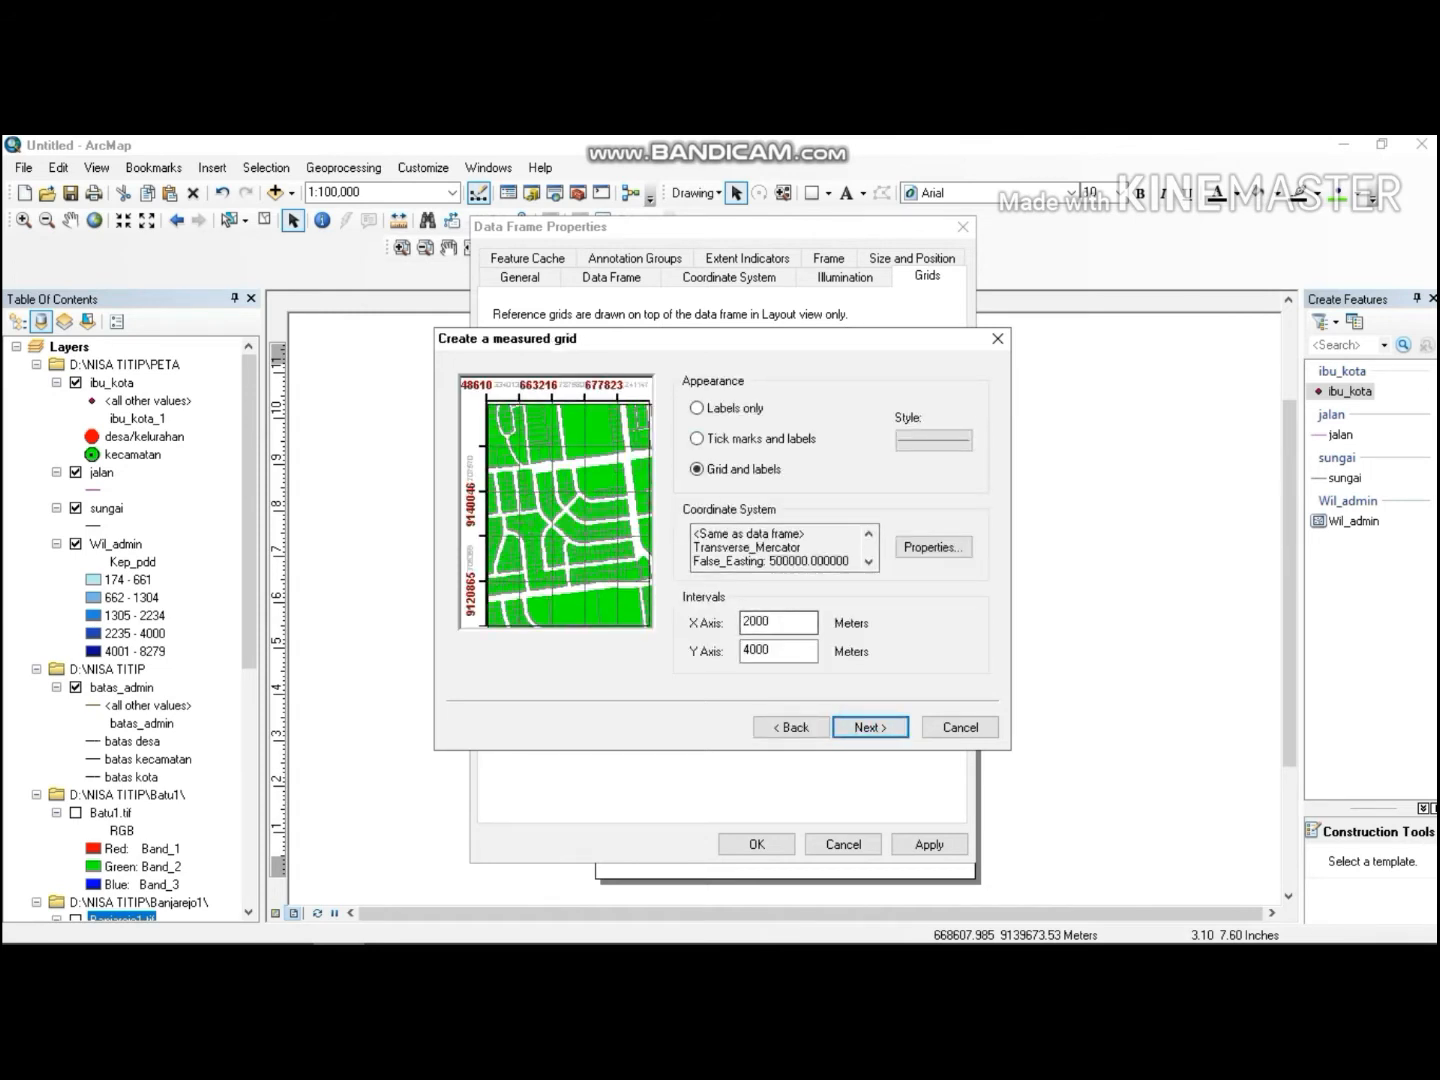
left_click(868, 716)
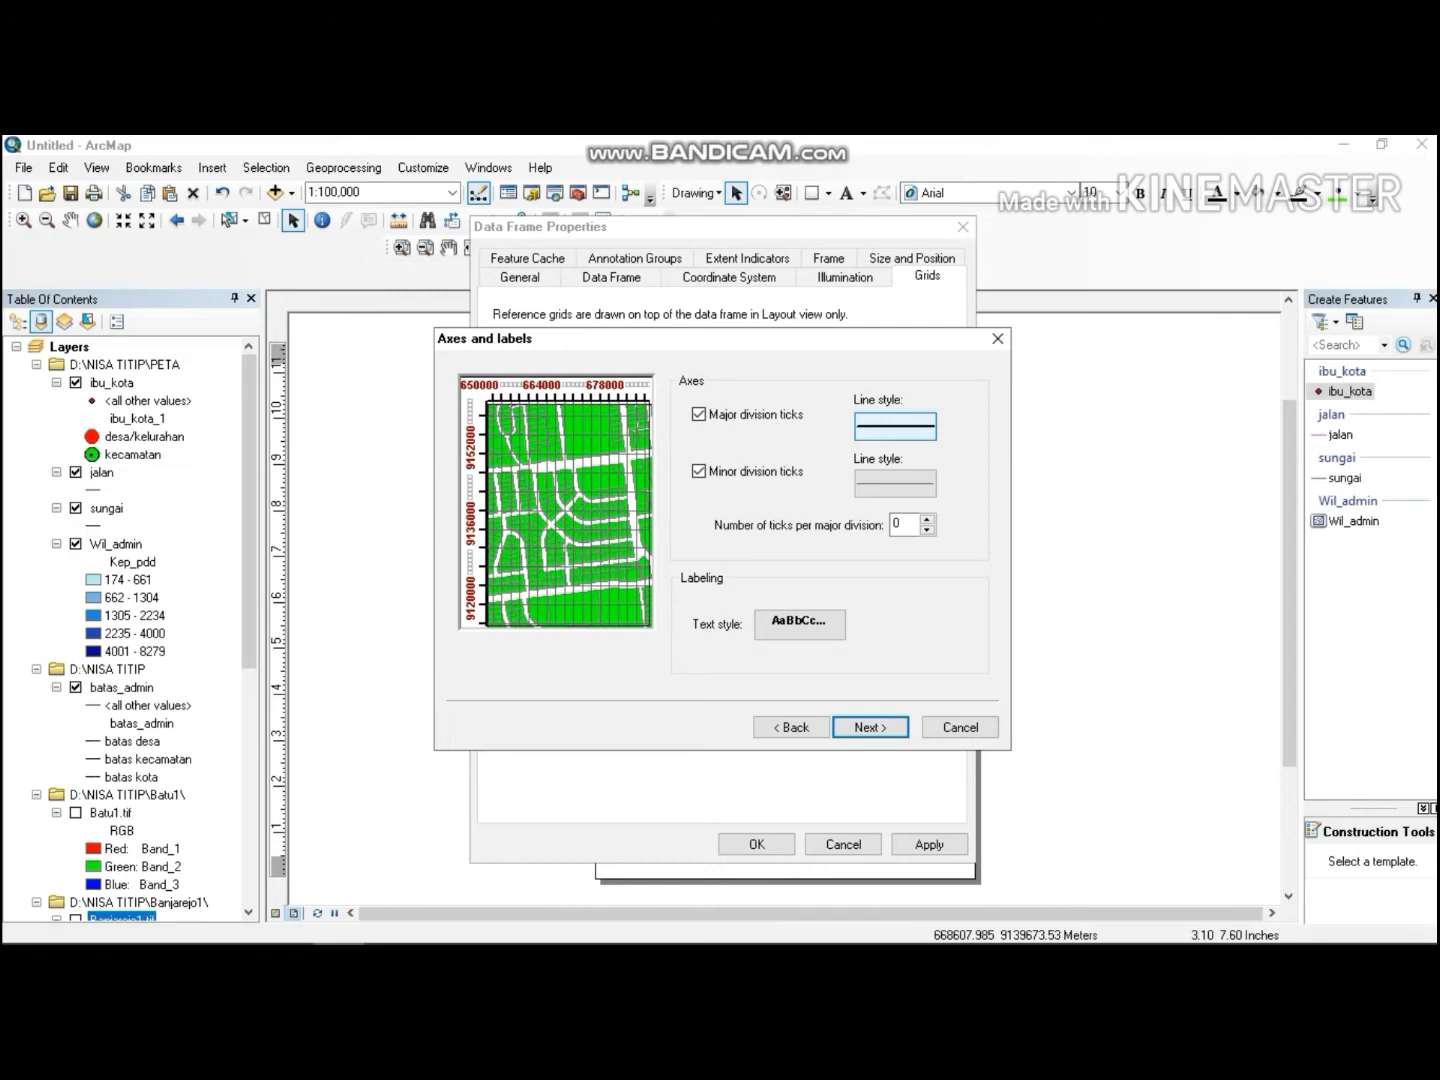
left_click(895, 426)
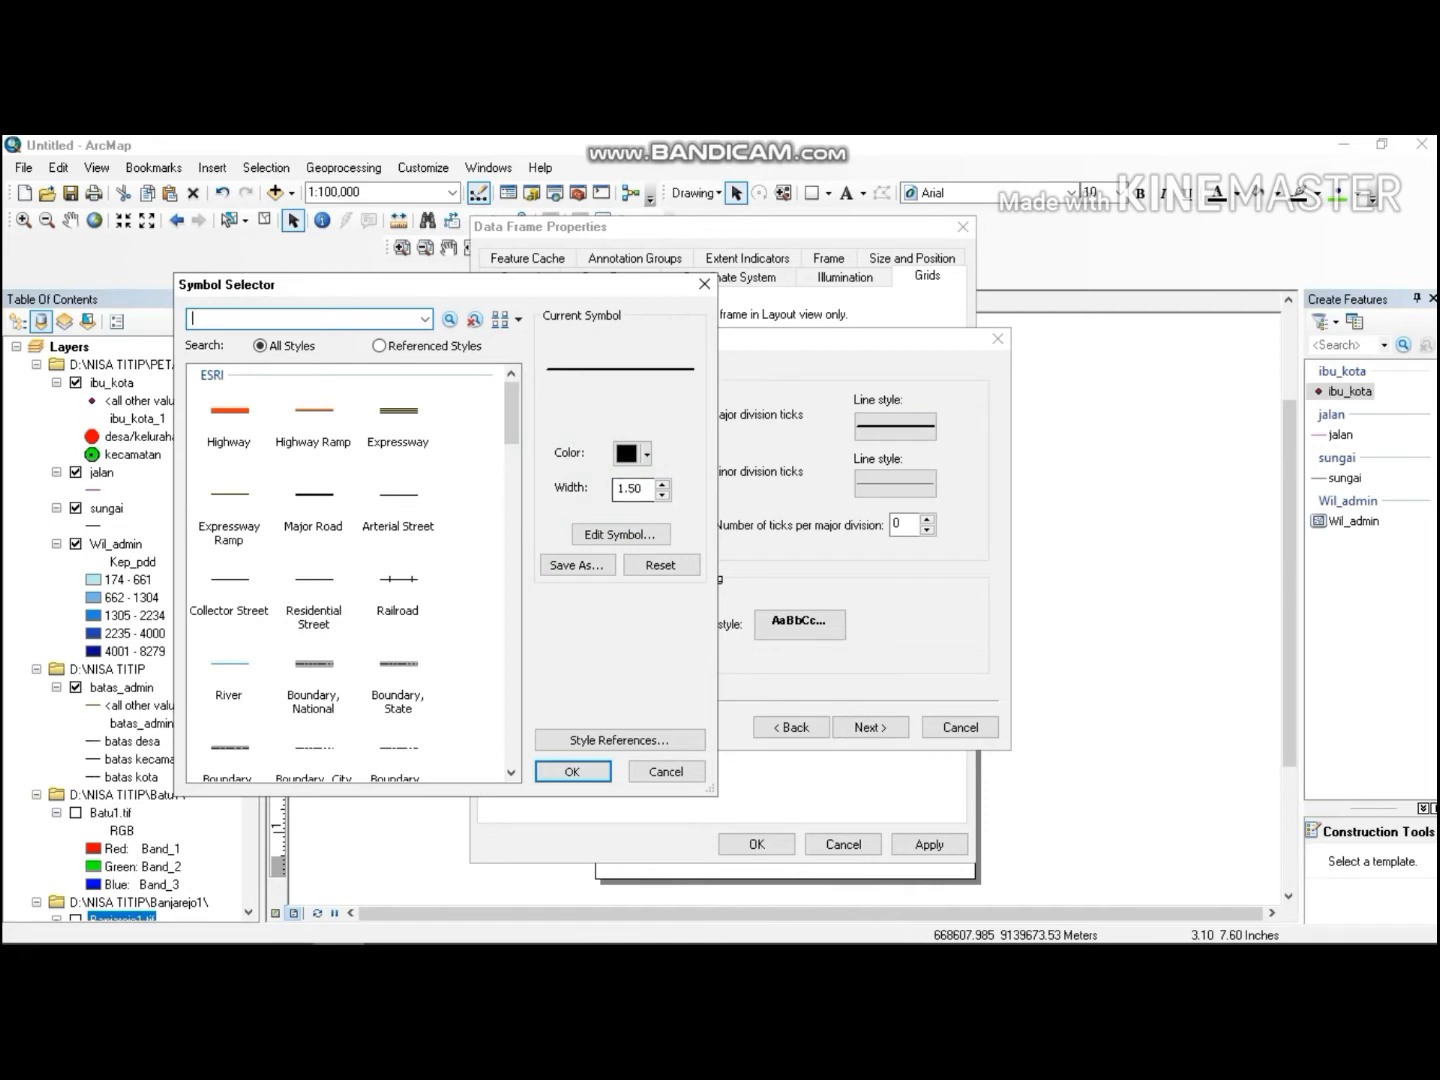
left_click(662, 485)
left_click(662, 485)
left_click(662, 495)
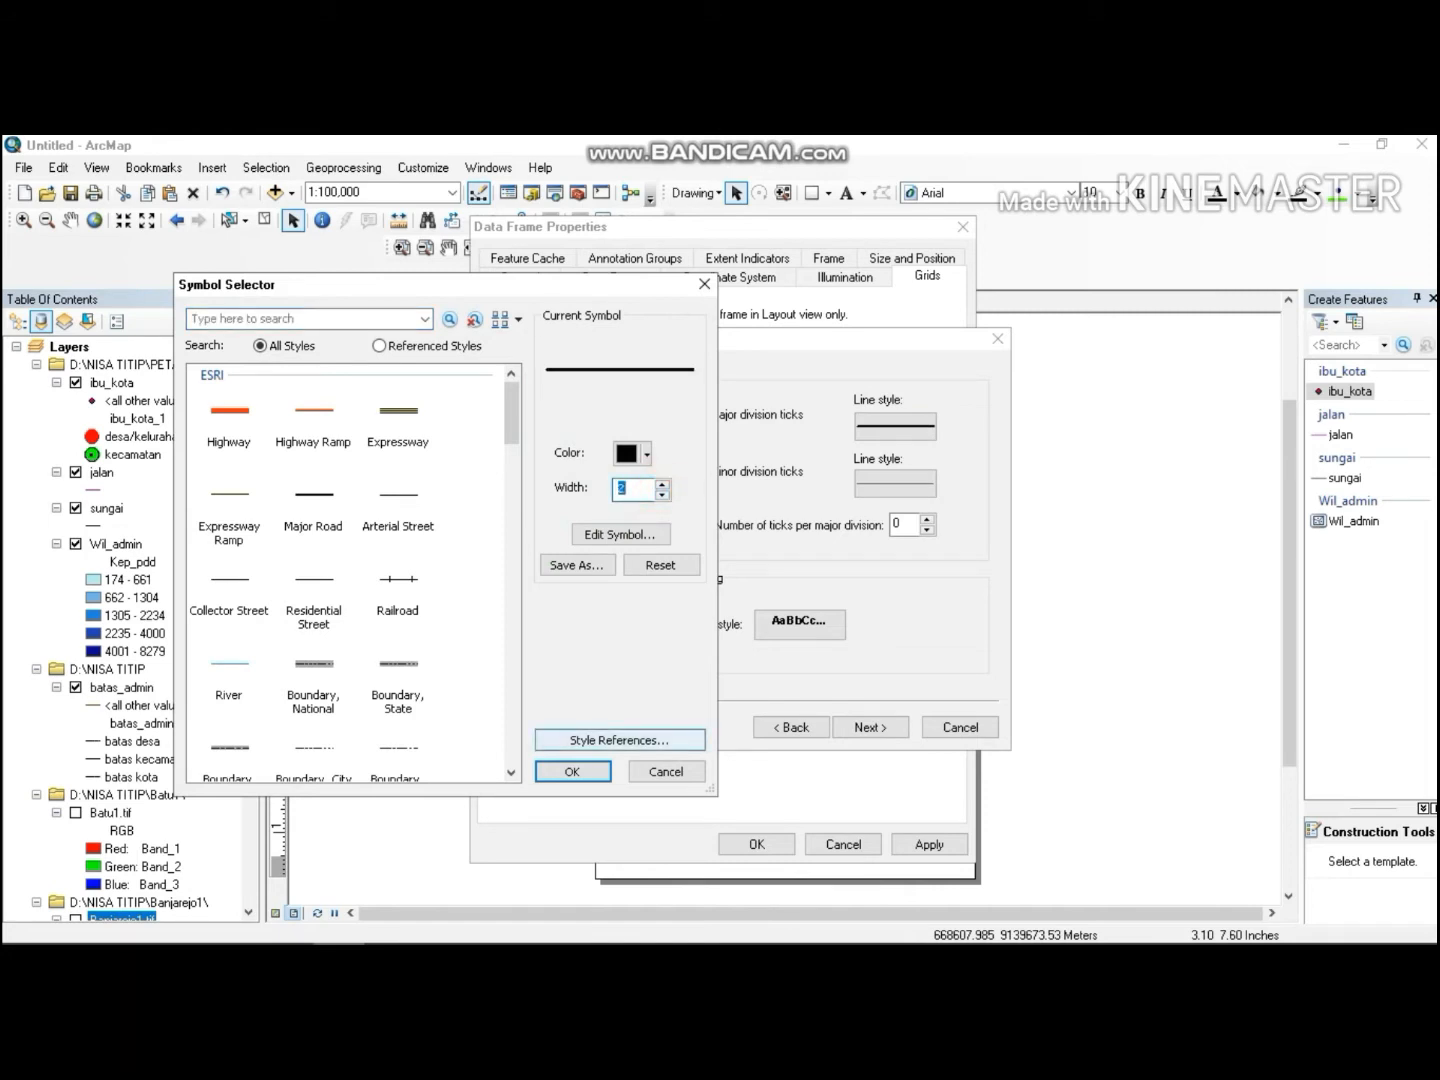
left_click(571, 771)
Clear the minor division tick line width, finish the grid wizard and apply the map frame properties.
left_click(885, 483)
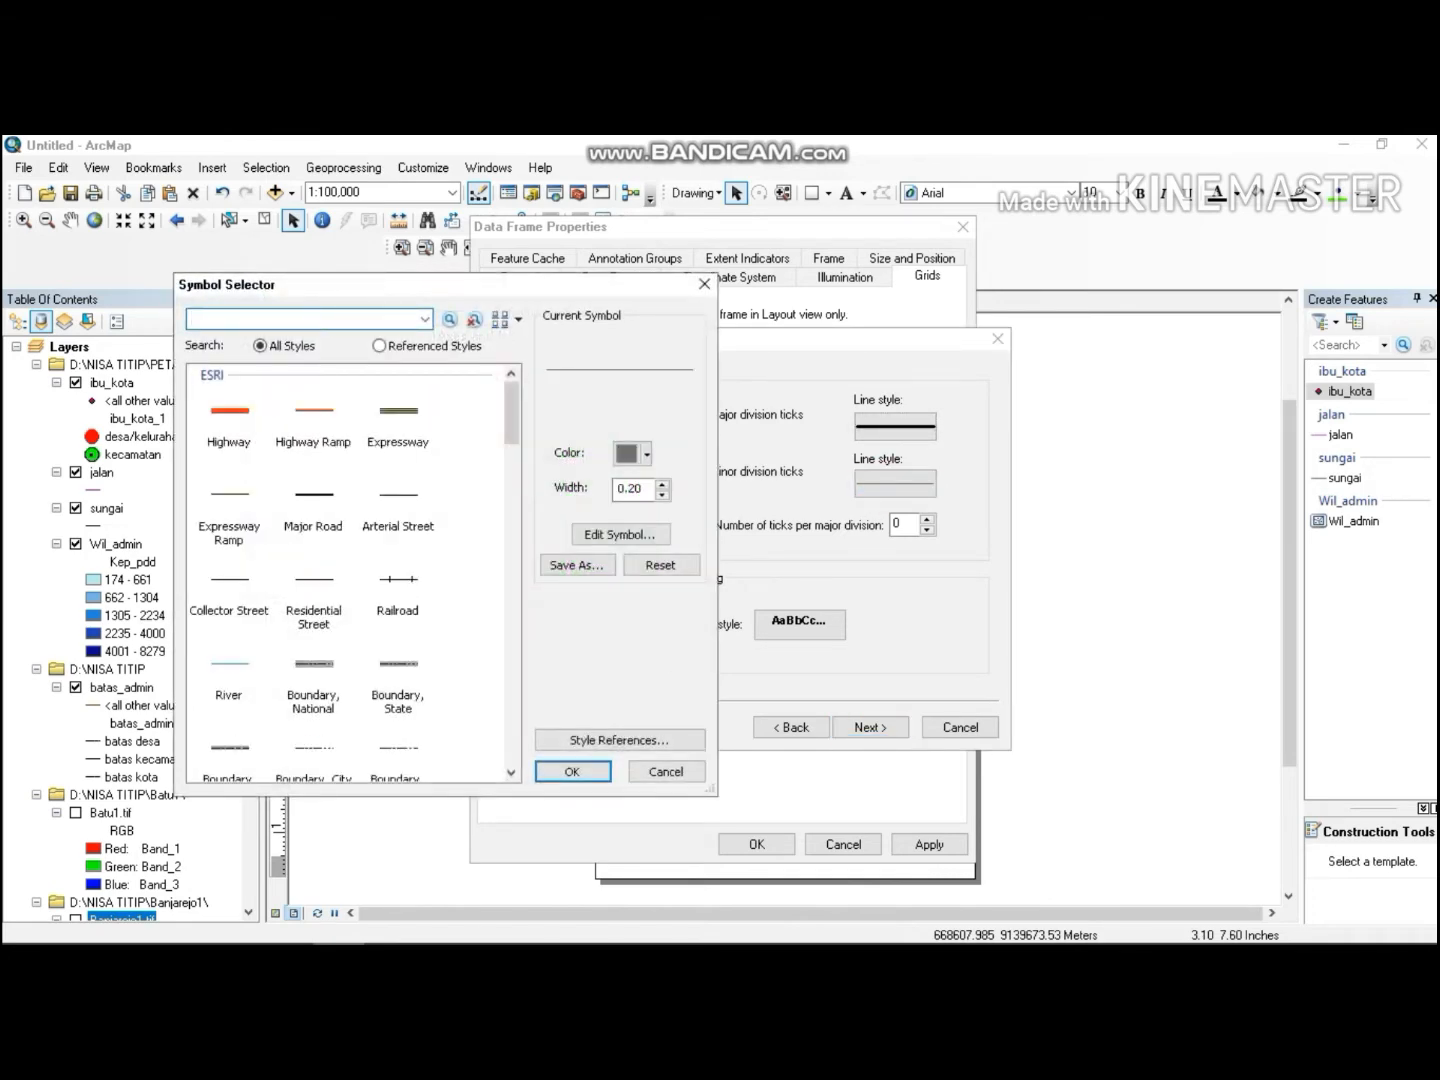
left_click(651, 489)
key("BackSpace")
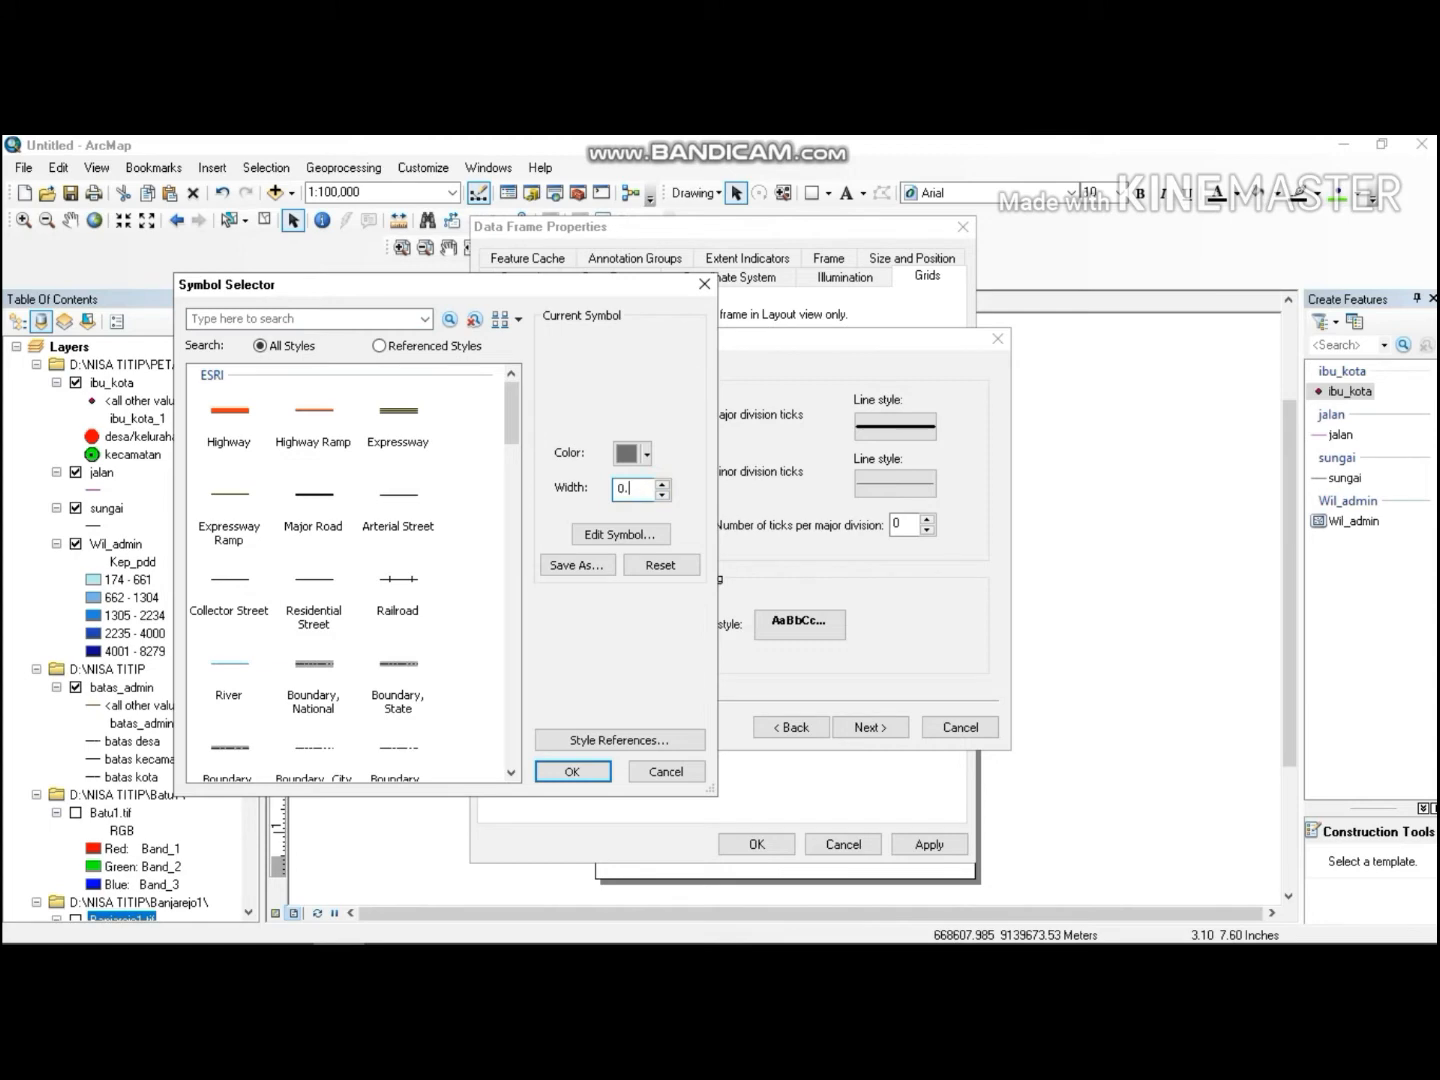
left_click(575, 770)
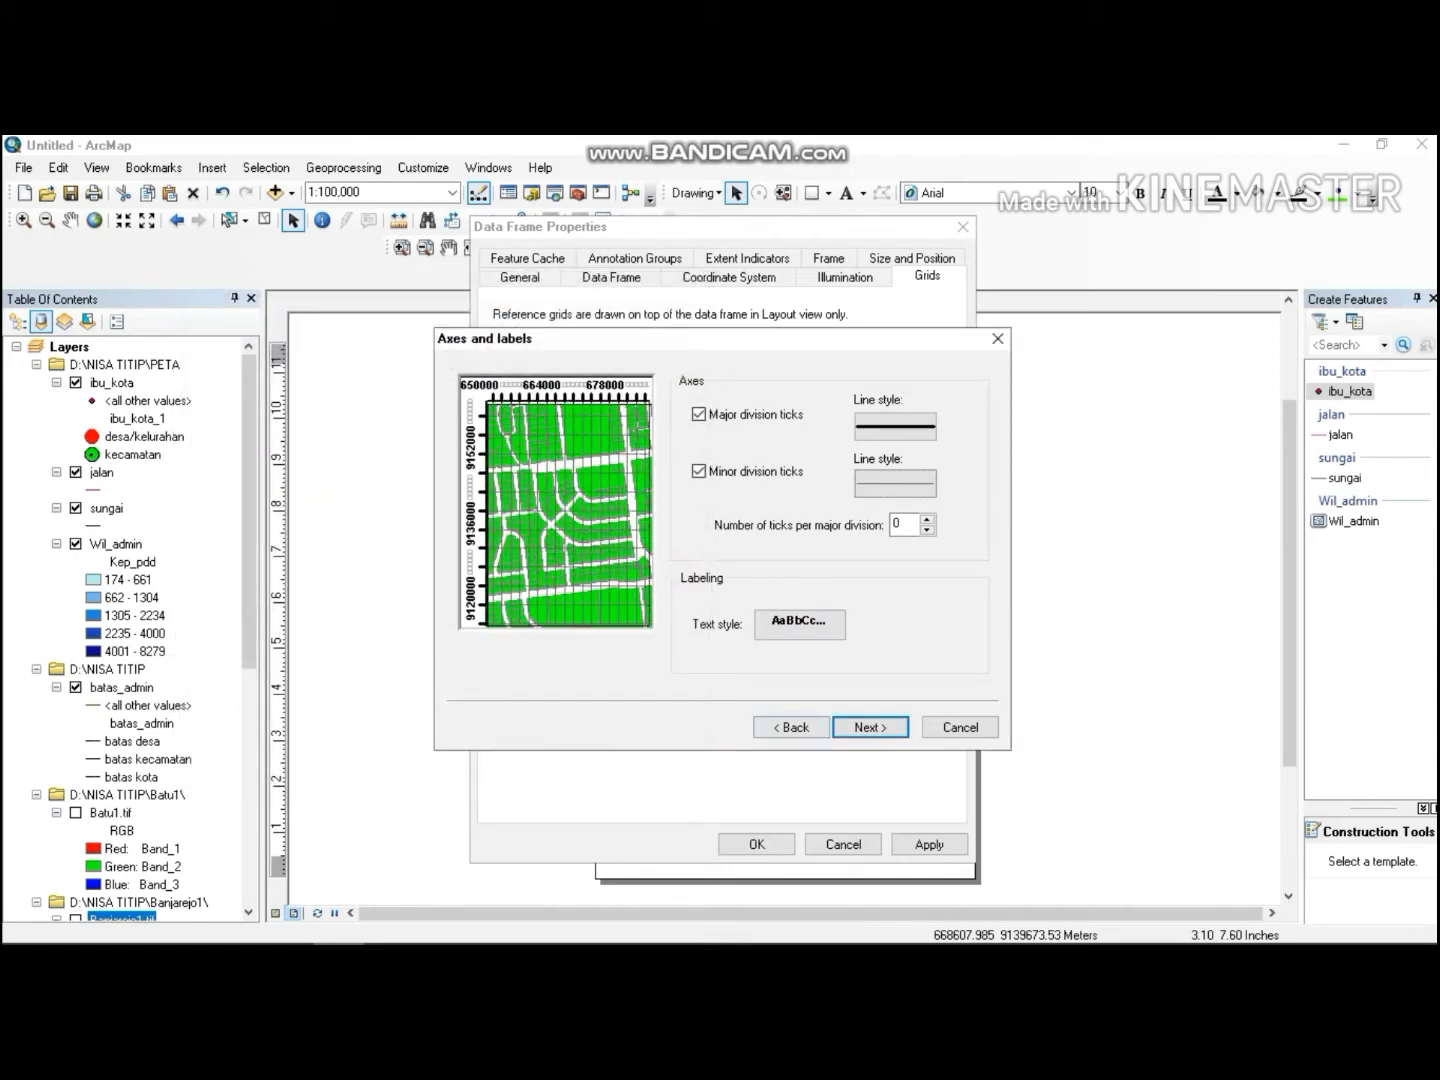
left_click(848, 727)
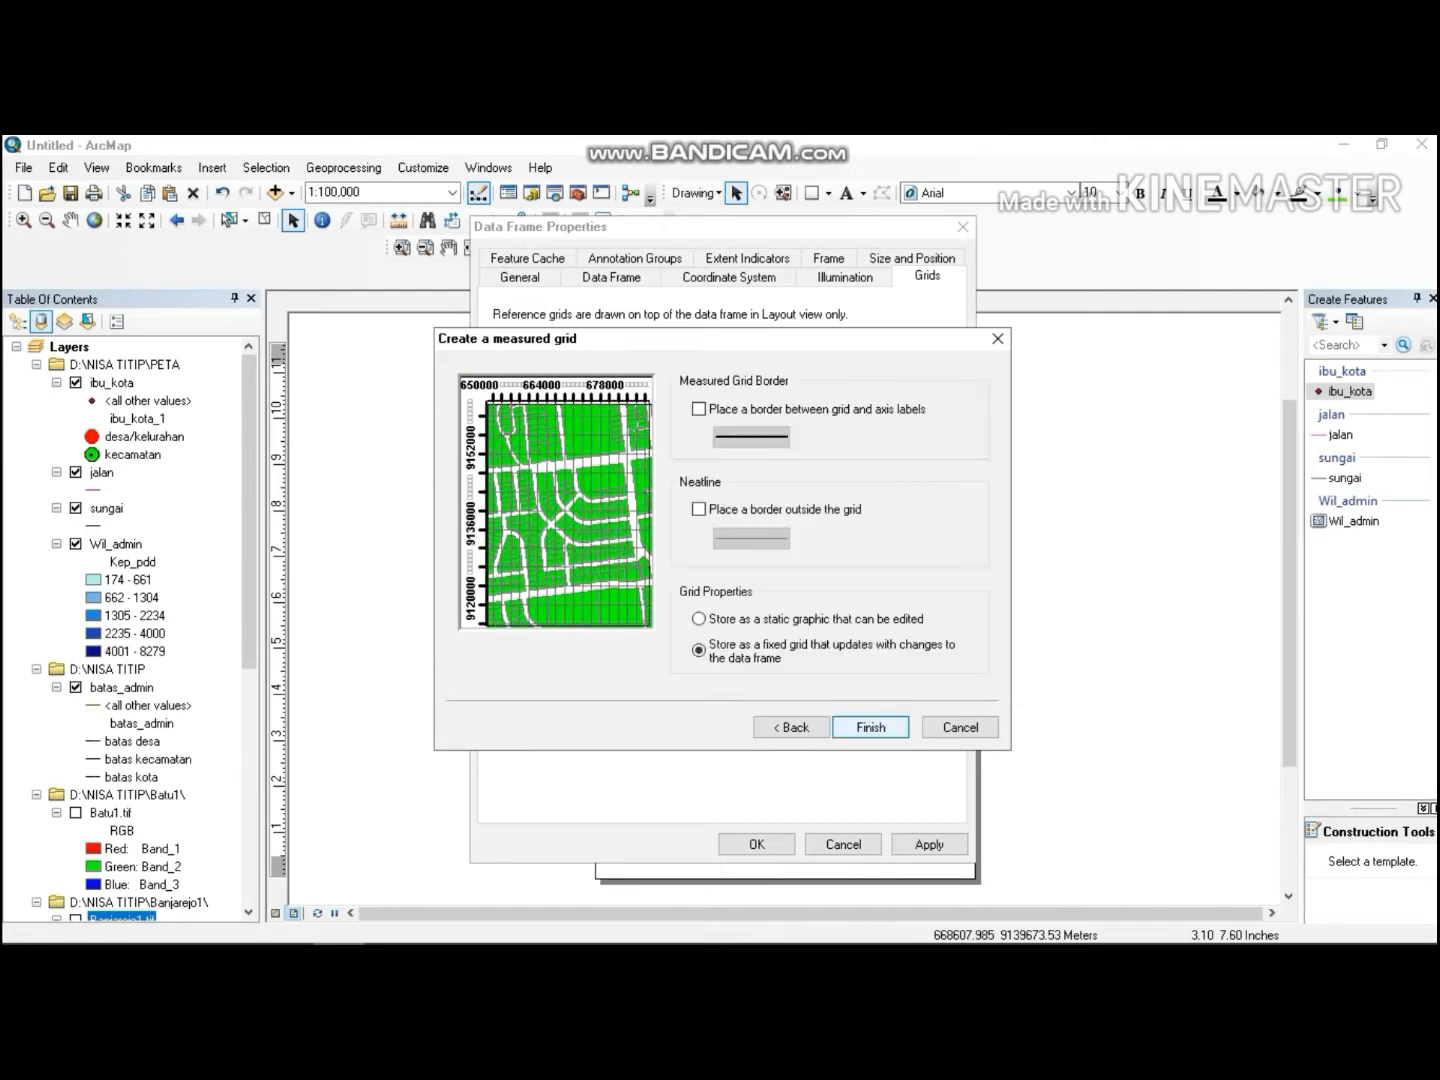
left_click(866, 727)
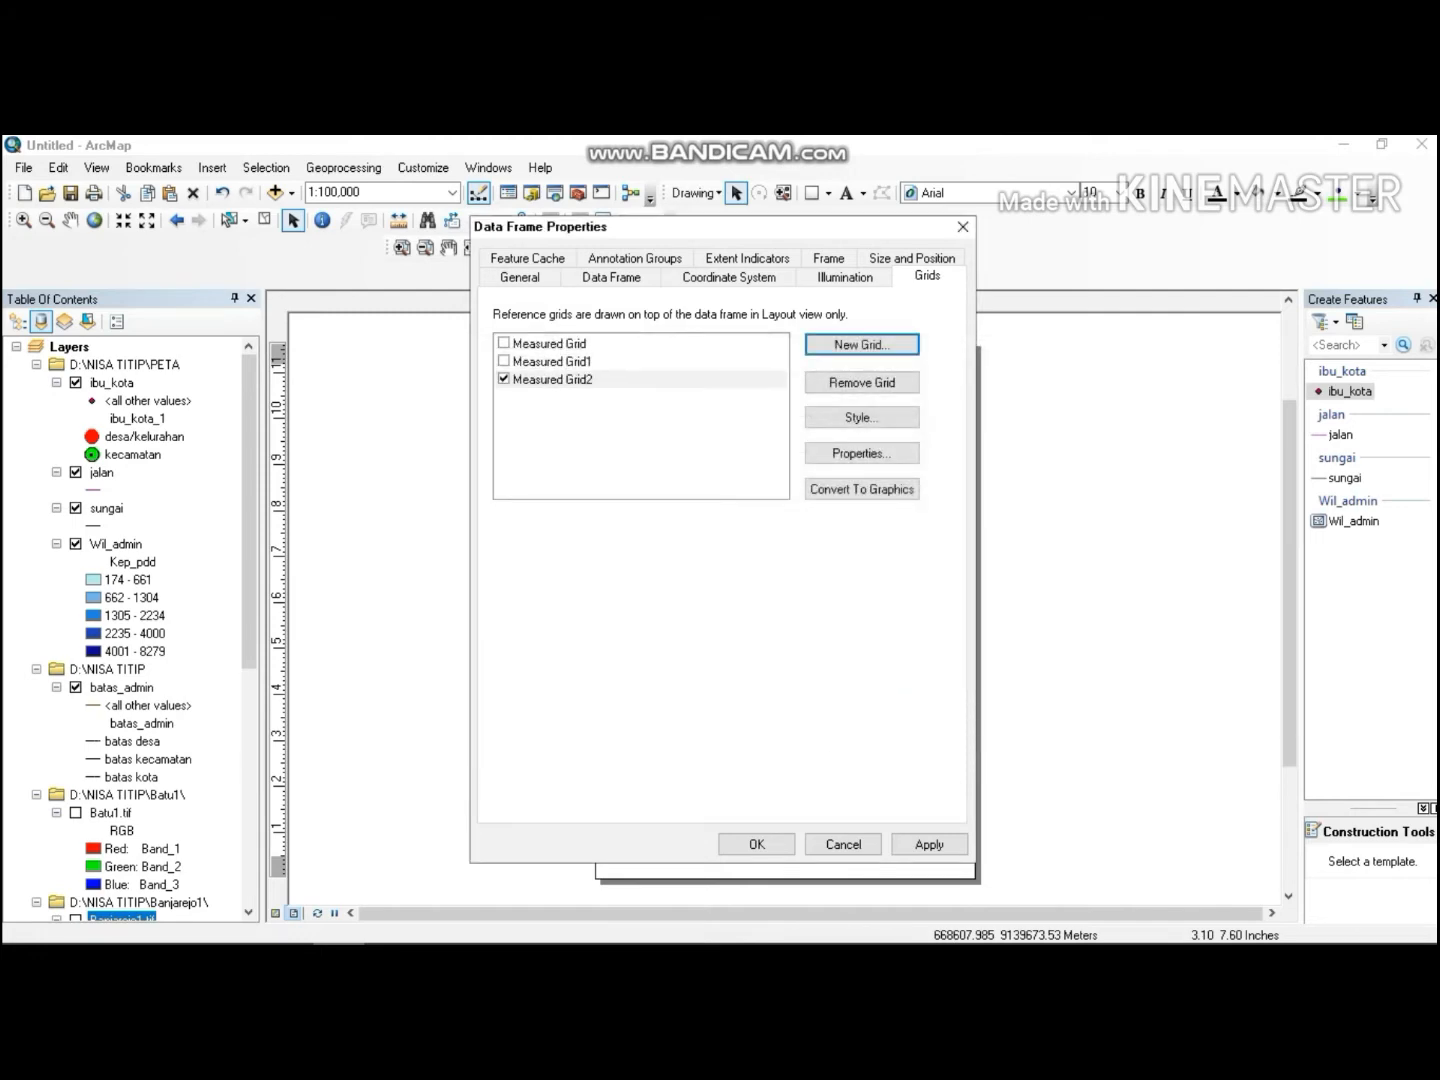
left_click(760, 840)
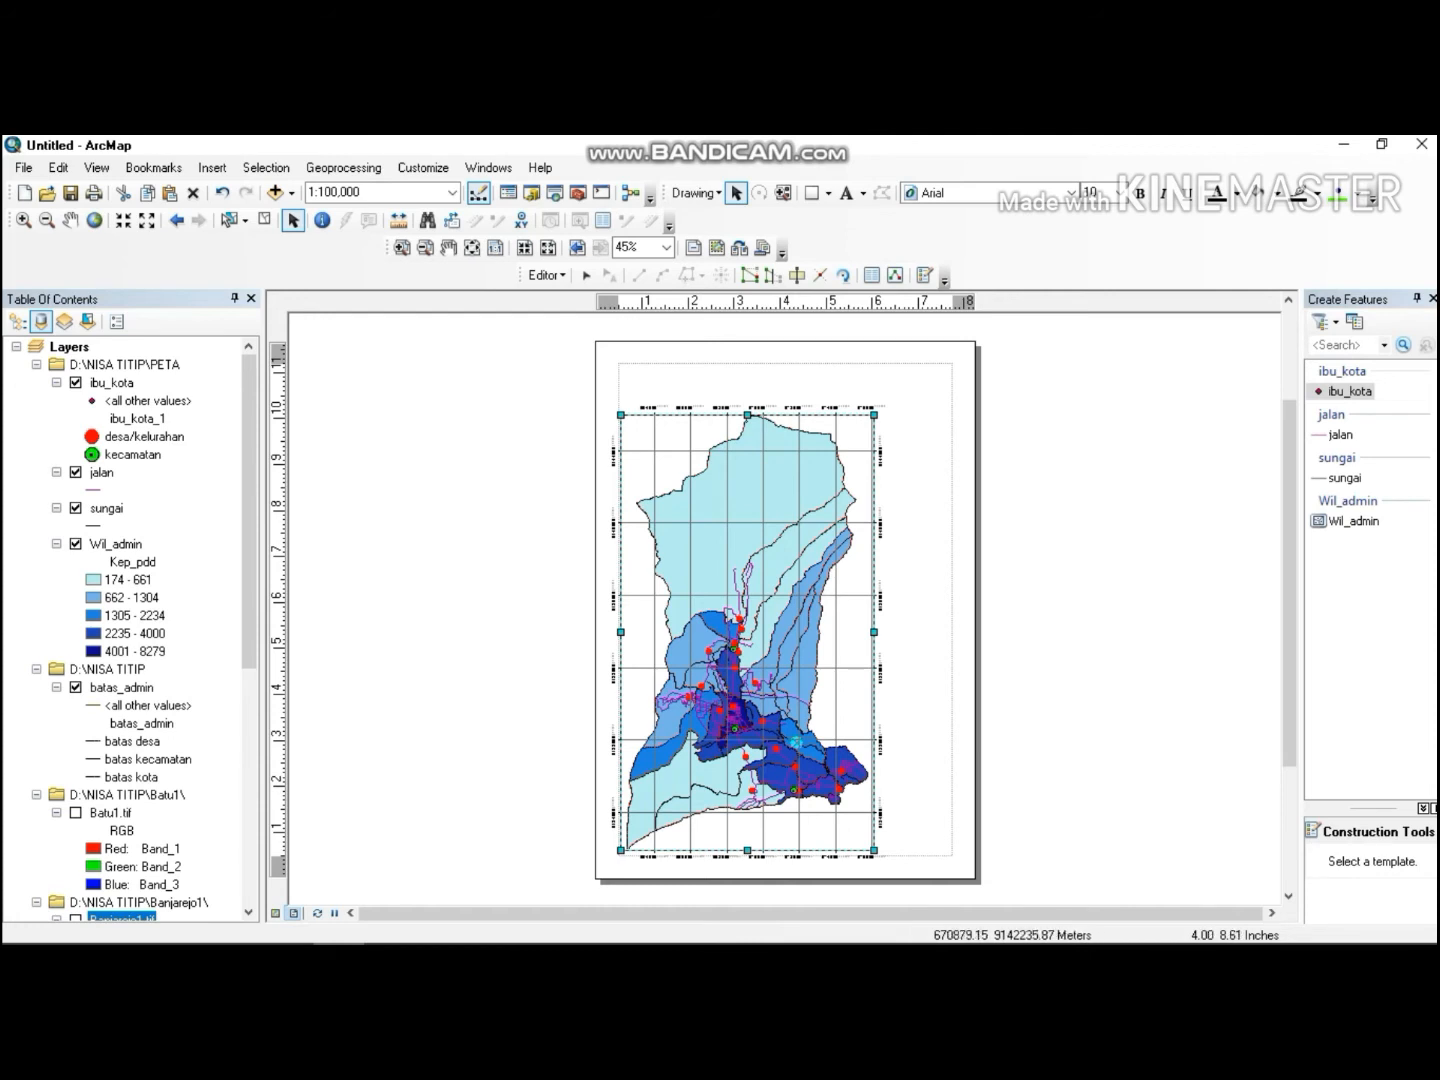
Reopen the map frame's properties and remove all reference grids, including Measured Grid, Measured Grid1 and Measured Grid2.
right_click(778, 482)
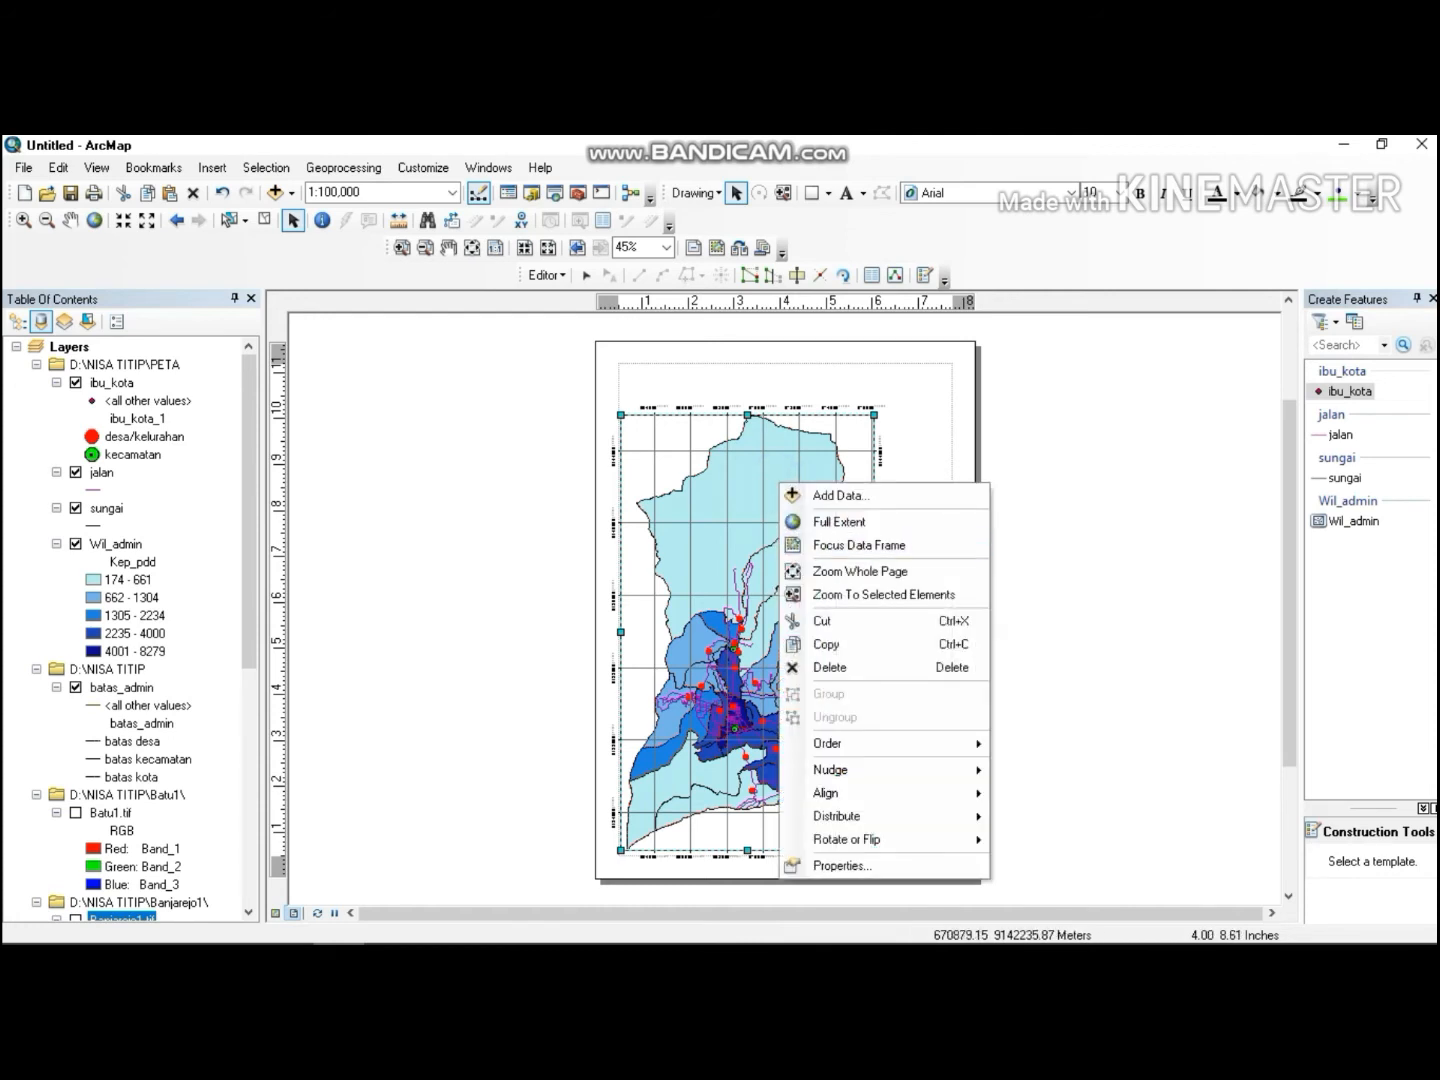
left_click(835, 865)
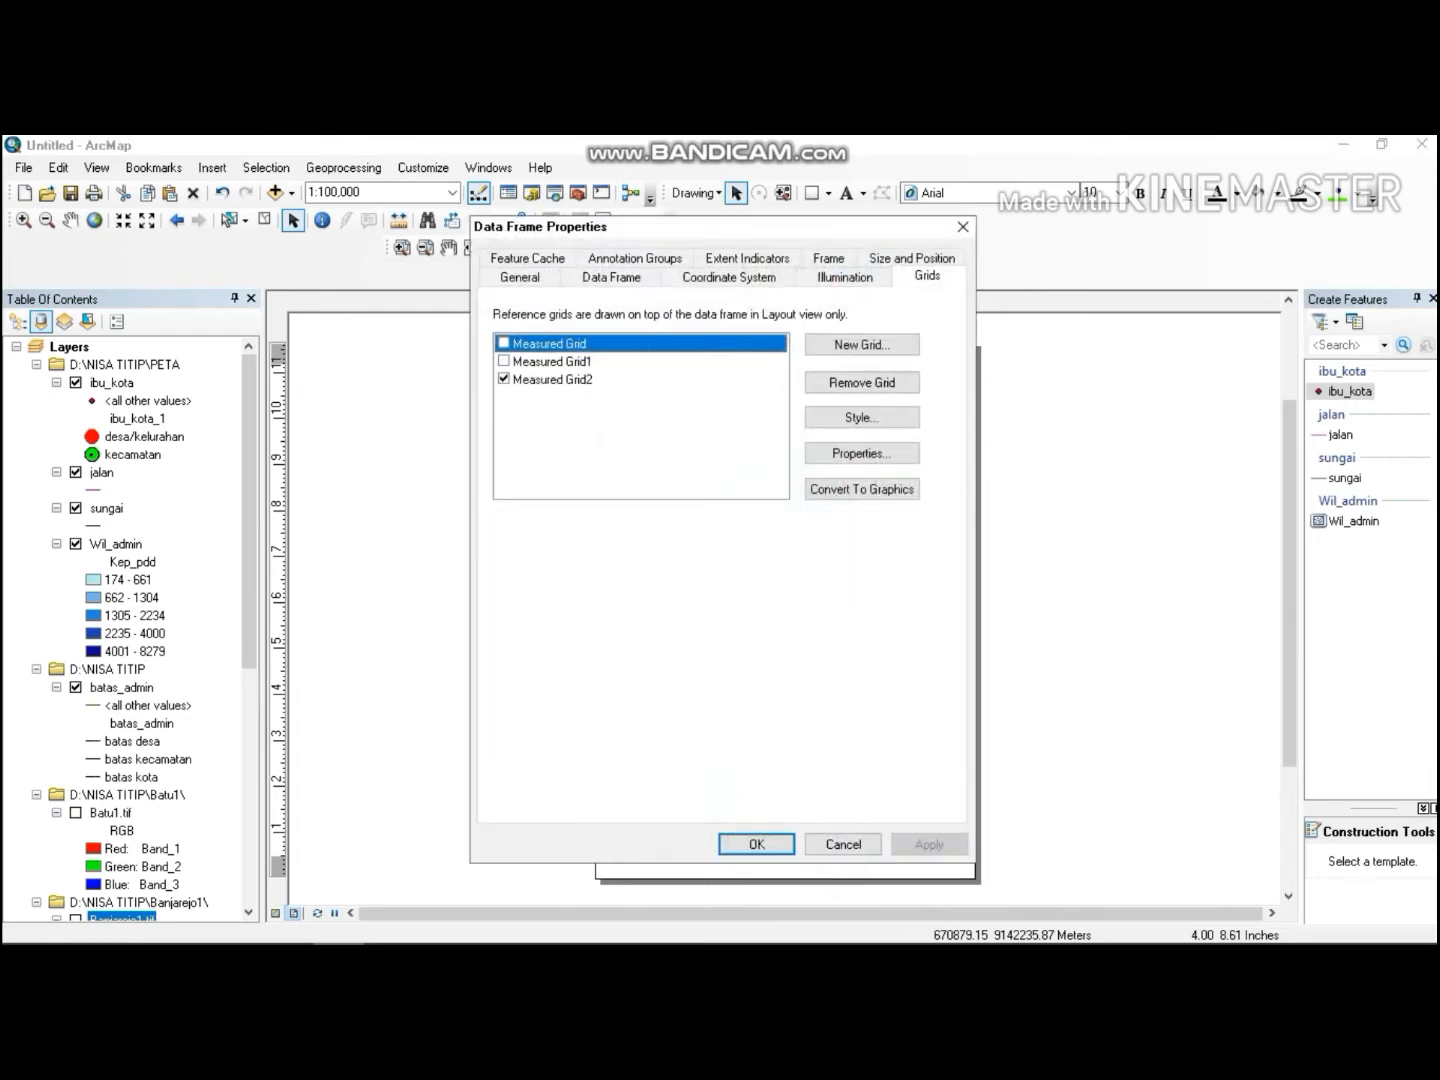
left_click(598, 375)
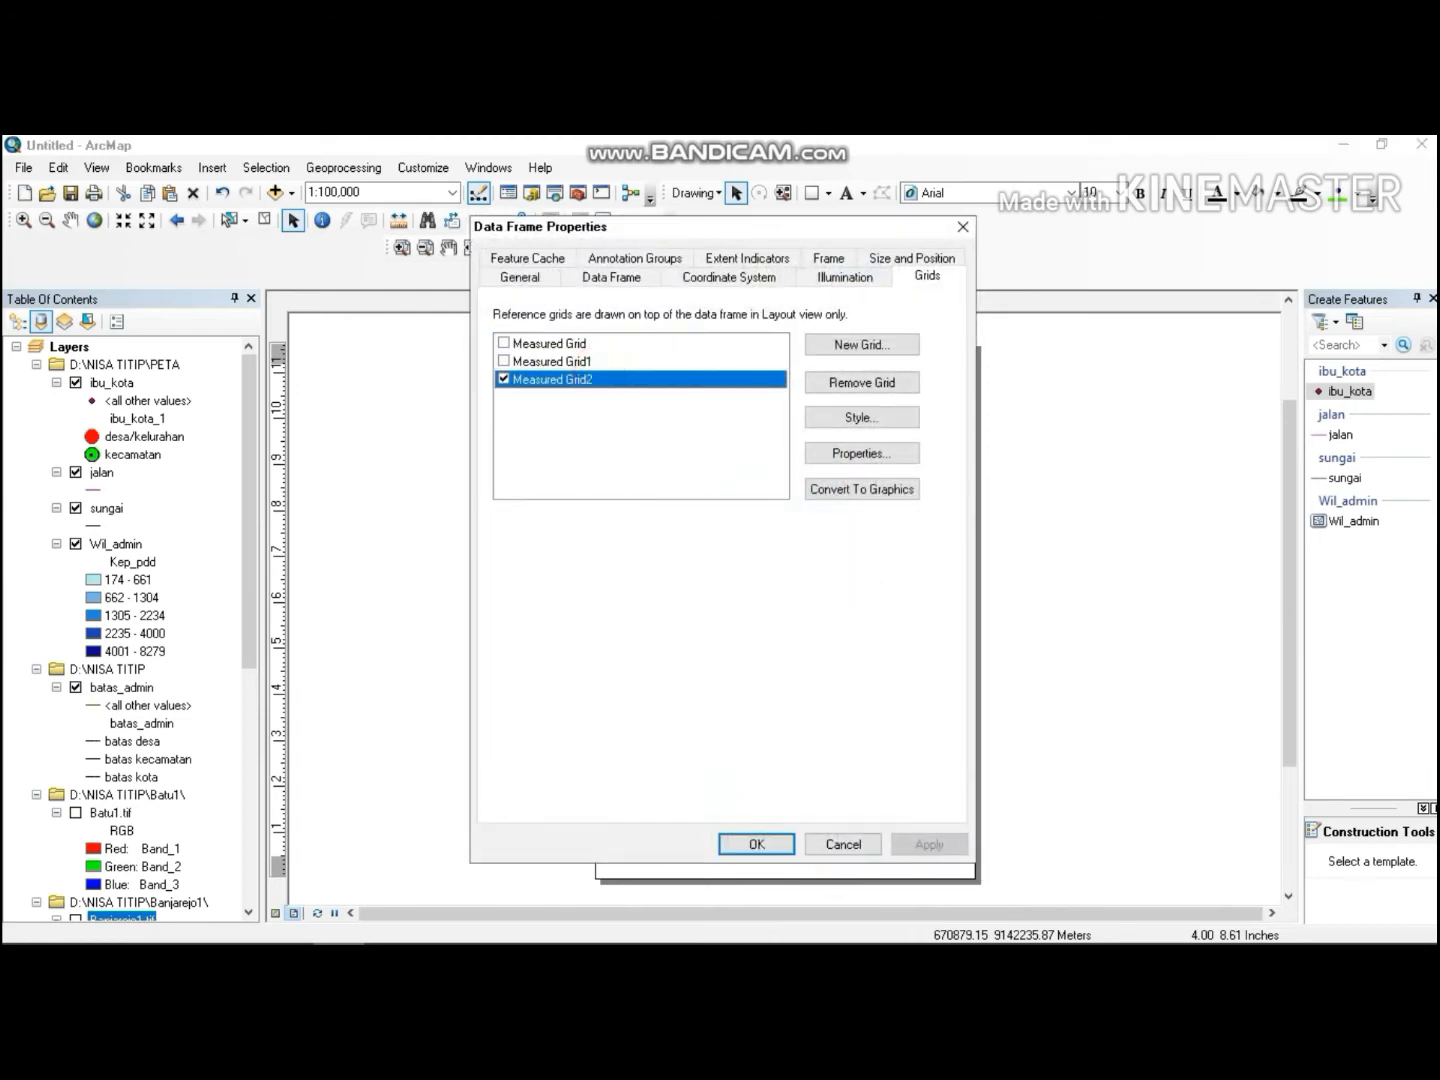
left_click(643, 340)
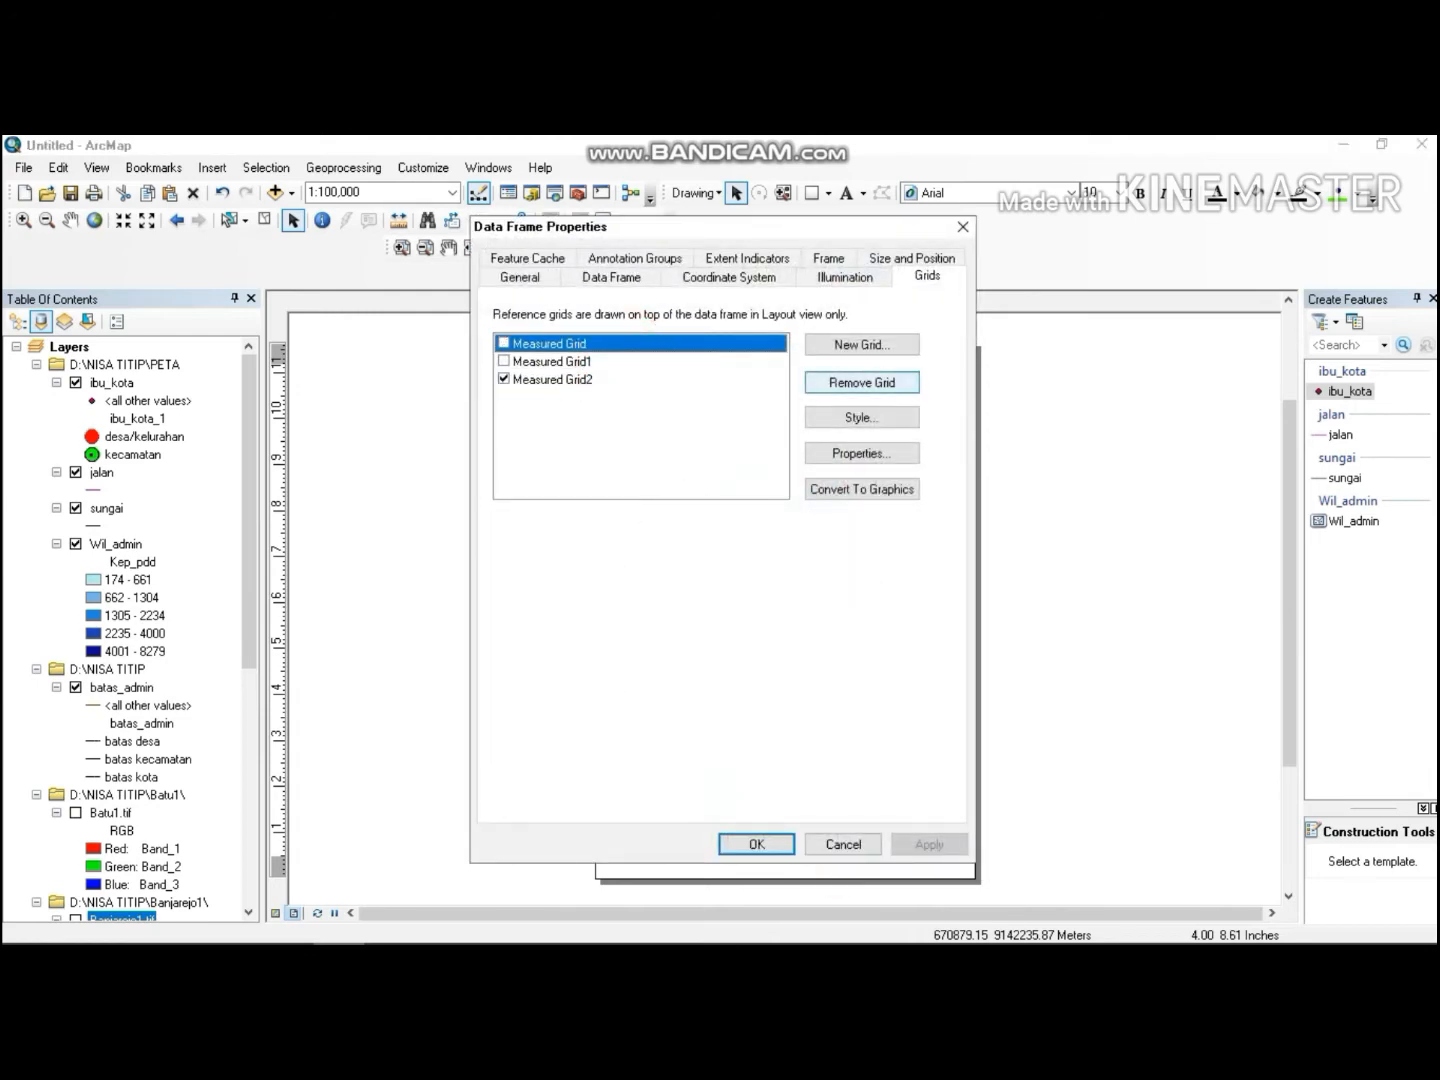
left_click(862, 382)
left_click(643, 340)
left_click(815, 382)
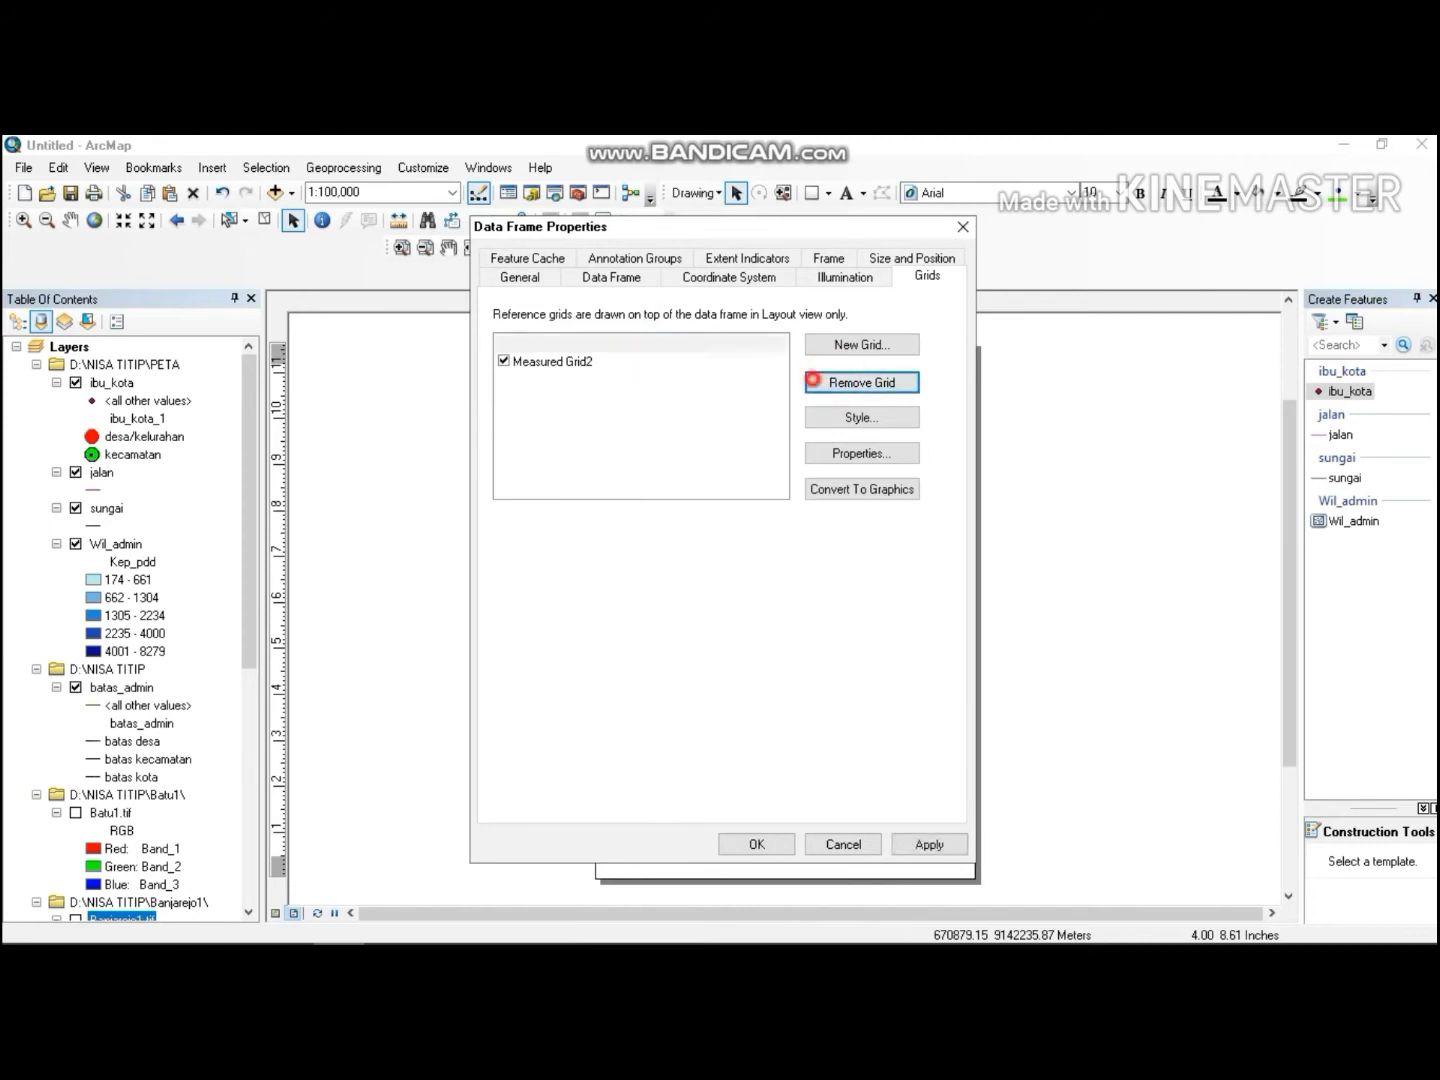
left_click(836, 381)
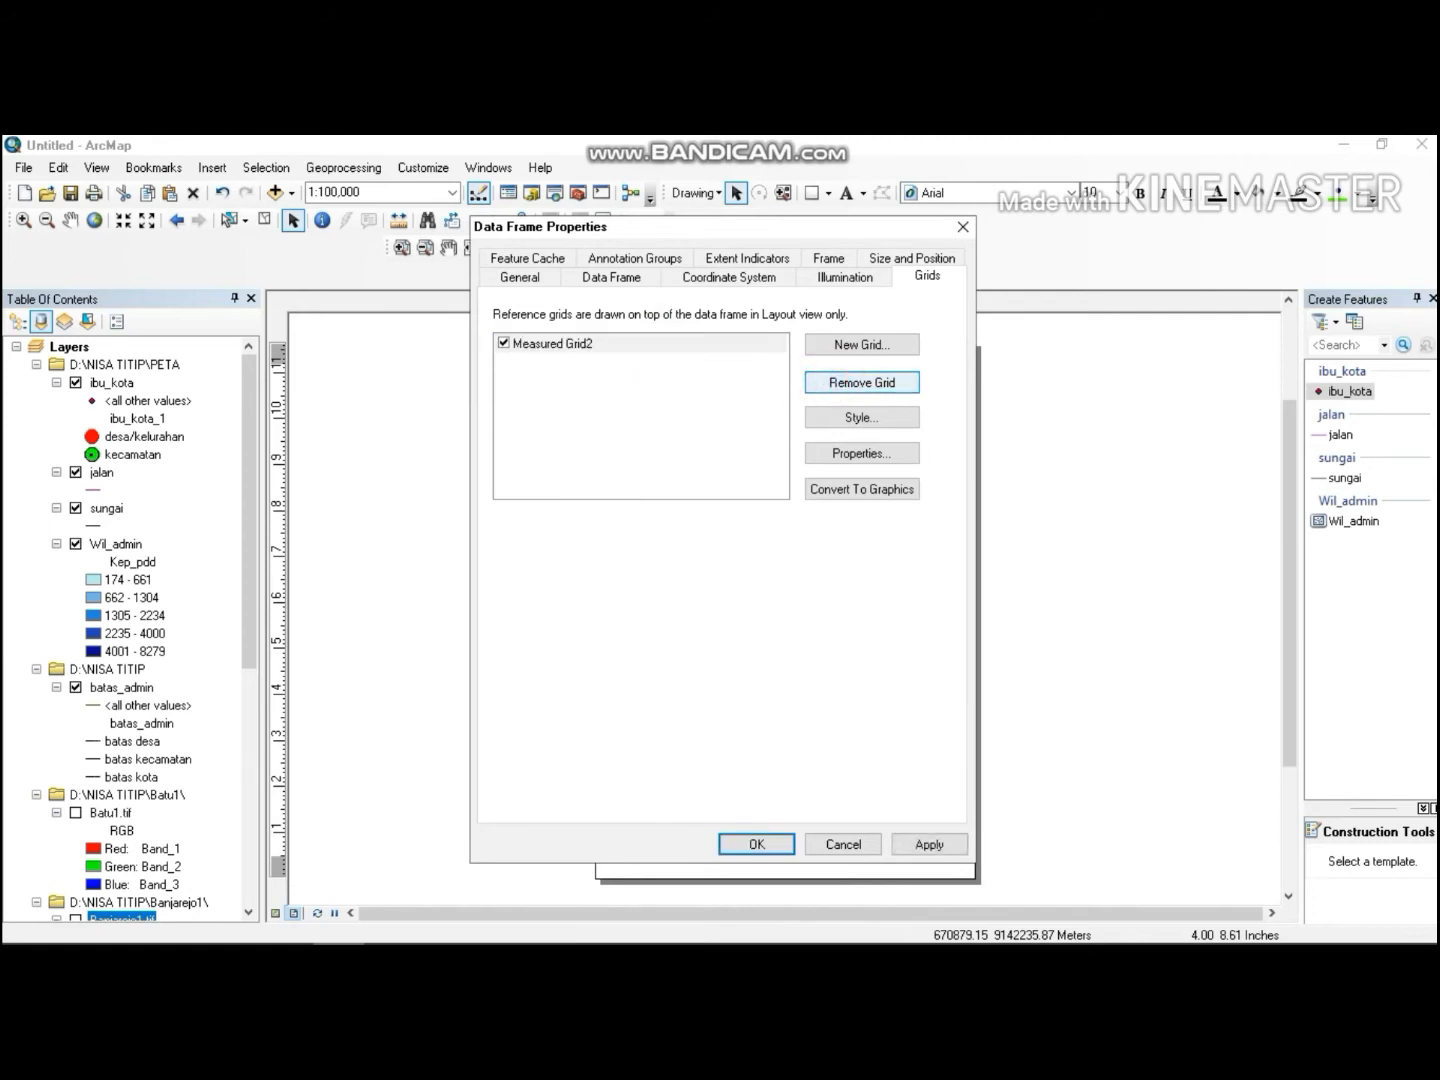
left_click(862, 382)
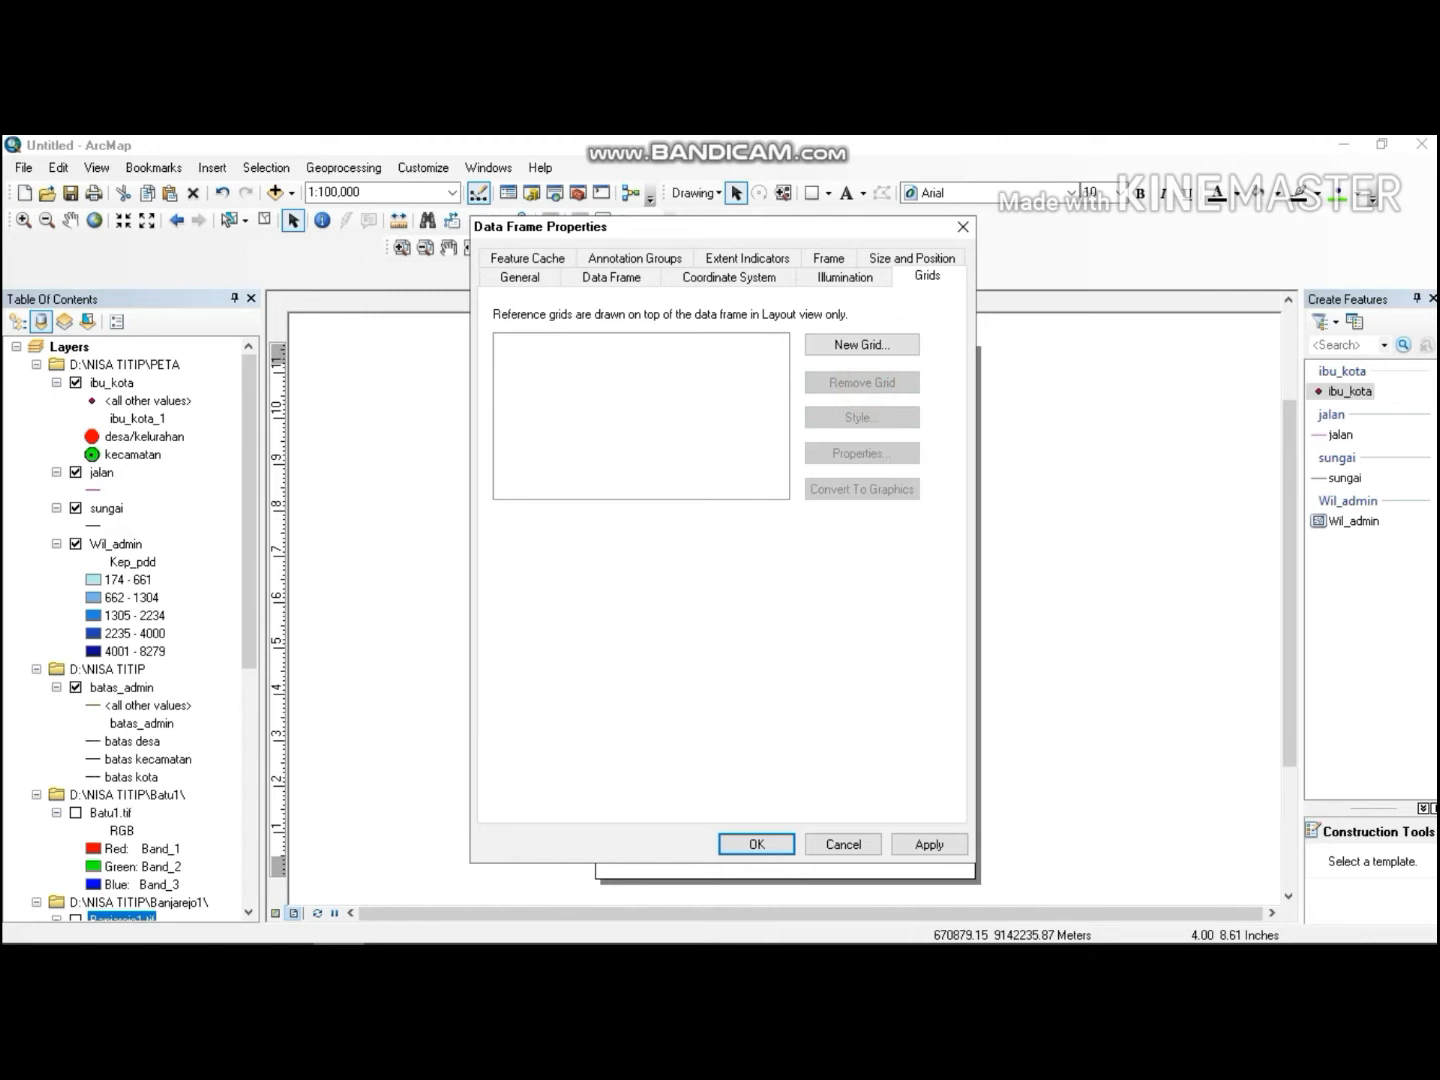
Start a new measured grid with grid and labels, setting its grid line style width to 1.
left_click(842, 344)
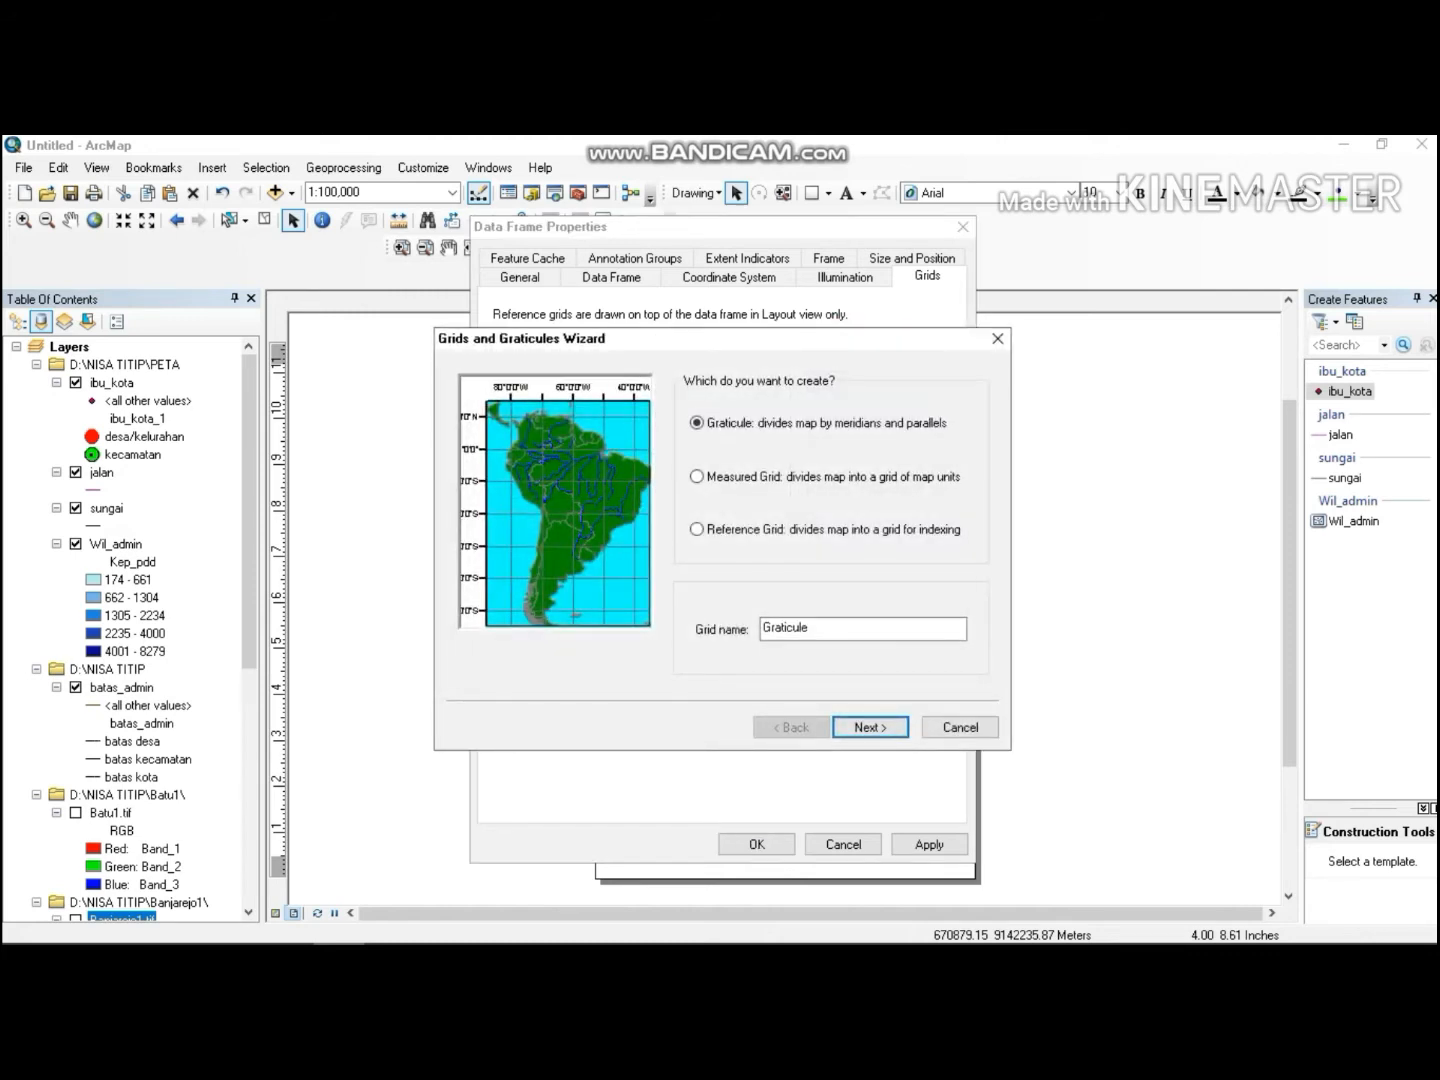
left_click(700, 476)
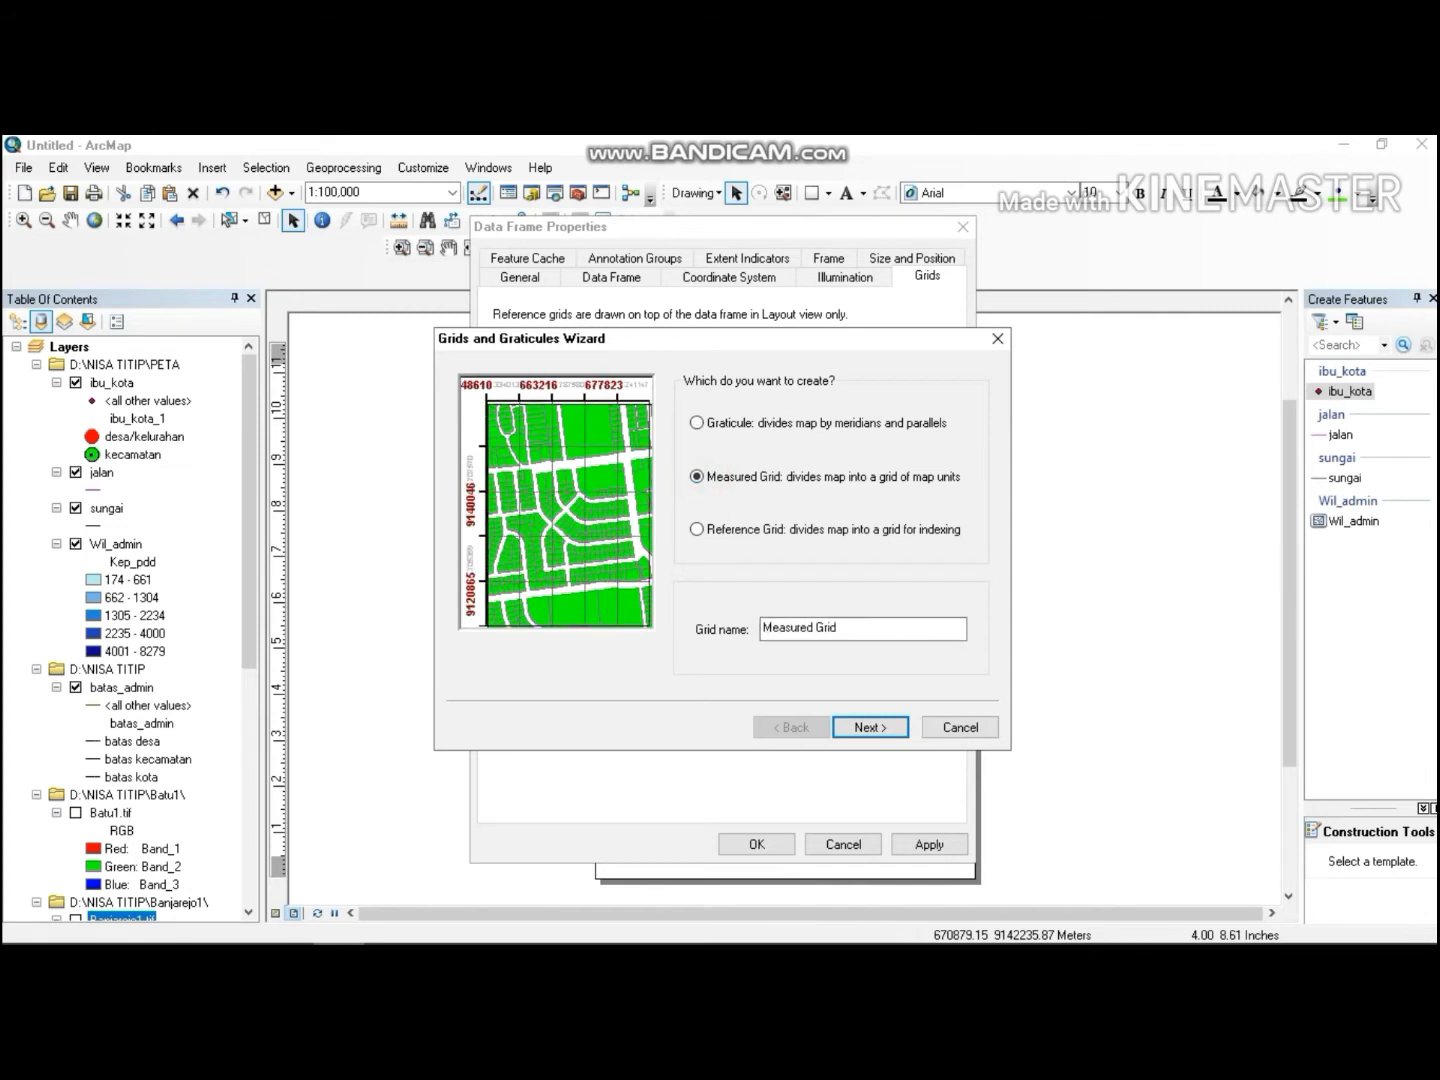
left_click(857, 726)
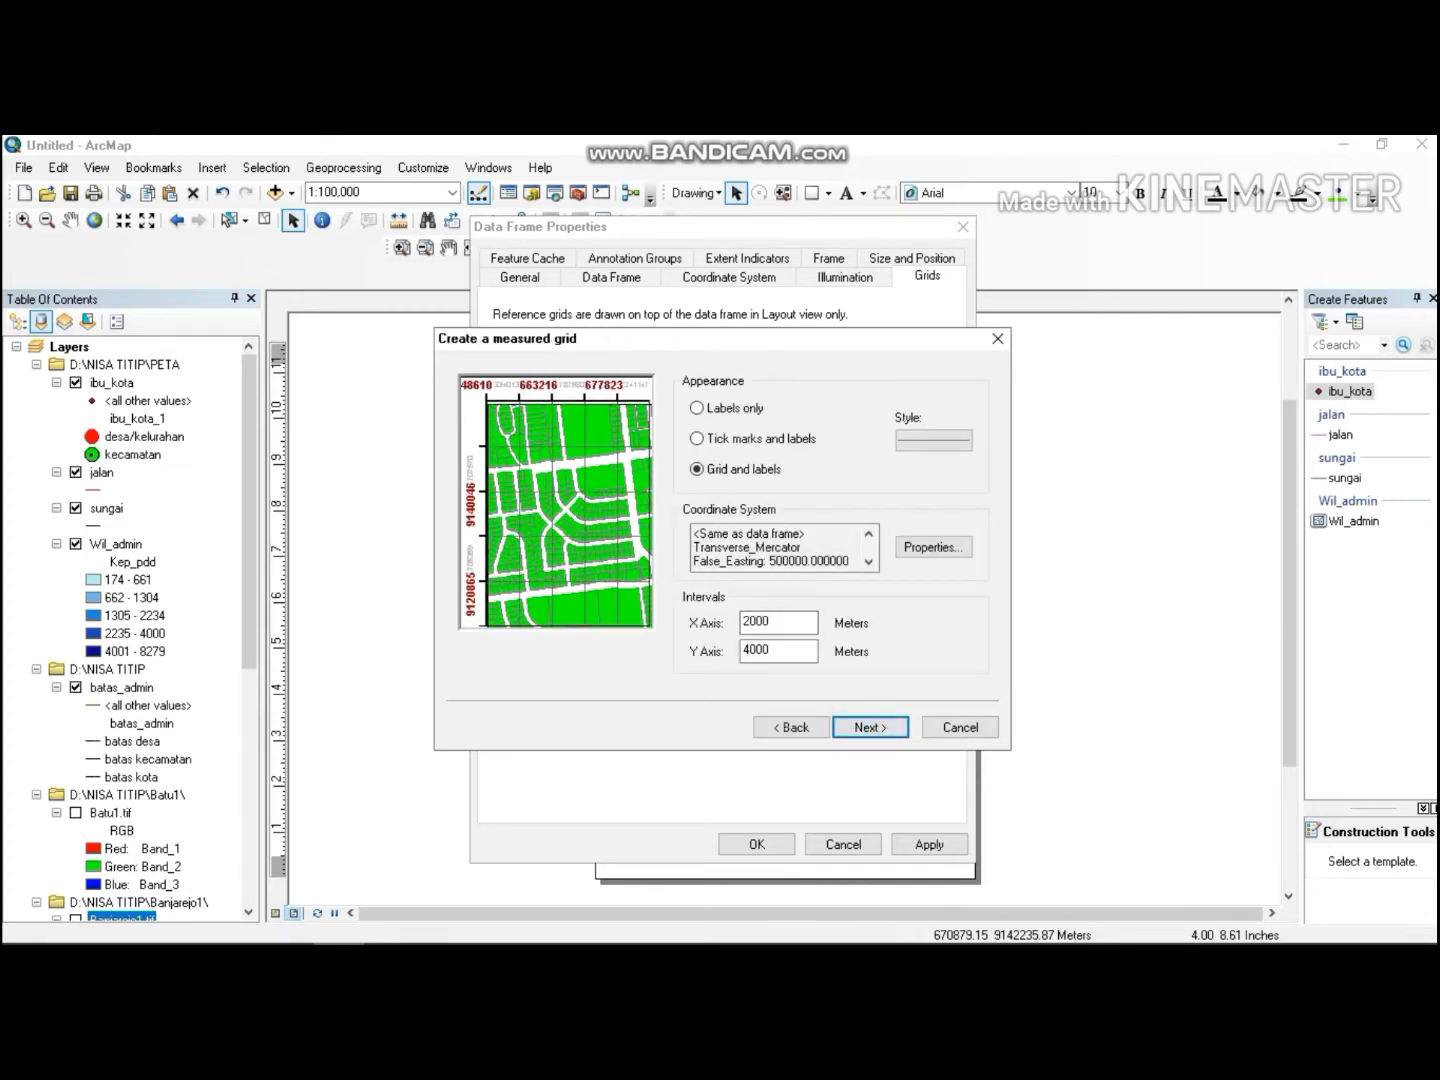
left_click(915, 436)
left_click(662, 481)
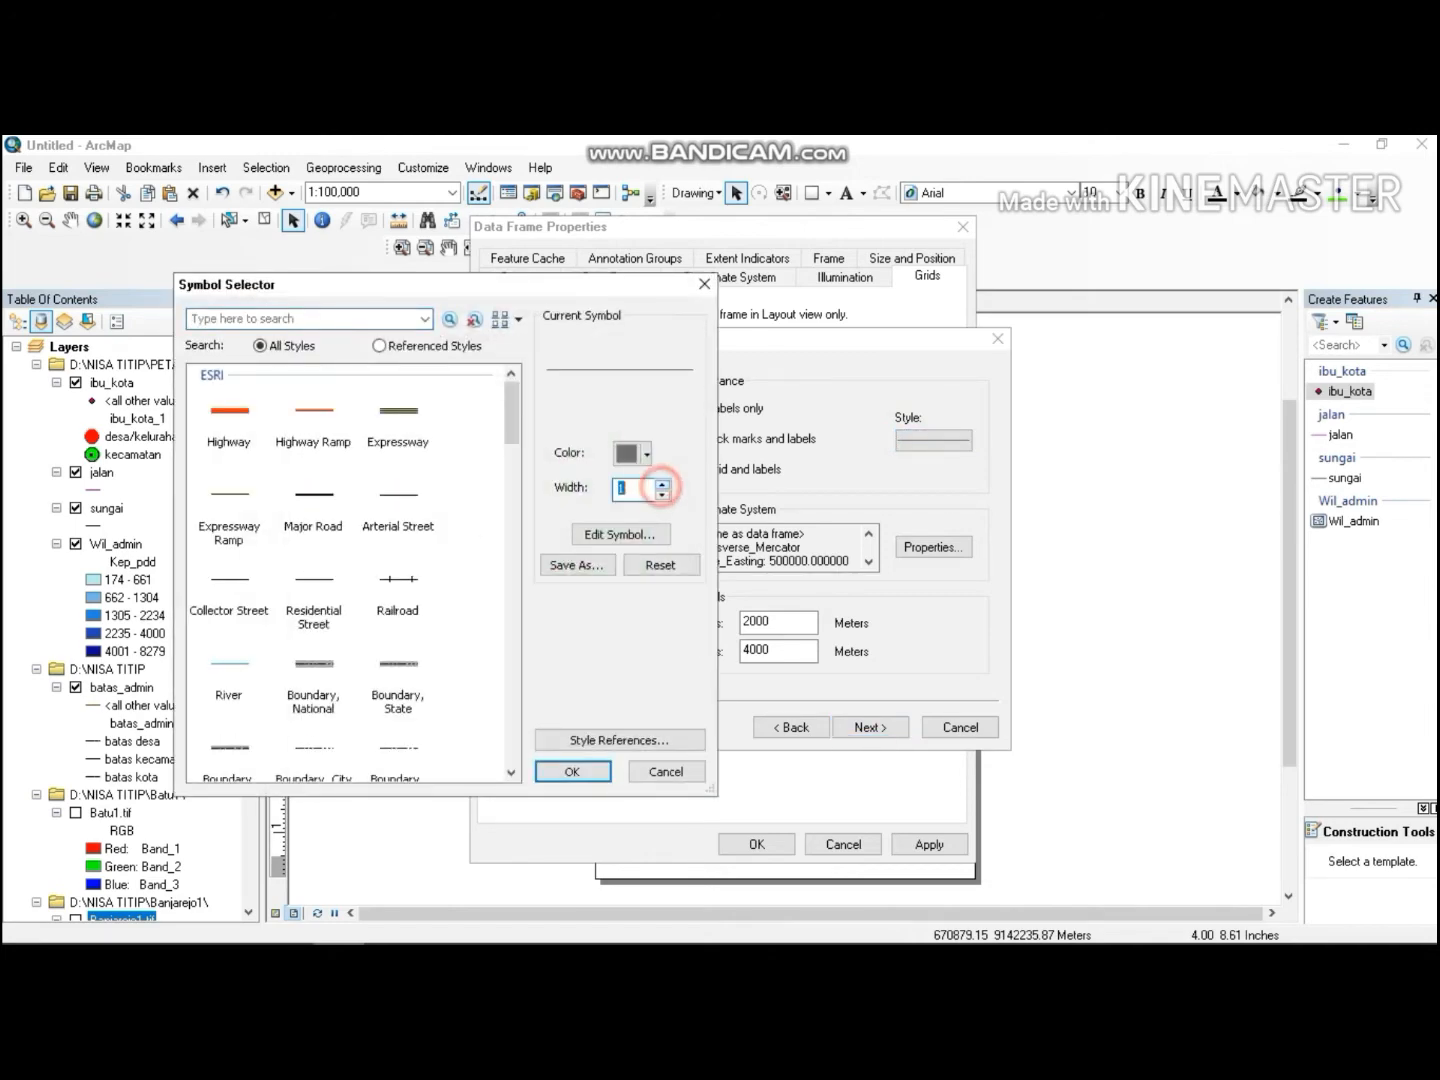
left_click(662, 481)
left_click(571, 771)
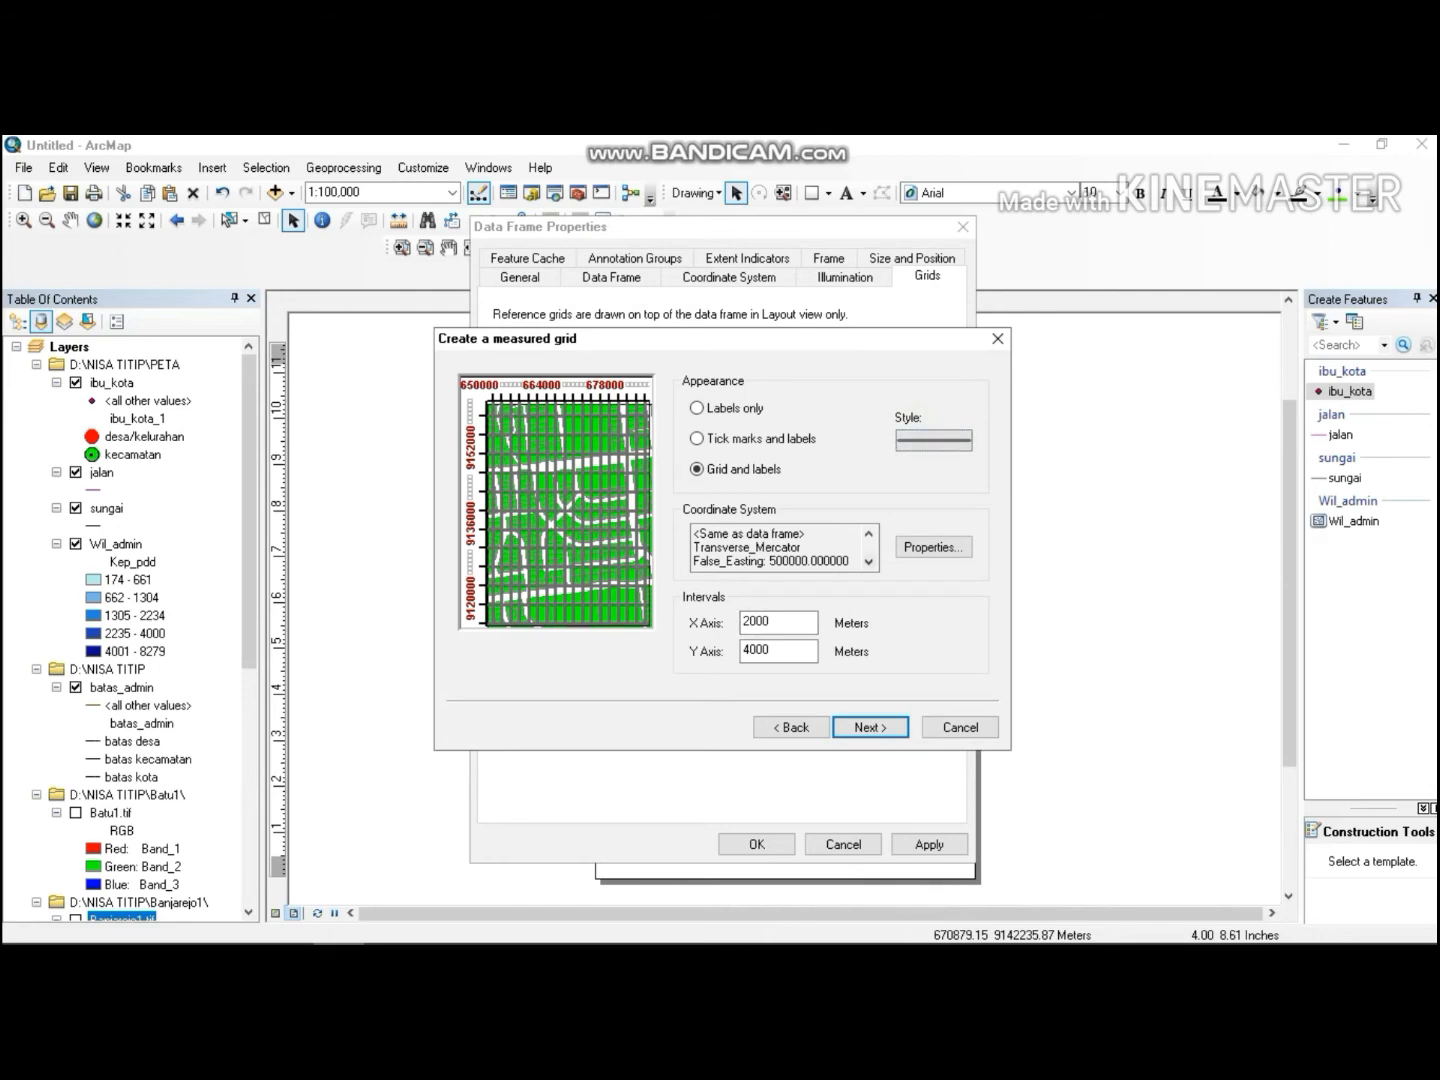
left_click(870, 727)
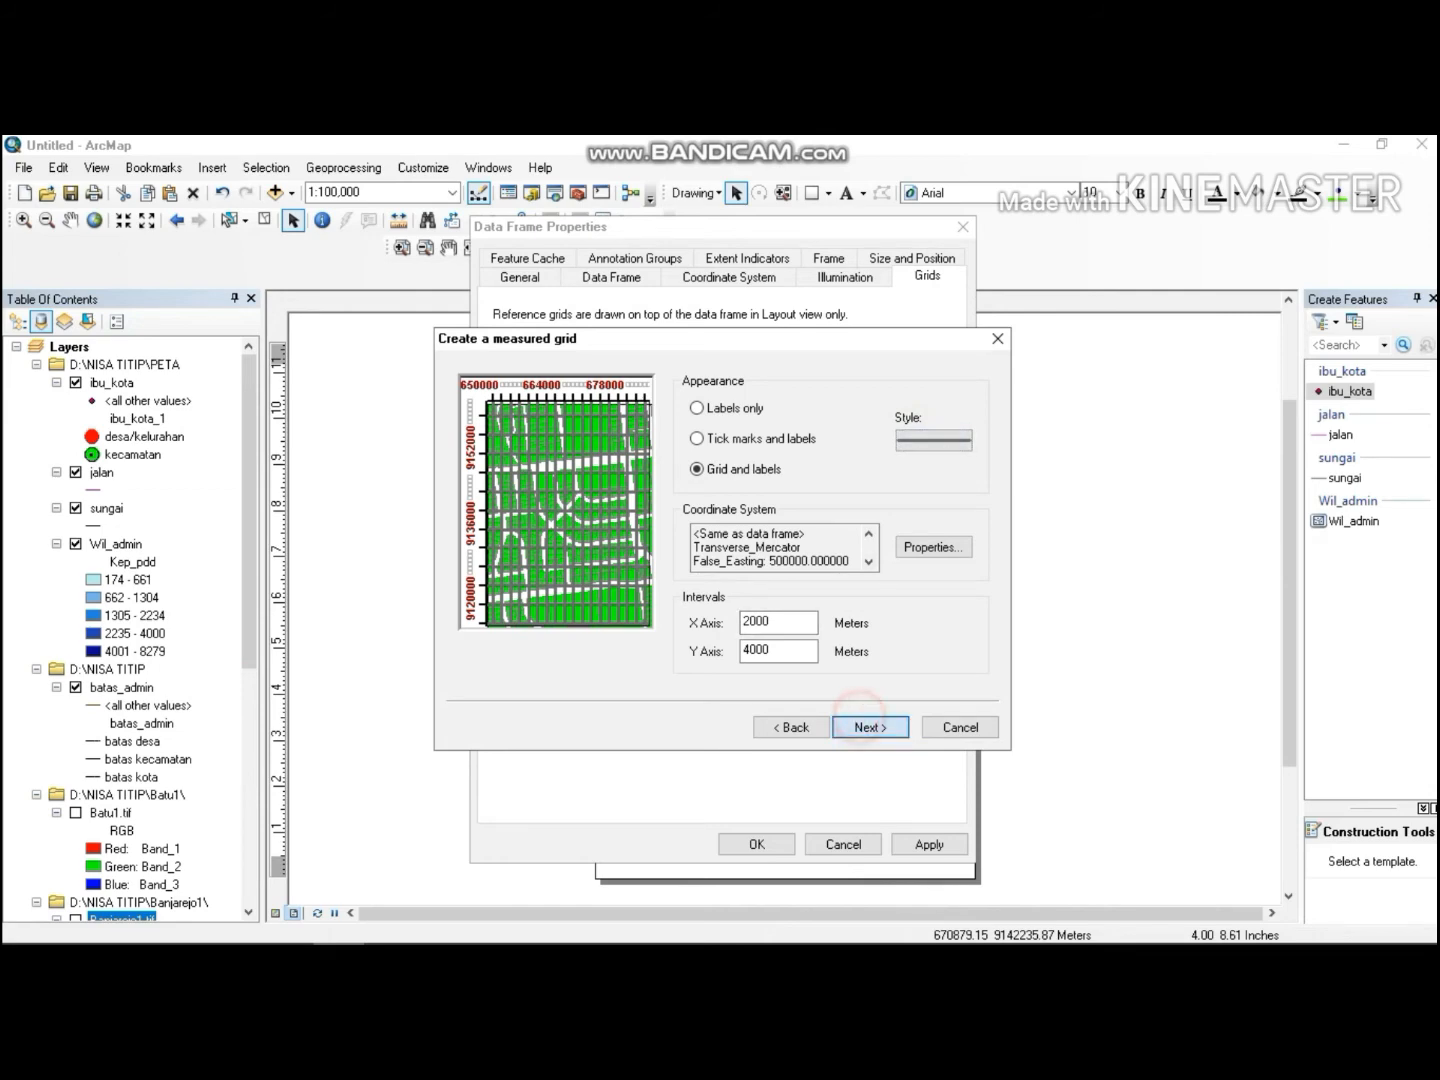
Set the major division tick line width to 2 and the minor division tick line width to 0.5.
left_click(899, 432)
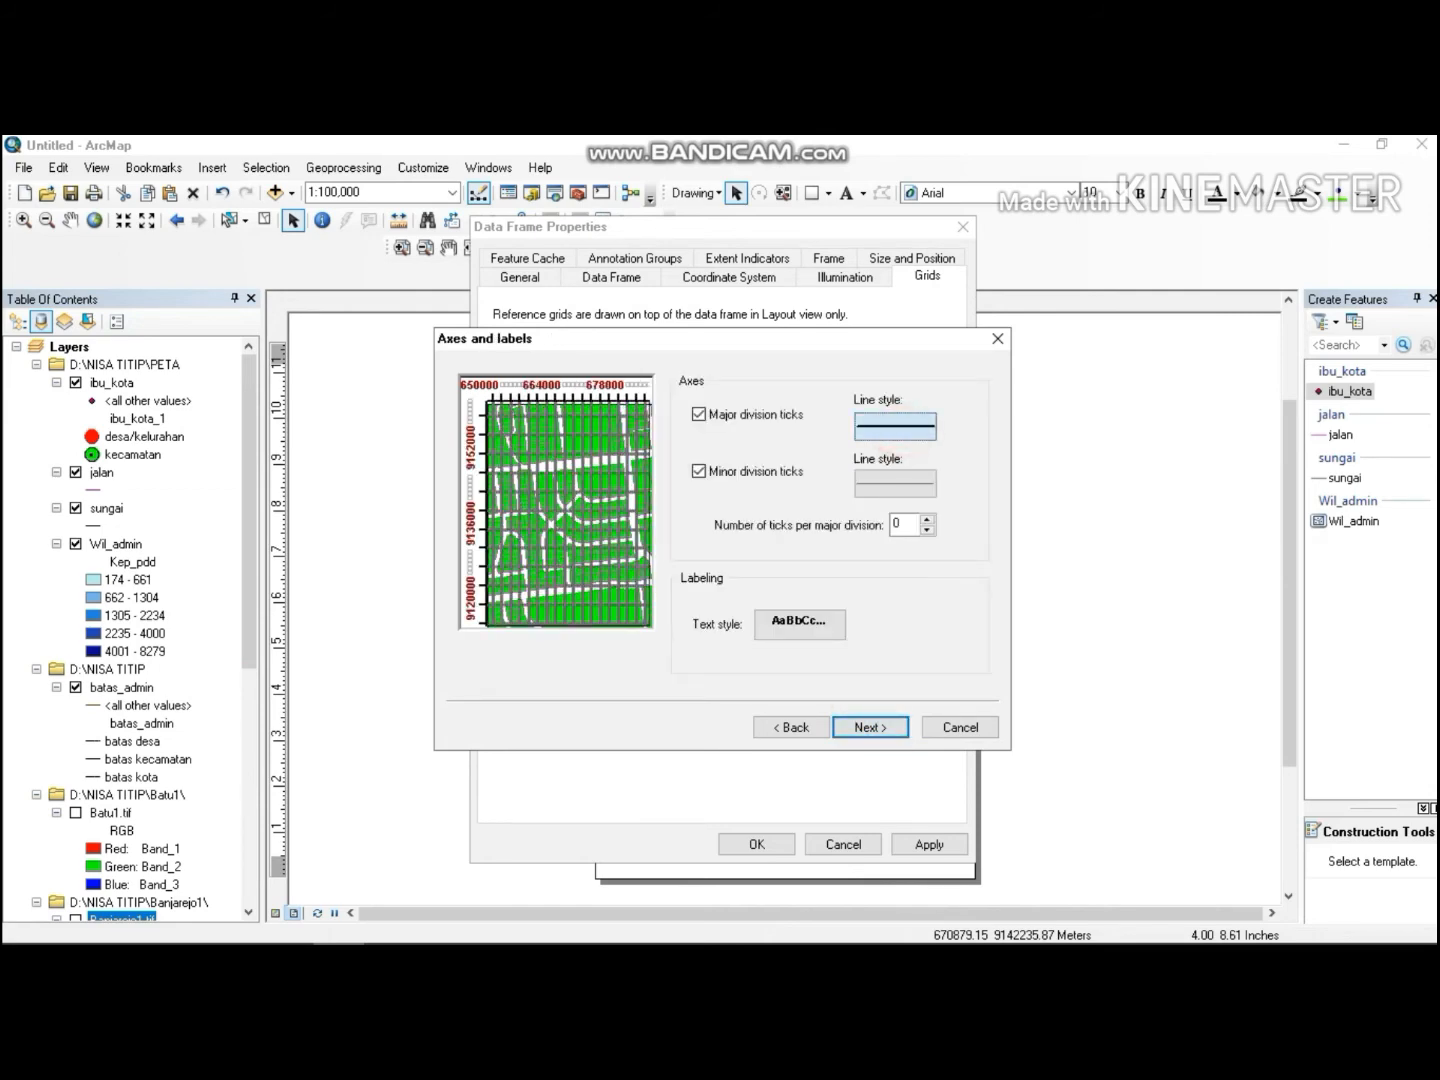
left_click(662, 482)
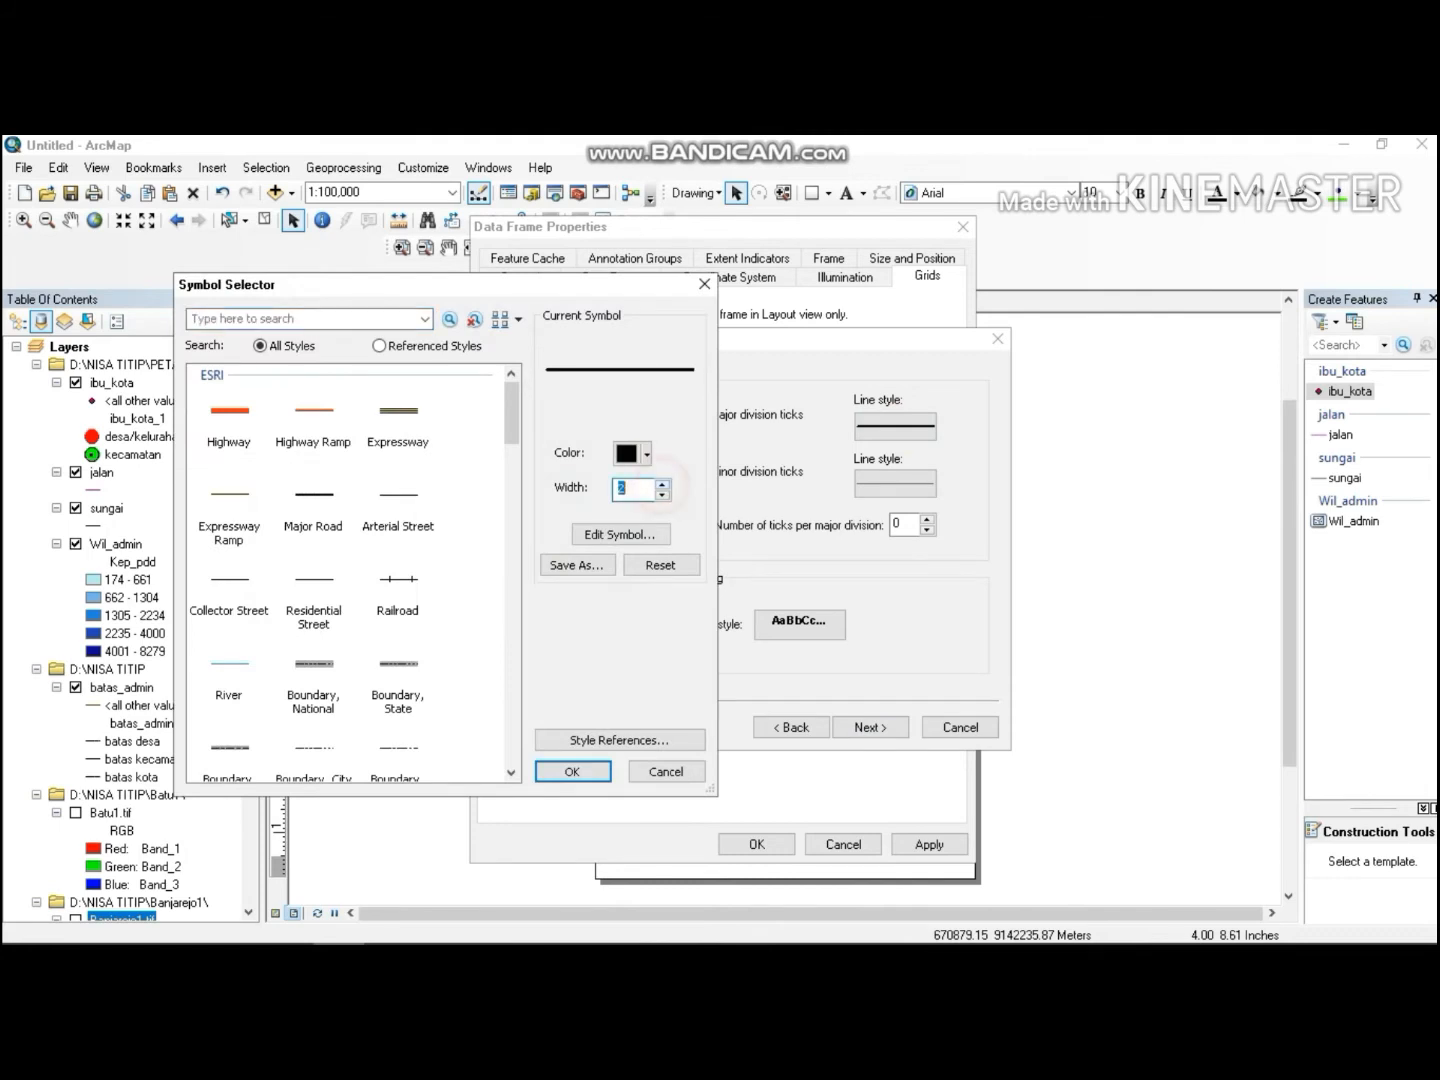
left_click(578, 771)
left_click(884, 488)
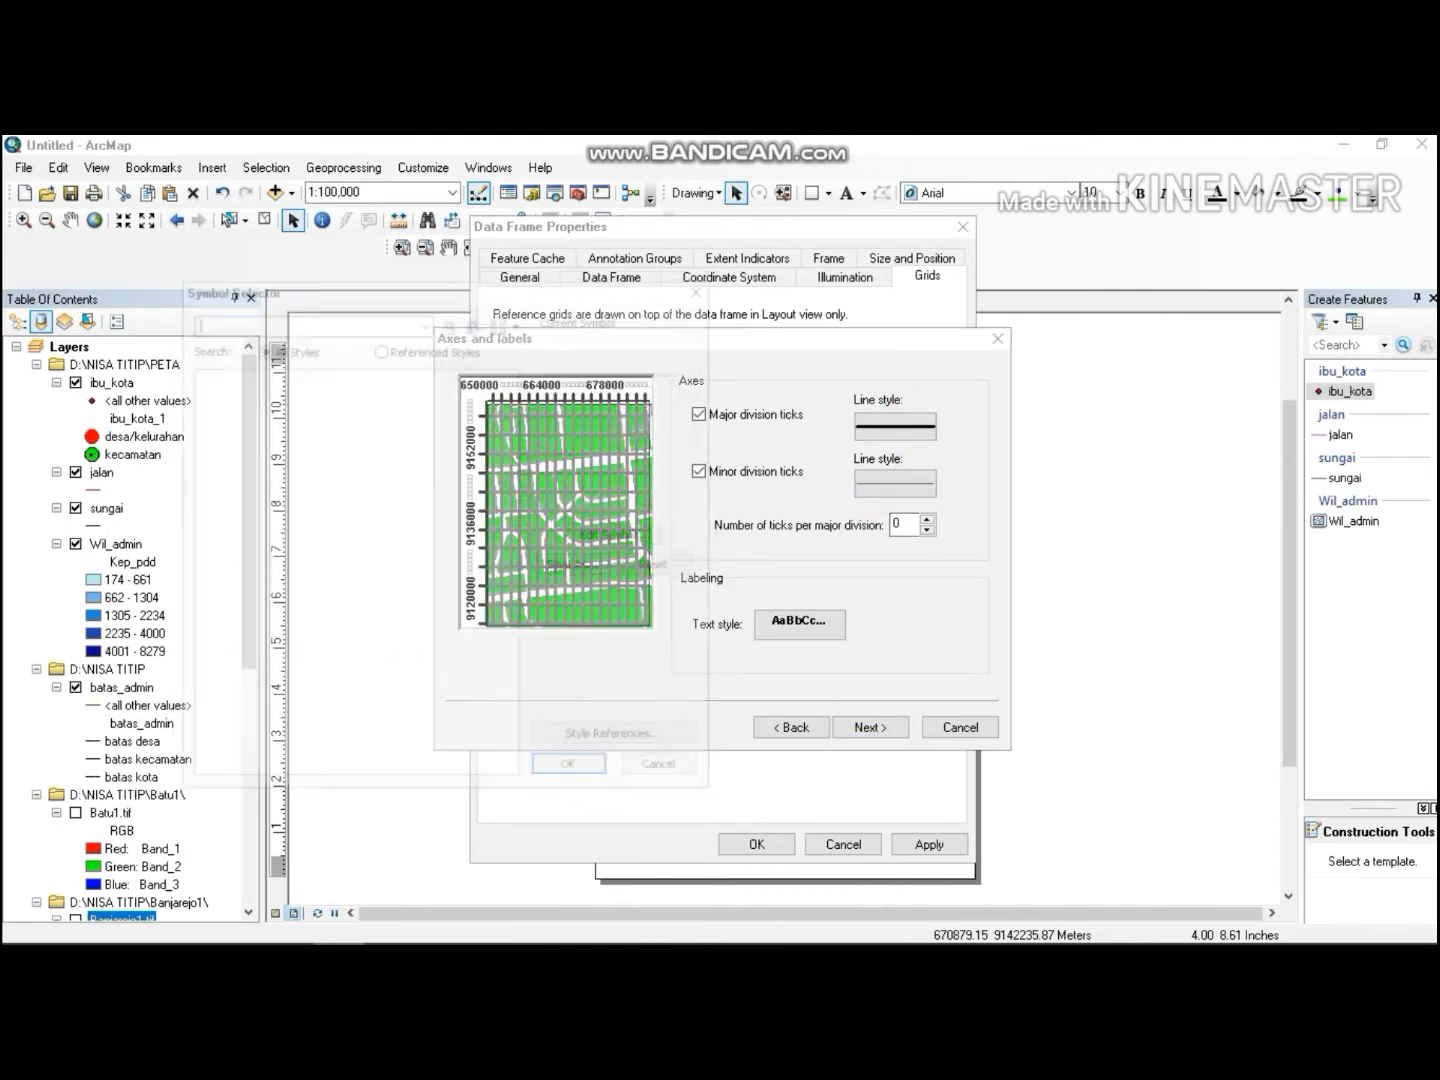
left_click(637, 488)
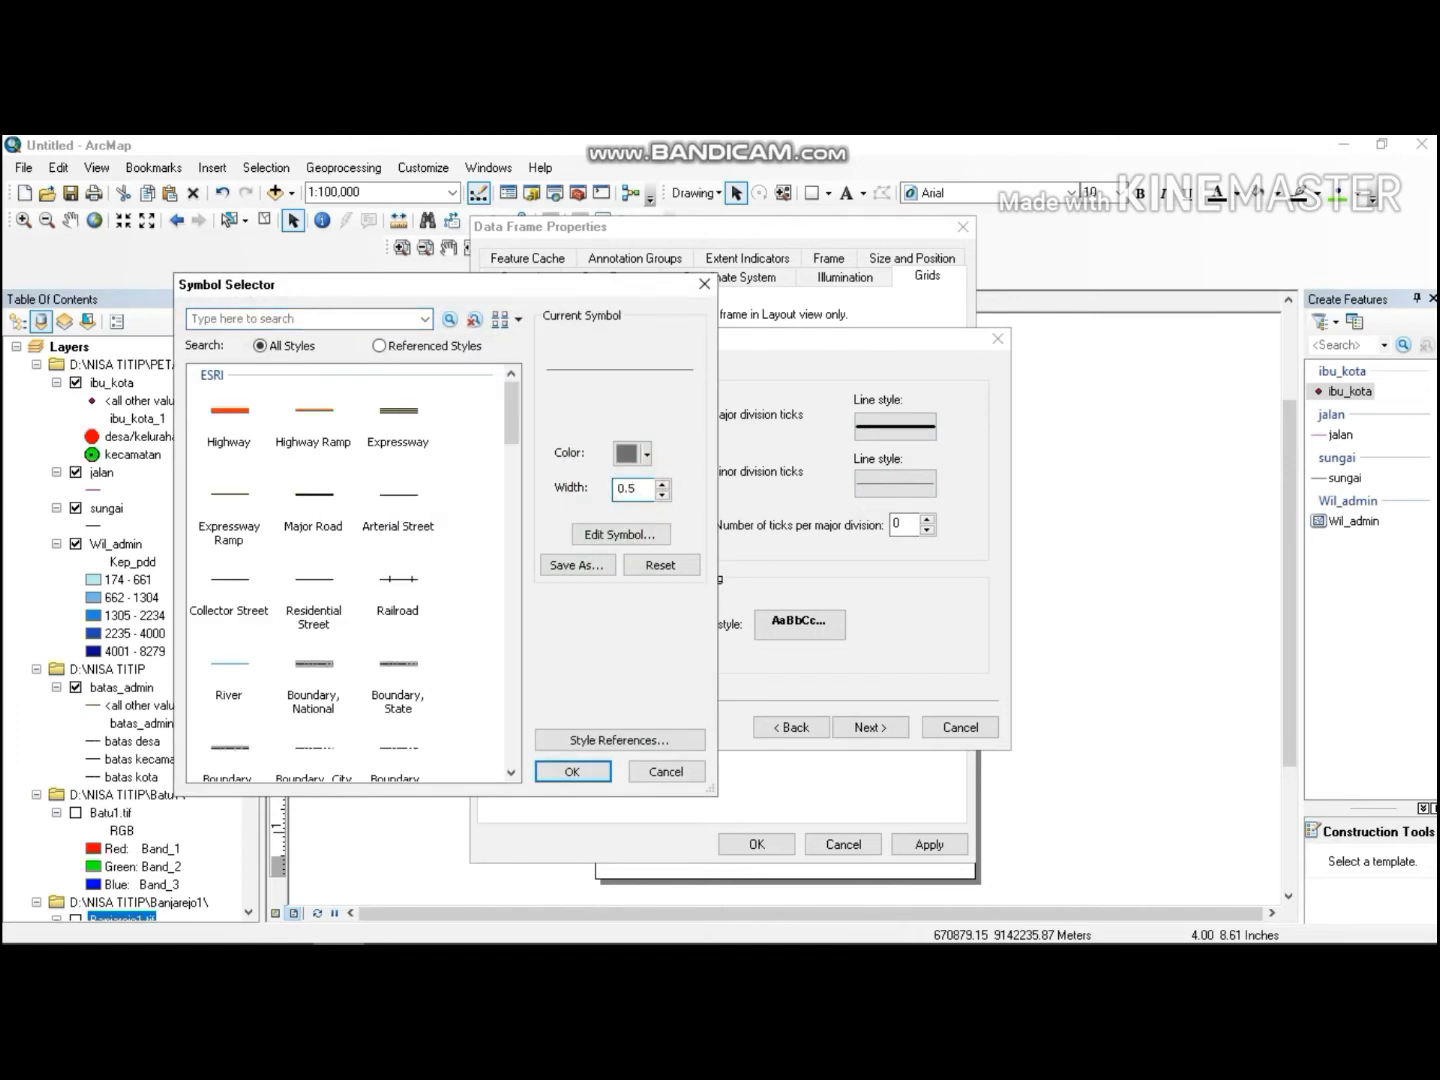
left_click(572, 771)
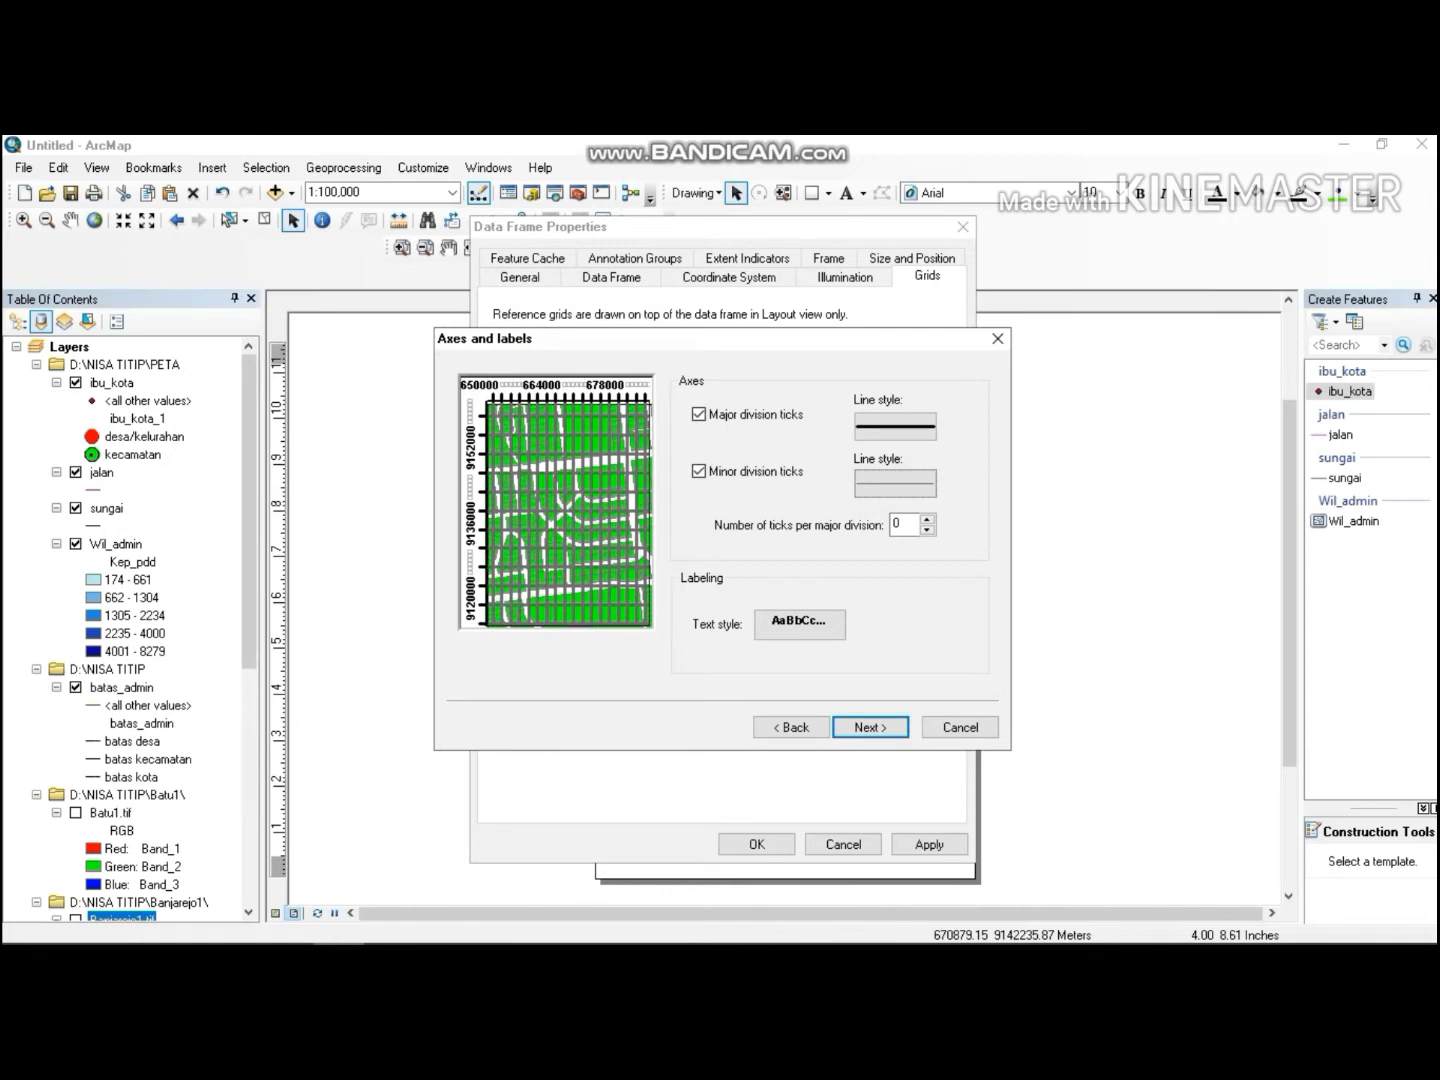
Return to the grid appearance page and set the measured grid's line style width to 0.5.
left_click(790, 727)
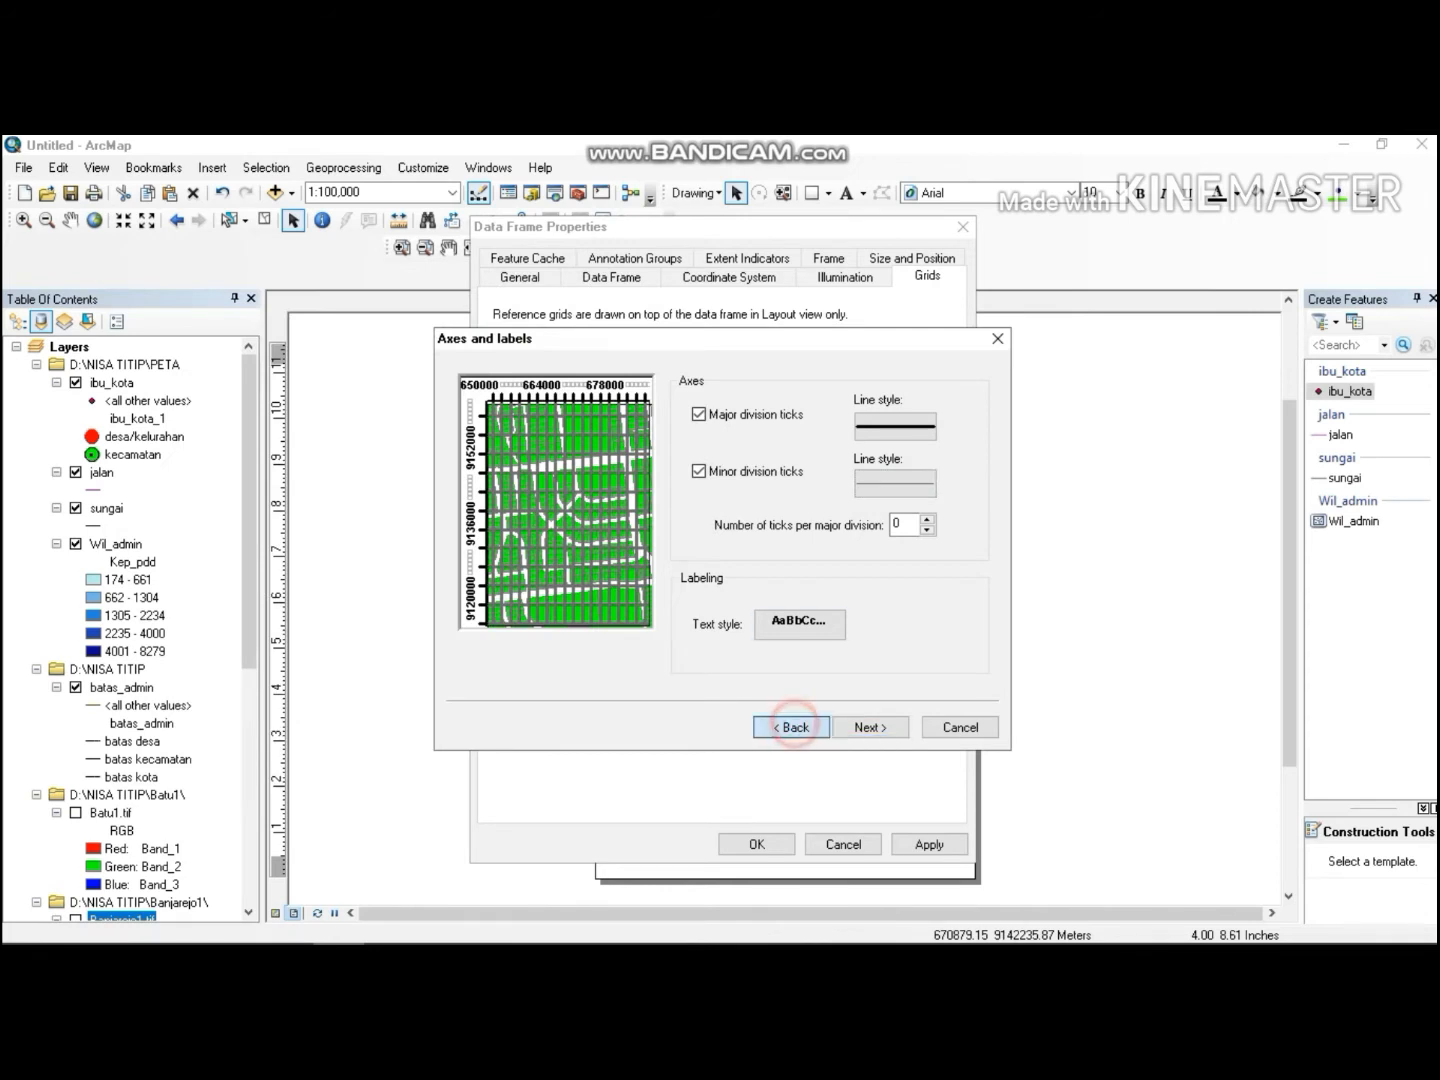
left_click(936, 440)
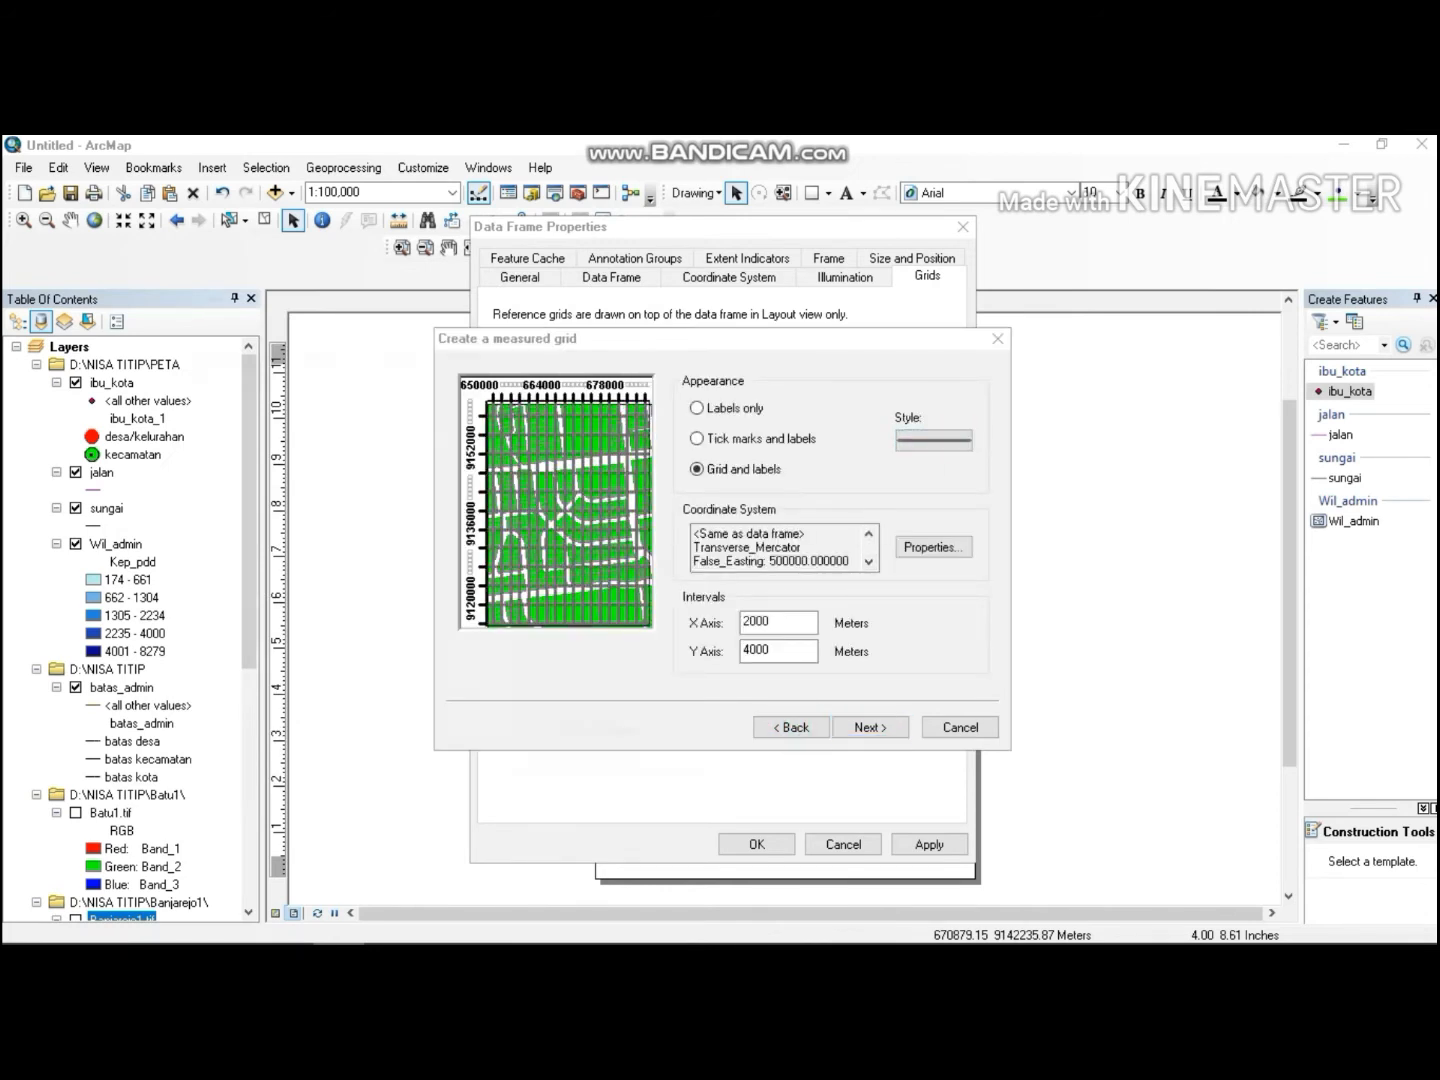
left_click(662, 495)
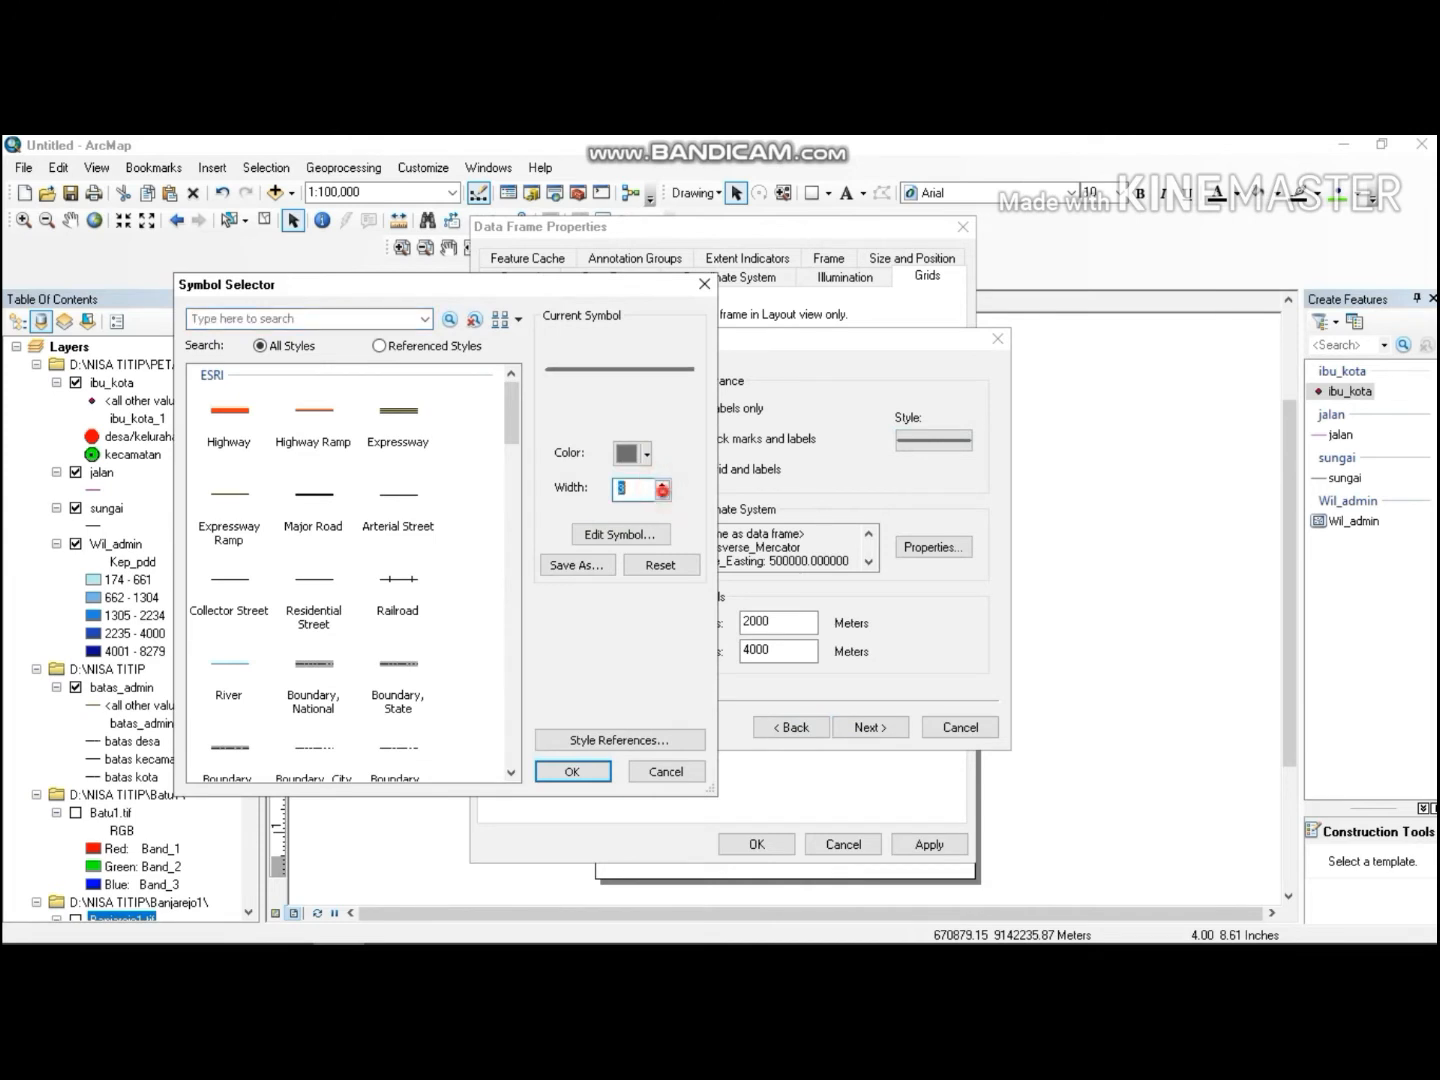
type("0")
left_click(645, 487)
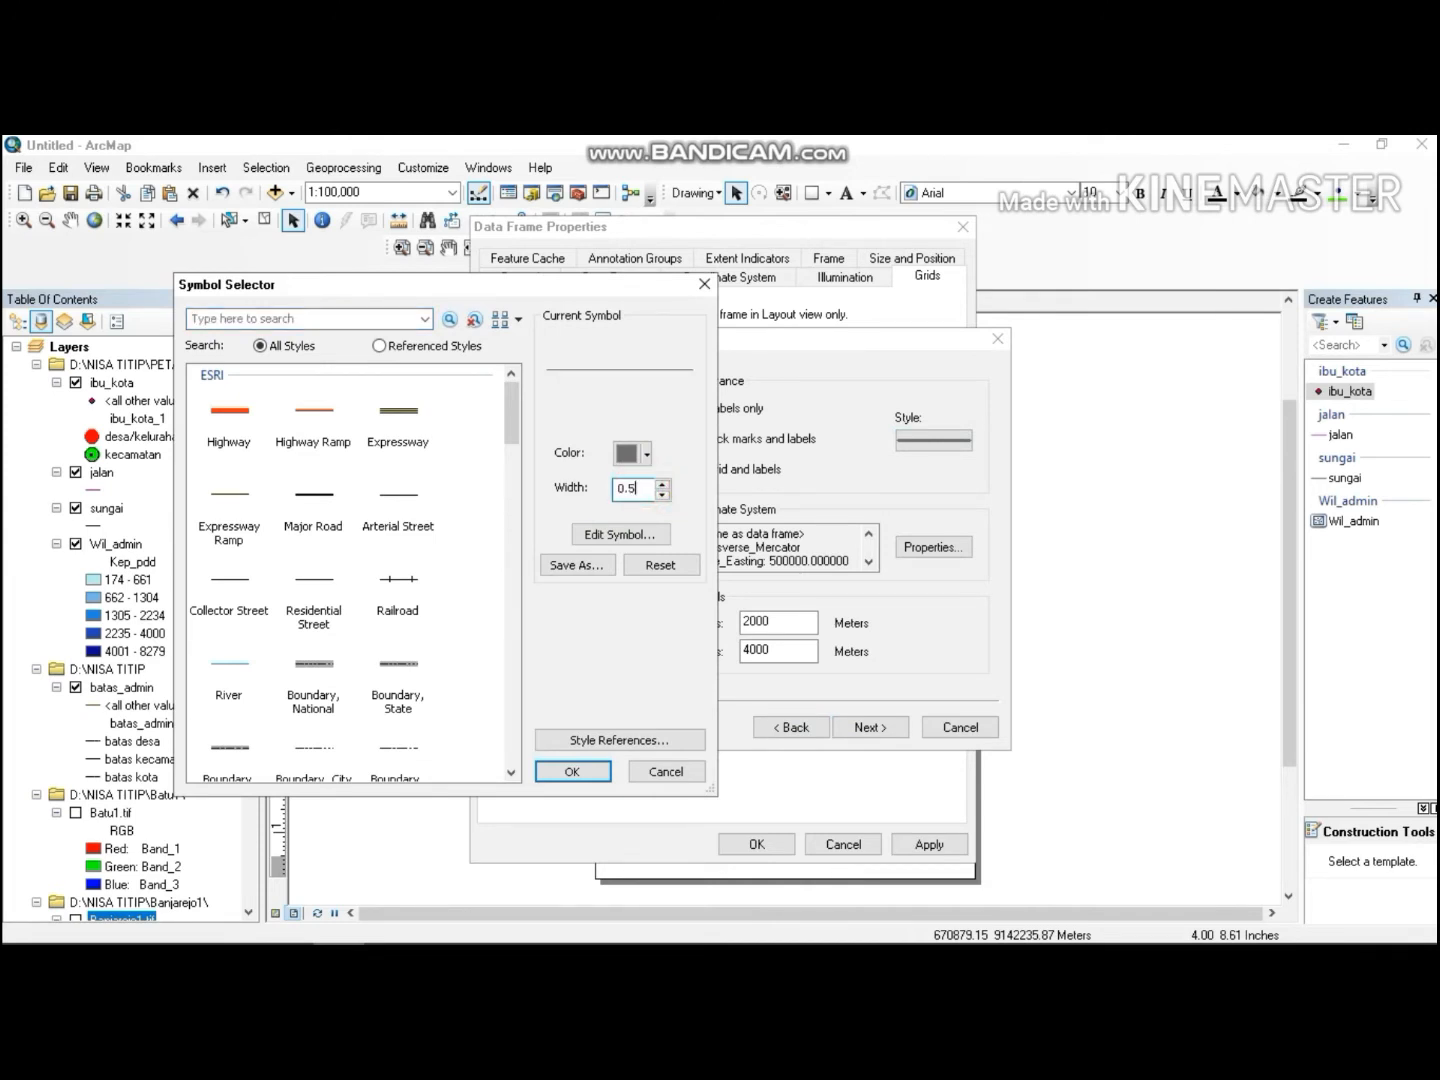
type(".5")
left_click(572, 771)
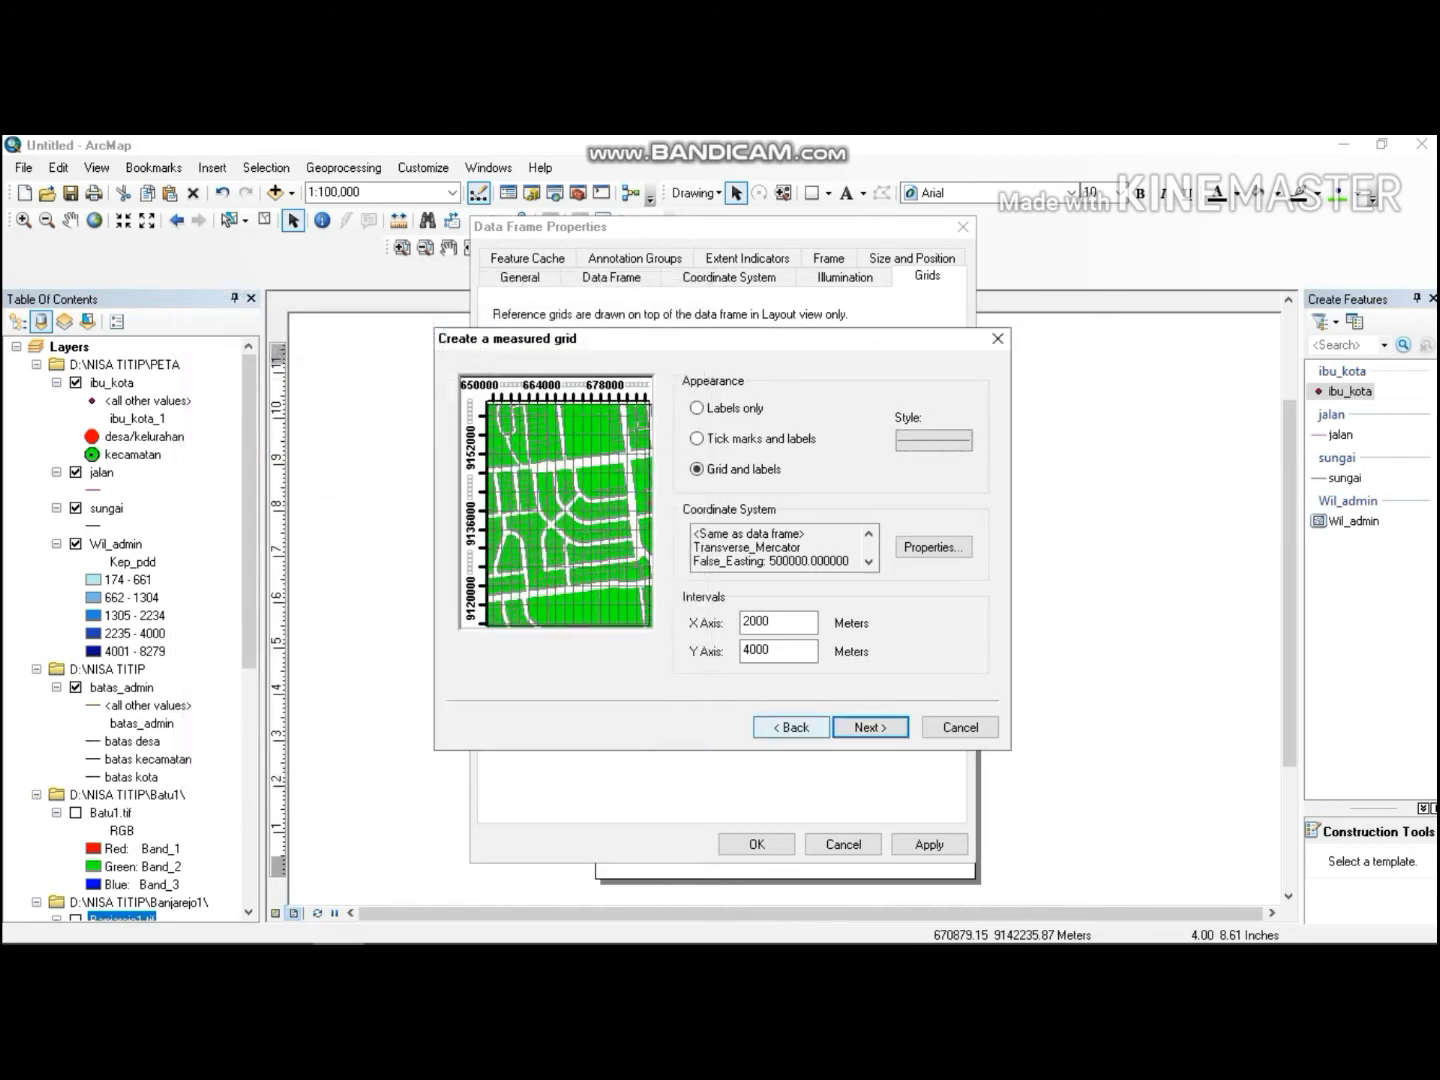
Finish the grid wizard with a border between grid and labels plus a neatline, and apply the frame properties.
left_click(864, 727)
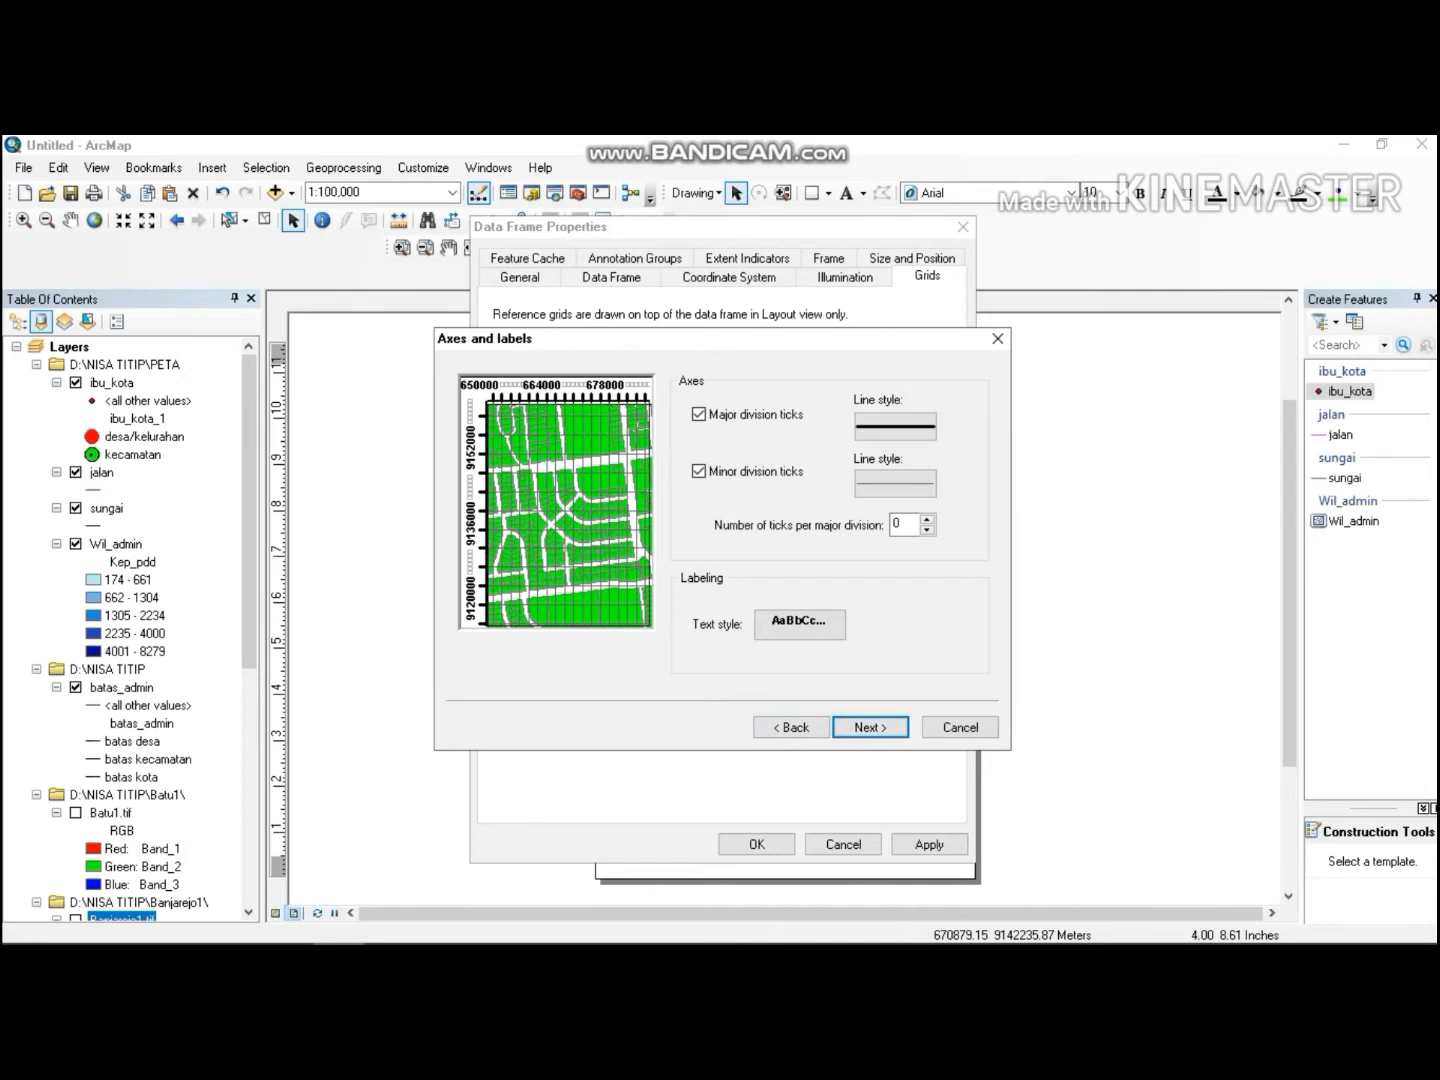
left_click(868, 727)
left_click(699, 509)
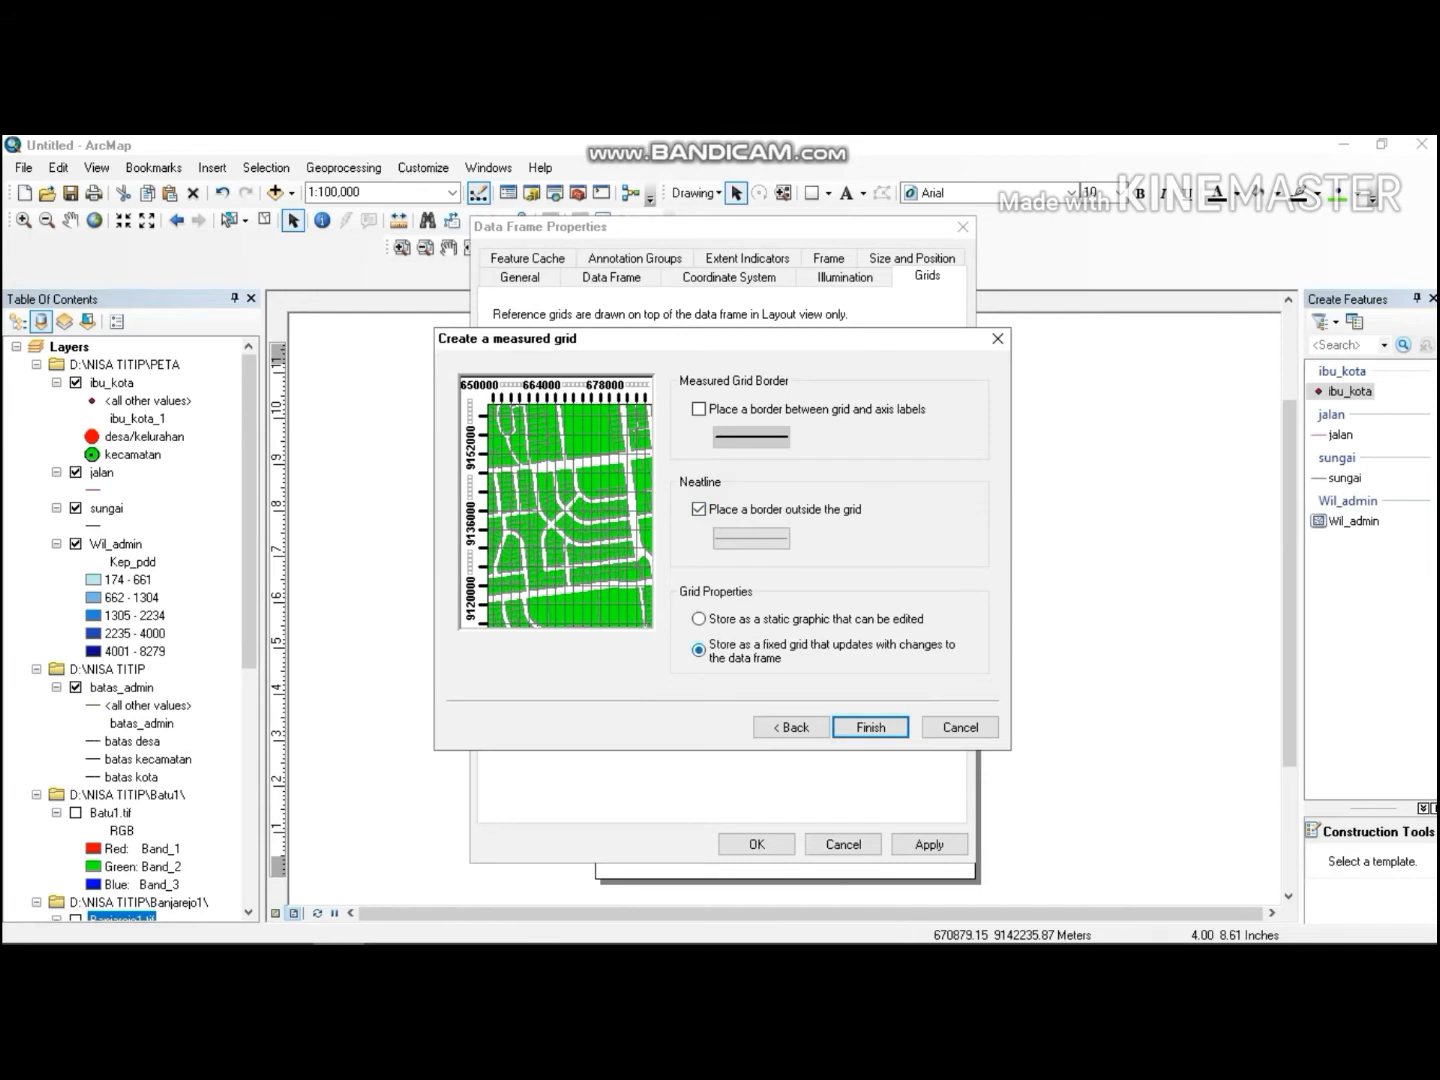
left_click(699, 409)
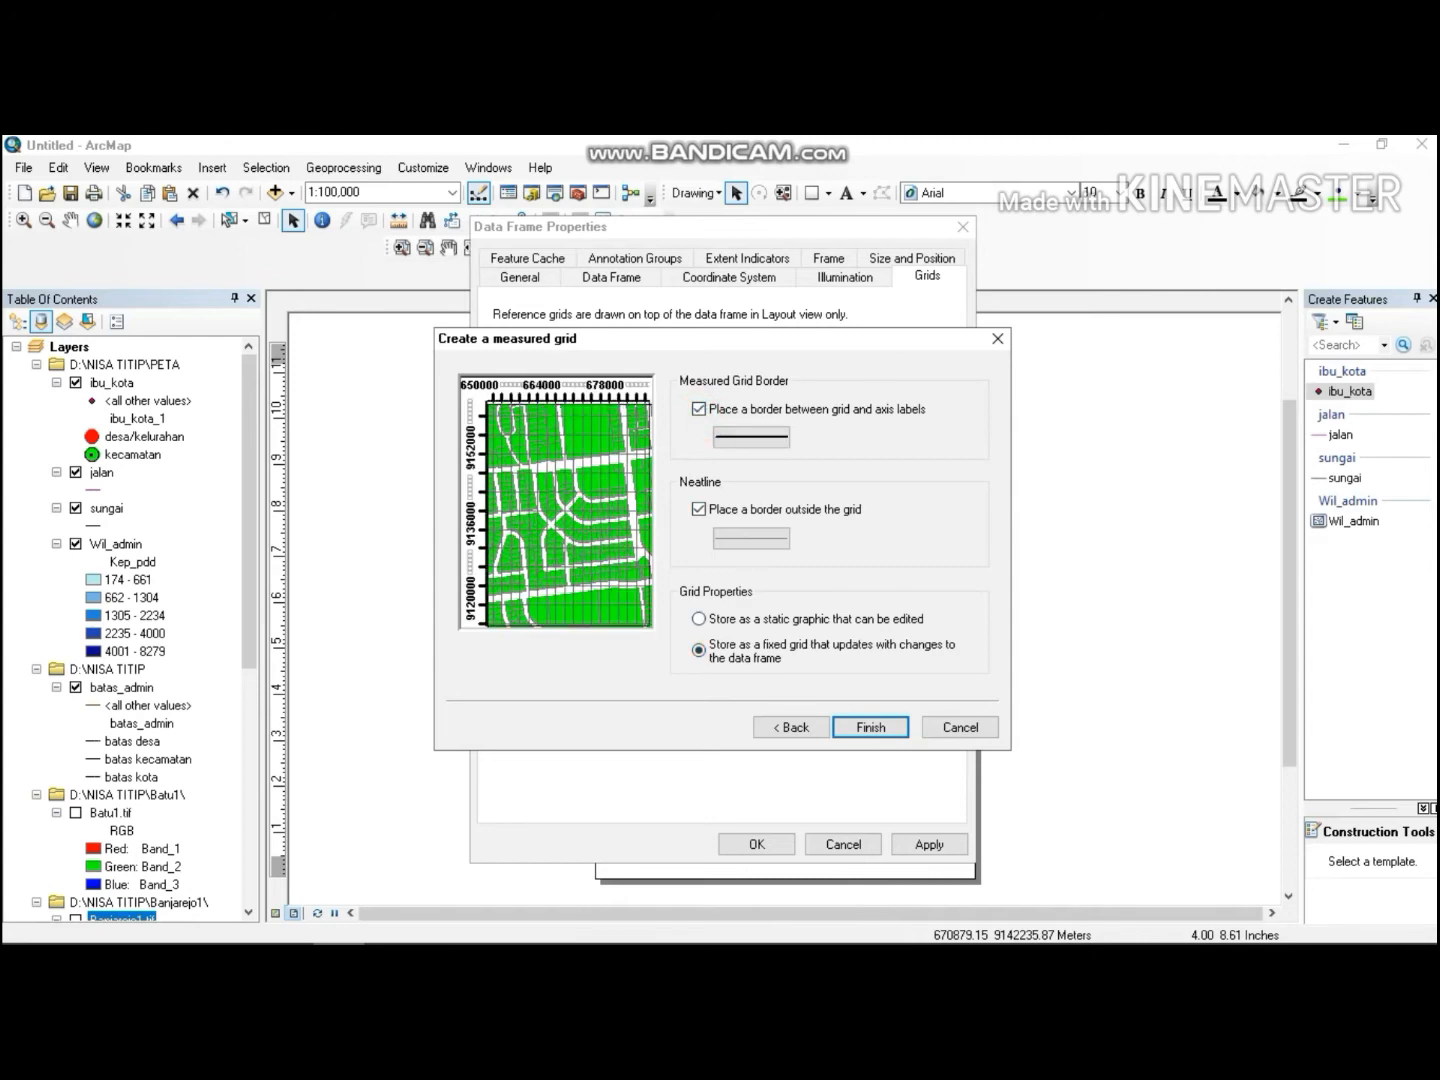
left_click(870, 727)
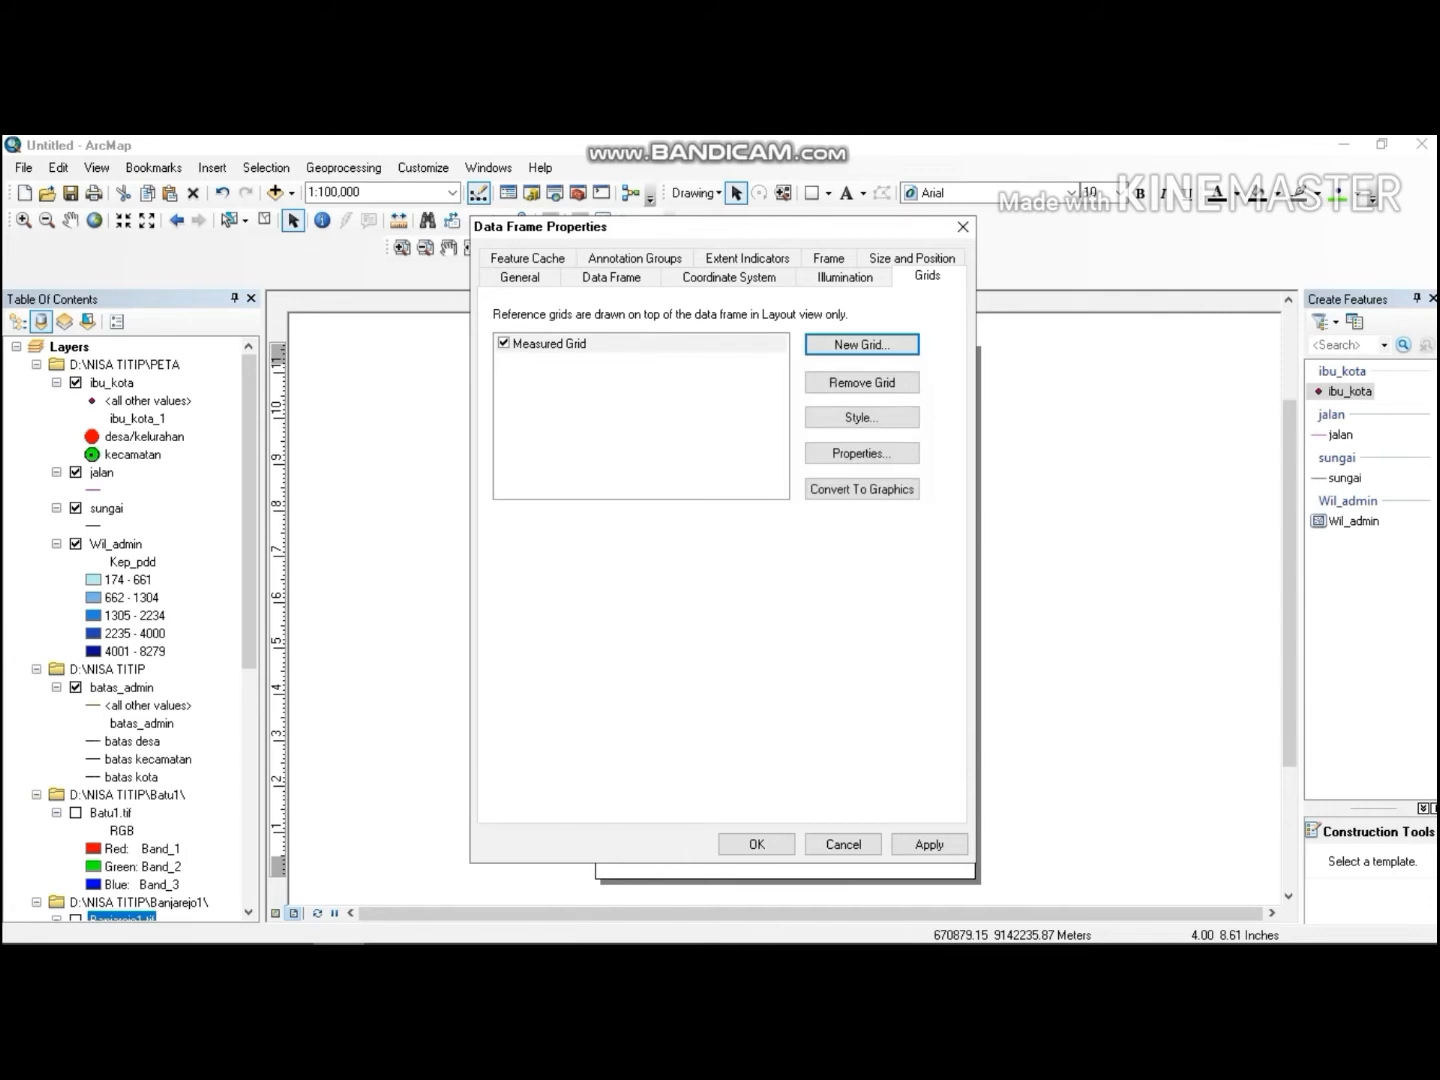
left_click(756, 844)
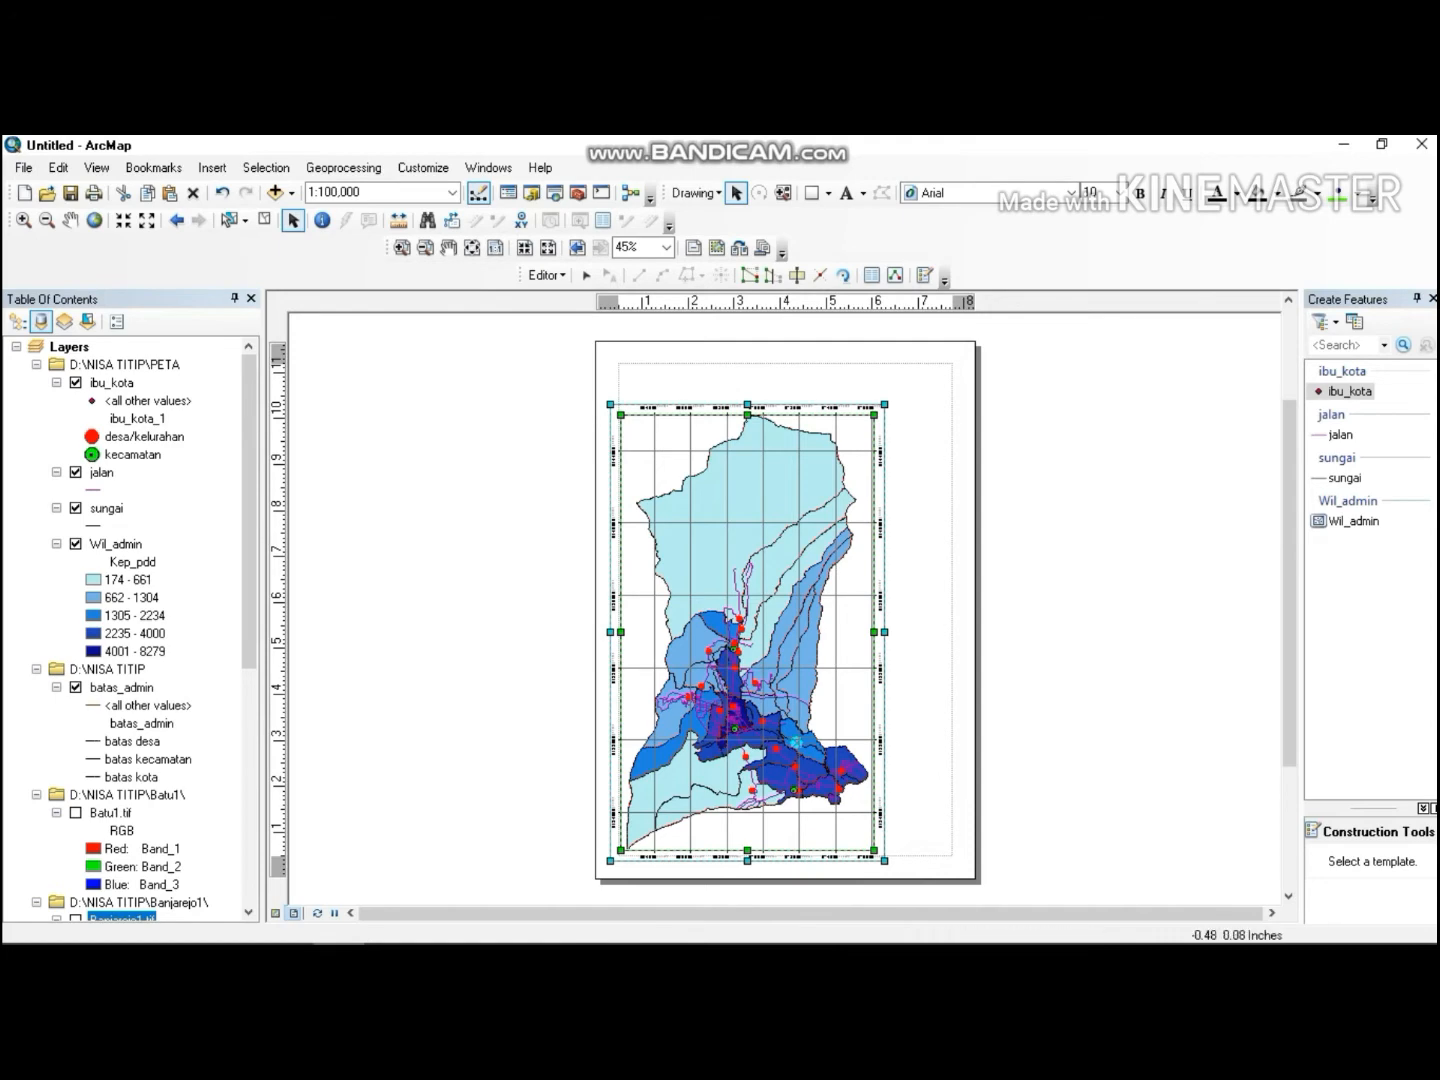
left_click(287, 924)
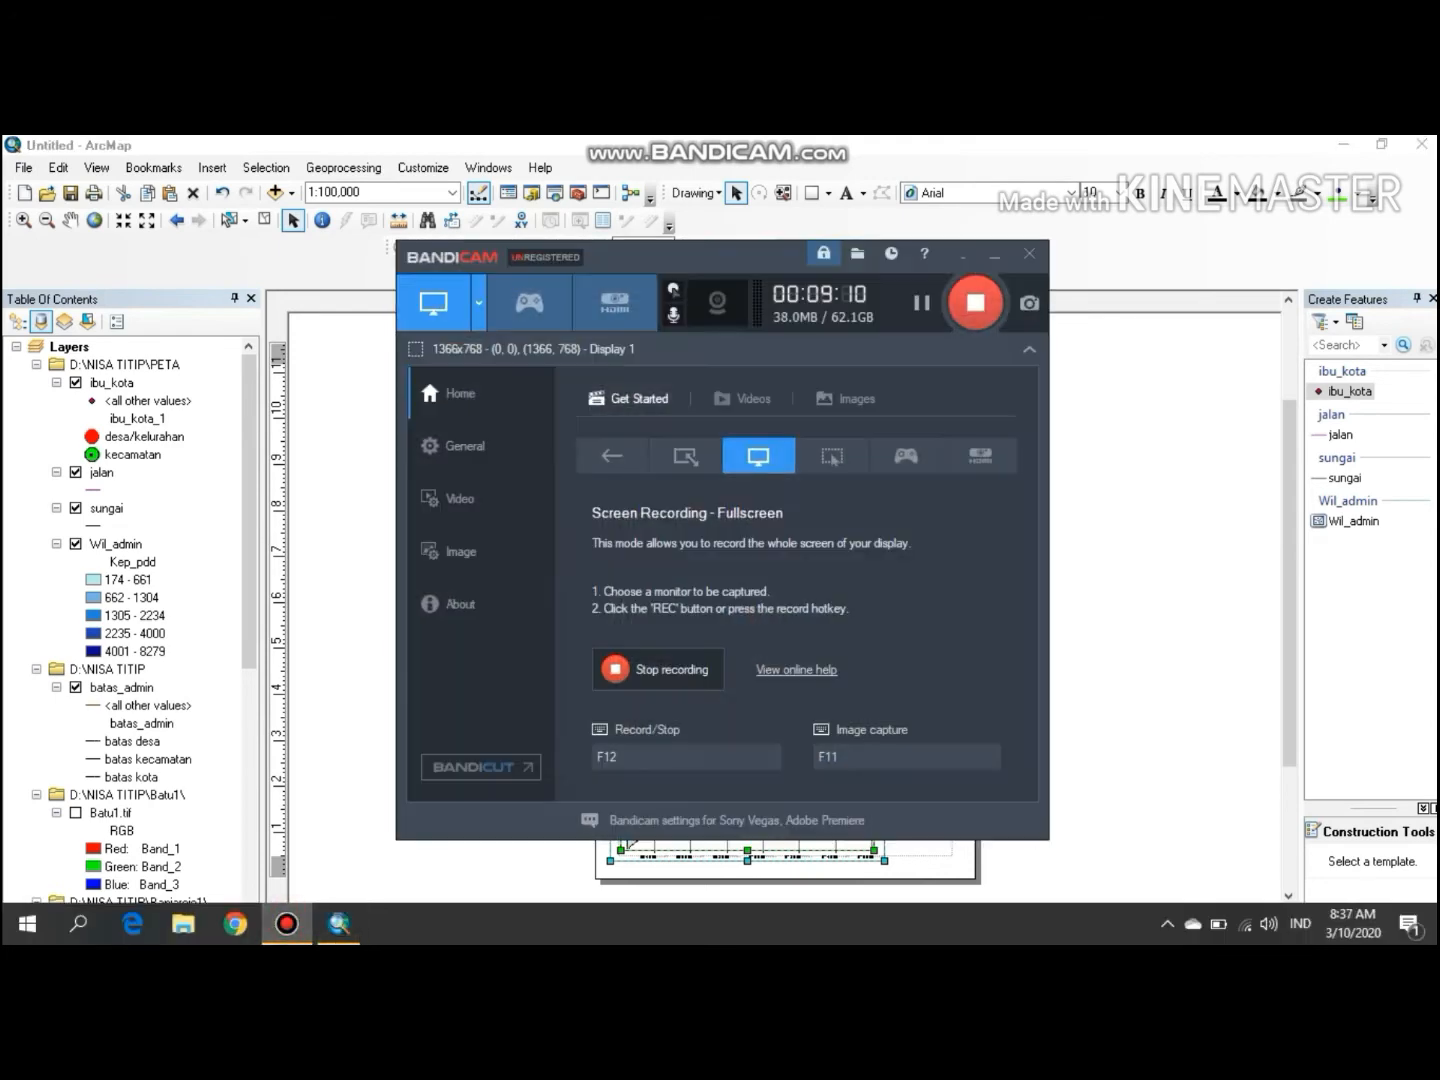
left_click(923, 303)
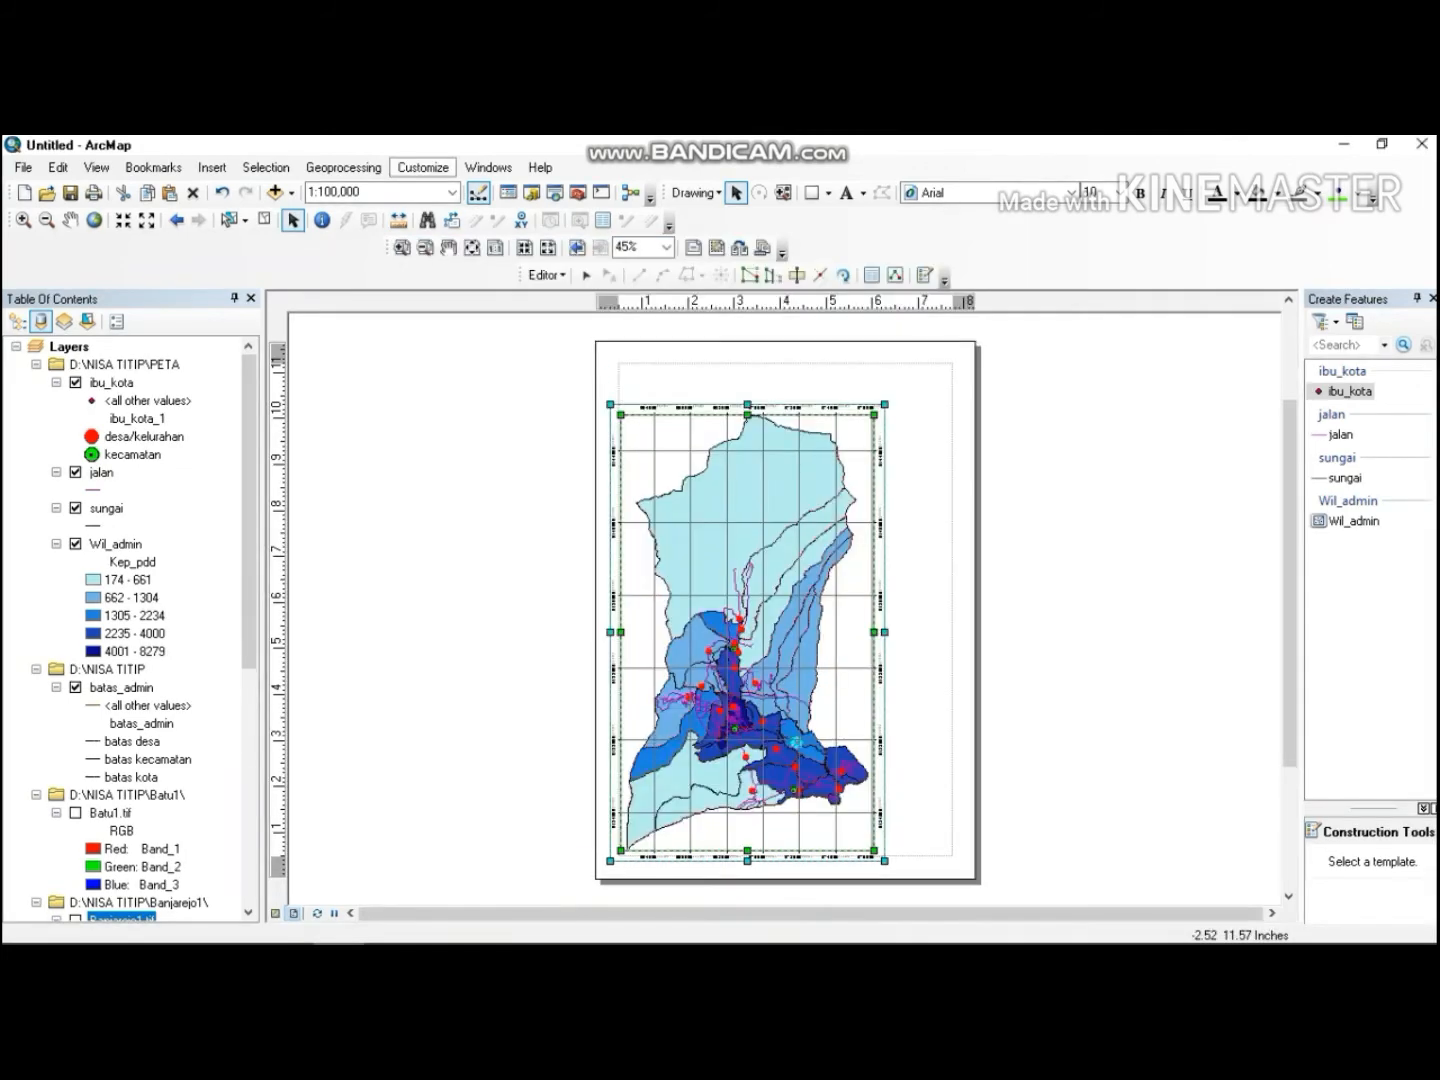
left_click(423, 167)
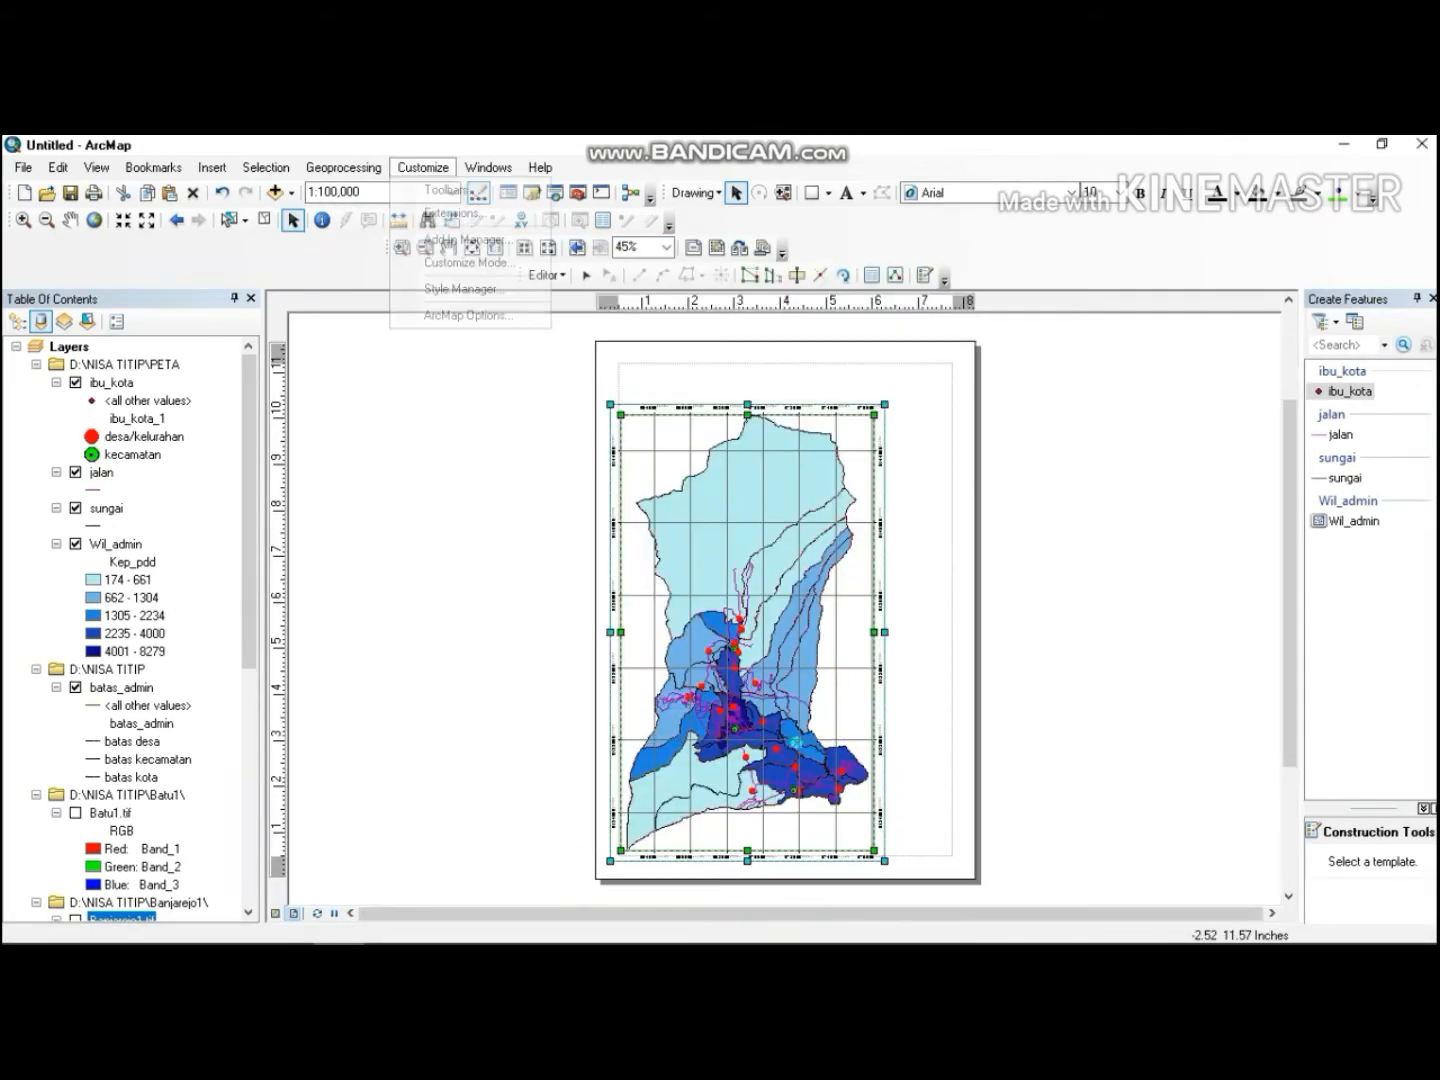
mouse_move(450, 189)
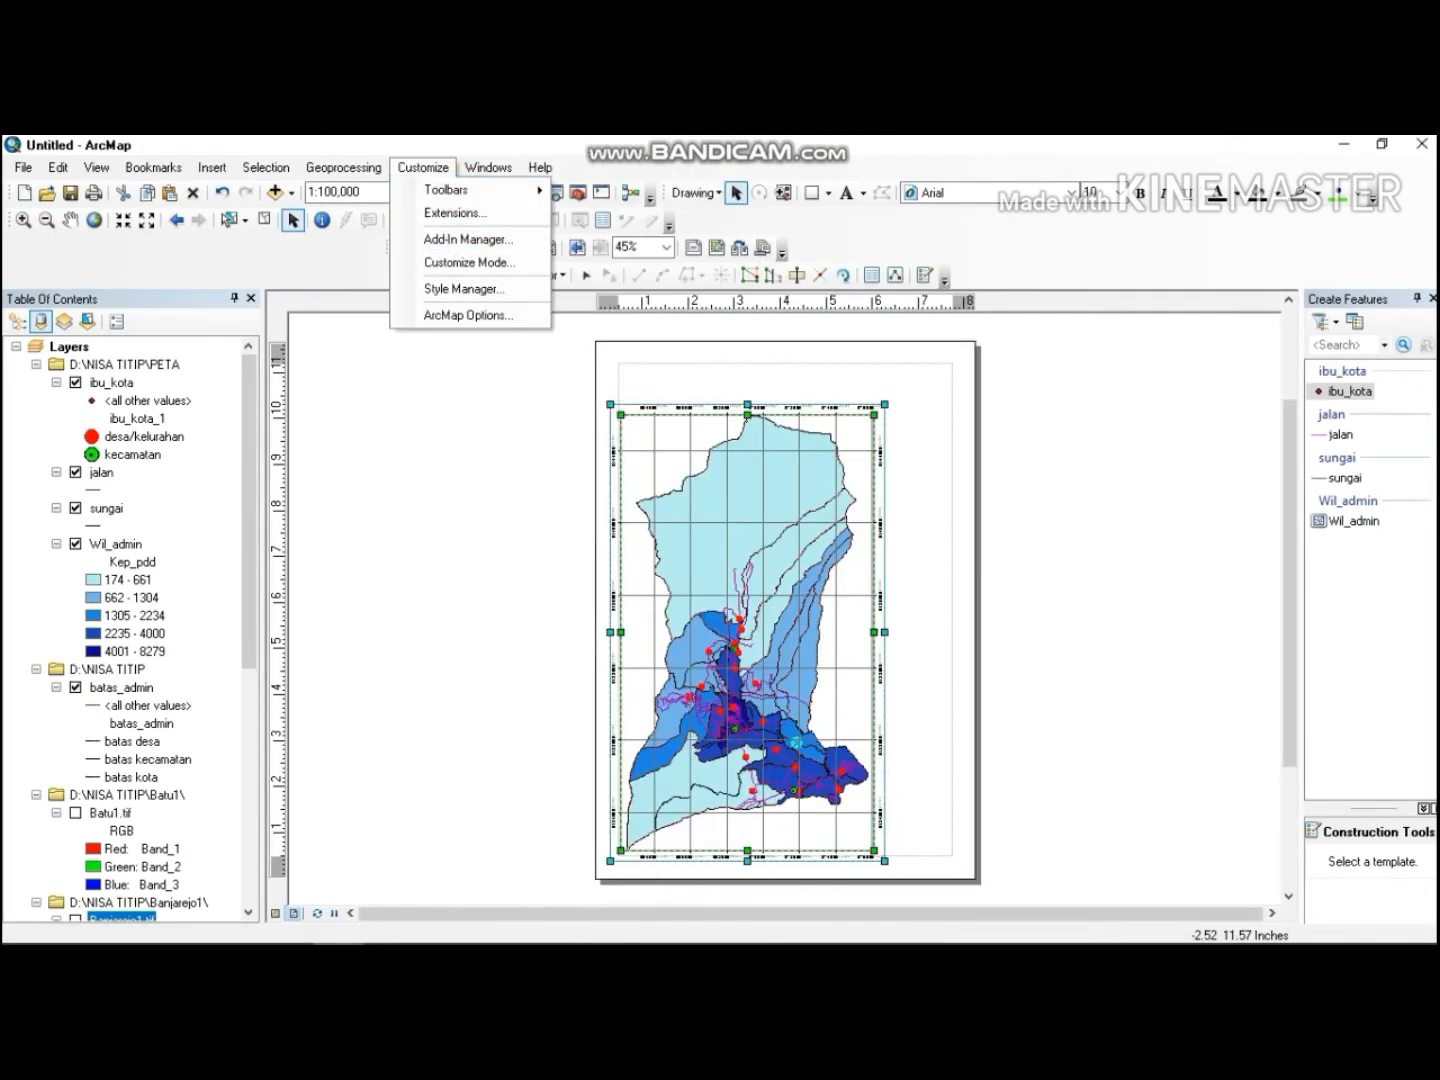
mouse_move(505, 189)
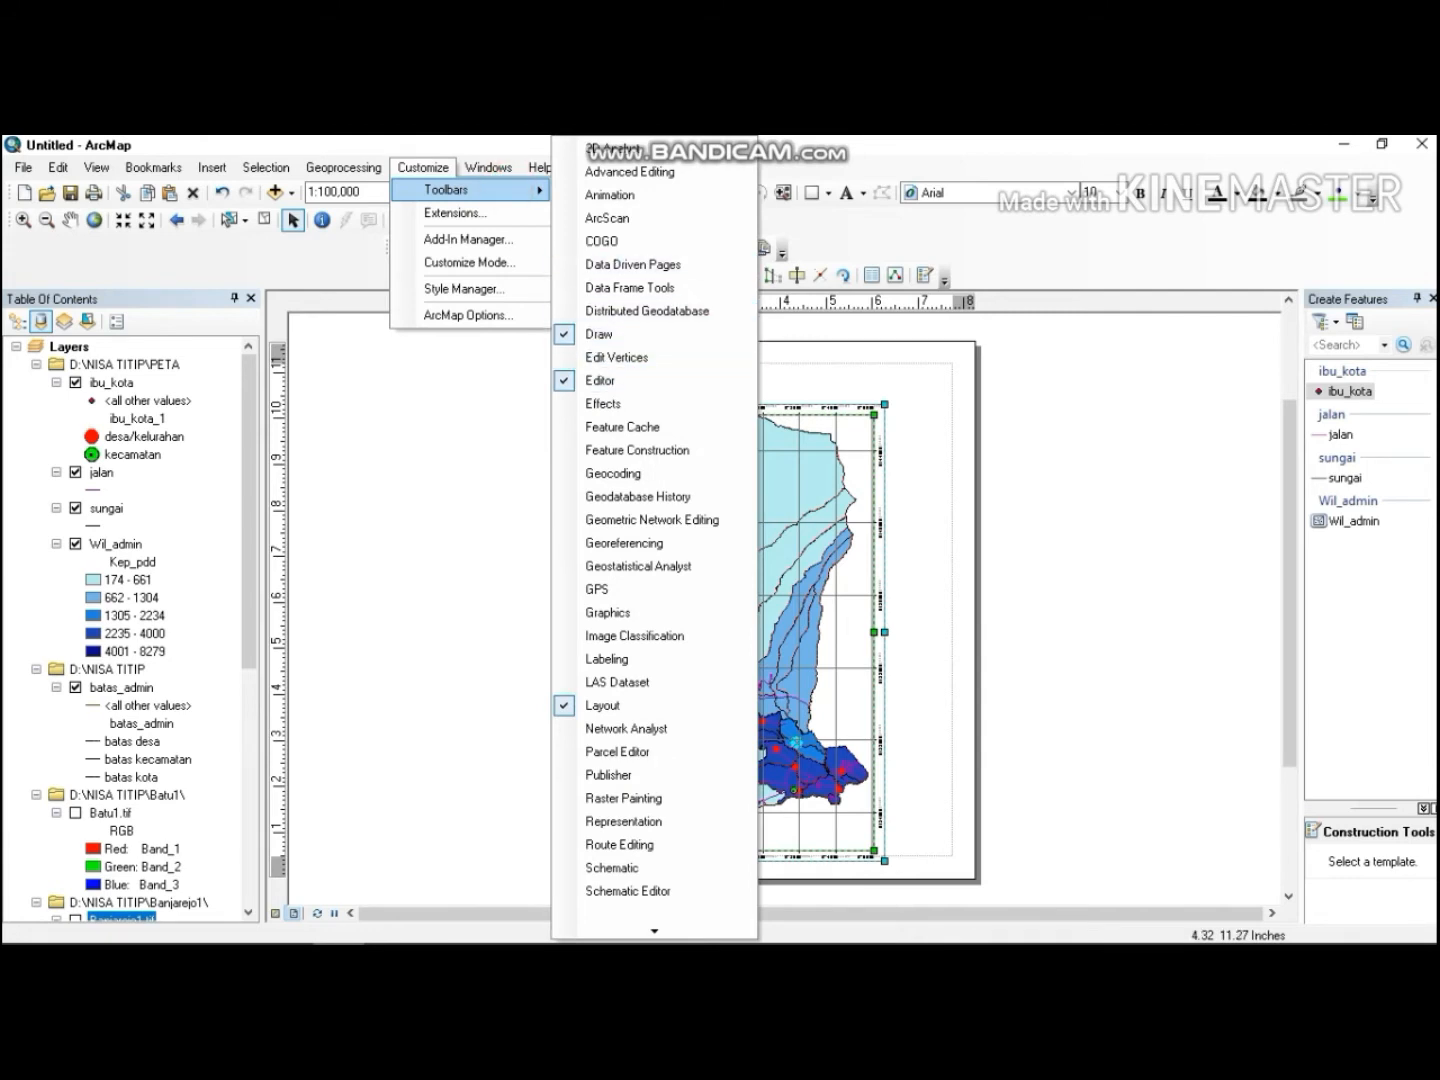
left_click(1062, 367)
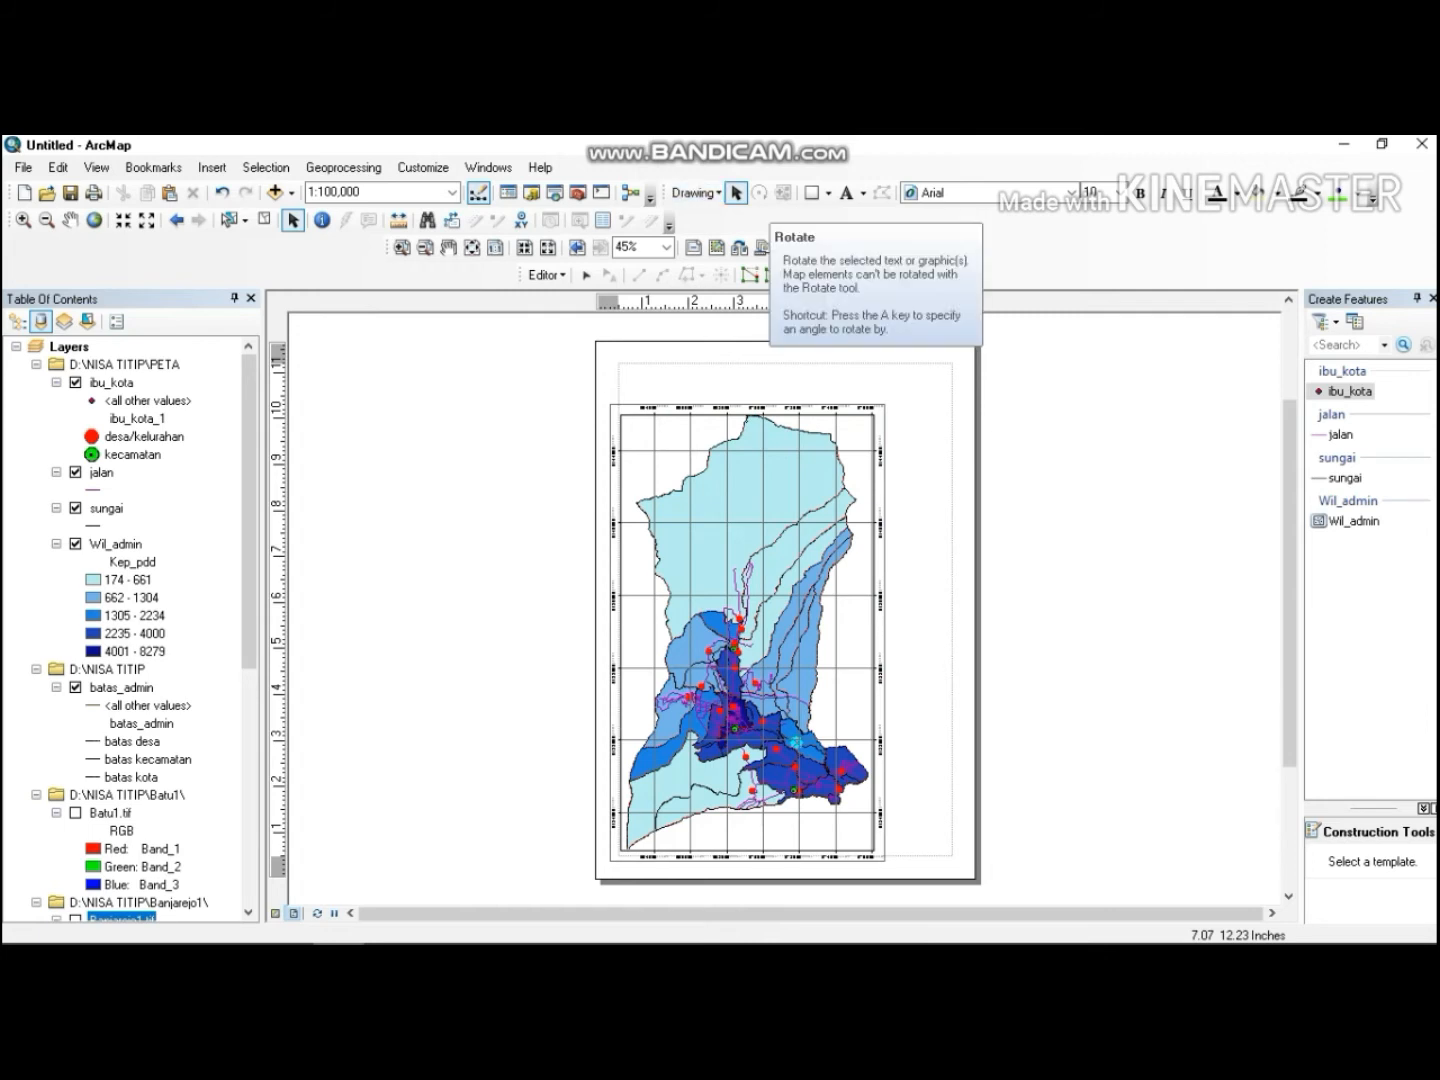
Draw a title rectangle about 6.9 by 0.55 inches above the map and set its fill to No Color.
left_click(812, 192)
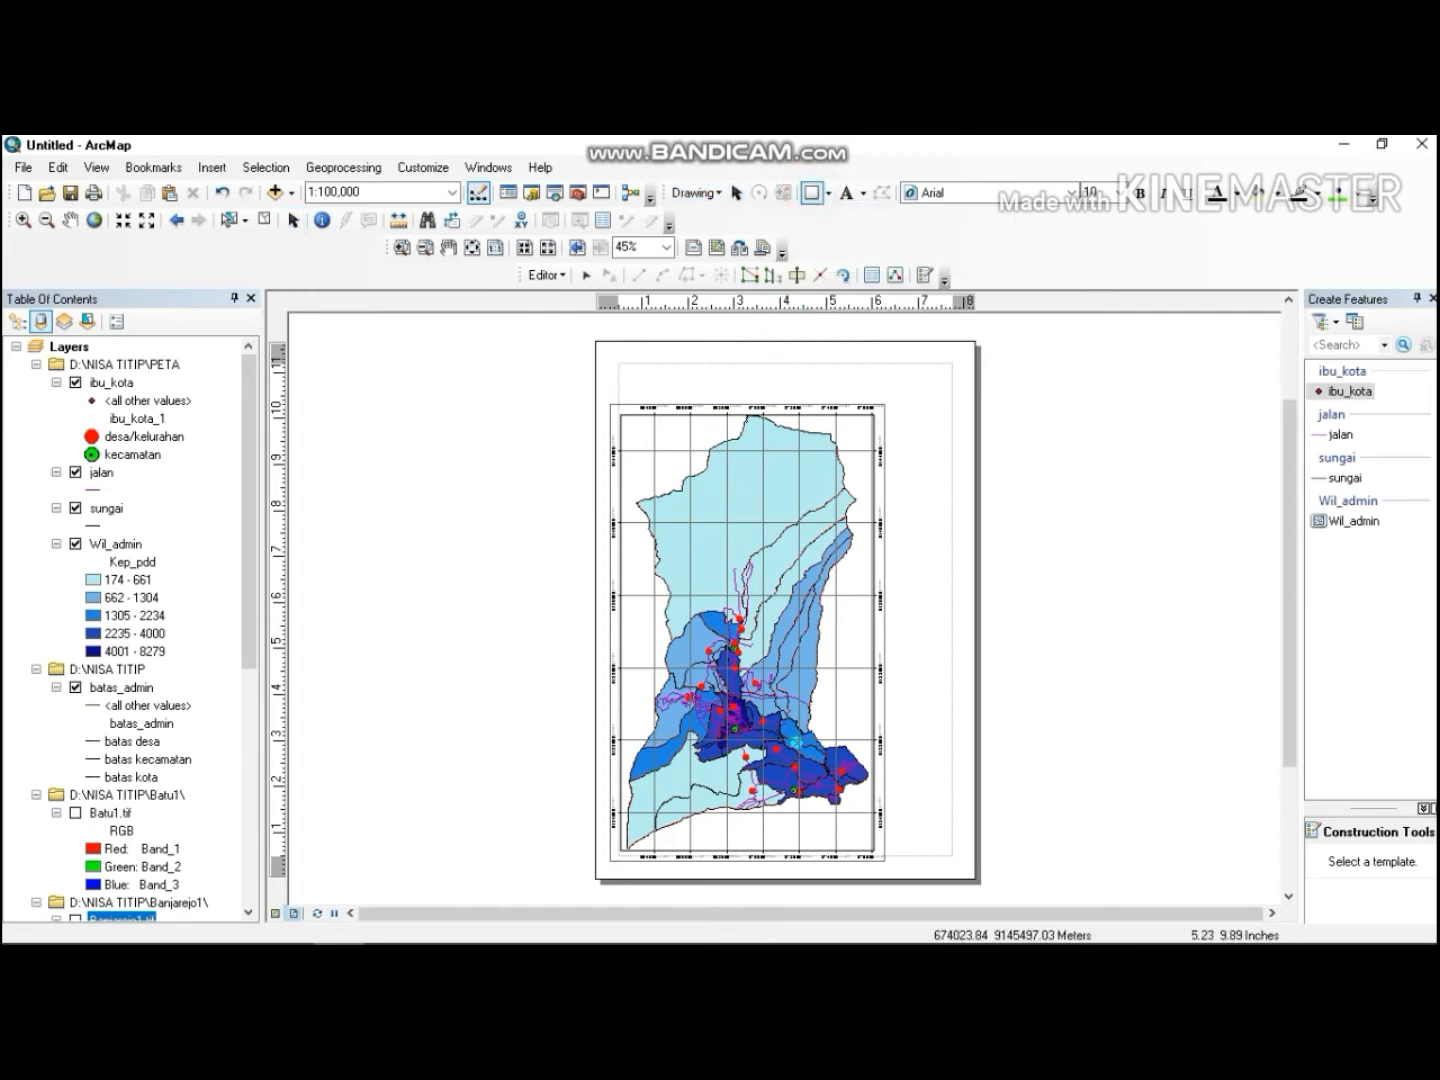
left_click_drag(626, 368, 946, 394)
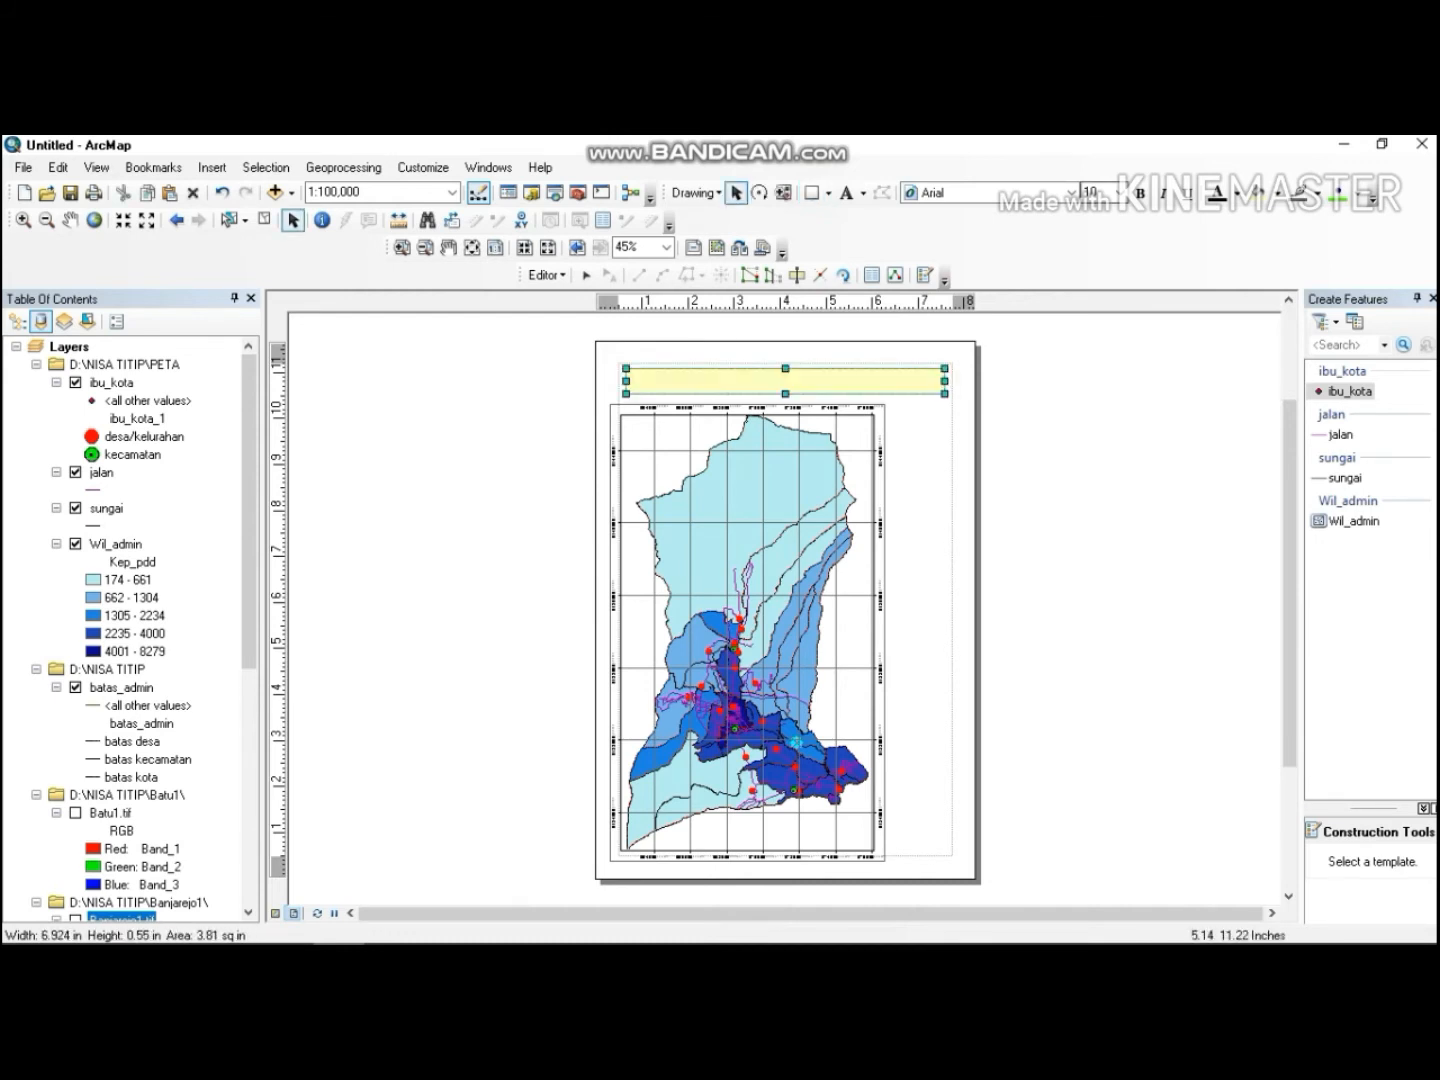
left_click(1272, 193)
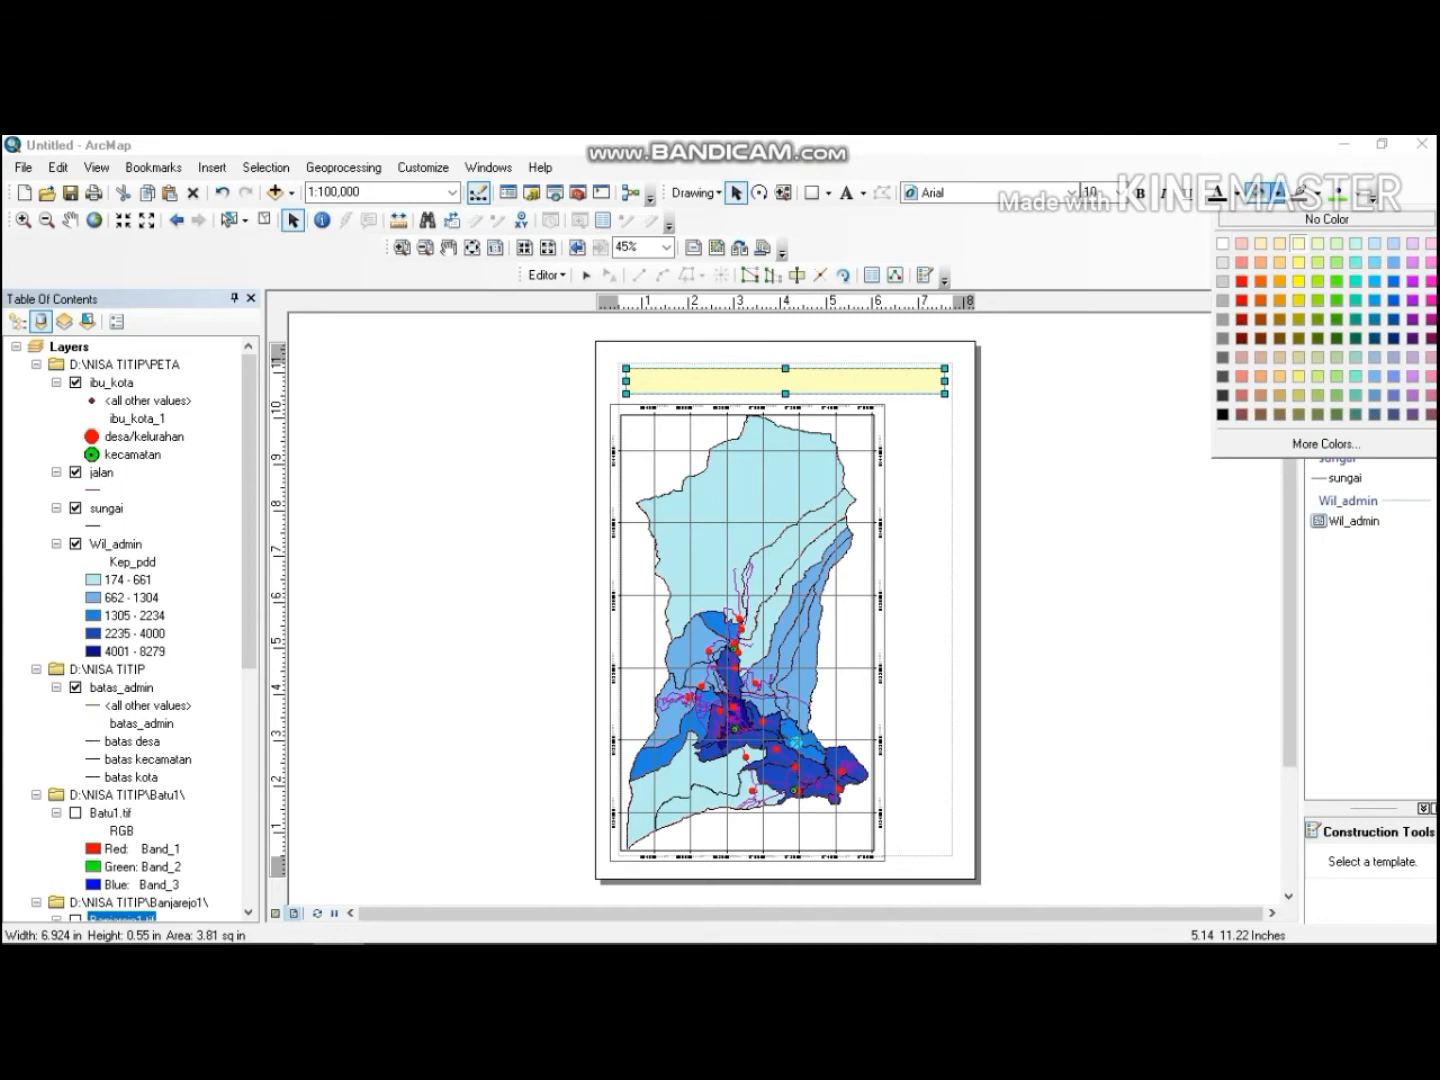
left_click(1252, 220)
Add the text PETA KEPADATAN PENDUDUK KOTA BATU inside the title rectangle.
left_click(846, 193)
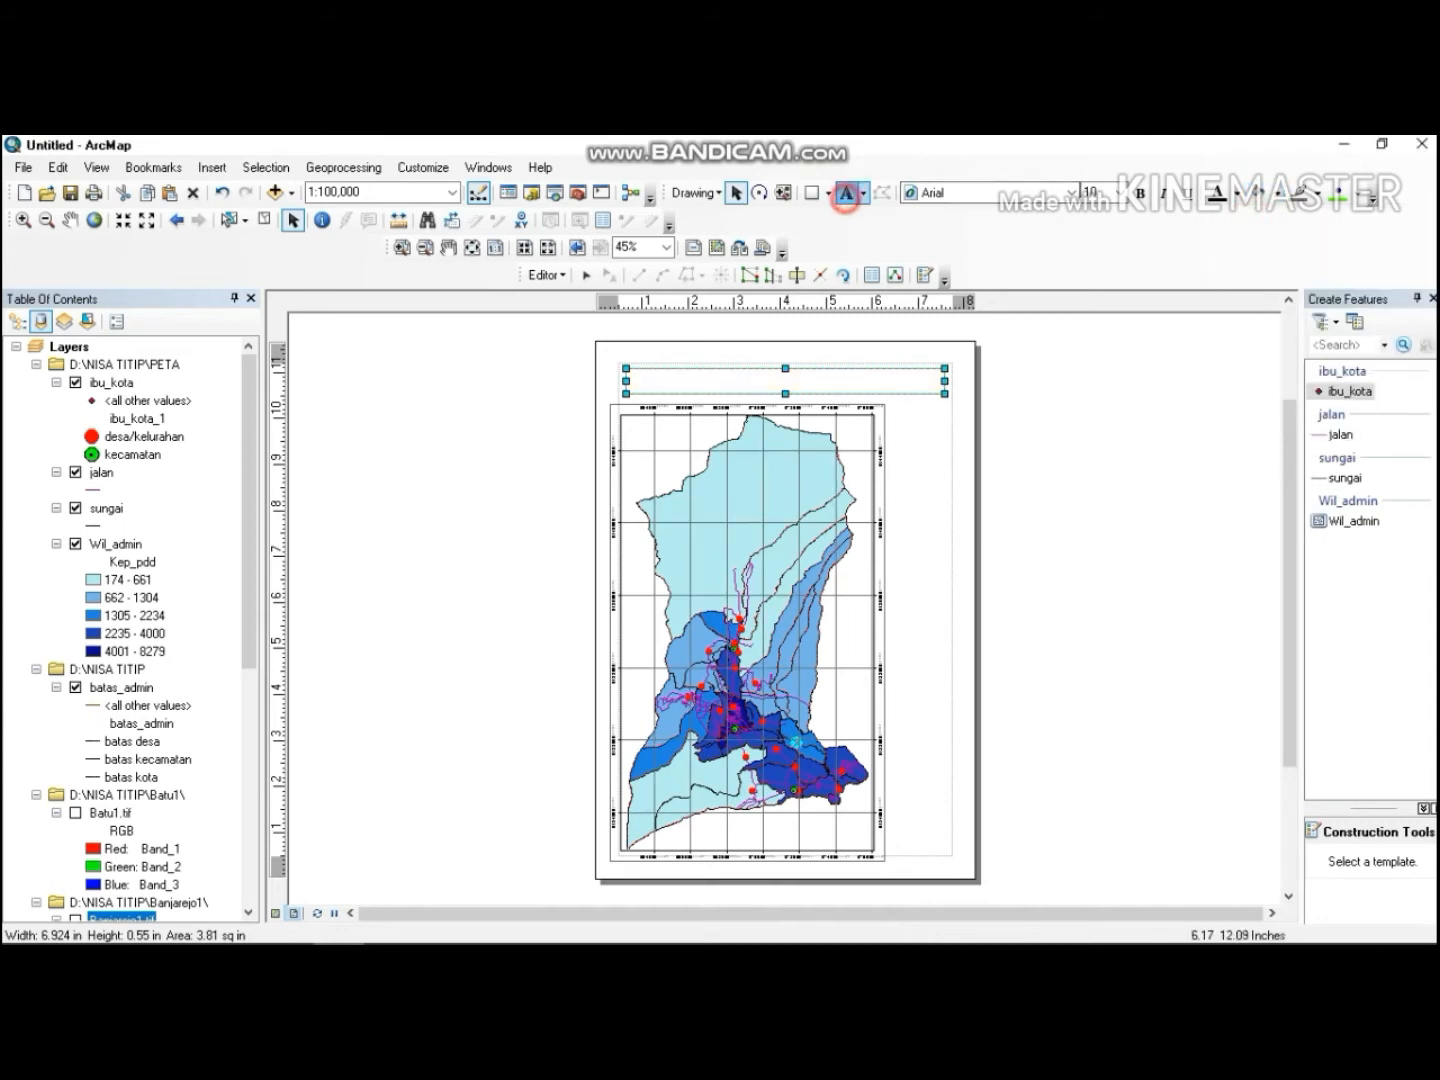
left_click(796, 380)
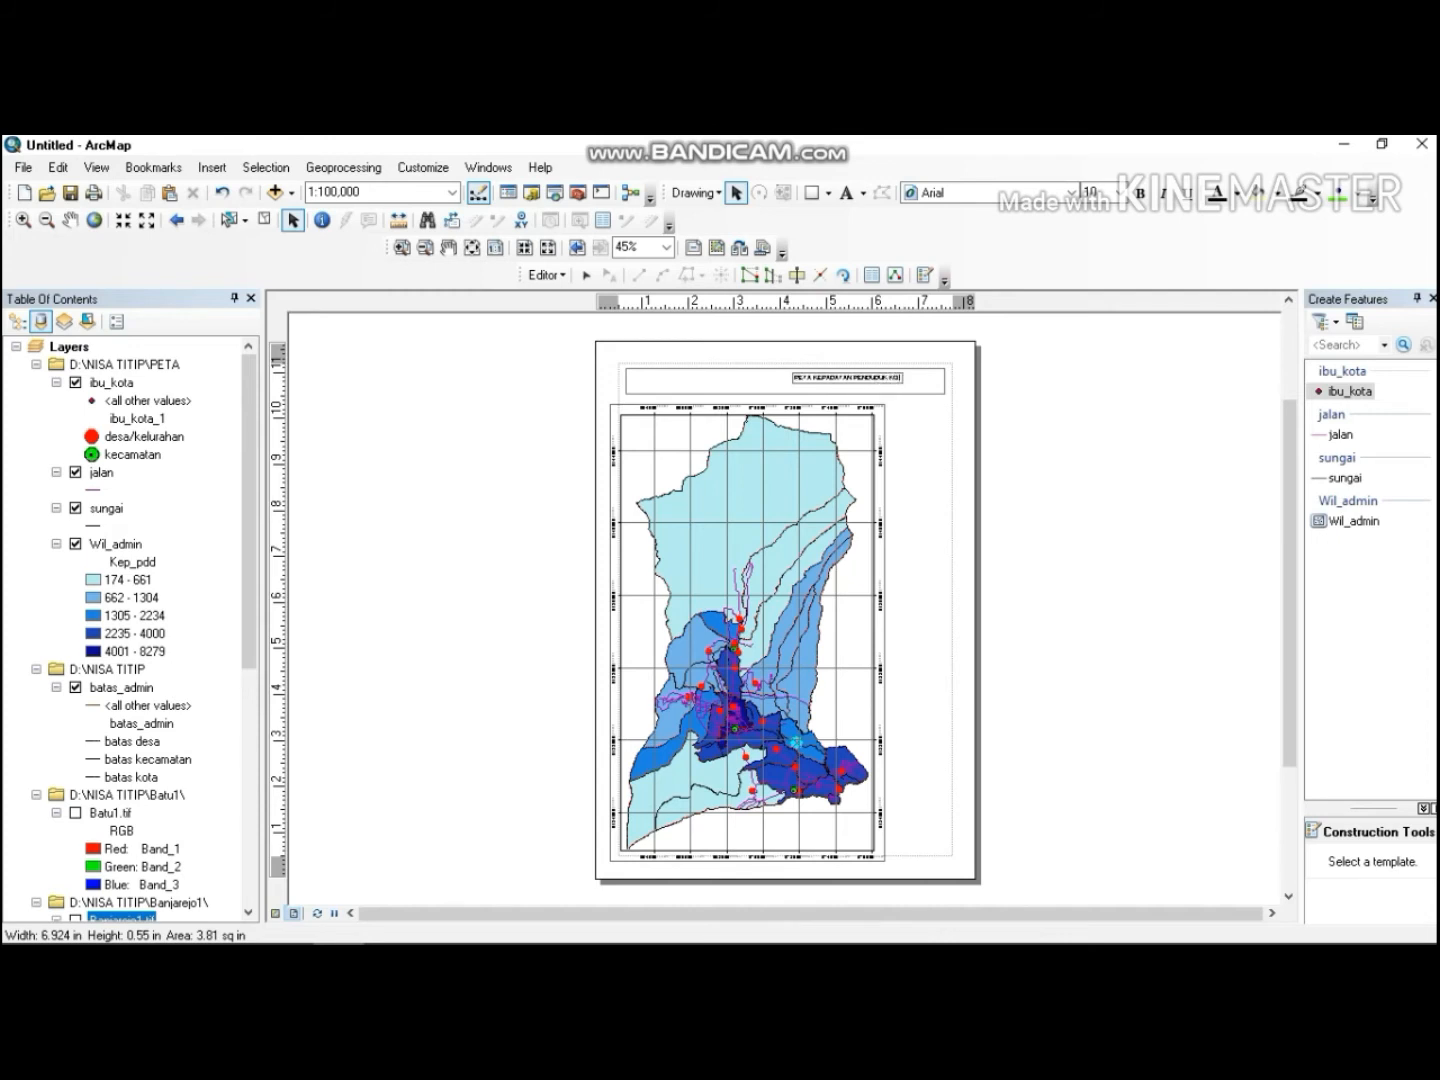
type("TA BATU")
left_click(1107, 189)
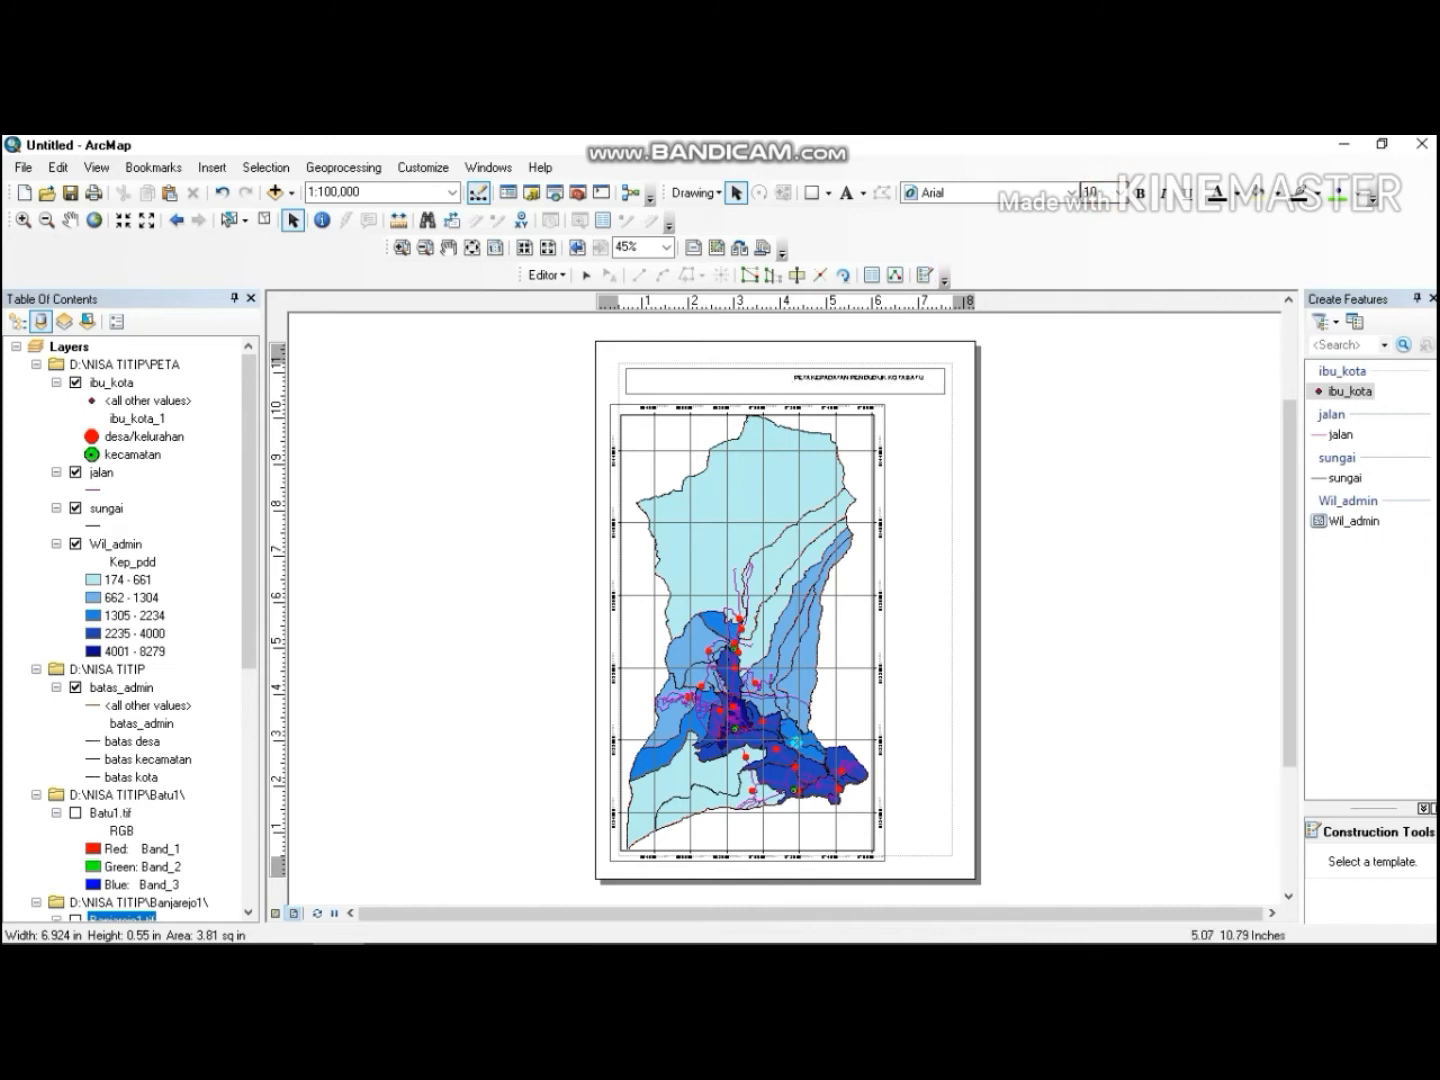
left_click(844, 377)
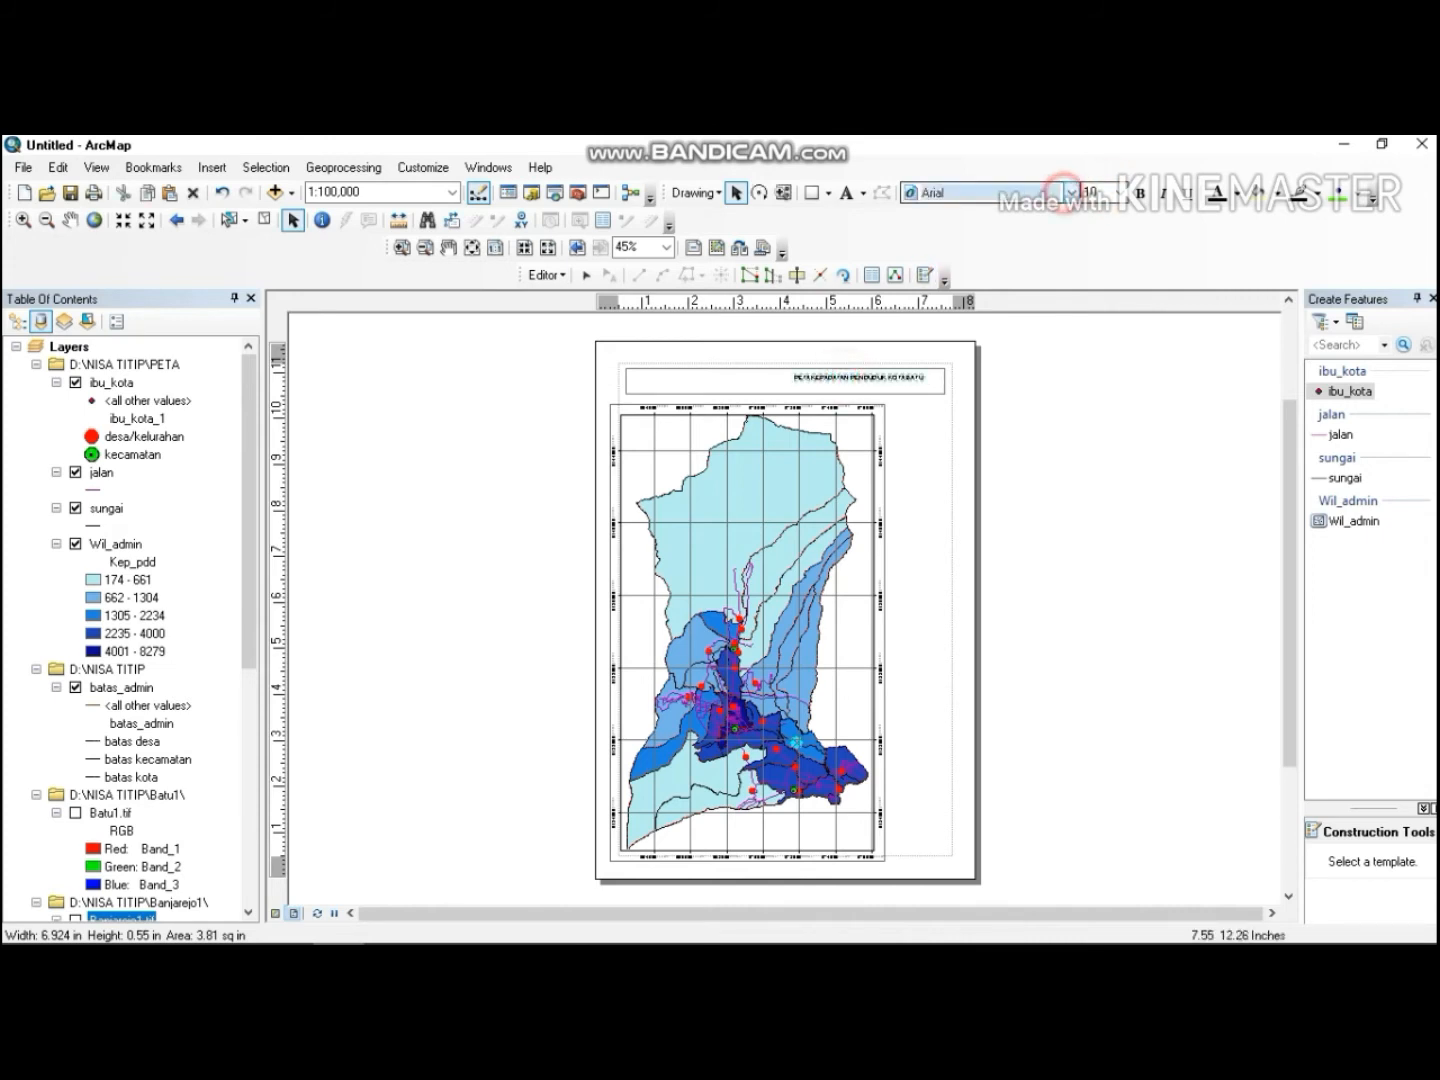
Set the title text's font to Times New Roman and its size to 16.
left_click(1071, 192)
left_click_drag(1086, 241, 1086, 404)
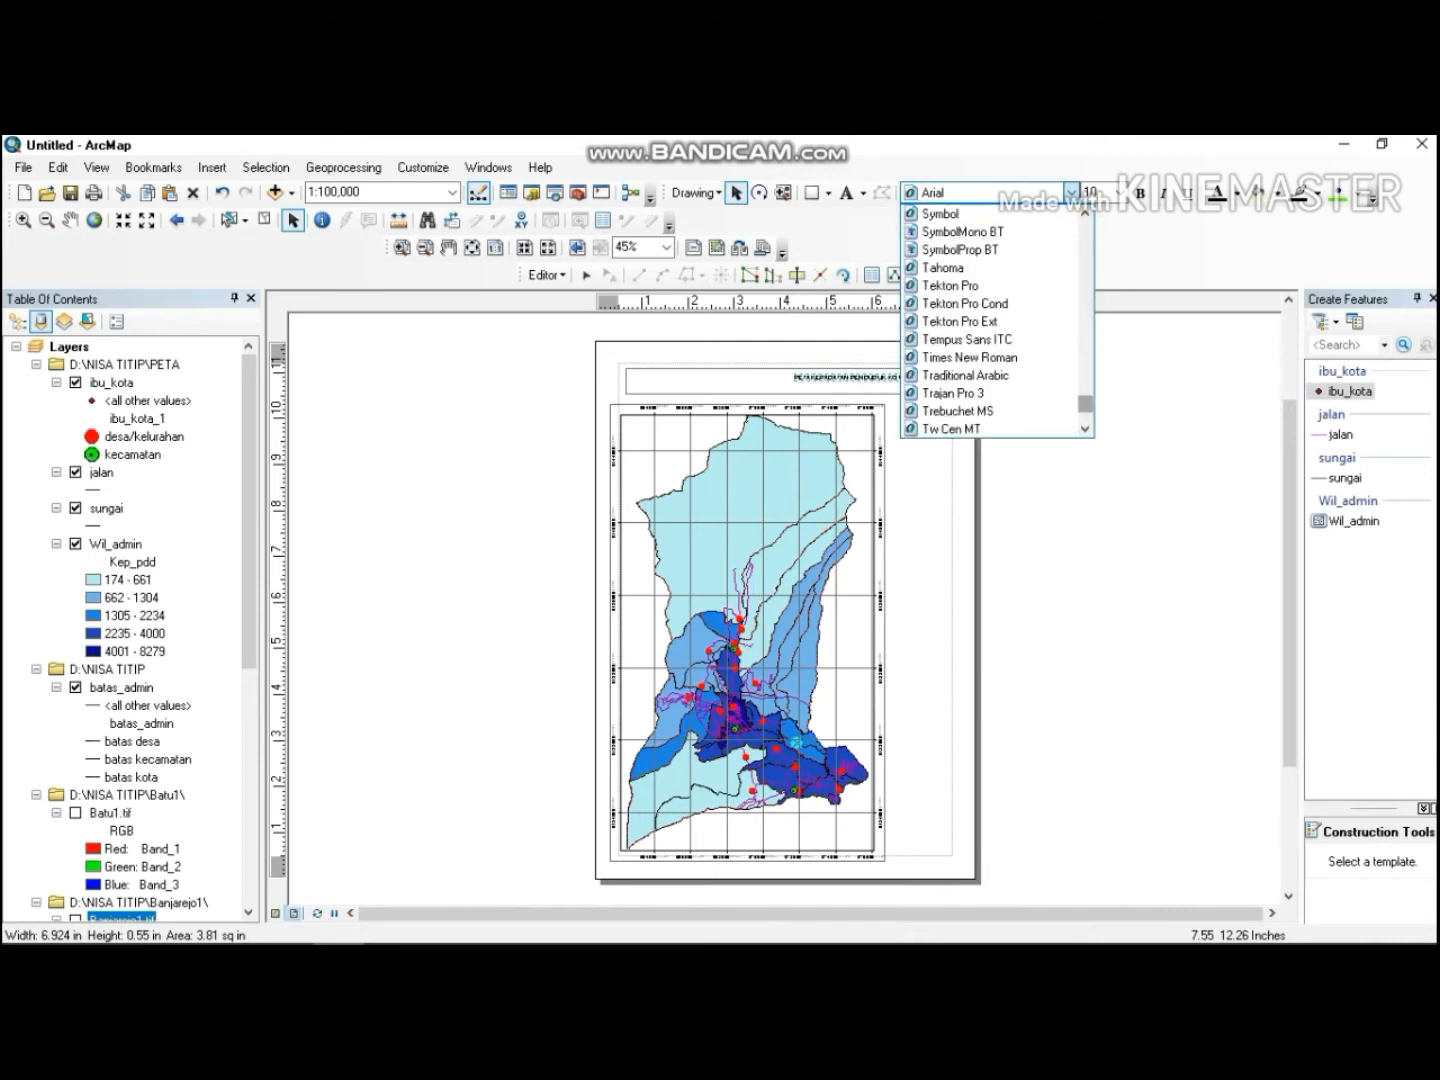
left_click(962, 357)
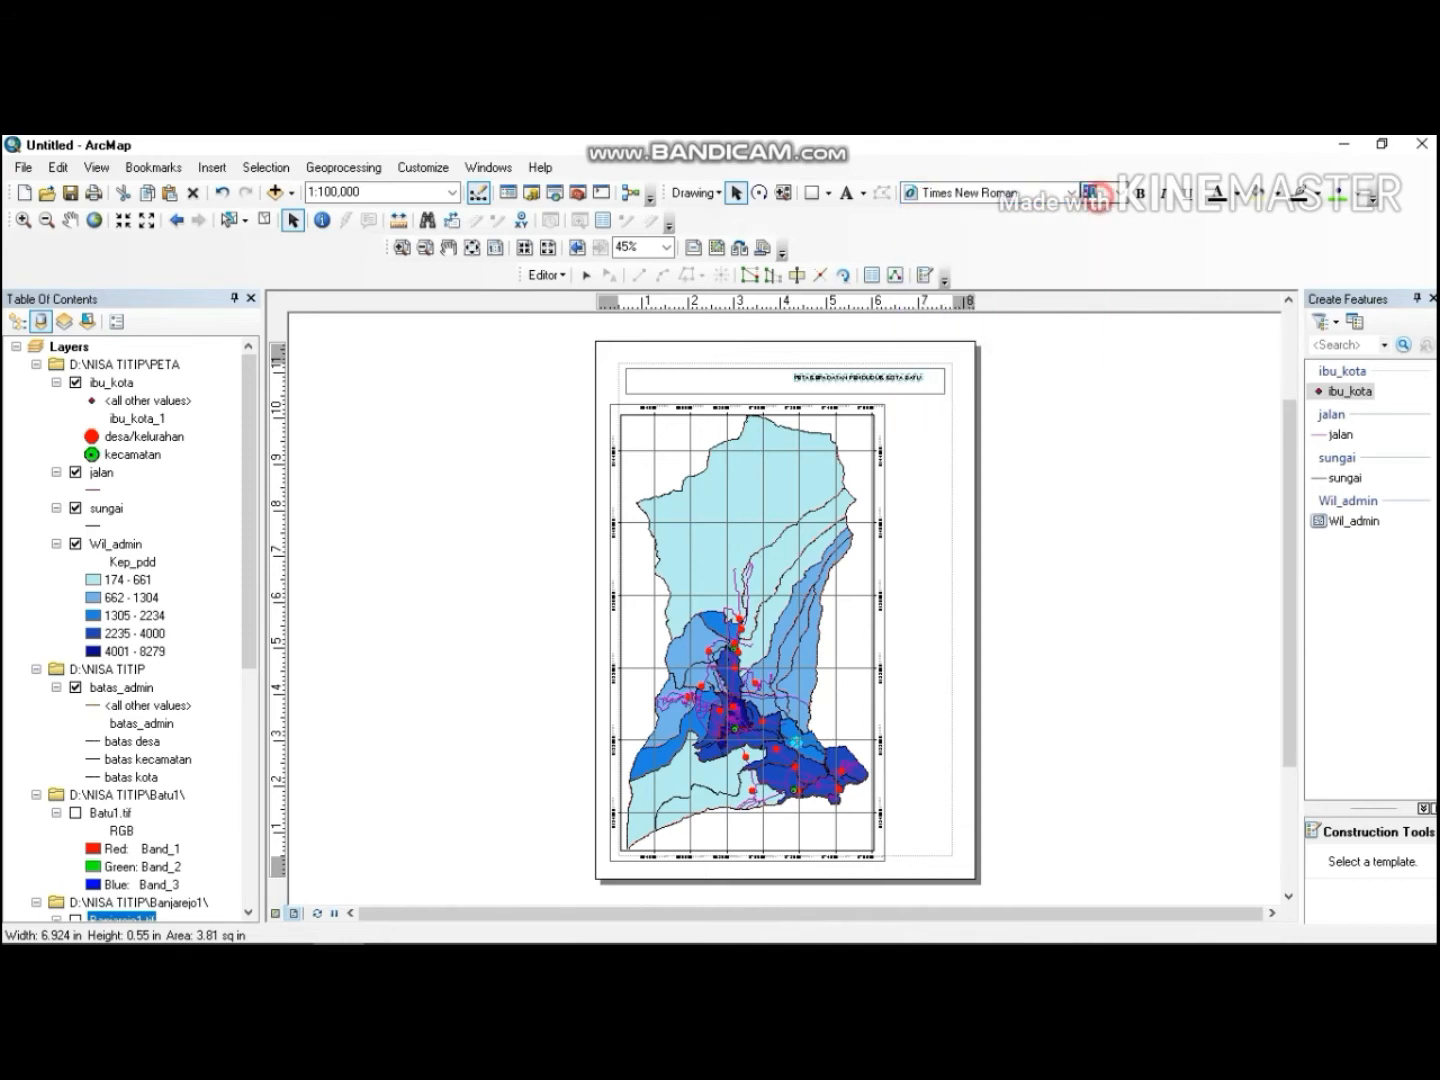
key("Return")
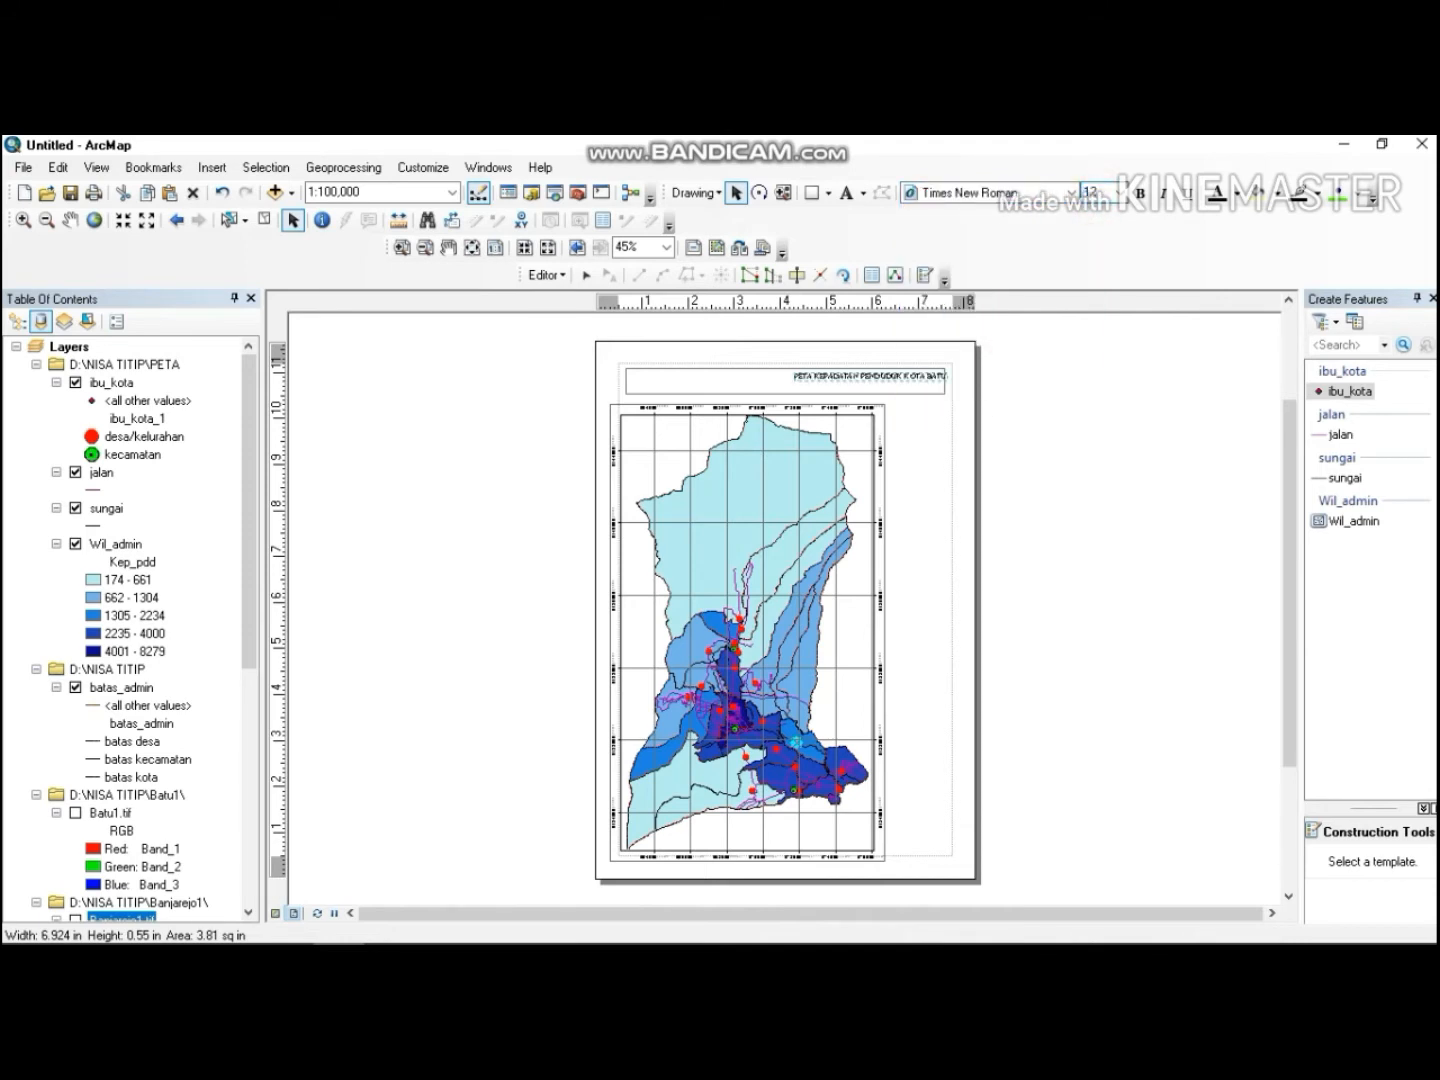
left_click(1098, 193)
type("16")
key("Return")
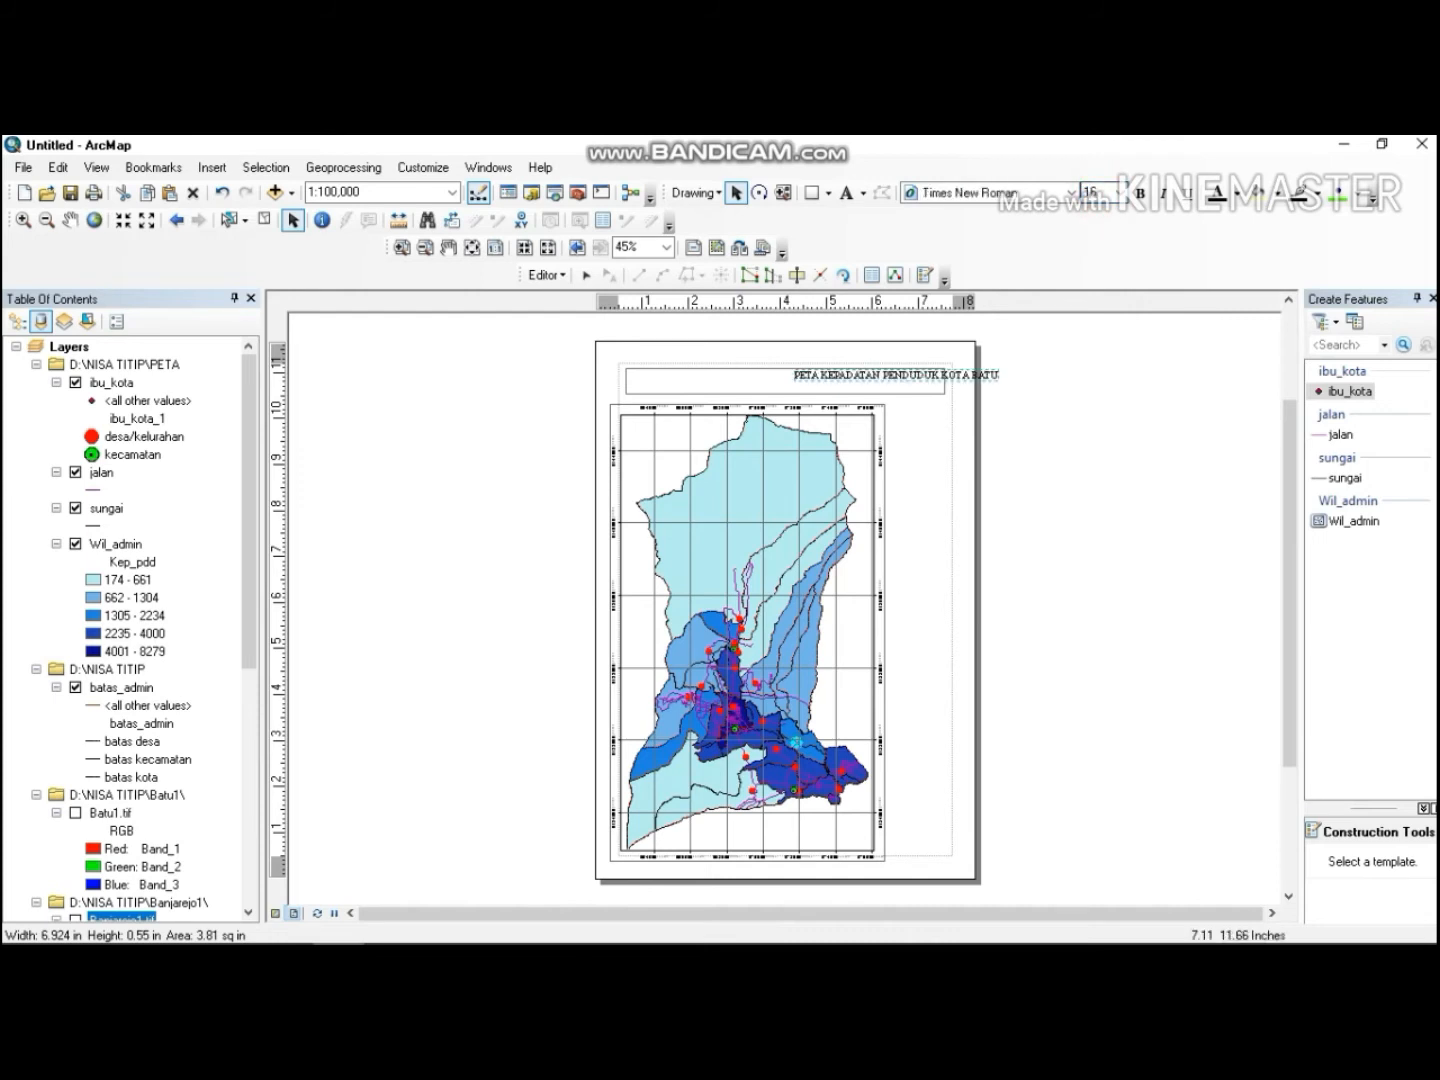
Center the title text within the rectangle and make it bold.
left_click_drag(915, 375, 798, 380)
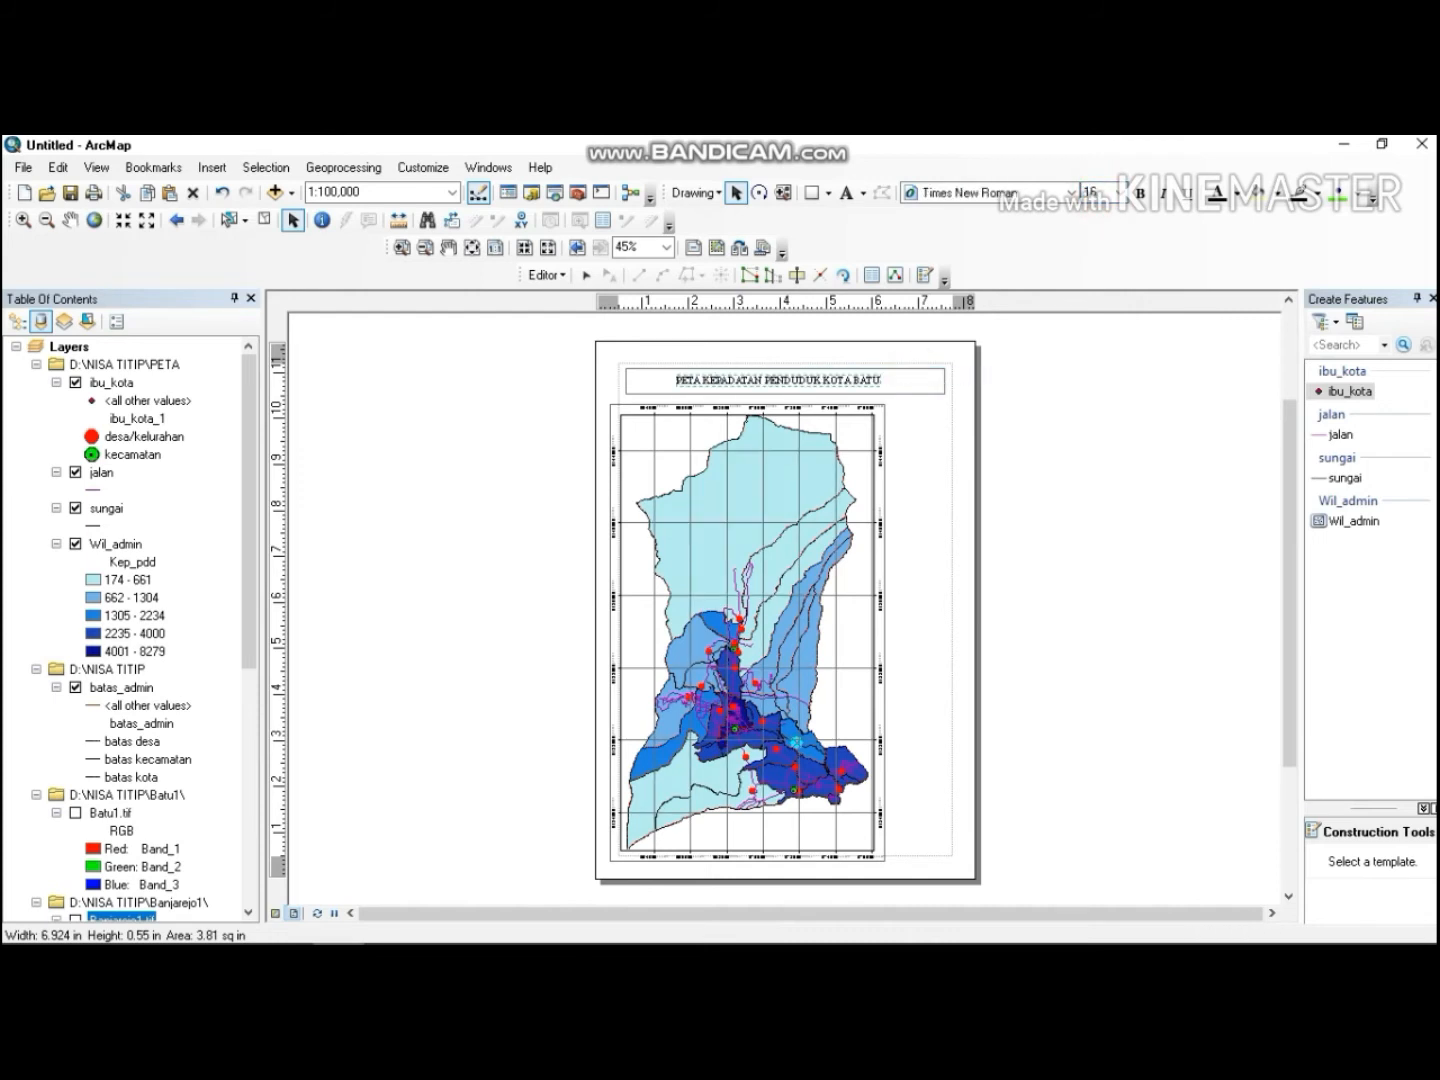
left_click(1140, 193)
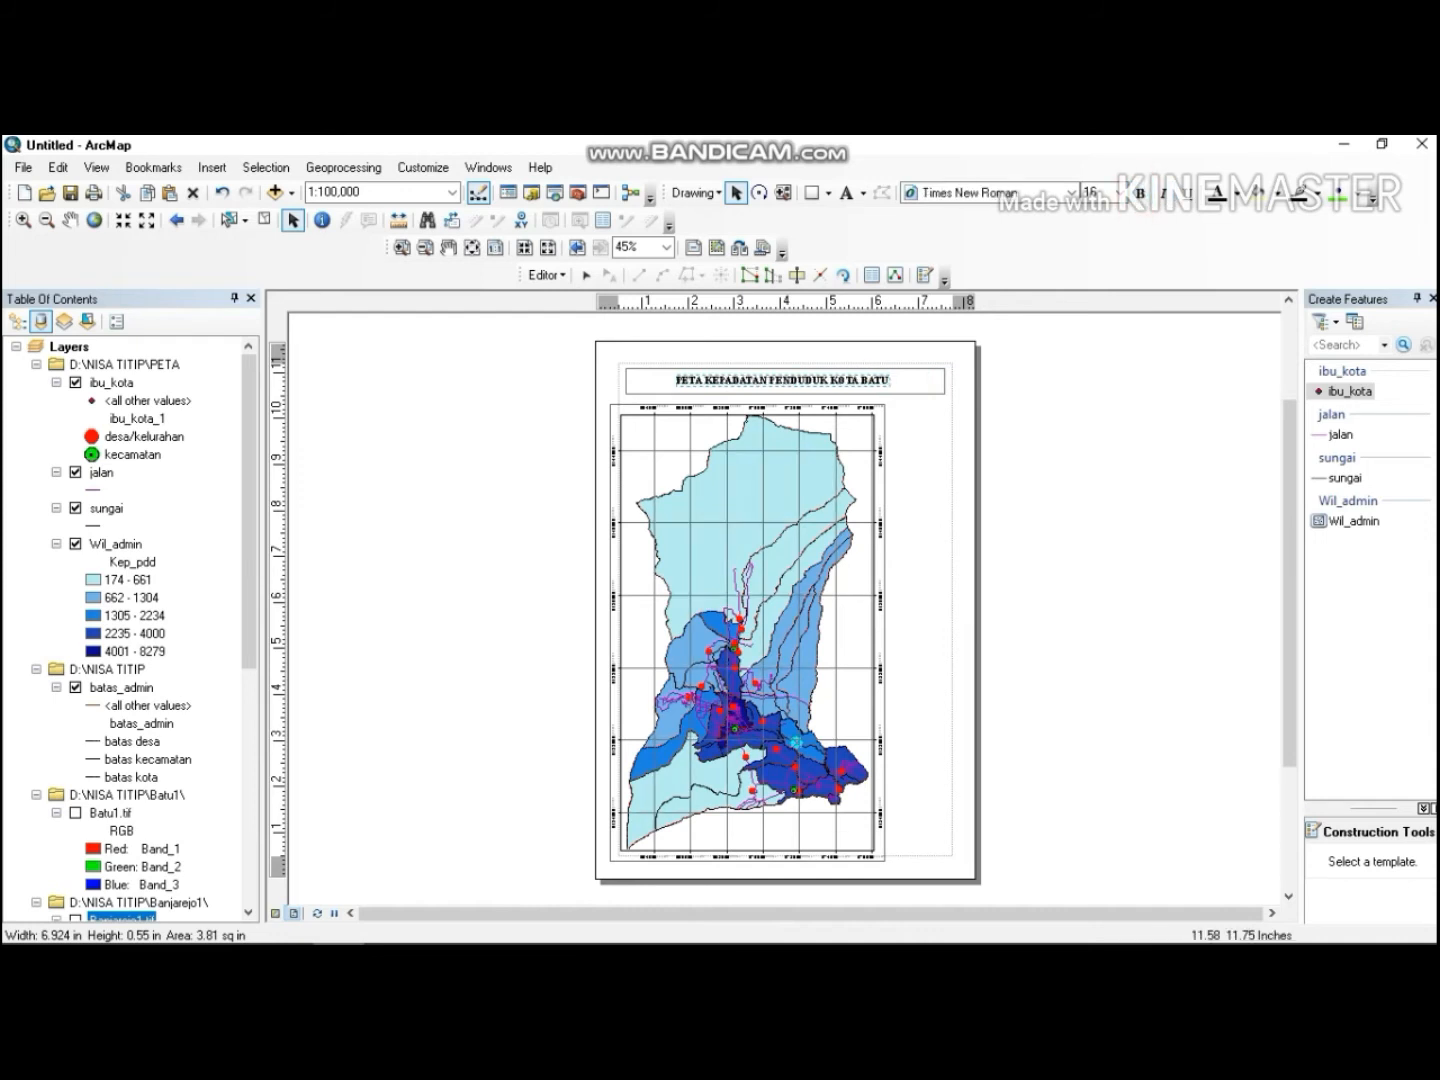
Shift the title rectangle slightly left to align with the map frame.
left_click(818, 384)
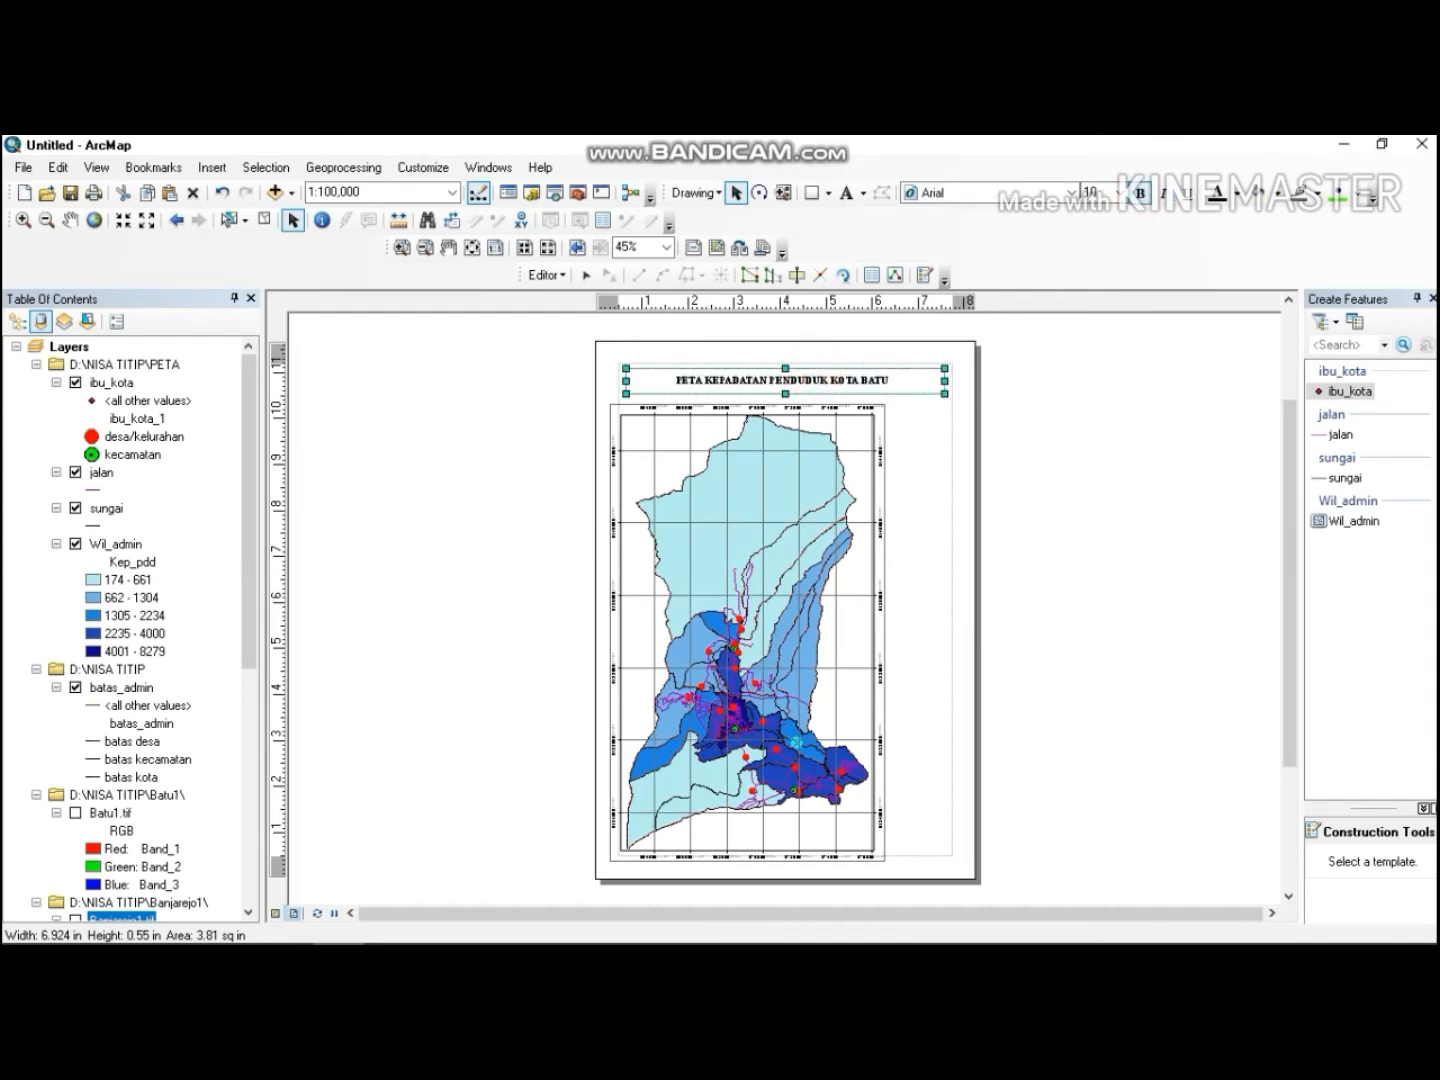
left_click_drag(818, 378, 809, 377)
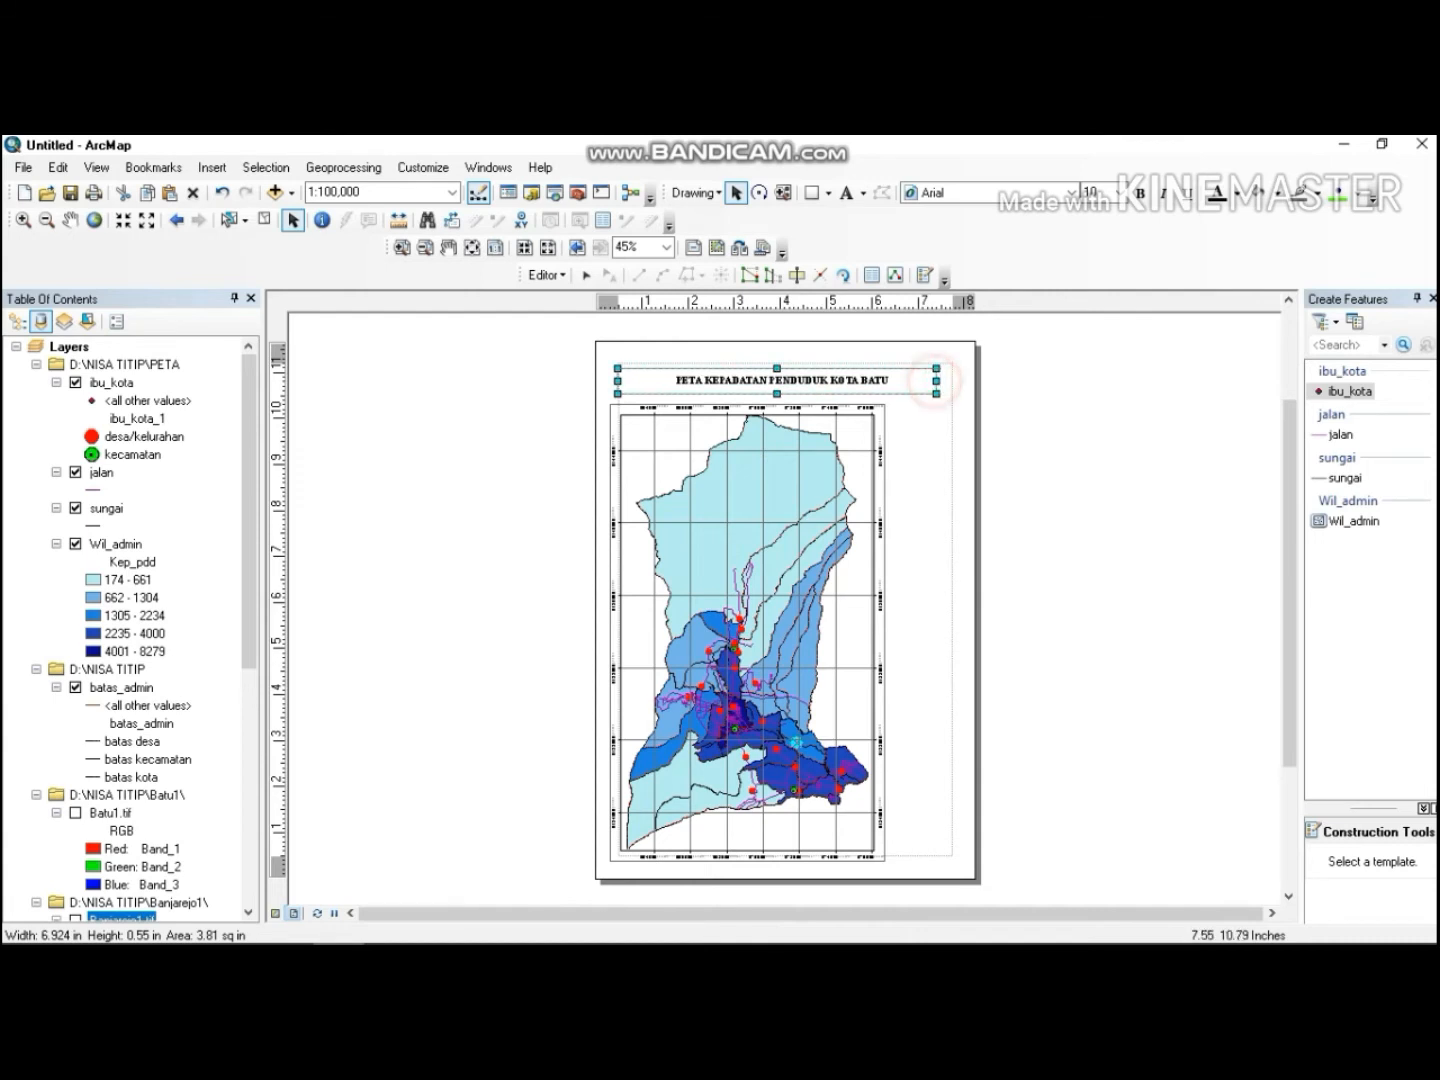
left_click(942, 427)
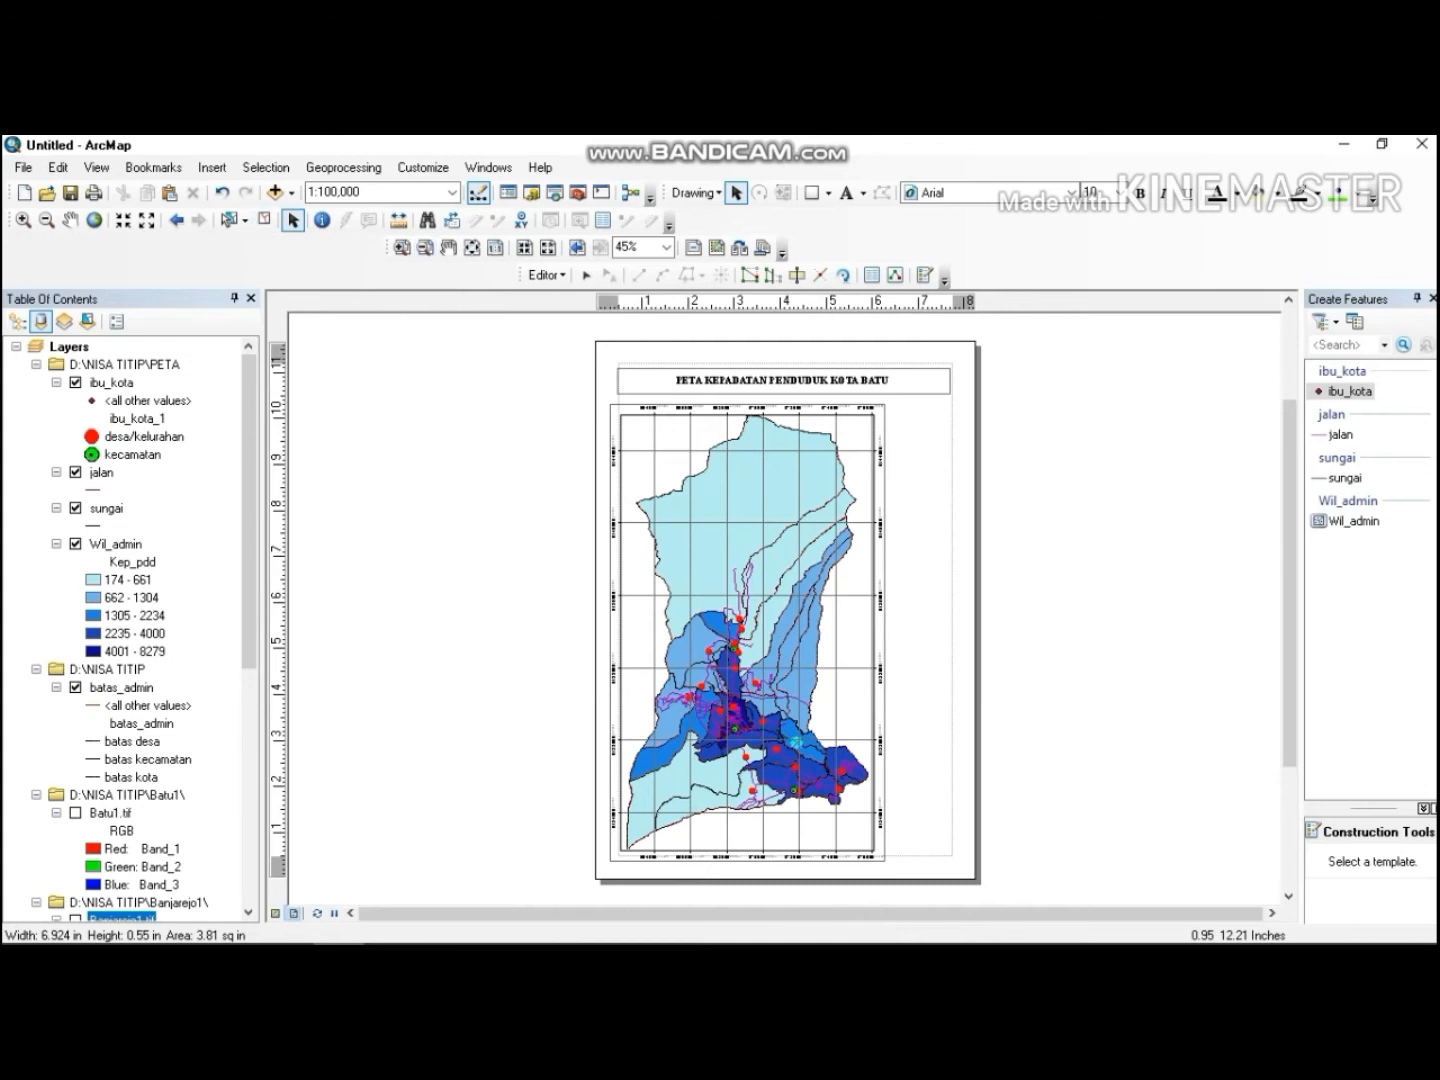
Draw a narrow rectangle about 1.2 × 4.8 in beside the map frame and set its fill to no color.
left_click(808, 193)
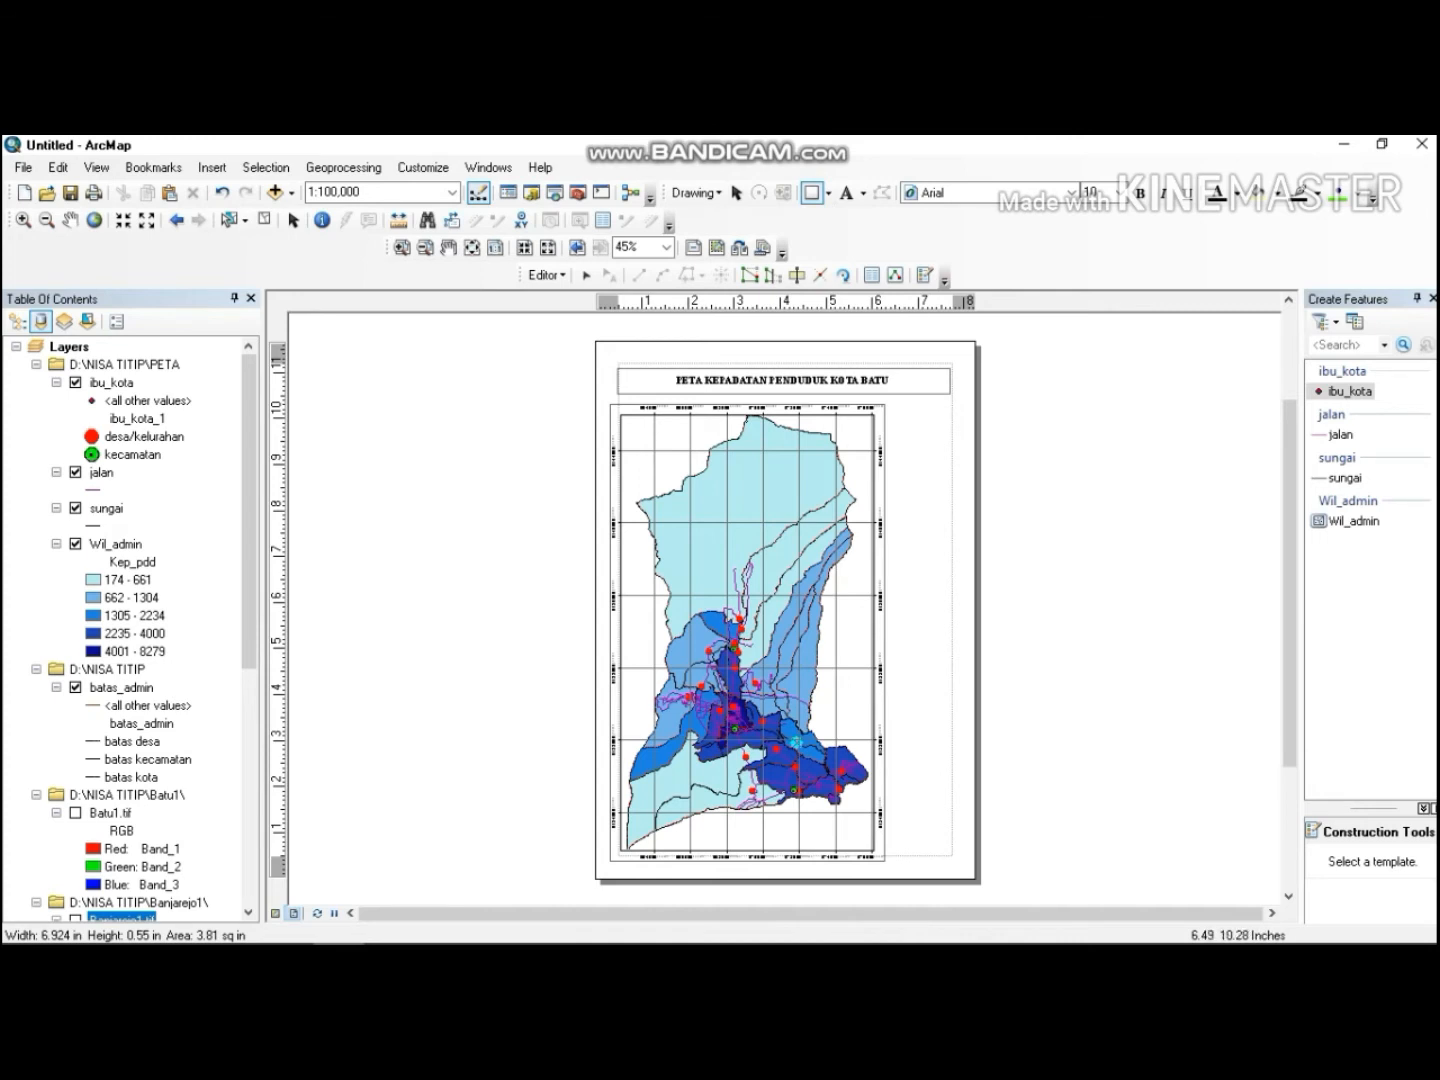
left_click_drag(893, 405, 947, 627)
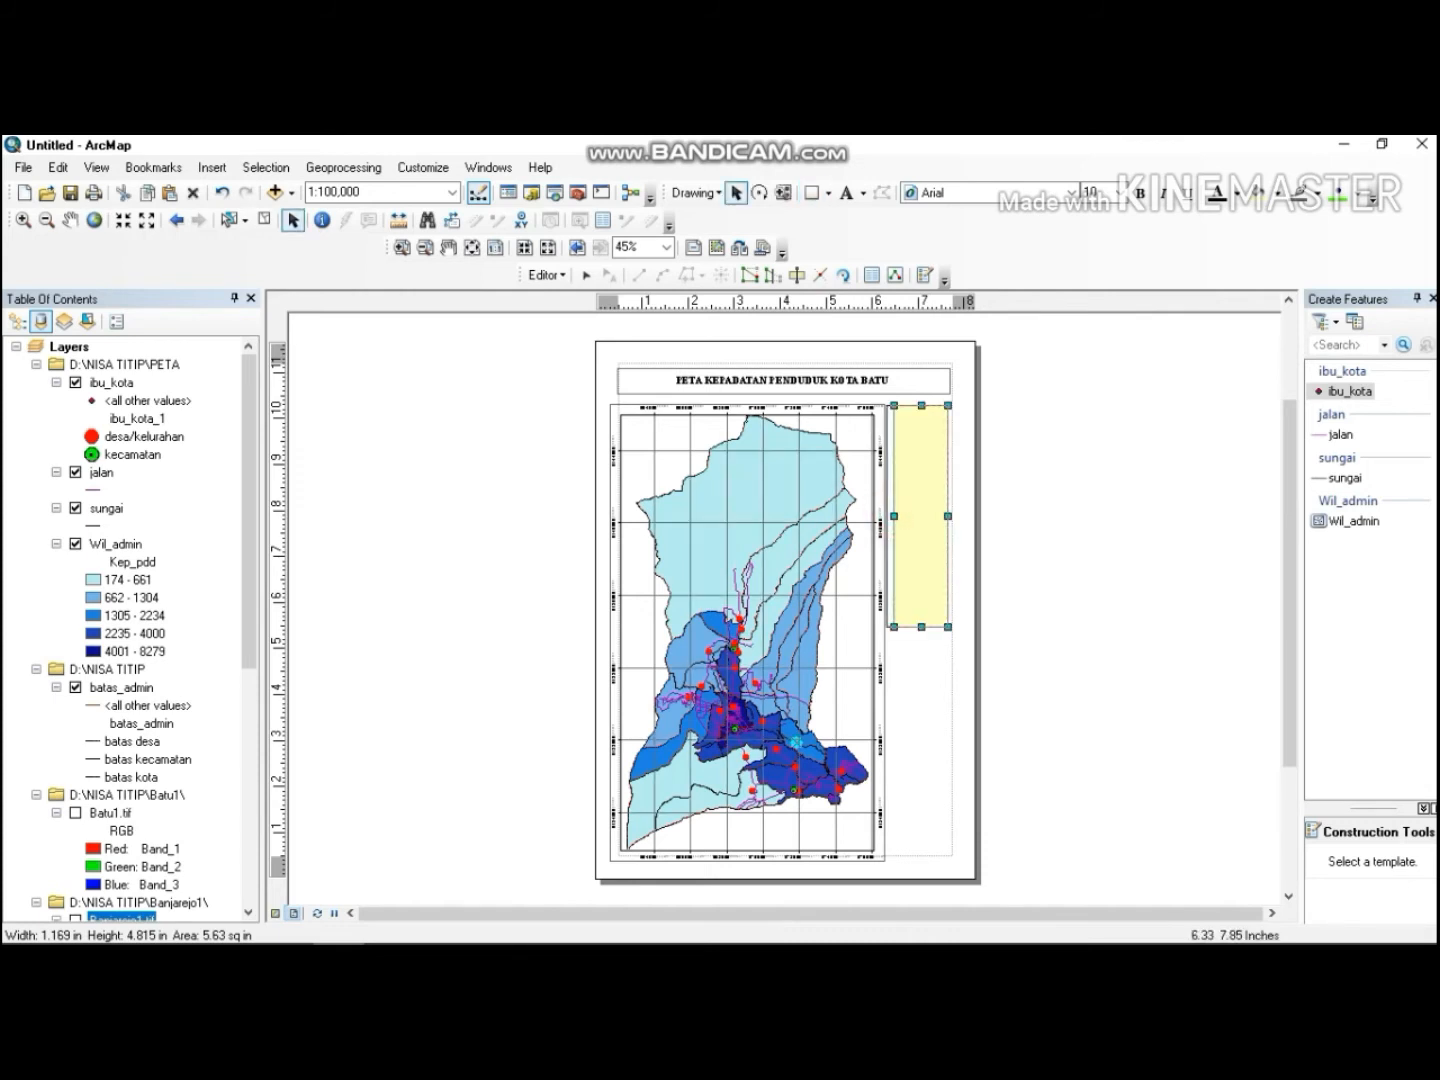
left_click_drag(894, 516, 889, 516)
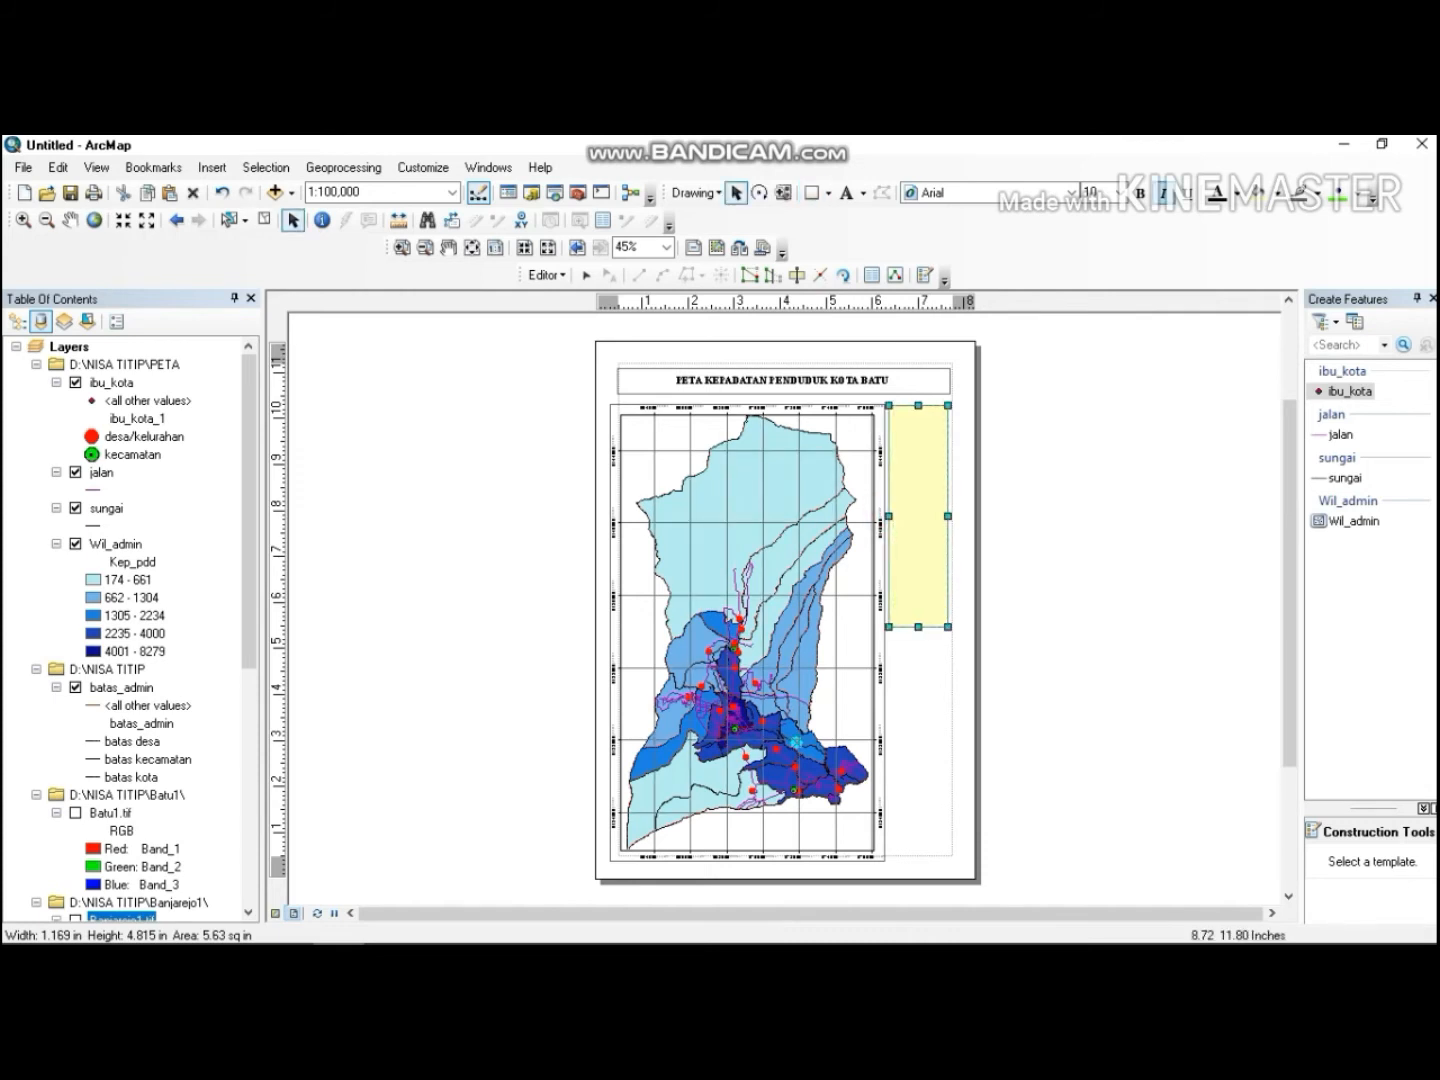
left_click(1265, 192)
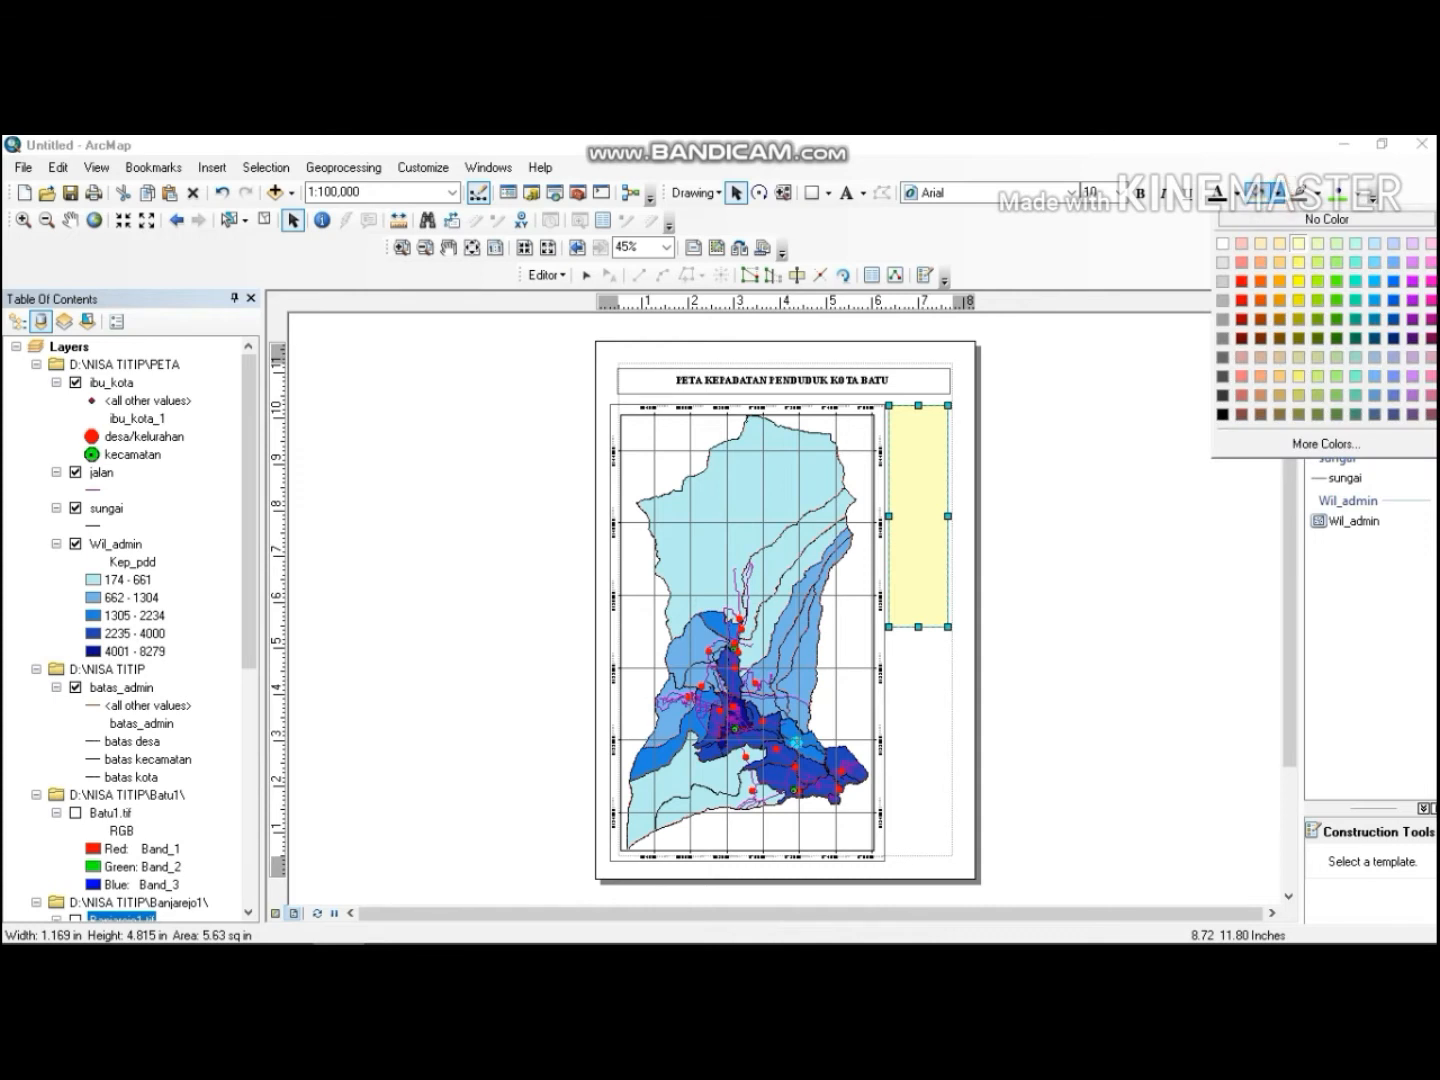
left_click(1327, 219)
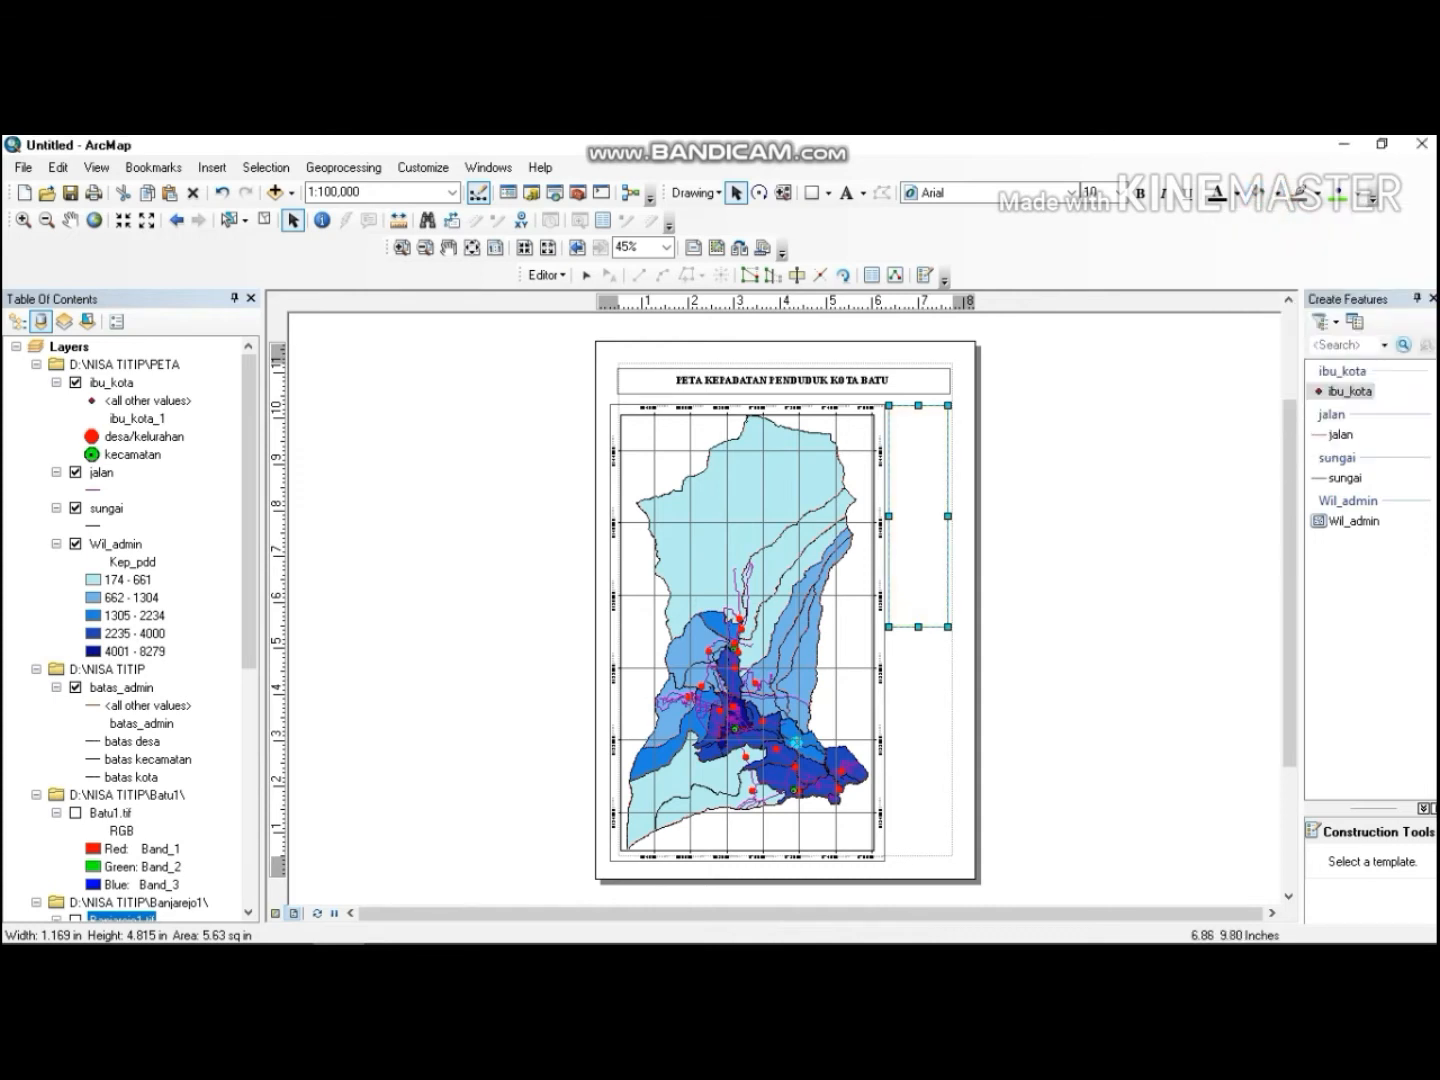
Insert a legend for the map layers using the default Legend Wizard settings.
left_click(212, 167)
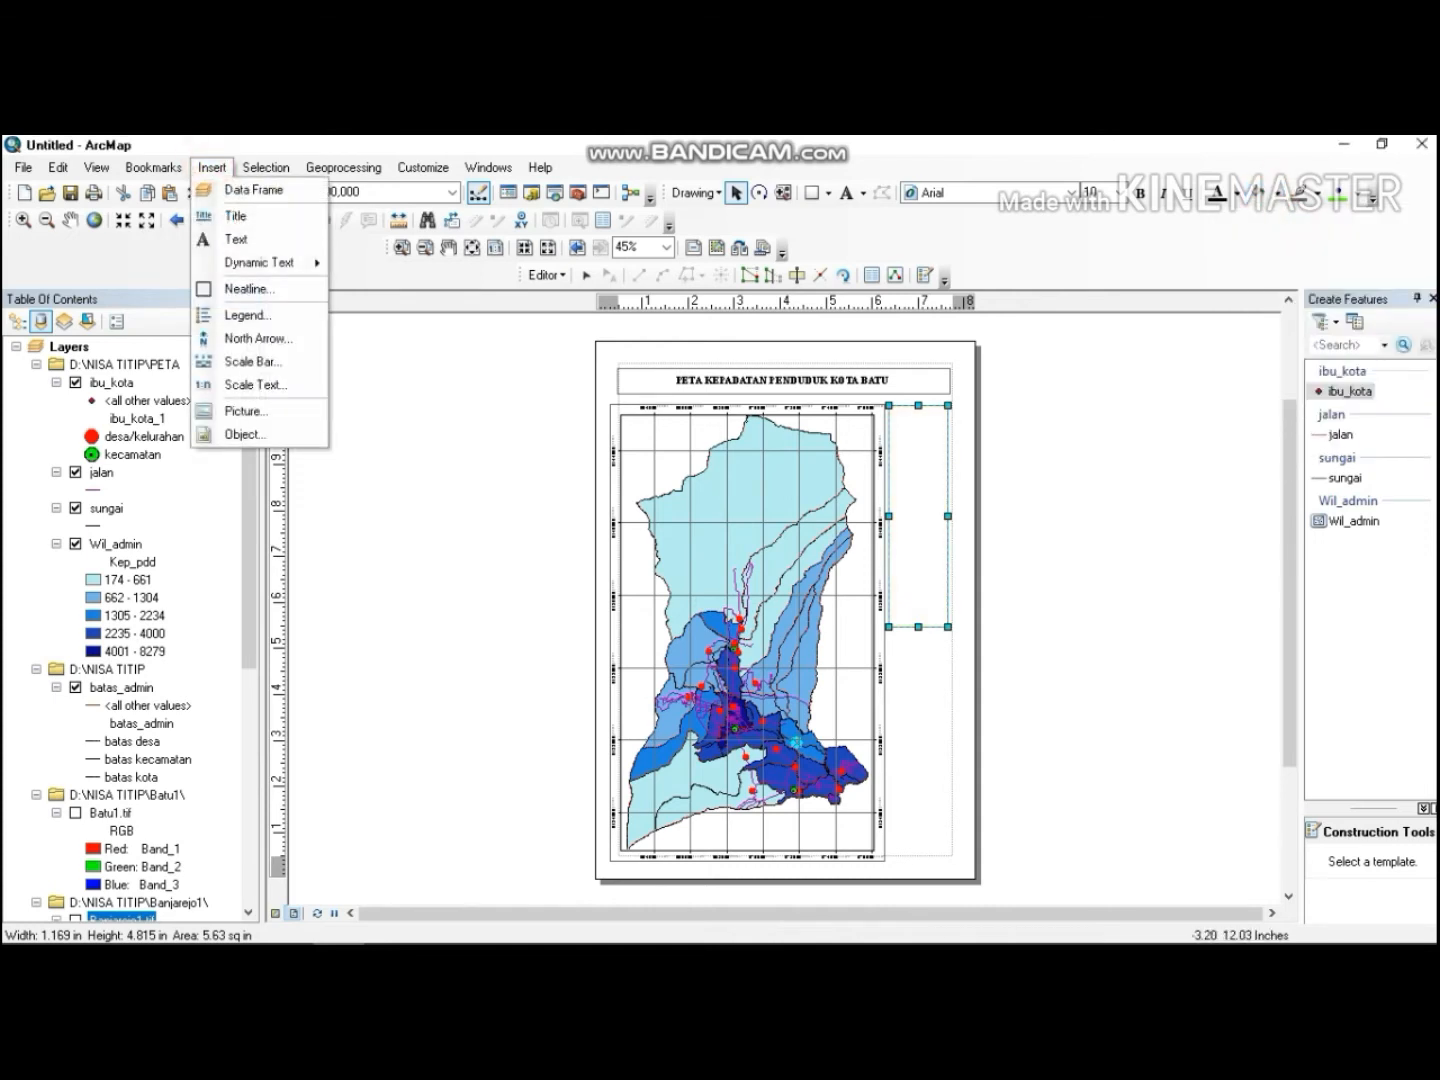
left_click(265, 167)
left_click(212, 167)
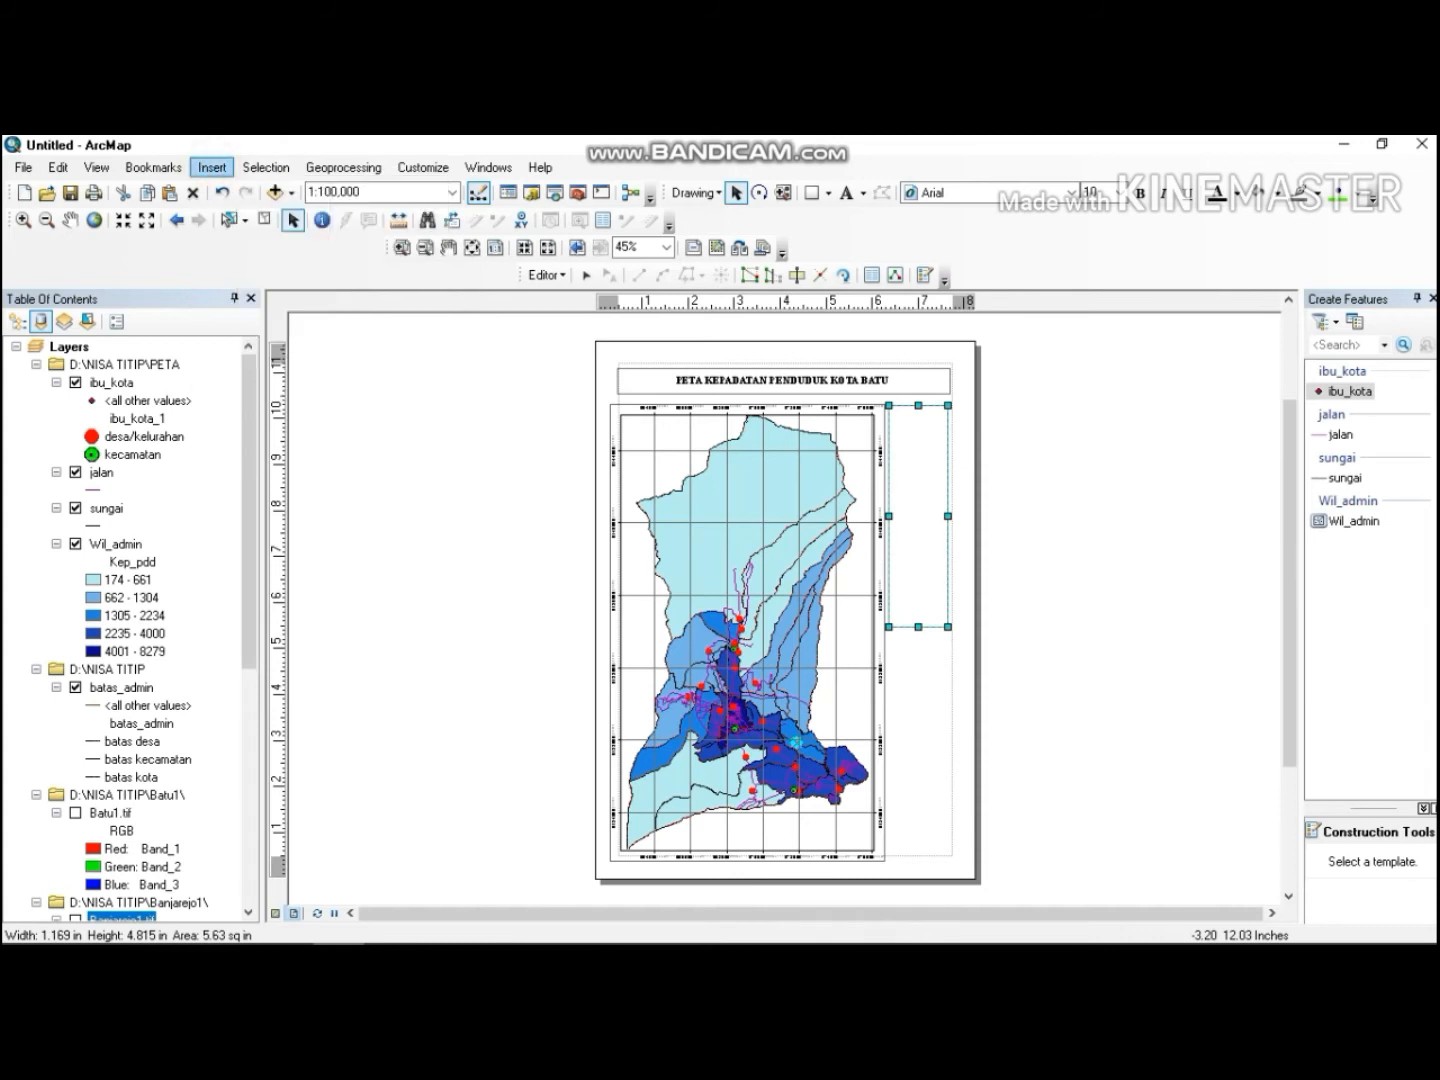
left_click(212, 167)
left_click(246, 315)
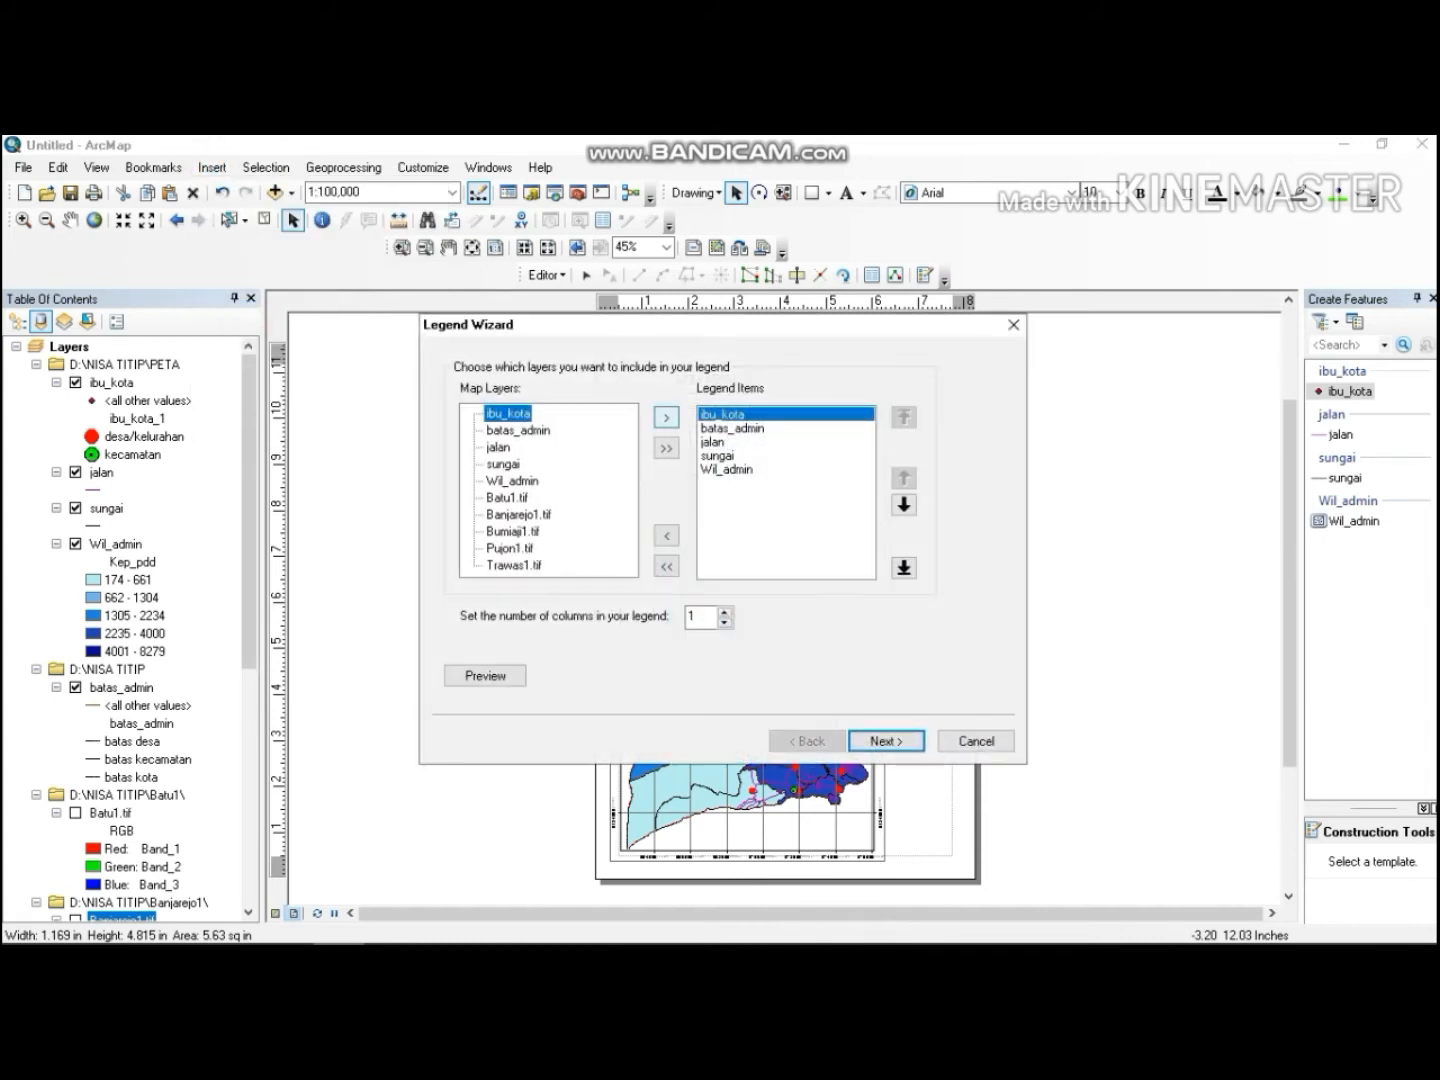
left_click(886, 741)
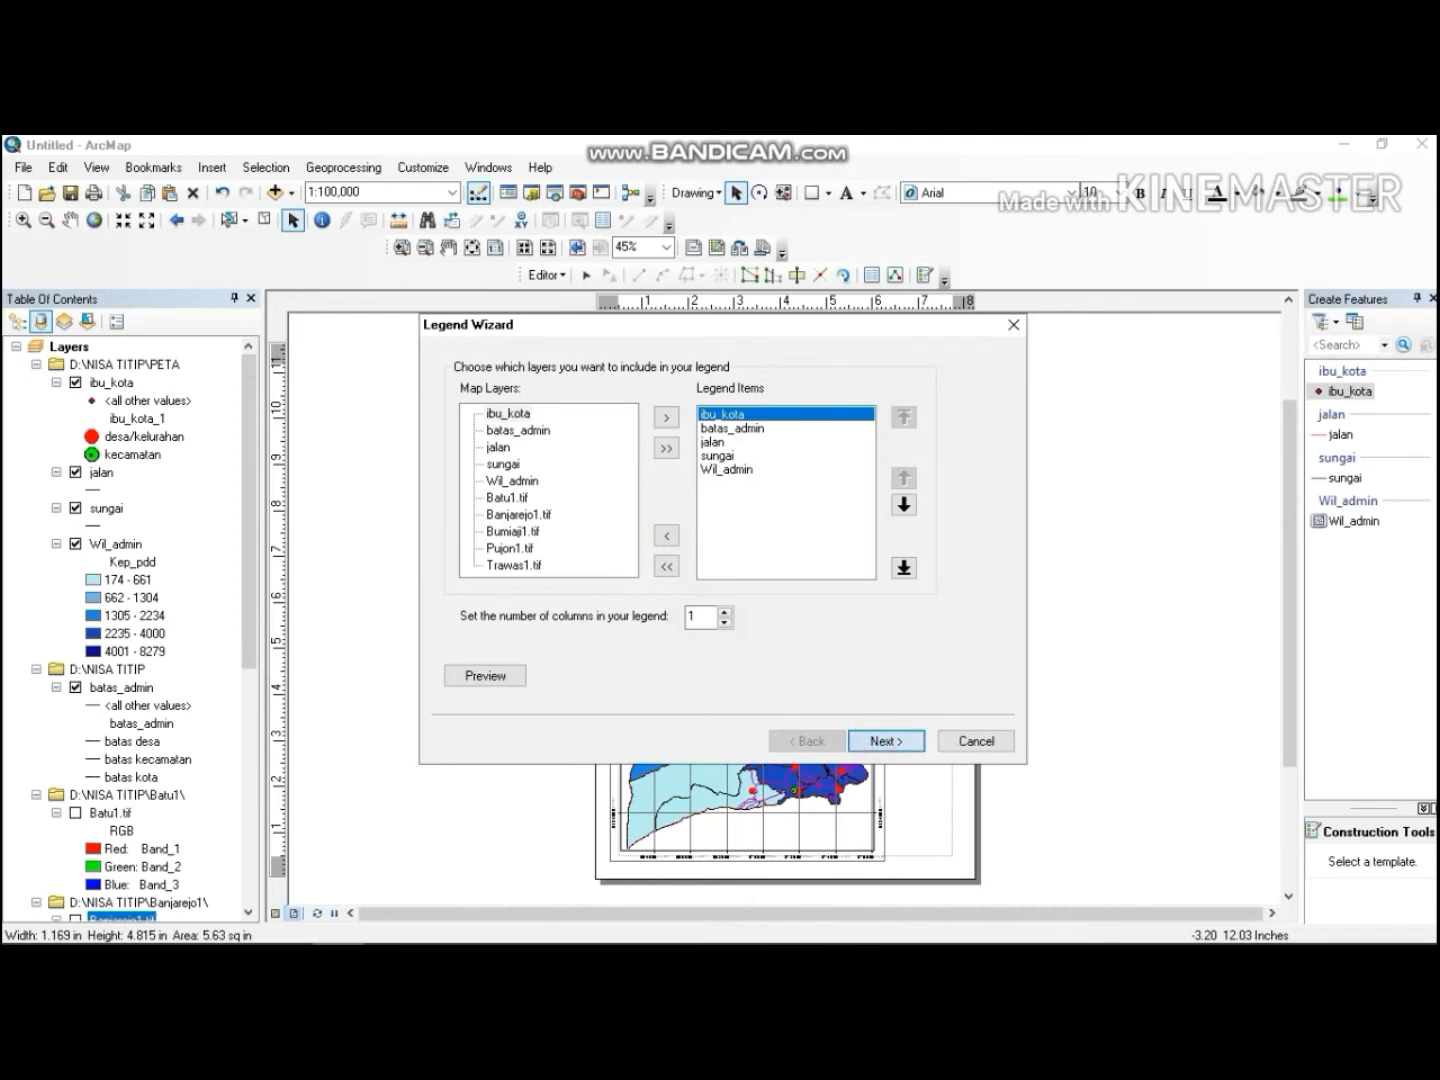
left_click(873, 739)
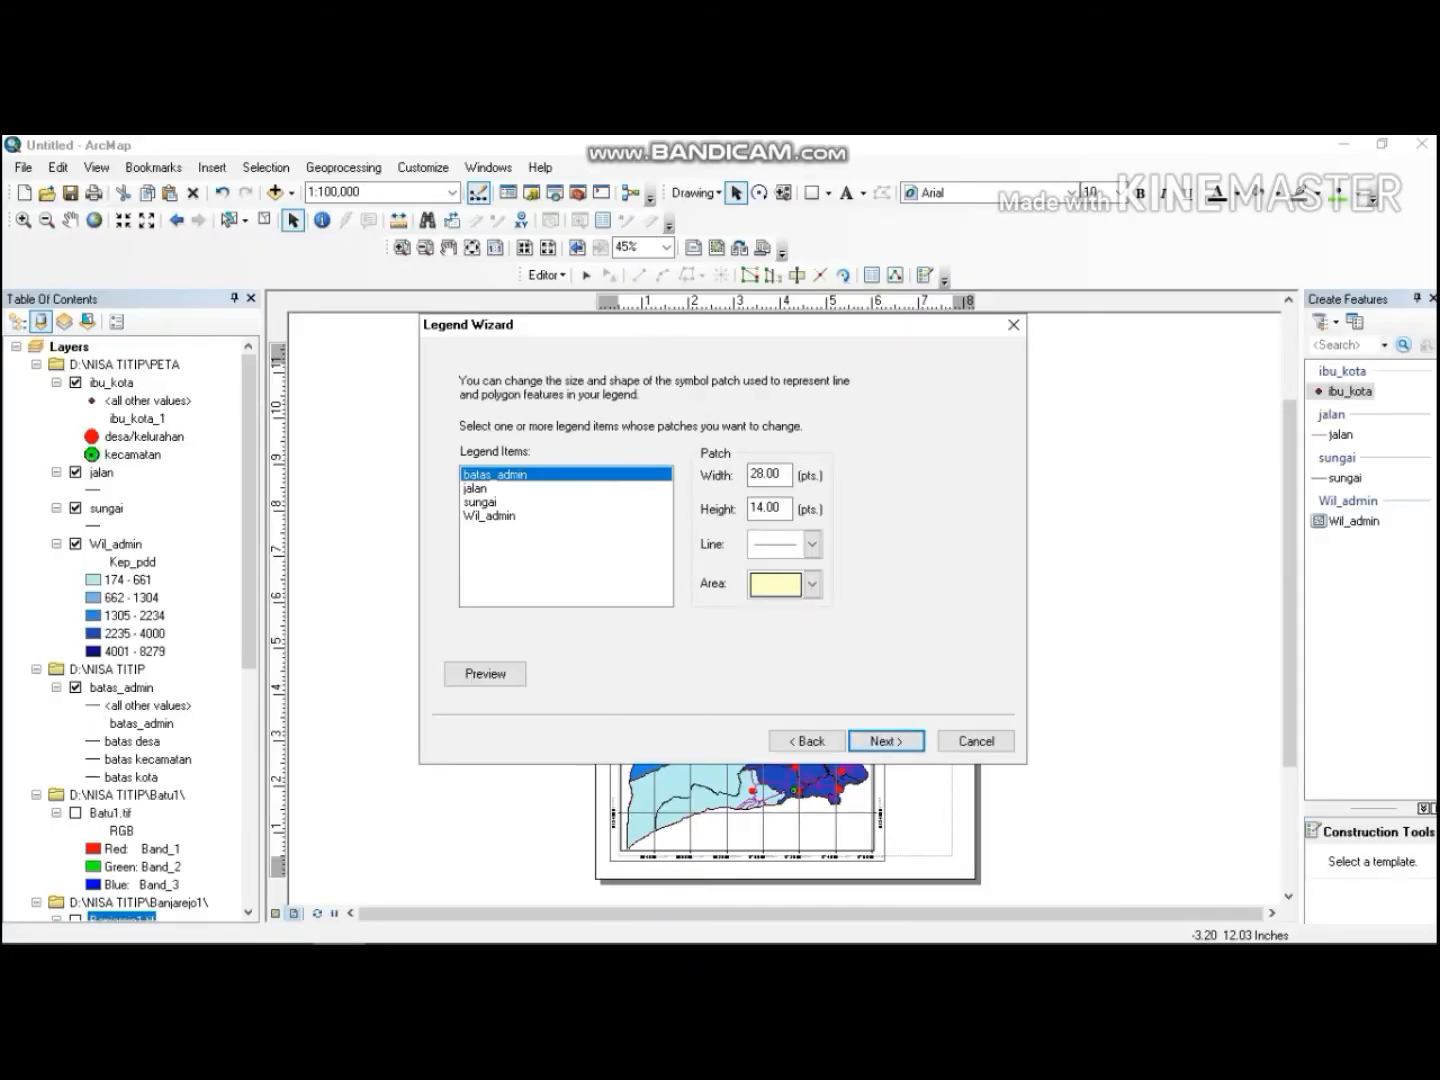
left_click(876, 740)
left_click(876, 740)
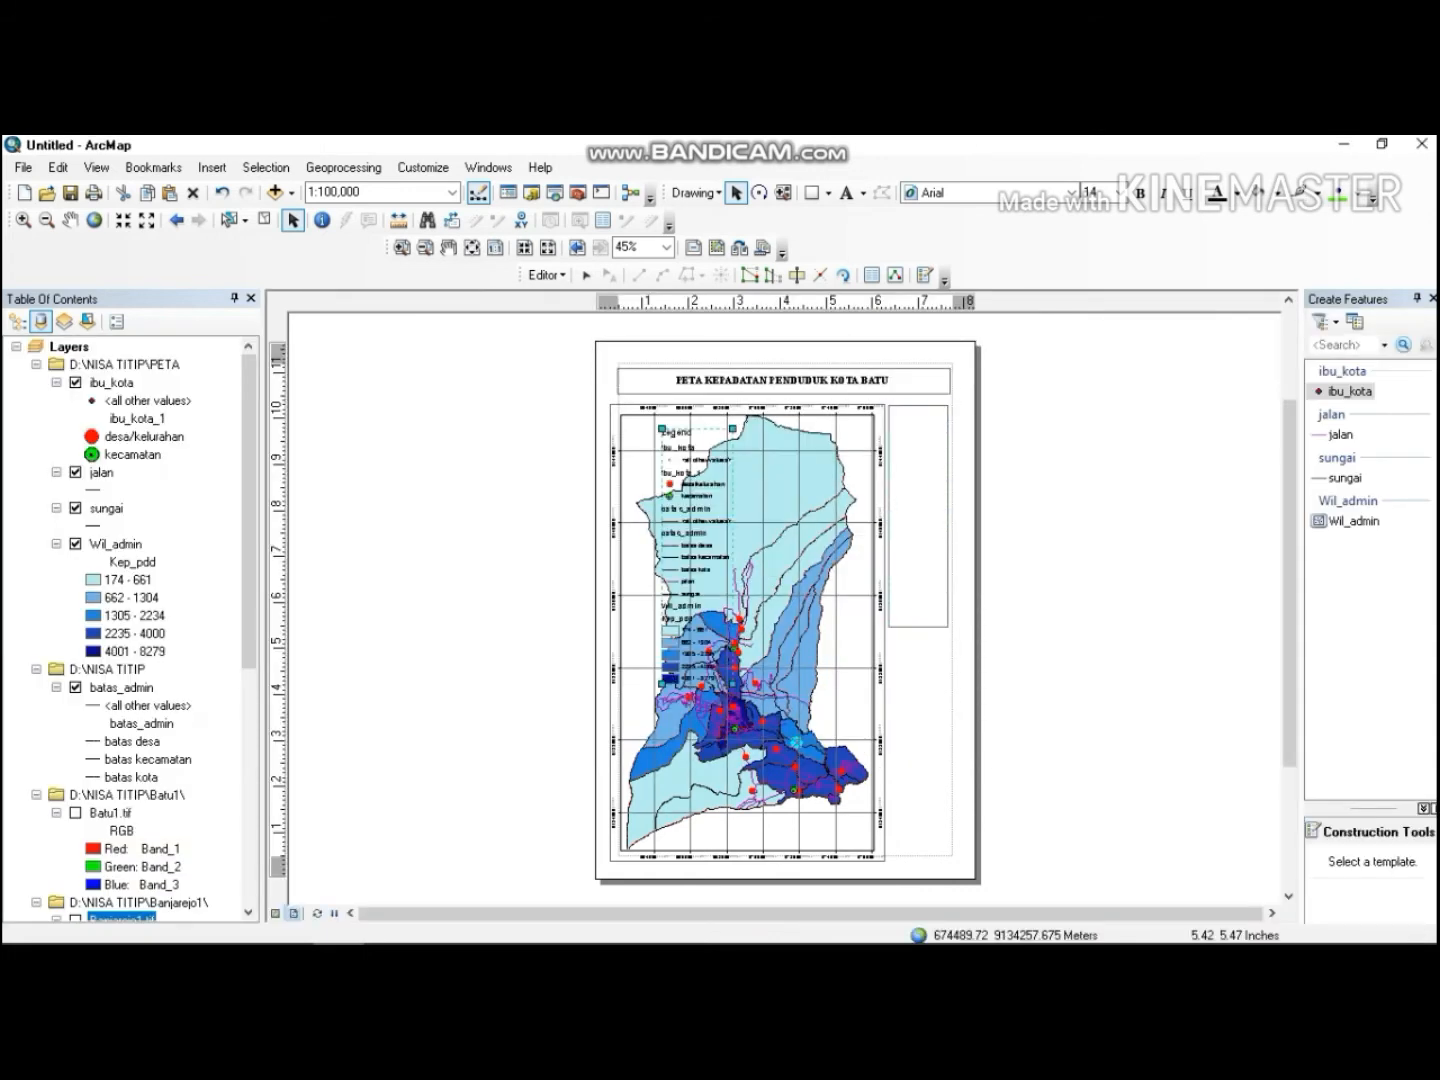
Move the legend off the page beside the layout and convert it to graphics.
left_click_drag(707, 449, 1042, 409)
right_click(1040, 410)
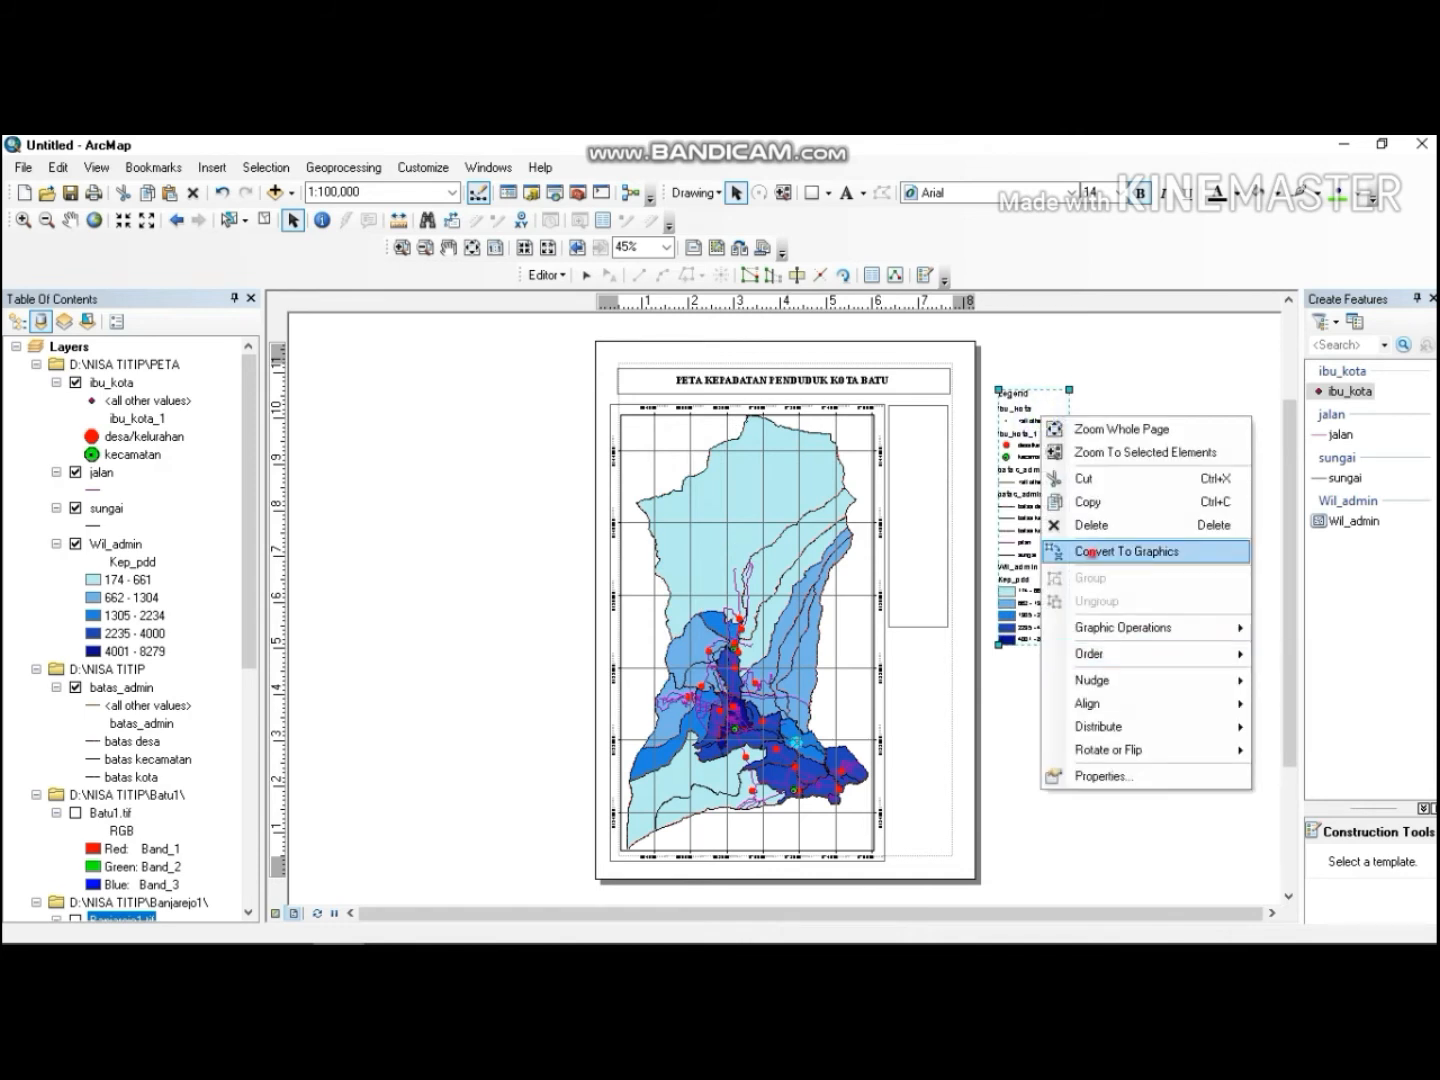
left_click(1093, 552)
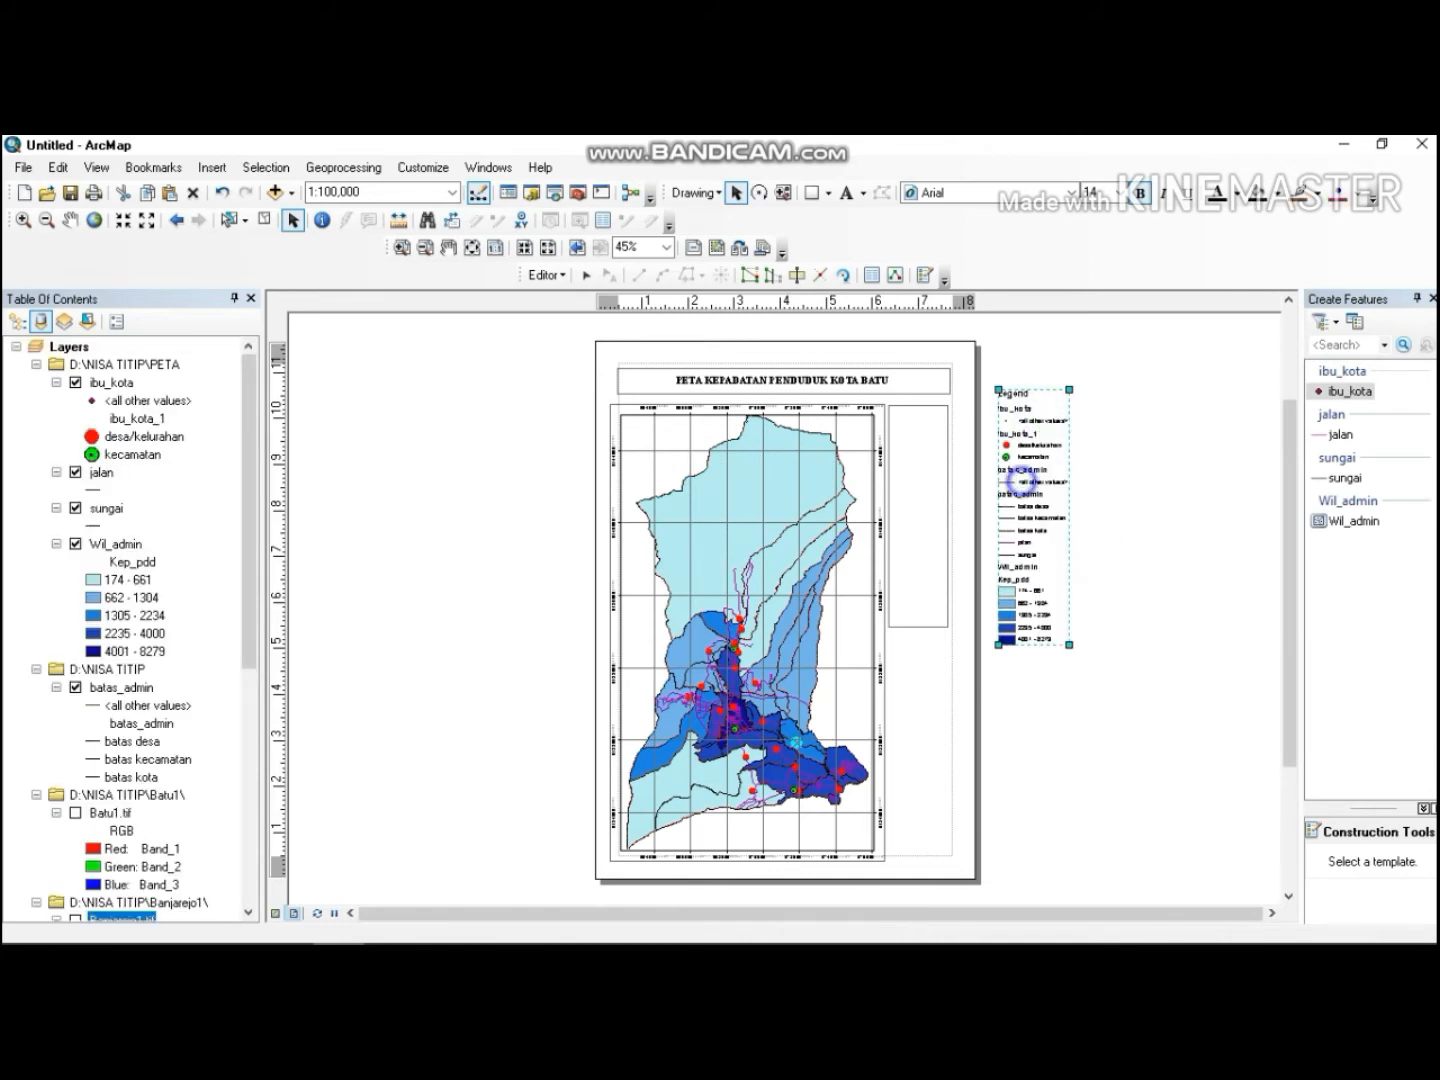
Ungroup the converted legend graphics twice so its entries become separate elements.
right_click(1021, 481)
left_click(1090, 667)
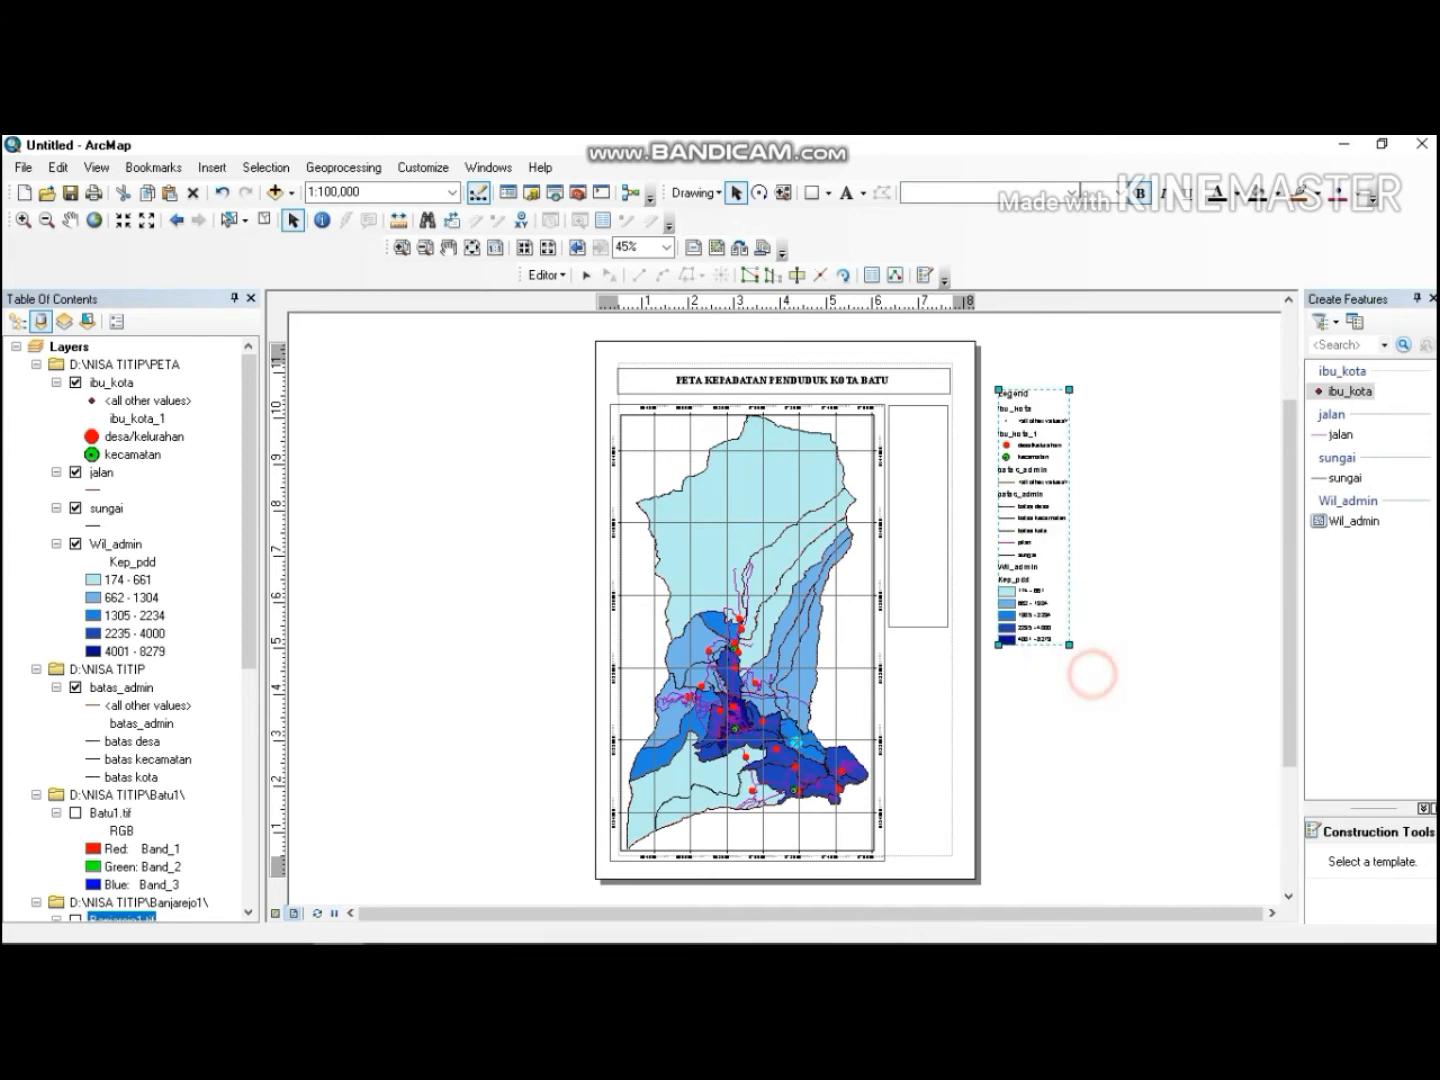
right_click(1022, 440)
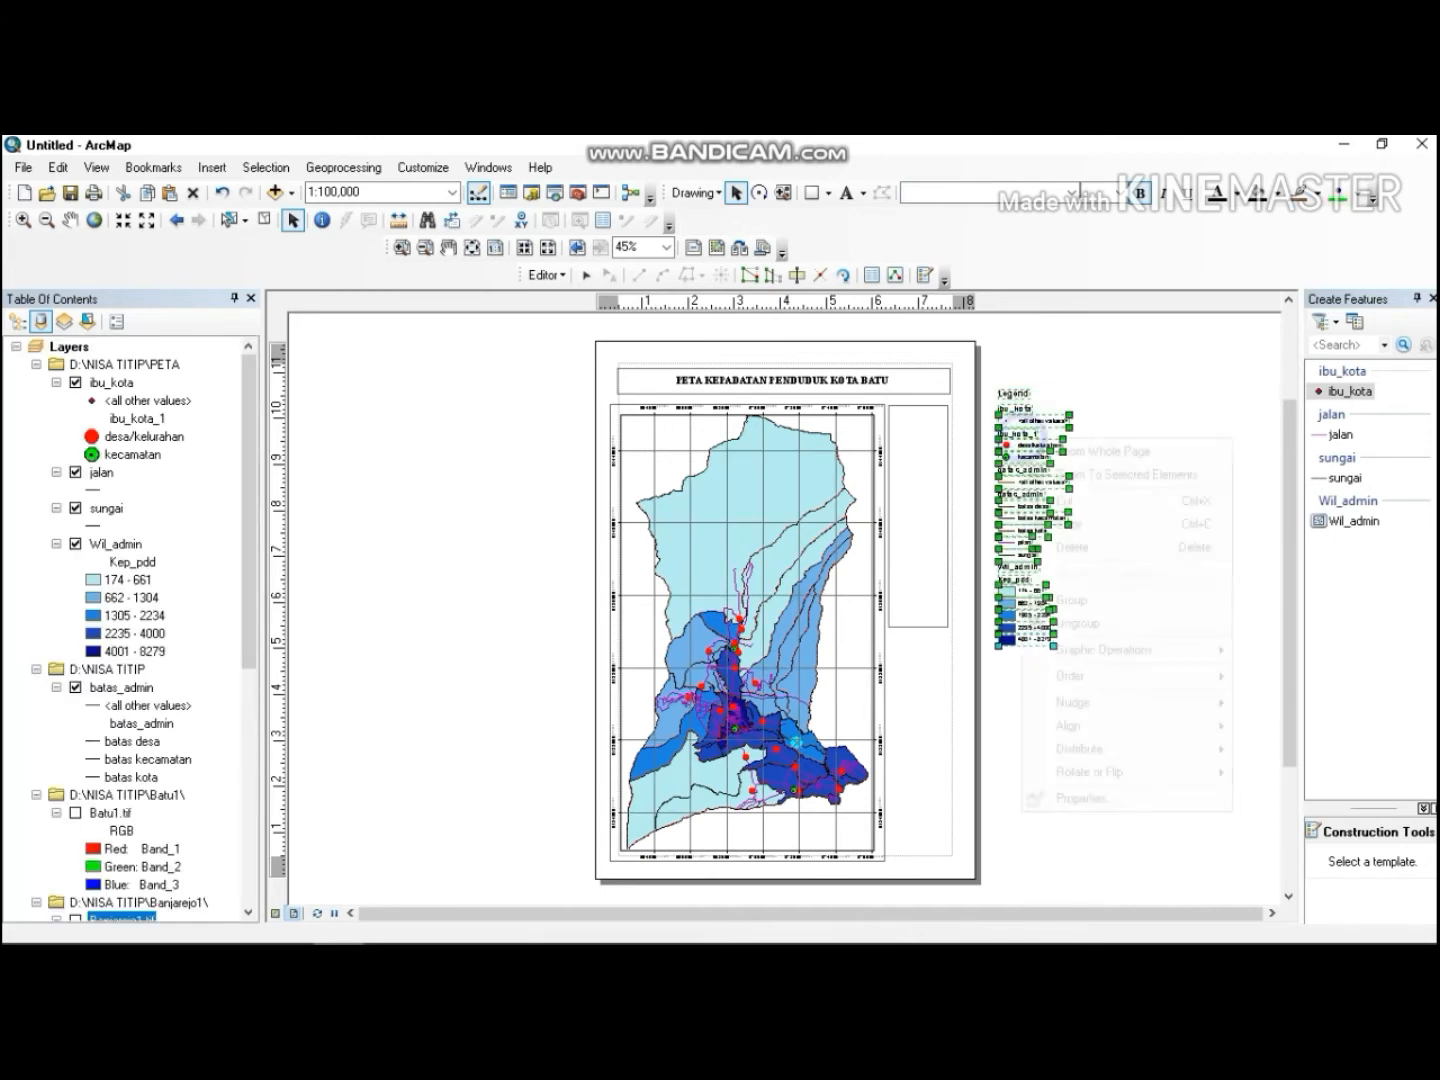
left_click(1083, 626)
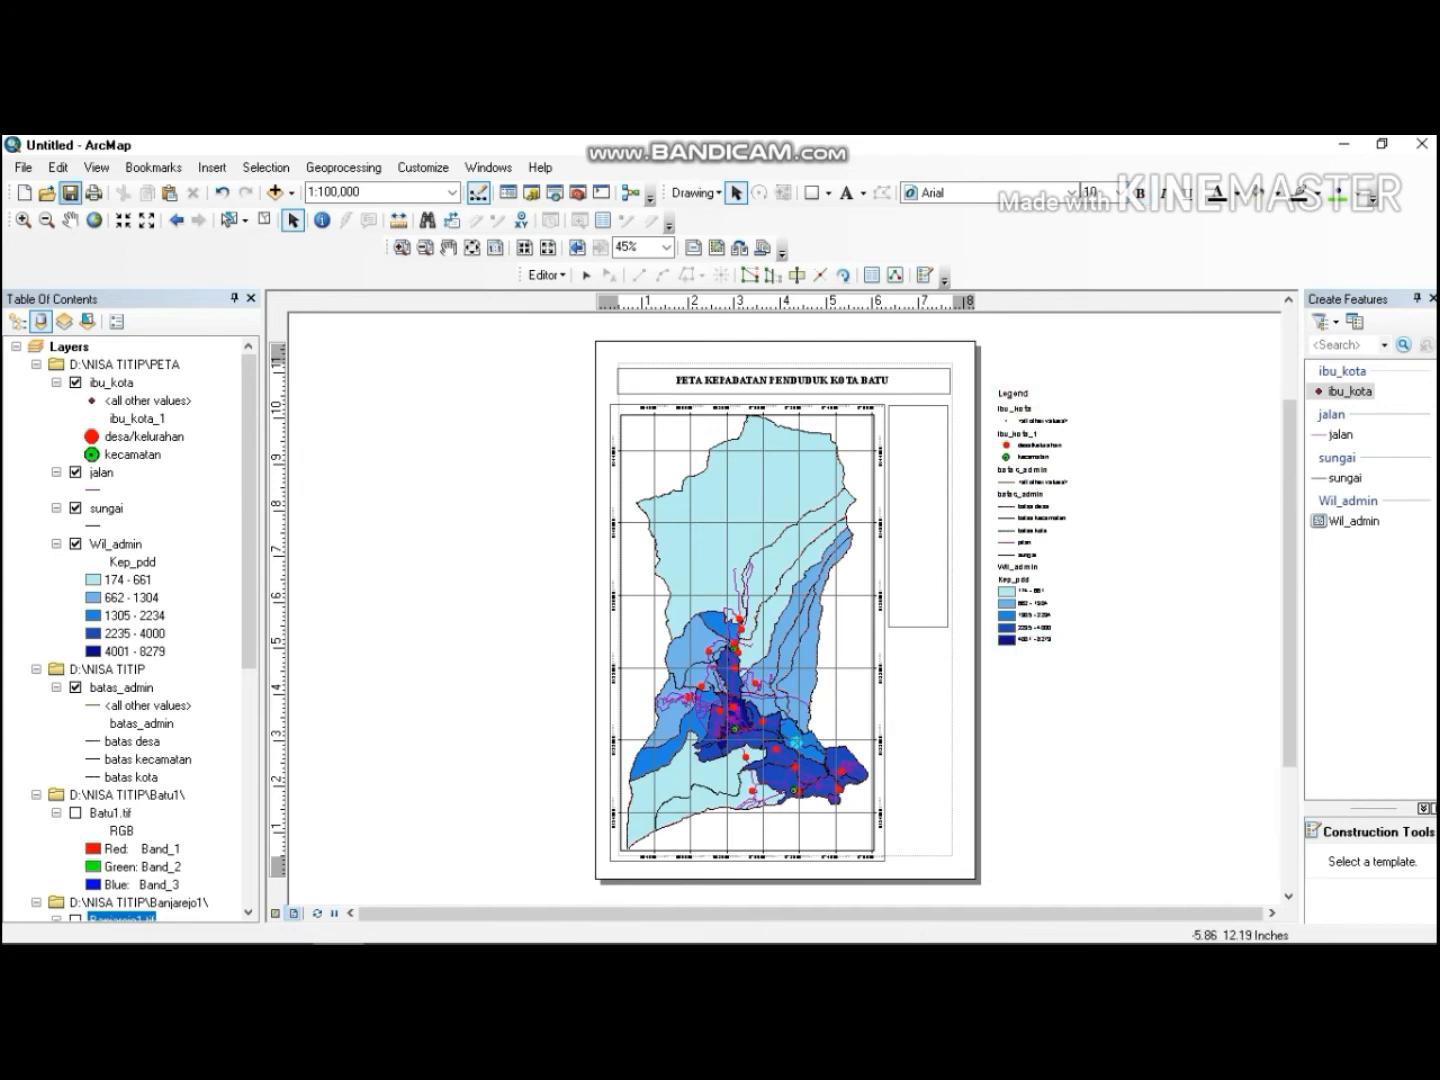
left_click(22, 220)
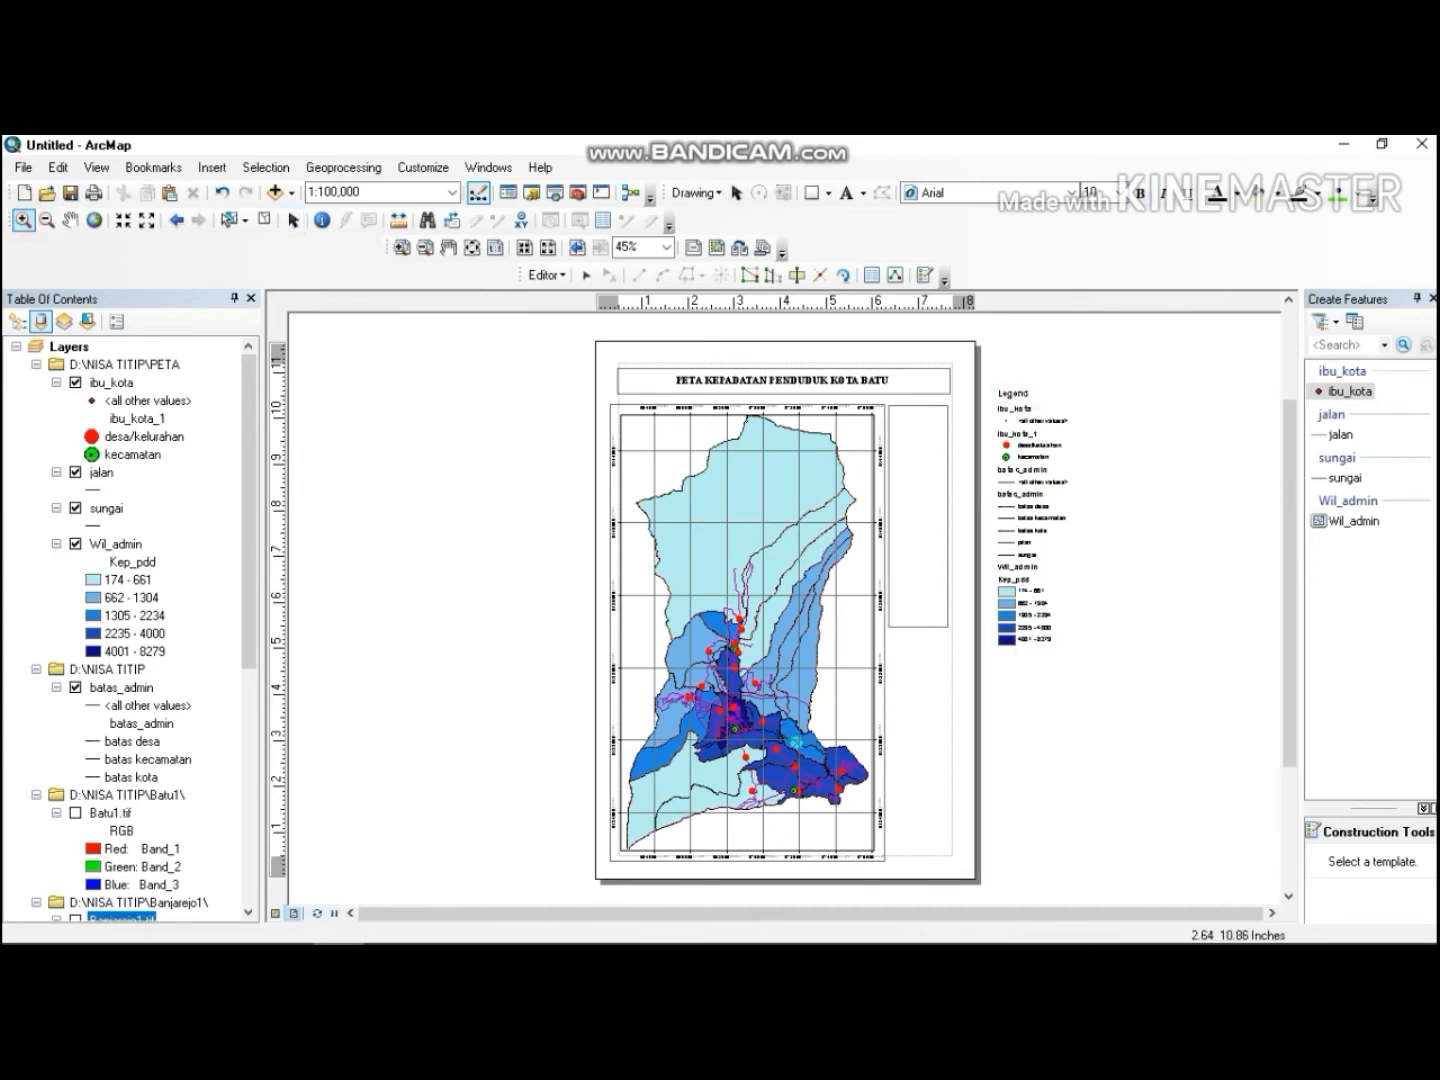
scroll(845, 440, "up", 1)
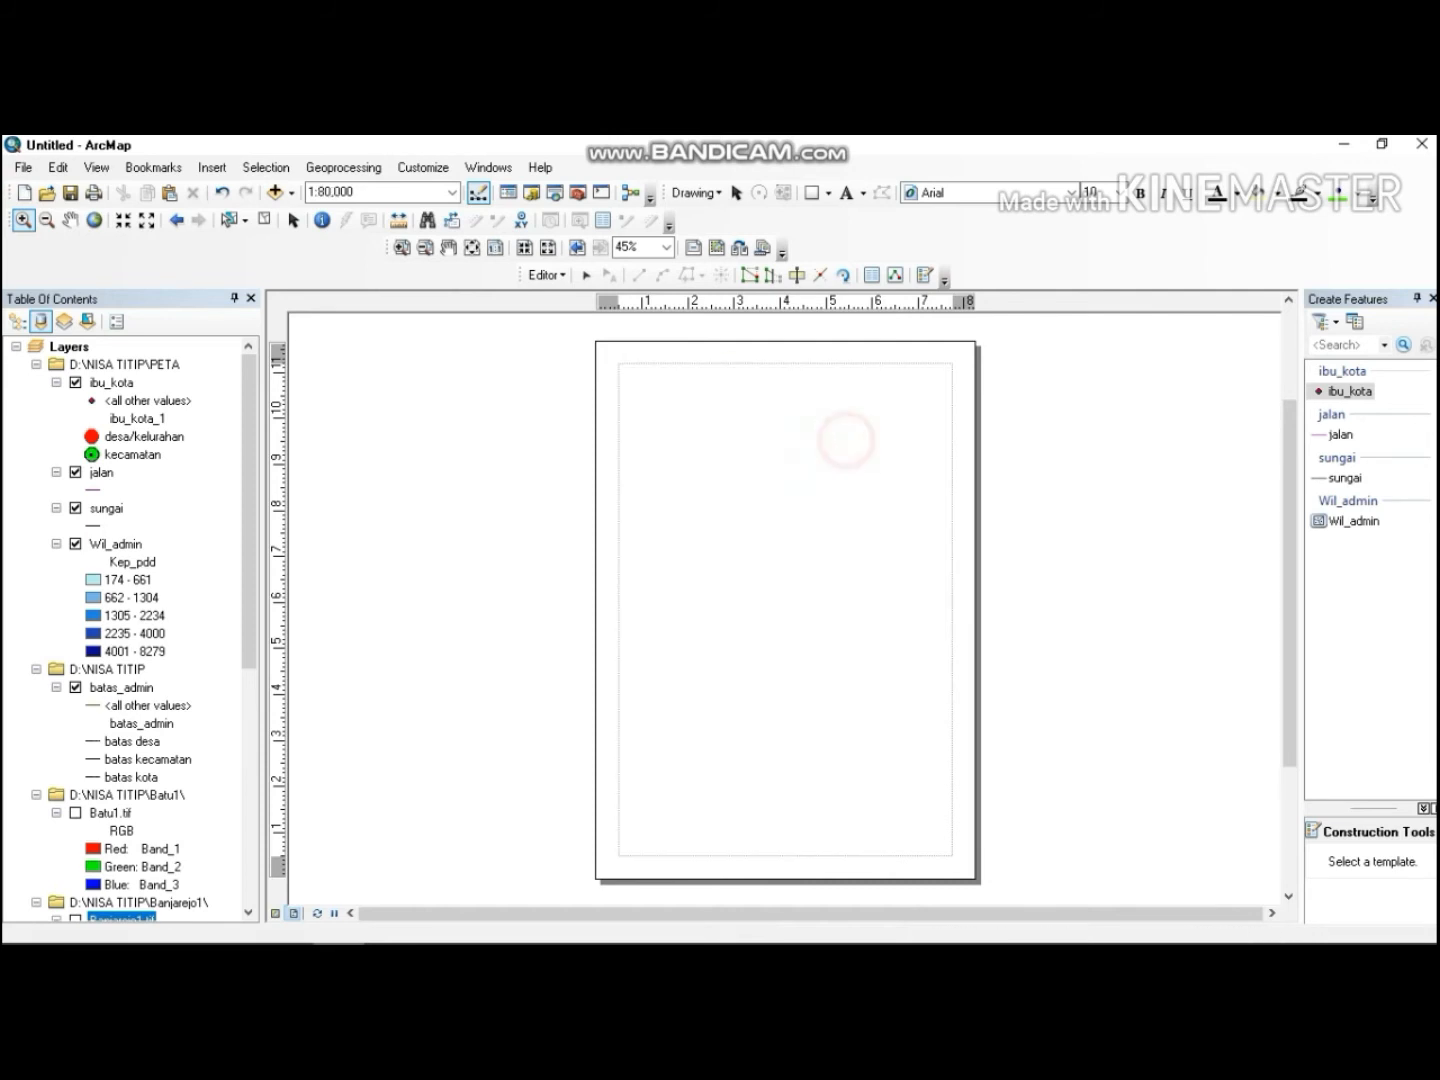
left_click(909, 435)
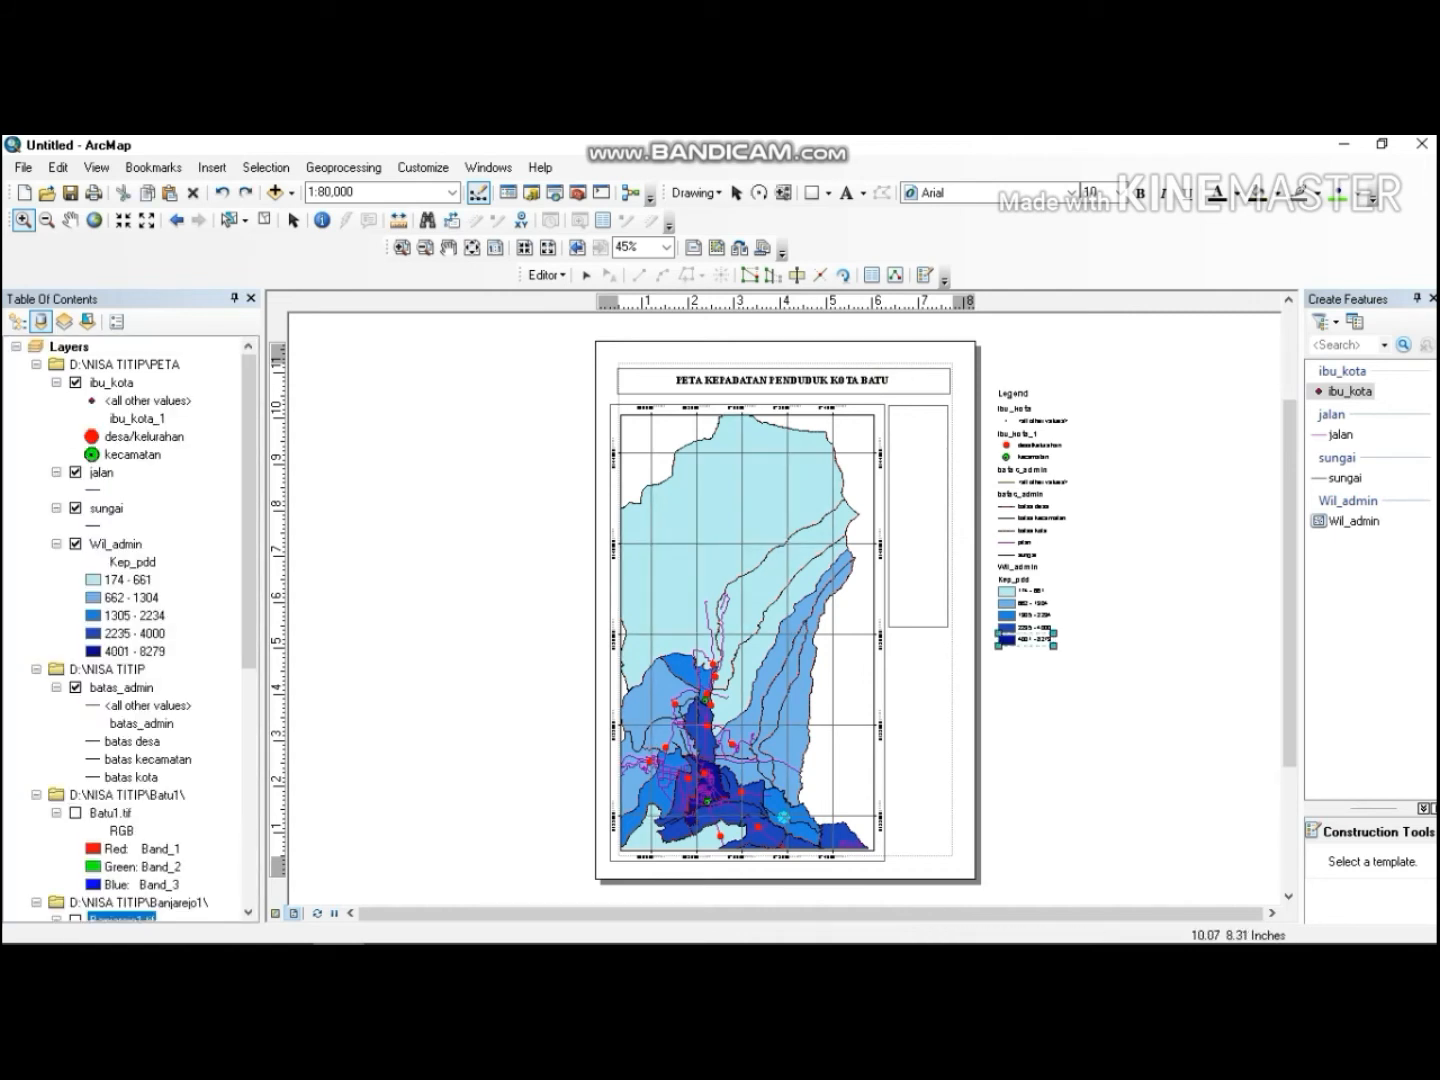
left_click(1098, 487)
left_click(806, 485)
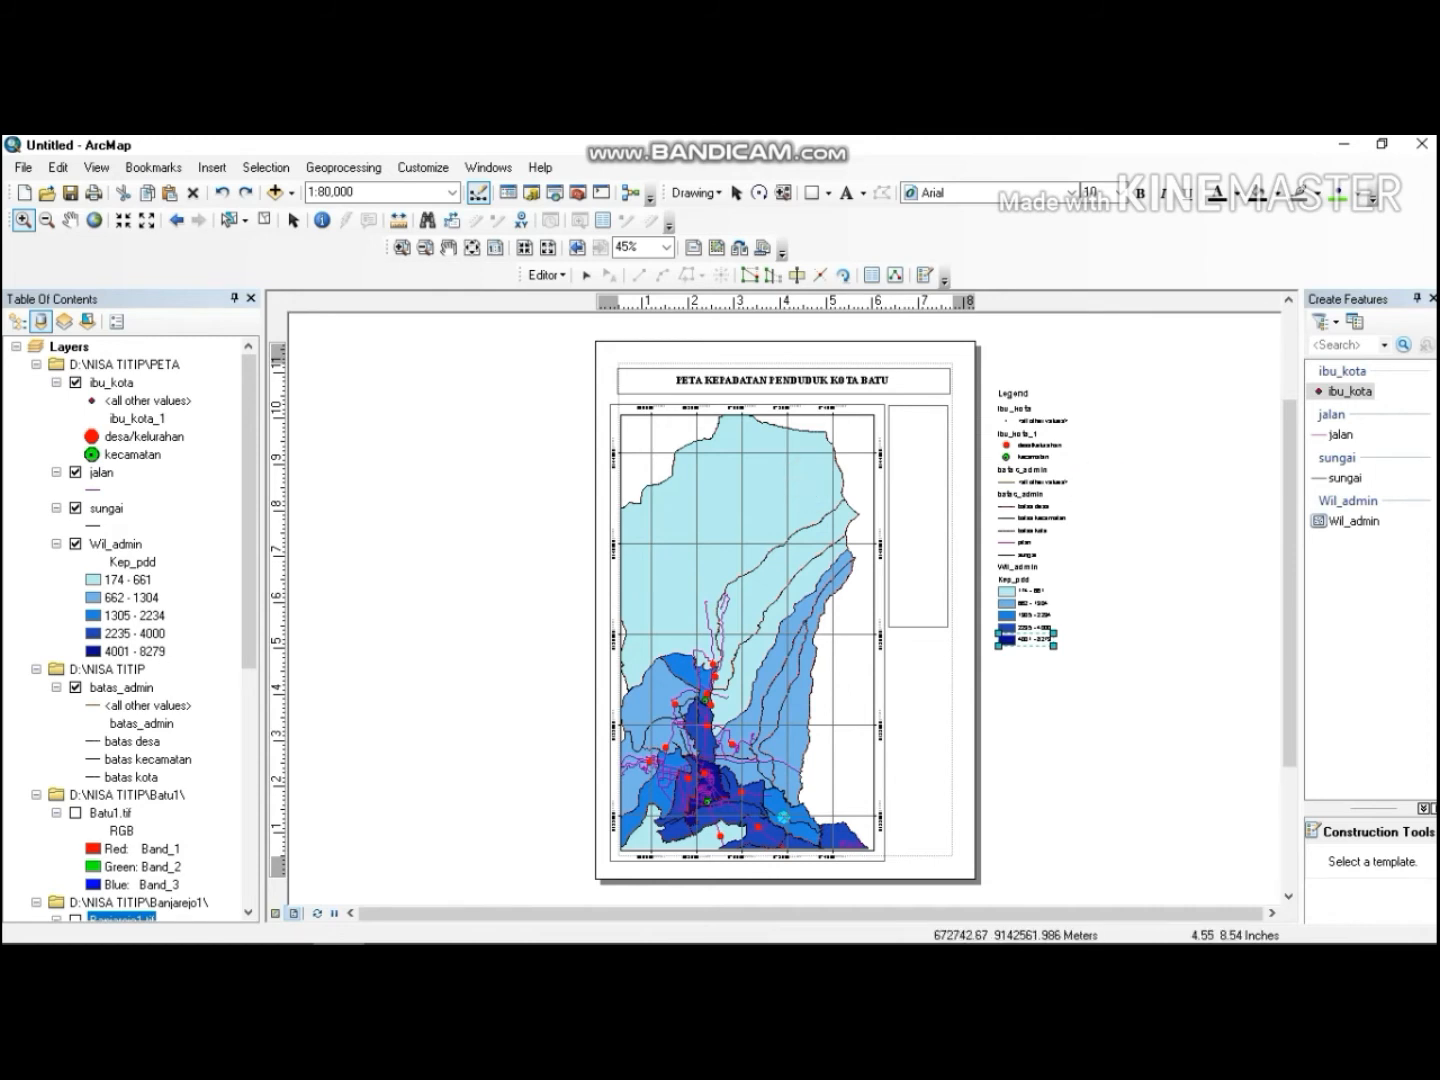
left_click(46, 220)
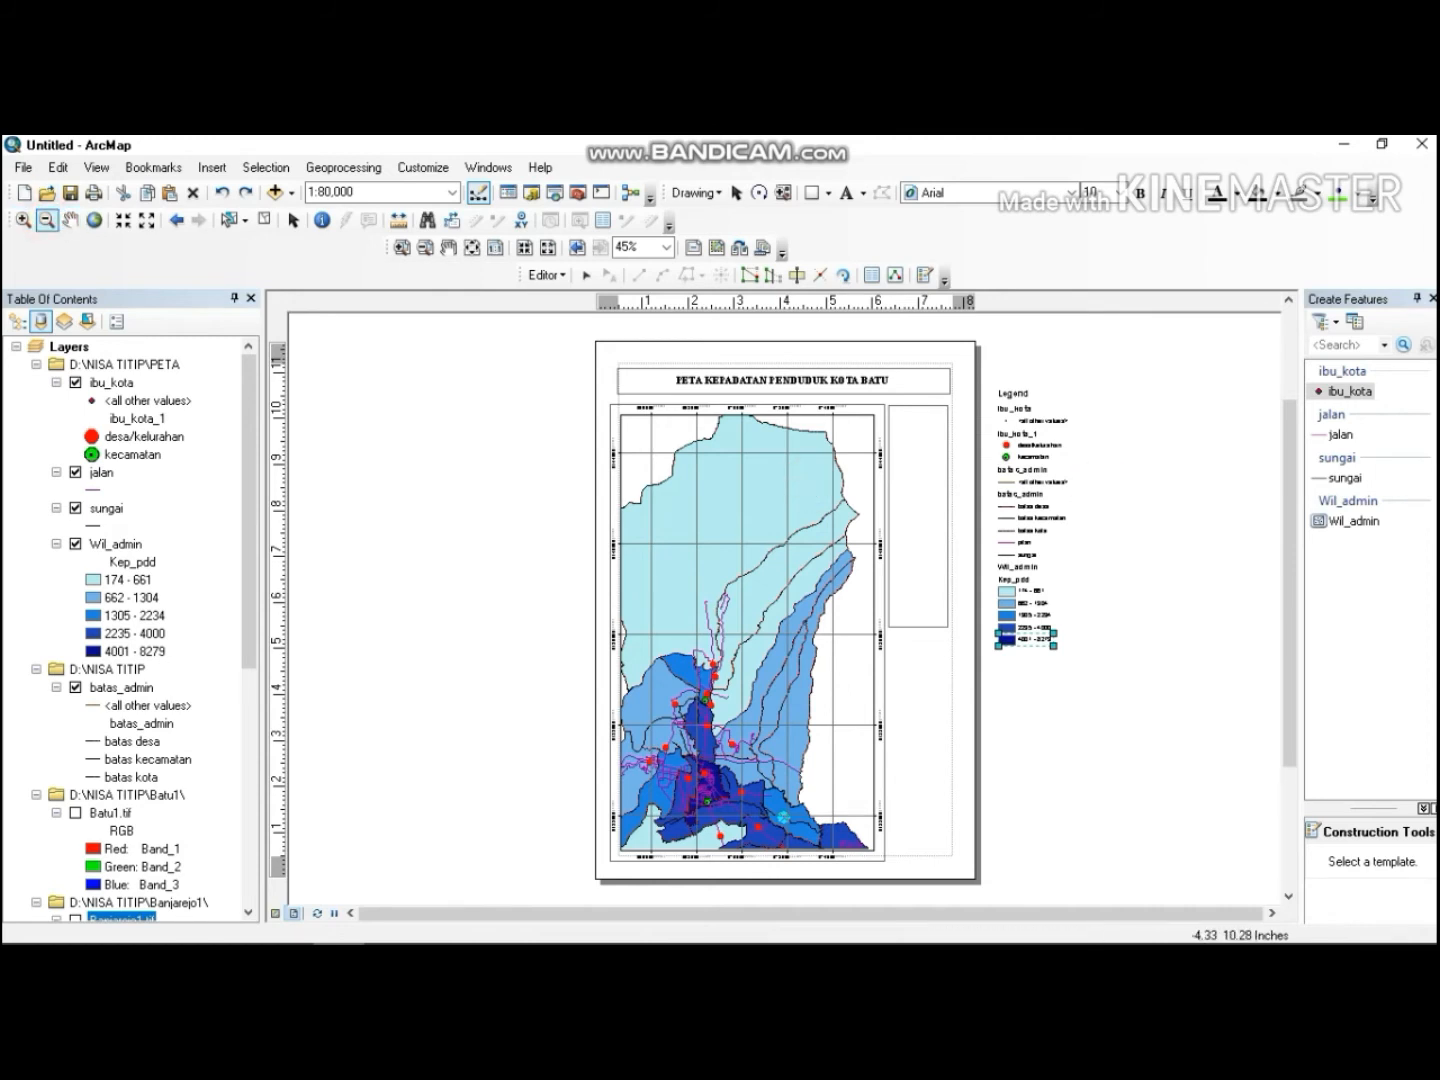
left_click_drag(688, 486, 830, 558)
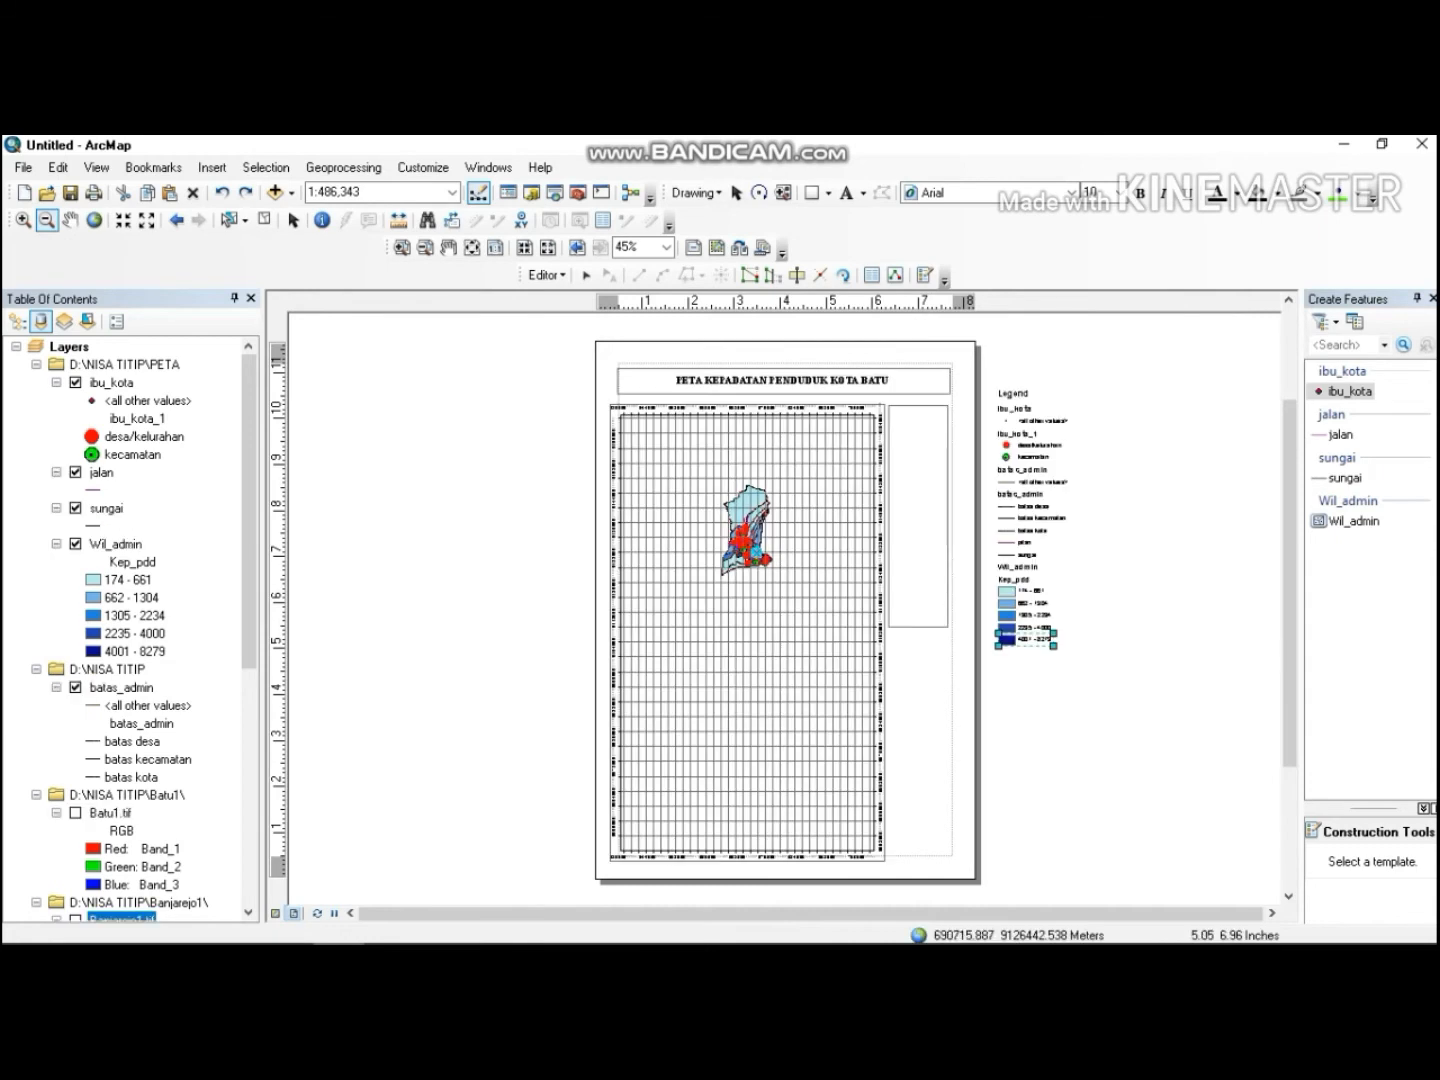
left_click(728, 490)
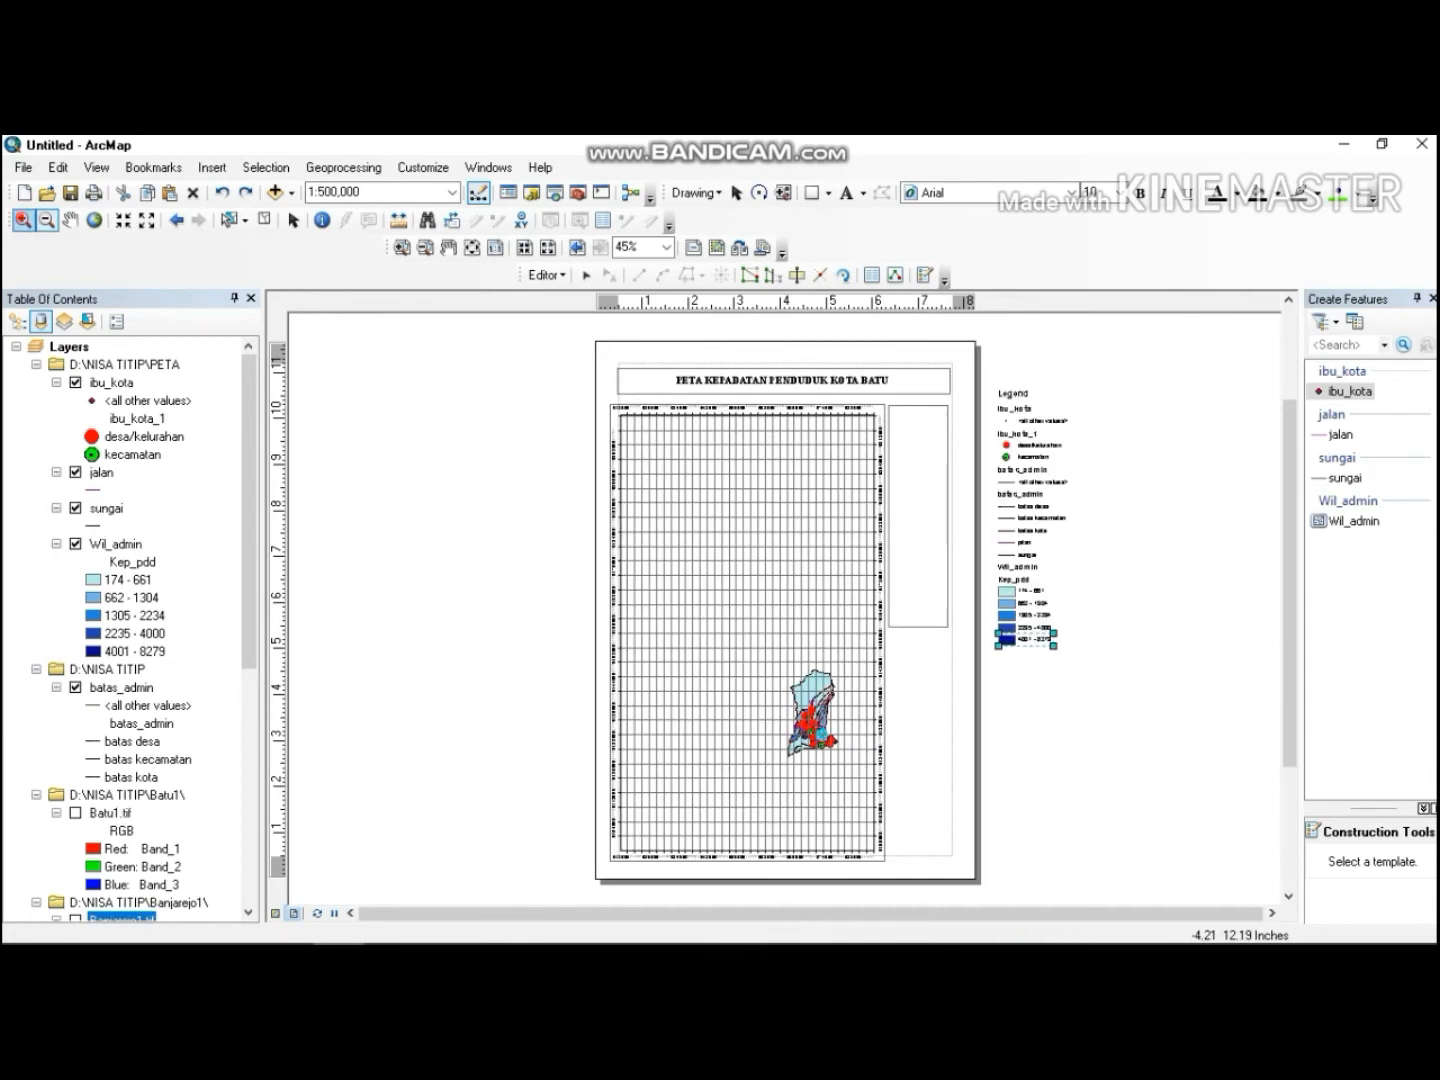
left_click(633, 427)
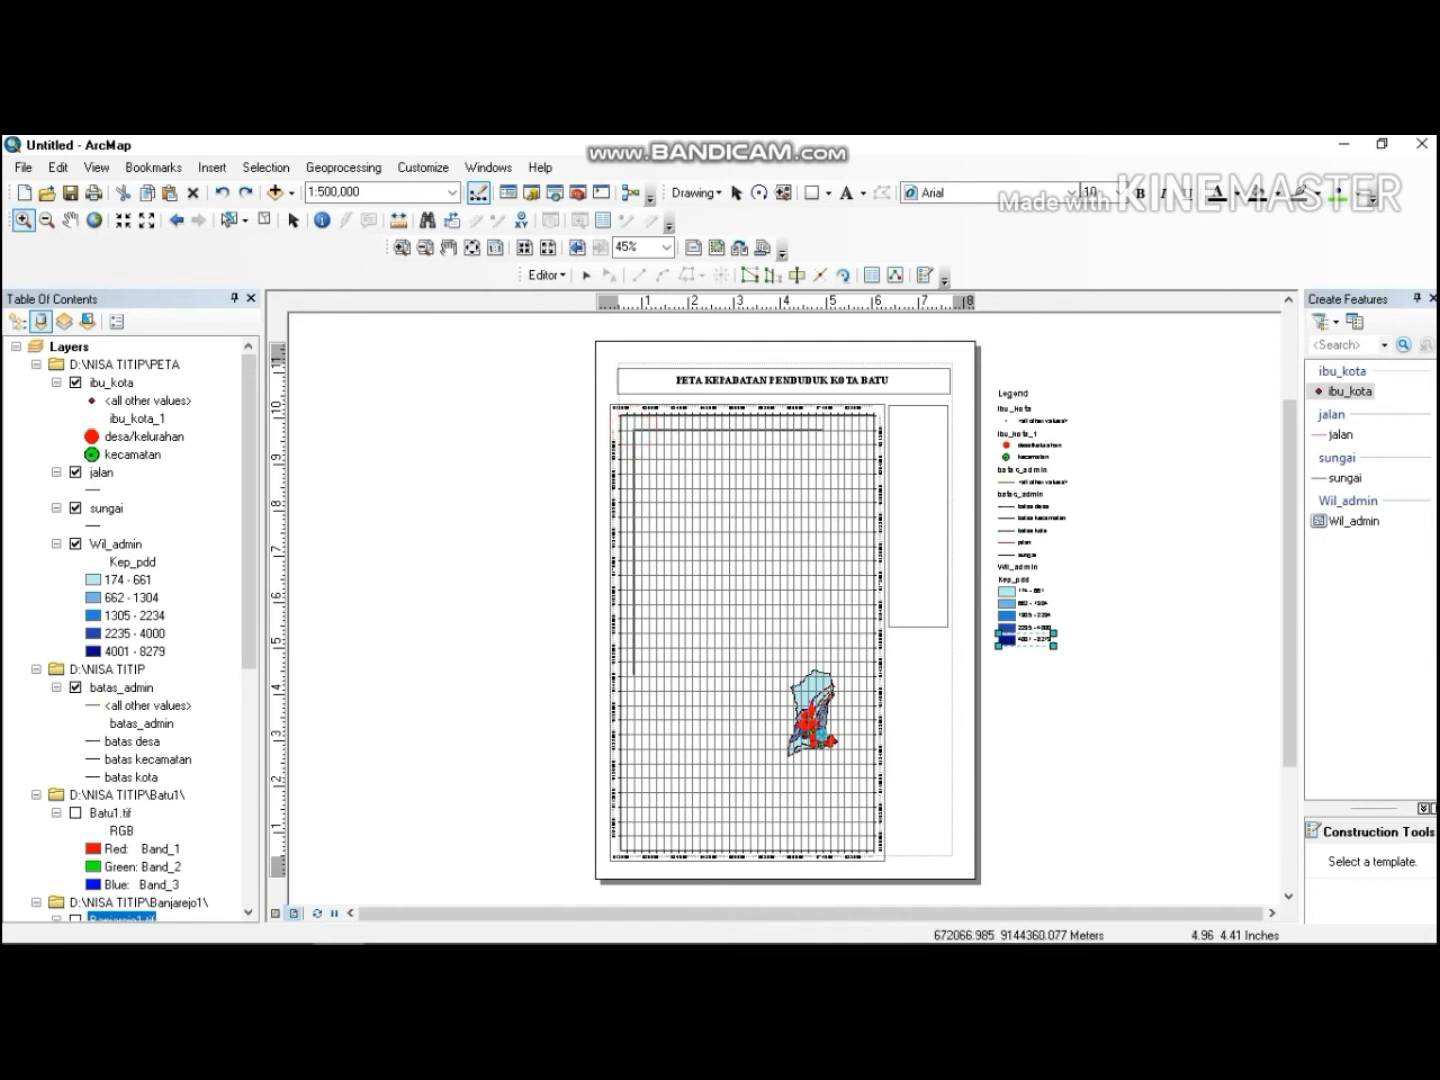
left_click(708, 537)
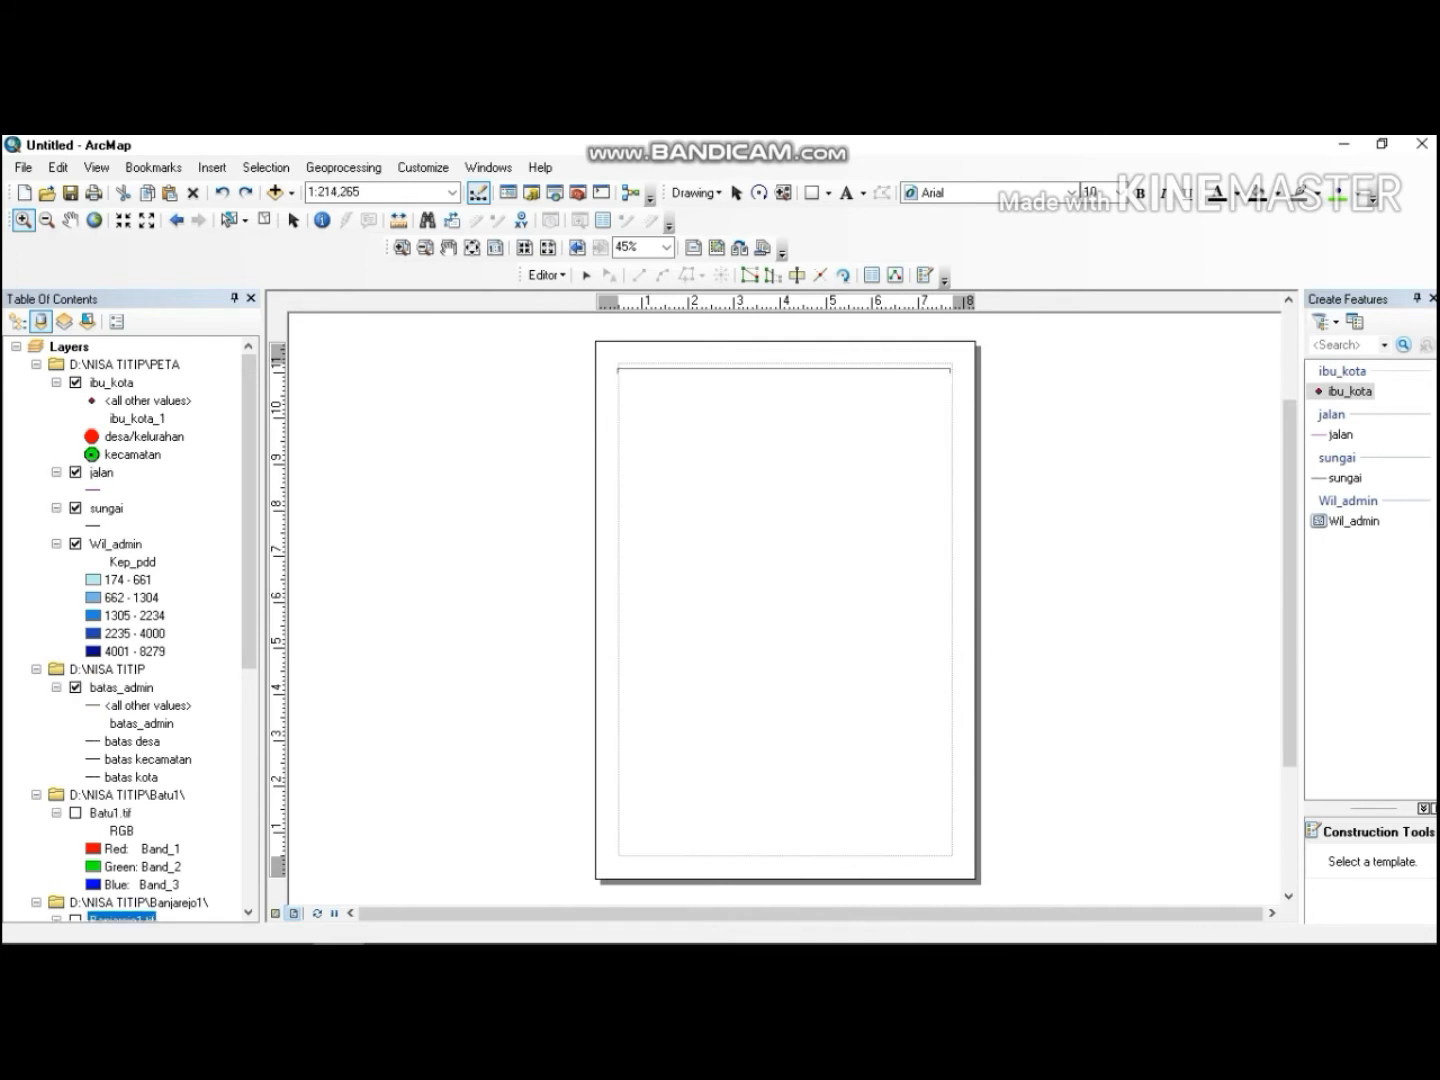
left_click(750, 569)
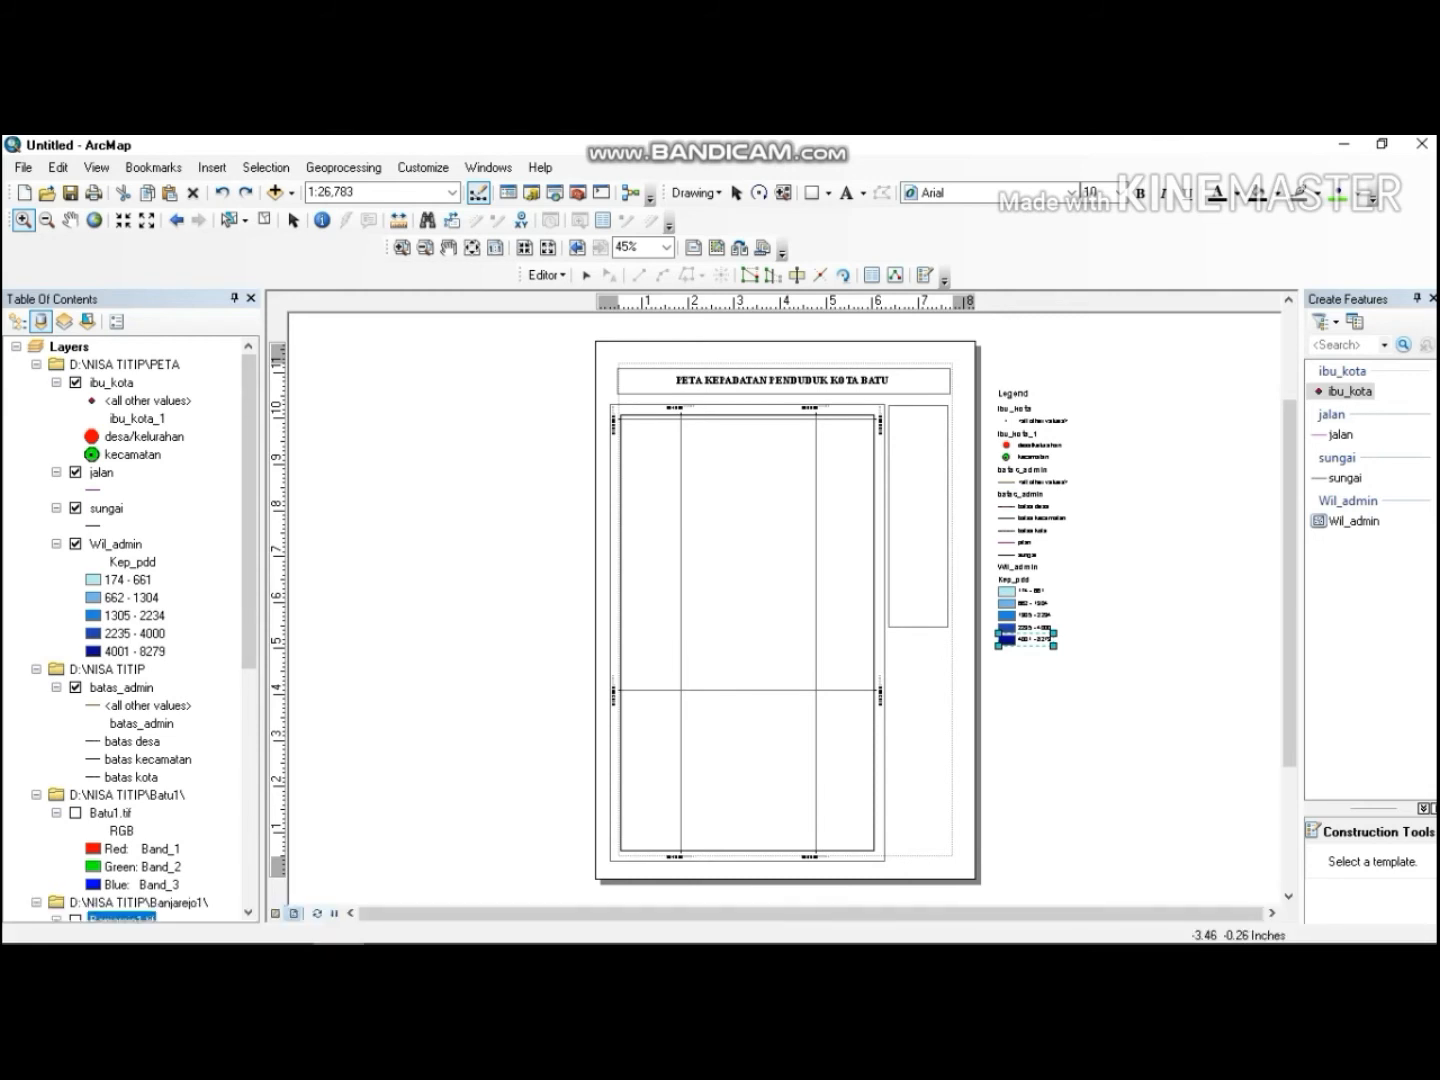
left_click(287, 922)
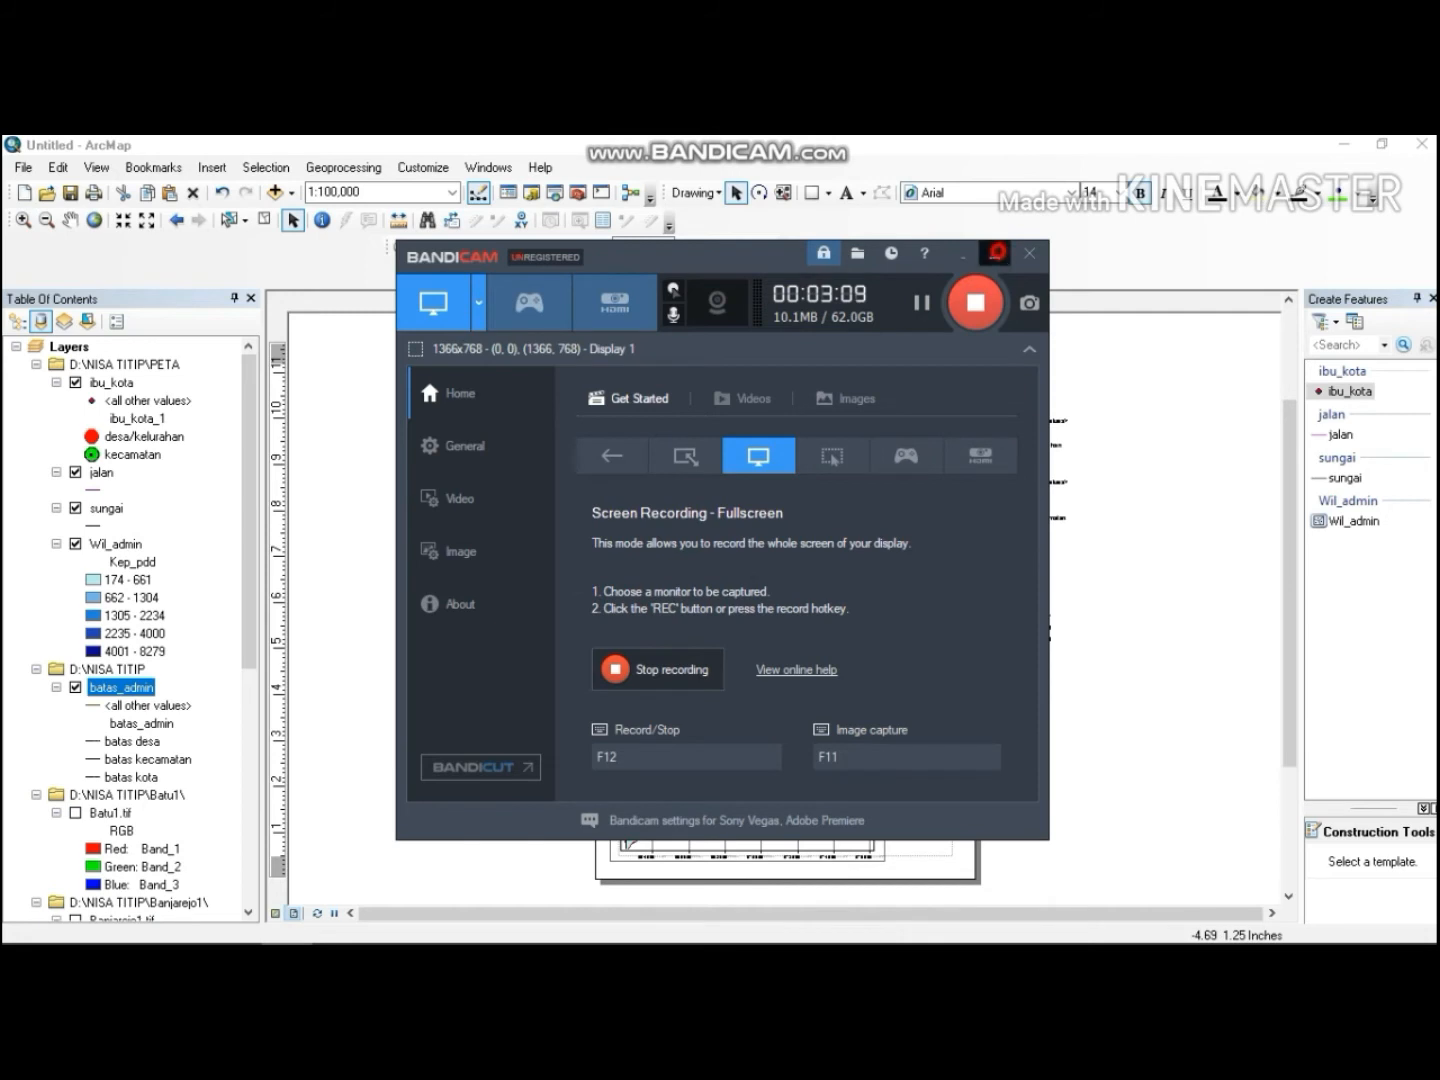
left_click(996, 253)
Edit the legend heading inside the side rectangle to read Legenda.
left_click(906, 409)
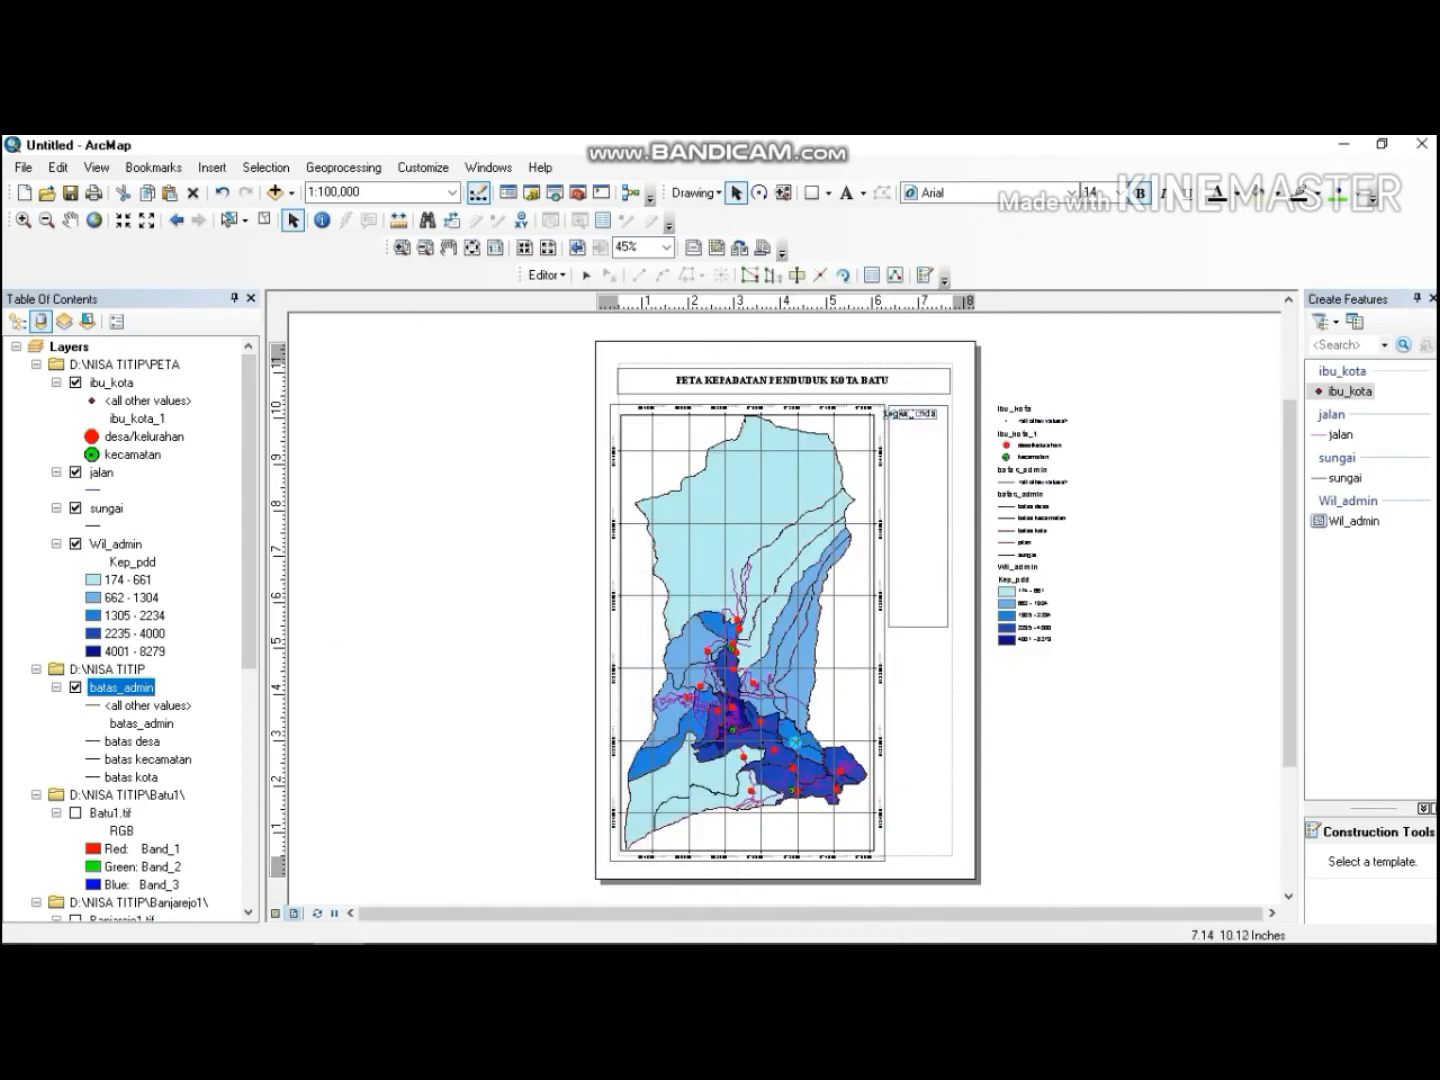
left_click(922, 413)
left_click(970, 412)
Set the Legenda heading's font to Times New Roman and make it bold.
left_click(1071, 192)
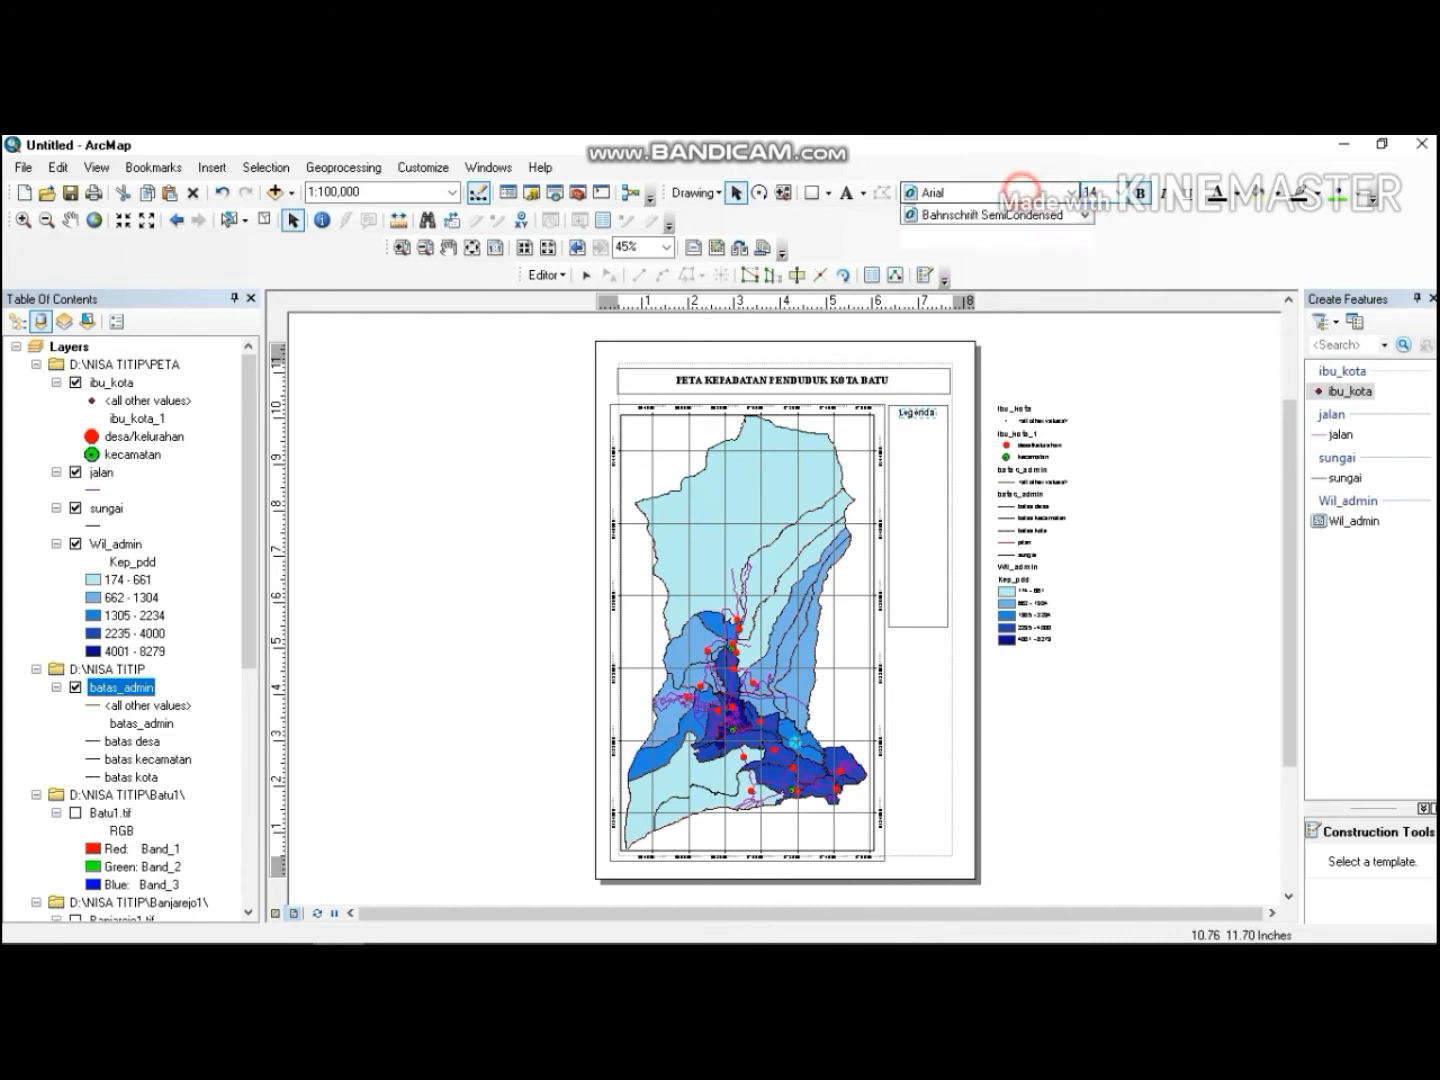
left_click_drag(1086, 237, 1086, 405)
left_click(968, 267)
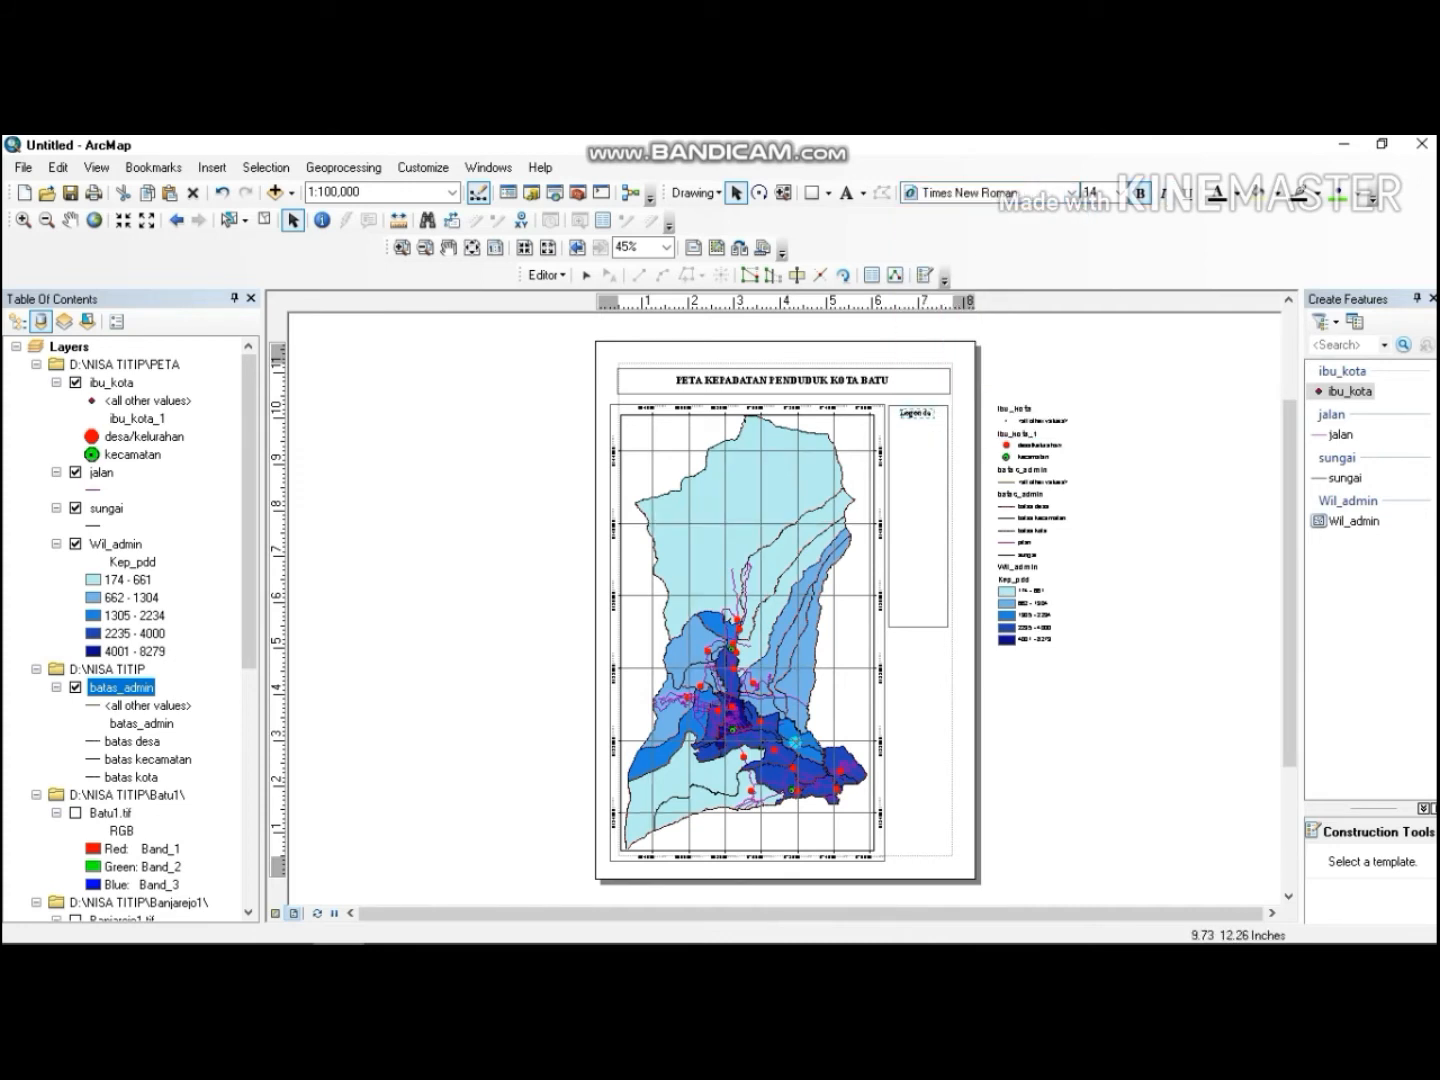
left_click(1139, 192)
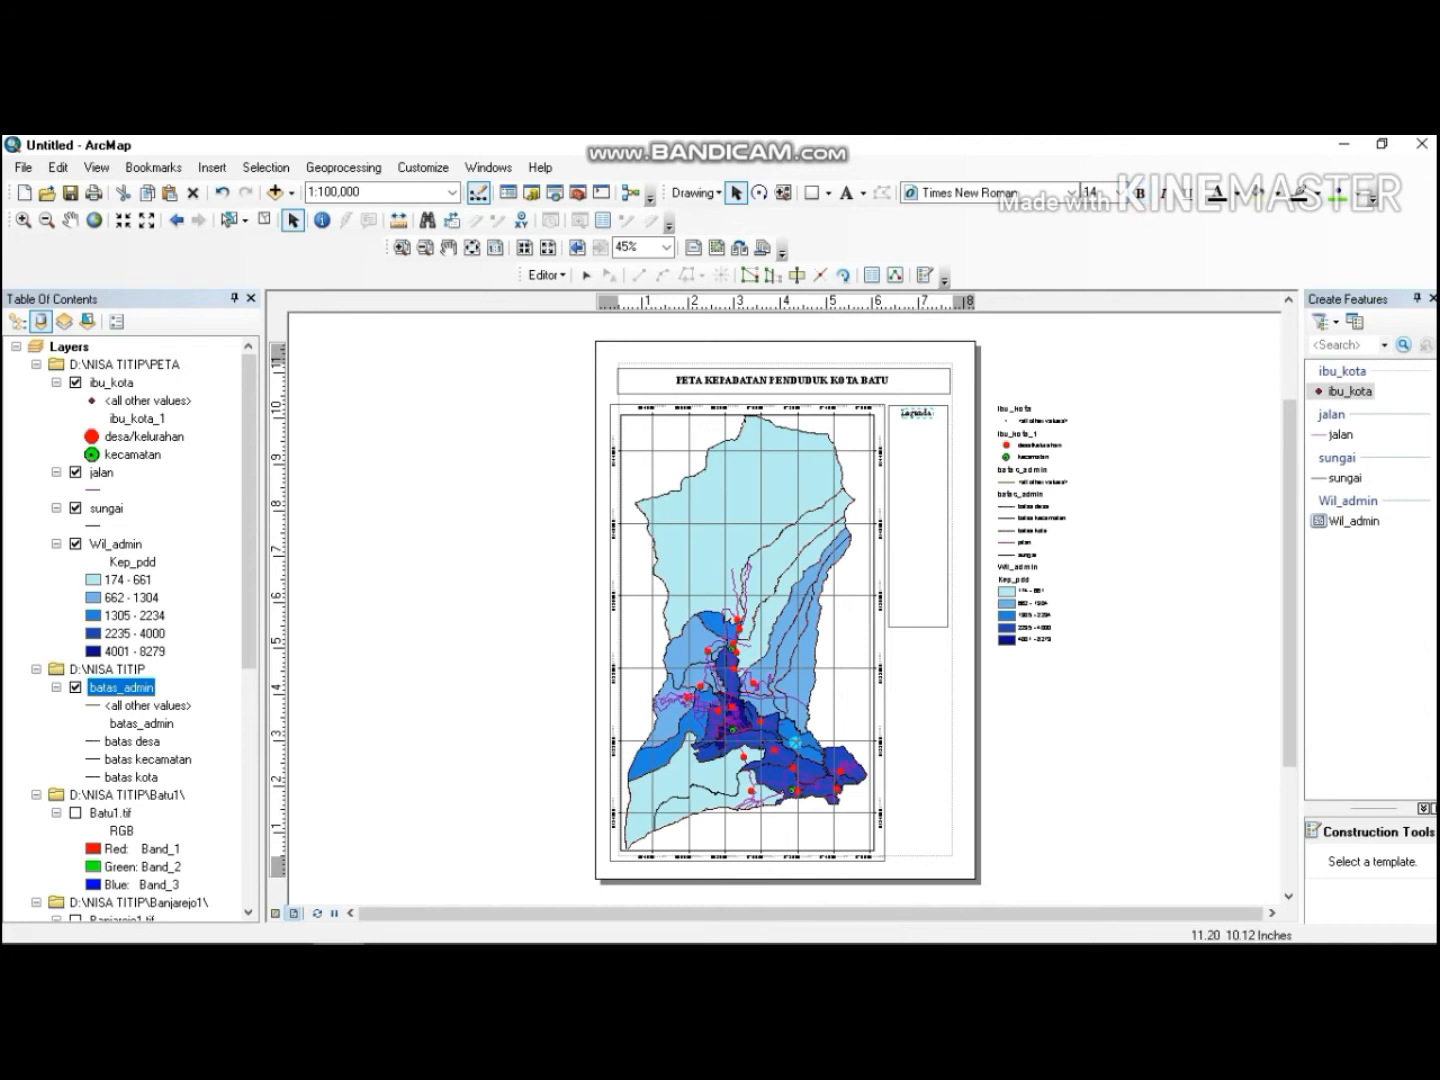
Move the batas_admin legend label into the side rectangle just below Legenda.
left_click(1090, 450)
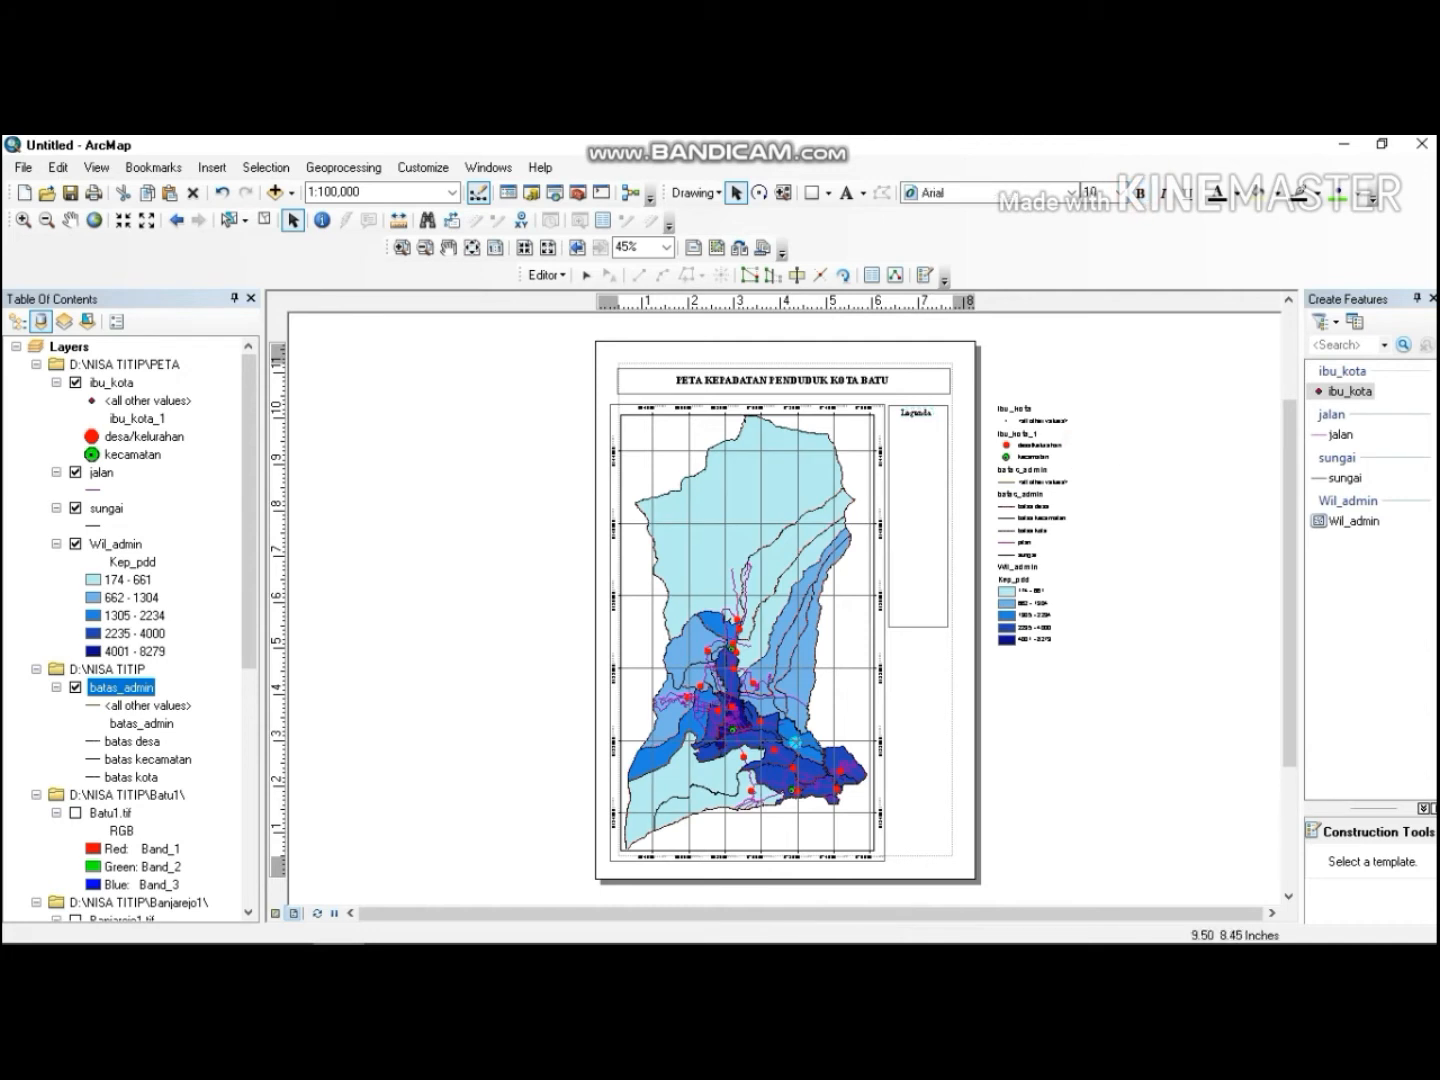
left_click(1032, 493)
left_click_drag(986, 474, 925, 427)
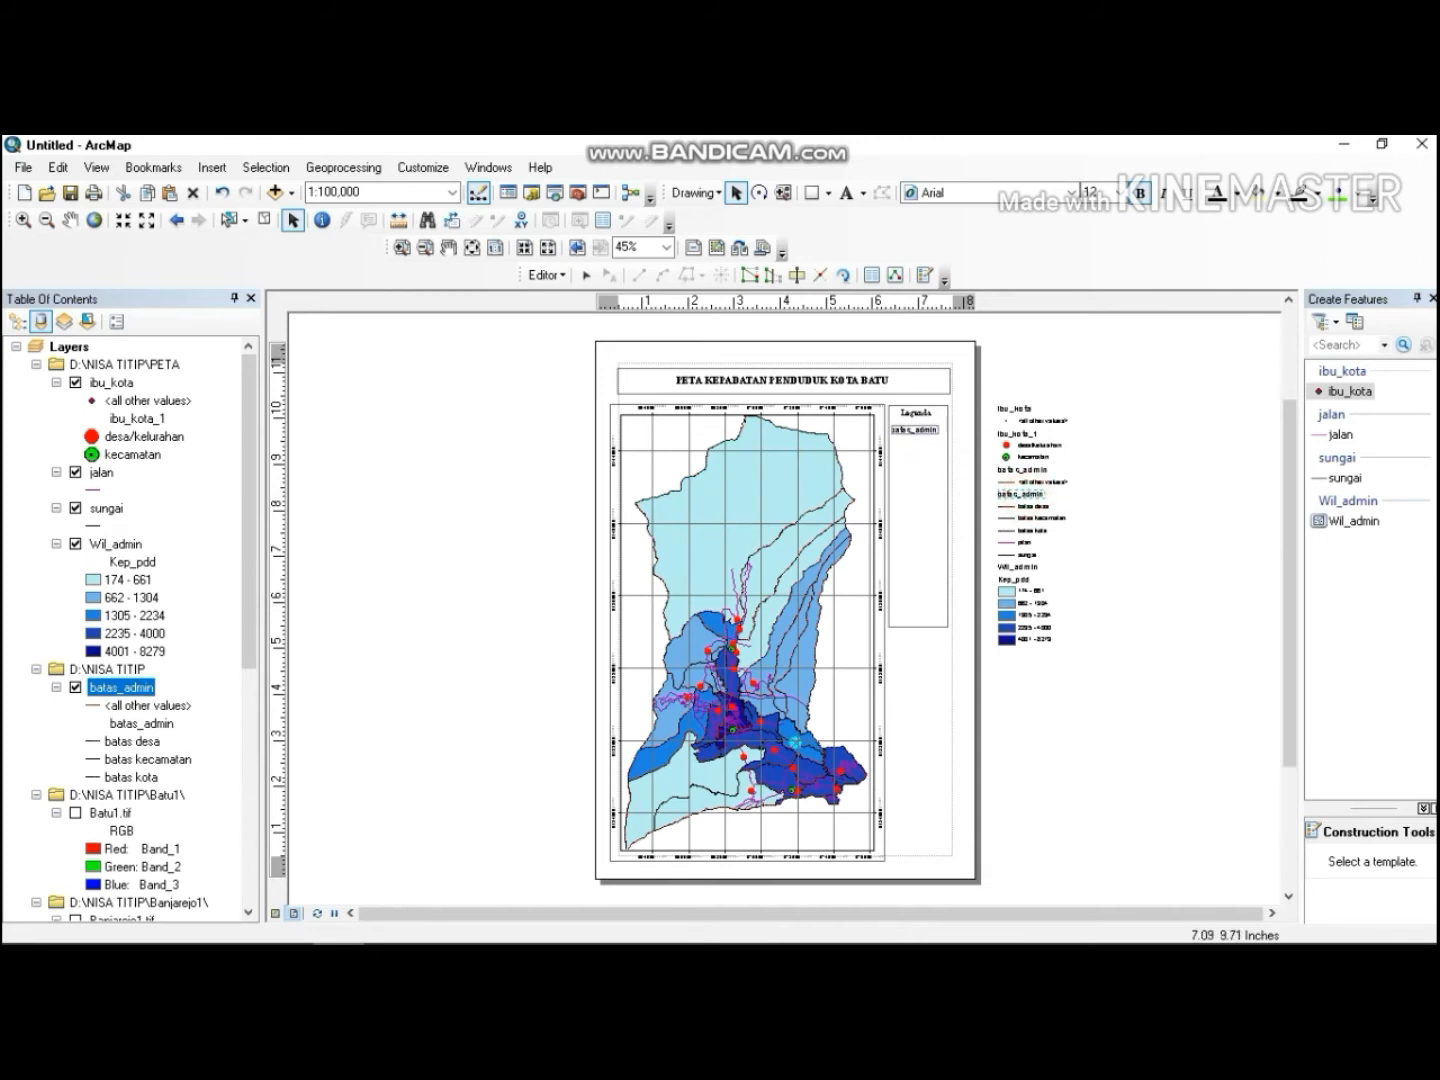
Rename the batas_admin legend label to Batas Administrasi, left-aligned.
double_click(916, 428)
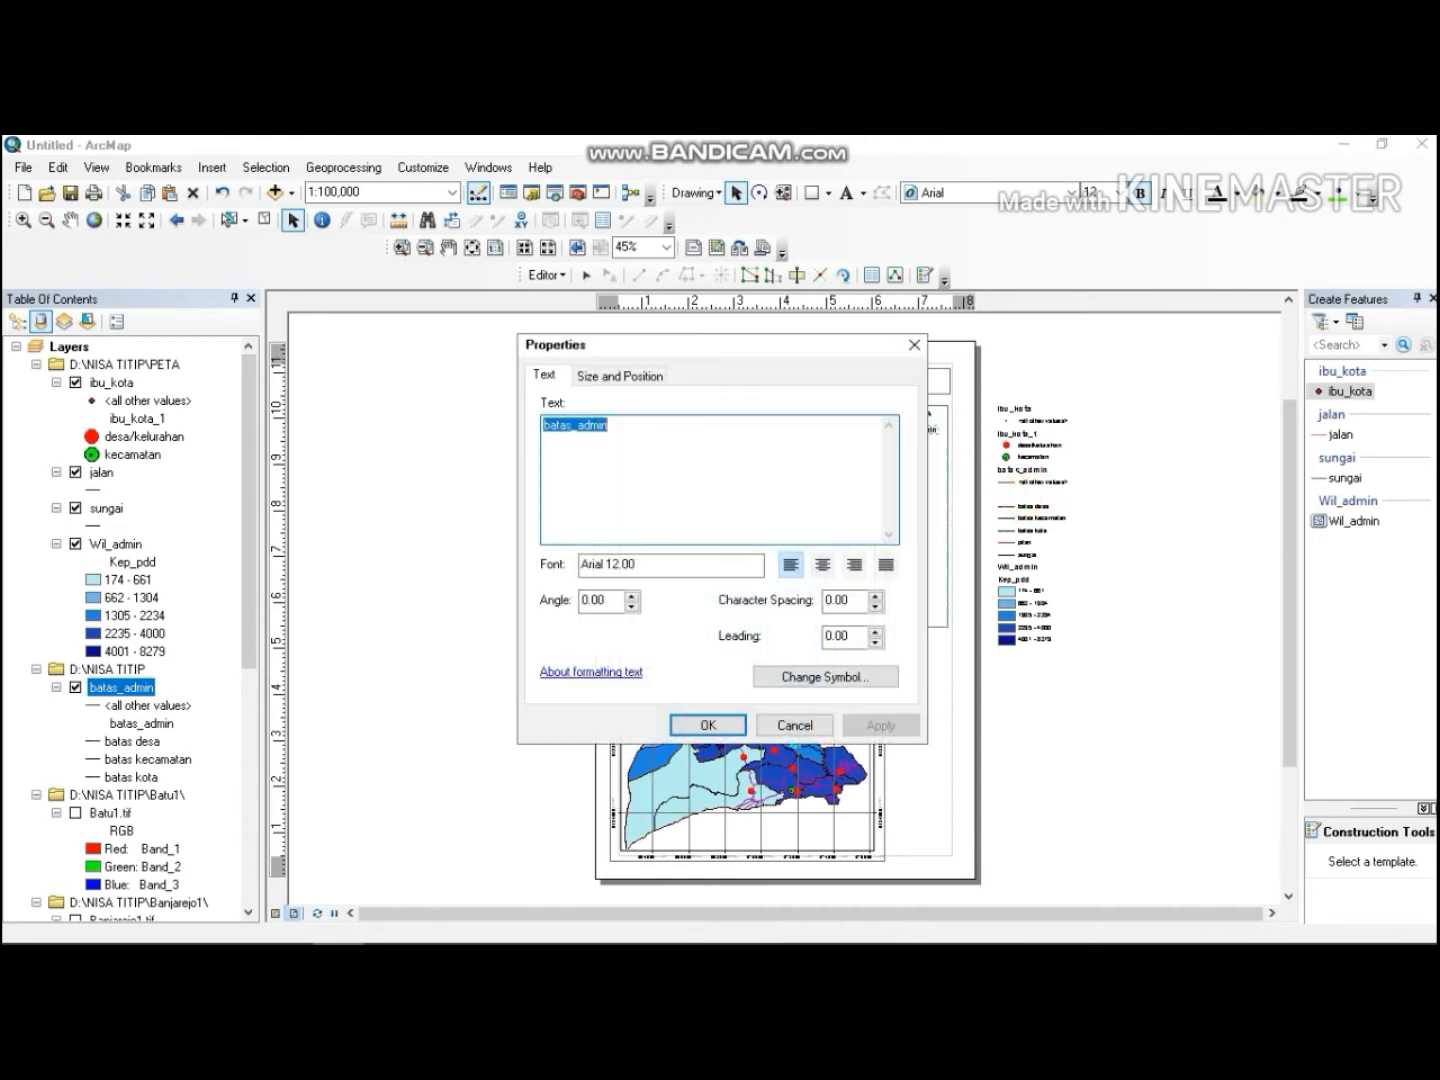
double_click(620, 424)
type("Bata")
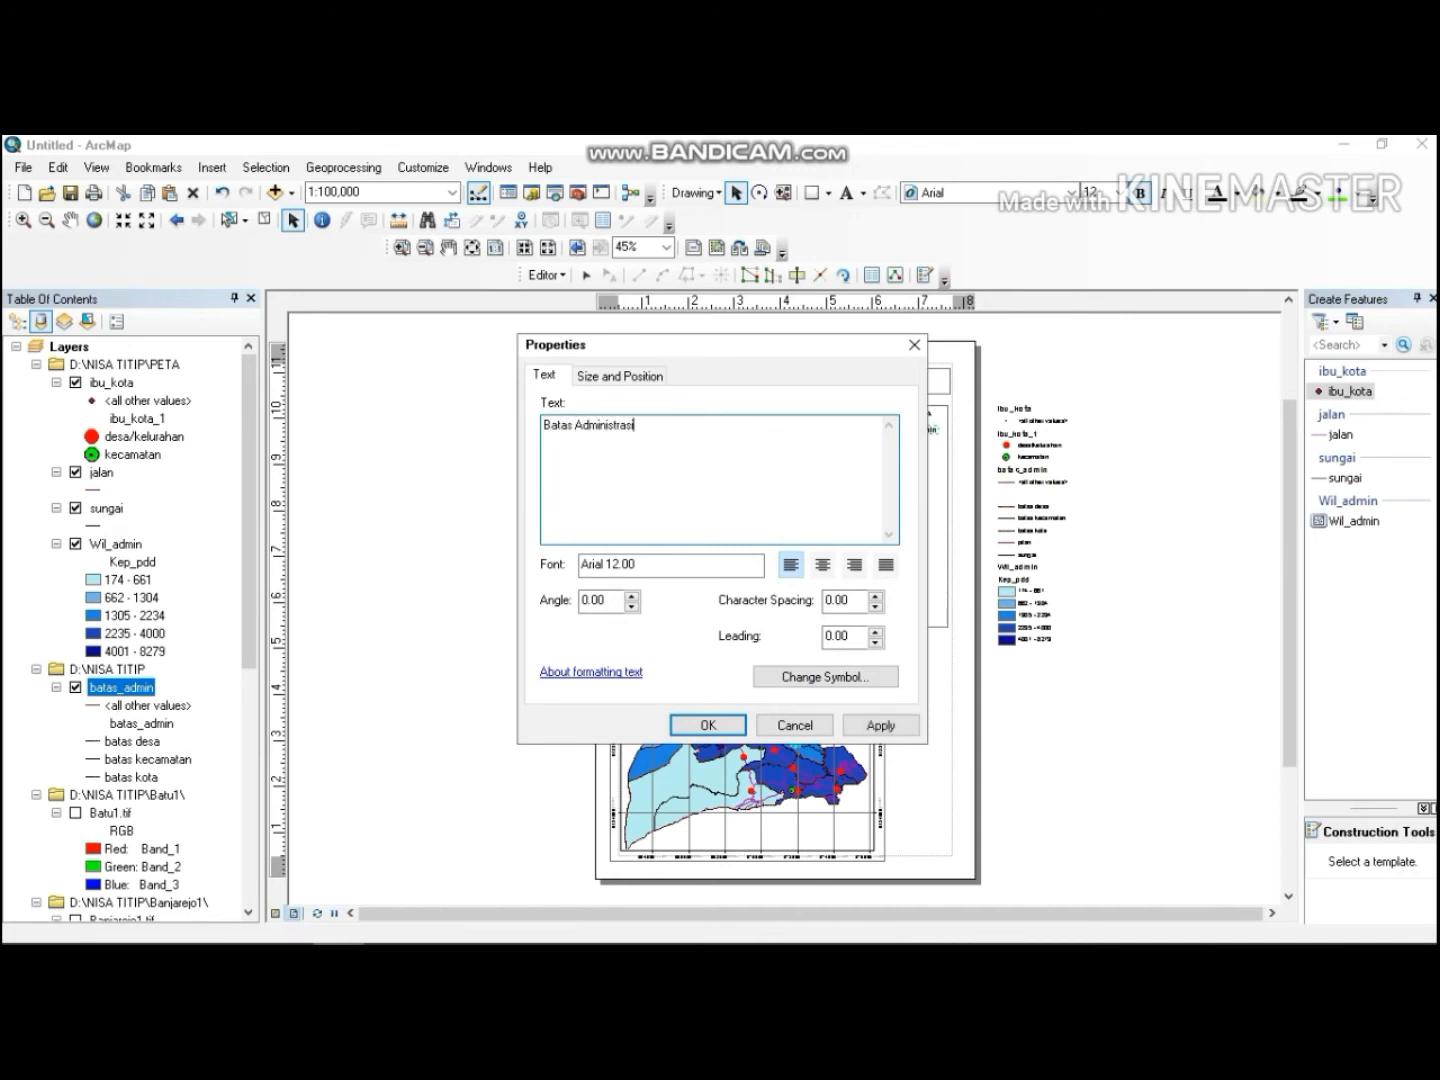
left_click(822, 565)
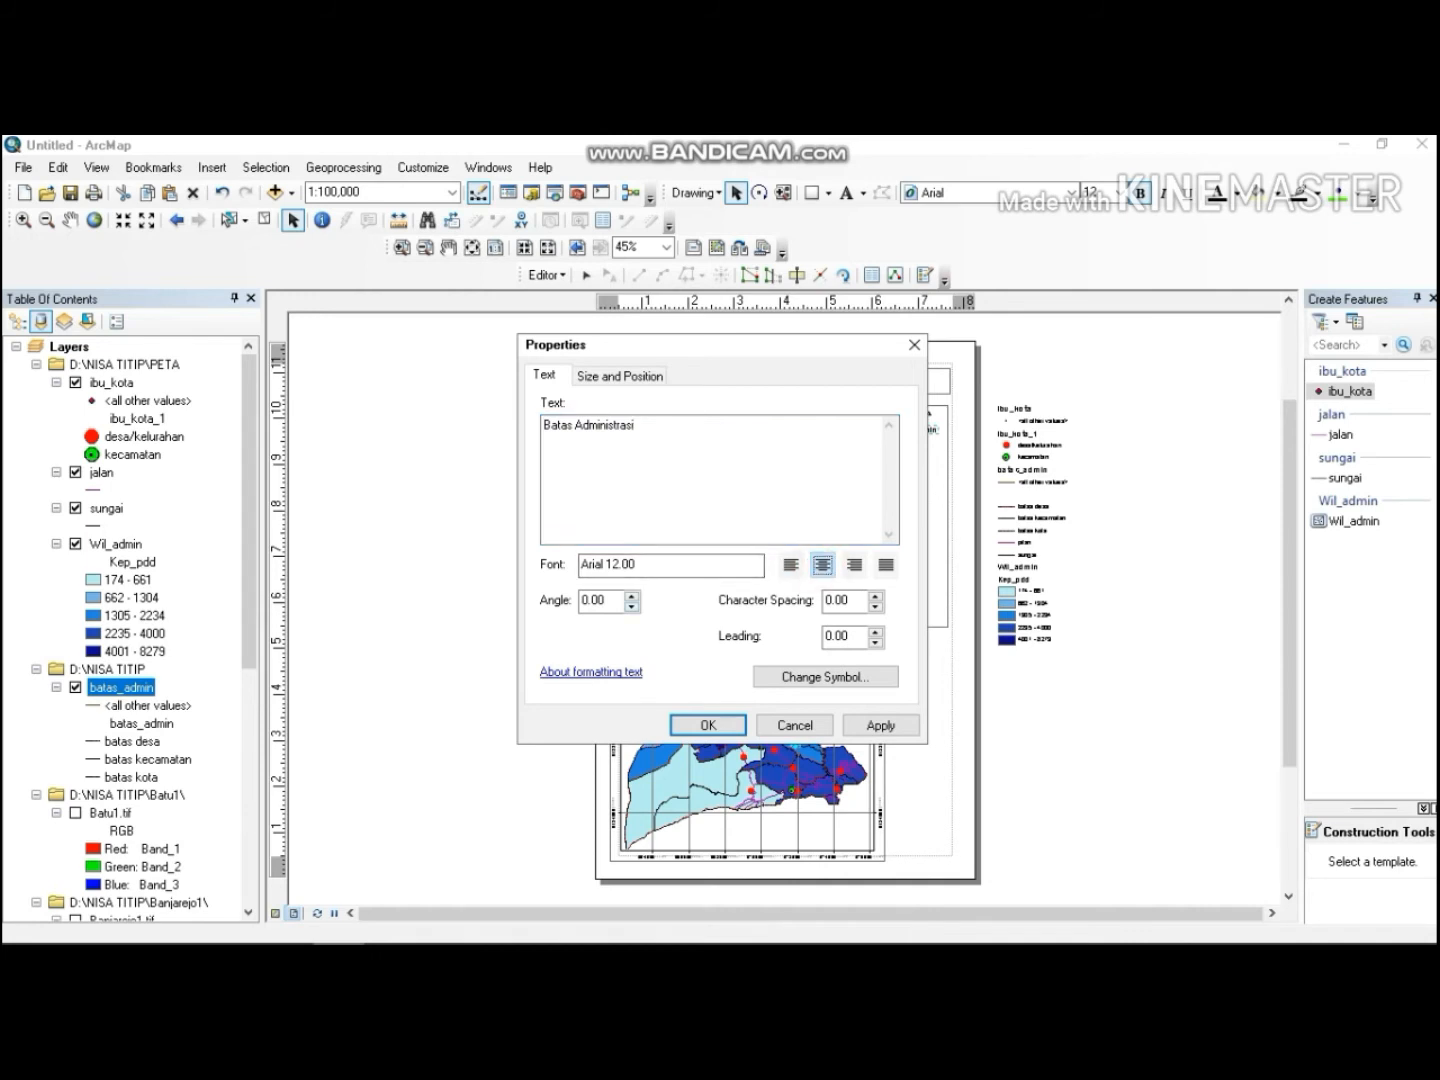
left_click(790, 565)
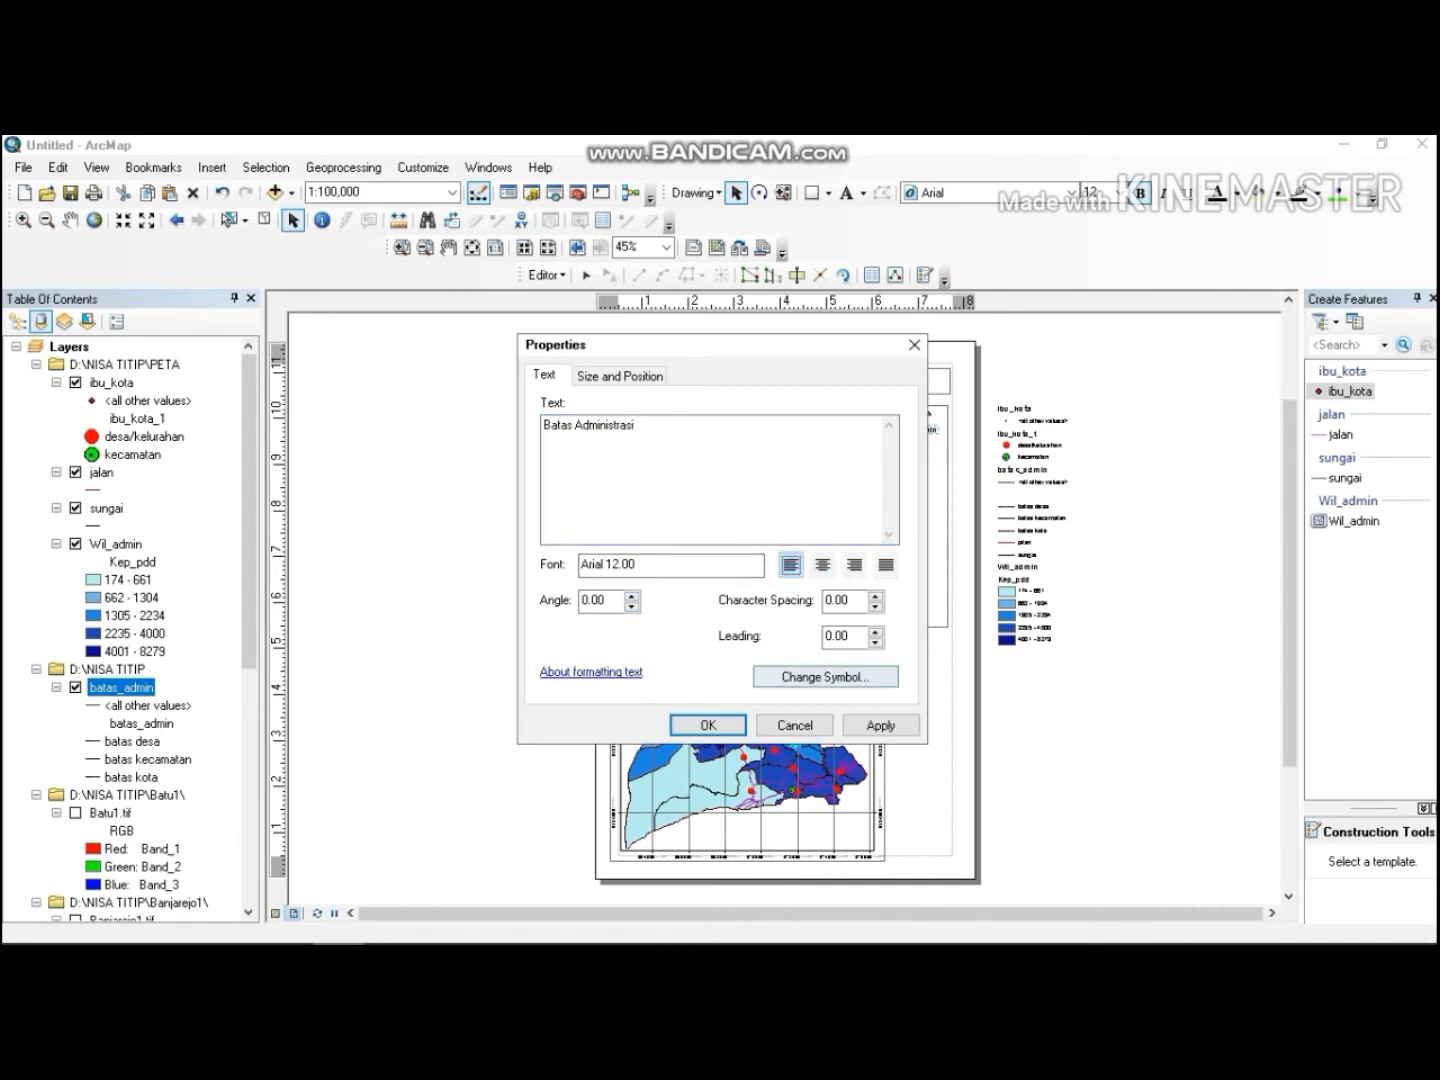
left_click(708, 725)
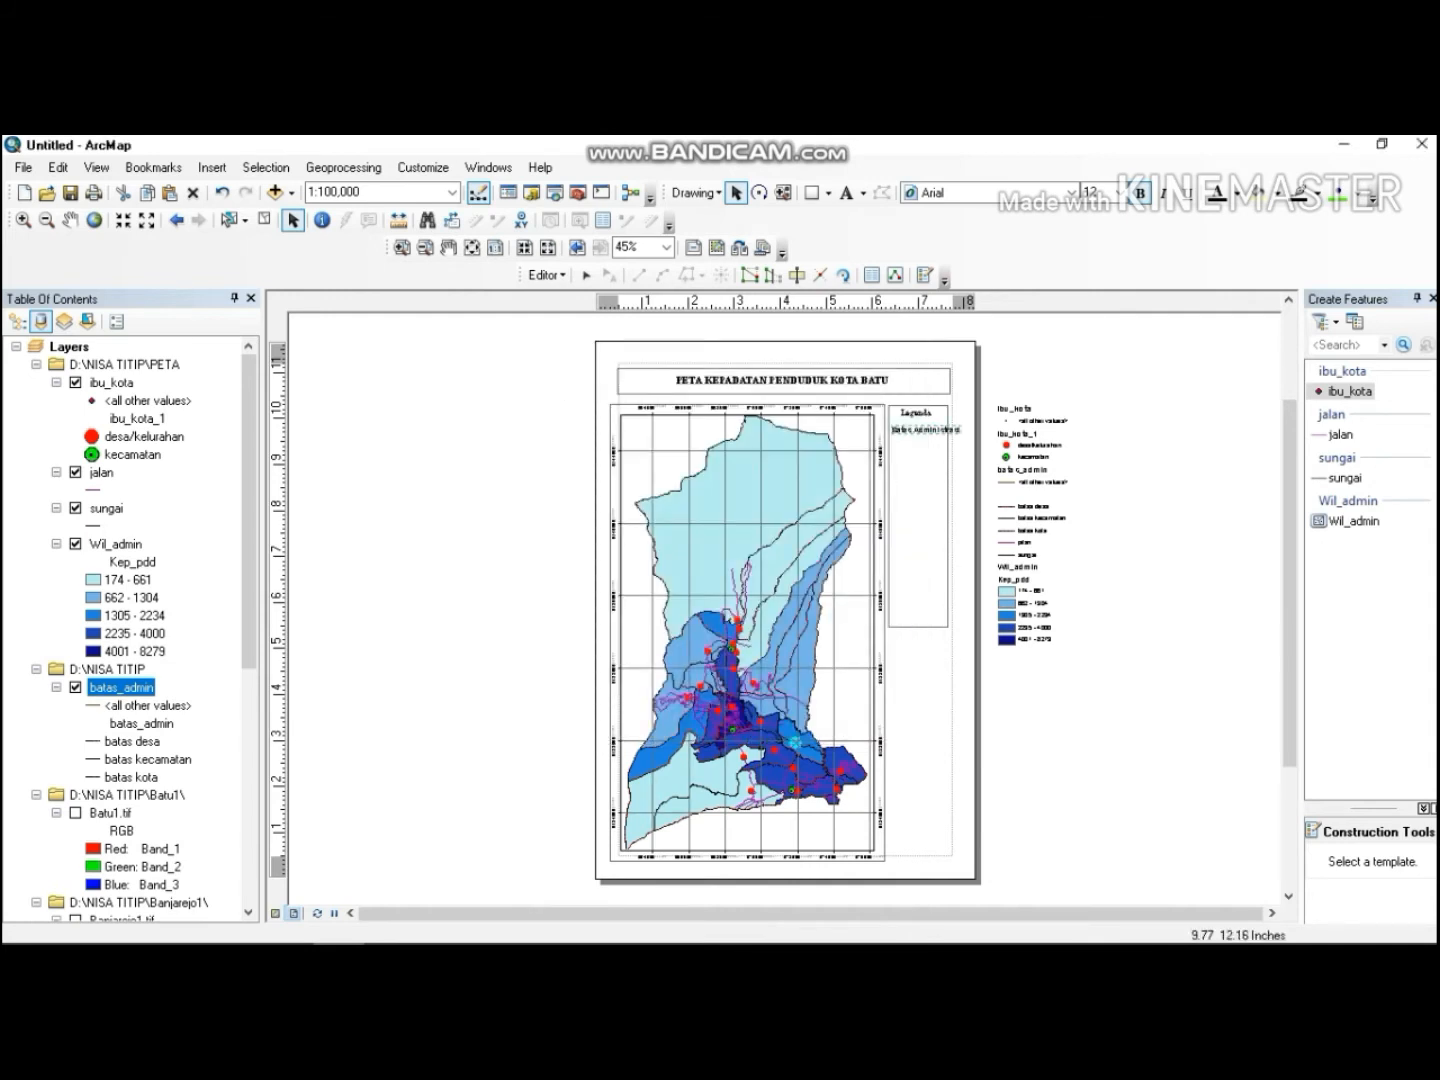
key("Return")
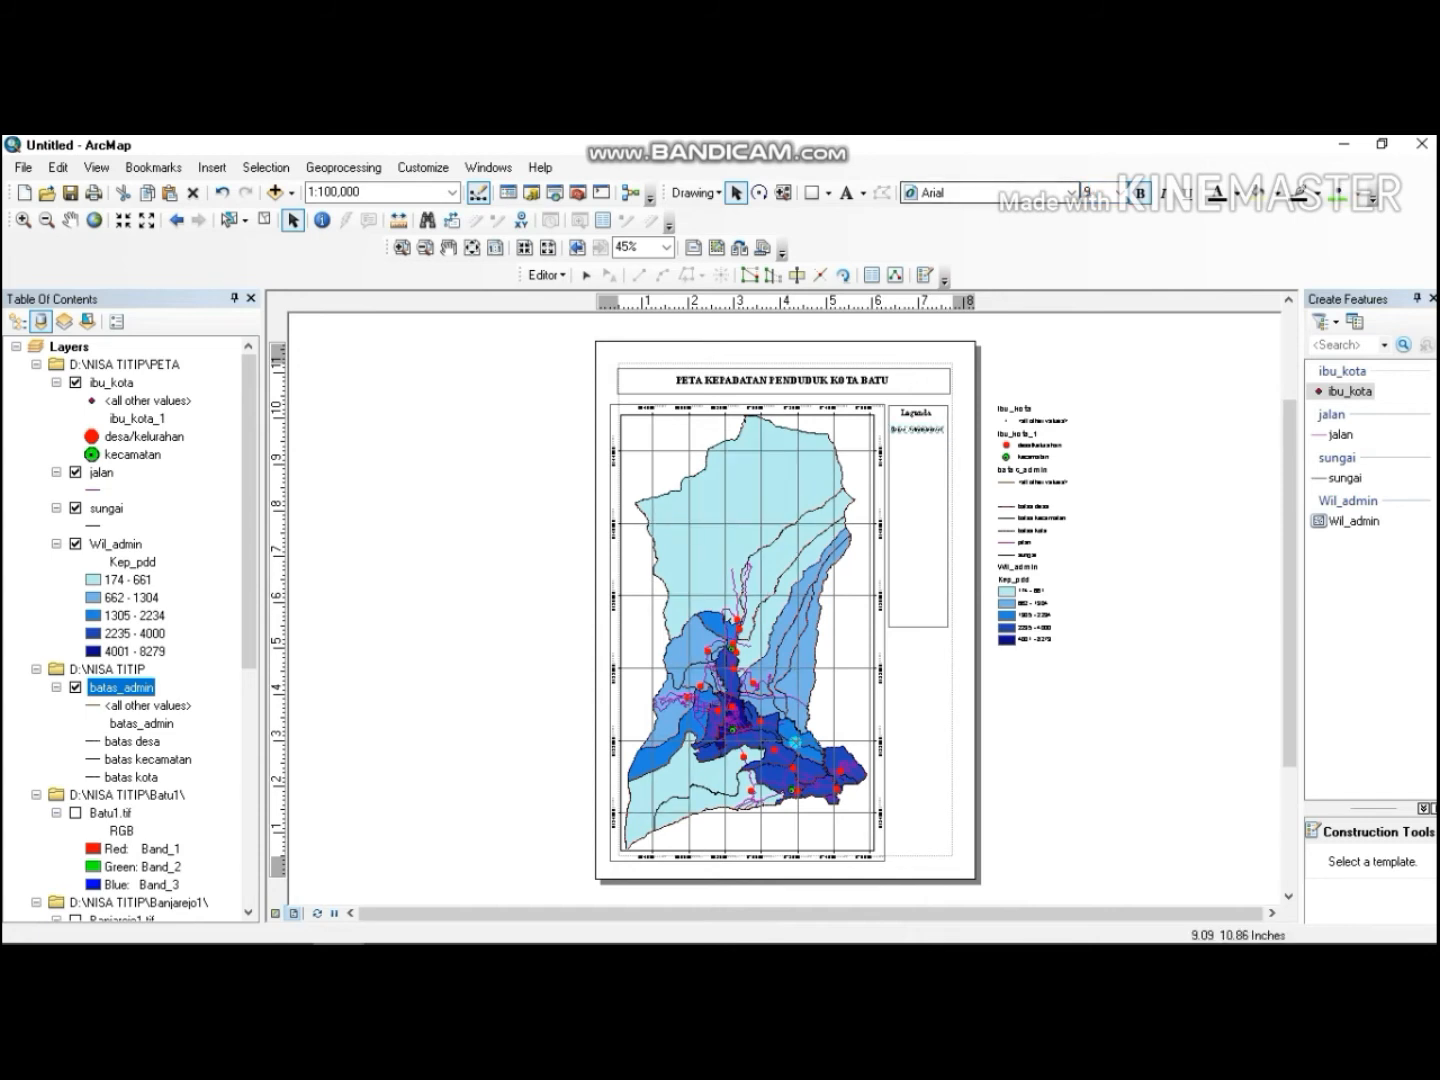
Move the batas desa, batas kecamatan and batas kota legend entries into the side rectangle below Batas Administrasi.
left_click(1070, 492)
left_click(1009, 507)
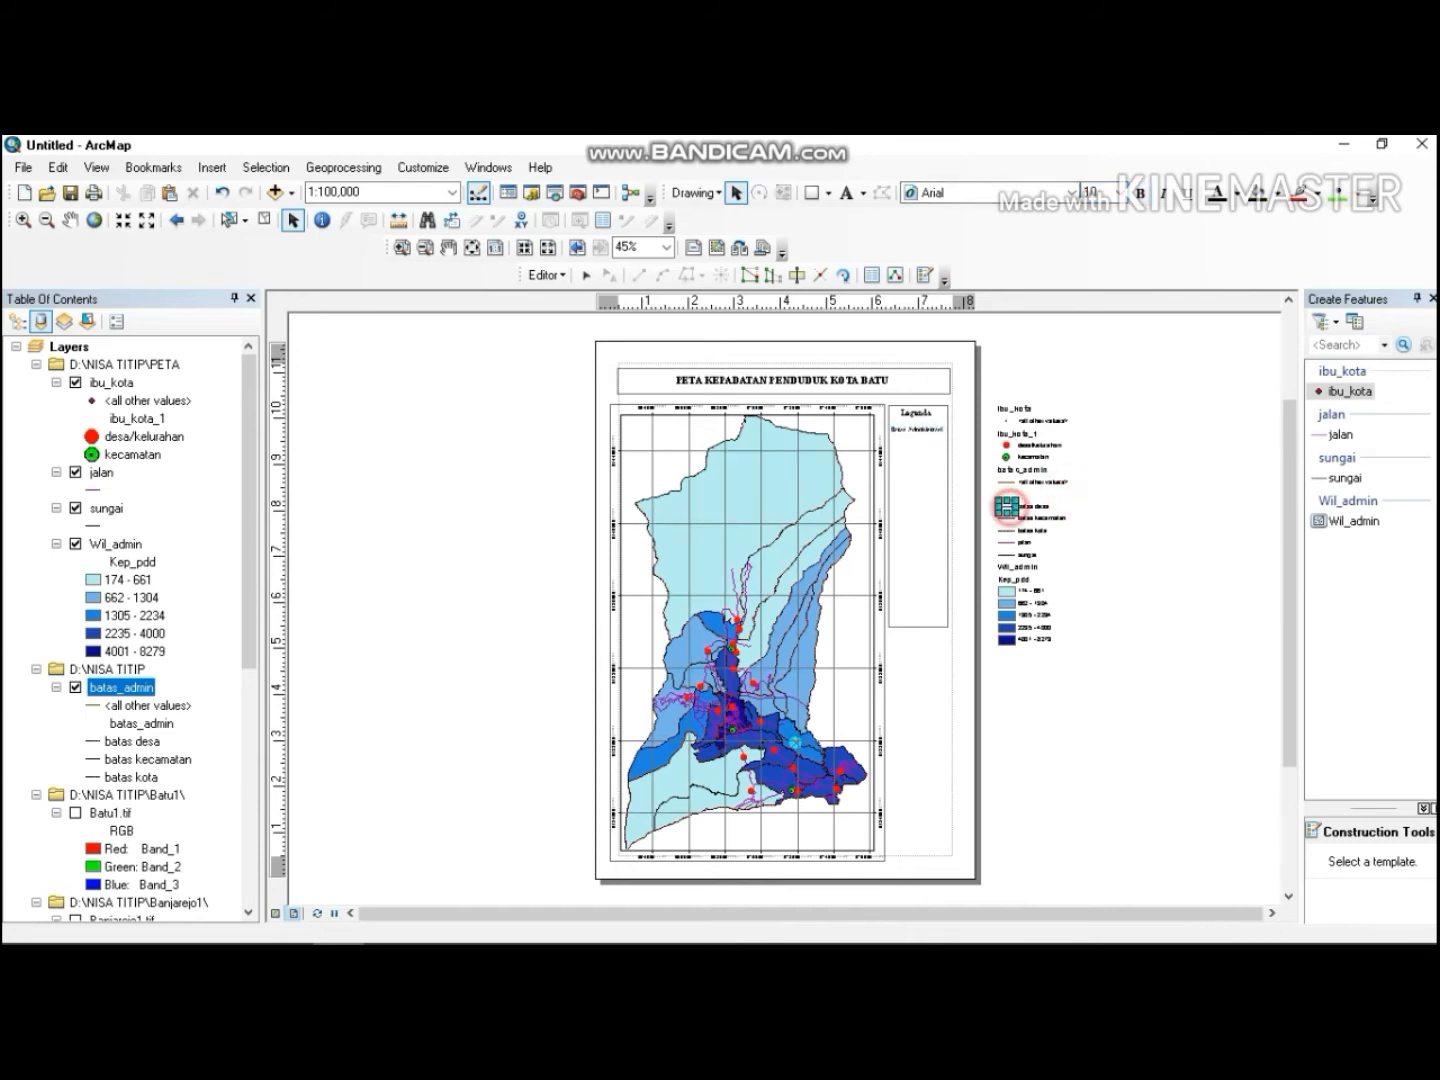
left_click(1074, 501)
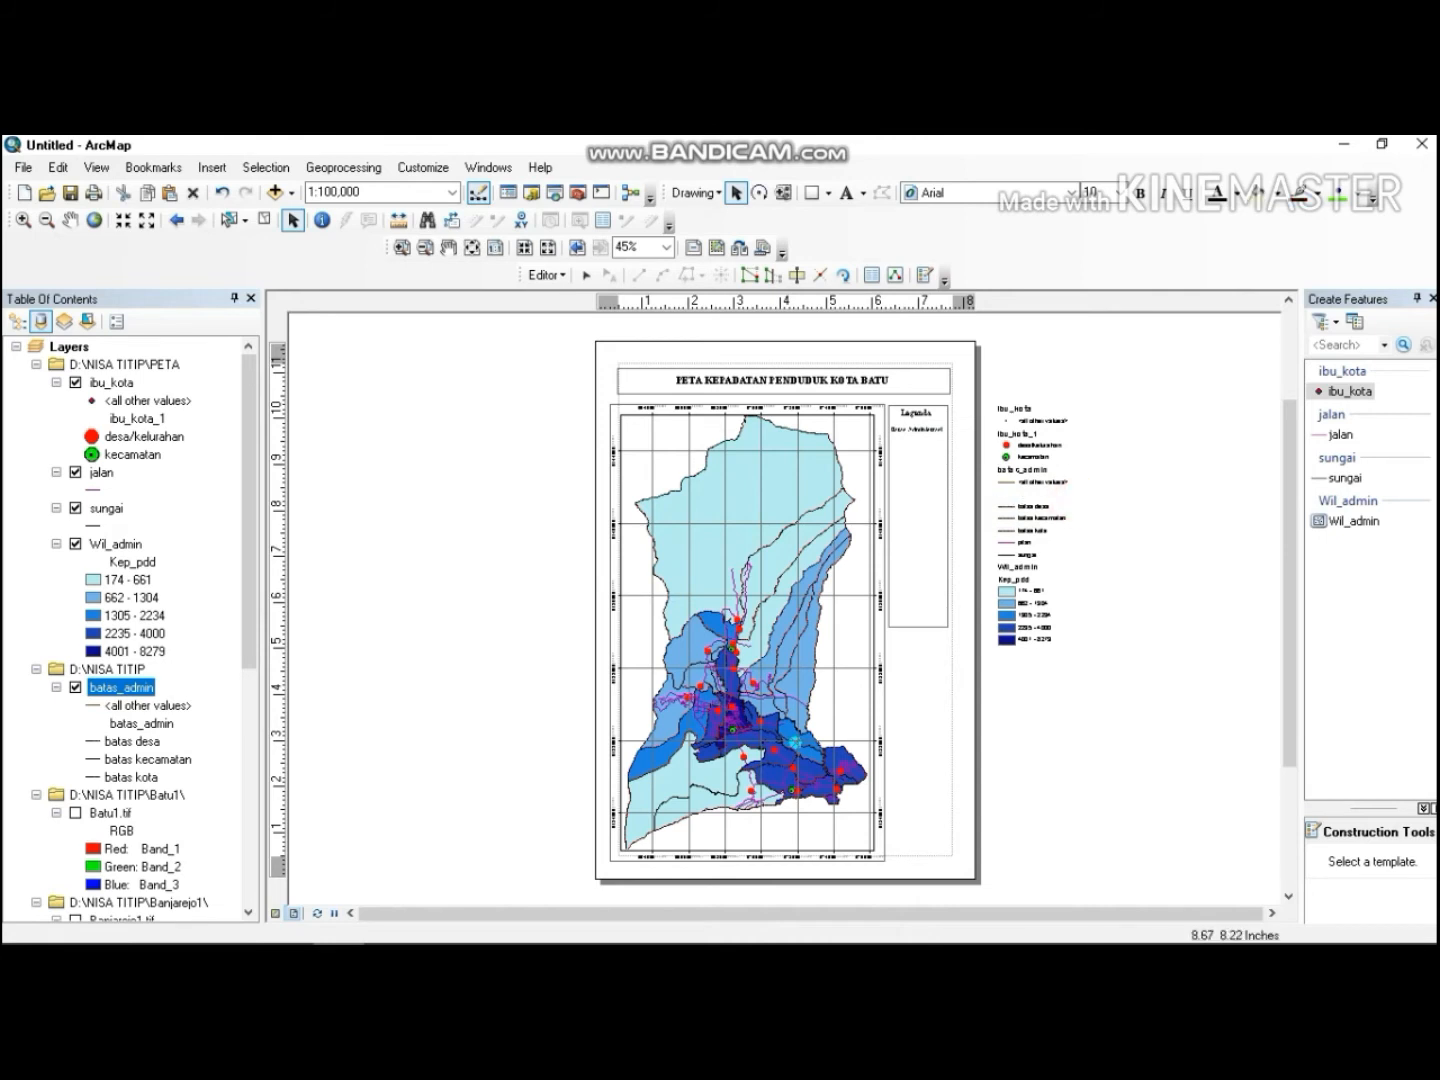
left_click_drag(993, 497, 924, 449)
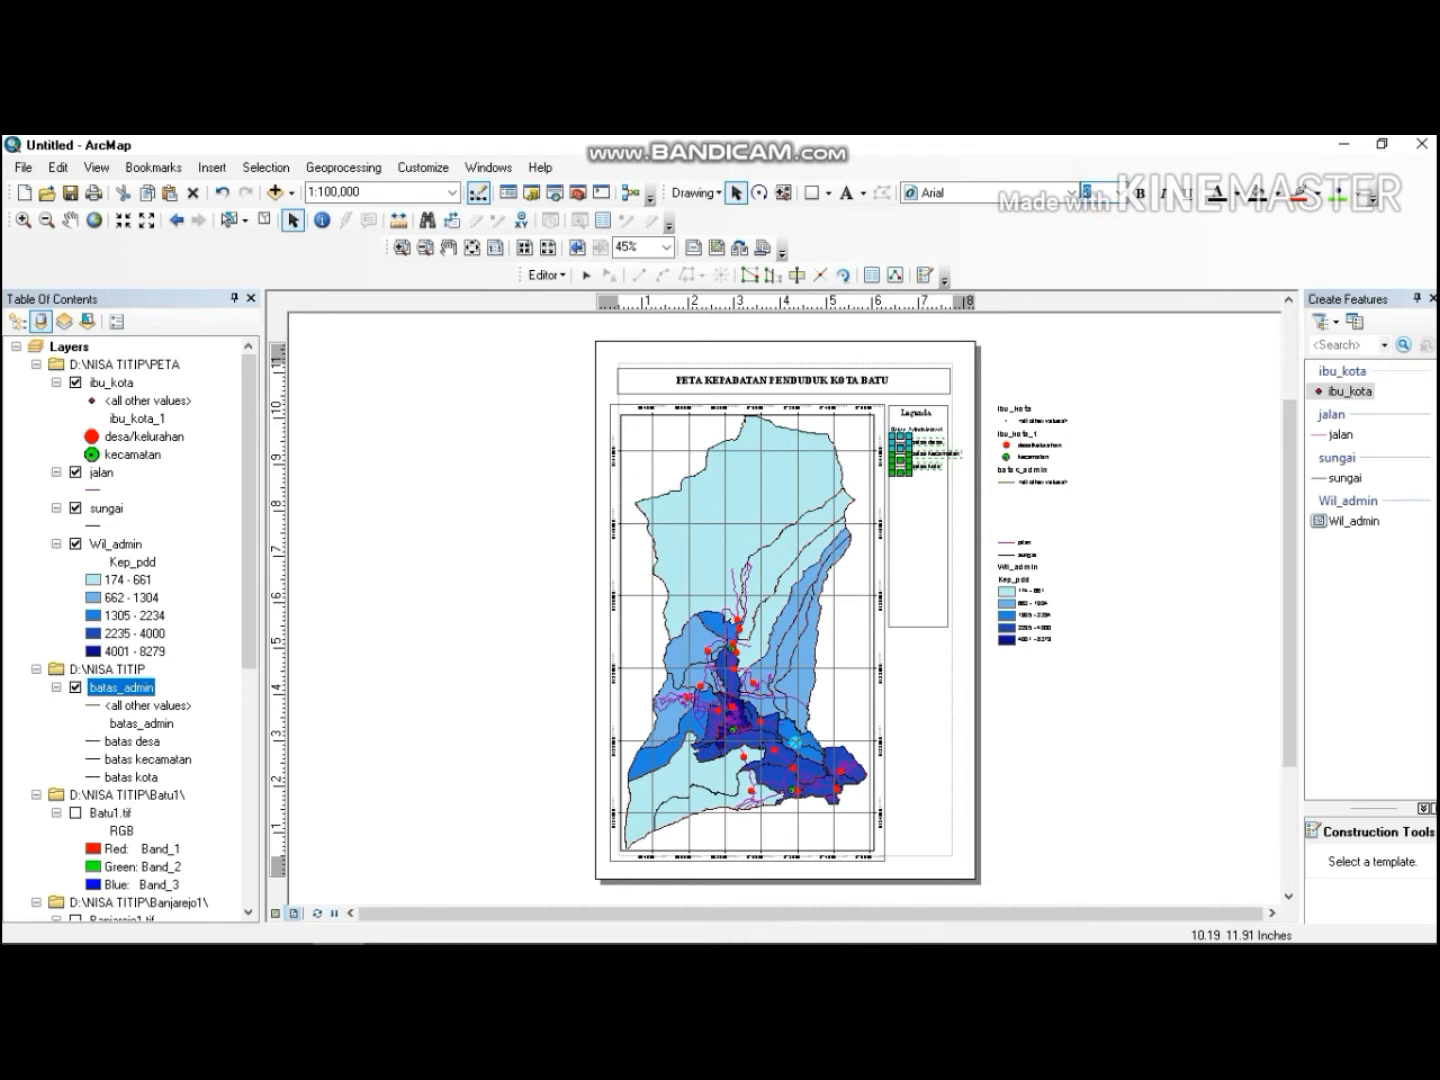
Set the font size of the three boundary legend entries to 10.
left_click(1150, 418)
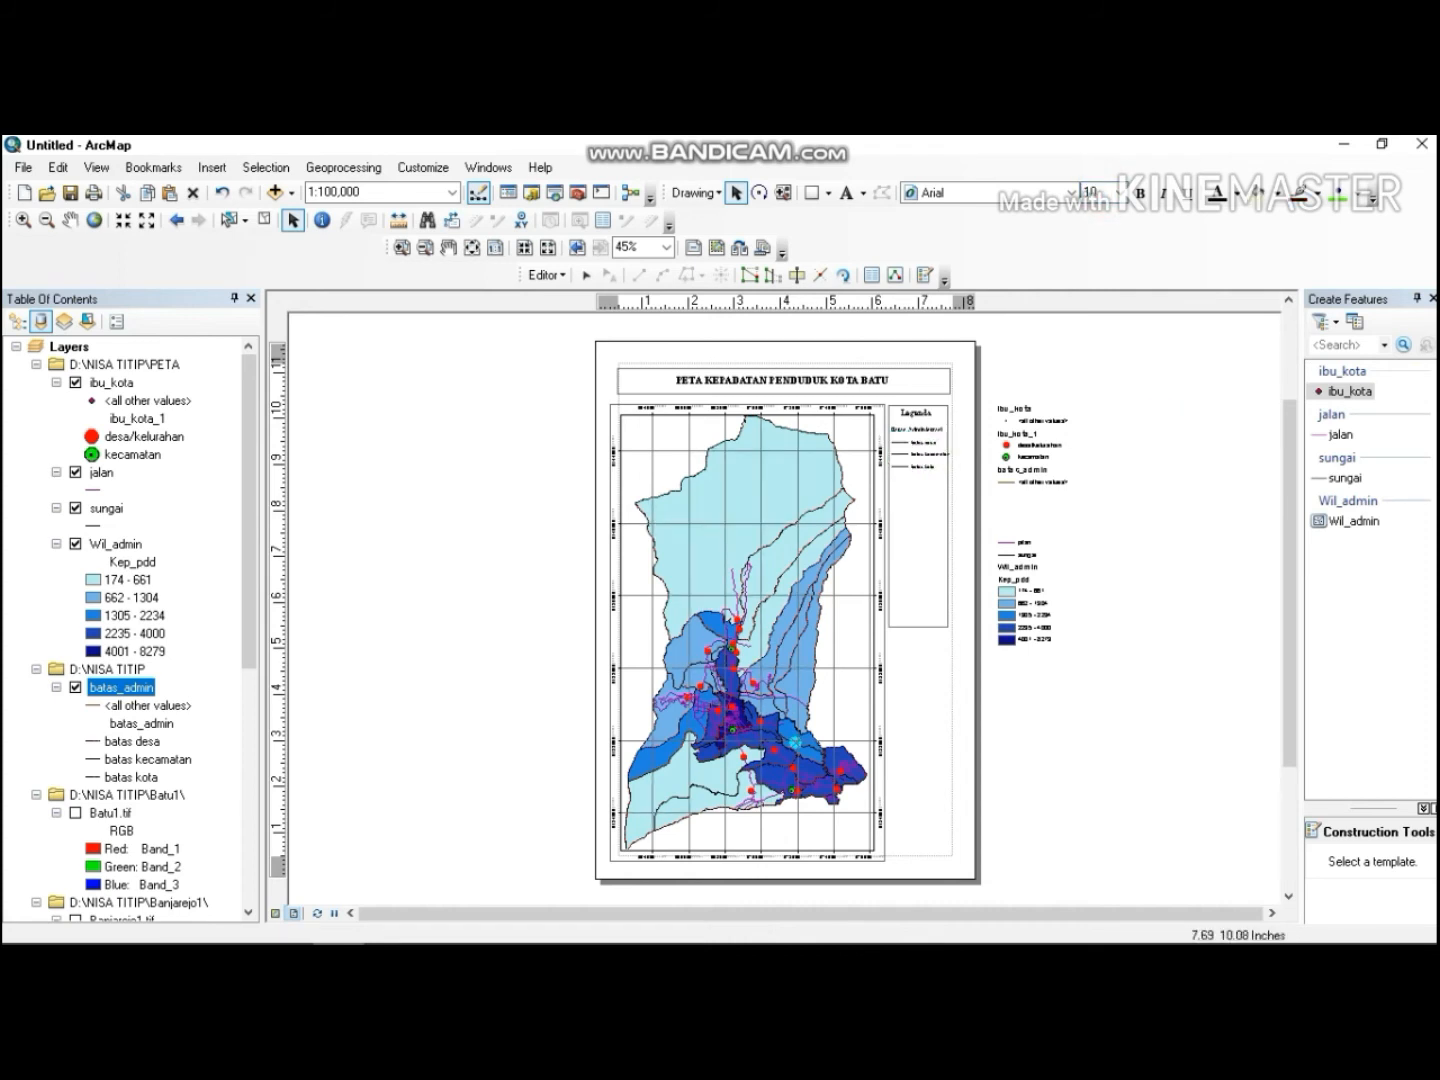
left_click(917, 437)
left_click_drag(908, 436, 954, 471)
left_click(1087, 192)
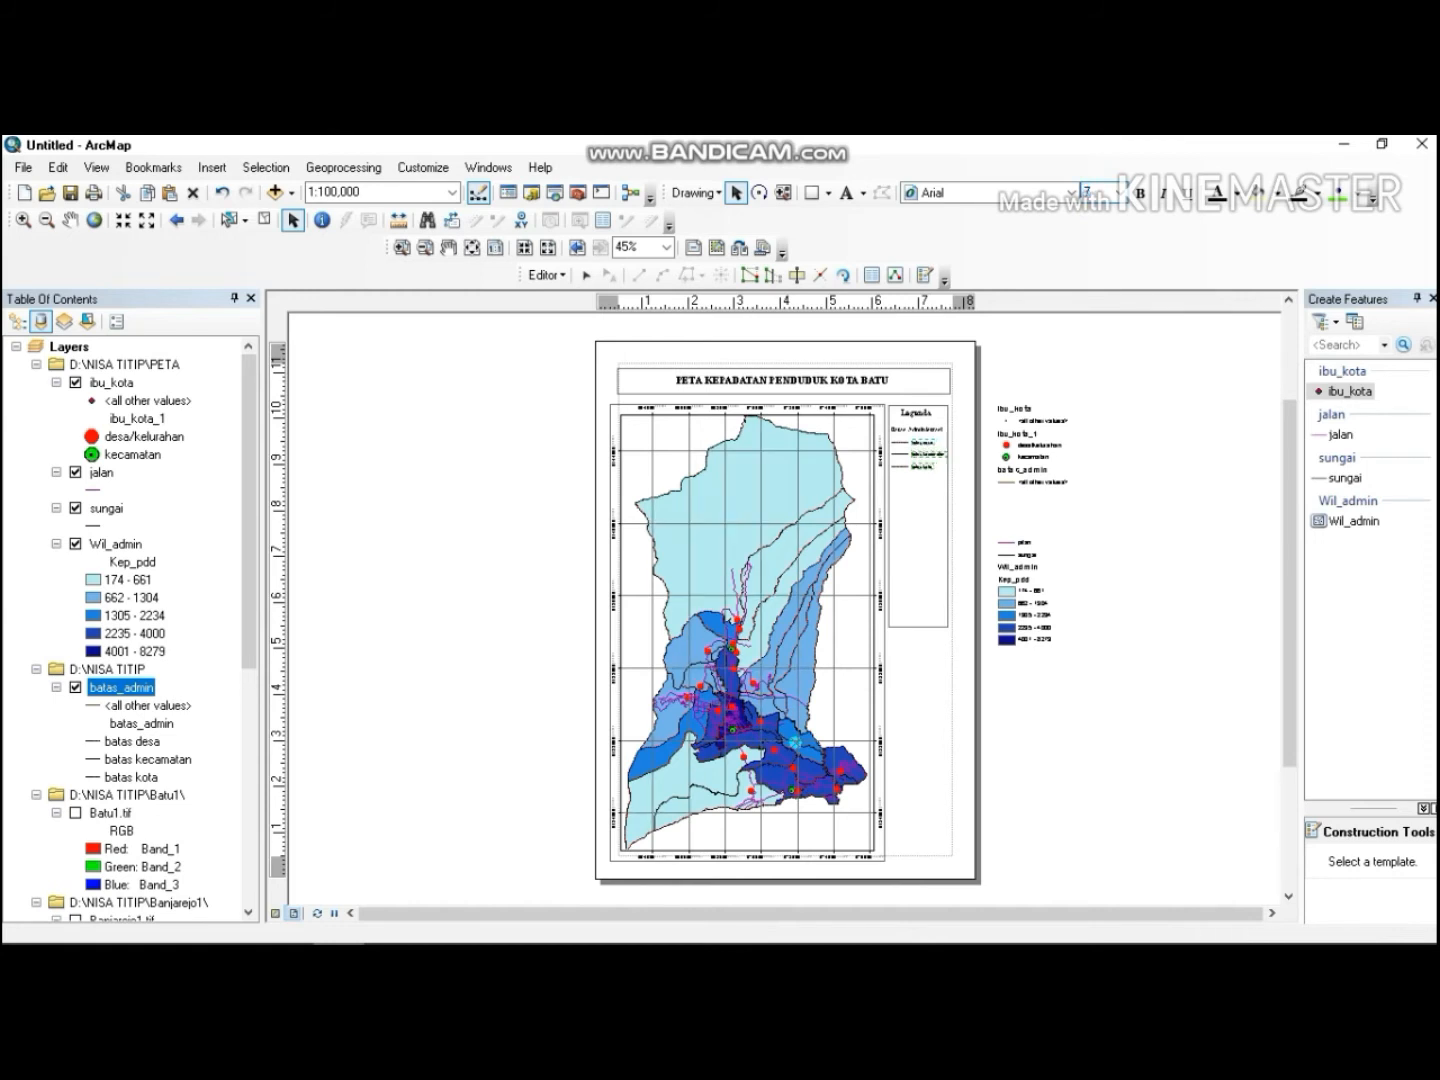
type("10")
left_click(916, 505)
left_click(1092, 489)
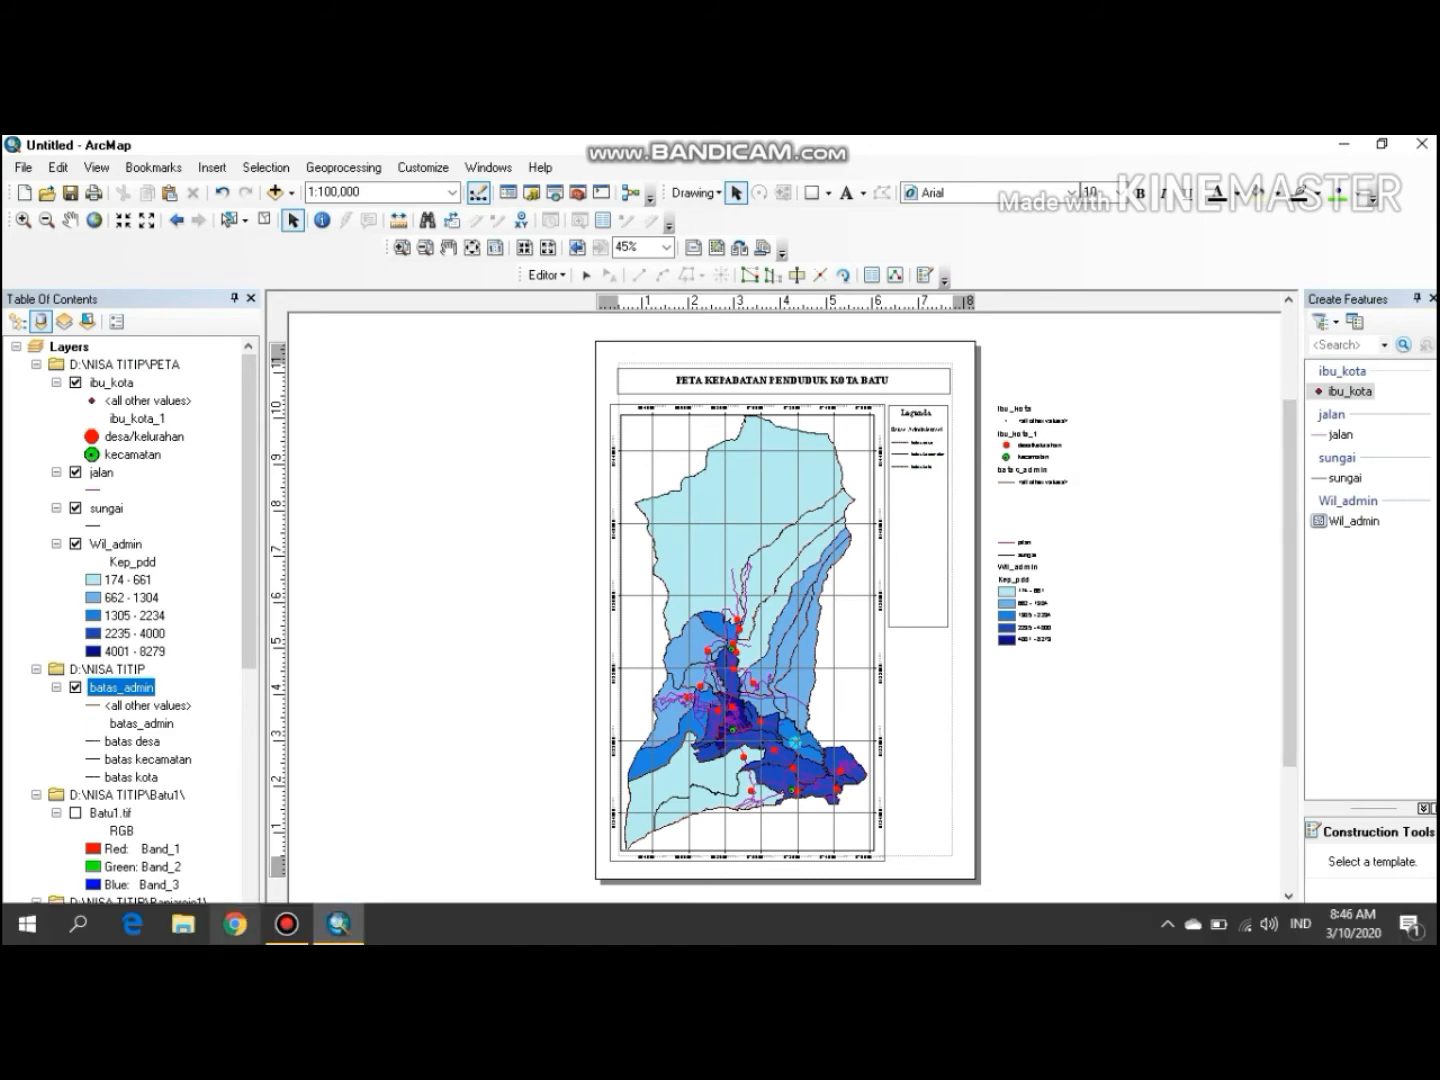
left_click(287, 924)
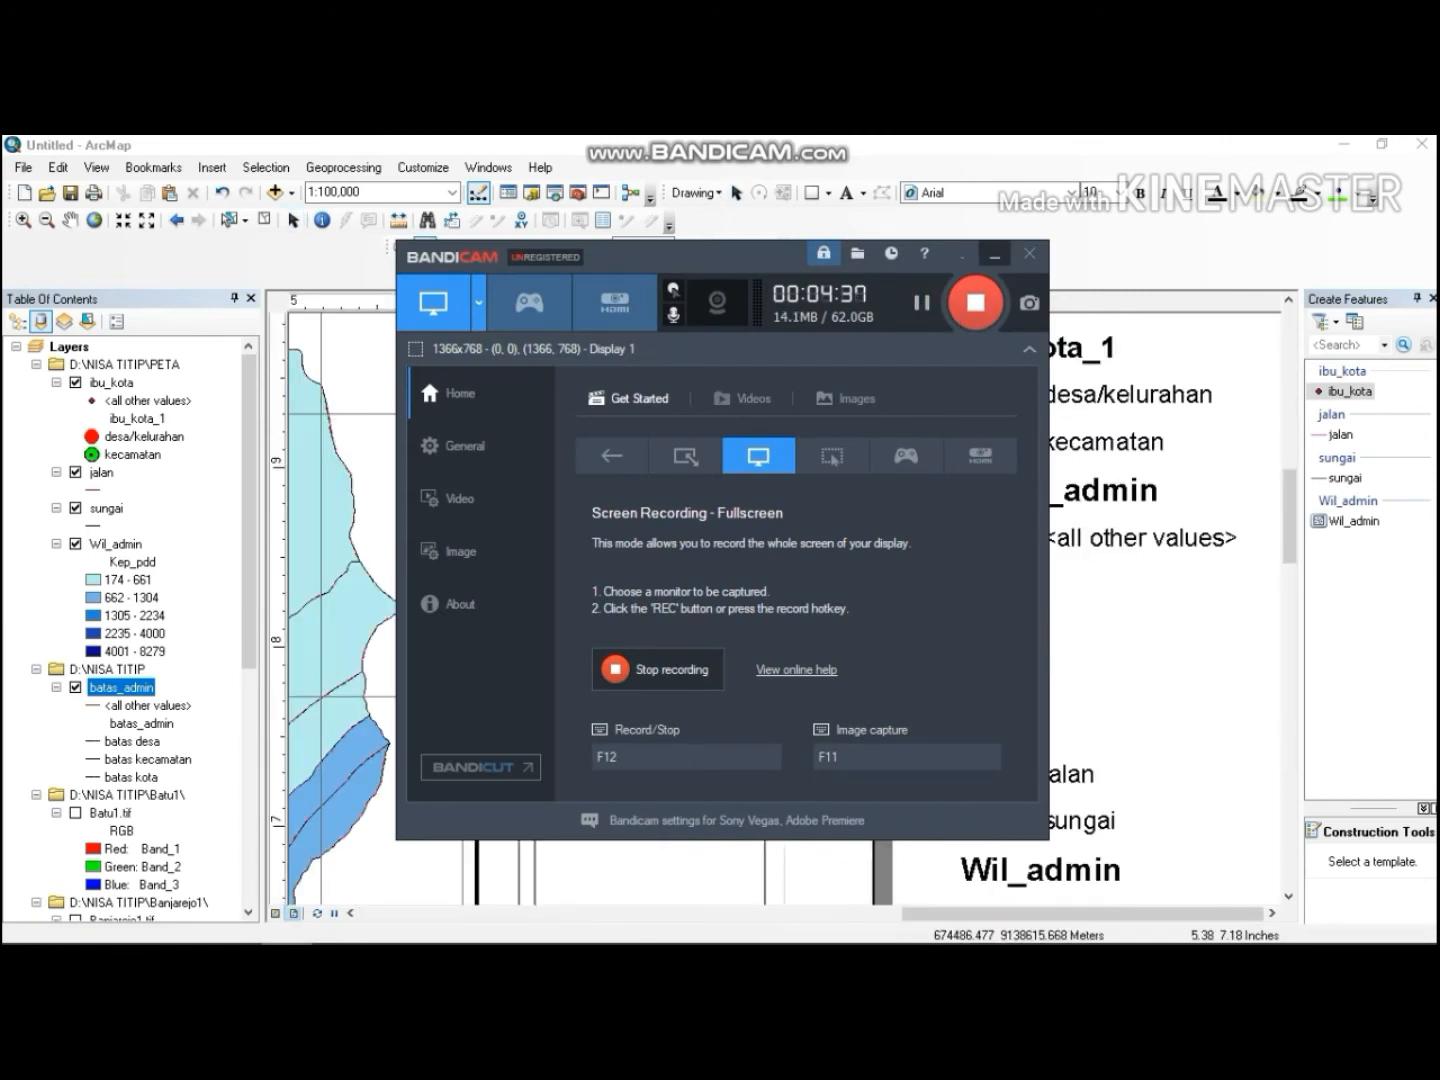
left_click(994, 252)
left_click(1017, 776)
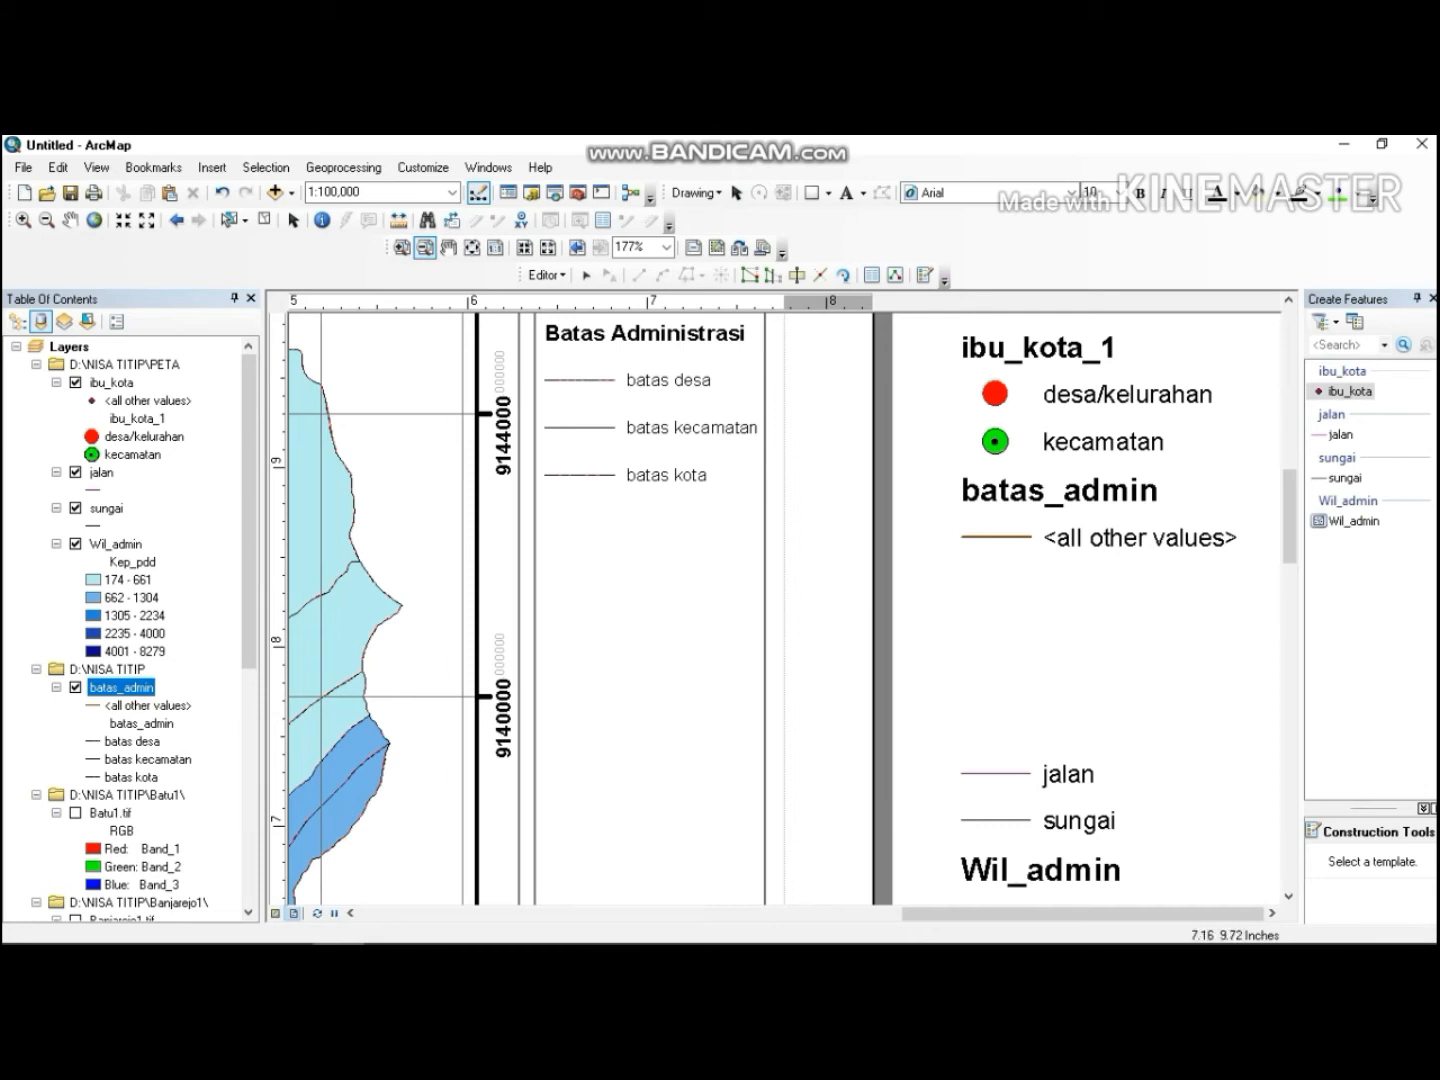
Add a text label reading Perhubungan below the batas kota entry in the legend panel.
left_click(846, 193)
left_click(565, 510)
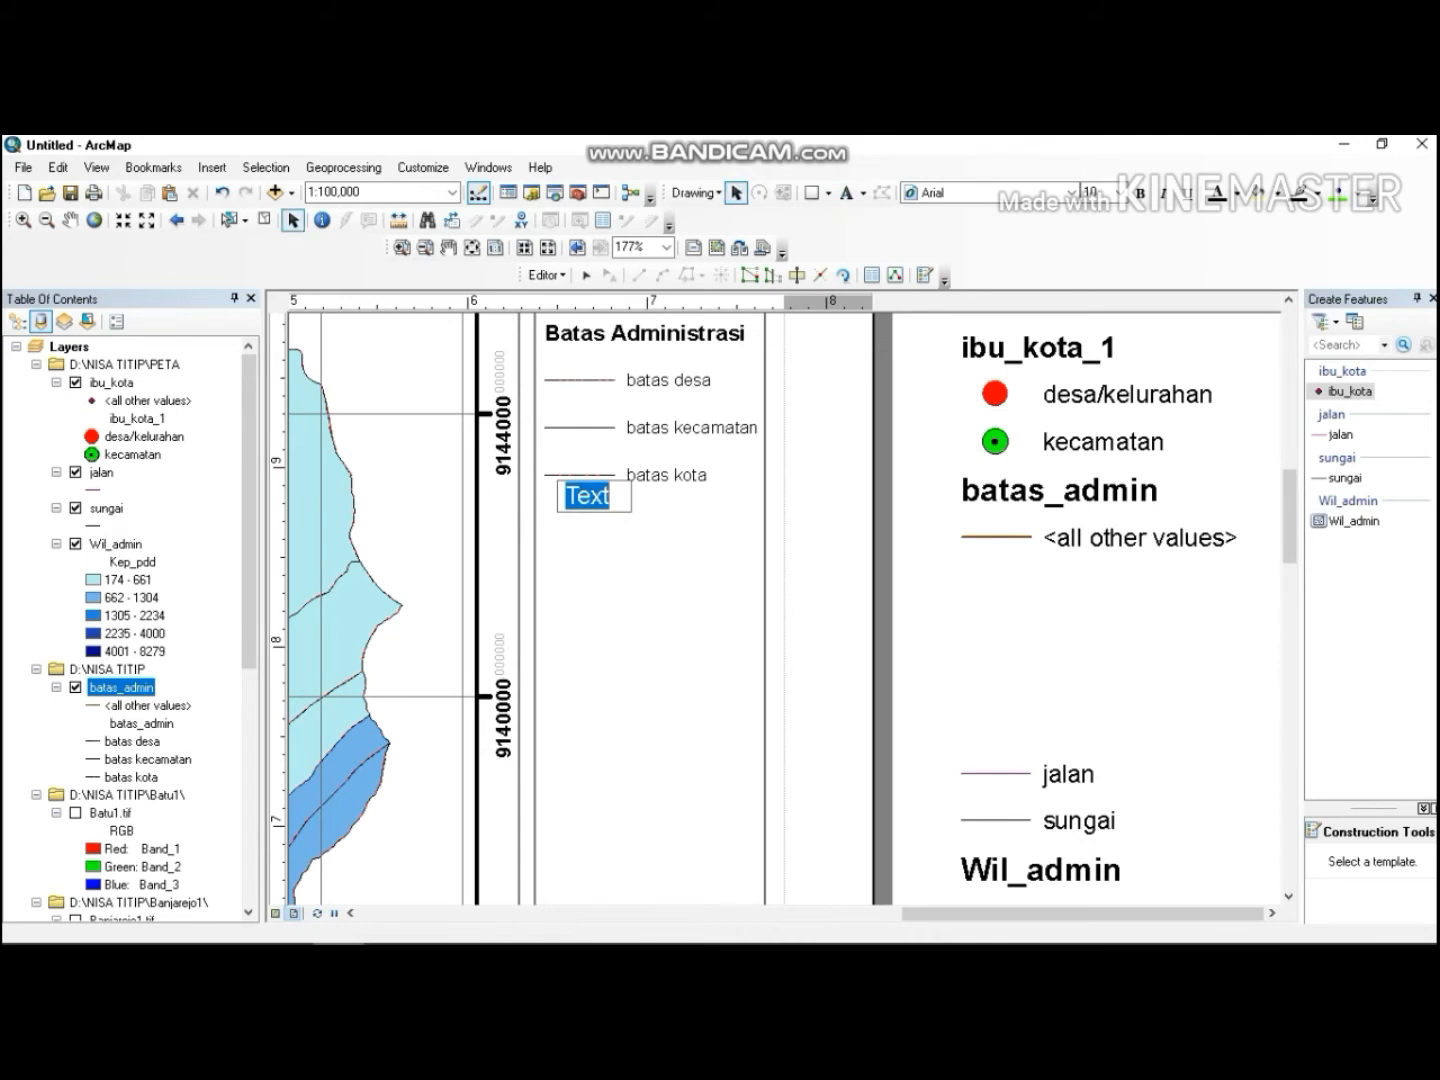
type("Perhu")
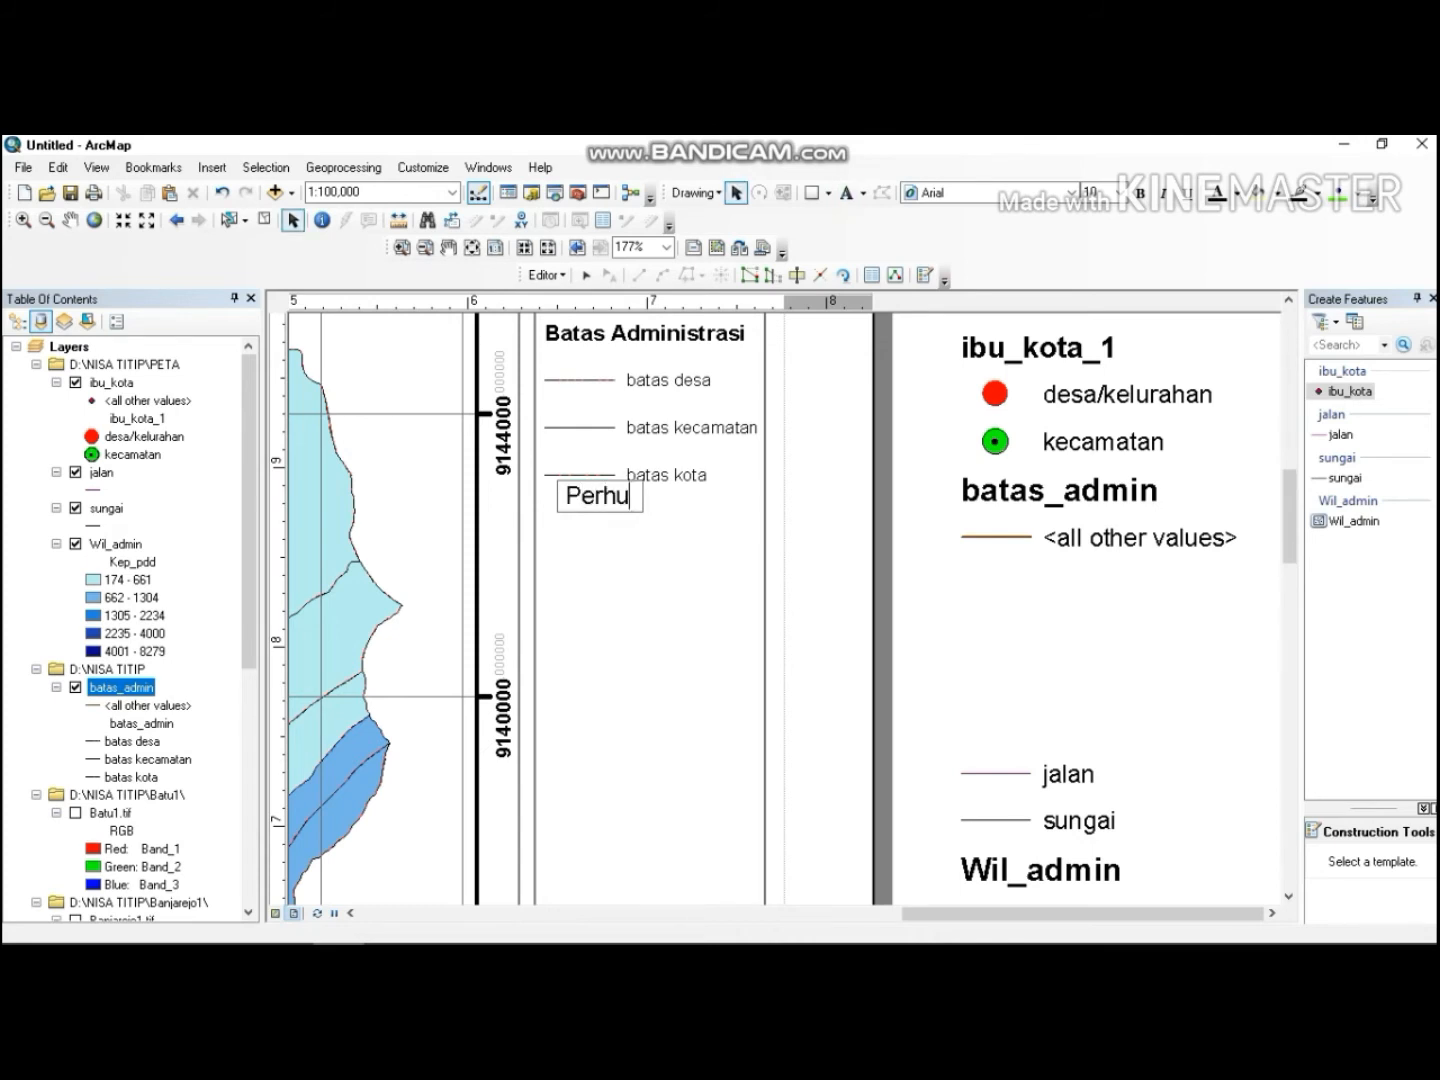
type("bungan")
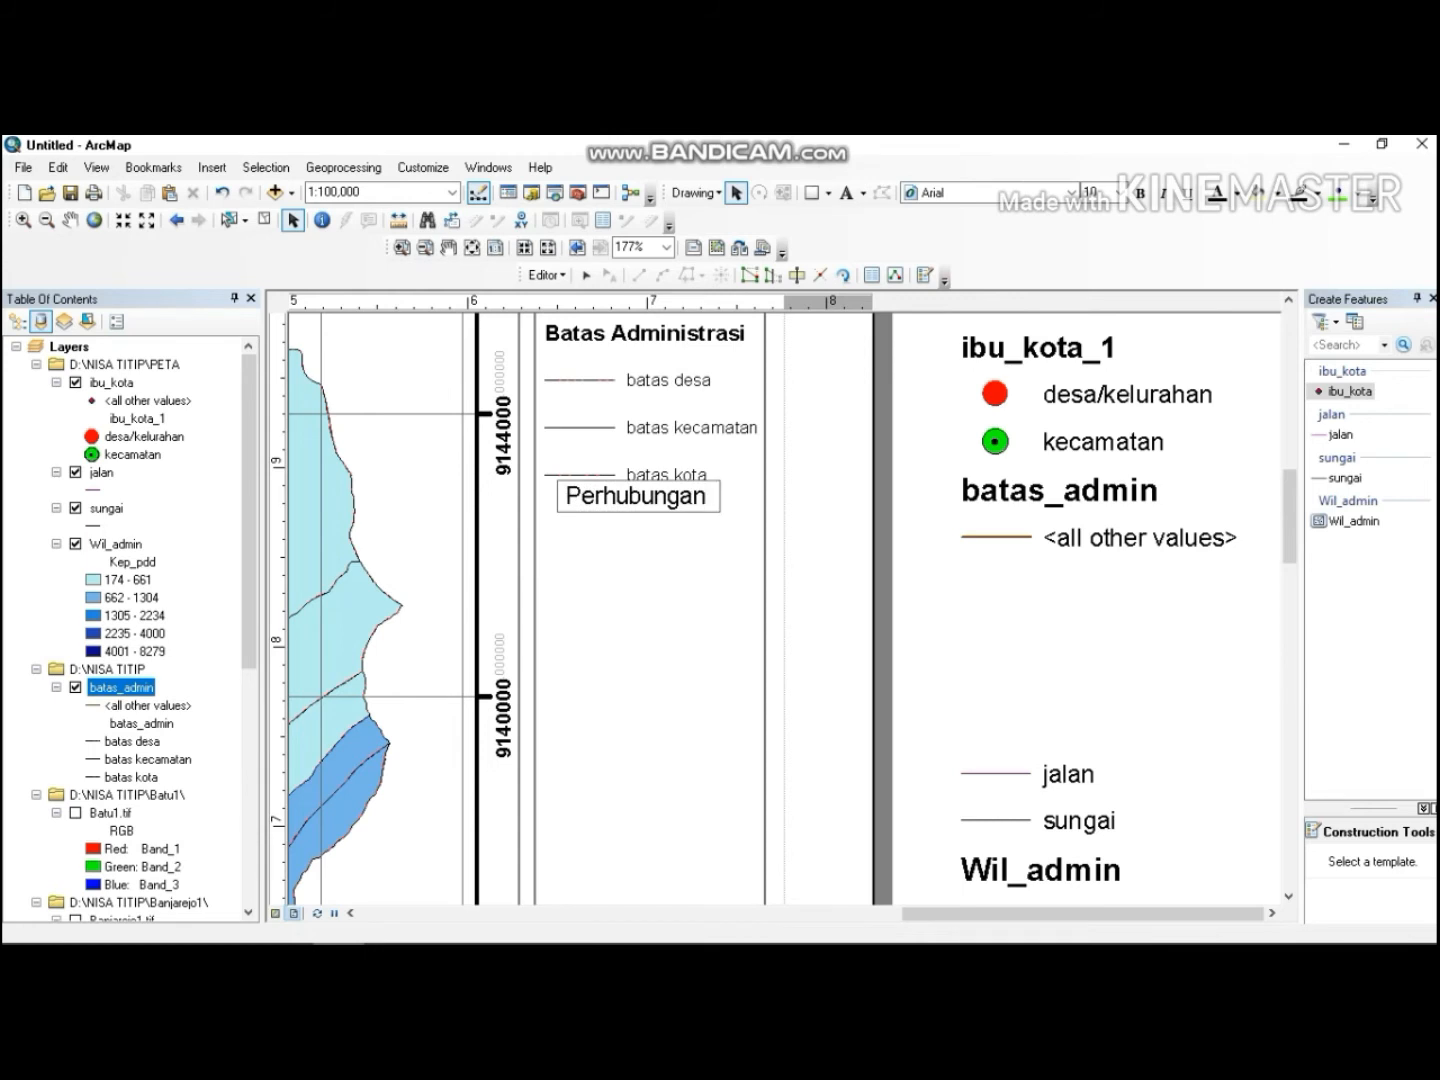
Try to change the font of the Perhubungan text.
left_click(1031, 192)
left_click(1071, 192)
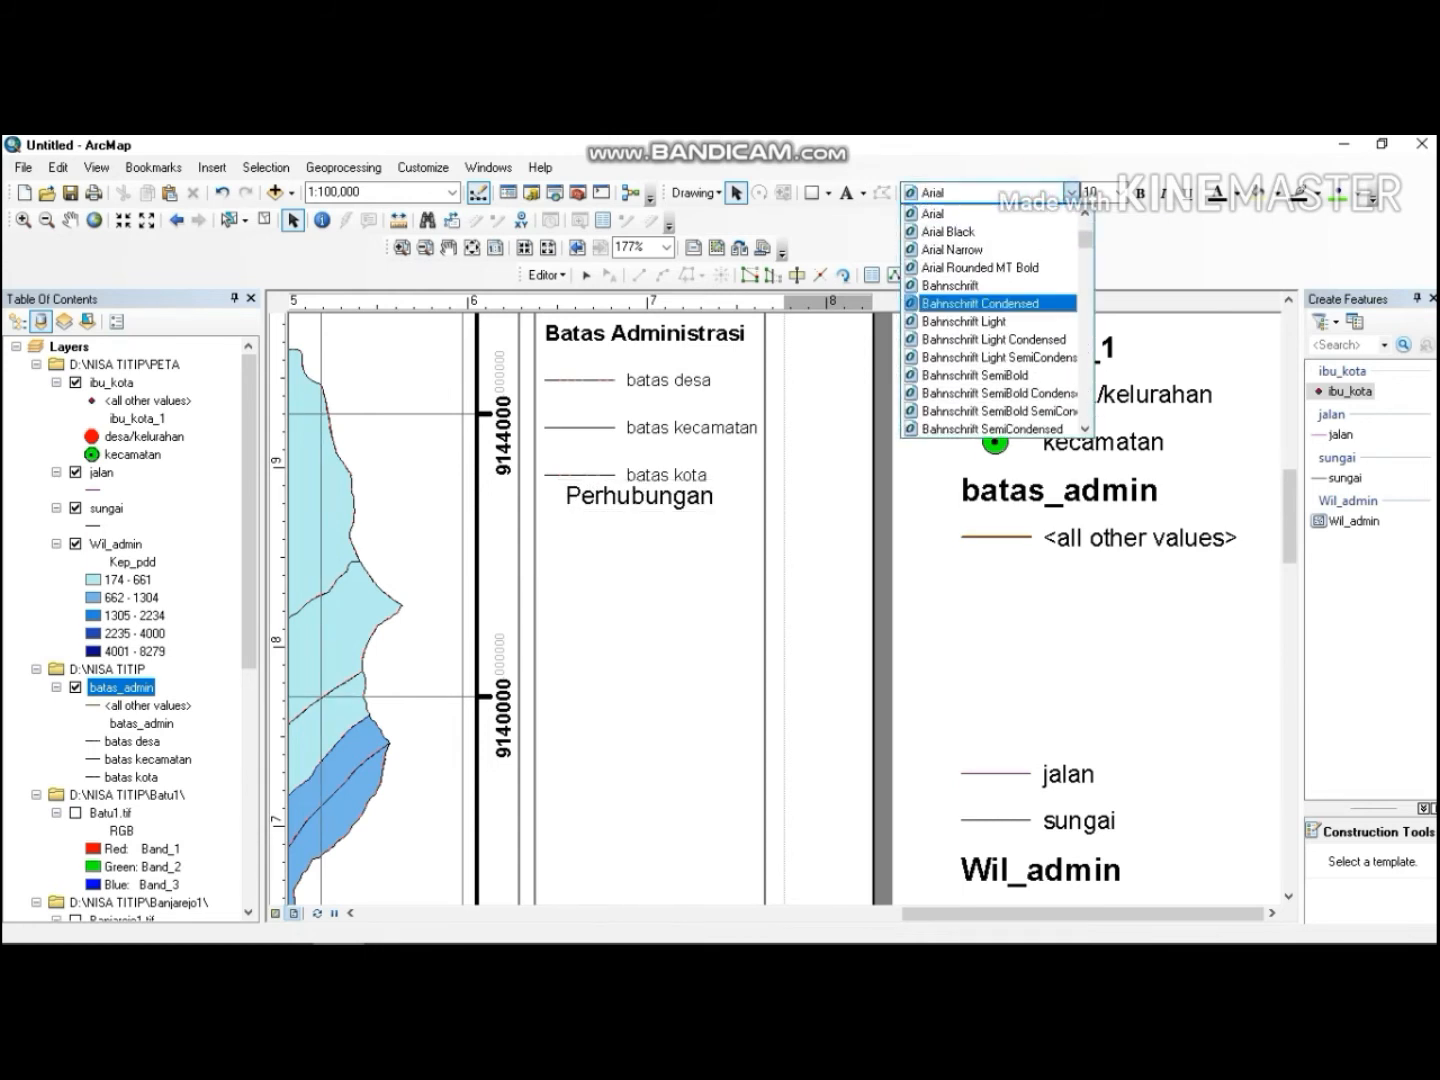
scroll(995, 320, "down", 20)
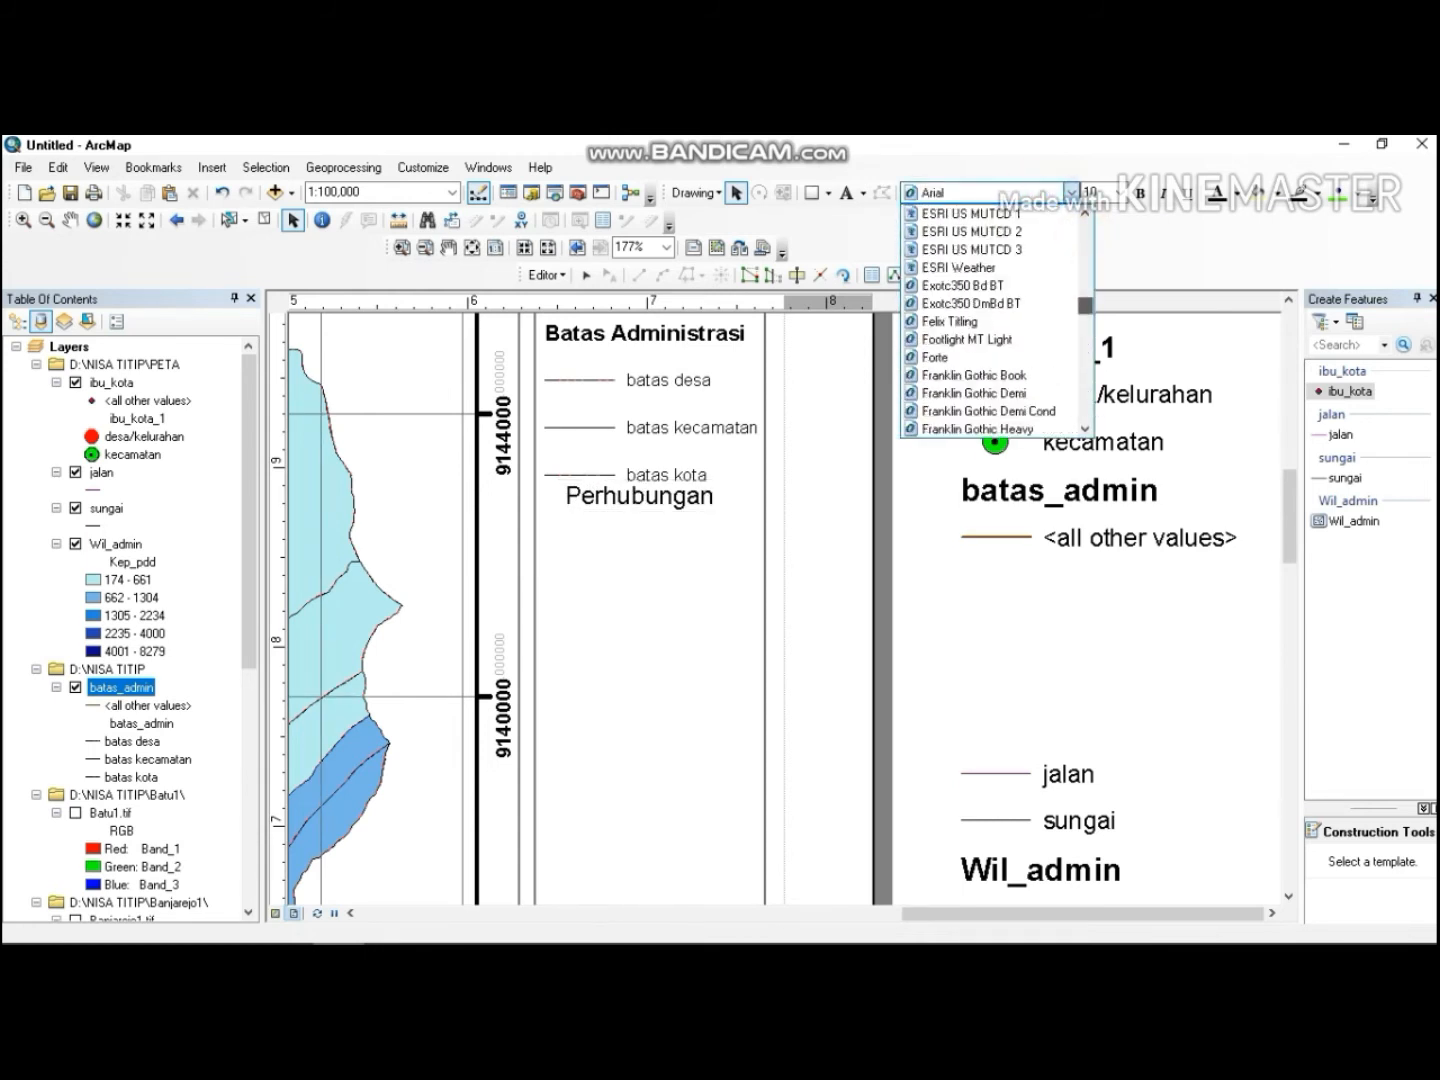
scroll(995, 320, "down", 20)
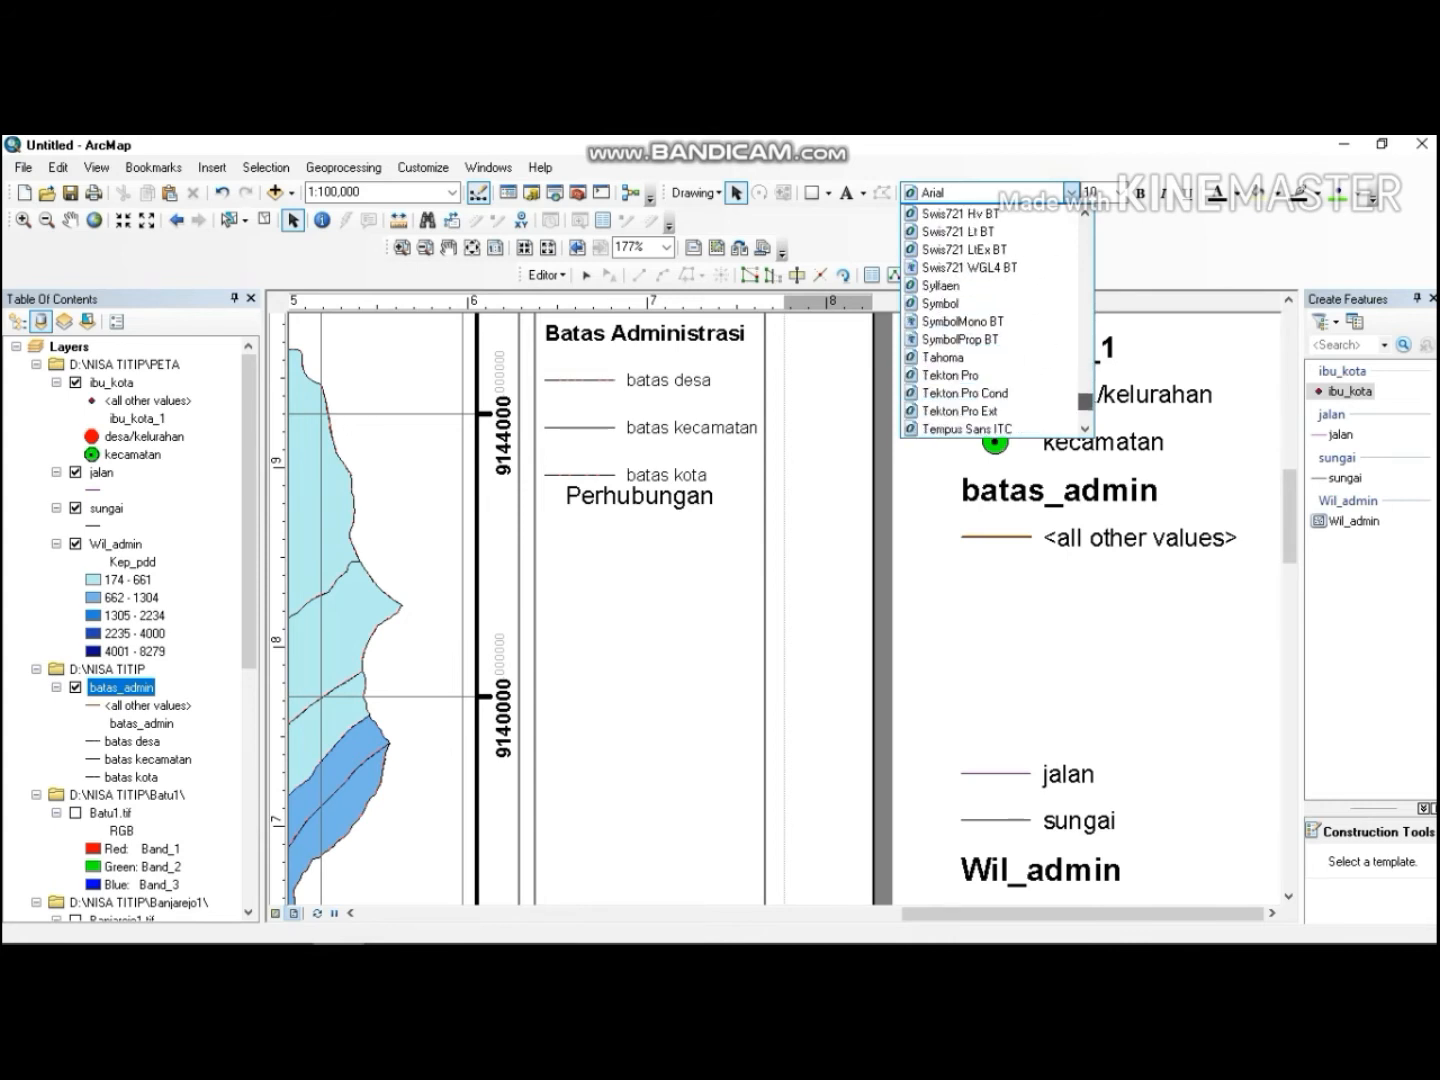
left_click(968, 357)
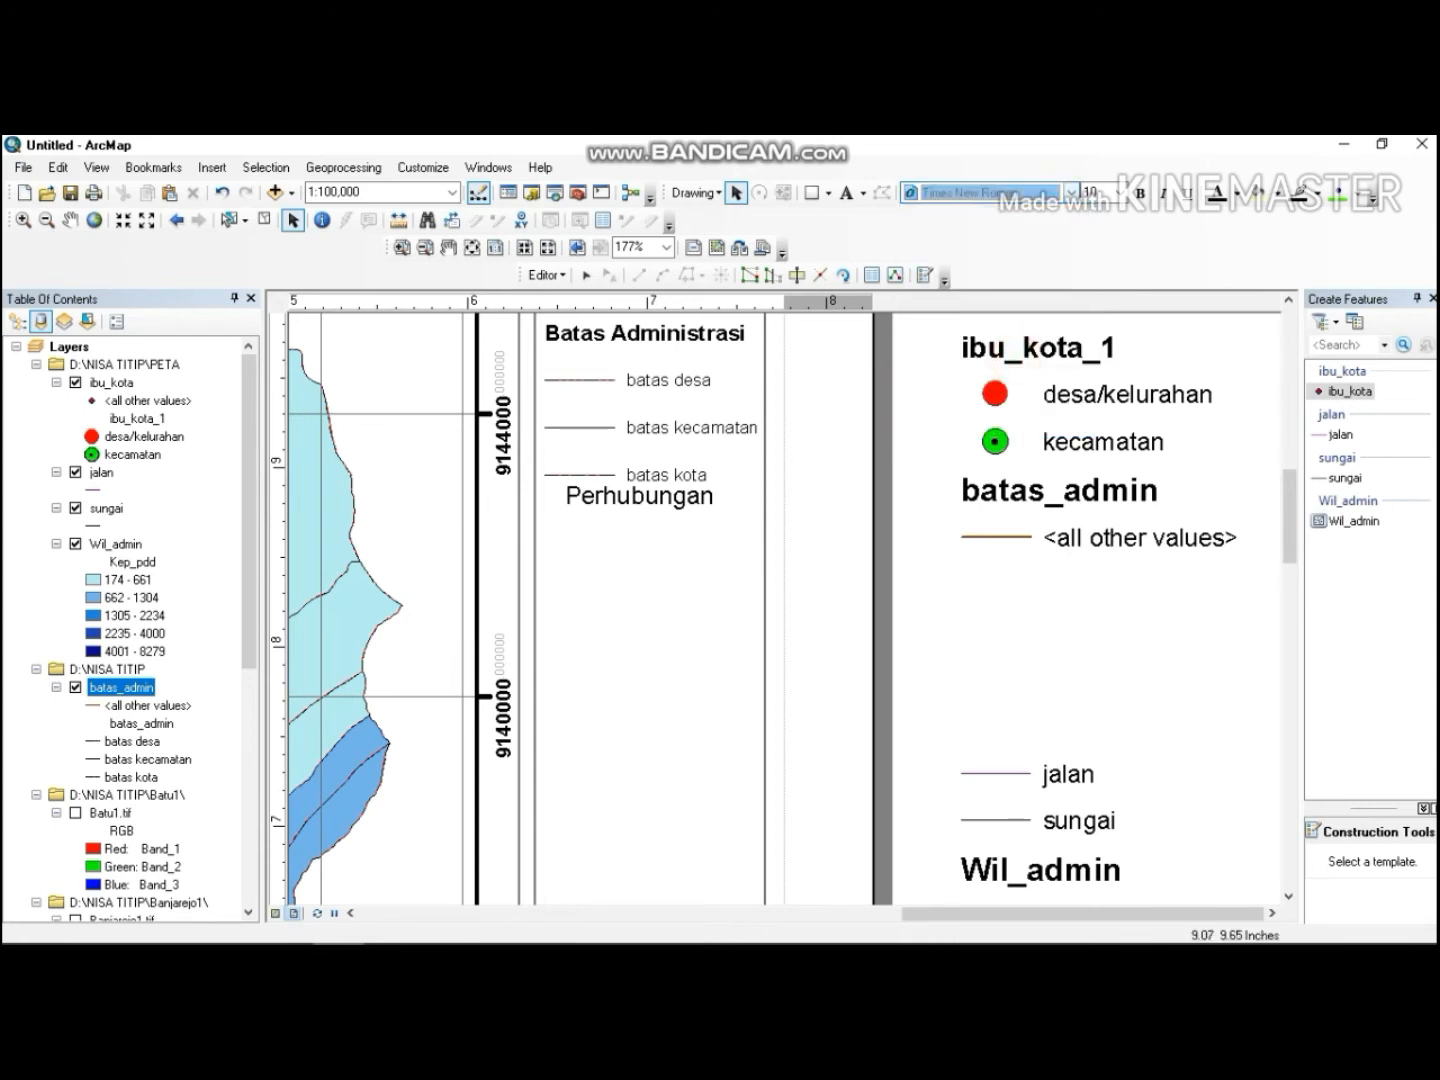
Reposition the Perhubungan heading under batas kota and set it to Times New Roman bold.
left_click(674, 514)
left_click_drag(672, 499, 655, 515)
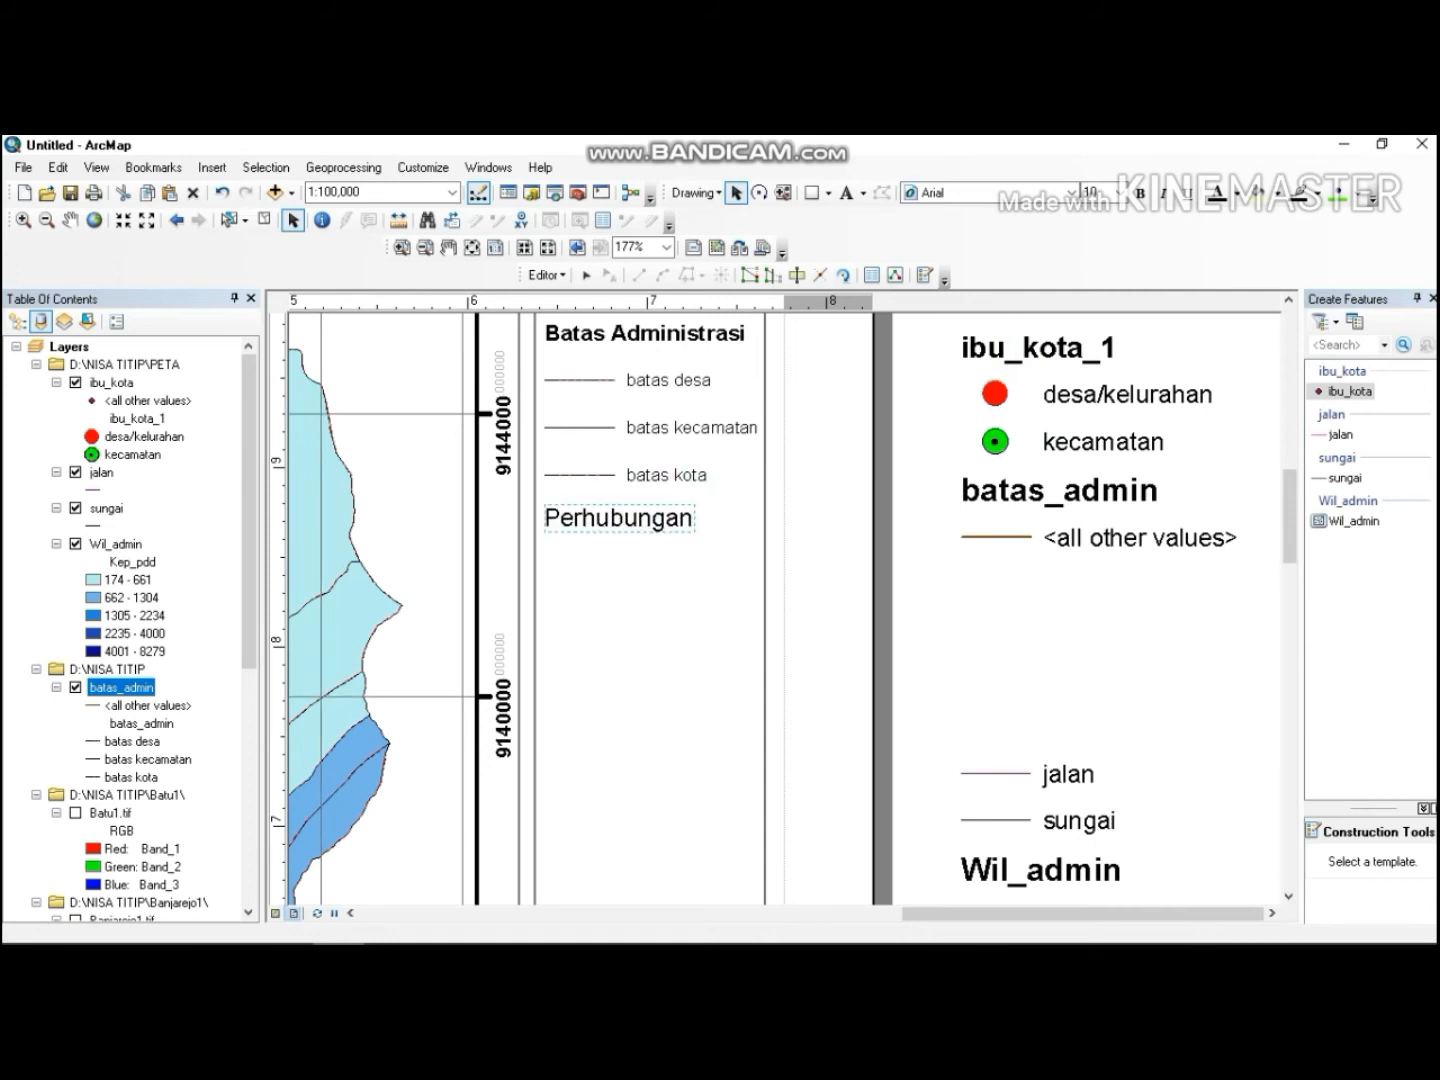
left_click(993, 190)
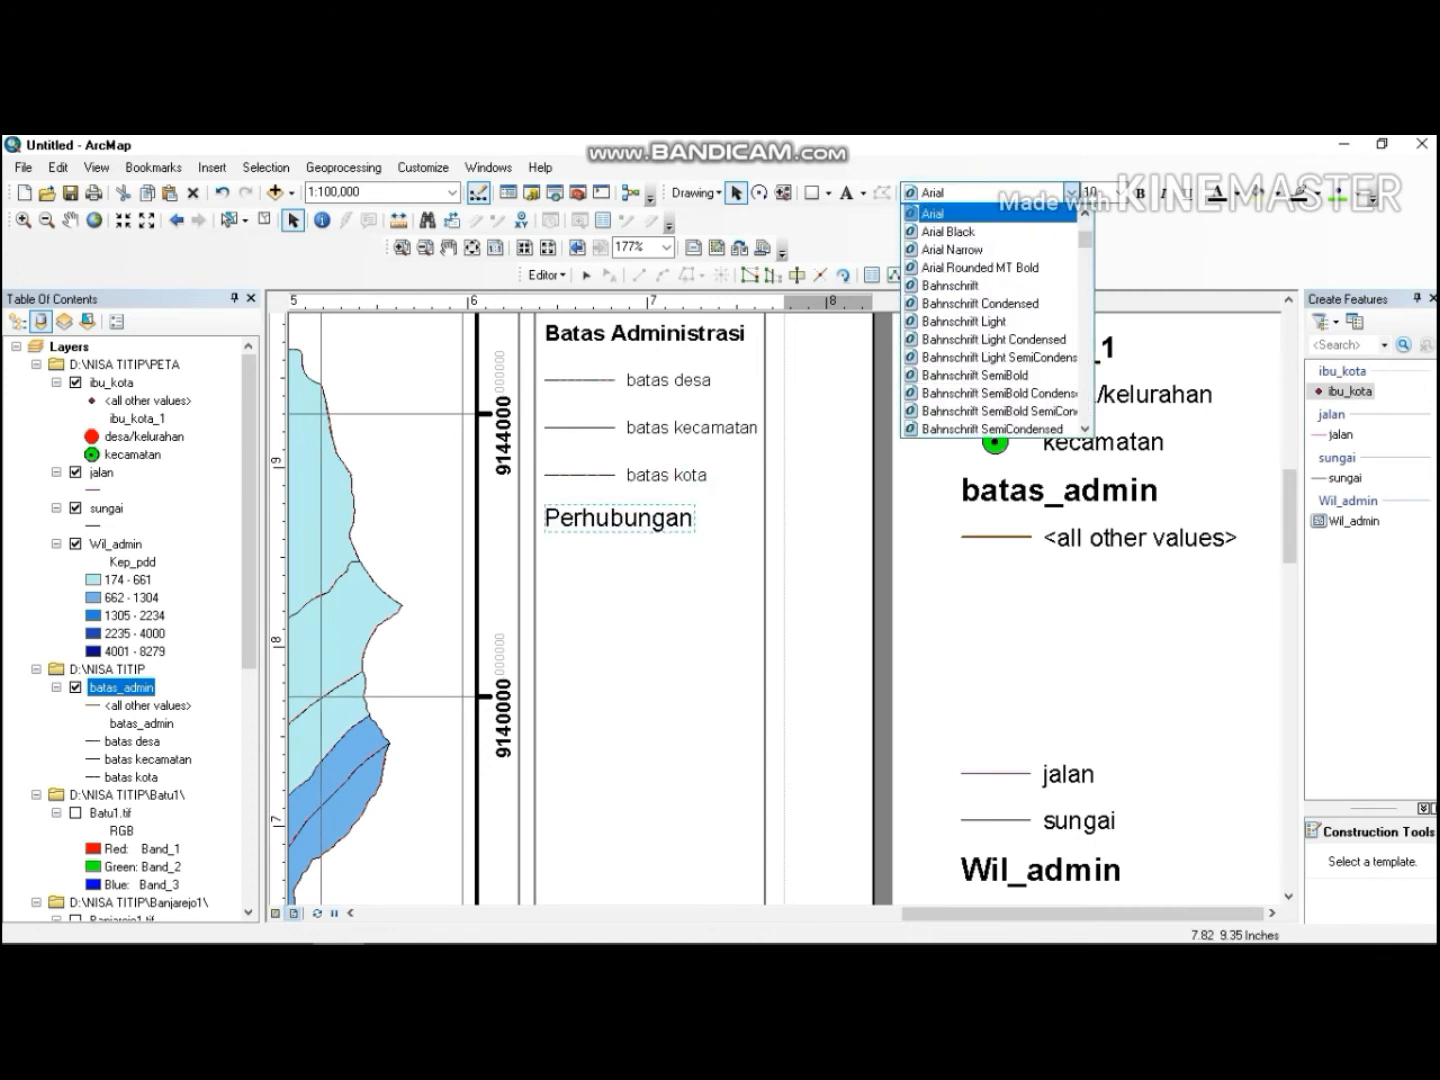
left_click_drag(1092, 236, 1088, 405)
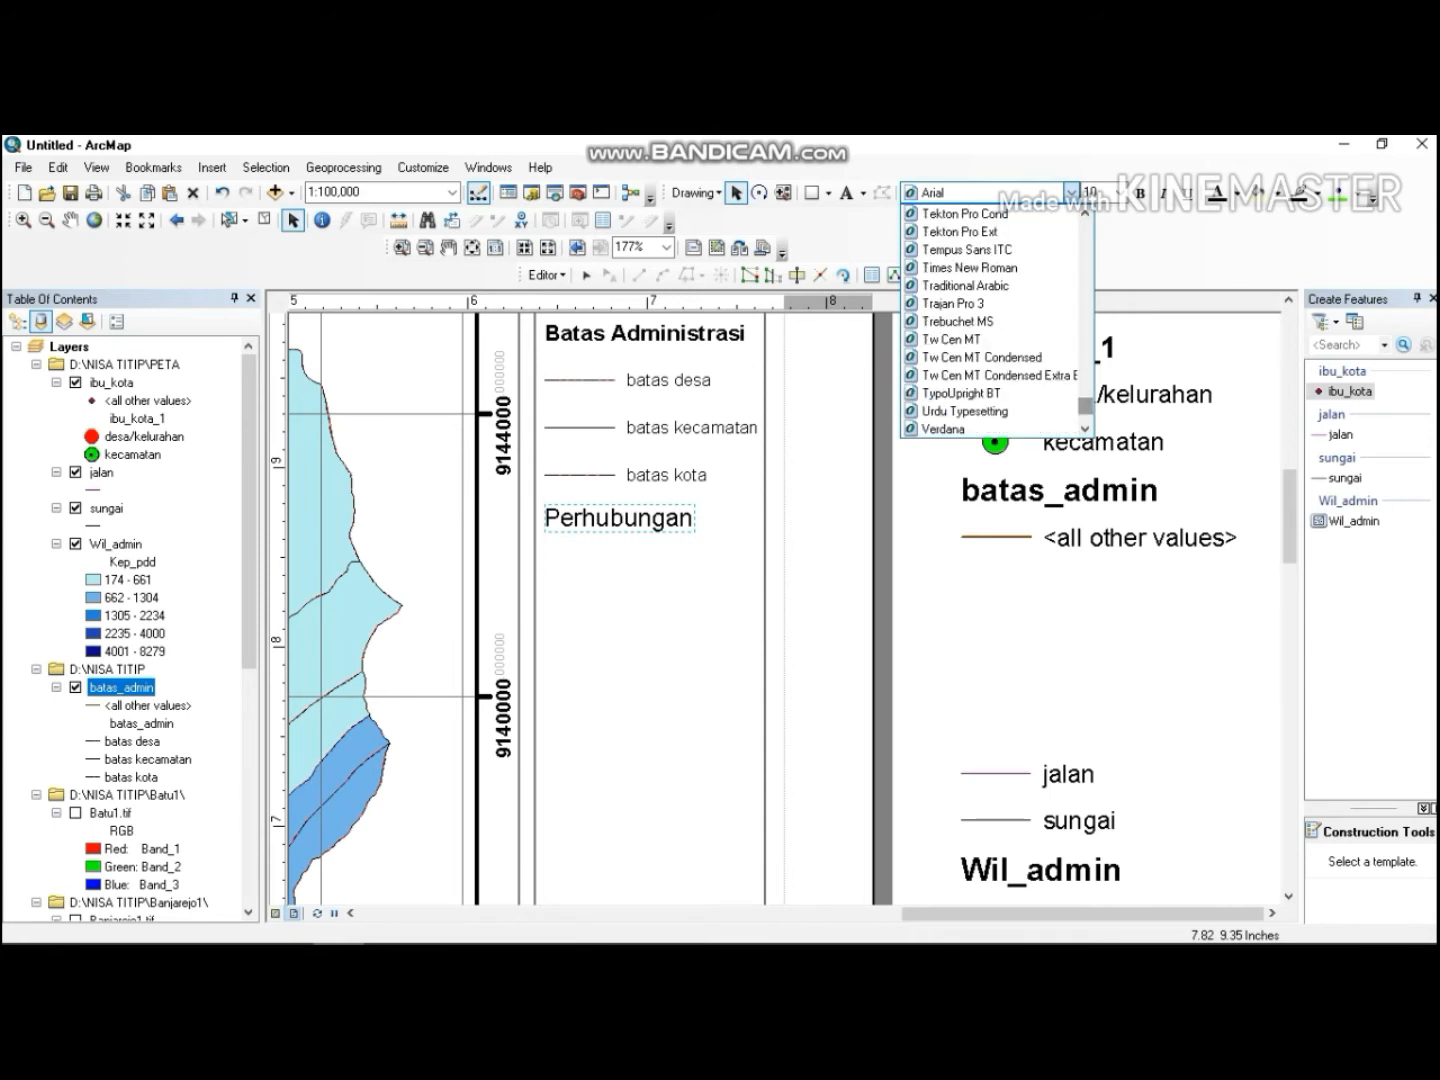
left_click(965, 267)
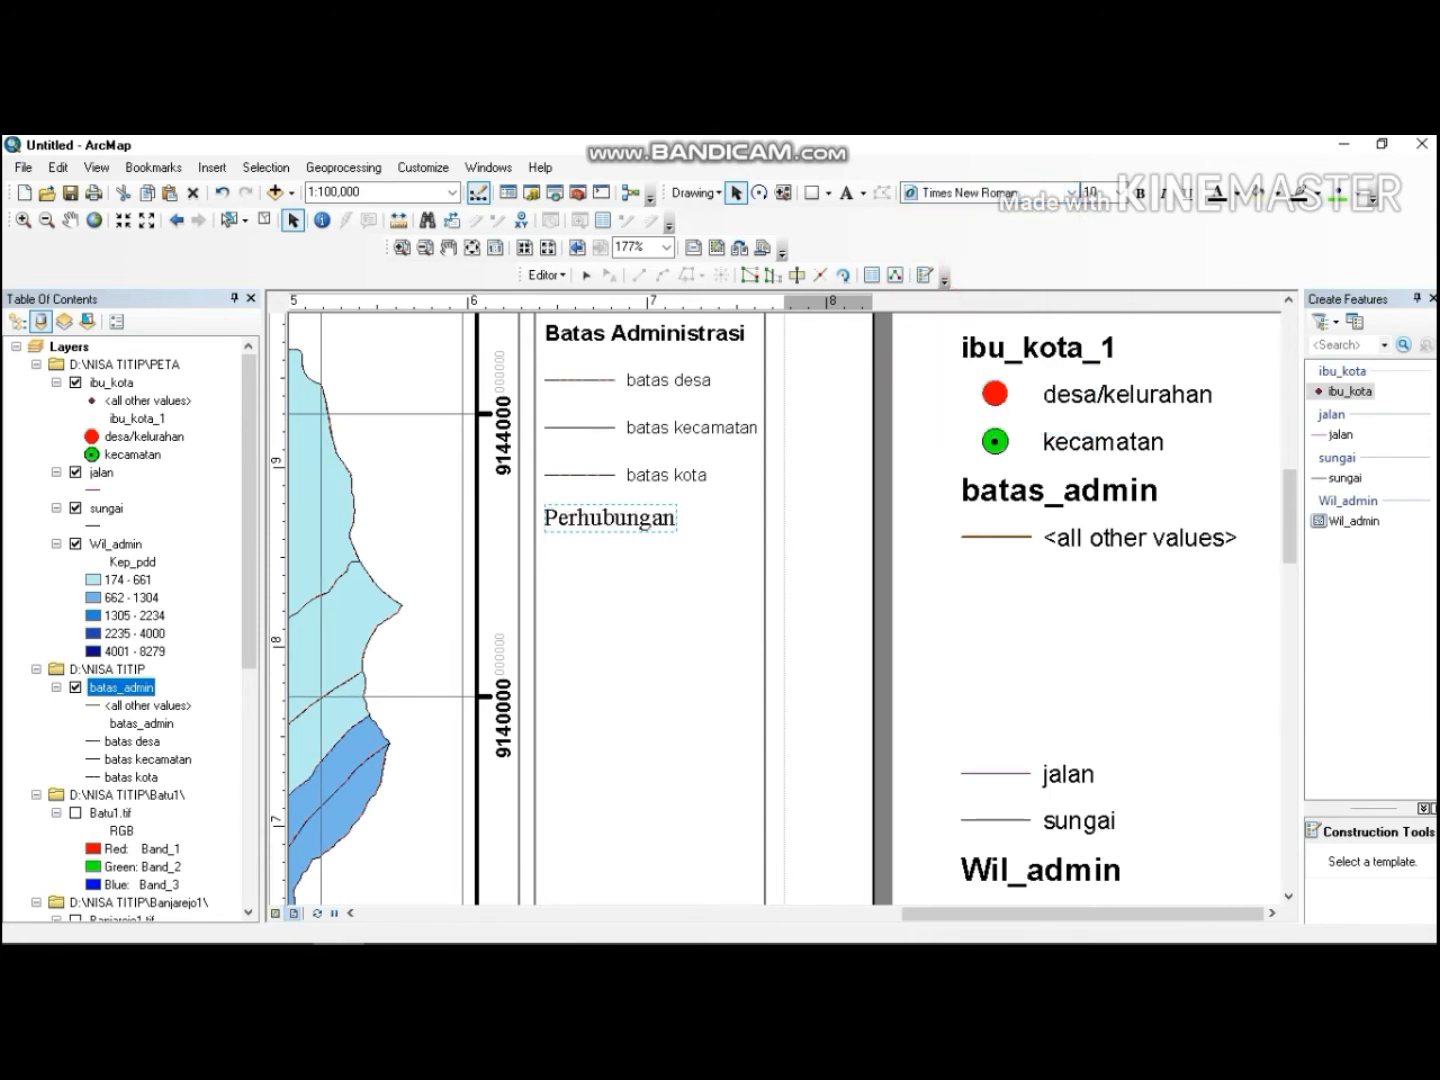
left_click(1140, 193)
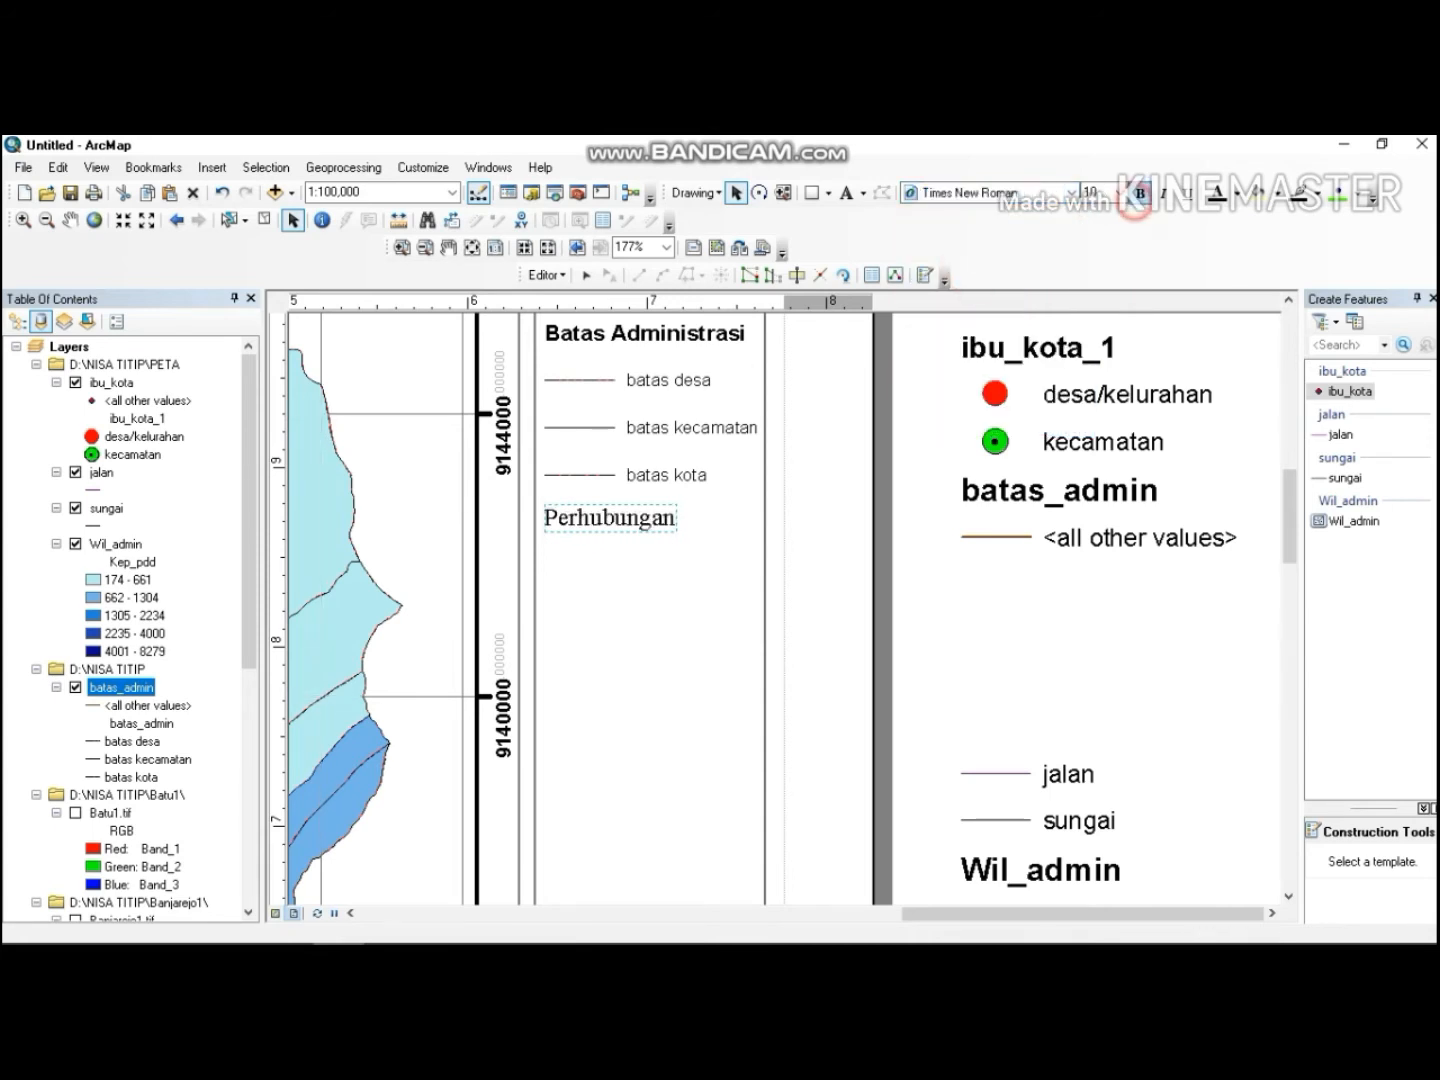
left_click(956, 545)
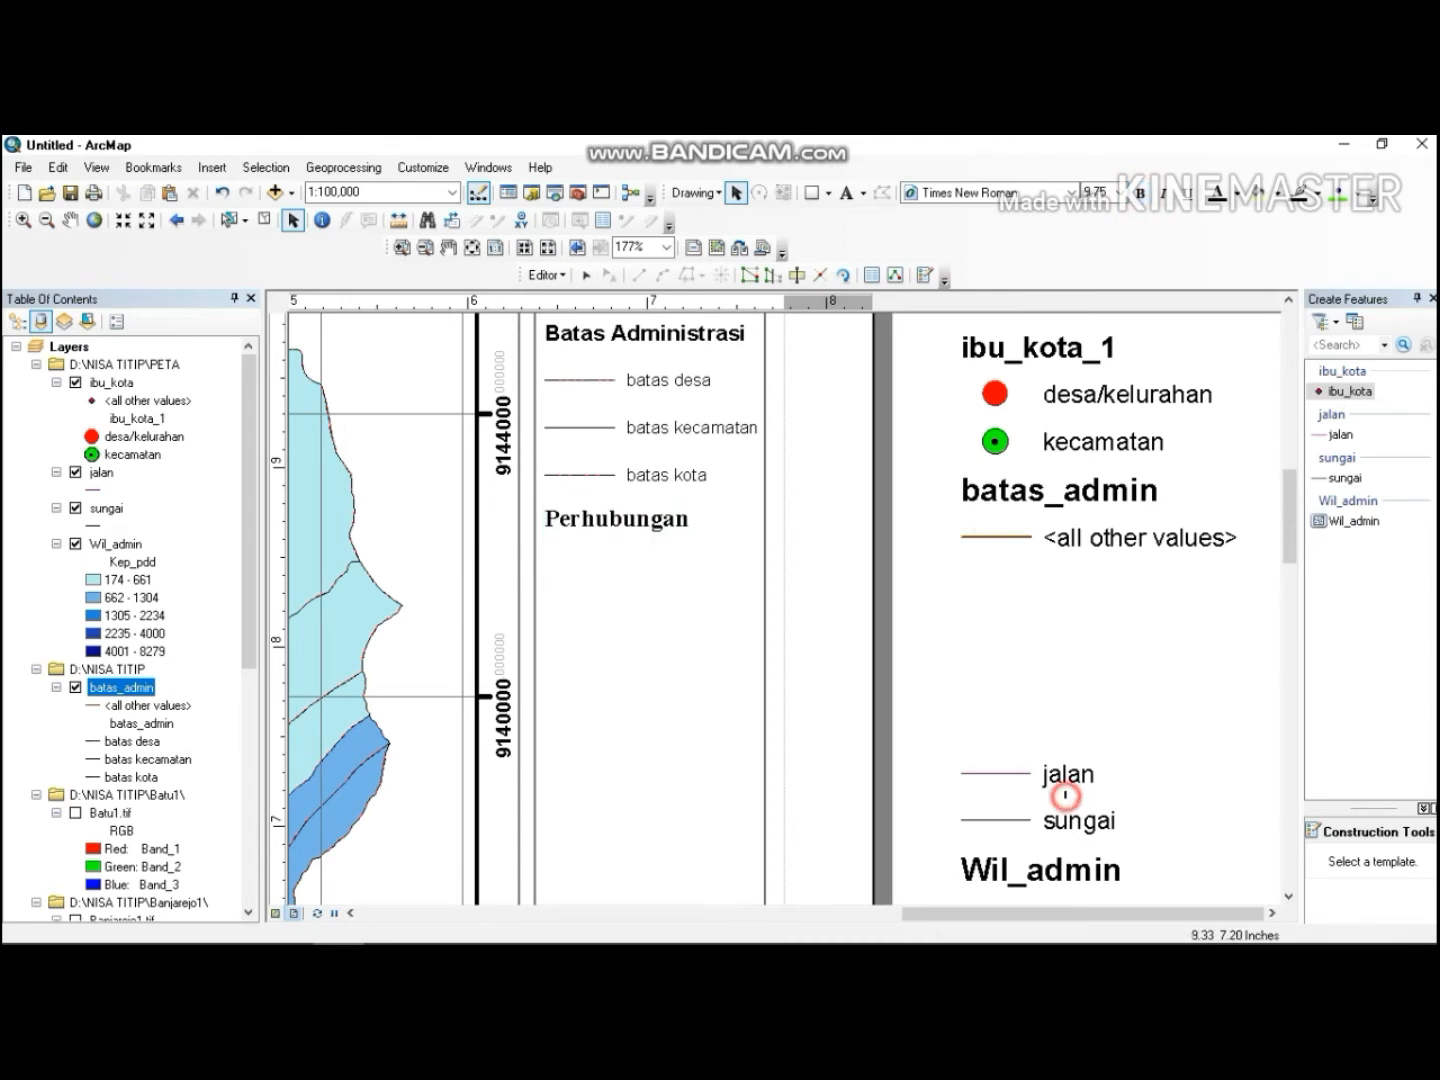
Move the jalan legend entry into the side panel just below Perhubungan.
left_click(1099, 784)
left_click_drag(957, 754, 1100, 795)
left_click_drag(1014, 769, 604, 547)
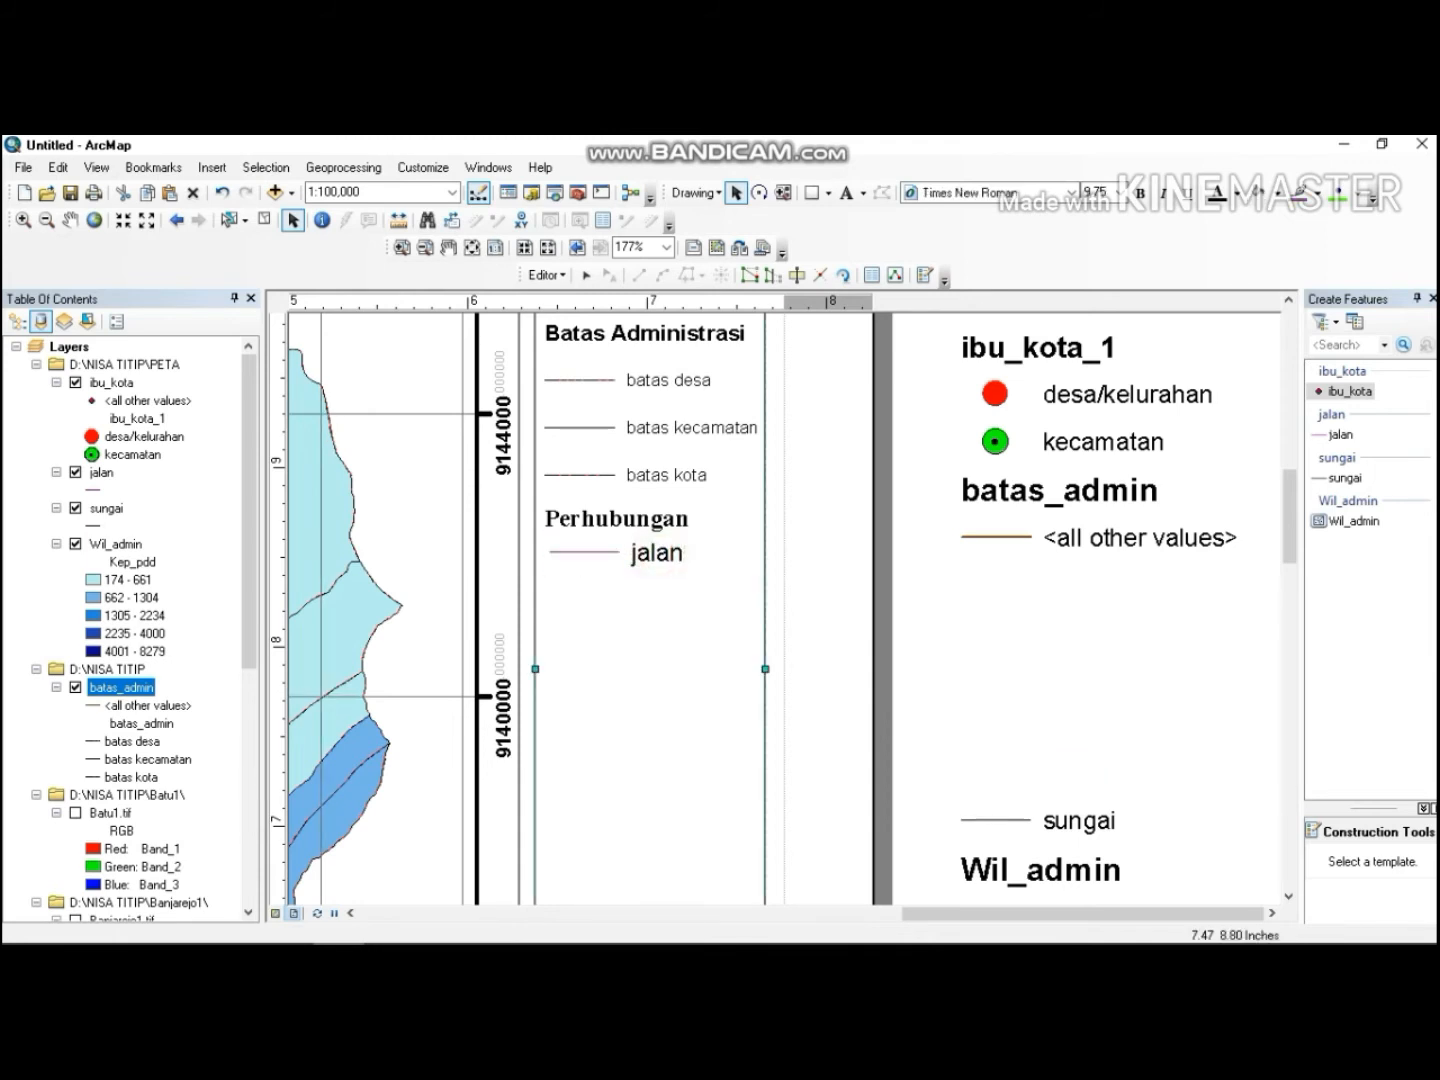
Format the jalan label as Times New Roman, size 9, bold.
left_click(1096, 192)
left_click(658, 551)
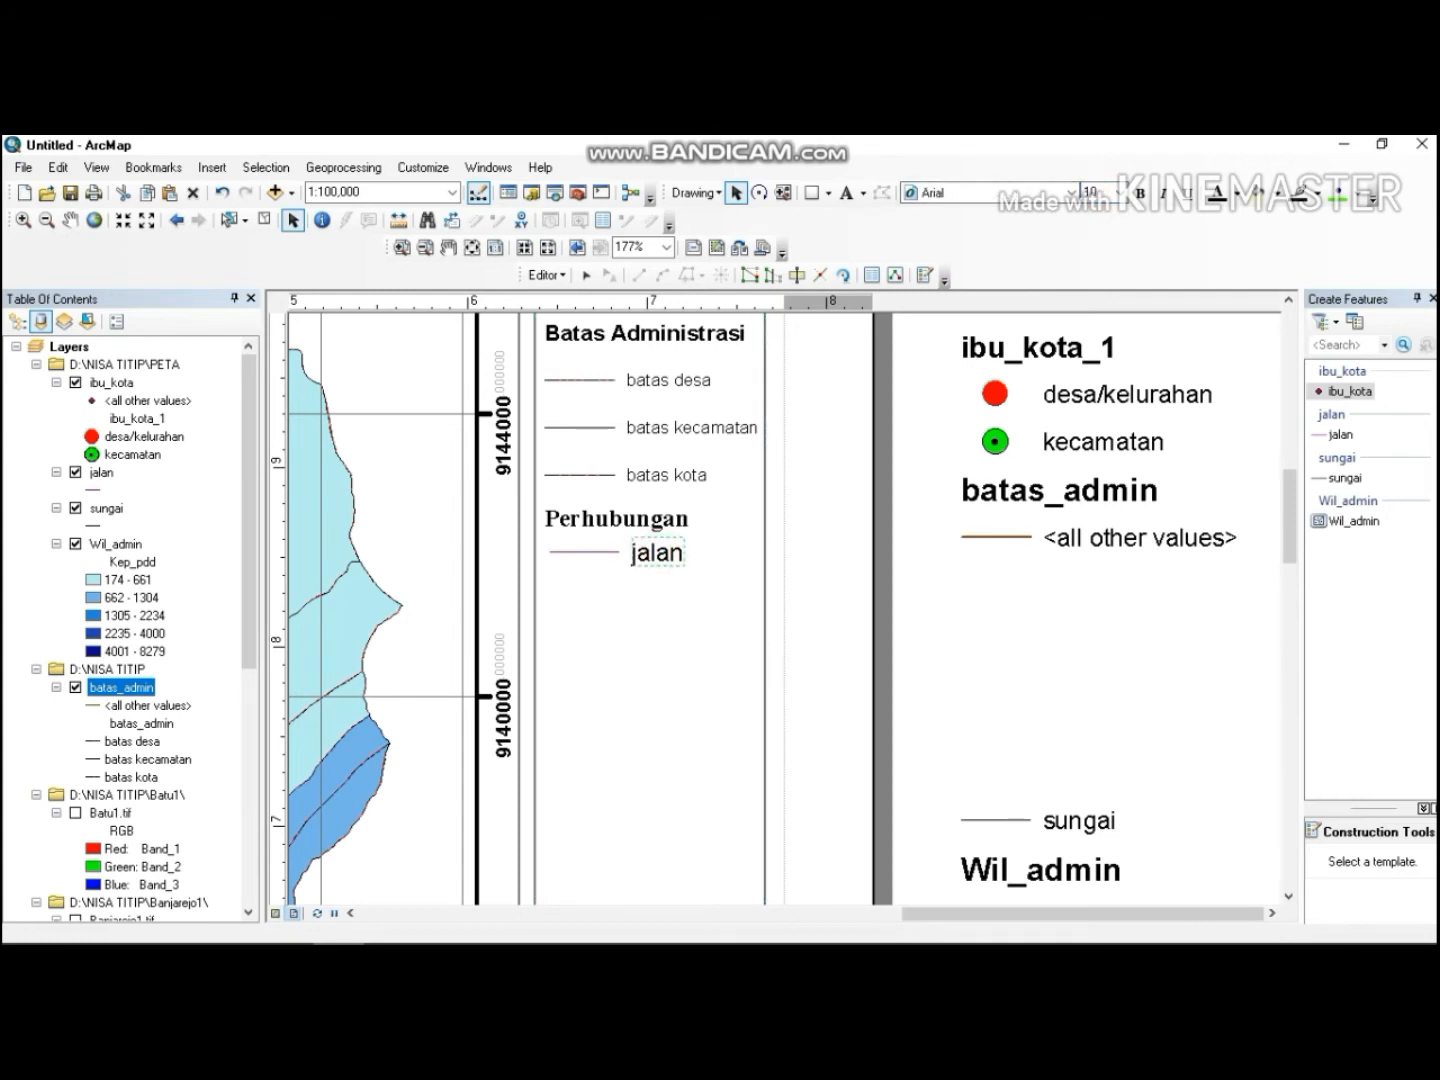
left_click(1090, 192)
type("9")
key("Return")
left_click(1068, 191)
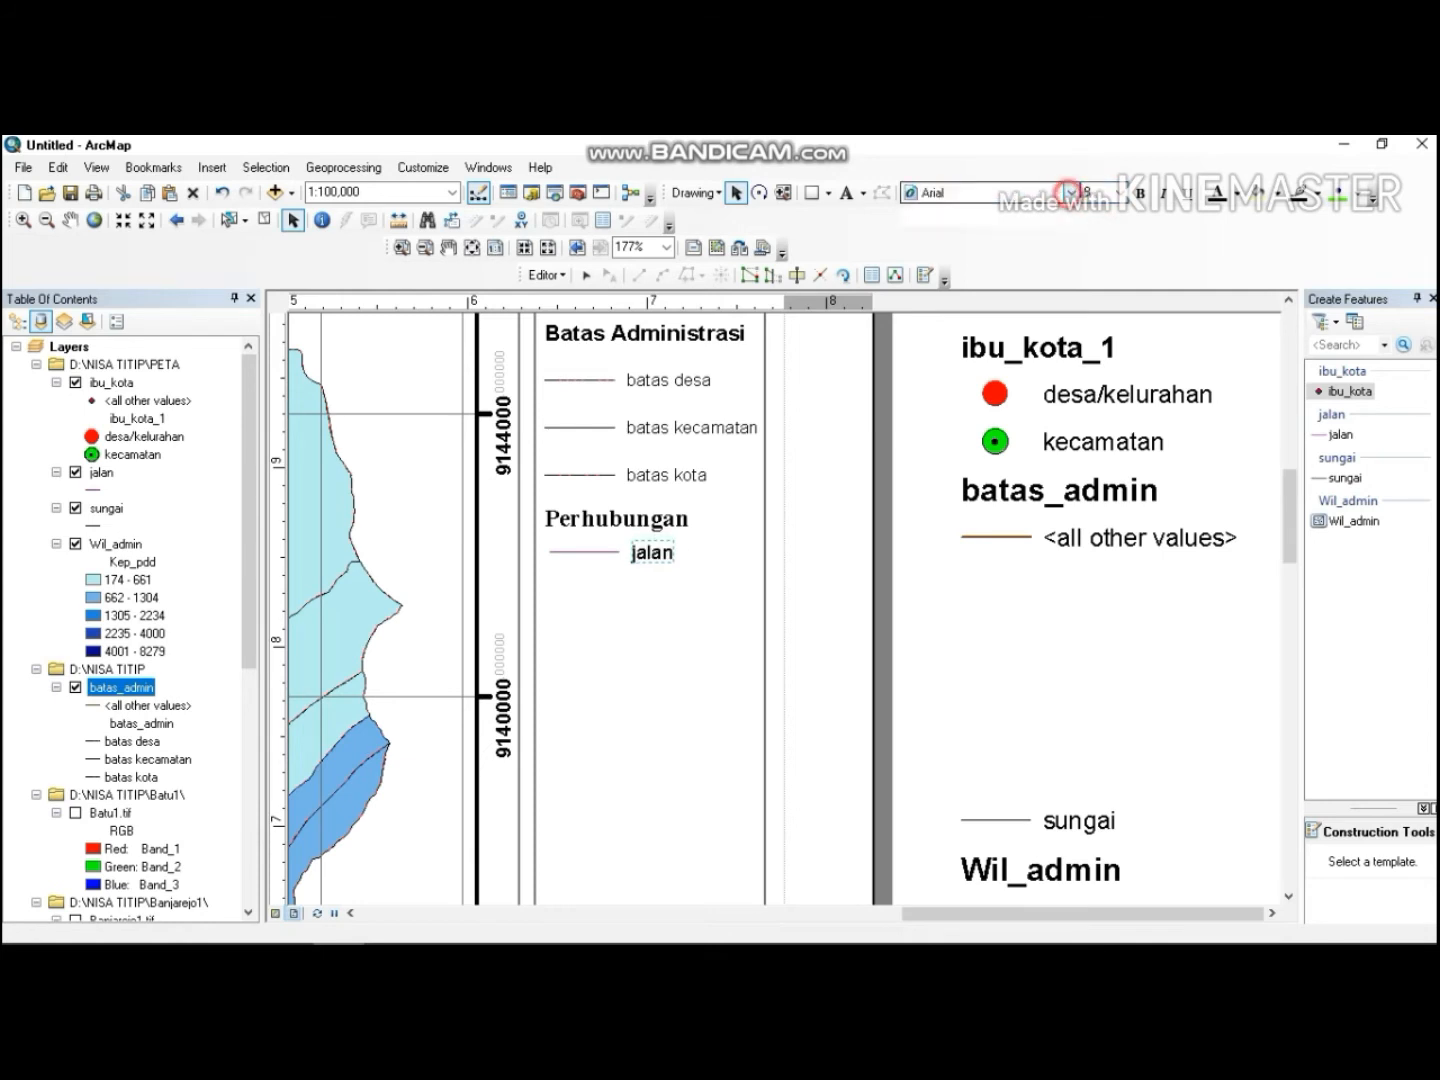
left_click_drag(1087, 232, 1087, 405)
scroll(1087, 405, "up", 1)
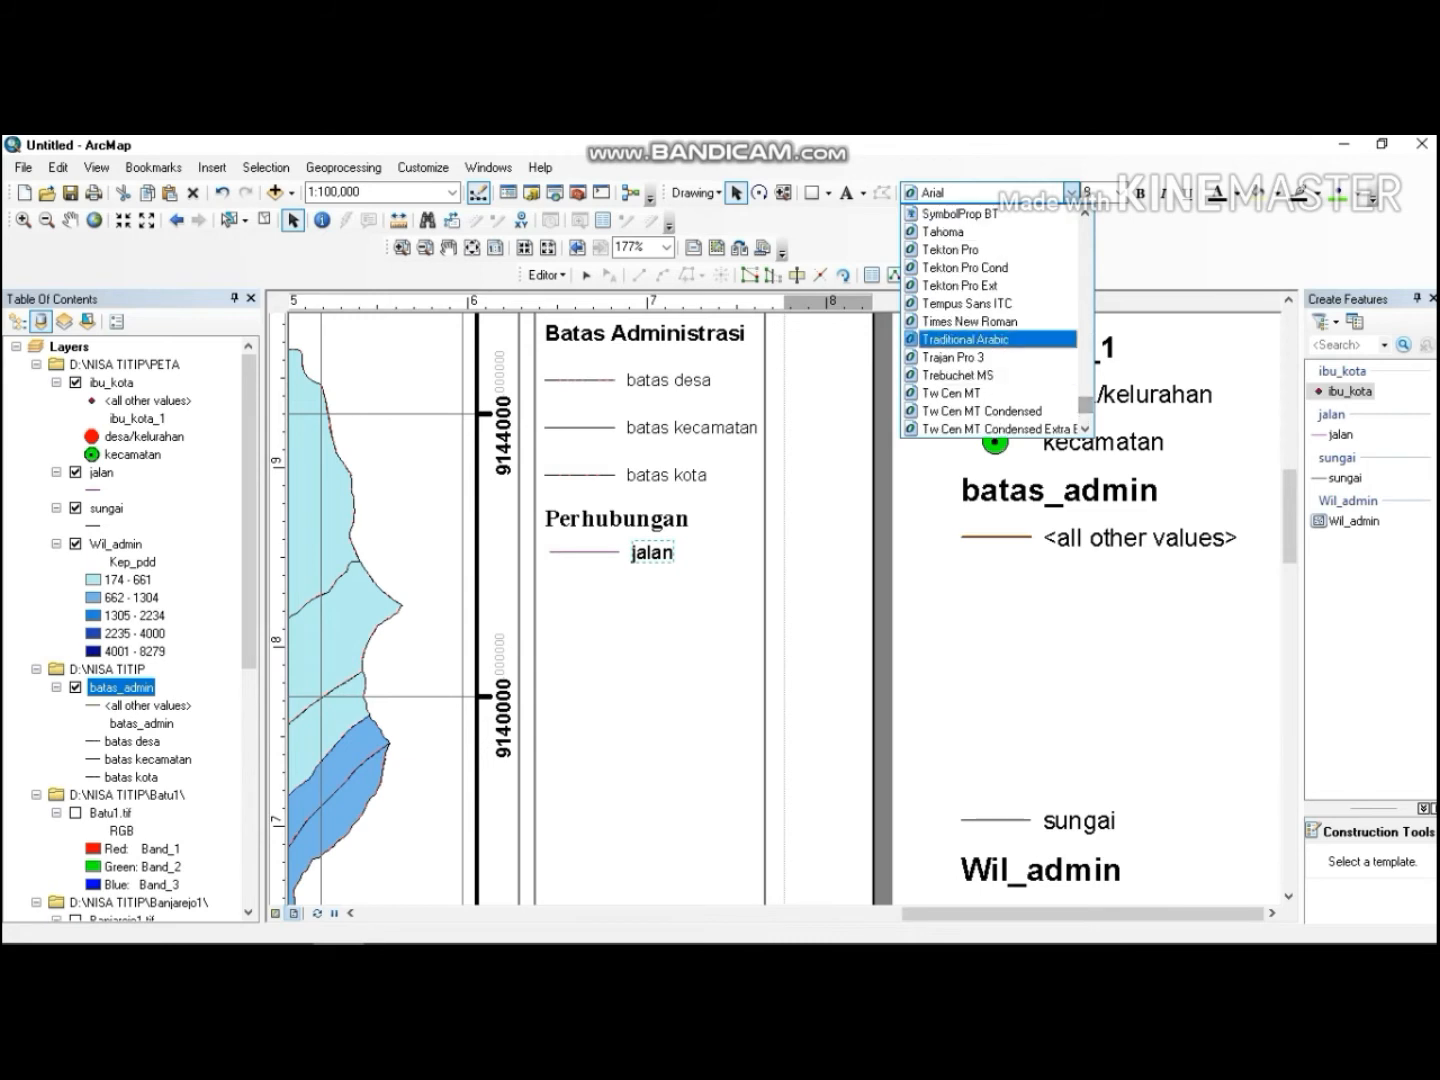
left_click(965, 321)
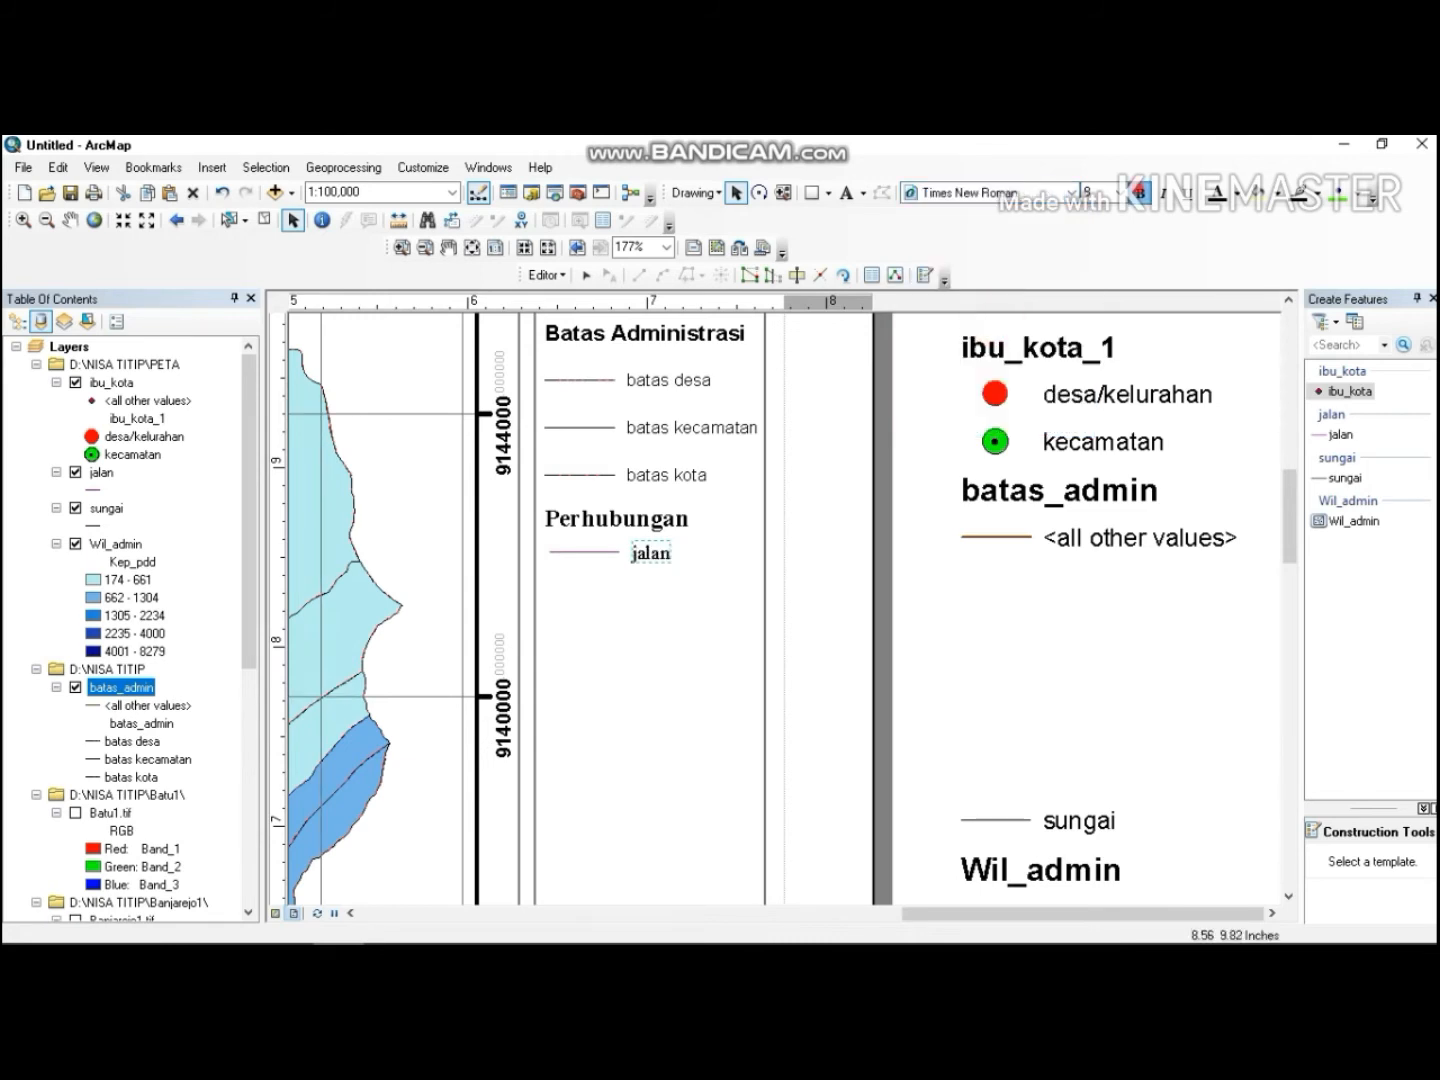
left_click(1140, 193)
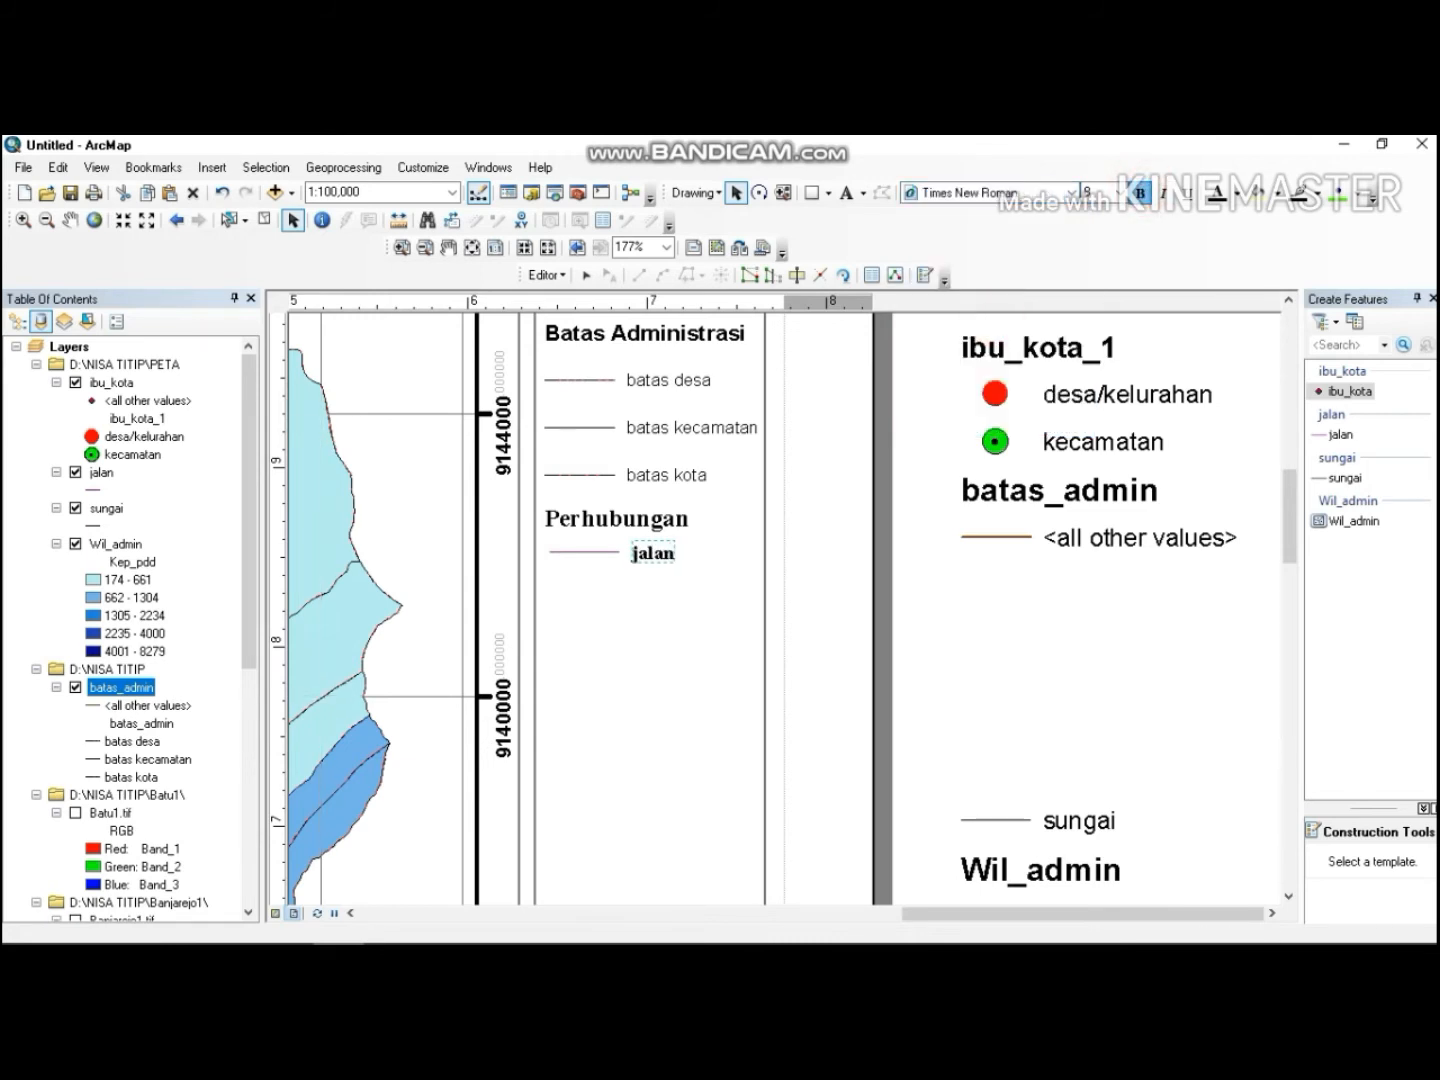
left_click(745, 517)
left_click(652, 428)
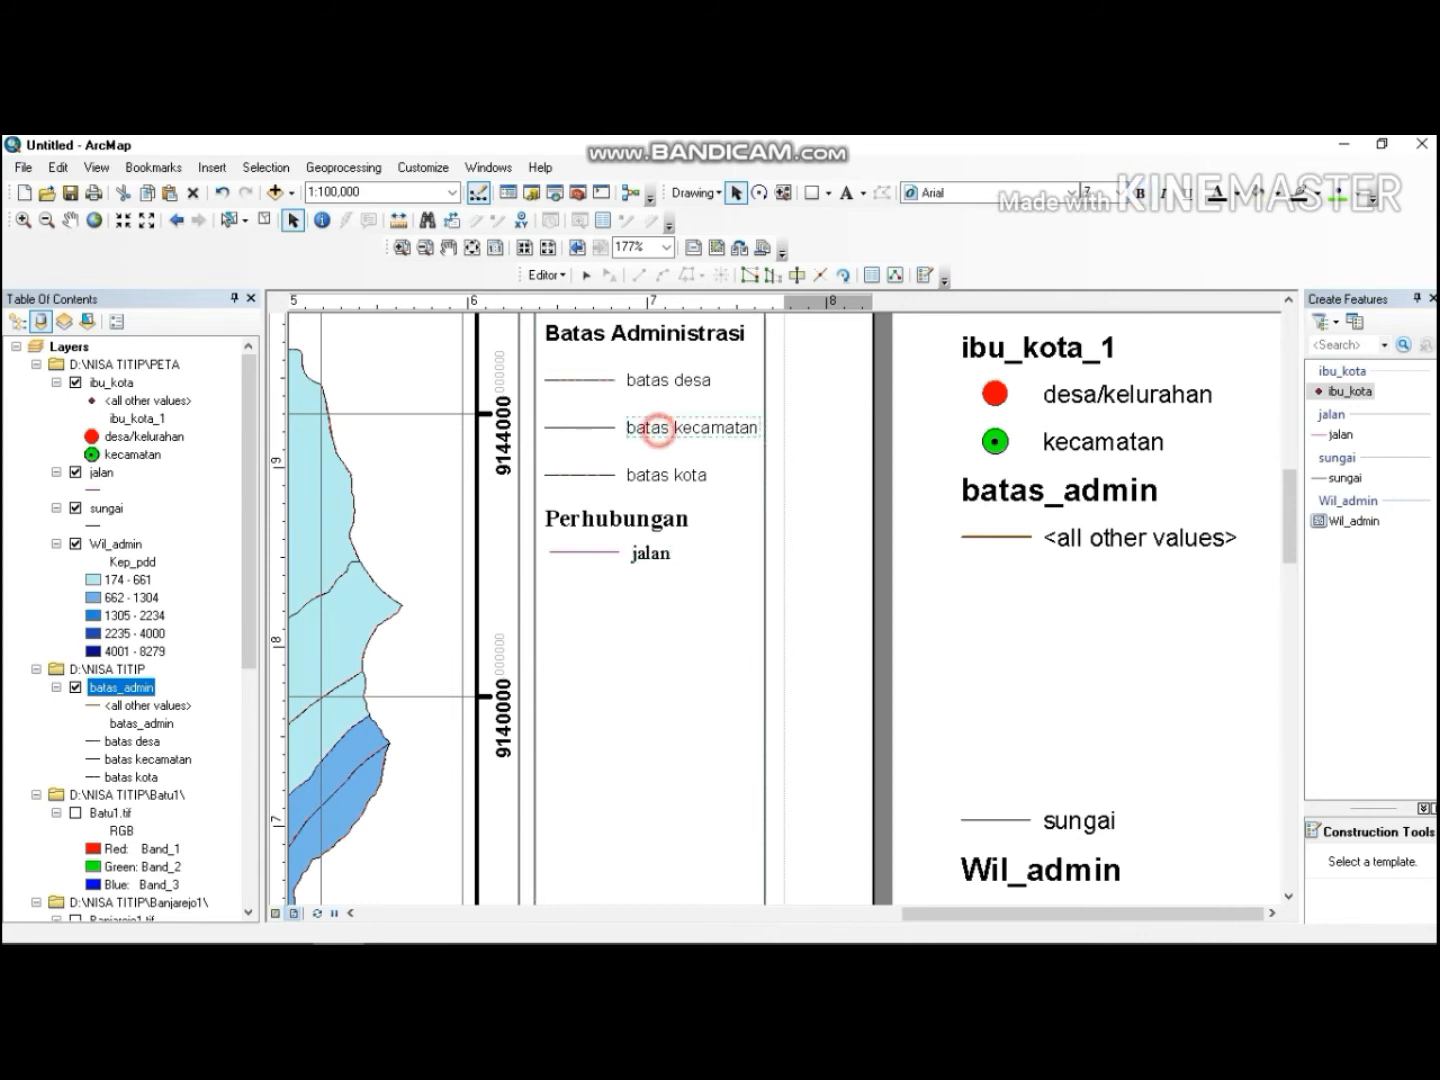
left_click(625, 366)
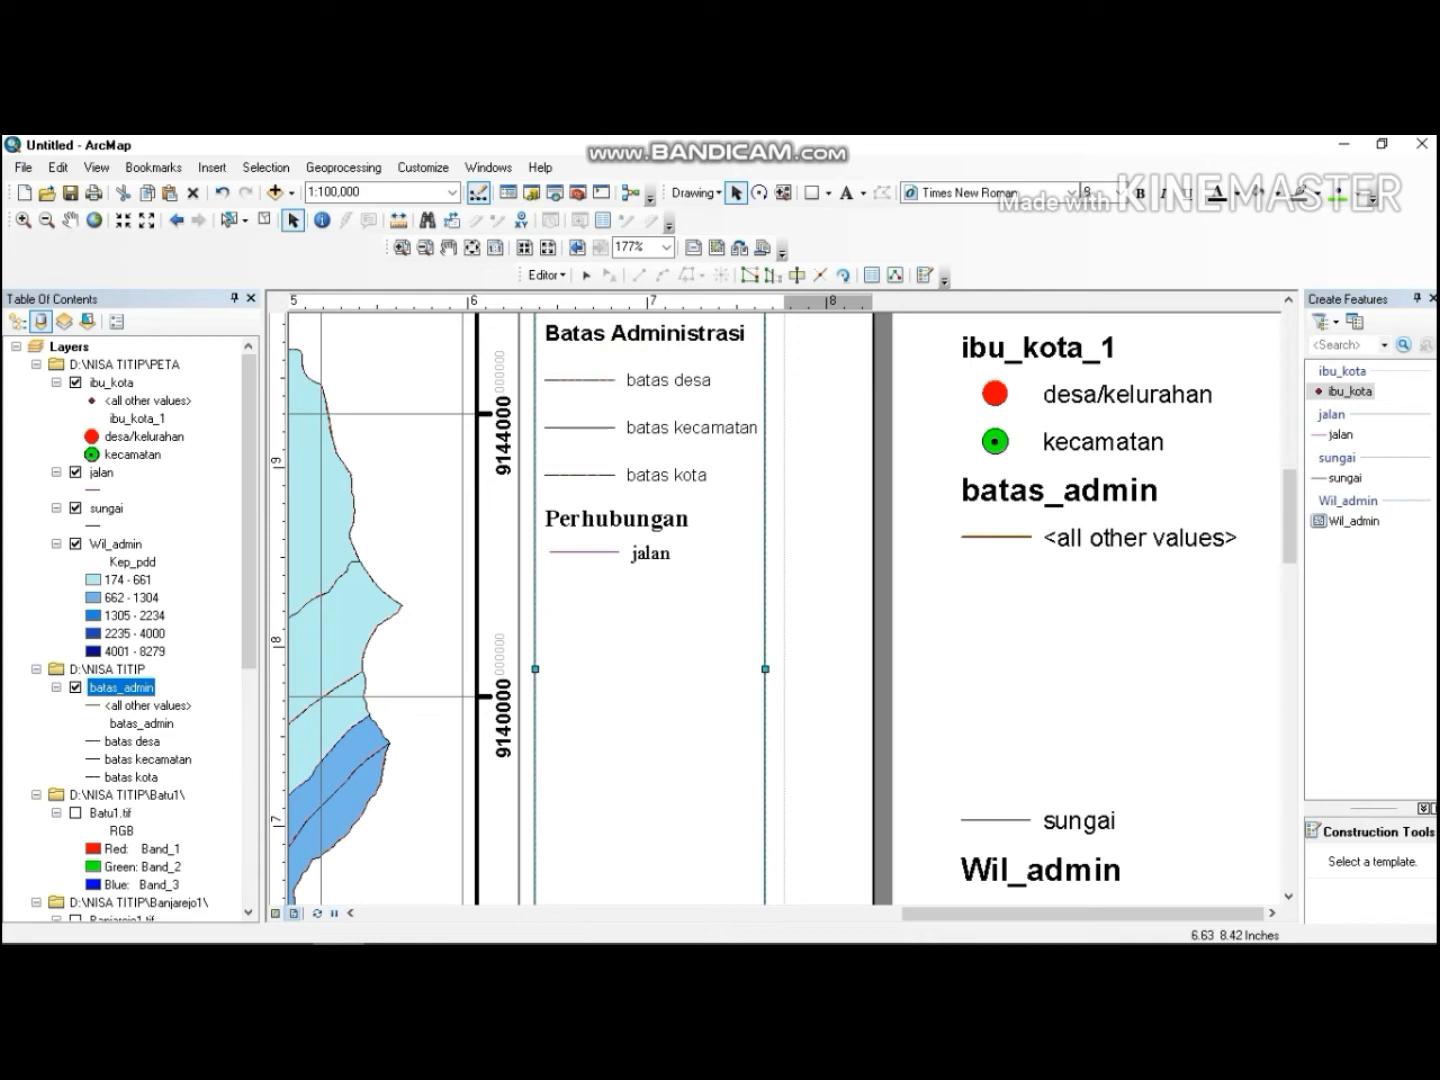
Add a text heading "Perairan" in the legend panel below the jalan entry.
left_click(847, 192)
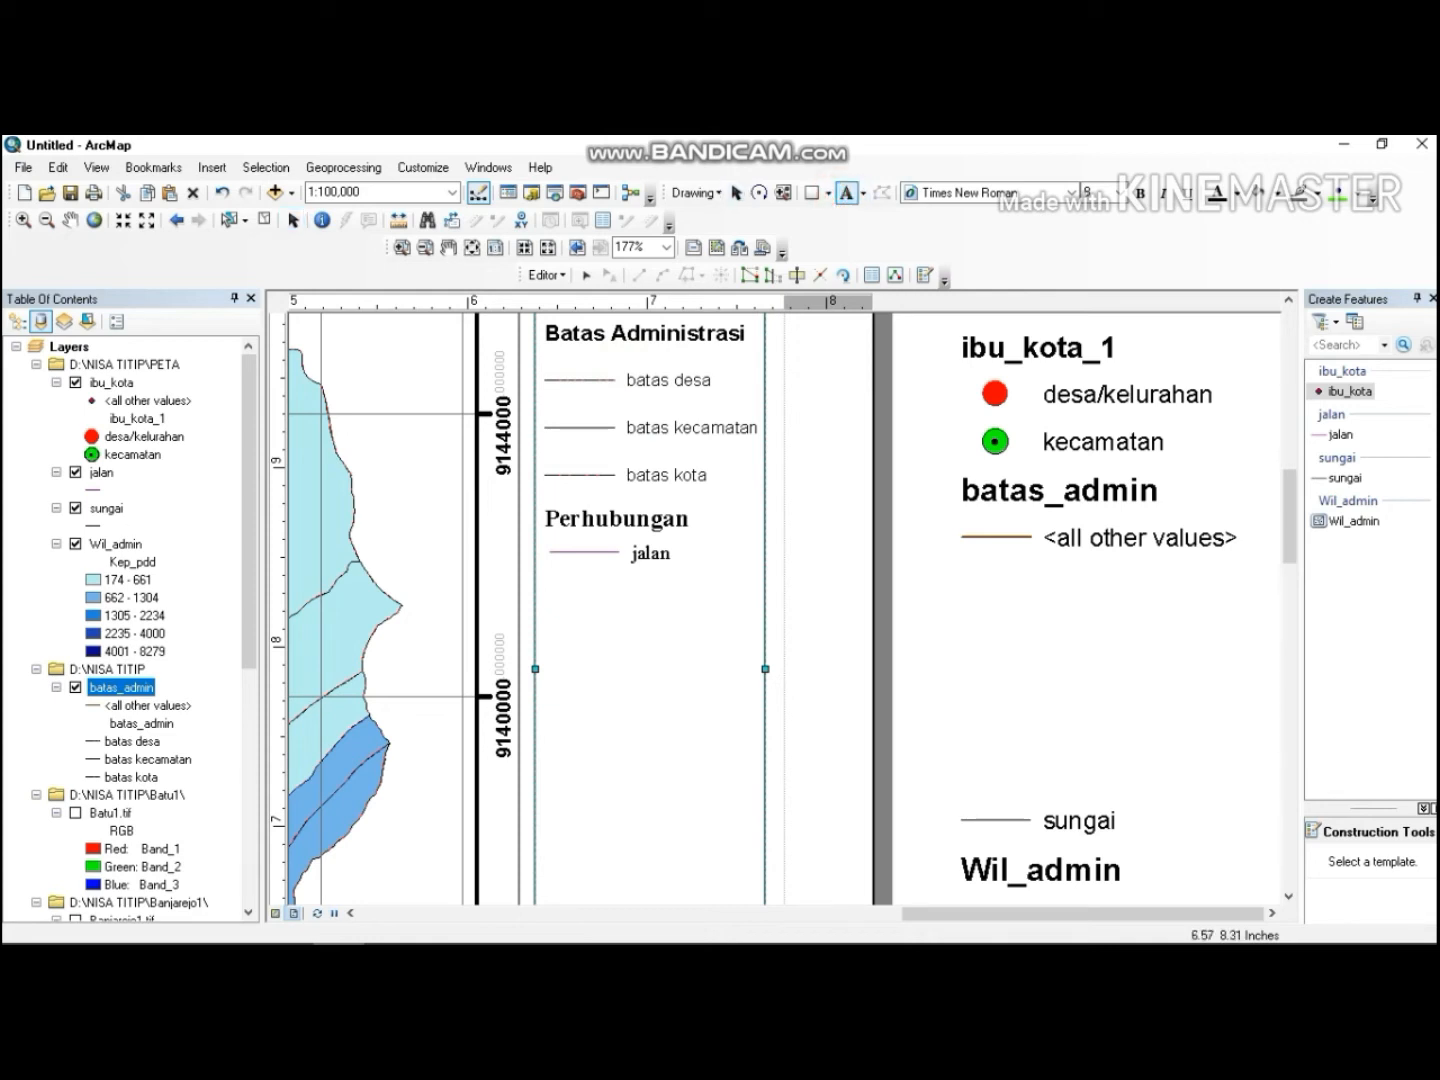
left_click(566, 584)
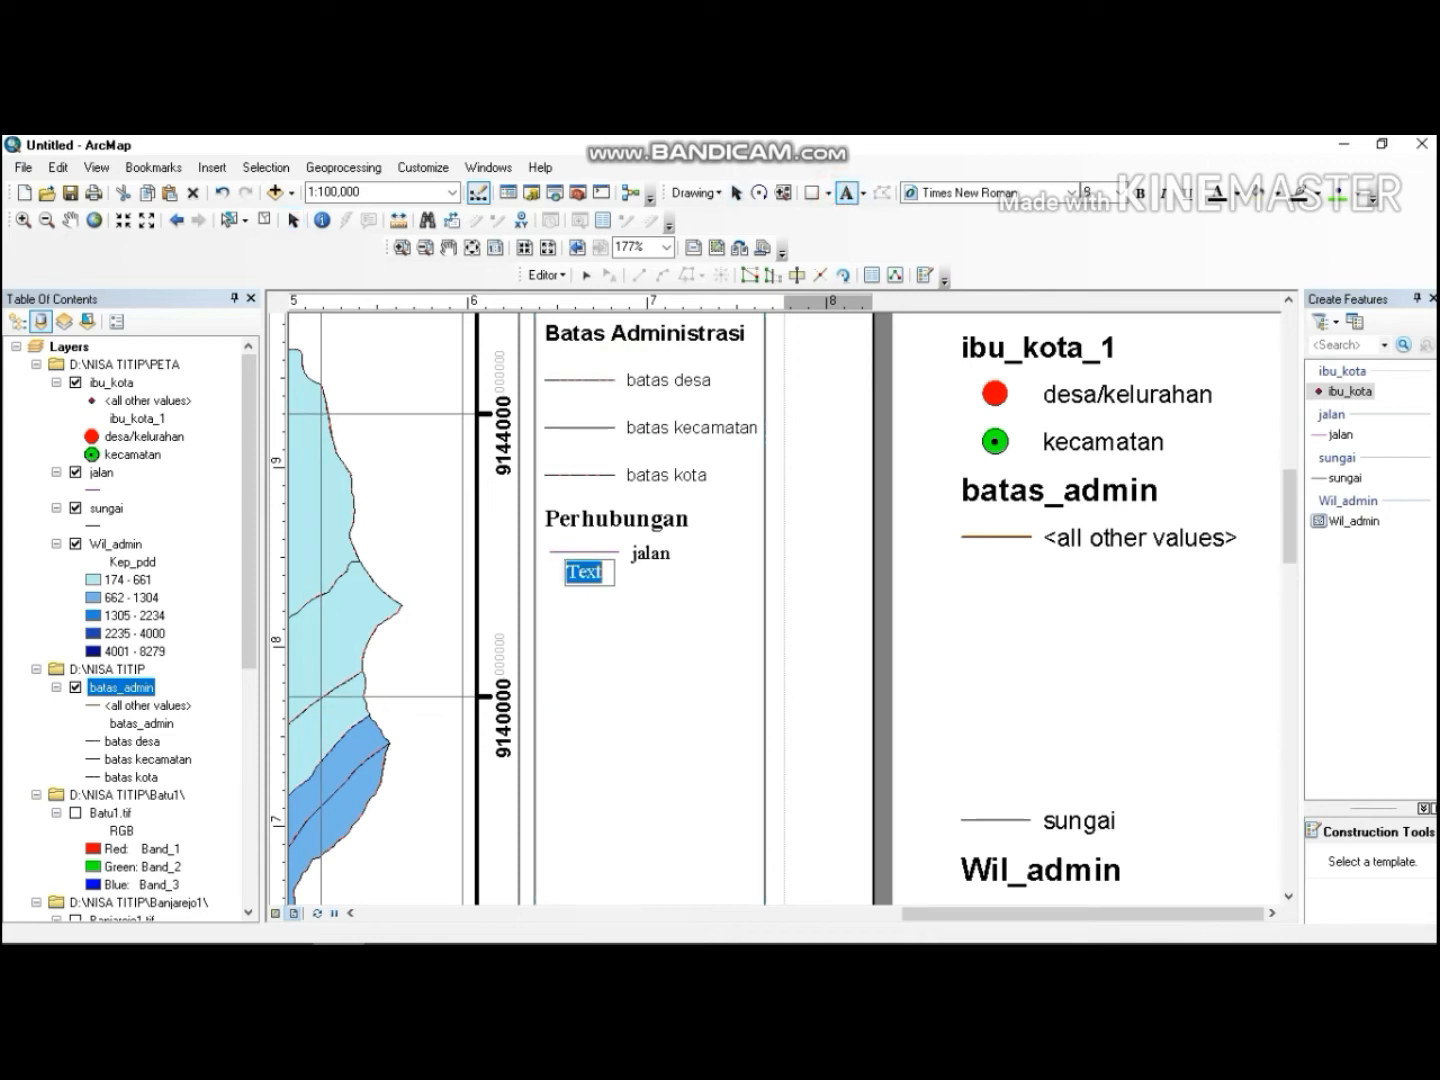
type("Pera")
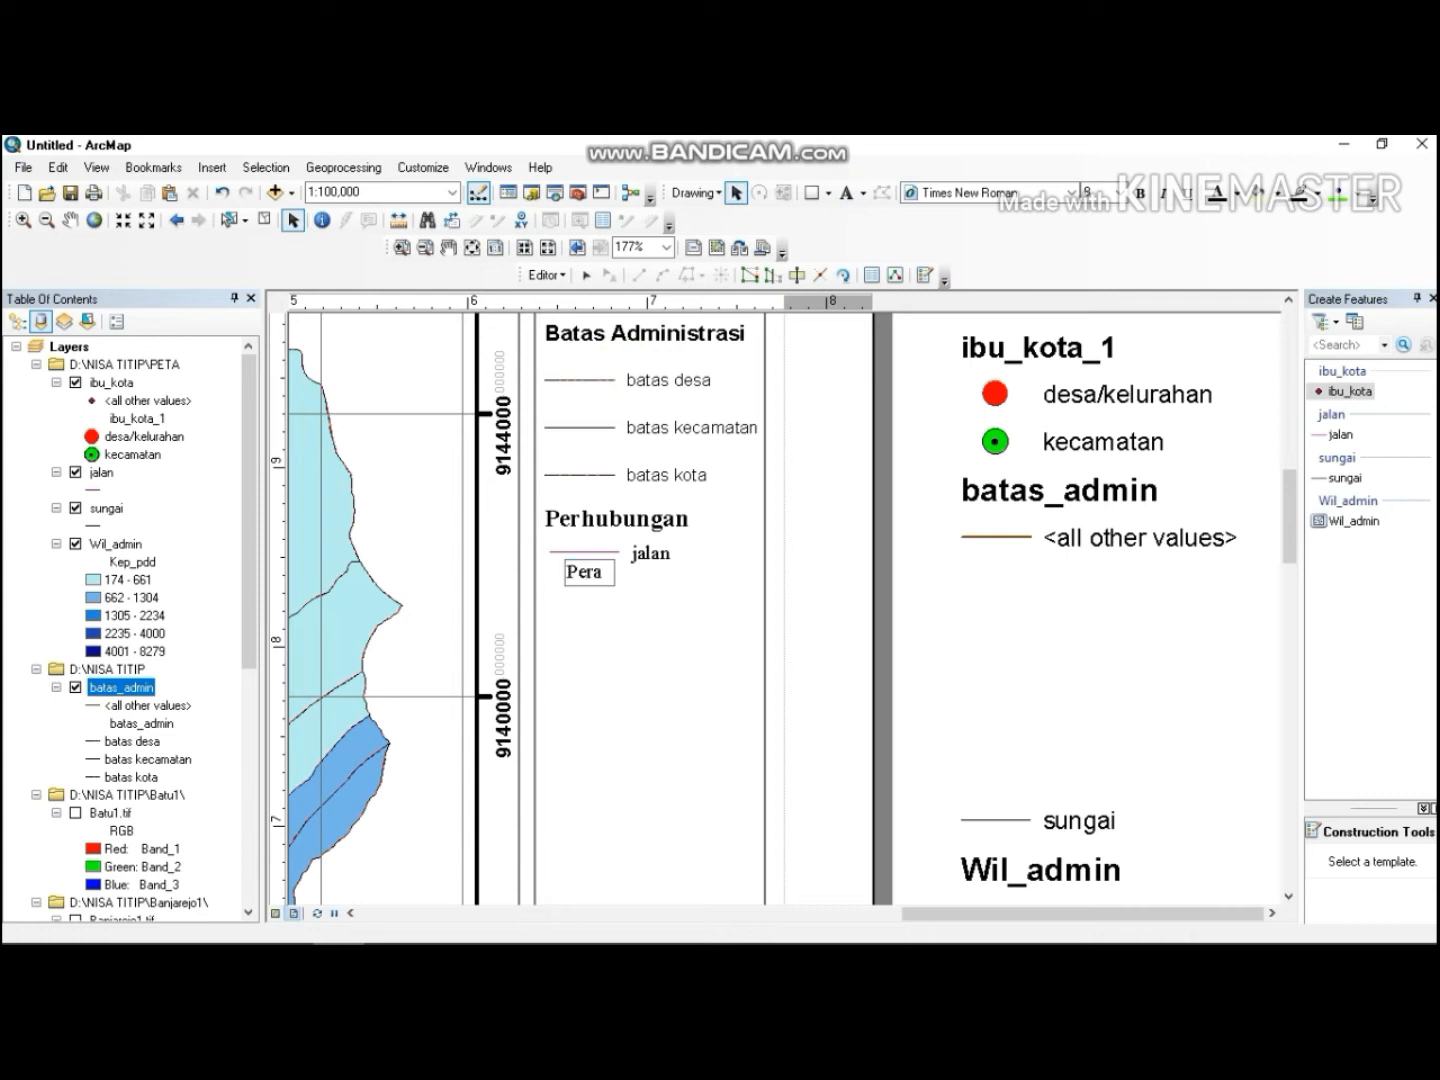
type("n")
left_click(590, 576)
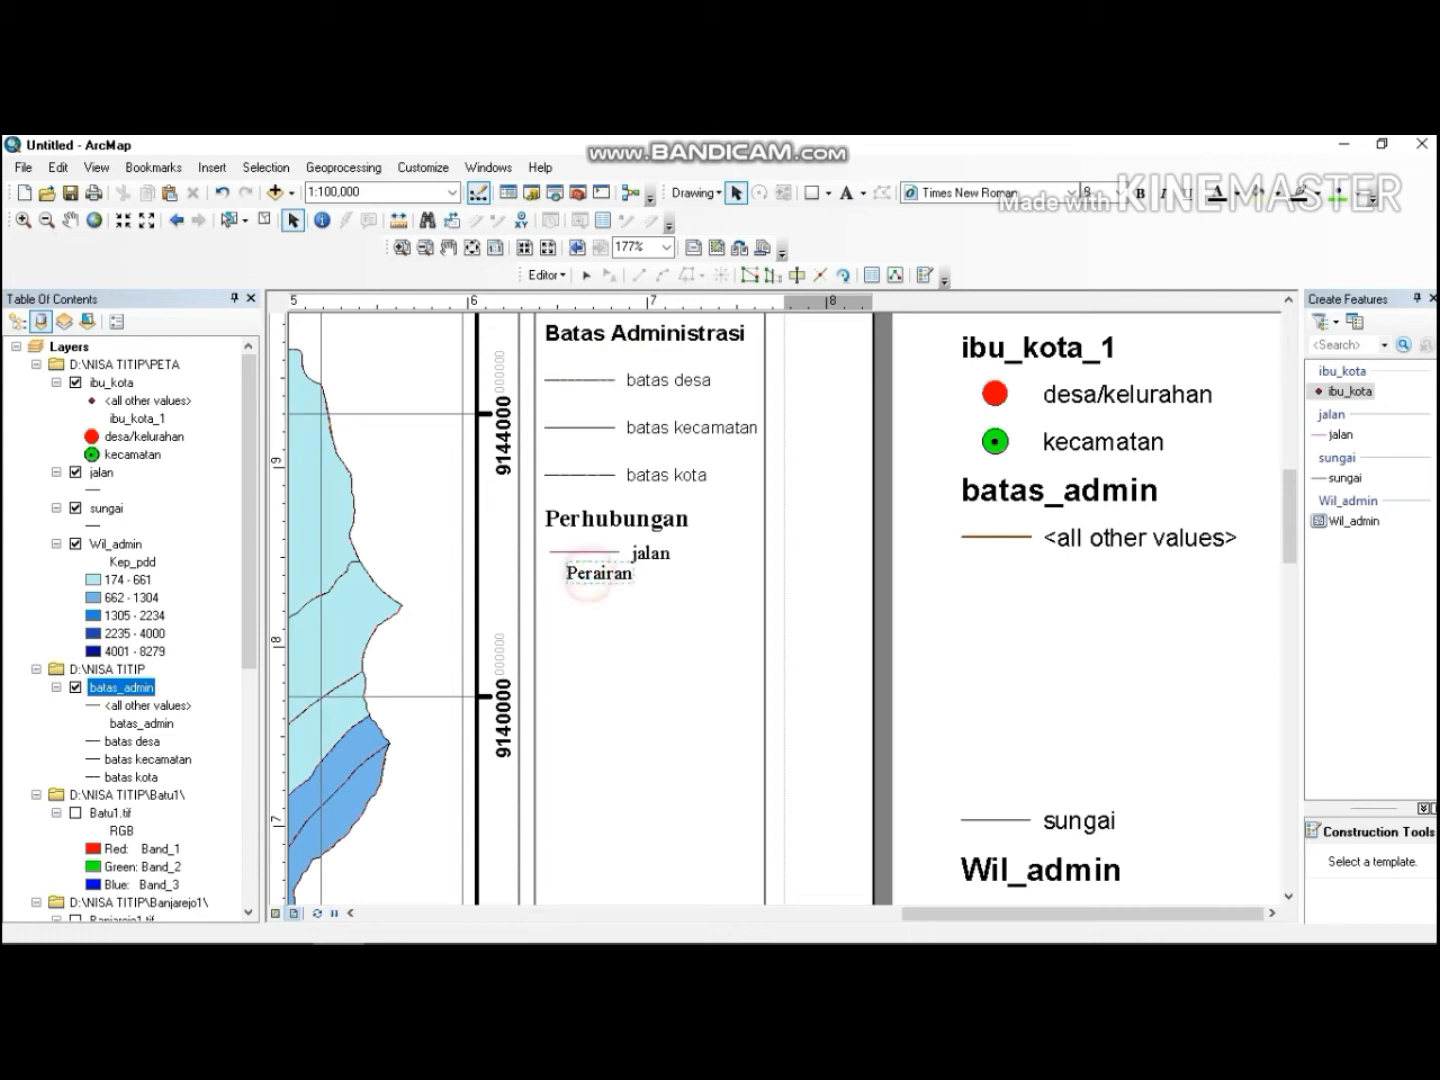
left_click_drag(590, 578, 574, 592)
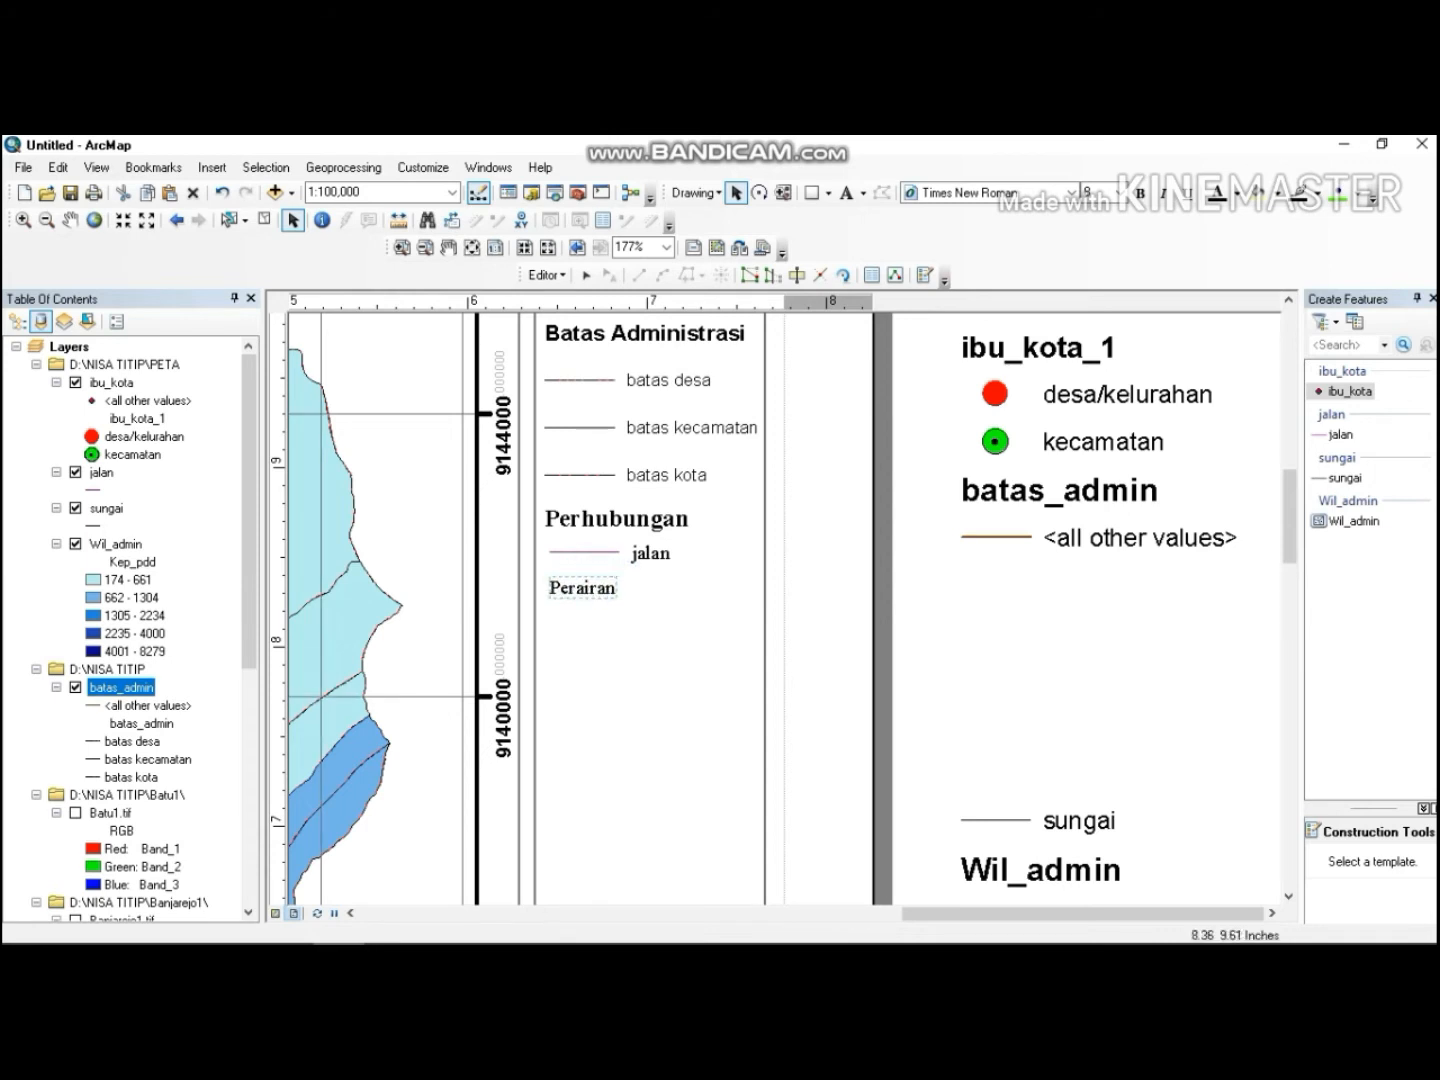
Set the Perairan heading to size 10, bold, and nudge it slightly down.
left_click(1096, 192)
type("10")
key("Return")
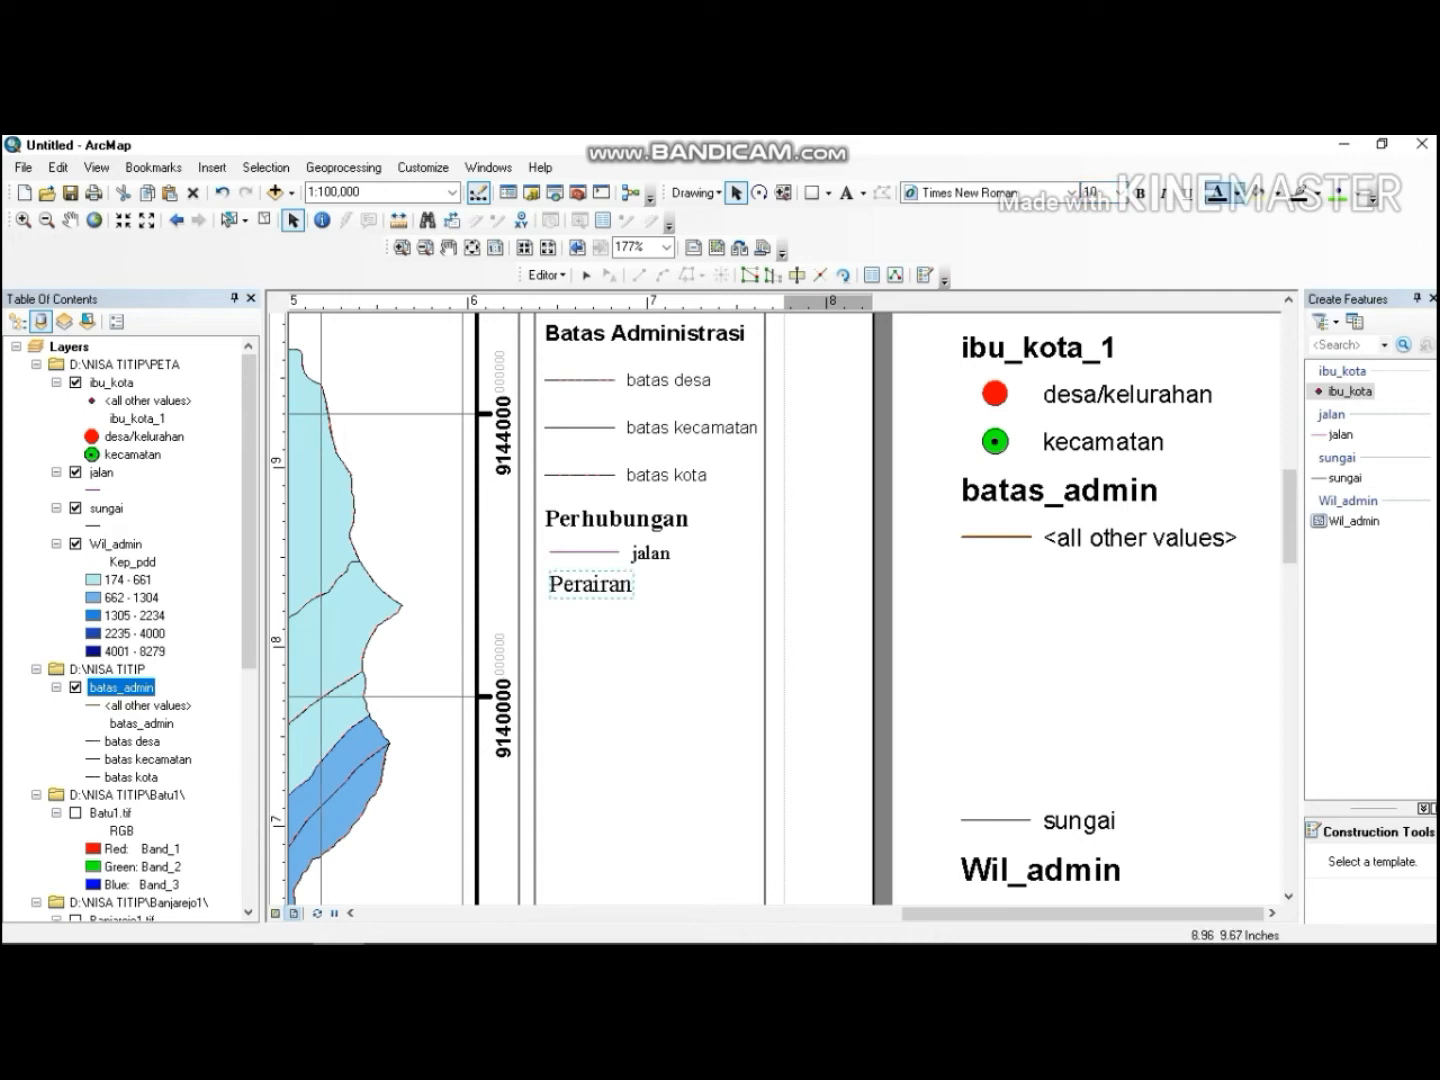
left_click(1139, 192)
key("Down")
key("Down")
key("Down")
key("Down")
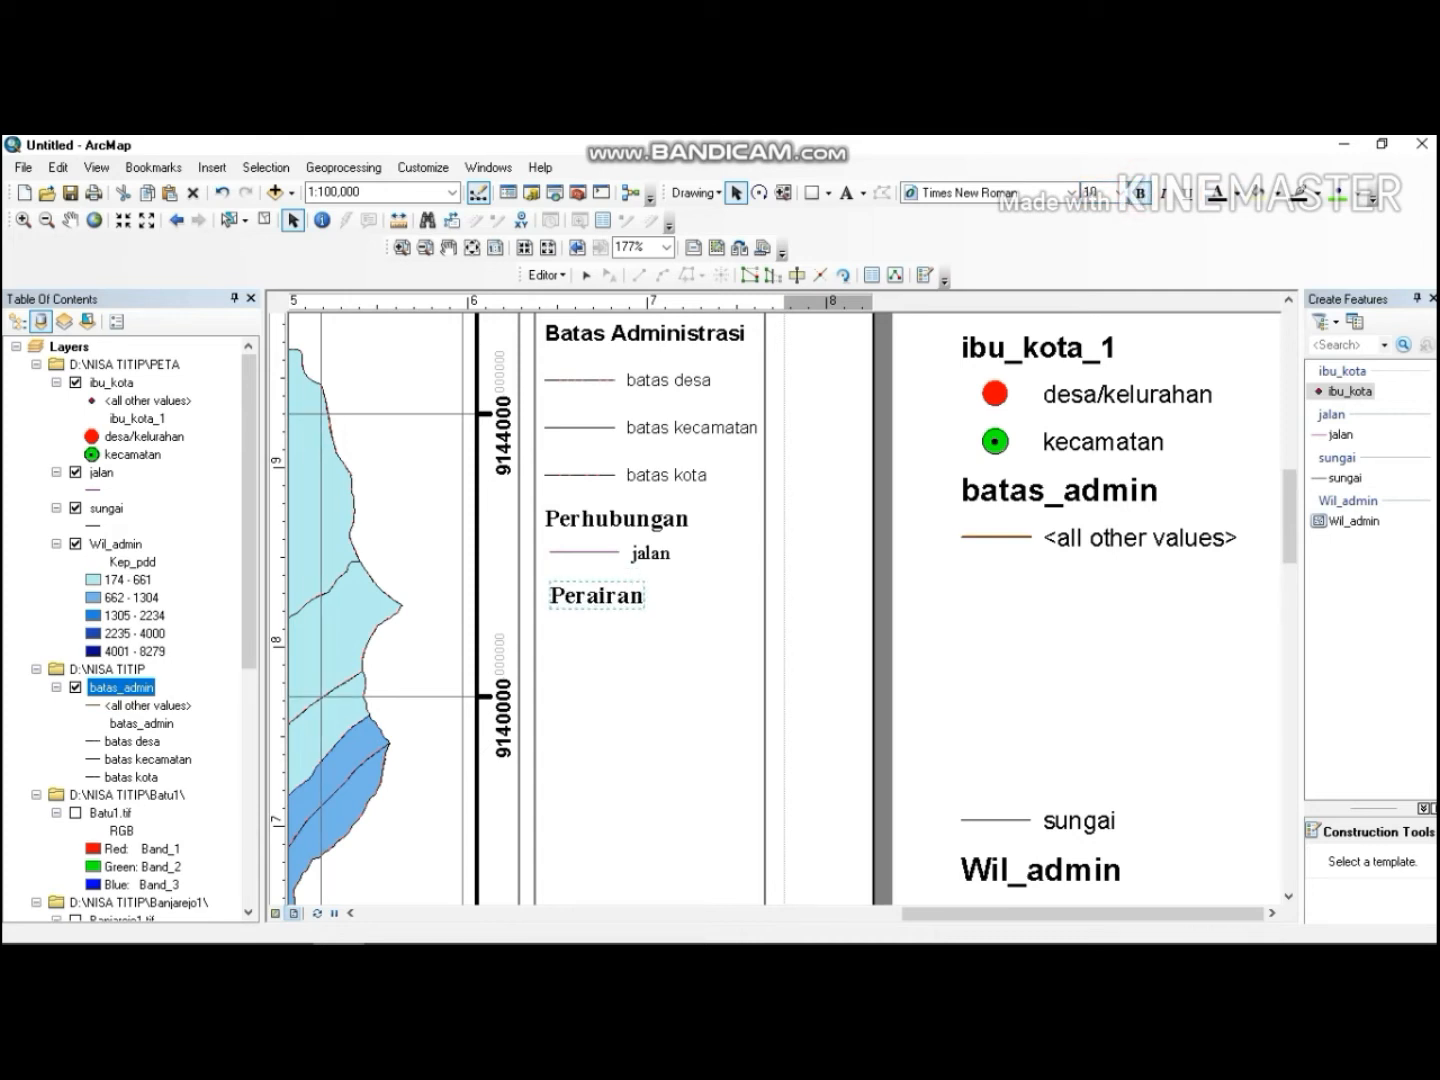
Move the sungai legend label and line under Perairan, and set the sungai label to size 8.
left_click_drag(945, 775, 673, 644)
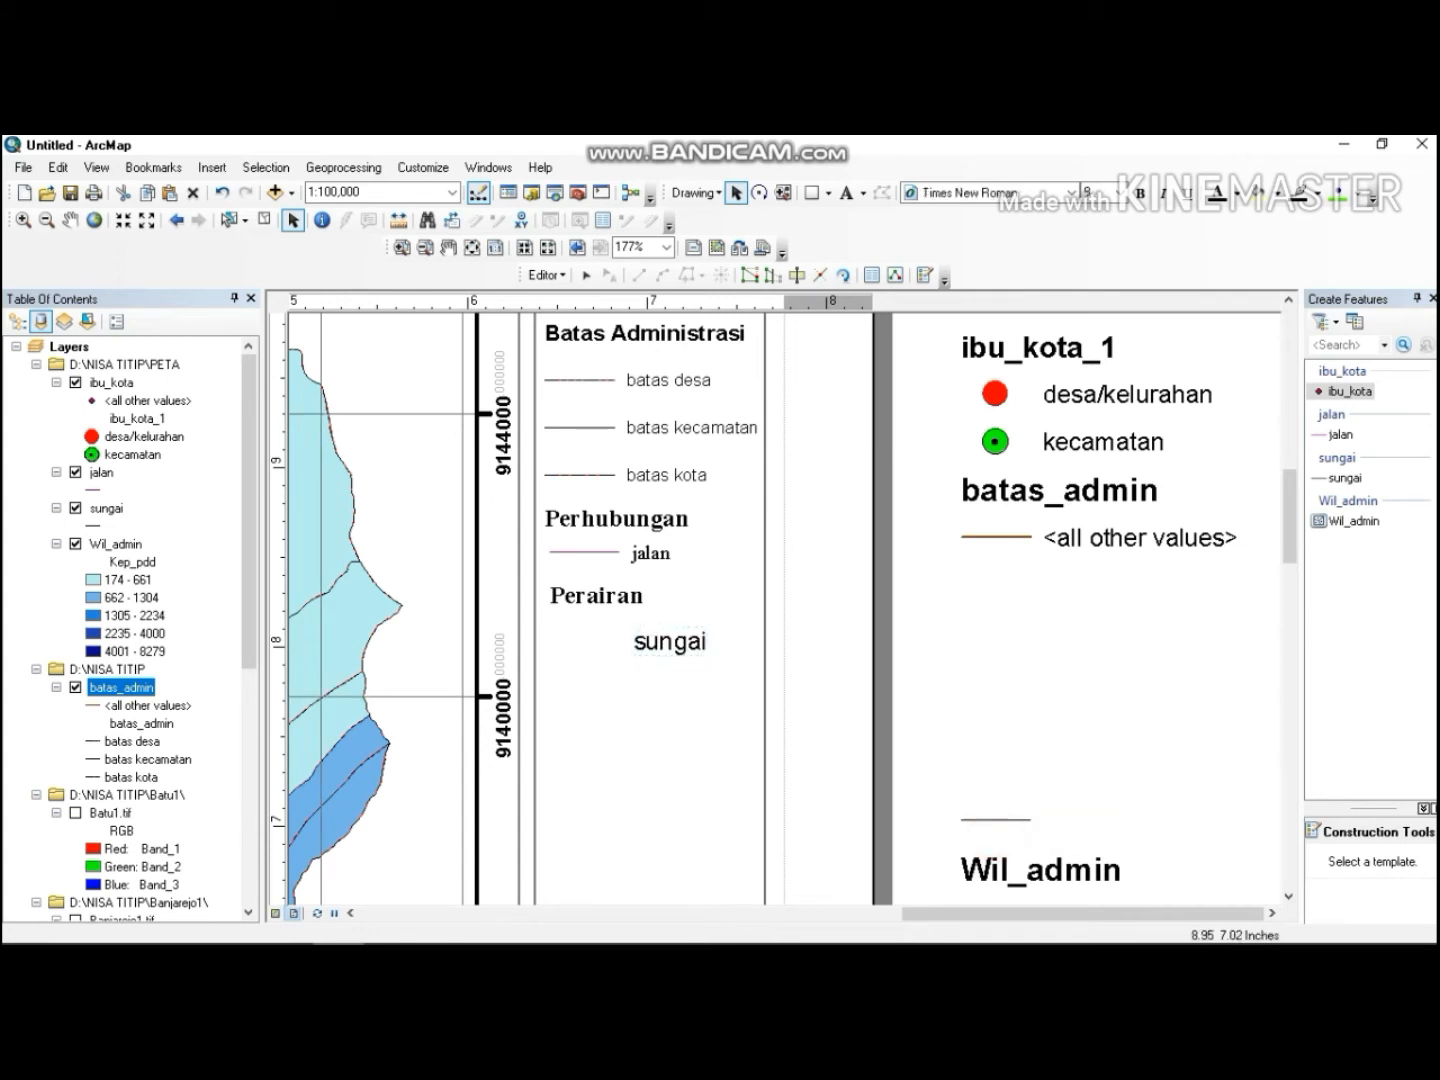
left_click_drag(996, 833, 591, 643)
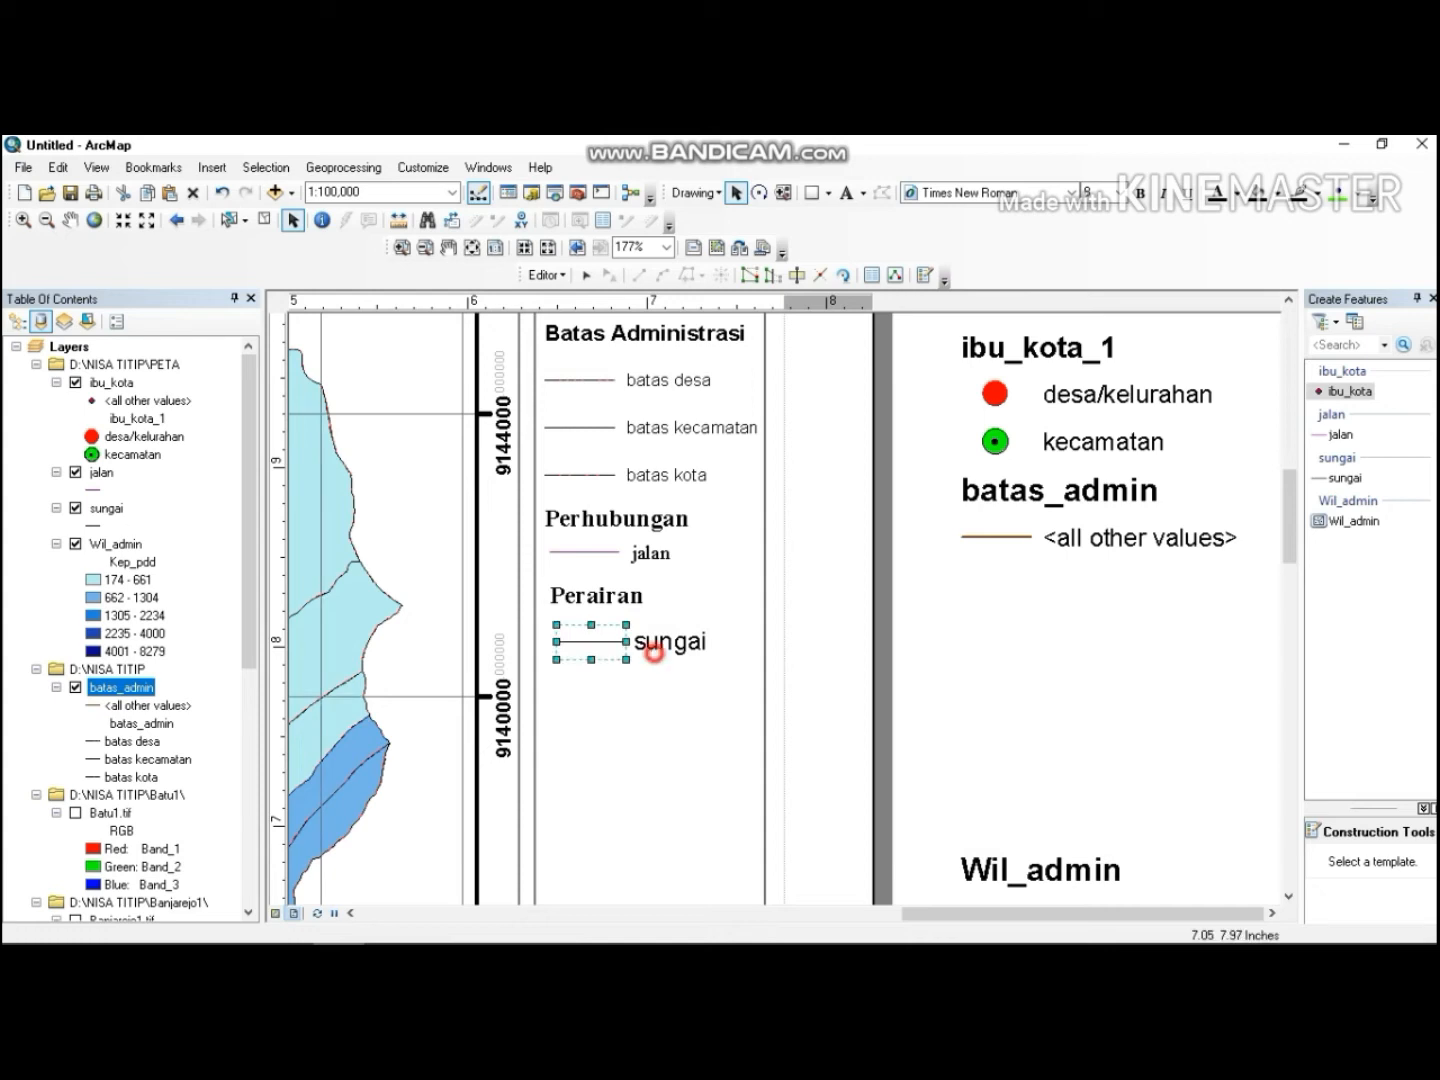
left_click(652, 643)
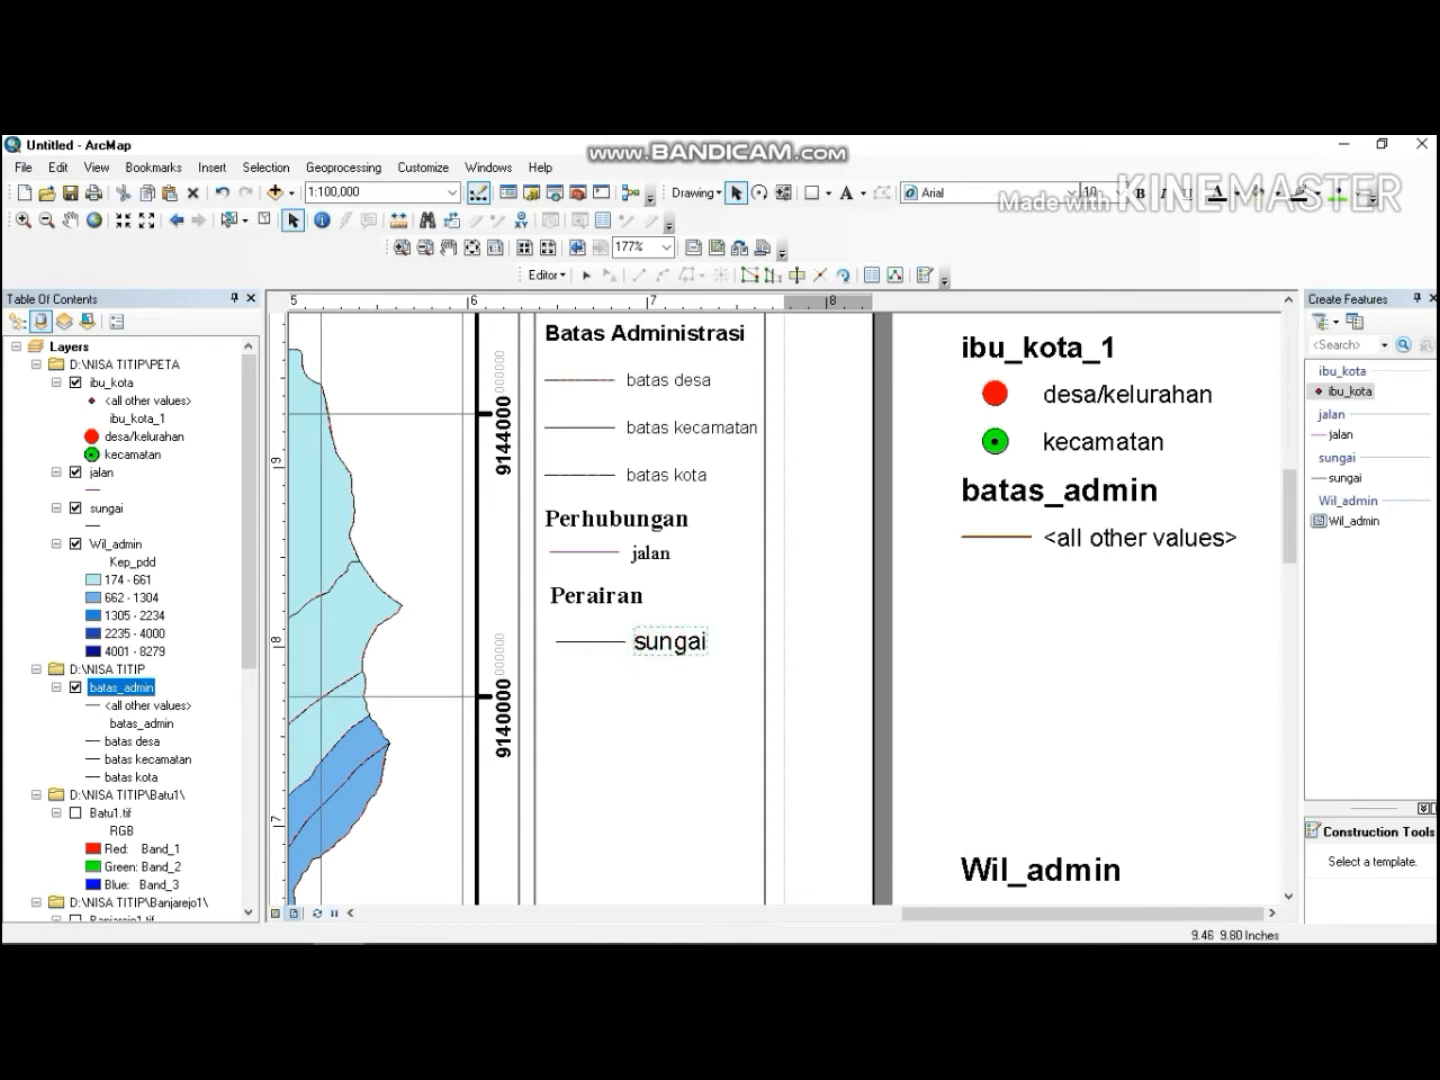
left_click(1095, 193)
type("8")
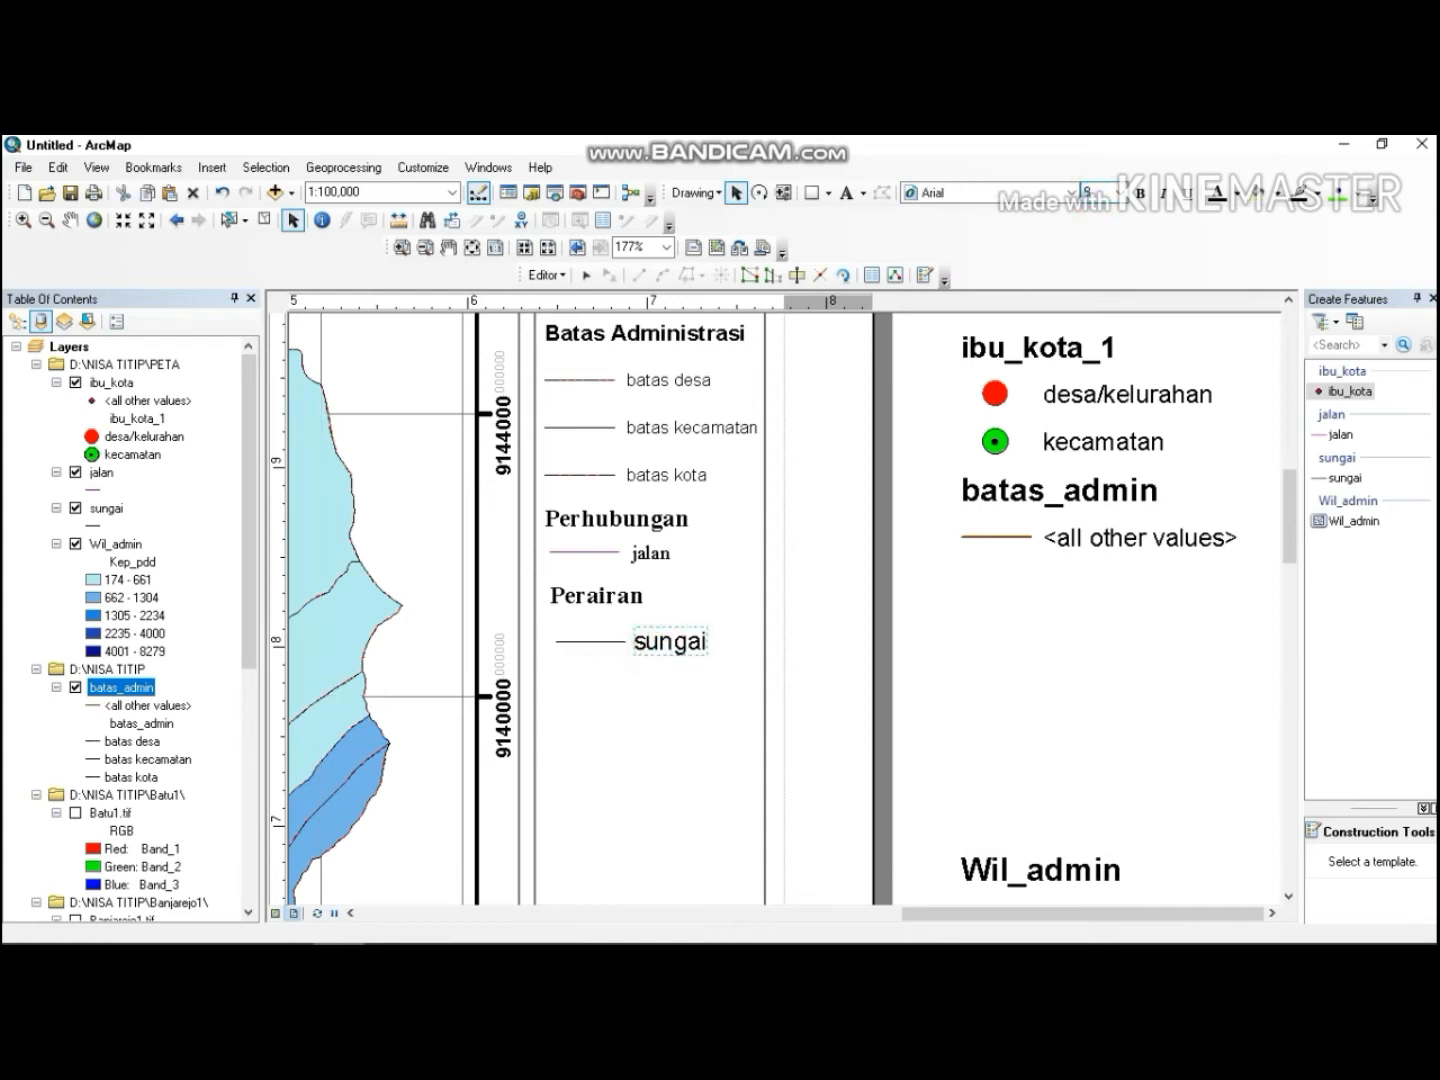
key("Return")
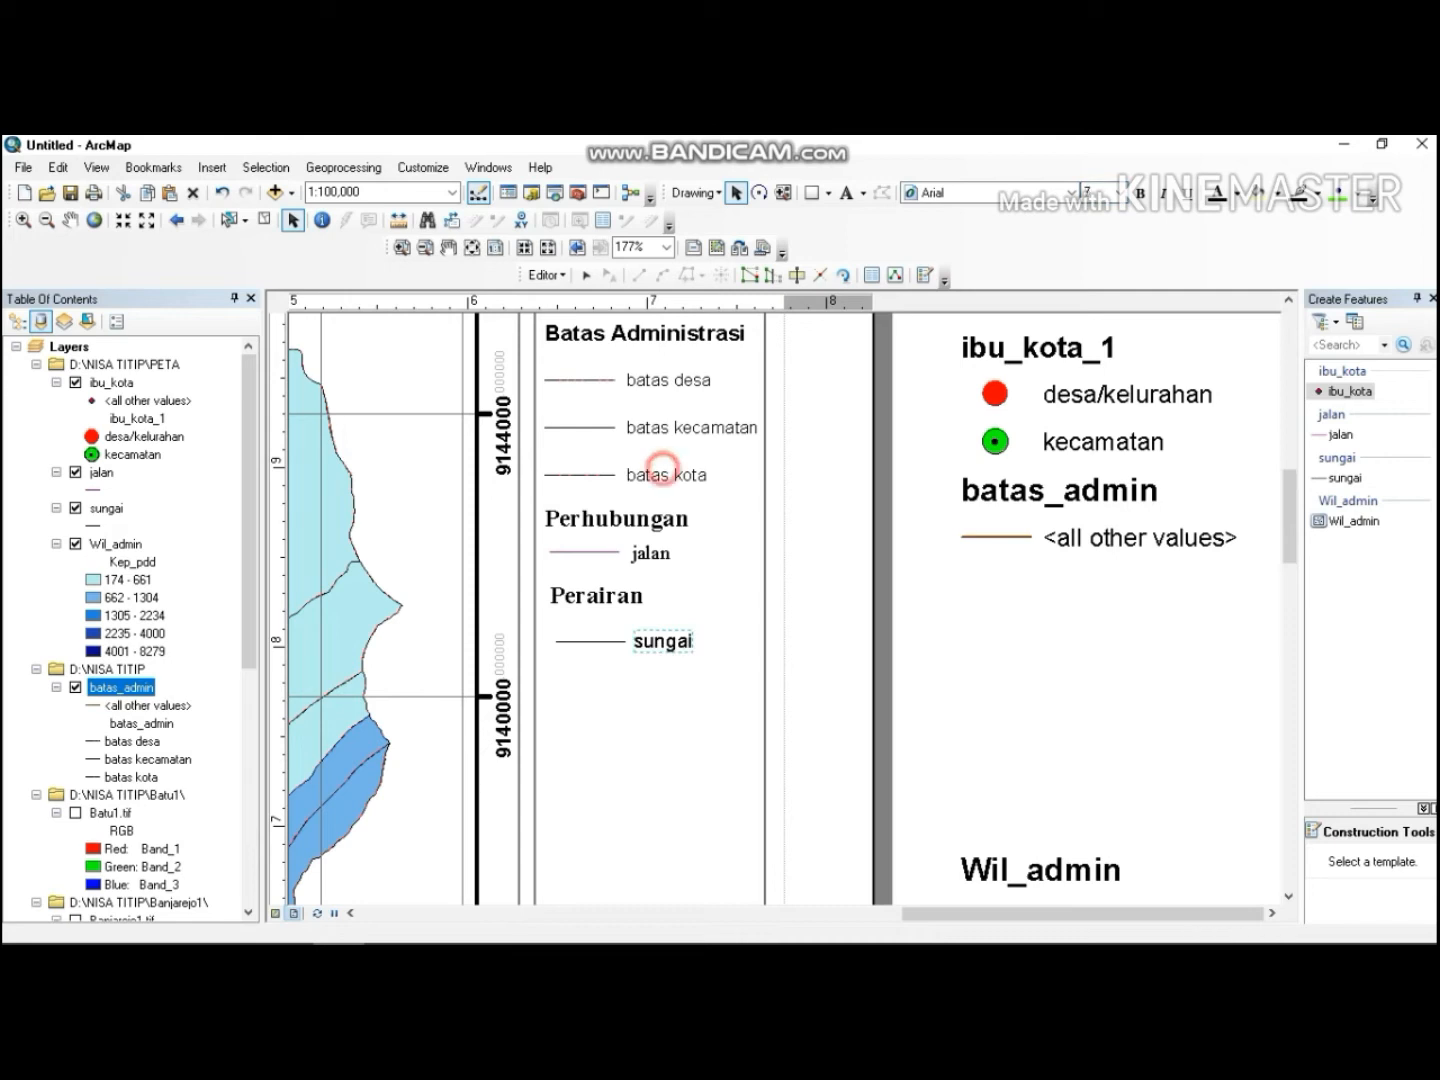
Select the batas desa, batas kecamatan and batas kota labels and set them to bold, size 7.
left_click(664, 474)
mouse_move(628, 367)
left_mouse_down()
mouse_move(735, 482)
mouse_move(758, 484)
left_mouse_up()
left_click(758, 484)
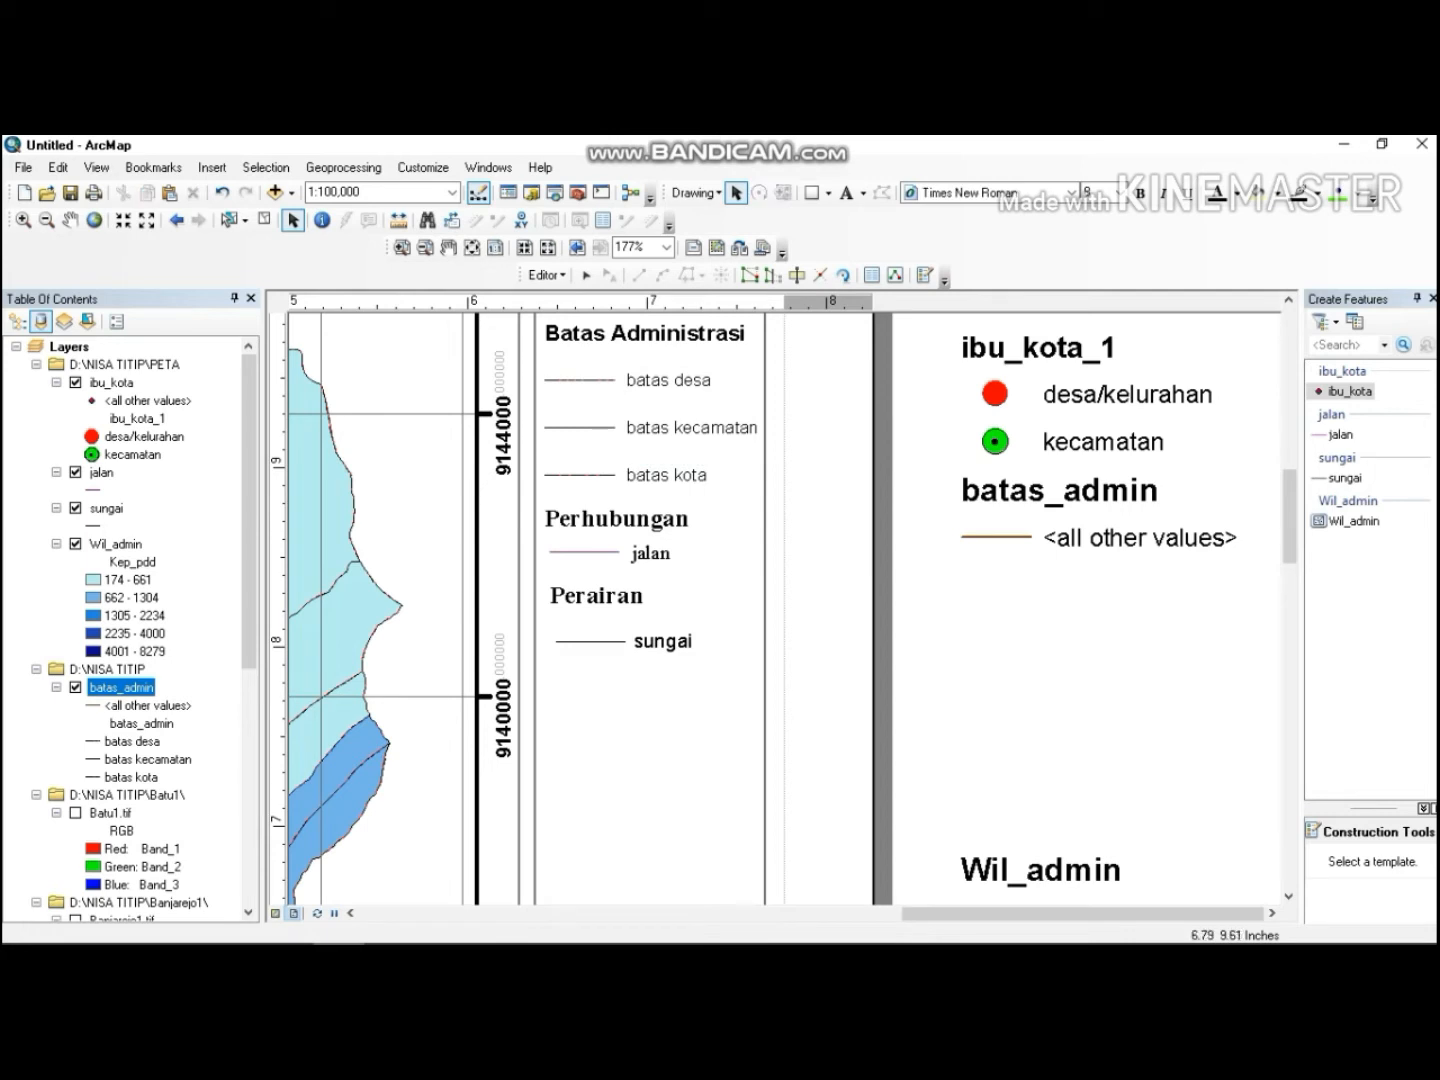
left_click_drag(603, 358, 758, 488)
left_click(1093, 198)
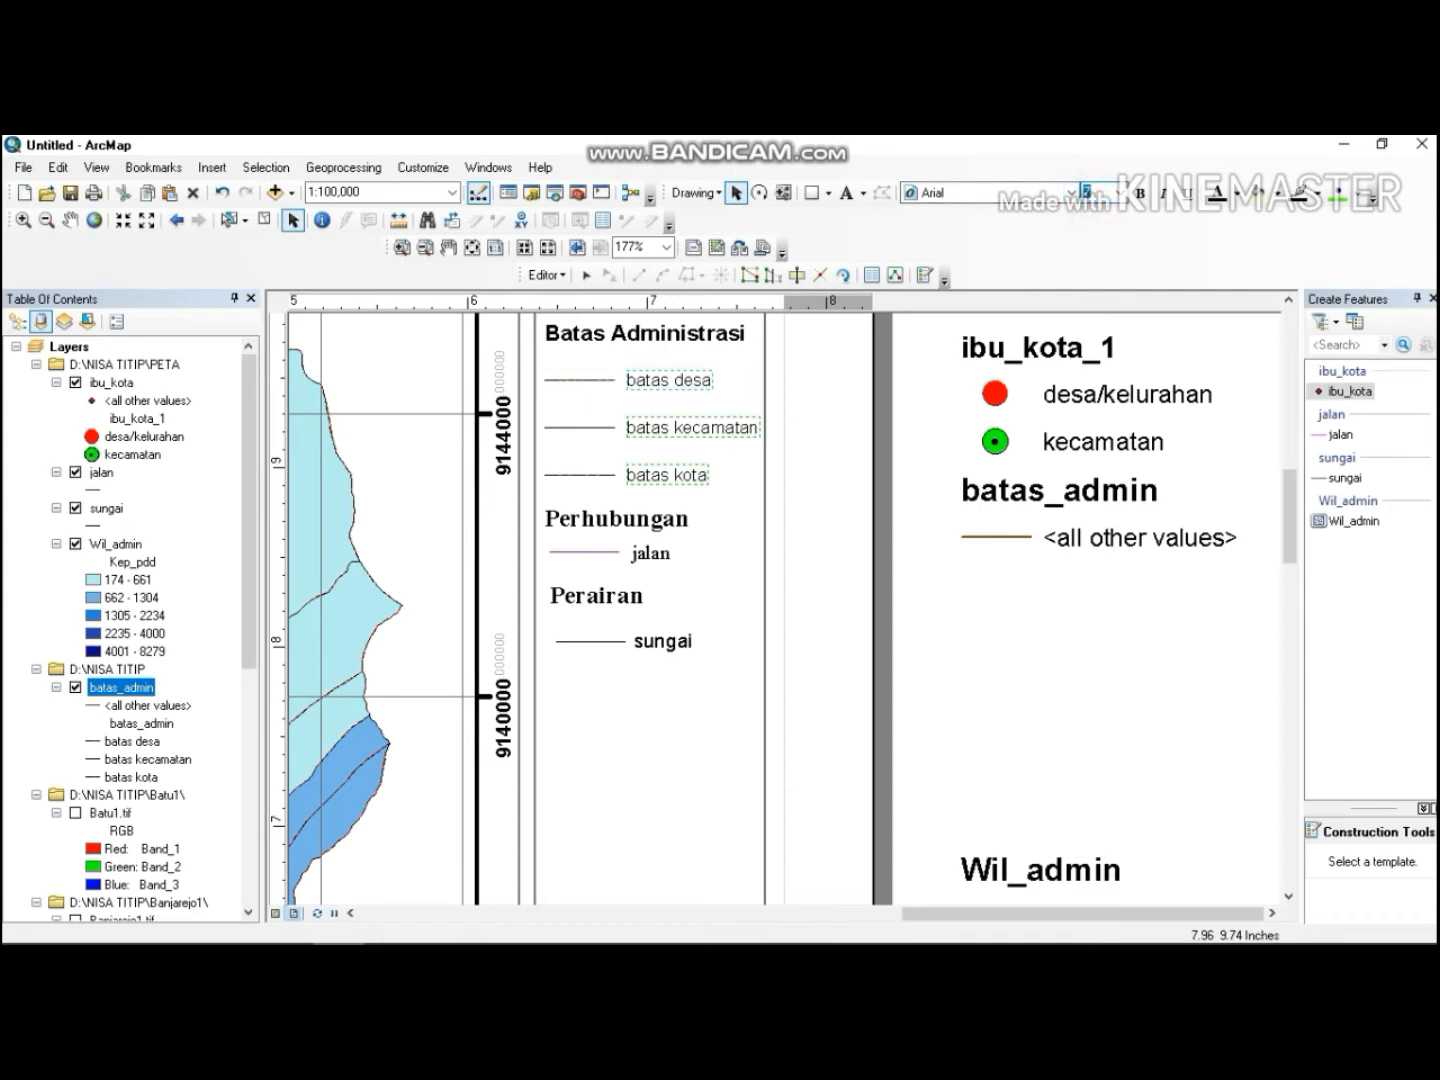
left_click(1140, 194)
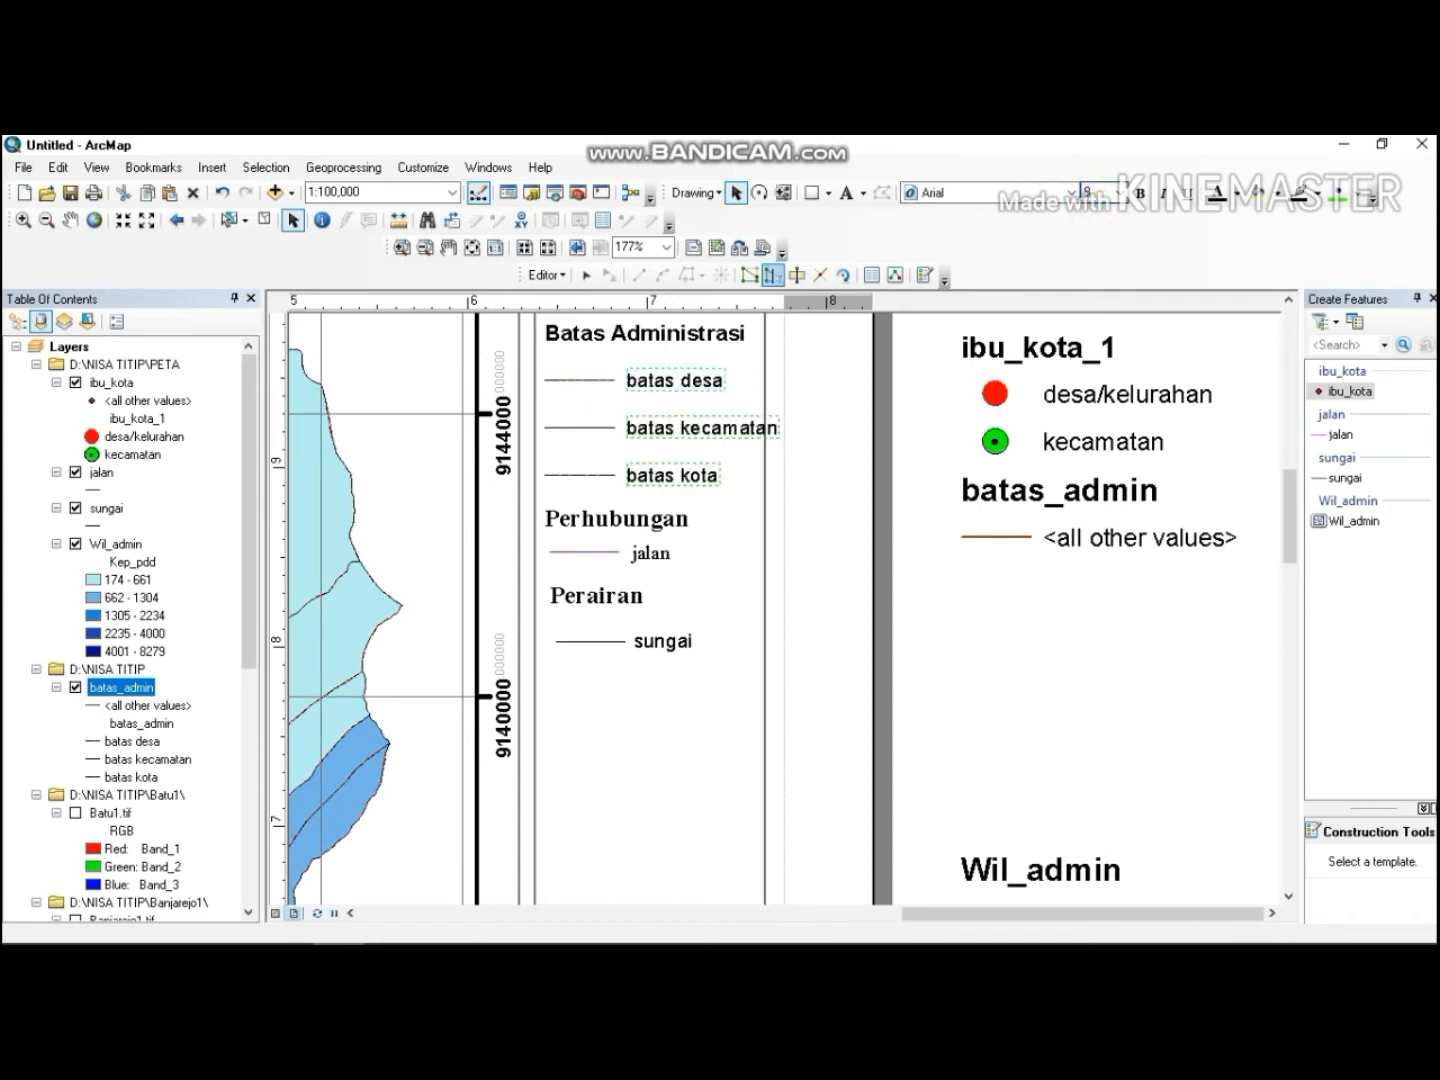
left_click(1092, 189)
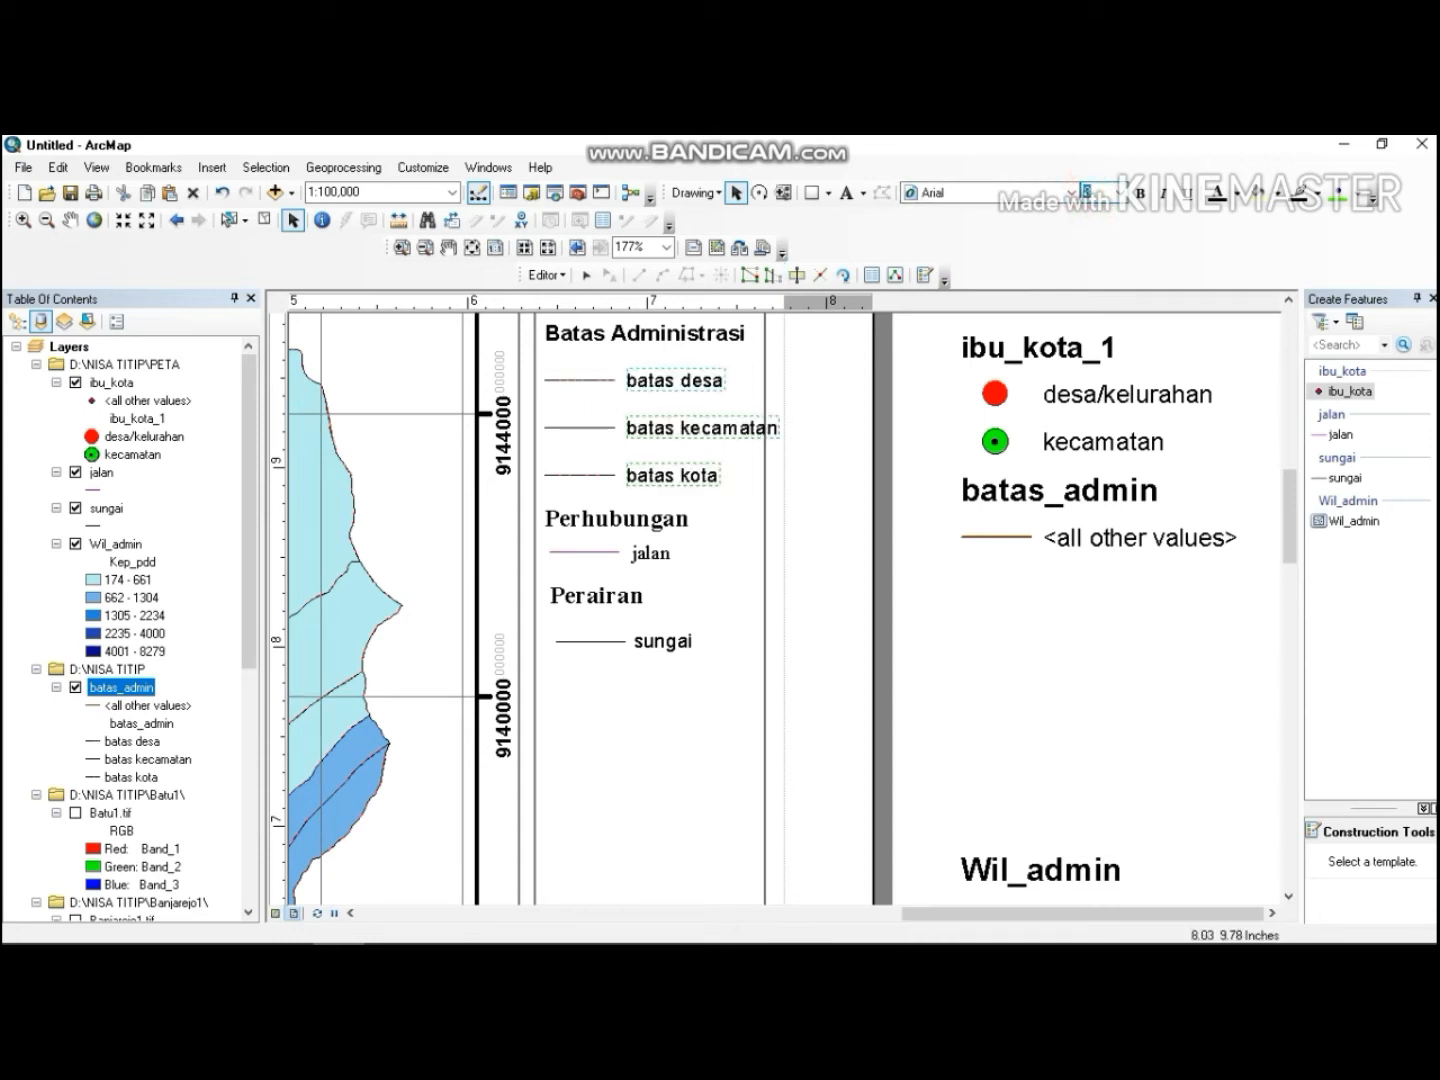
type("7")
key("Return")
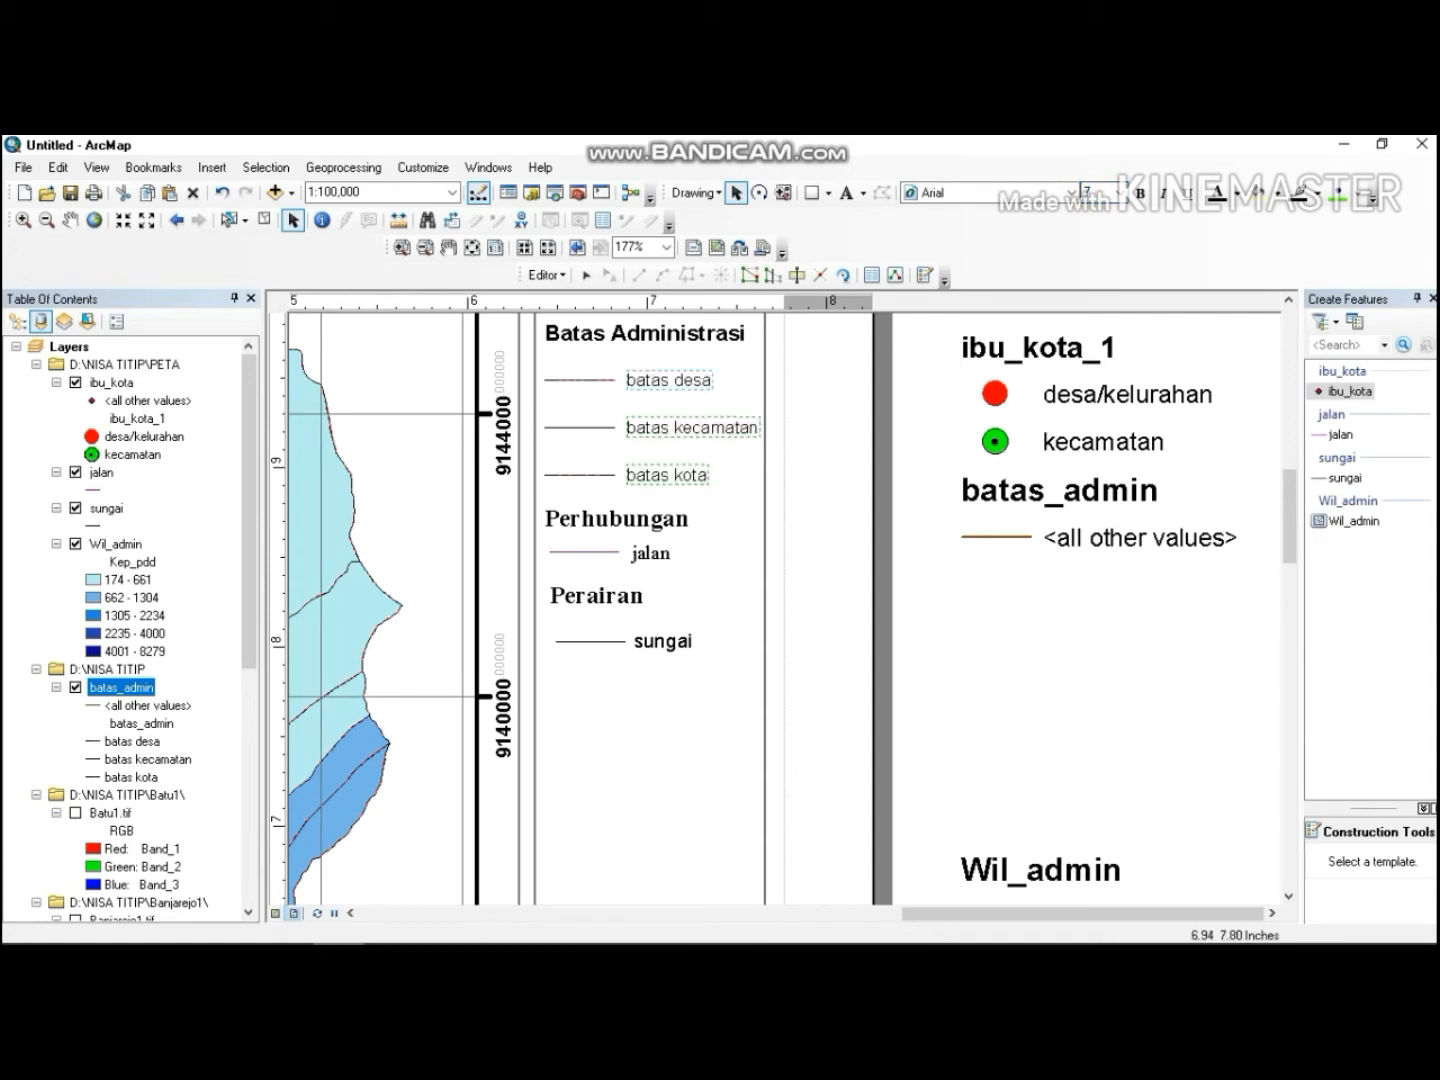
left_click(717, 622)
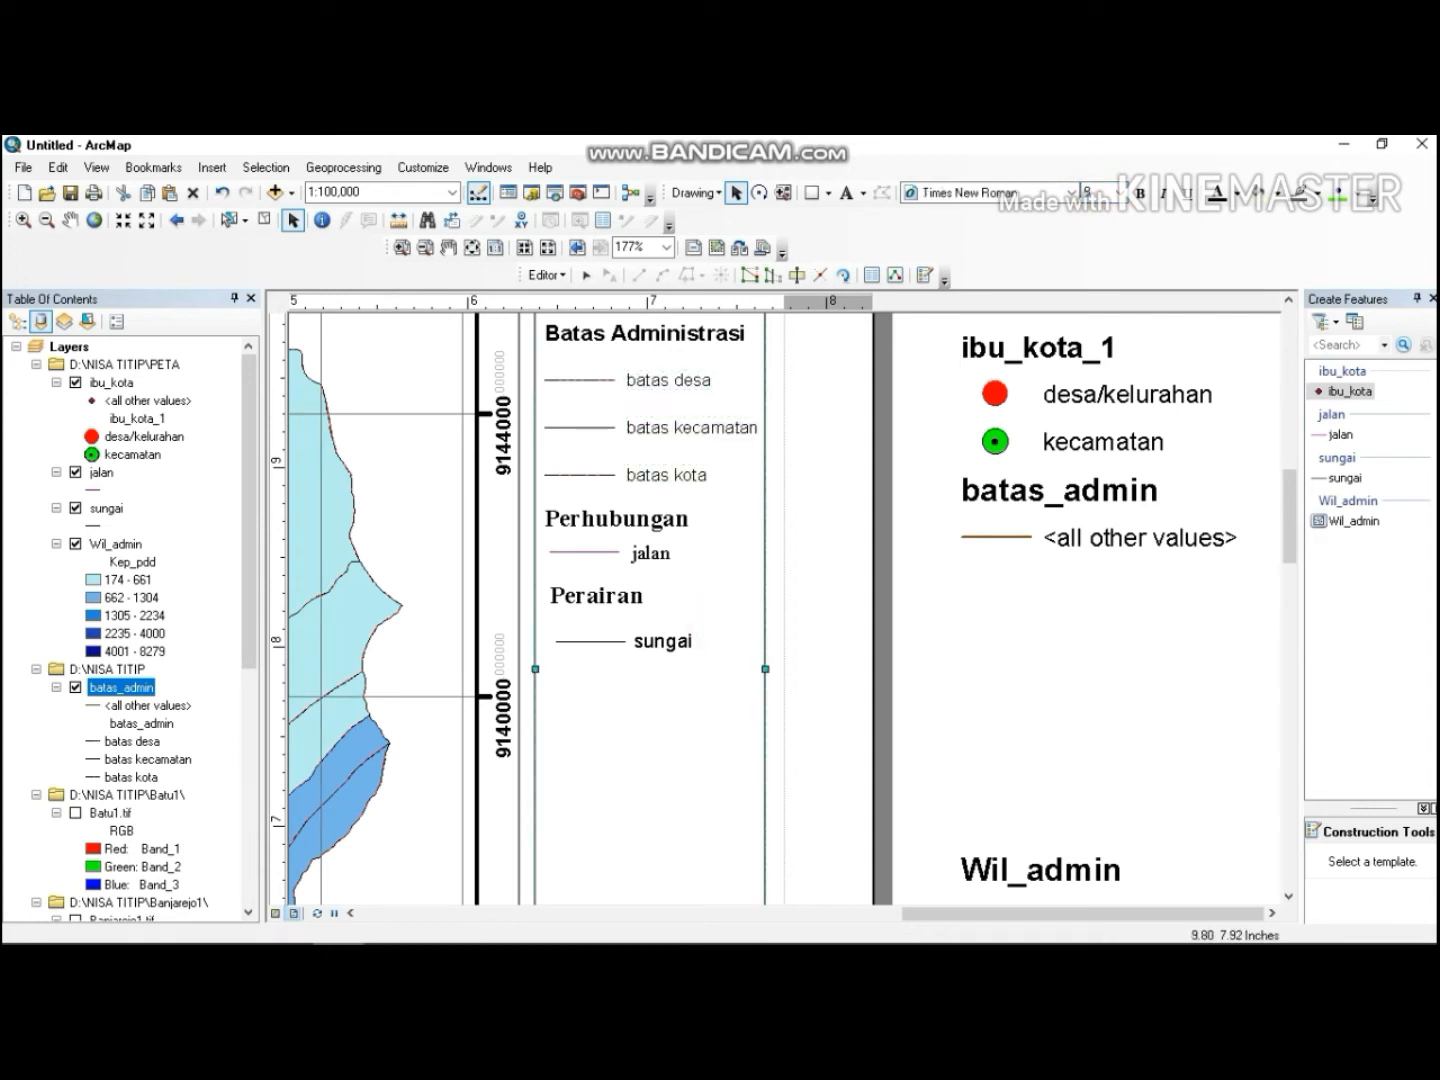
Move the ibu_kota_1 heading below the sungai entry and rename it "Ibu Kota".
mouse_move(1289, 516)
left_mouse_down()
mouse_move(1289, 599)
mouse_move(1289, 478)
left_mouse_up()
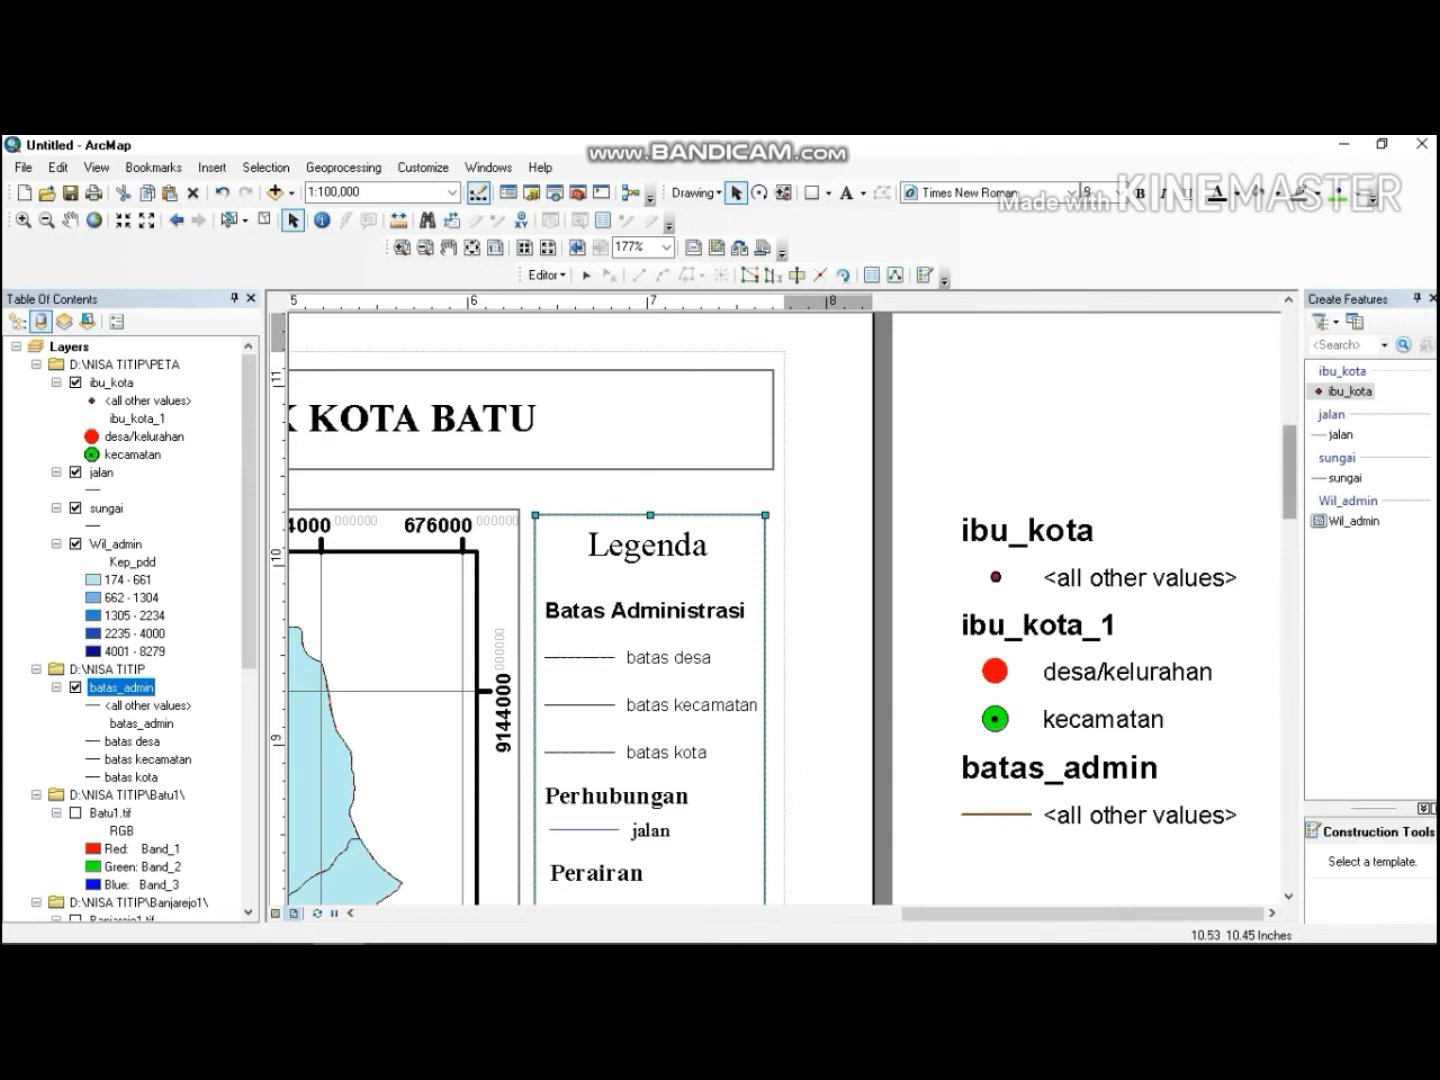
left_click_drag(1289, 478, 1289, 514)
left_click(1064, 388)
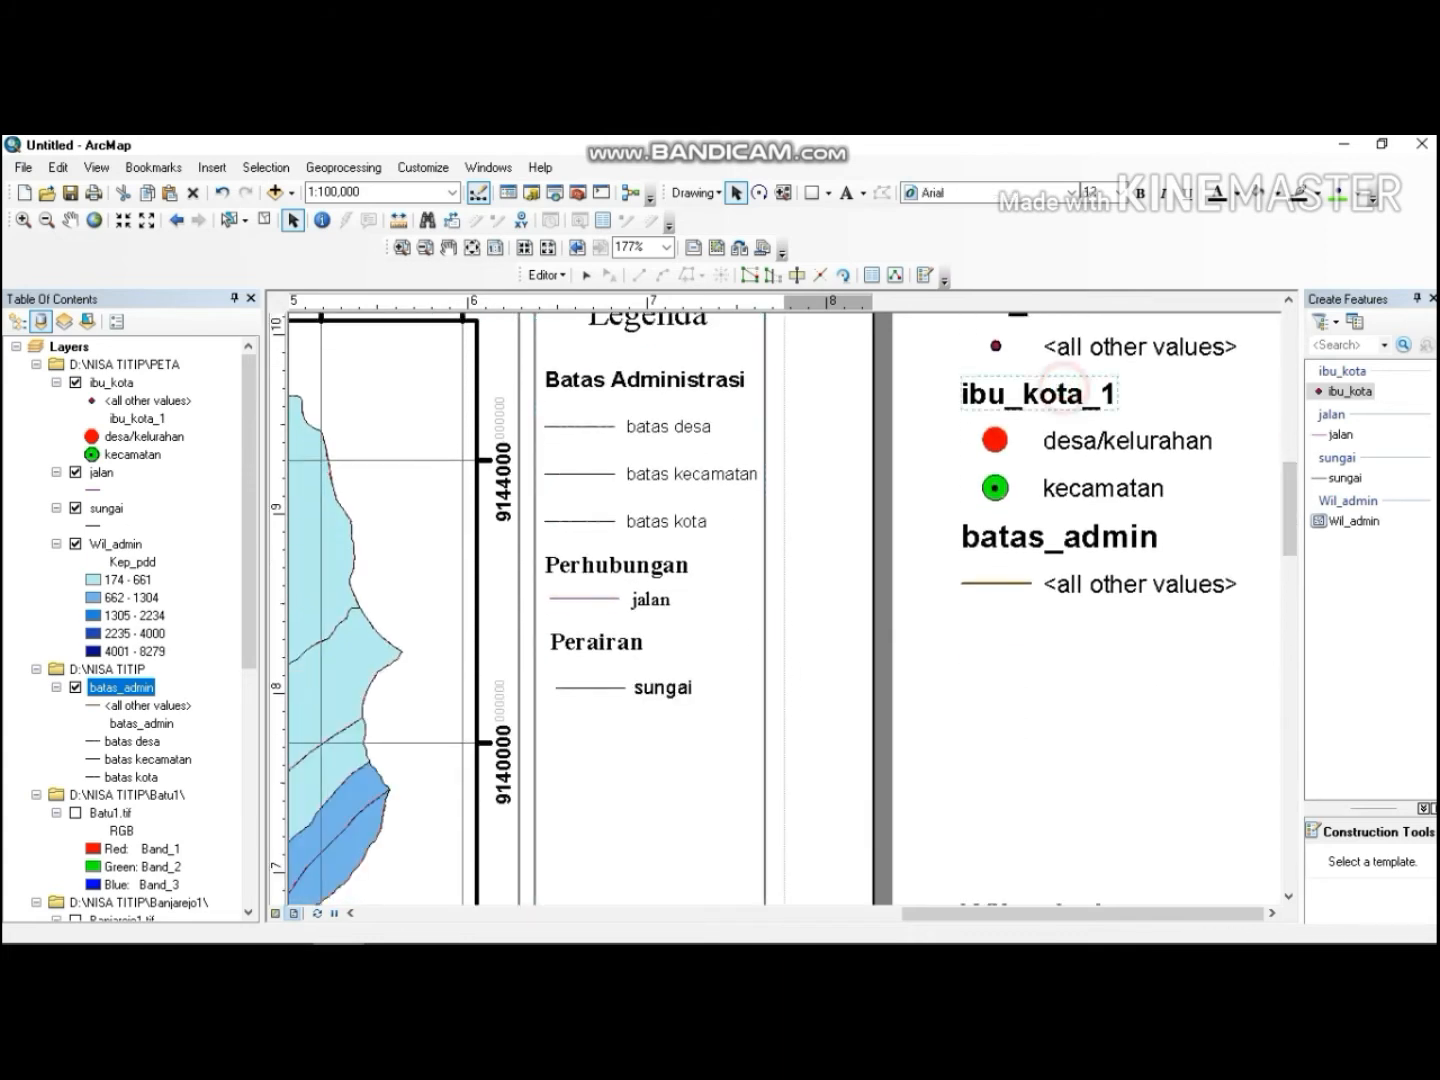
left_click_drag(1064, 388, 643, 725)
double_click(643, 725)
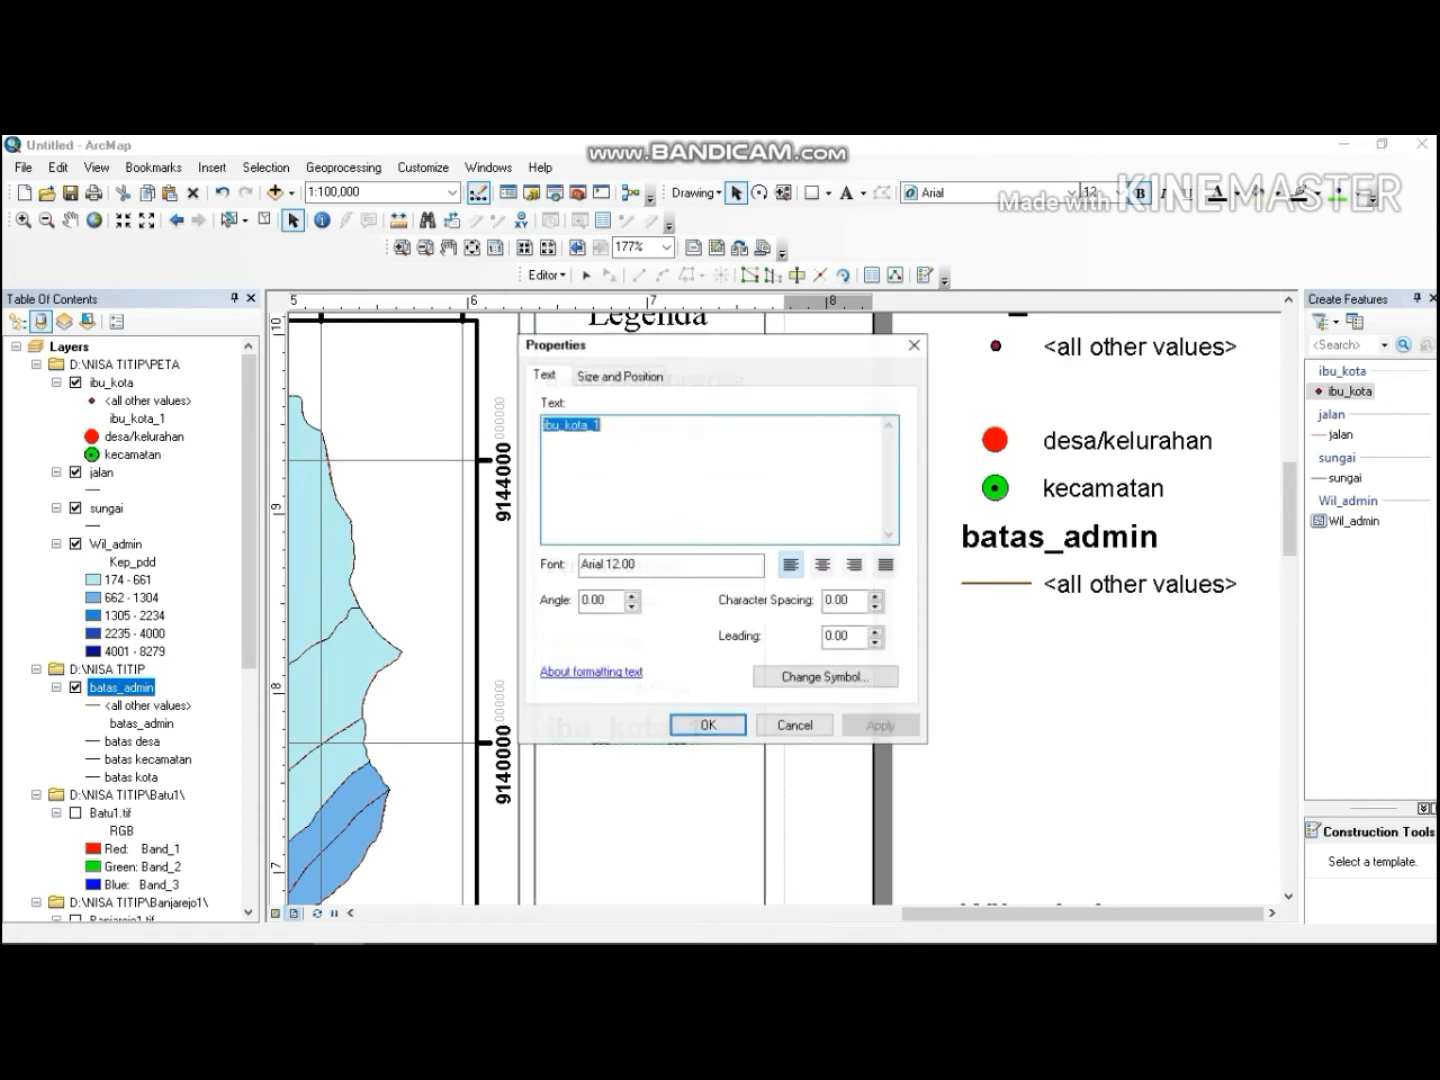
left_click(625, 426)
double_click(625, 426)
key("BackSpace")
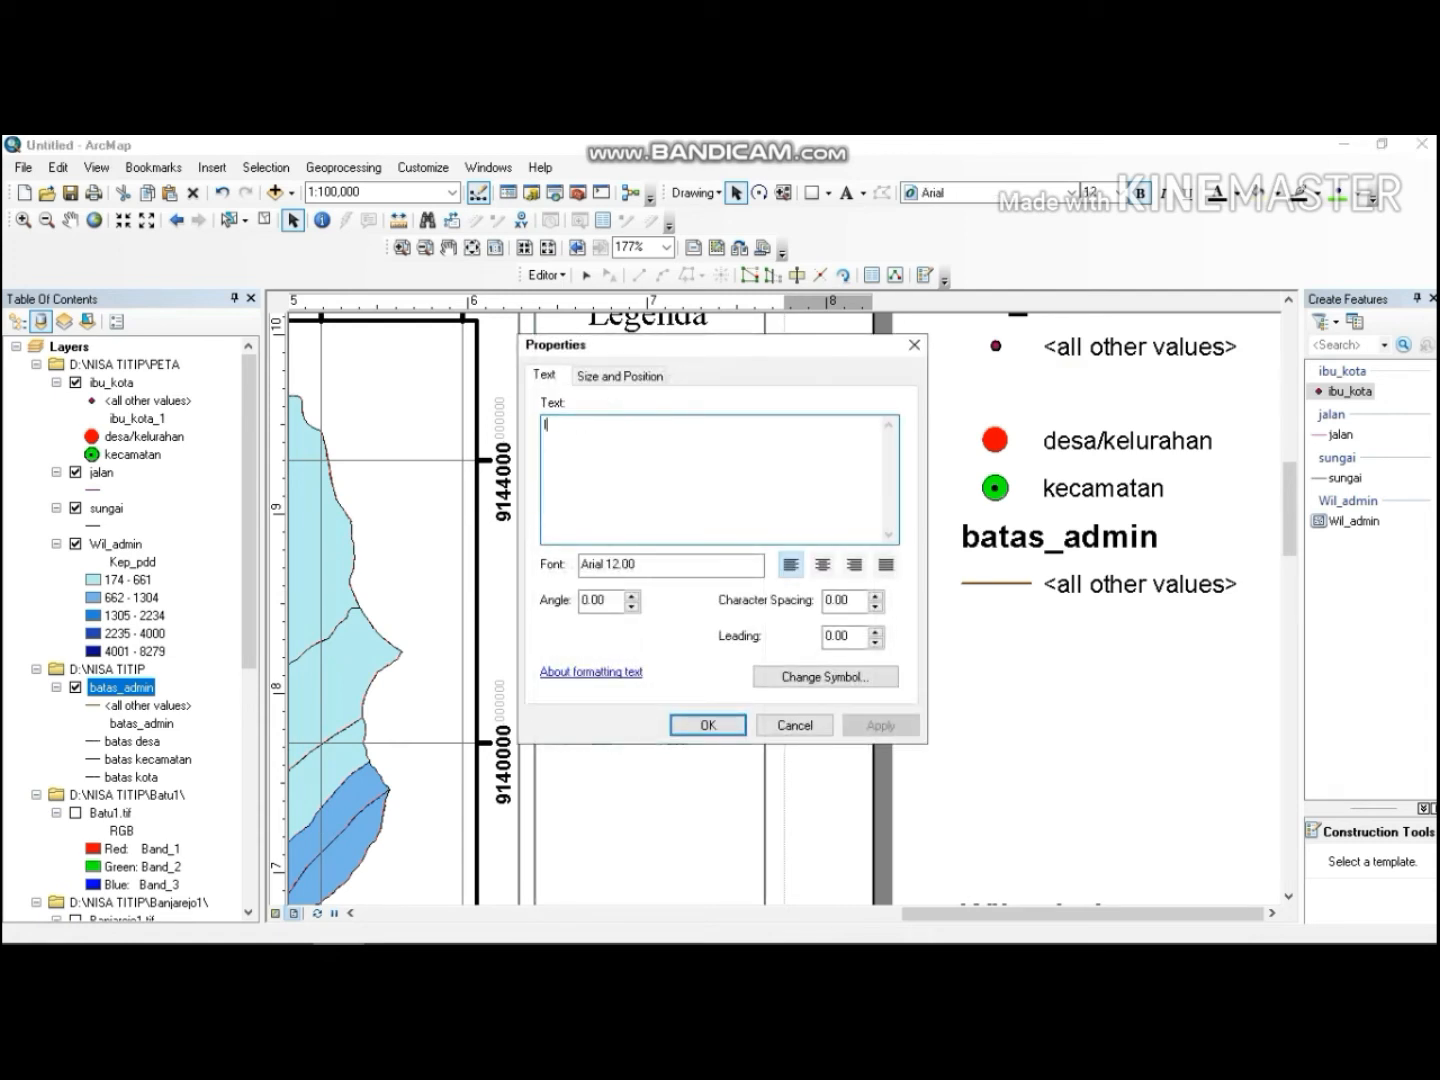
type("Ibu")
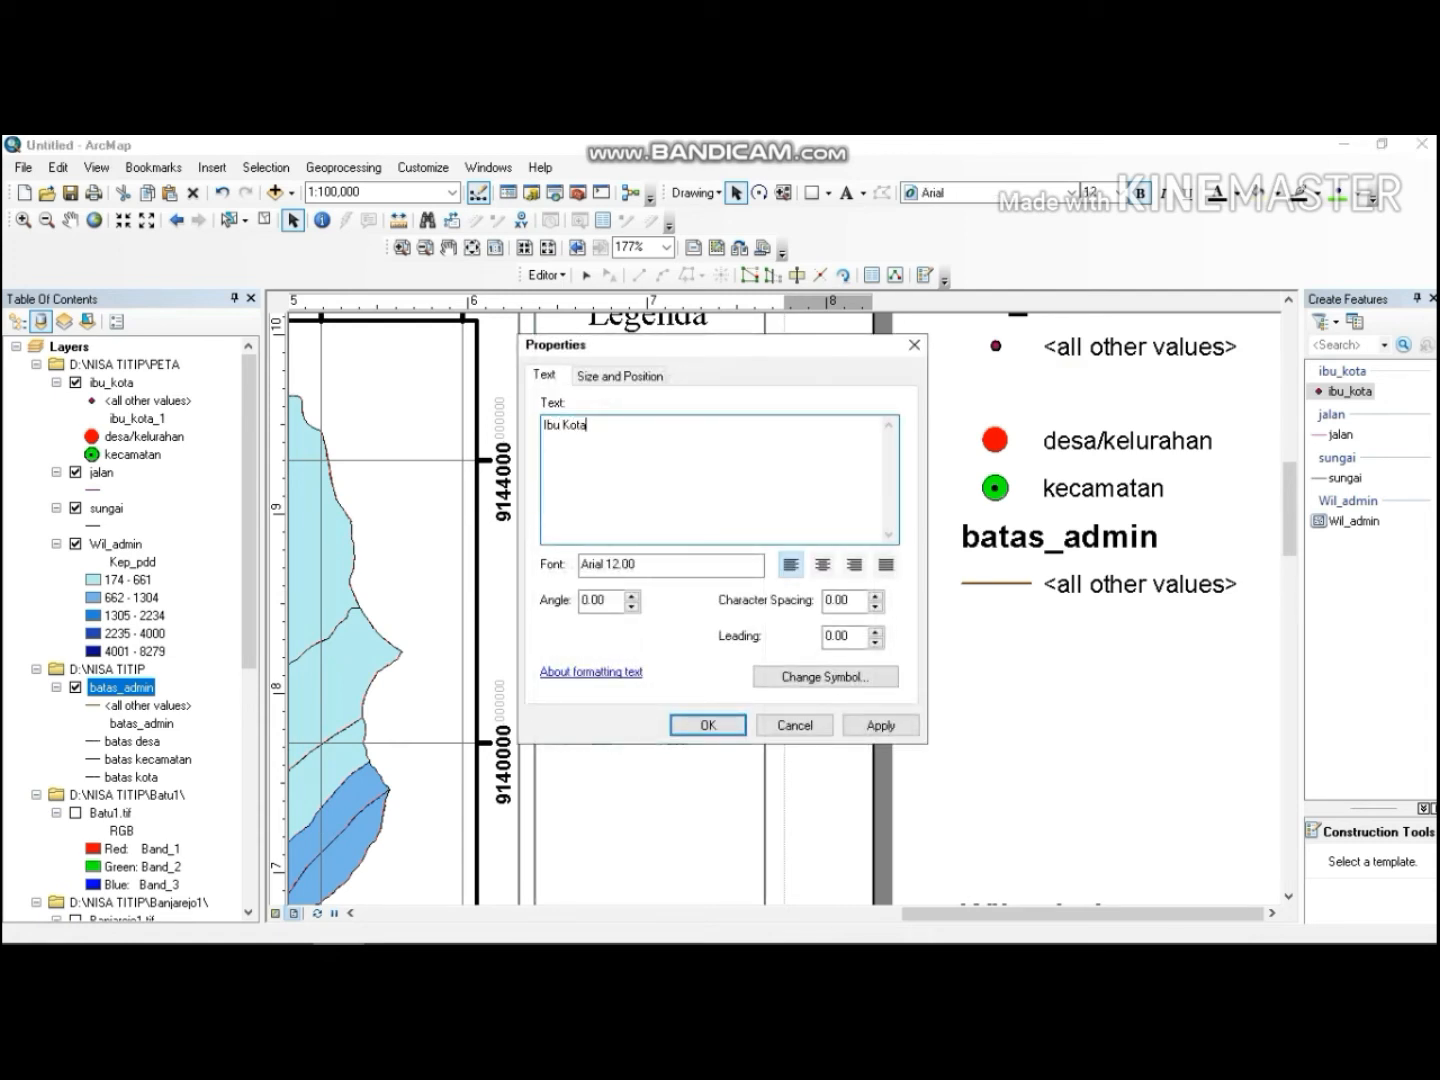
type(" Kota")
left_click(725, 724)
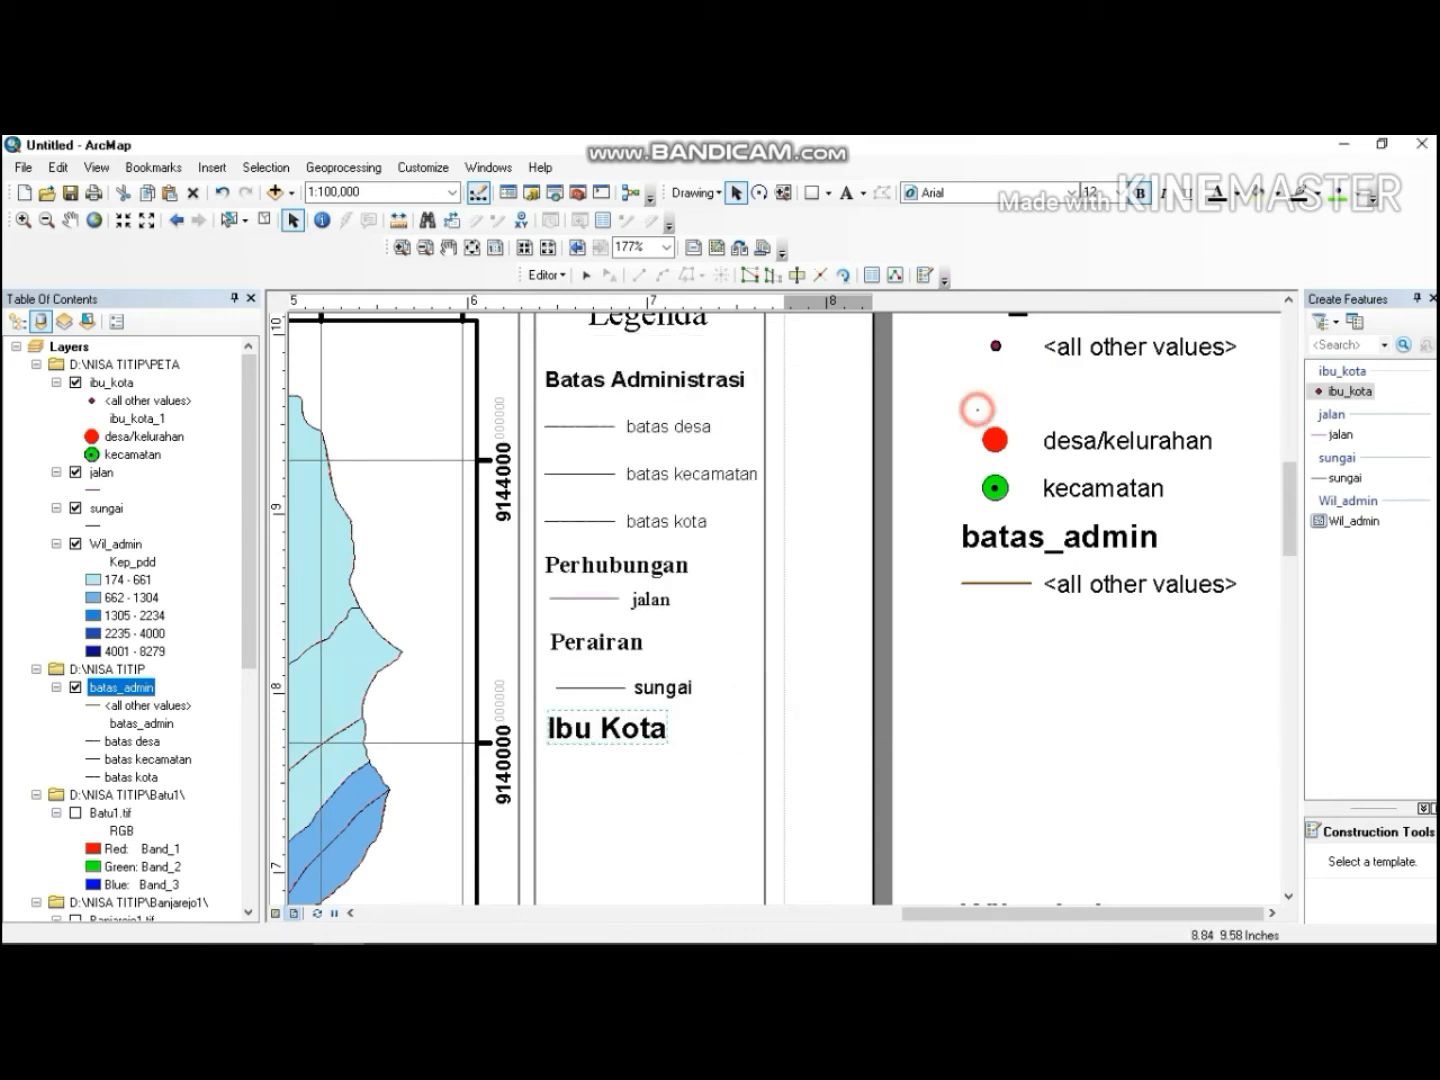
Move the desa/kelurahan and kecamatan labels and their point symbols under the Ibu Kota heading.
left_click_drag(976, 408, 1228, 513)
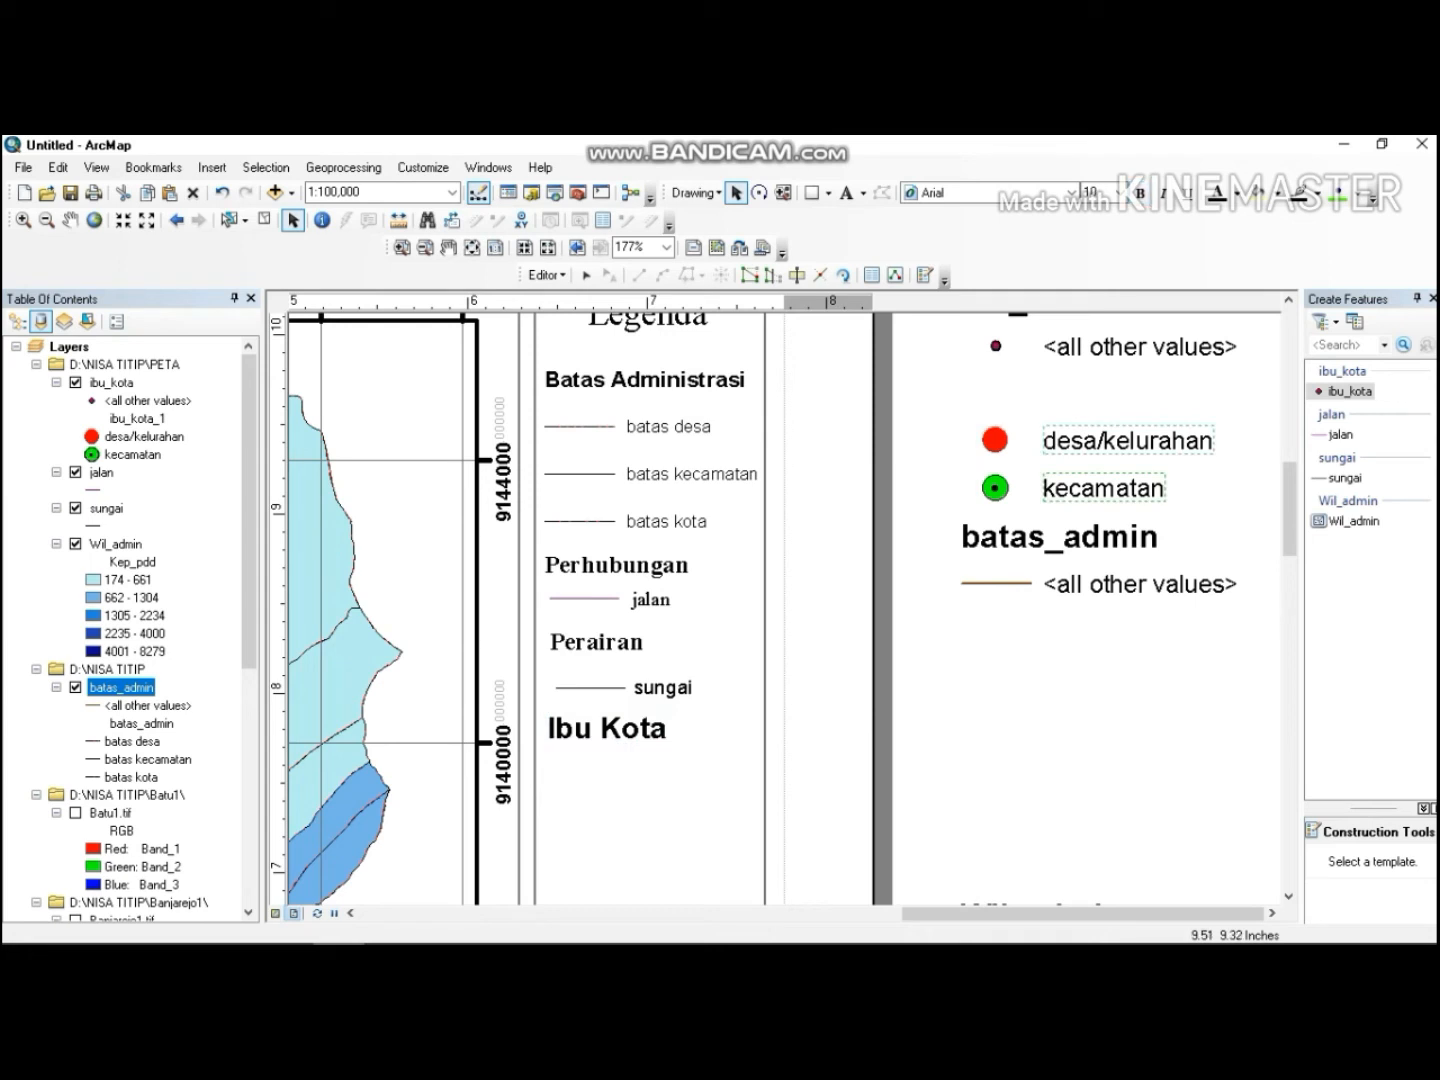
left_click_drag(1098, 440, 595, 765)
left_click_drag(950, 407, 1037, 515)
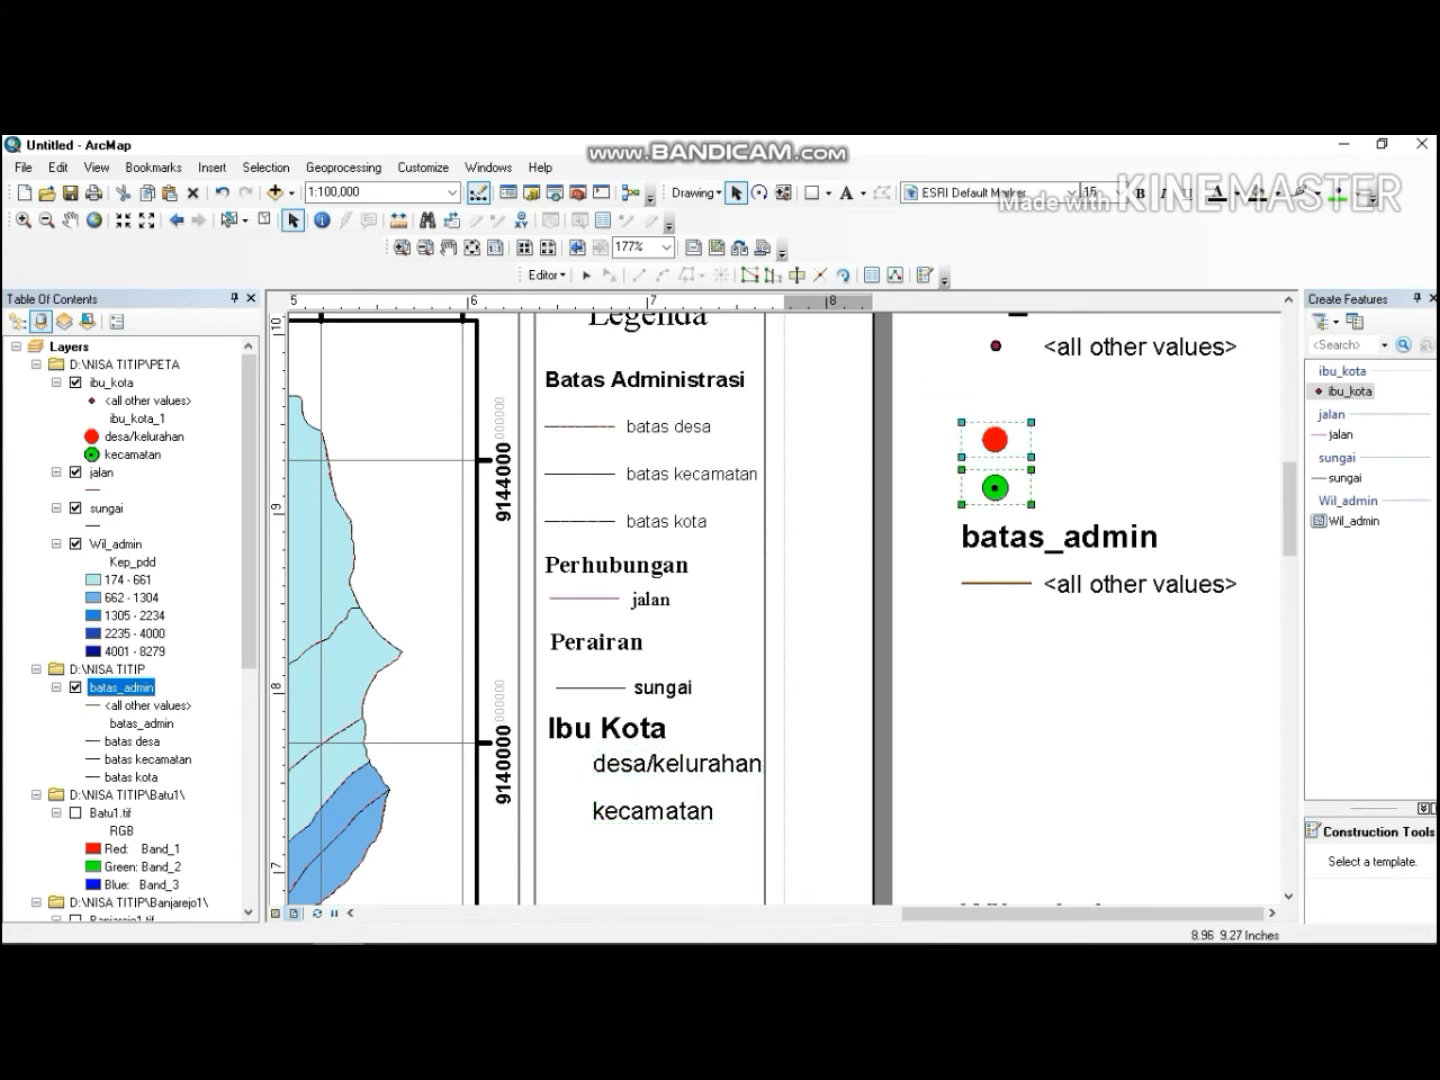
mouse_move(1007, 493)
left_mouse_down()
mouse_move(582, 765)
mouse_move(580, 814)
left_mouse_up()
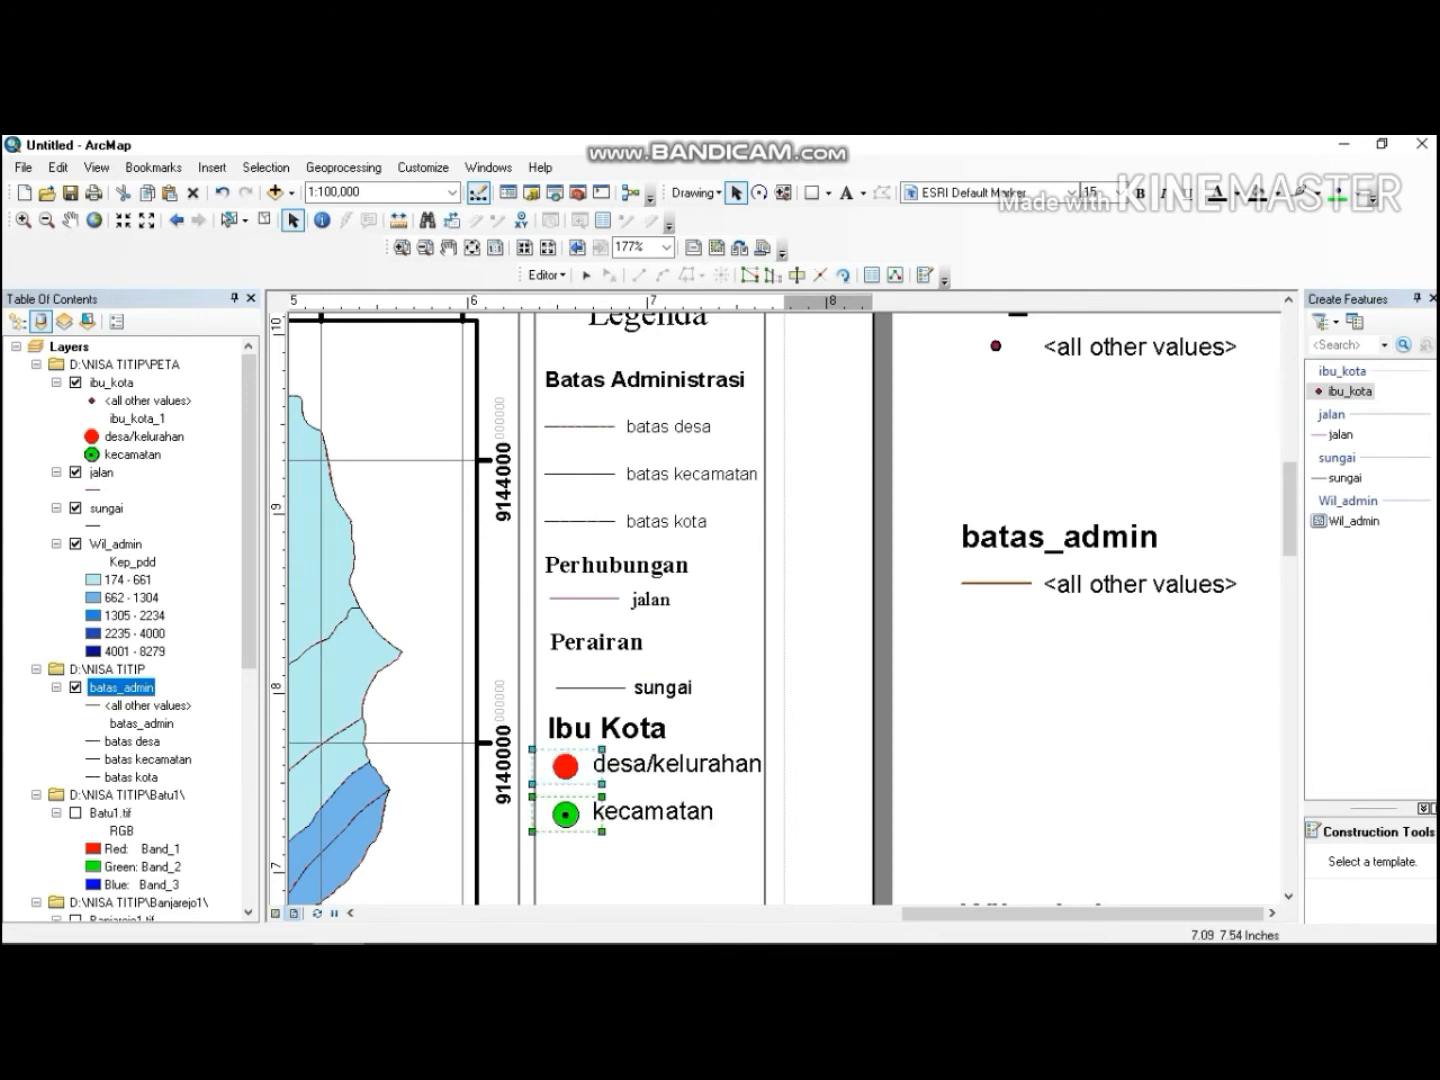
Set the desa/kelurahan and kecamatan labels to size 9 and shift them slightly right of their symbols.
left_click(660, 767)
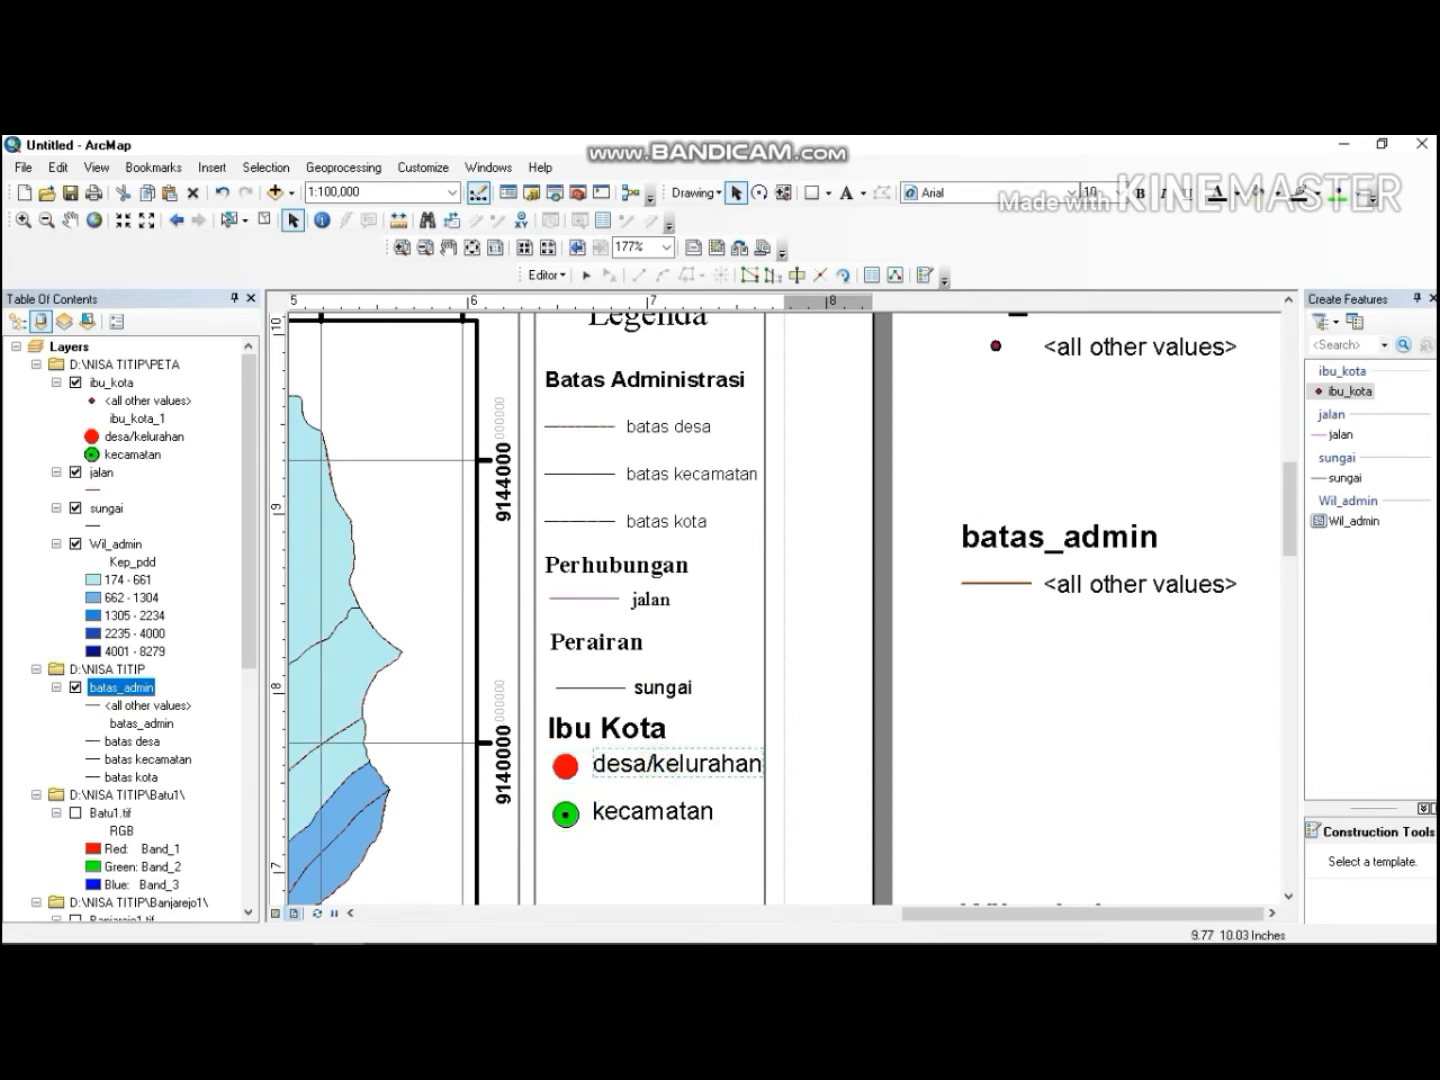
left_click(1097, 192)
key("Return")
left_click_drag(681, 766, 705, 762)
left_click(670, 811)
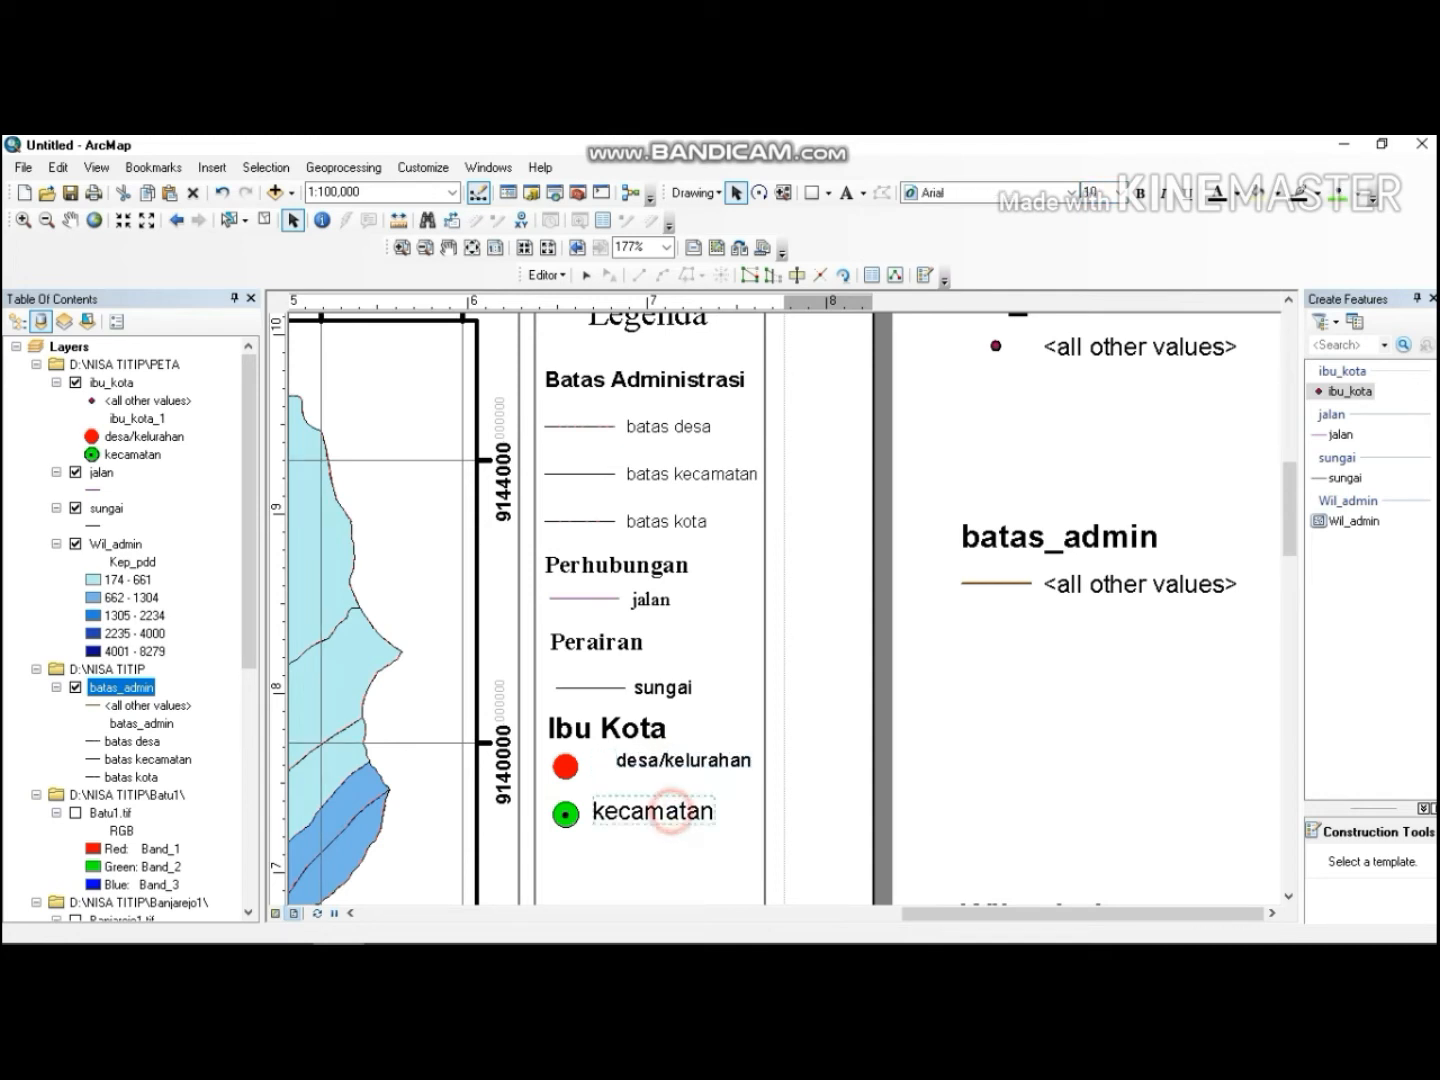
left_click(1090, 192)
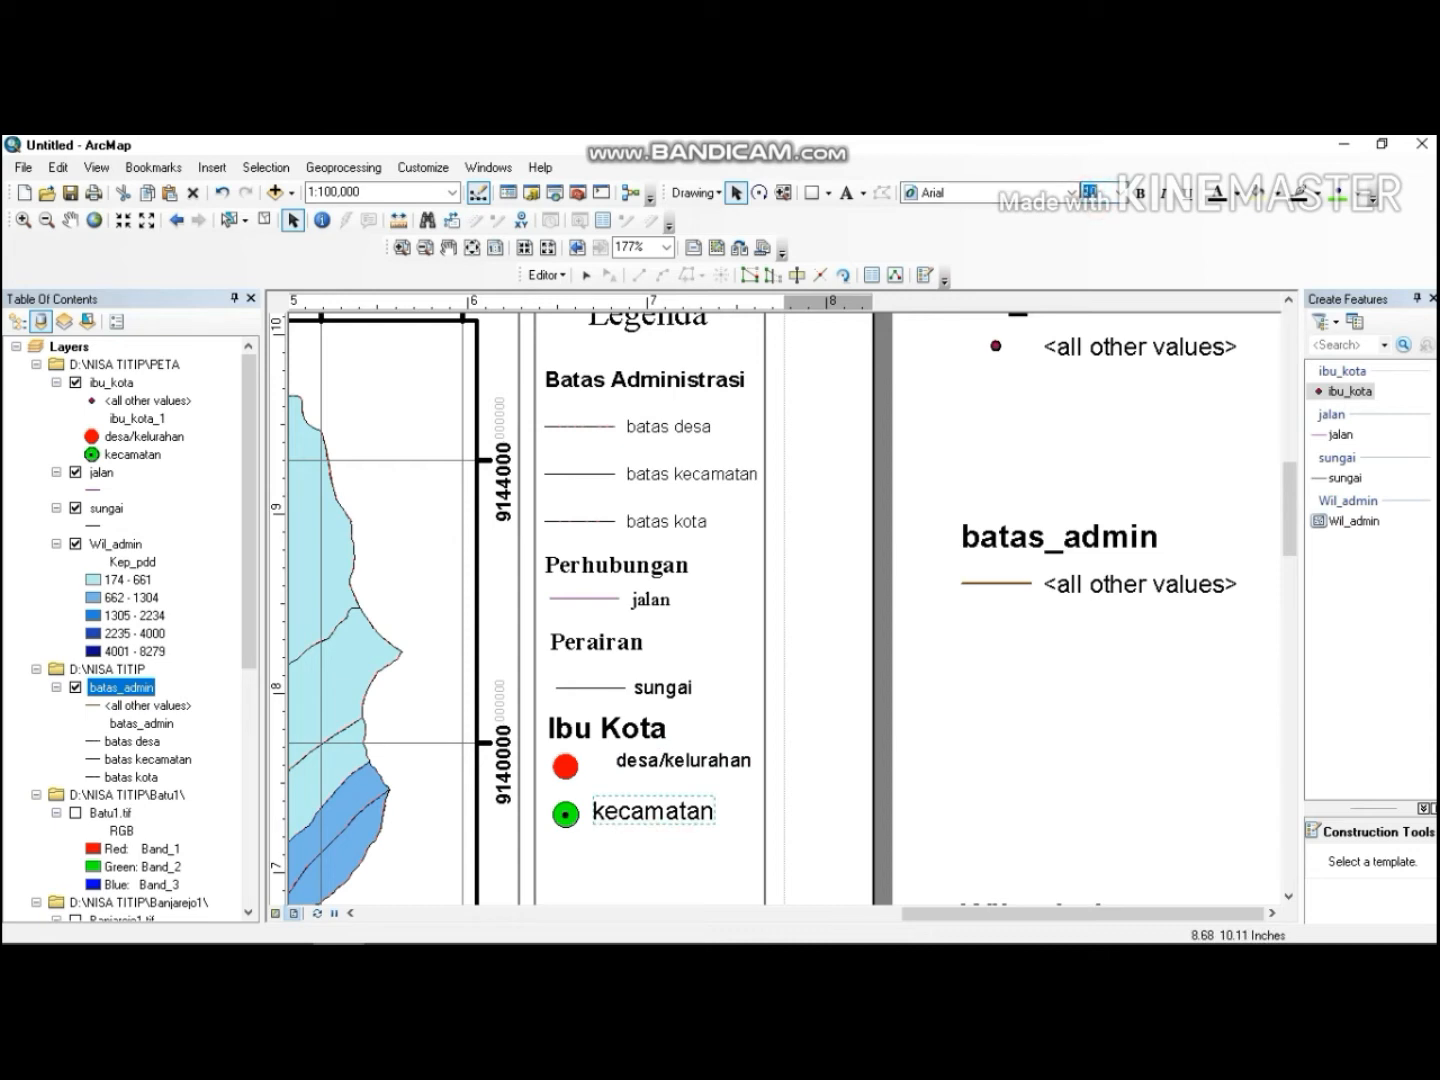
key("Return")
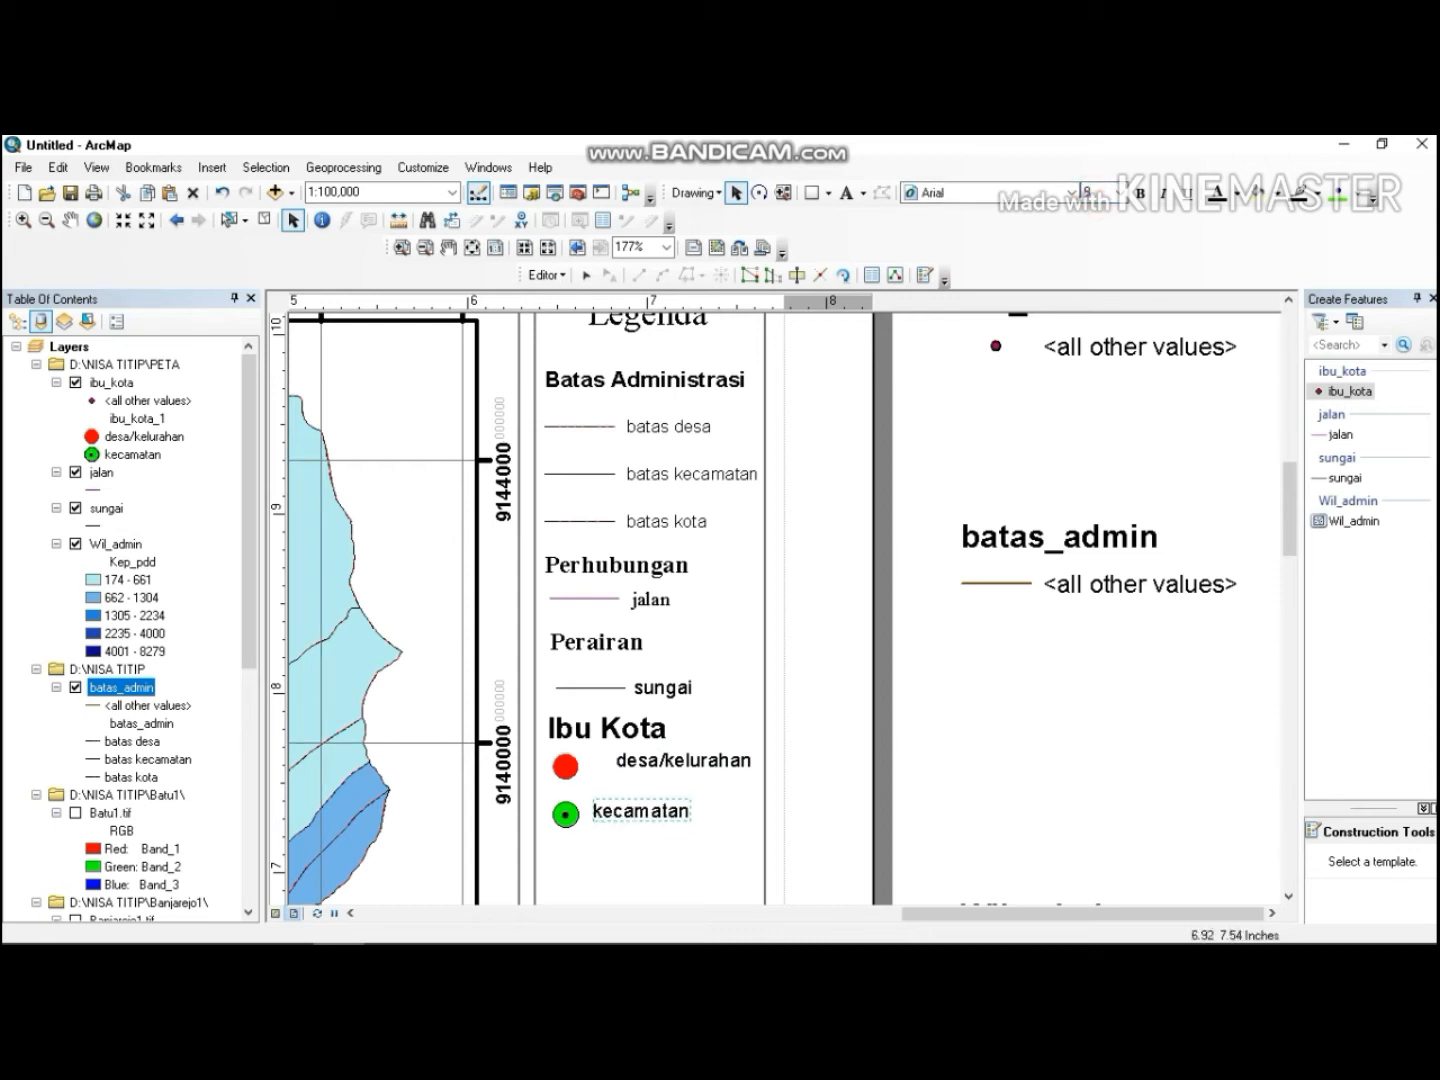
left_click_drag(624, 813, 655, 810)
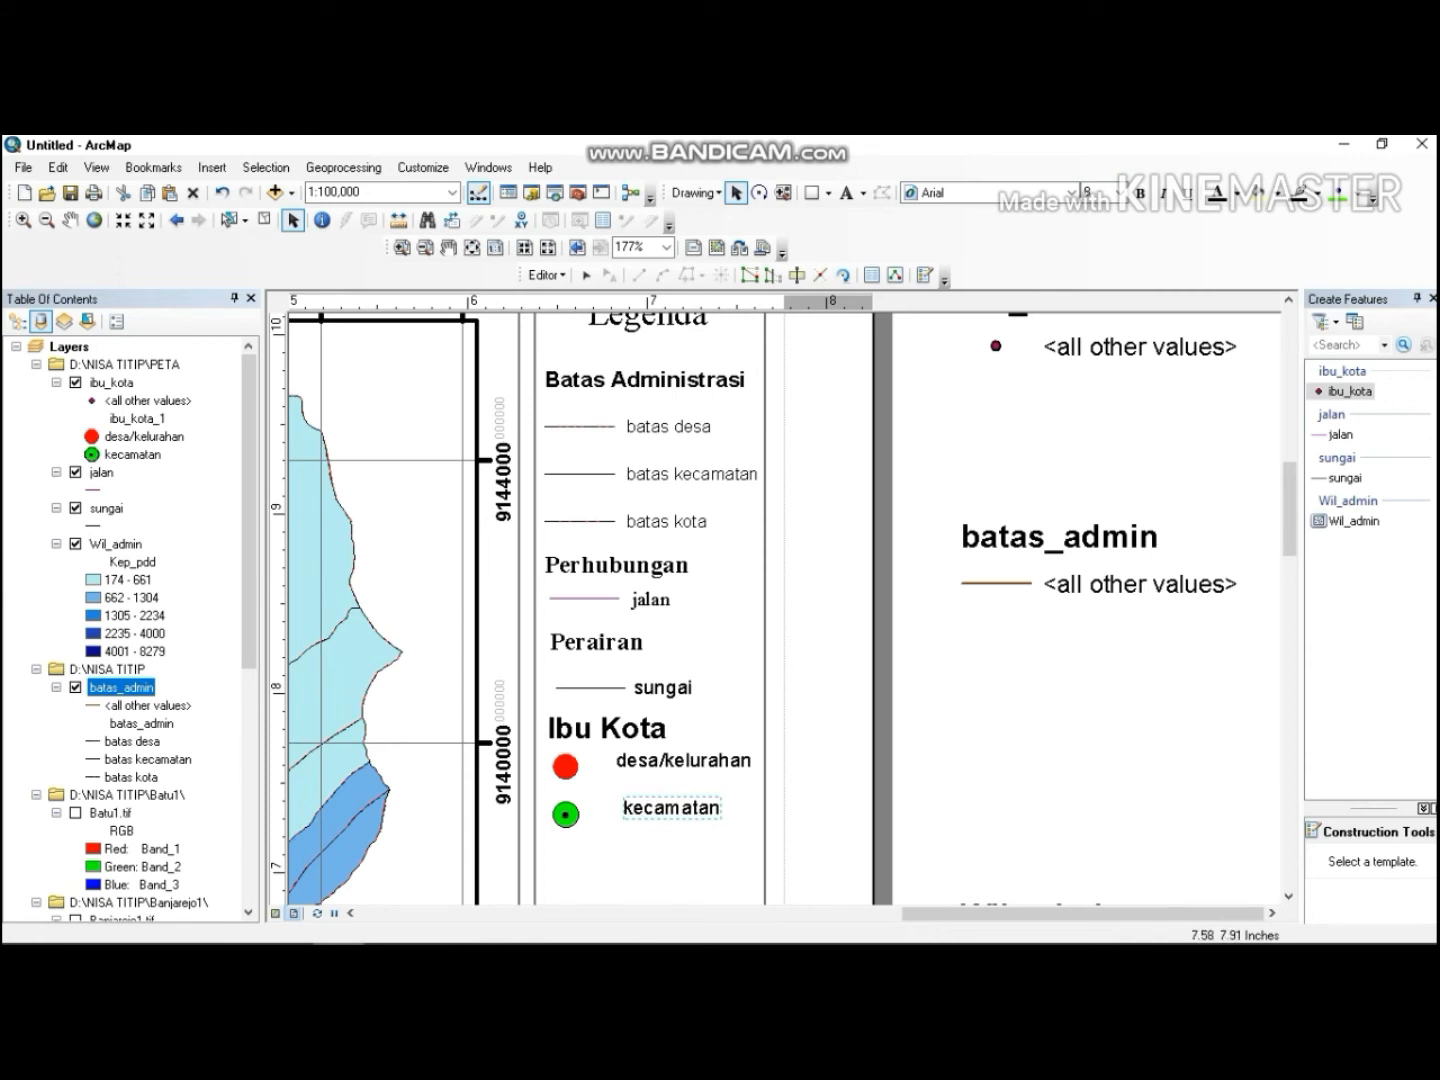
Set the Ibu Kota heading to size 10.
left_click(638, 727)
left_click(1091, 191)
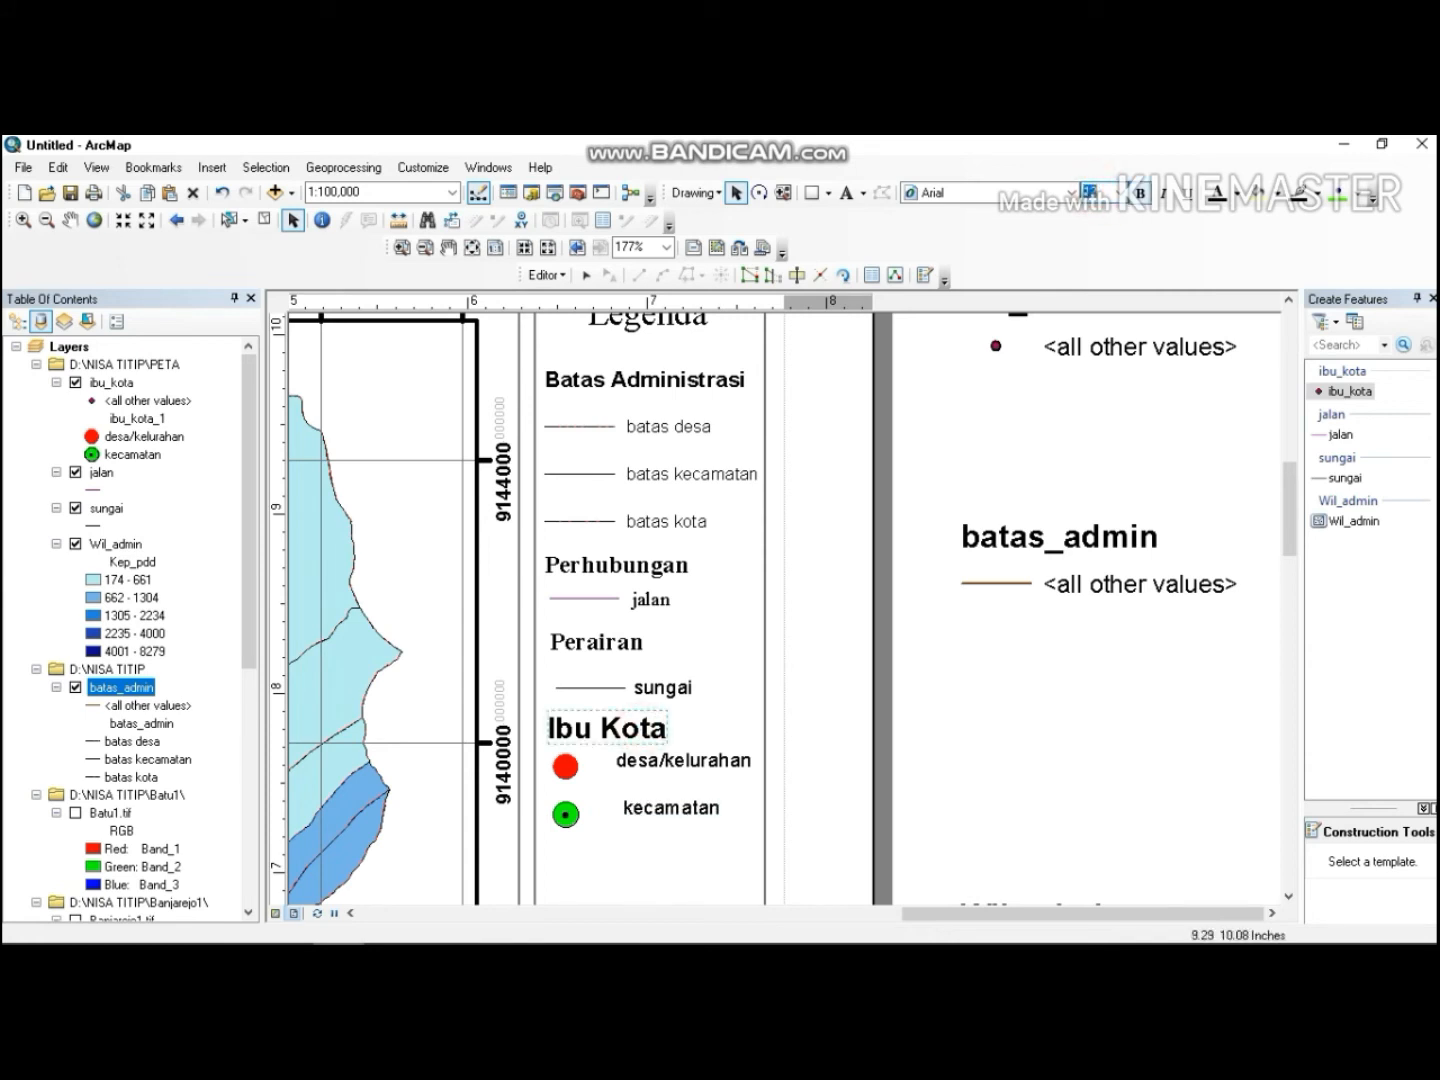
key("Return")
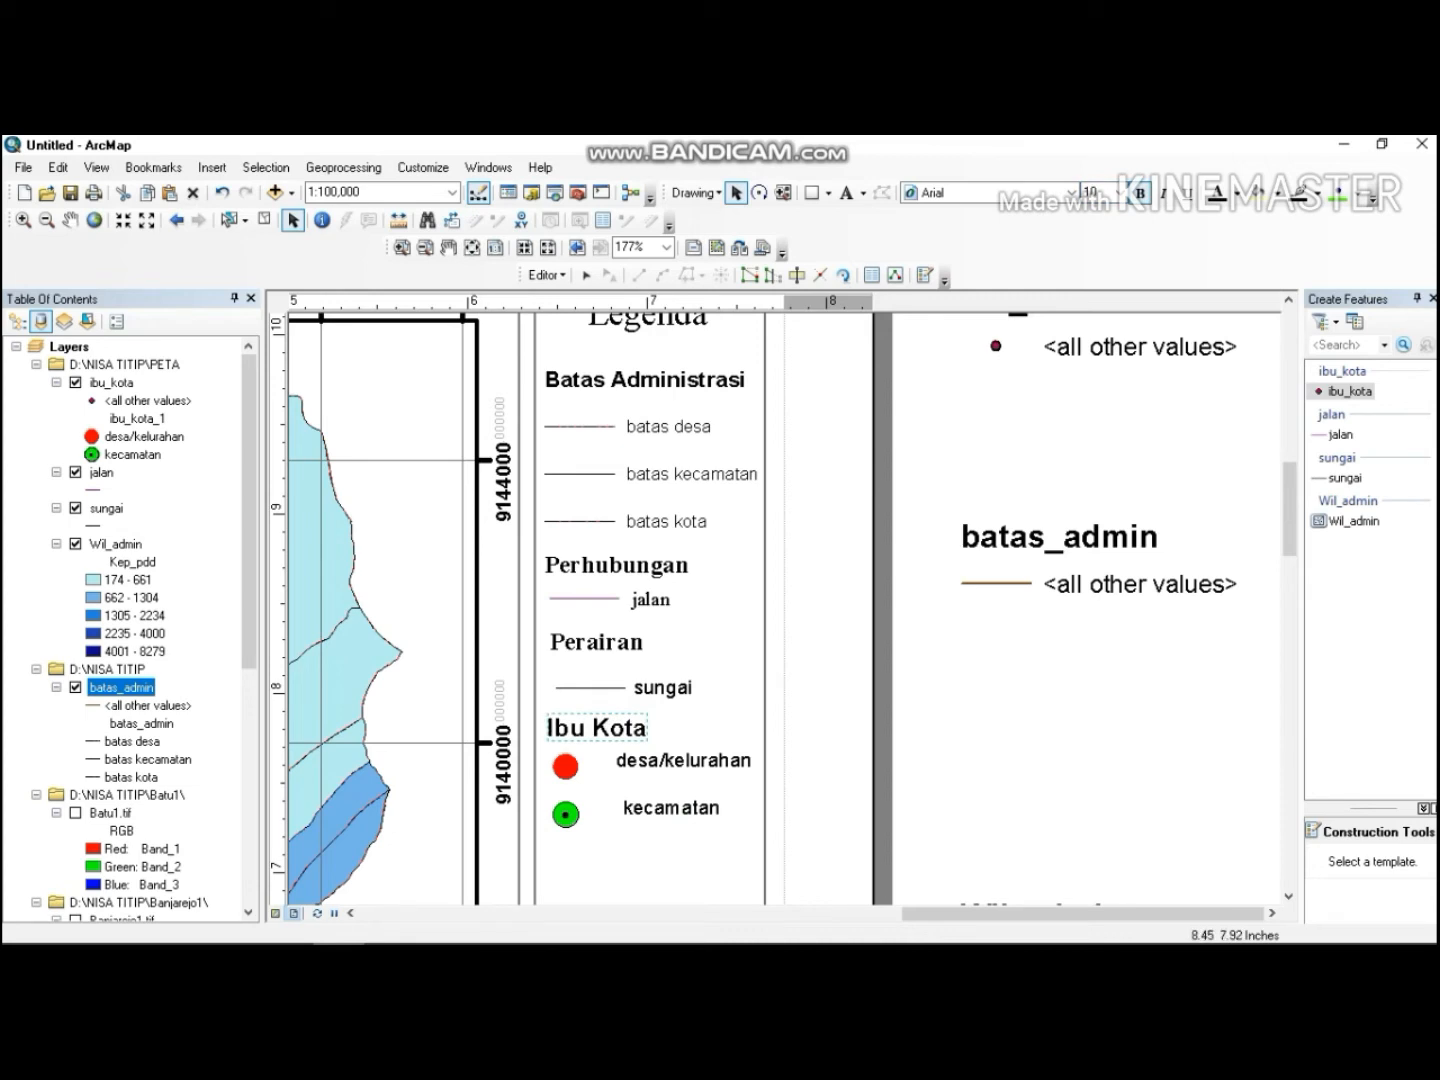
Nudge the desa/kelurahan and kecamatan point symbols so they line up under the Ibu Kota heading.
left_click(566, 815)
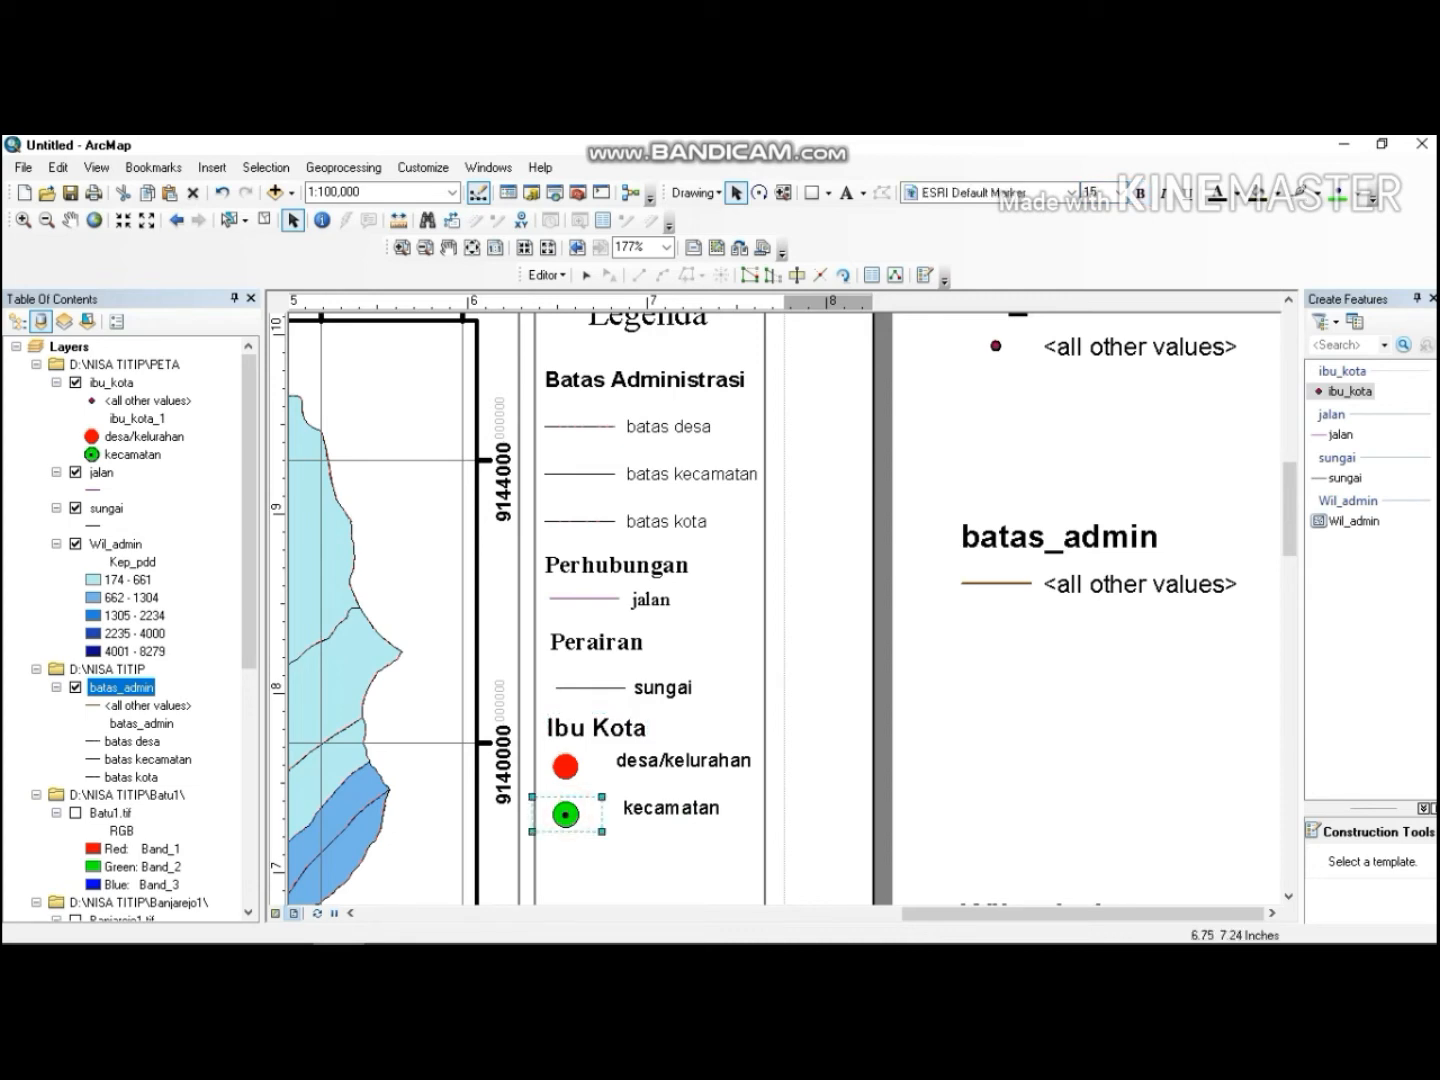
mouse_move(602, 832)
left_mouse_down()
mouse_move(584, 822)
mouse_move(594, 780)
mouse_move(580, 763)
mouse_move(578, 809)
left_mouse_up()
left_click(572, 767)
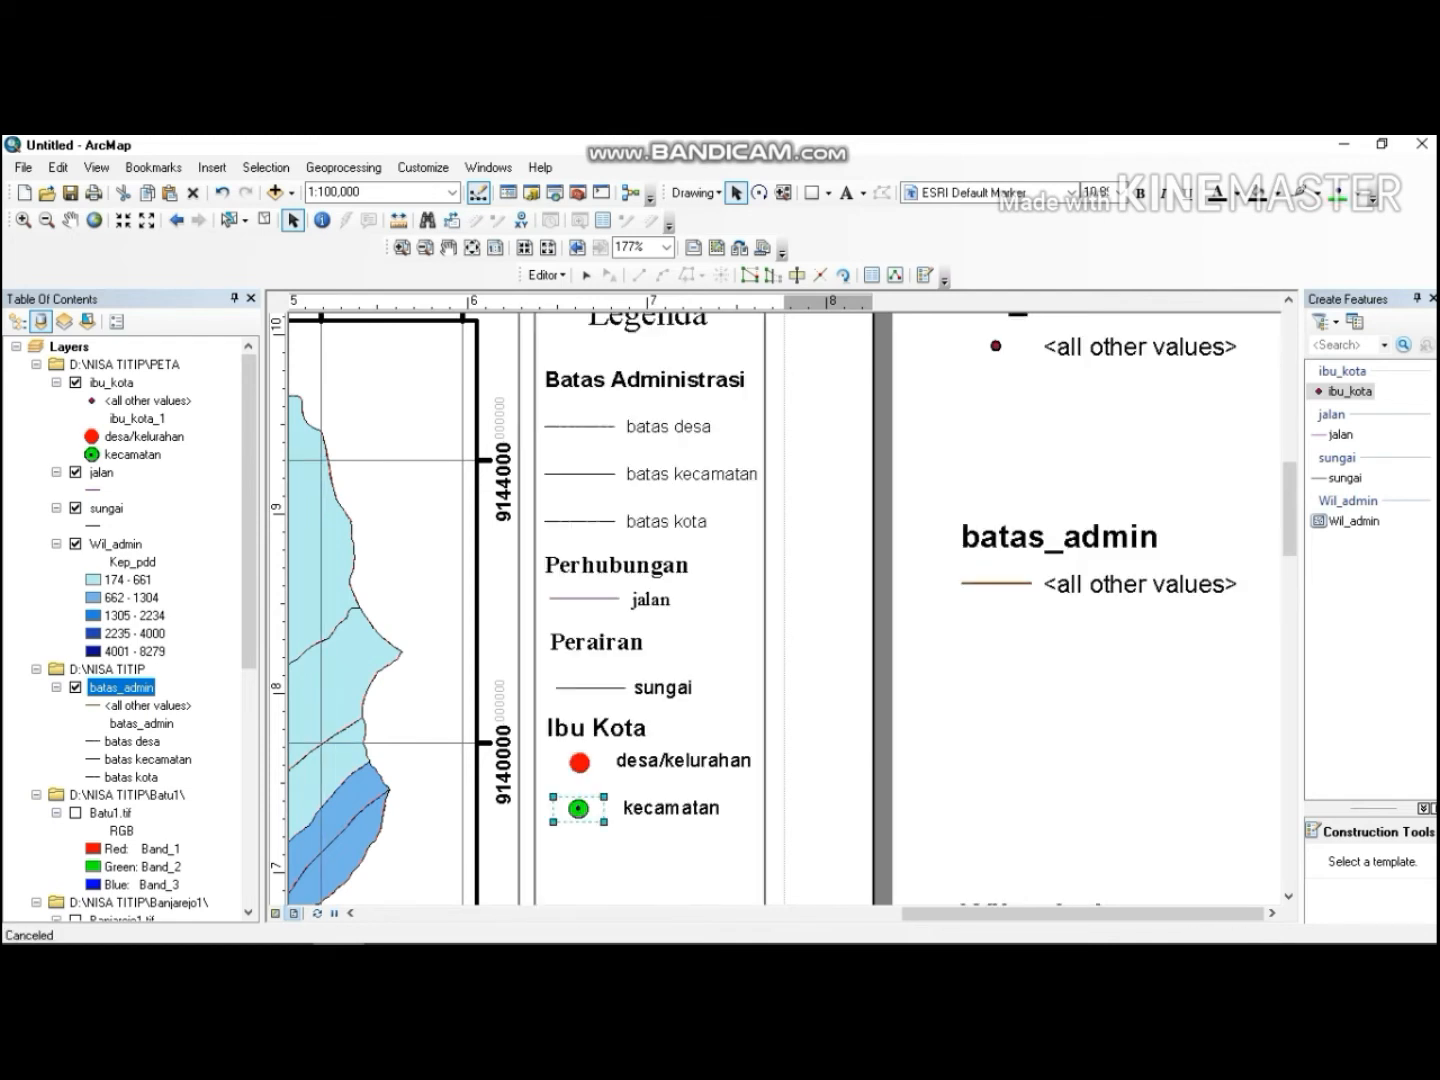
left_click(637, 886)
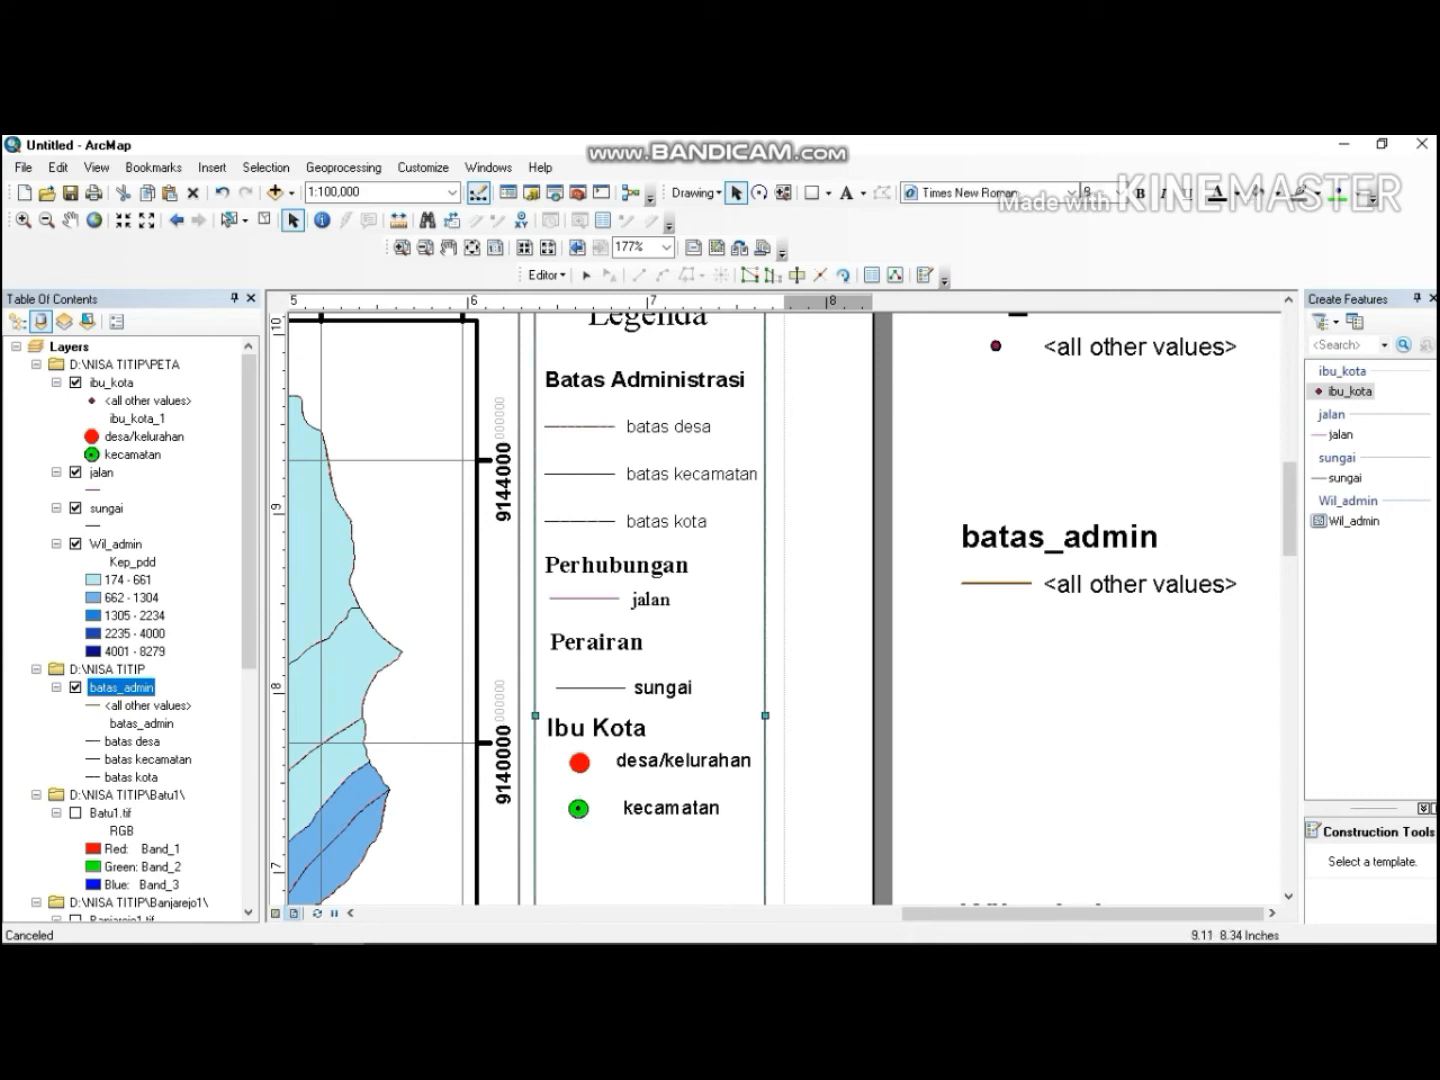
Move the Kep_pdd heading below the kecamatan entry and rename it "Kepadatan Penduduk".
left_click(1283, 474)
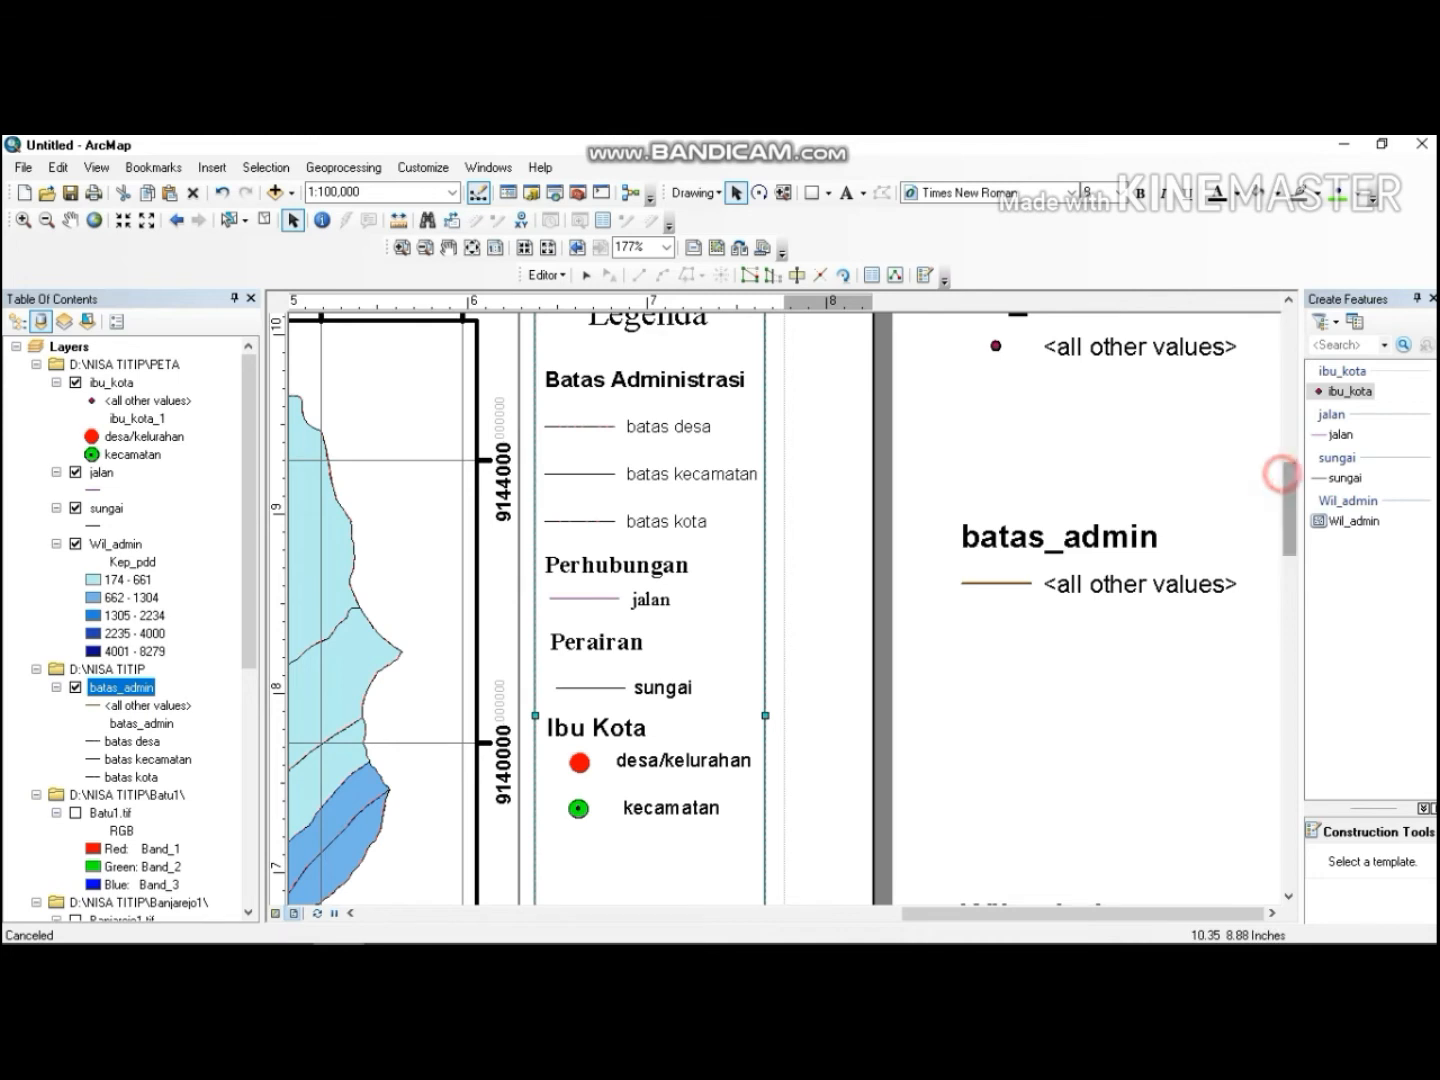
left_click_drag(1291, 509, 1291, 599)
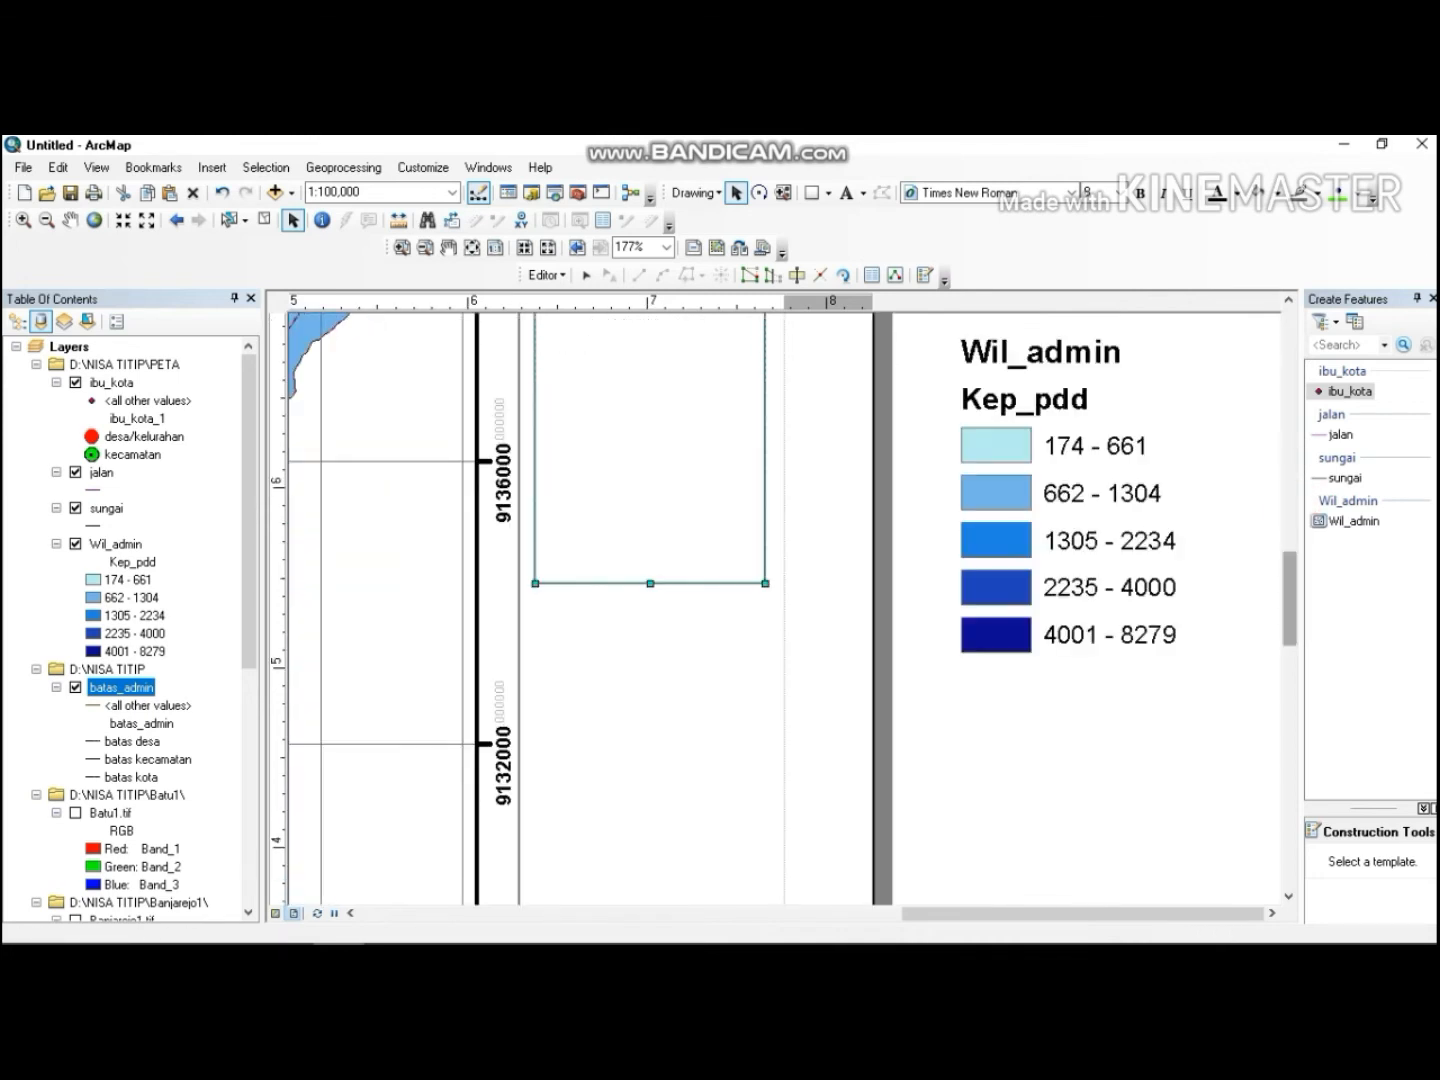
left_click(1290, 299)
left_click(1290, 299)
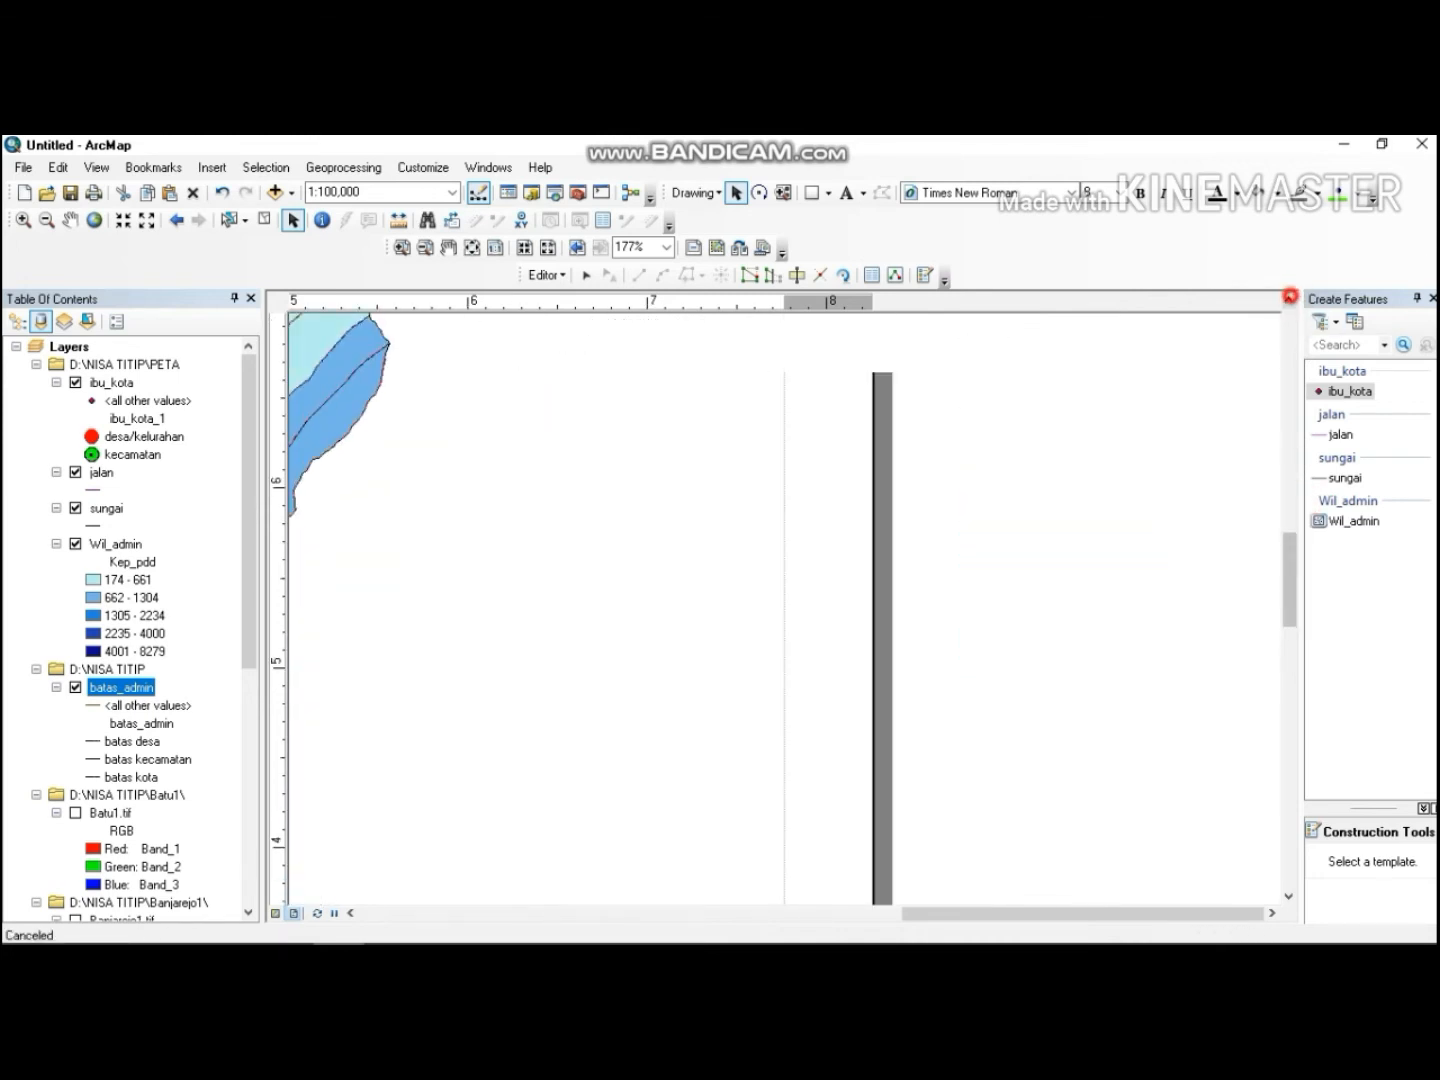
left_click(1290, 299)
left_click(1025, 577)
left_click_drag(1025, 577, 609, 454)
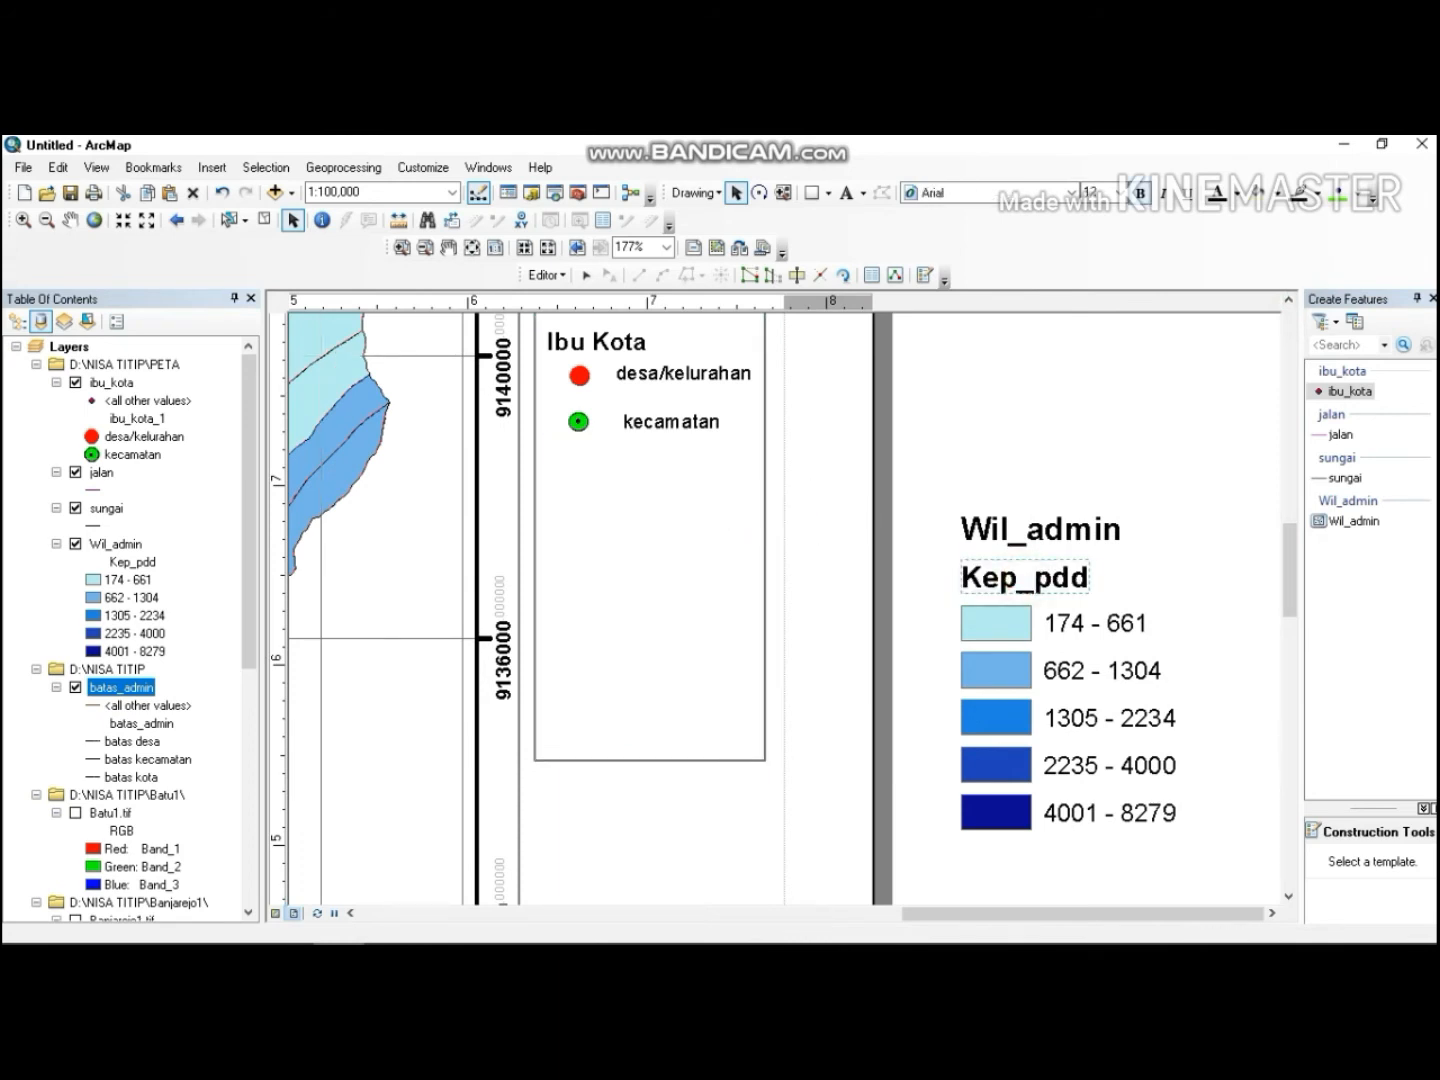
double_click(609, 454)
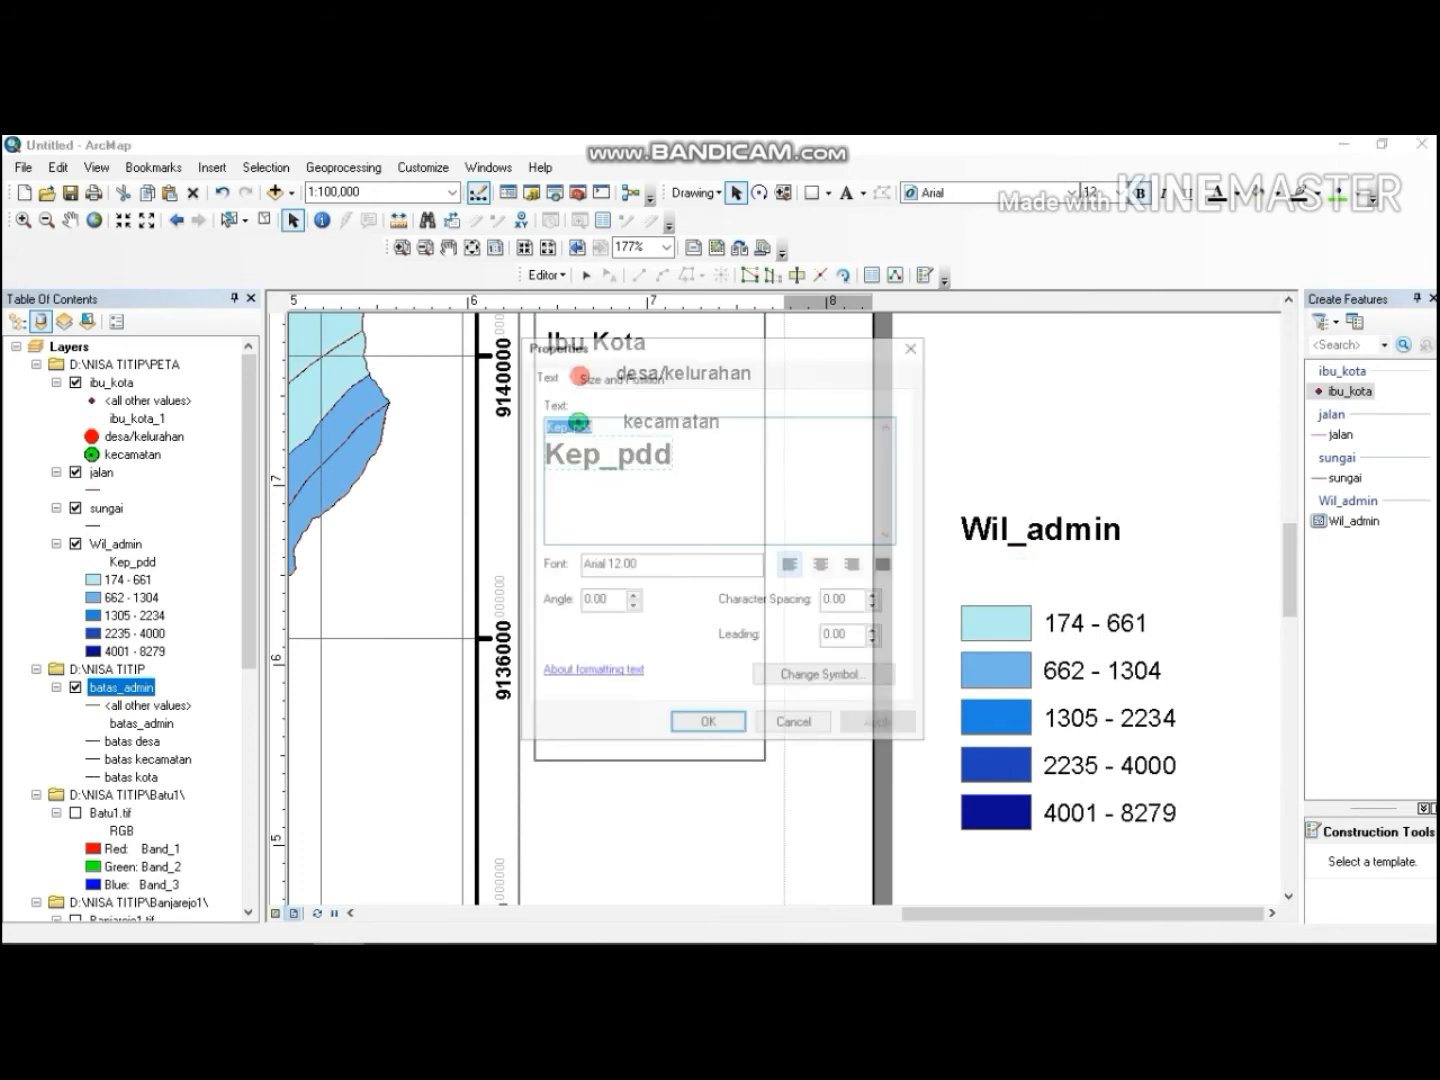
type("L")
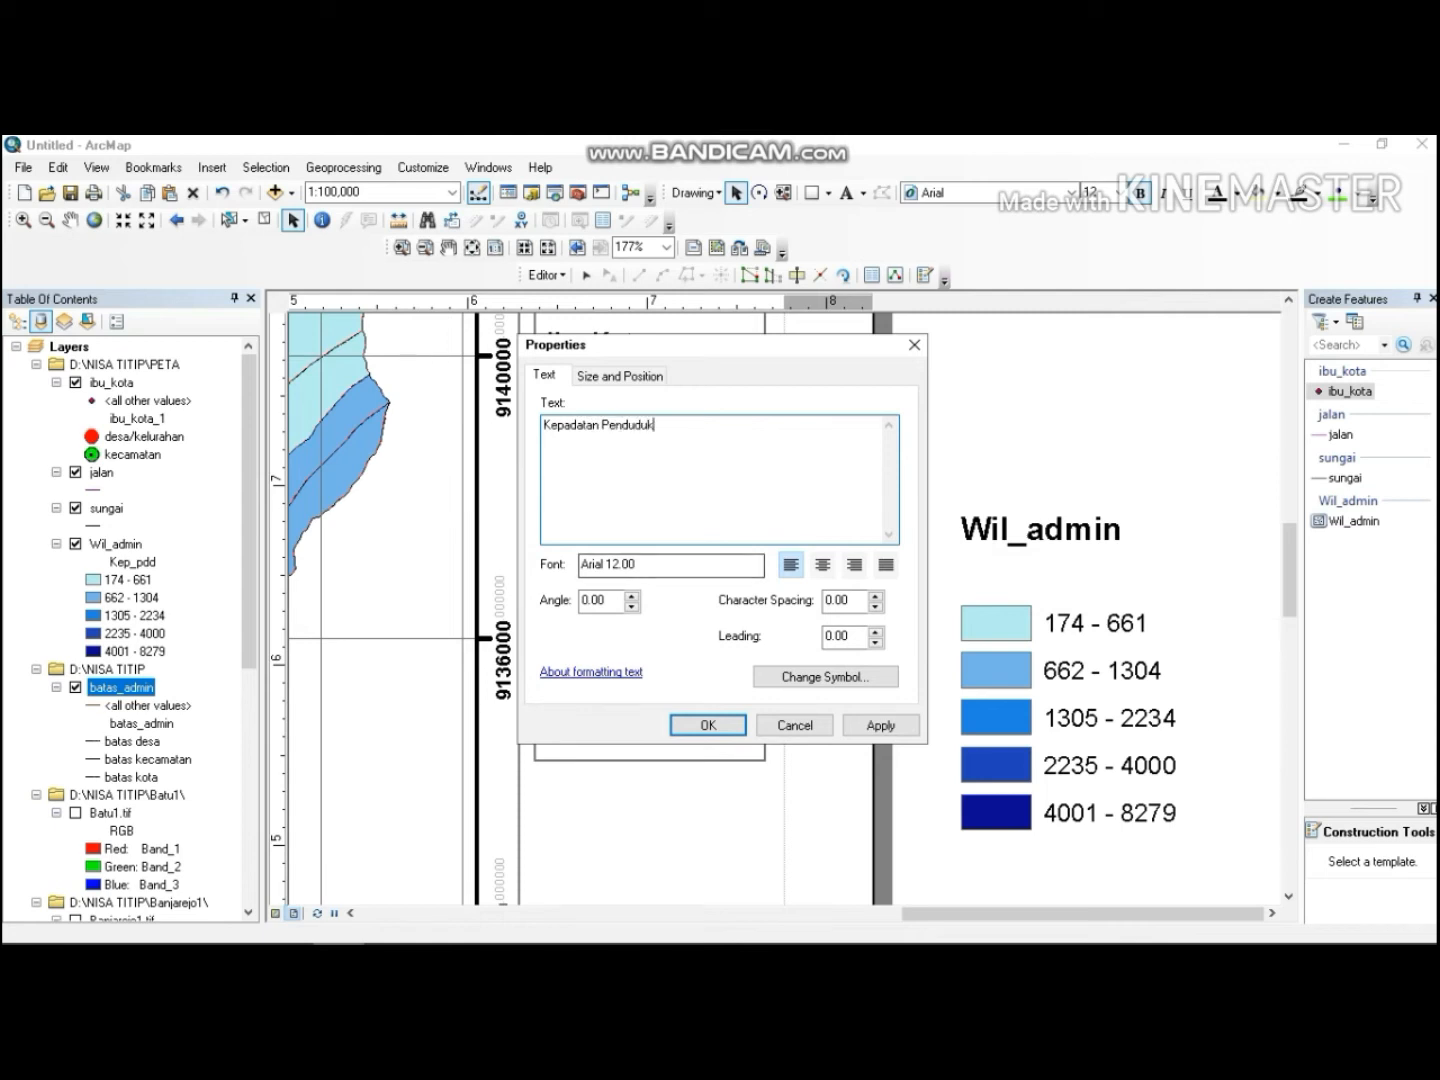
left_click(708, 725)
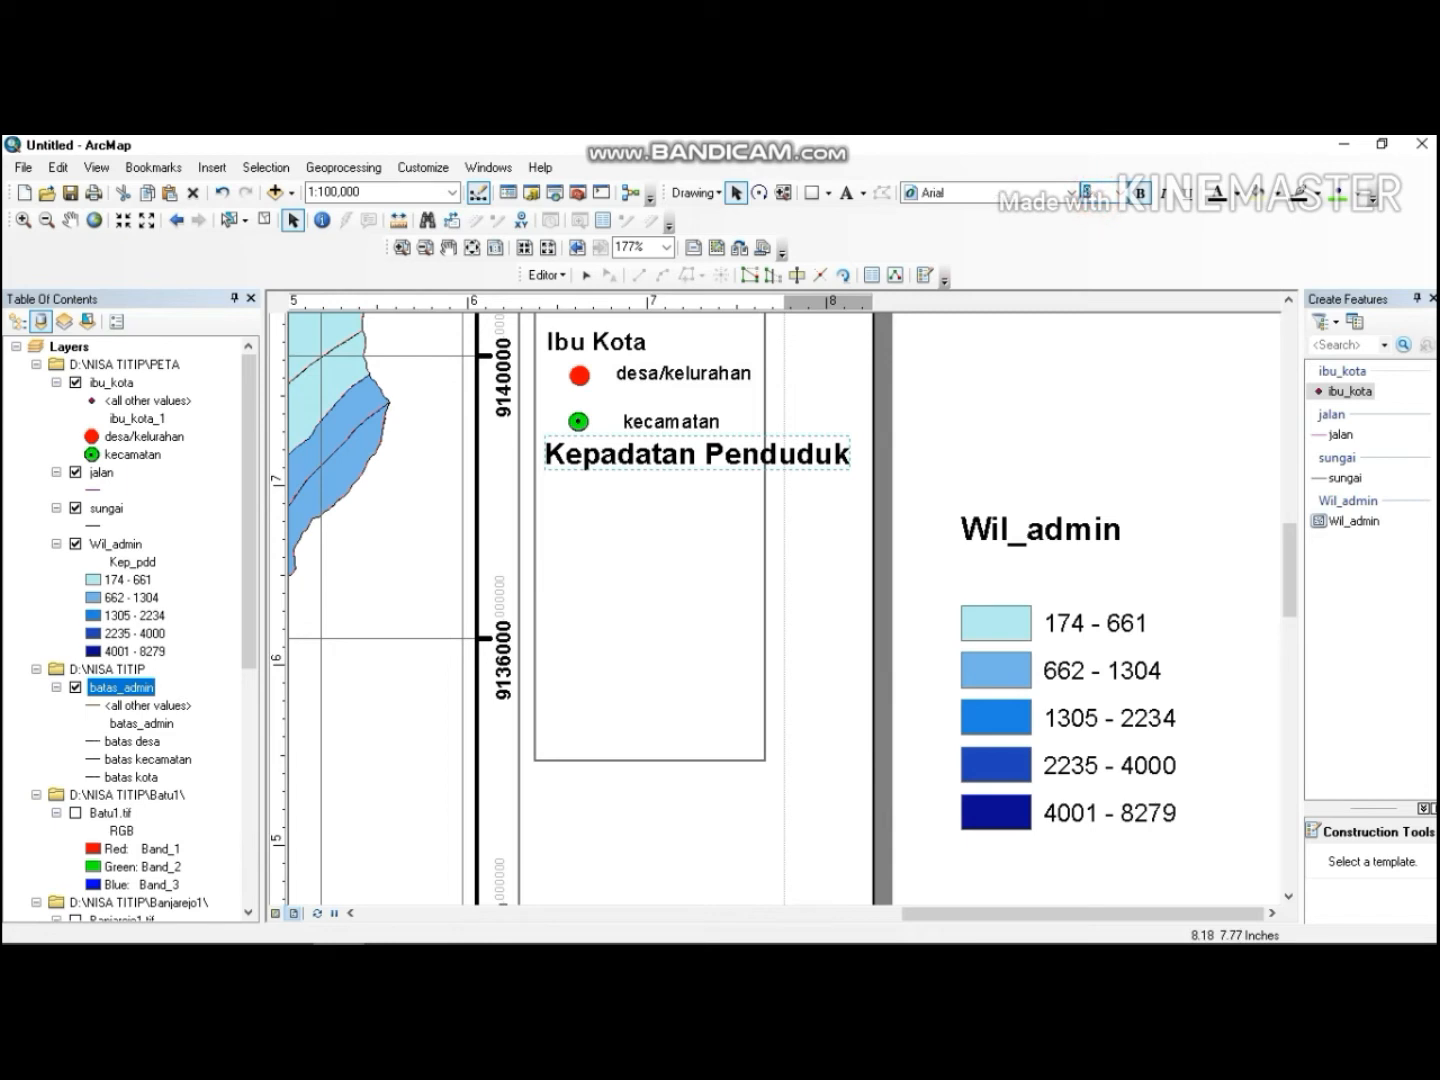
Set the Kepadatan Penduduk heading to size 9.
left_click(1092, 278)
left_click(1092, 192)
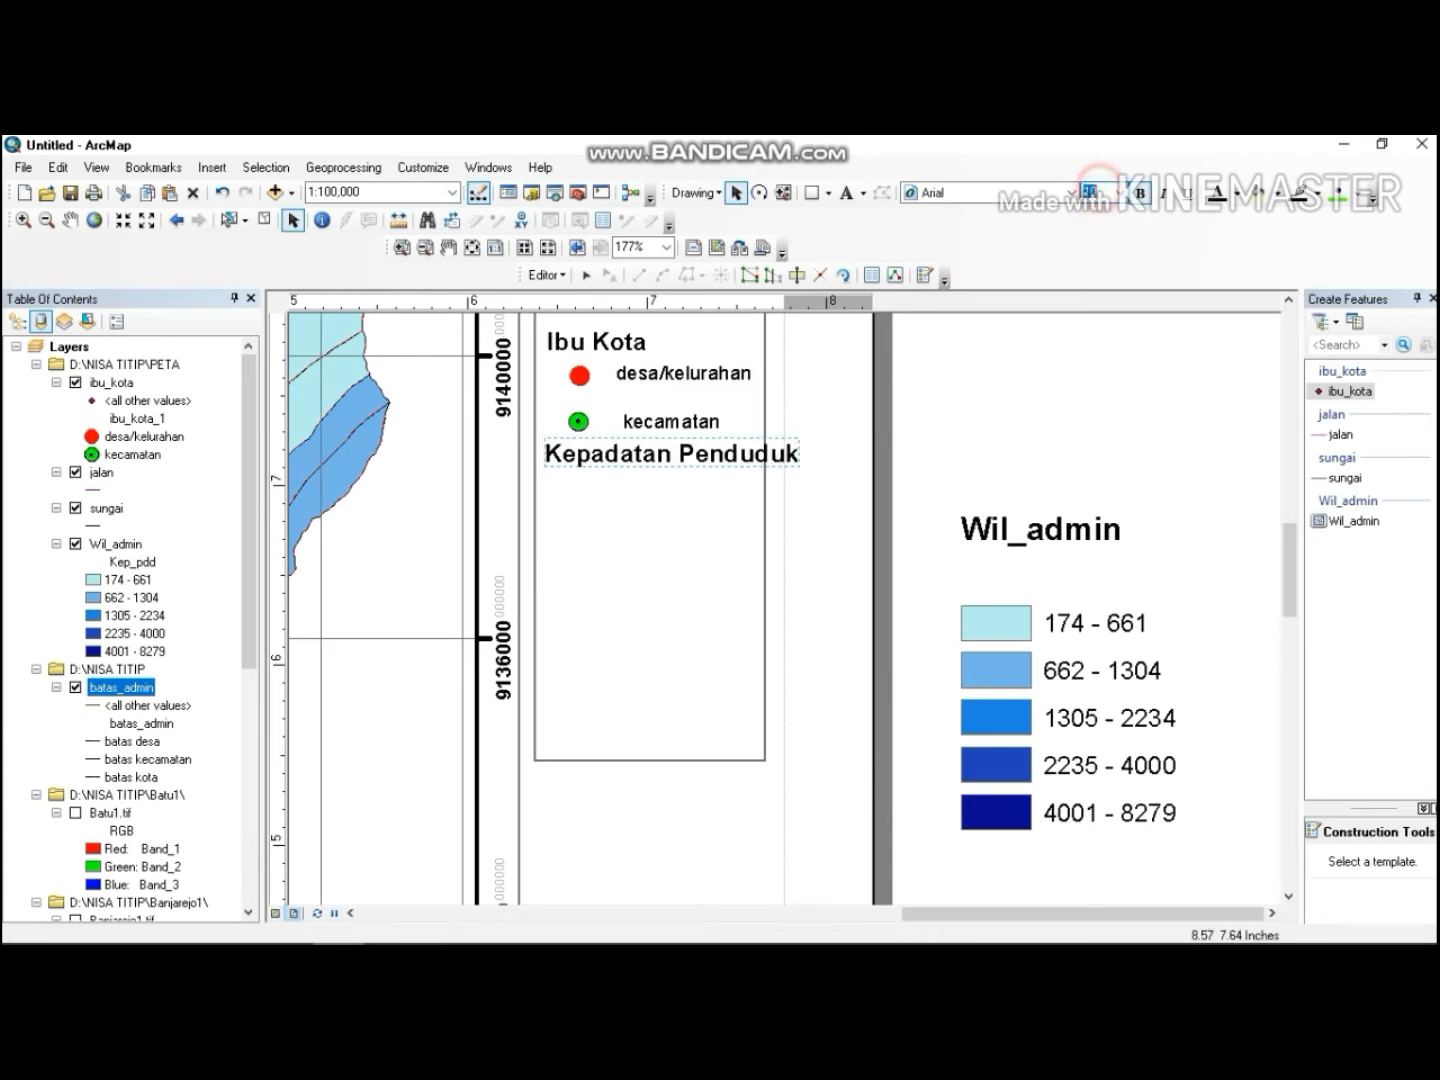
type("9")
key("Return")
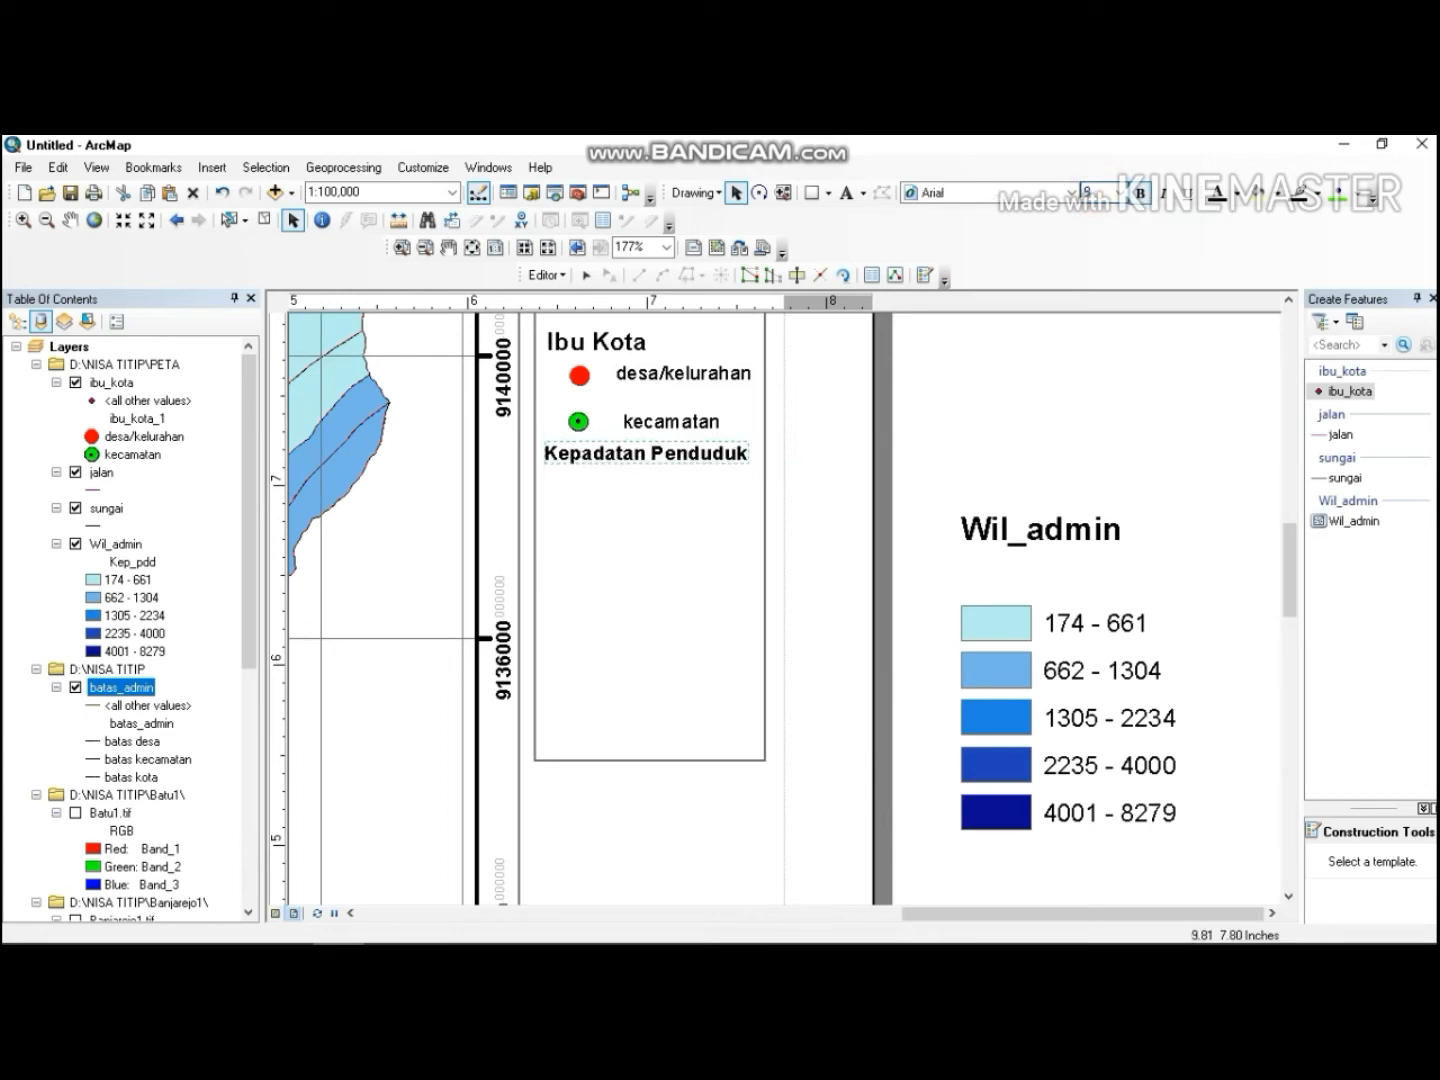
Move the five density class patches and their labels under the Kepadatan Penduduk heading.
left_click(1150, 621)
left_click_drag(923, 579, 1235, 850)
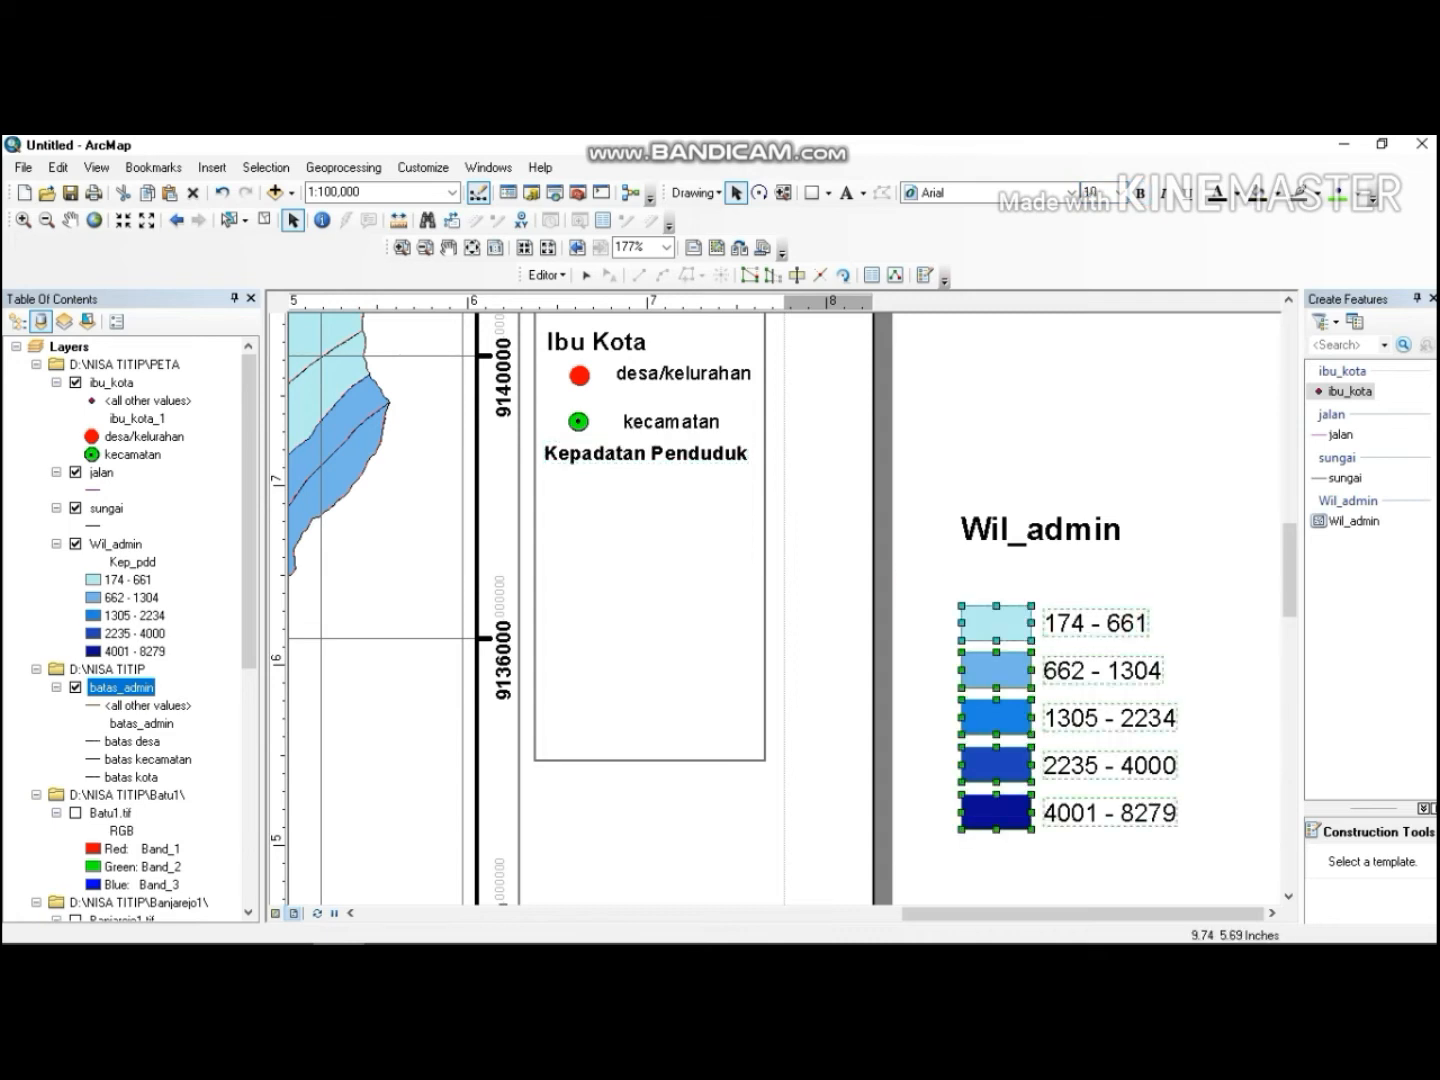
left_click_drag(1079, 663, 661, 525)
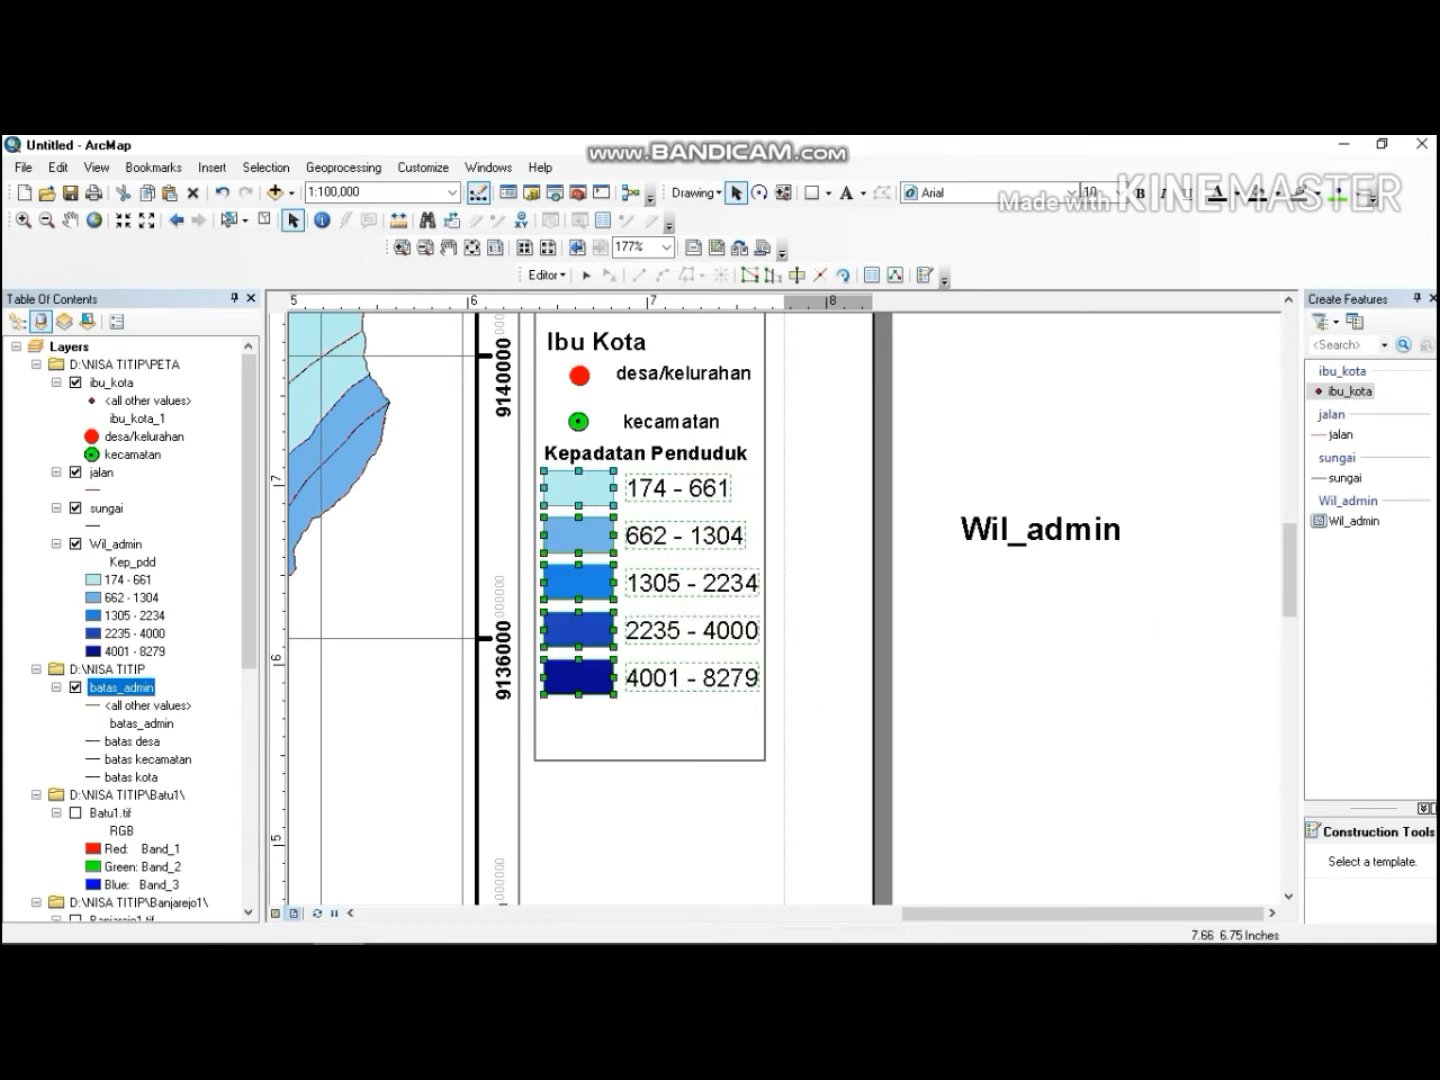
Set the five density class labels to size 9.
left_click(645, 489)
left_click_drag(622, 464, 765, 698)
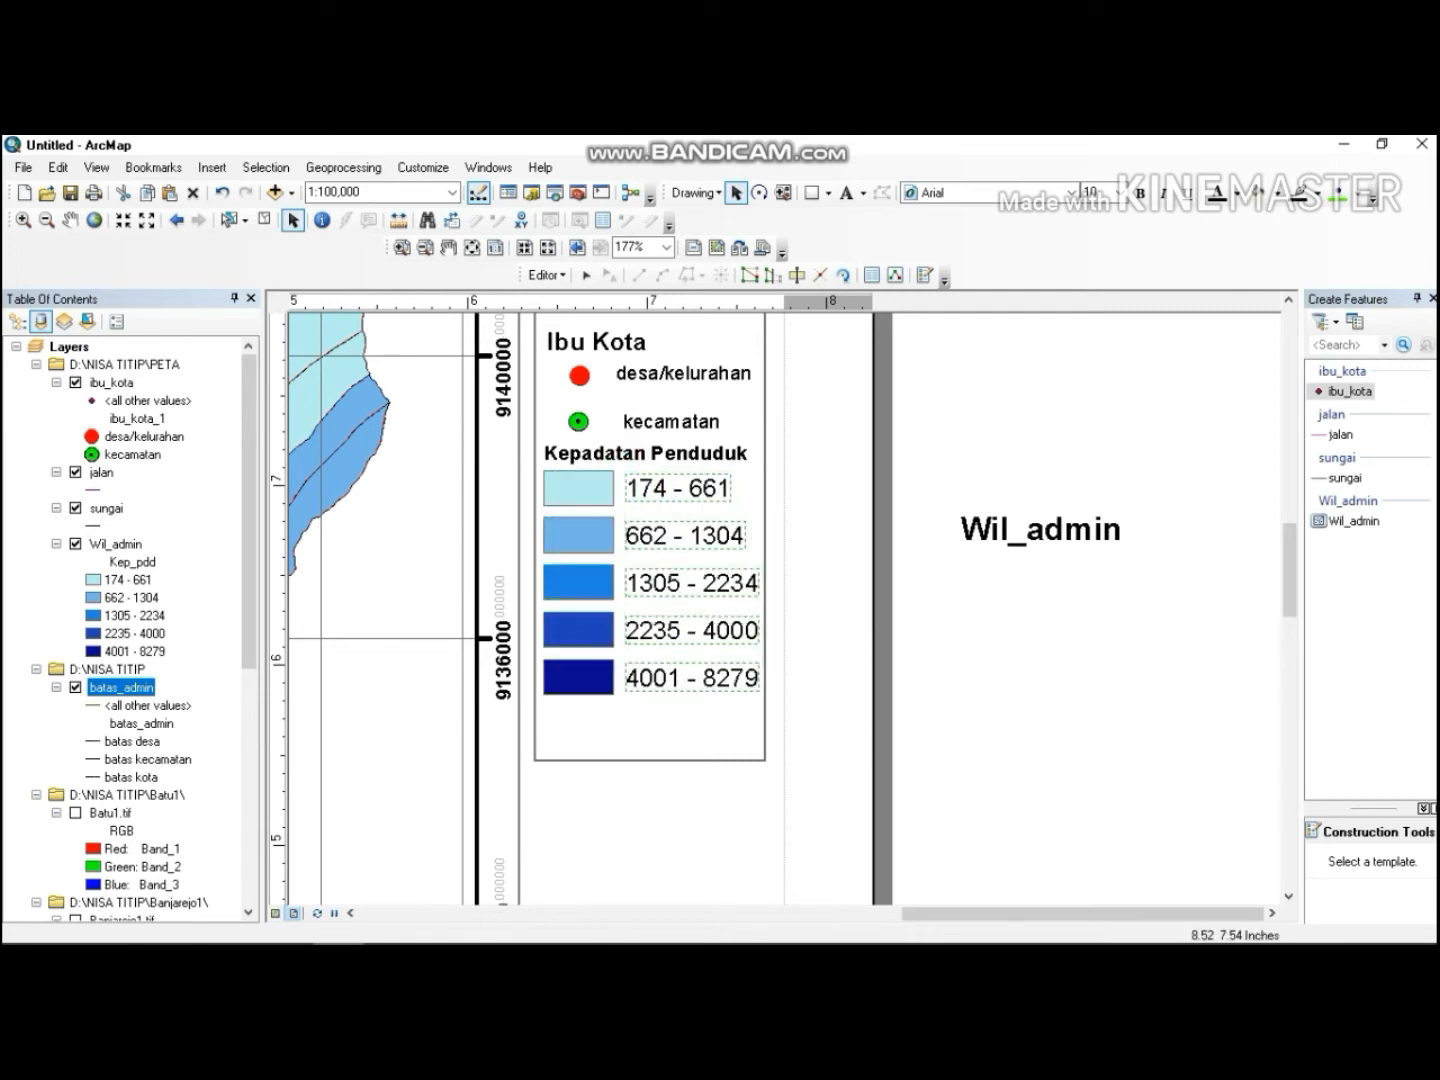
left_click(1090, 192)
type("11")
key("Return")
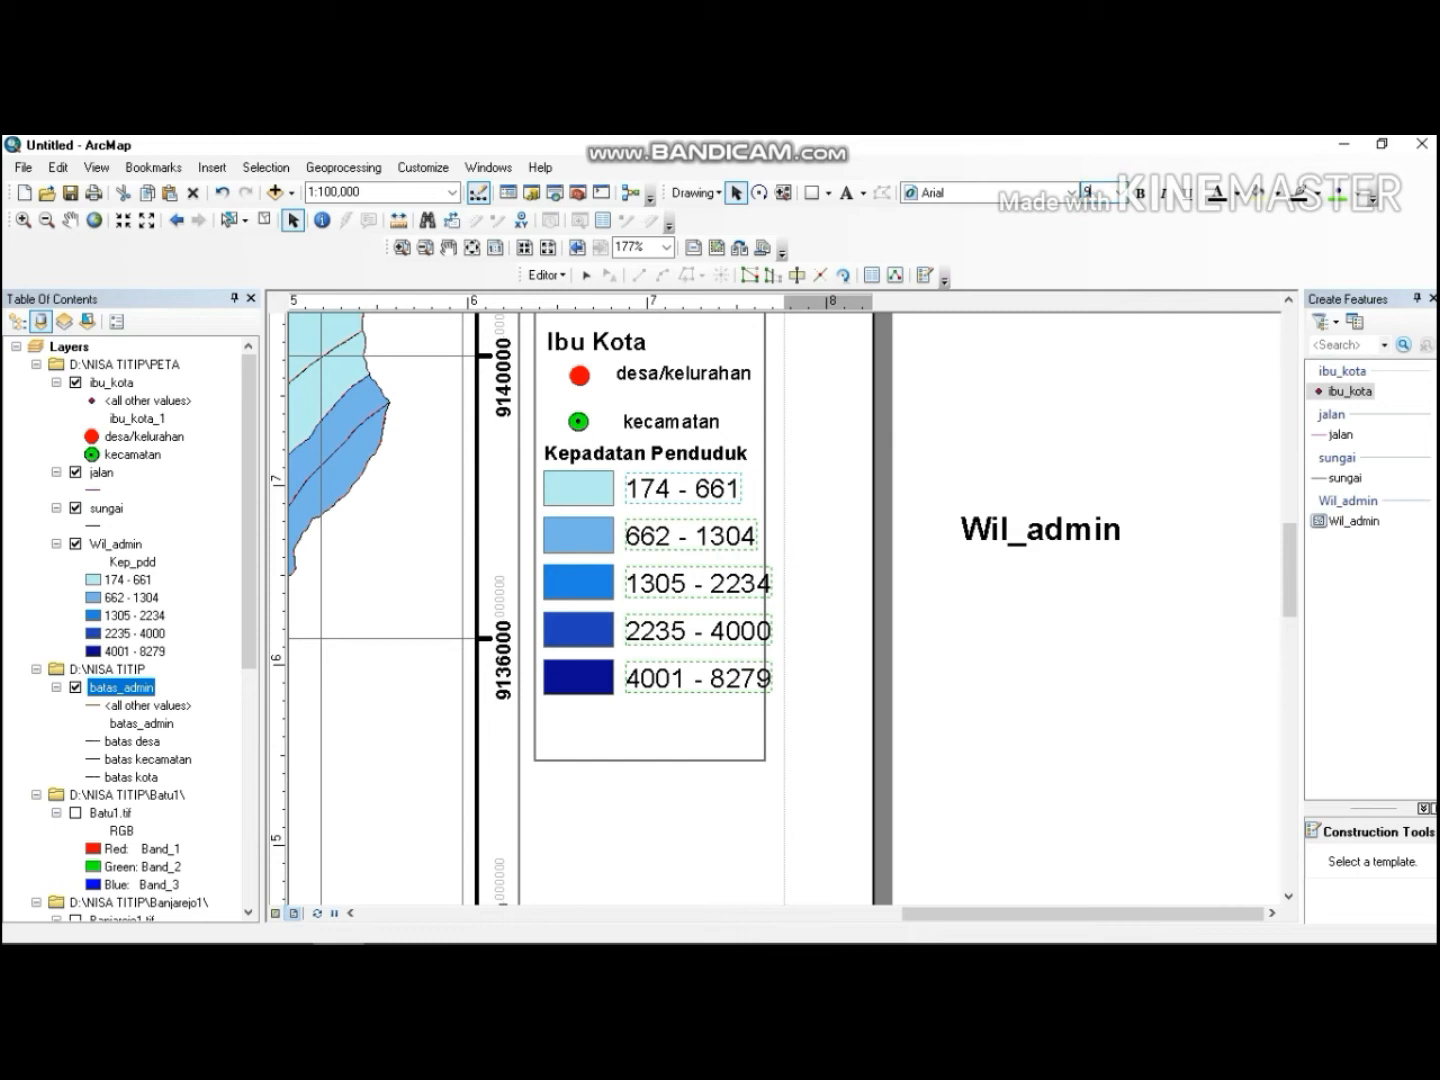
type("9")
key("Return")
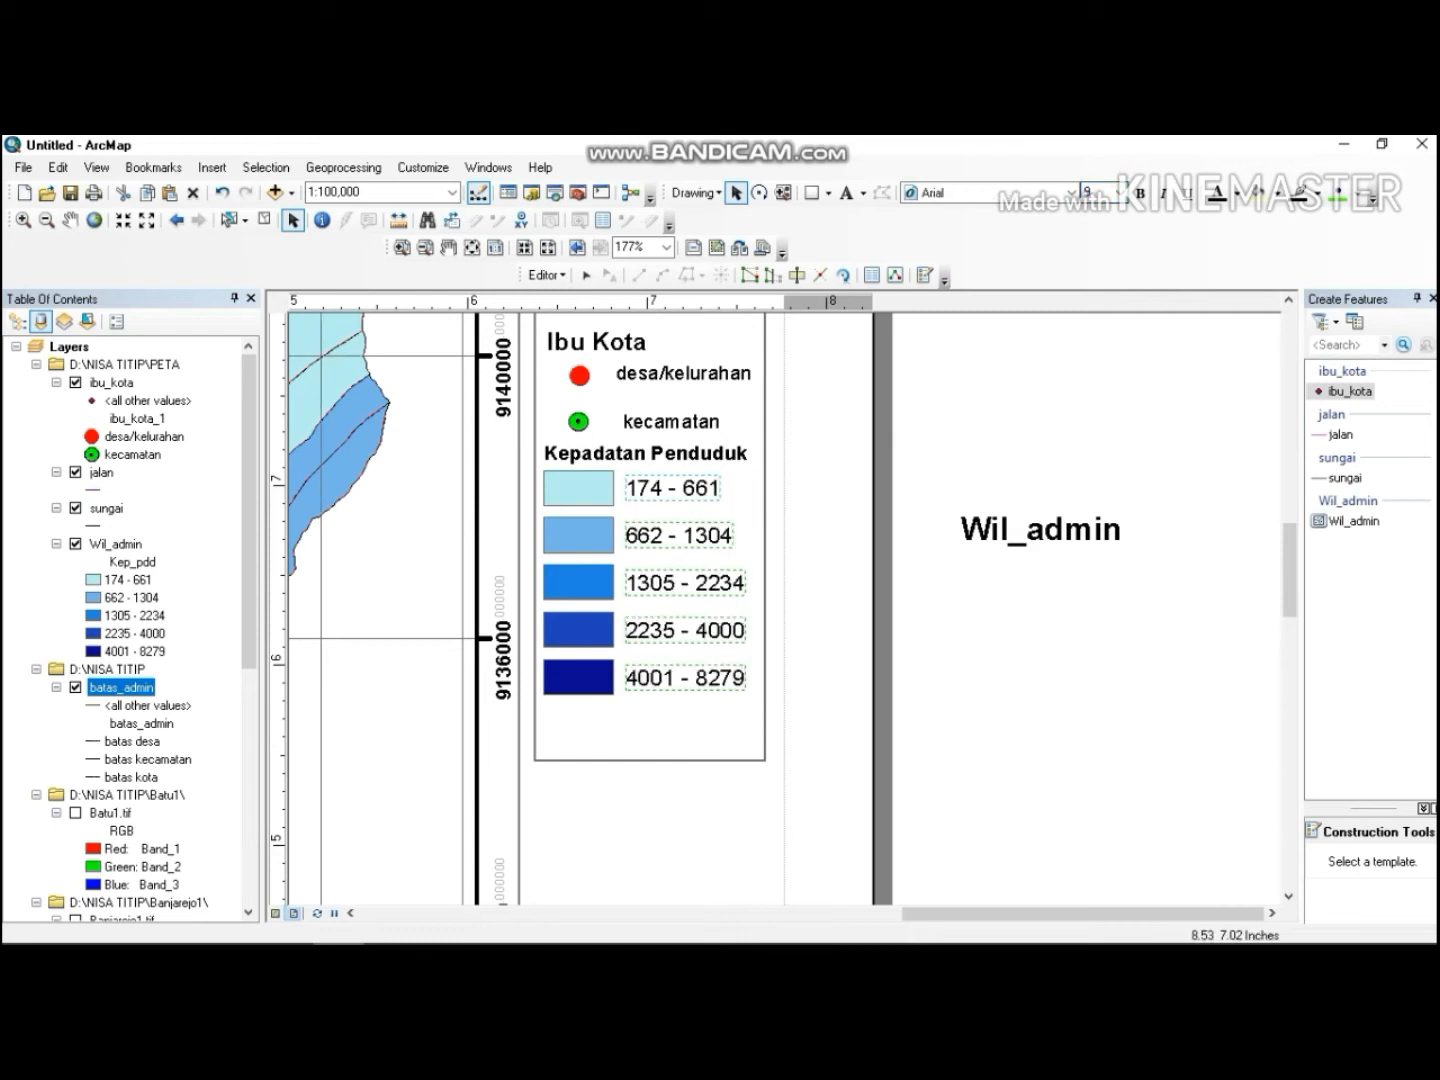
left_click(947, 456)
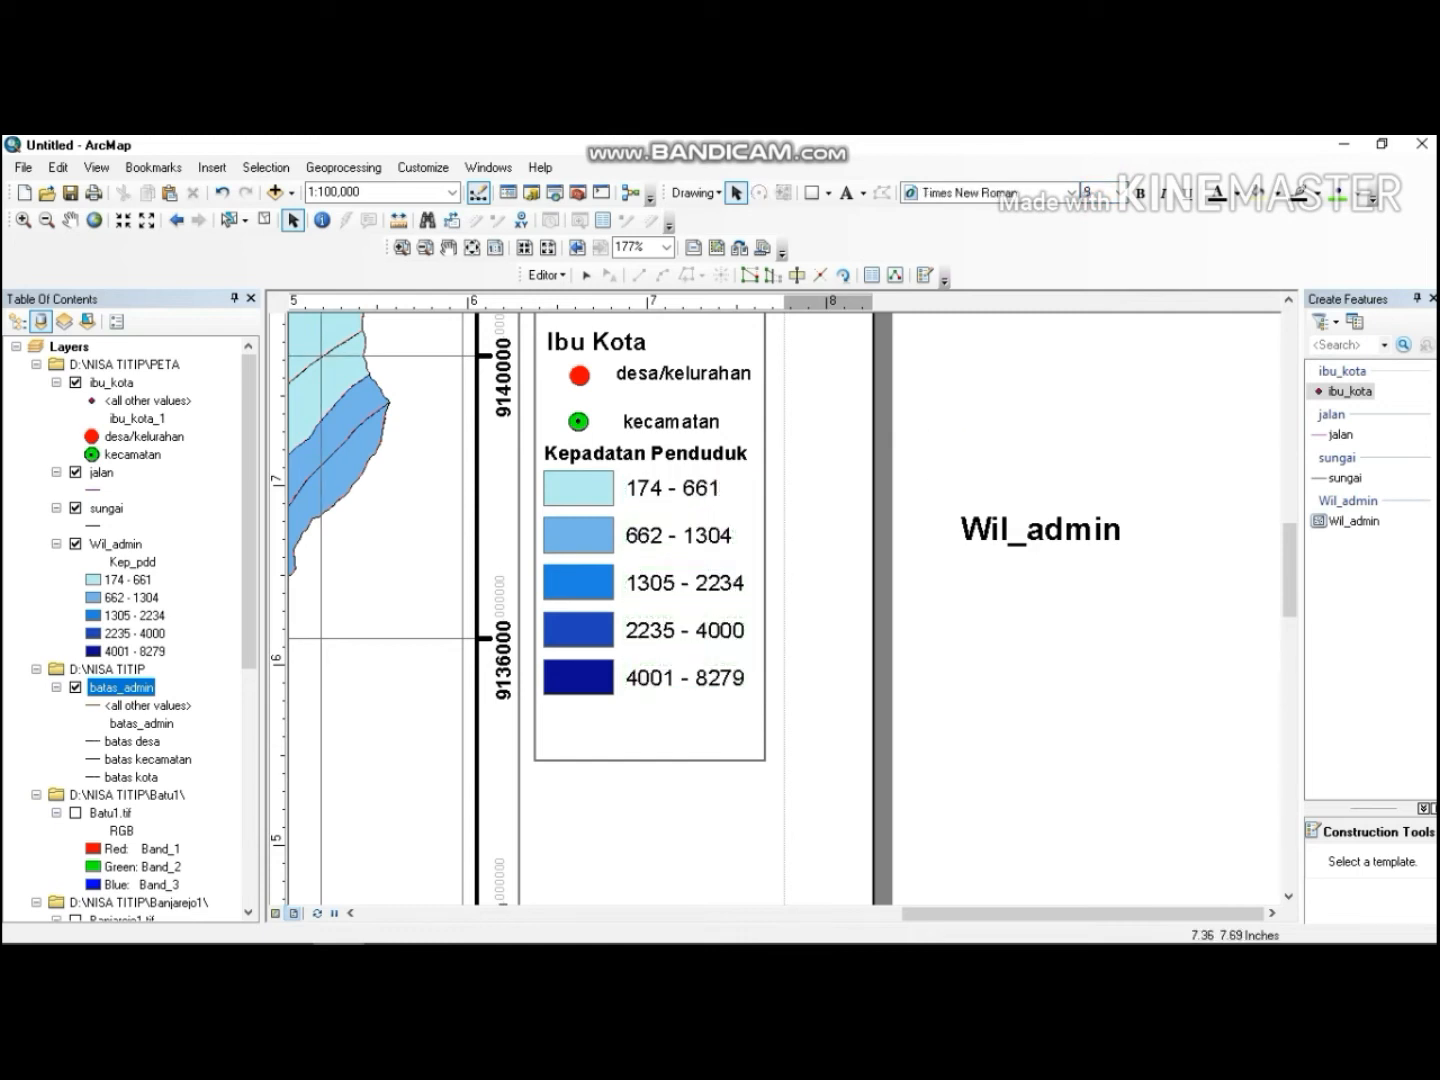
Draw a rectangle about 1.25 by 1.23 inches below the legend panel and remove its fill.
left_click(425, 247)
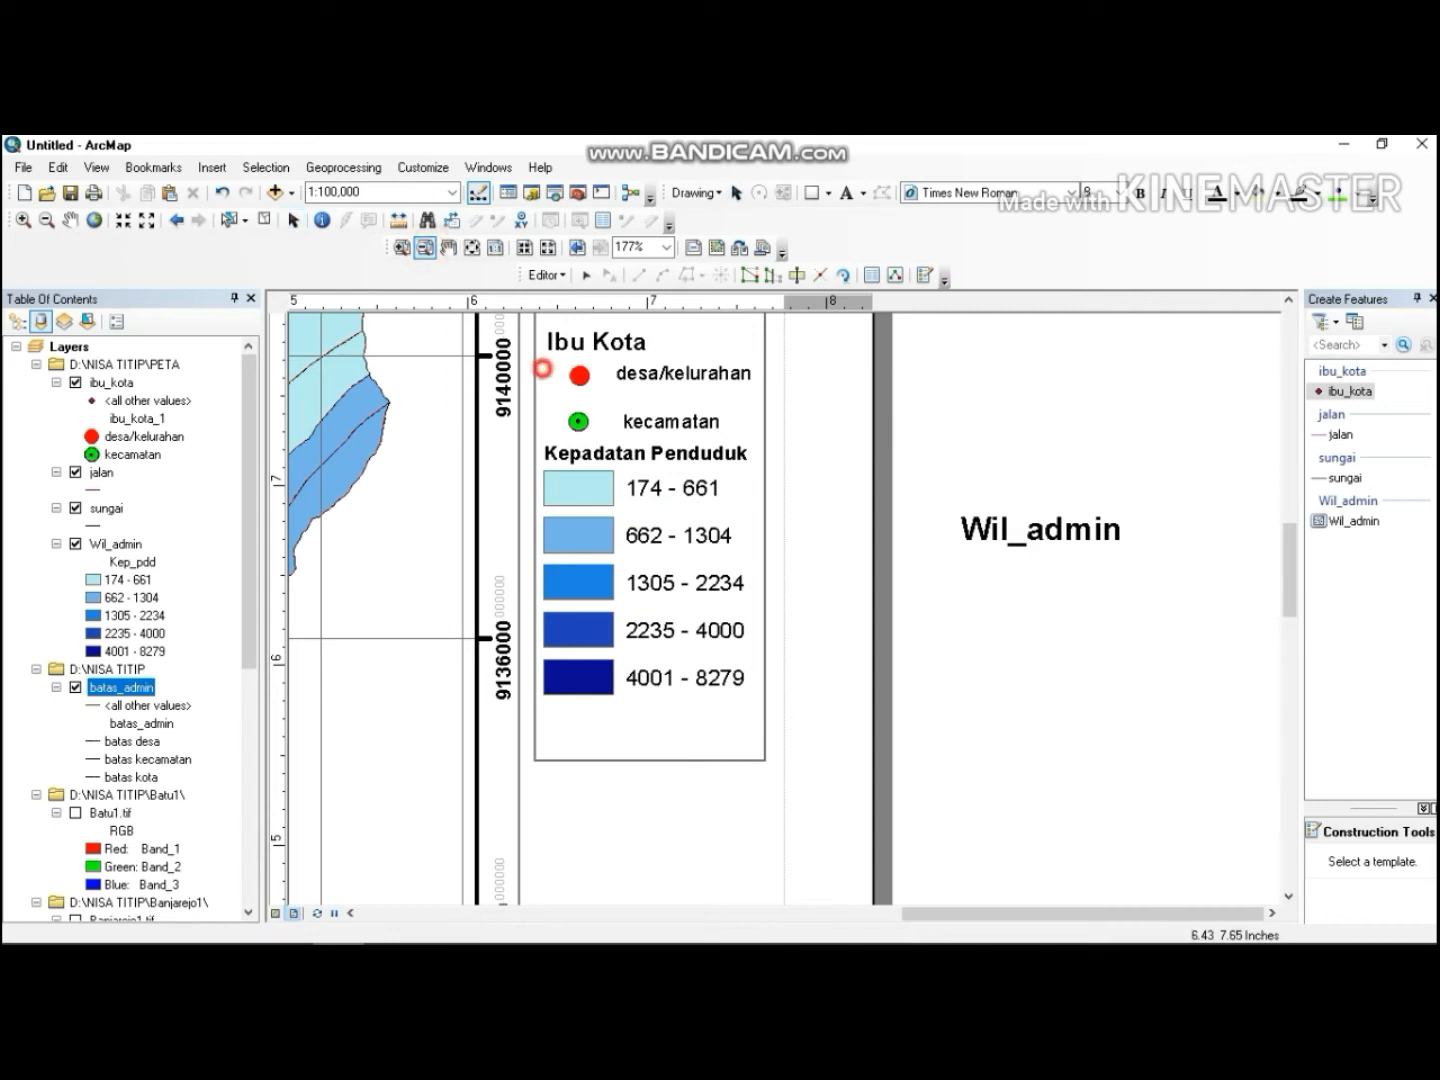
left_click(747, 714)
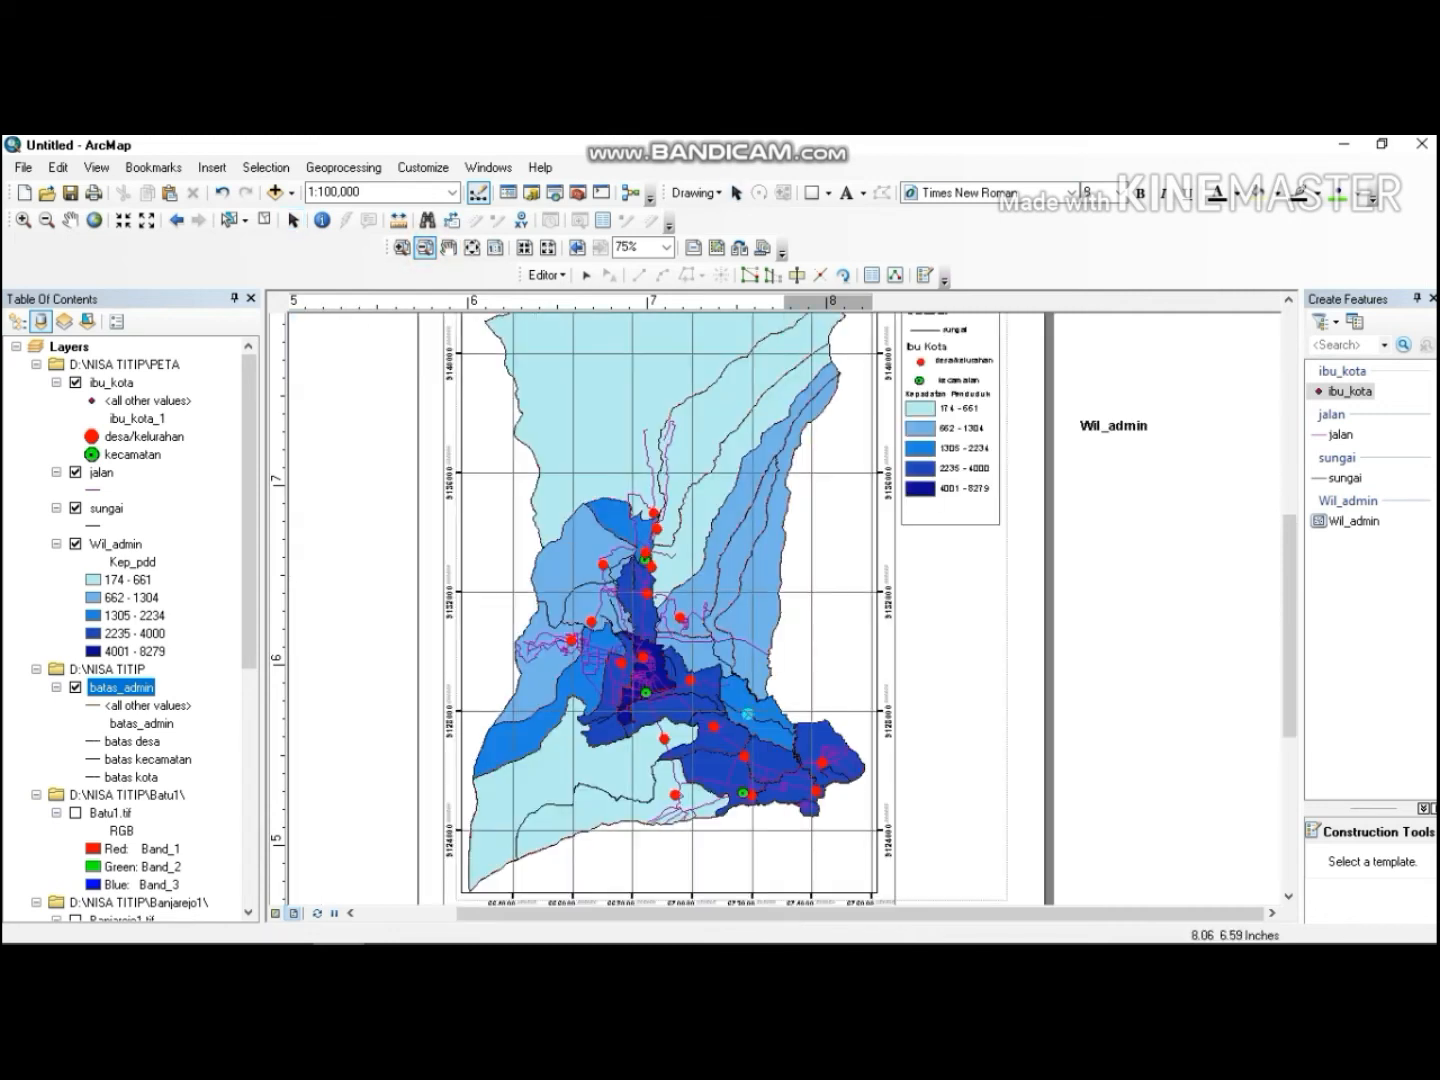
left_click_drag(1288, 542, 1288, 432)
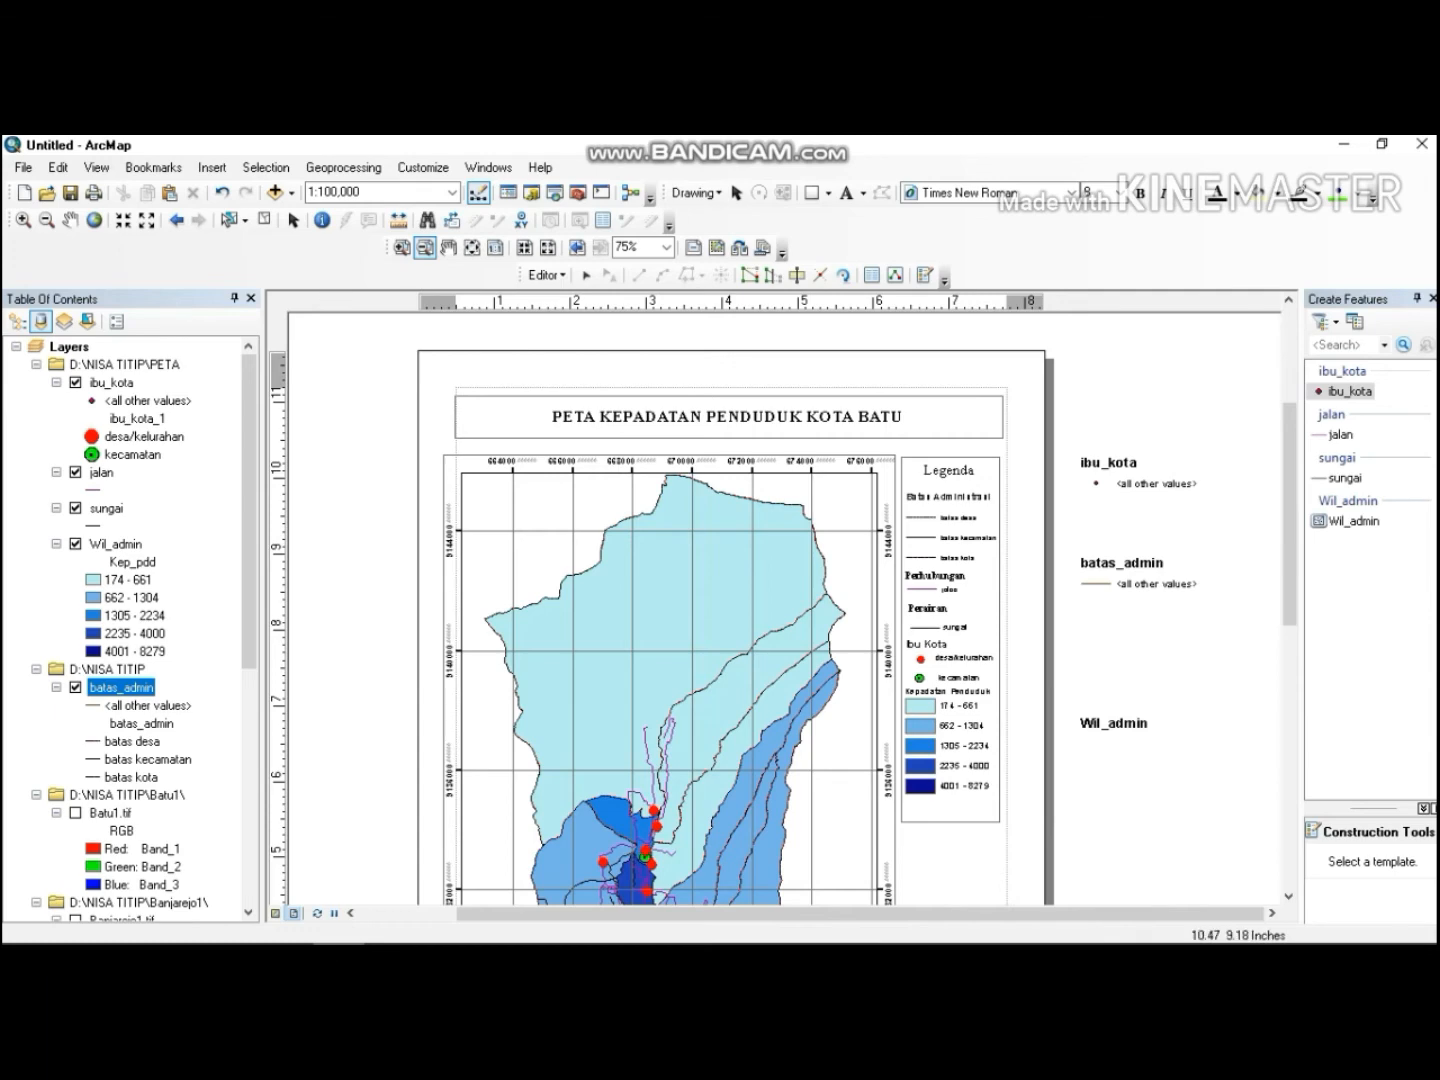
left_click_drag(1288, 473, 1289, 643)
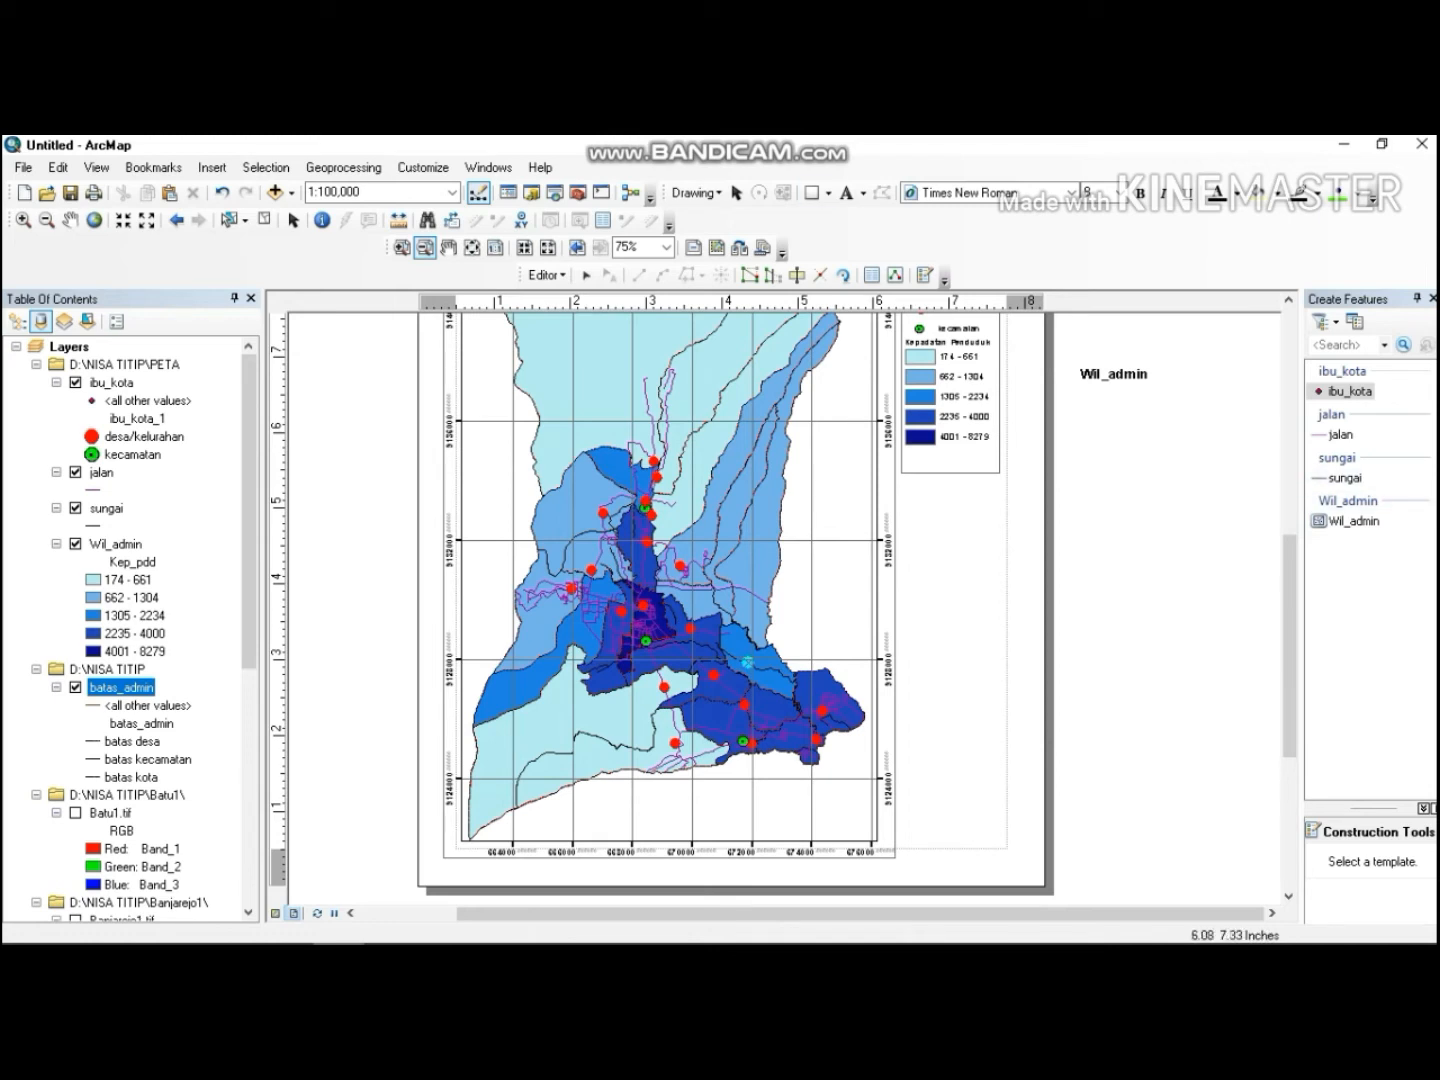
left_click(809, 193)
left_click_drag(903, 481, 995, 567)
left_click_drag(1001, 582, 999, 574)
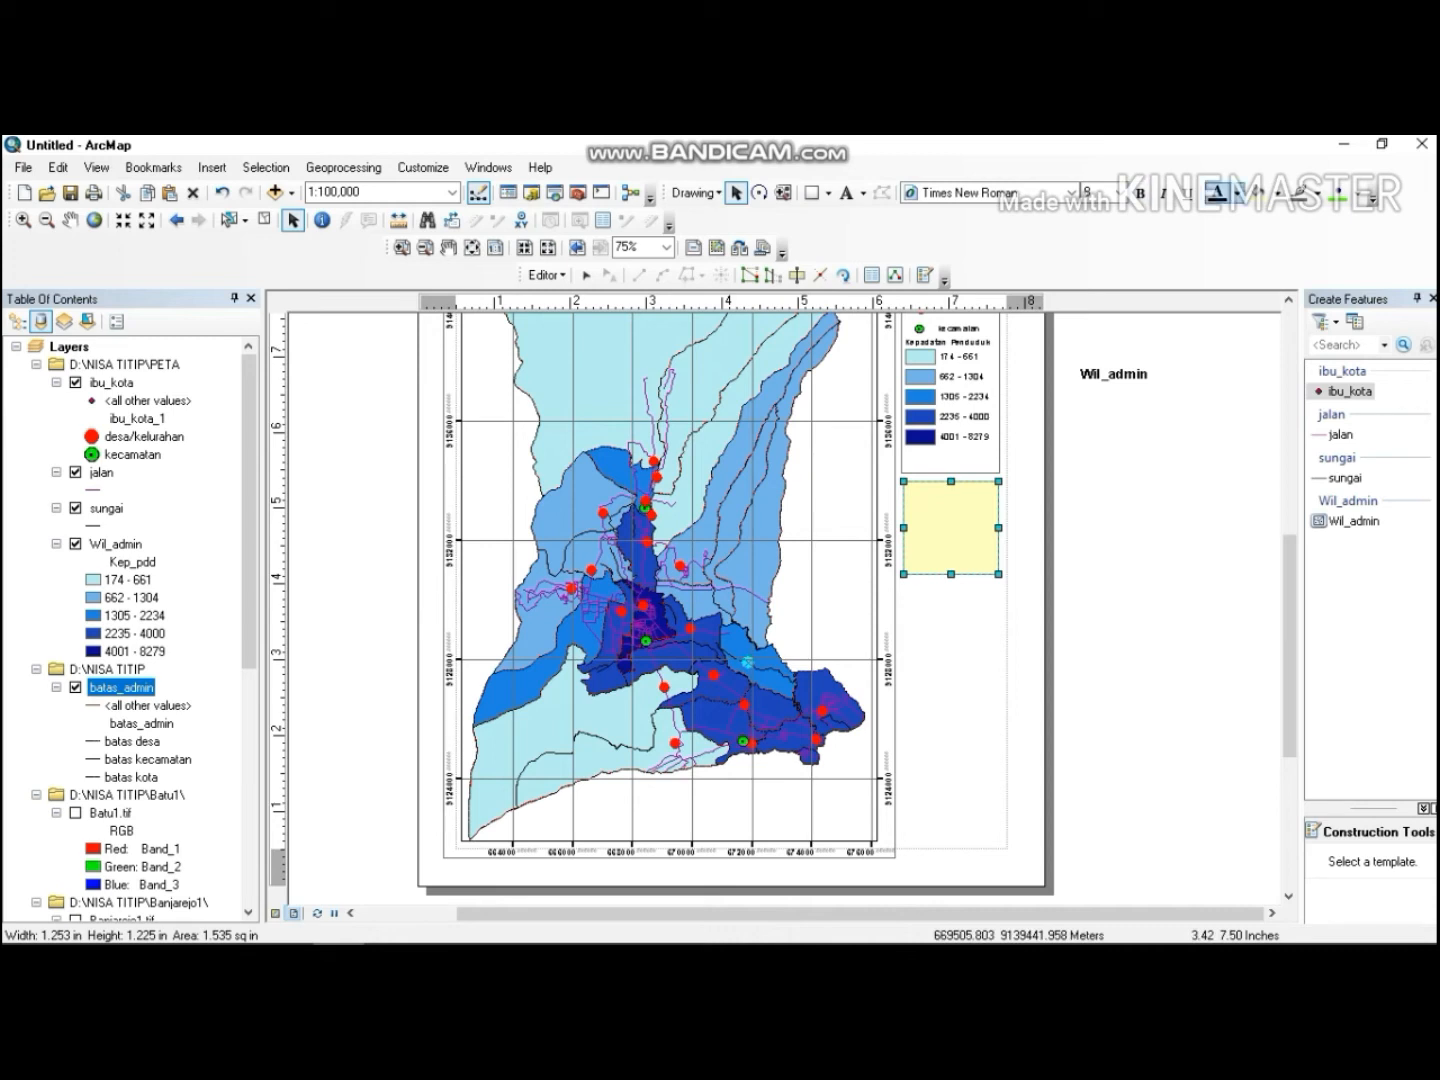
left_click(1286, 192)
left_click(1292, 218)
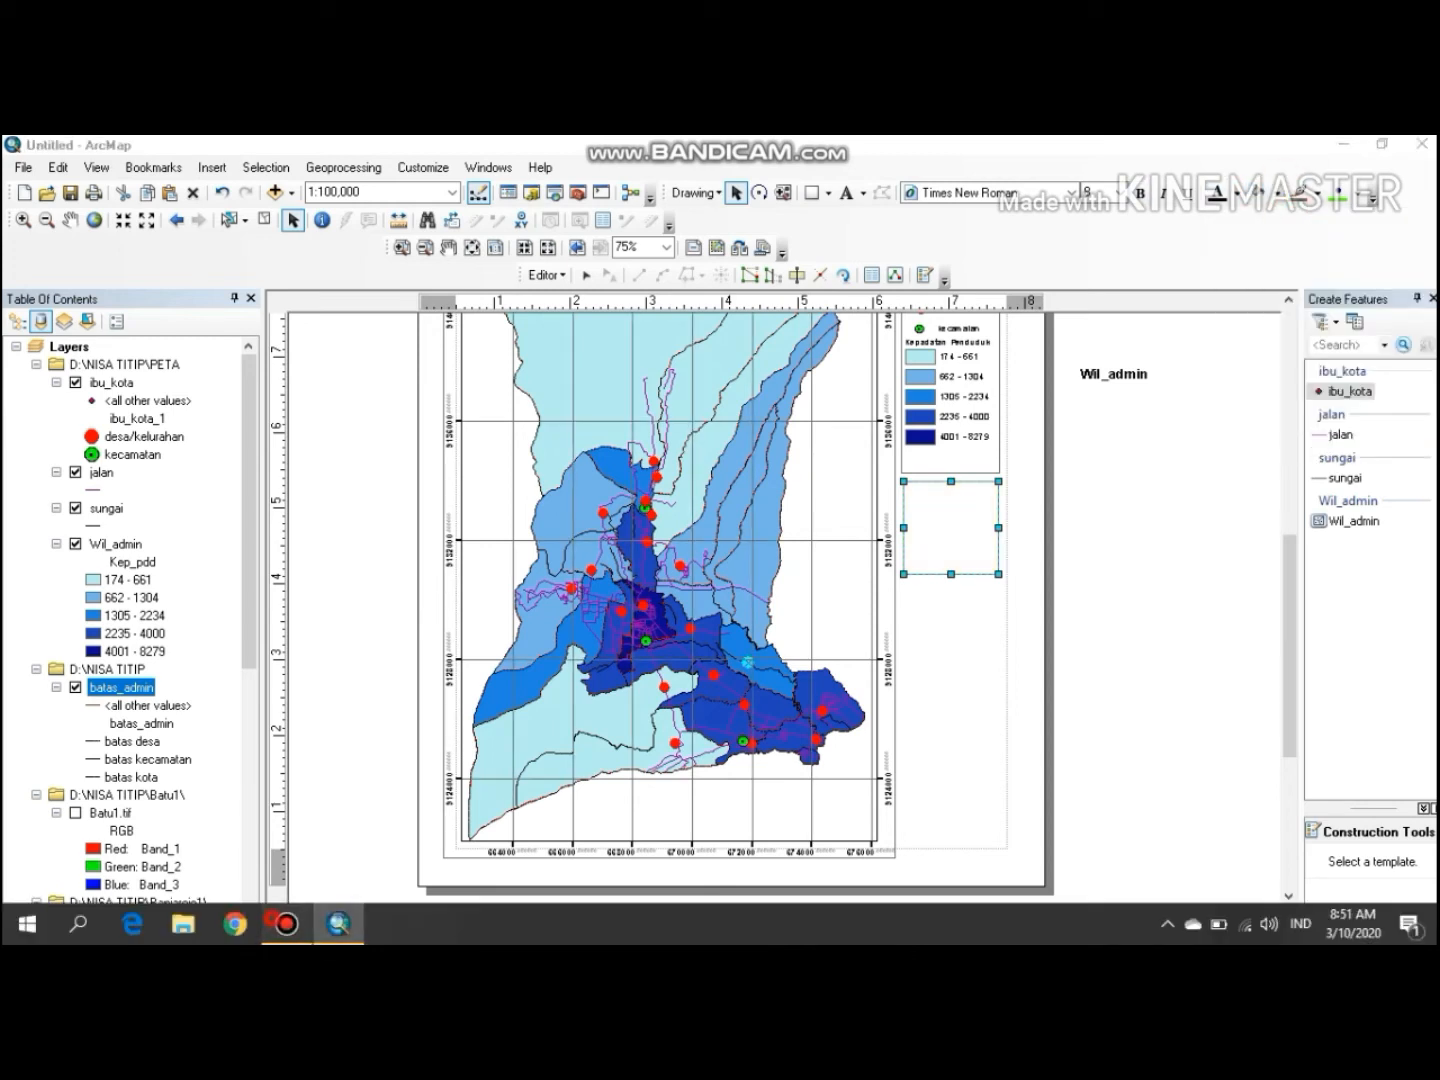
left_click(287, 924)
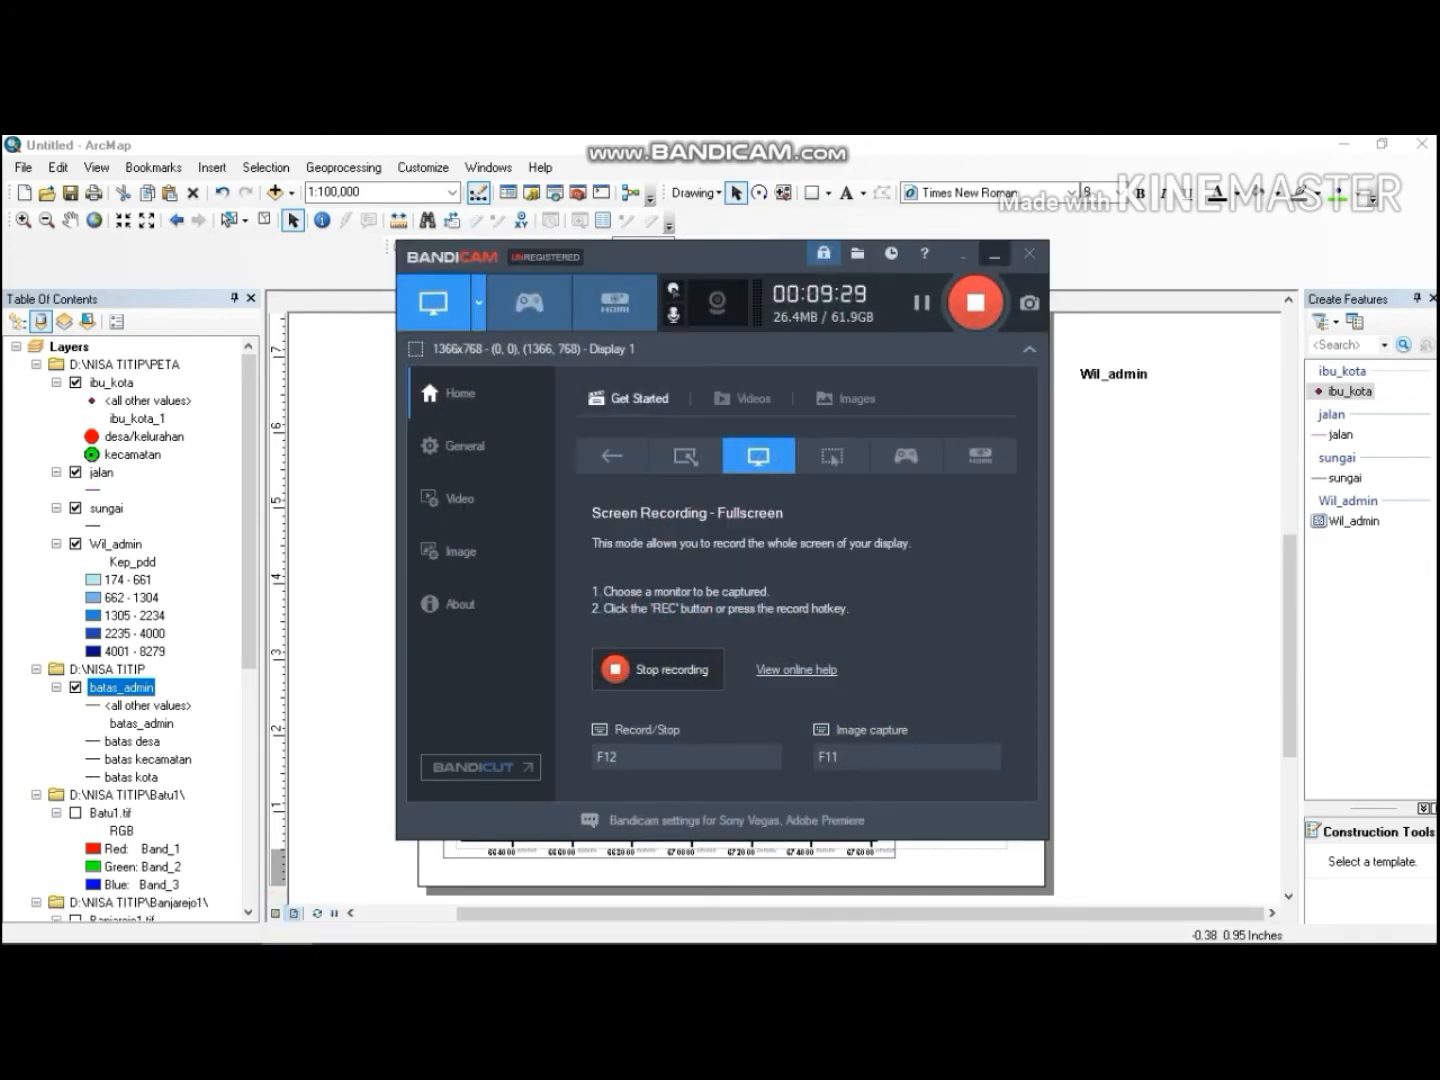
left_click(990, 257)
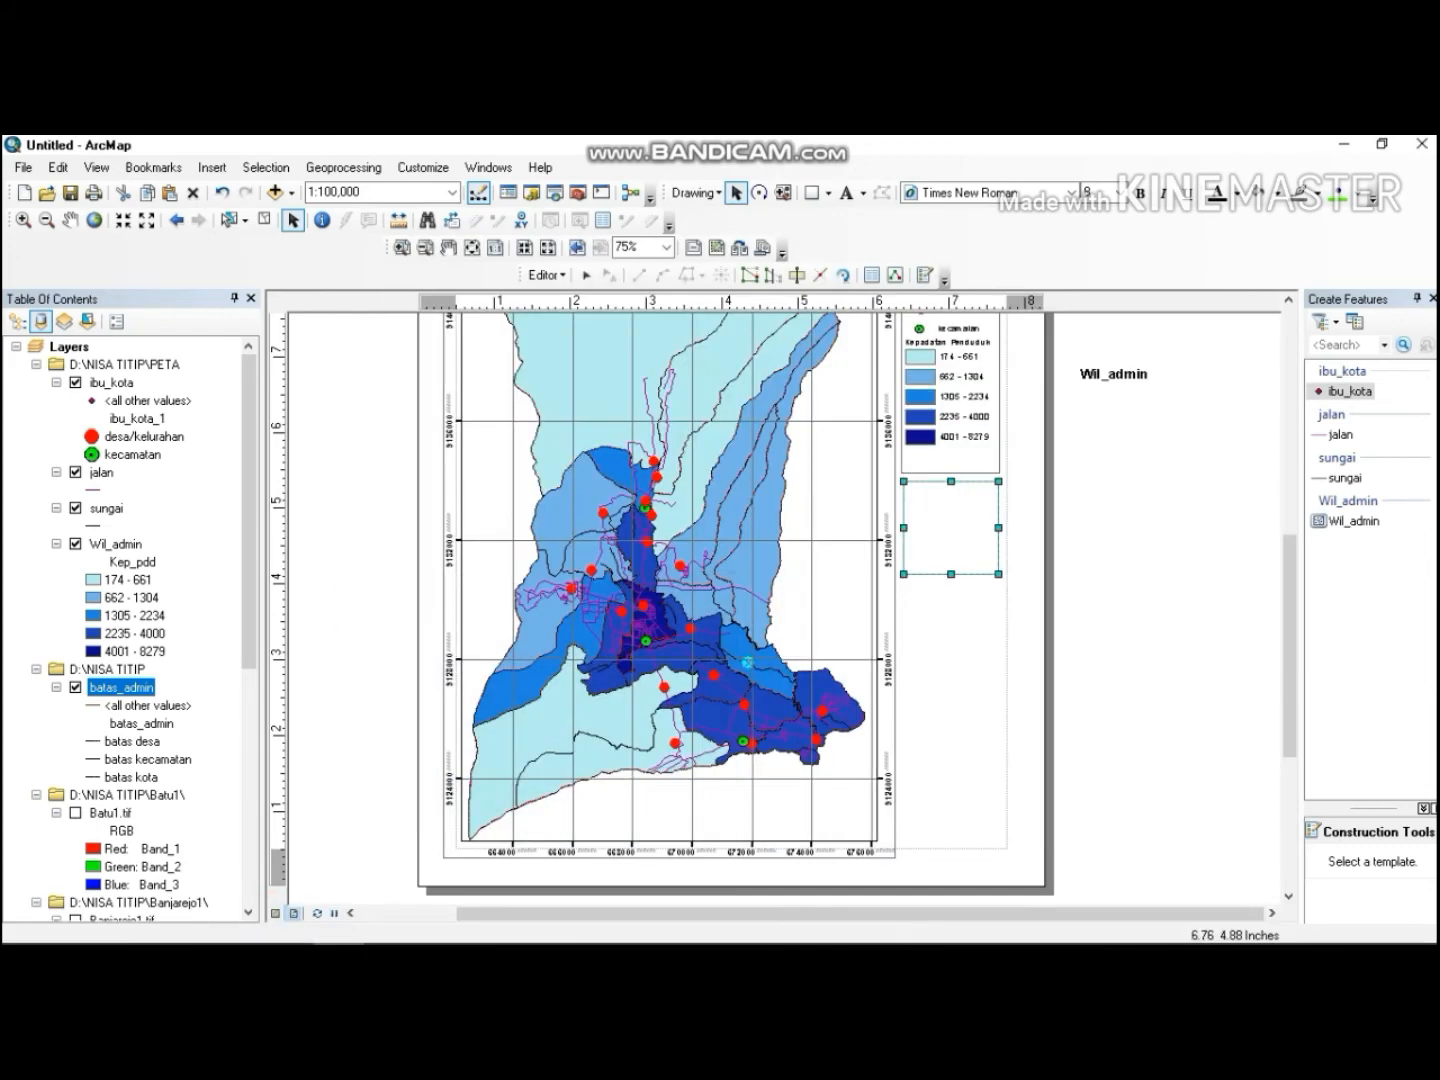
Insert an ESRI North 8 north arrow and place it inside the new rectangle.
left_click(211, 167)
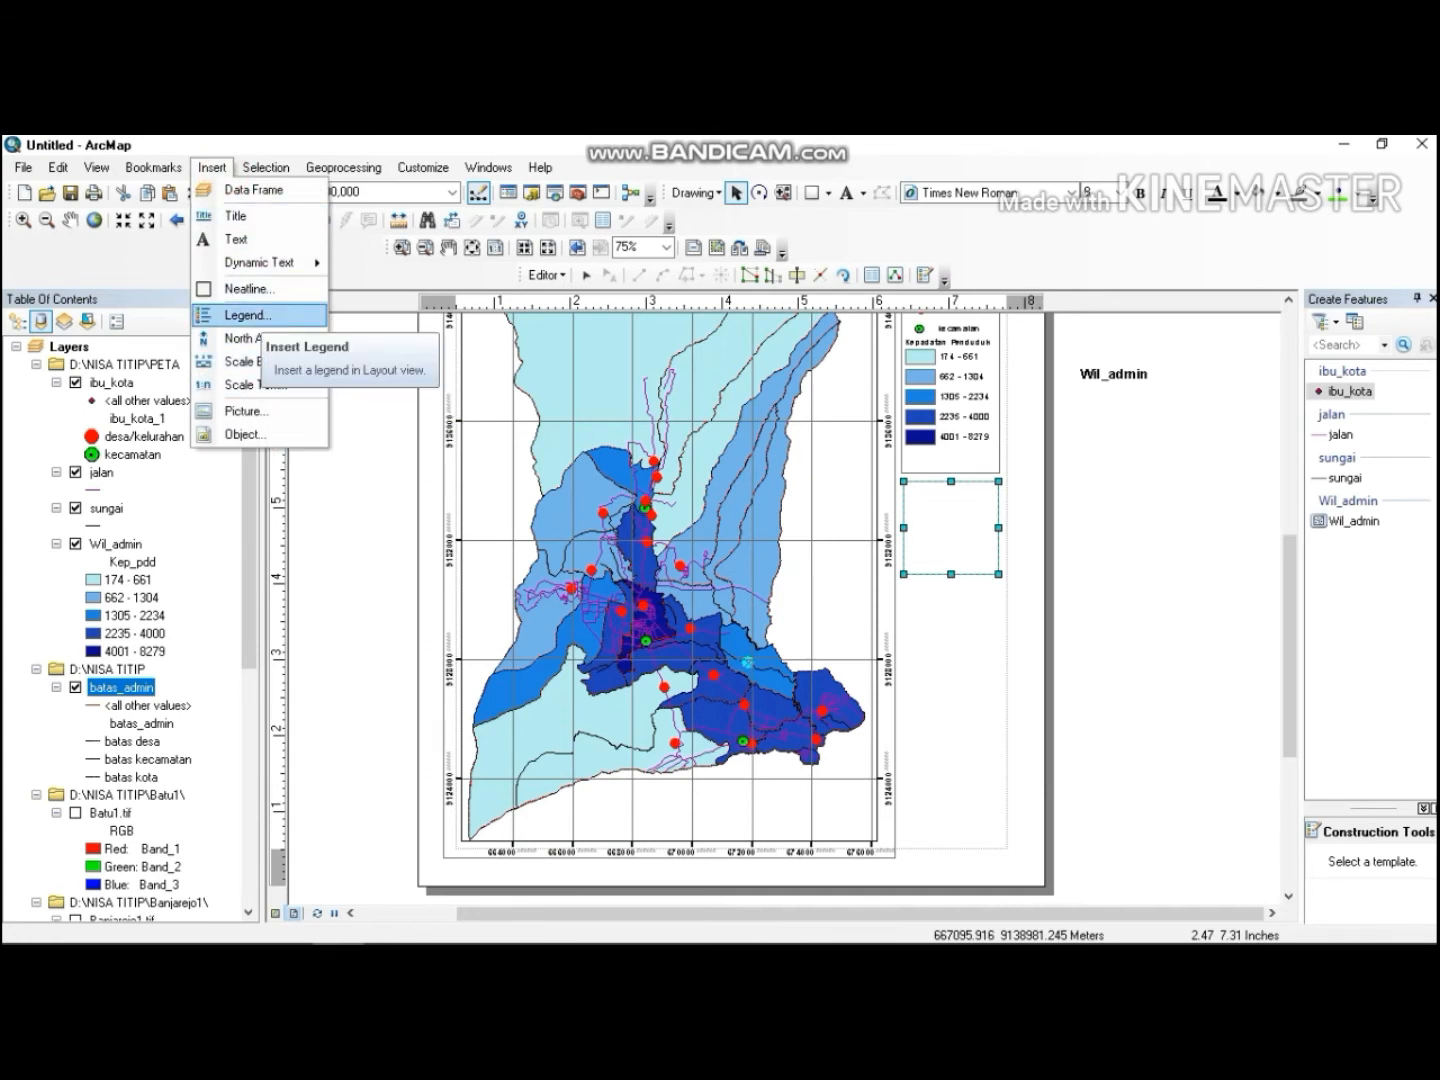
left_click(240, 338)
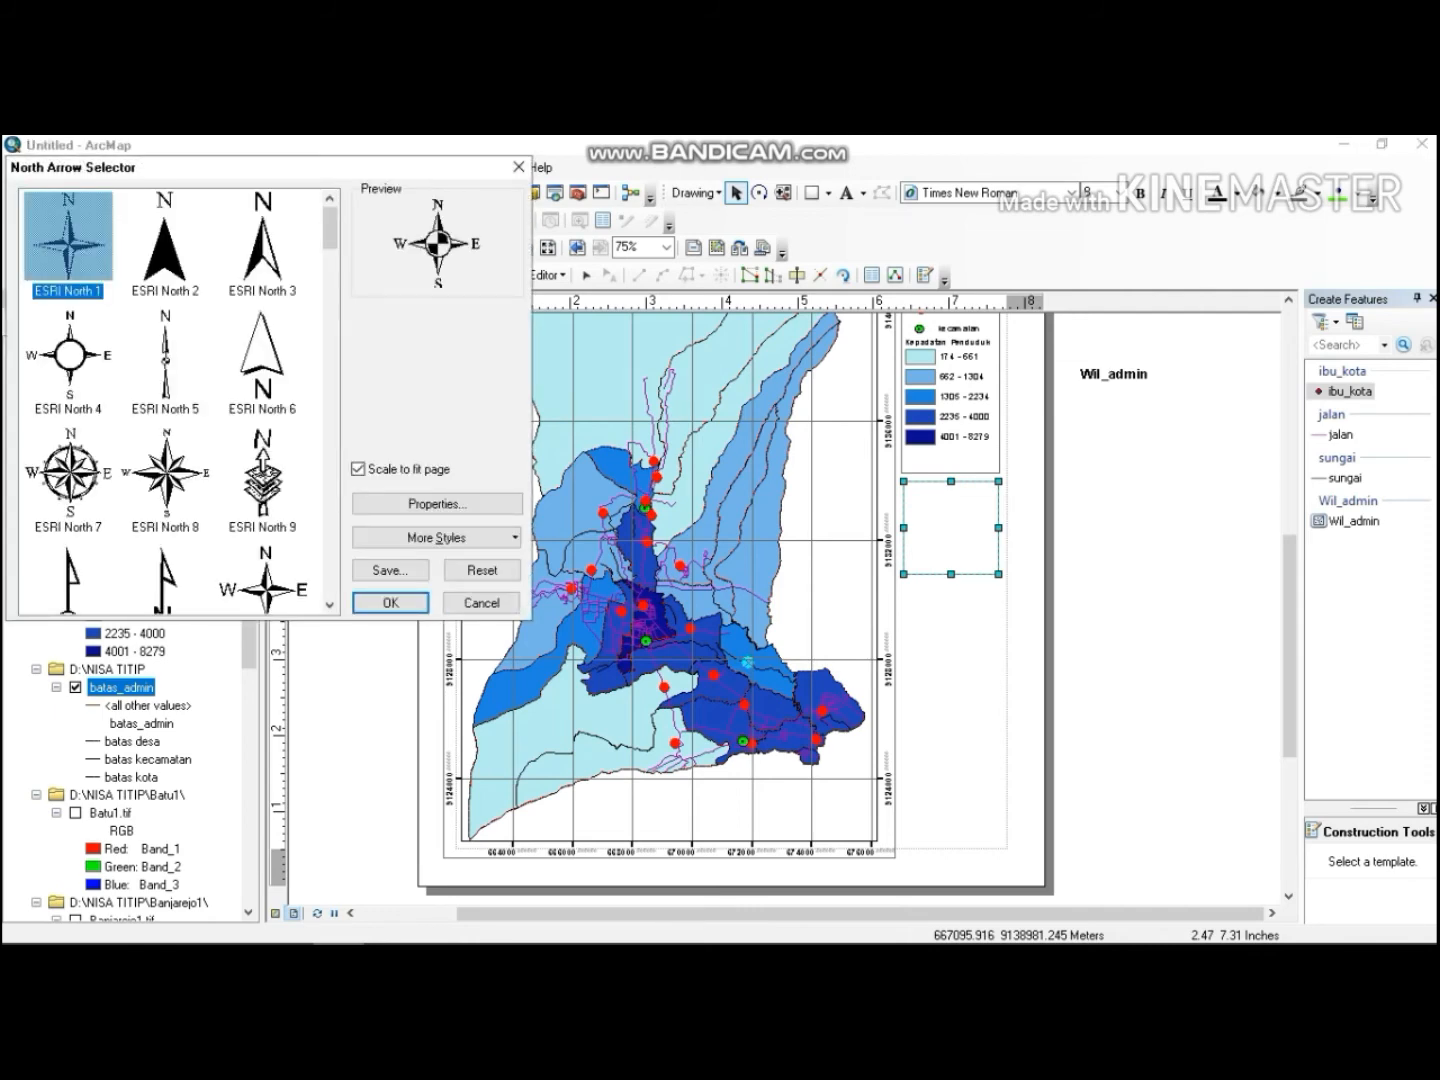
left_click(166, 468)
left_click(390, 602)
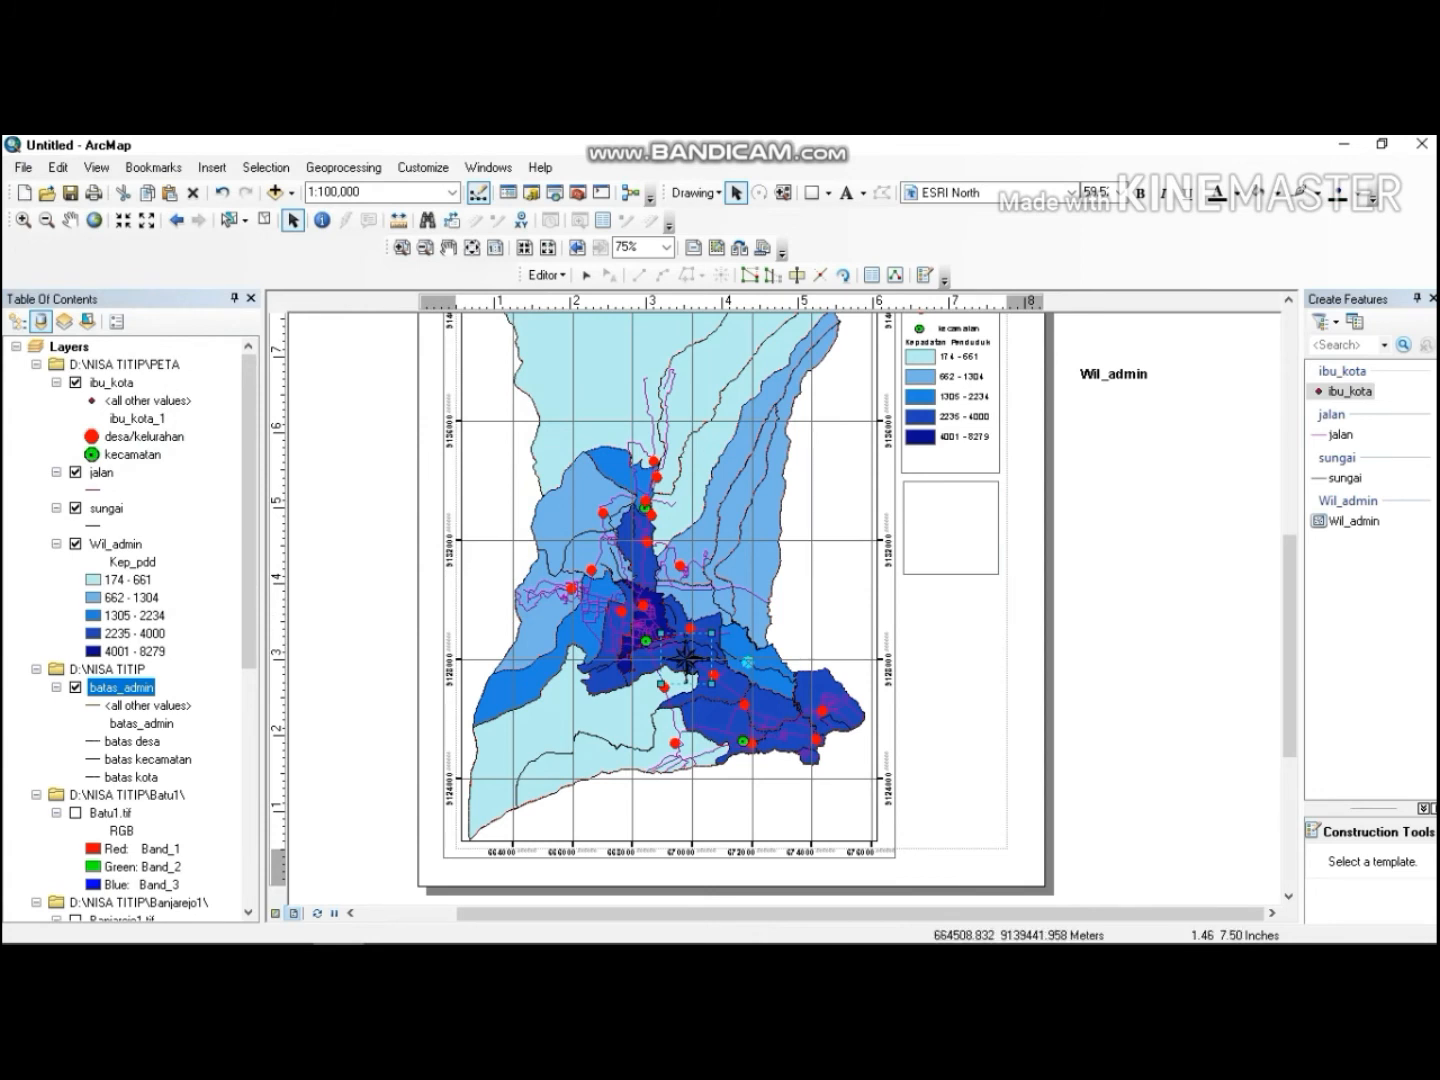
mouse_move(1289, 572)
left_mouse_down()
mouse_move(1289, 489)
mouse_move(1290, 545)
left_mouse_up()
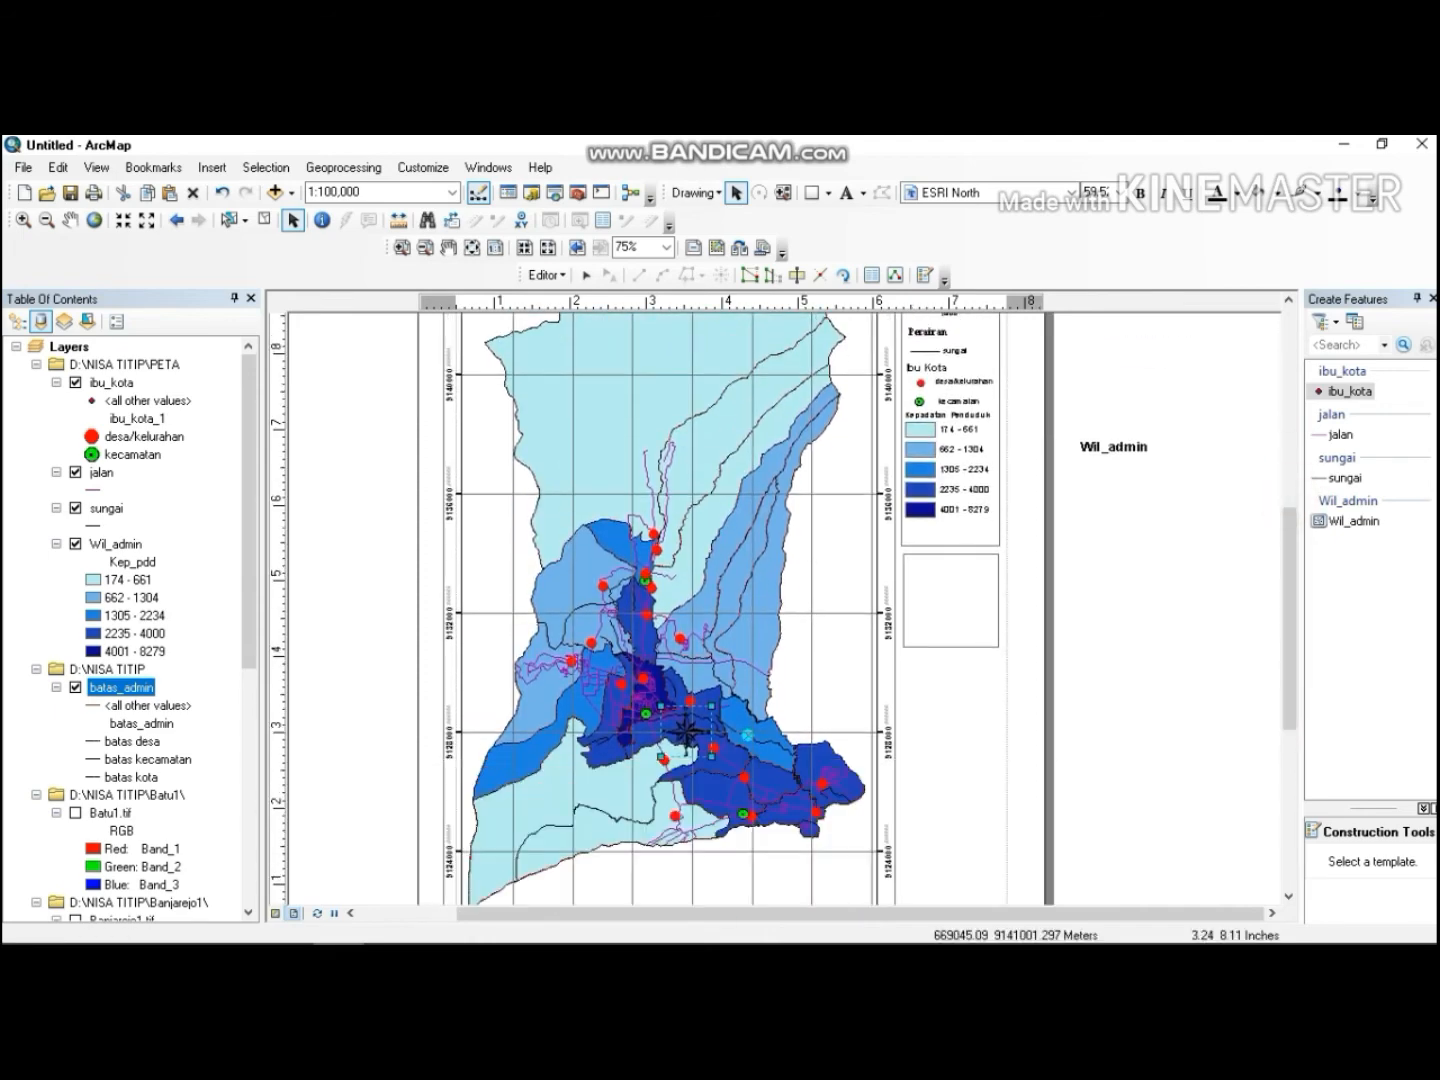
left_click_drag(692, 729, 938, 584)
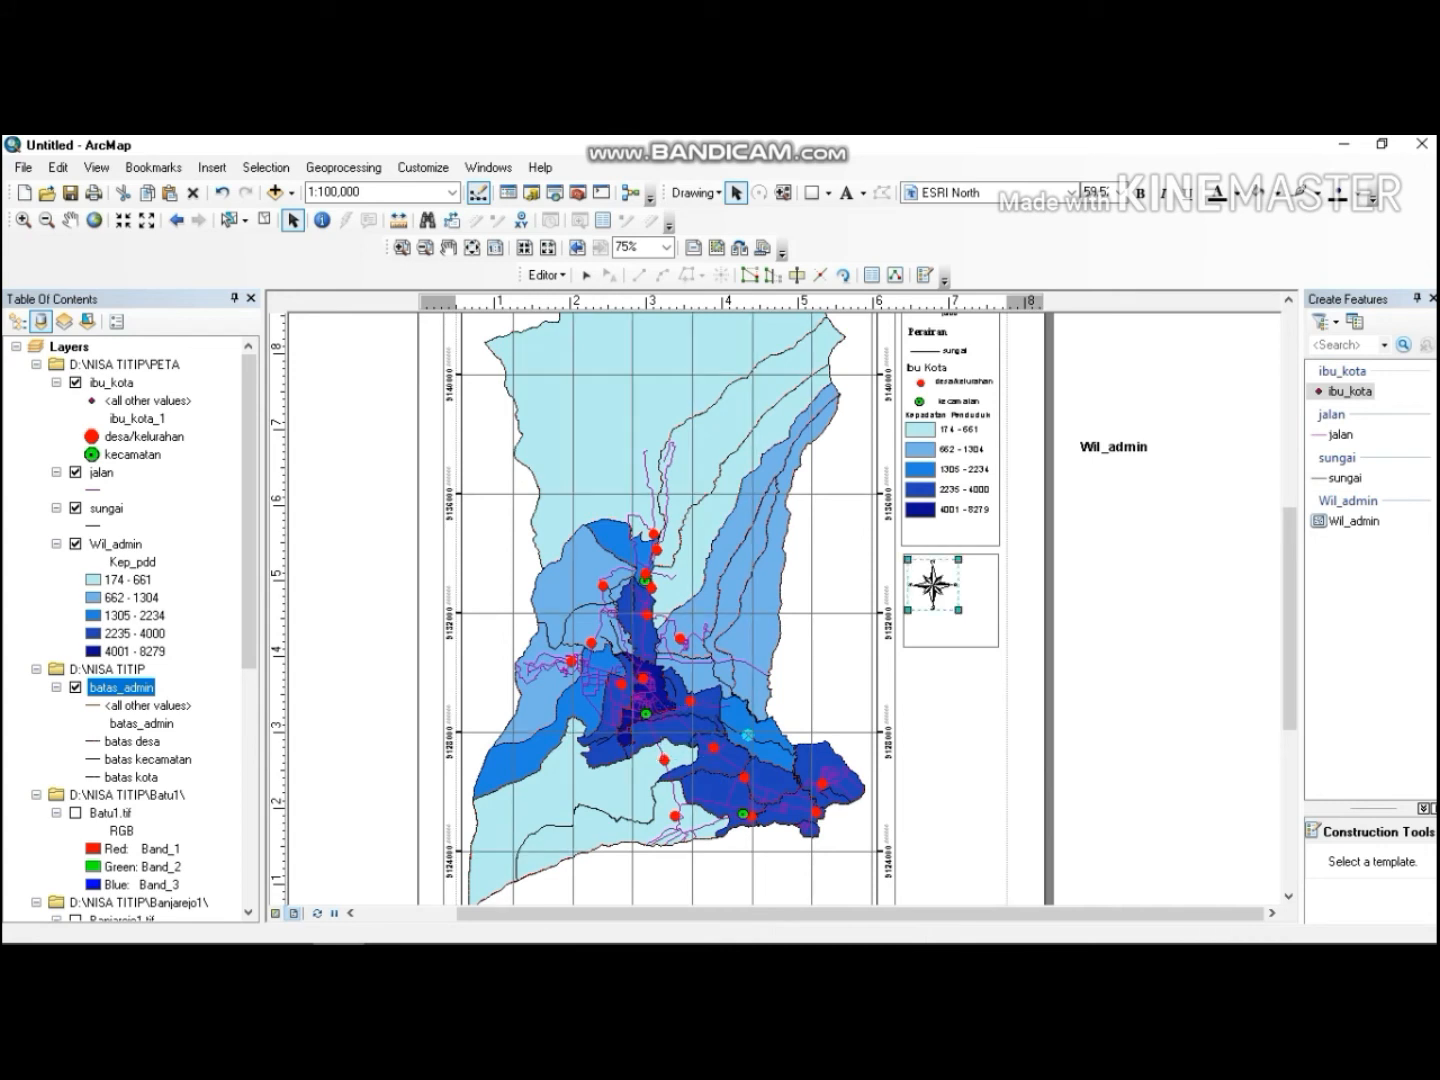
Insert an Alternating Scale Bar 2 scale bar onto the layout.
left_click(213, 168)
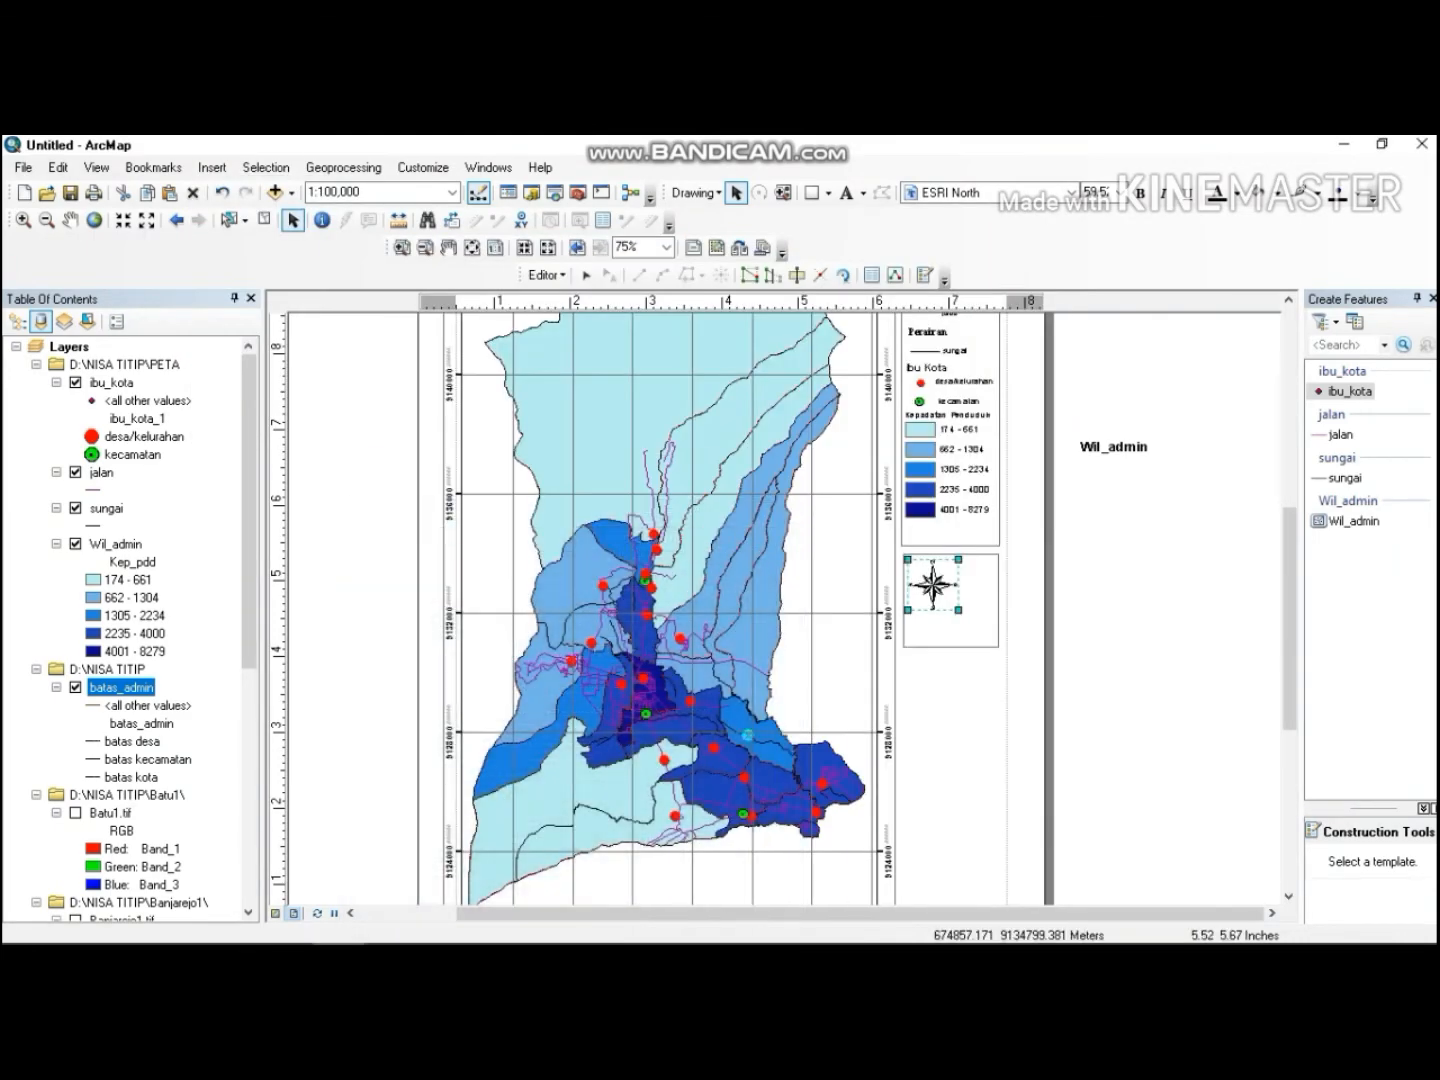
left_click(212, 168)
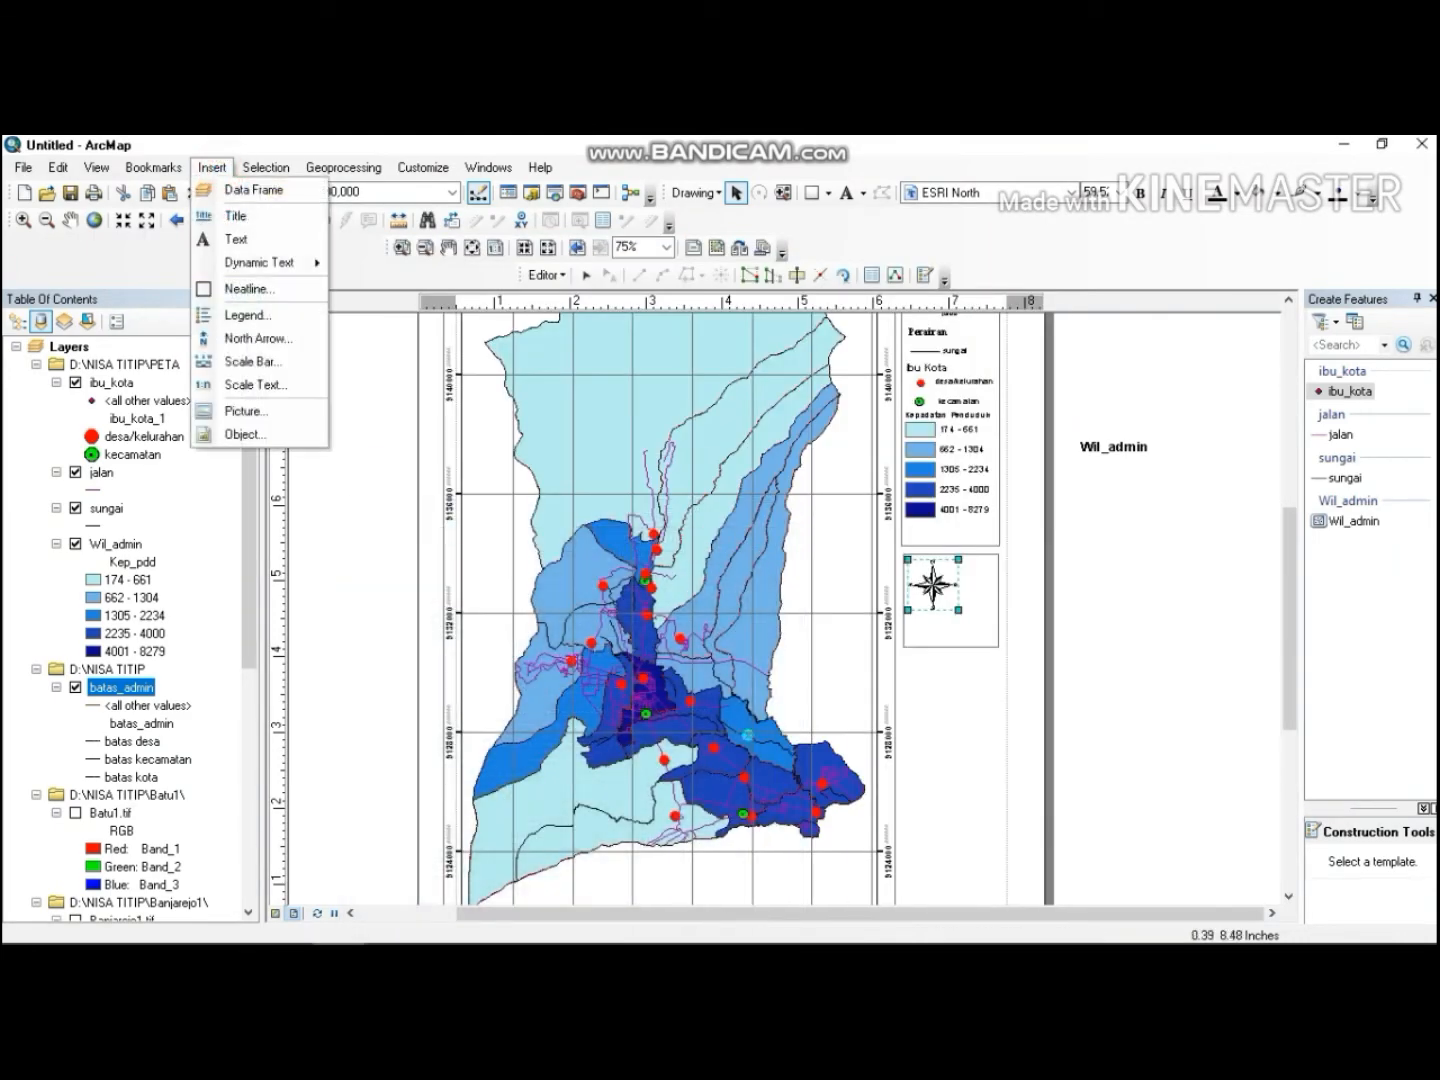
left_click(253, 363)
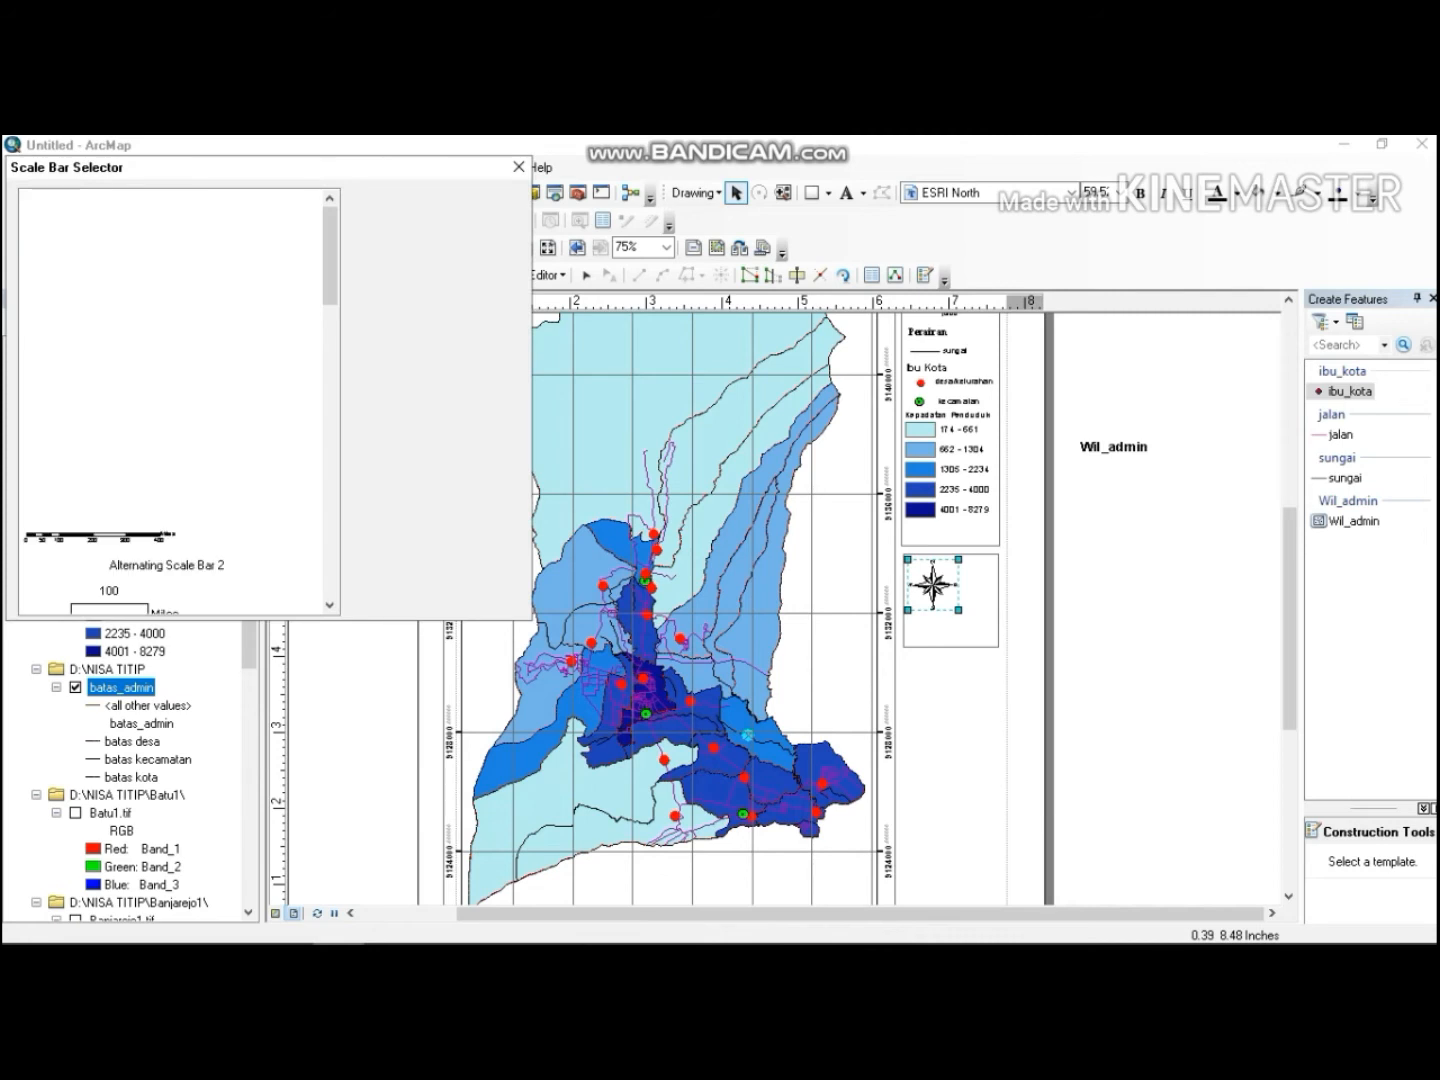
left_click(124, 528)
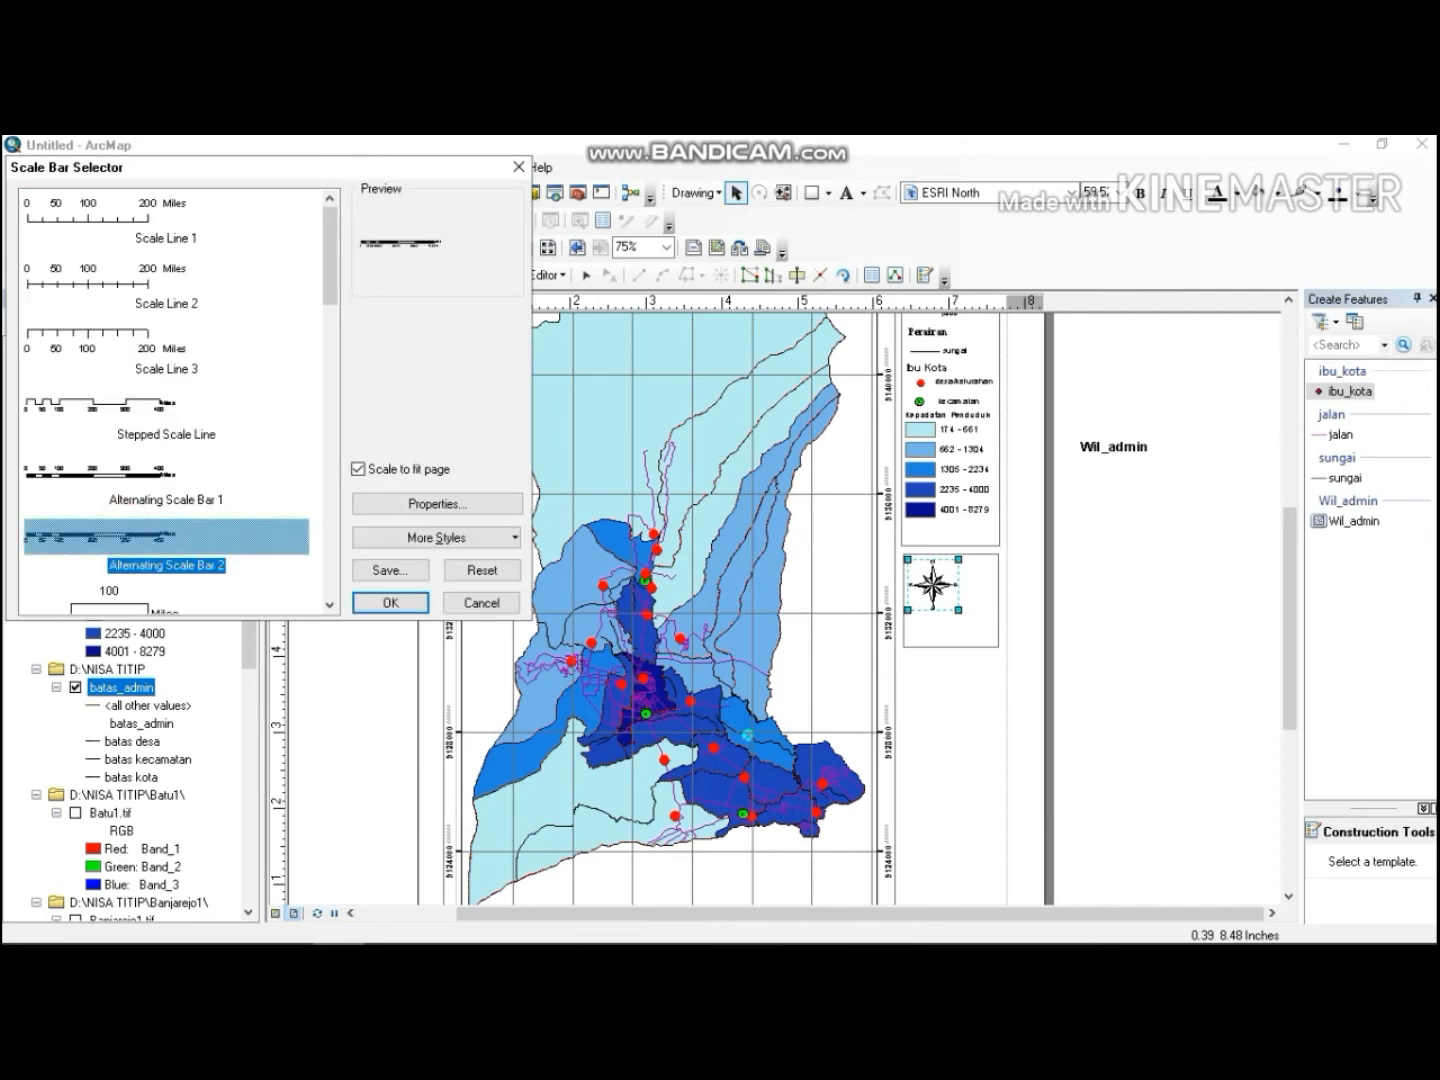
left_click(384, 602)
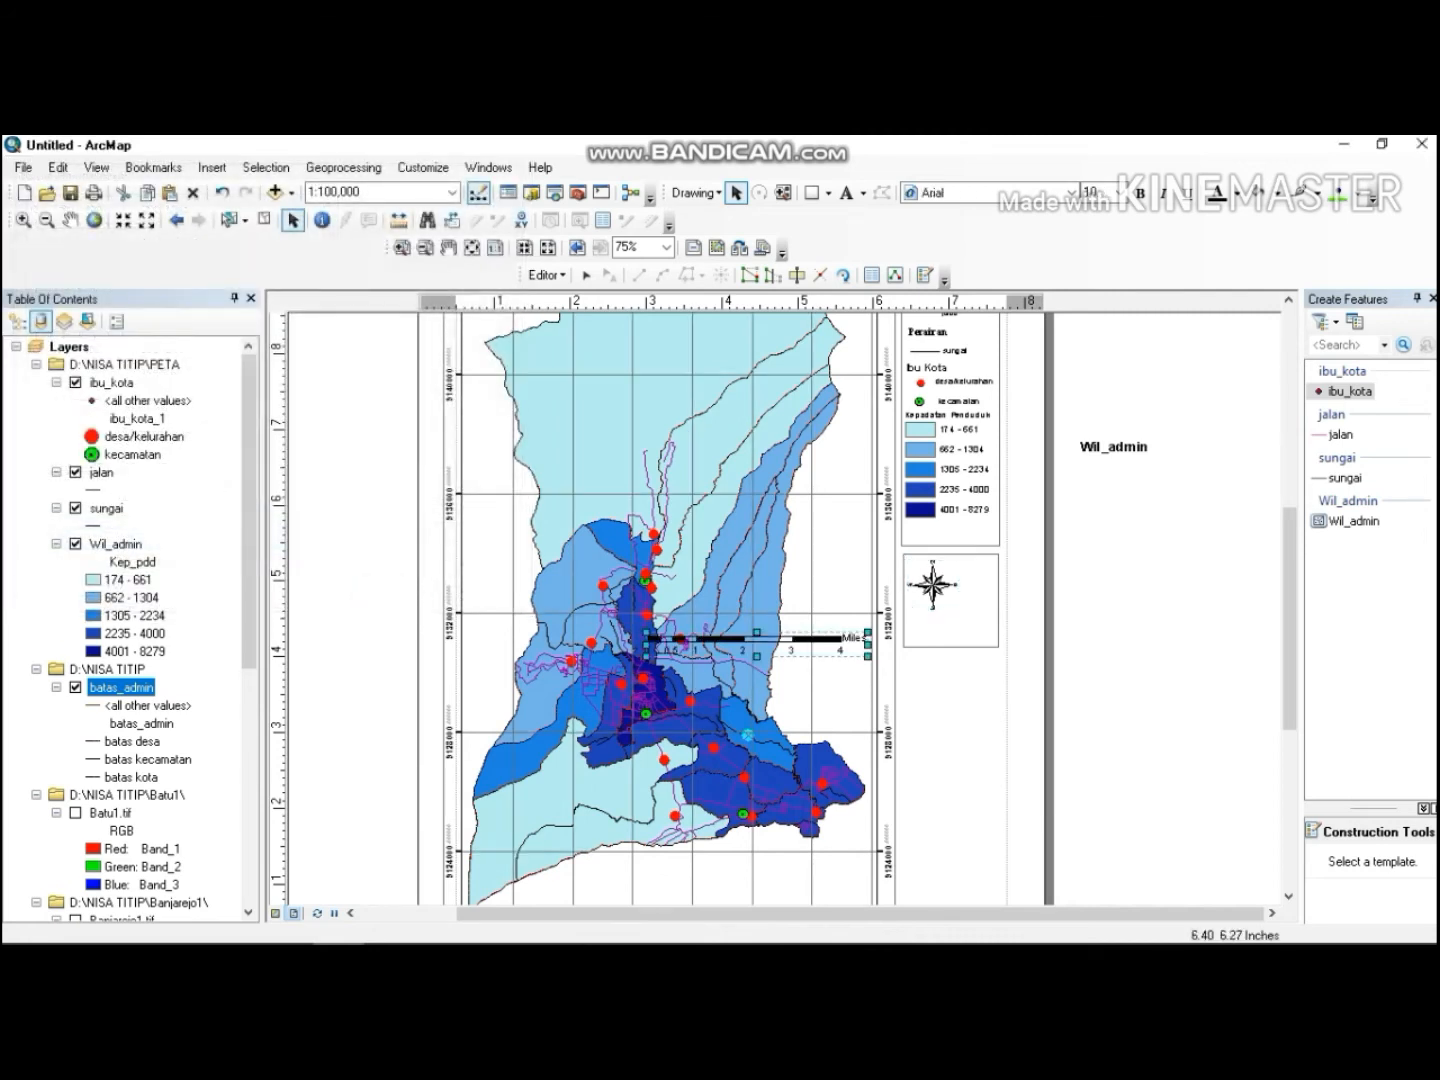
Move the scale bar into the north arrow rectangle and shrink it to fit below the arrow.
left_click(791, 634)
left_click_drag(791, 634, 995, 612)
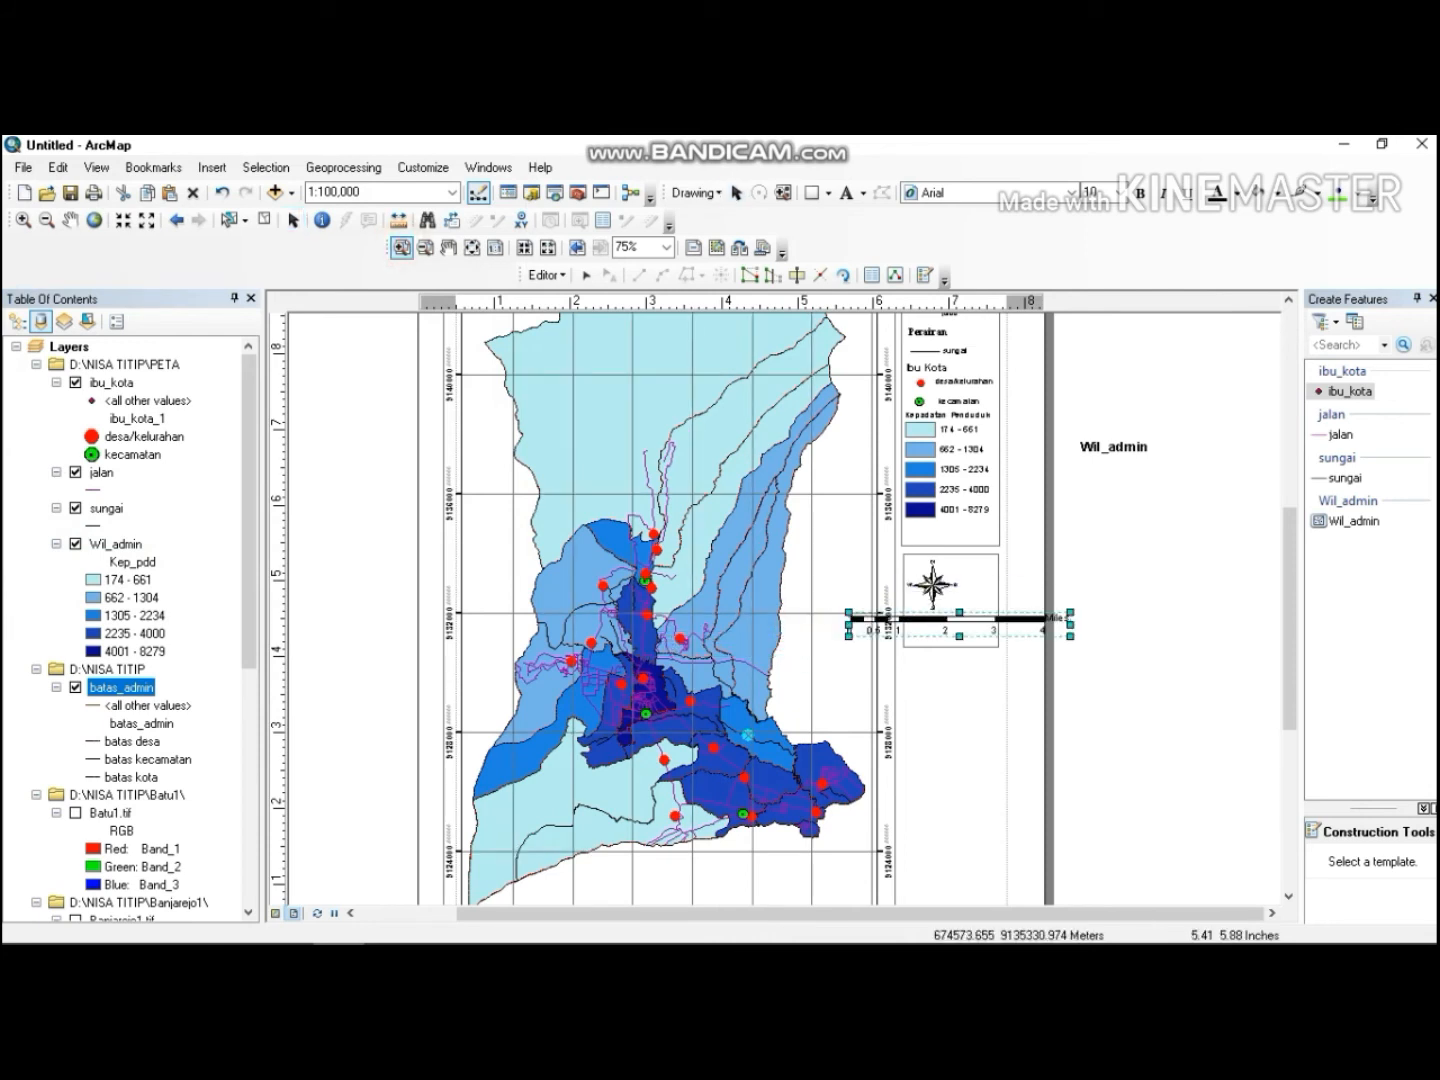
left_click_drag(829, 513, 1150, 738)
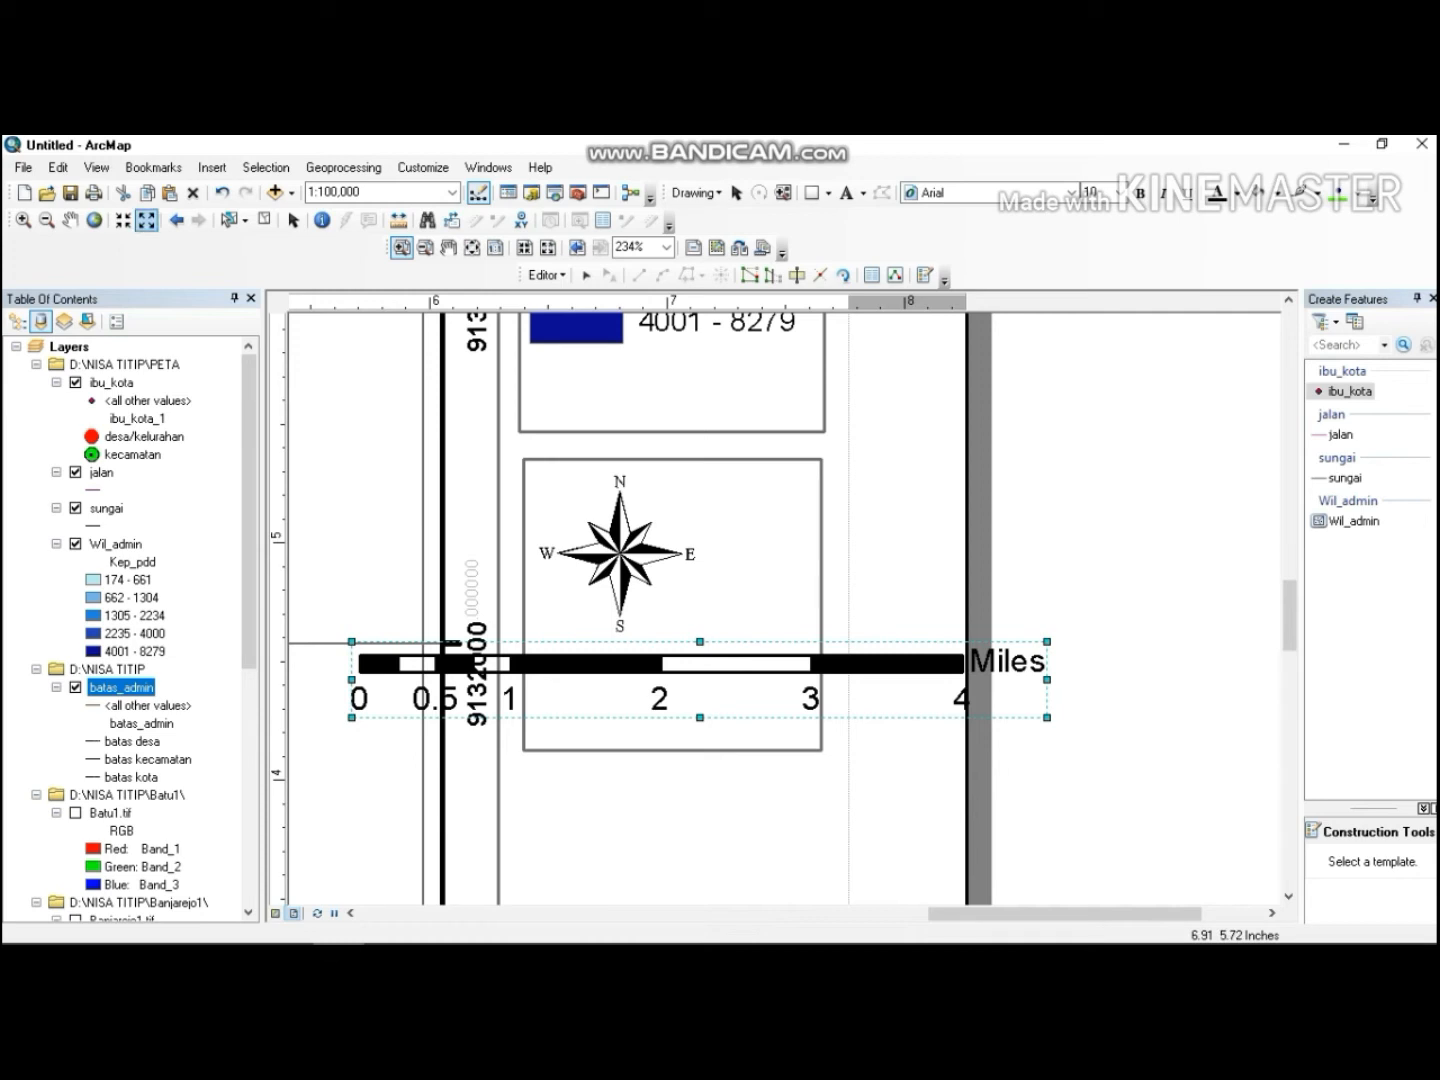
left_click(293, 219)
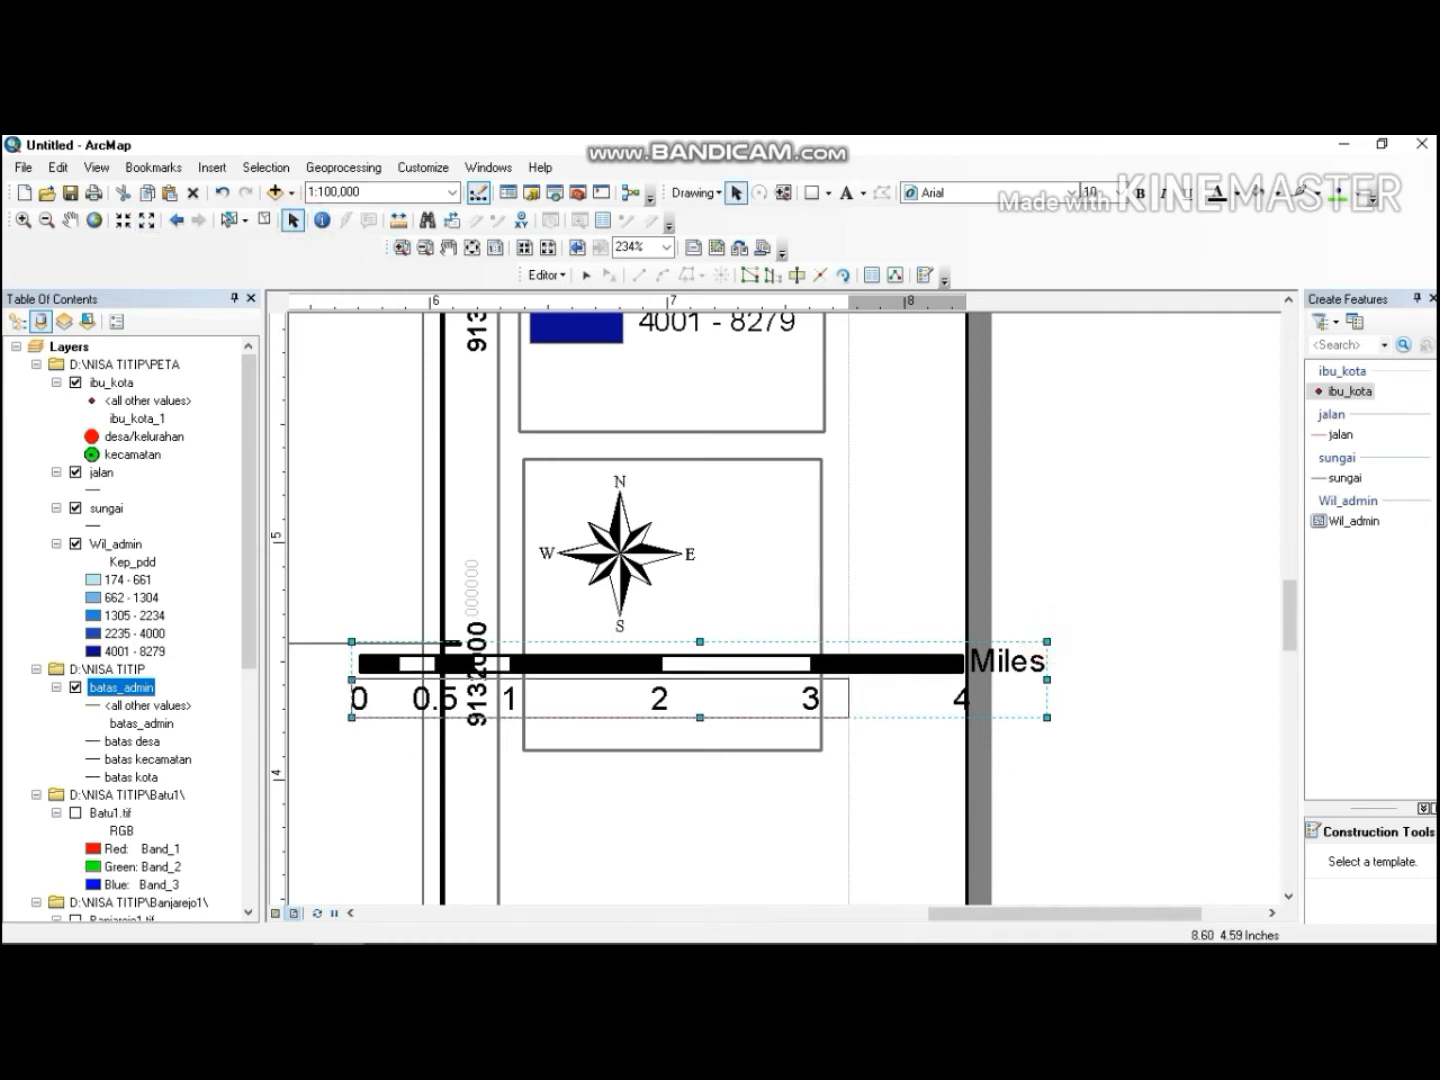
left_click_drag(1047, 642, 680, 684)
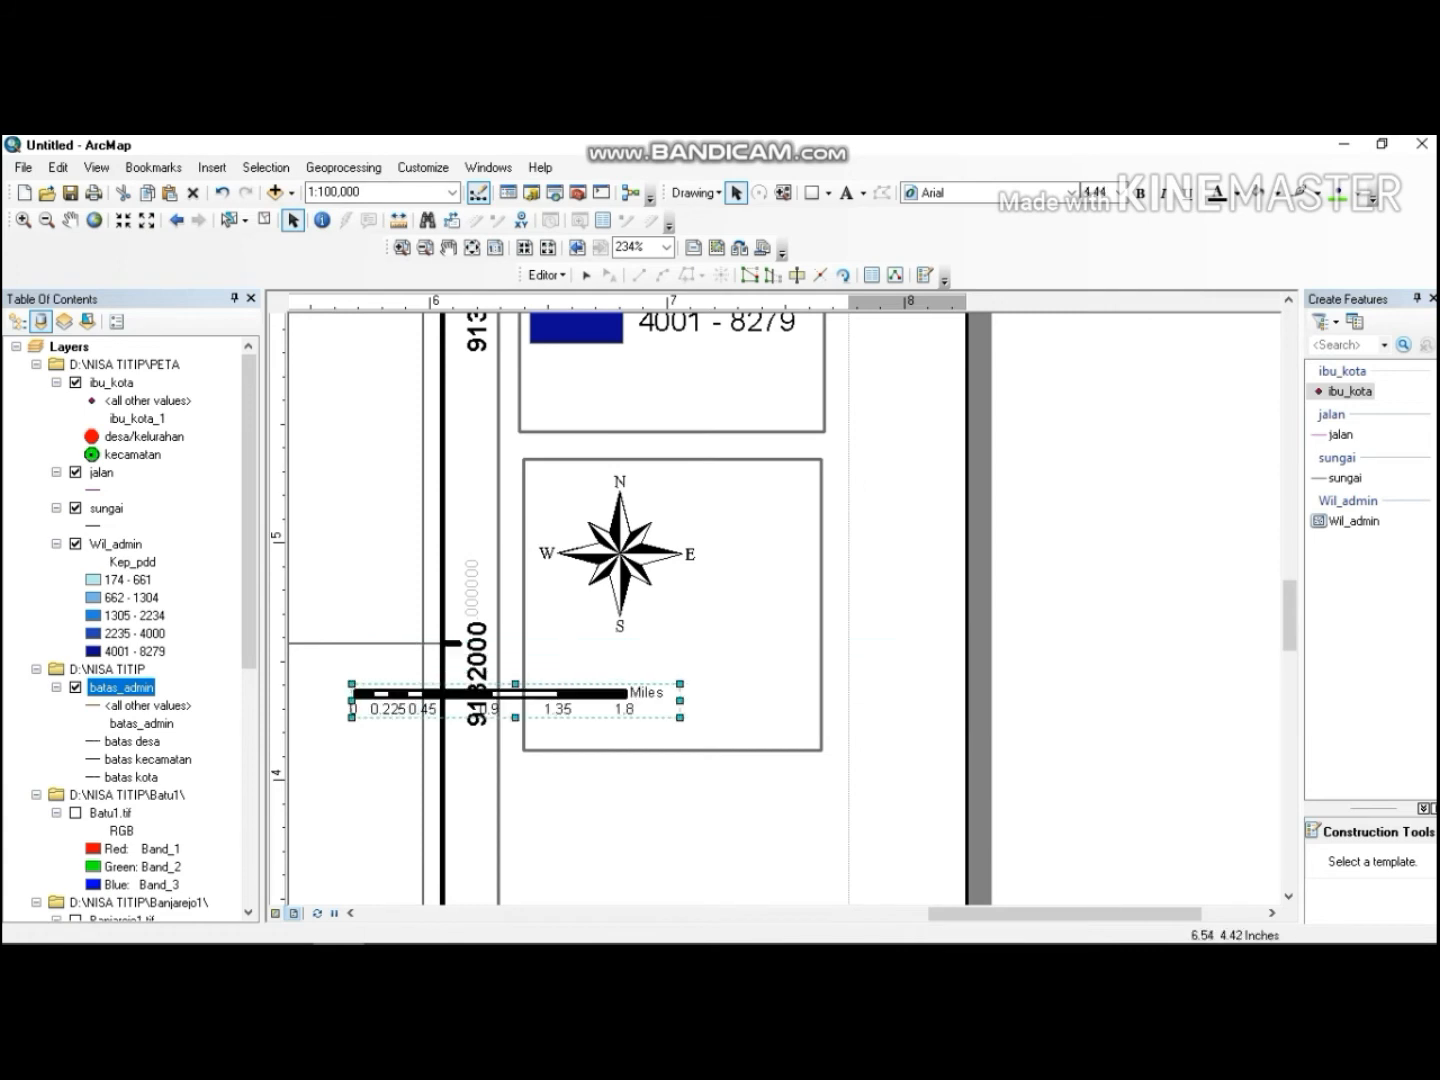
left_click_drag(553, 691, 712, 704)
left_click_drag(839, 696, 780, 704)
left_click(745, 713)
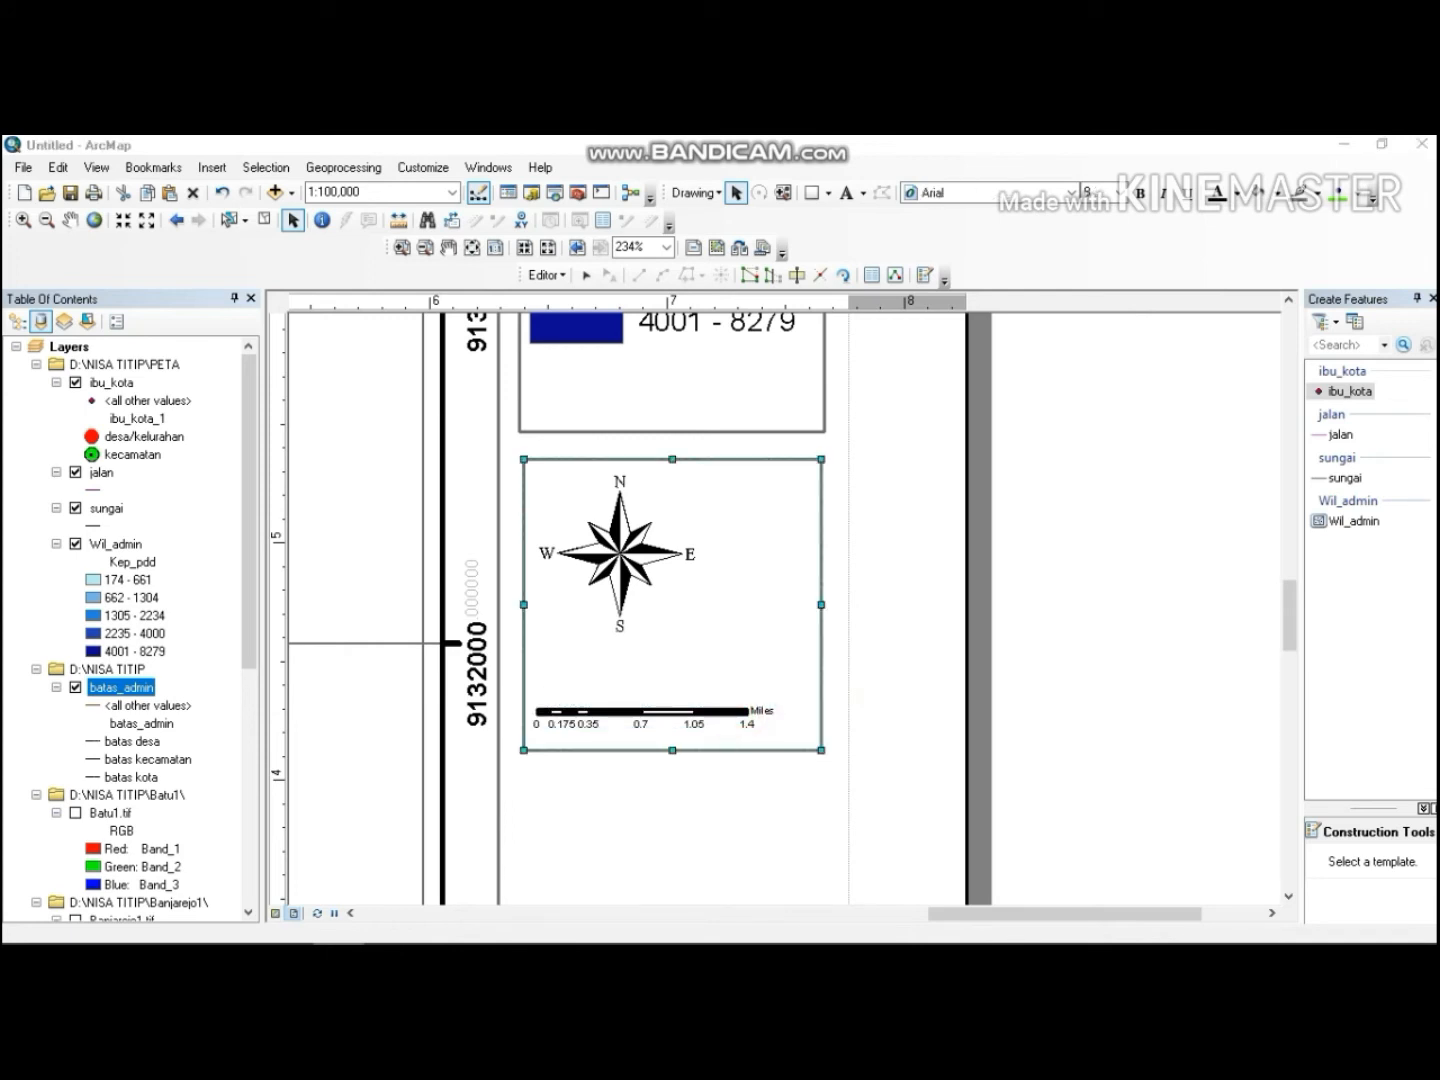
Set the scale bar's division units to Kilometers and its label to KM.
double_click(640, 712)
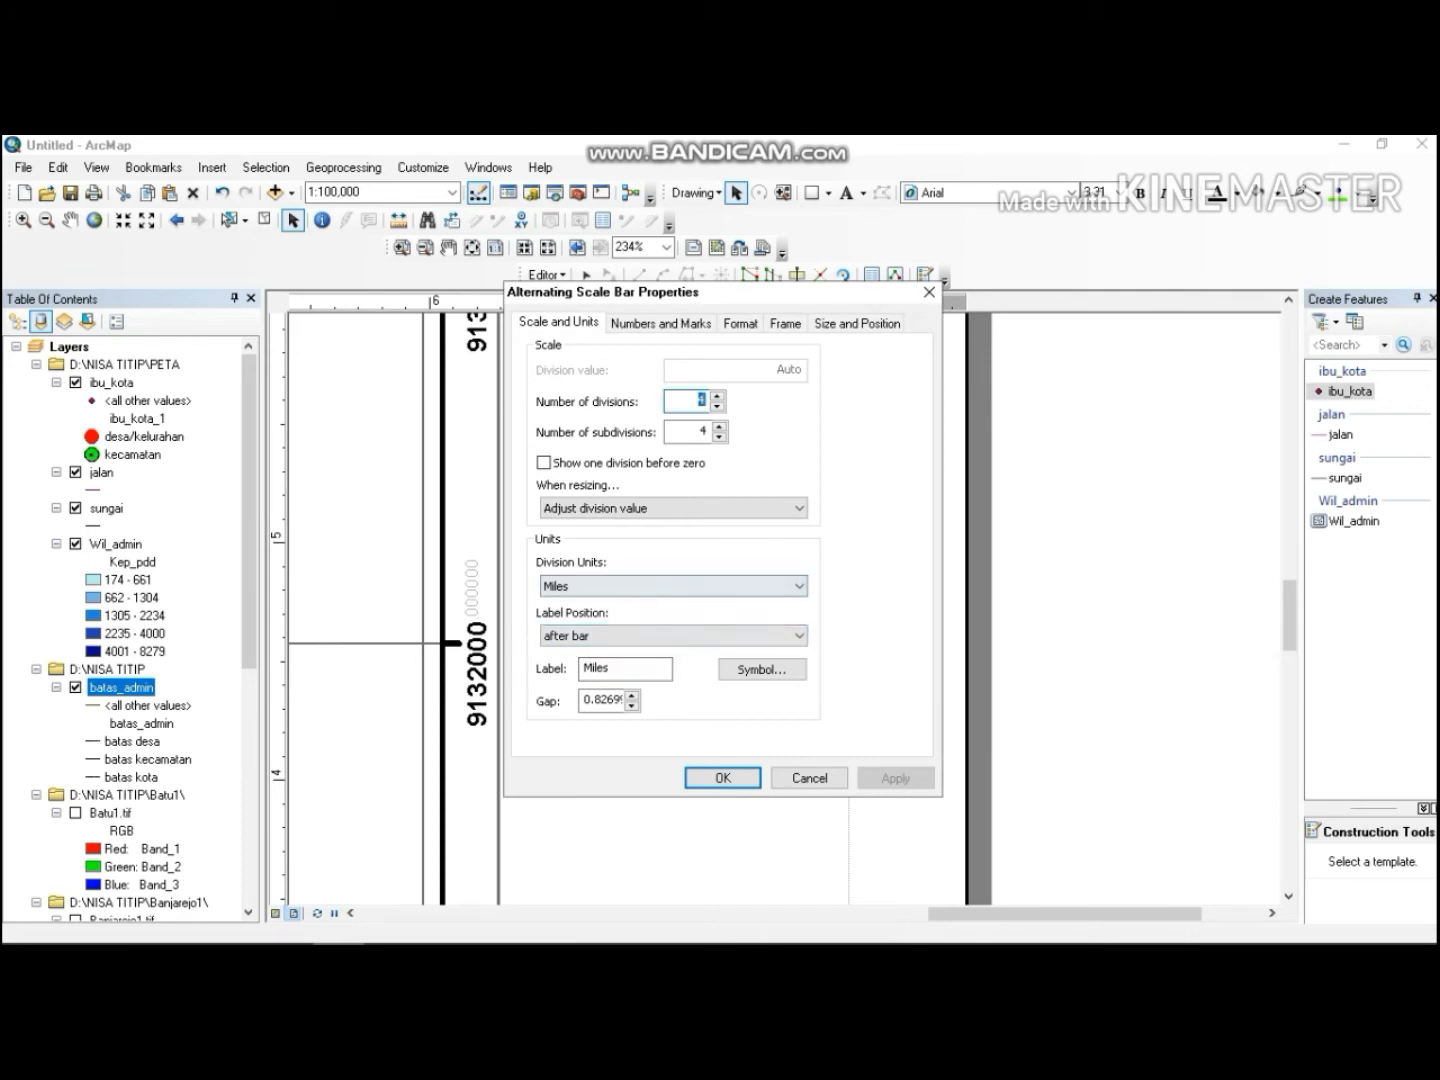
left_click(659, 582)
left_click(659, 672)
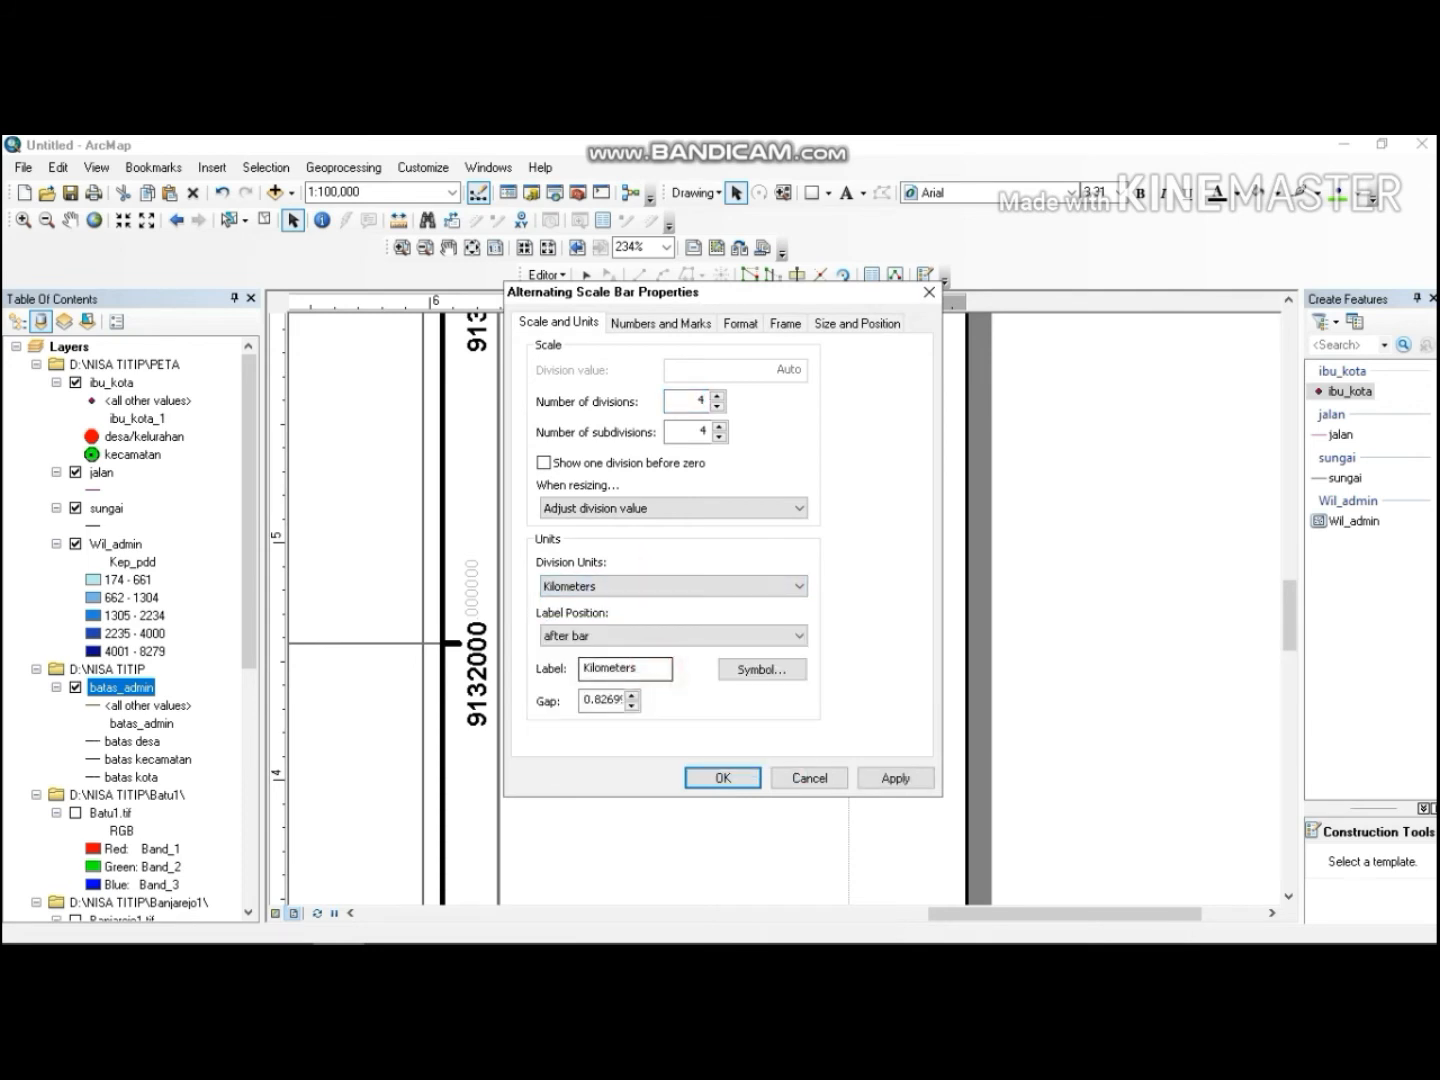
double_click(657, 667)
type("KM")
left_click(723, 778)
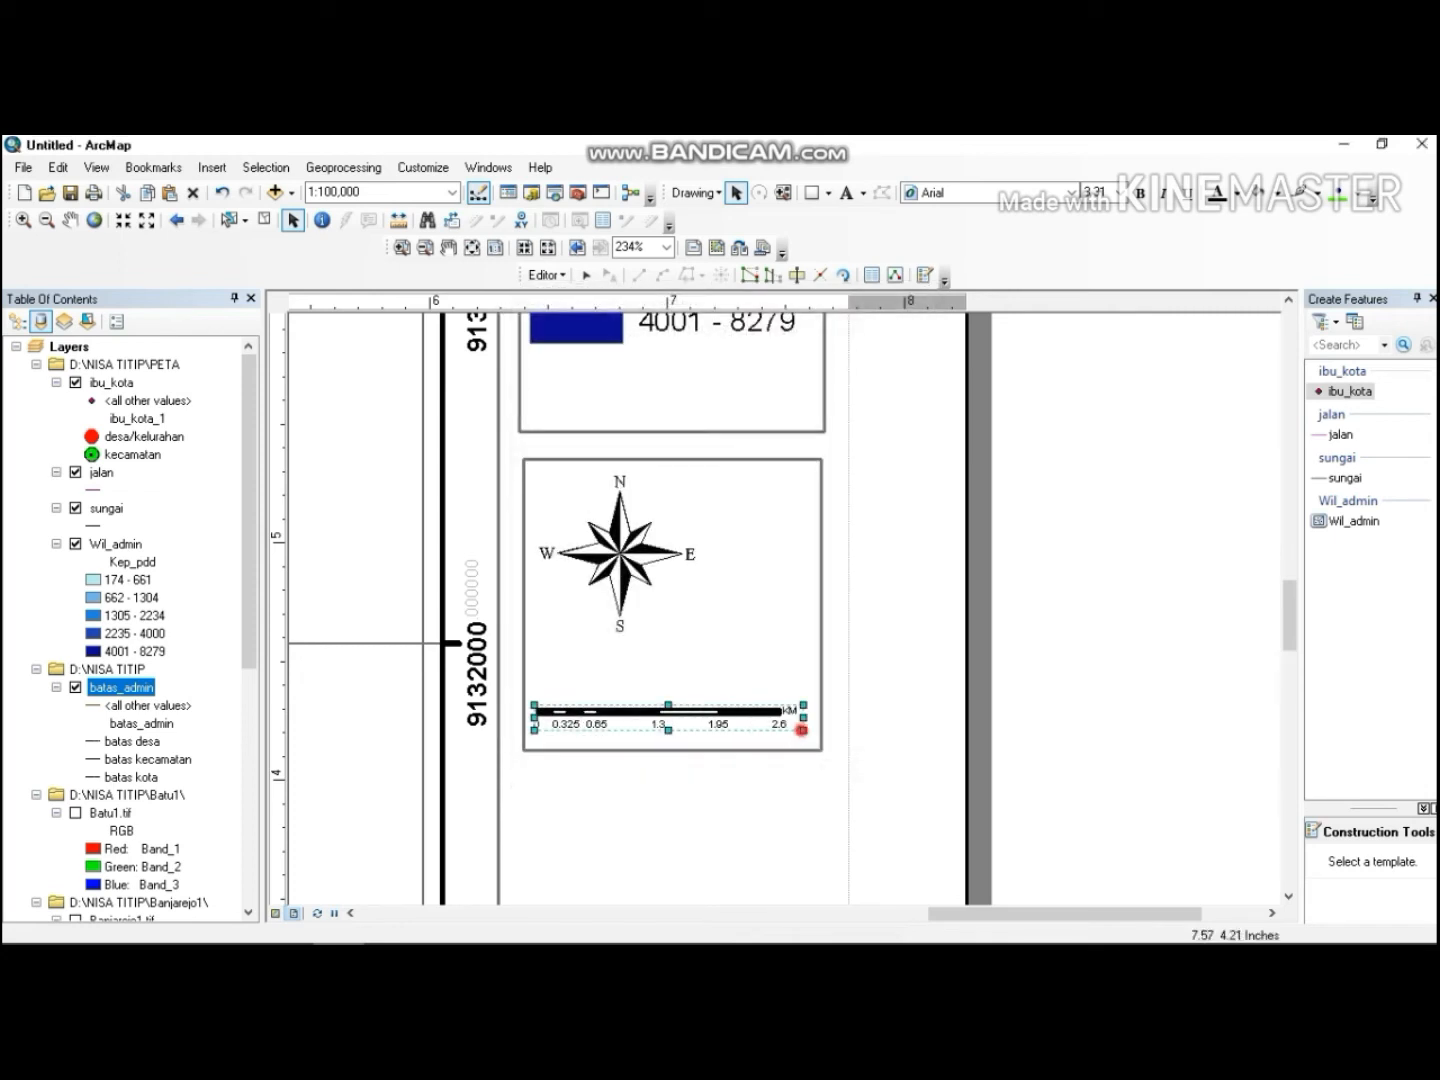
Shorten the rectangle and resize and reposition the north arrow and scale bar inside it.
left_click(743, 664)
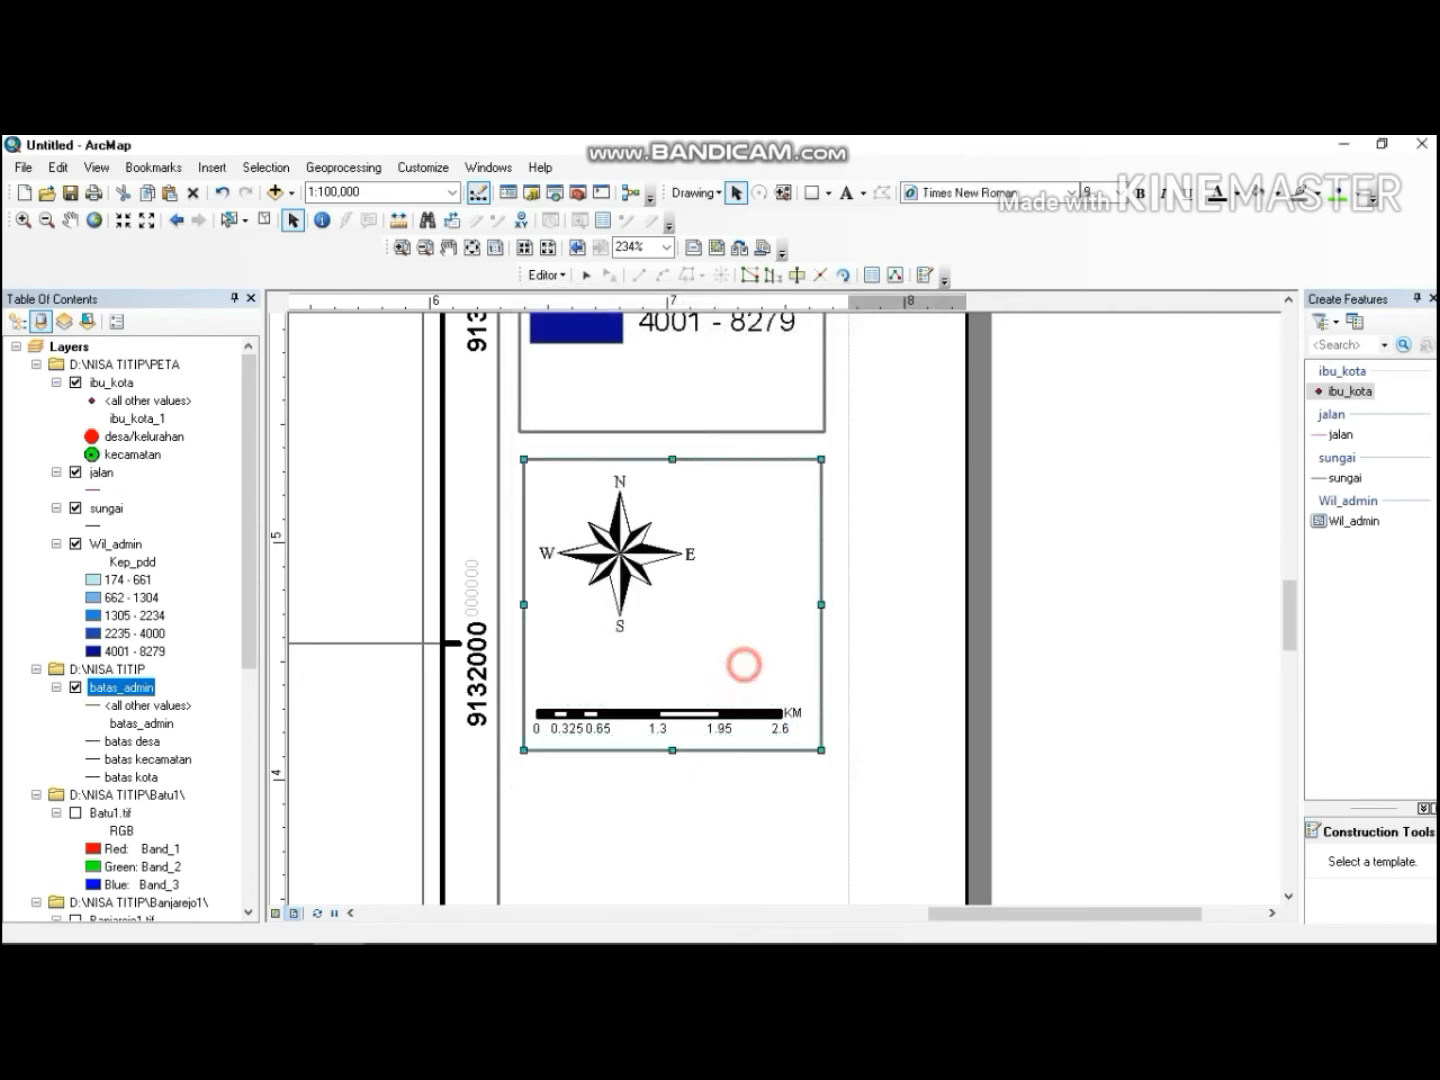
left_click_drag(671, 752, 672, 693)
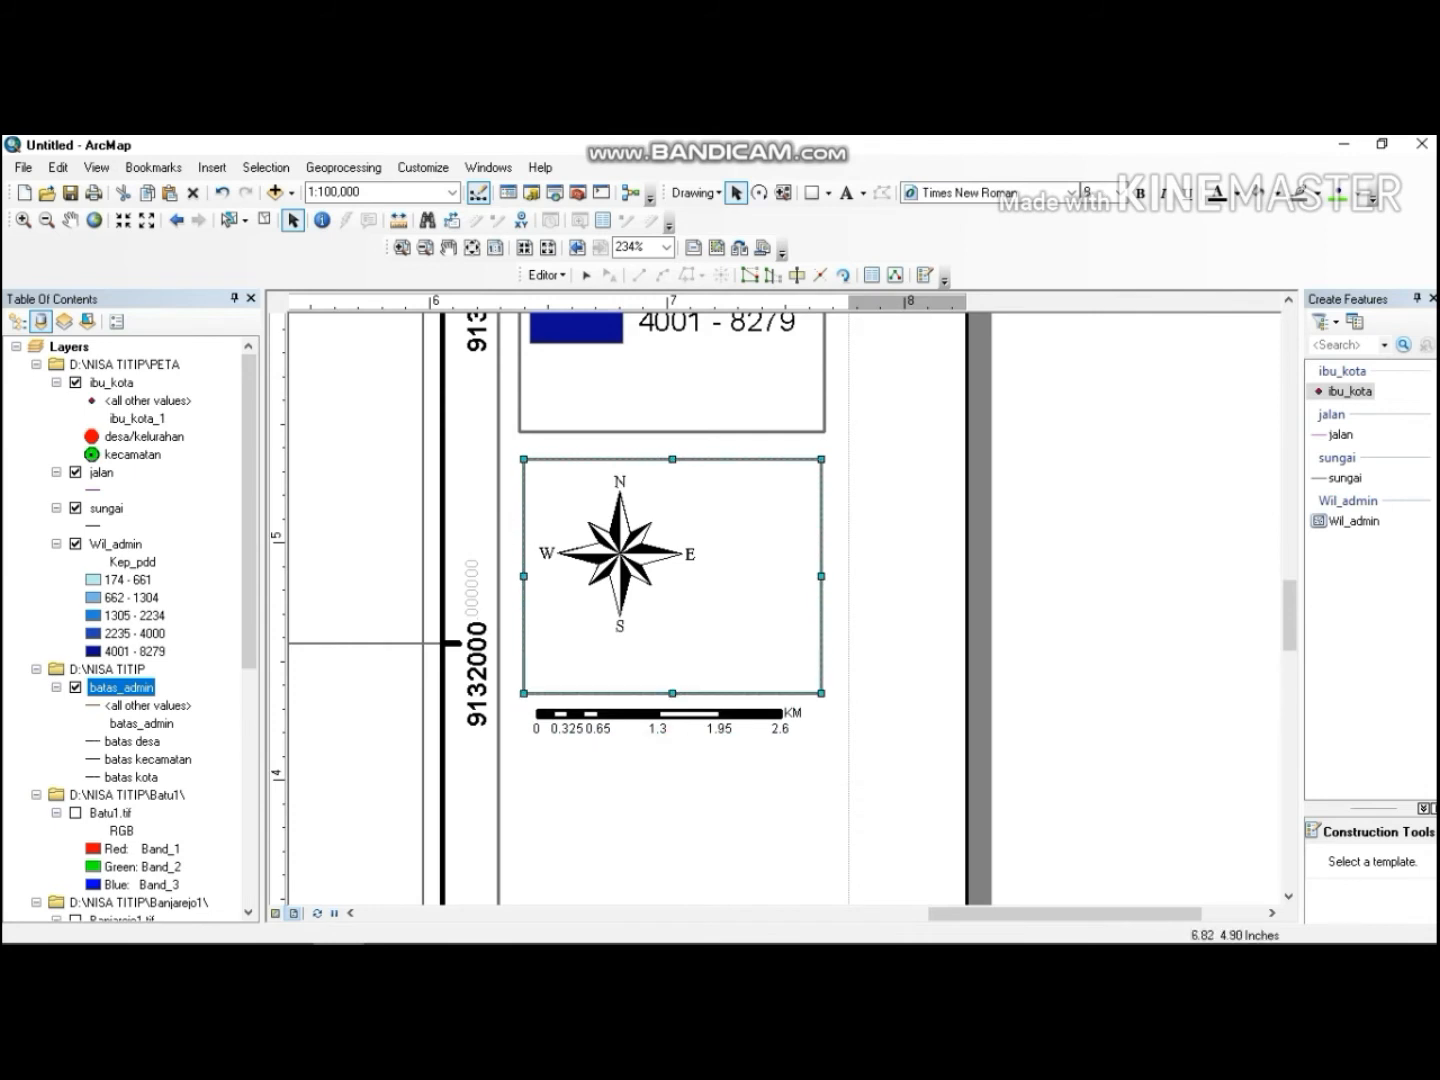
left_click_drag(621, 560, 619, 558)
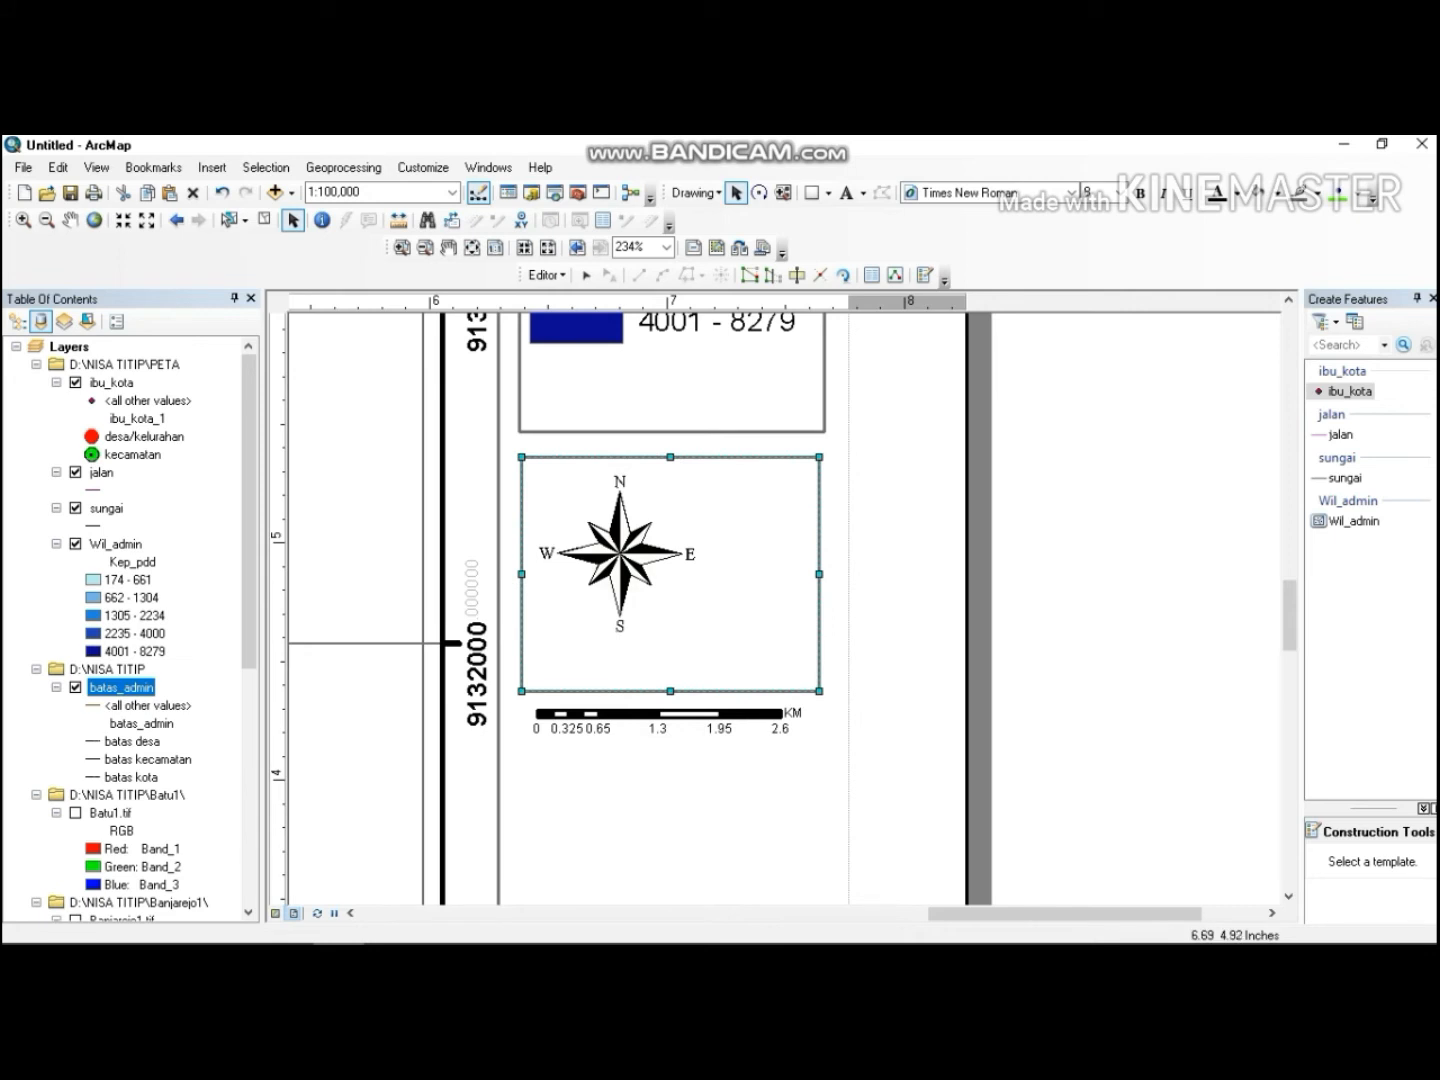
left_click(620, 553)
left_click_drag(700, 631, 669, 605)
left_click(615, 543)
left_click_drag(615, 543, 605, 530)
left_click(662, 715)
left_click_drag(662, 720, 661, 668)
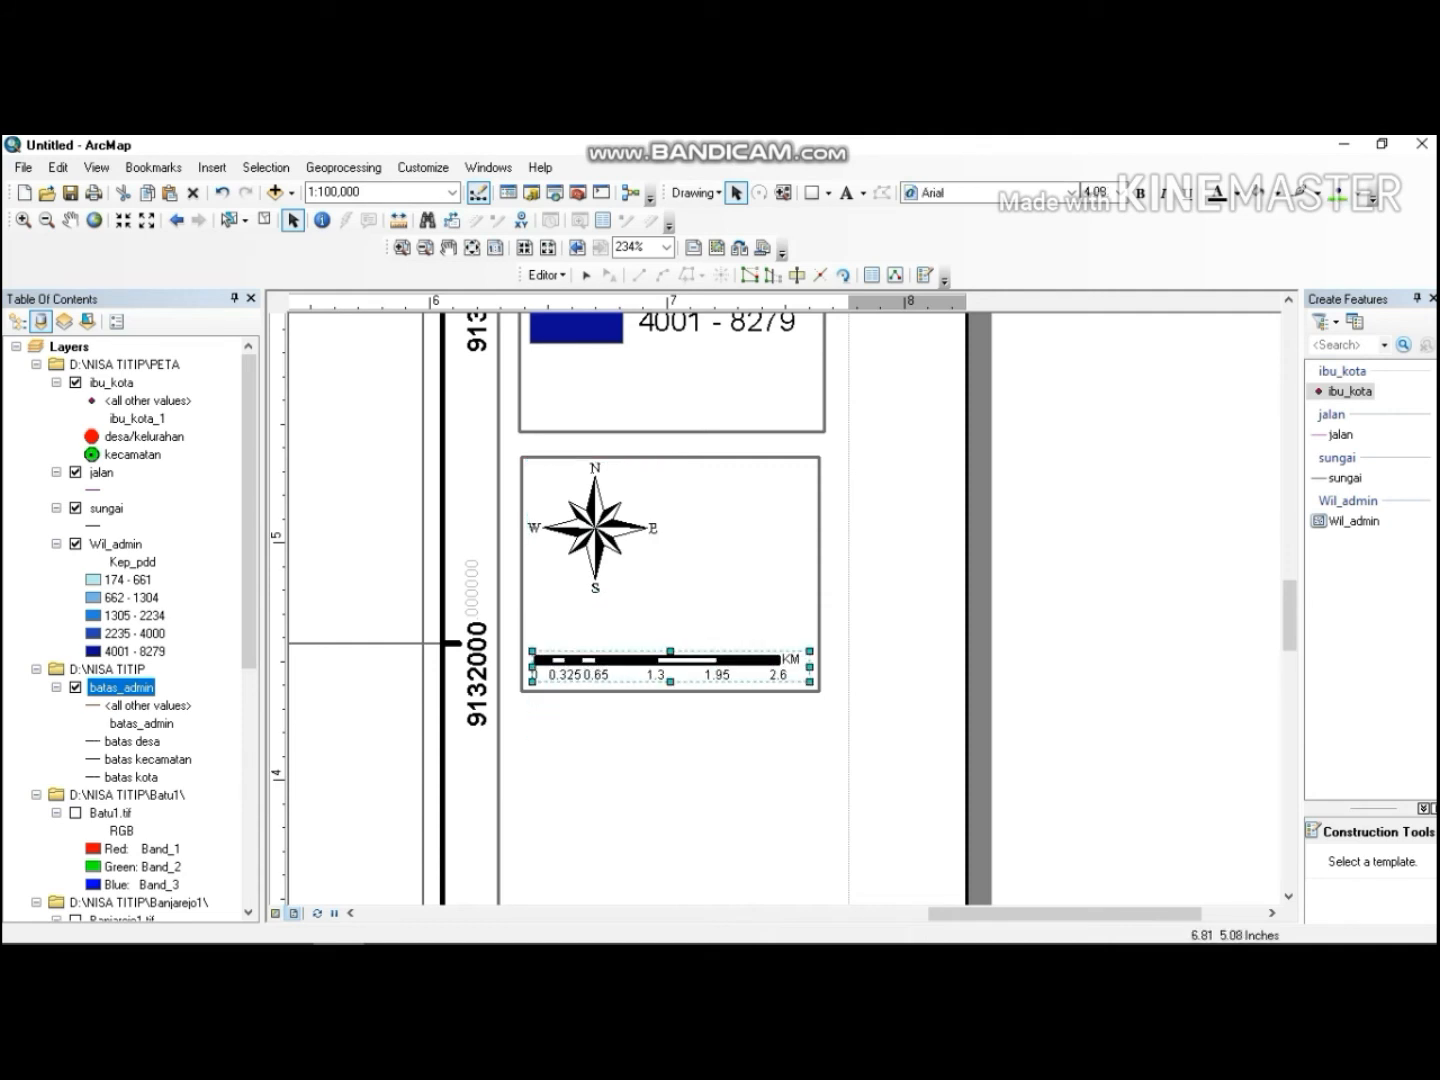
left_click(611, 513)
left_click_drag(658, 591, 672, 616)
left_click(668, 658)
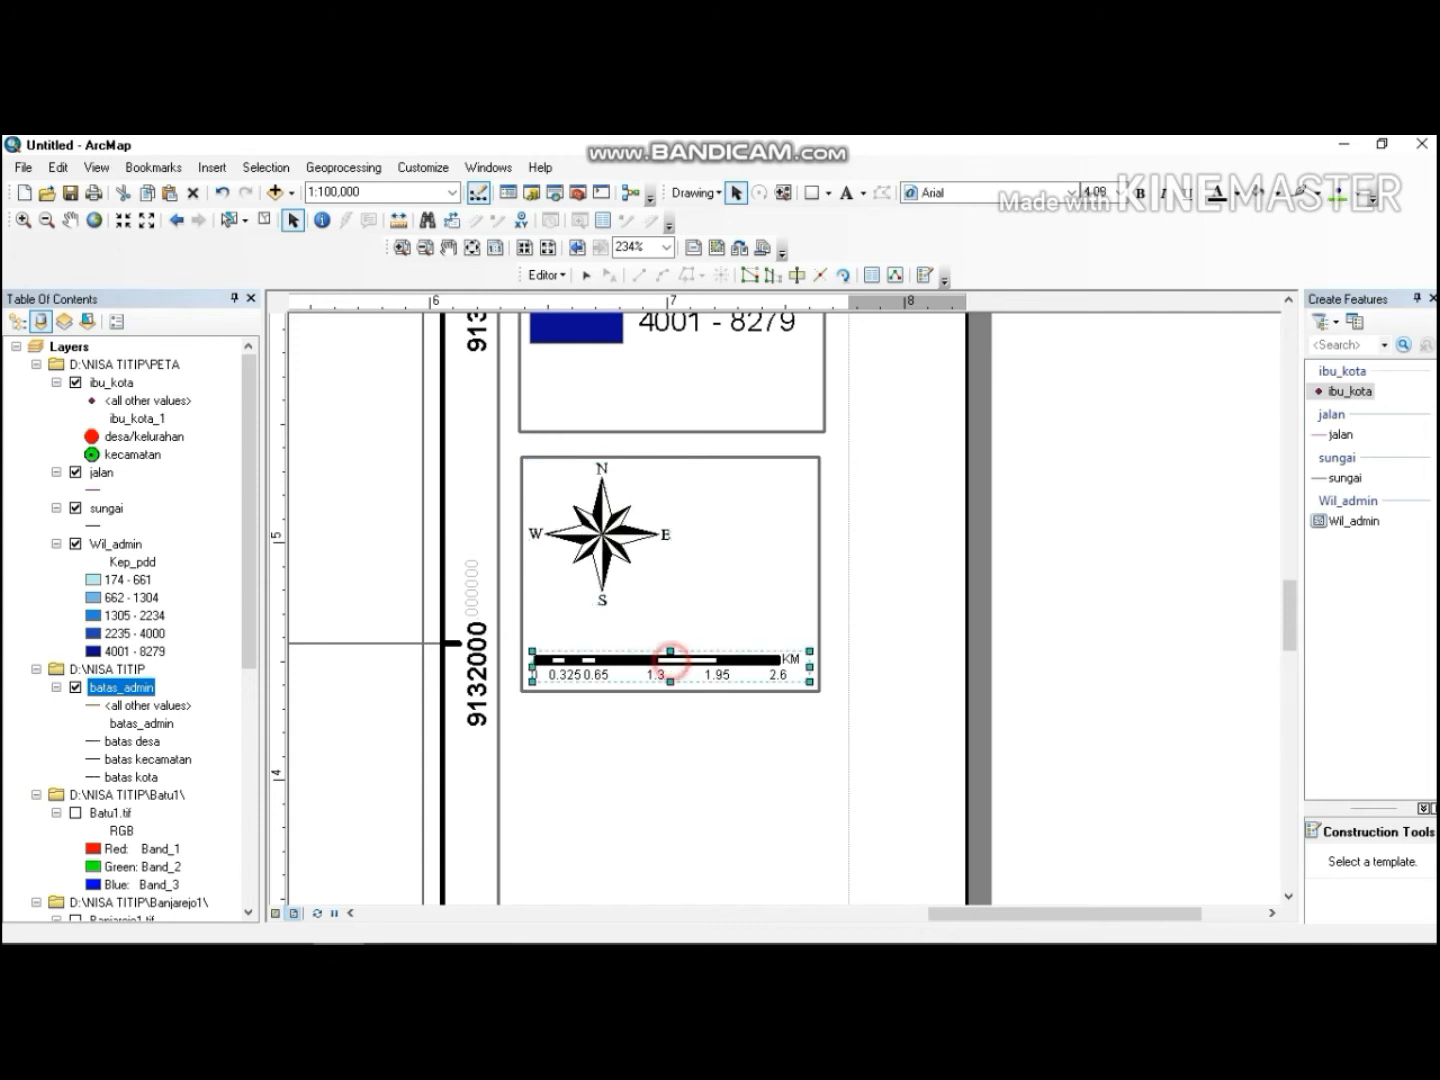
left_click_drag(532, 651, 528, 630)
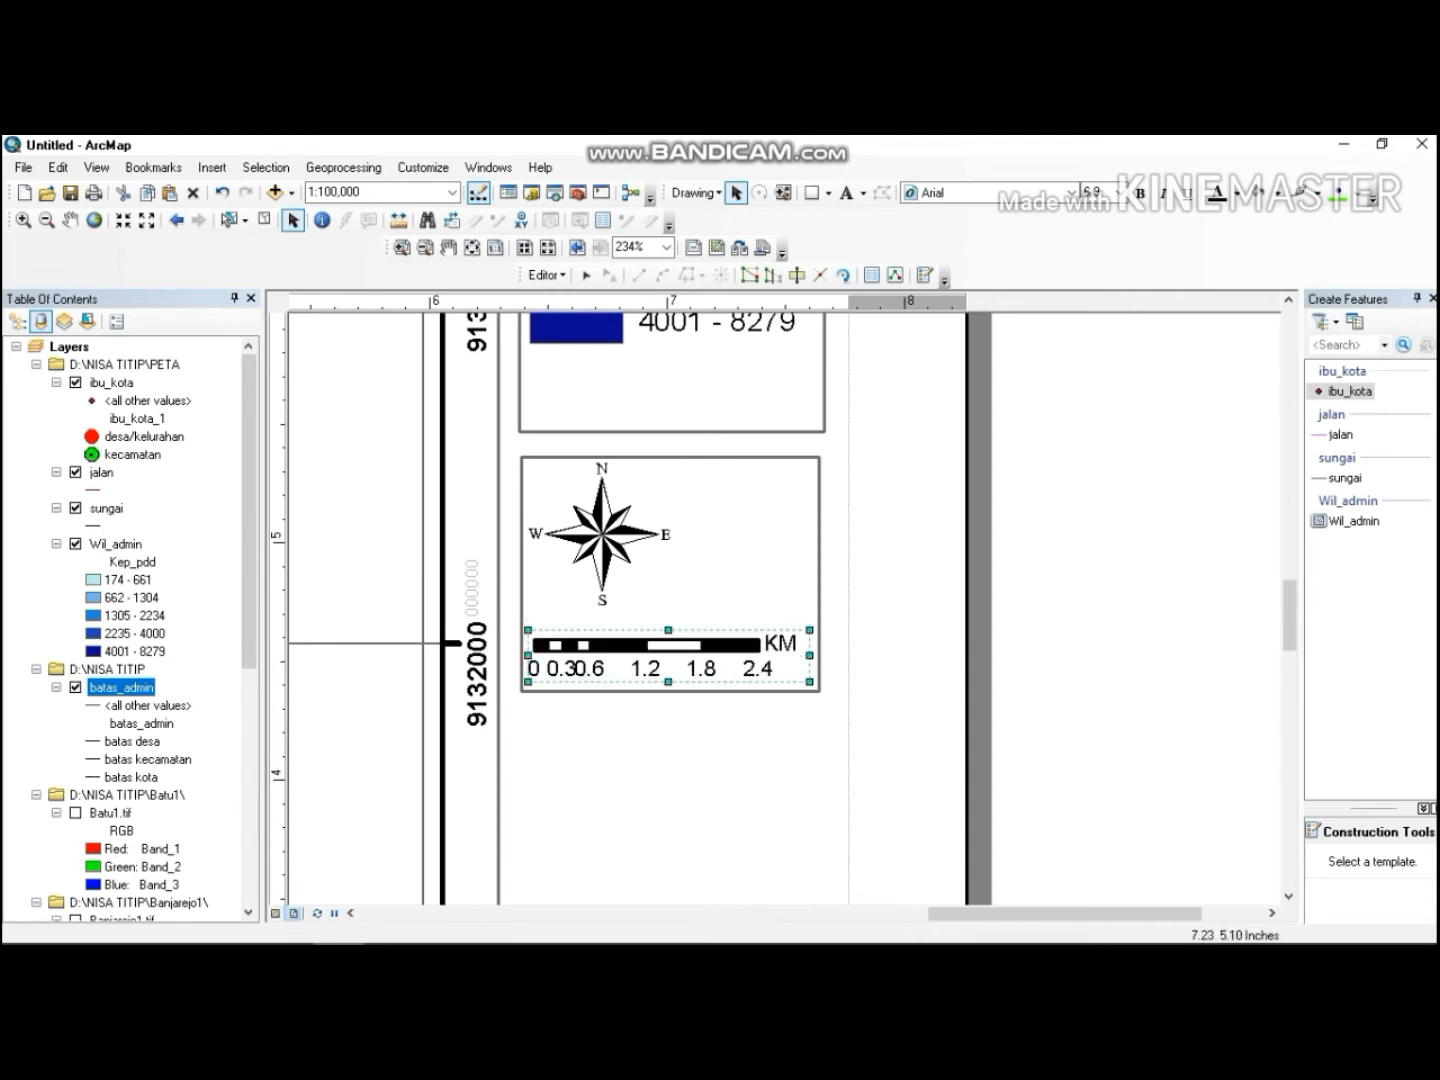
Add a text element reading SKALA inside the rectangle.
left_click(846, 193)
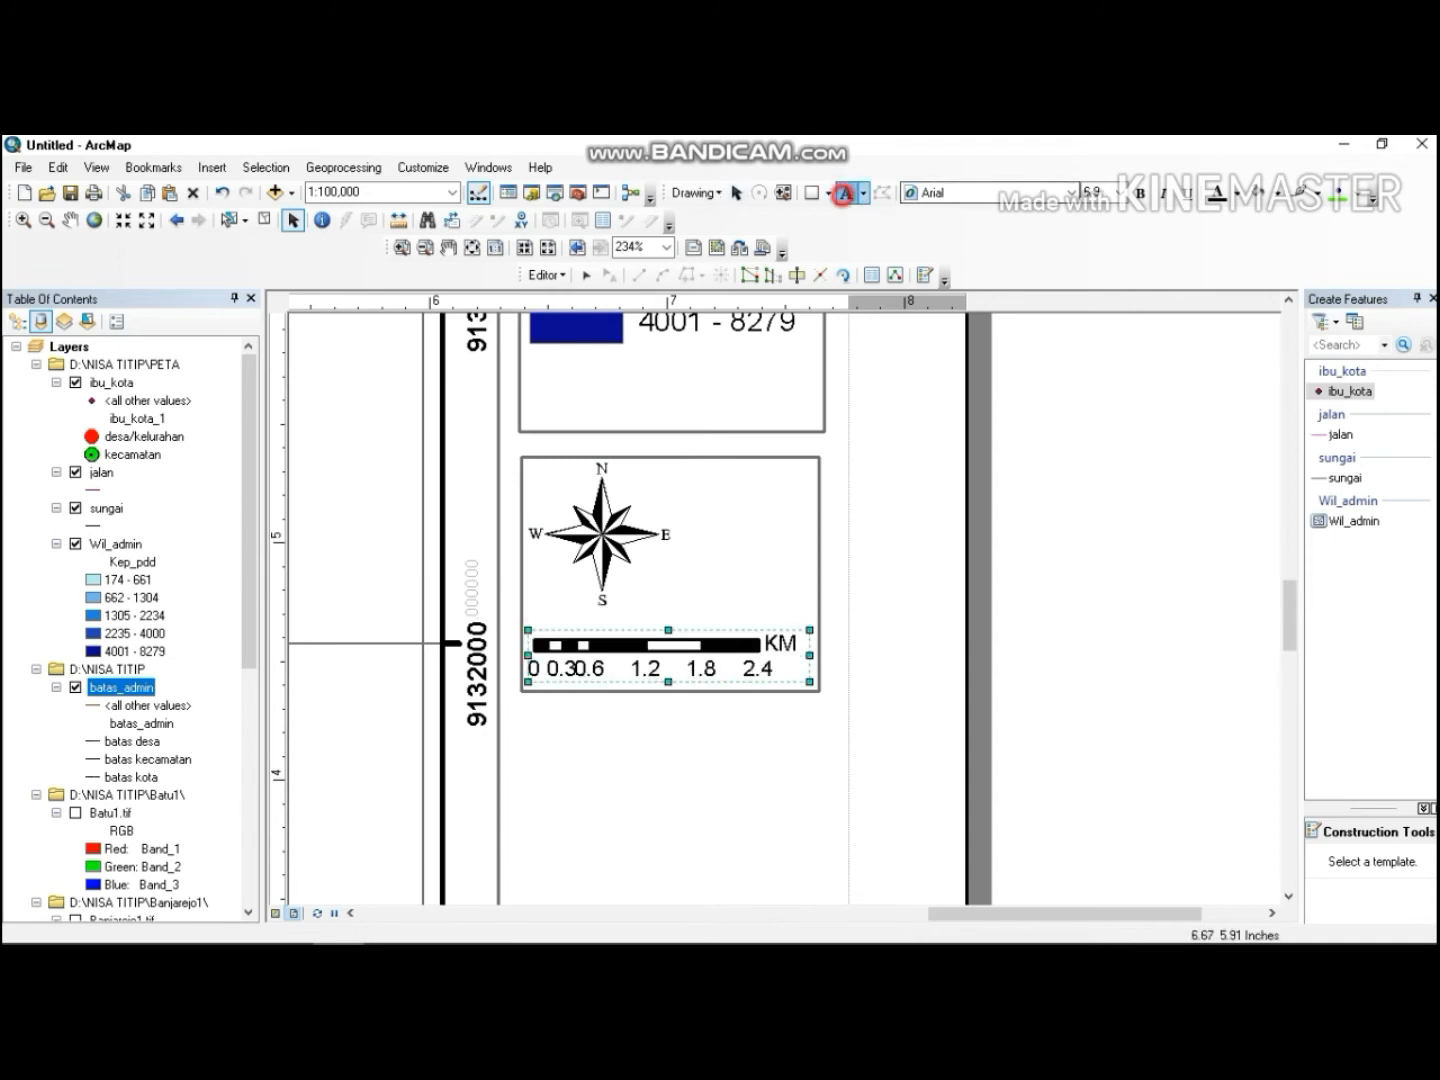
left_click(721, 496)
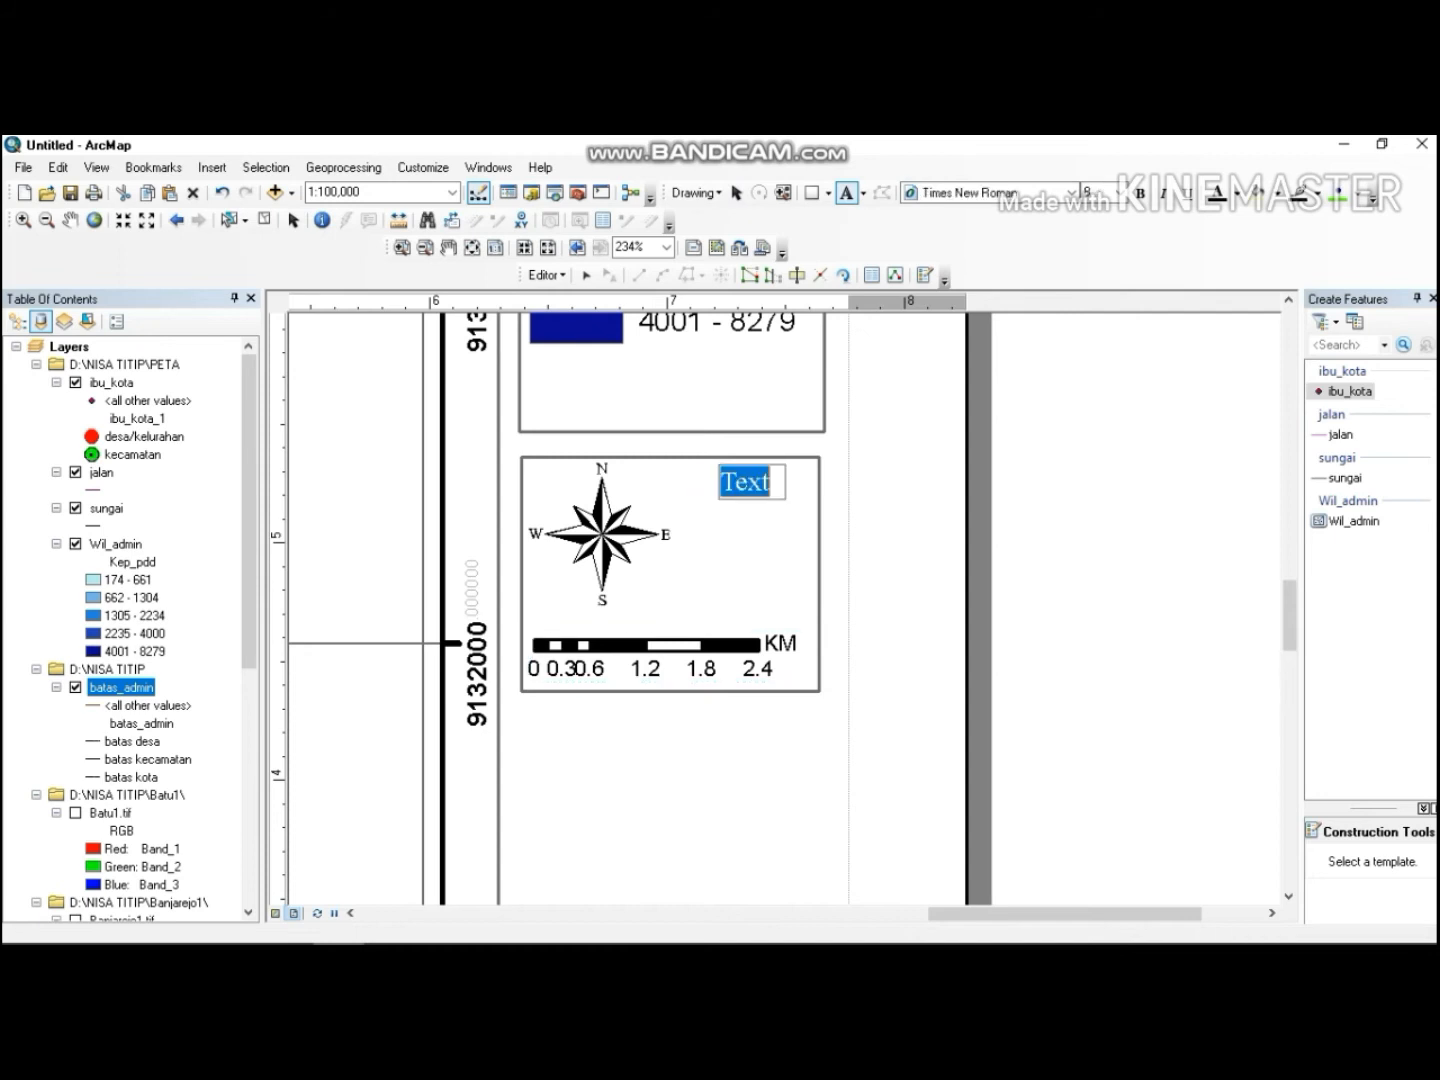
type("SKALA")
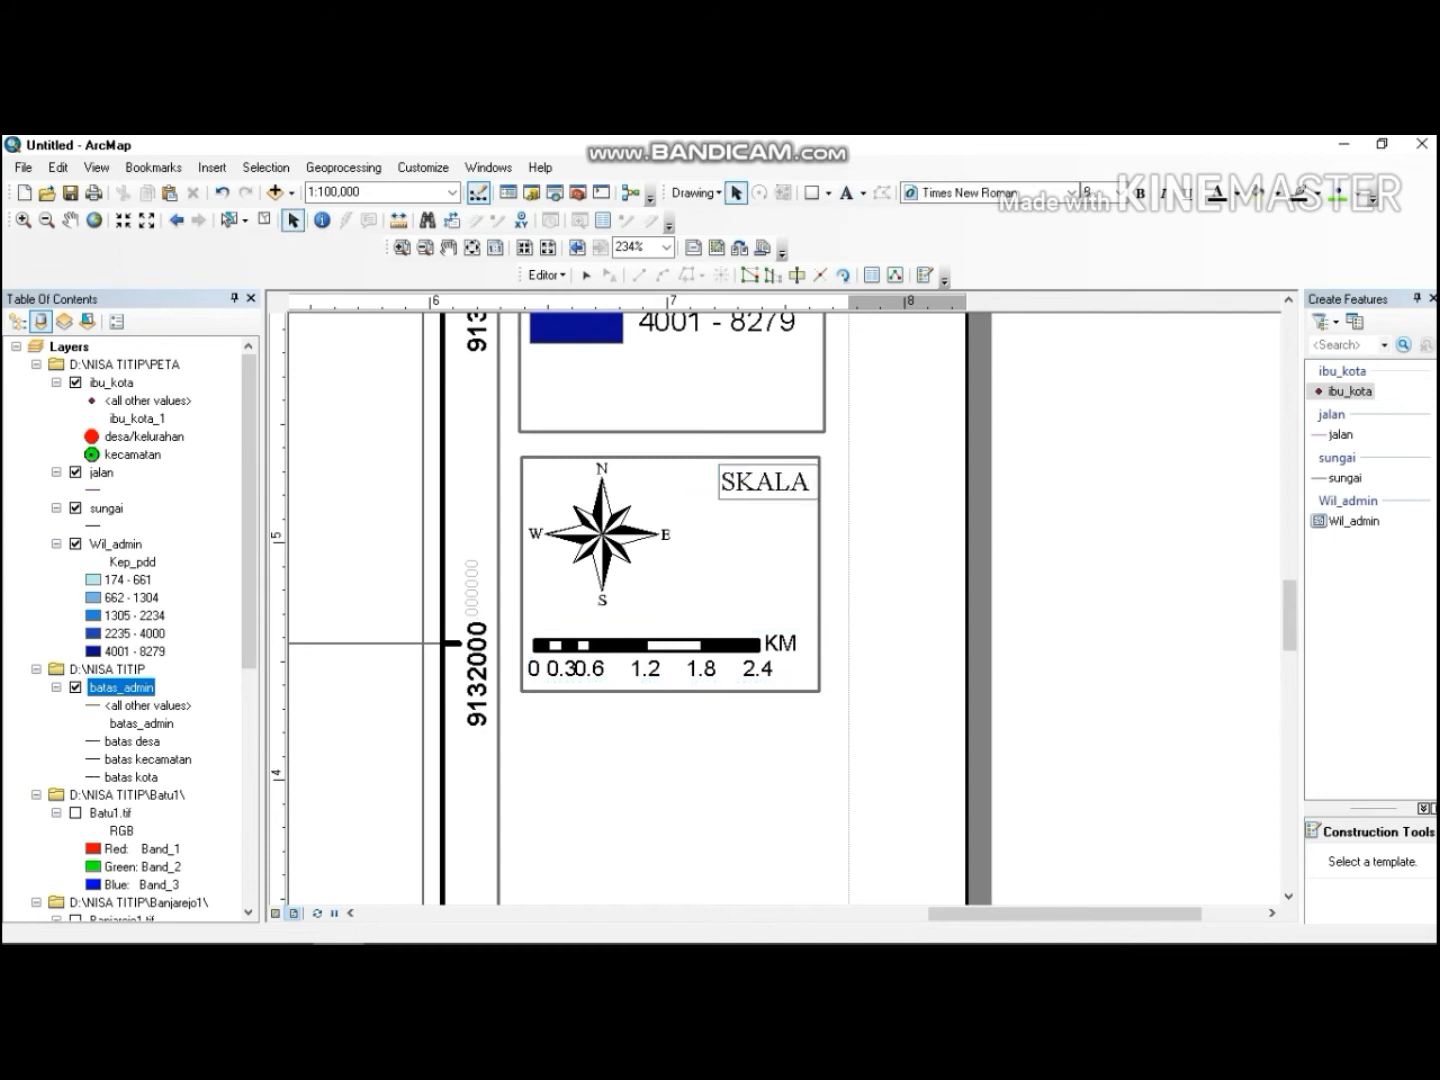
Edit the text to read SKALA with a second line 1: 100.000.
double_click(755, 471)
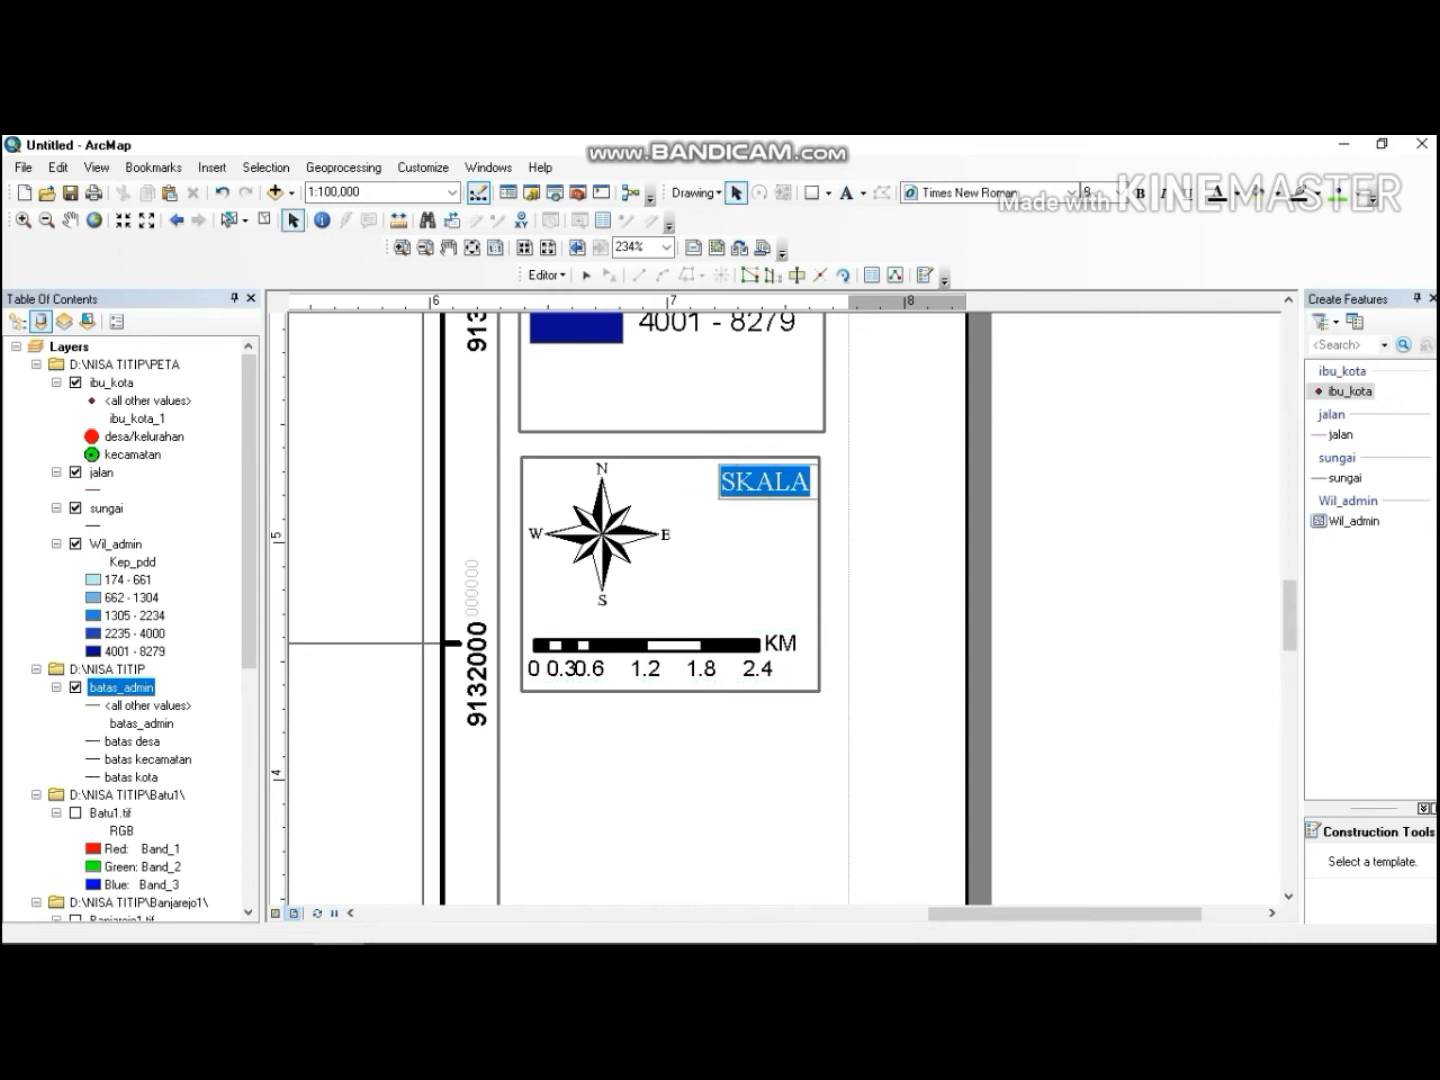
double_click(763, 484)
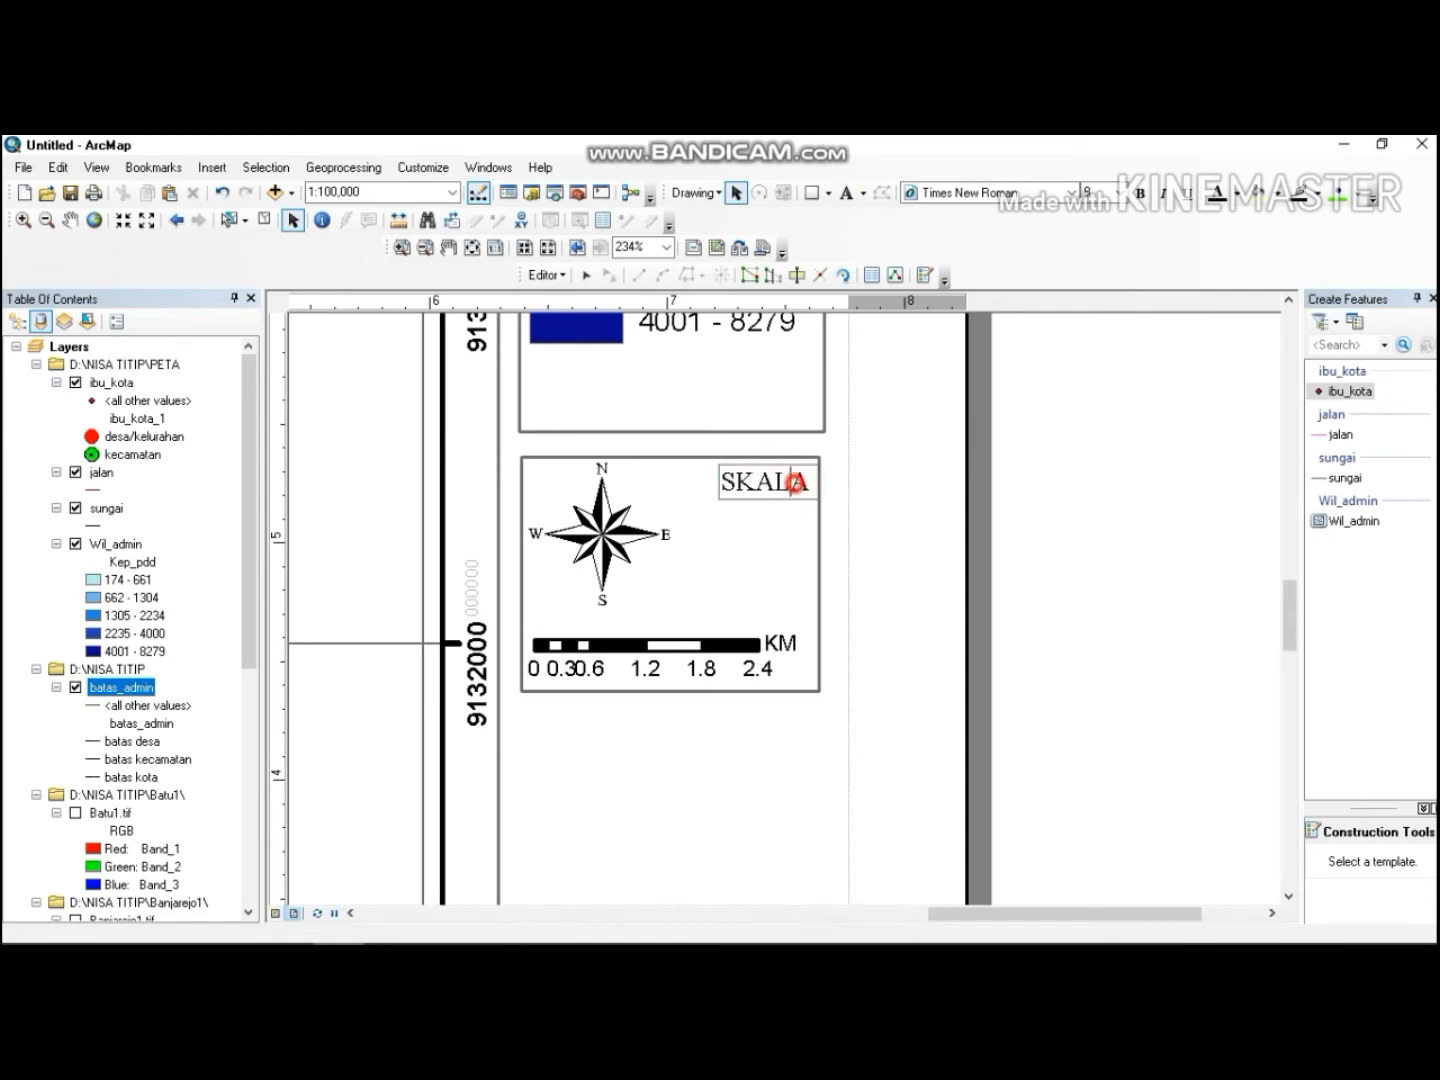
double_click(796, 483)
left_click(795, 484)
double_click(795, 483)
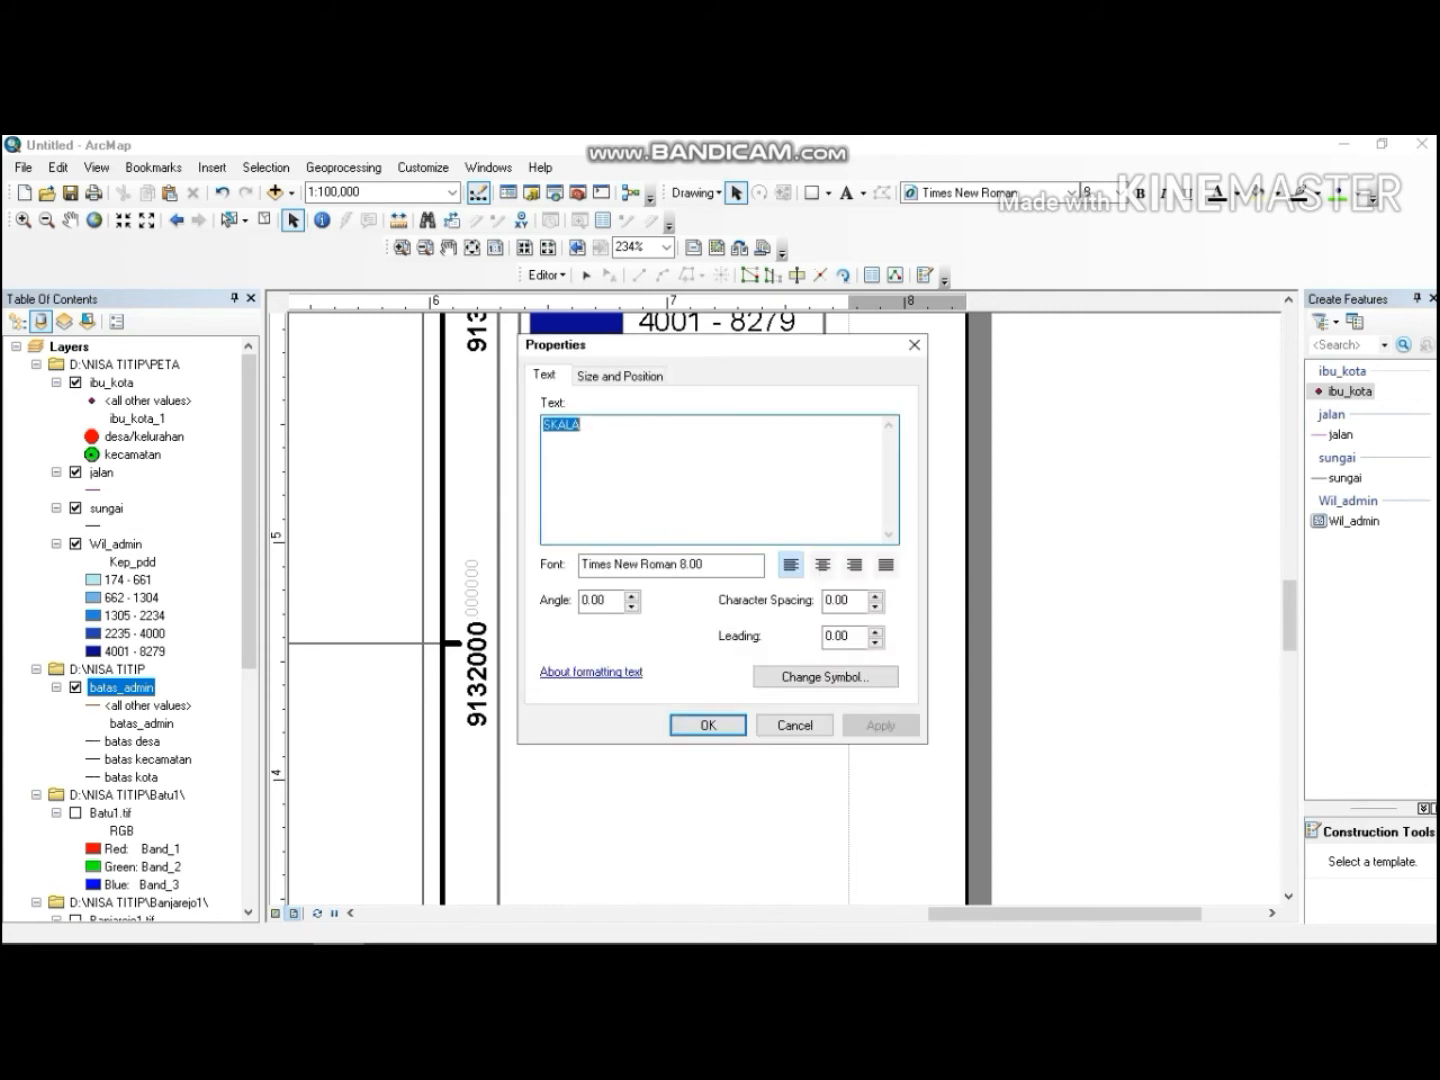
left_click(591, 420)
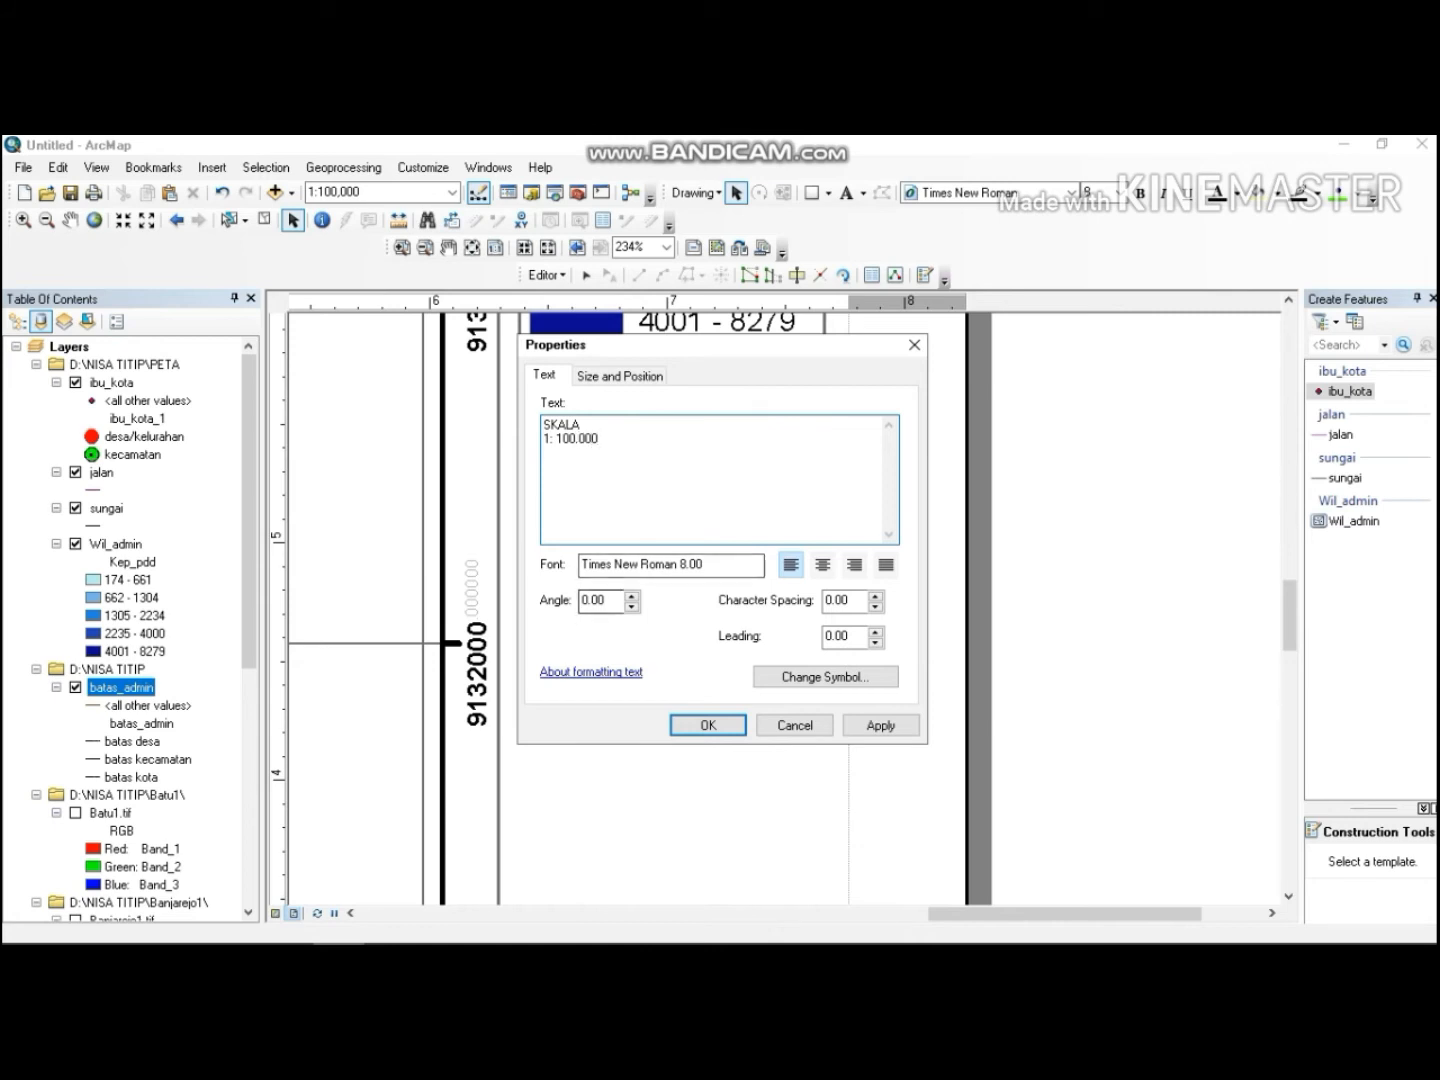
left_click(708, 725)
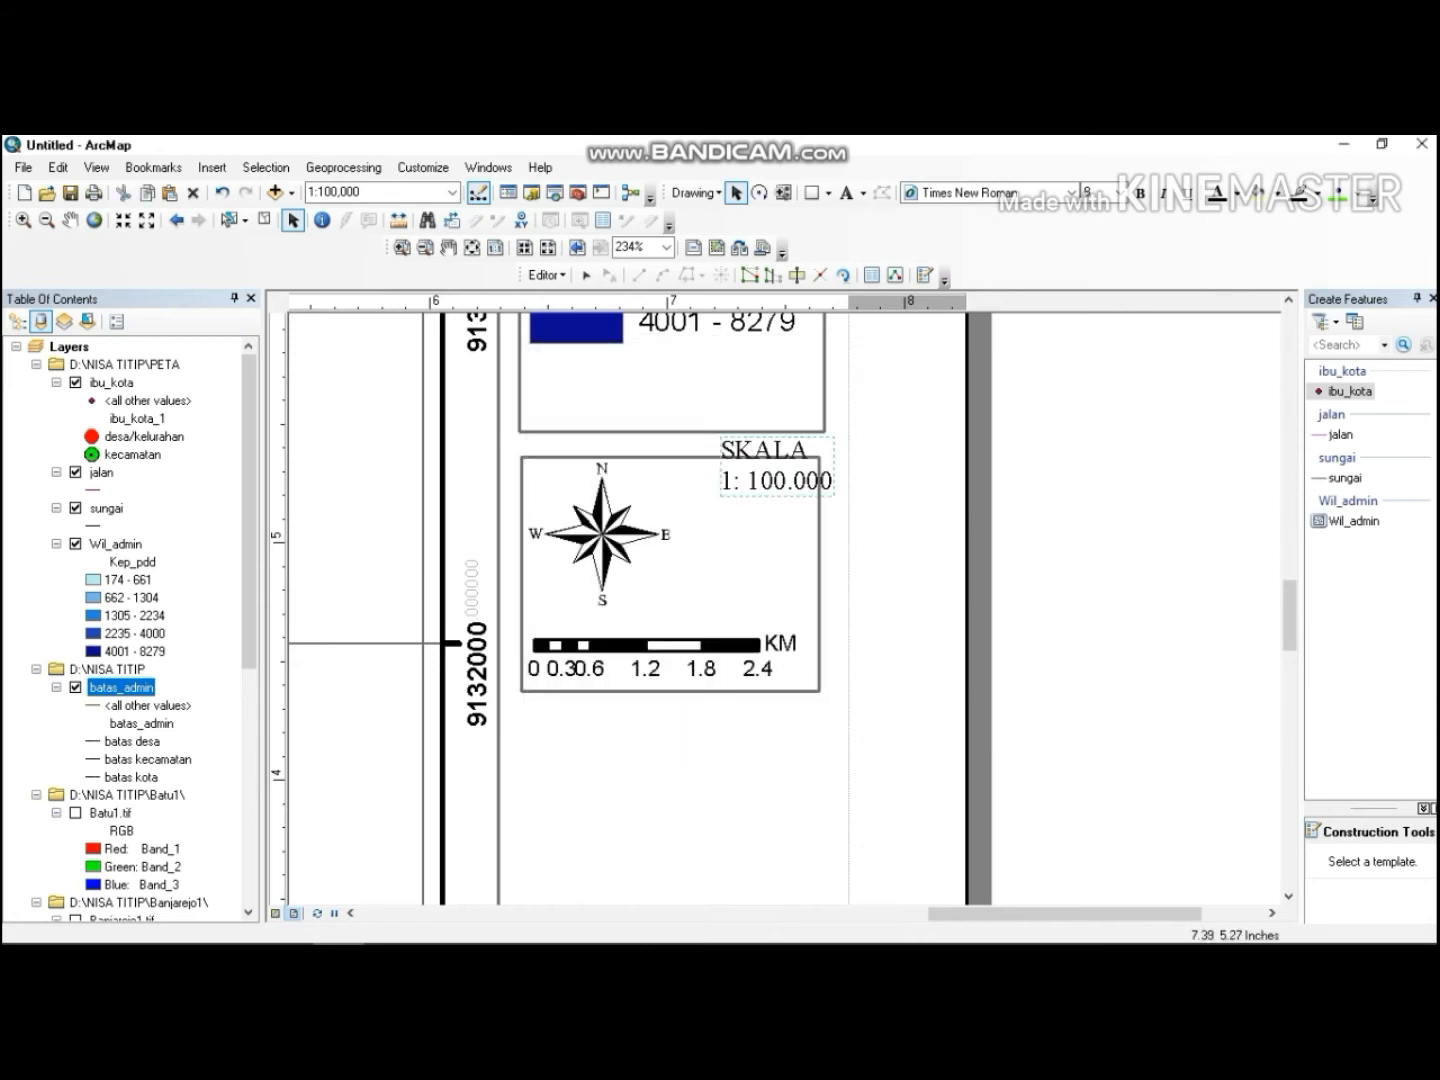
Move the scale text beside the north arrow and nudge the scale bar up slightly.
mouse_move(764, 474)
left_mouse_down()
mouse_move(731, 551)
mouse_move(753, 556)
left_mouse_up()
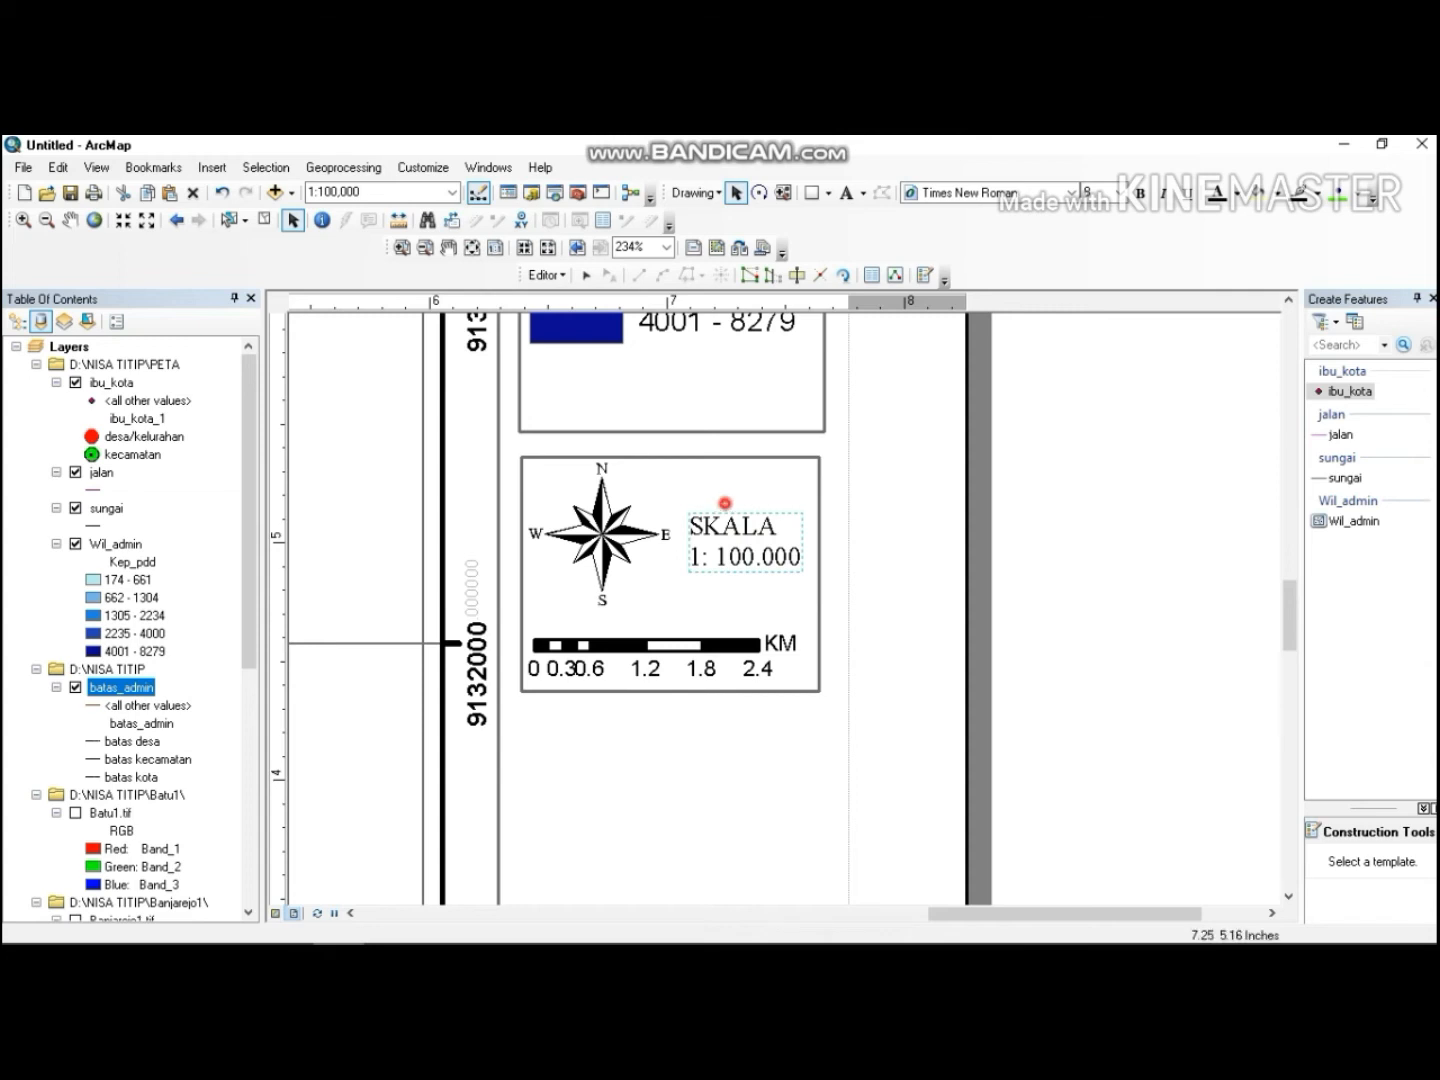
left_click(721, 488)
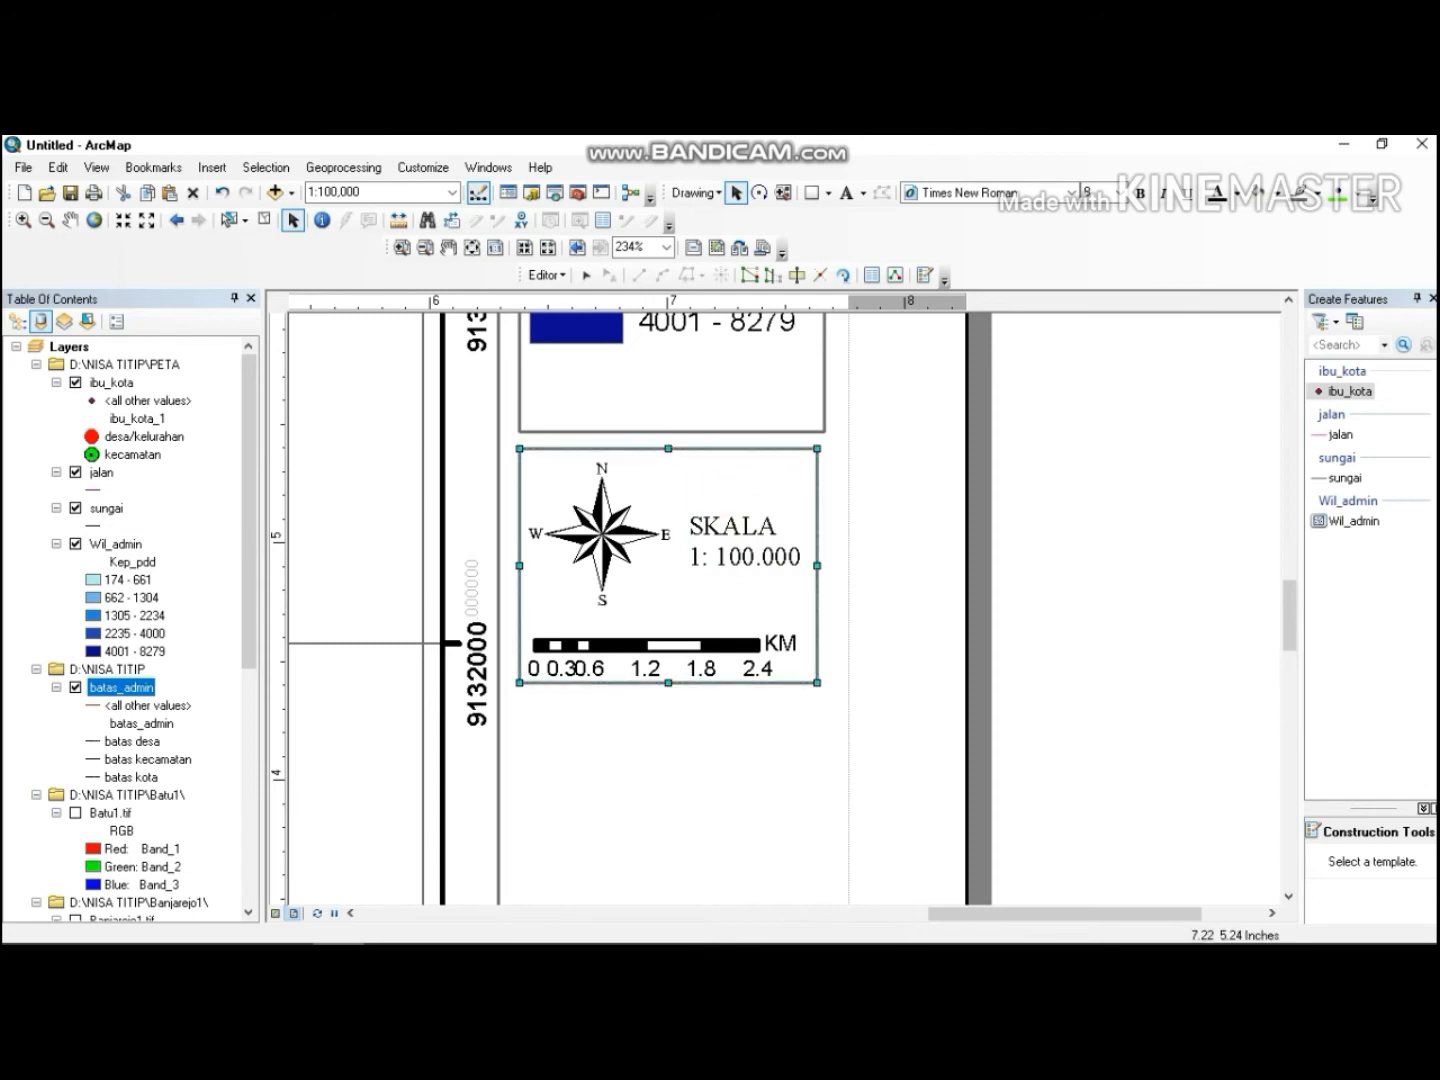
left_click_drag(684, 637, 684, 628)
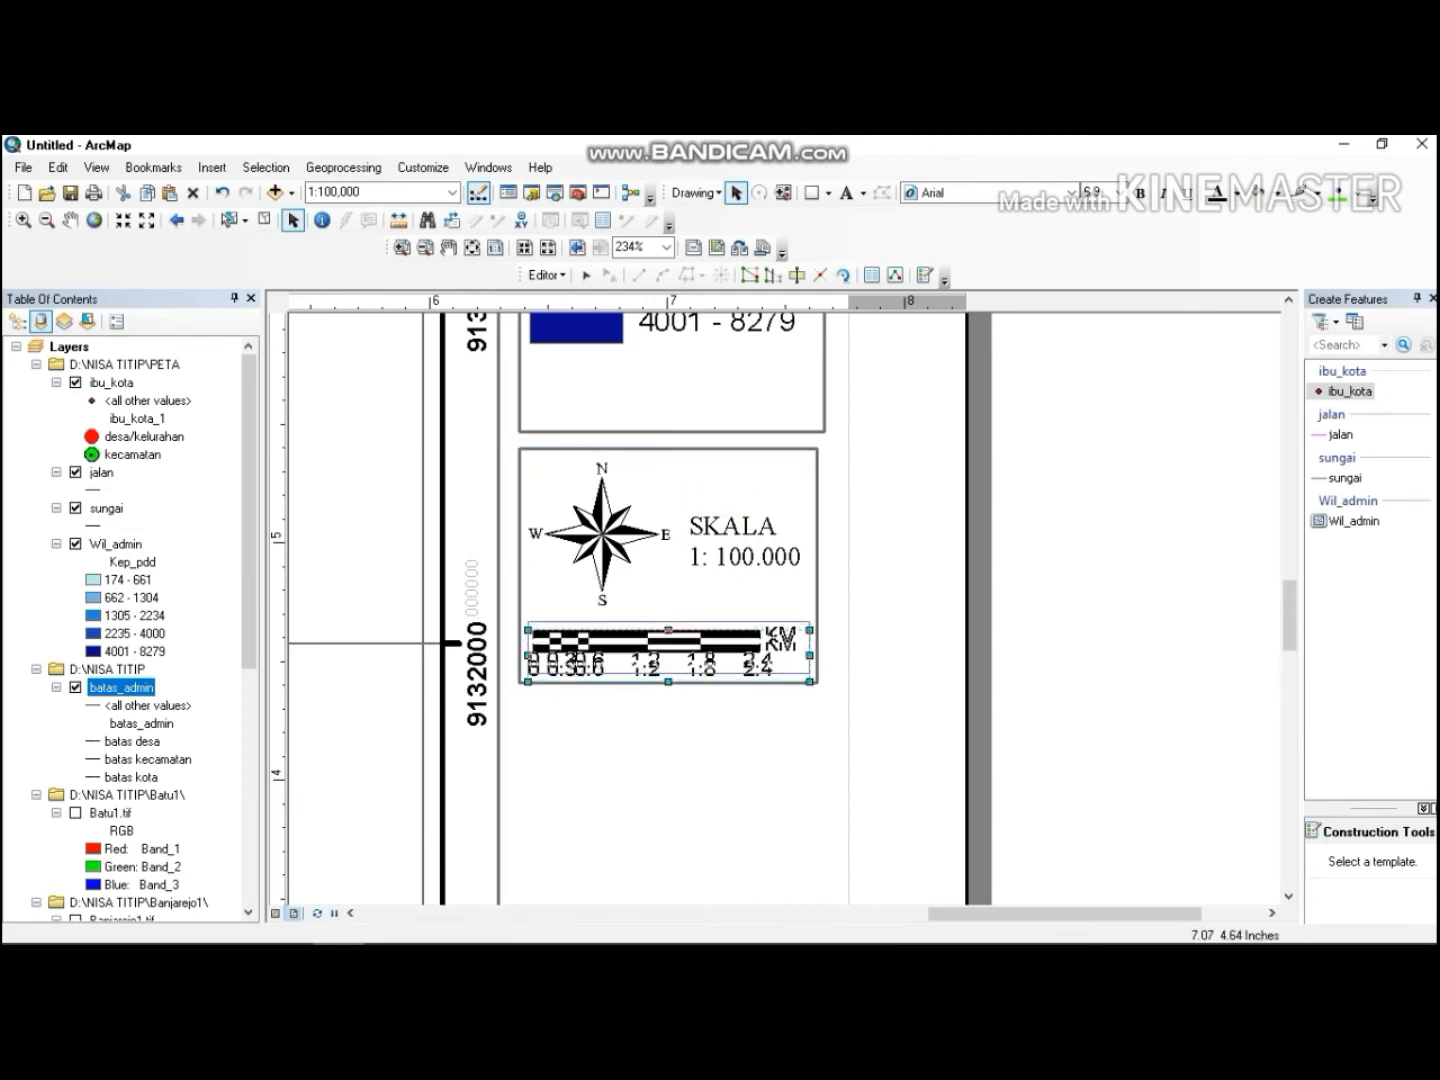
mouse_move(1292, 601)
left_mouse_down()
mouse_move(1293, 676)
mouse_move(1292, 618)
left_mouse_up()
Draw a rectangle about 1.28 by 0.97 inches below the north arrow panel and remove its fill.
left_click(828, 192)
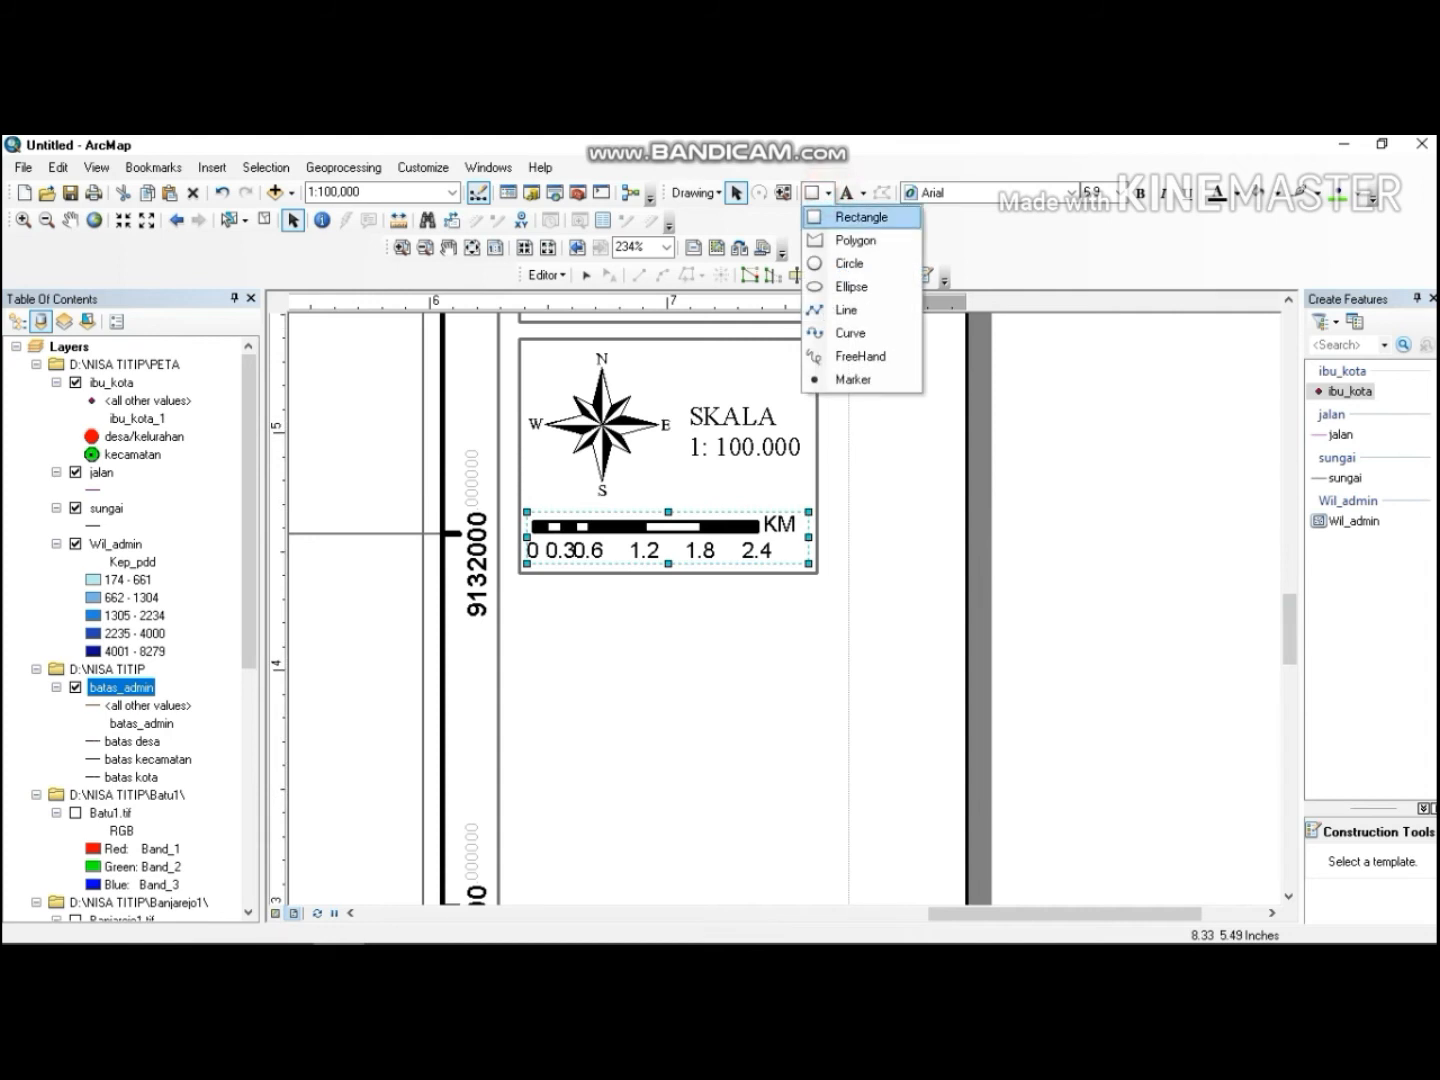
left_click(858, 214)
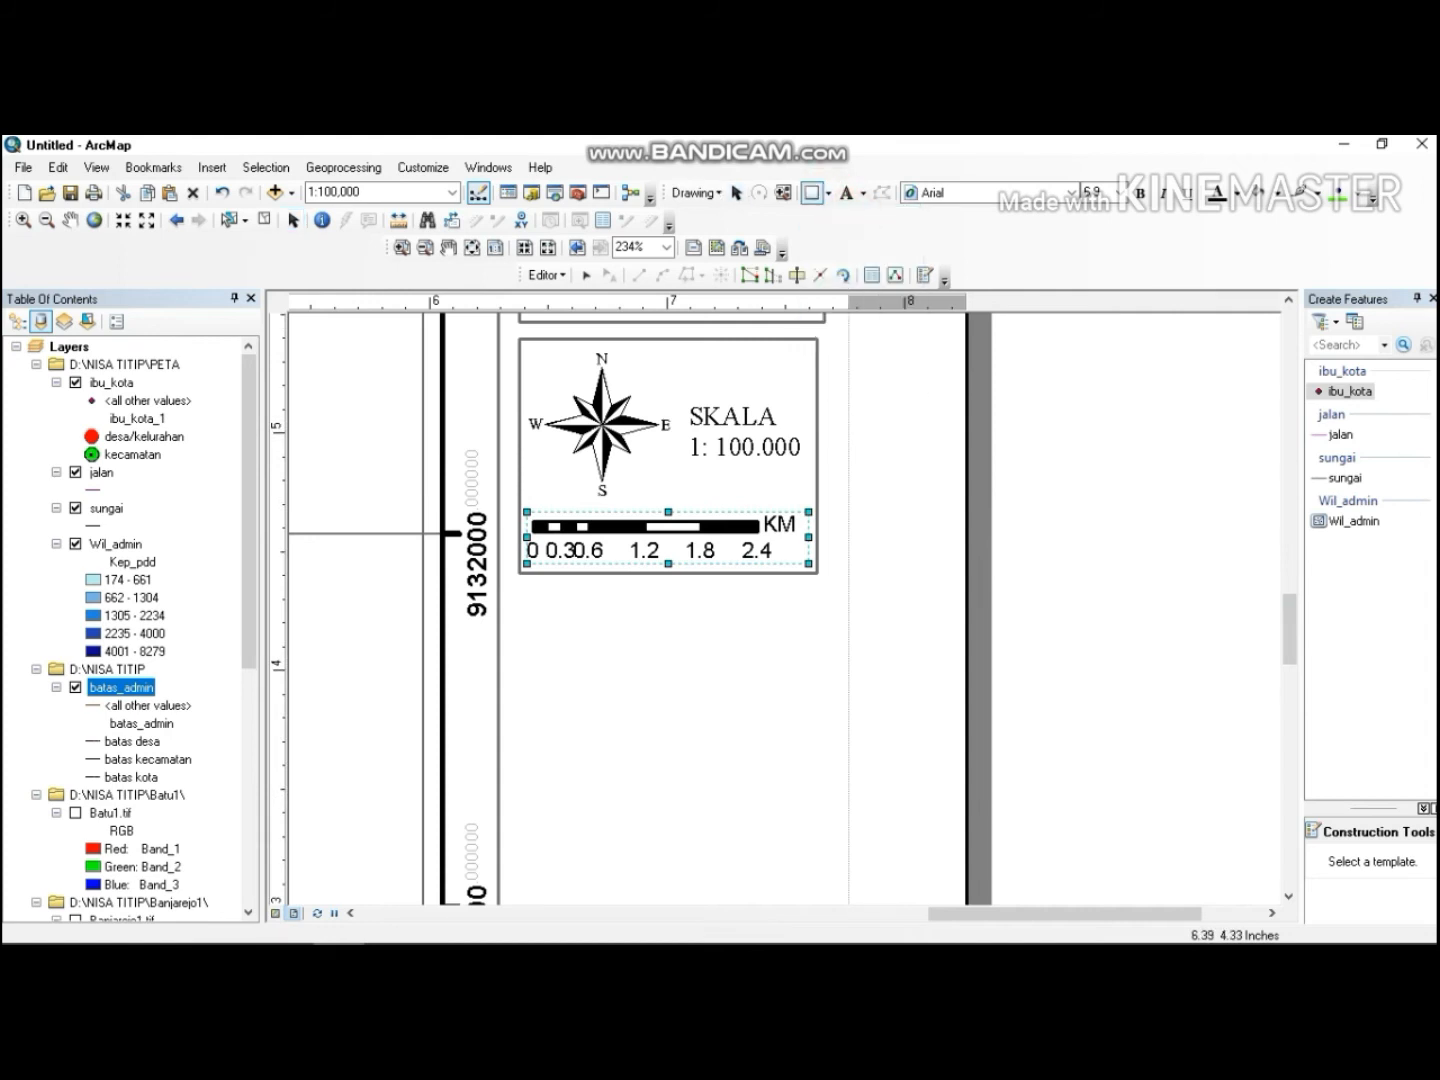
left_click_drag(525, 585, 824, 821)
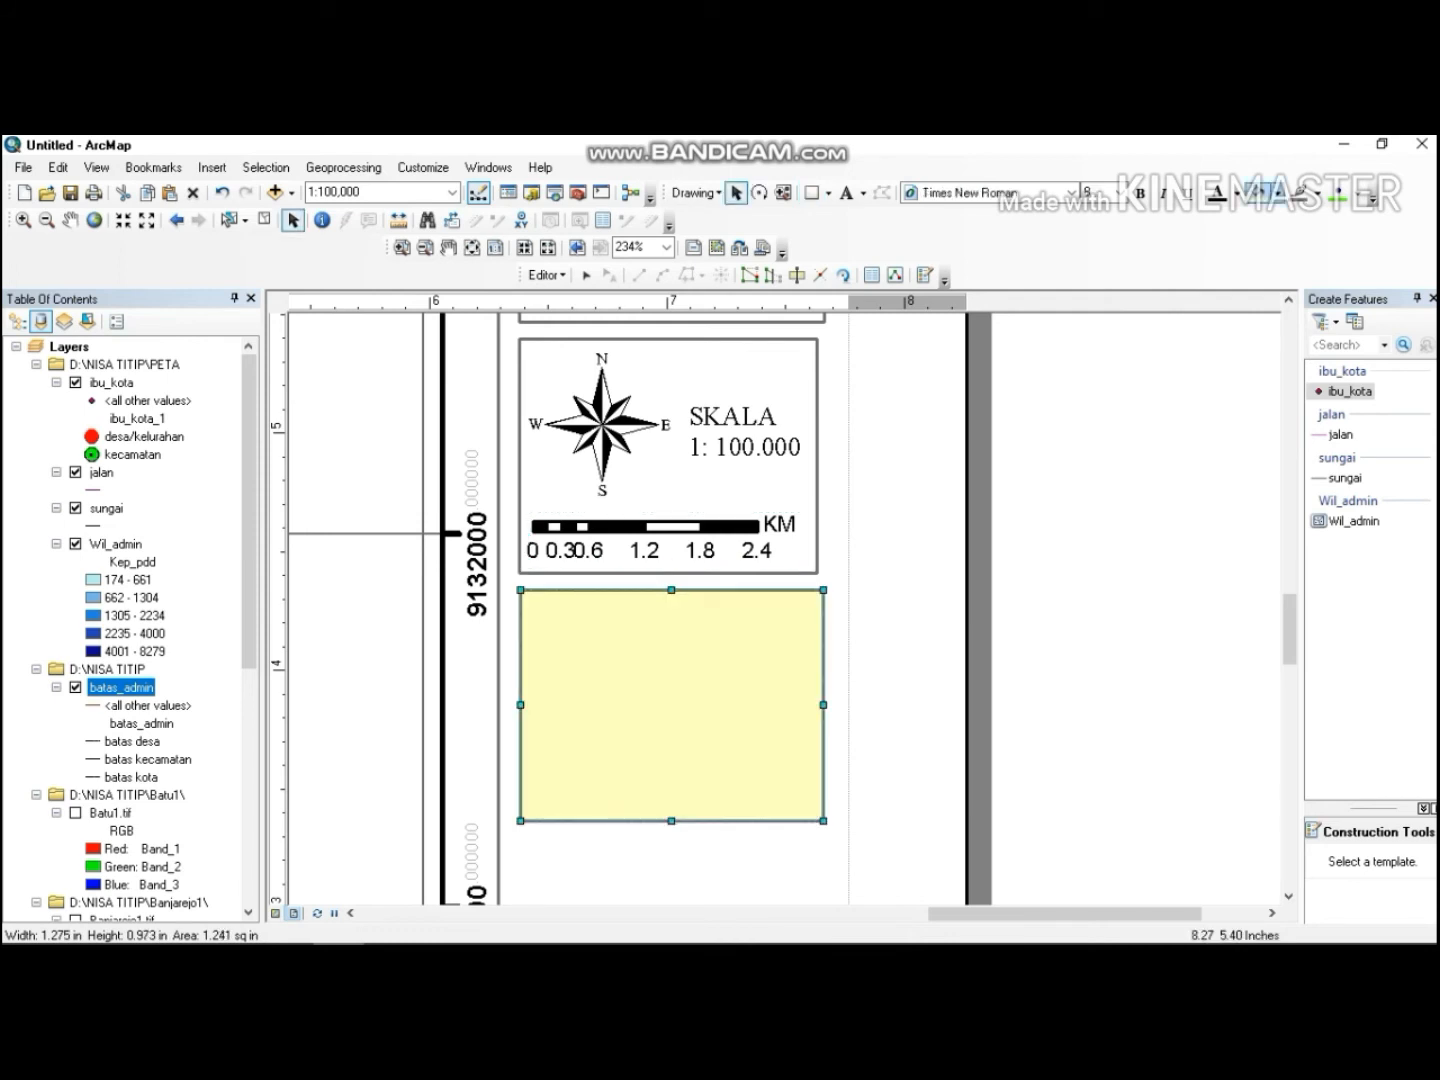
left_click(1279, 193)
left_click(1286, 222)
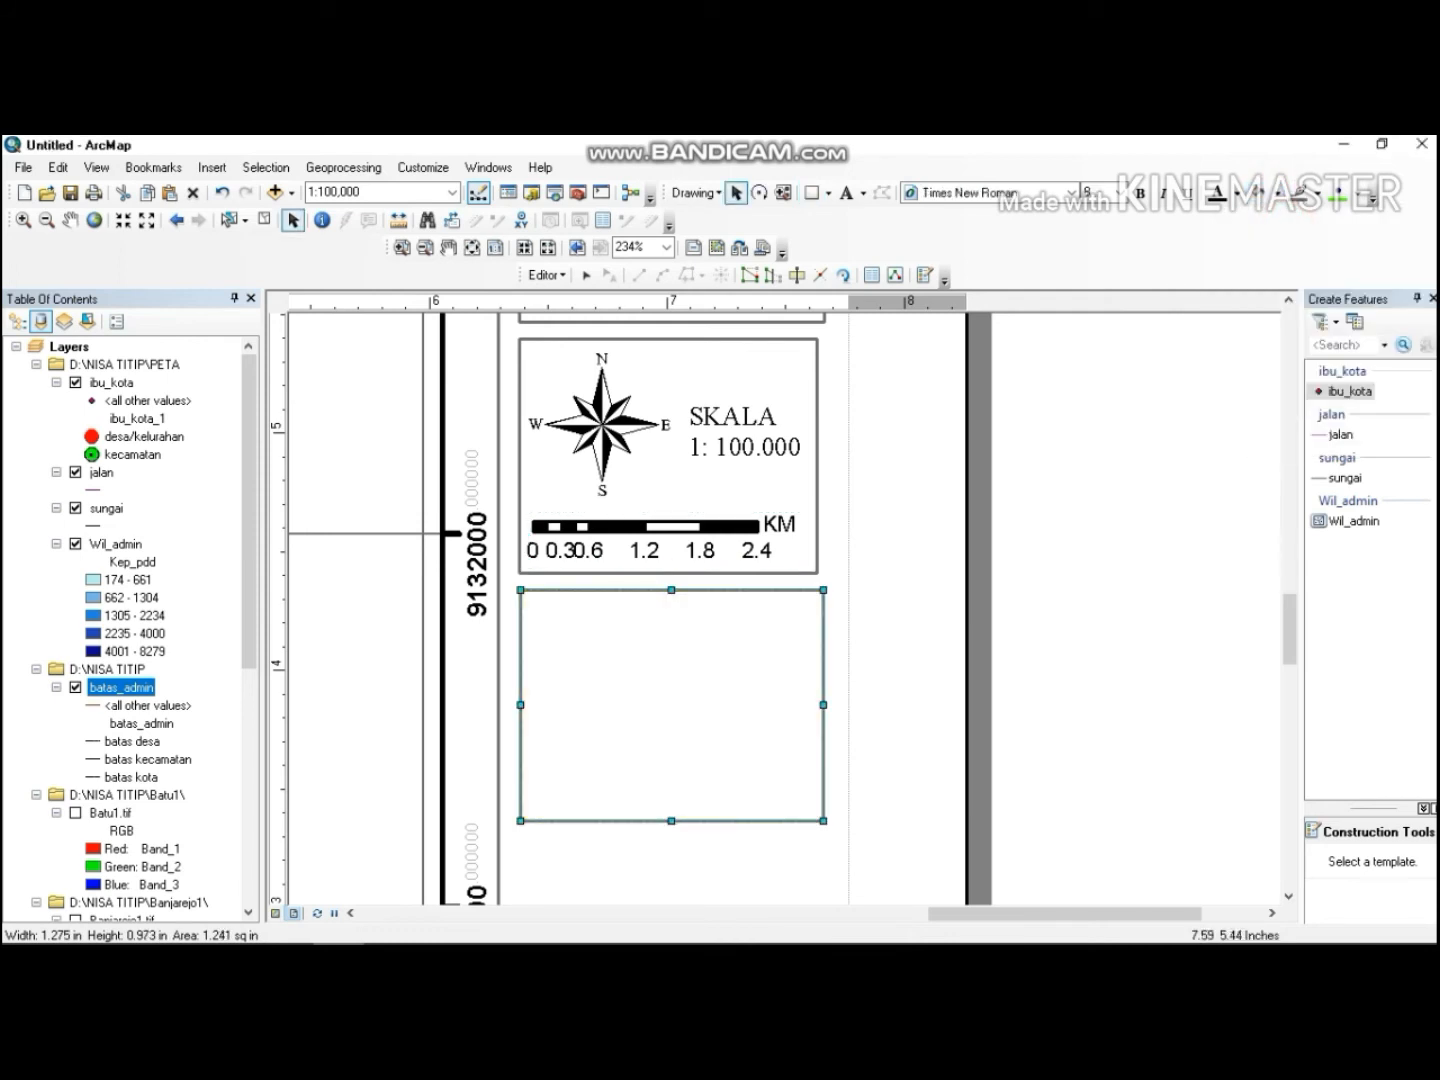
Add a text label reading INSET PETA and position it centred at the top inside the lower rectangle.
left_click(846, 193)
left_click(660, 598)
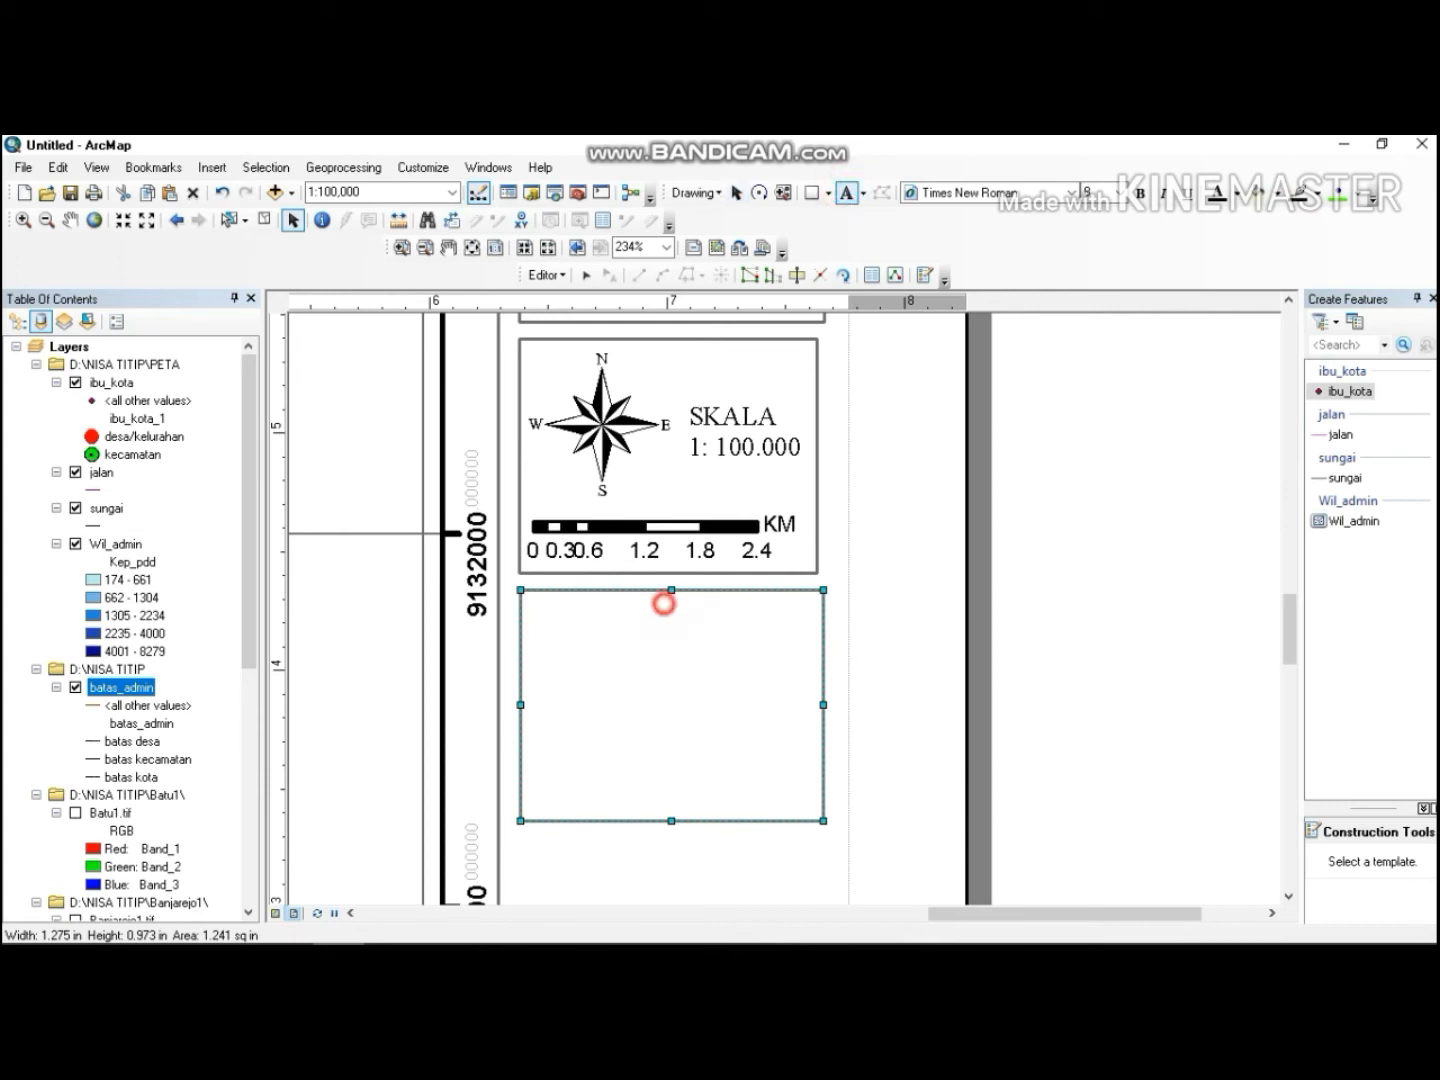
type("INSDE")
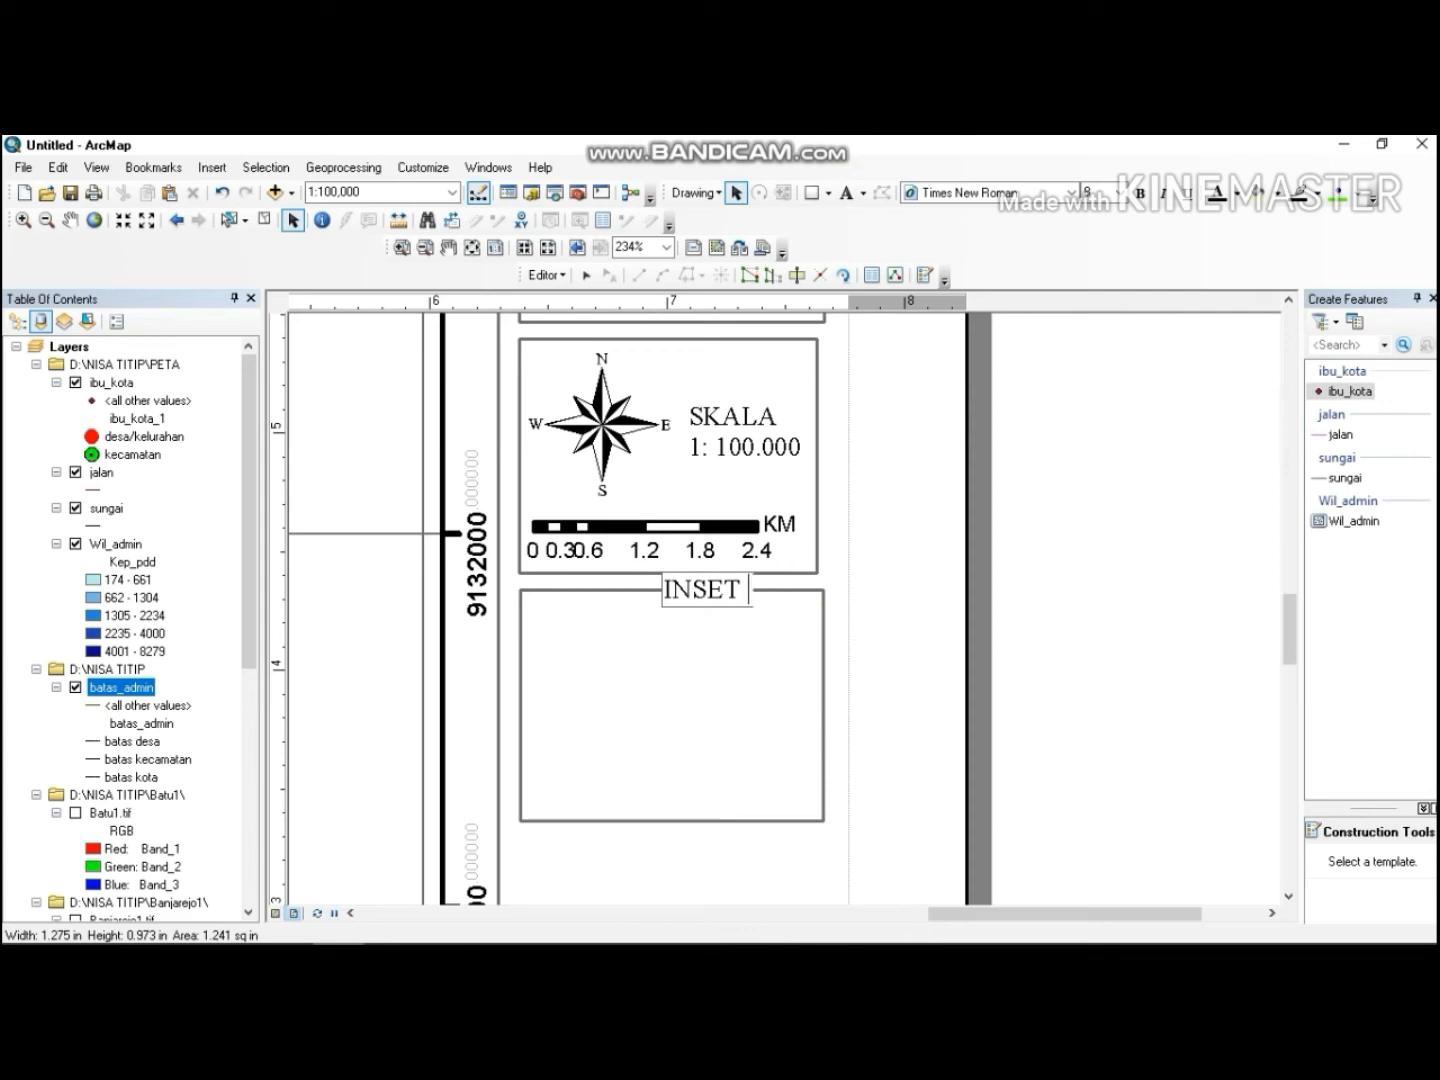
type(" PETA")
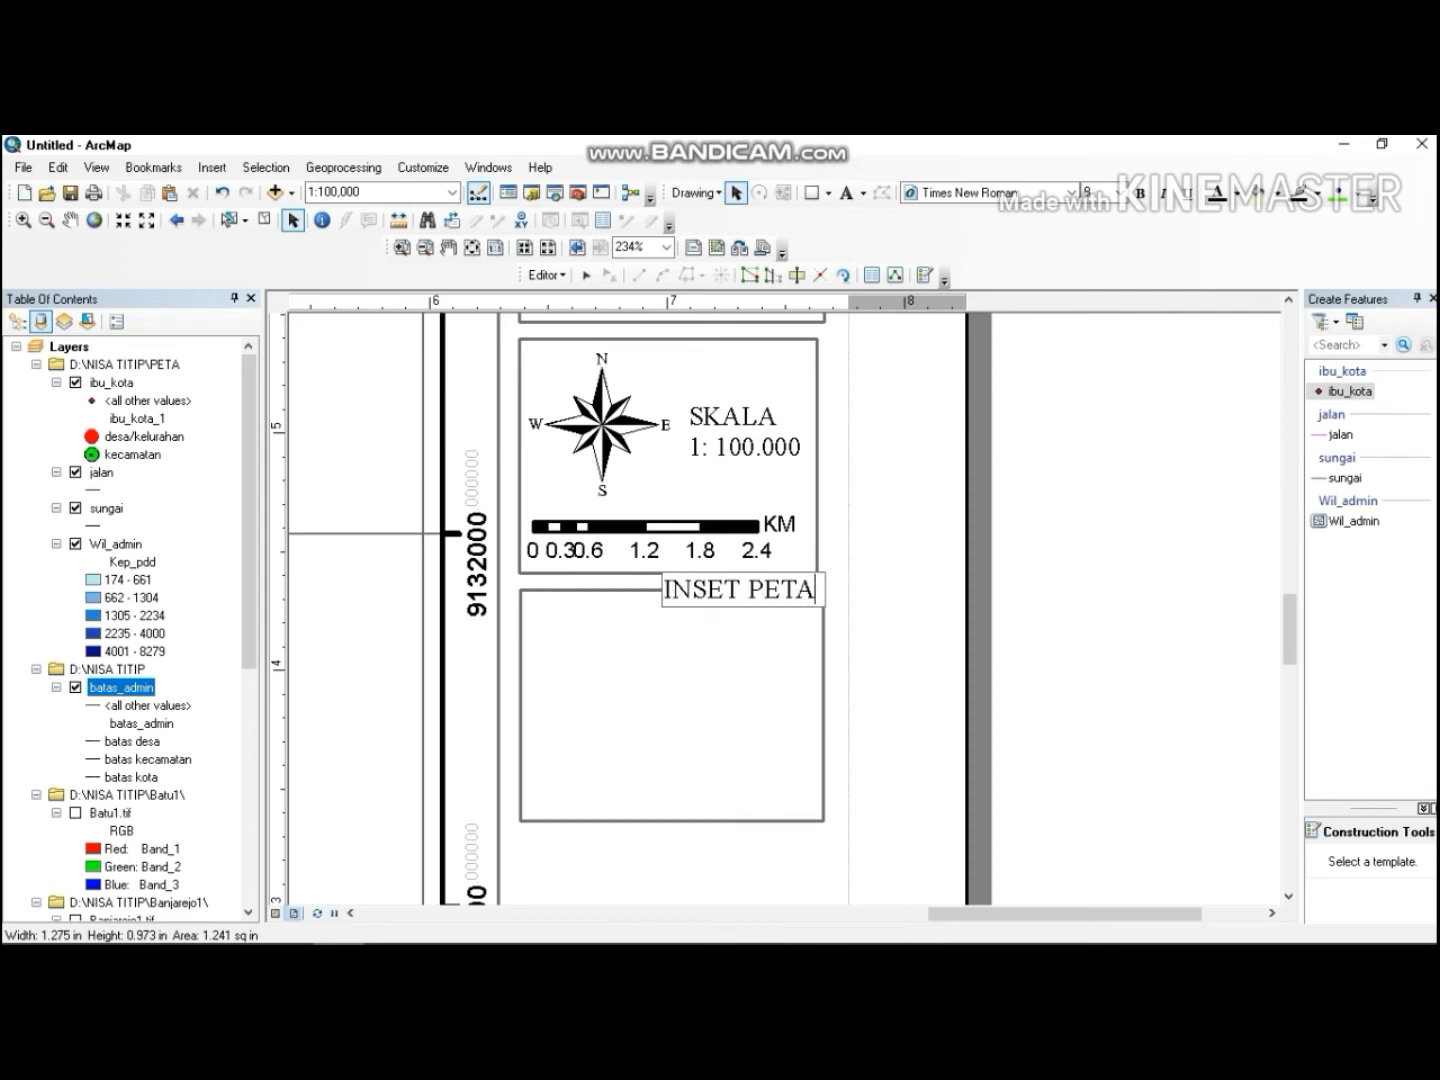
left_click(713, 618)
left_click_drag(733, 588, 666, 611)
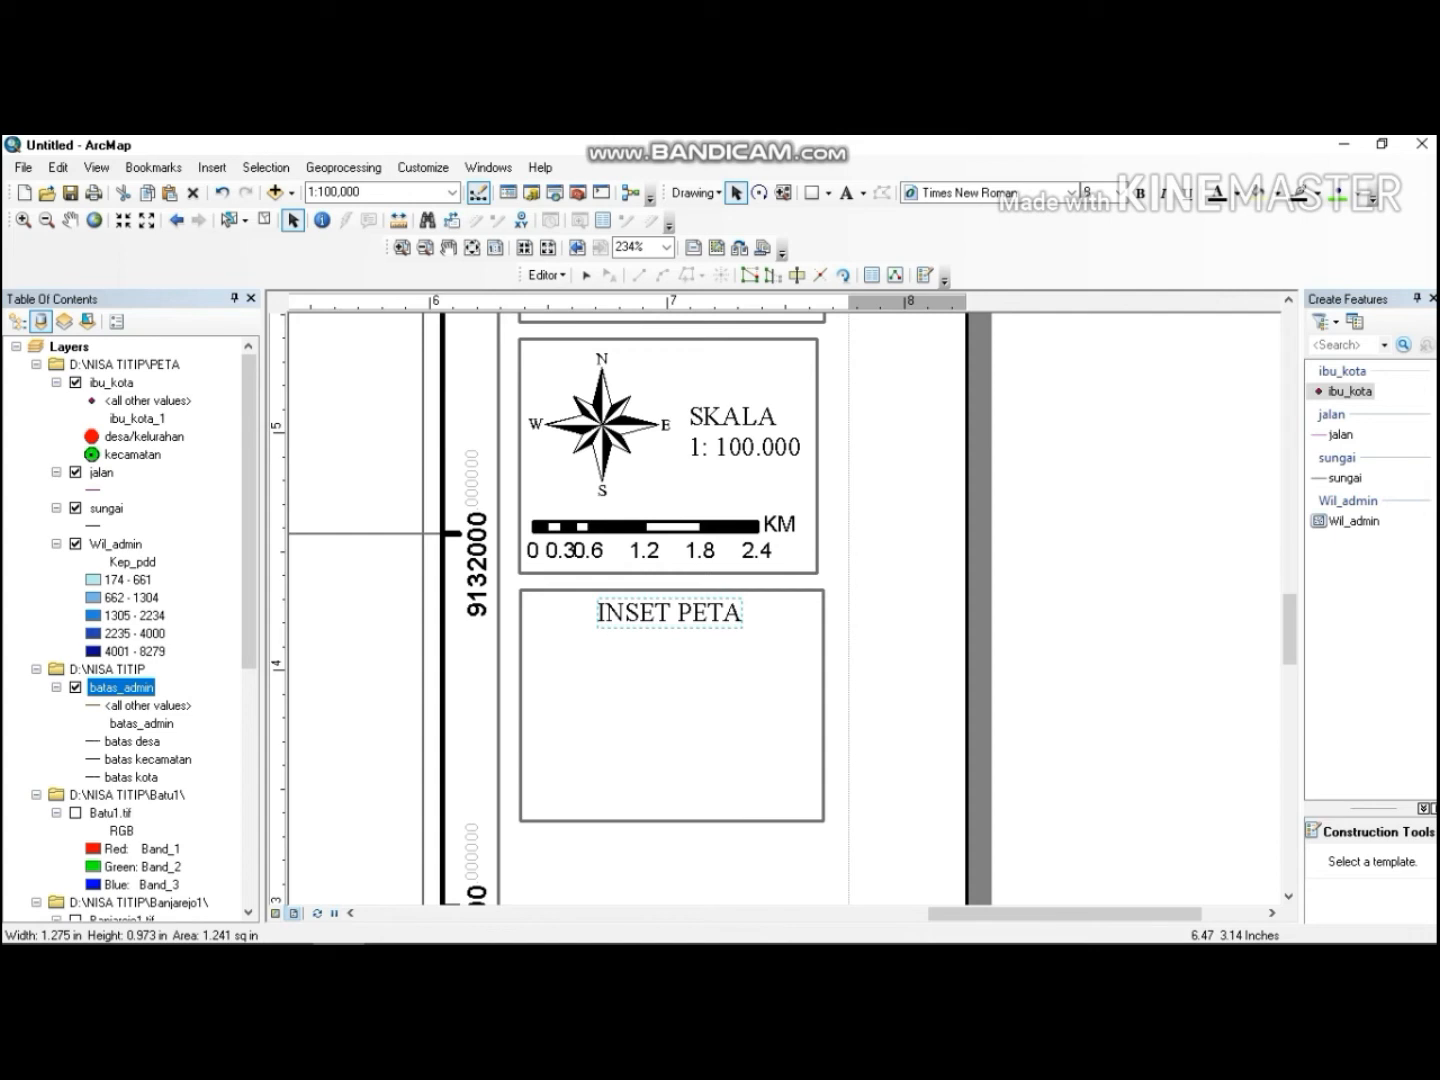
Insert a new data frame into the layout.
left_click(212, 167)
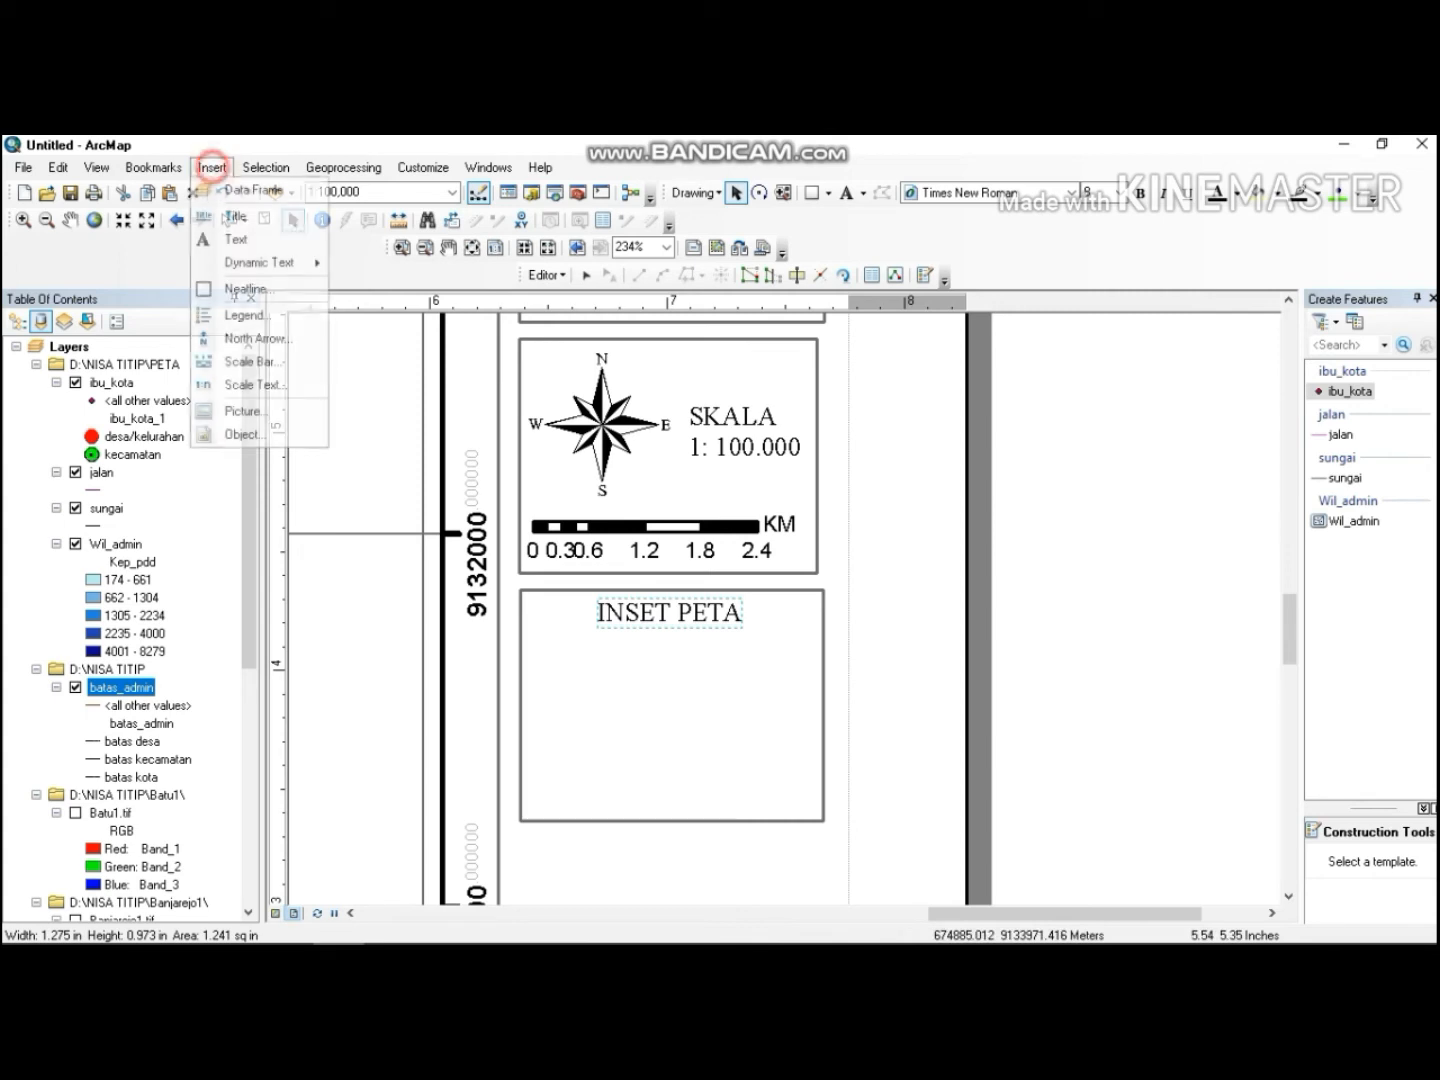
left_click(232, 189)
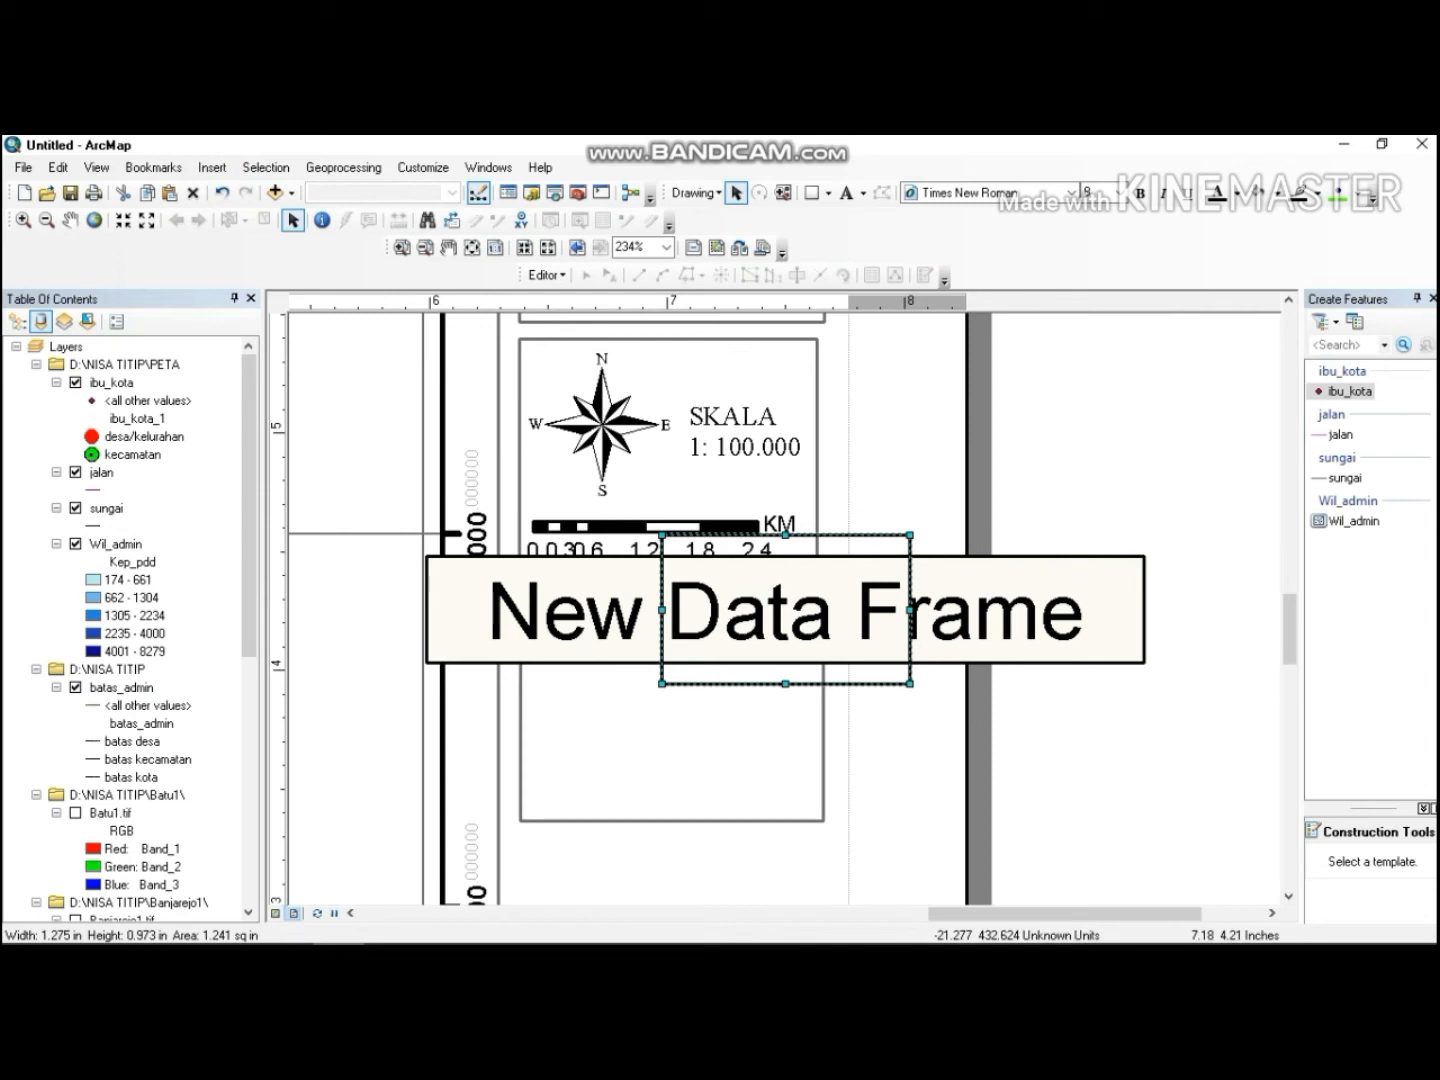
double_click(719, 614)
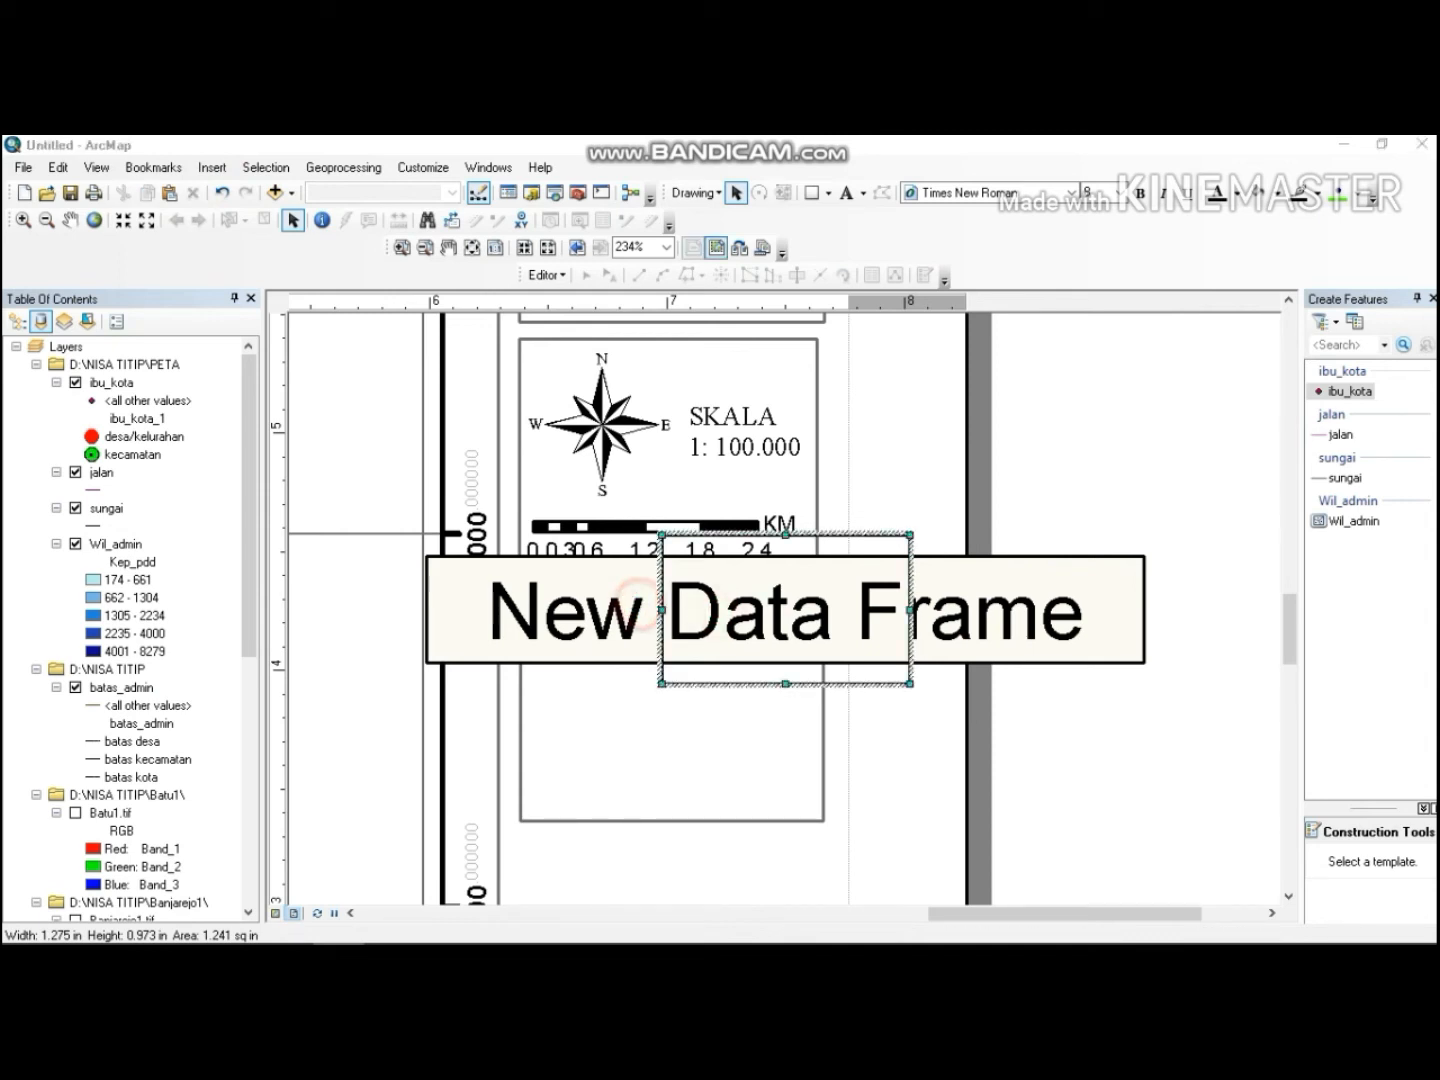
double_click(630, 598)
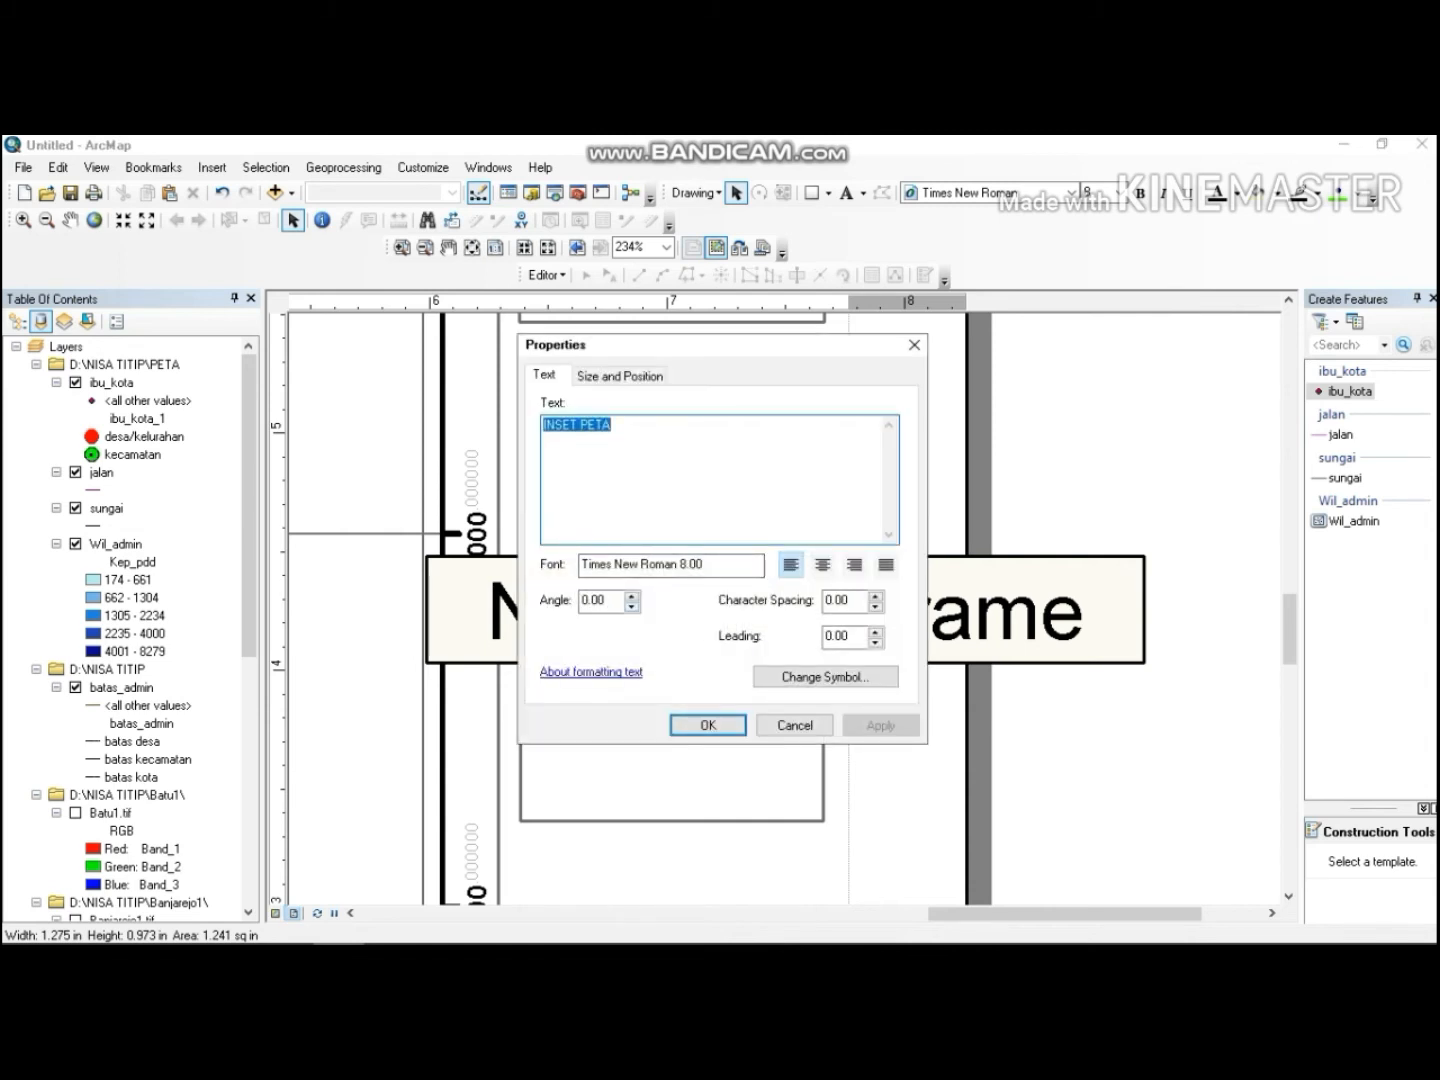
left_click(612, 424)
left_click(708, 725)
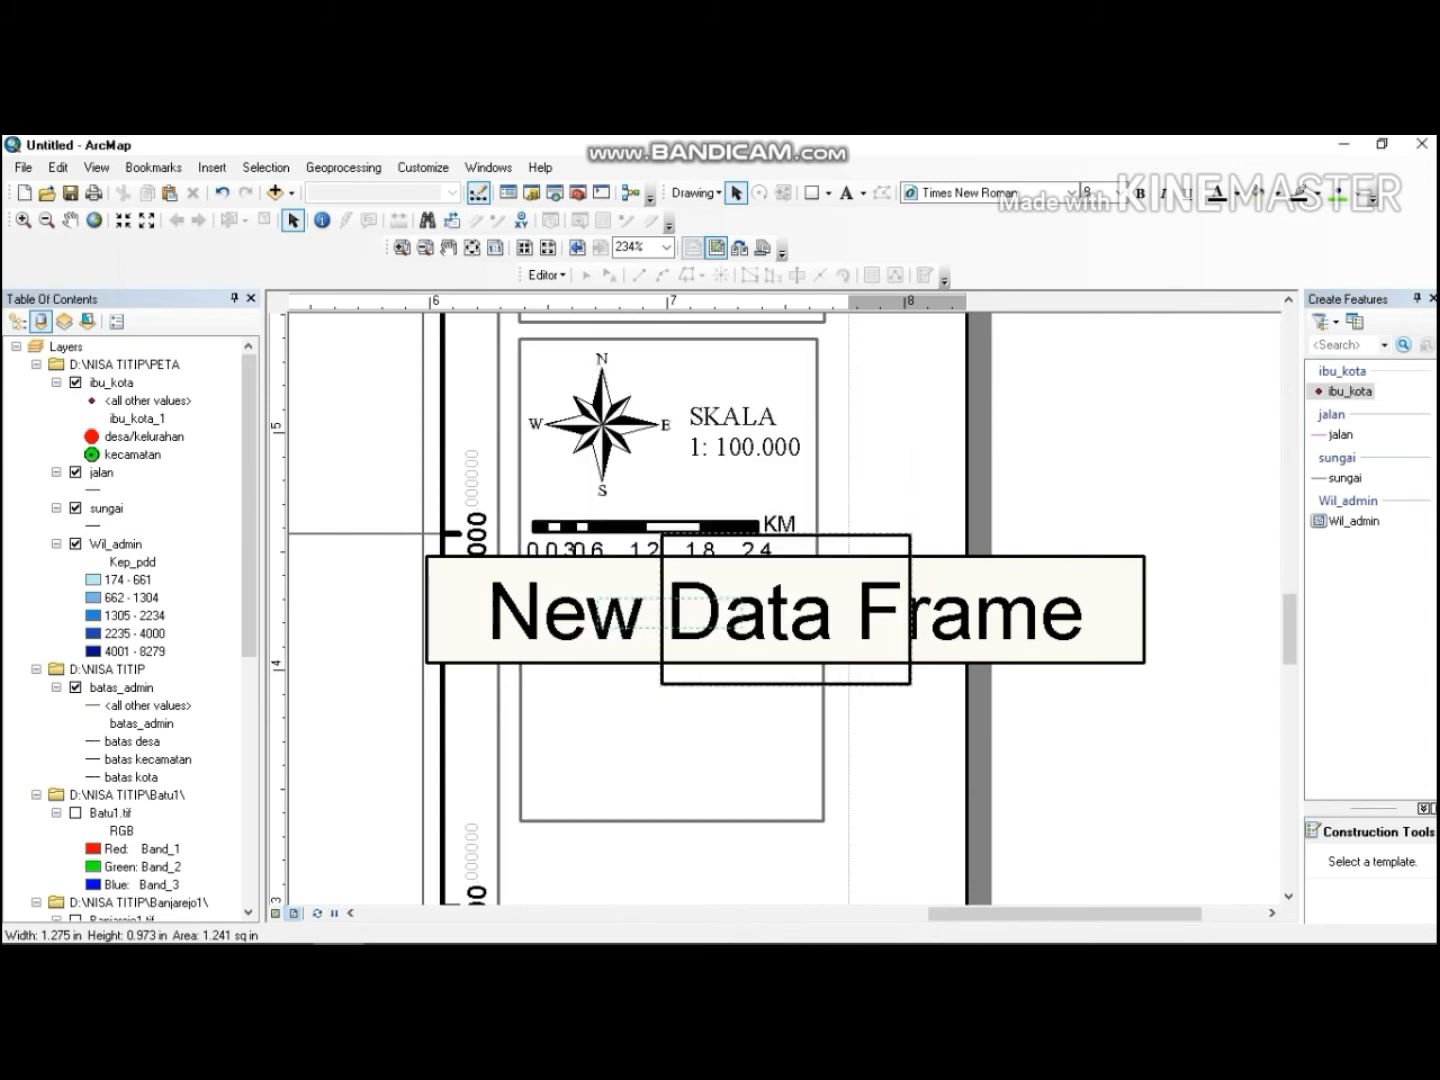
Open Add Data for the new data frame and browse to the D:\NISA TITIP folder.
right_click(966, 576)
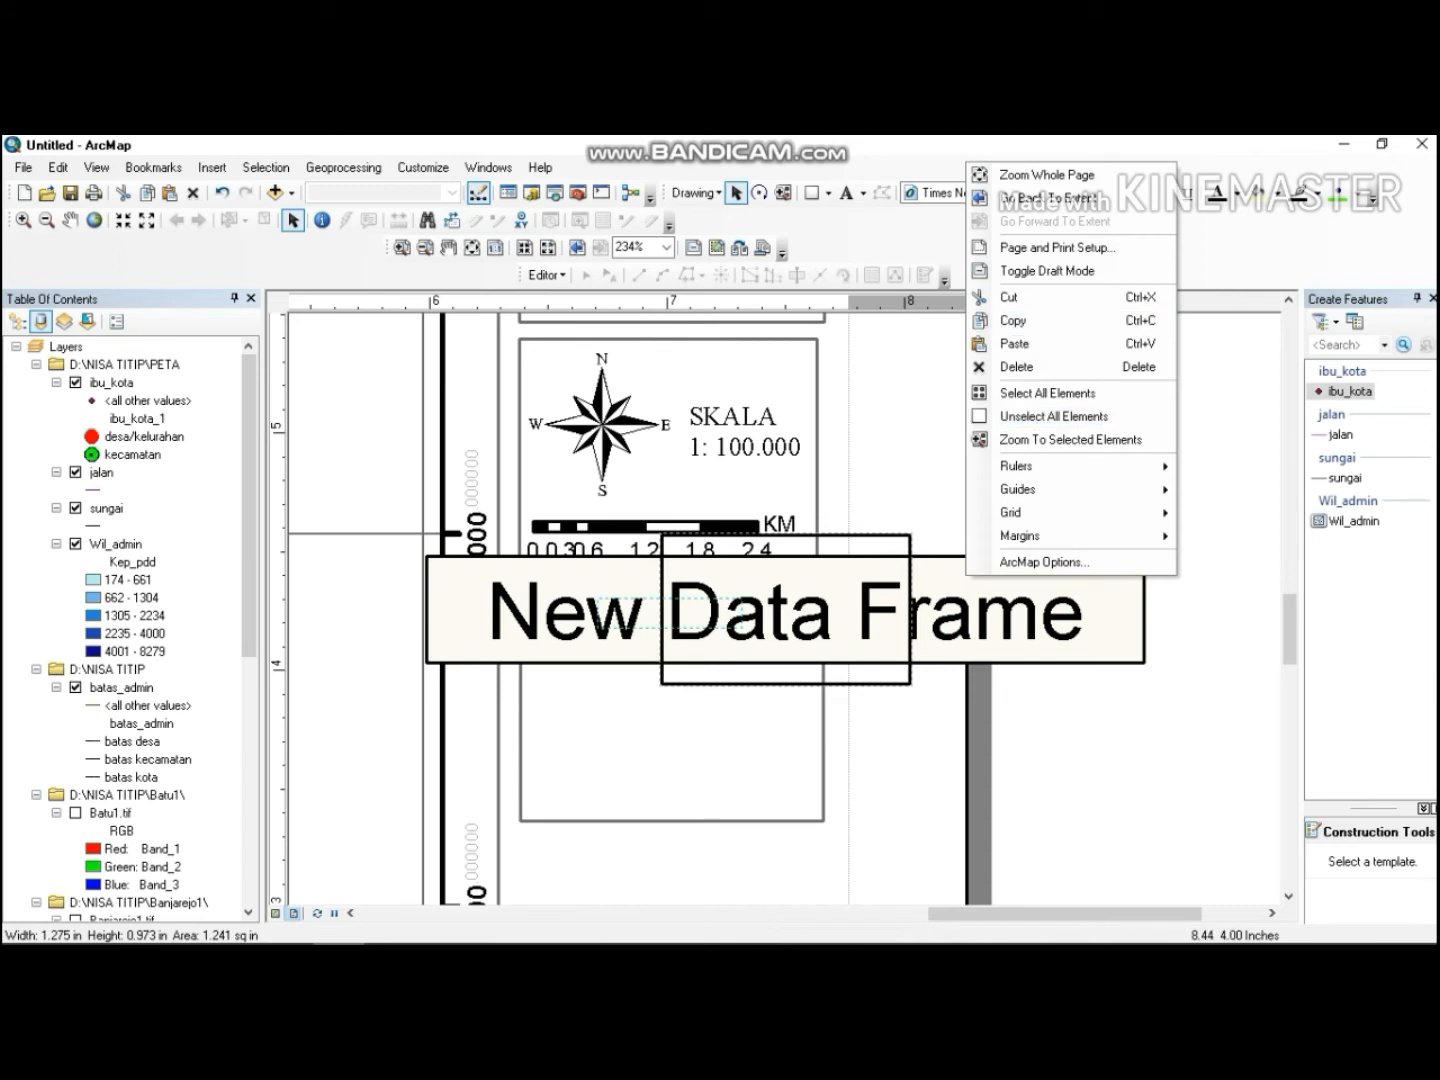
left_click(863, 612)
right_click(865, 612)
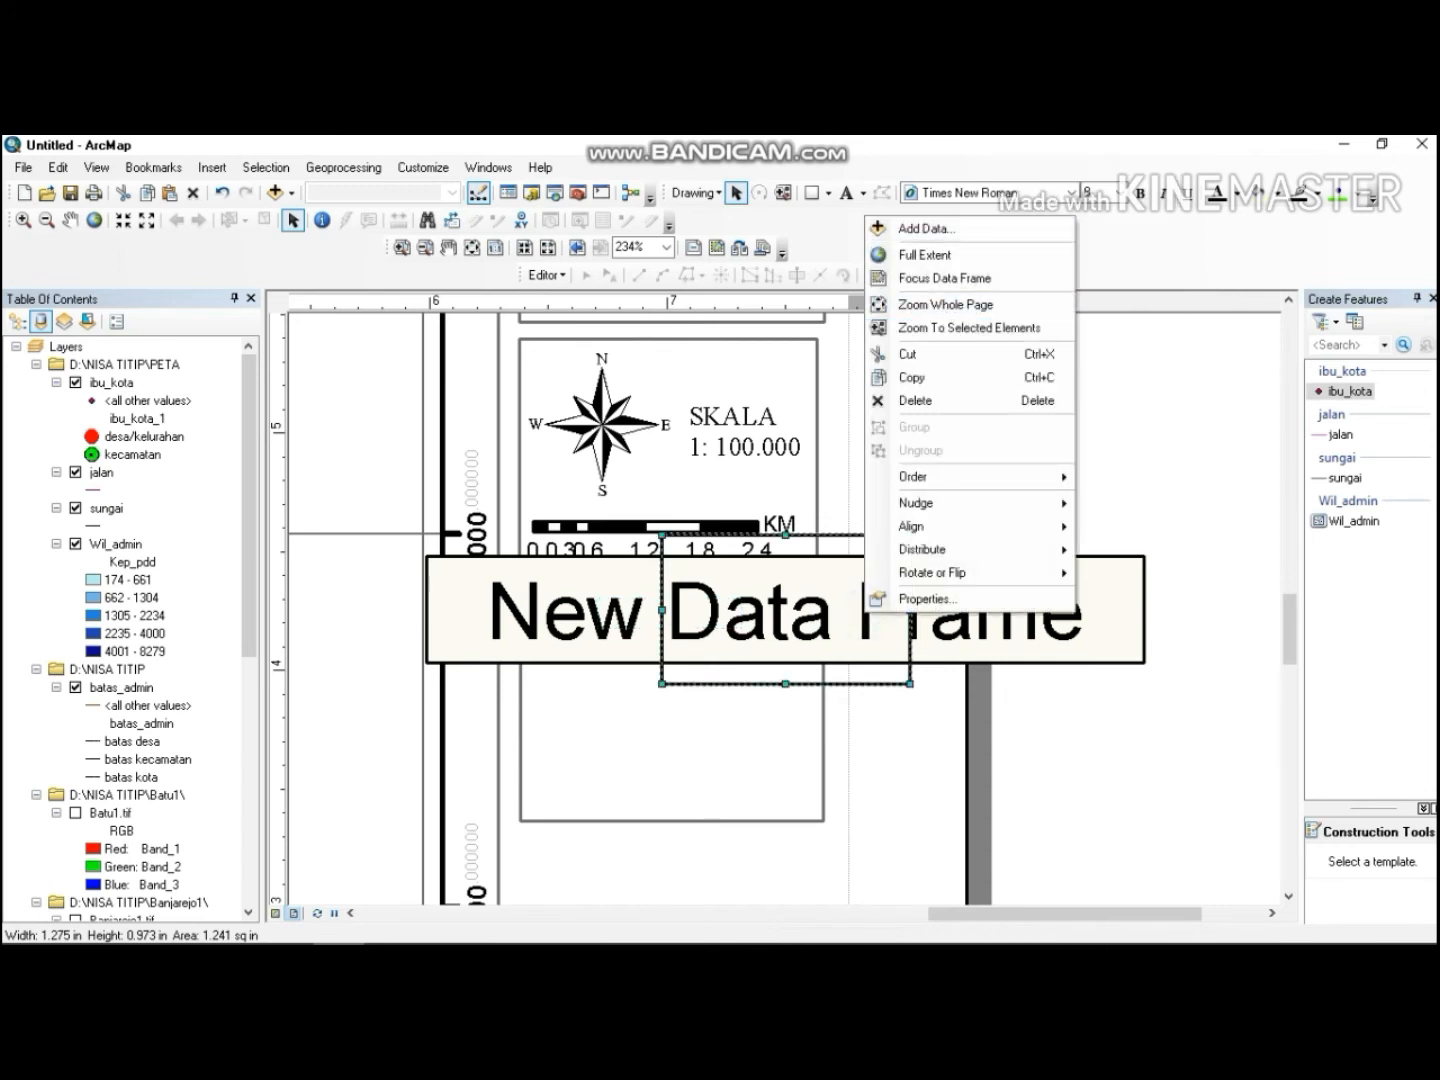
left_click(925, 228)
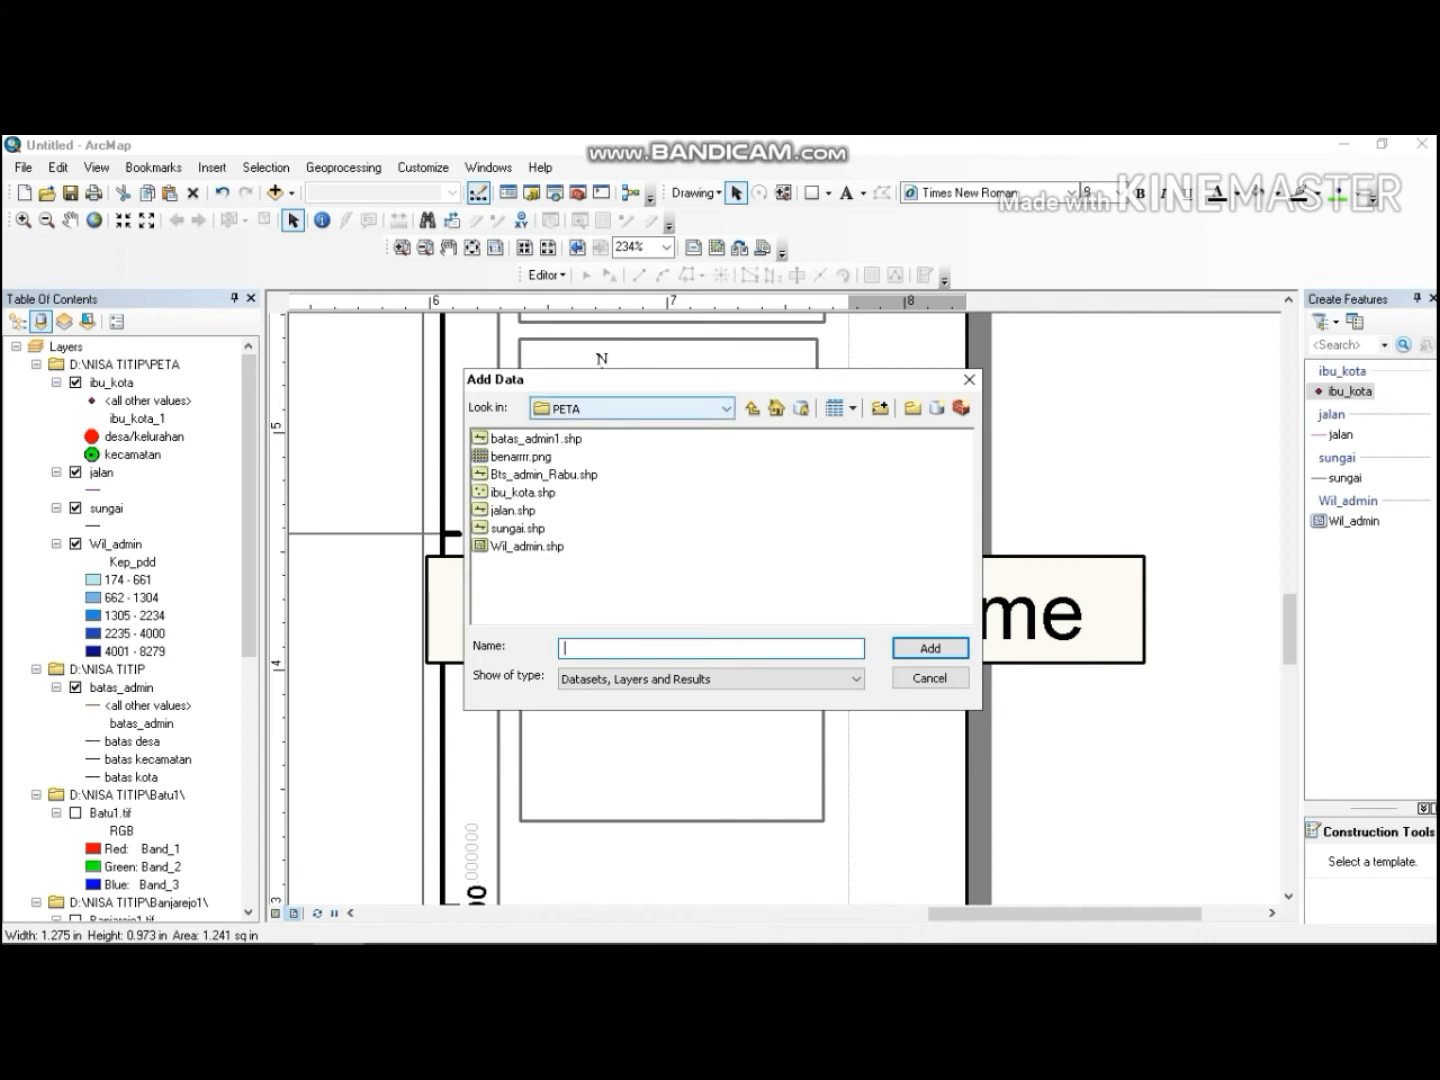
left_click(725, 408)
left_click(640, 481)
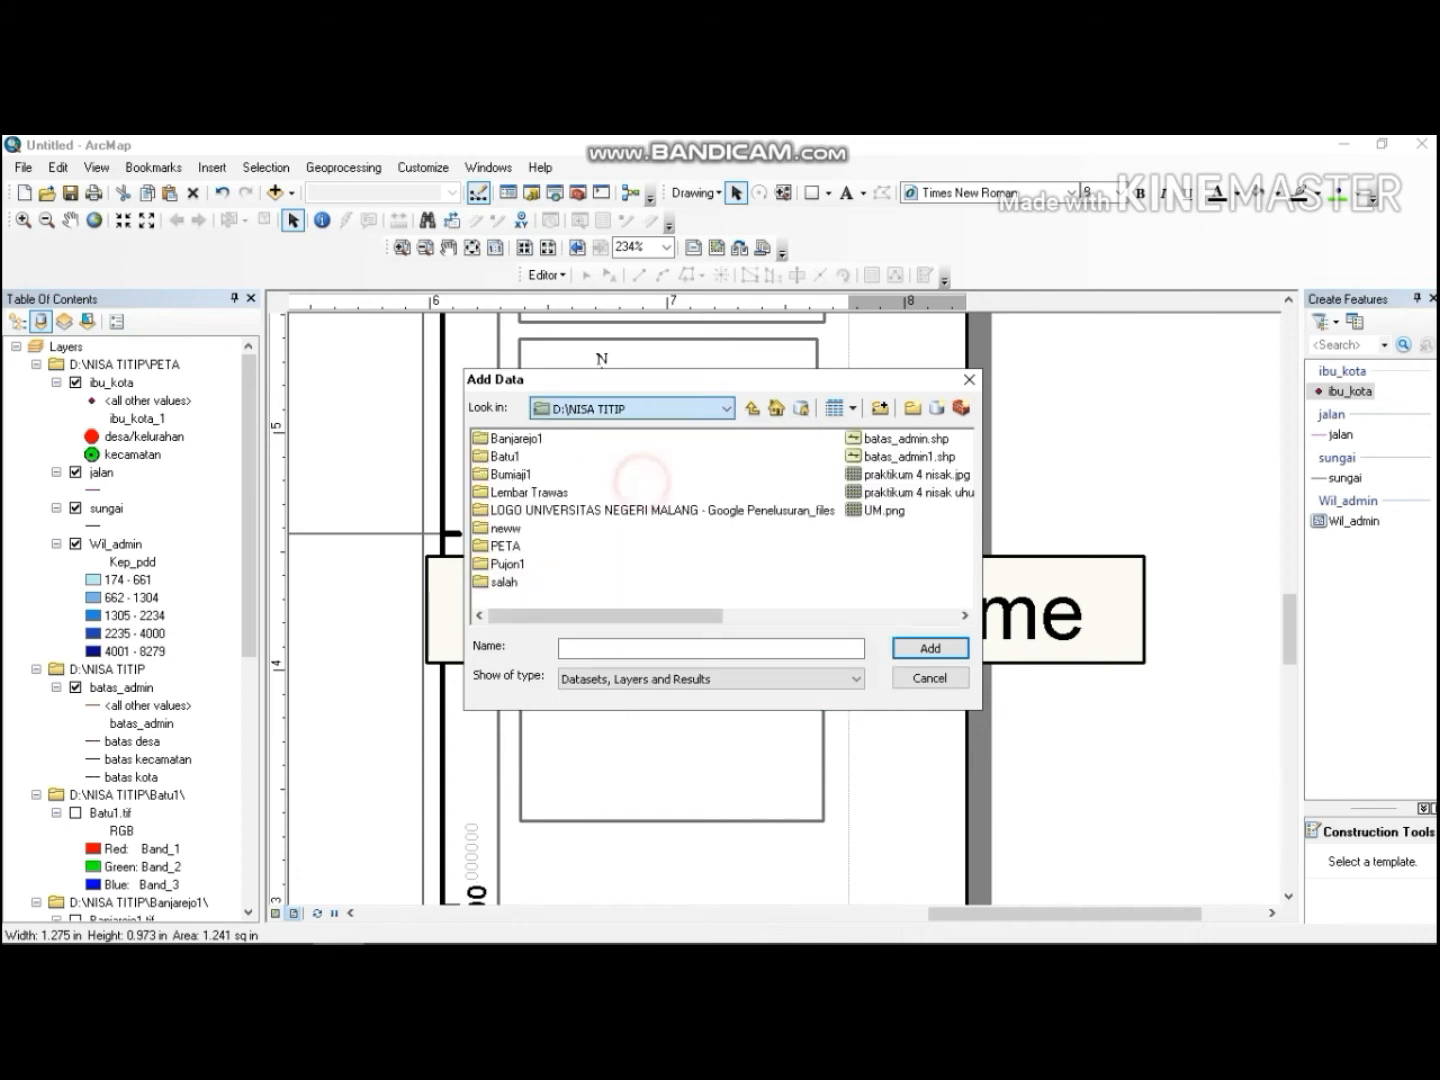
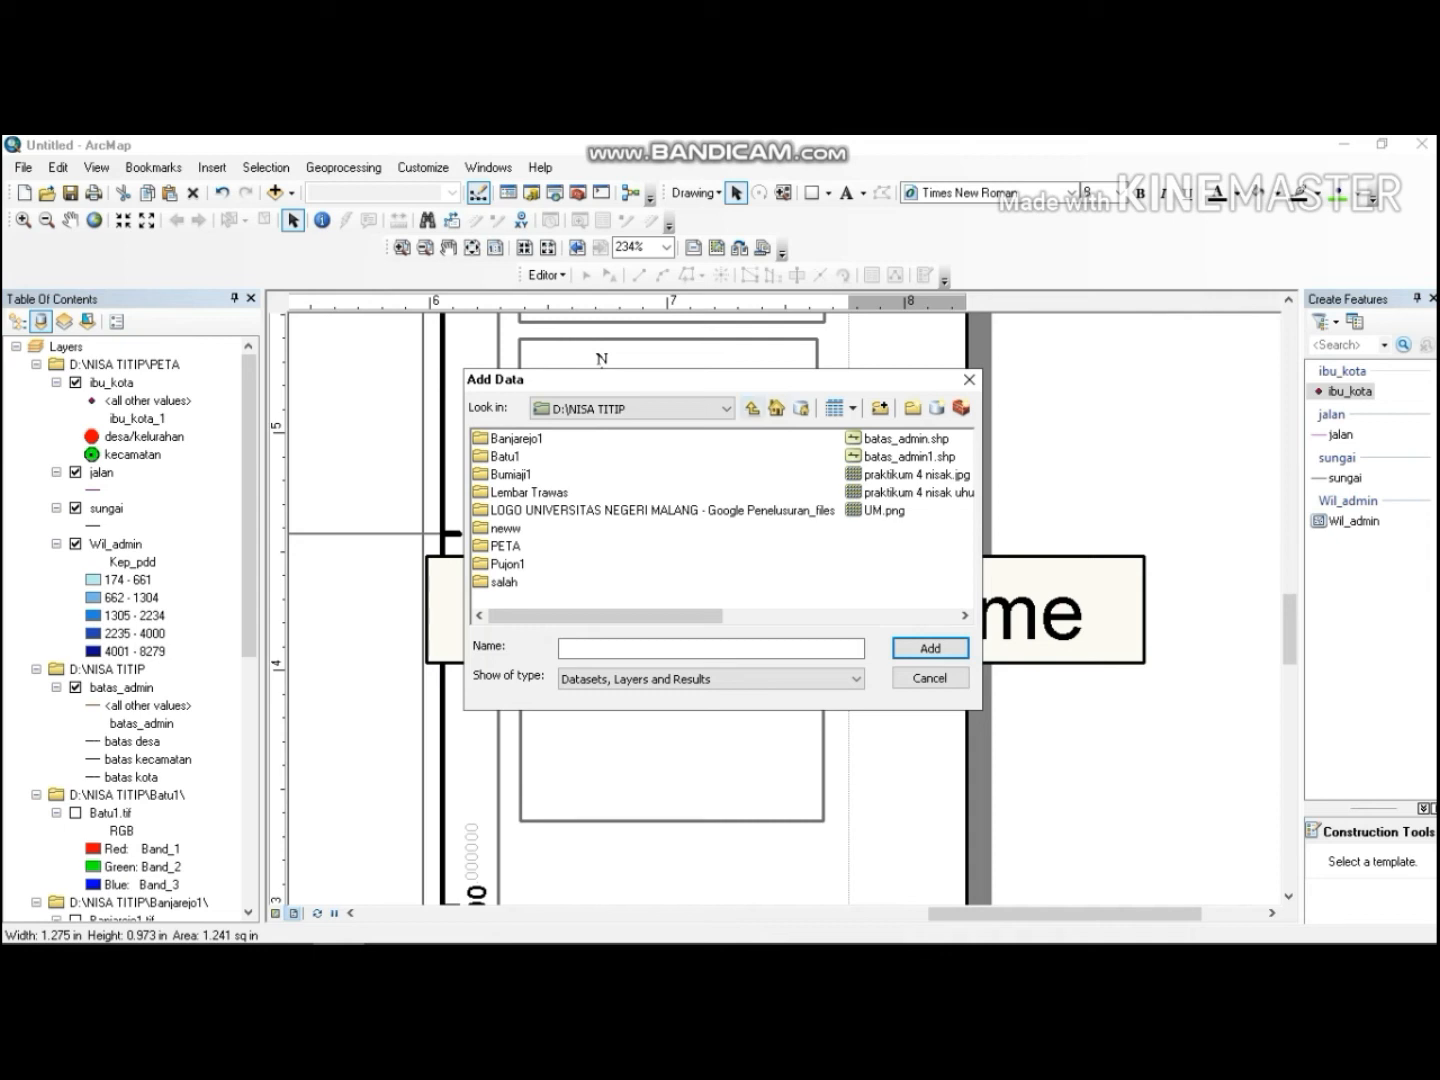
left_click(725, 408)
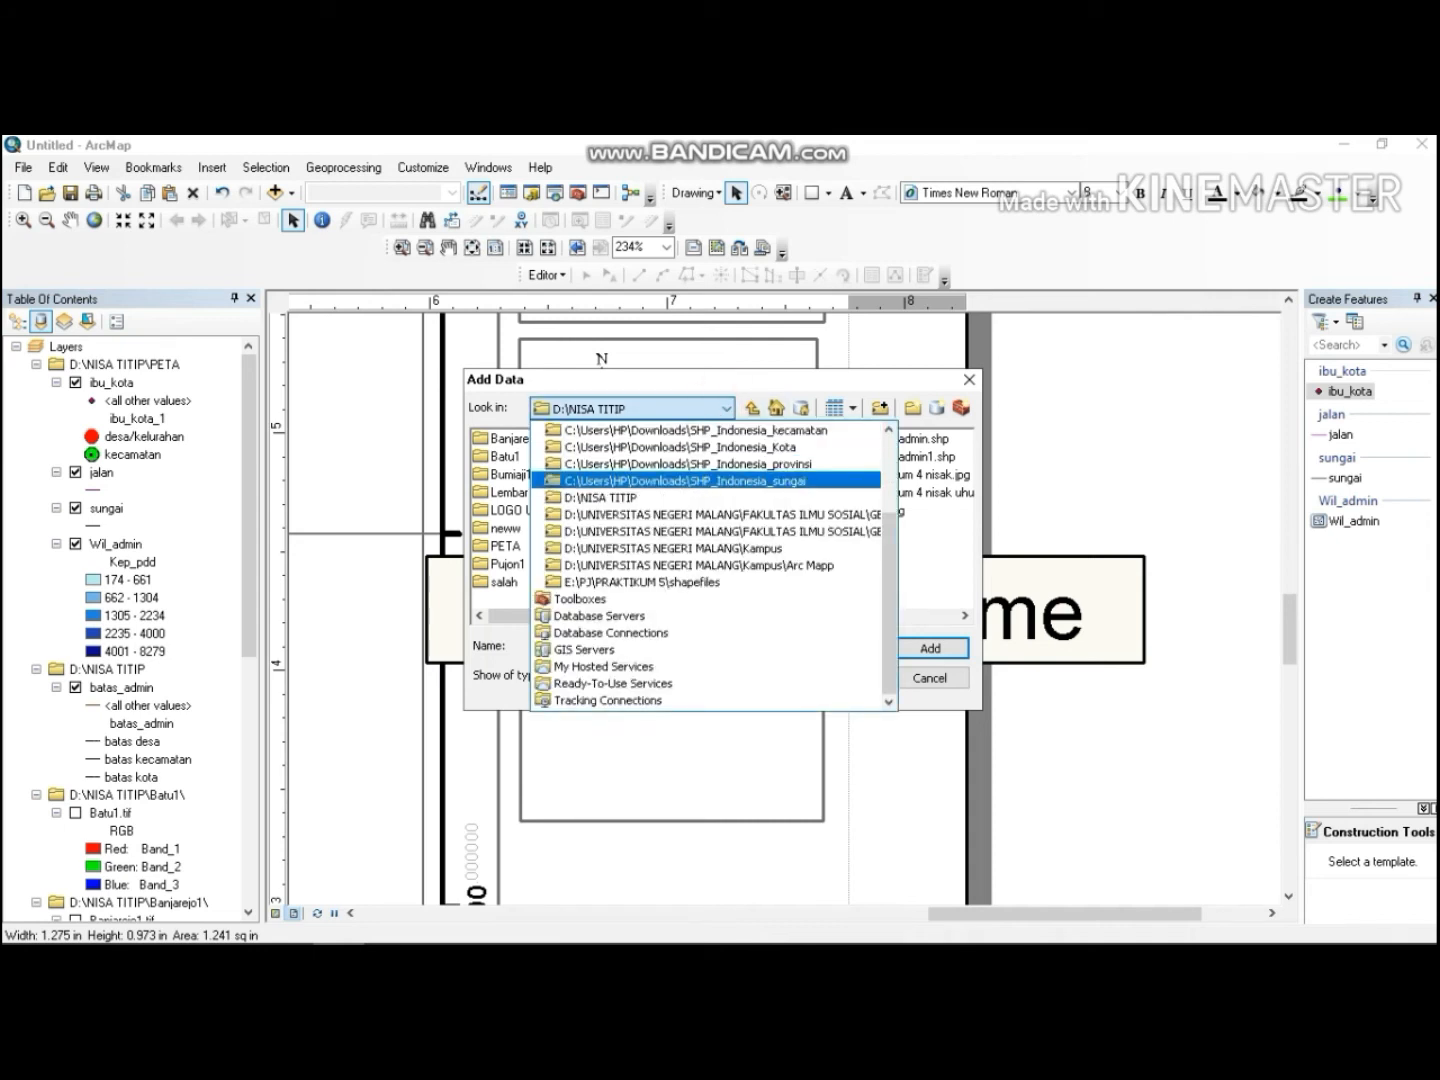
left_click(719, 499)
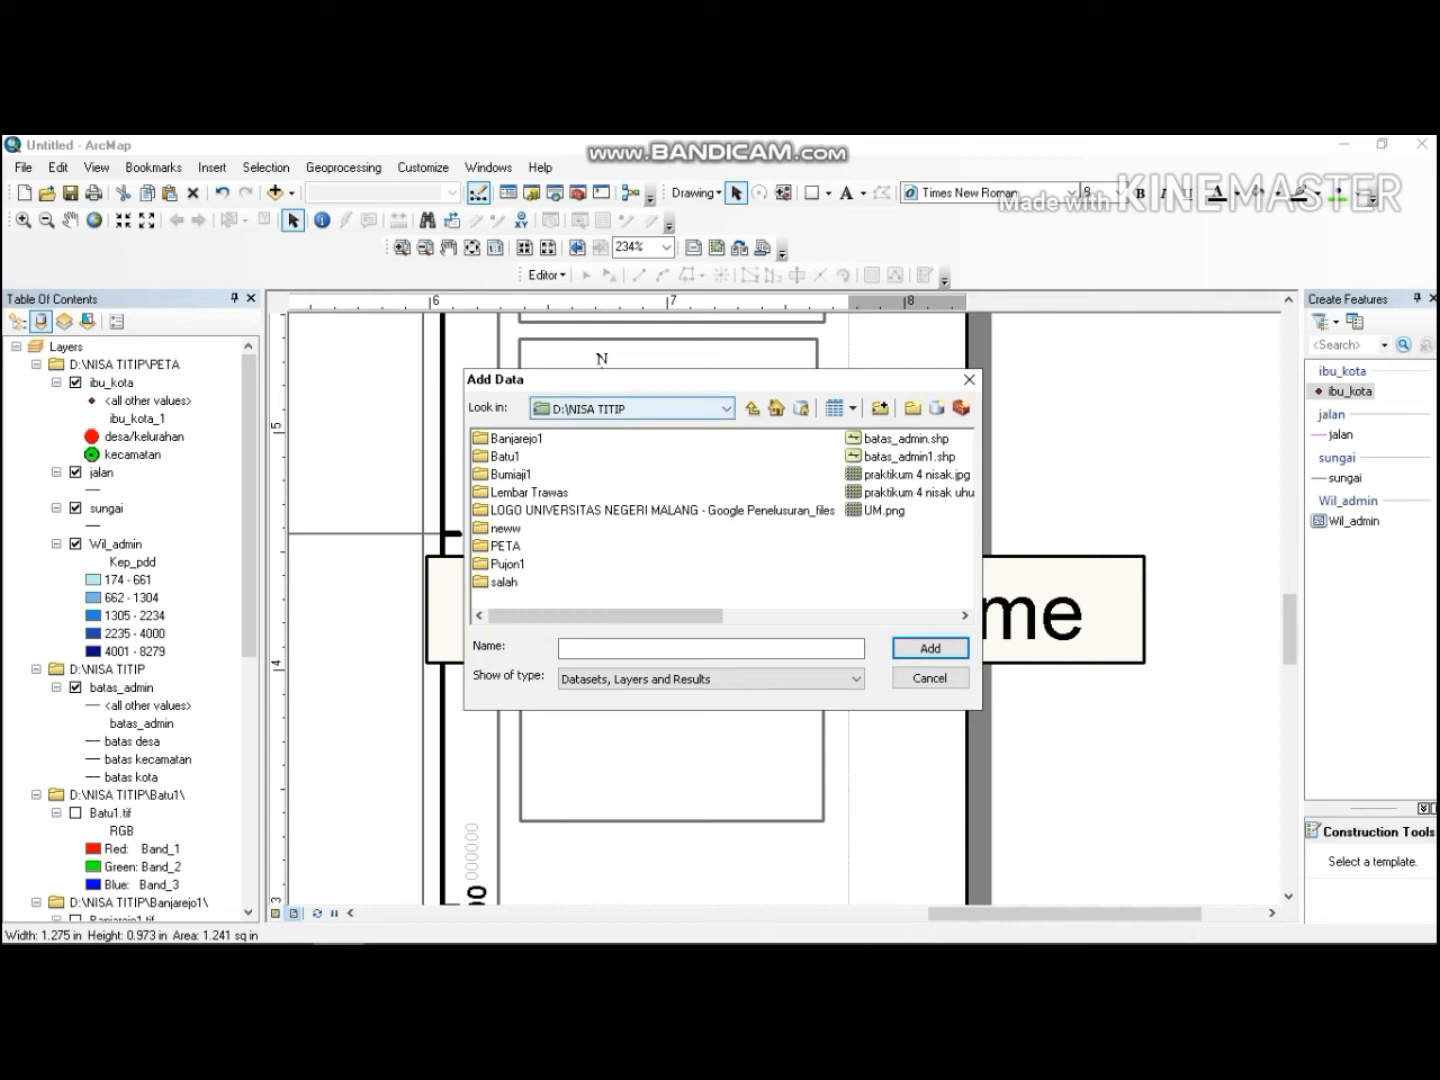
left_click(912, 679)
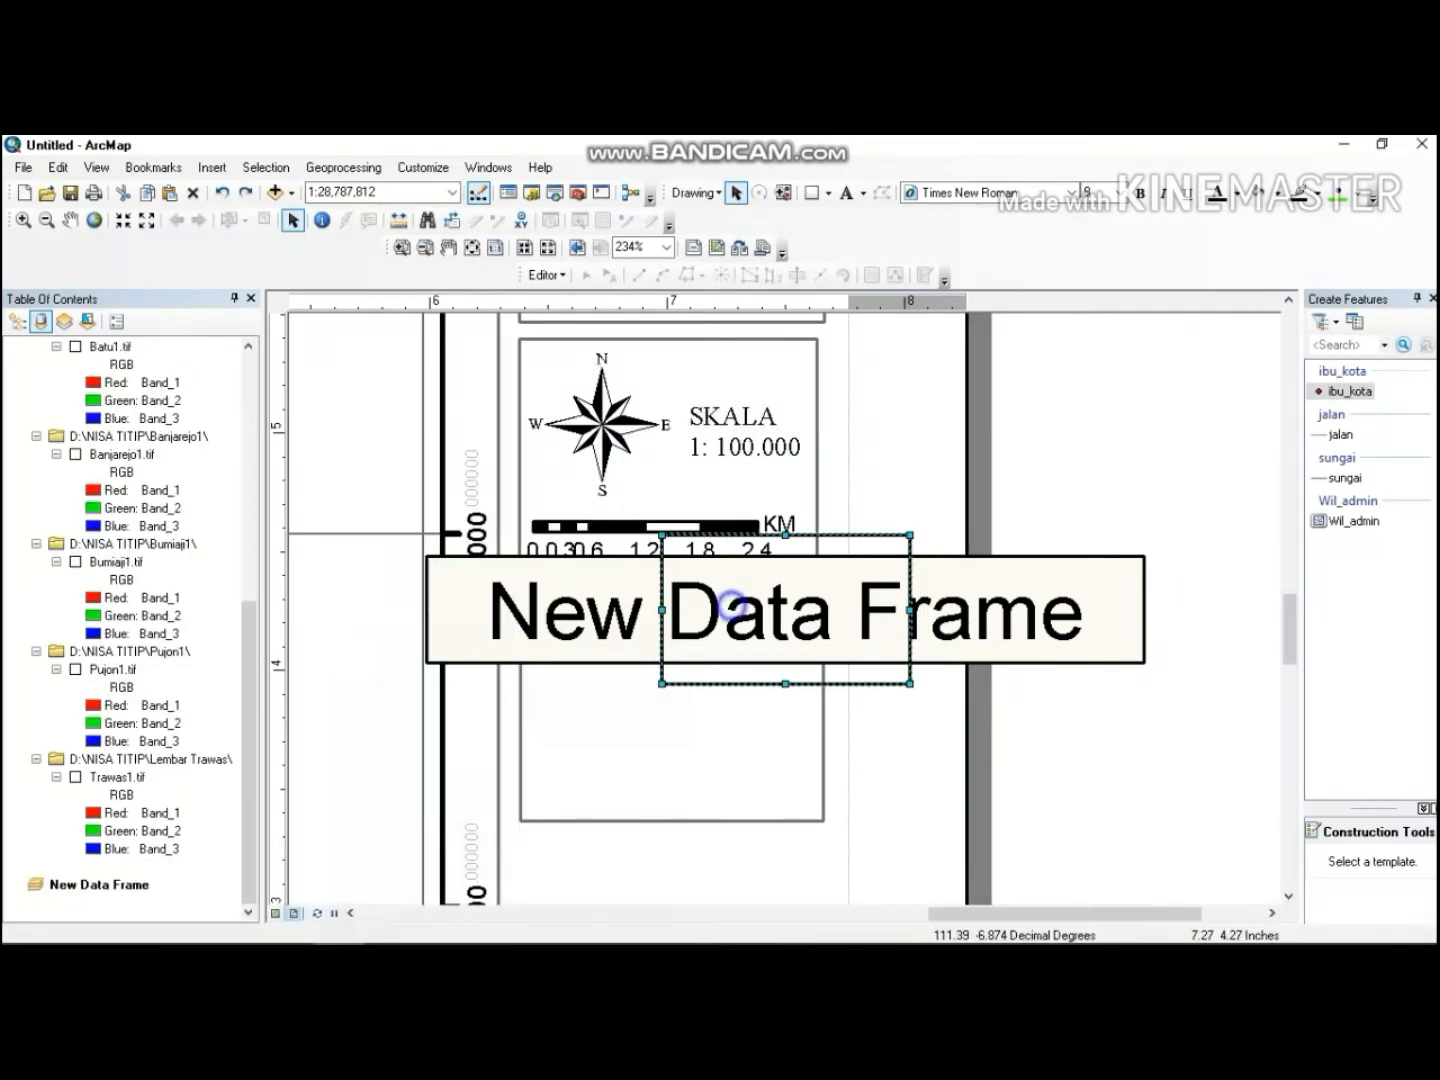
Add the Batas_Wilayah_Administrasi__Area_.shp shapefile from the zipfolder to the new data frame.
right_click(733, 605)
left_click(775, 212)
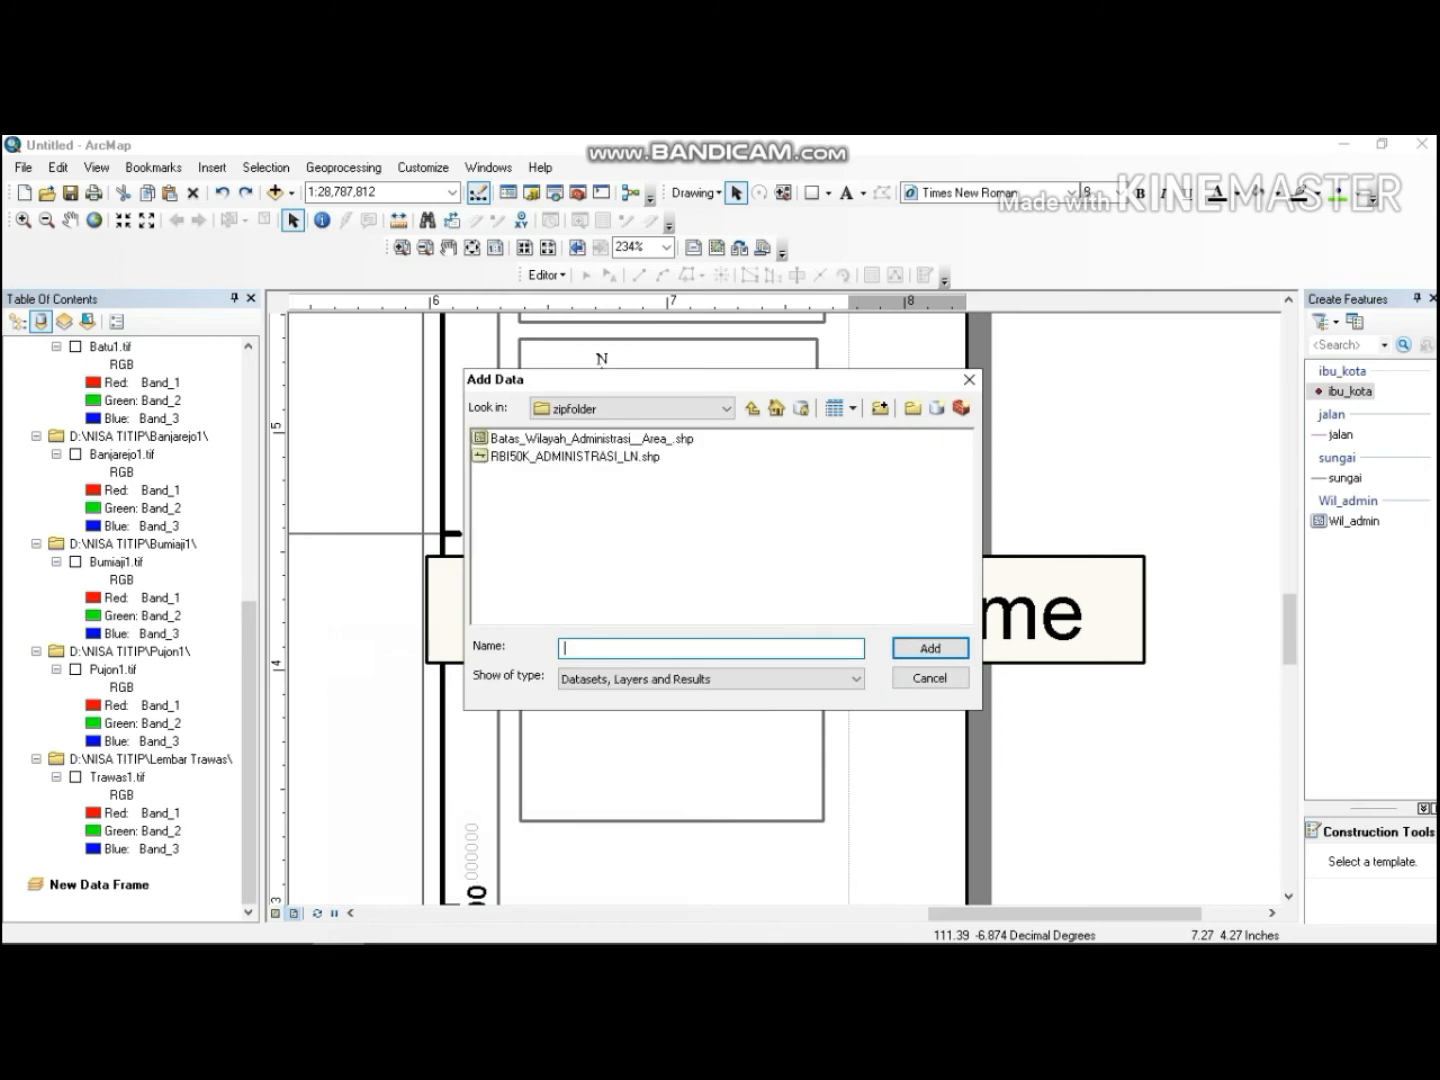
left_click(675, 439)
left_click(929, 648)
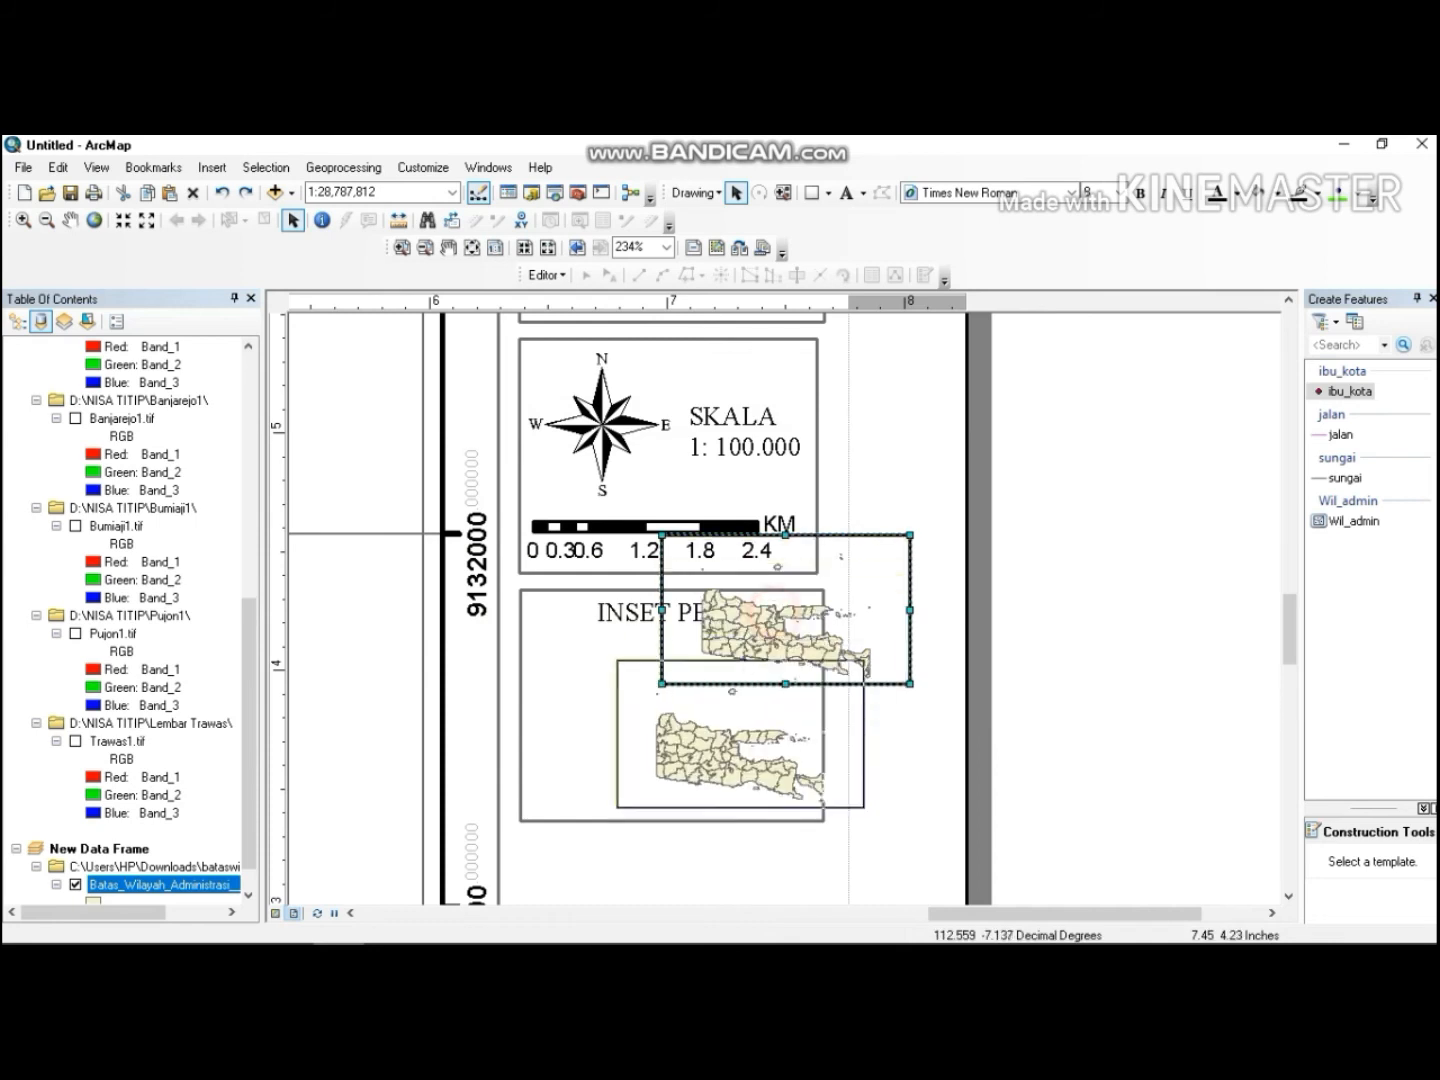
Move and fit the new data frame inside the inset rectangle beneath the INSET PETA label.
left_click_drag(777, 608, 665, 730)
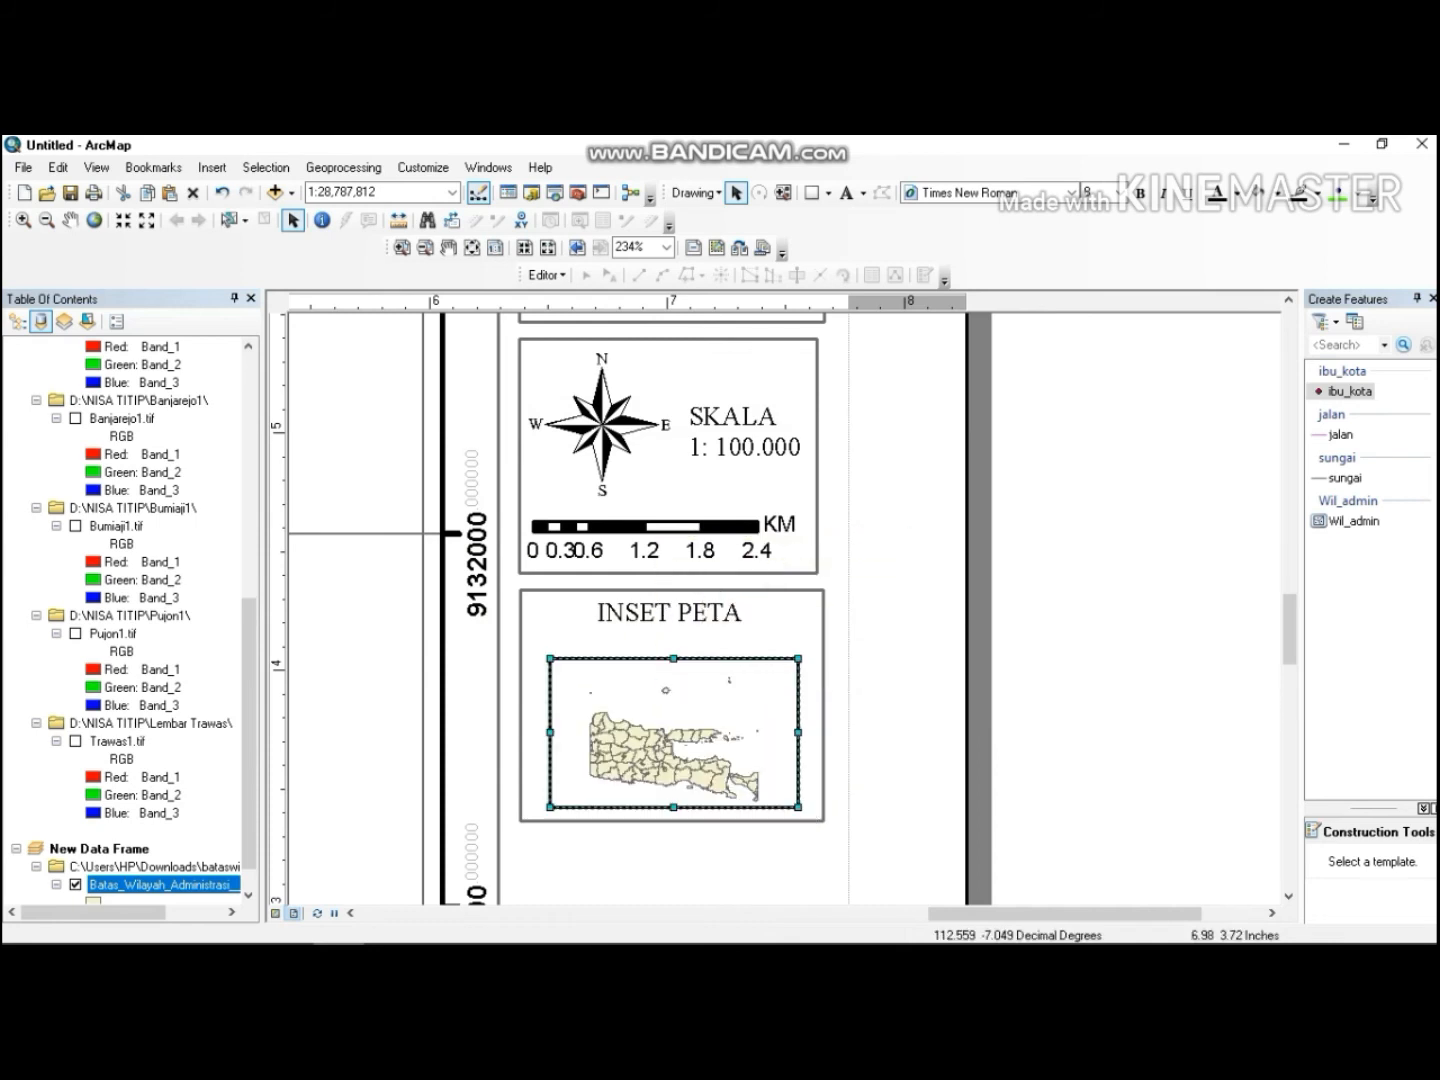
left_click(662, 735)
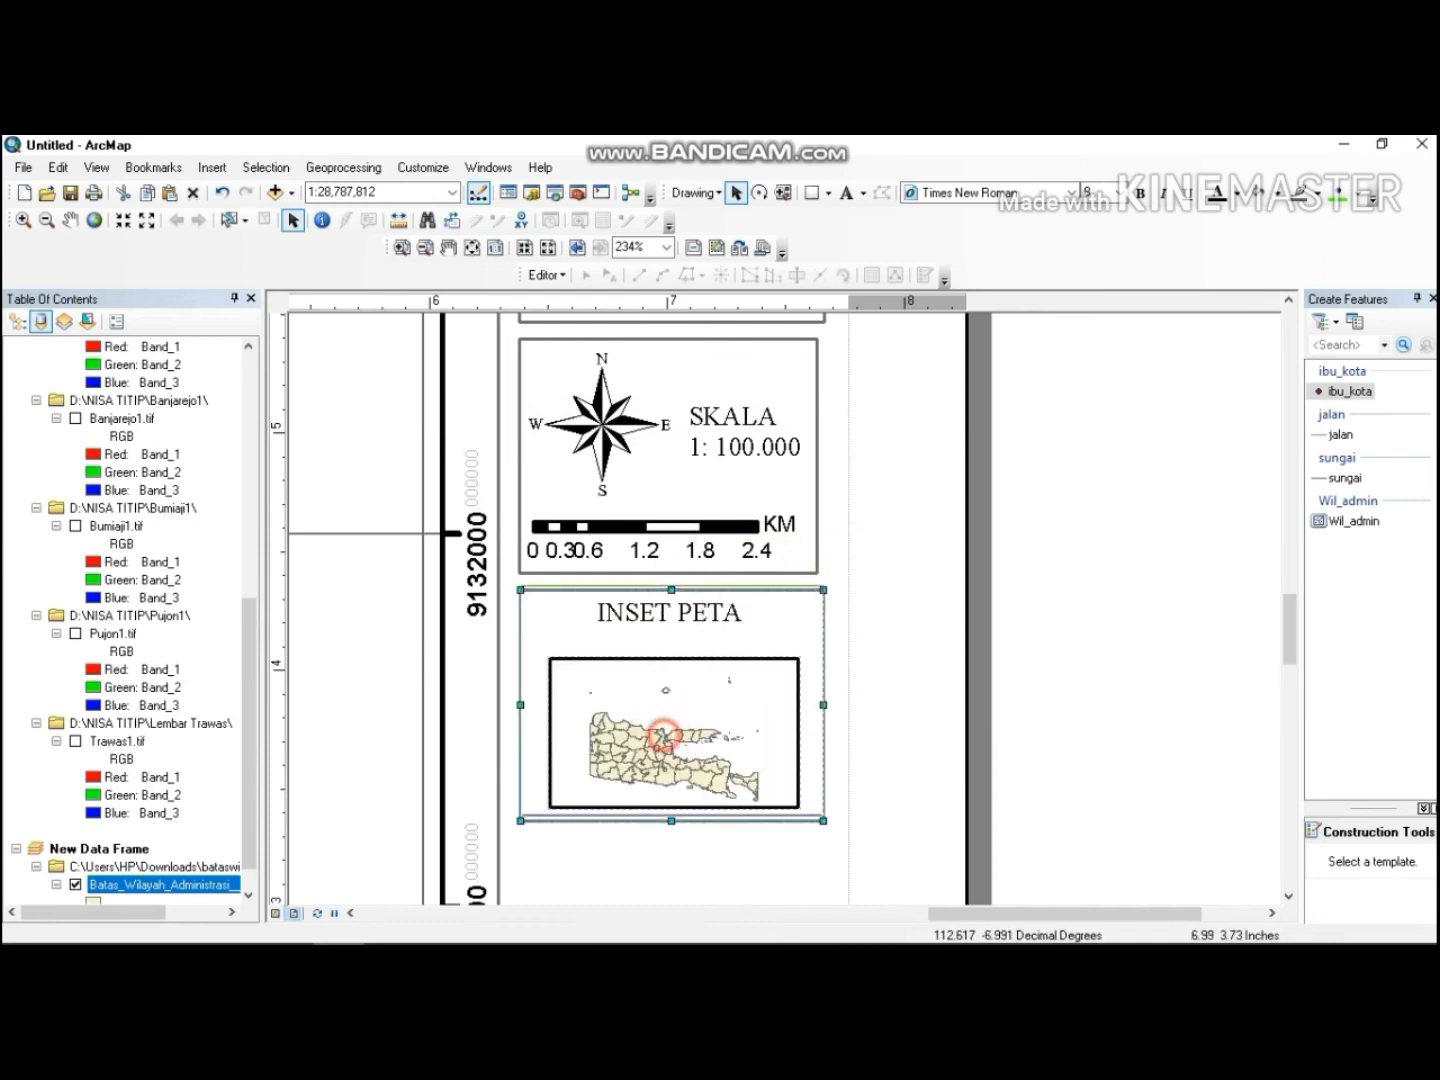
left_click_drag(662, 735, 659, 718)
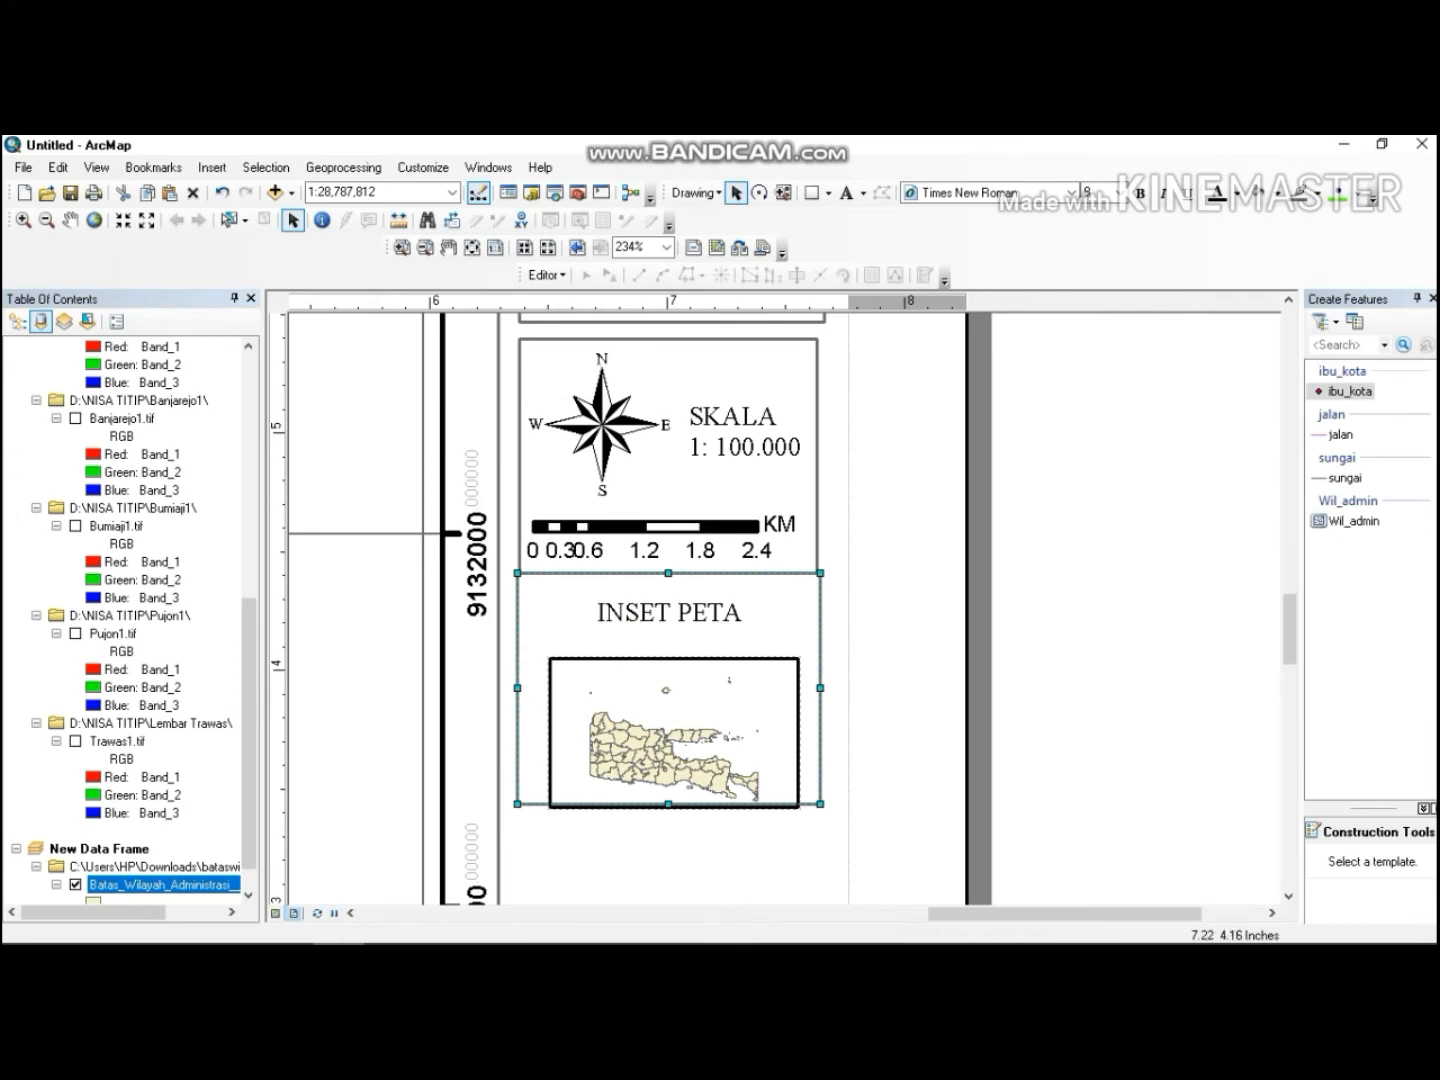
mouse_move(716, 677)
left_mouse_down()
mouse_move(717, 727)
mouse_move(713, 704)
left_mouse_up()
left_click(716, 708)
Switch focus onto the inset data frame and back off it.
right_click(674, 698)
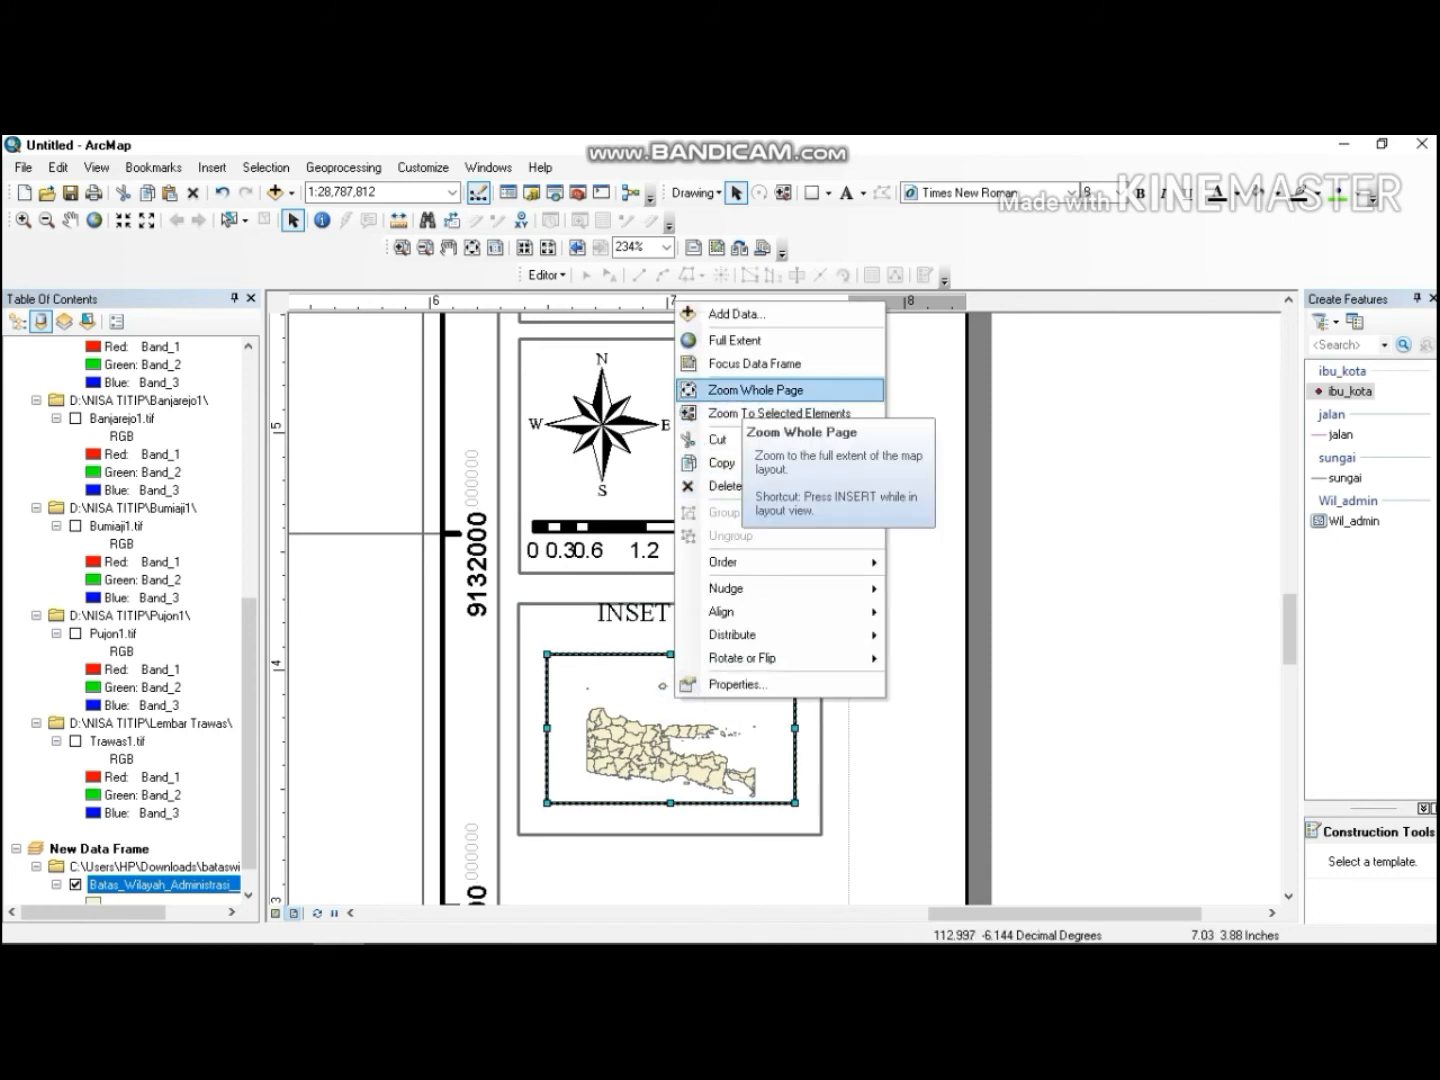
left_click(755, 363)
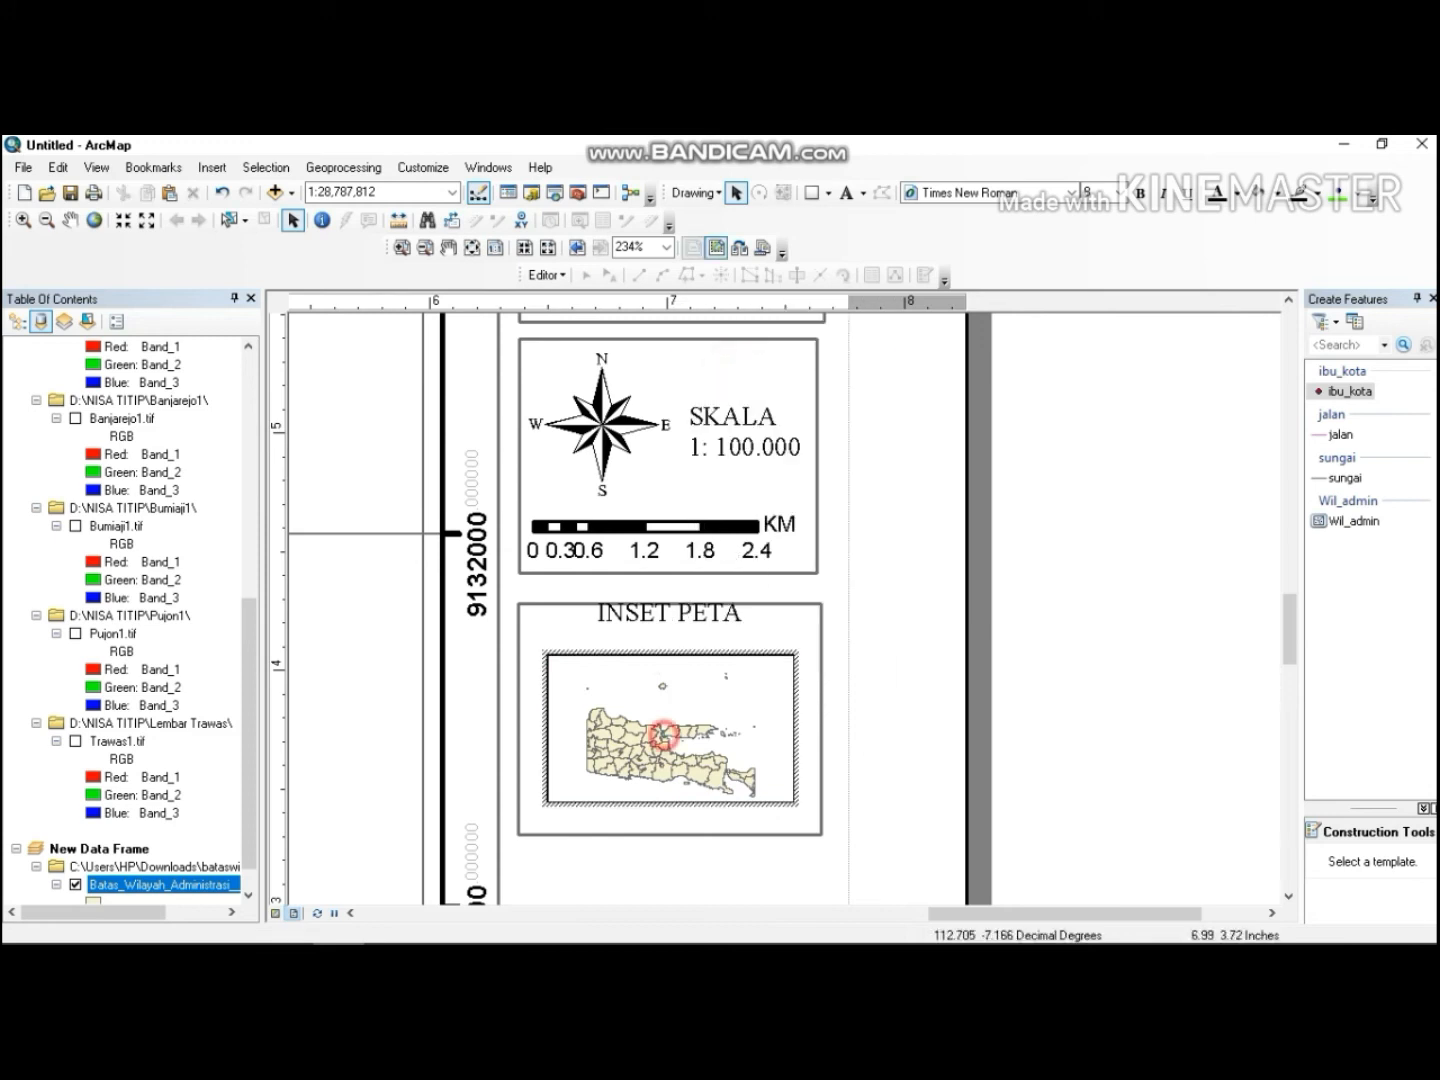
right_click(651, 318)
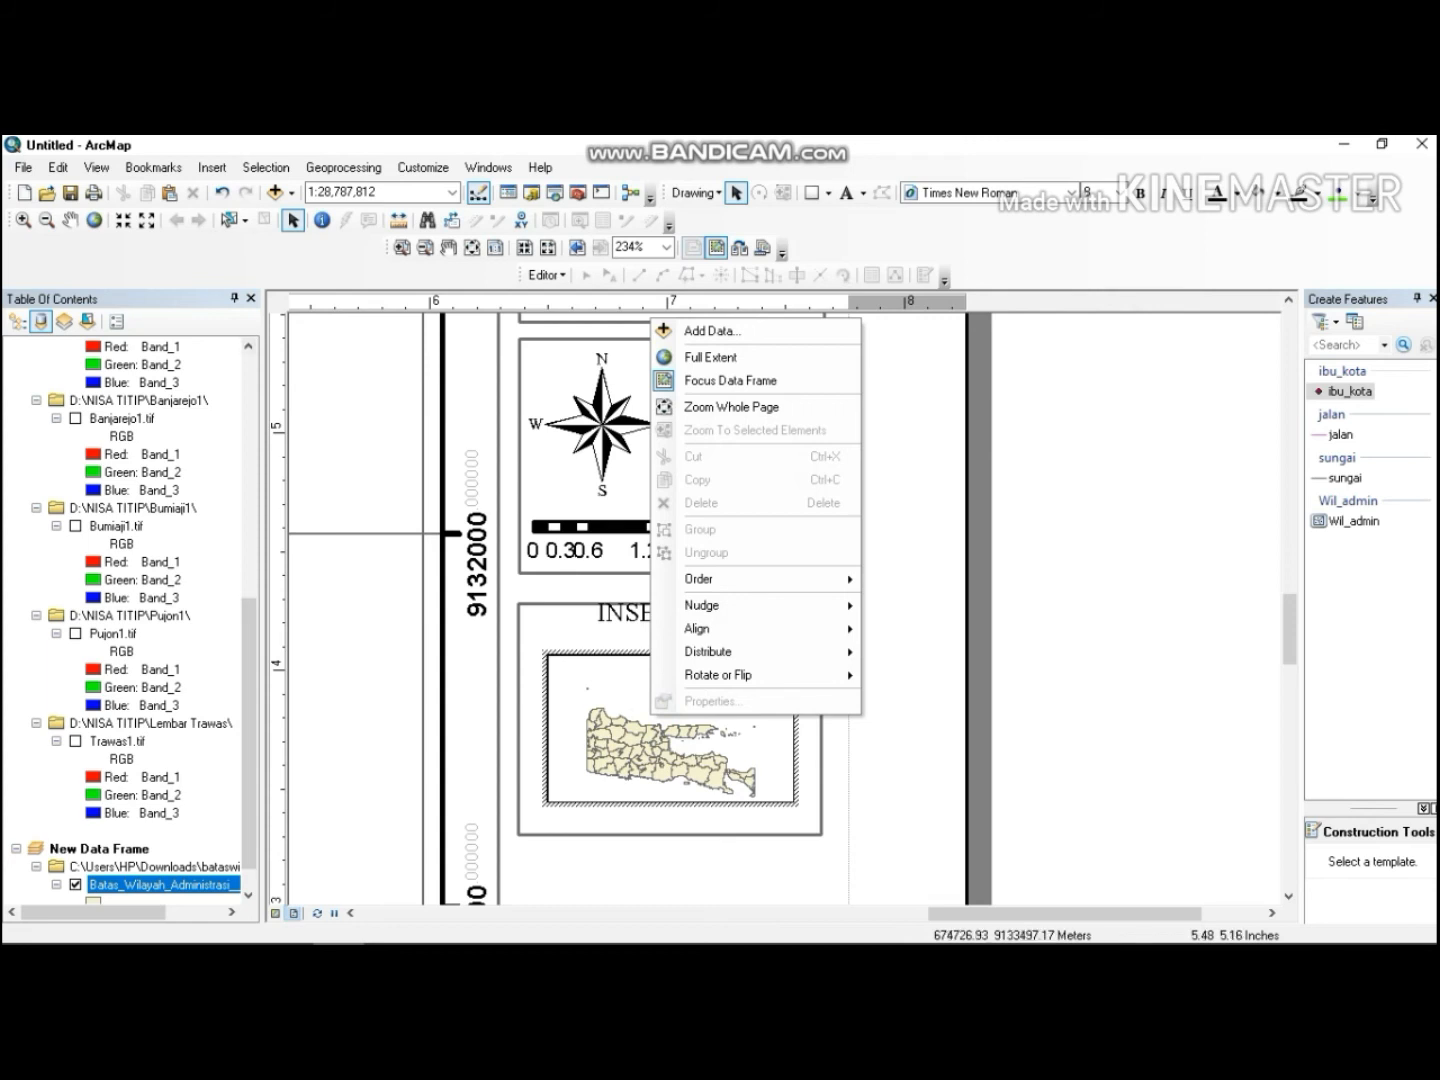
left_click(730, 380)
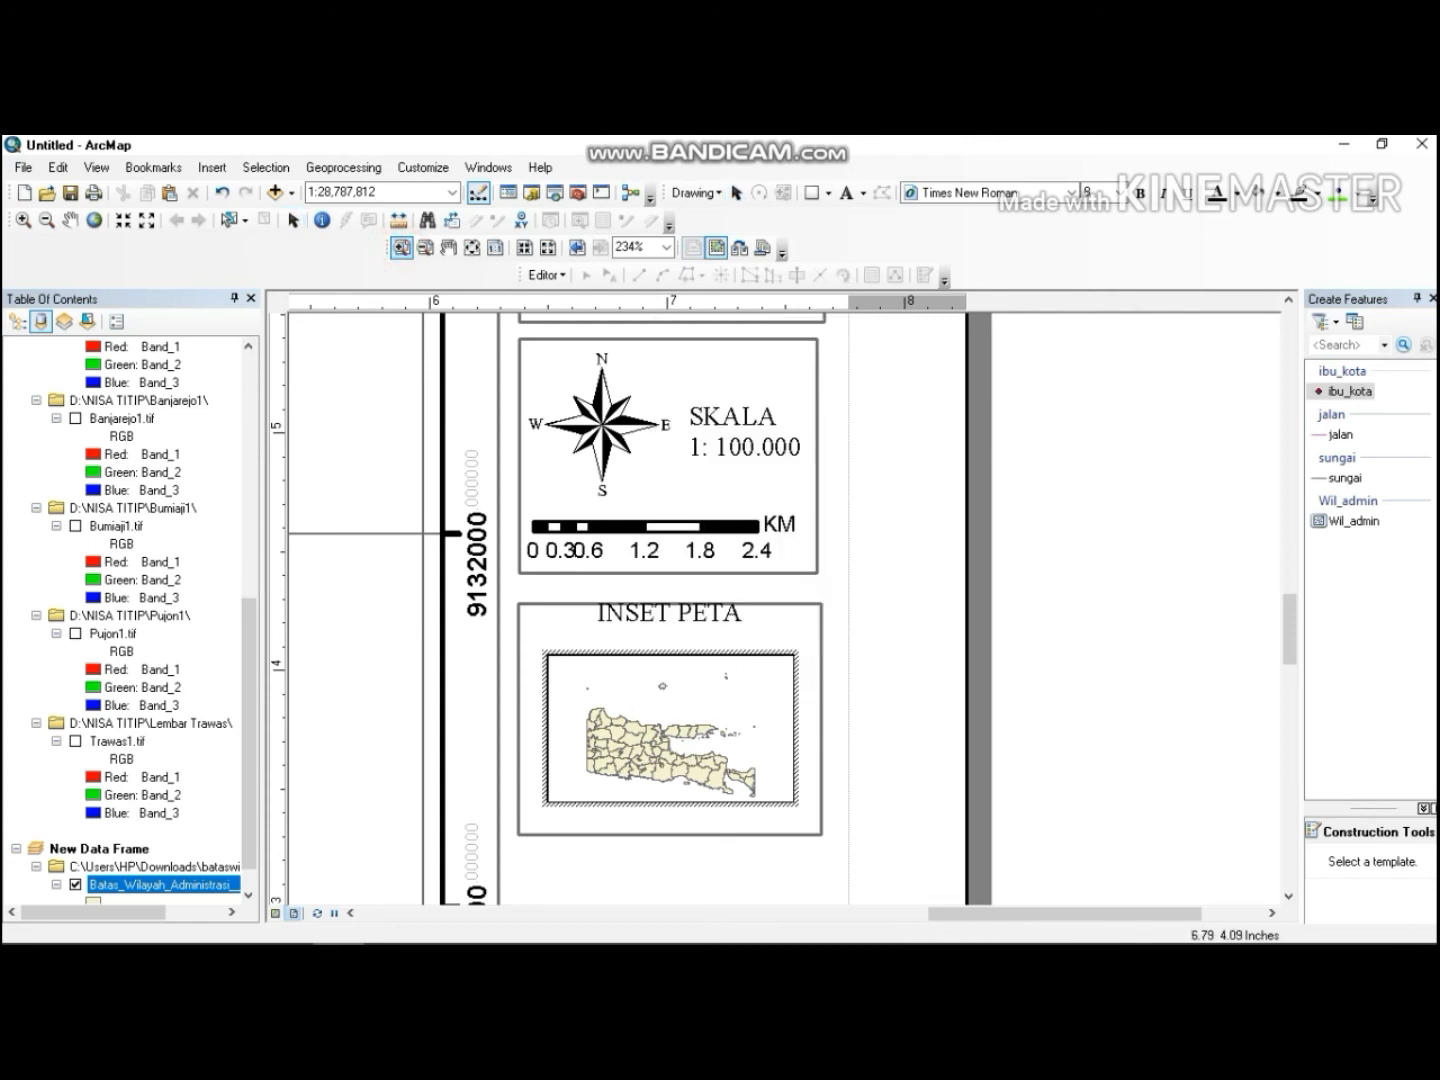
Zoom around the layout and the inset data frame to examine the East Java boundaries.
left_click_drag(597, 690, 672, 773)
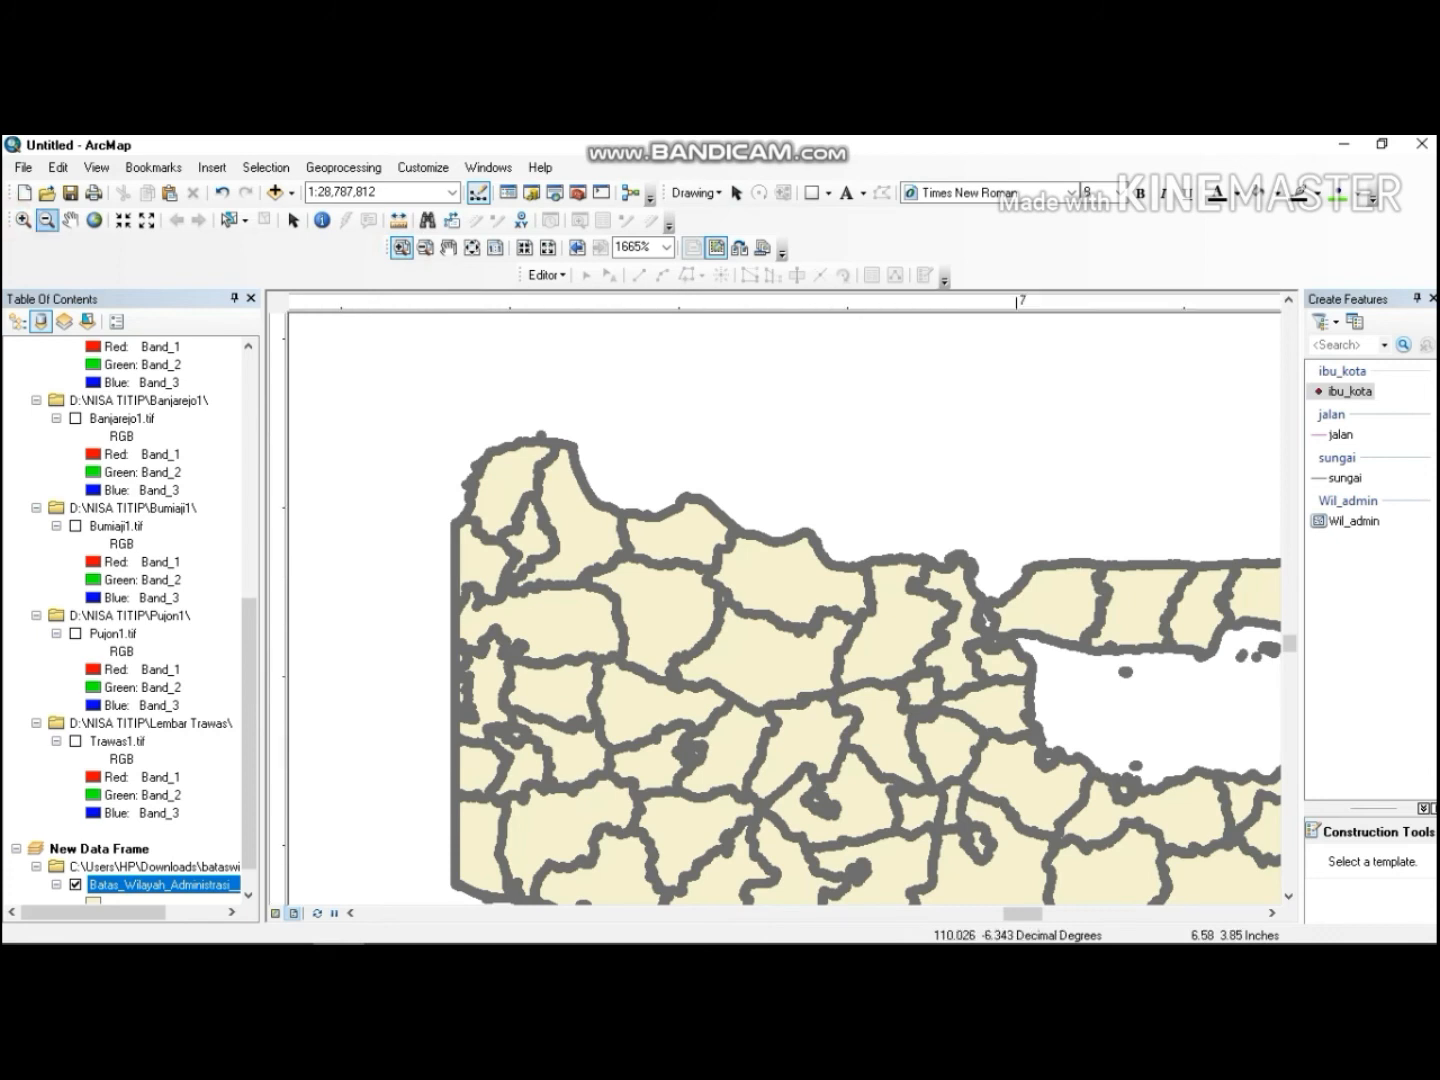
left_click(23, 220)
left_click_drag(739, 675, 1190, 878)
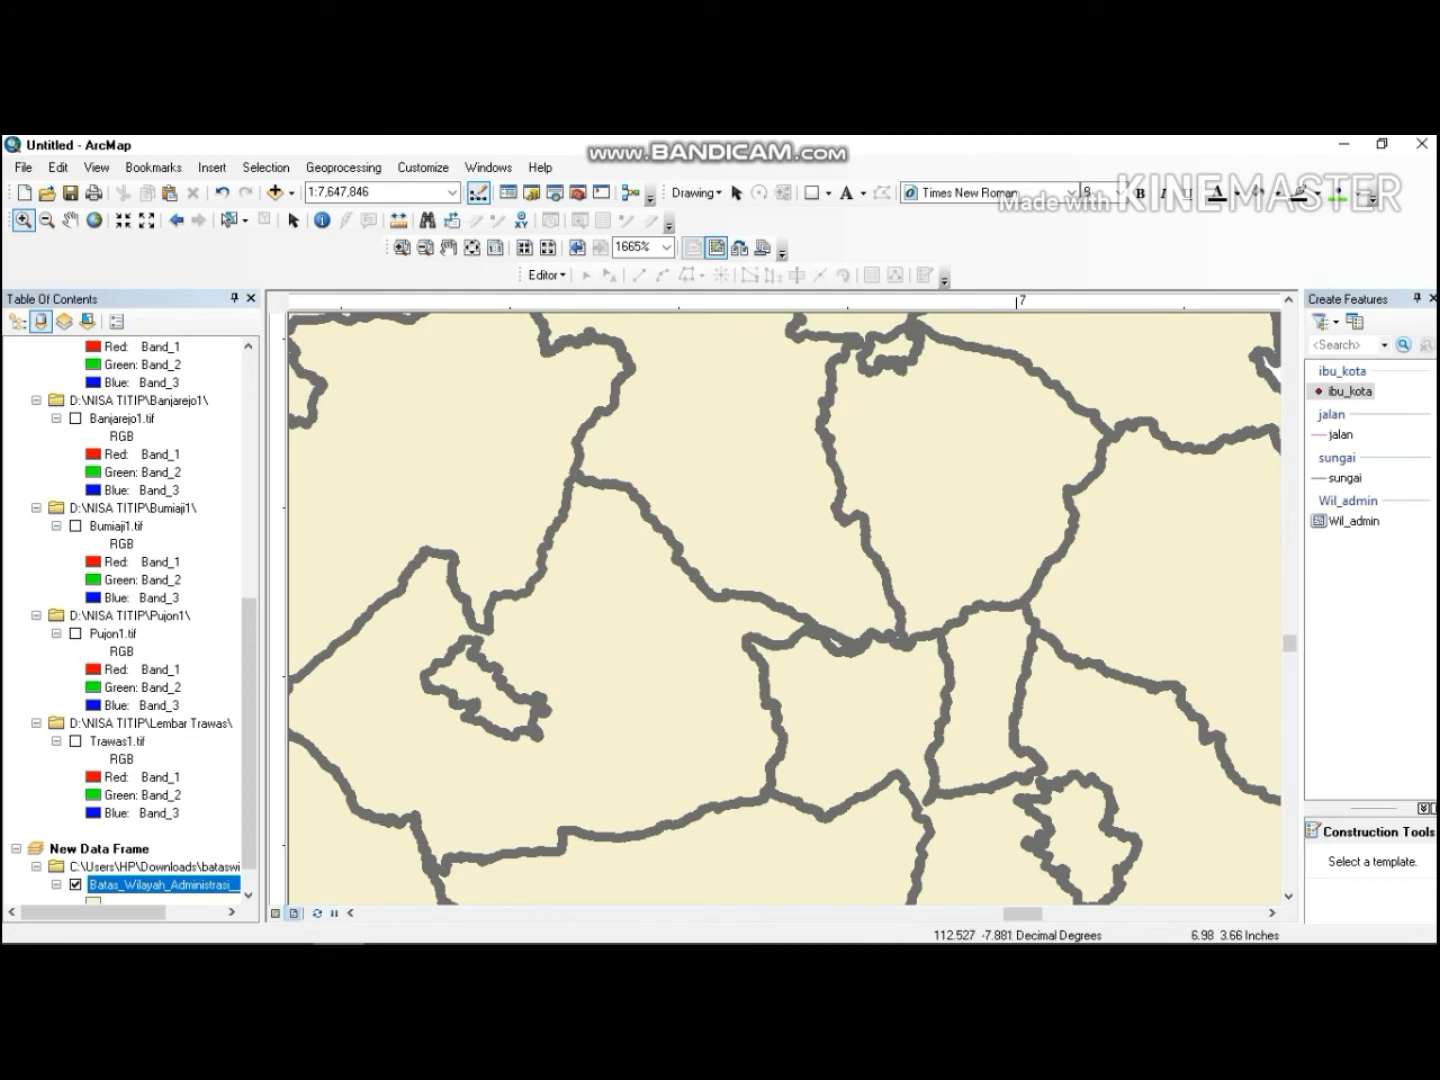
left_click(977, 745)
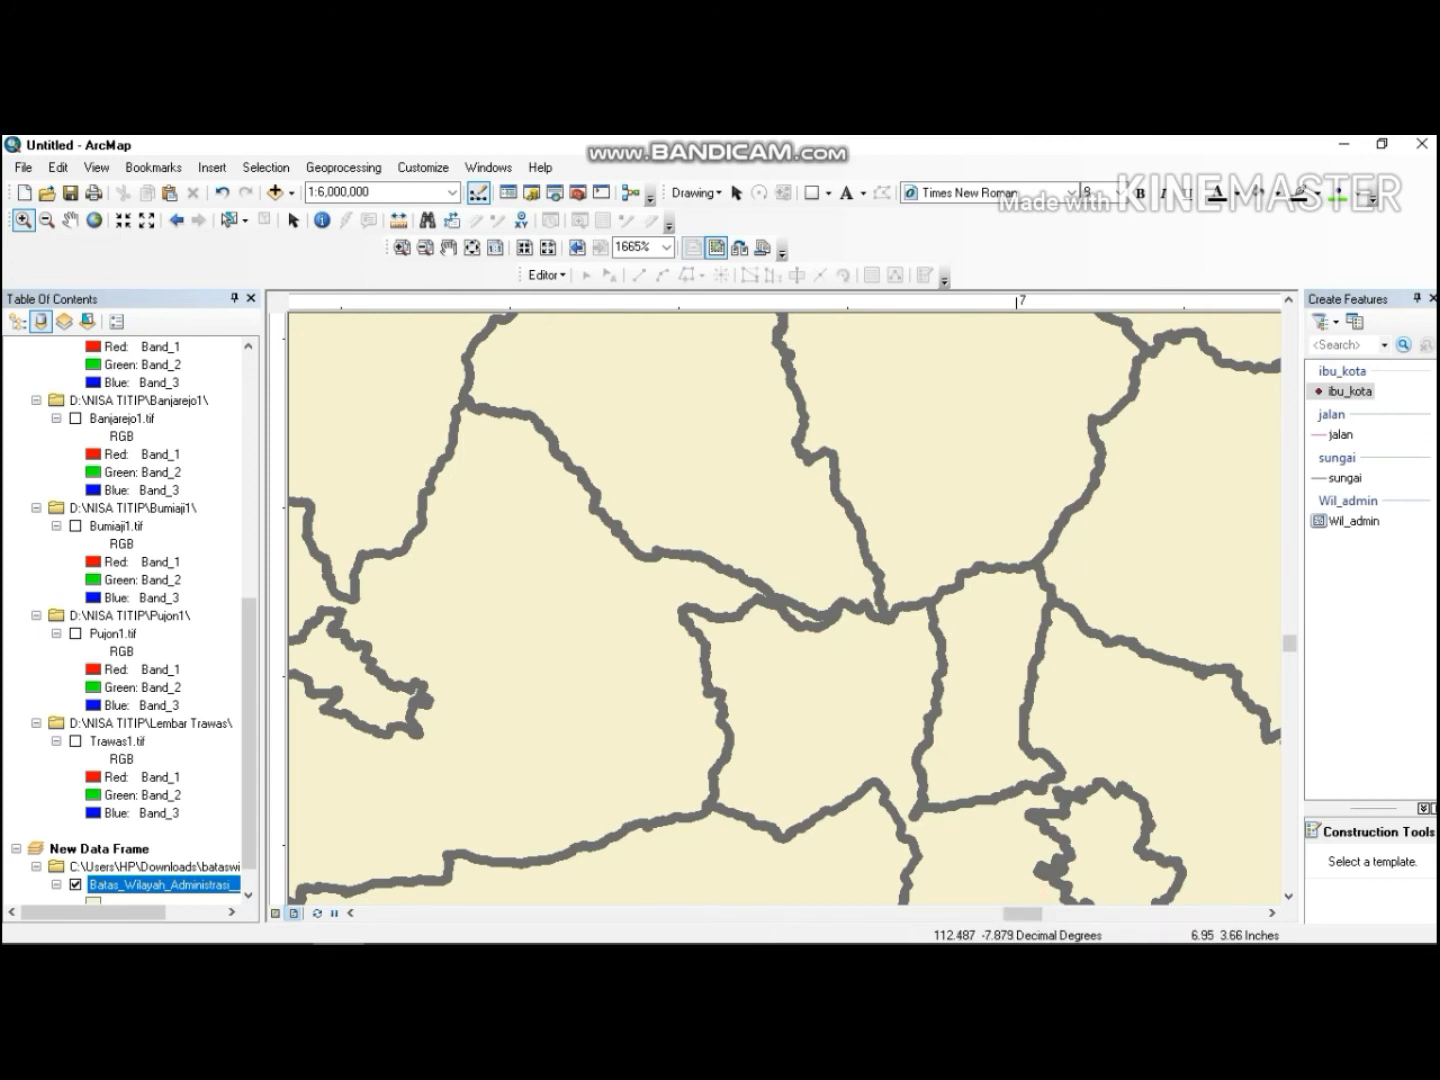
scroll(927, 742, "up", 1)
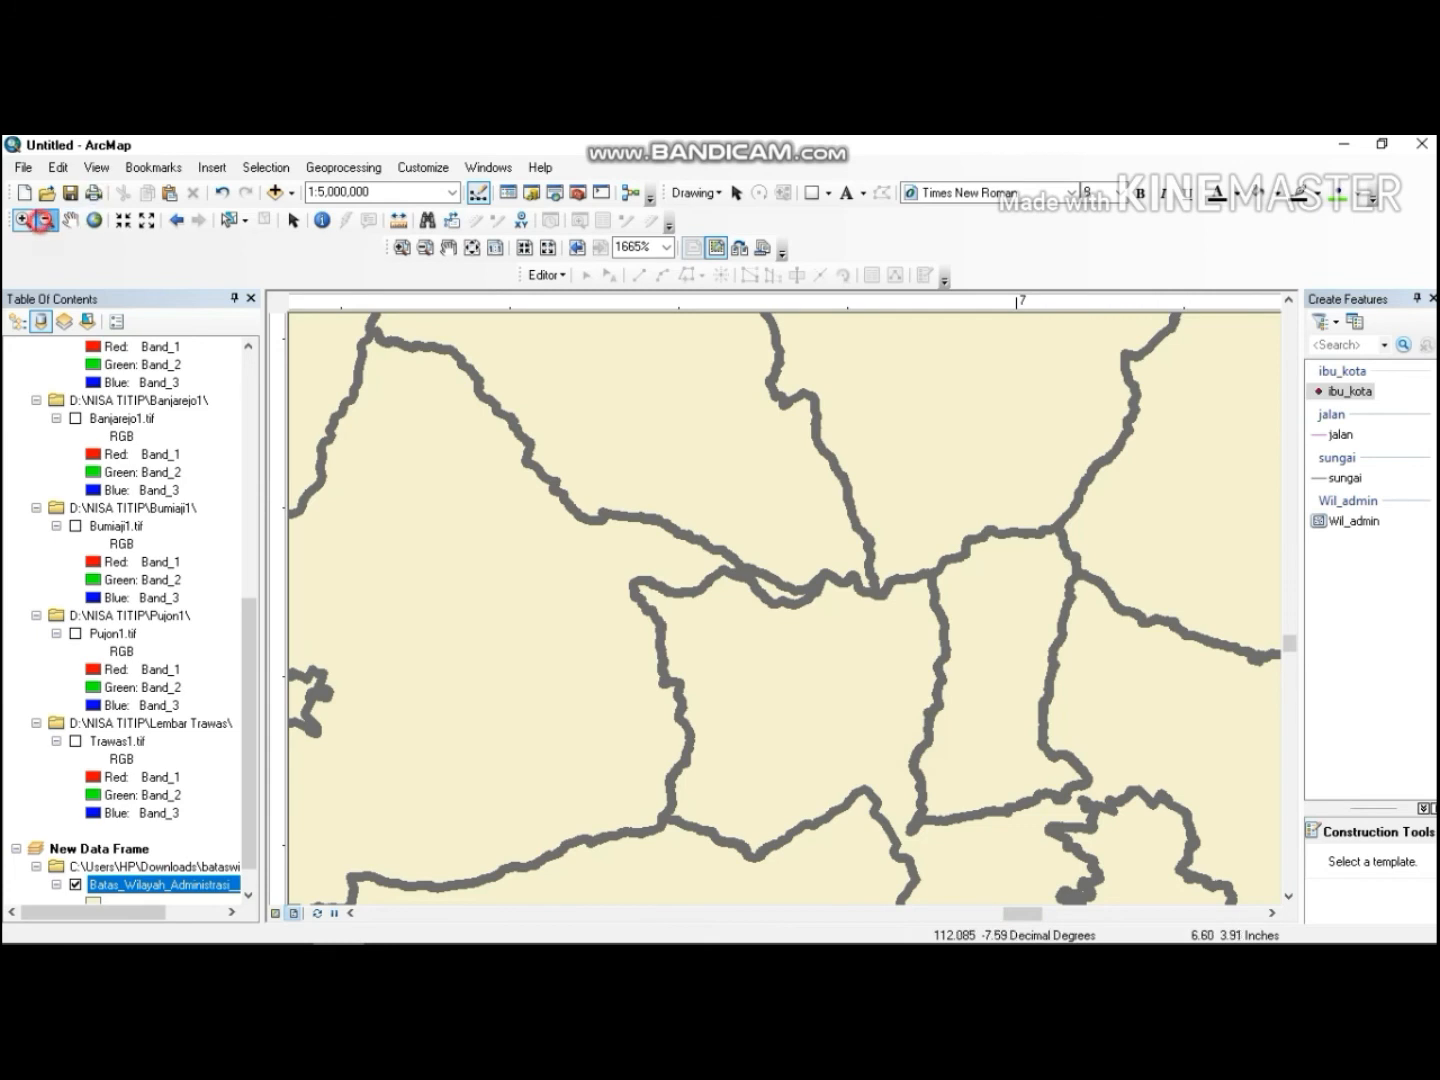
left_click(46, 220)
left_click_drag(418, 409, 634, 583)
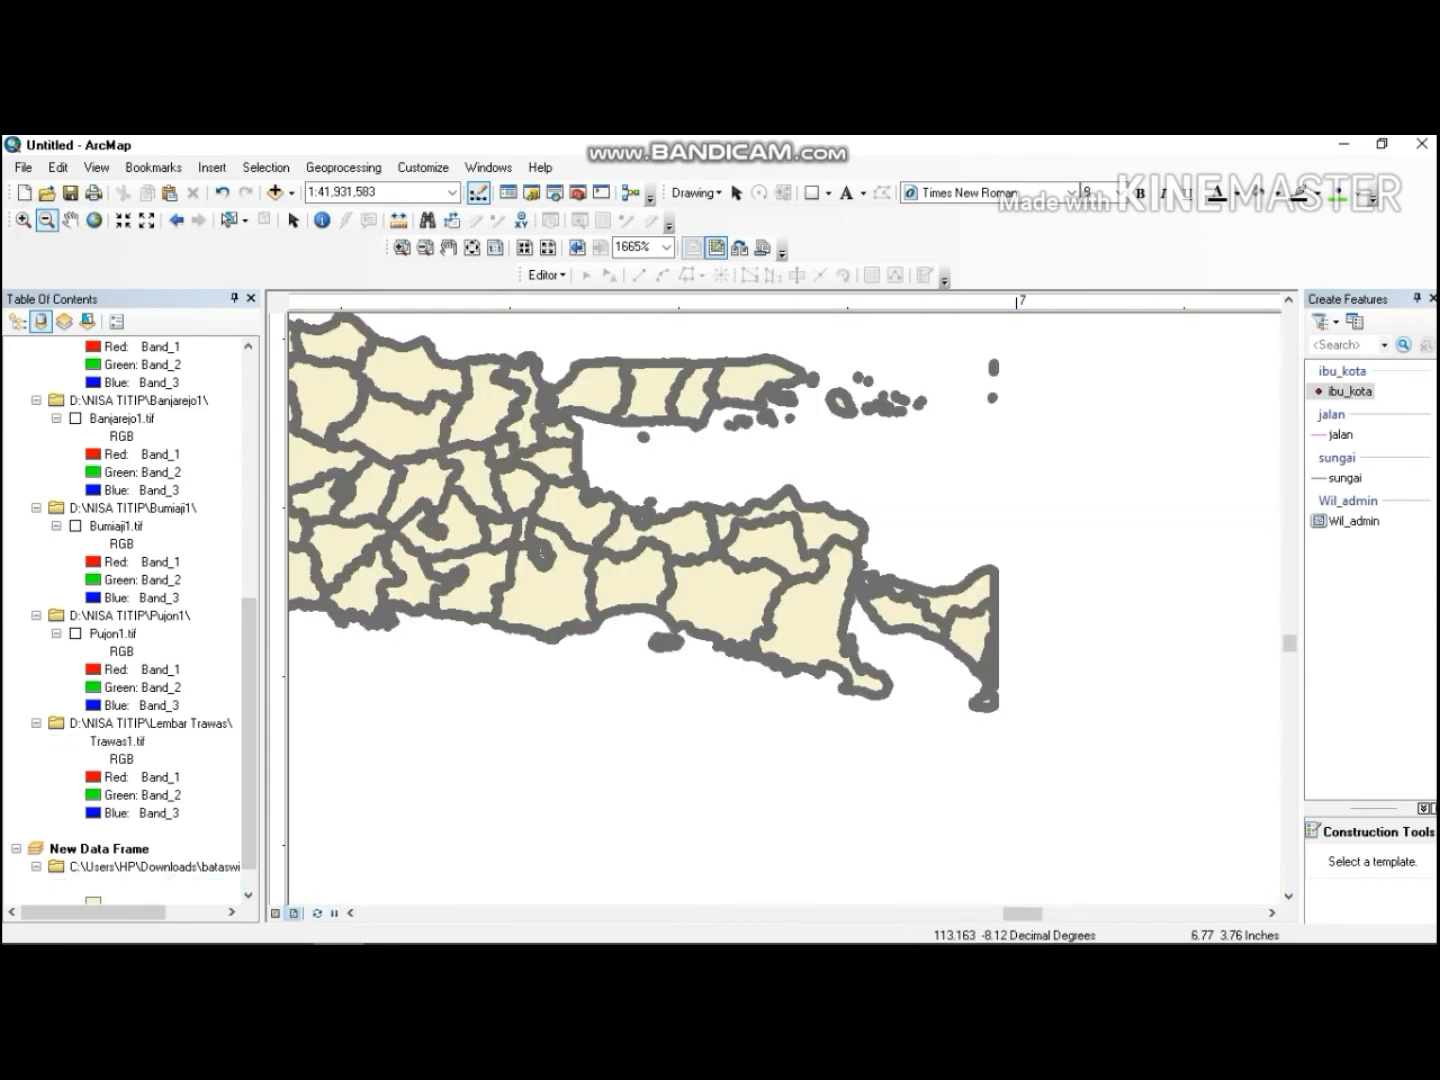
left_click(603, 533)
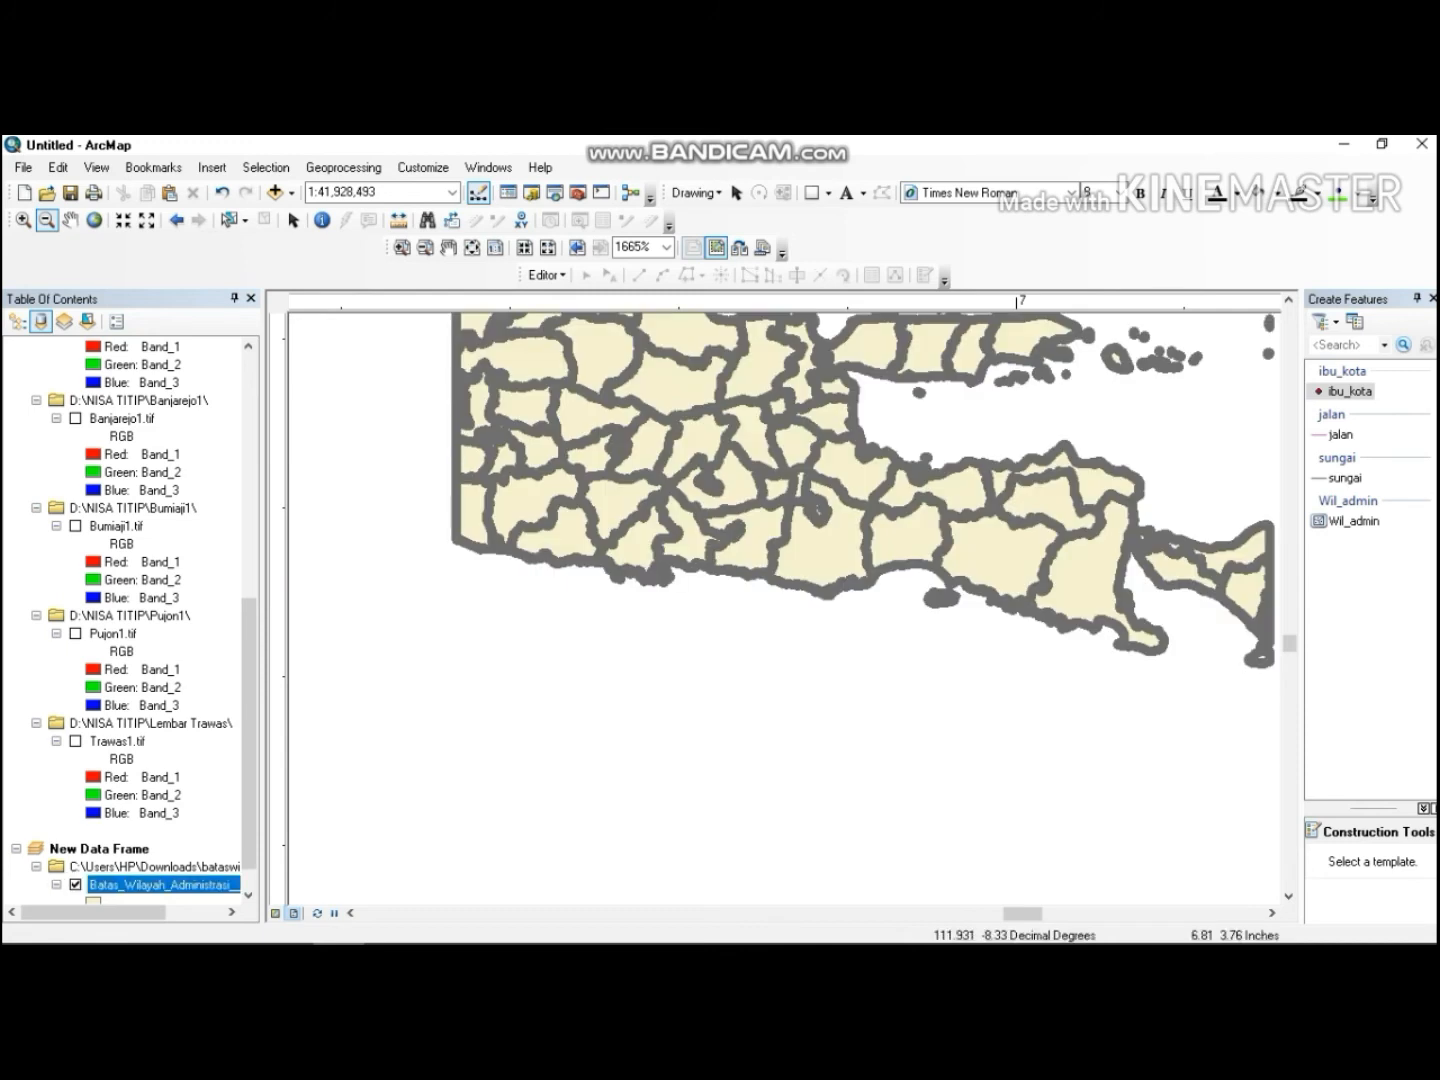
left_click(424, 246)
left_click(470, 344)
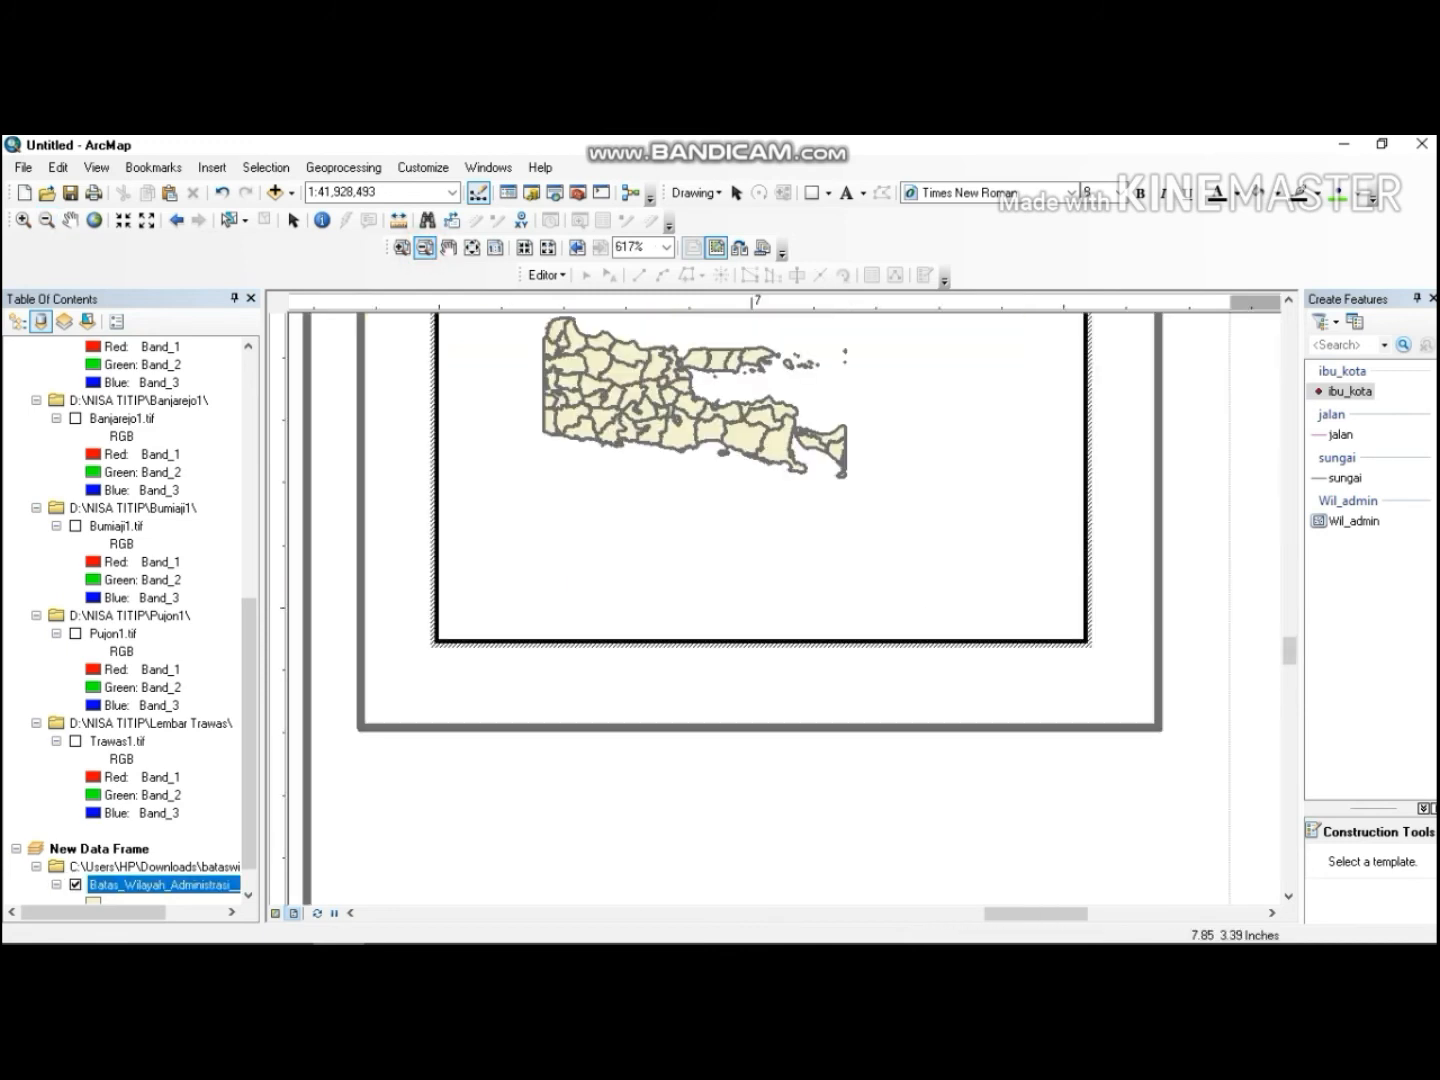
mouse_move(1289, 652)
left_mouse_down()
mouse_move(1288, 619)
mouse_move(1289, 655)
left_mouse_up()
left_click(1276, 611)
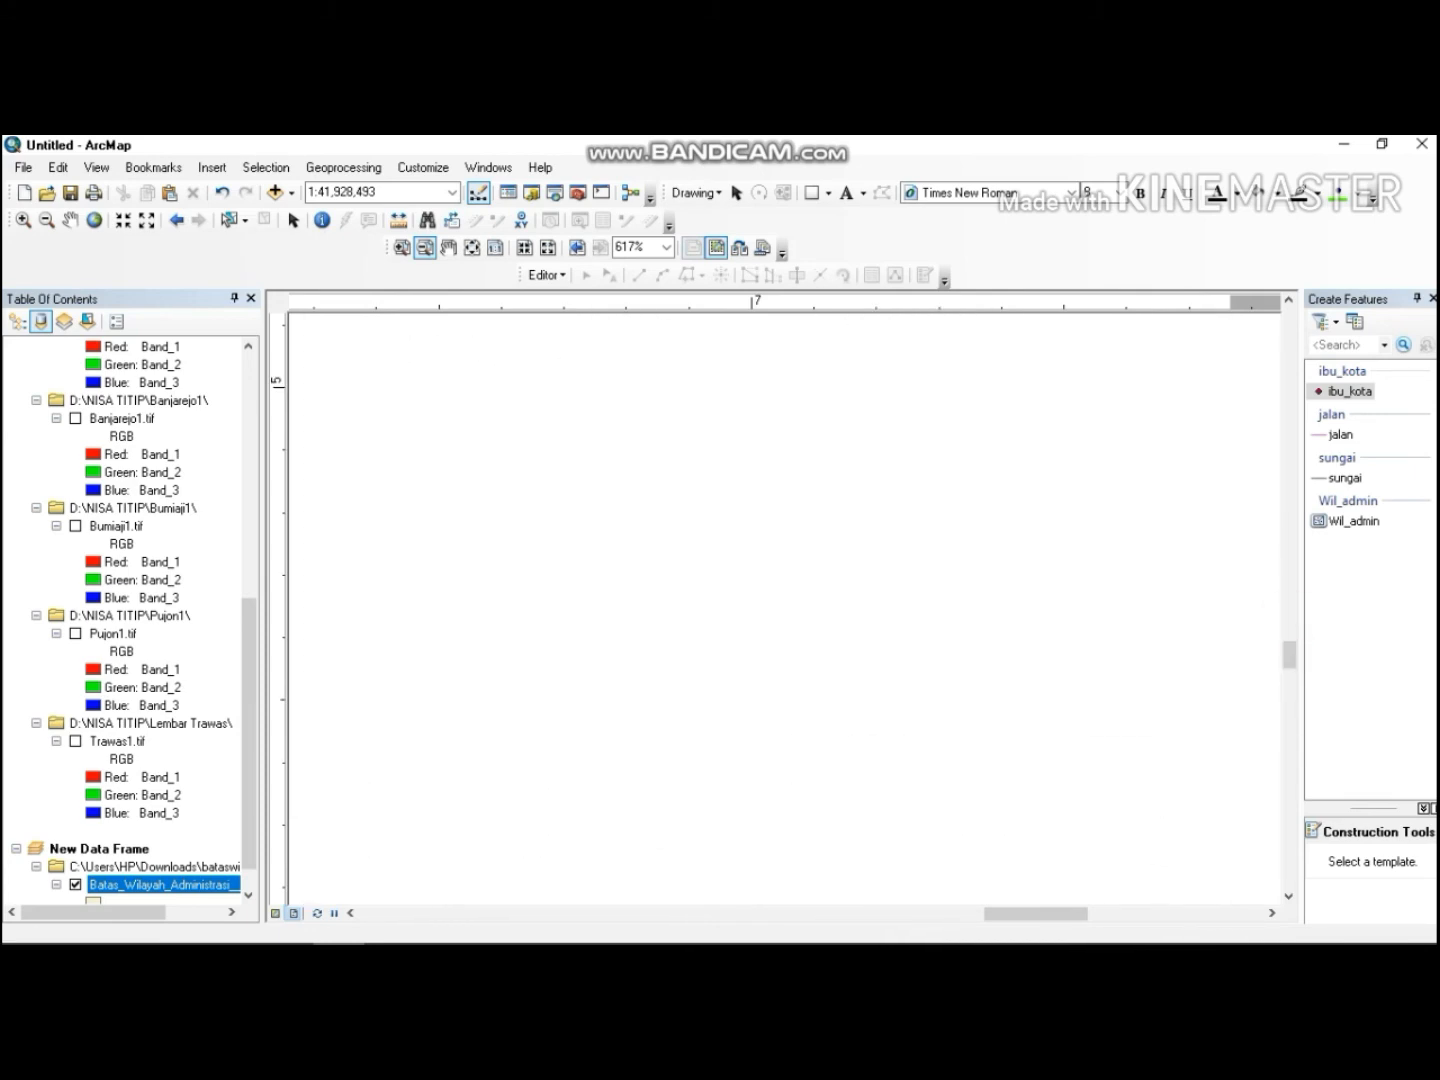
left_click(826, 478)
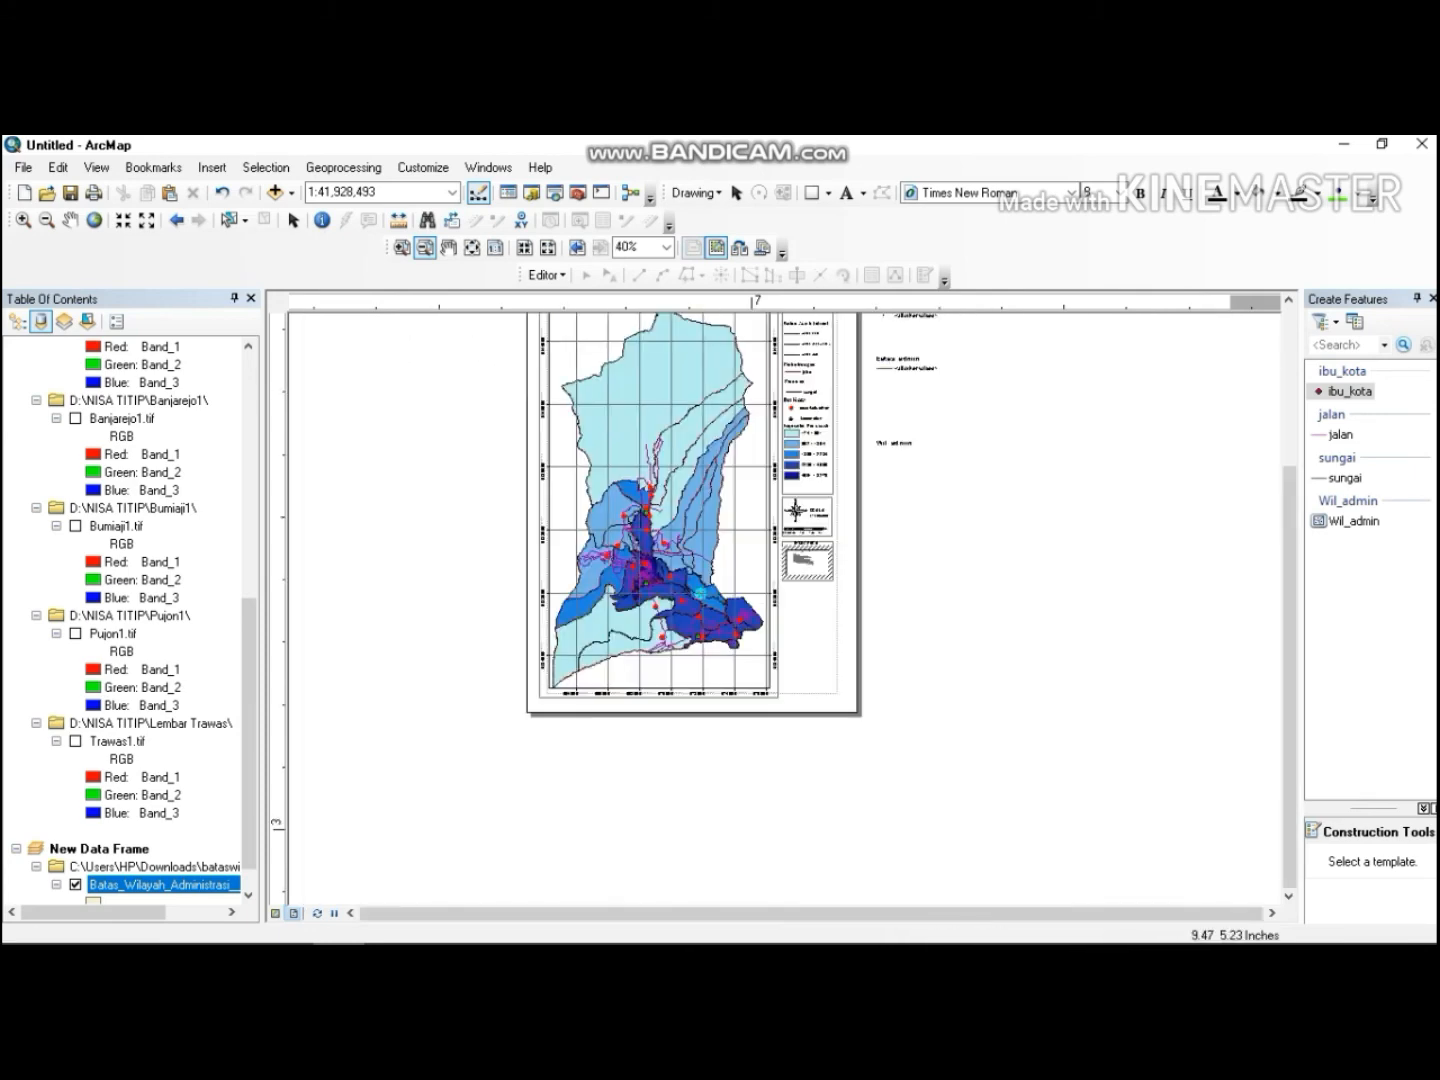
left_click(401, 247)
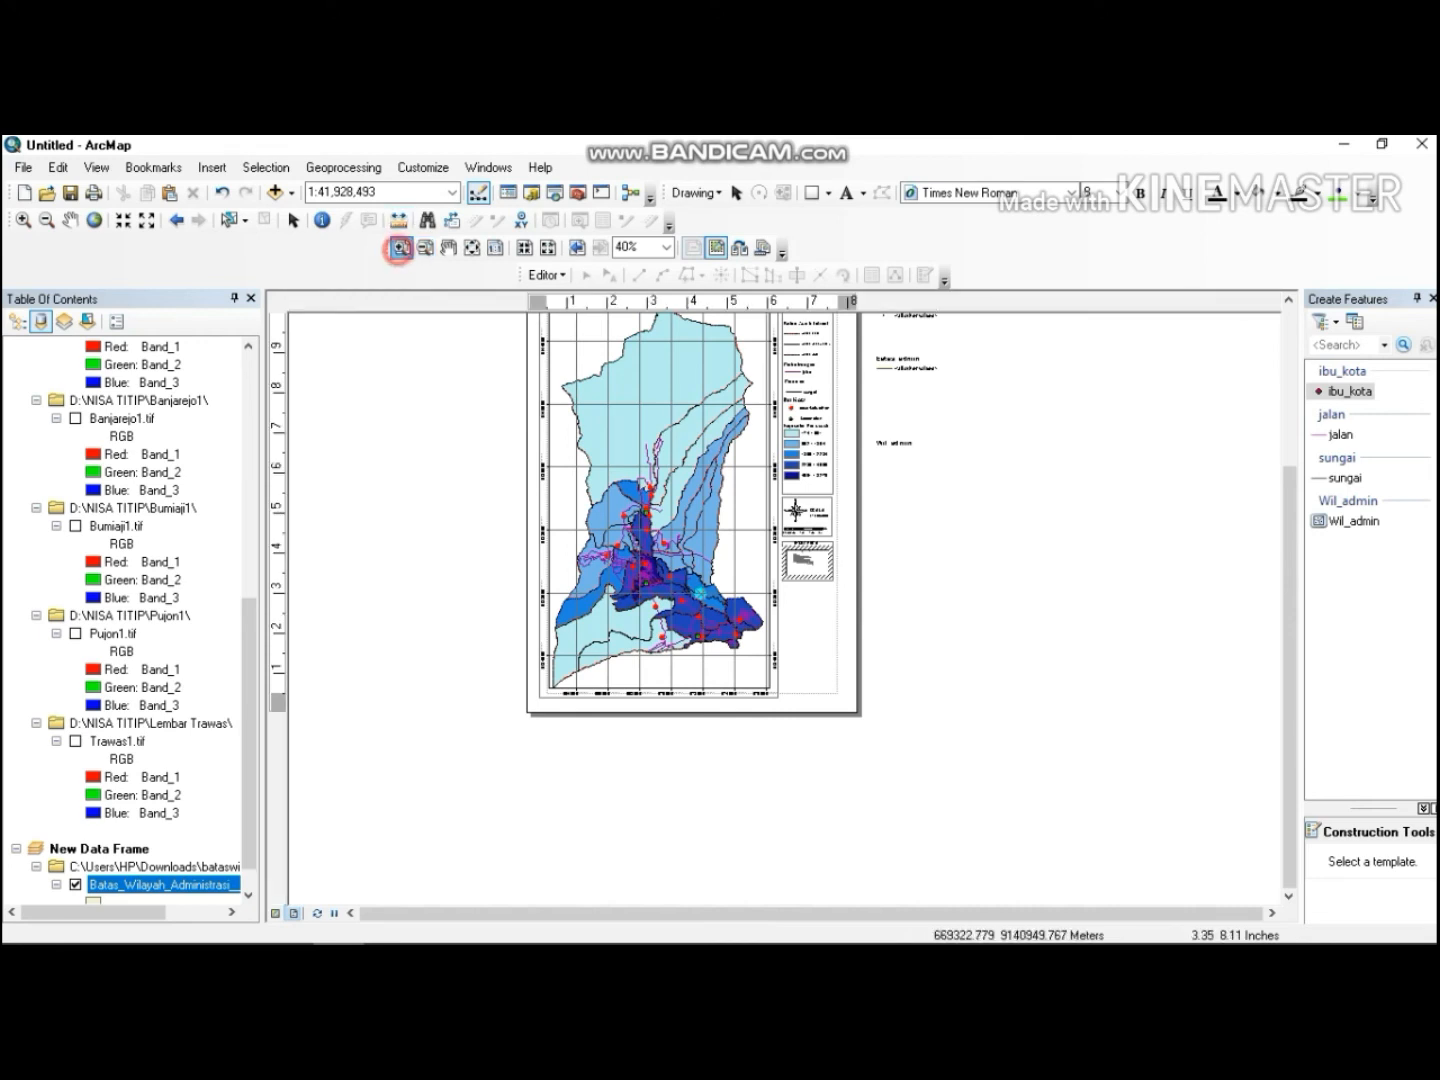
left_click_drag(781, 550, 874, 606)
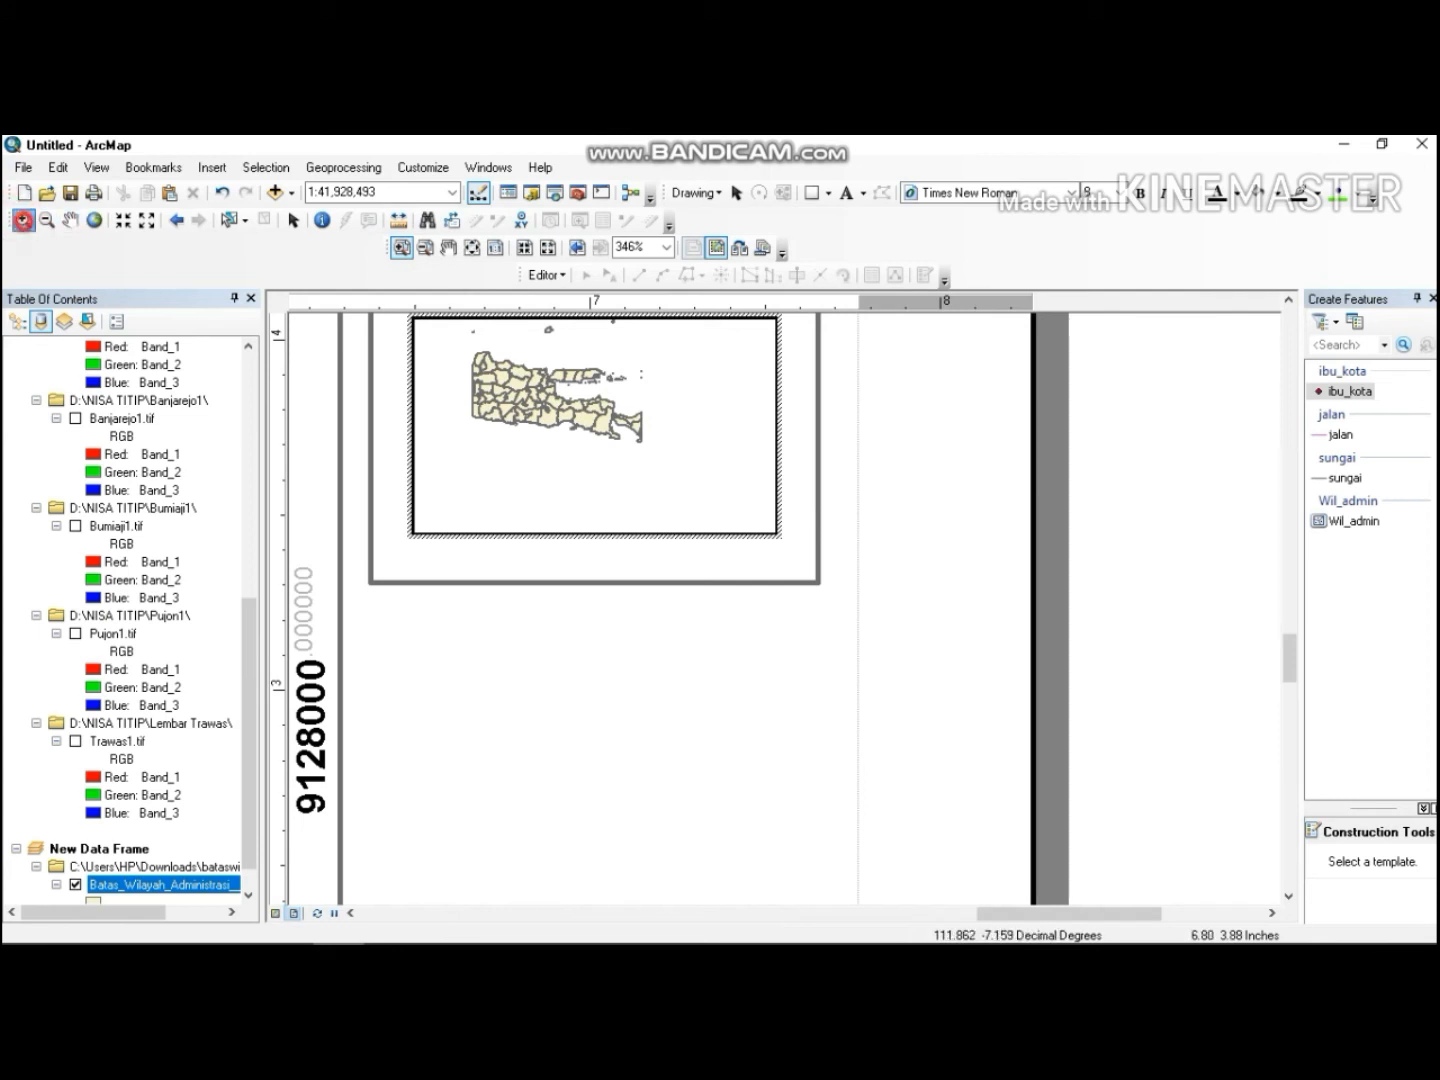
Zoom and pan inside the inset map before restoring its full extent.
left_click(22, 219)
left_click(482, 351)
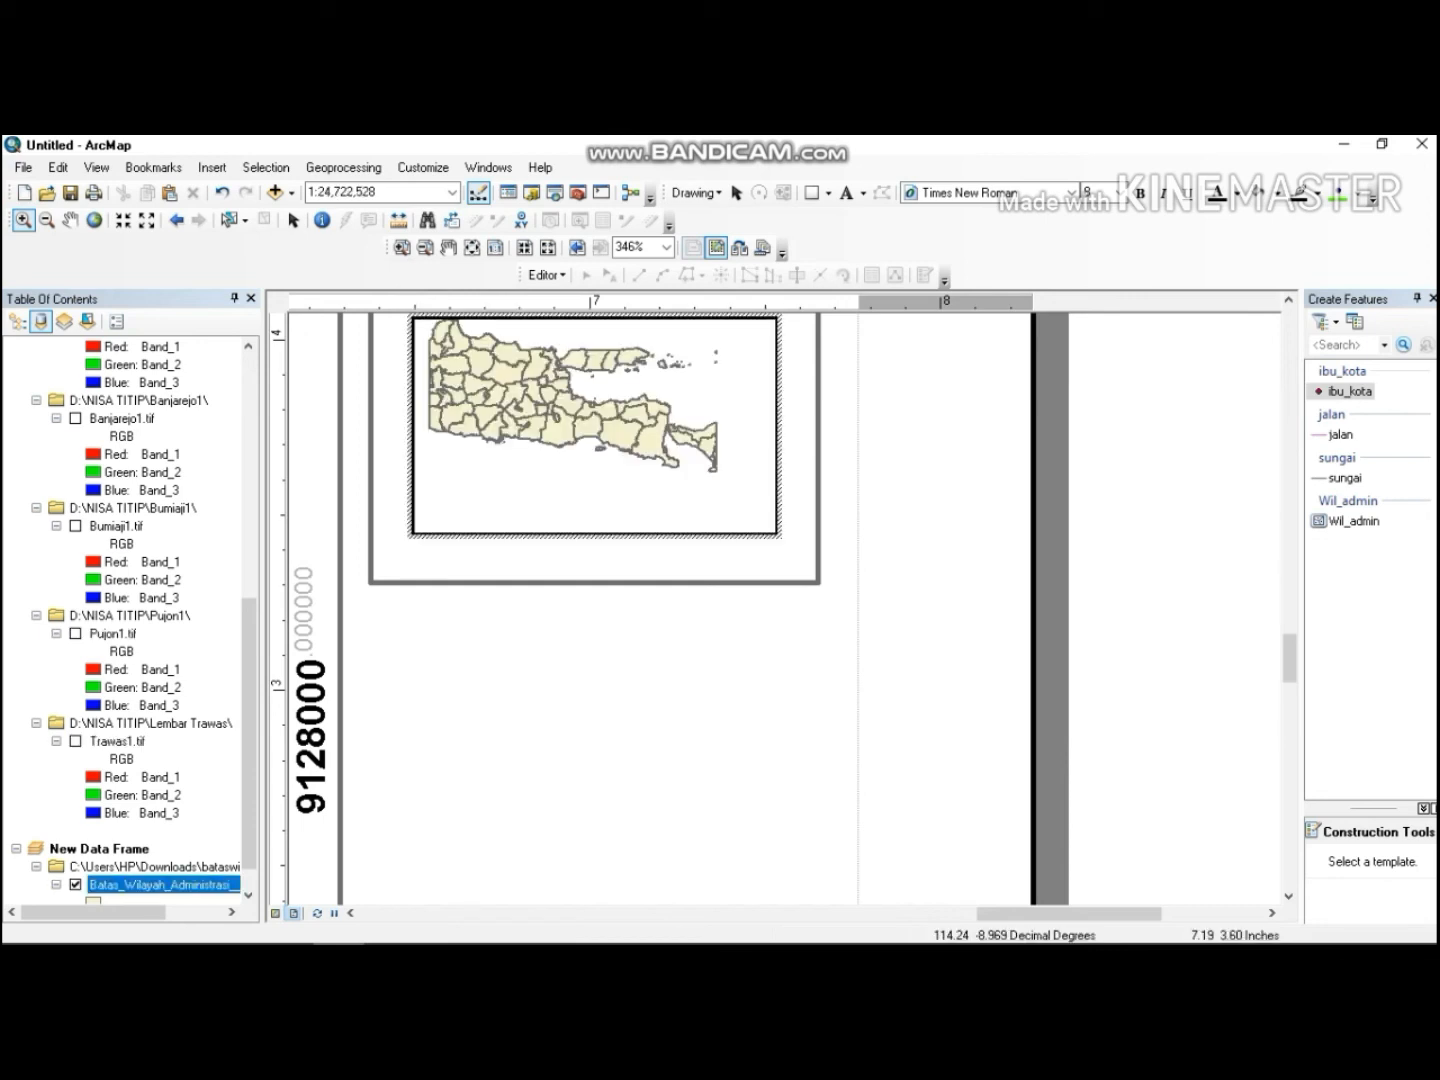
left_click_drag(528, 381, 647, 422)
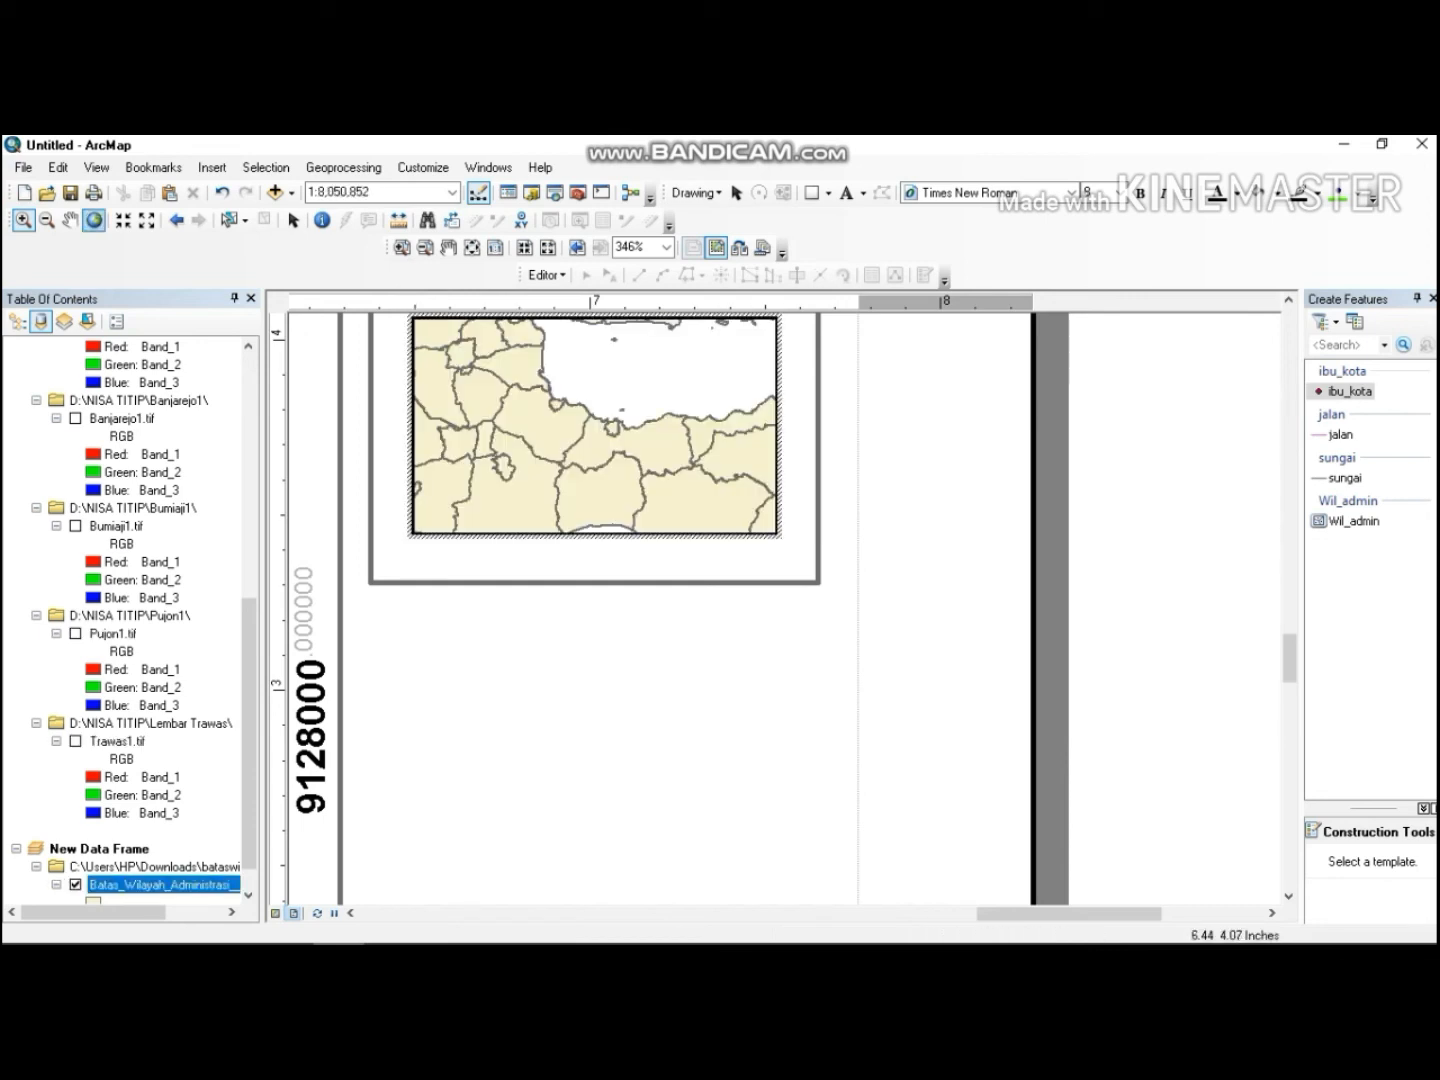
left_click(69, 220)
mouse_move(466, 402)
left_mouse_down()
mouse_move(506, 377)
mouse_move(490, 417)
mouse_move(530, 431)
left_mouse_up()
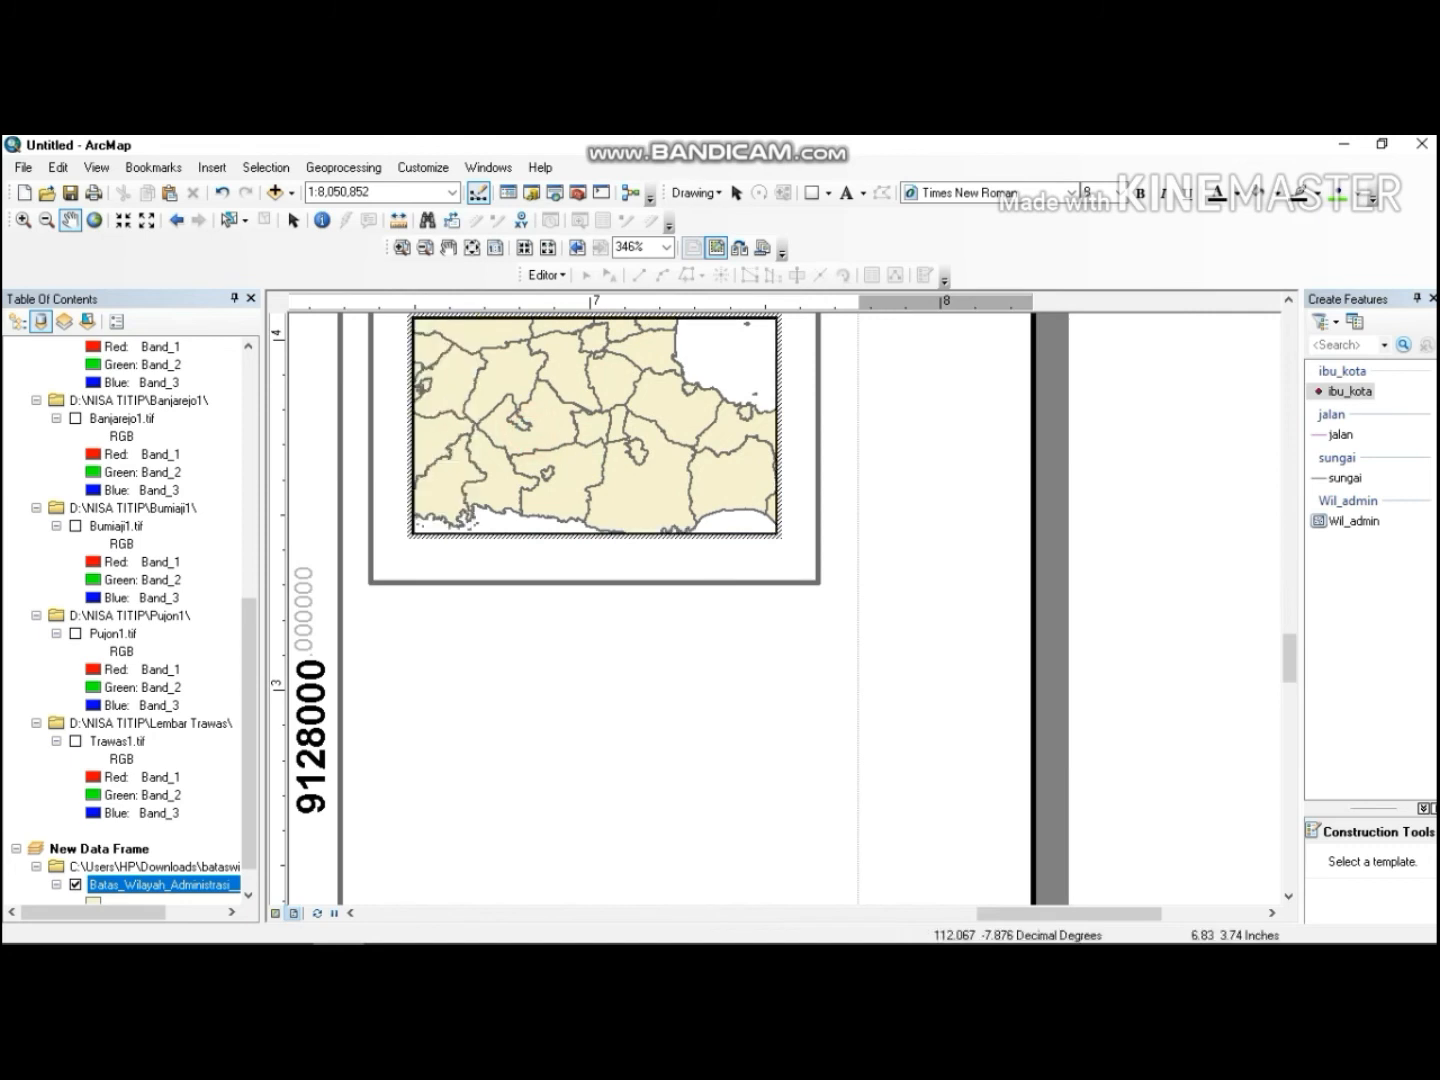
right_click(529, 432)
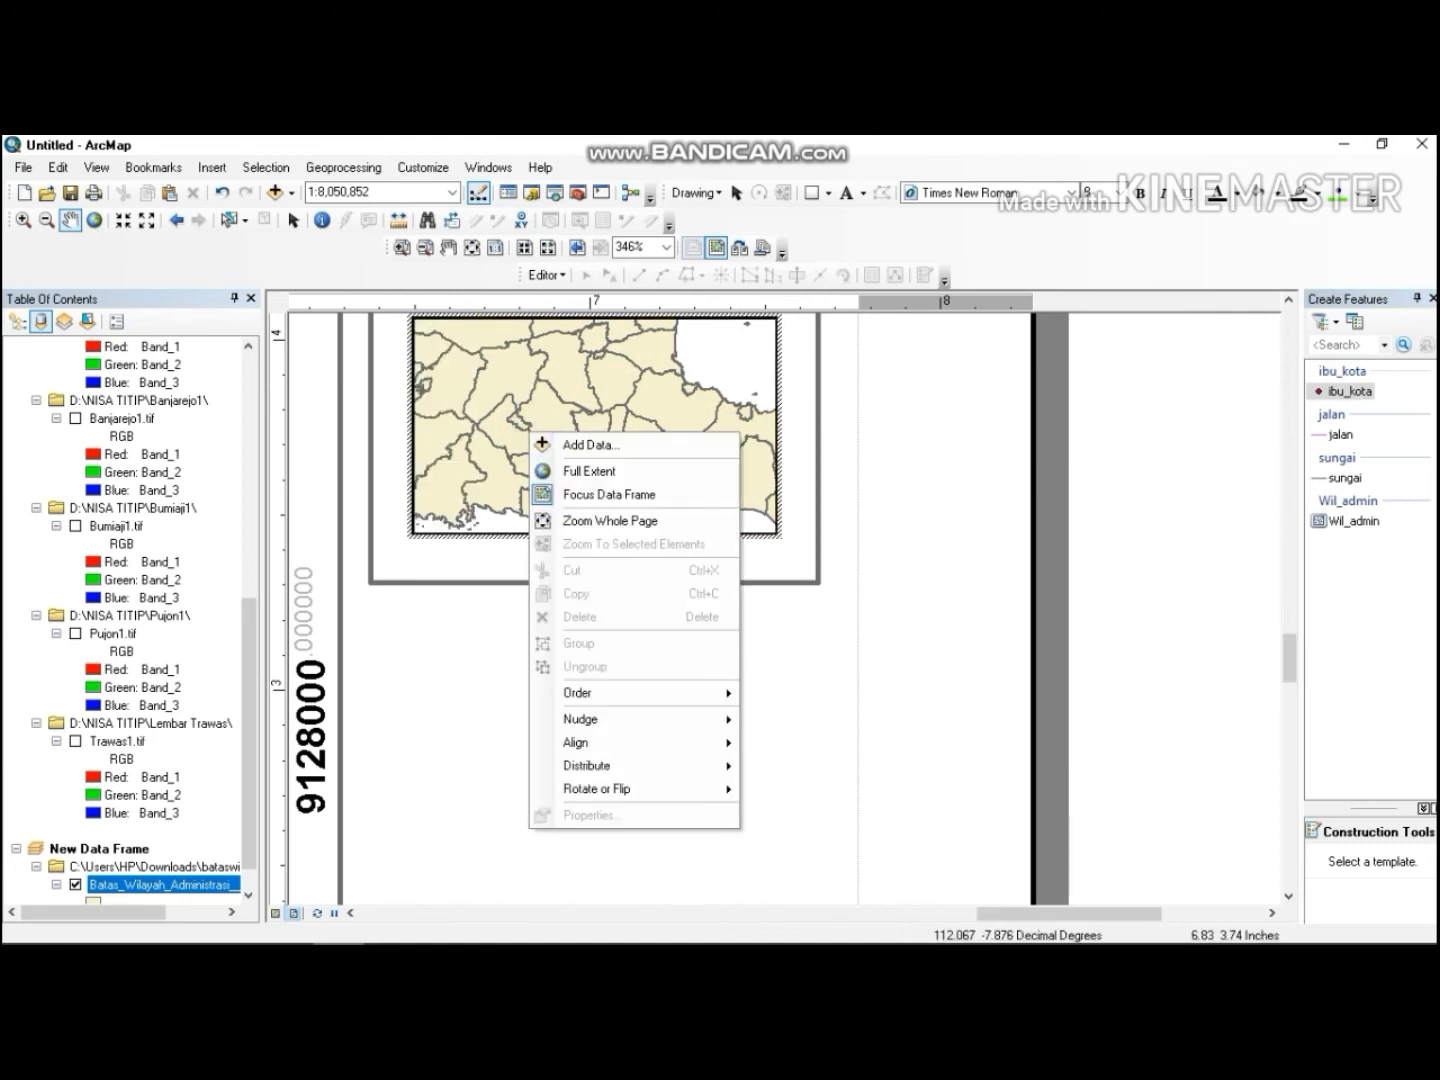
left_click(508, 418)
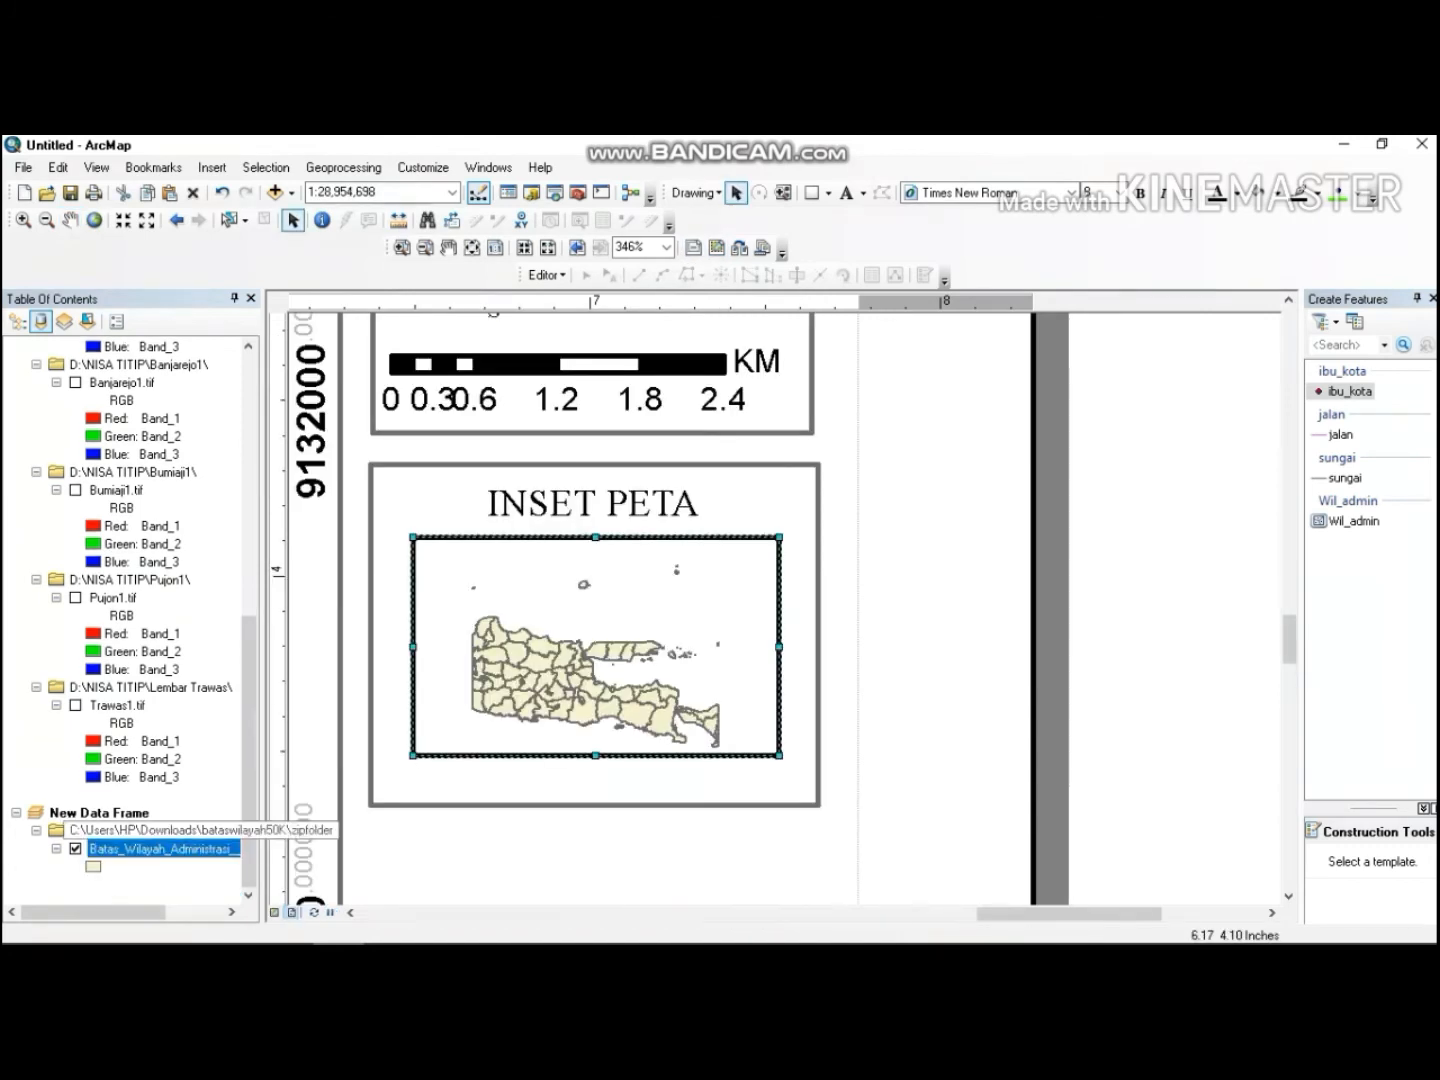
Set the East Java boundary layer's symbology to unique value categories using the NAMOBJ field.
left_click(95, 812)
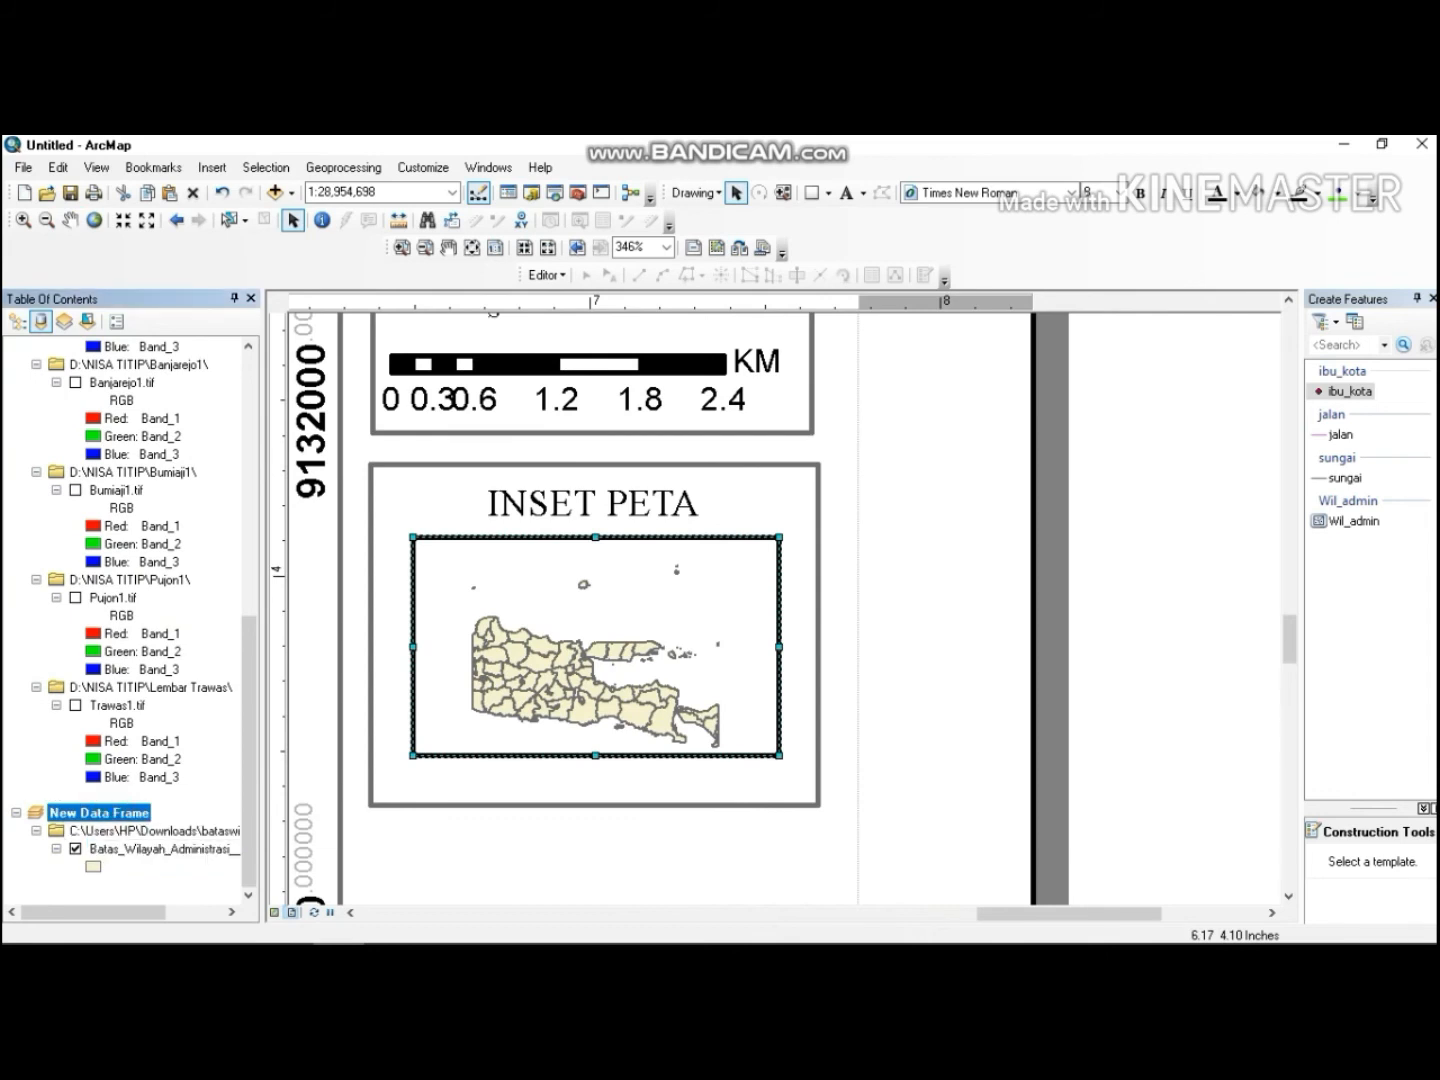
left_click(134, 850)
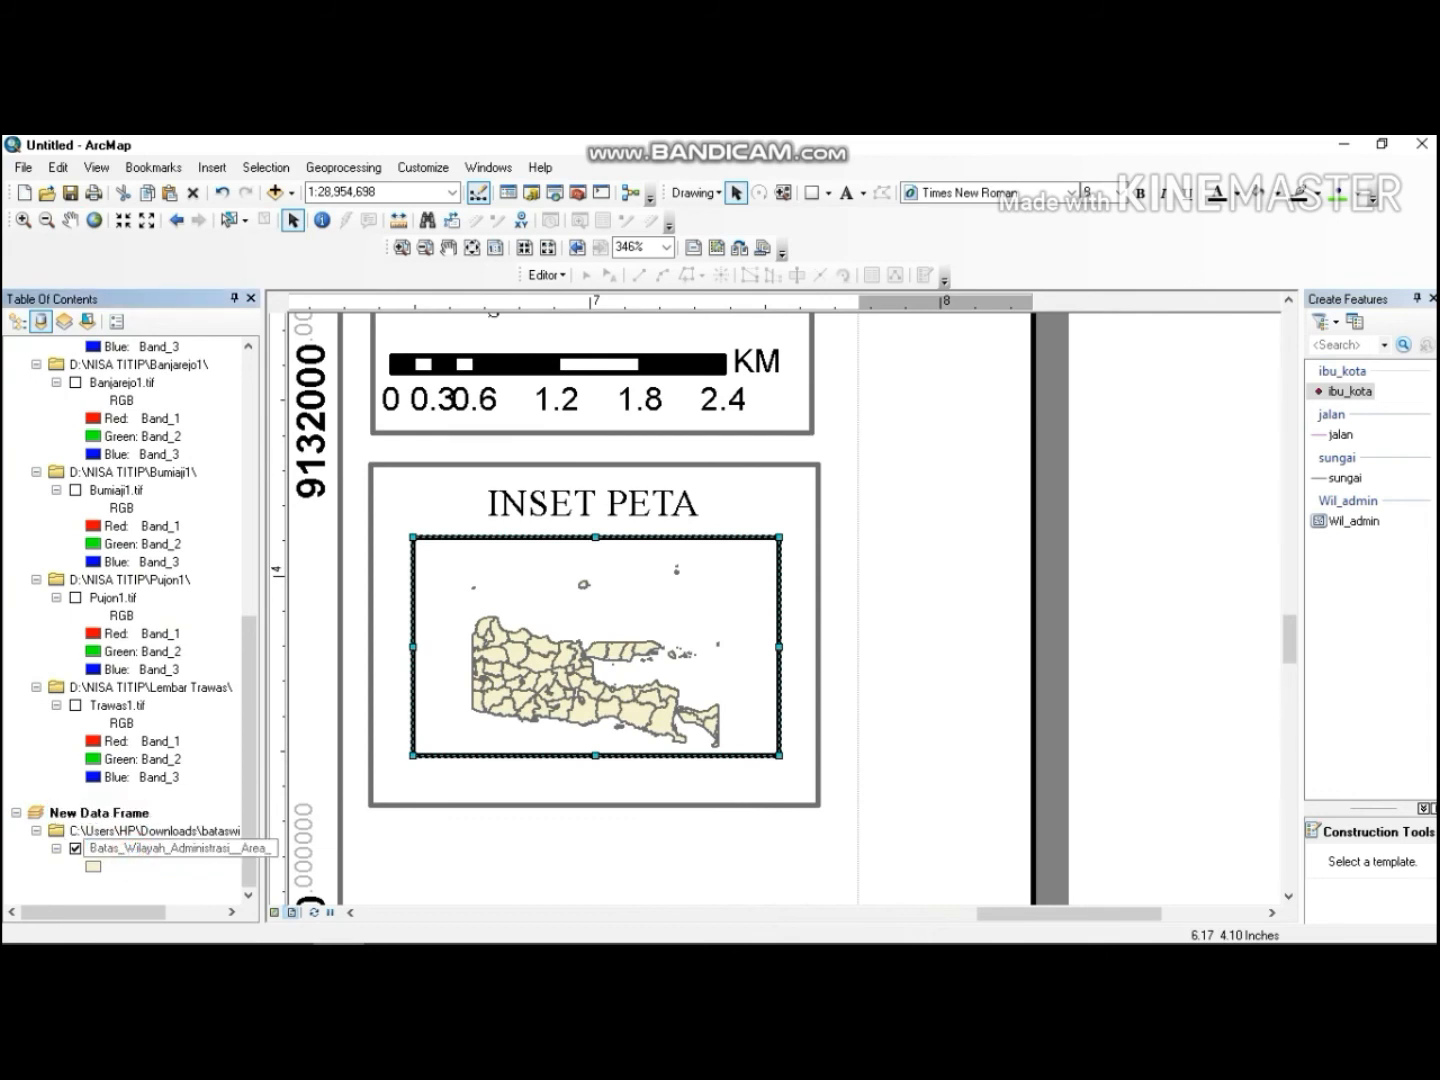
right_click(134, 852)
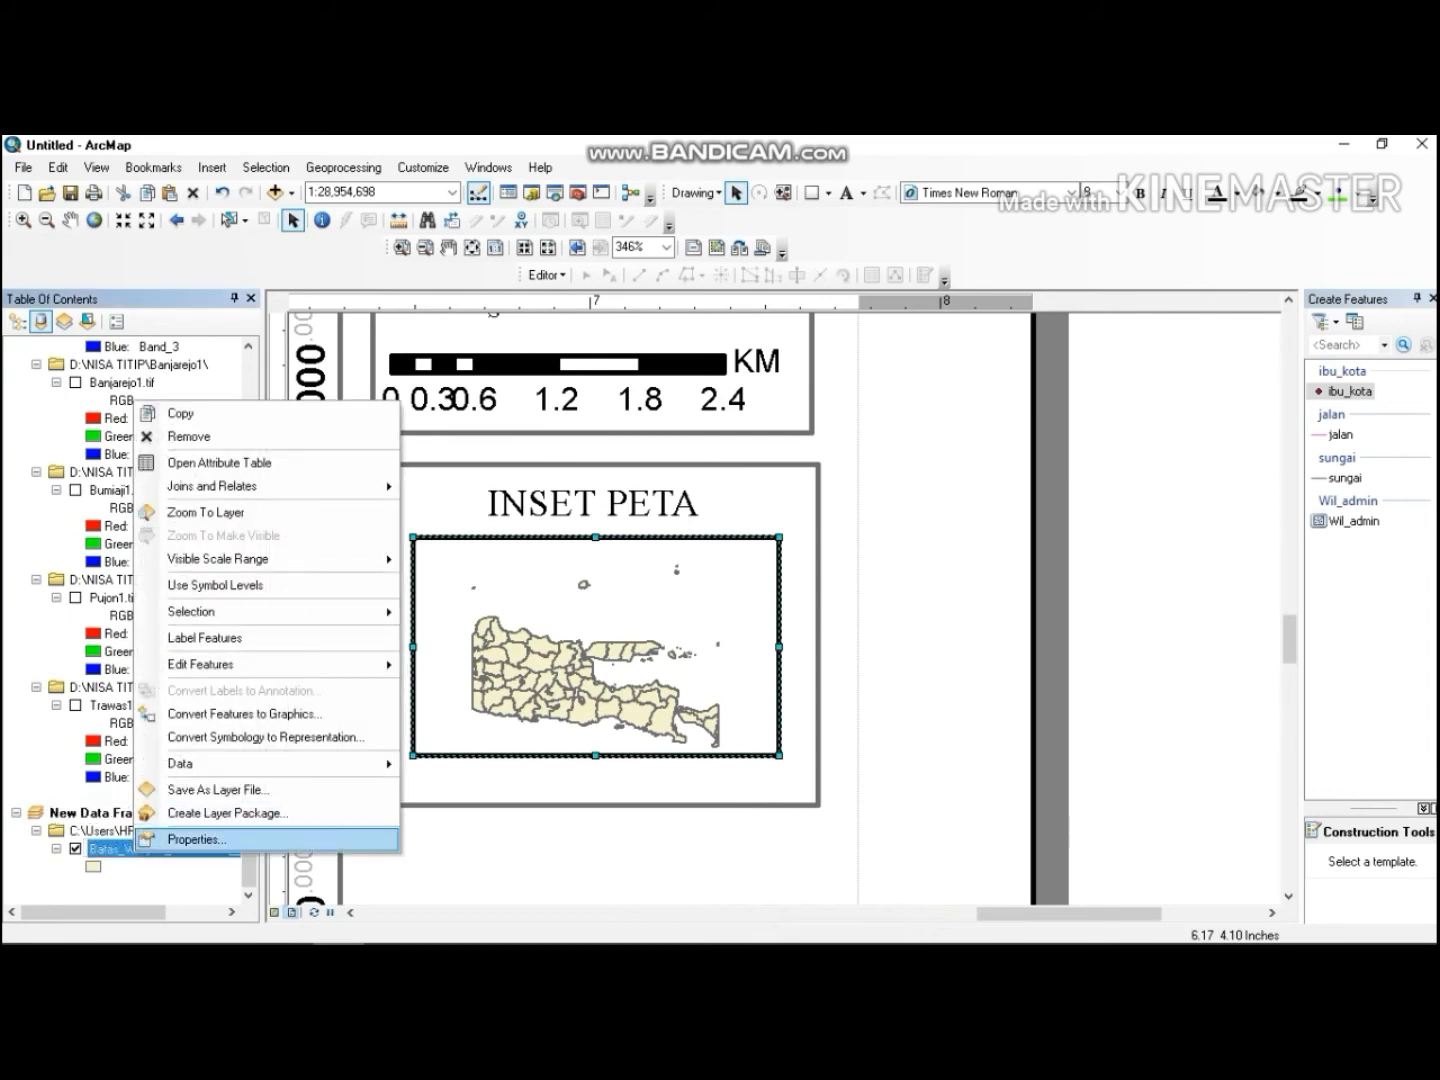
left_click(197, 840)
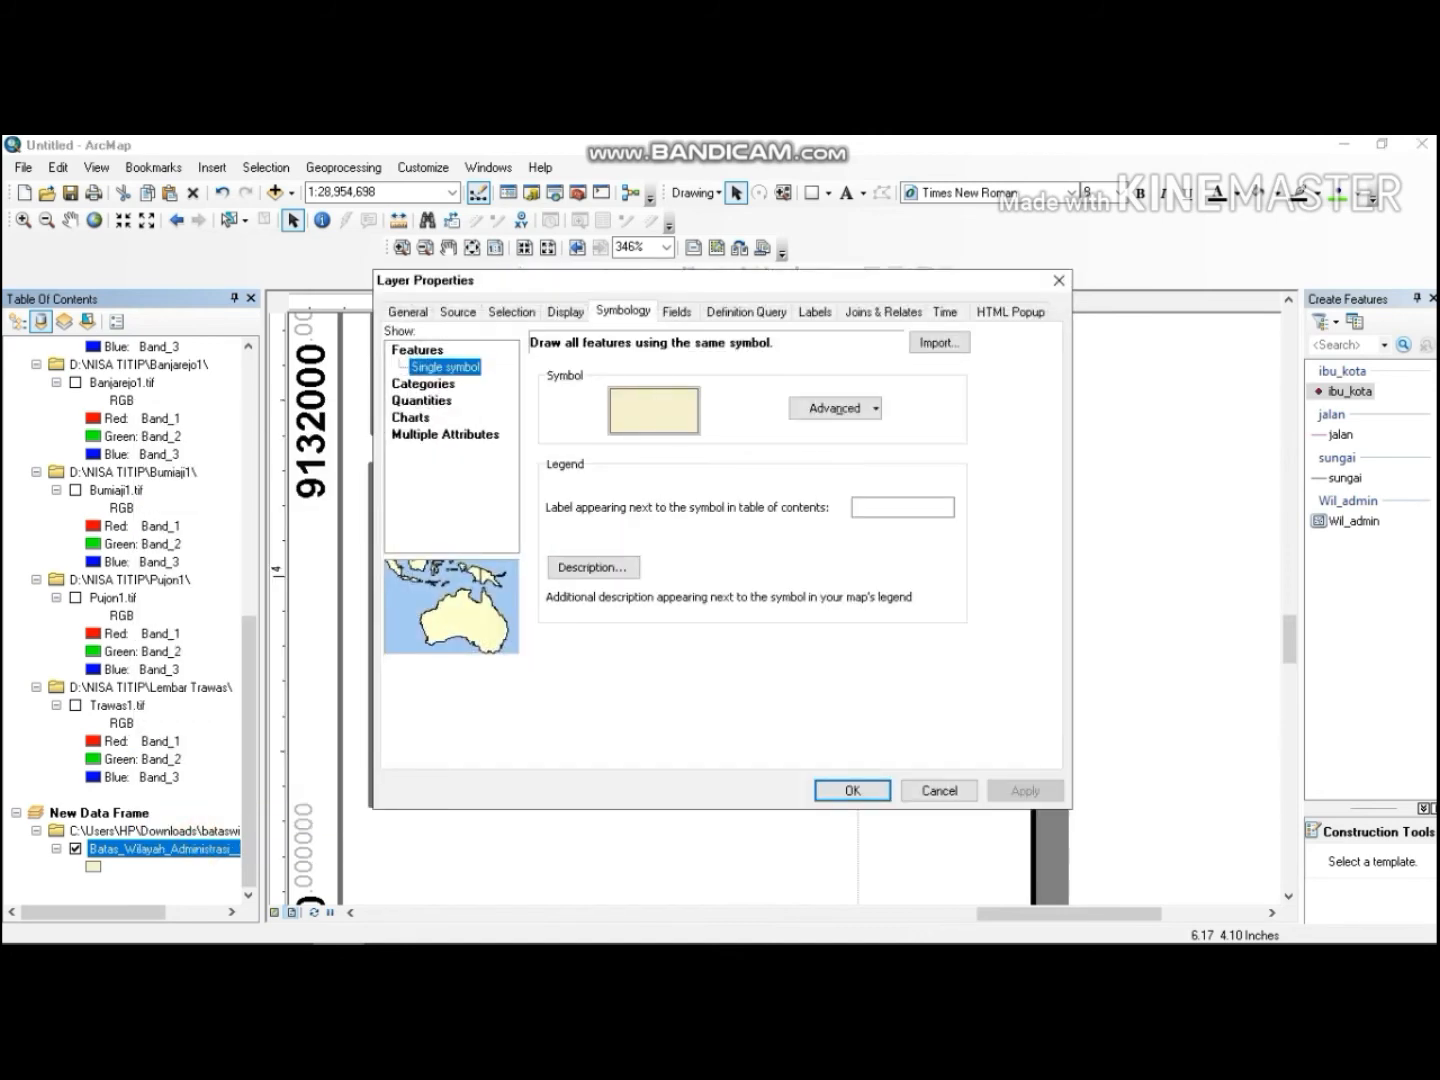
left_click(412, 390)
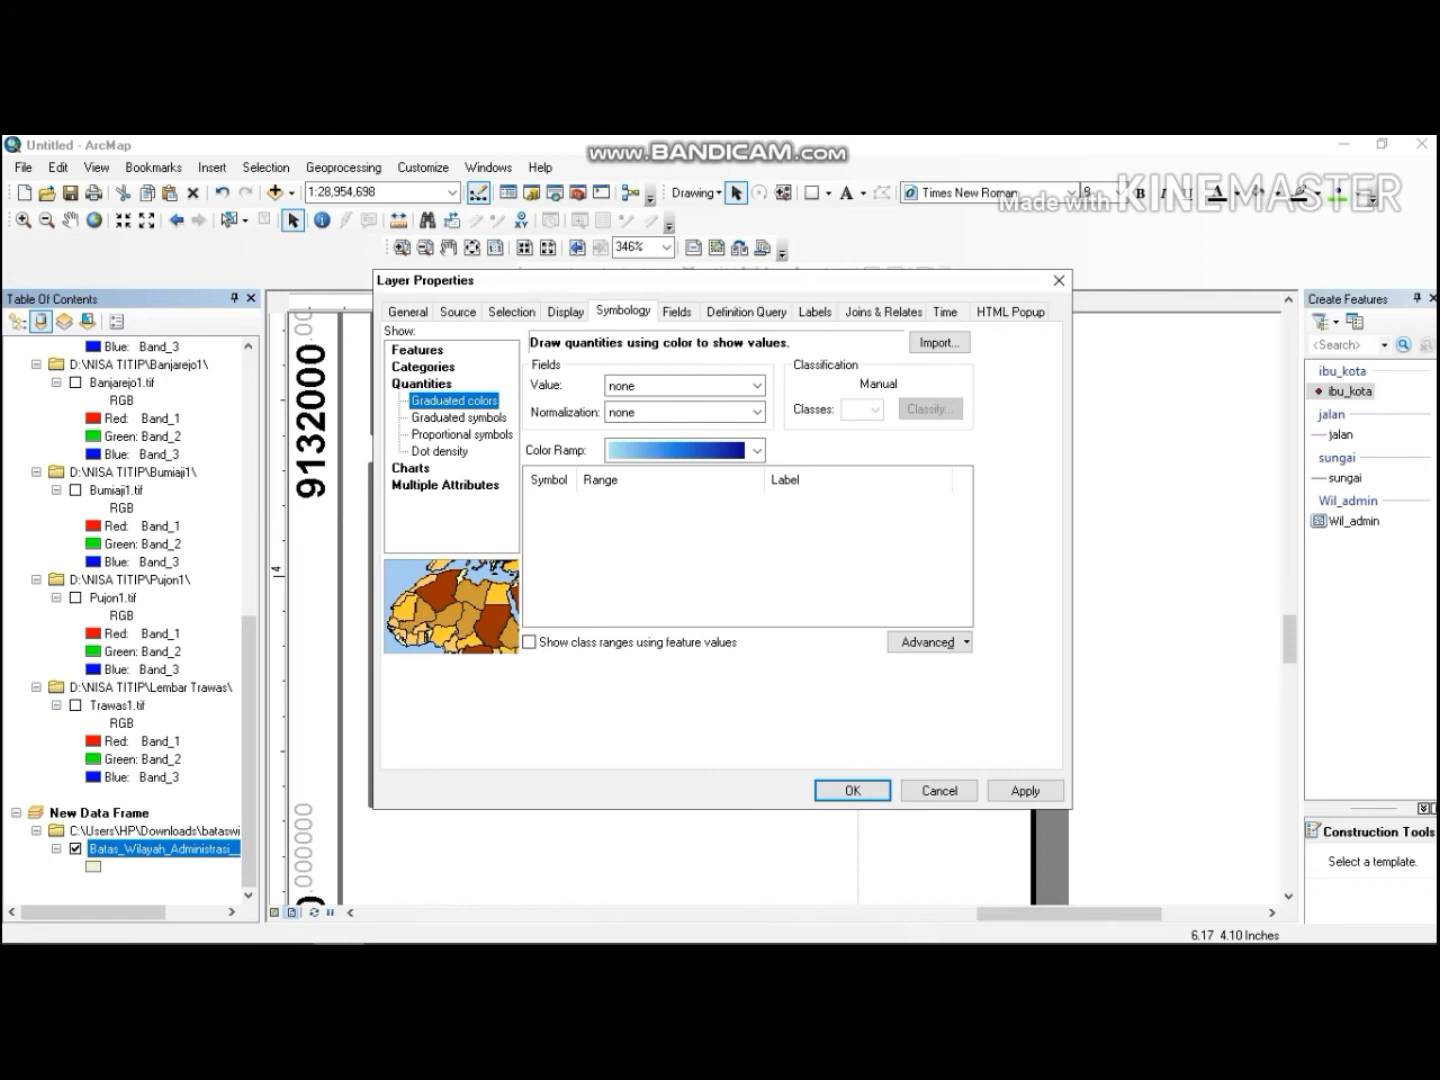
left_click(433, 367)
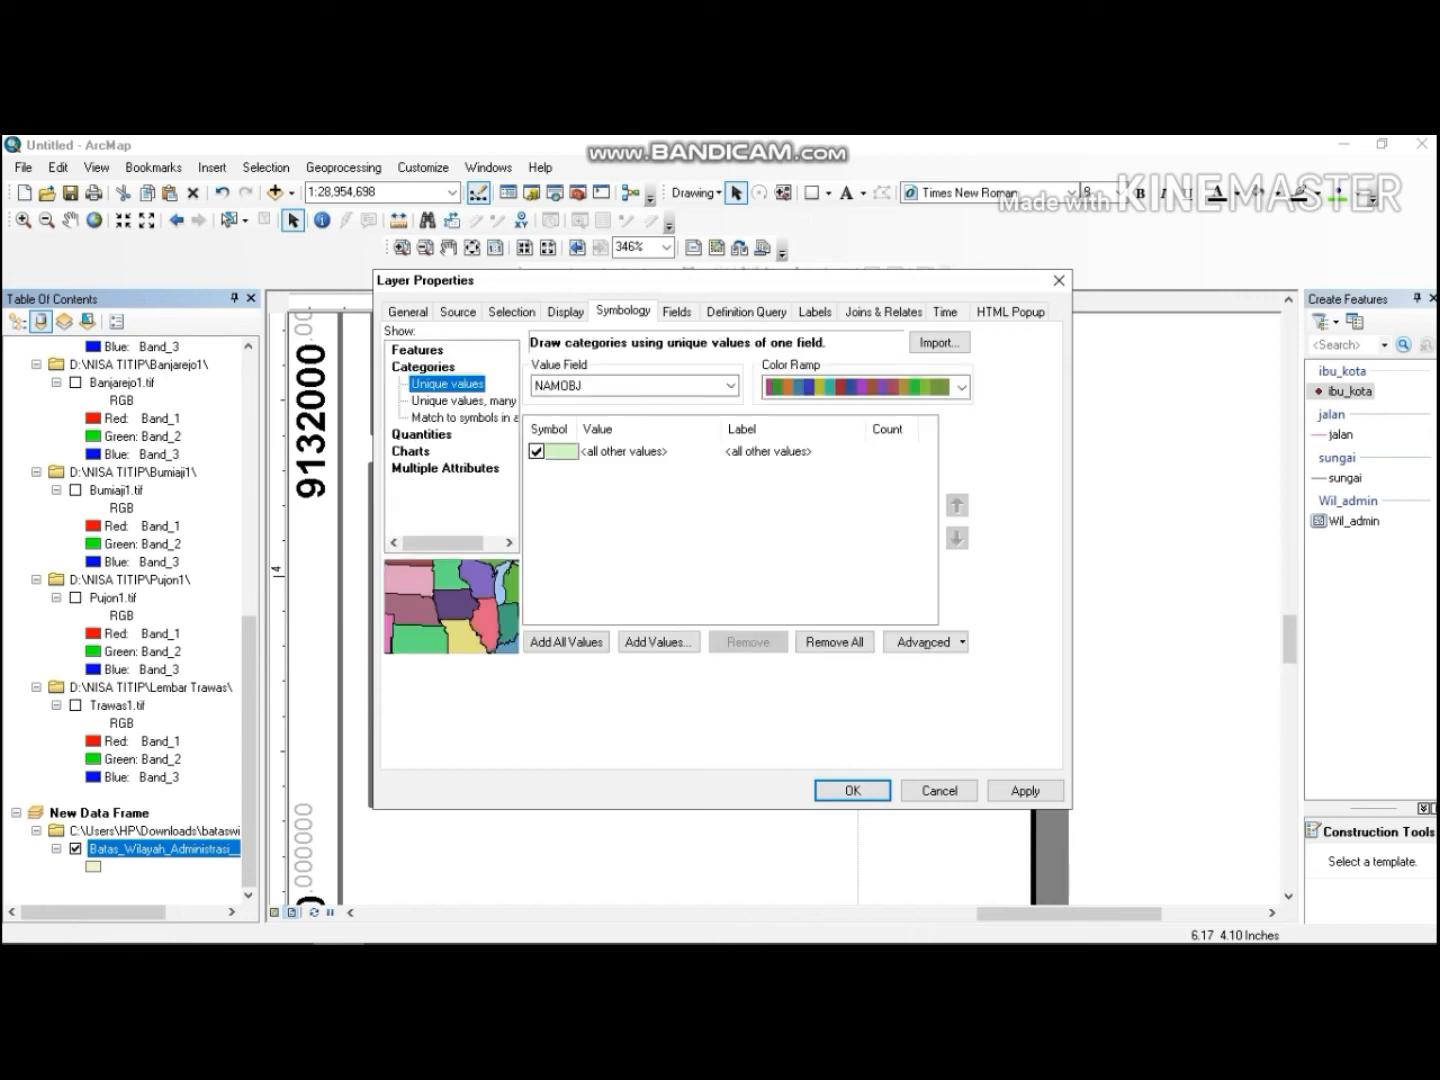
left_click(730, 386)
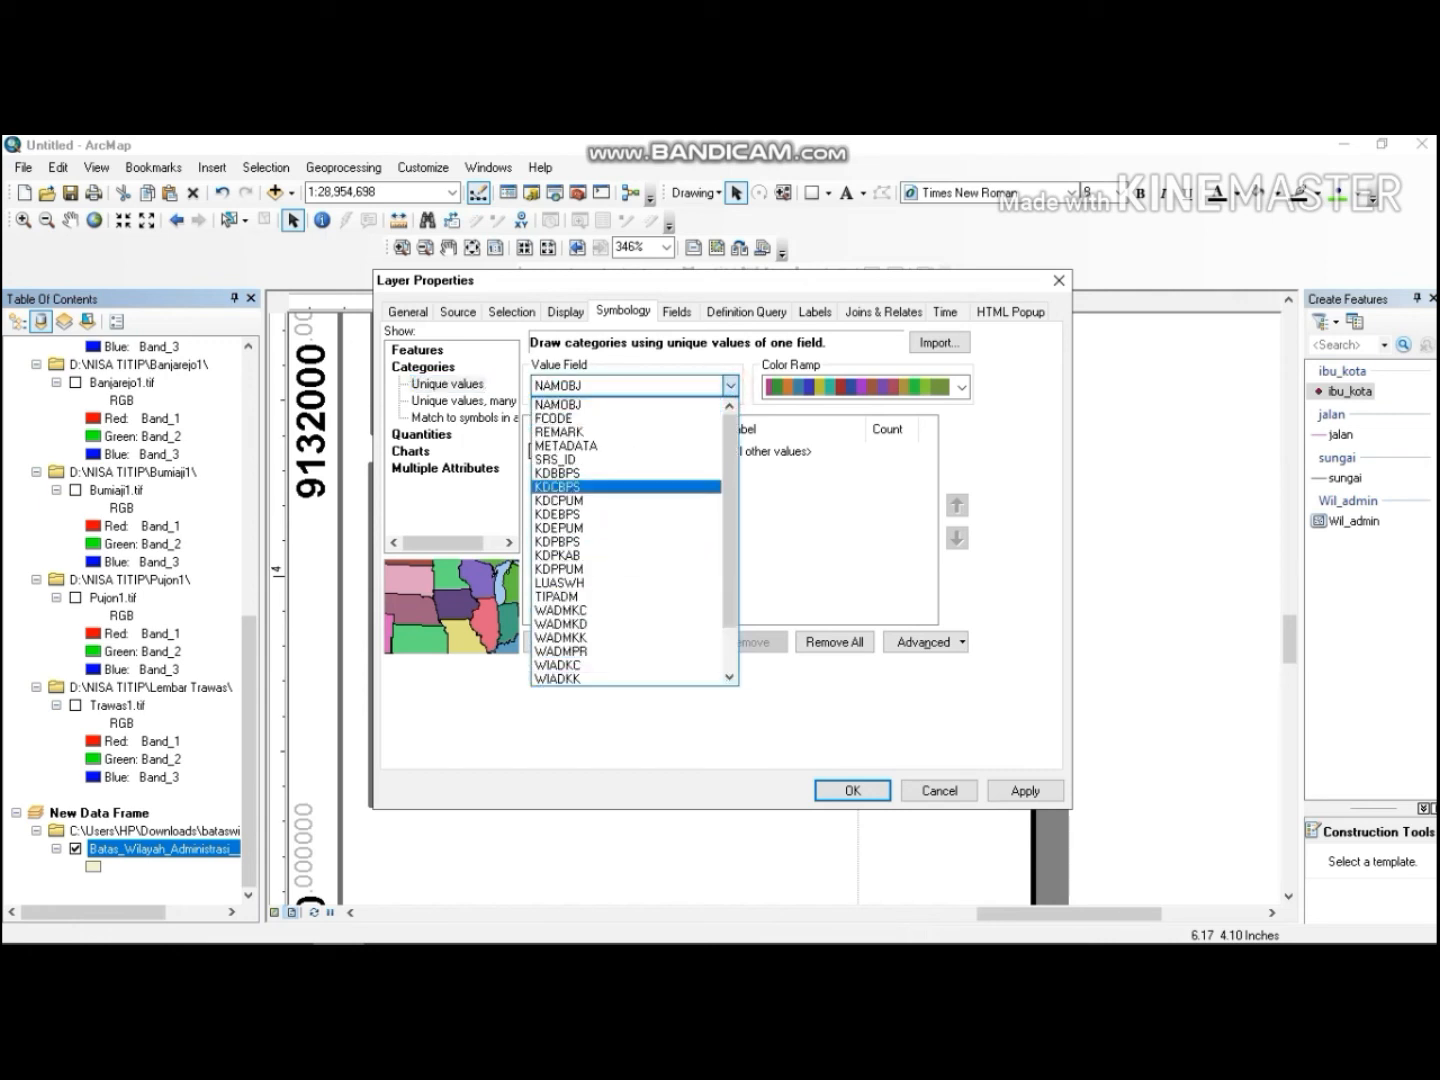
left_click(595, 390)
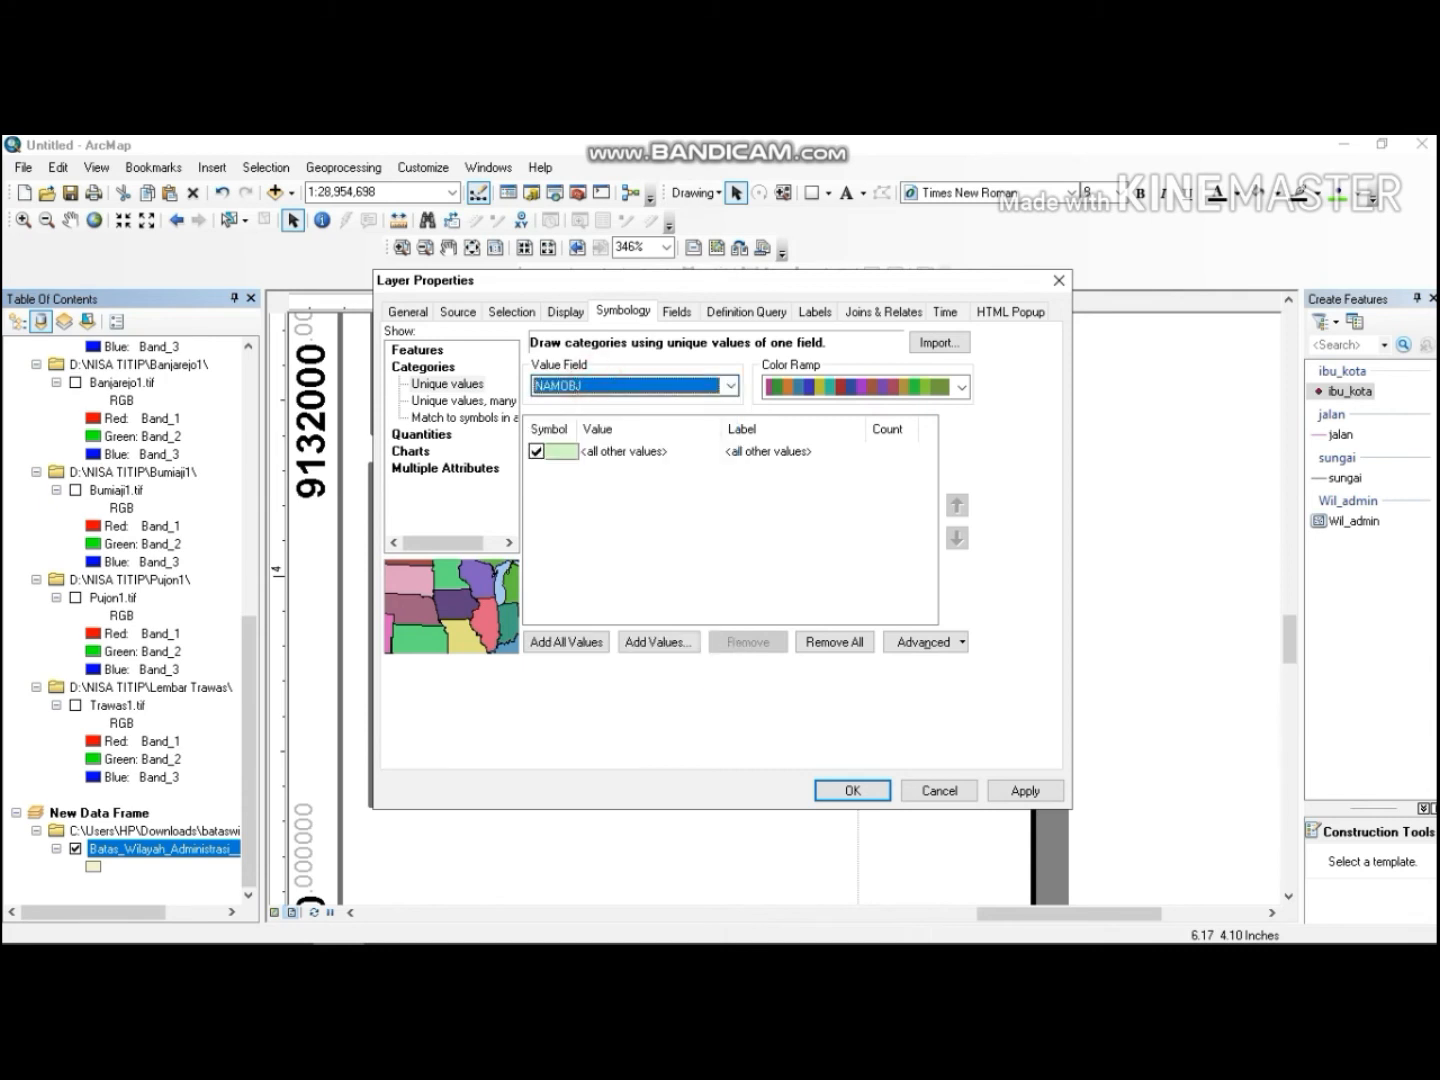
Add Kota Batu as the only listed category value and apply the symbology.
left_click(657, 642)
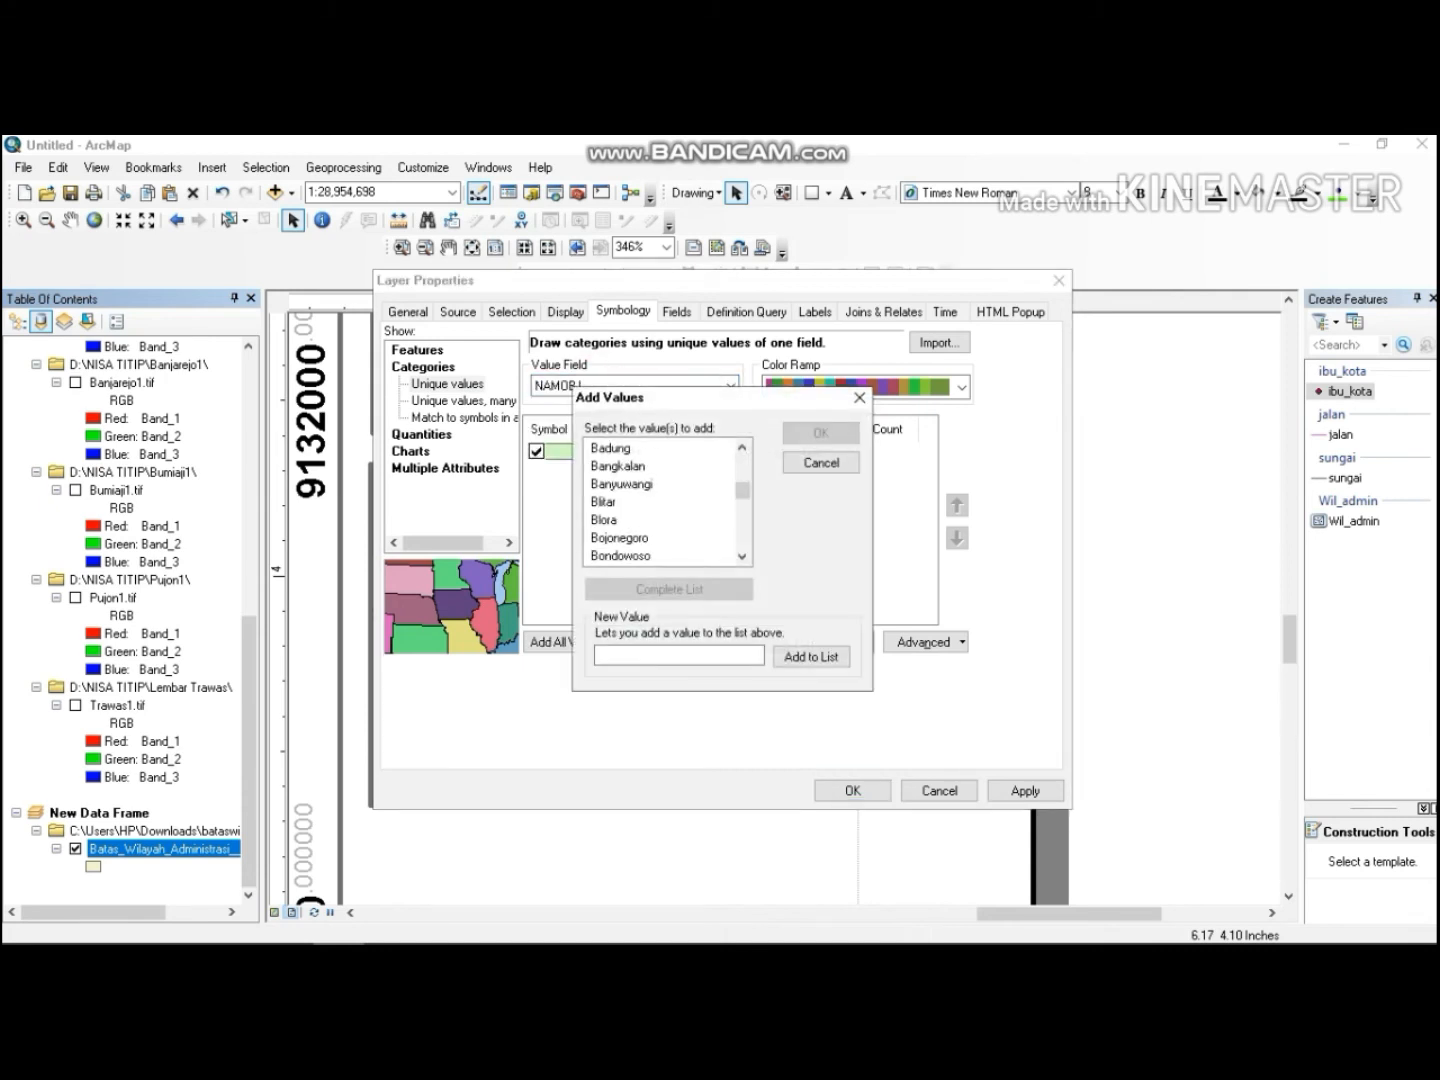
scroll(616, 502, "down", 5)
left_click(616, 502)
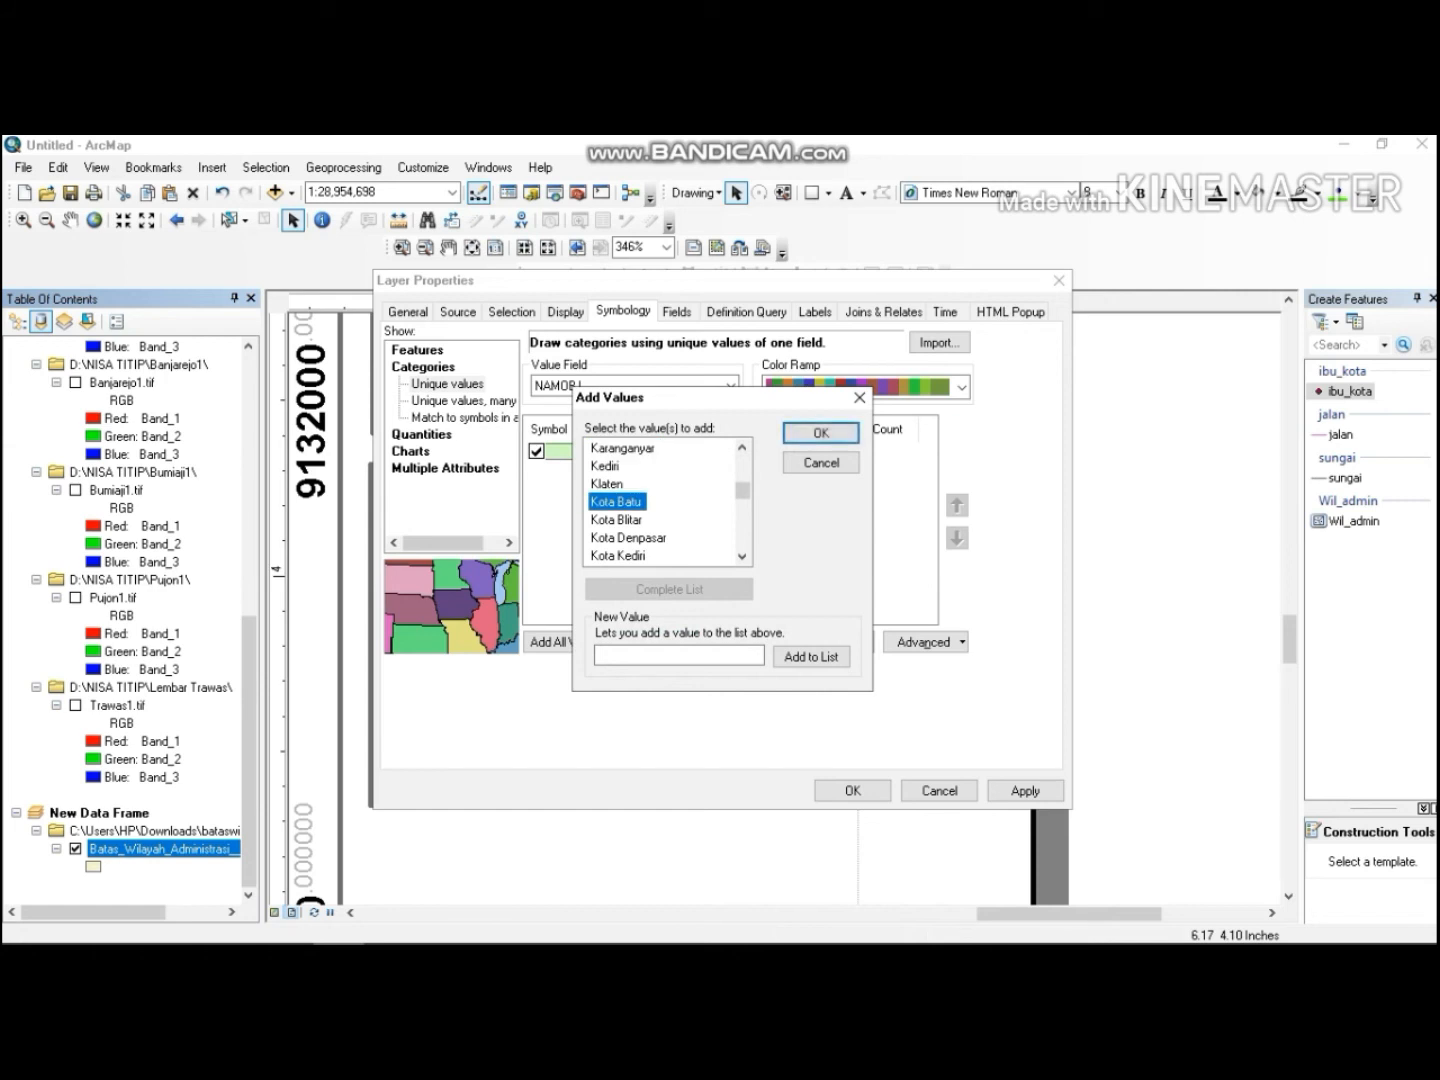
left_click(619, 501)
left_click(812, 431)
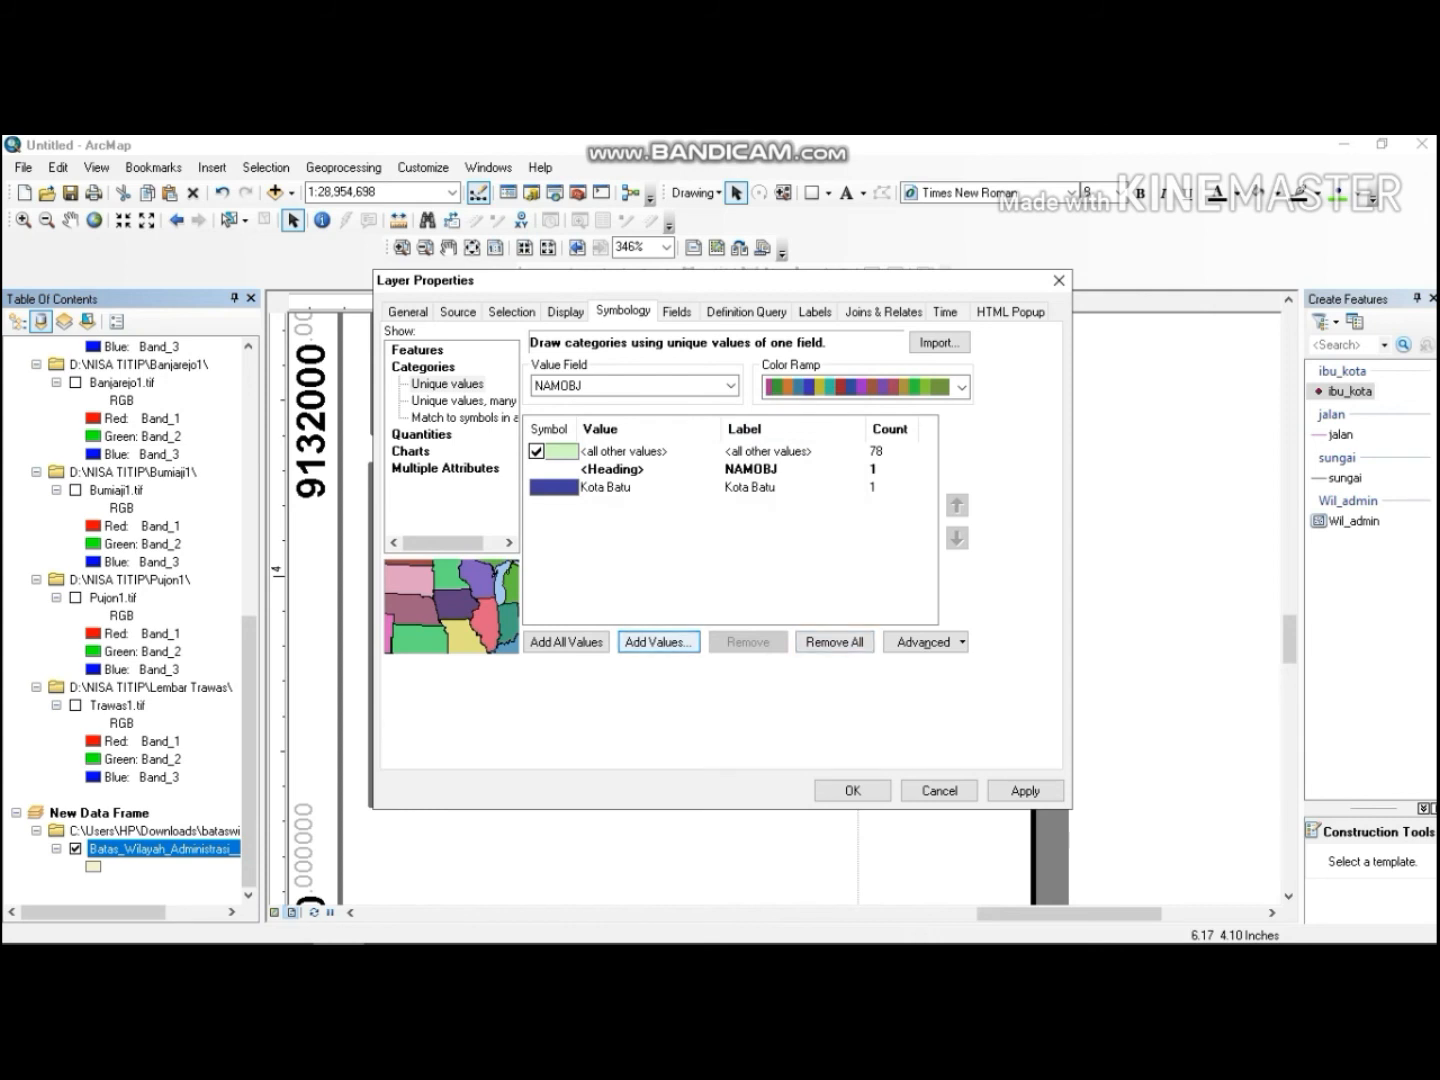
left_click(658, 642)
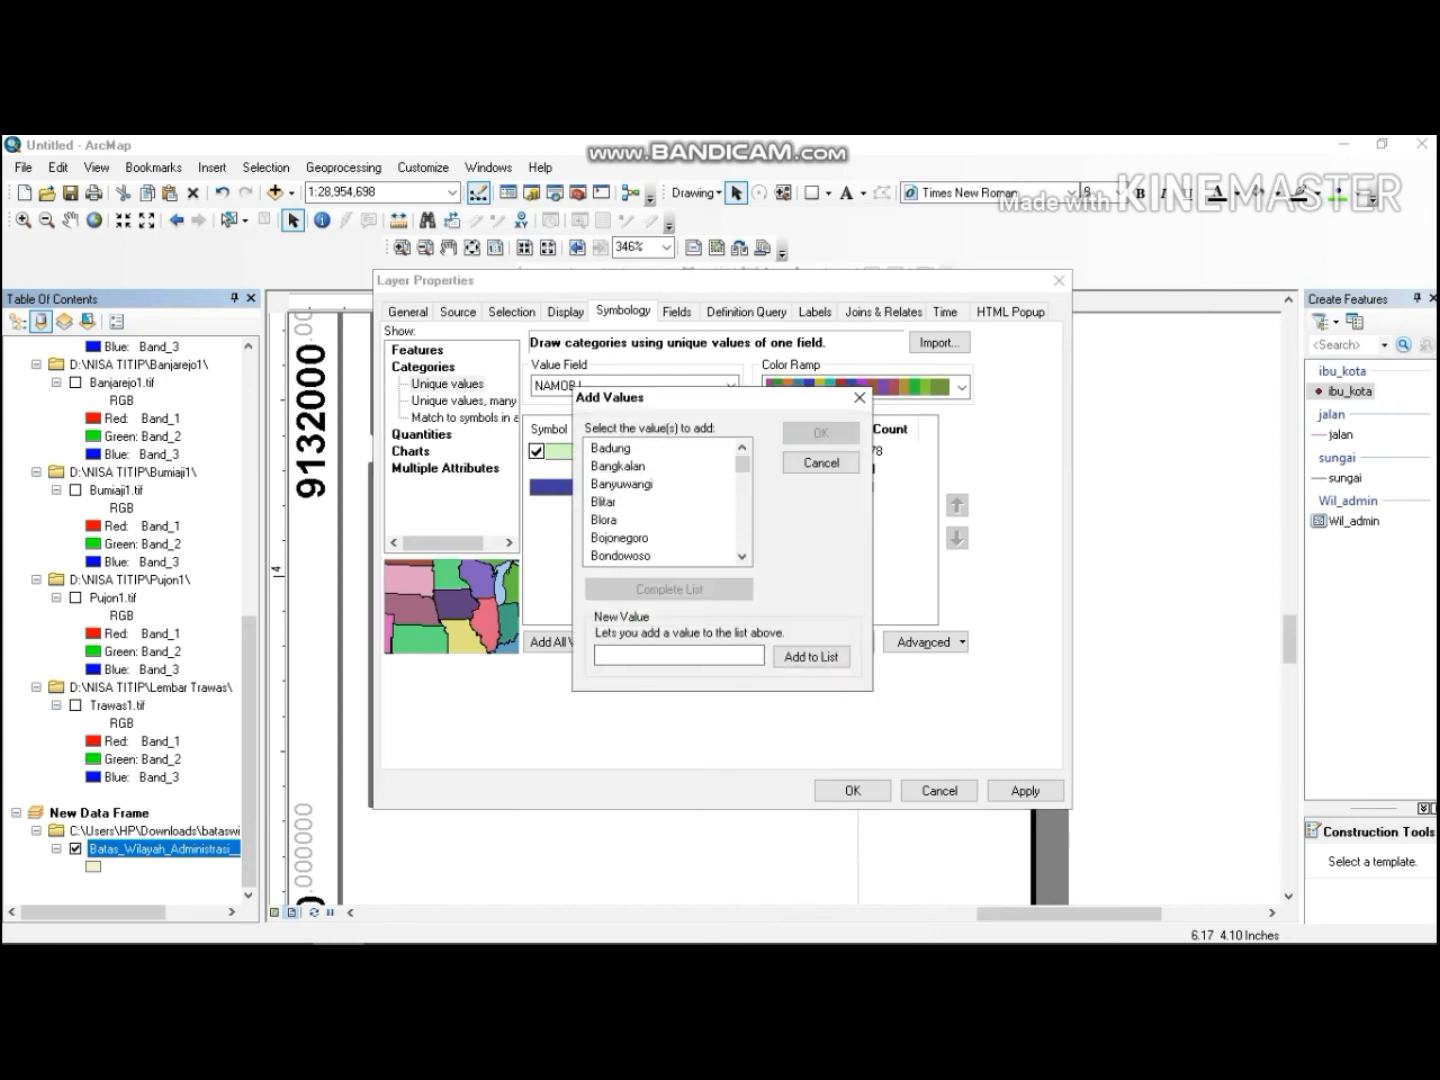
left_click(859, 397)
left_click(852, 790)
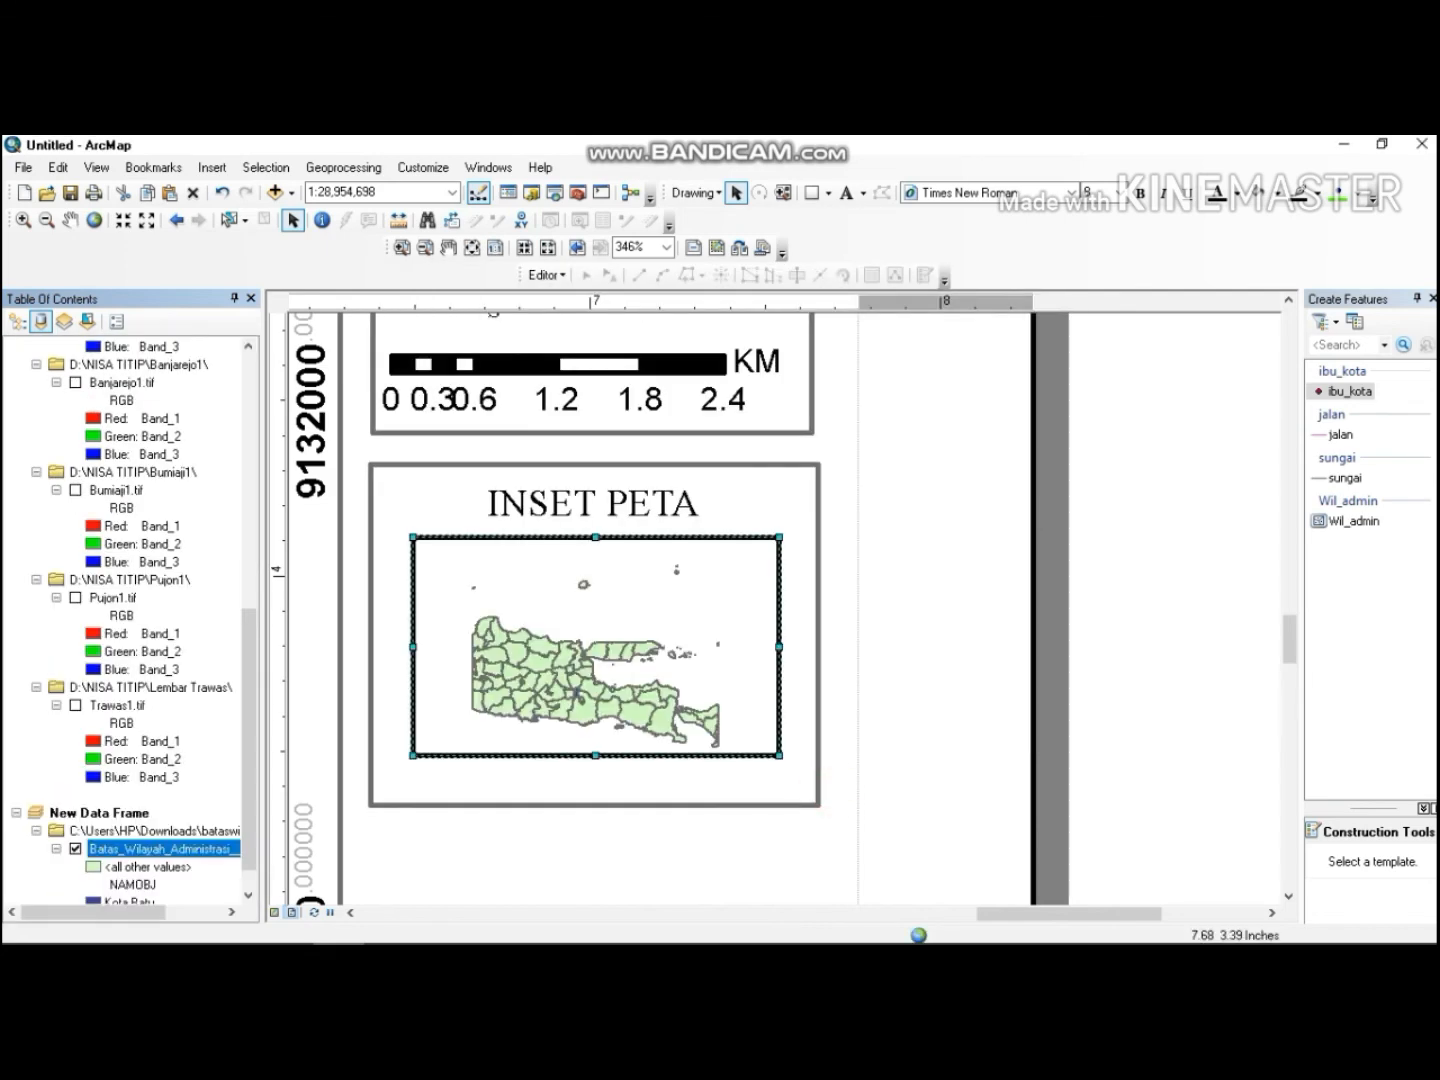
Zoom the inset map in on Kota Batu and its surrounding regencies.
left_click(605, 690)
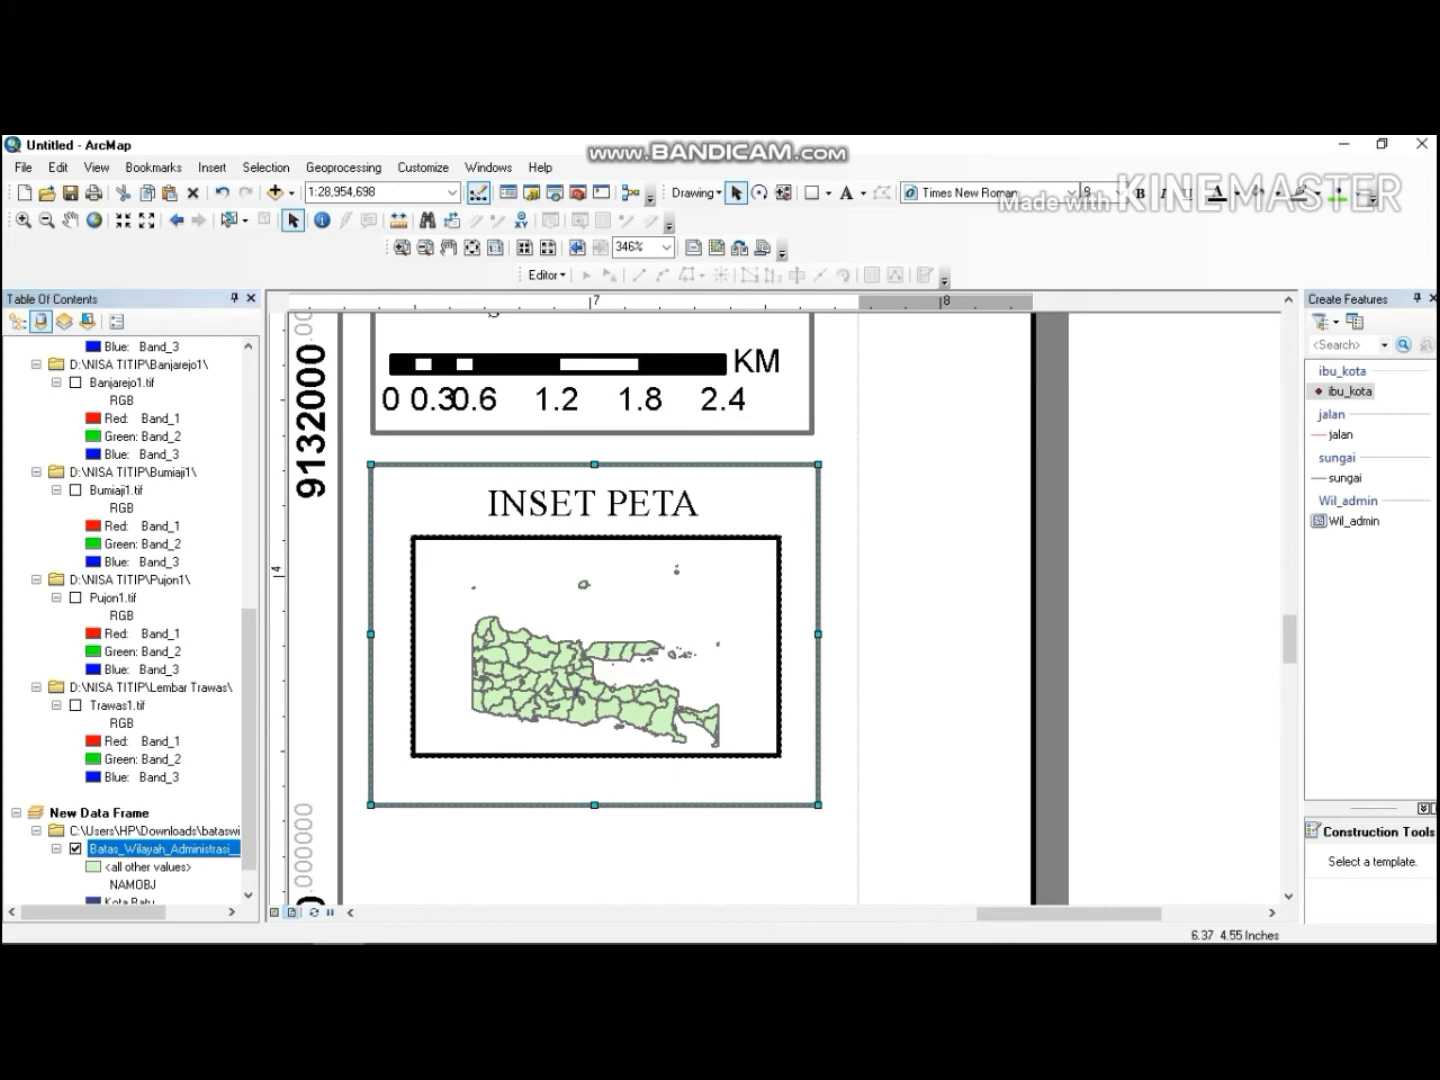
left_click(22, 220)
left_click(581, 695)
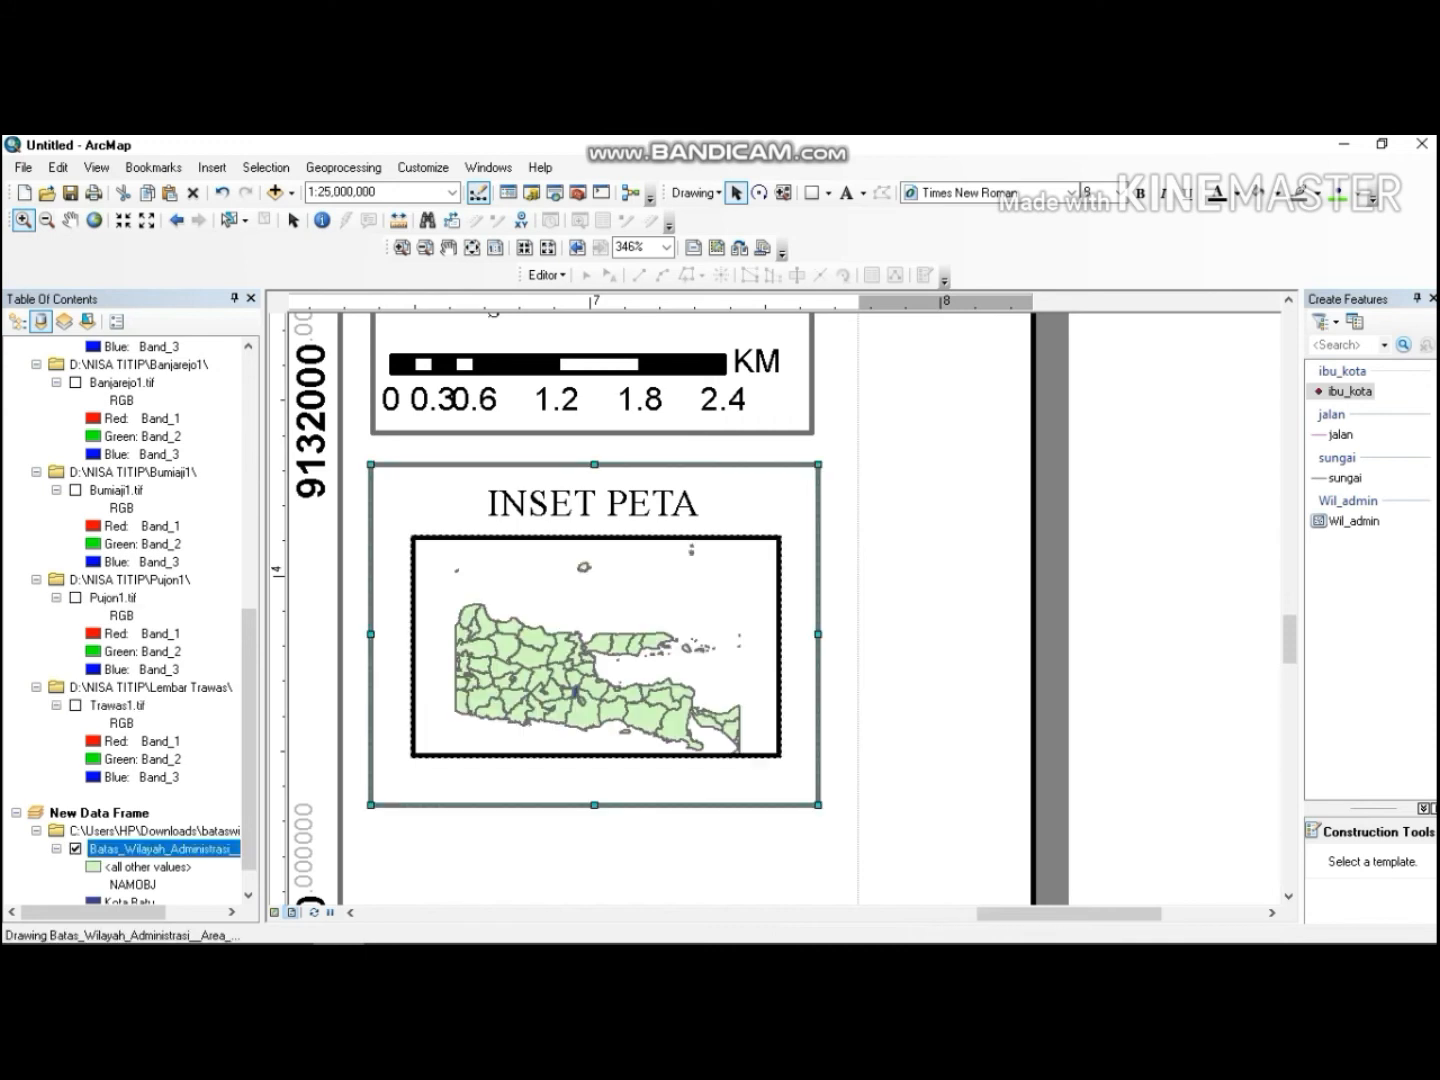
left_click_drag(551, 670, 619, 723)
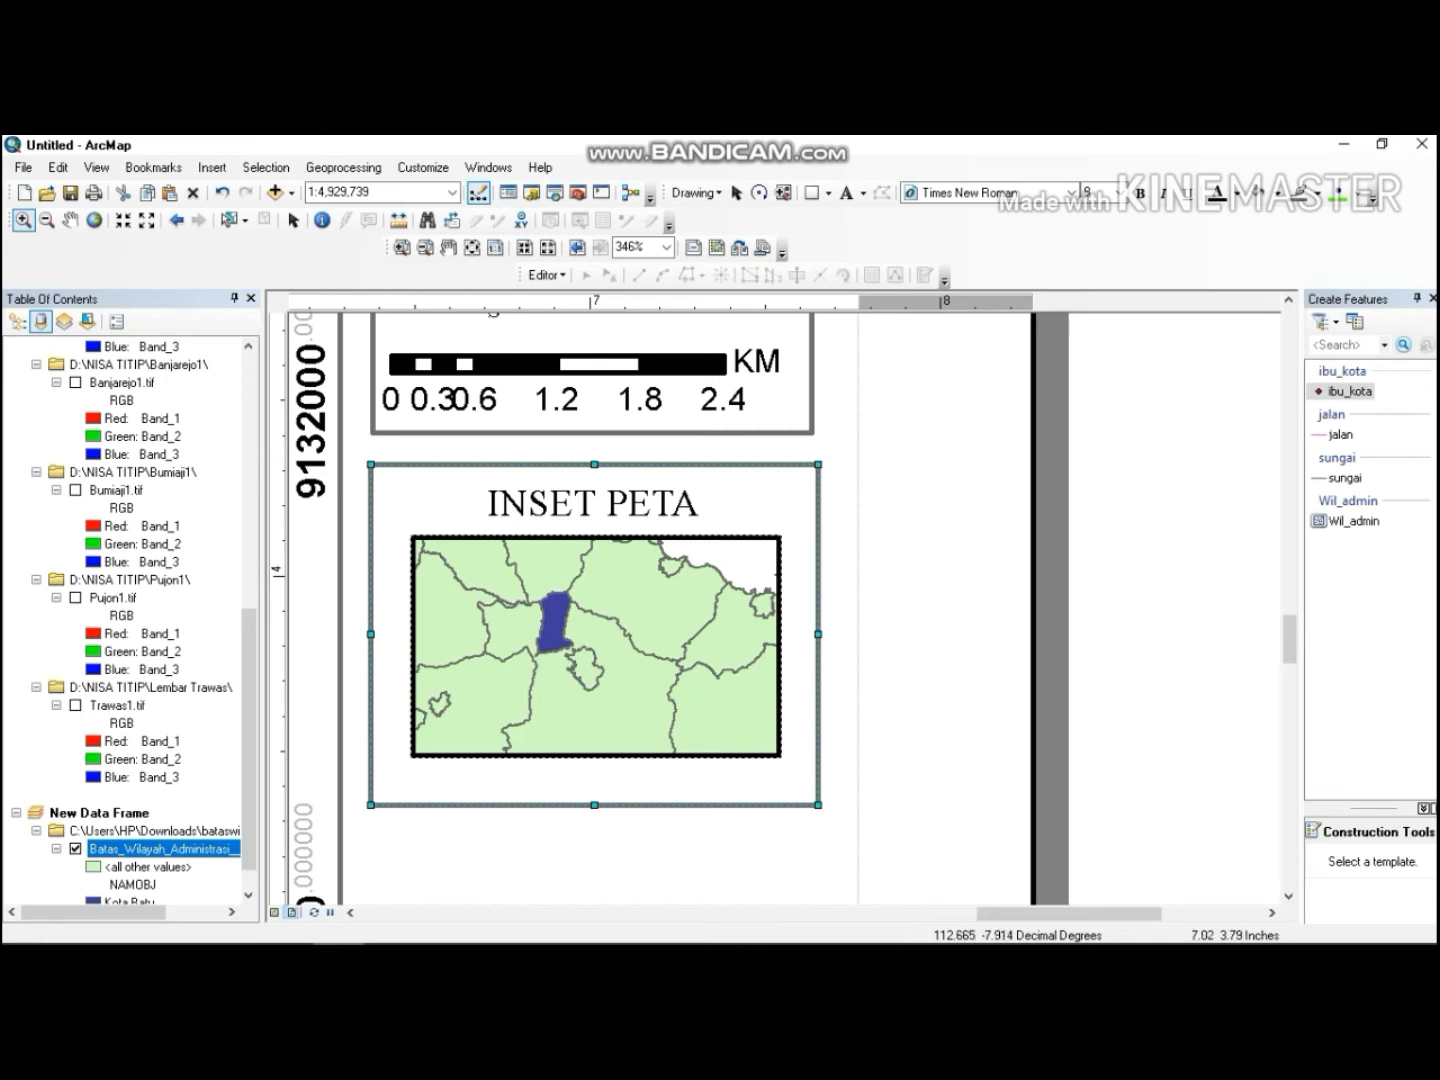
mouse_move(560, 942)
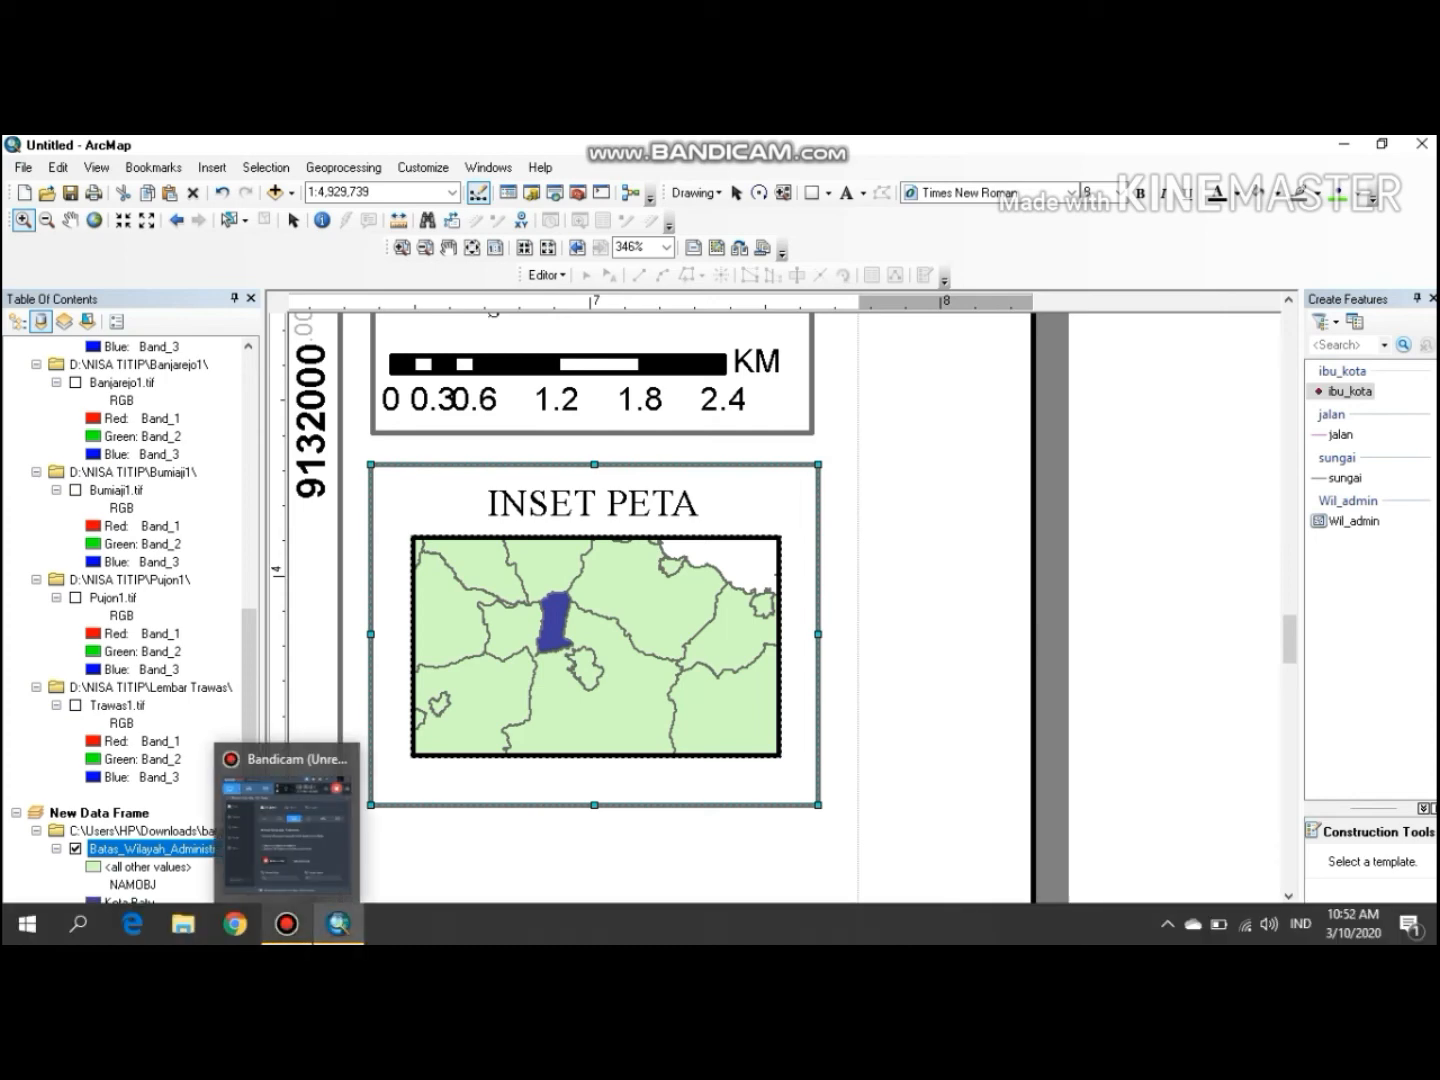
left_click(291, 923)
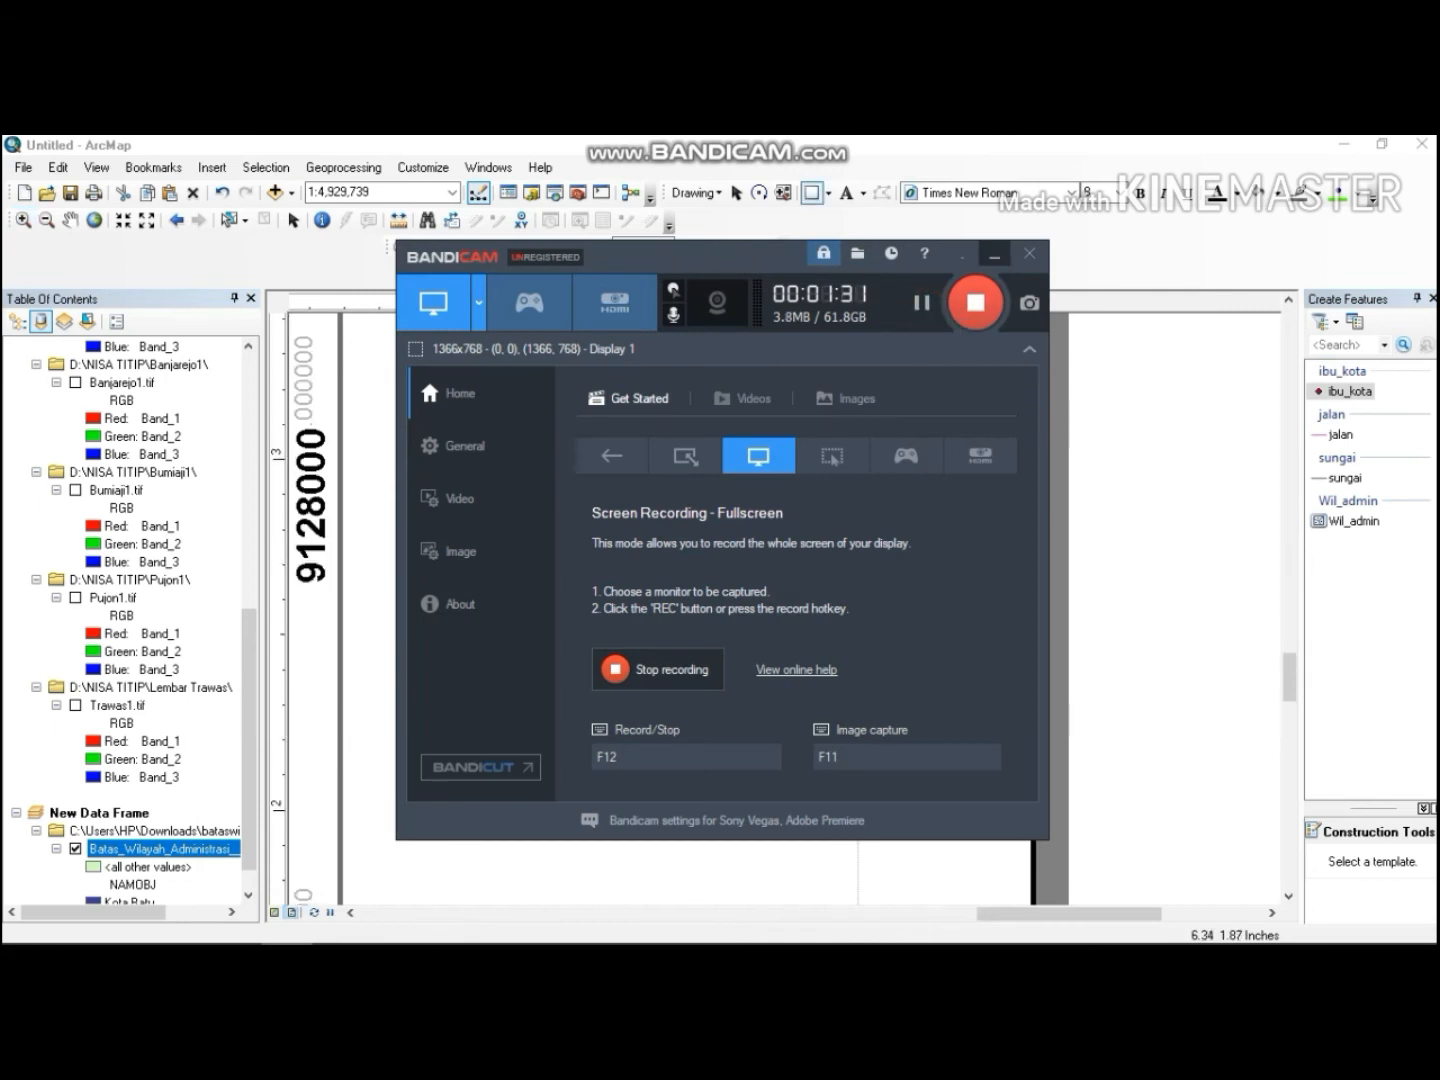
left_click(993, 253)
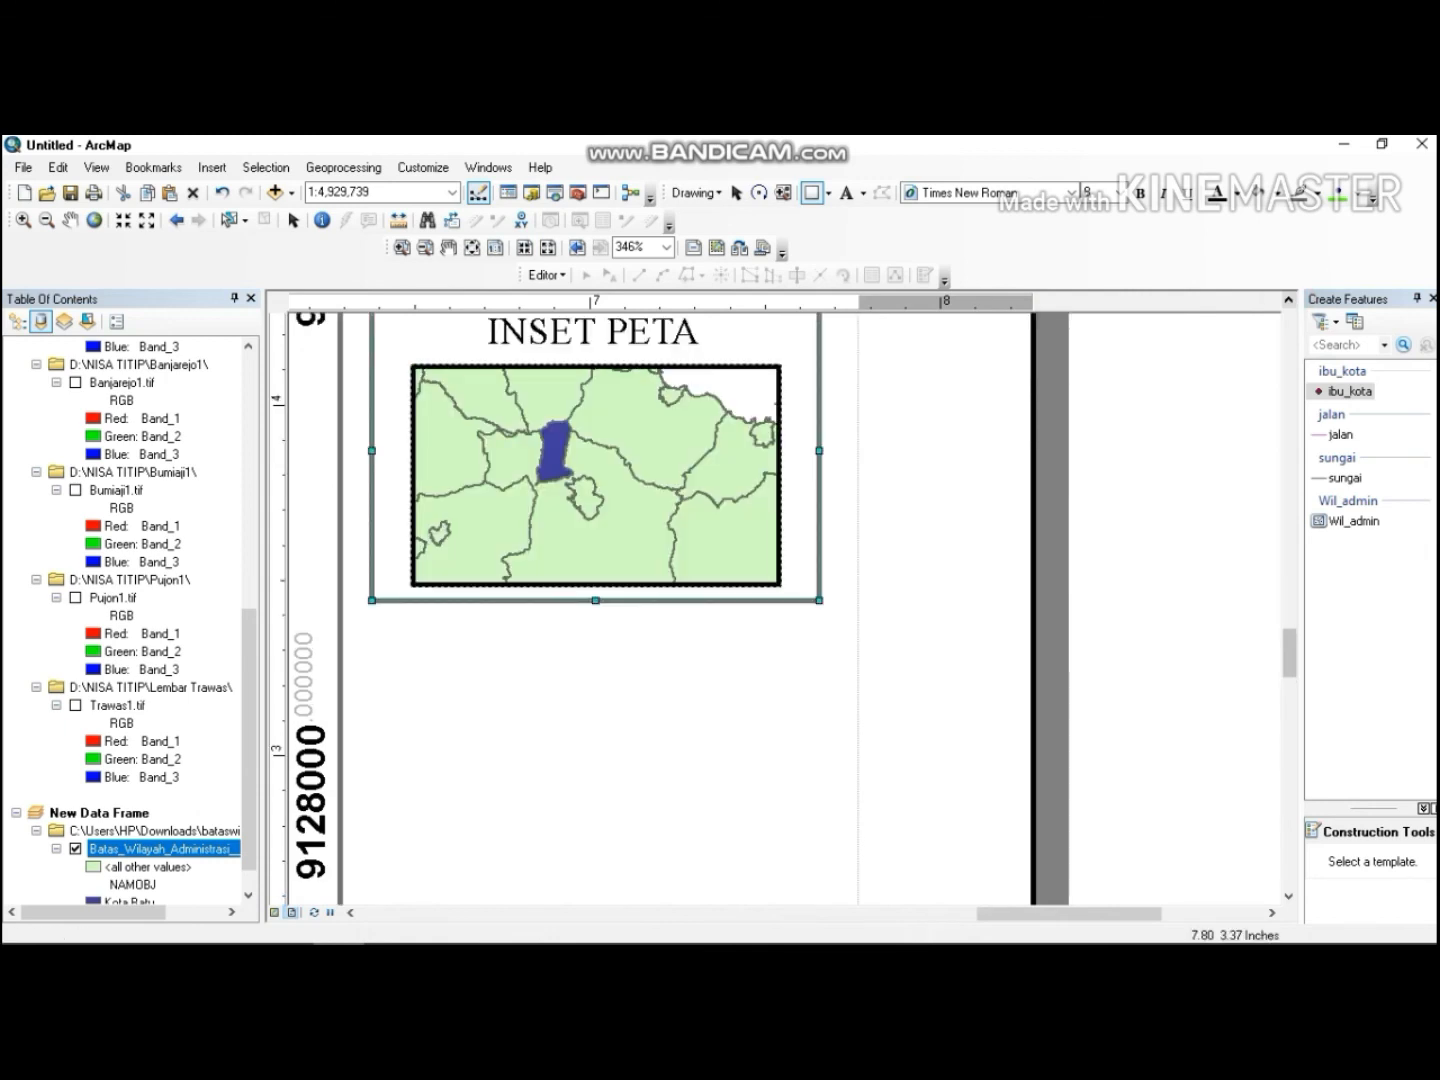
Draw a rectangle about 1.27 by 0.77 inches directly beneath the inset map box.
left_click_drag(375, 619, 824, 887)
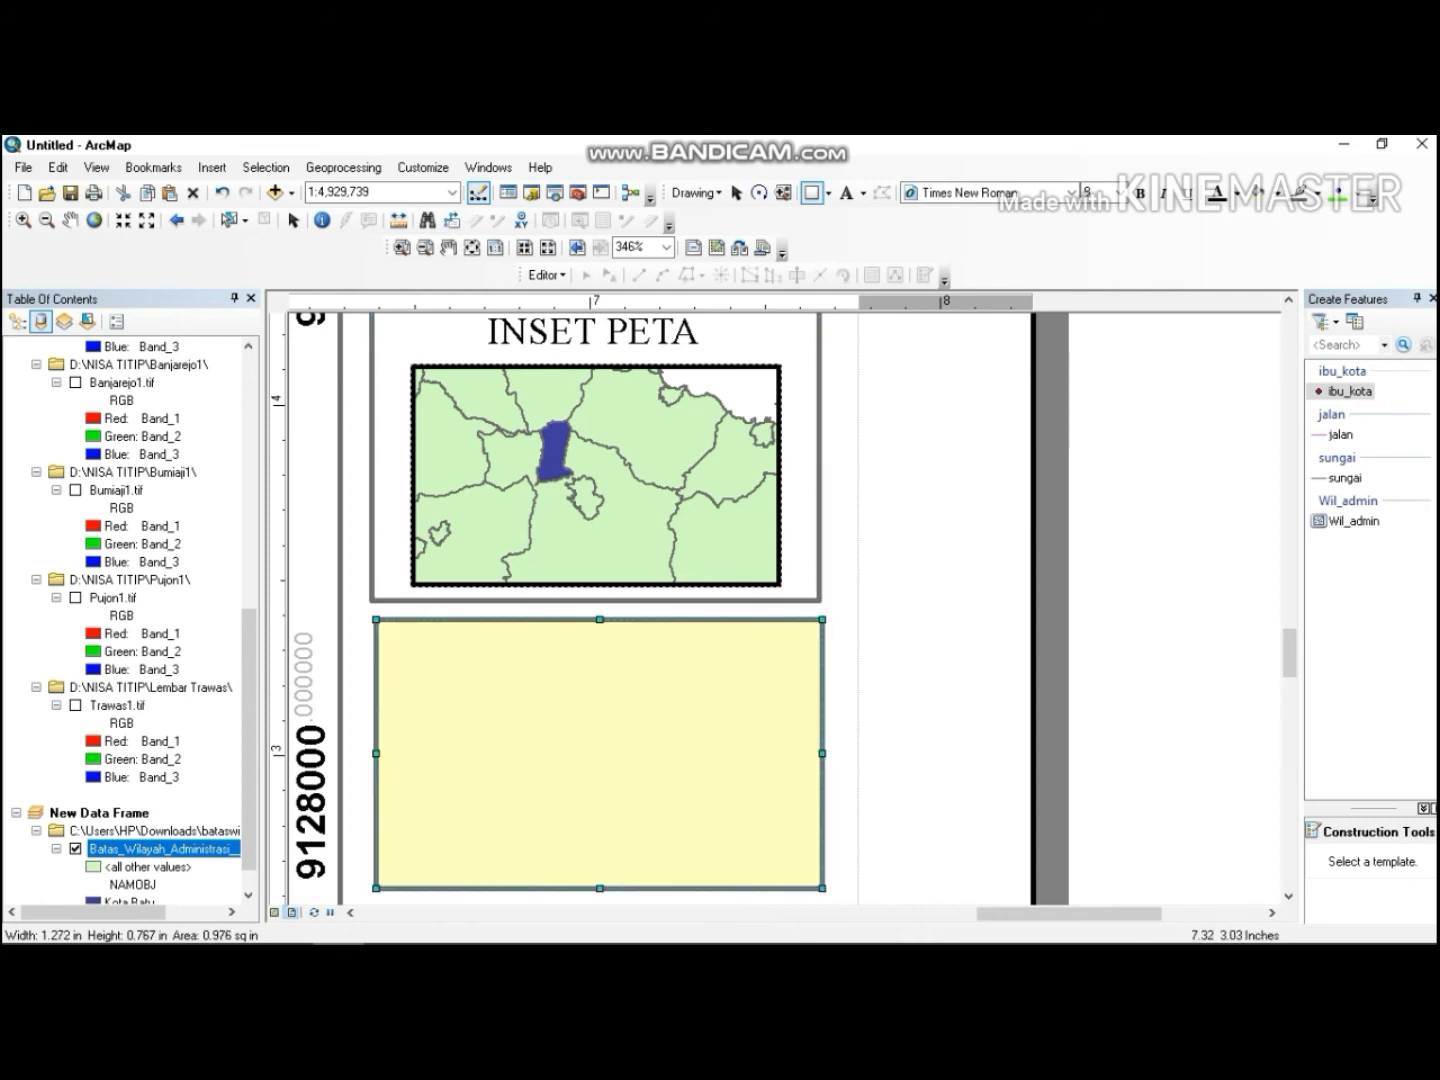
left_click_drag(685, 720, 685, 723)
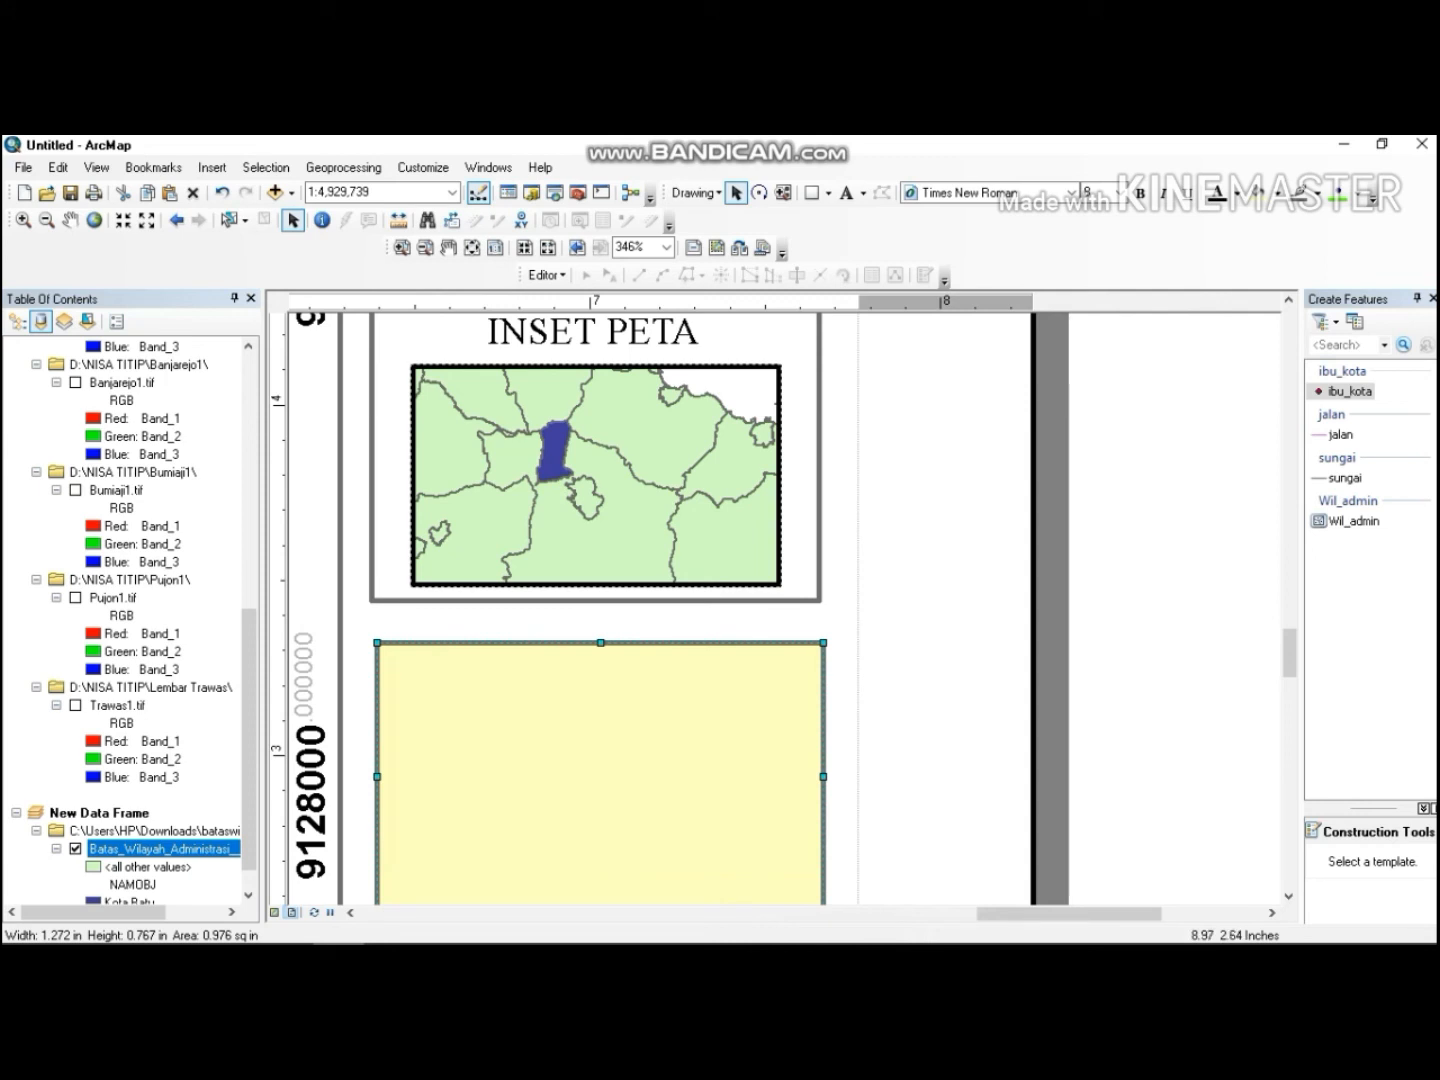
left_click(1288, 896)
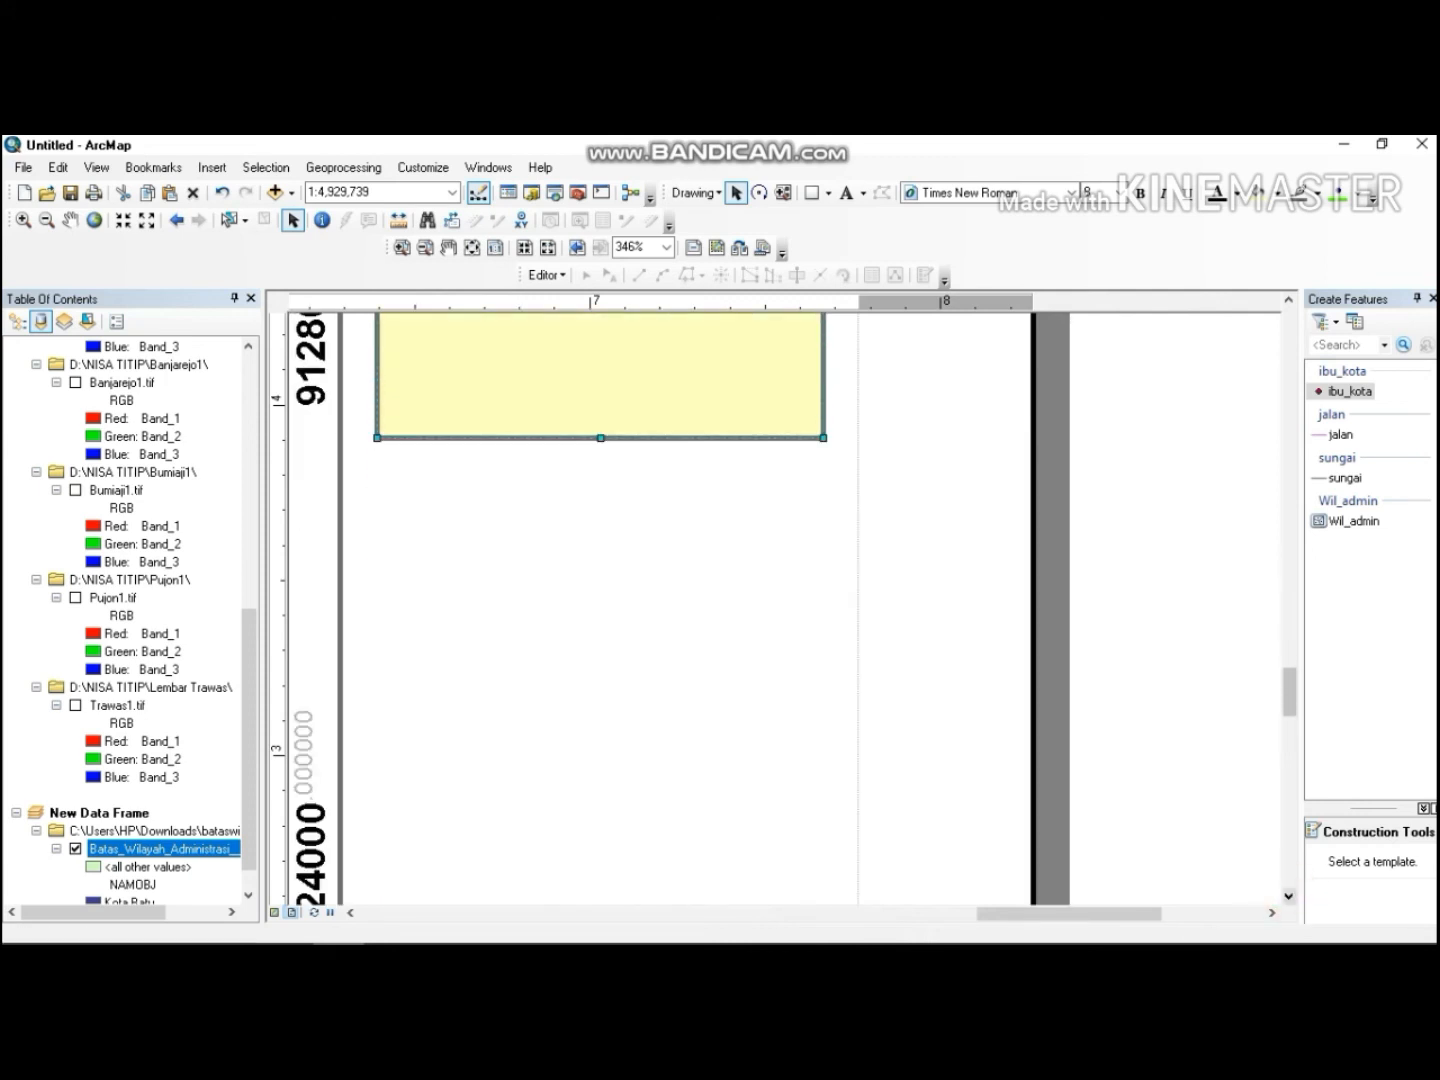
left_click(1288, 298)
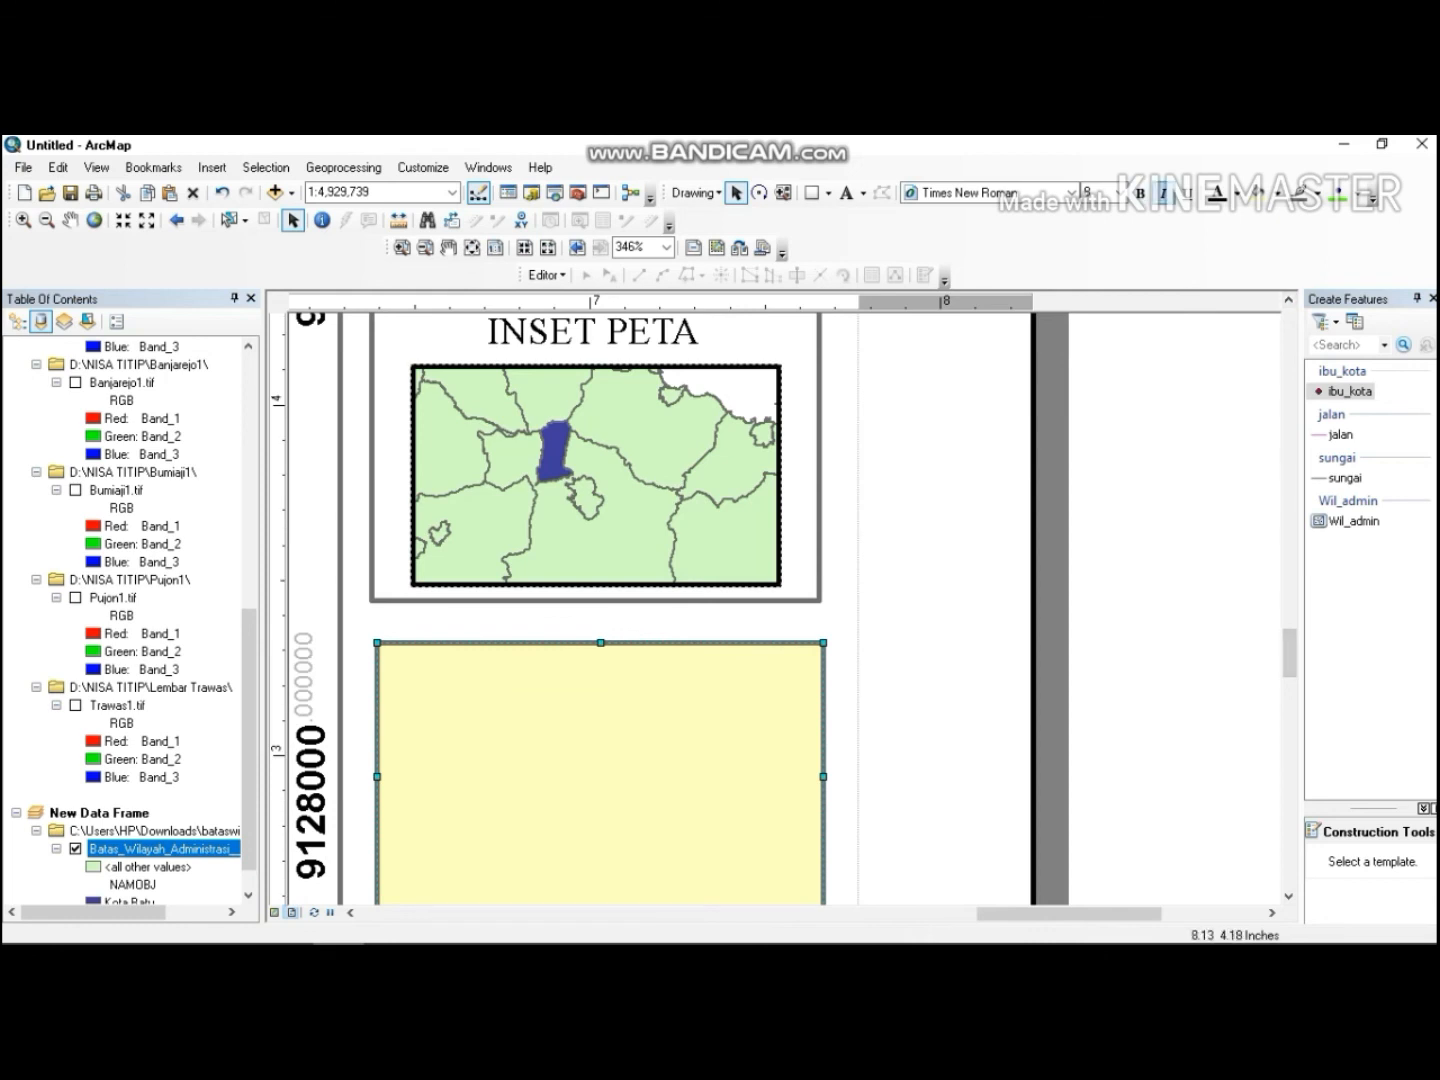
Set the new rectangle's fill color to No Color.
left_click(1266, 193)
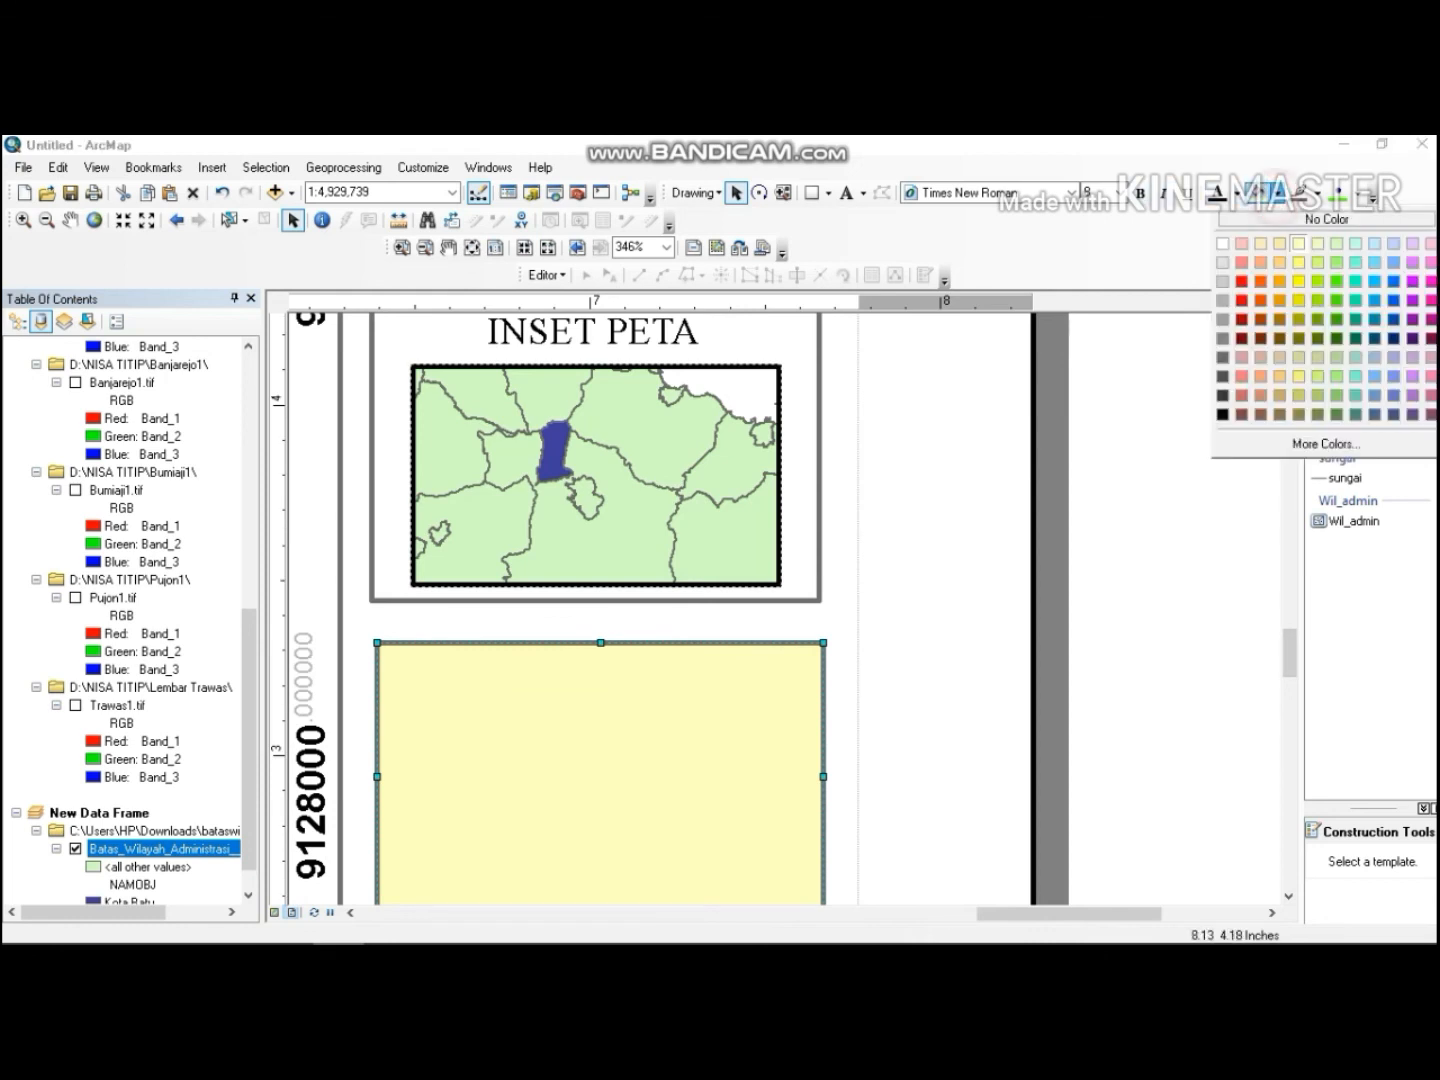
left_click(1275, 229)
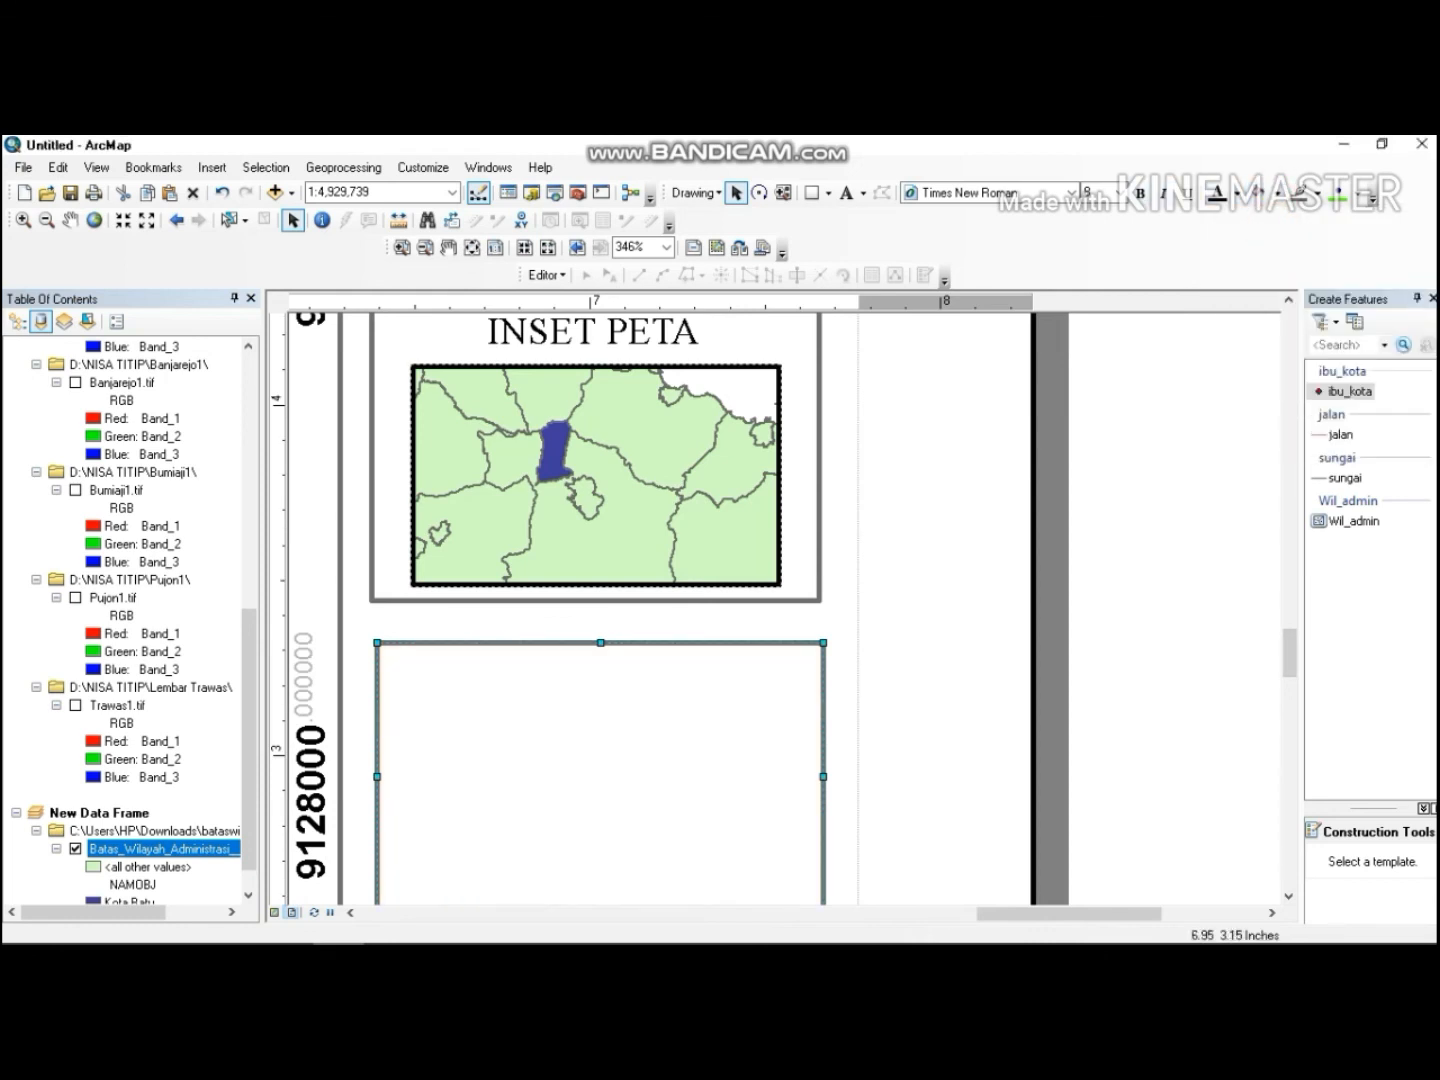
right_click(523, 721)
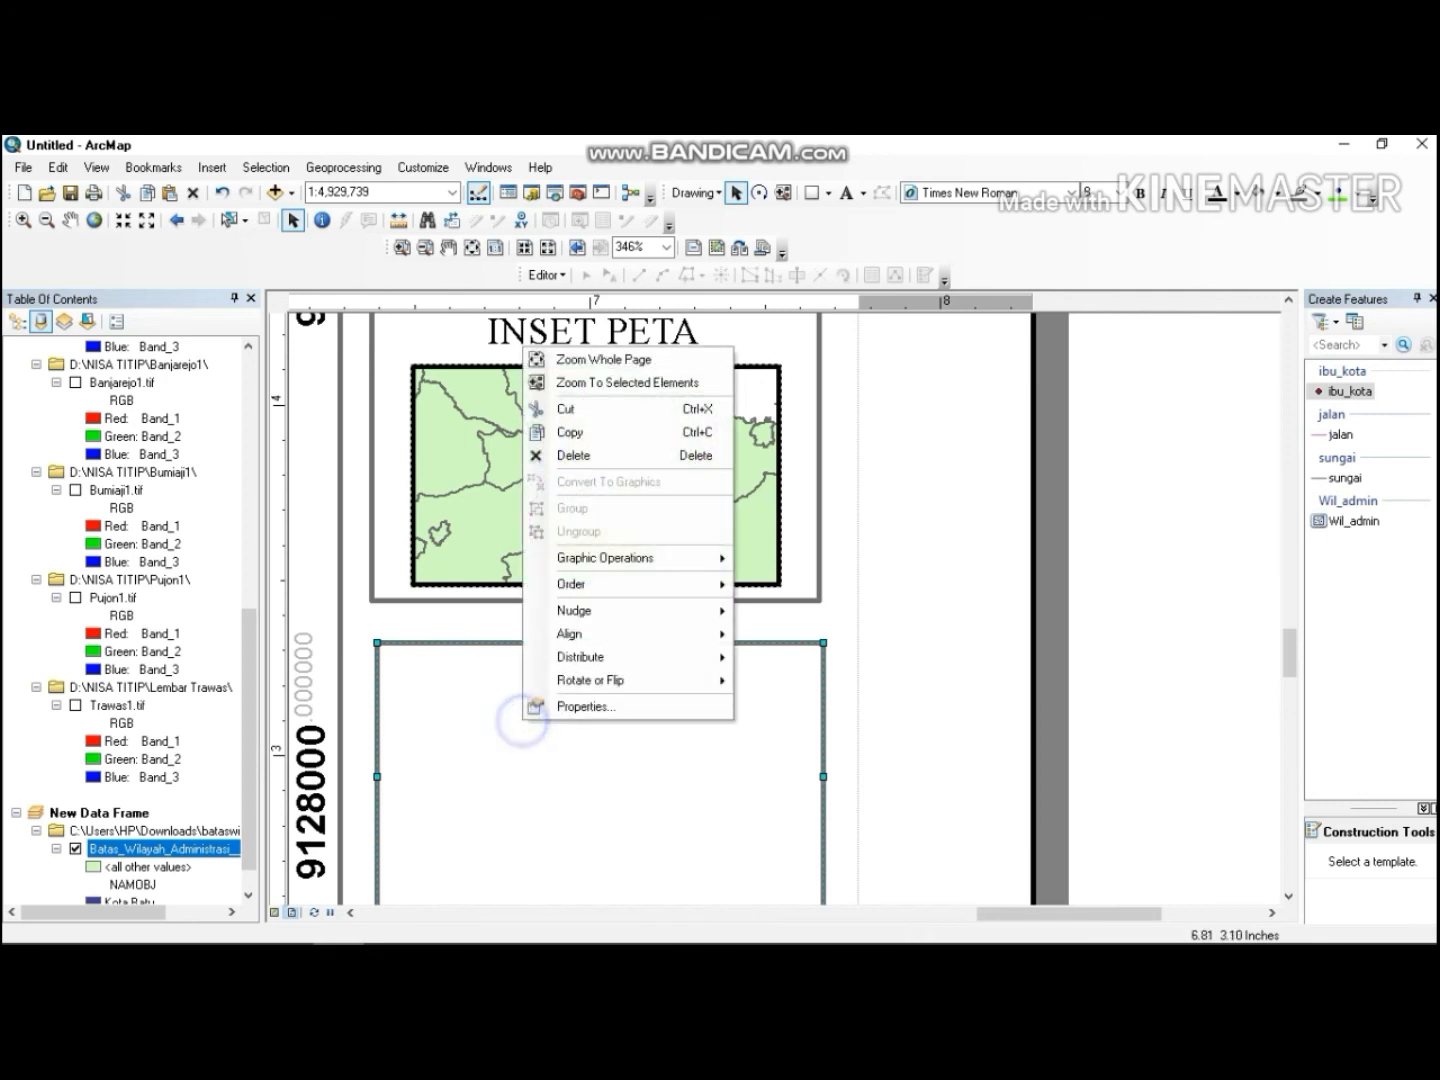
left_click(495, 718)
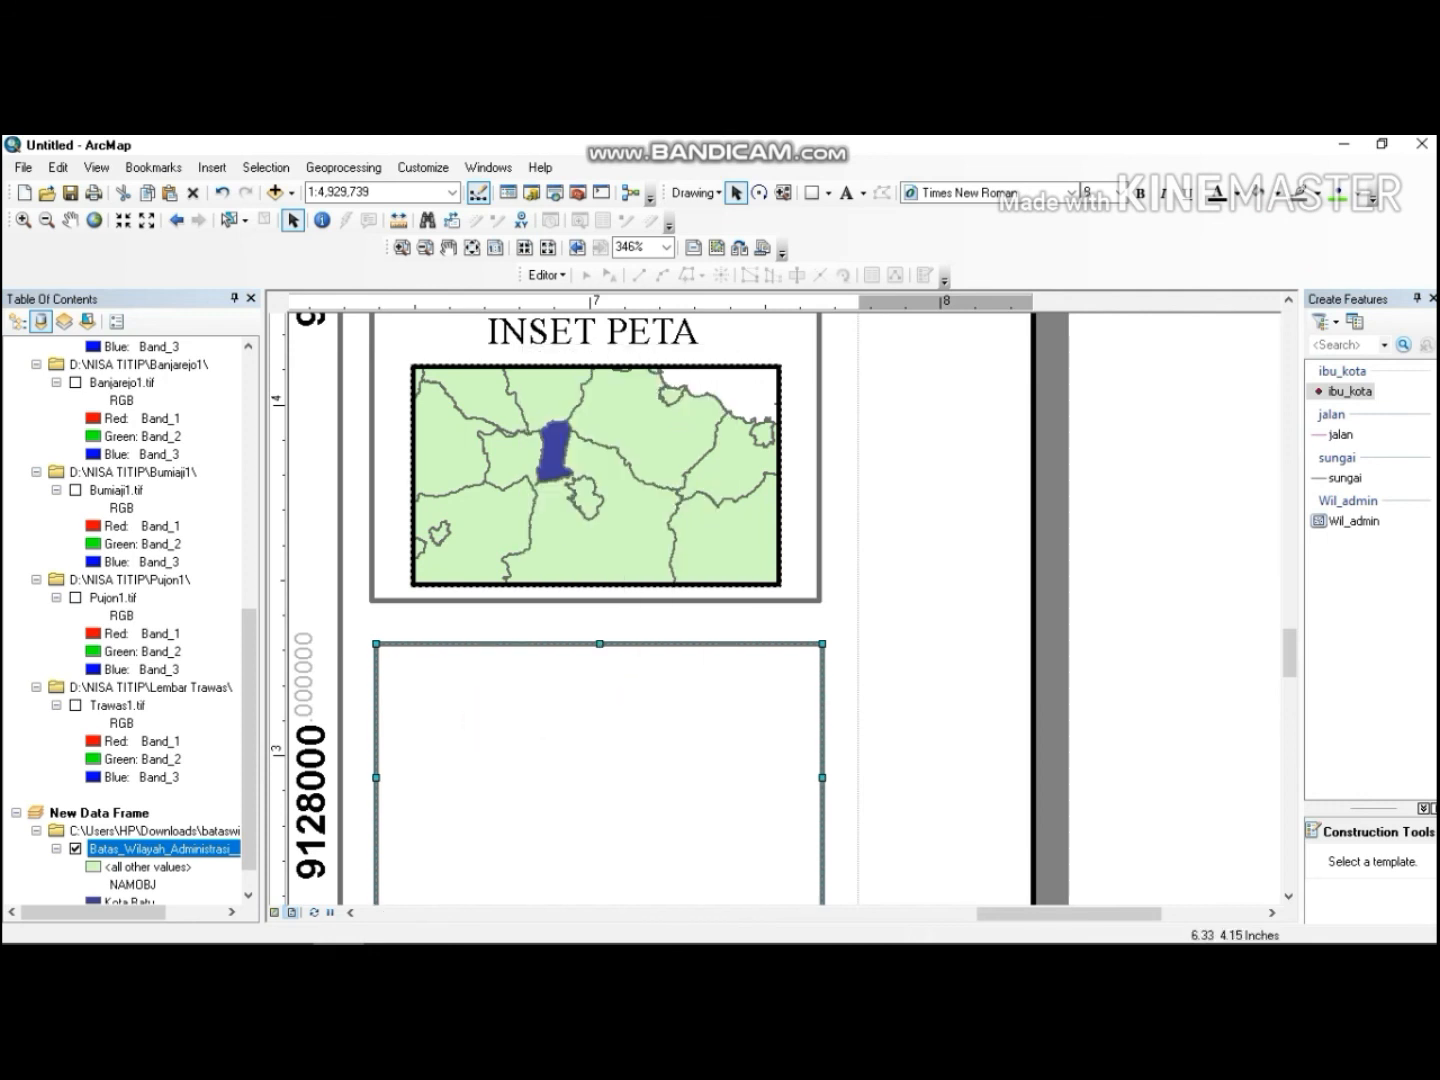
Insert the UM picture from the NISA TITIP folder on drive D into the layout.
left_click(212, 167)
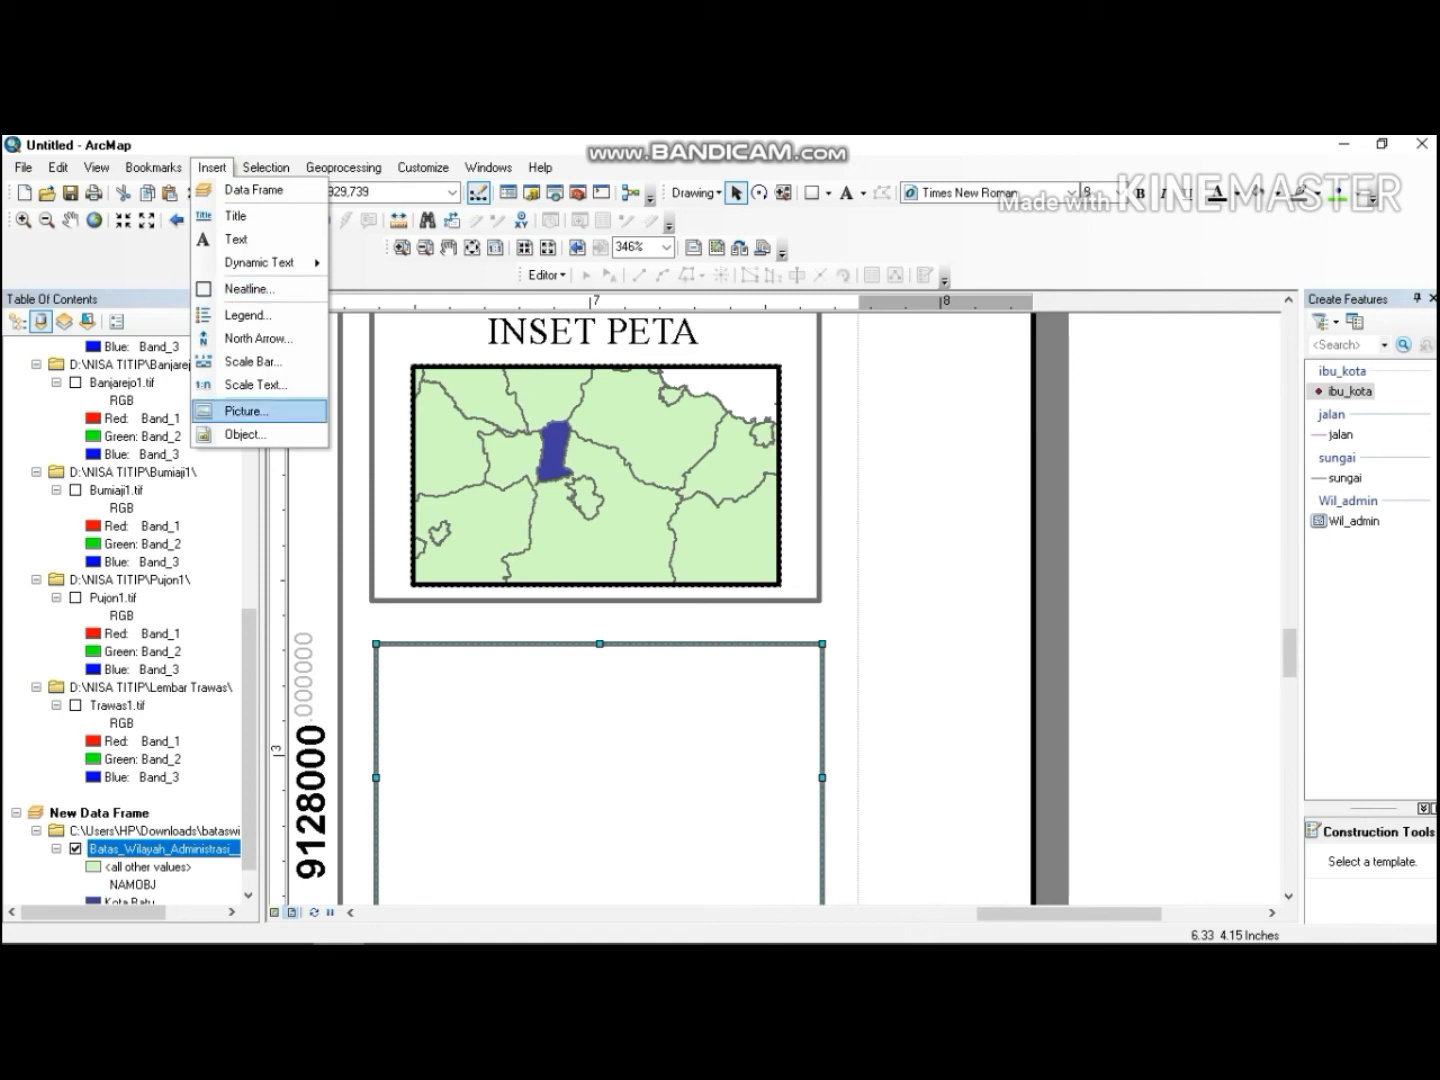
left_click(258, 410)
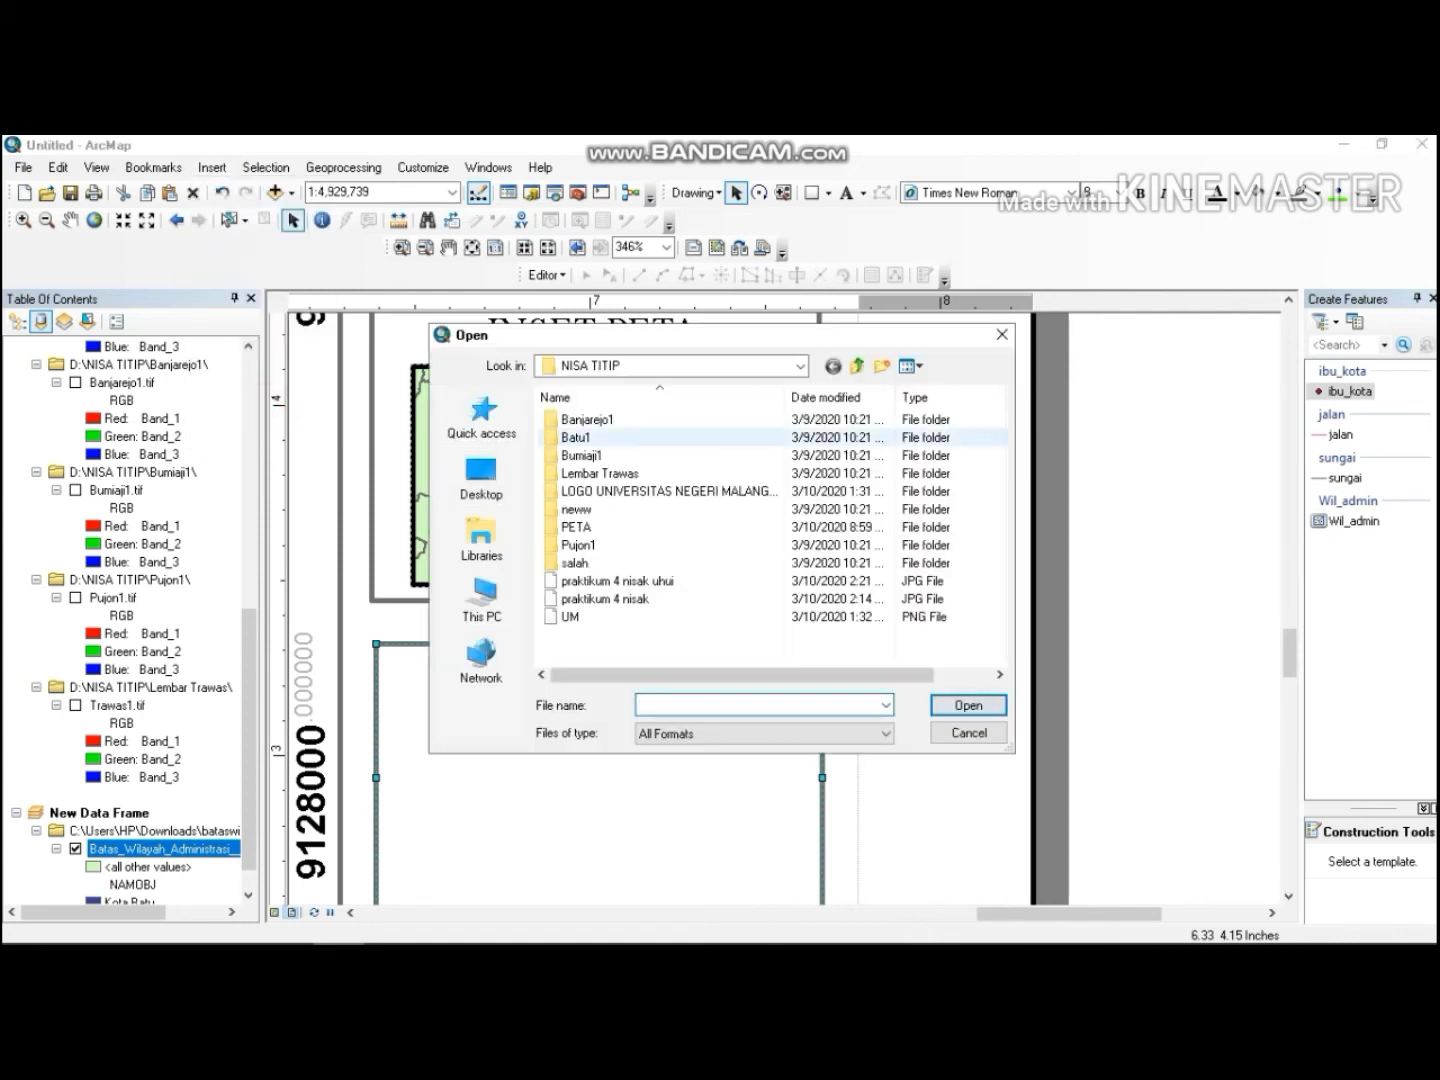
left_click(486, 611)
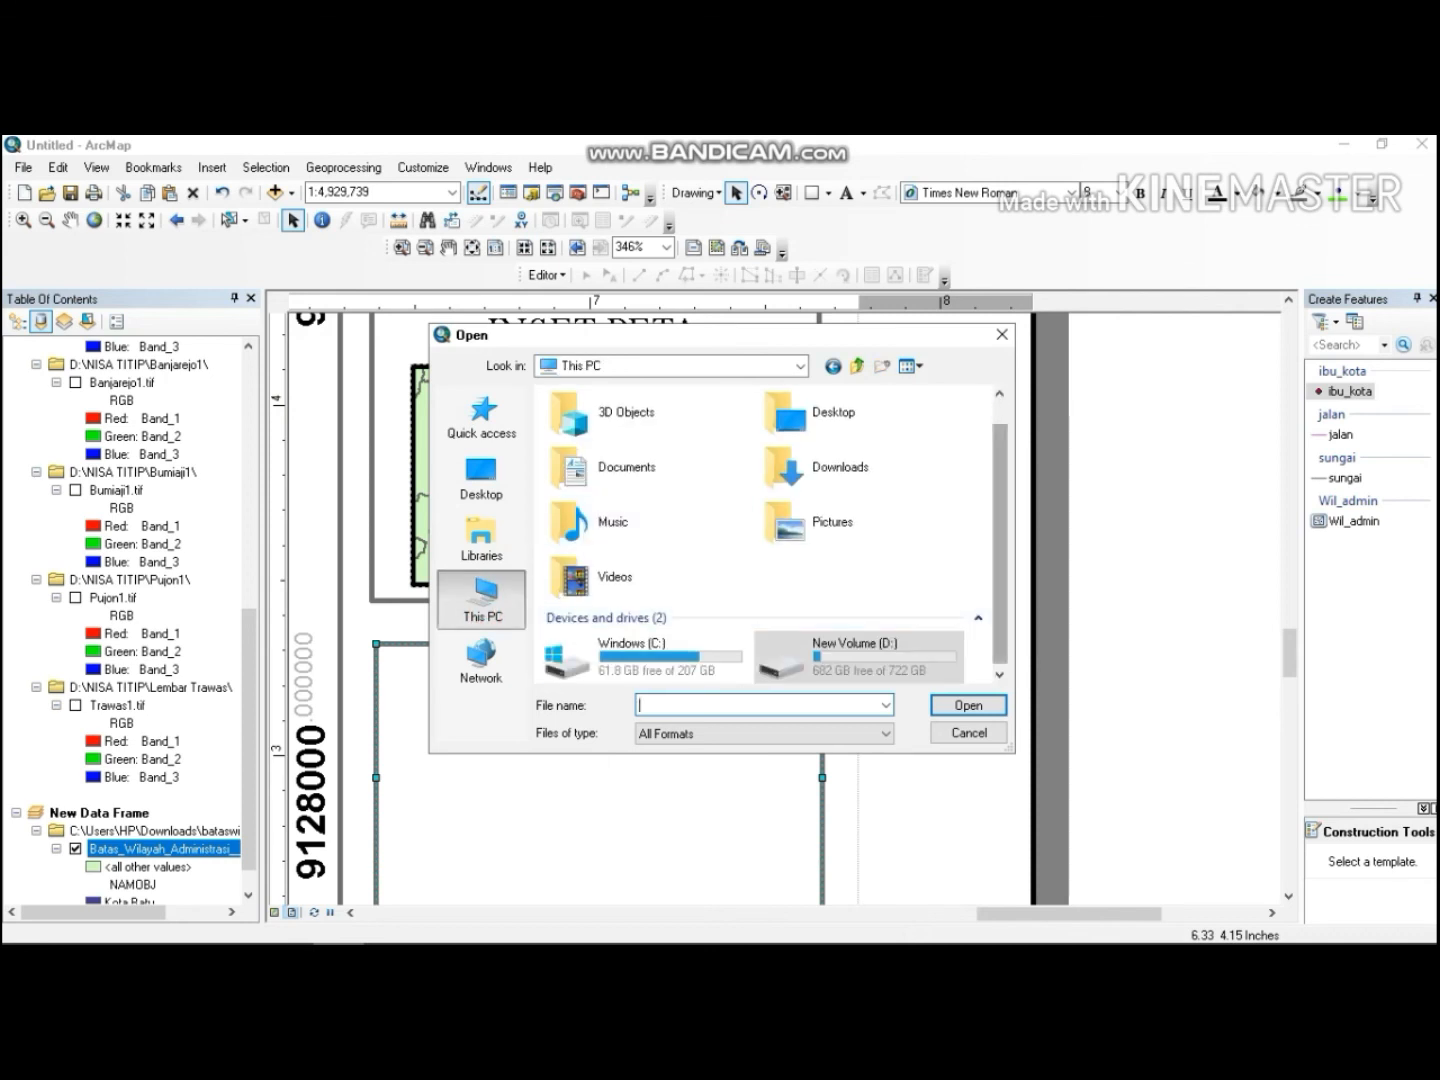
left_click(998, 470)
double_click(860, 640)
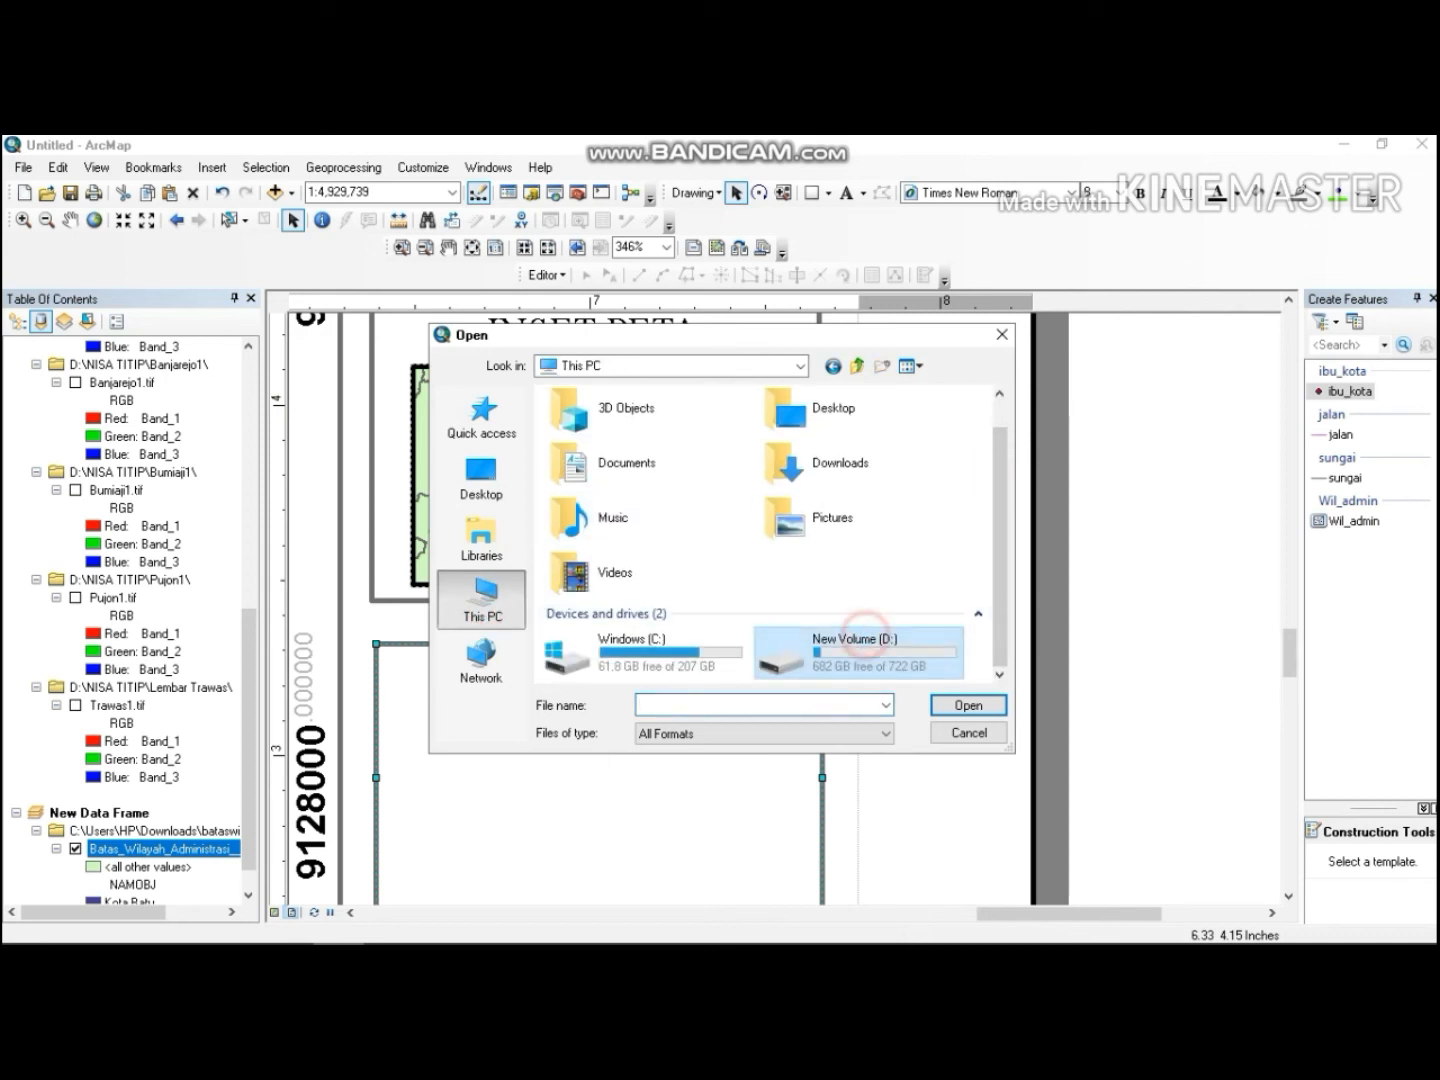
double_click(588, 455)
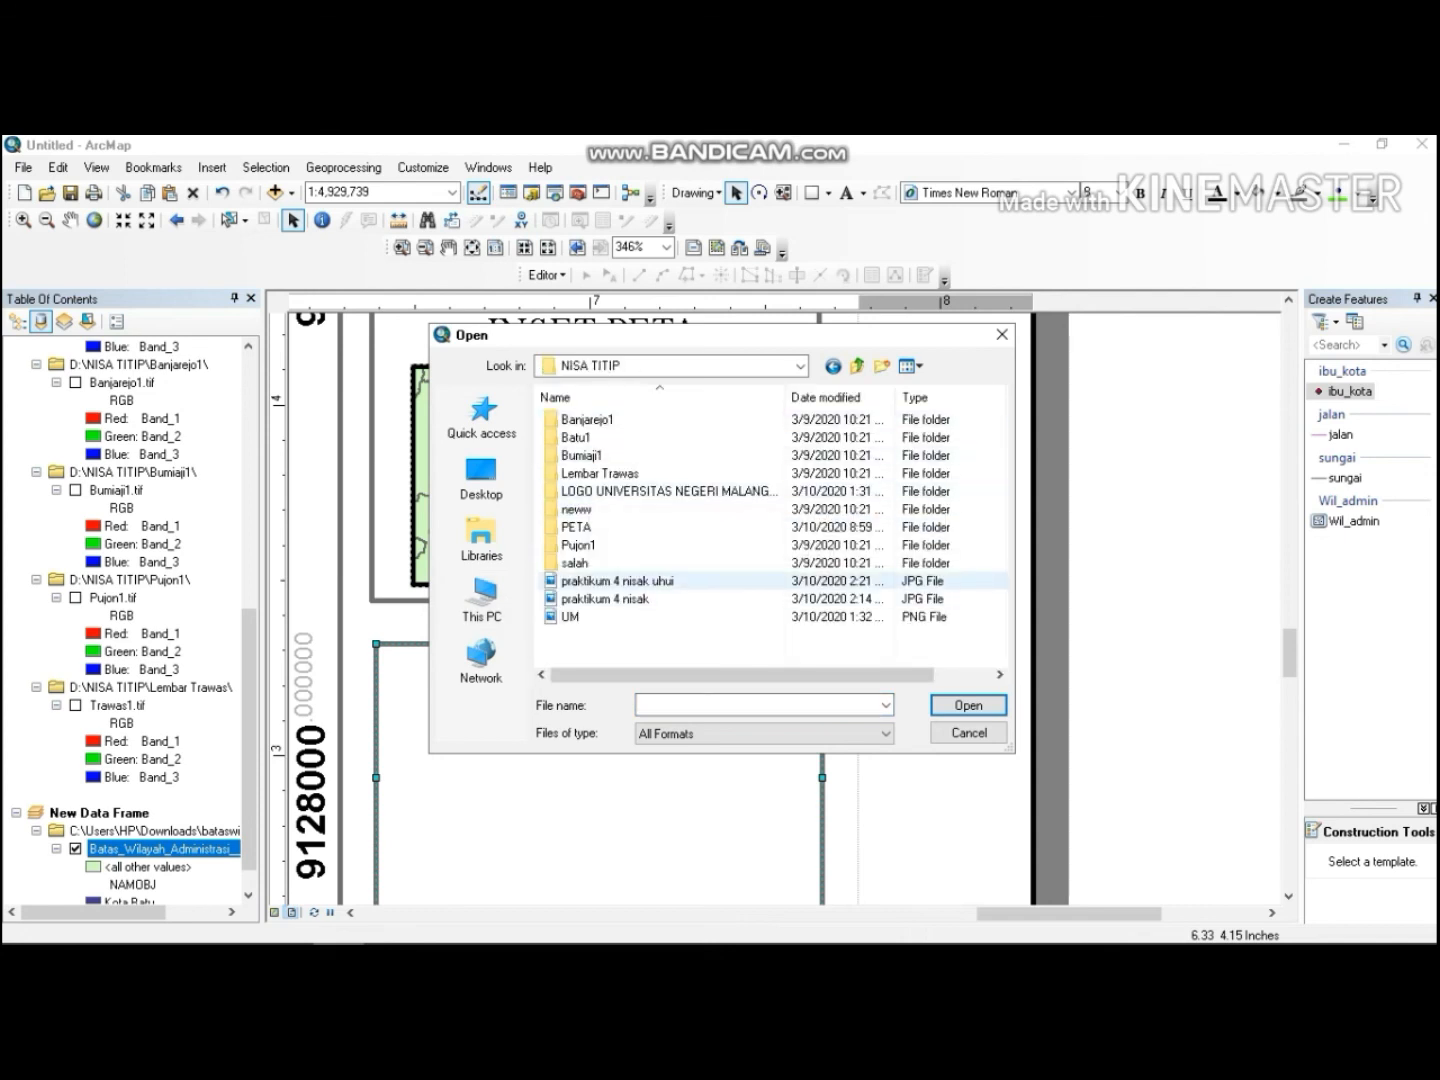
left_click(575, 617)
left_click(966, 705)
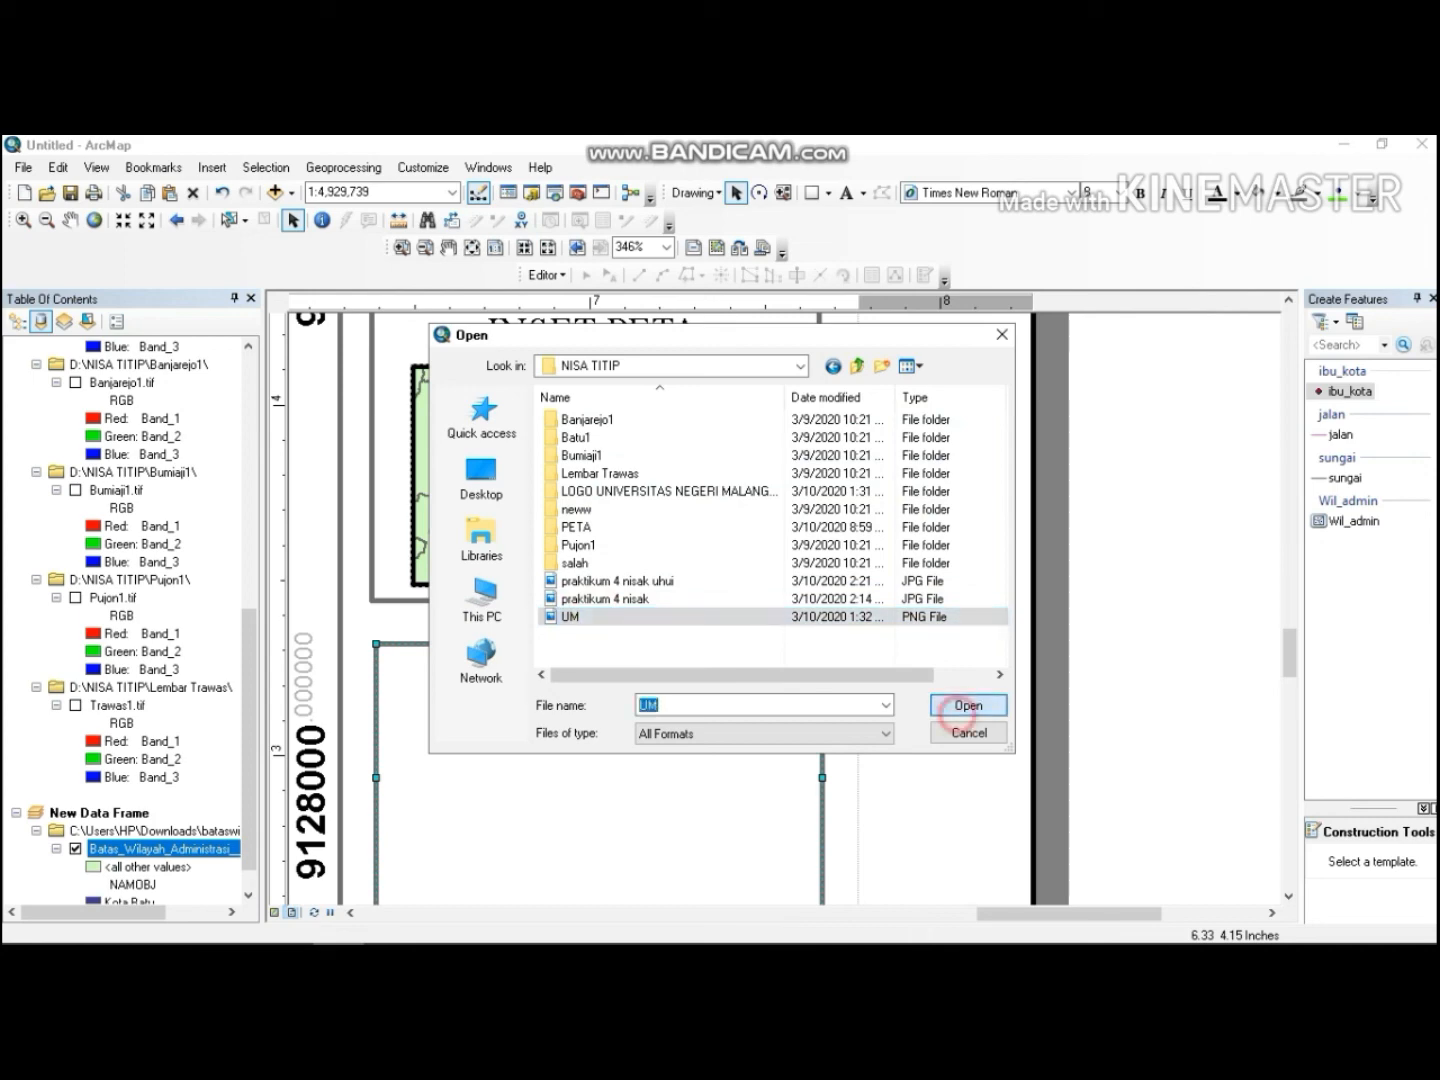
Shrink the UM logo to a small emblem in the lower-left part of the new rectangle.
double_click(853, 525)
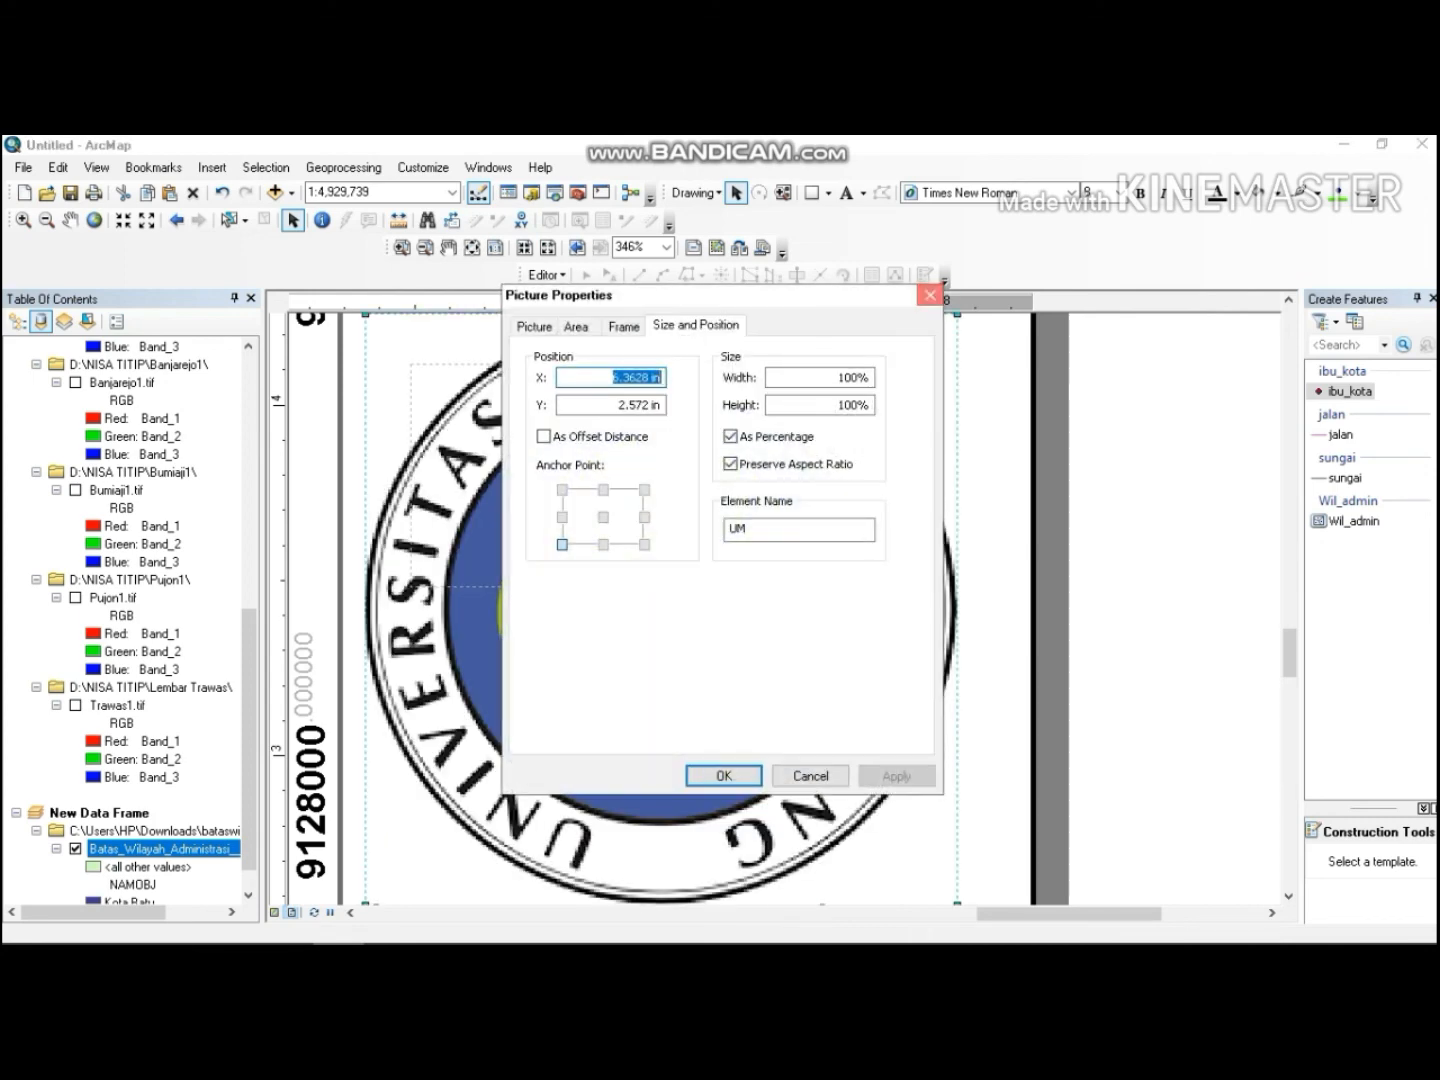
left_click(930, 296)
left_click_drag(958, 314, 490, 820)
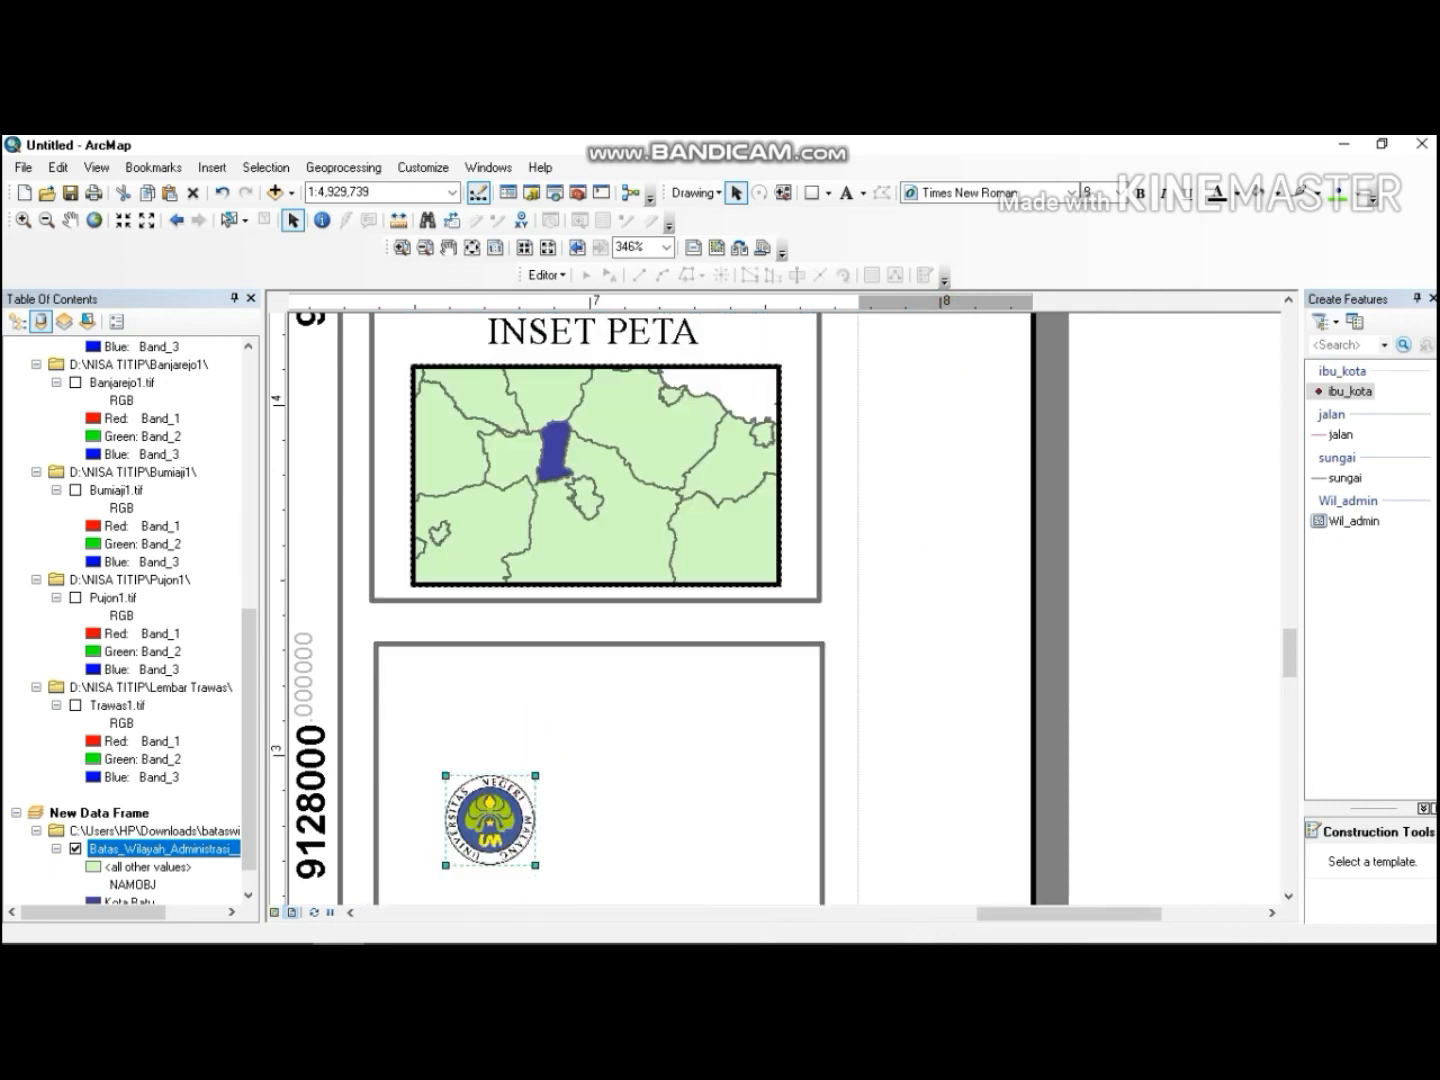
Enlarge the UM logo slightly inside the new rectangle.
scroll(597, 600, "down", 2)
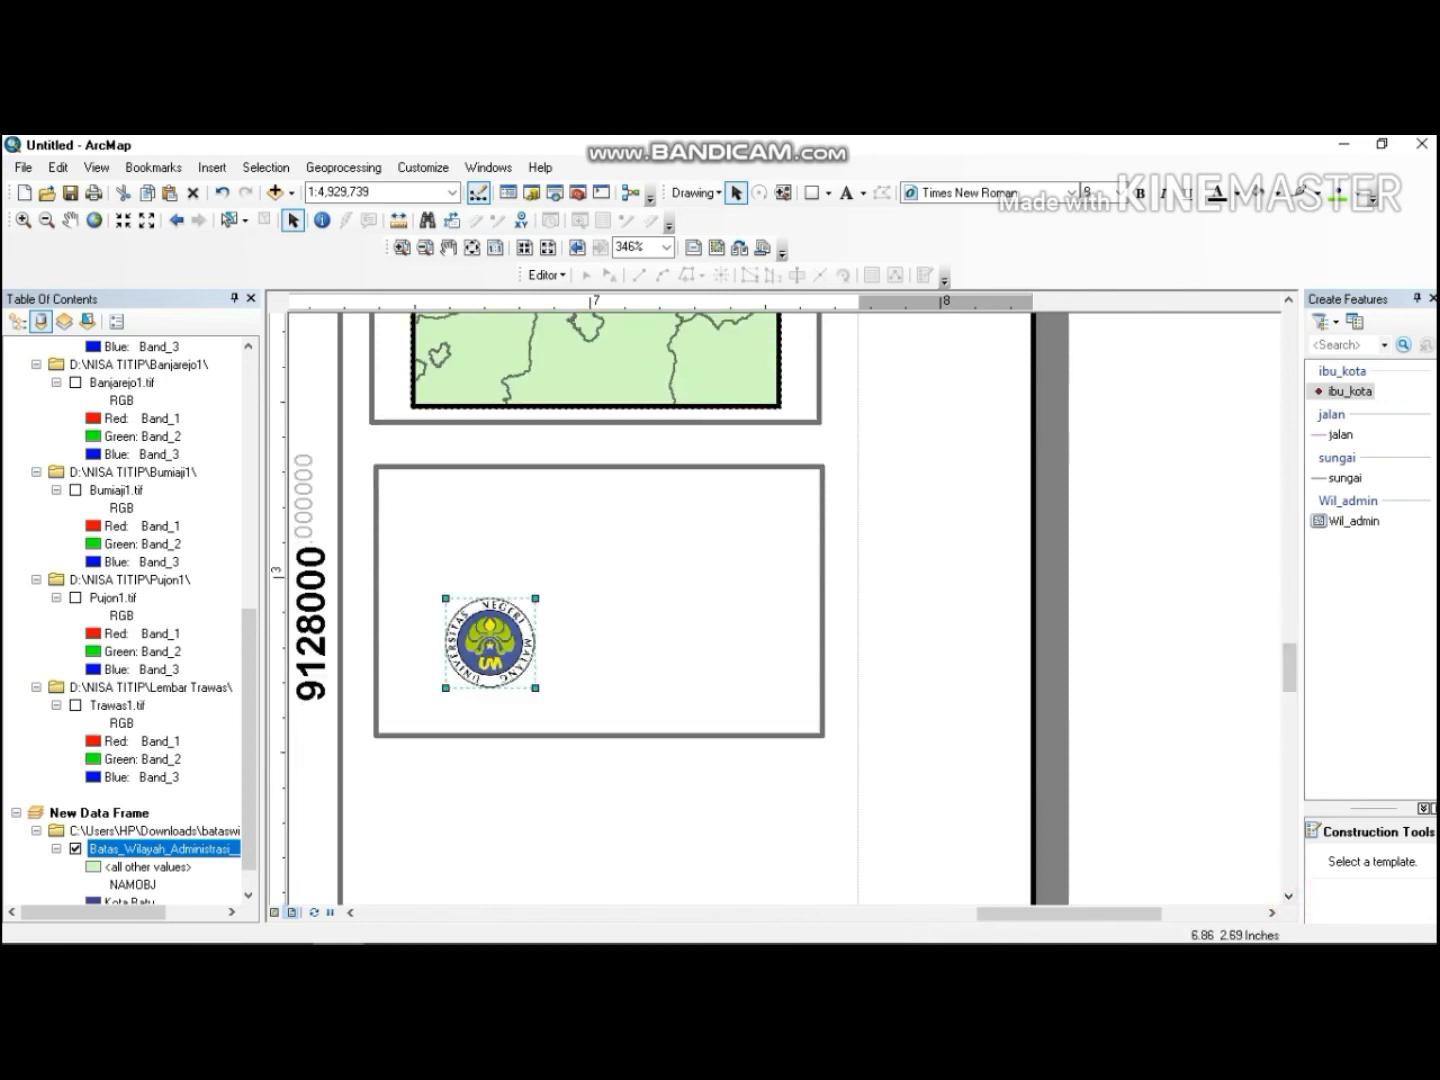
mouse_move(536, 688)
left_mouse_down()
mouse_move(556, 706)
mouse_move(546, 698)
left_mouse_up()
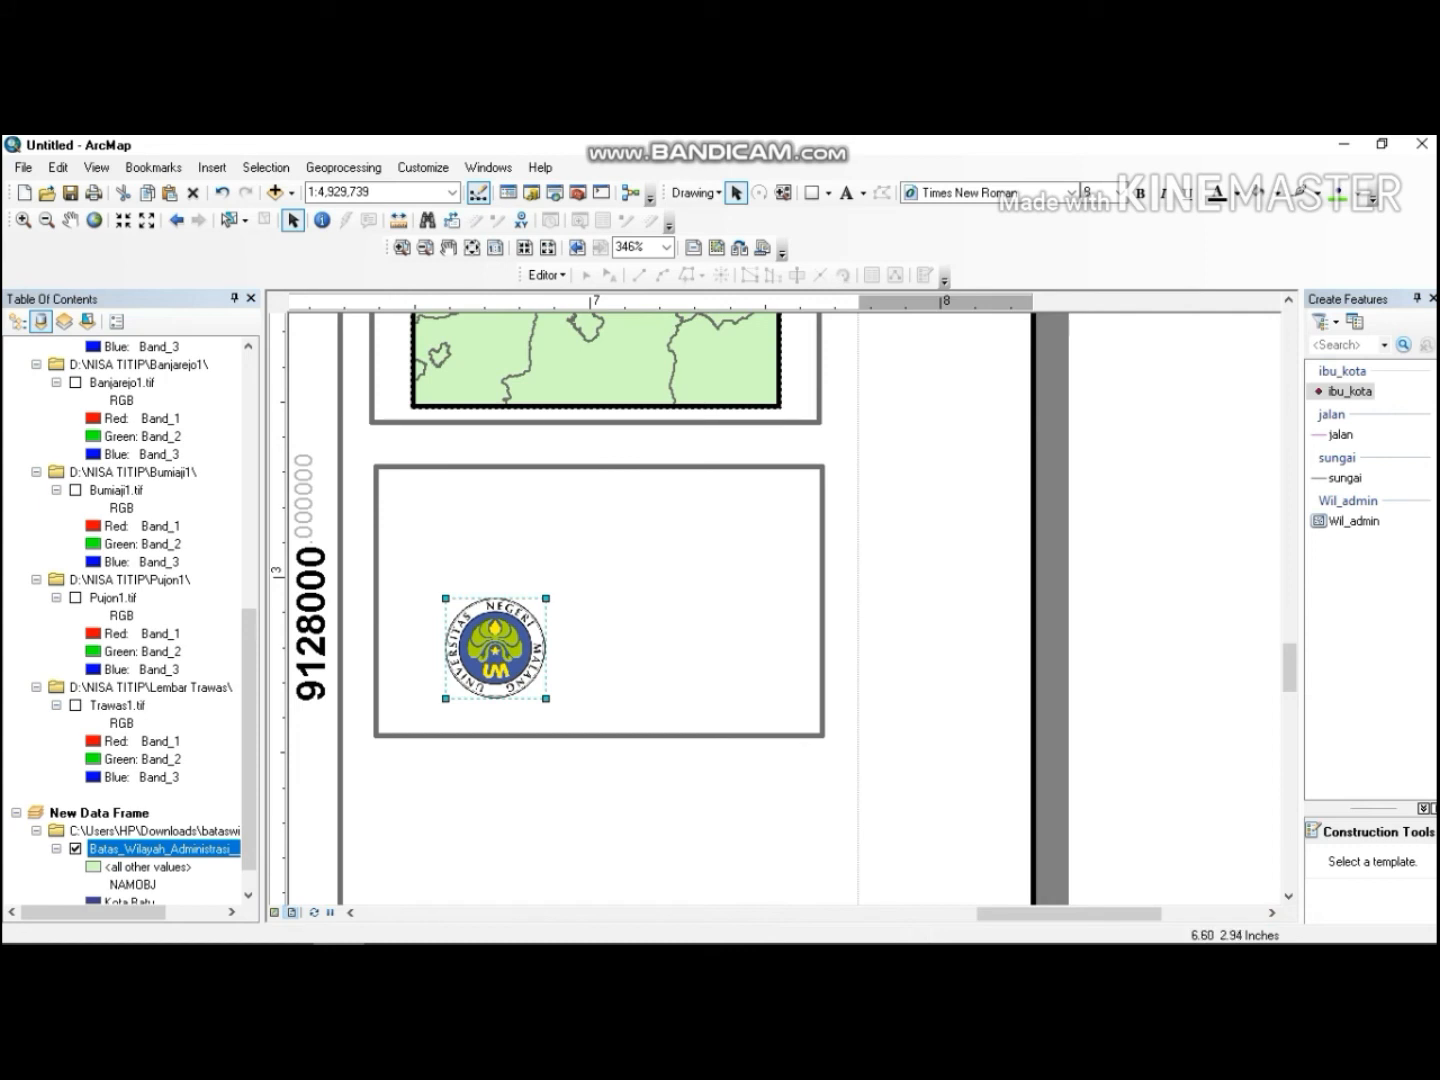
mouse_move(446, 598)
left_mouse_down()
mouse_move(410, 562)
mouse_move(477, 604)
mouse_move(463, 572)
left_mouse_up()
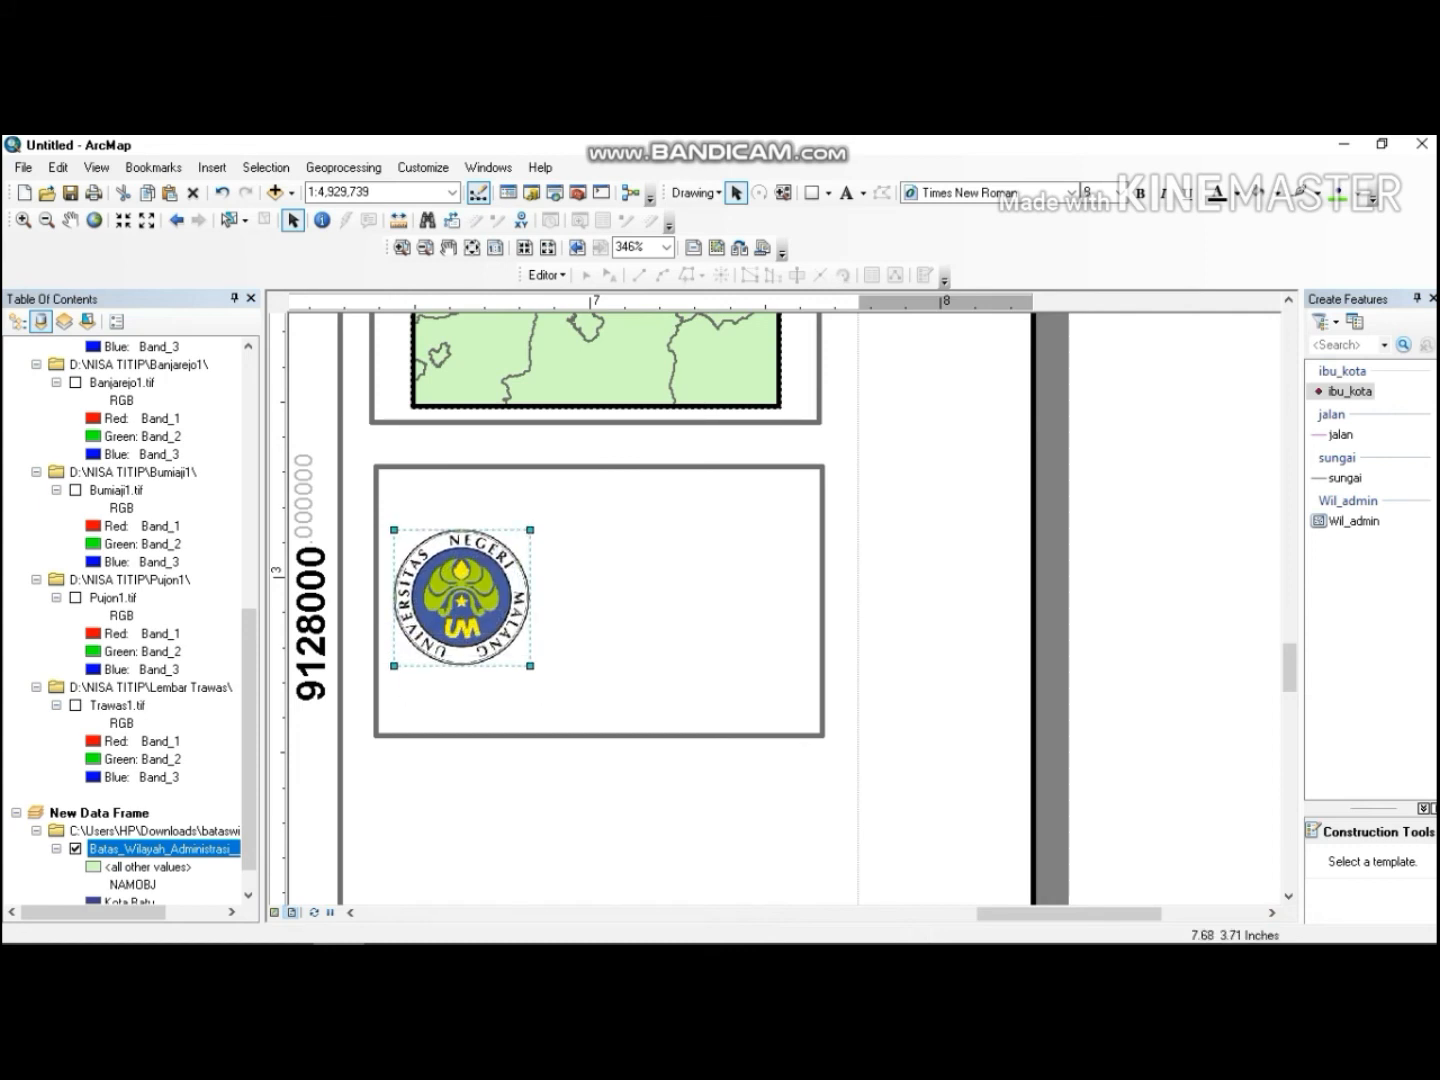
Add a text element reading "Dibuat oleh:" to the right of the logo inside the rectangle.
left_click(847, 192)
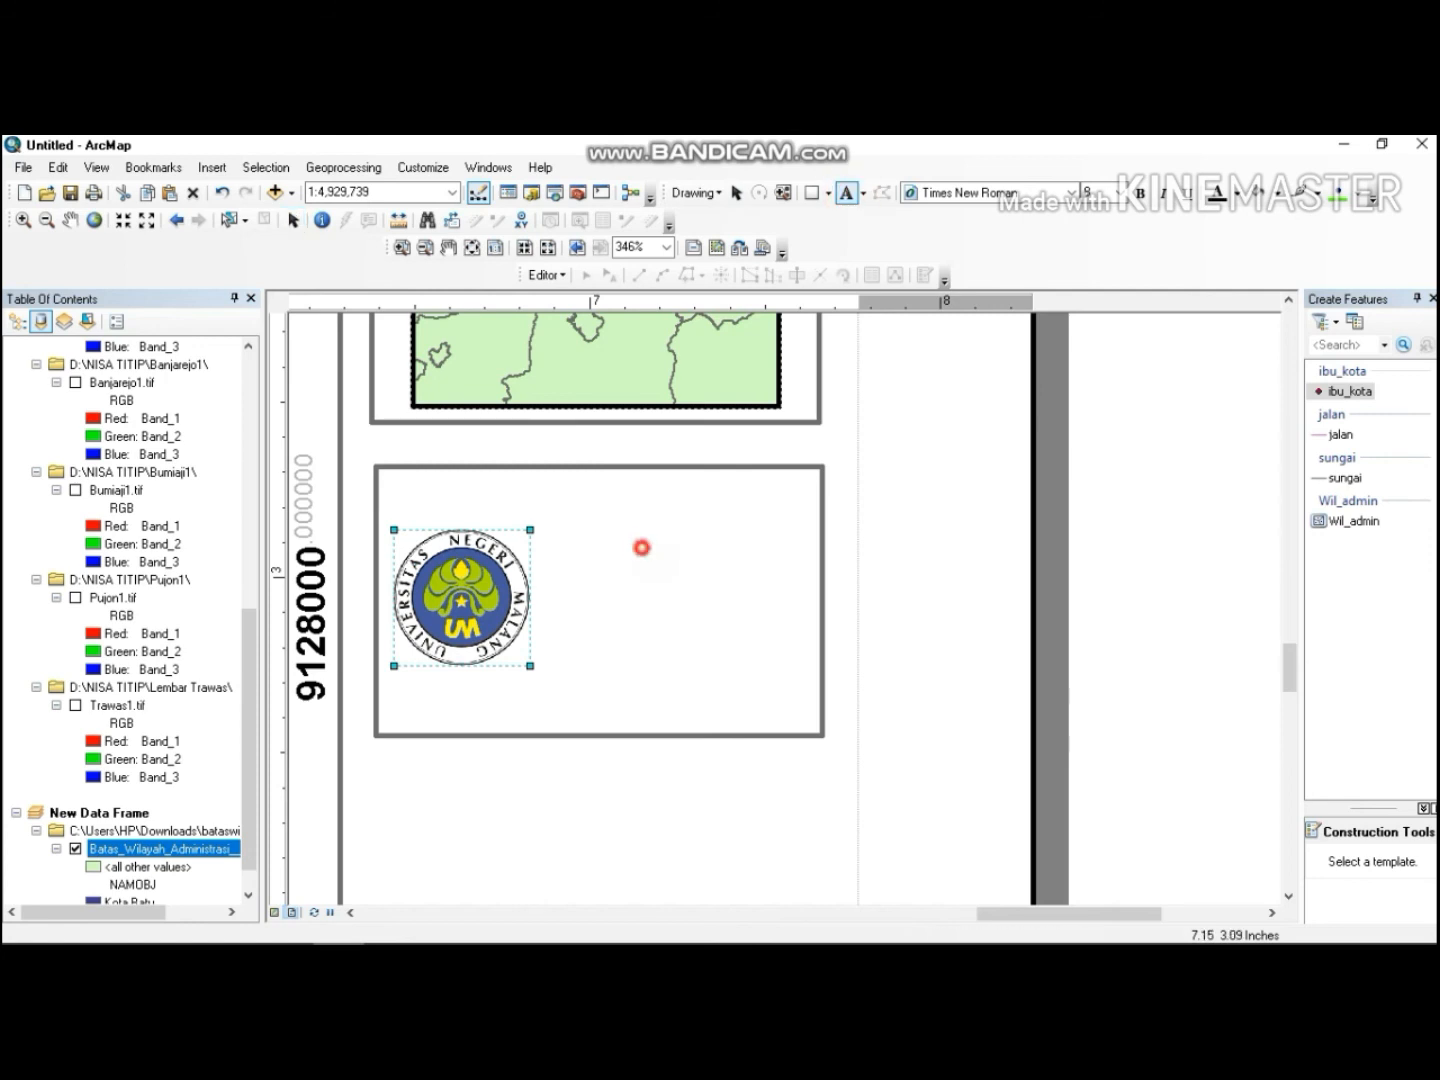
left_click(641, 547)
left_click(663, 526)
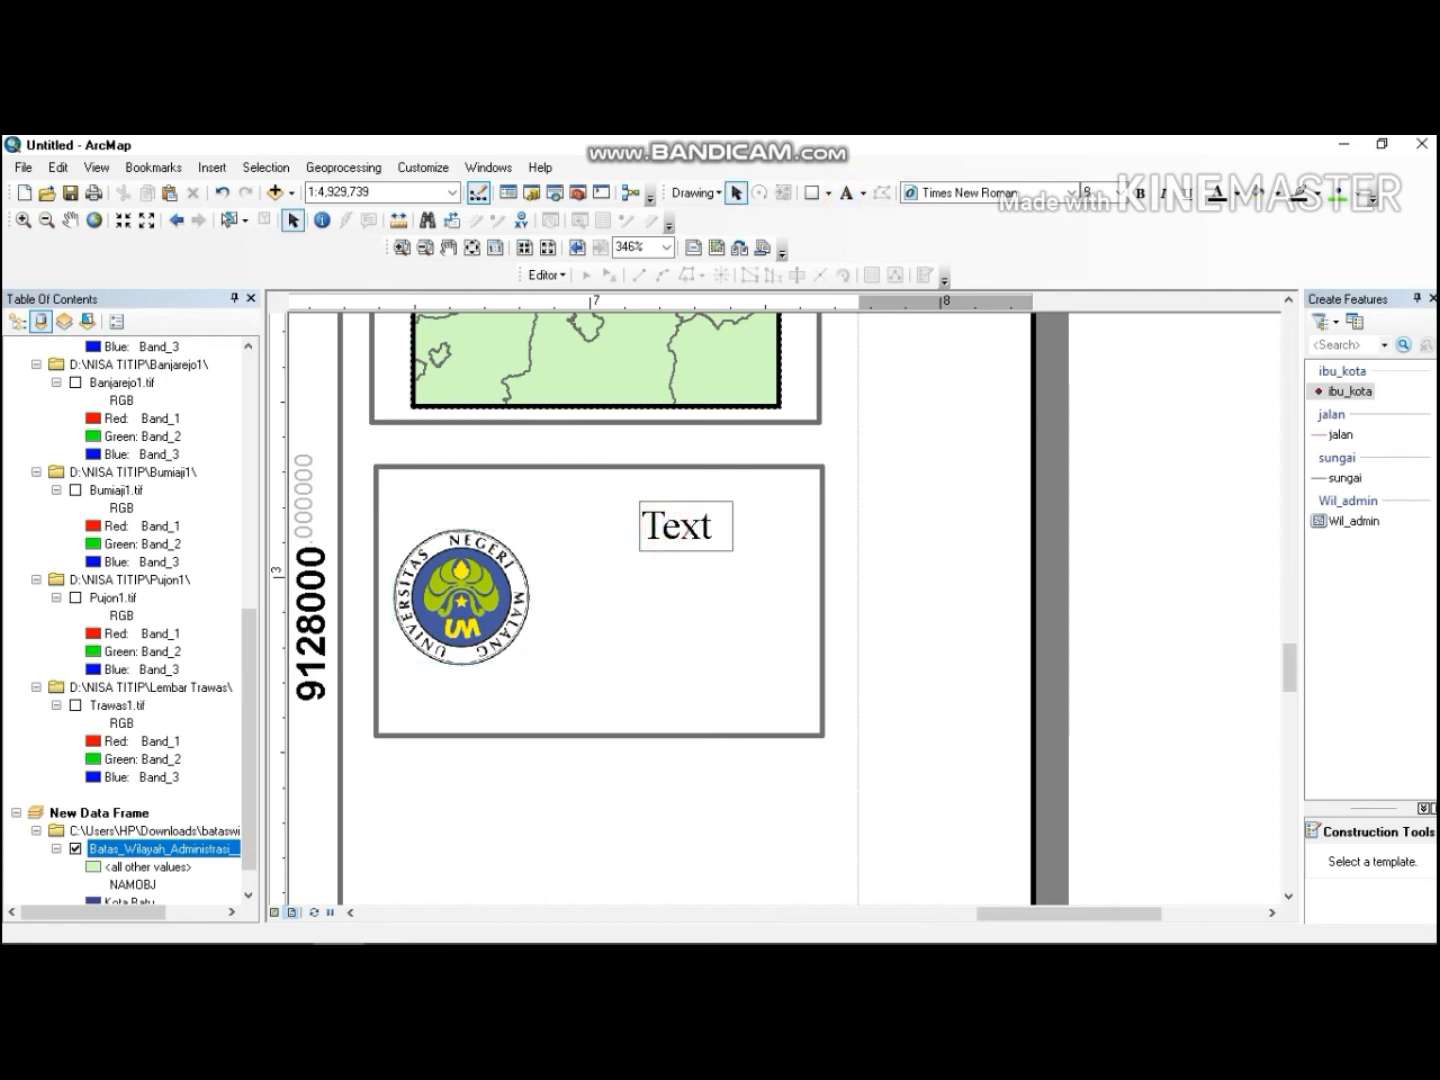
key("Delete")
key("Delete")
key("Delete")
type("Dibuat oleh:")
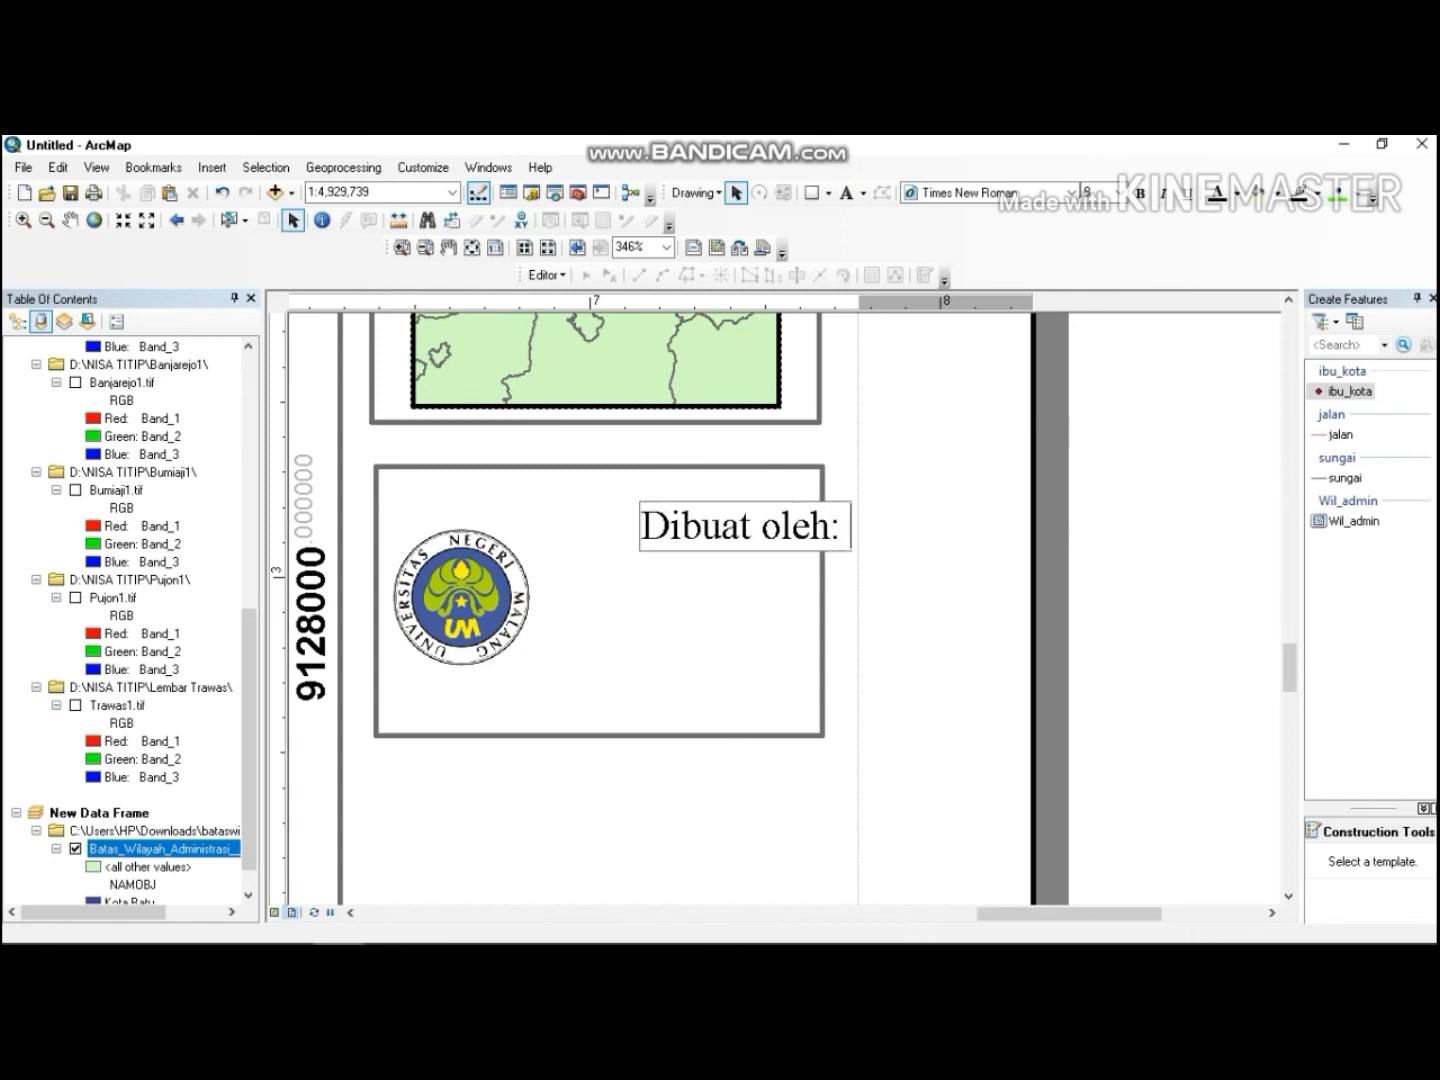
key("Return")
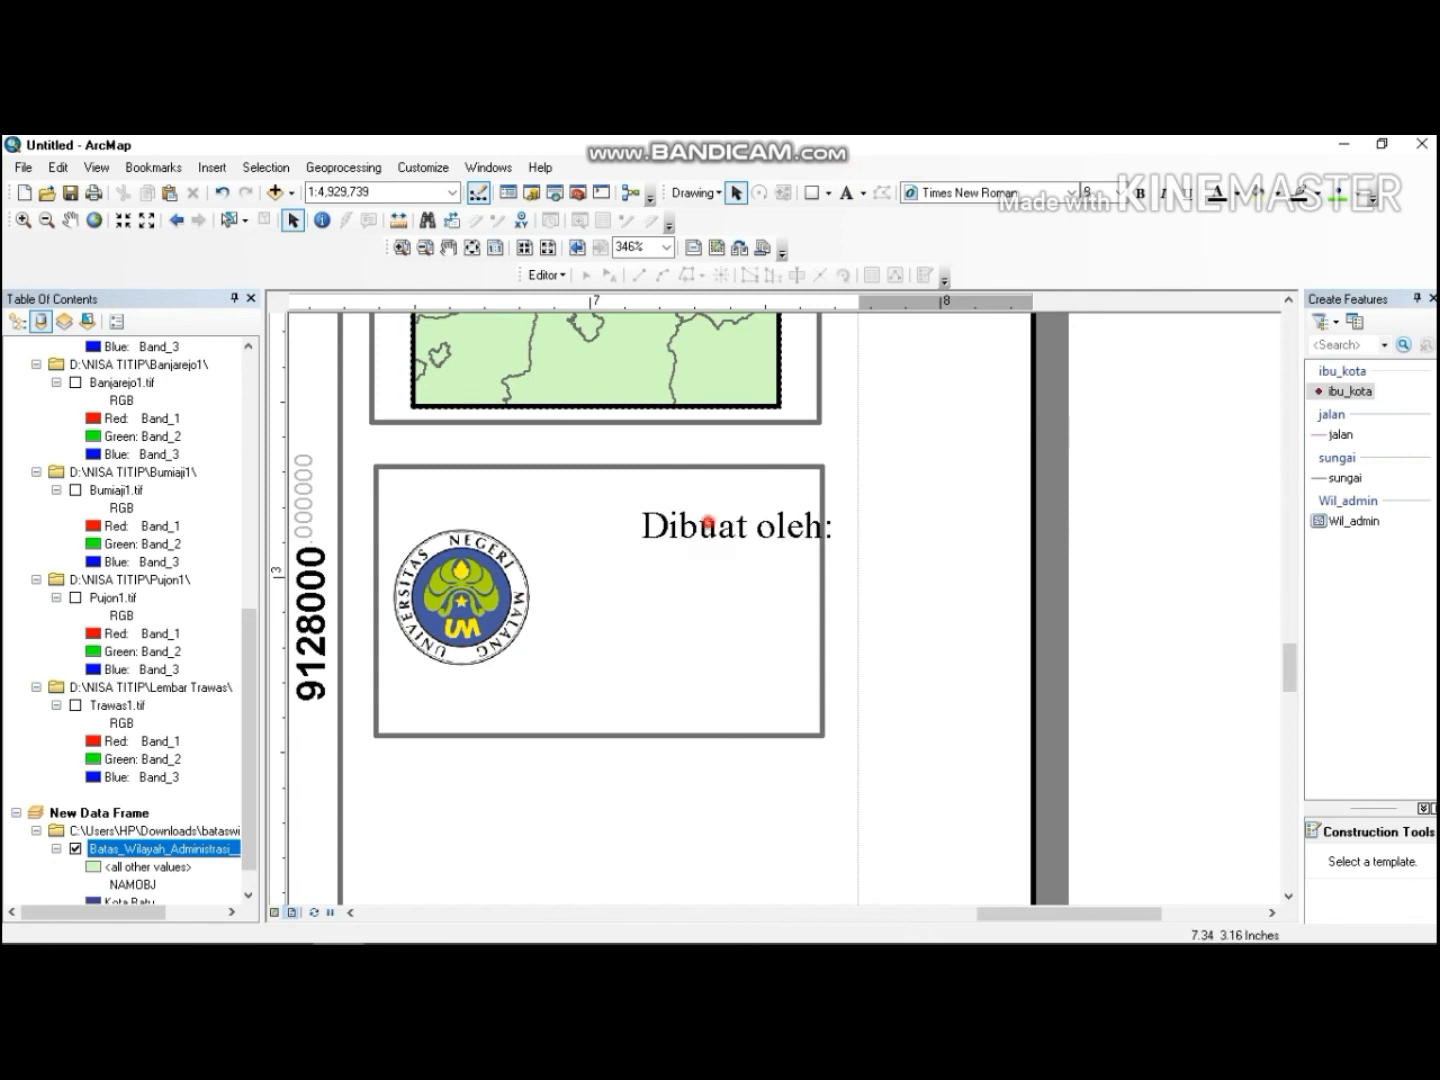
Edit the text into five lines: Dibuat oleh:, the author's name, student number, Pendidikan Geografi 2018, Universitas Negeri Malang.
left_click(708, 522)
double_click(708, 522)
left_click(659, 443)
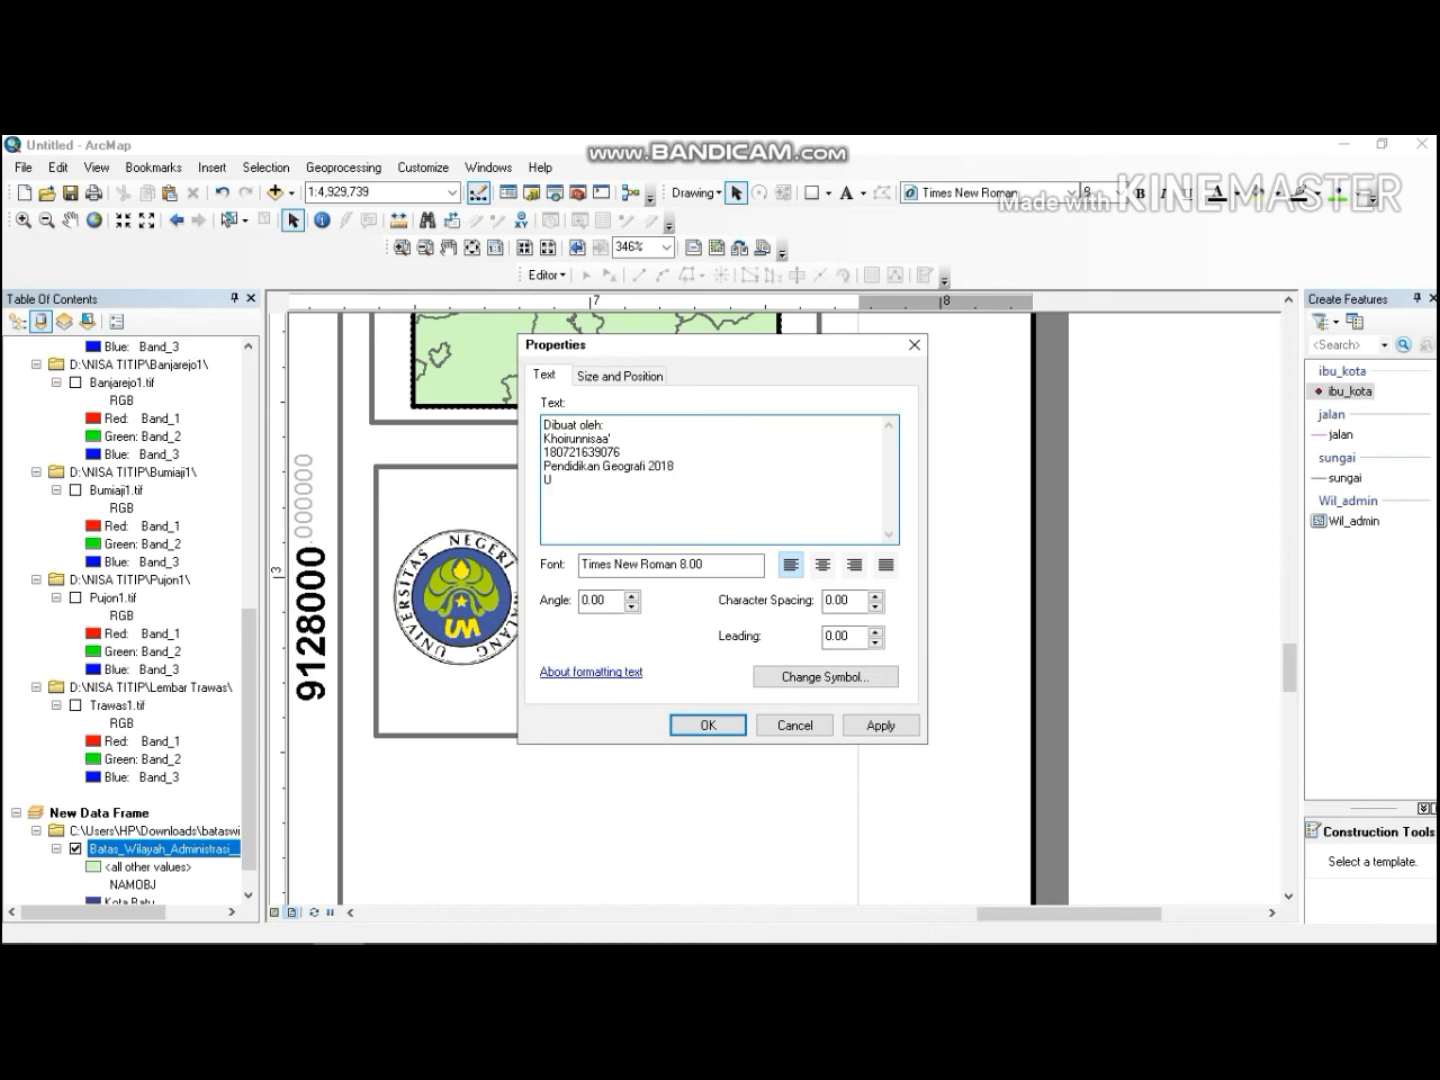
type("niversitas Negeri Malang")
left_click(710, 725)
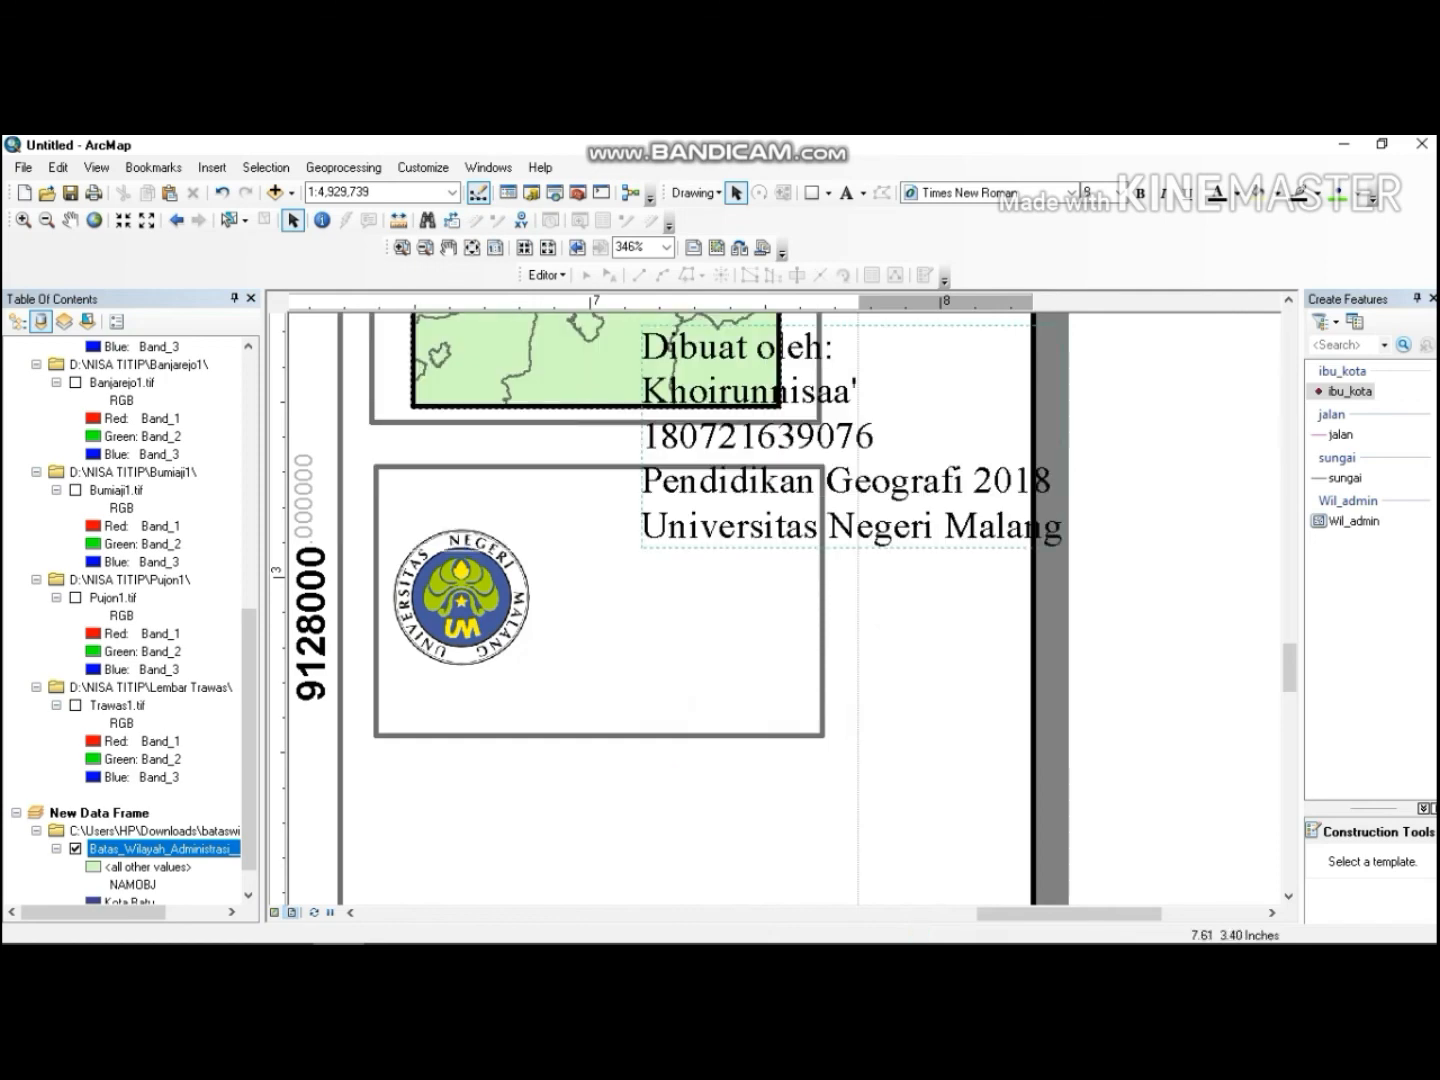
Move the author text block into the rectangle beside the logo and set its font size to 5.
left_click_drag(760, 440, 659, 605)
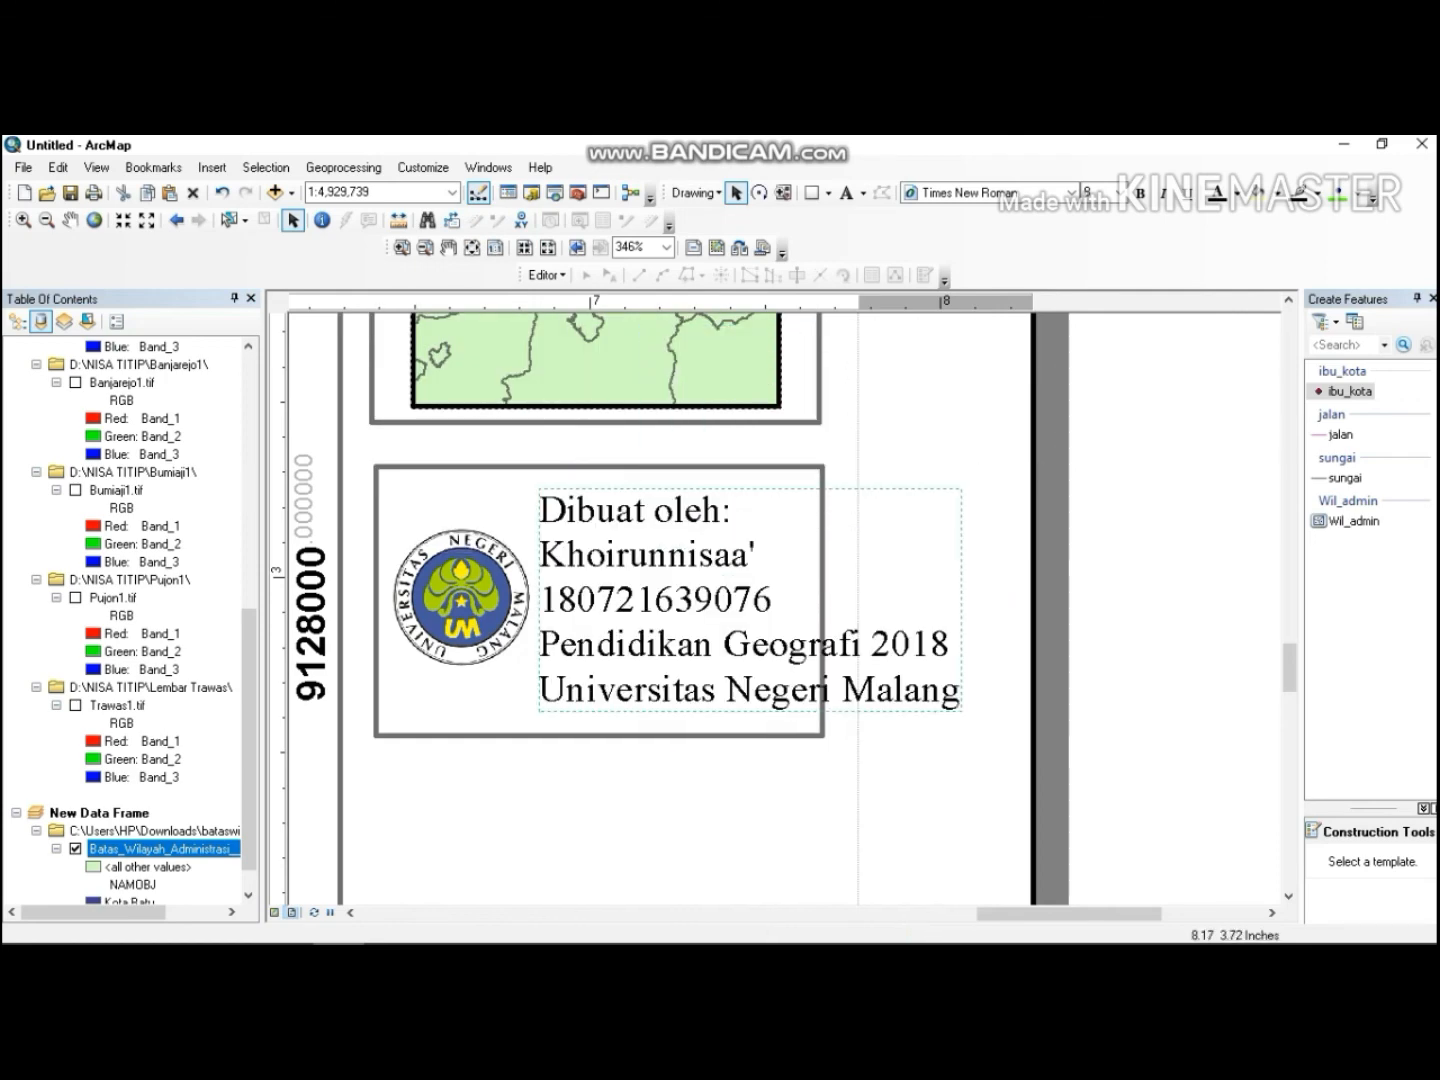
left_click(1090, 193)
type("5")
key("Return")
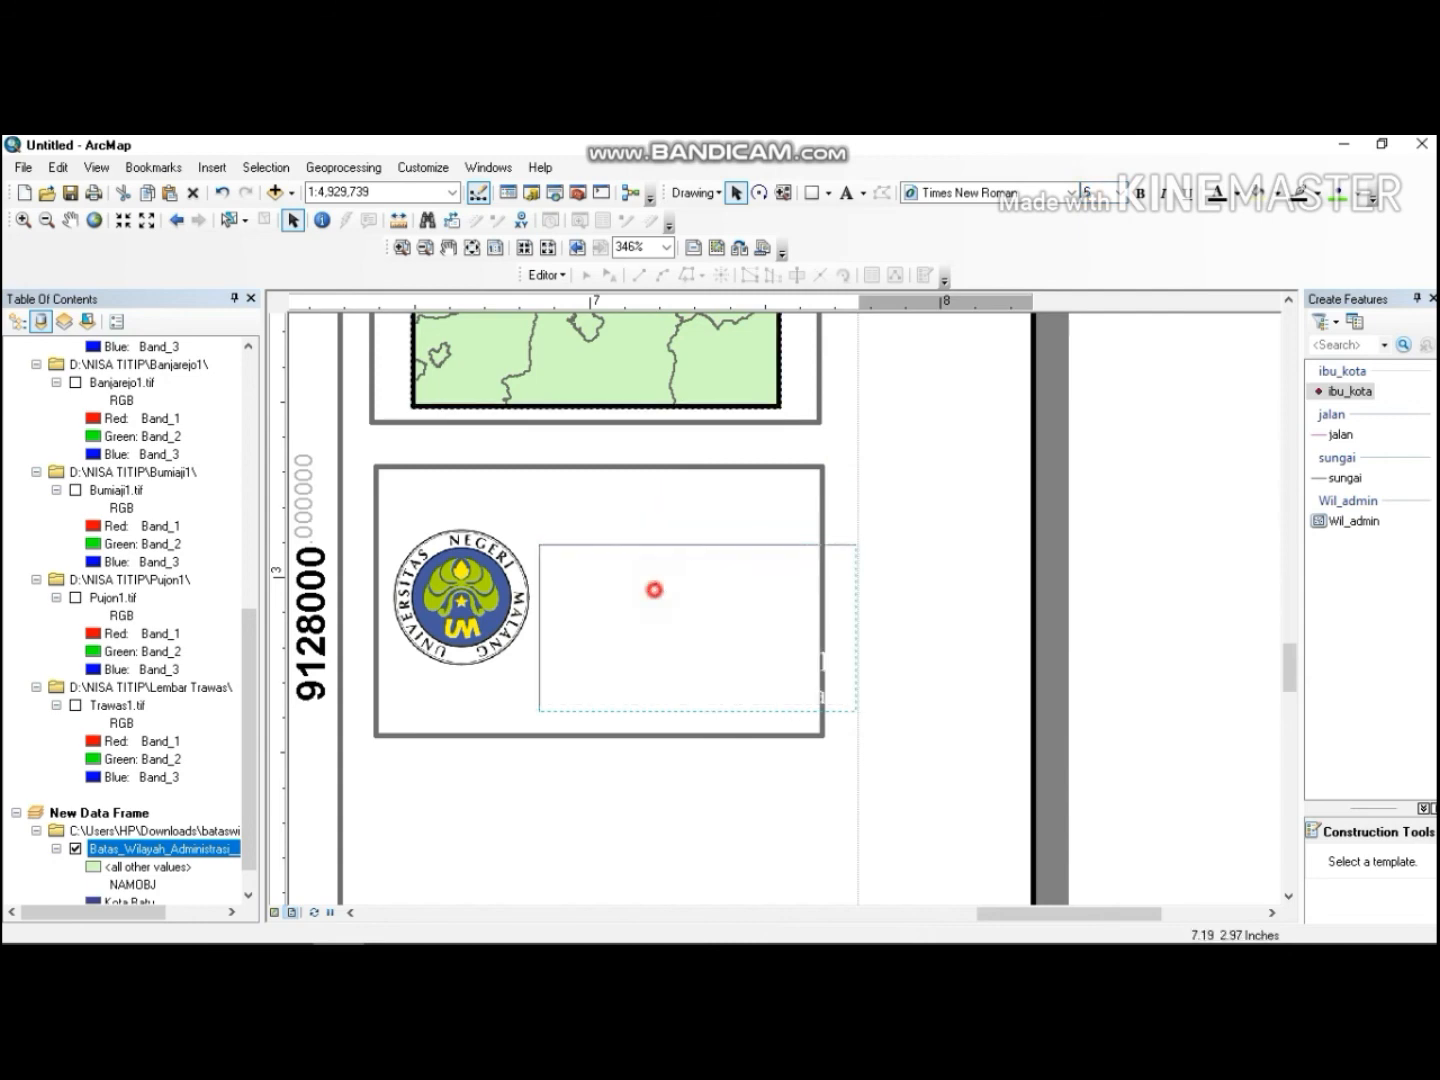
Center-align the author text block's lines.
left_click(634, 598)
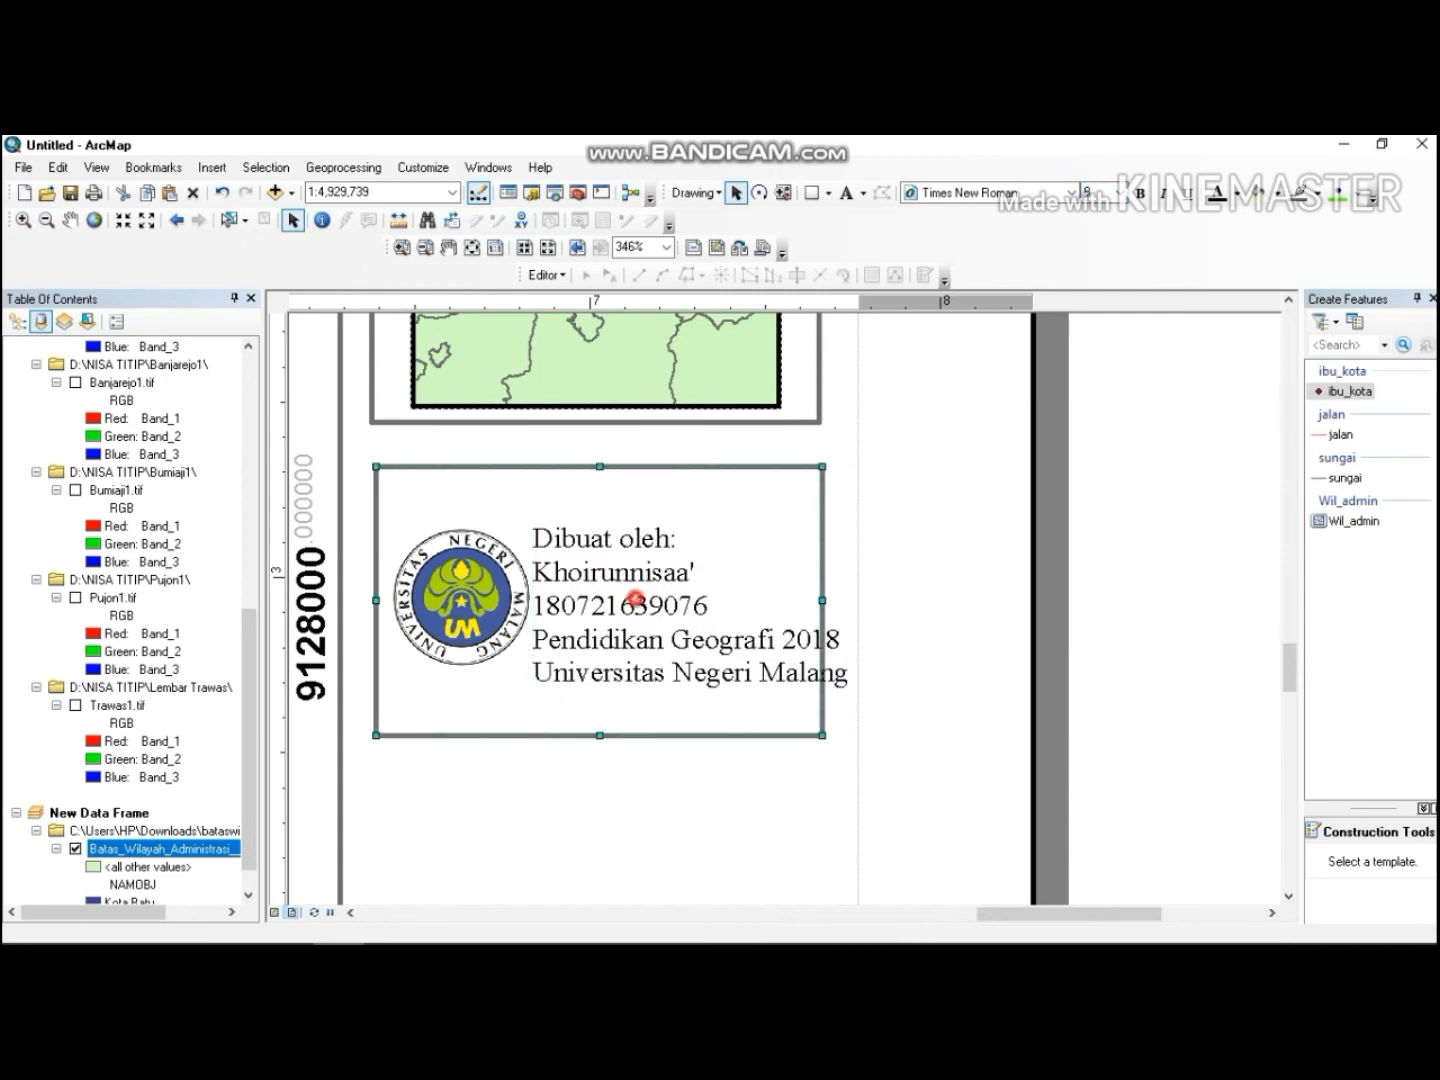
double_click(640, 600)
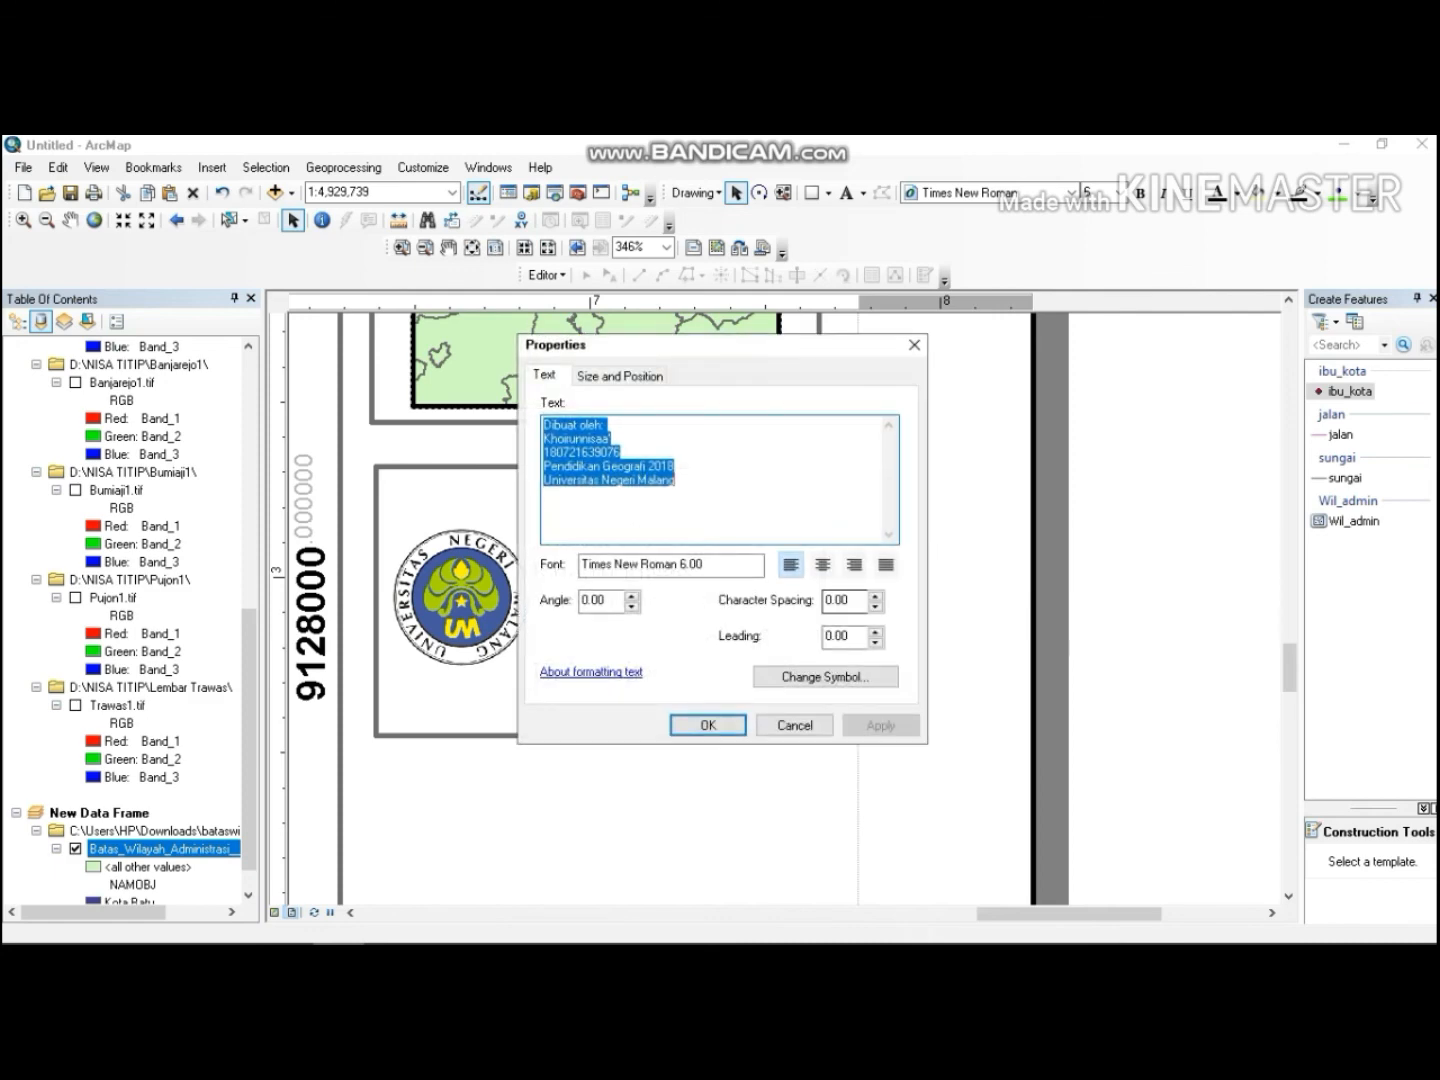
left_click(822, 564)
left_click(707, 724)
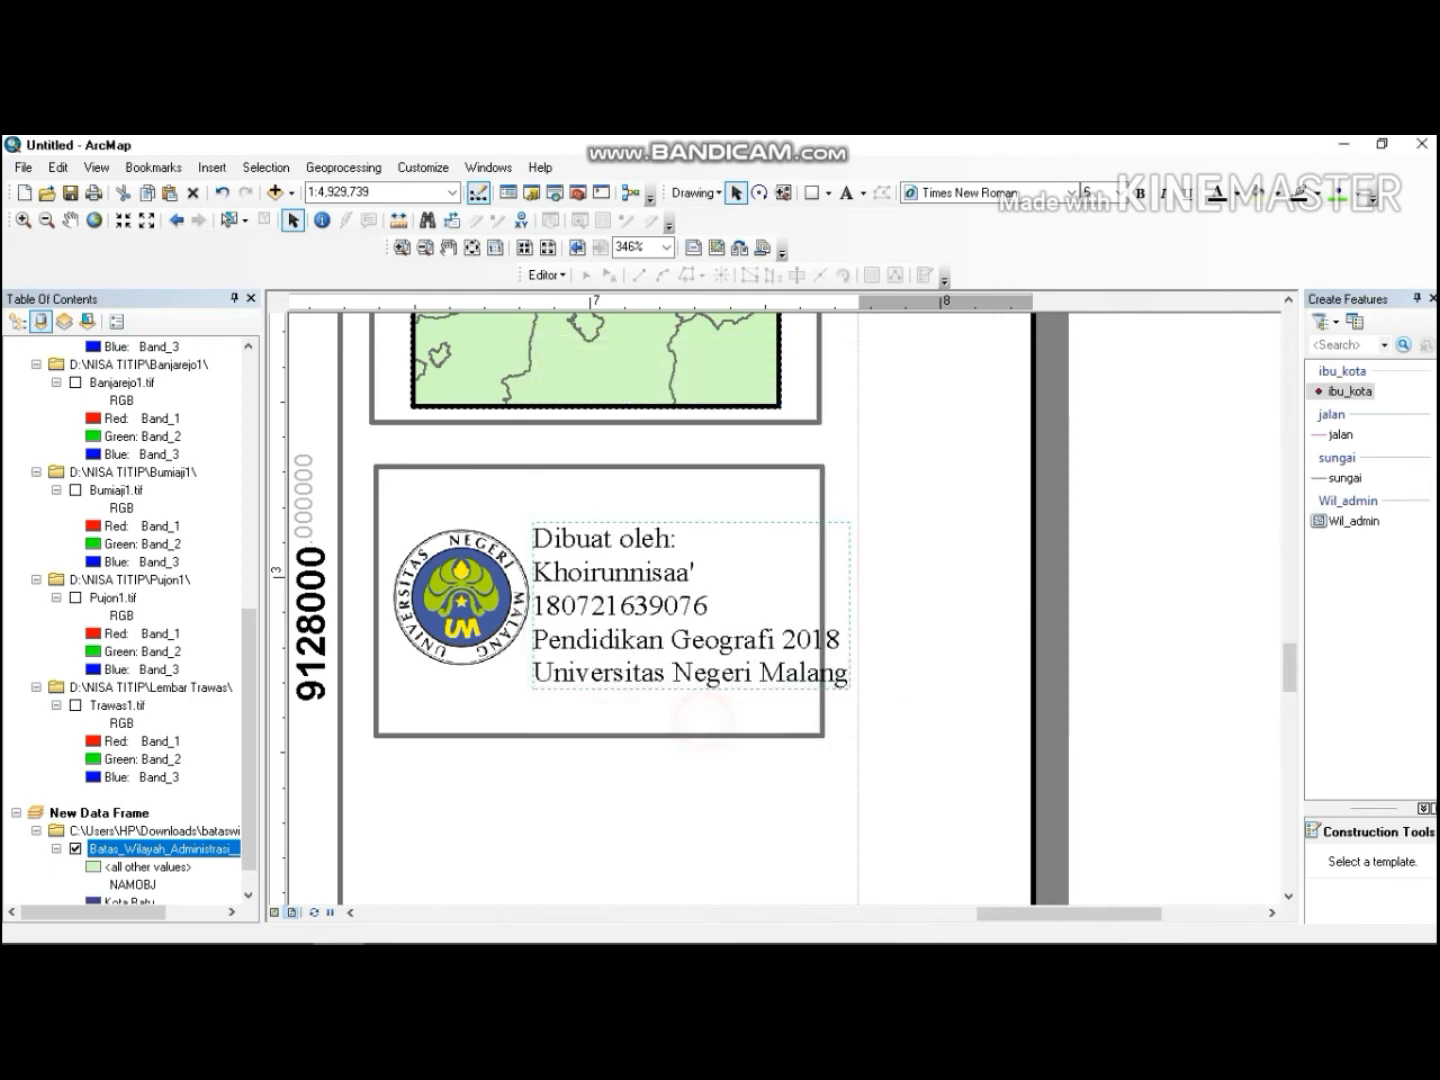
Shrink the UM logo so it fits beside the author text.
left_click_drag(524, 580, 658, 578)
left_click(478, 570)
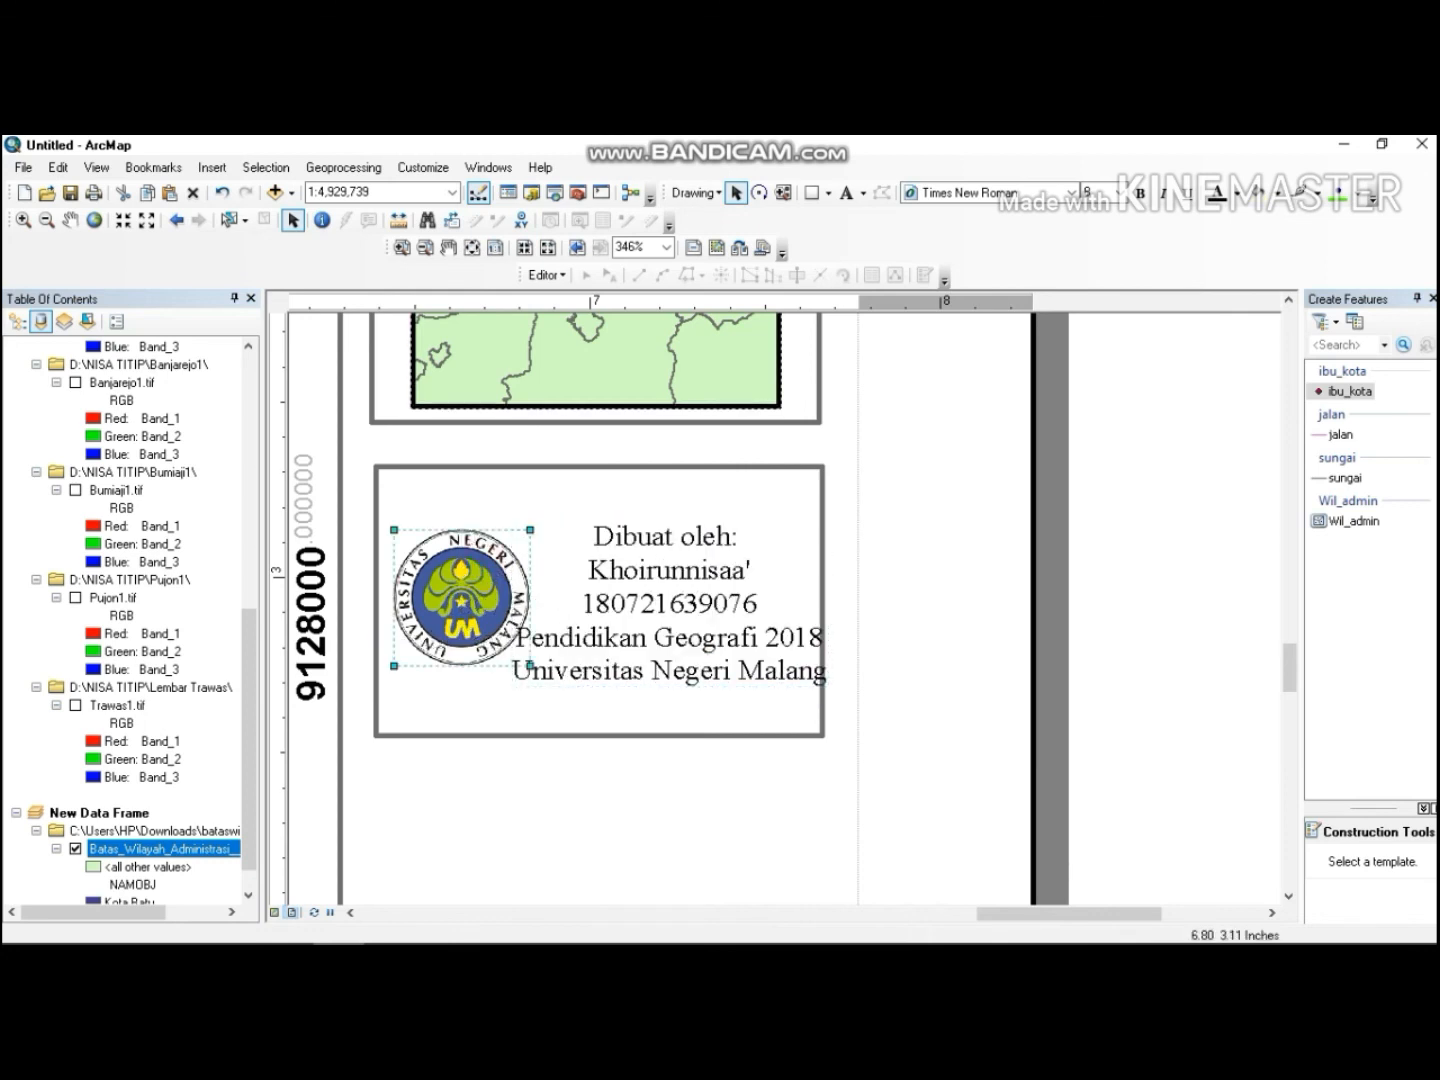
left_click_drag(530, 530, 498, 562)
left_click(627, 592)
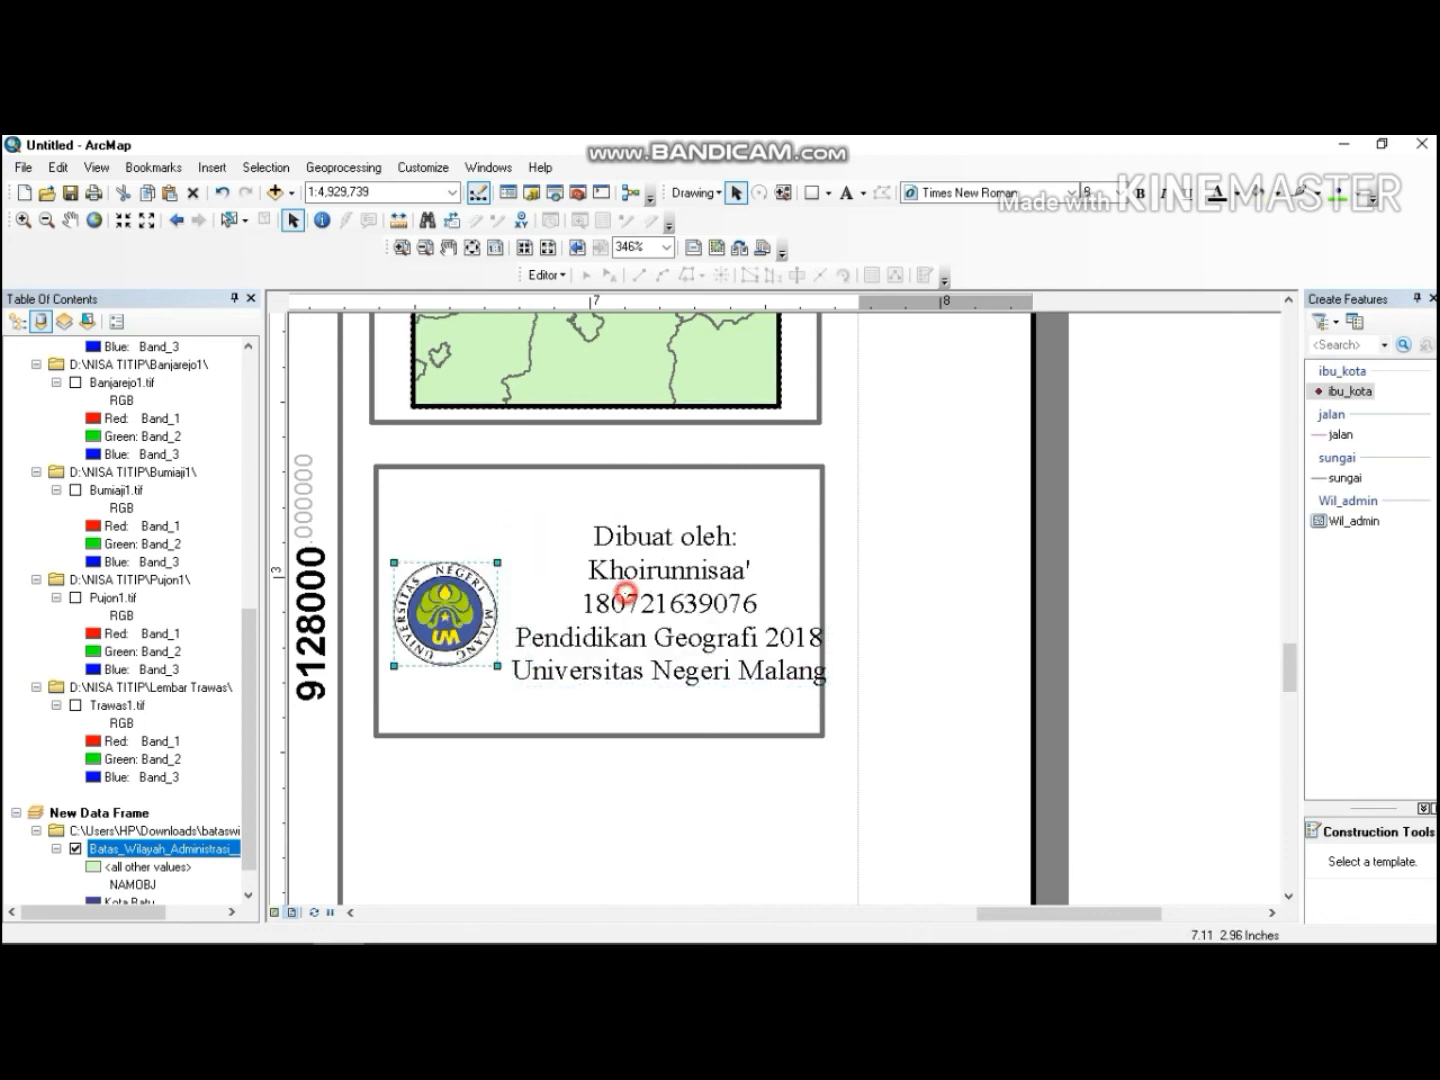
left_click(668, 590)
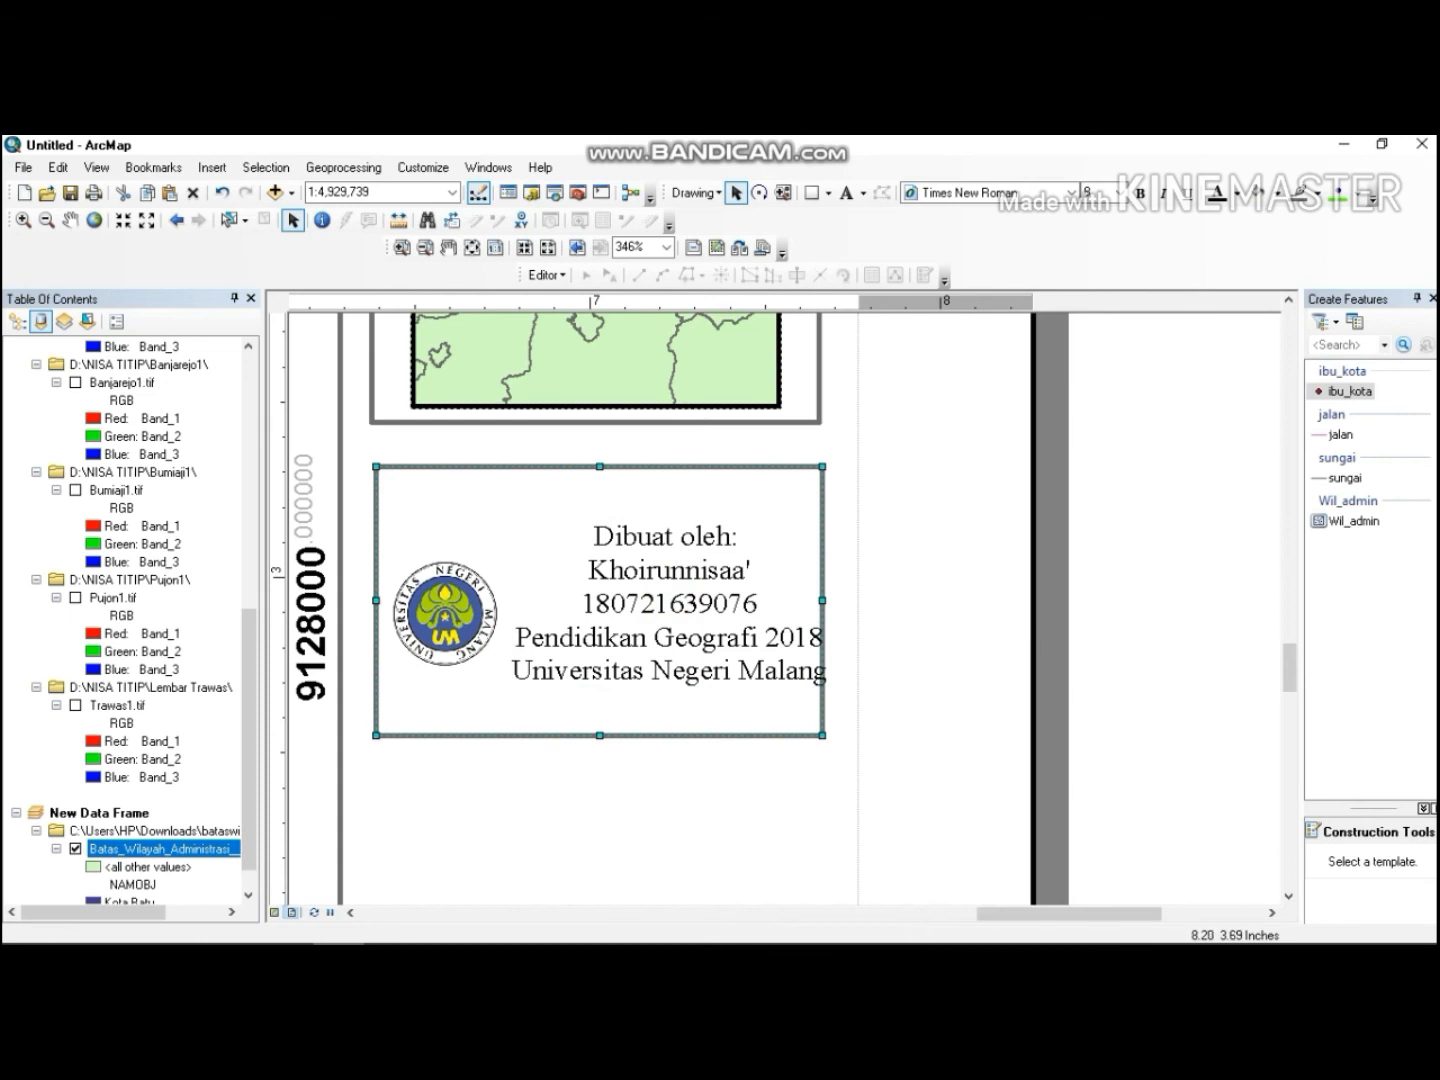
Move the author text block slightly up and left within the box.
left_click(1093, 191)
left_click(677, 572)
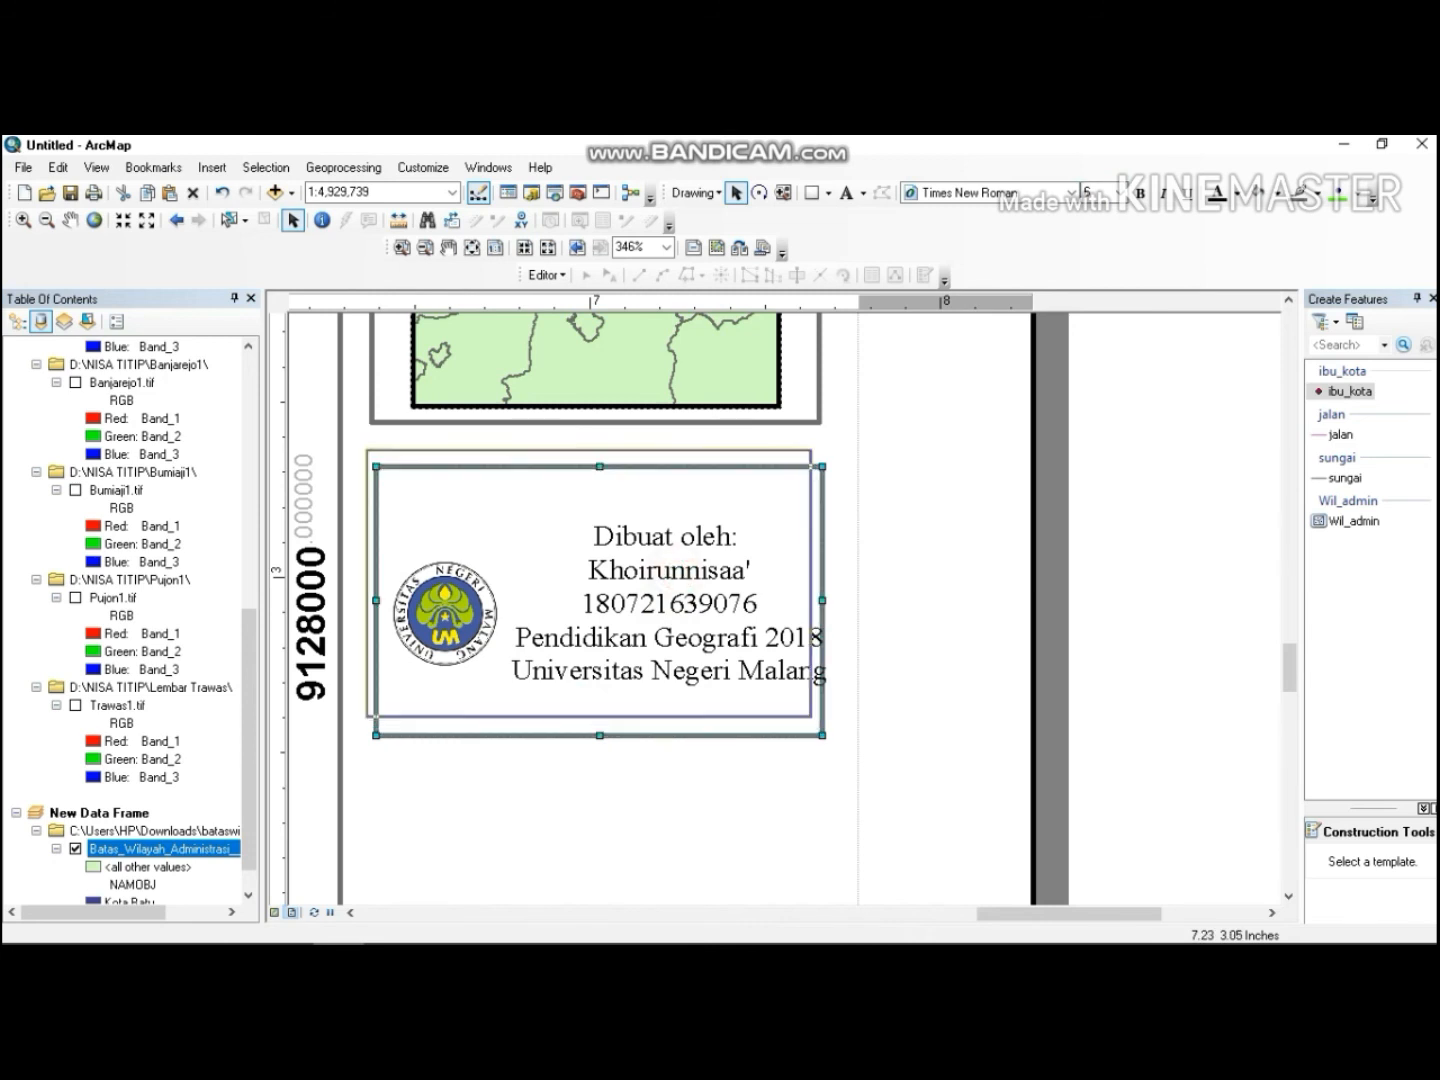
left_click(677, 572)
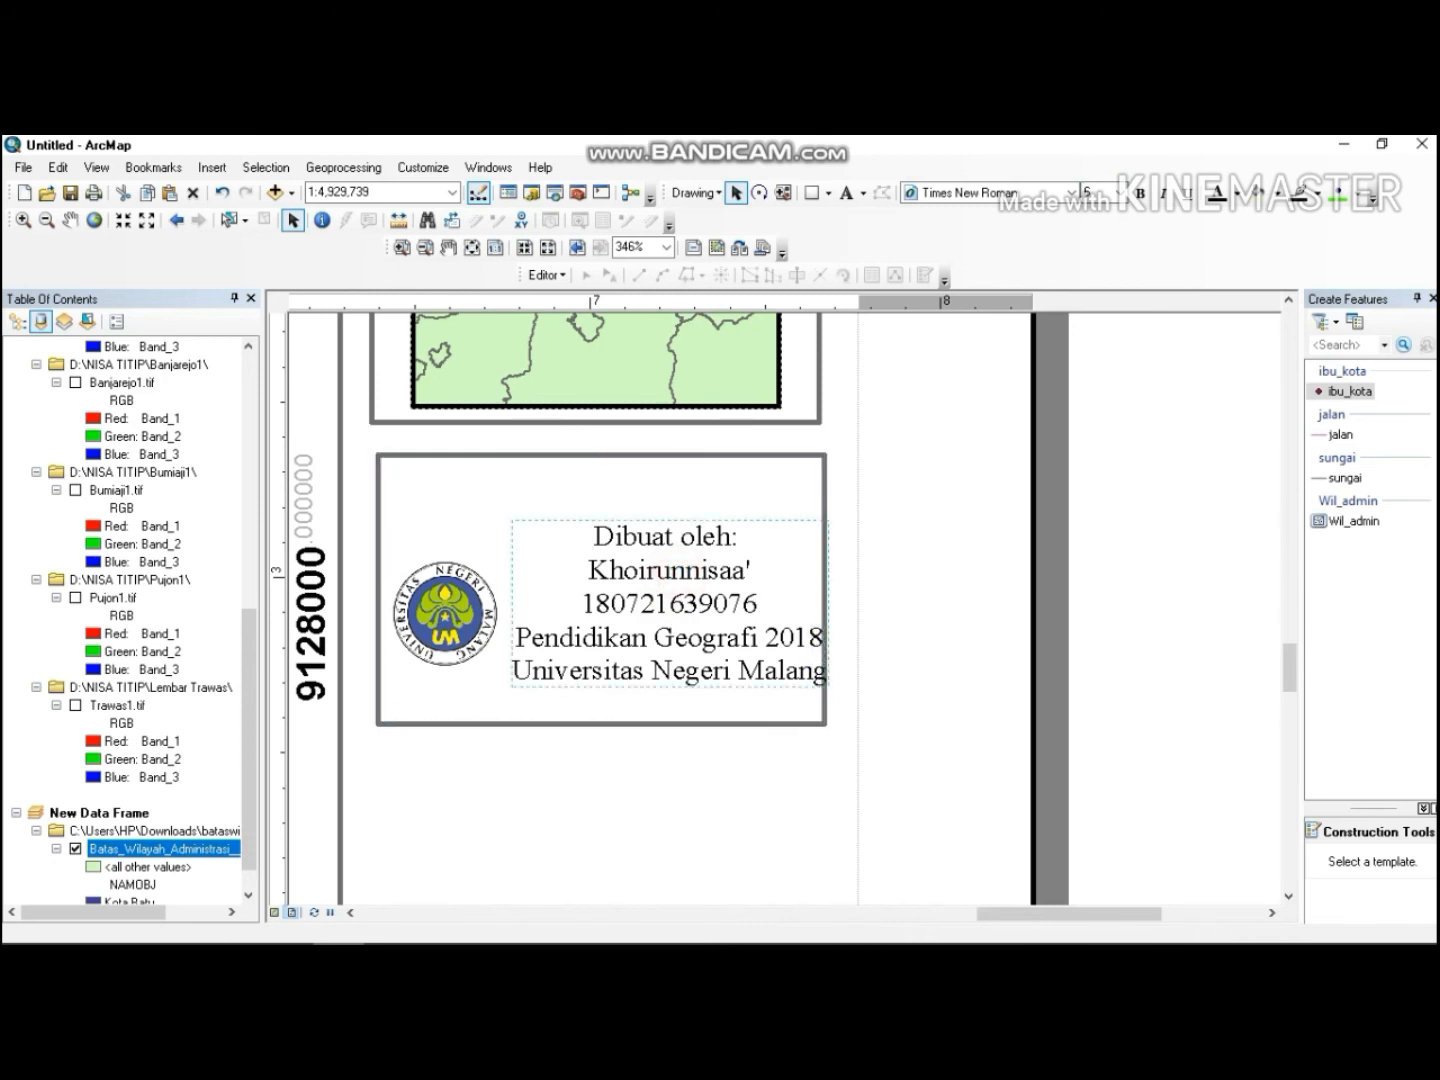
left_click(673, 568)
left_click(676, 568)
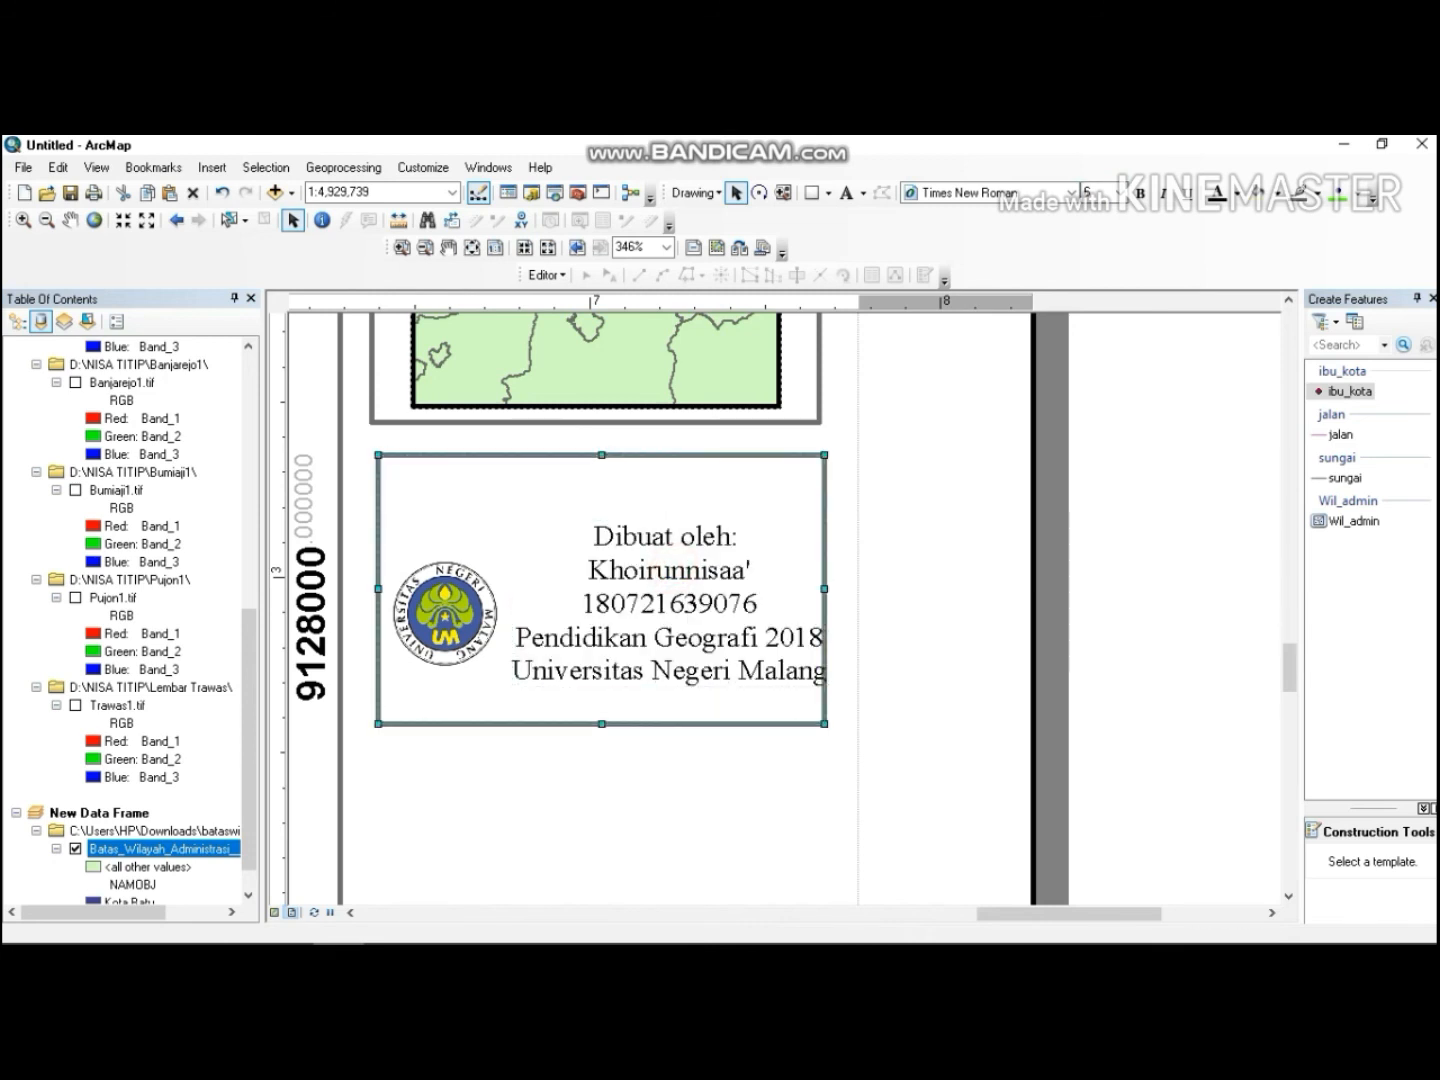
left_click(672, 568)
left_click_drag(671, 567, 656, 549)
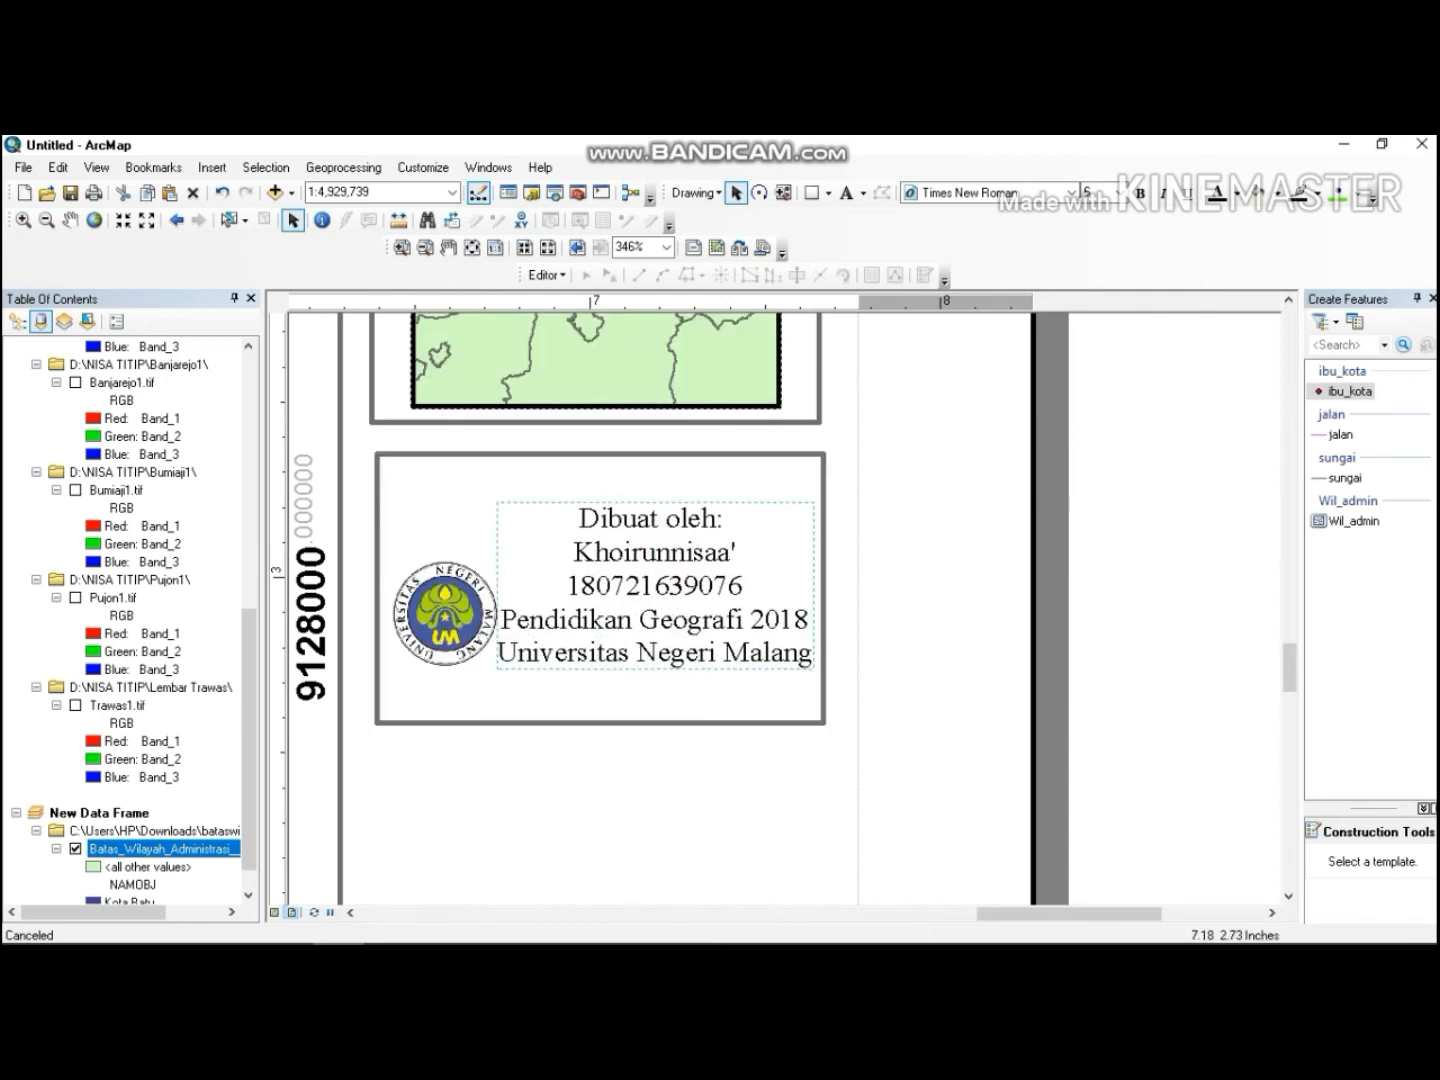
Move the UM logo upward to line up with the author text.
left_click(460, 598)
left_click_drag(455, 598, 445, 562)
left_click(535, 607)
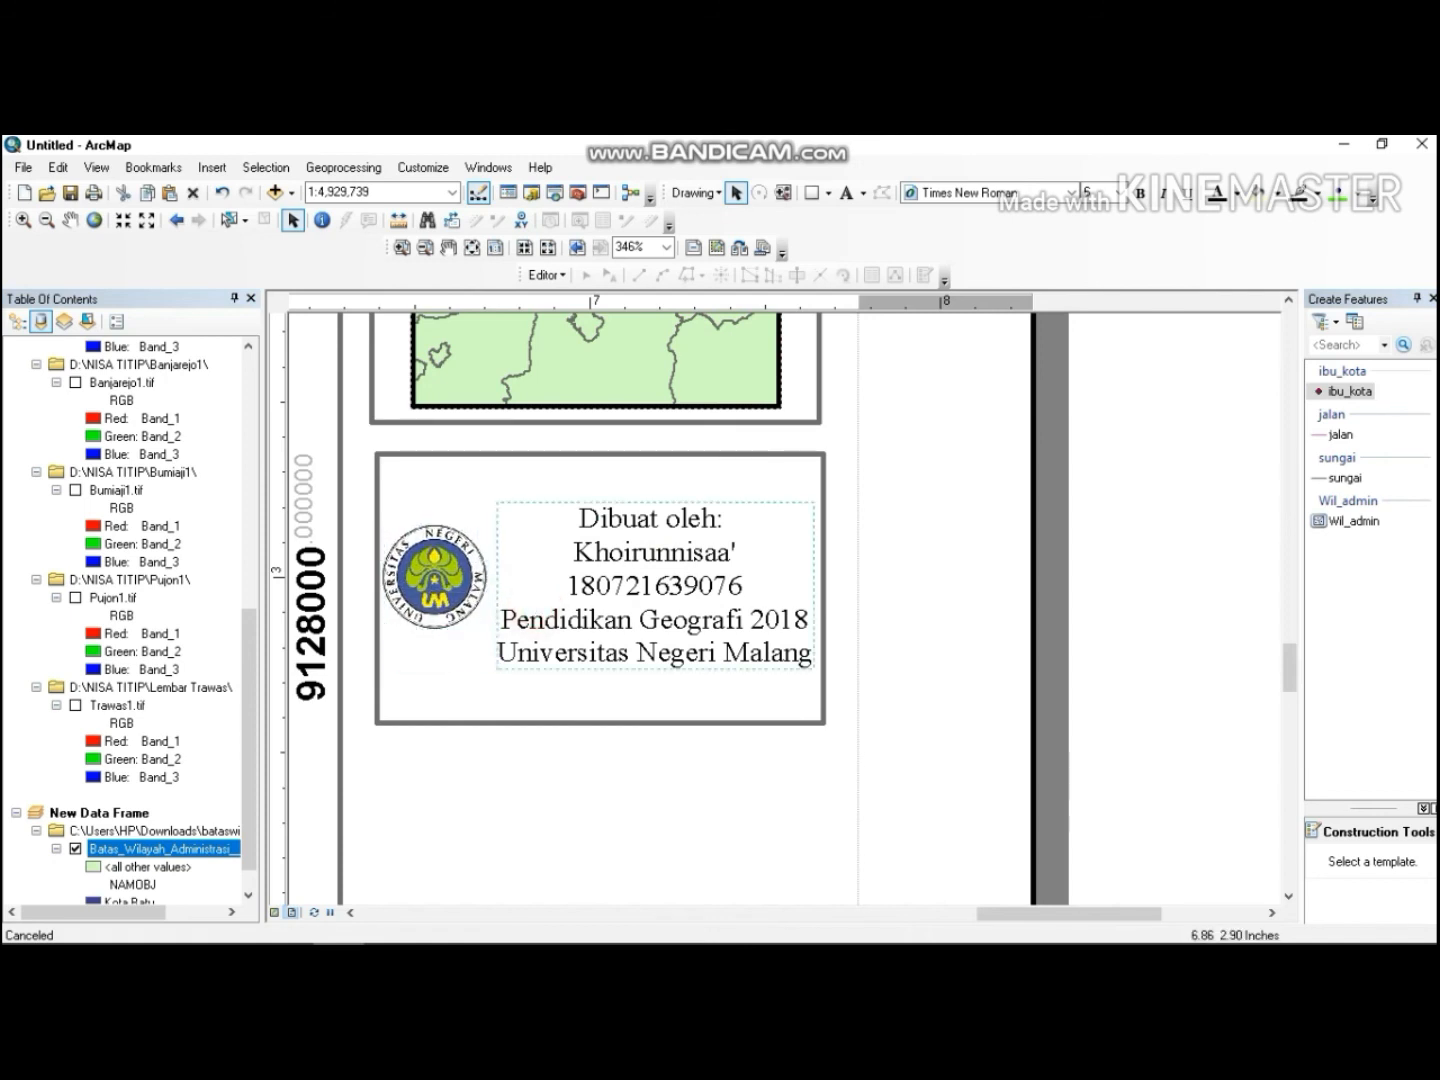
Draw a rectangle about 1.26 by 0.52 inches beneath the author box.
left_click(622, 755)
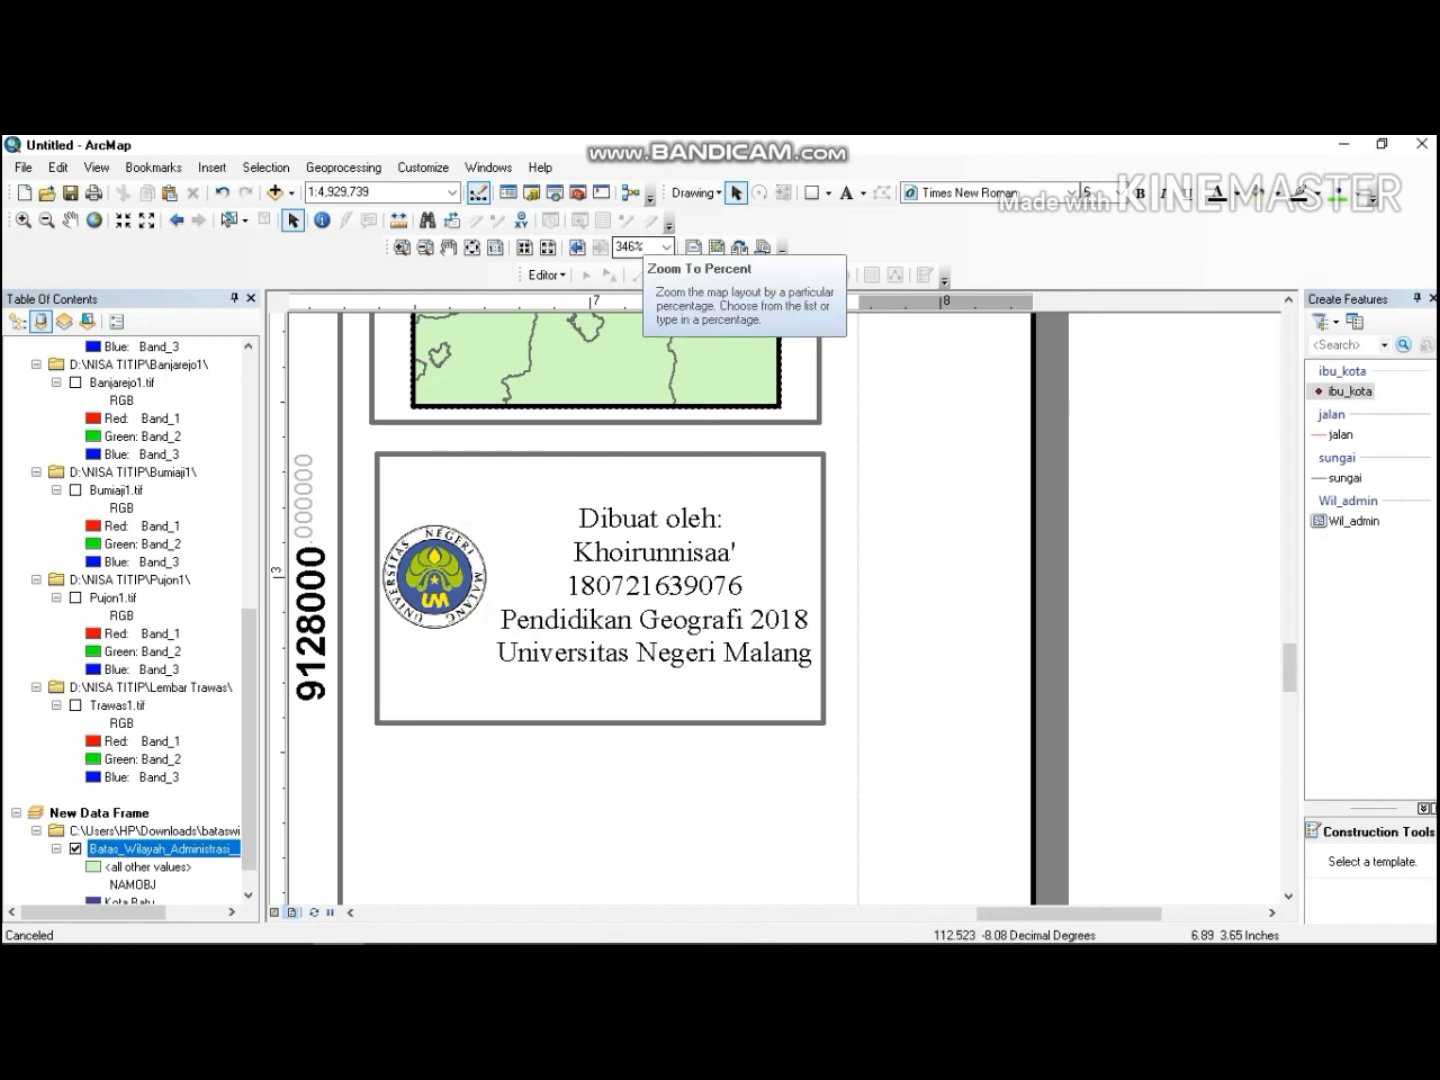
left_click(812, 193)
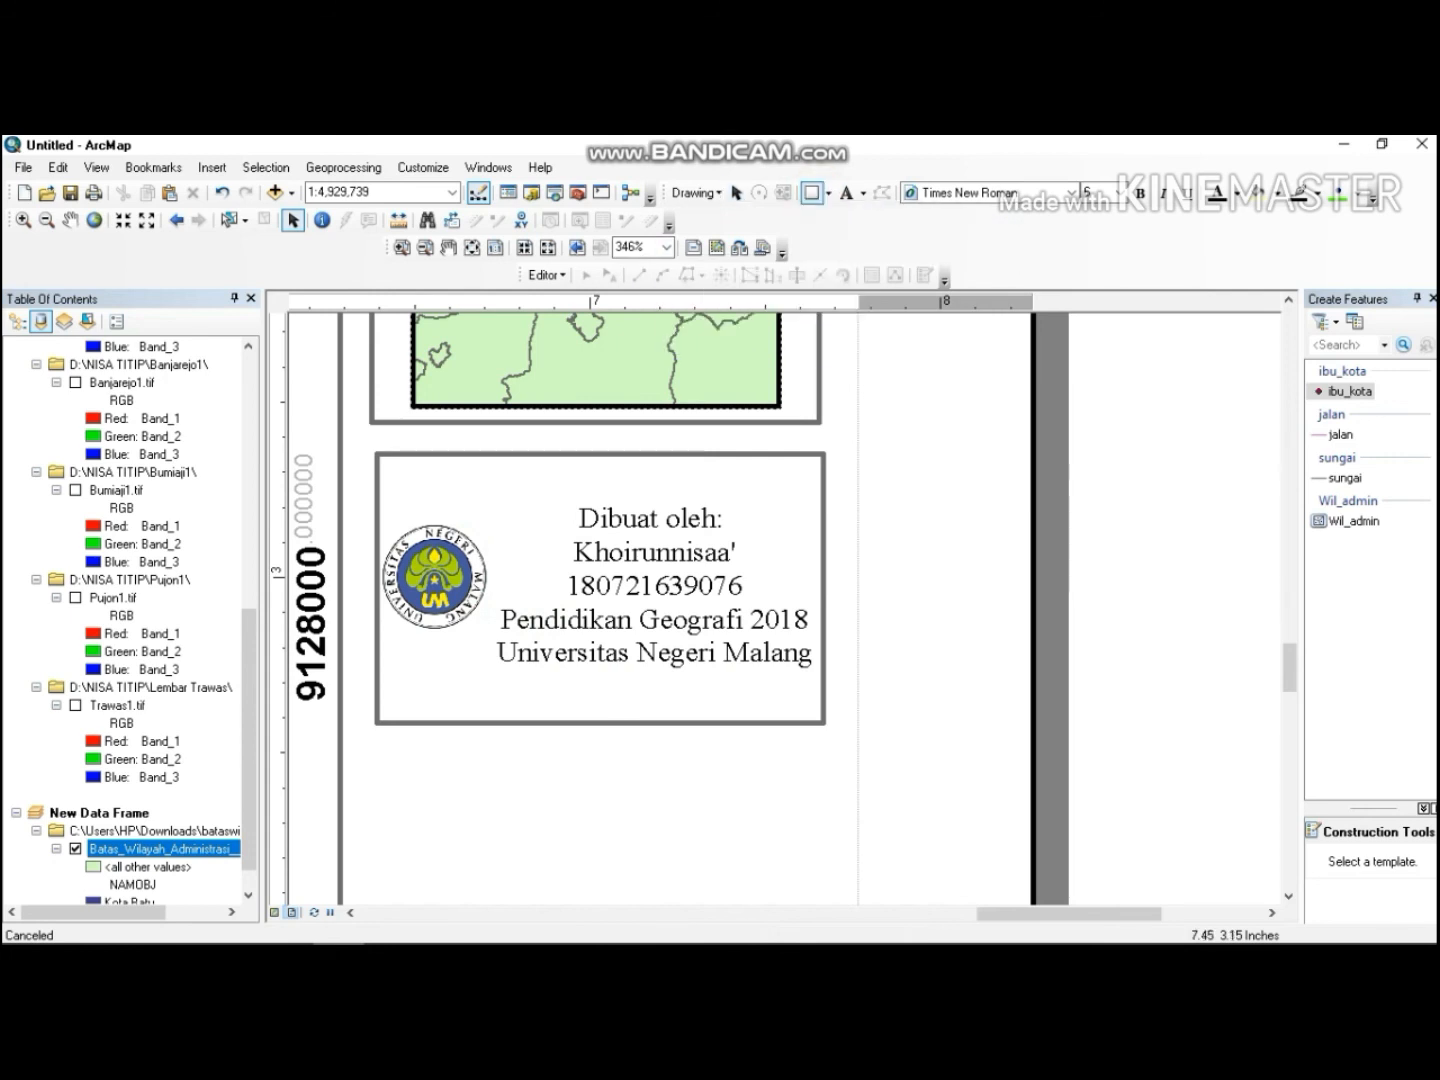
left_click_drag(385, 756, 824, 930)
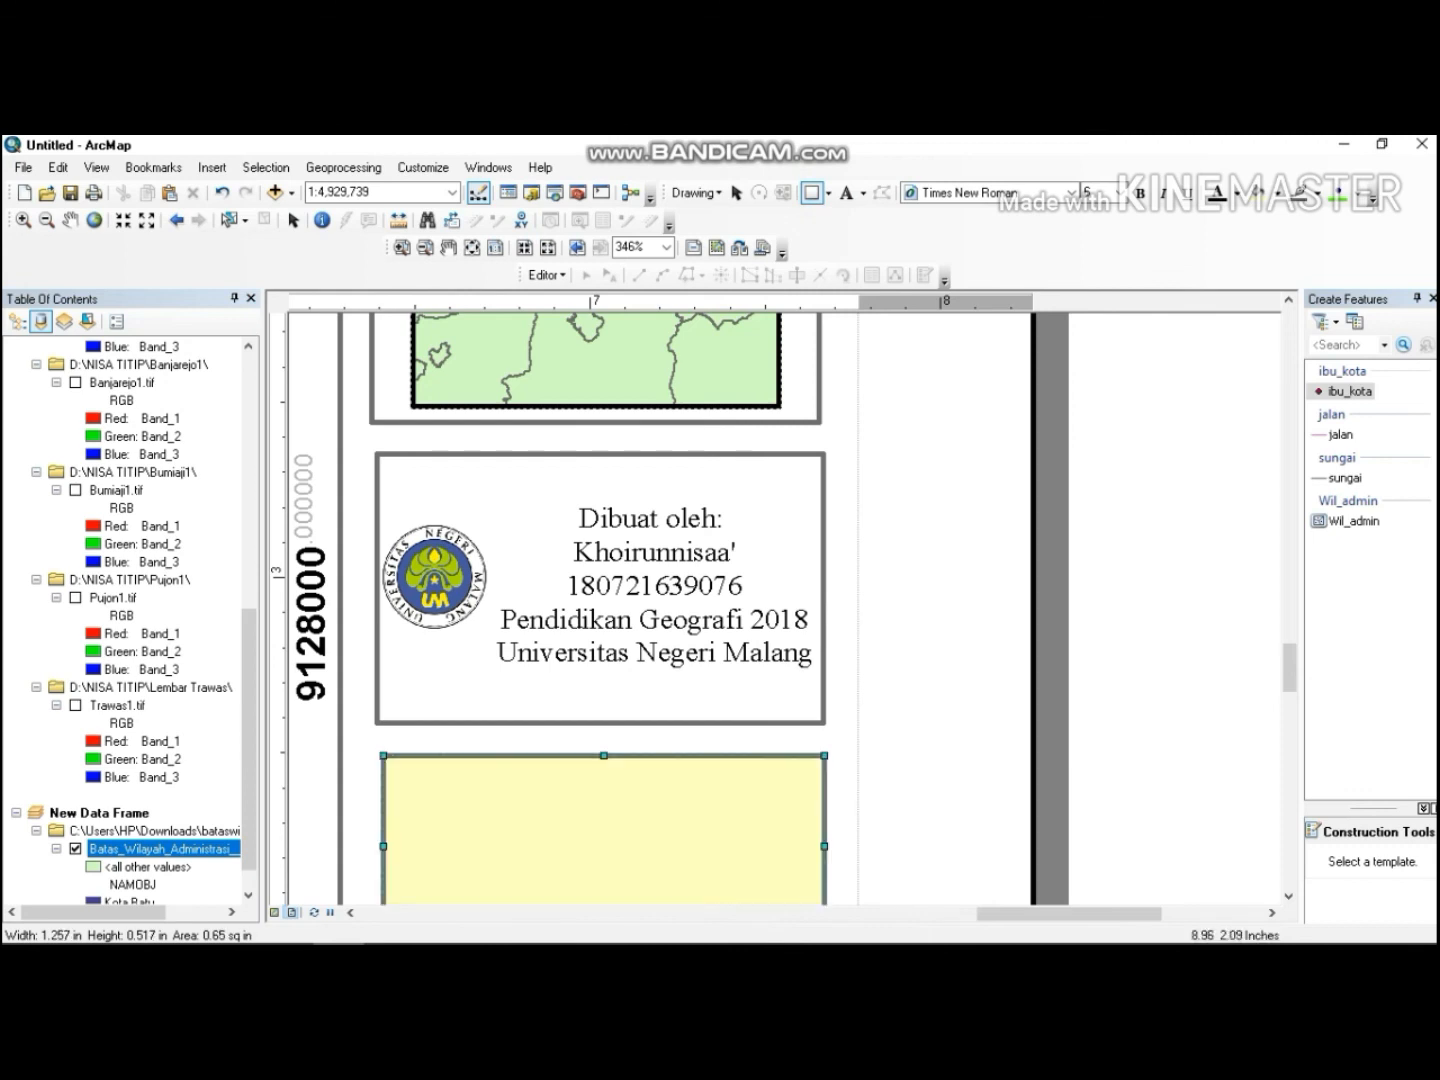
Enlarge the new rectangle downward and slightly to the right.
left_click(1288, 897)
left_click(1288, 897)
left_click(1288, 897)
left_click(1288, 897)
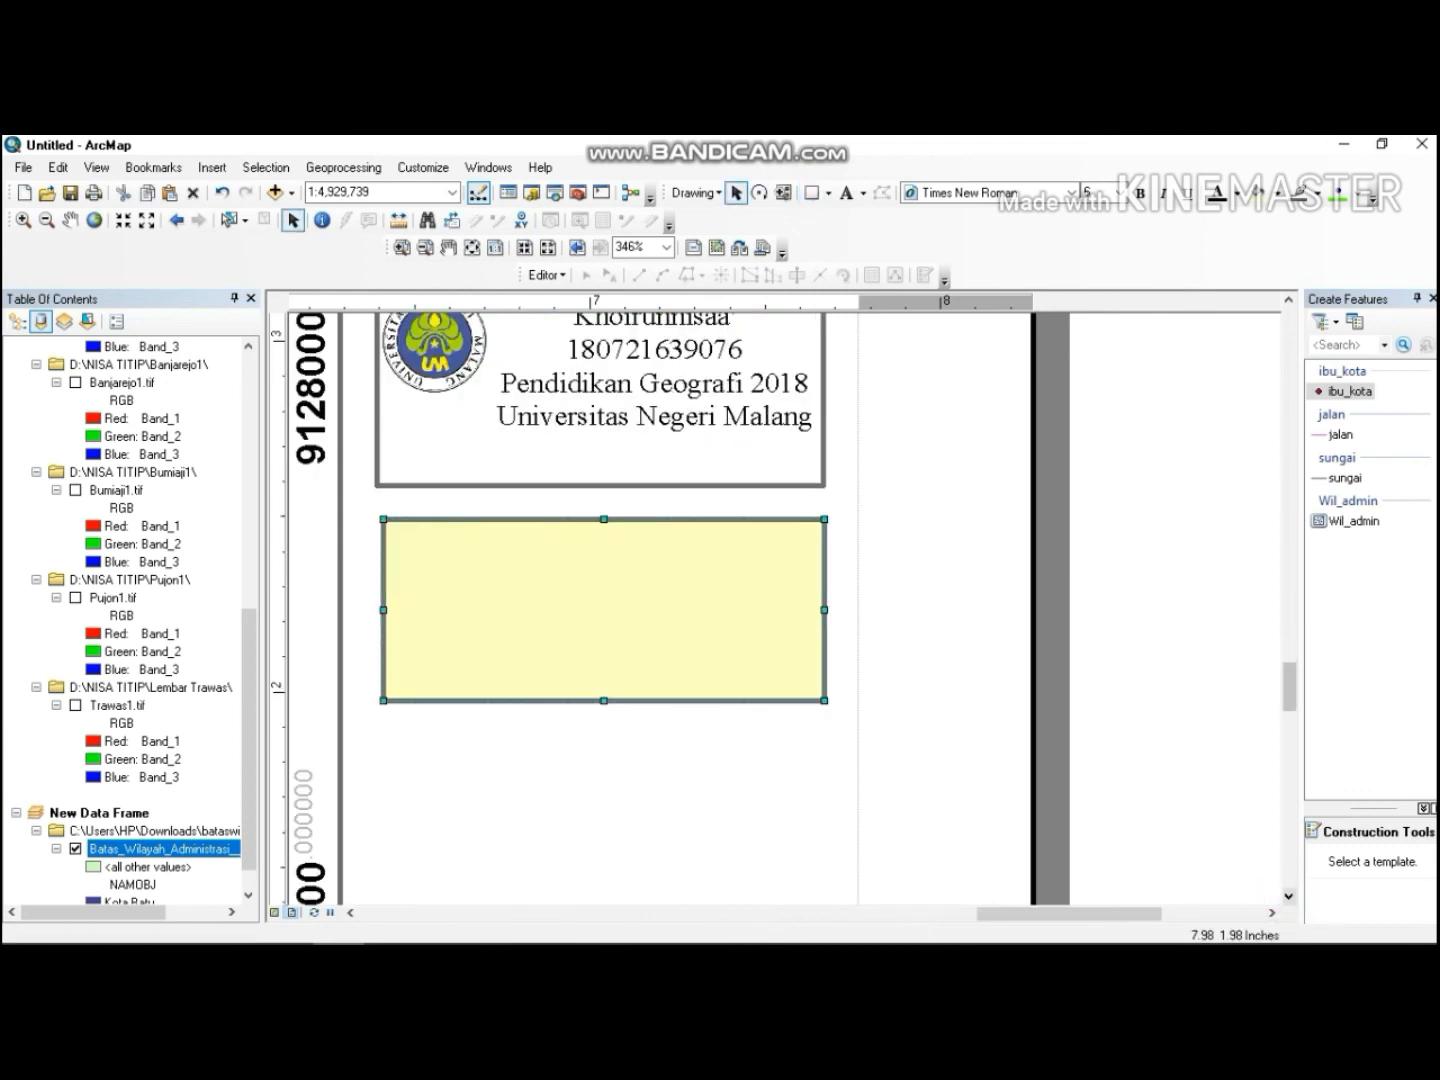
left_click_drag(825, 702, 836, 766)
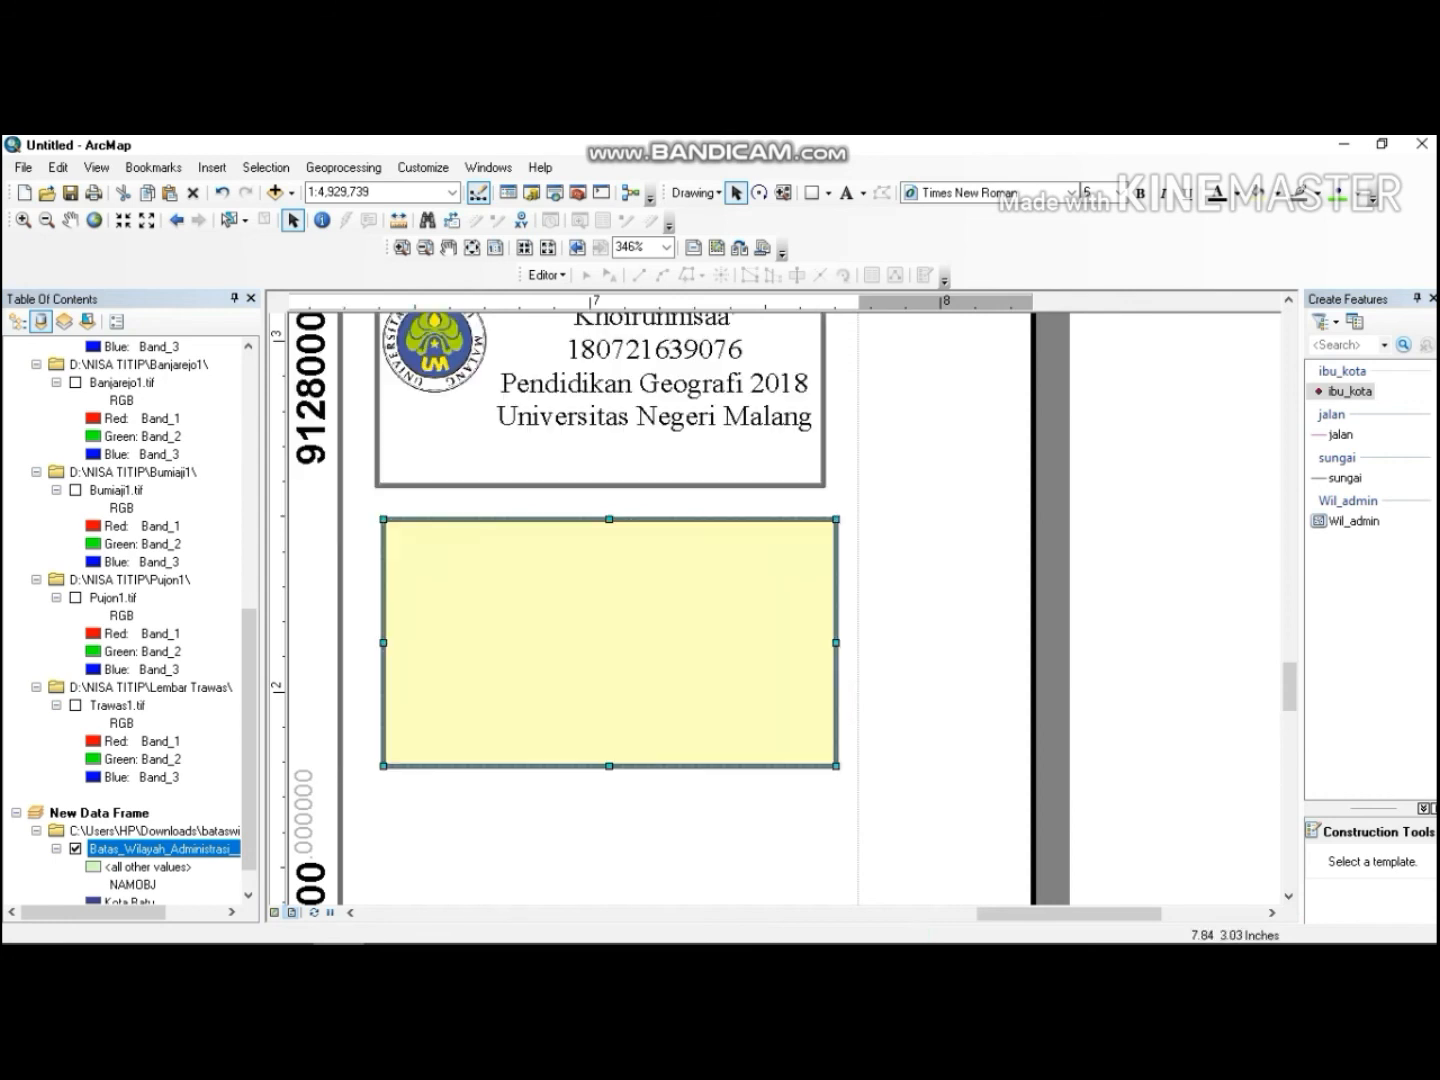
Set the new rectangle's fill color to No Color.
left_click(1281, 193)
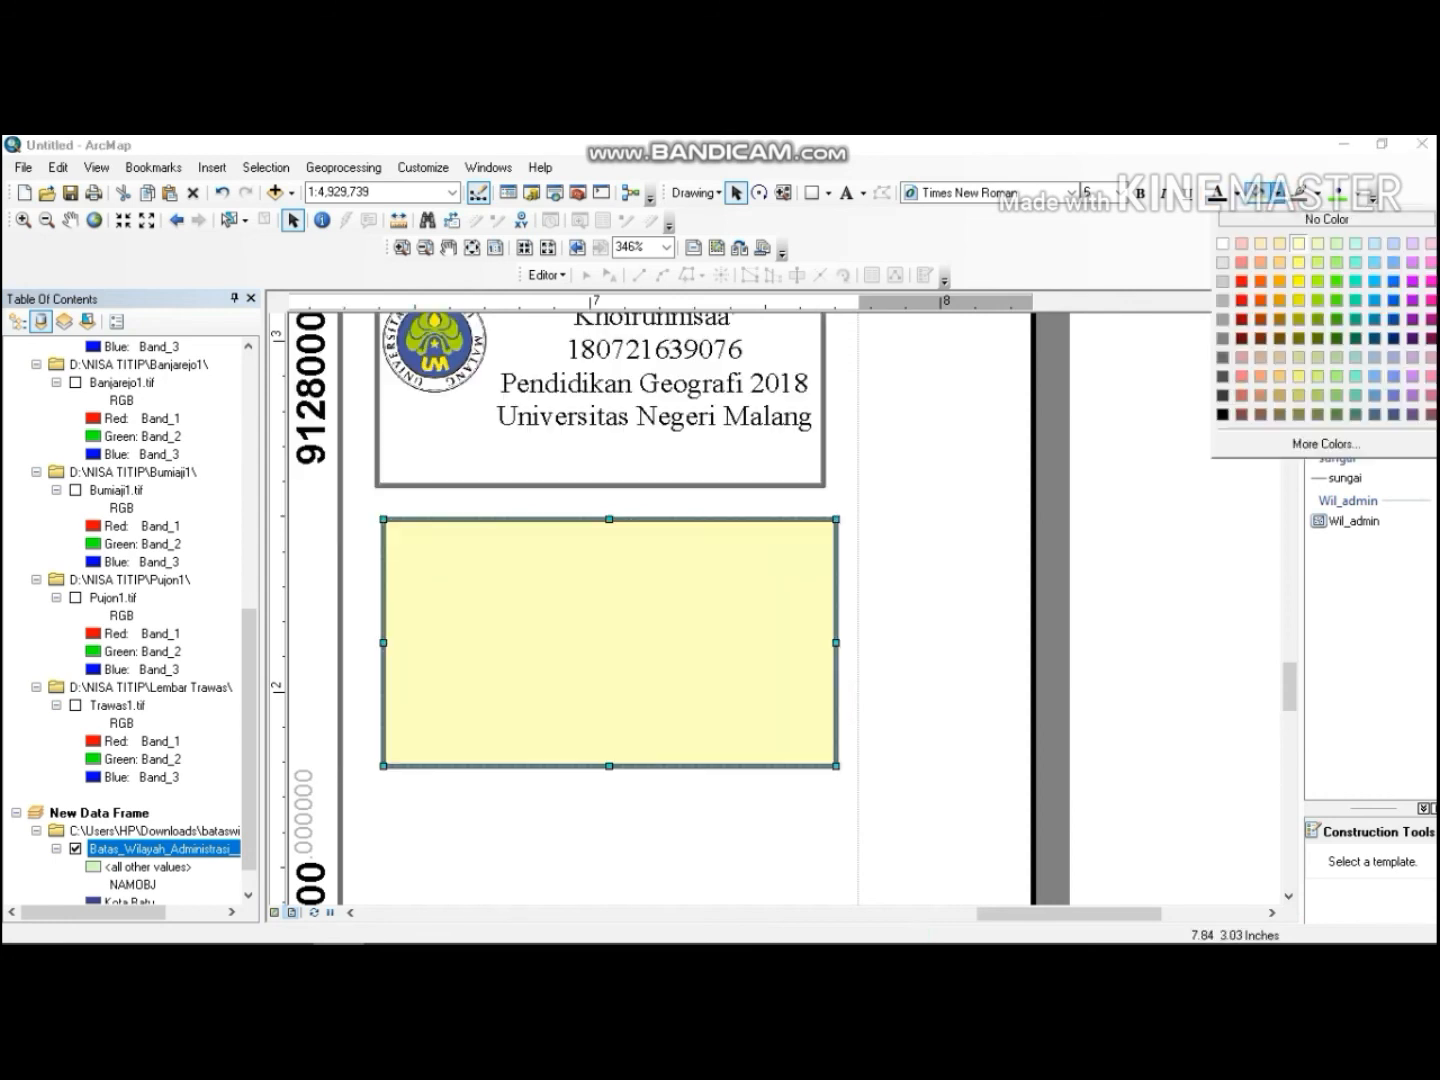
left_click(1327, 219)
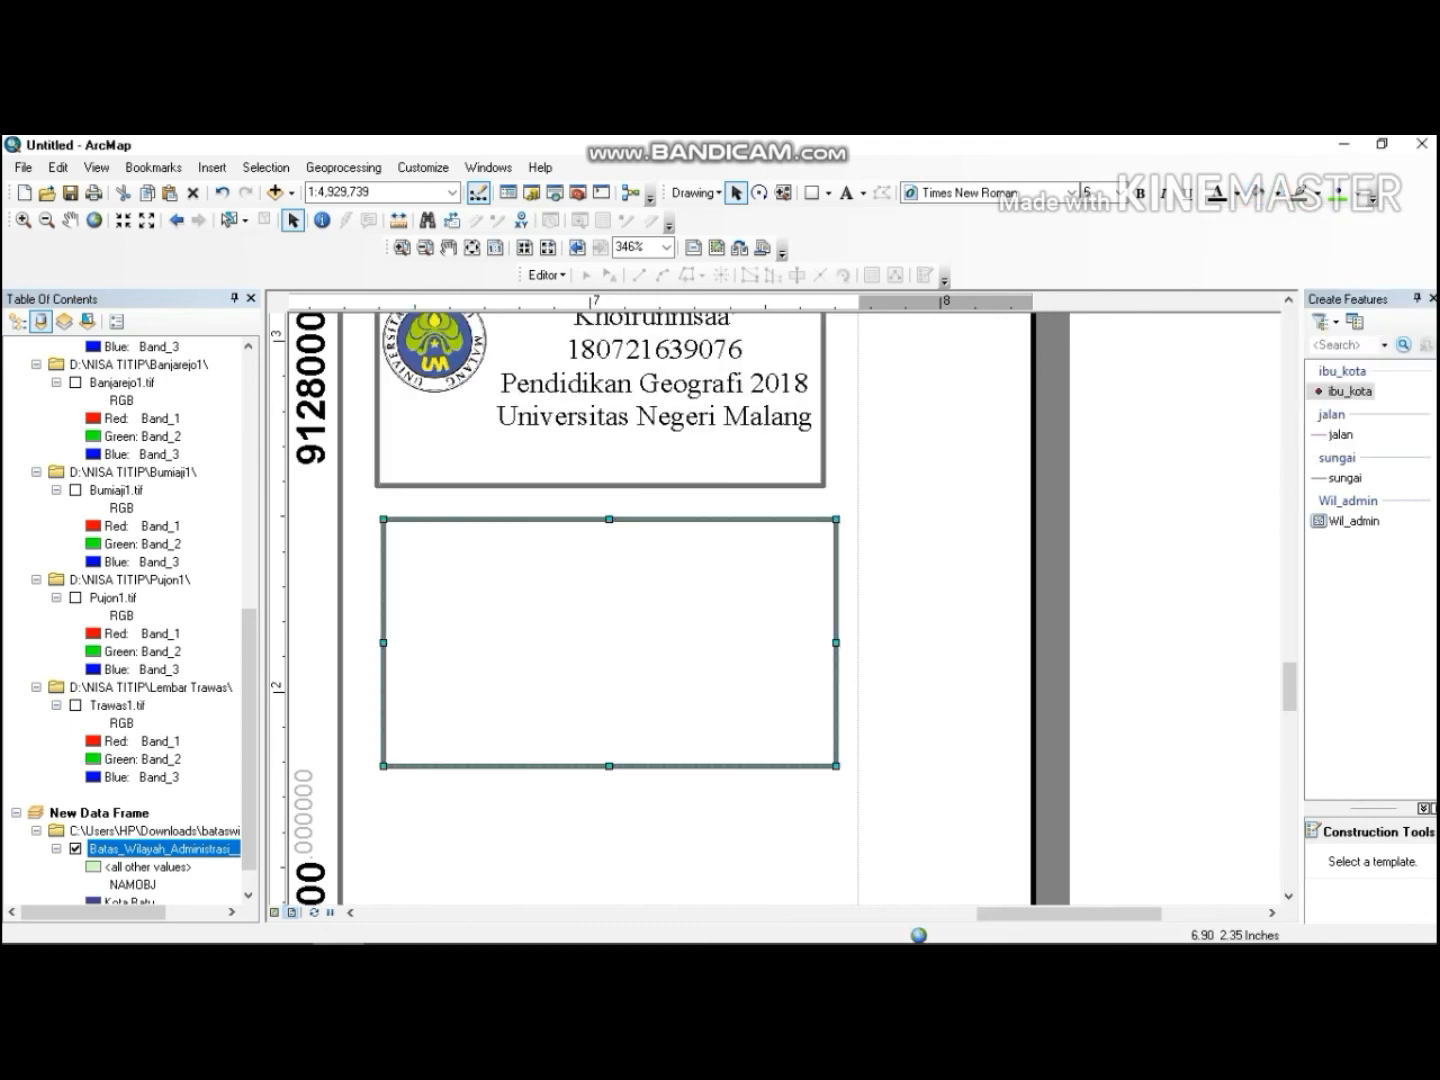
right_click(556, 568)
left_click(556, 574)
Add a text label "Sumber Peta" at the top-left of the new rectangle.
left_click(847, 193)
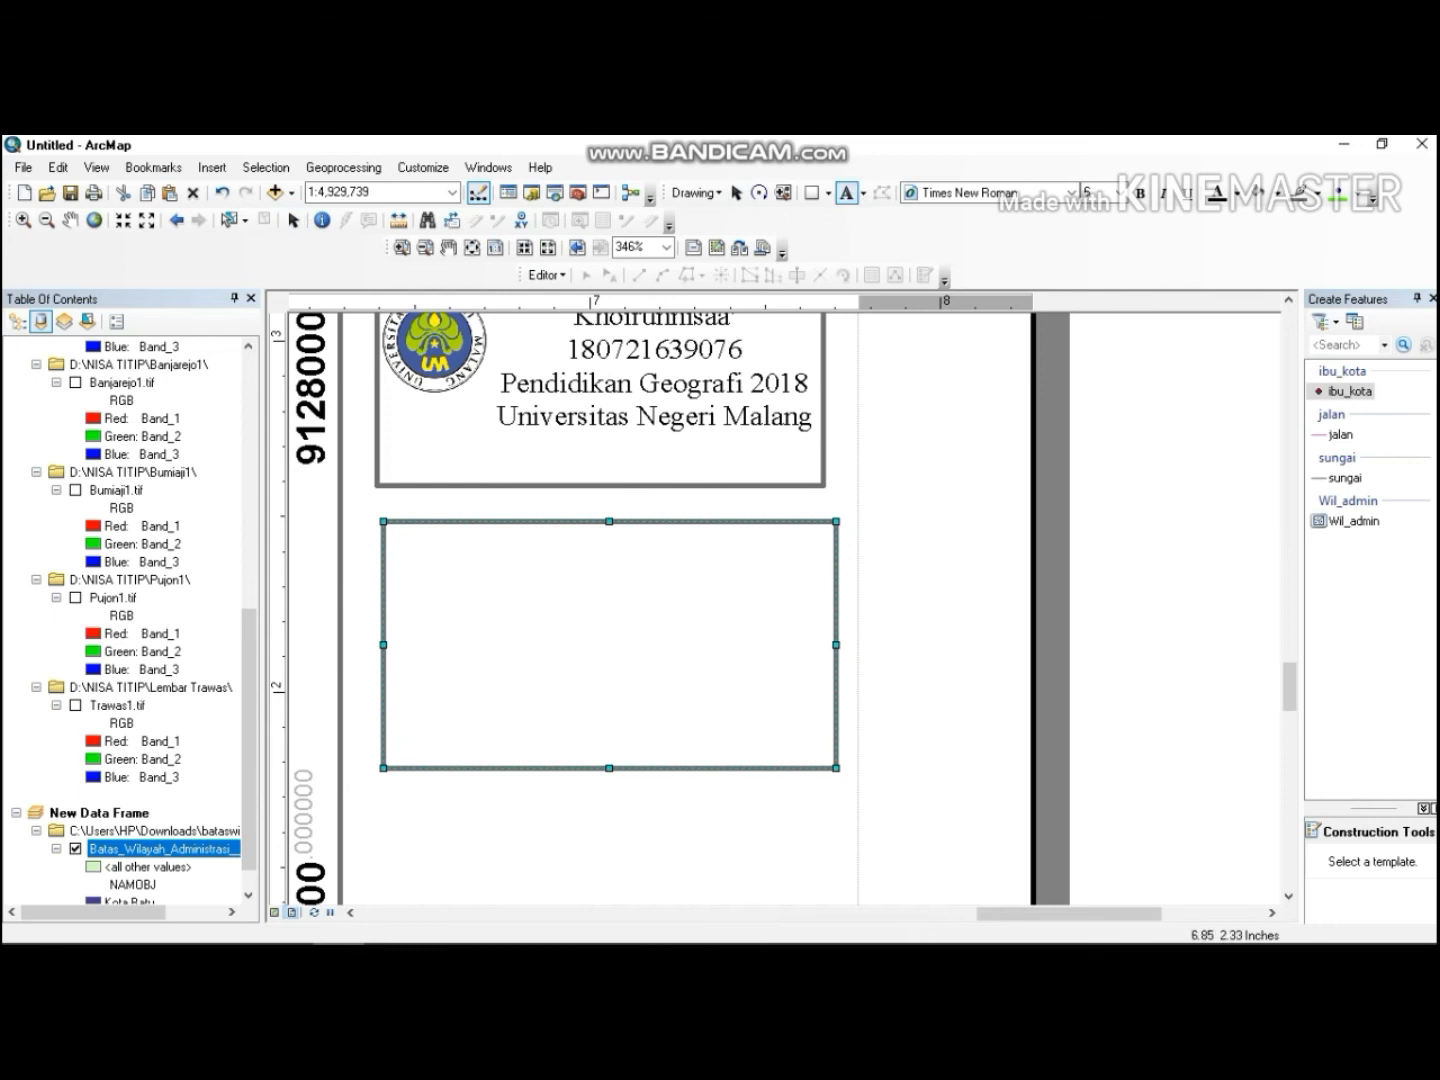
left_click(448, 541)
key("Return")
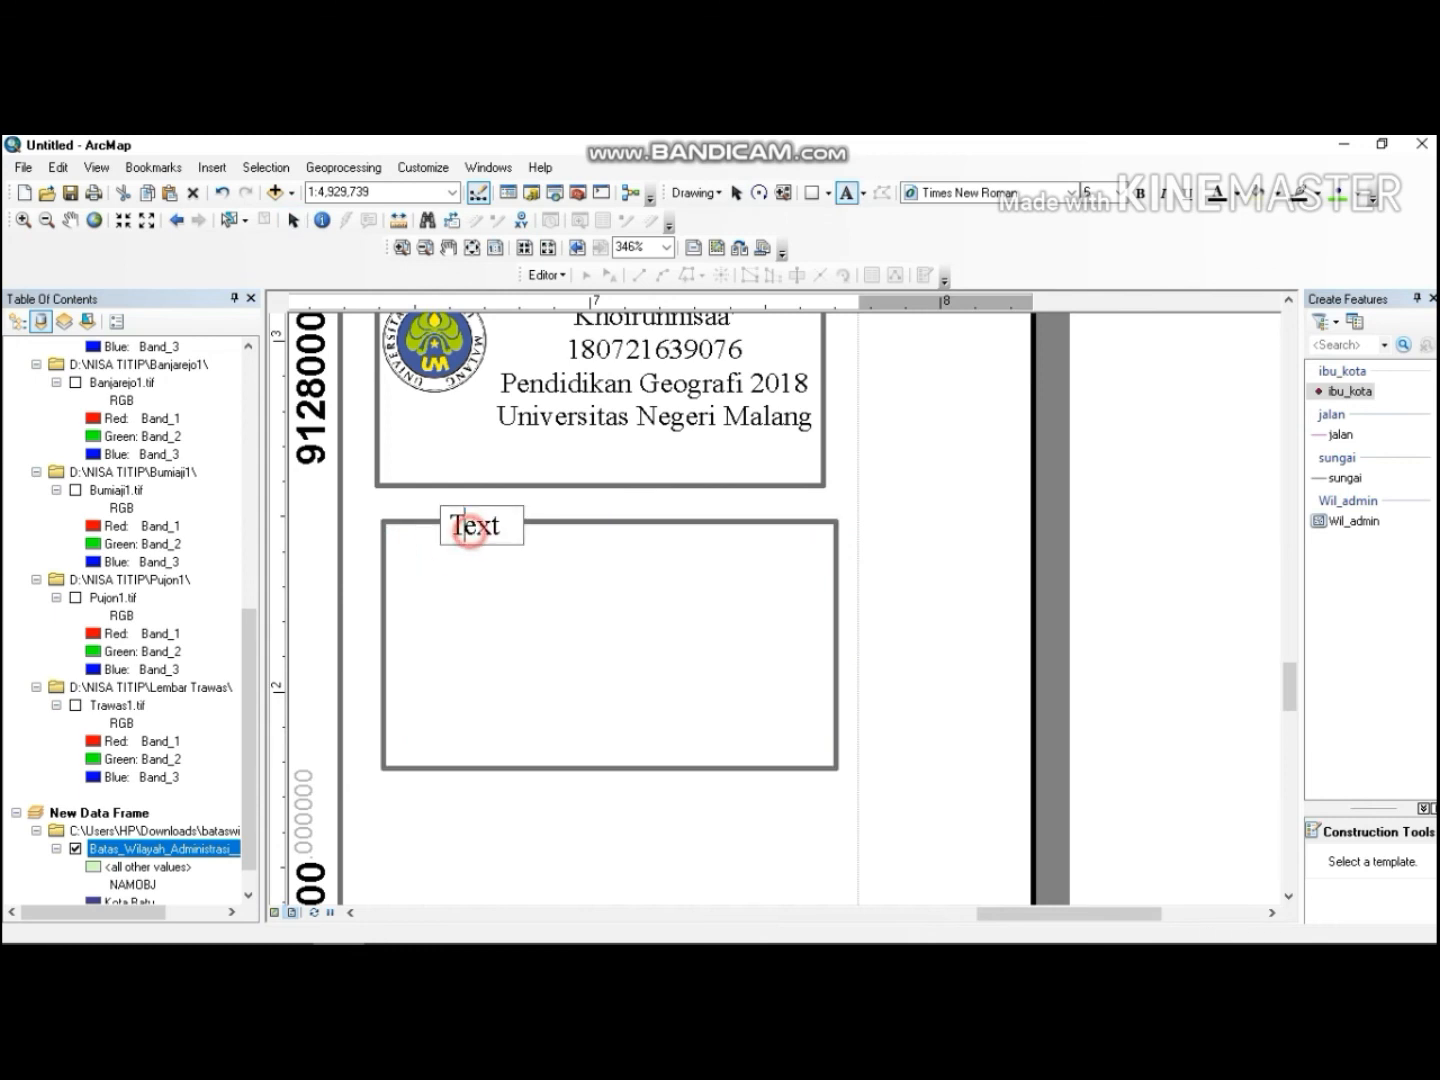
key("Delete")
key("Delete")
key("Delete")
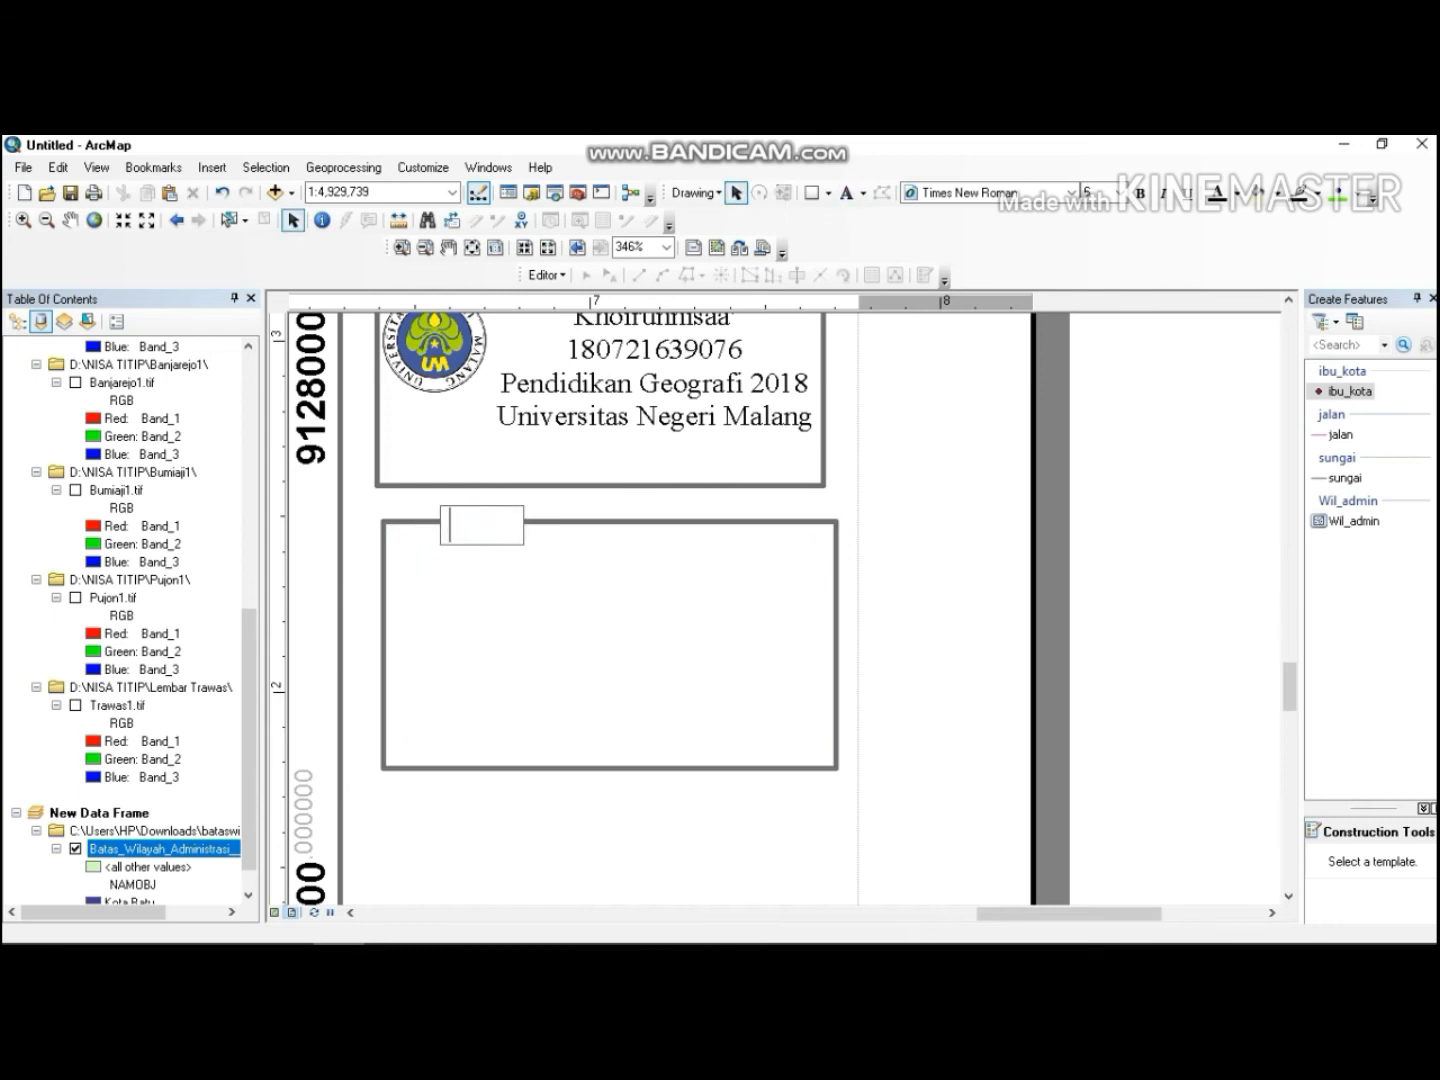
type("Sumnber")
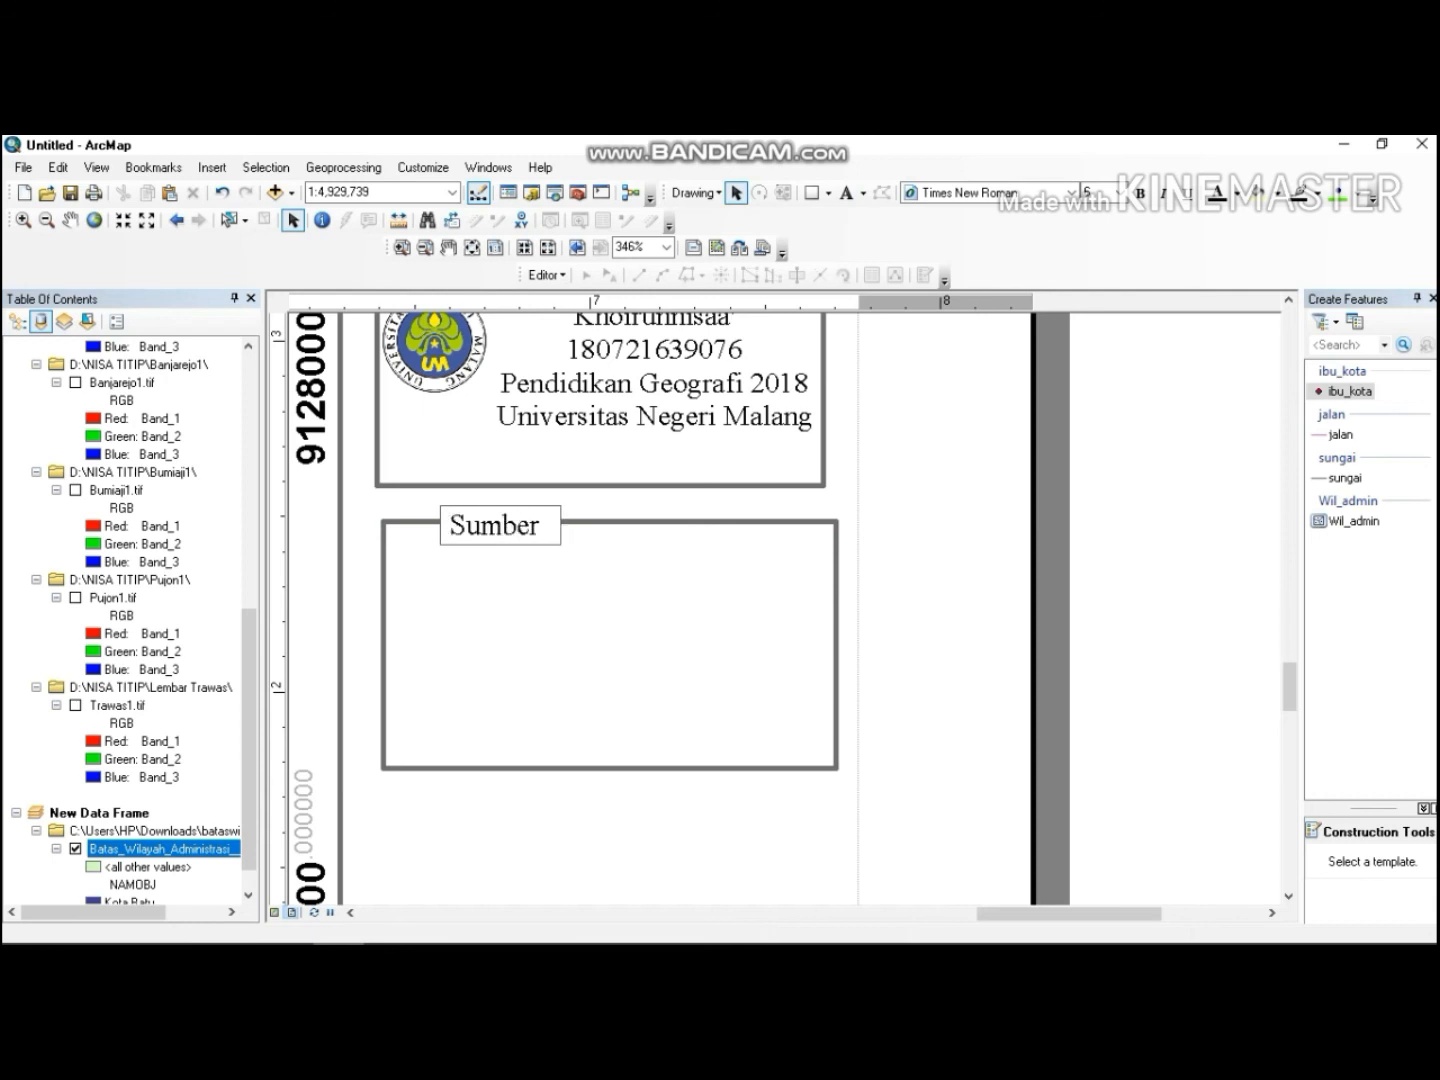
type("Peta")
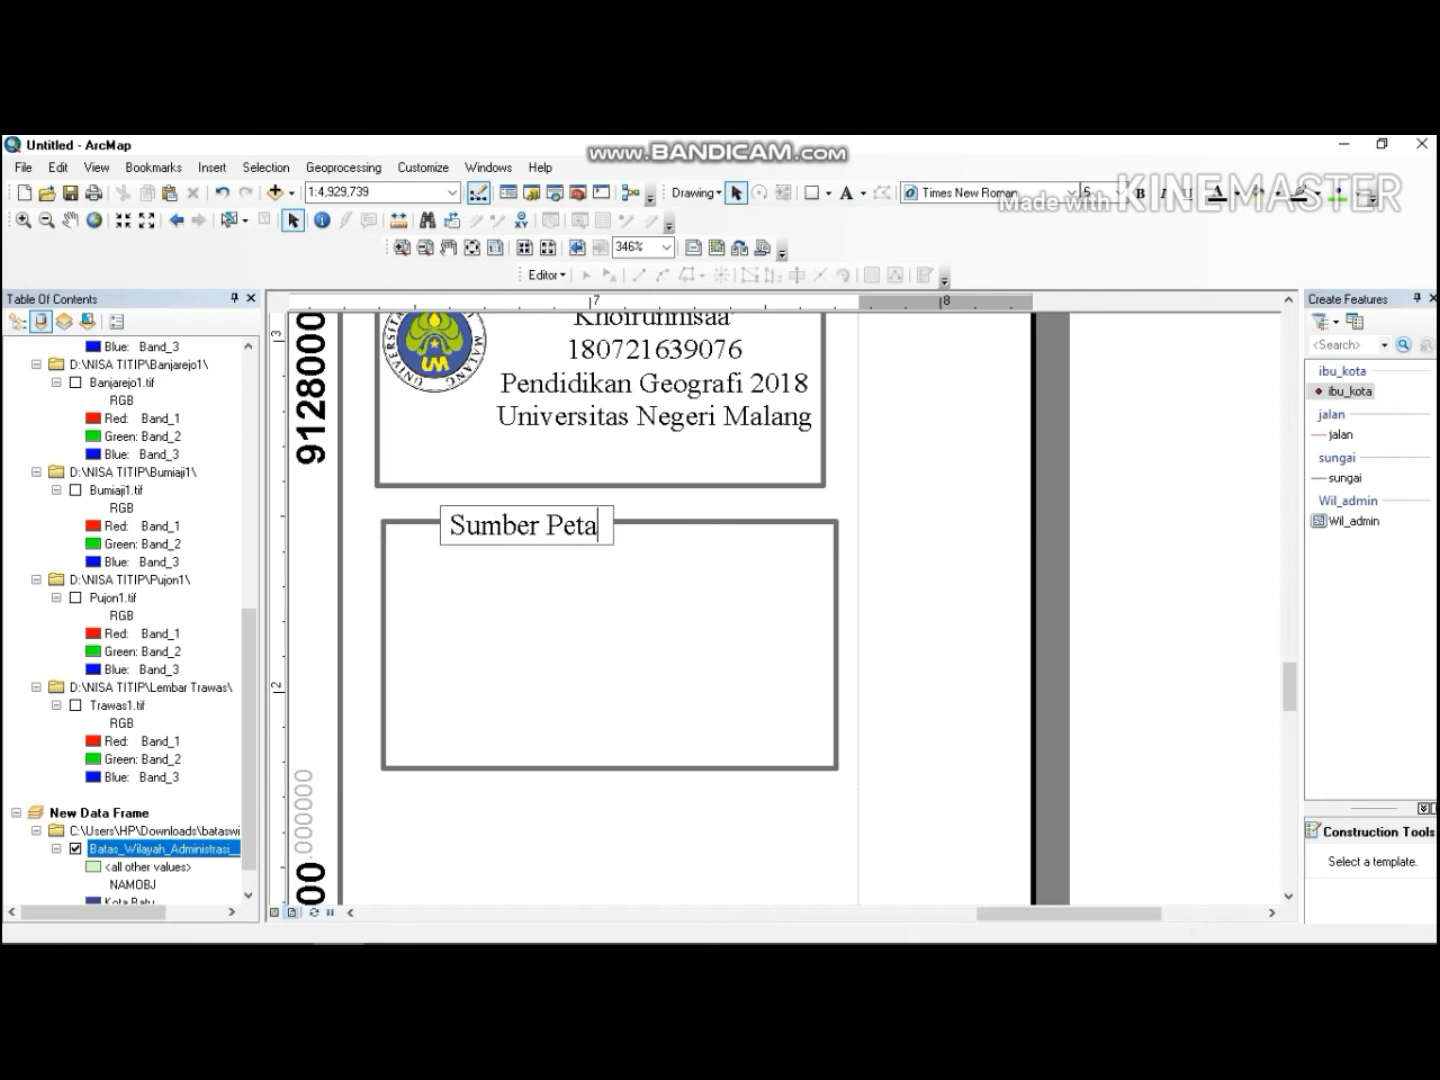
key("Return")
Extend the Sumber Peta text with lines 1. Peta RBI Trawas, 2. Peta RBI Pujon, 3. Peta RBI Bumiaji, 4. Peta RBI Banjarejo, 5. Peta RBI Batu.
double_click(505, 522)
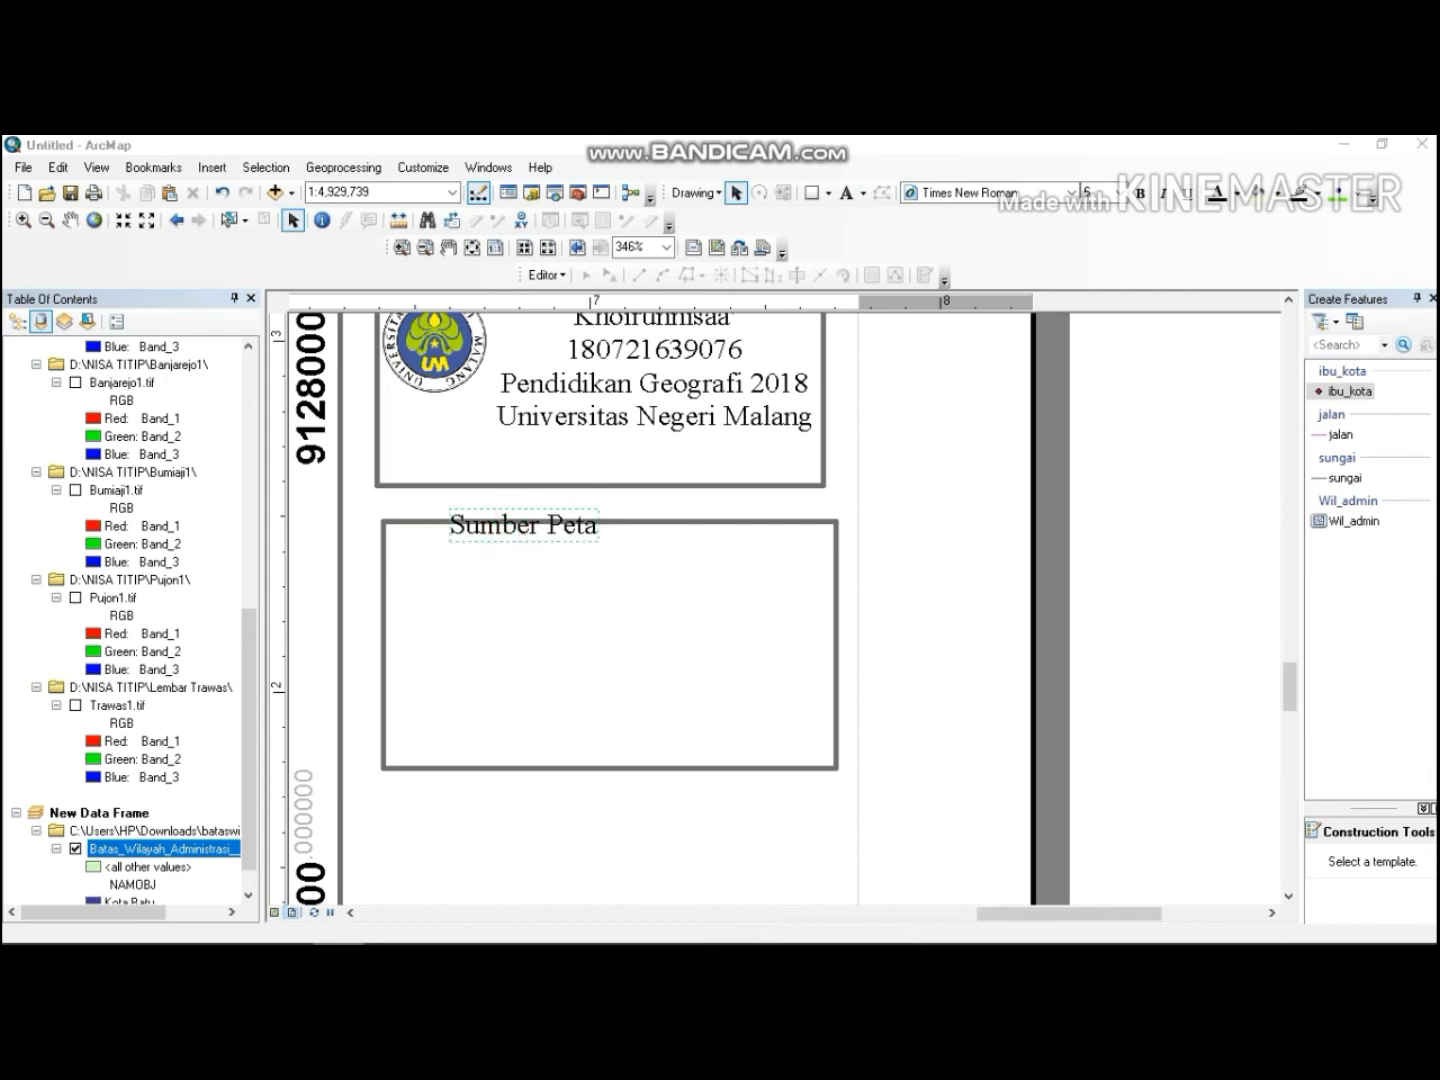
left_click(630, 438)
key("Return")
type("1. Peta RBI Trawas")
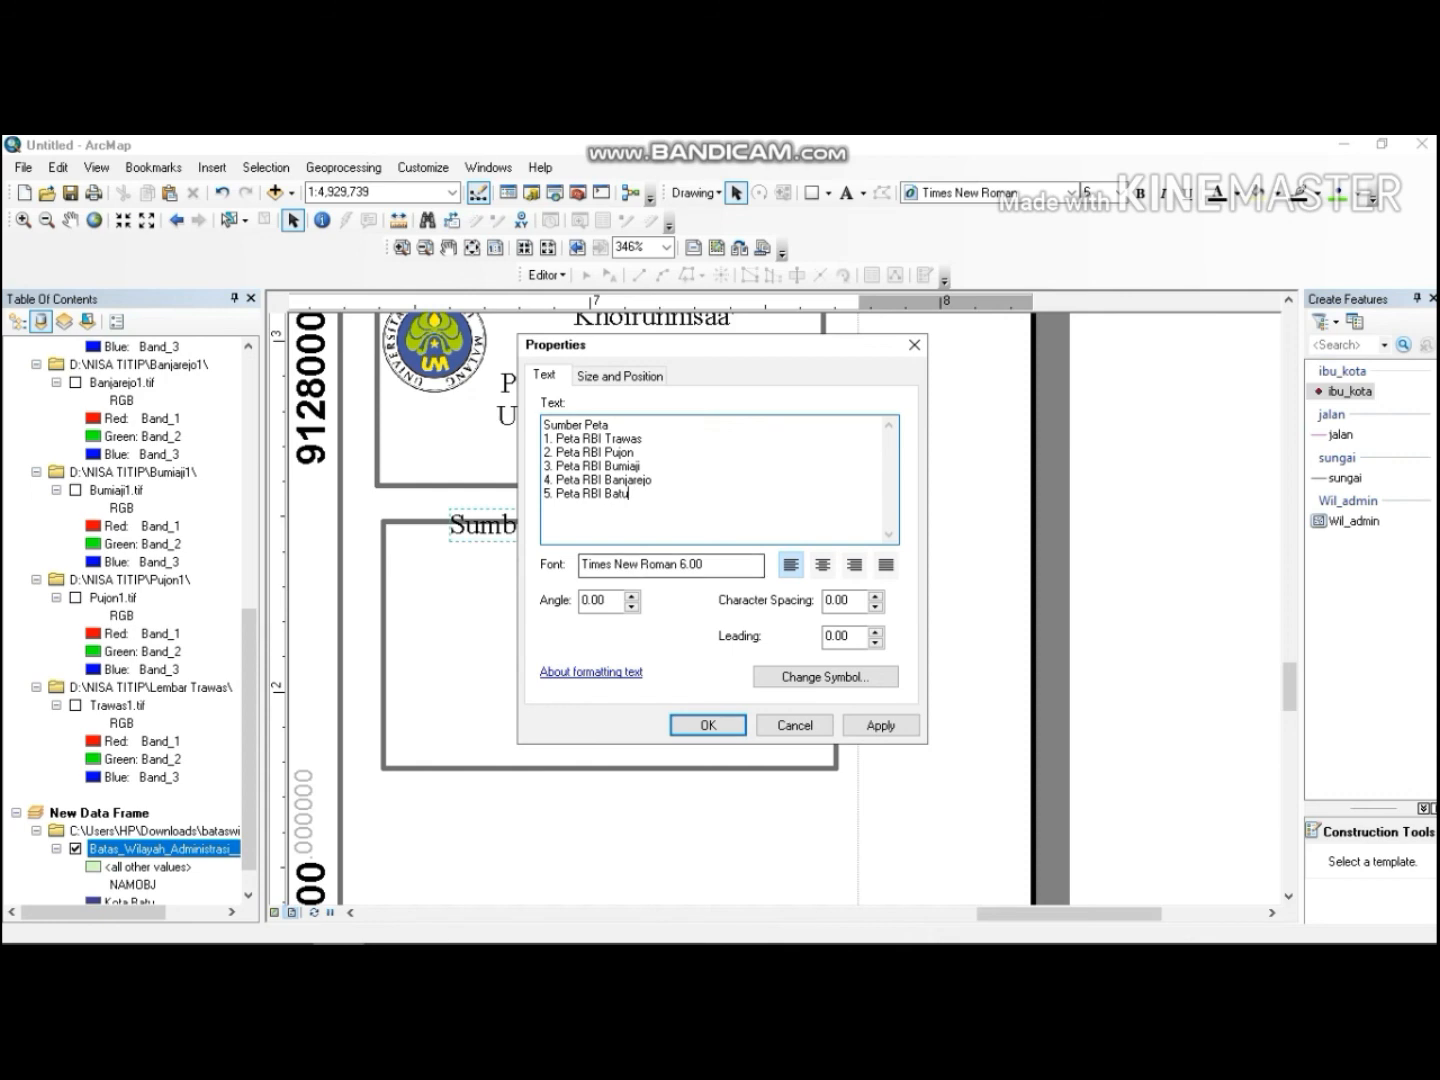
key("Return")
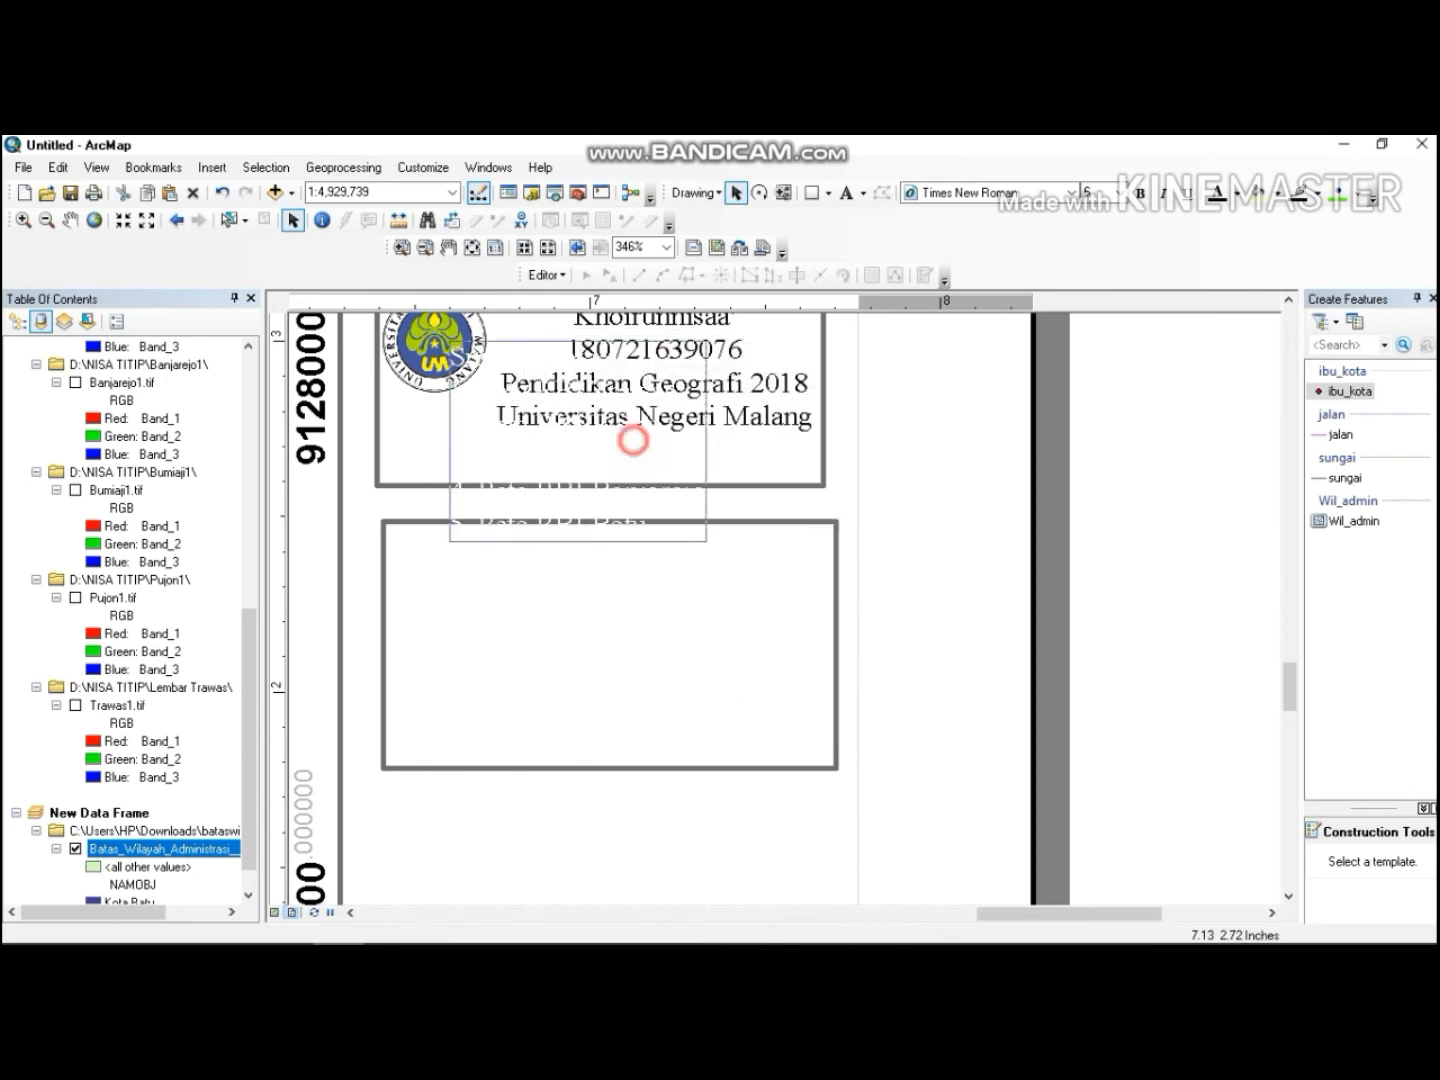
Move the source list text inside the new rectangle, aligned near its top-left corner.
left_click_drag(633, 434, 591, 631)
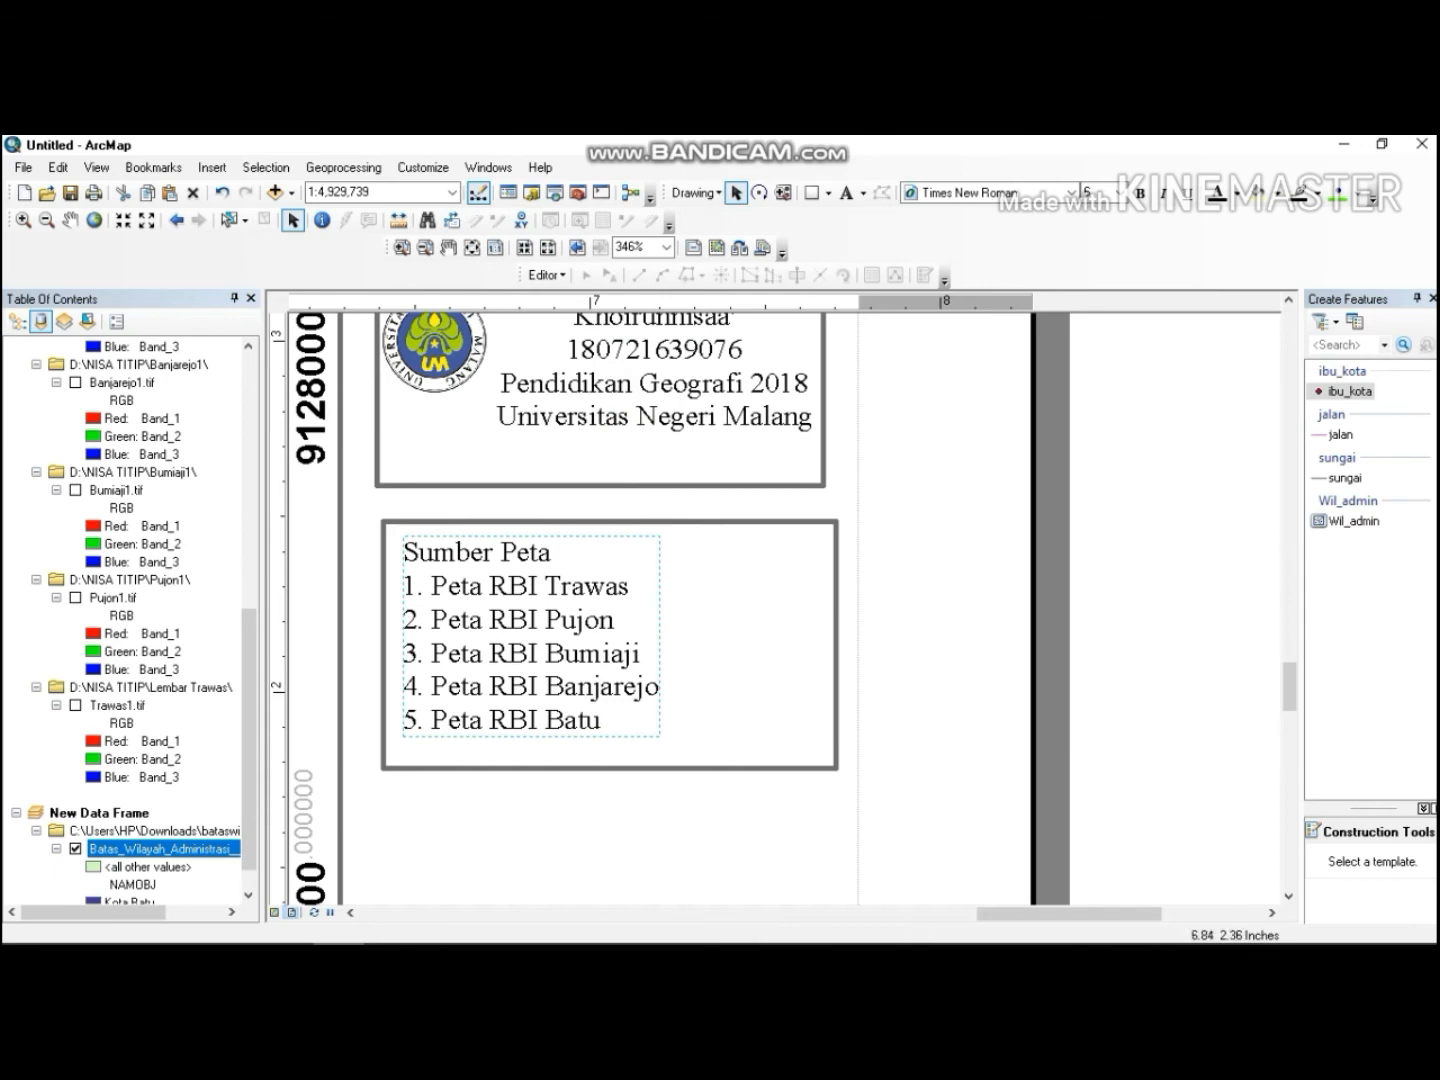
left_click_drag(534, 566, 528, 578)
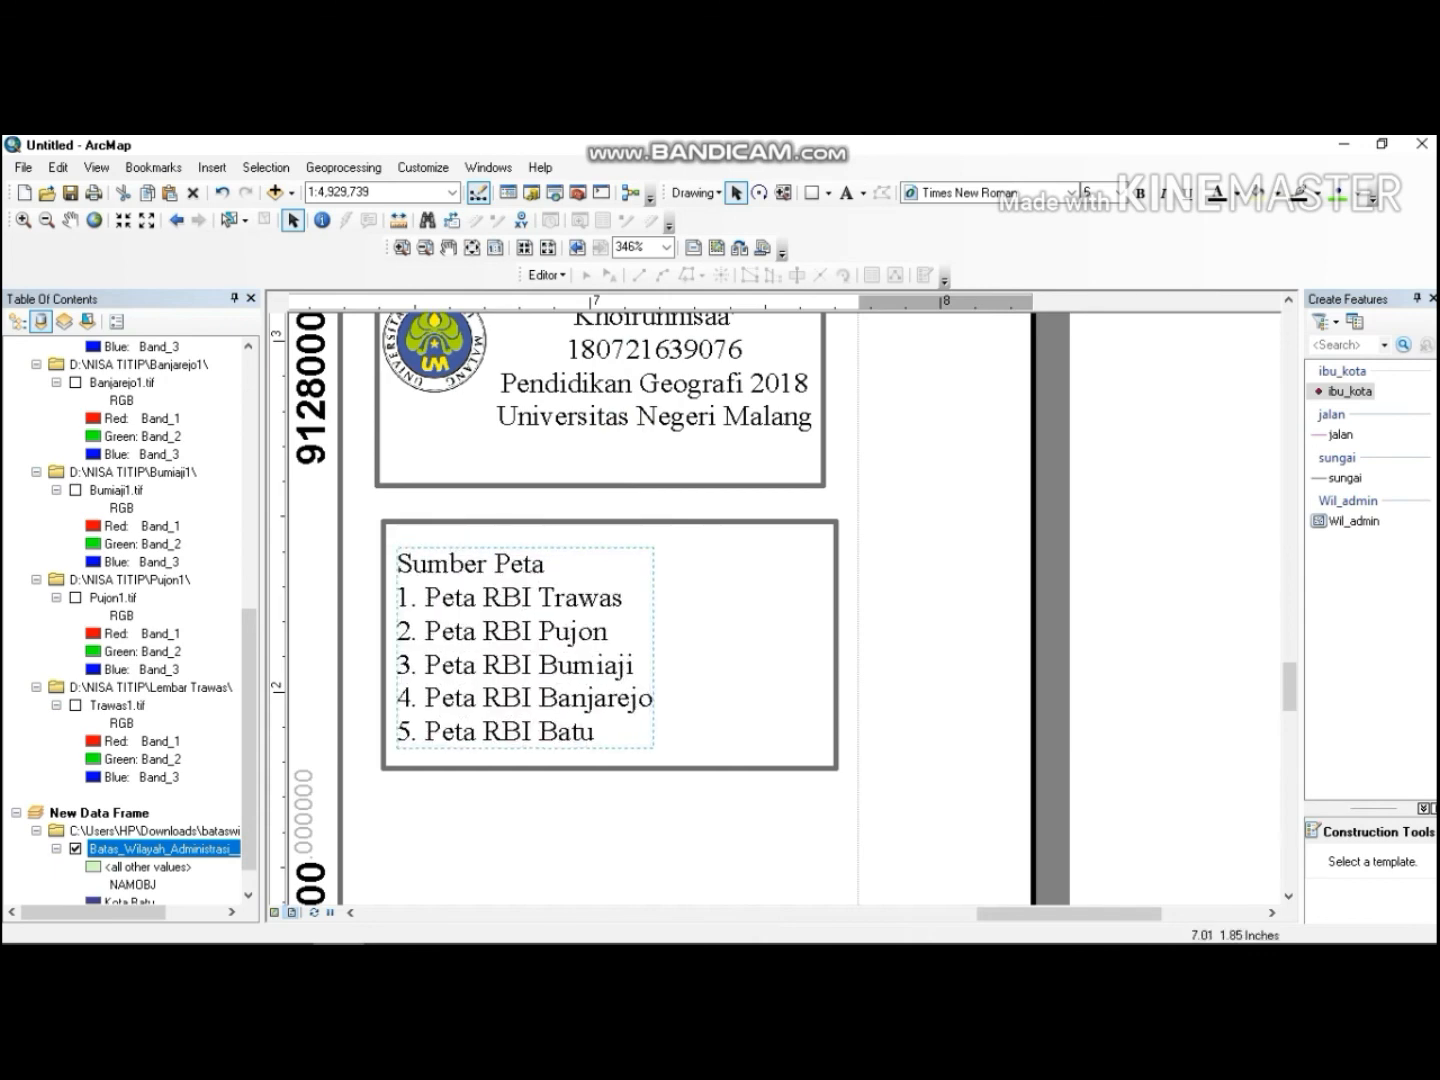
left_click(589, 788)
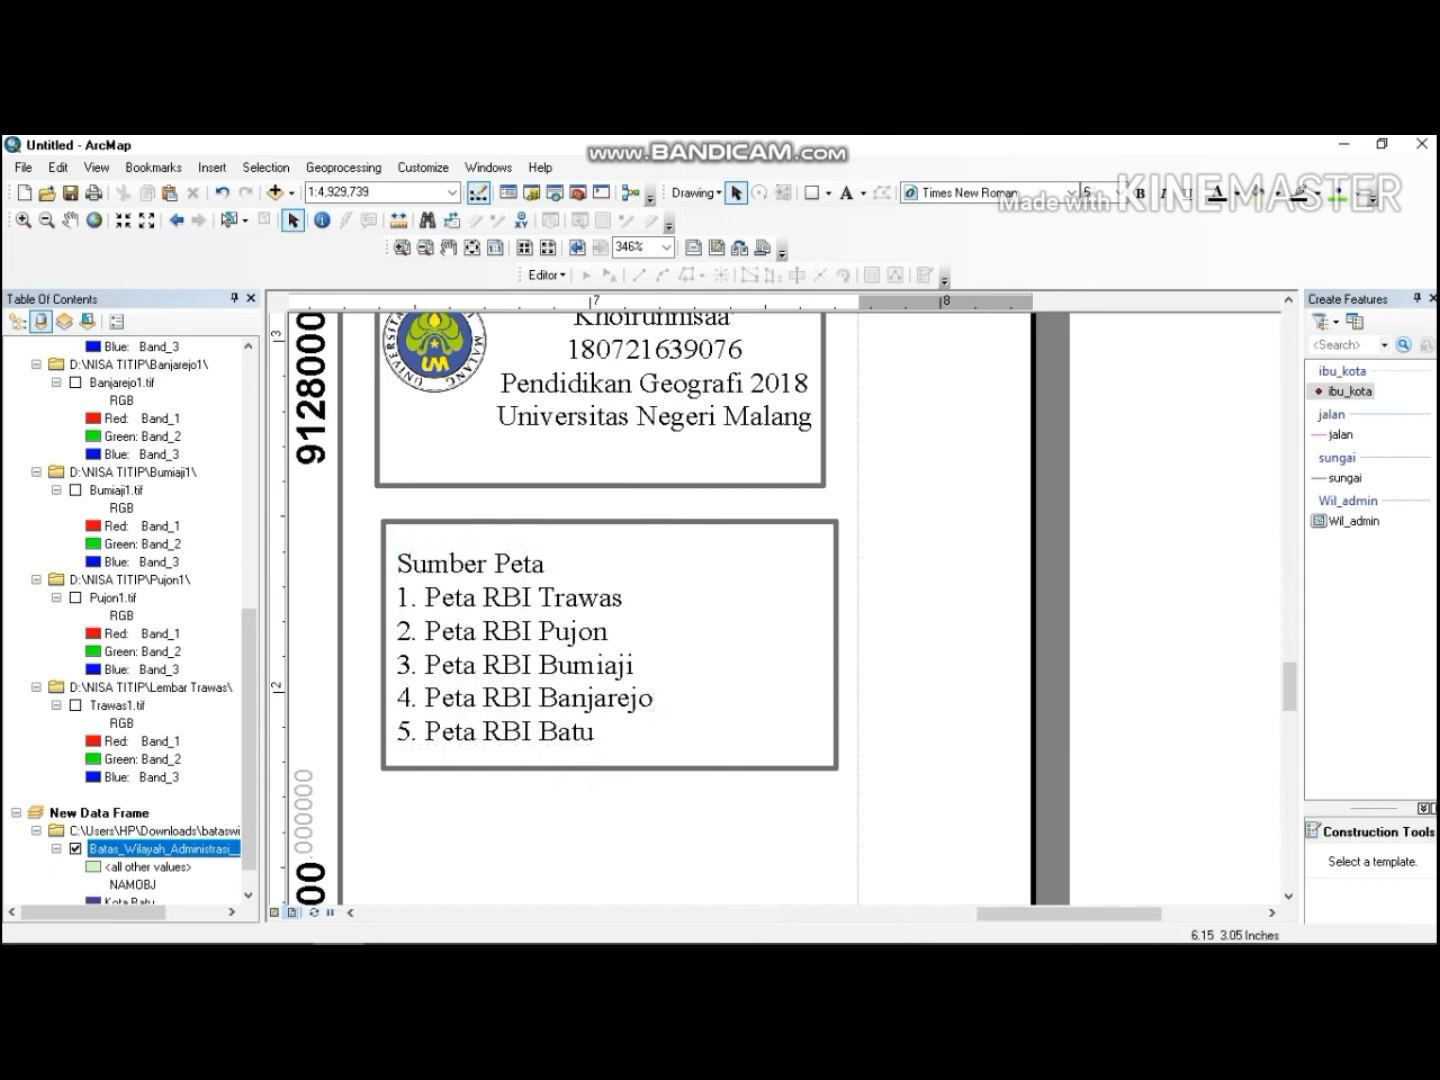
Review the whole layout page, then zoom back in on the side panel of map elements.
left_click(424, 247)
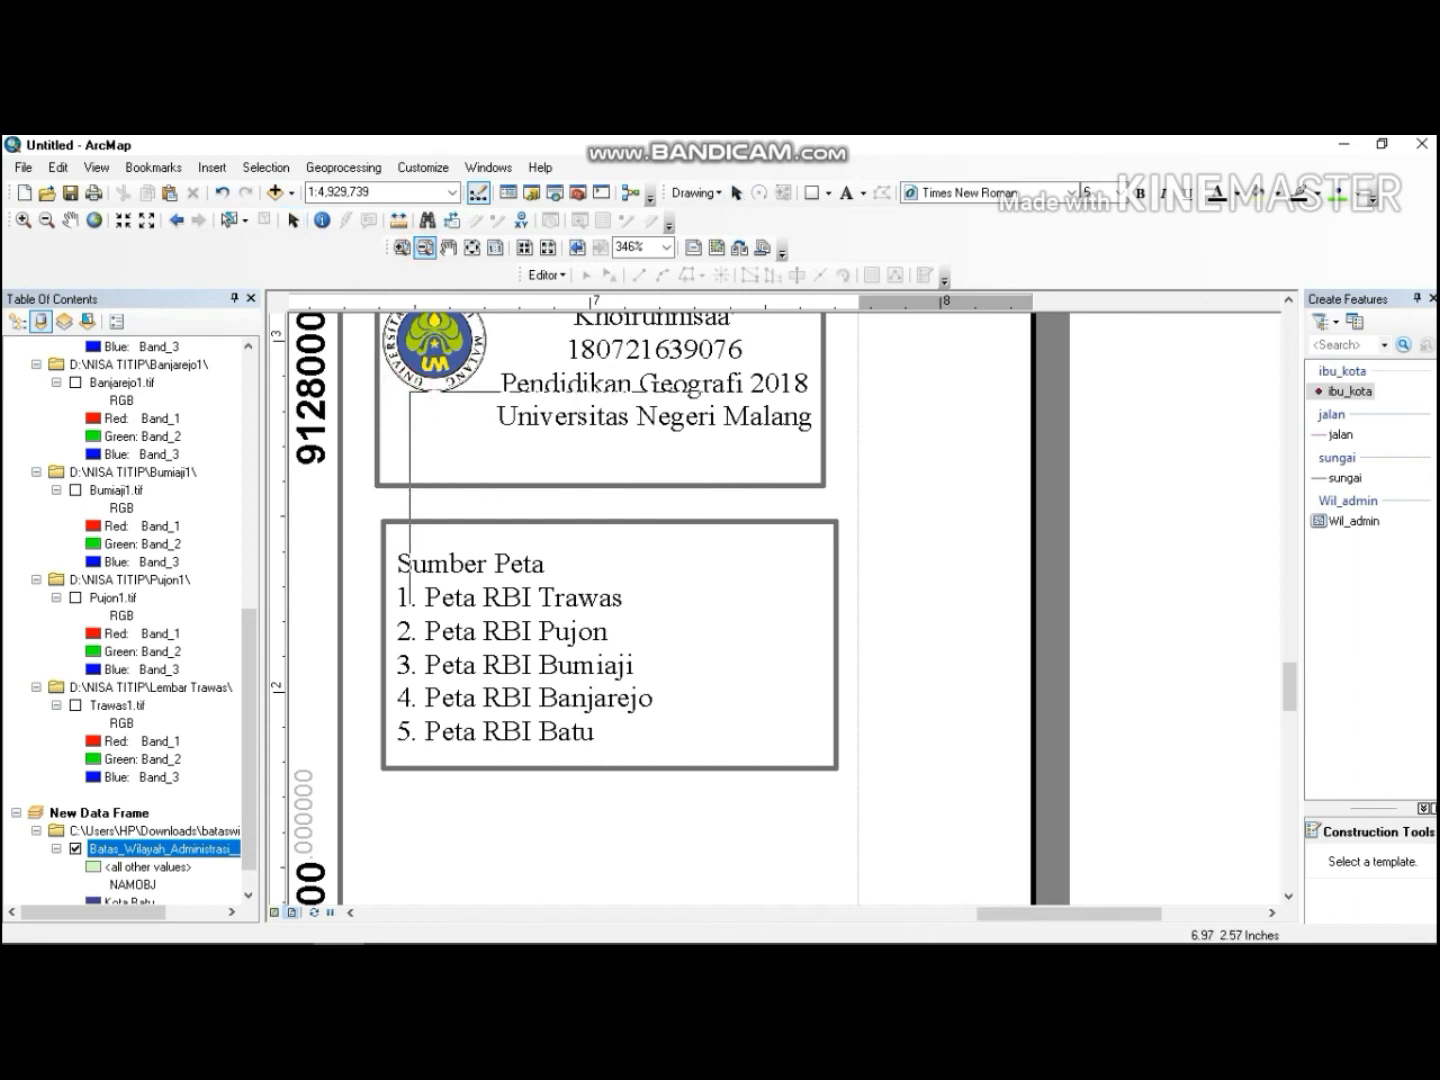
left_click(881, 713)
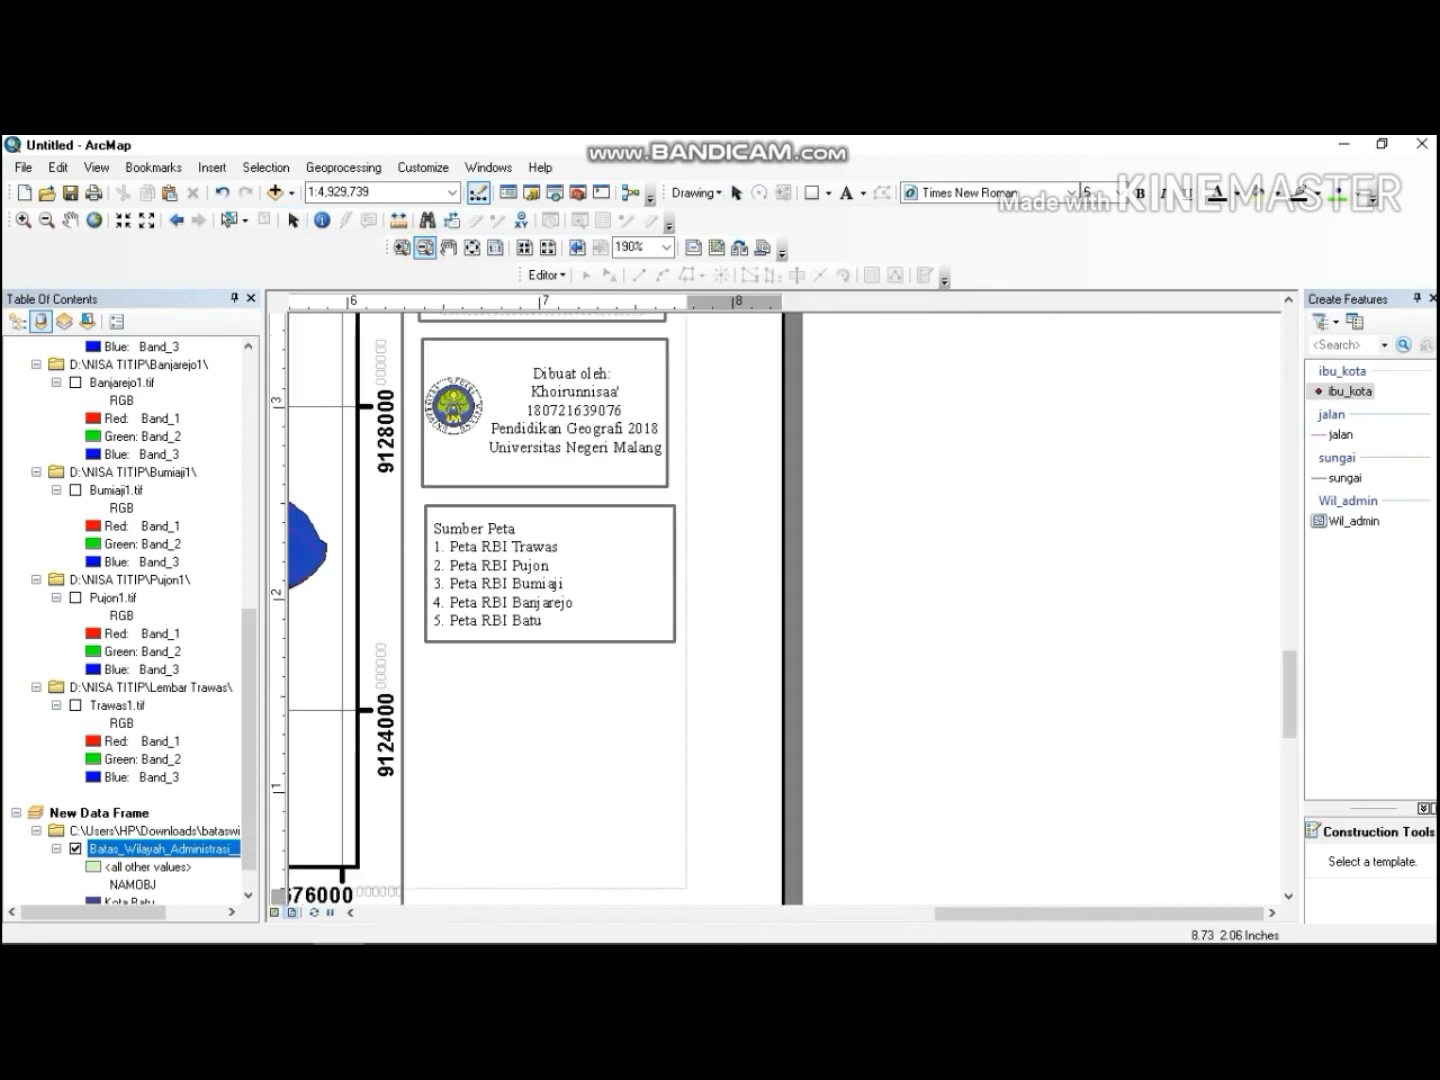
left_click(1288, 300)
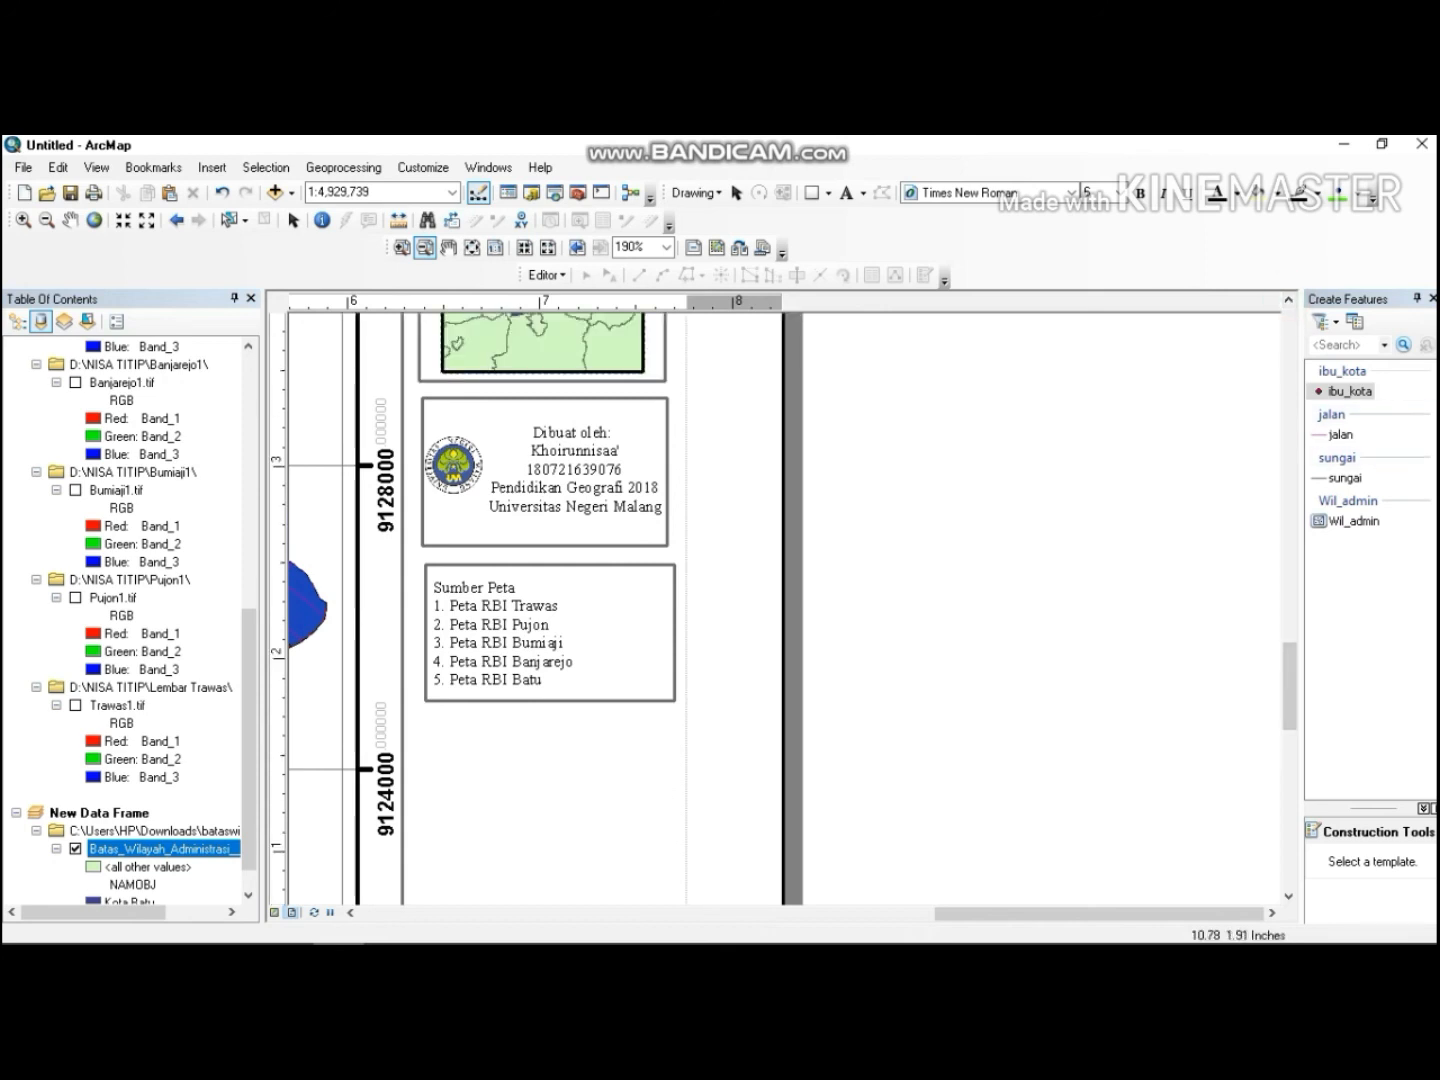
left_click_drag(1289, 677, 1297, 570)
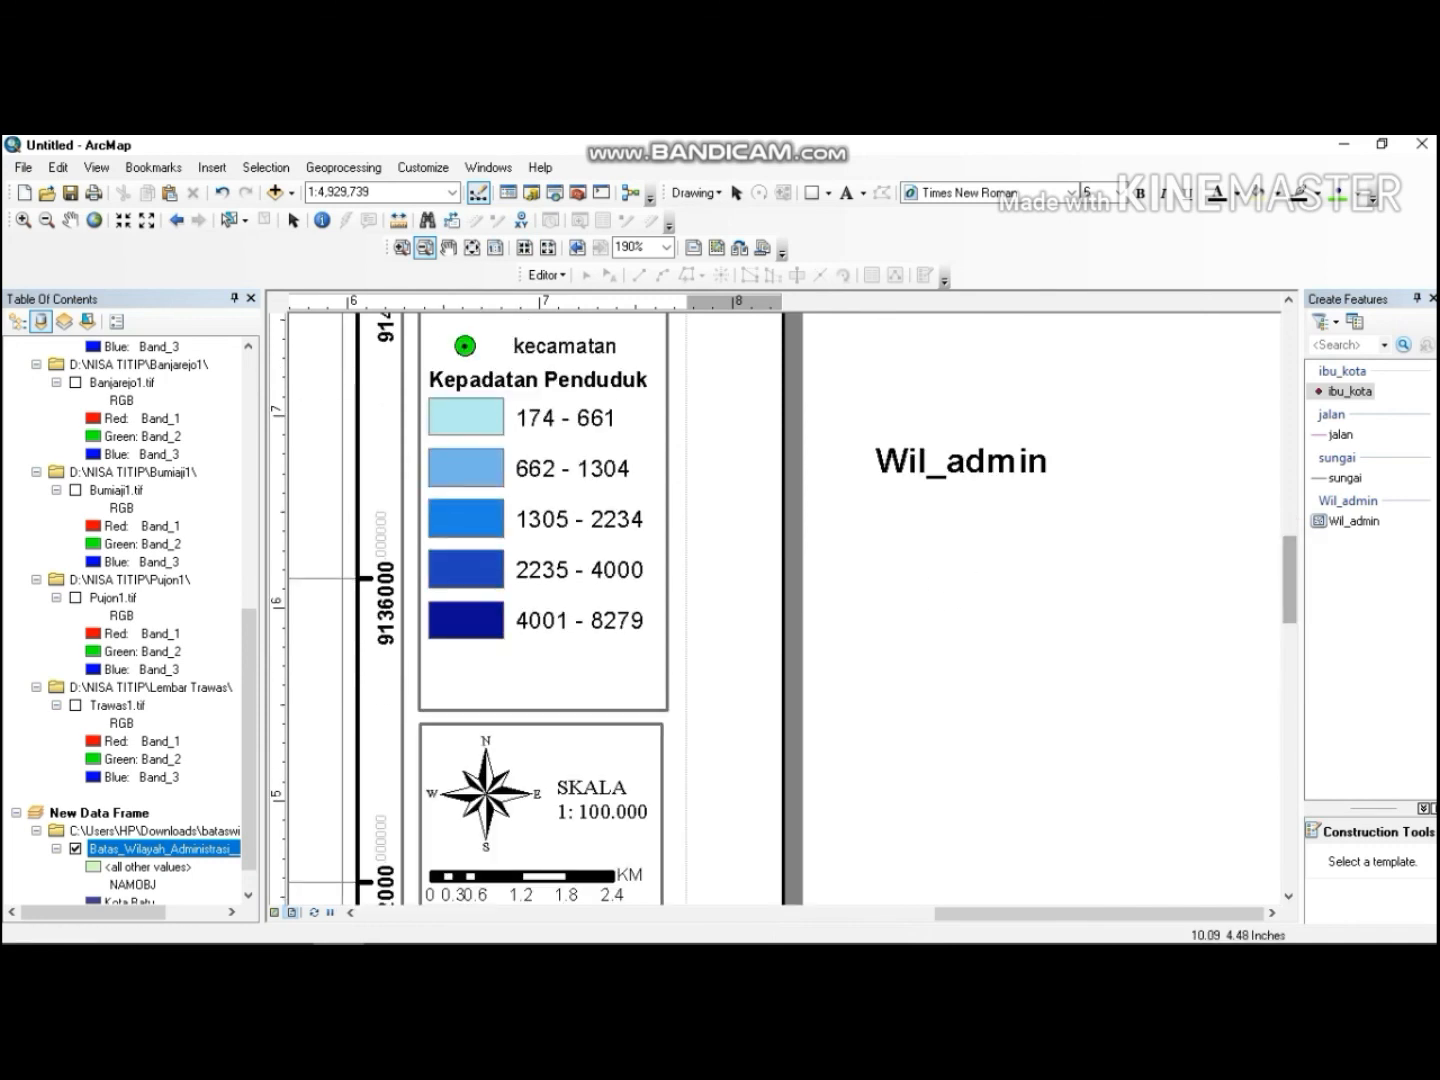
left_click(354, 505)
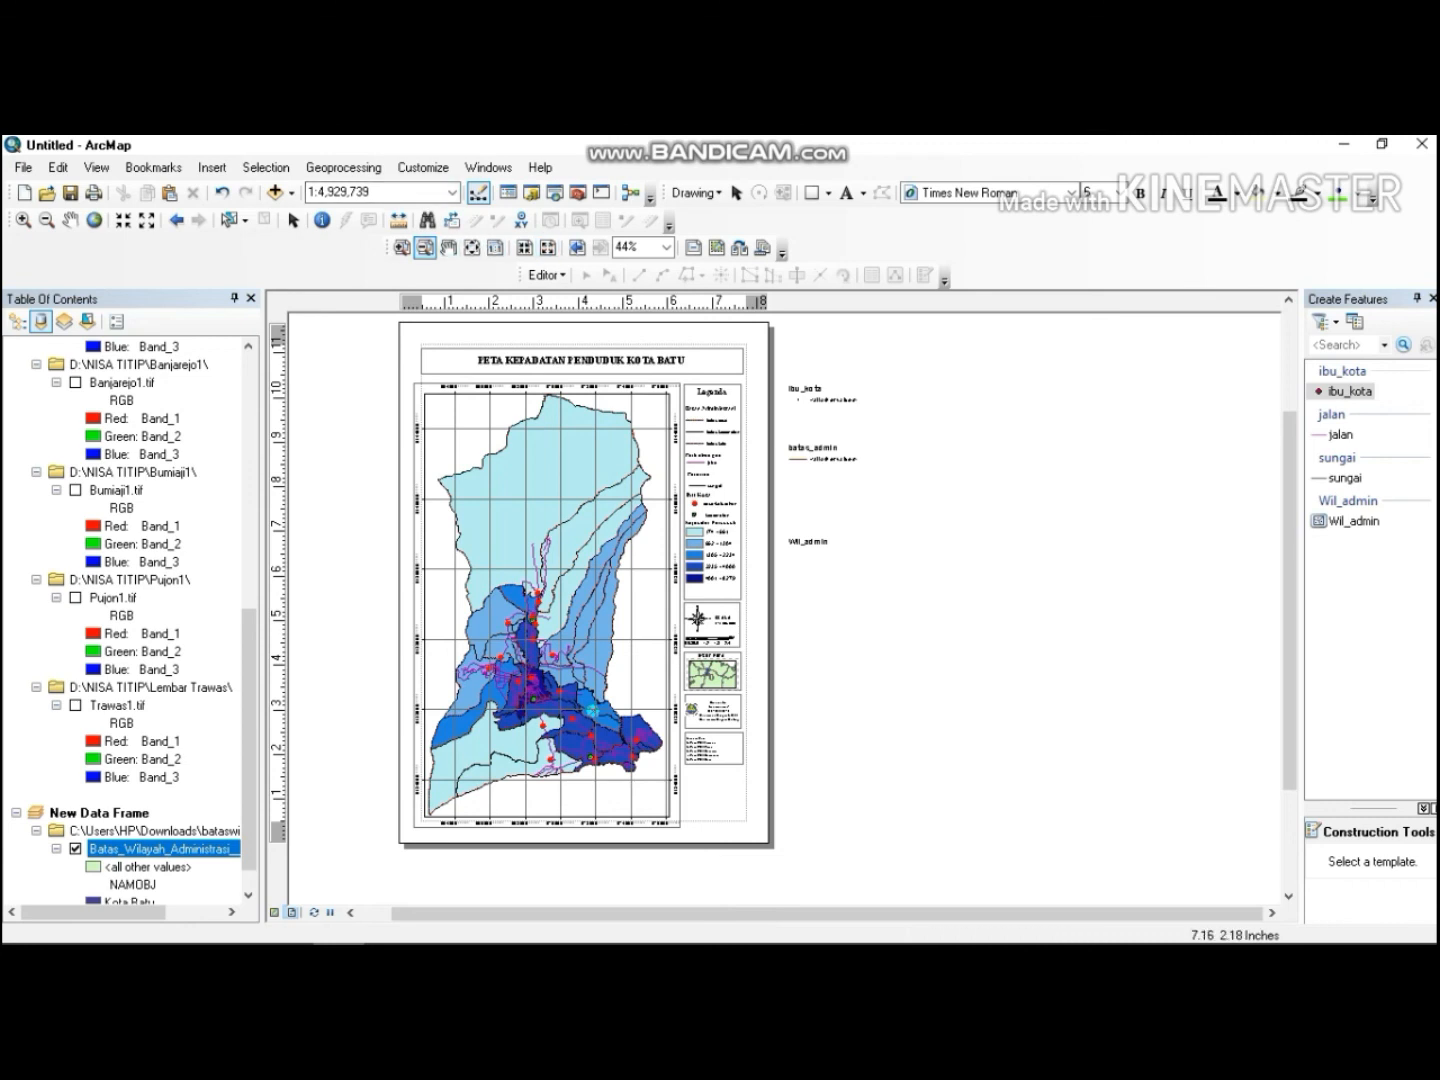
left_click(720, 746)
left_click(401, 247)
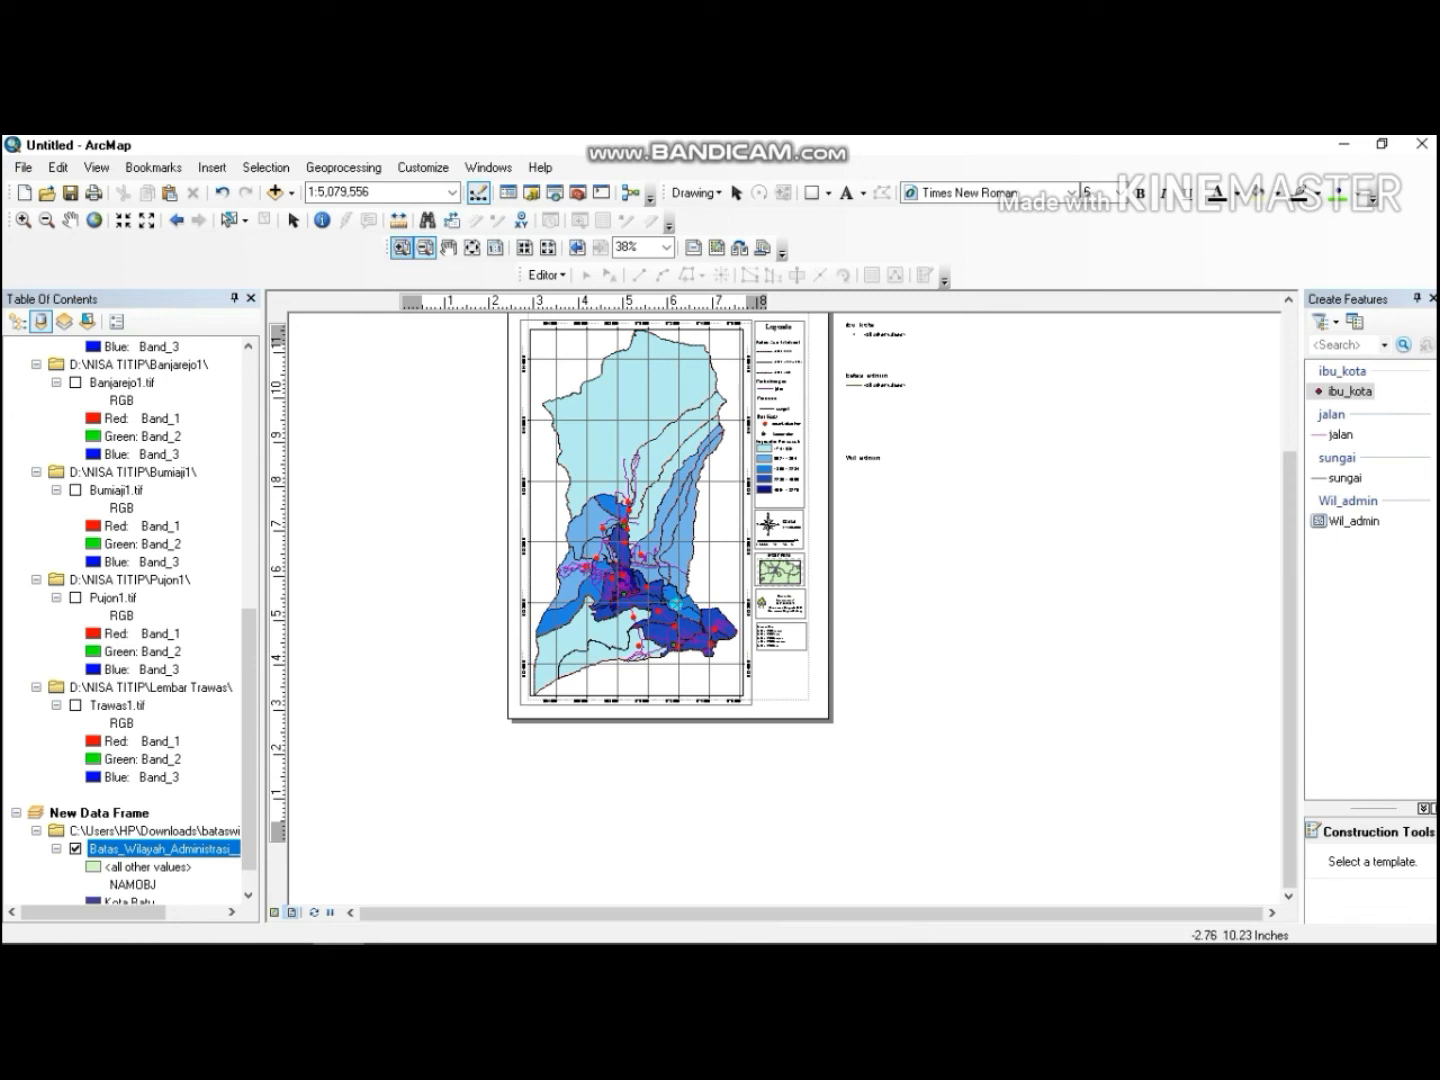
left_click(715, 511)
left_click_drag(715, 511, 839, 619)
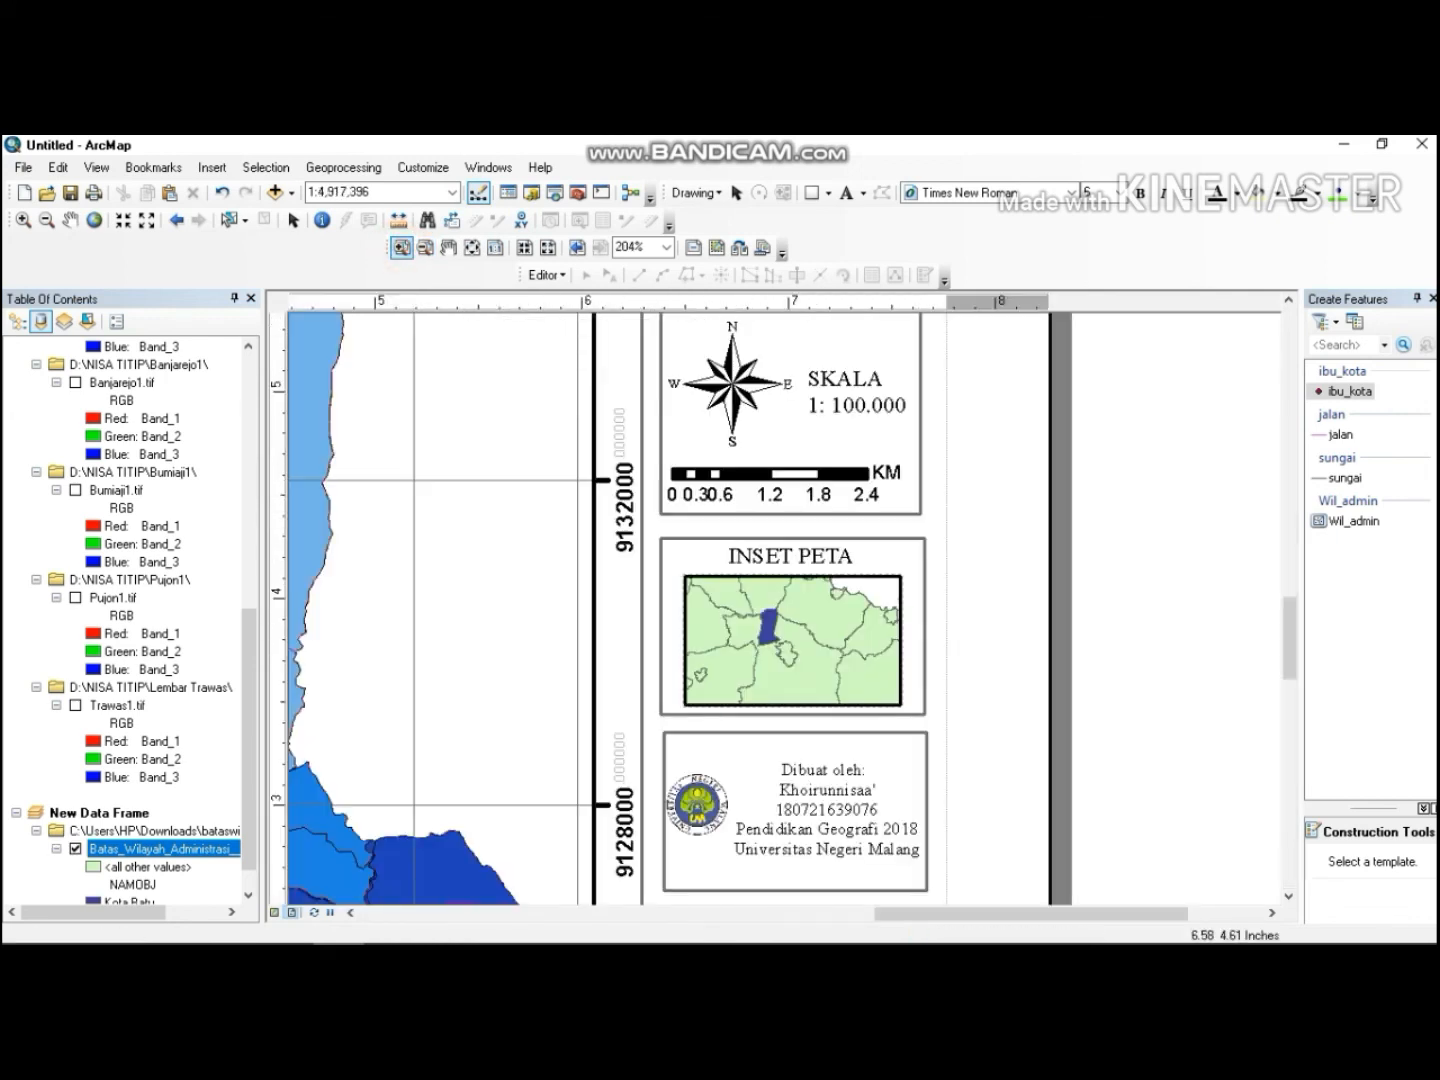
left_click(292, 220)
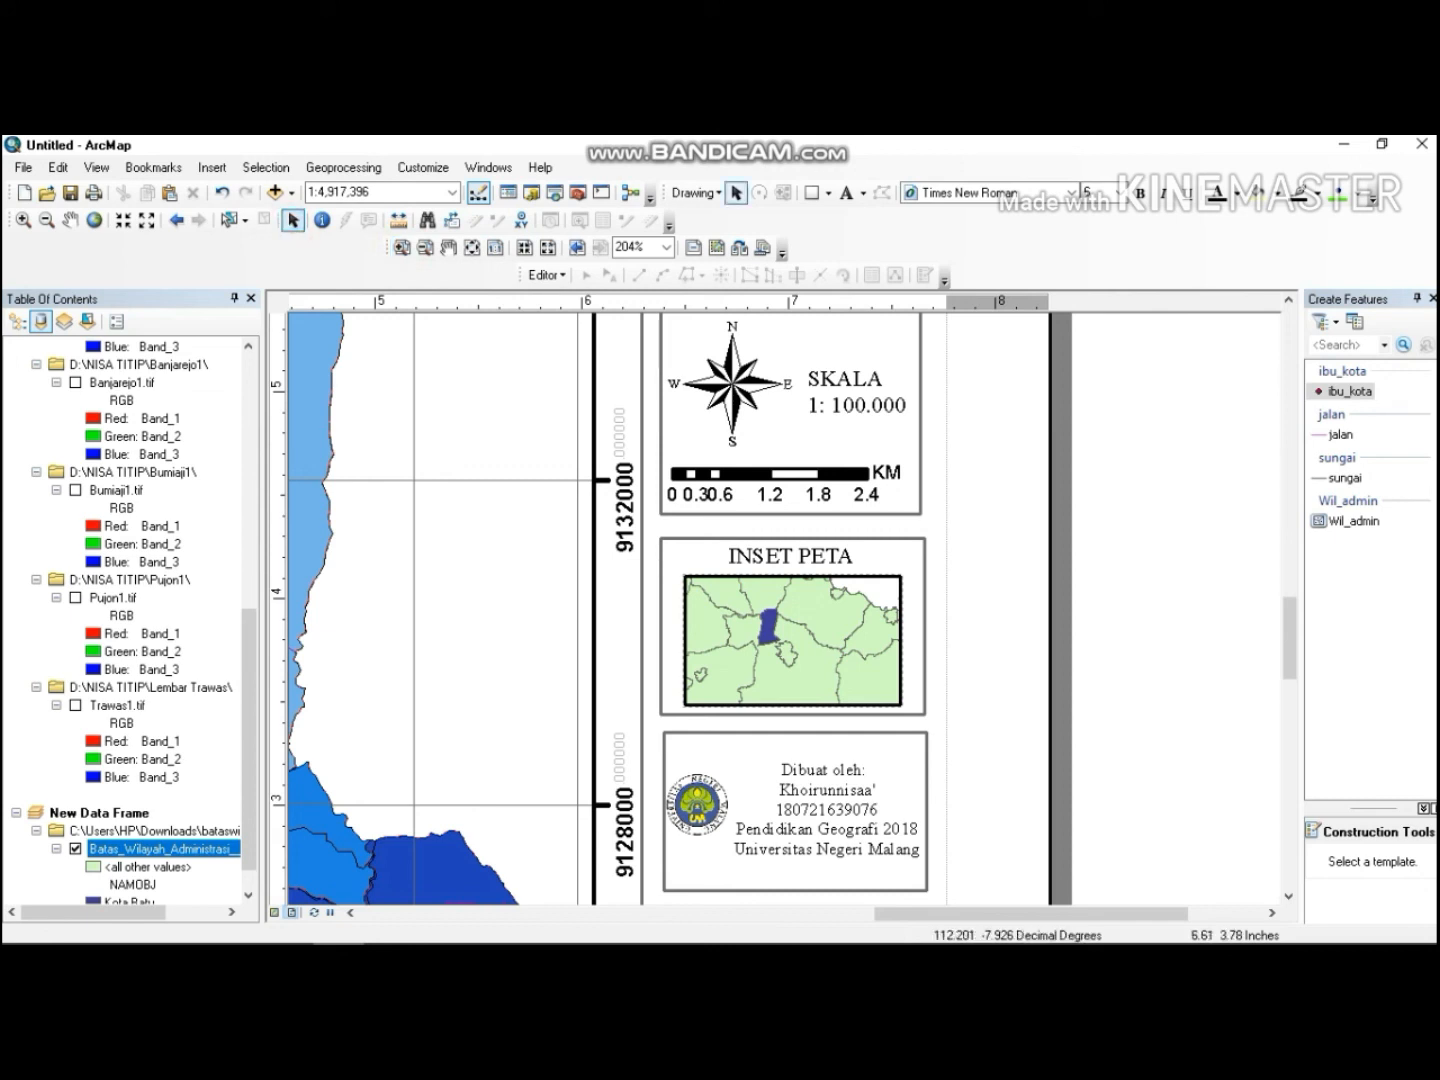
Move the source rectangle and its list text lower on the side panel.
left_click(727, 745)
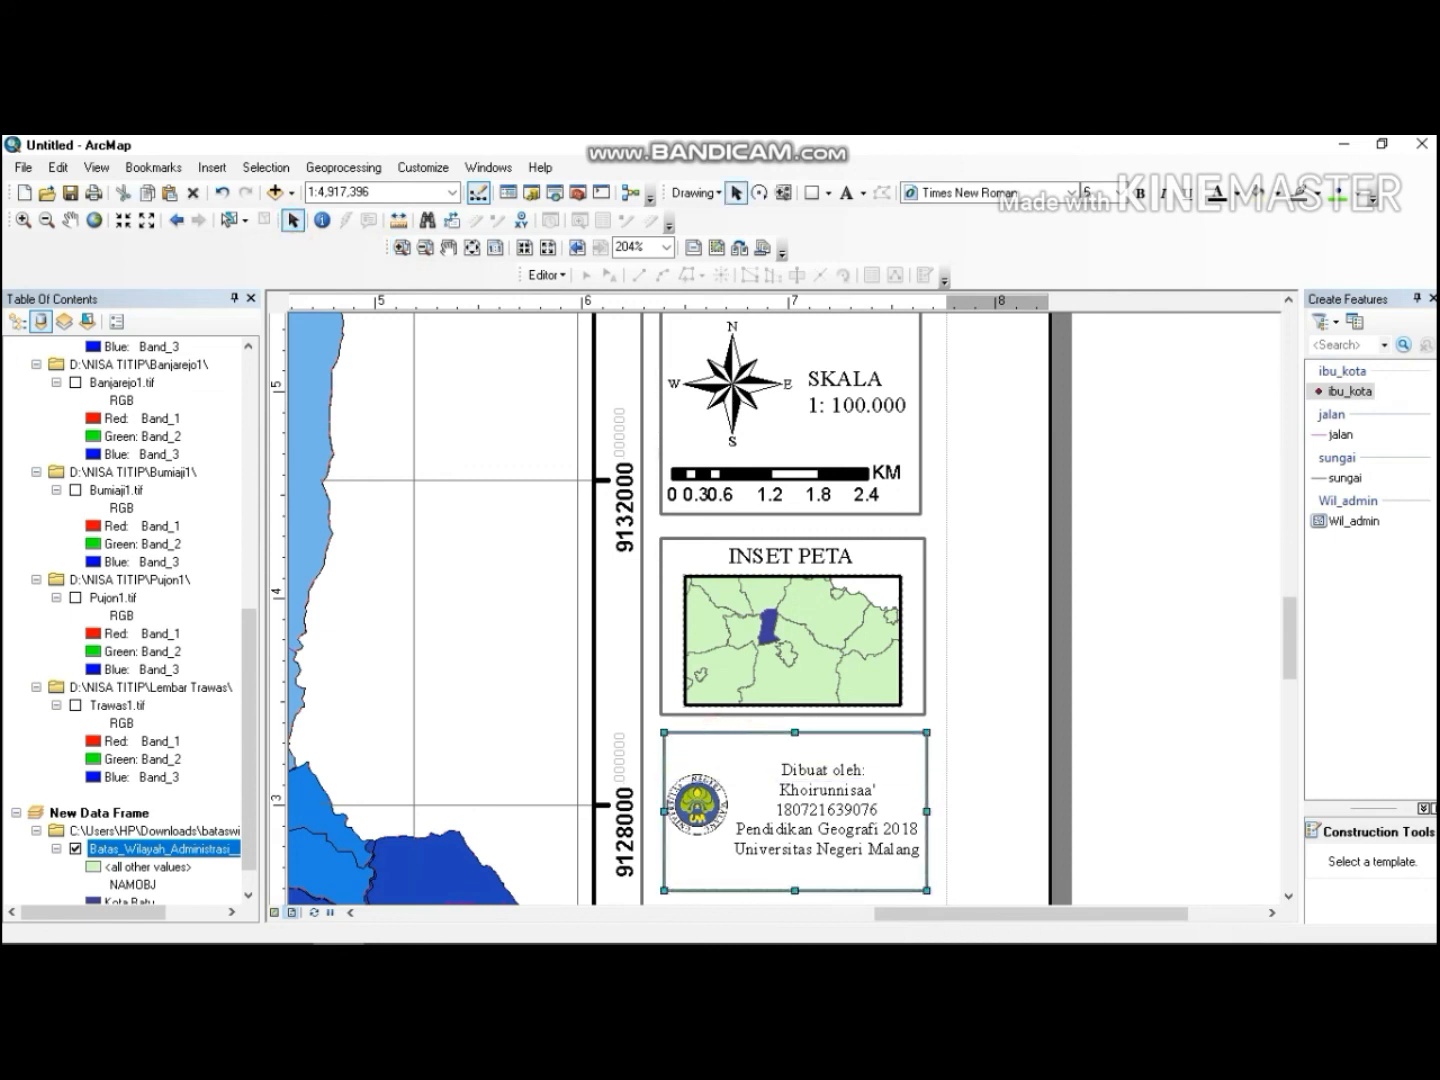
left_click_drag(1290, 638, 1290, 693)
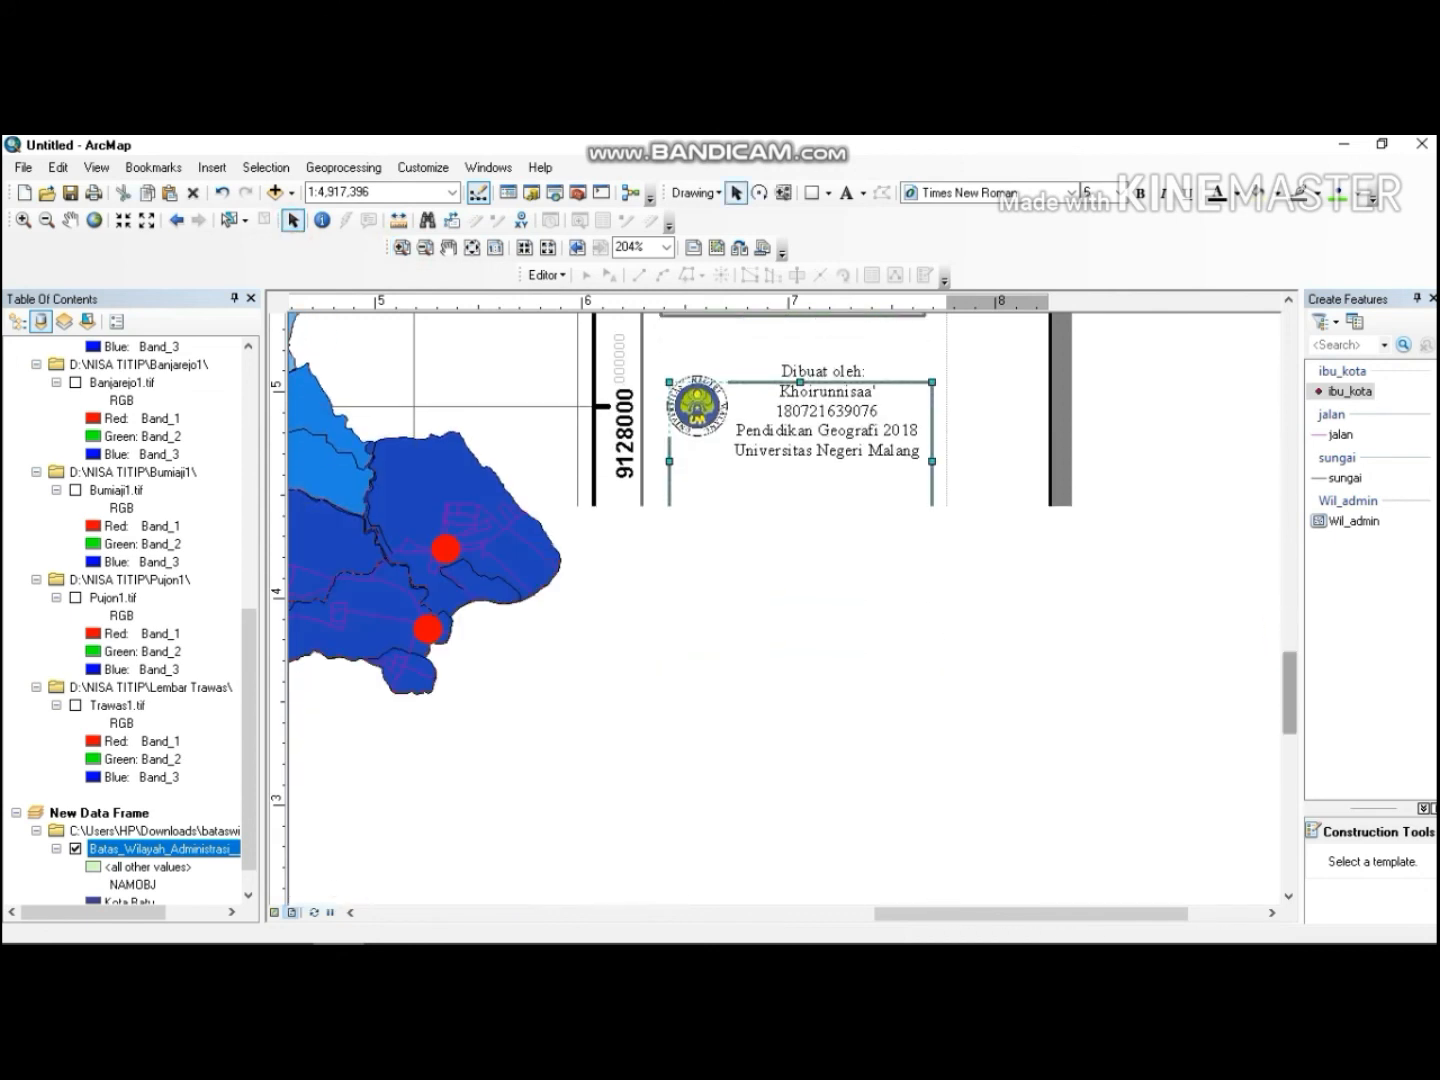
left_click(818, 627)
left_click(887, 587)
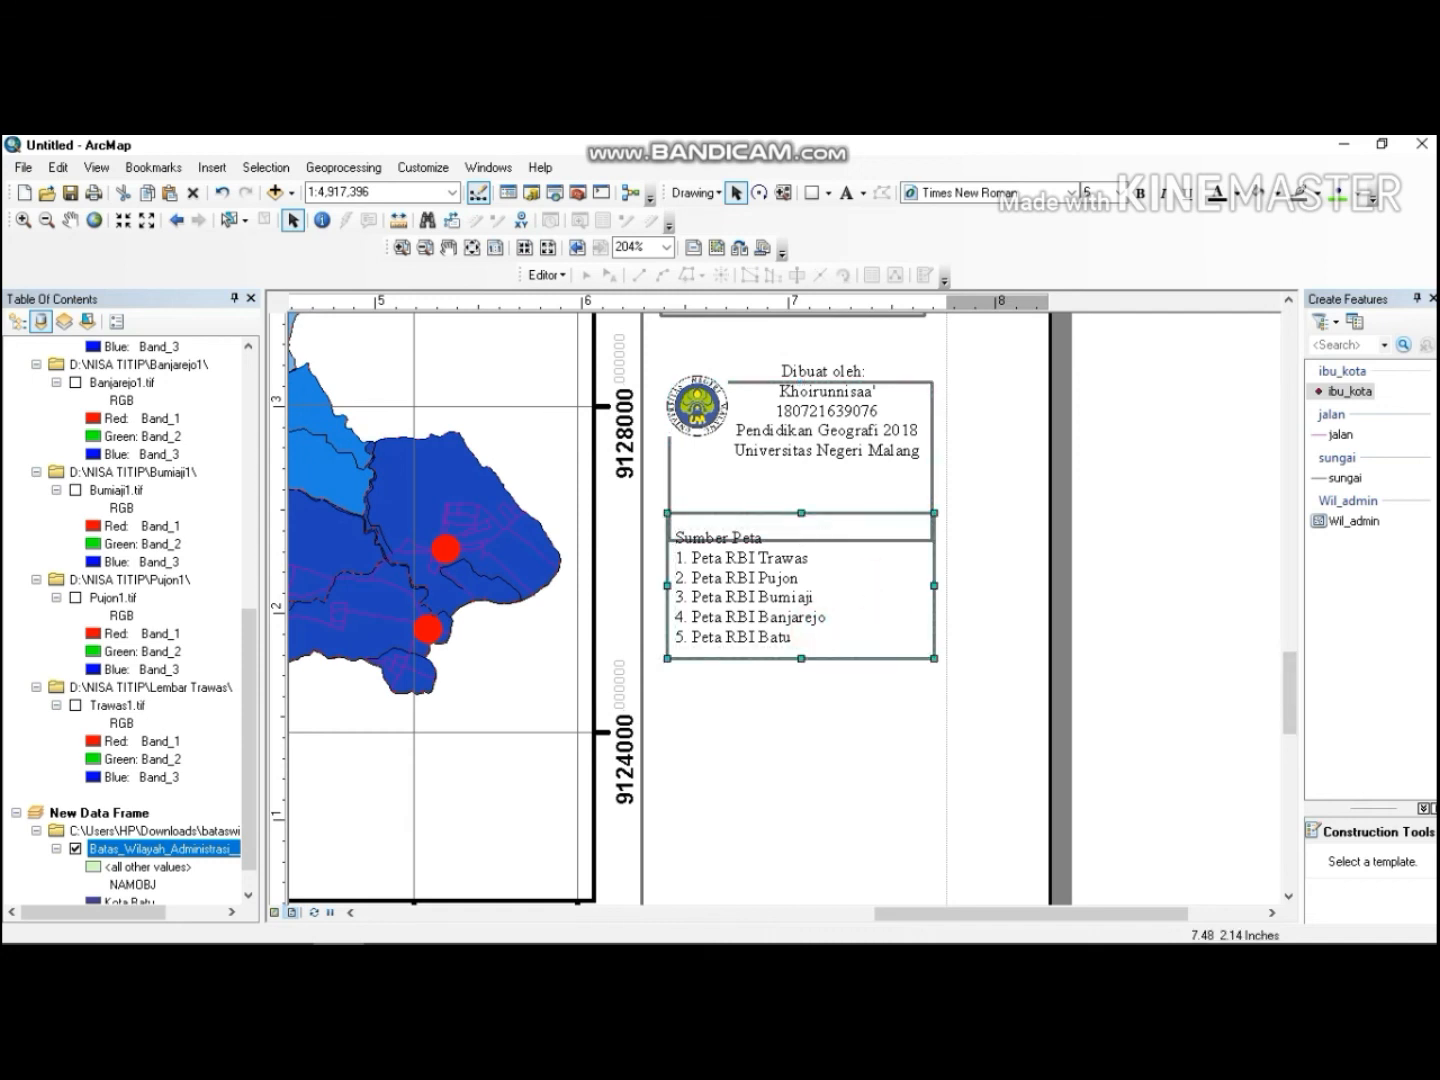
left_click_drag(888, 580, 881, 763)
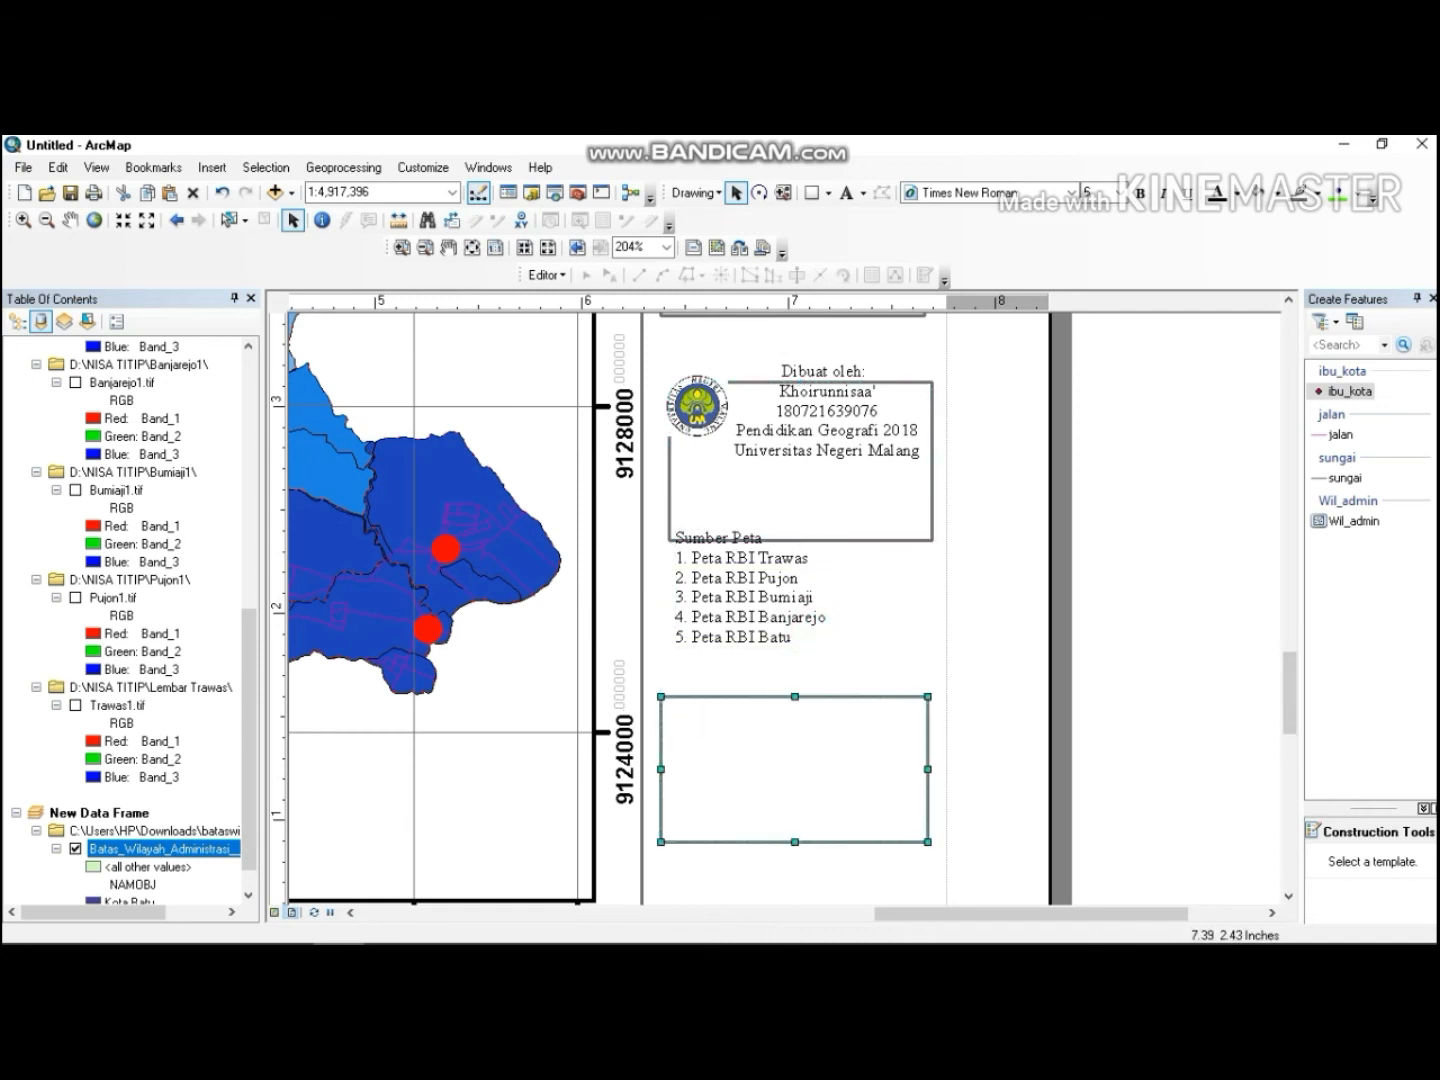
left_click(803, 587)
left_click_drag(783, 588, 779, 767)
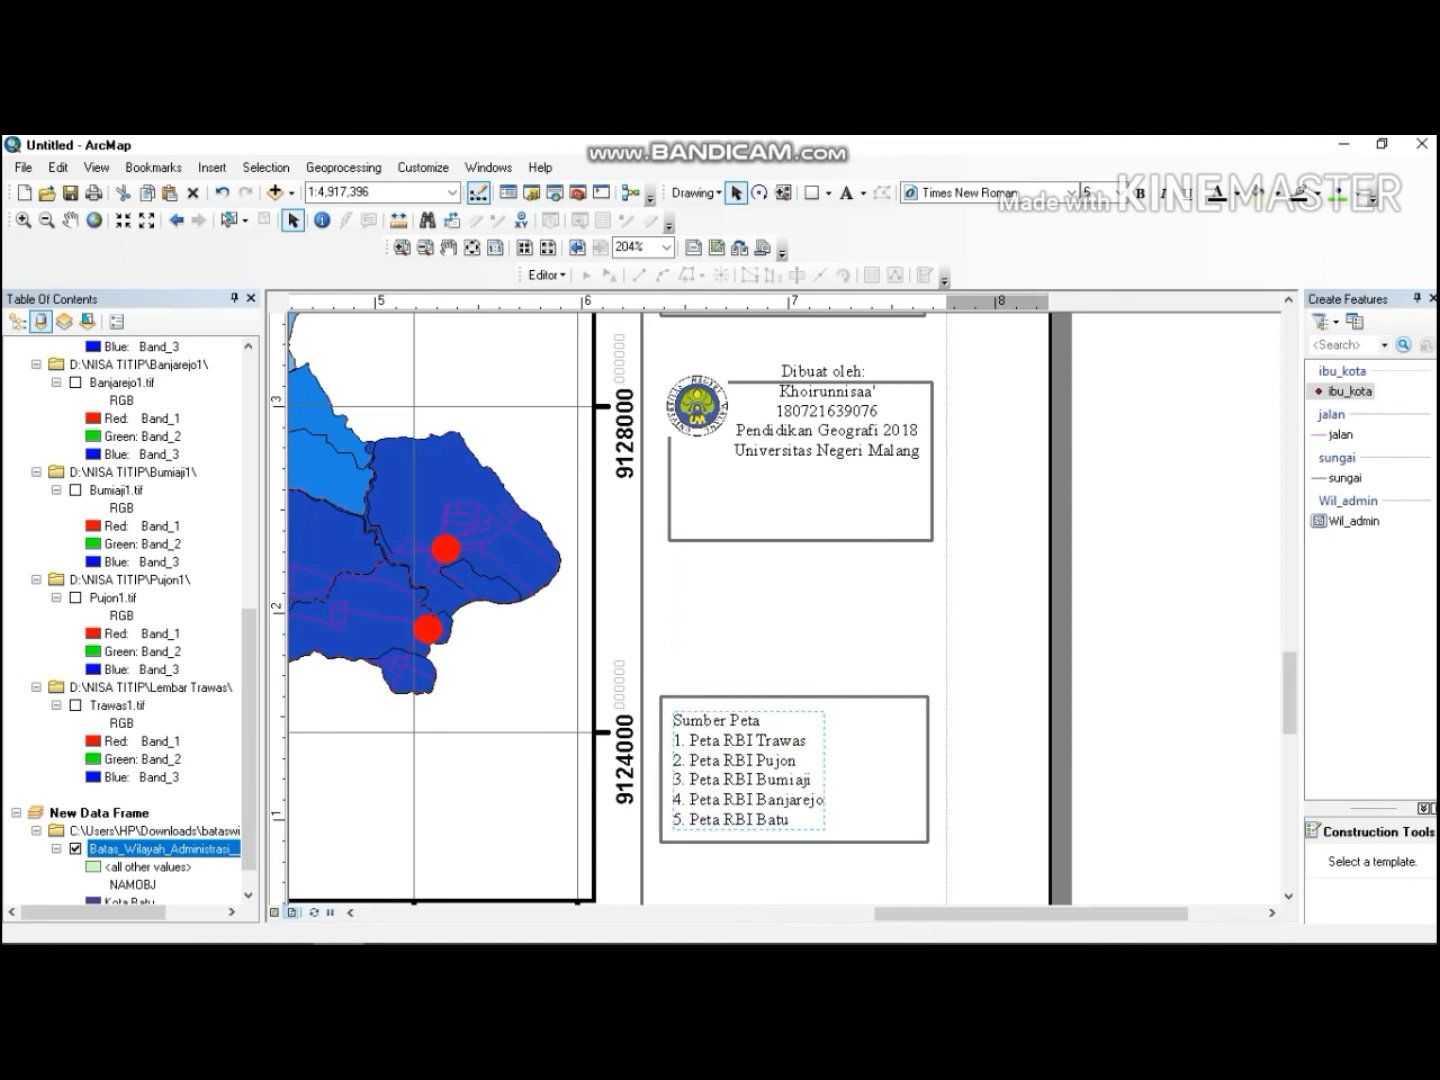
Move the author box's rectangle, text and logo down so they sit just above the source box.
left_click_drag(913, 467, 903, 579)
left_click_drag(852, 423, 846, 593)
double_click(698, 405)
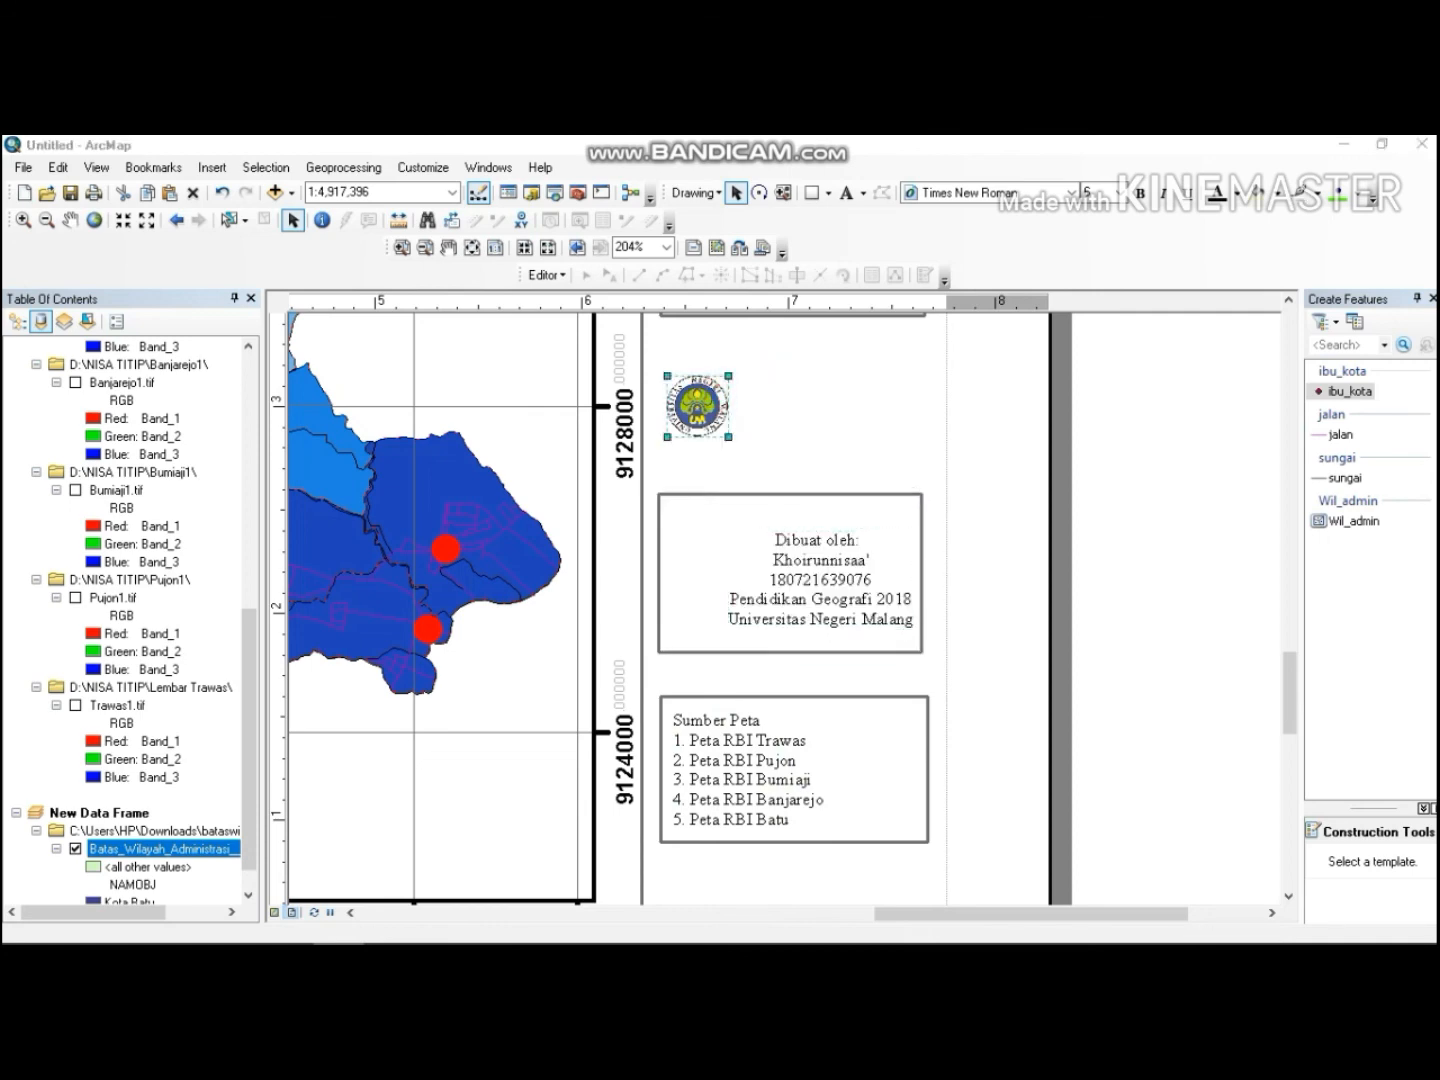
left_click(930, 296)
left_click_drag(713, 395, 725, 545)
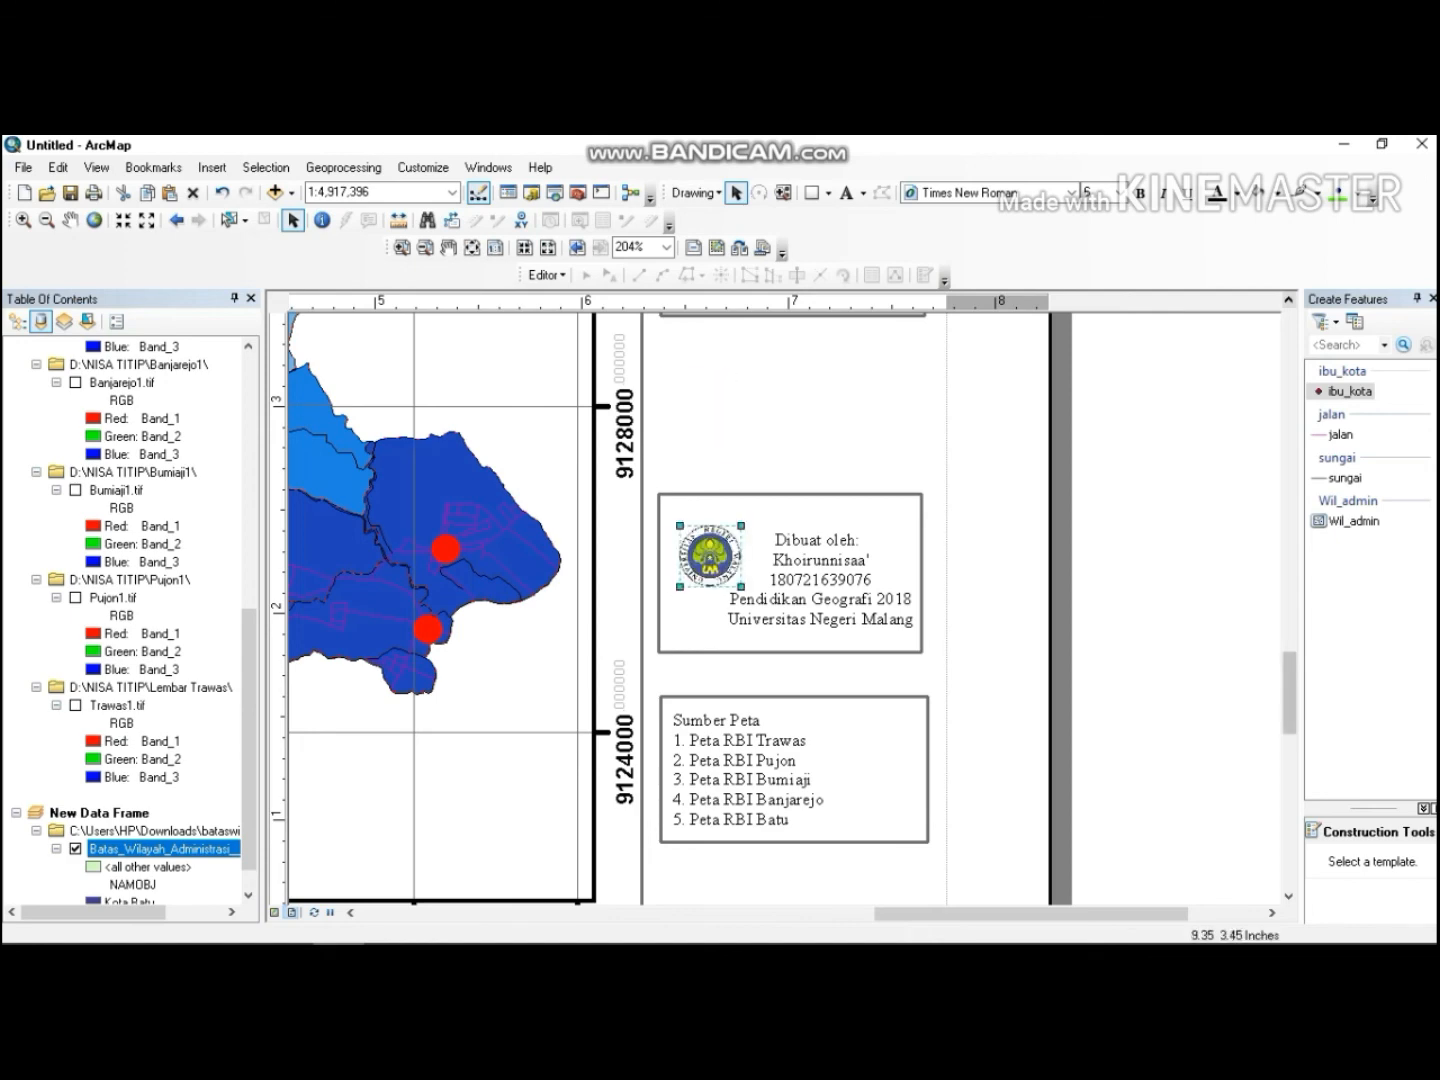
Move the inset map box, its map frame and the INSET PETA title lower on the panel.
scroll(812, 558, "up", 5)
left_click(812, 558)
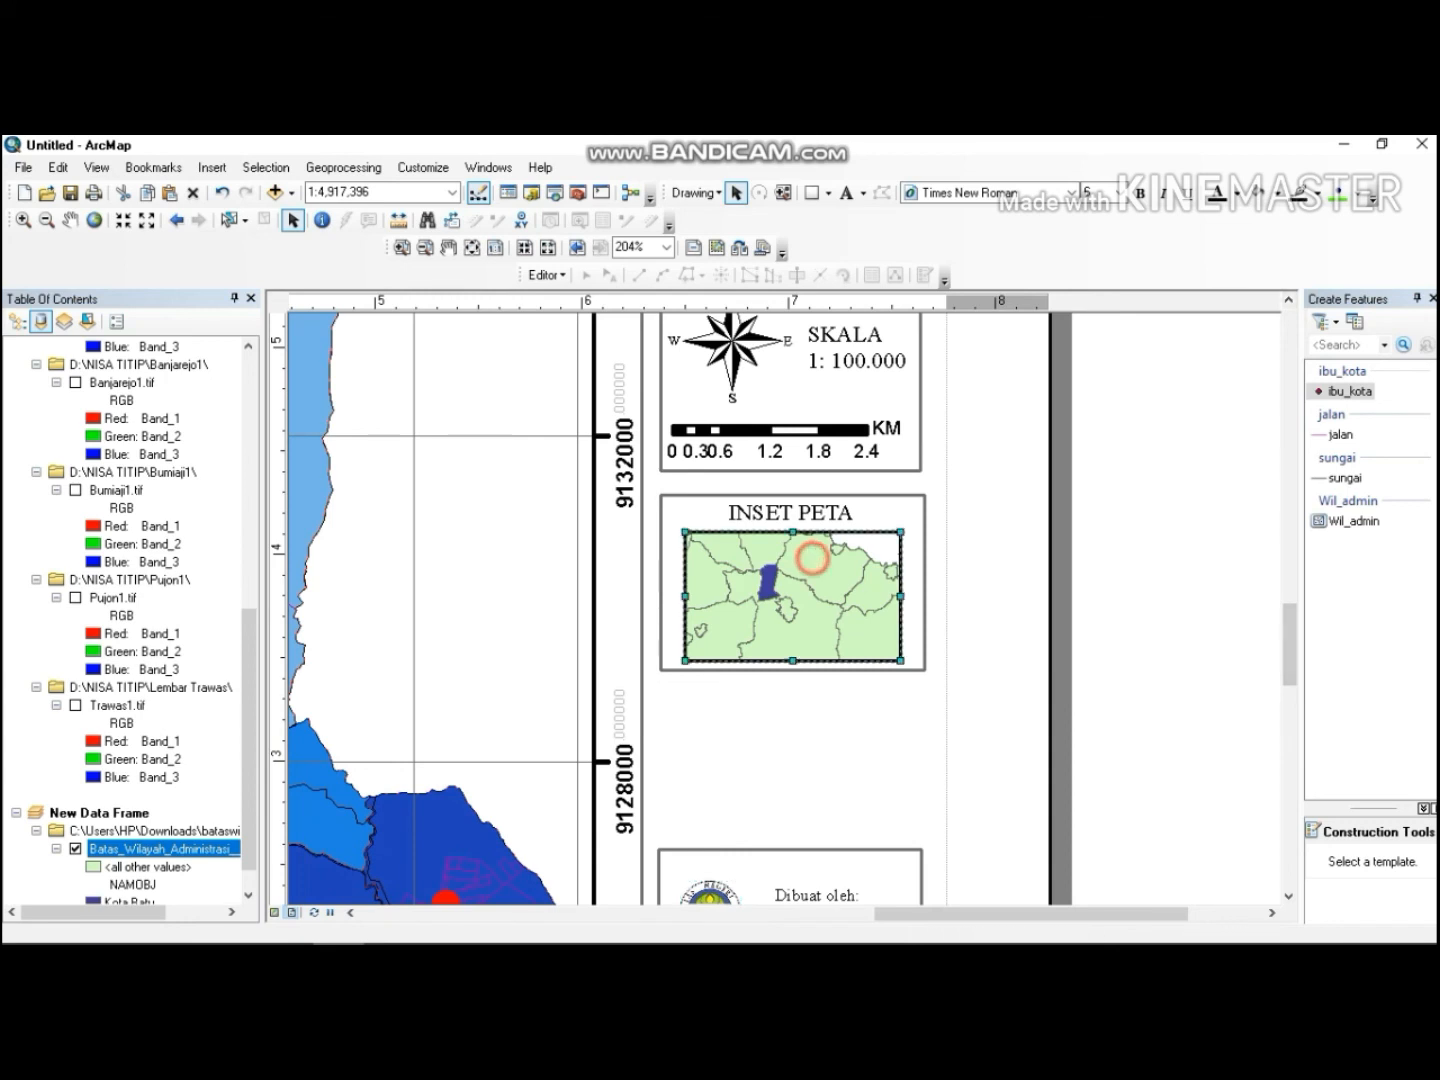
left_click(879, 508)
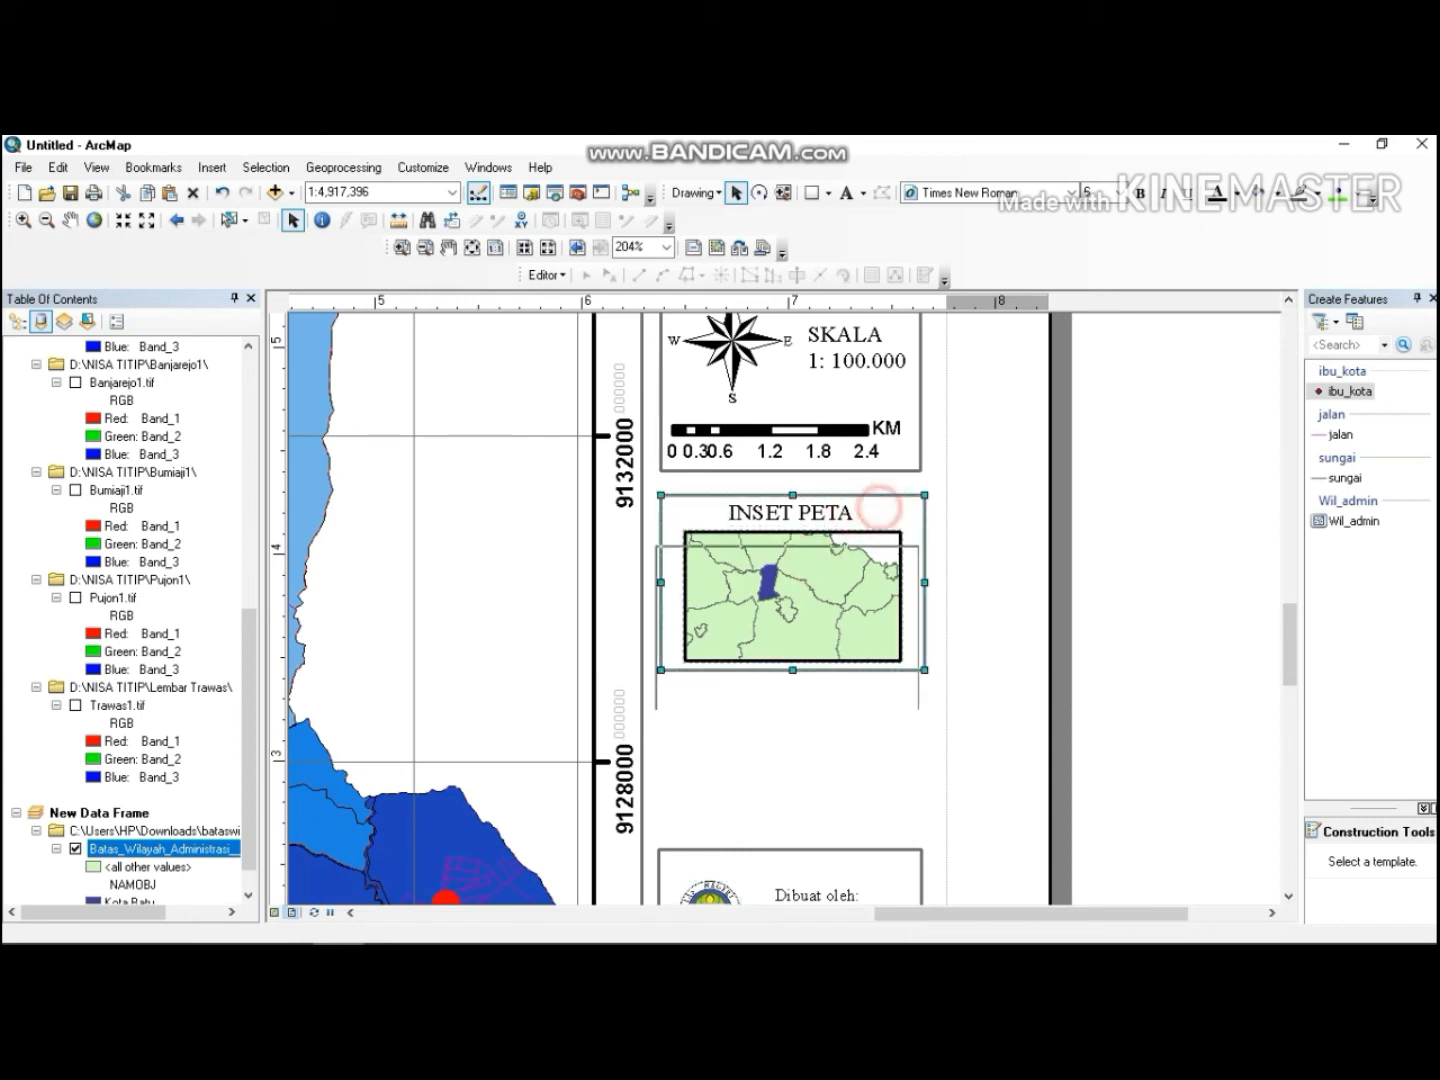
left_click_drag(879, 508, 849, 674)
left_click(849, 613)
left_click(845, 582)
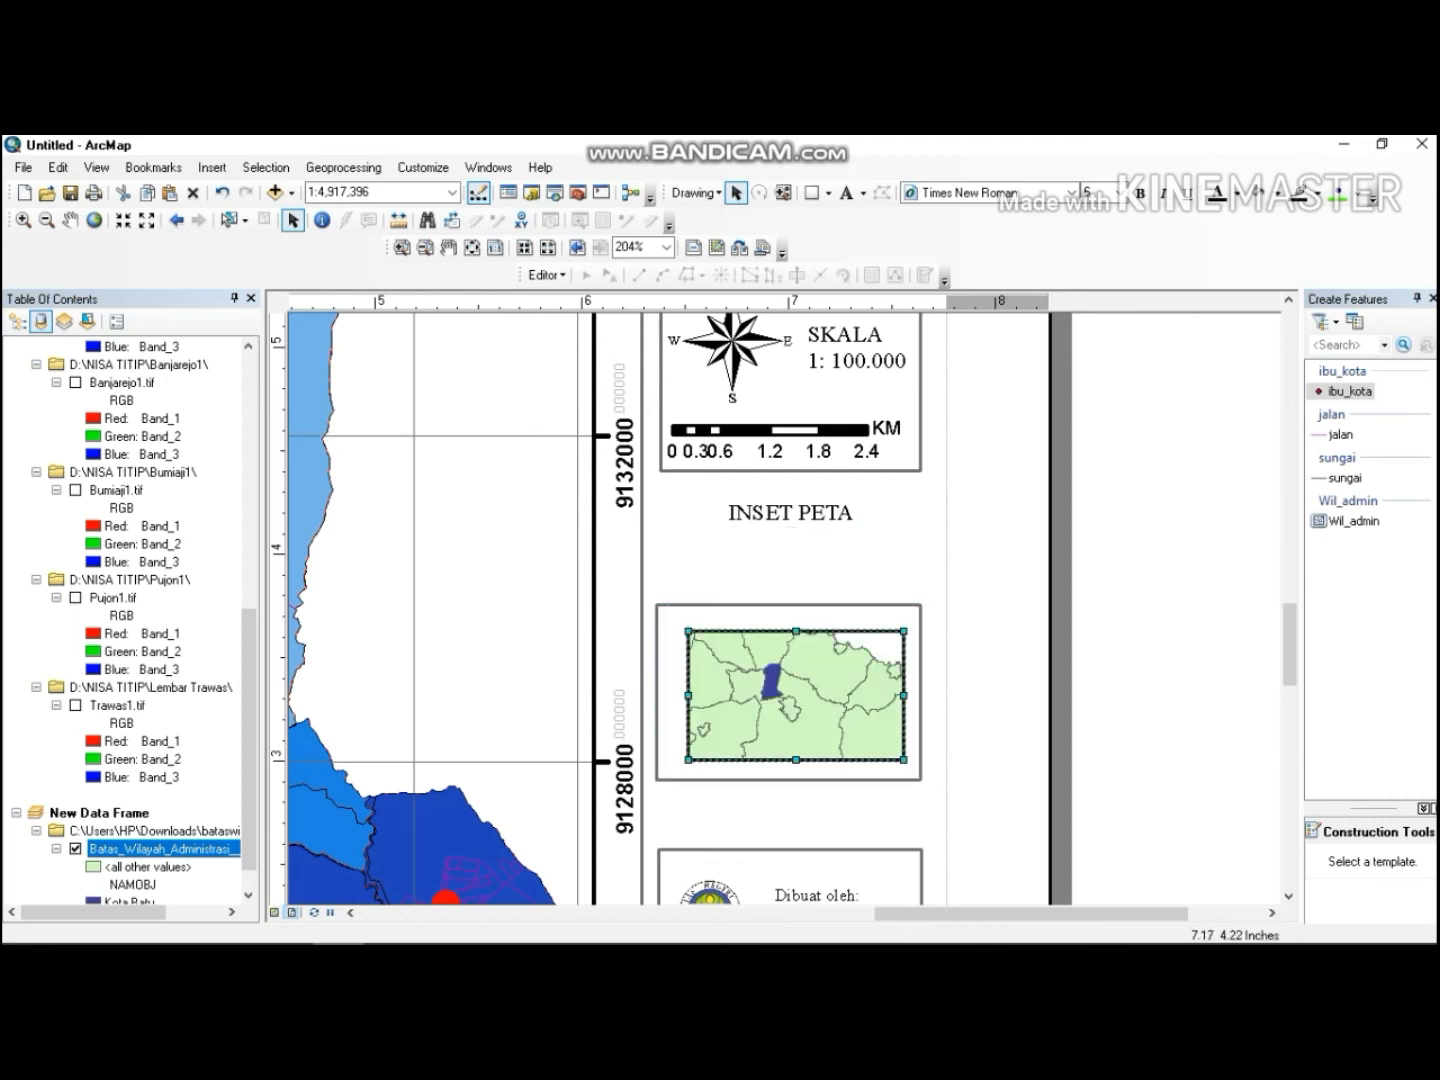
left_click(822, 505)
mouse_move(822, 505)
left_mouse_down()
mouse_move(824, 615)
mouse_move(826, 602)
left_mouse_up()
Set the inset map frame's scale to 1:100,000 and undo the last title move.
double_click(825, 680)
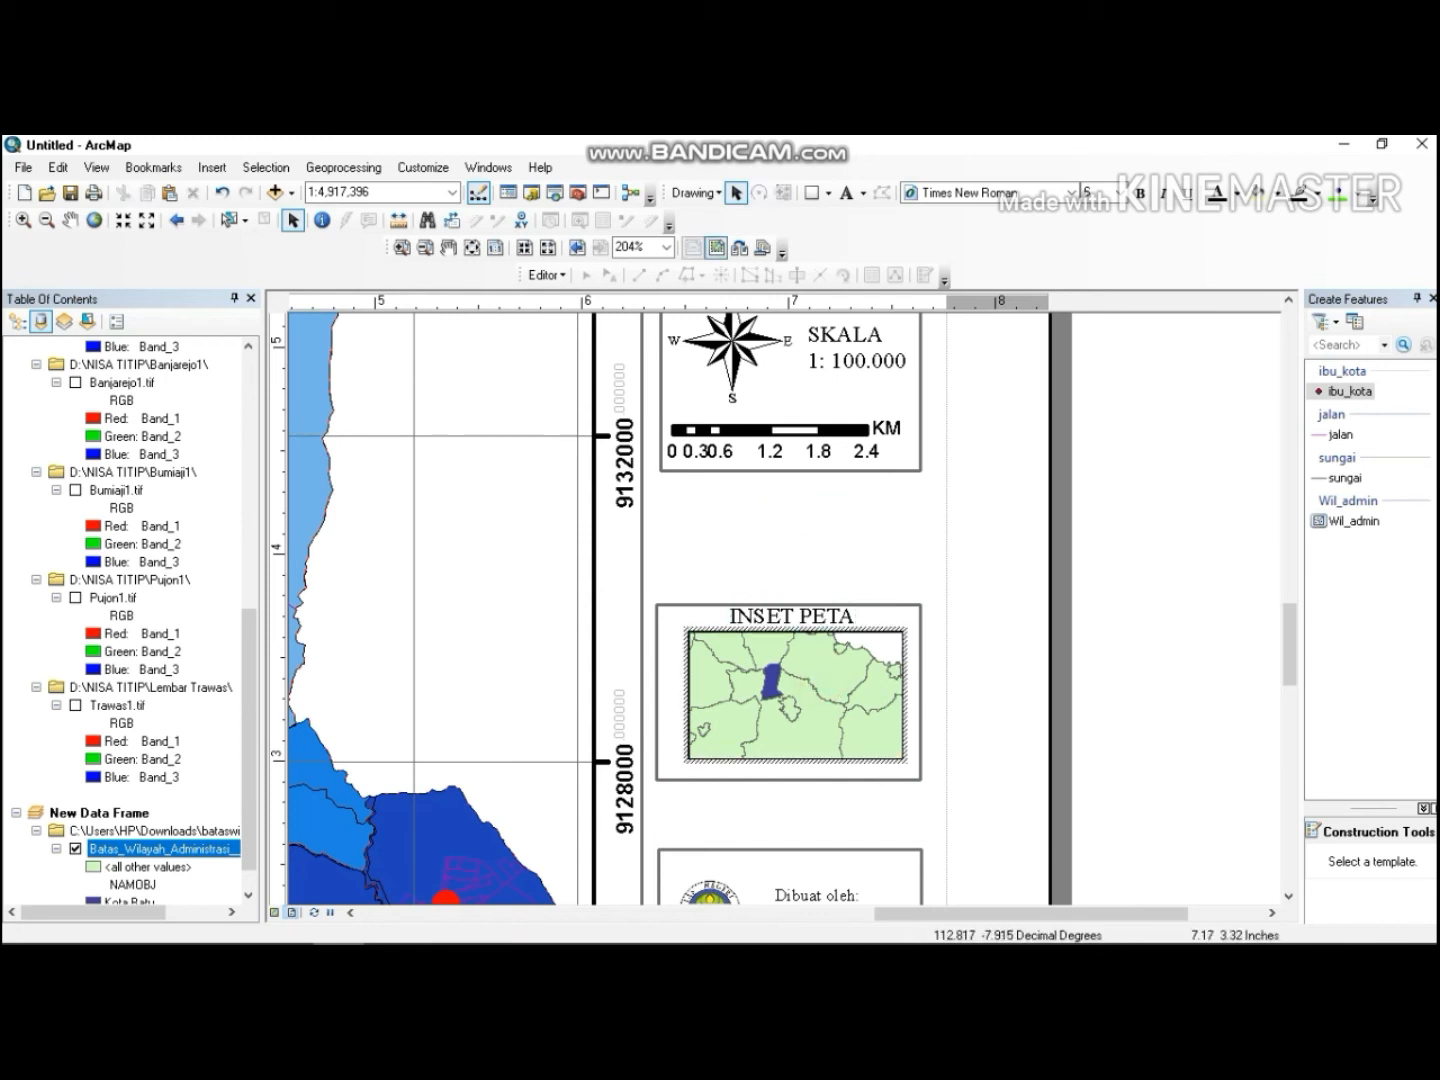
left_click(894, 502)
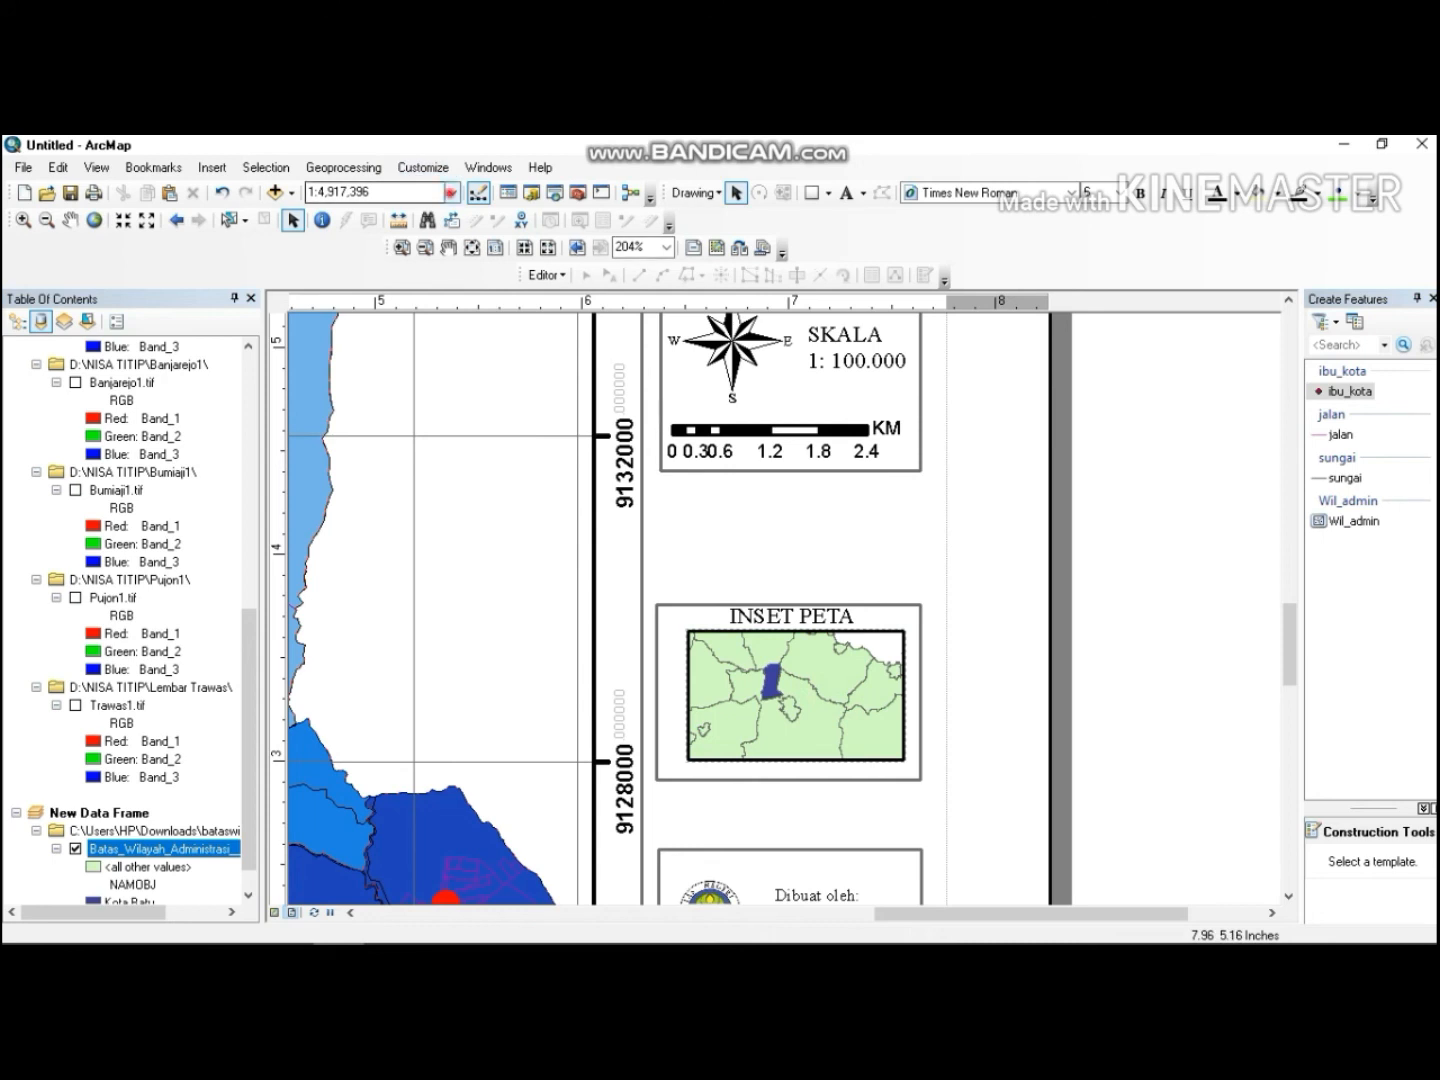
left_click(452, 192)
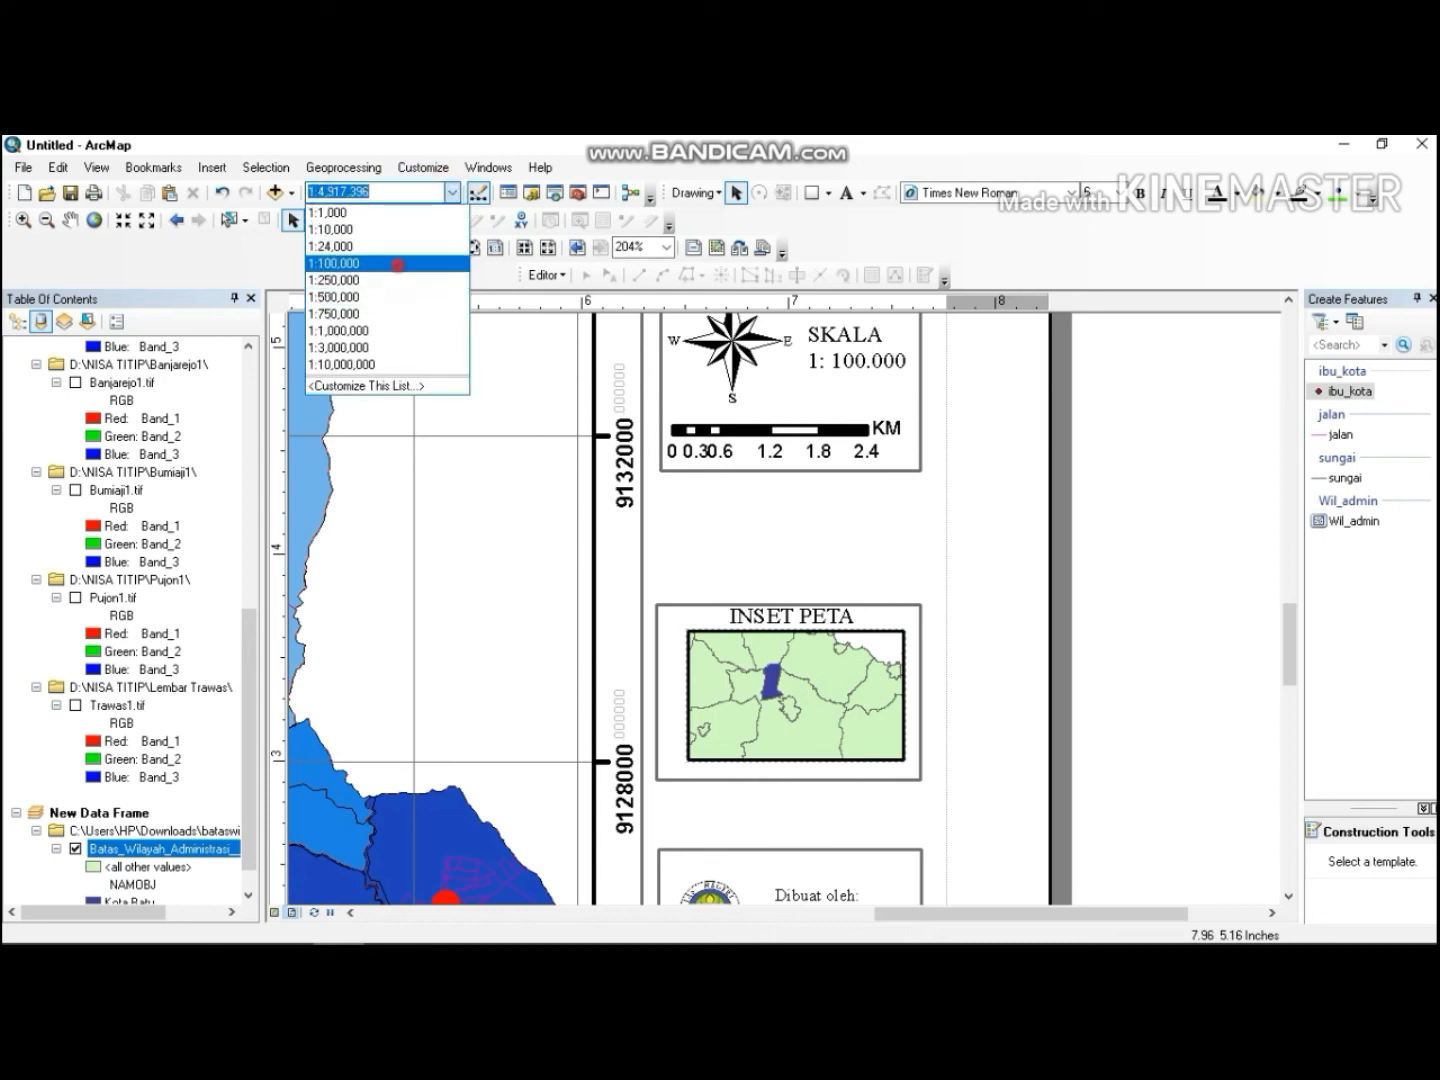
left_click(335, 263)
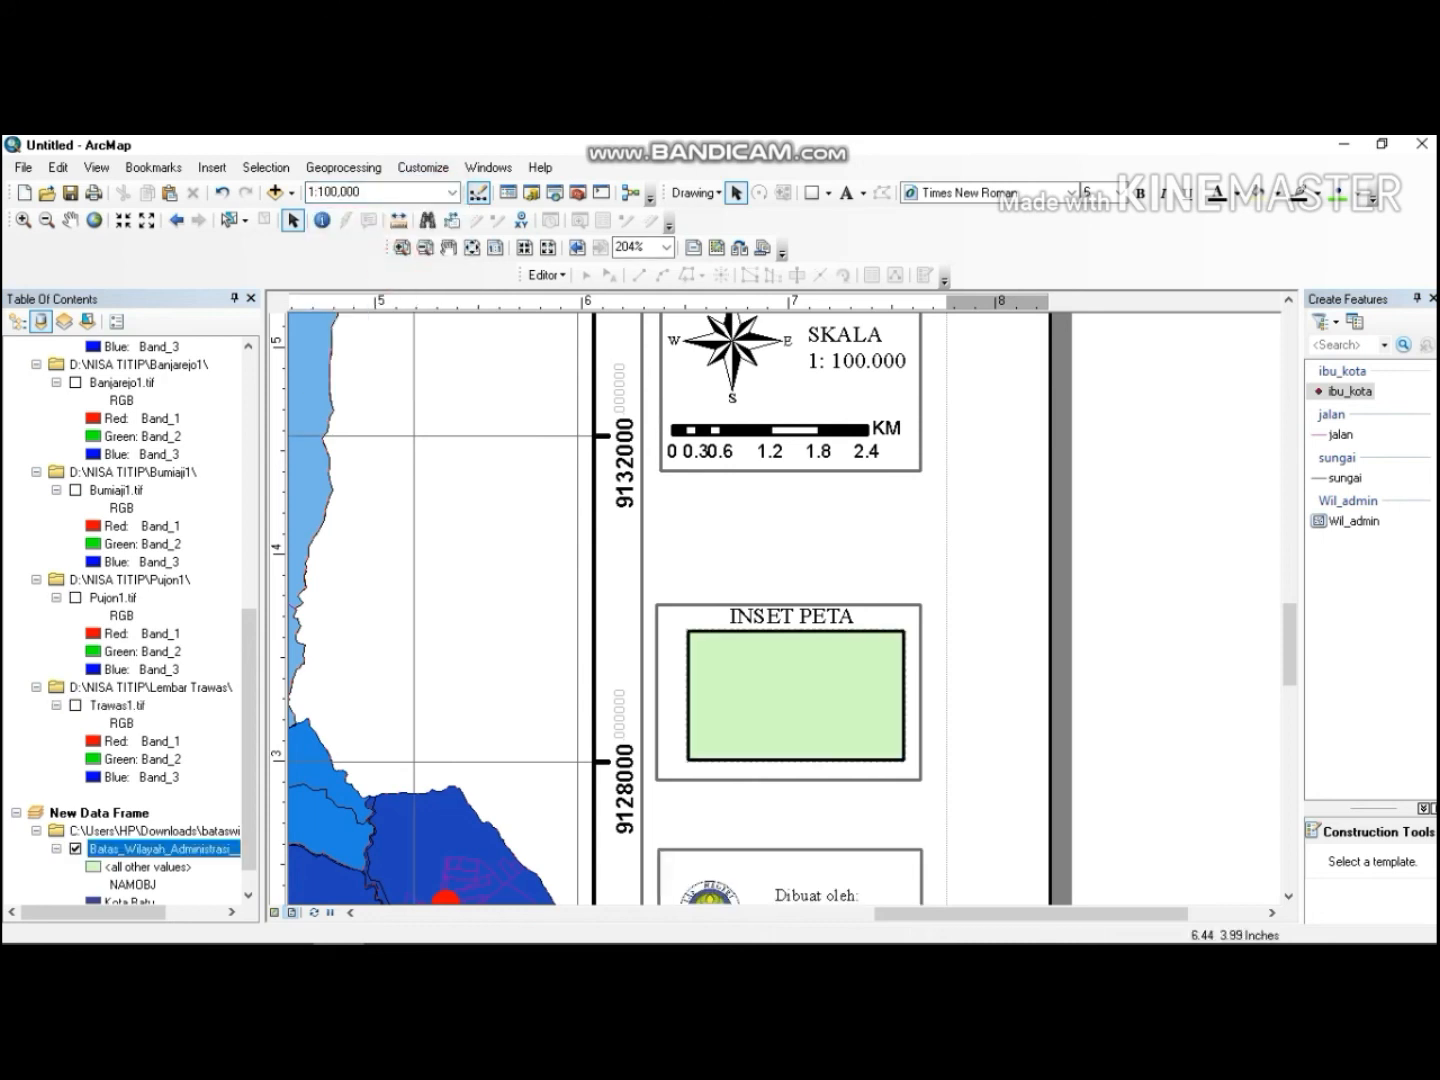
key("ctrl+z")
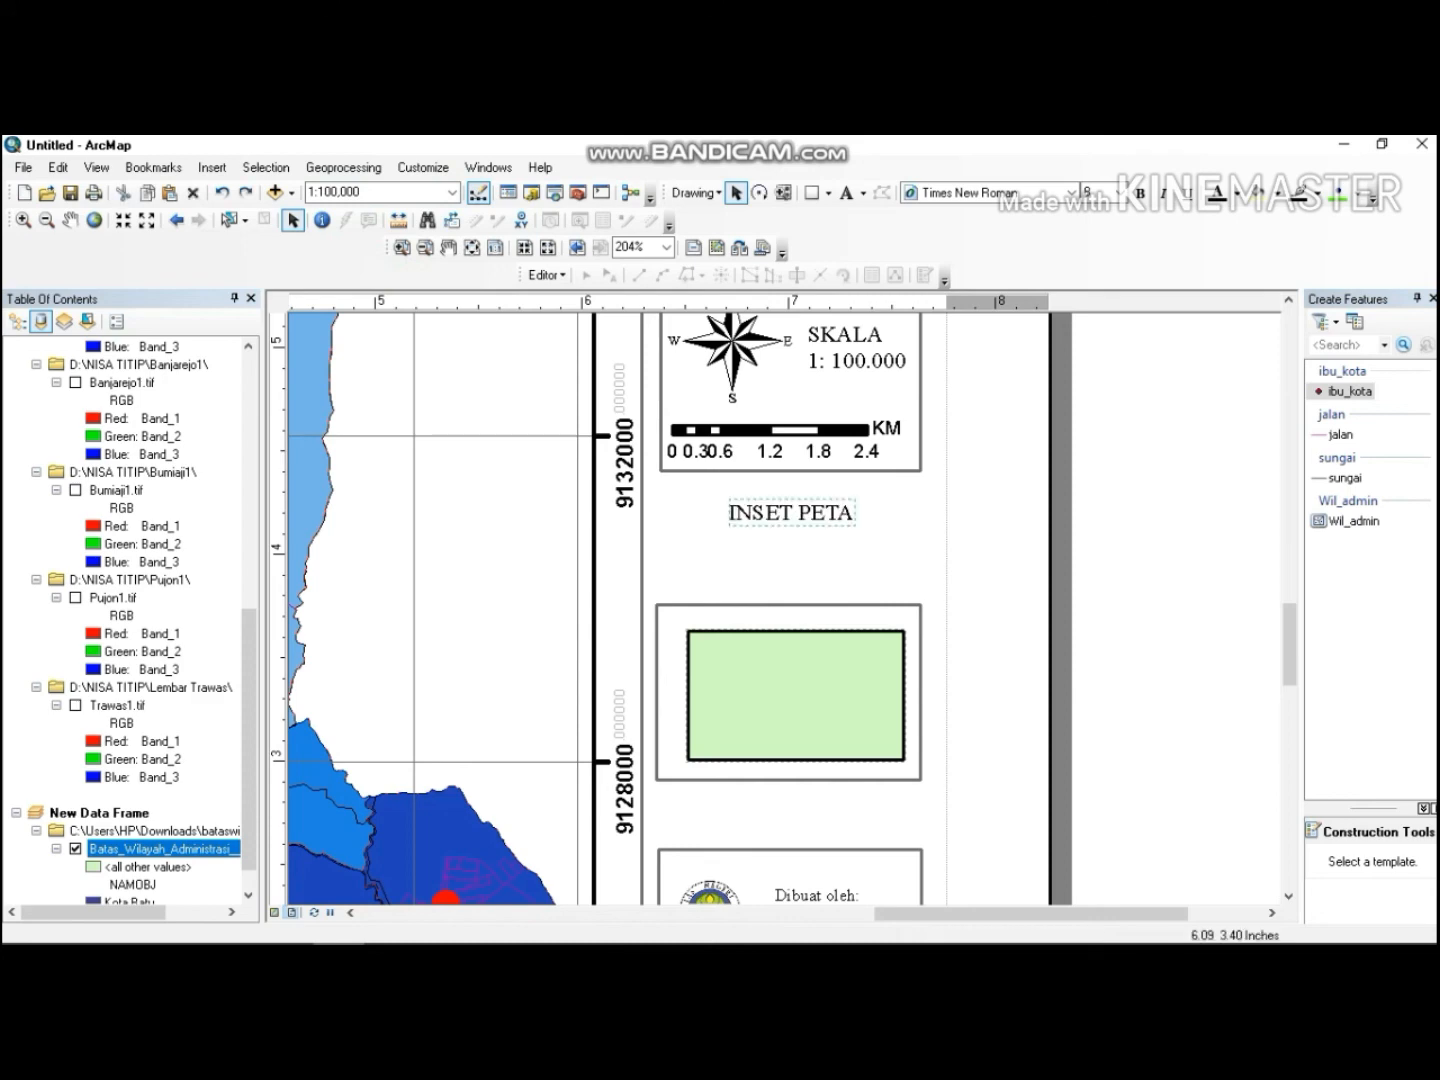
left_click(287, 924)
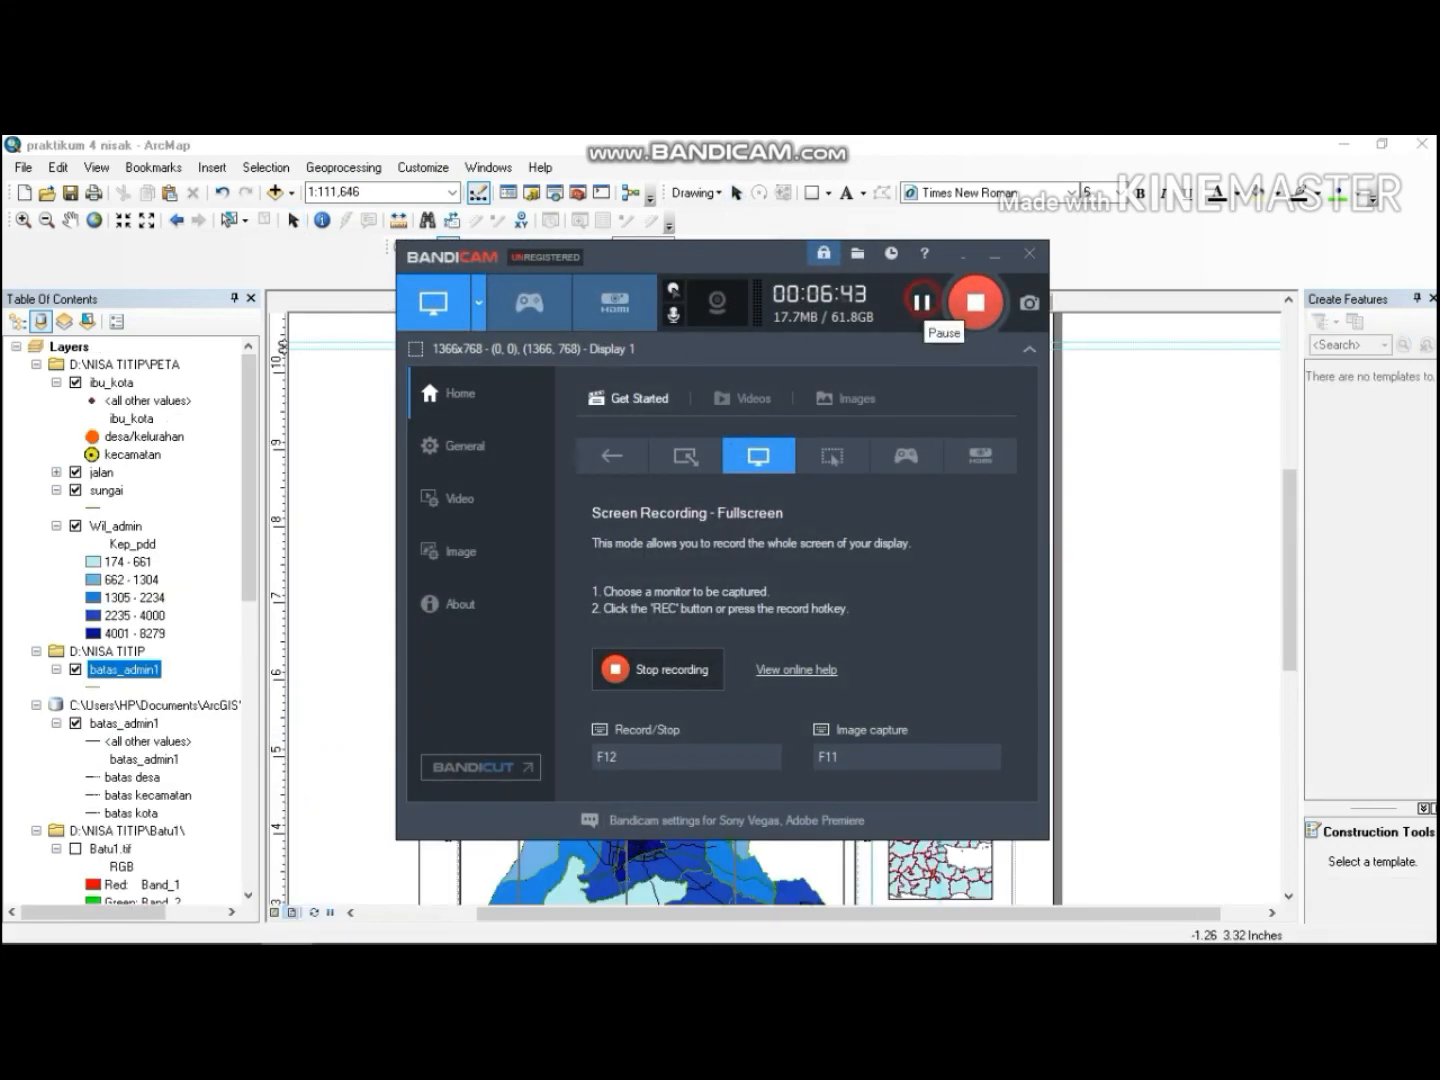
left_click(994, 255)
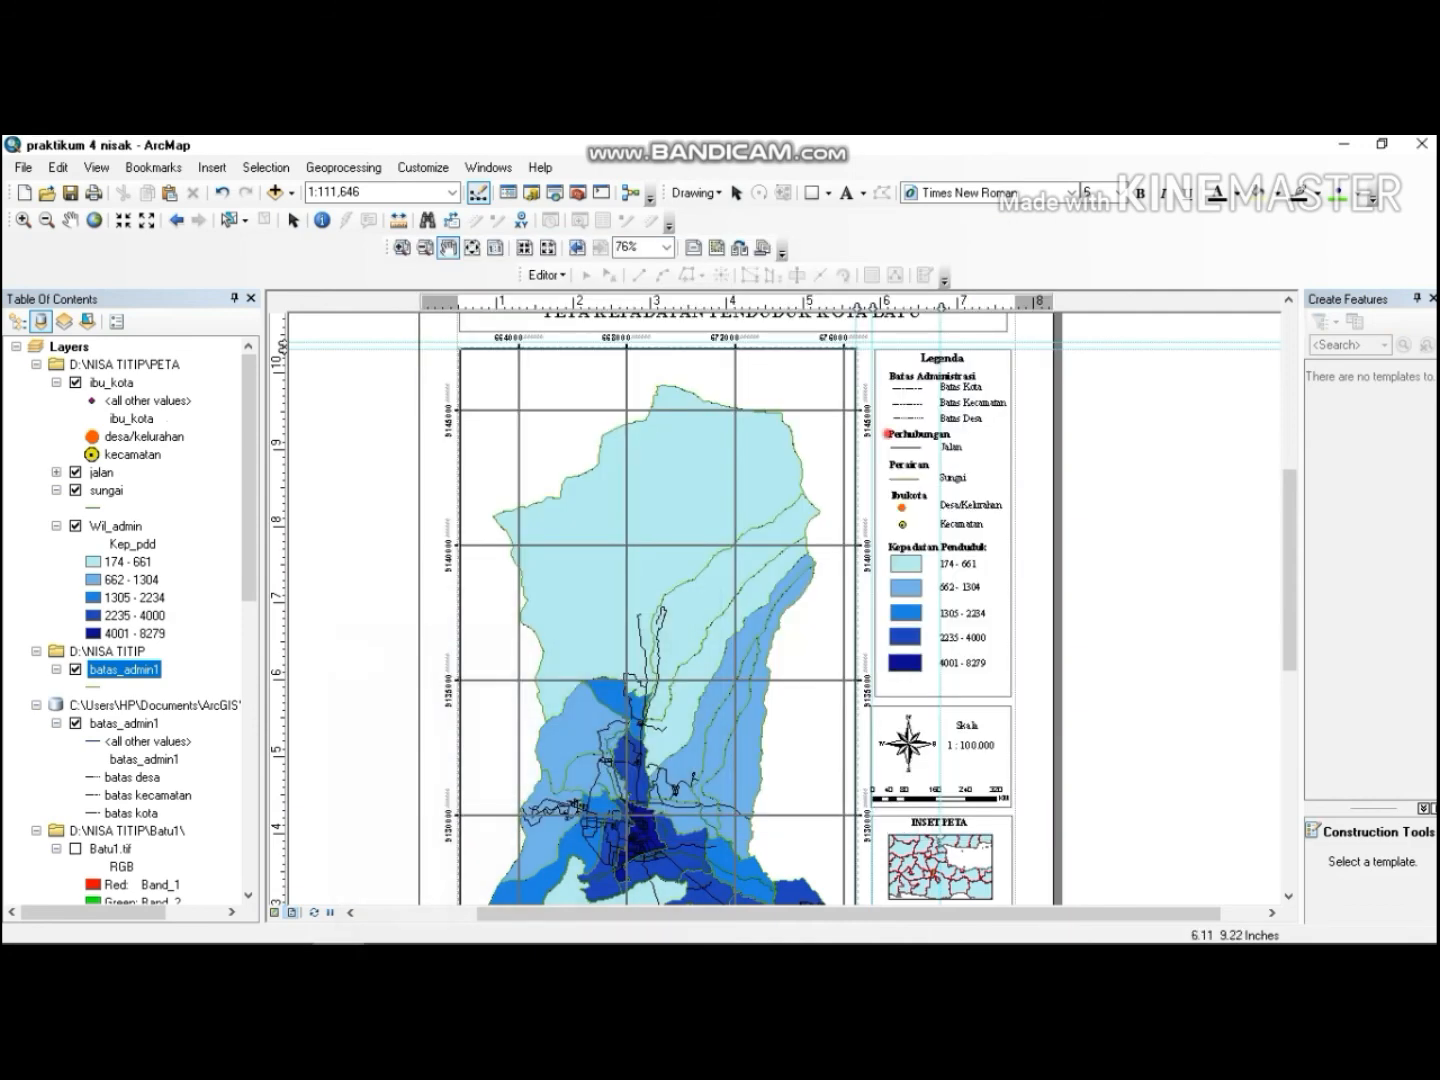
Pan through the finished layout page to review the map and all marginal elements.
scroll(887, 434, "up", 3)
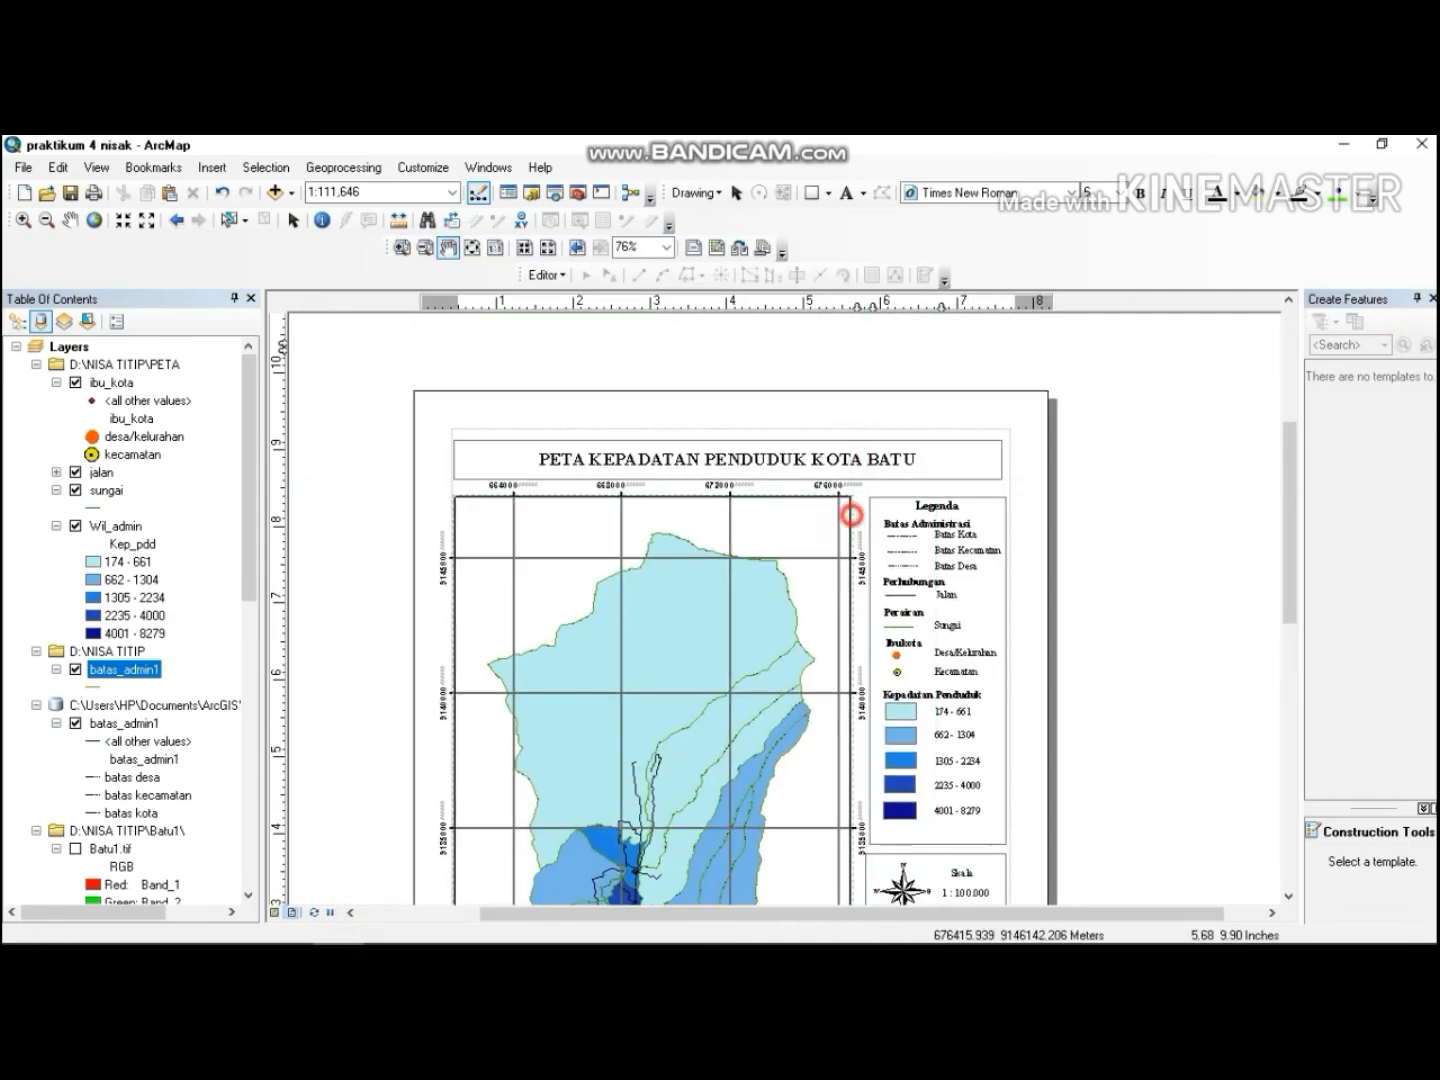
left_click_drag(851, 515, 788, 454)
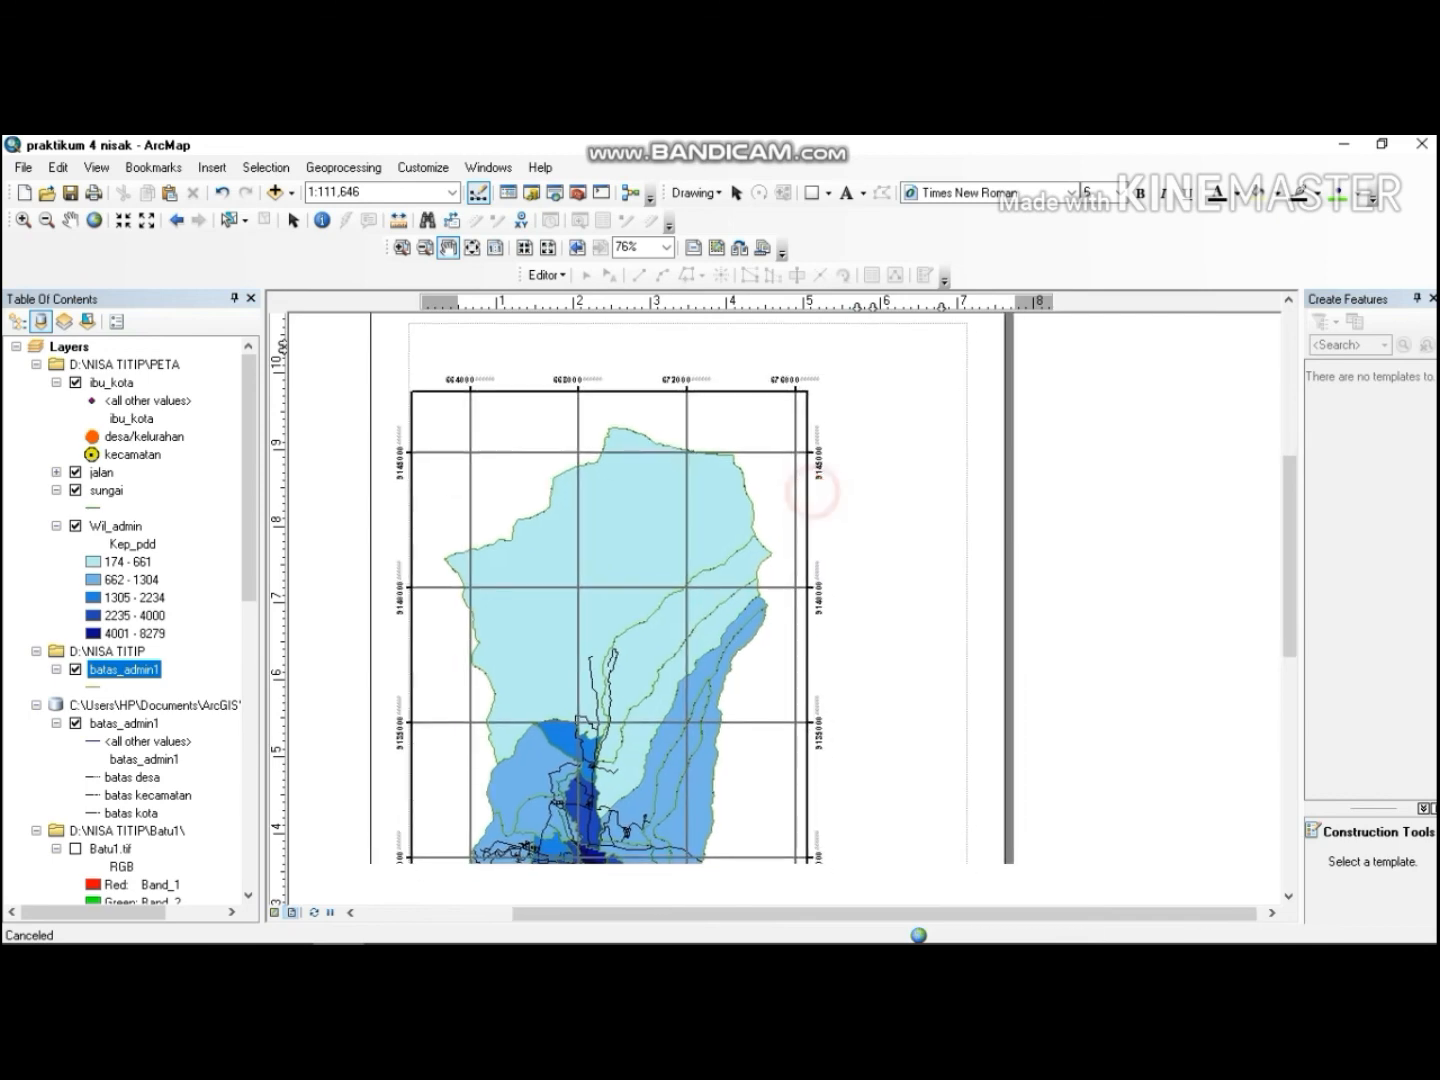
left_click_drag(823, 571, 796, 488)
left_click_drag(772, 635, 752, 543)
left_click_drag(733, 673, 717, 610)
left_click_drag(733, 720, 726, 695)
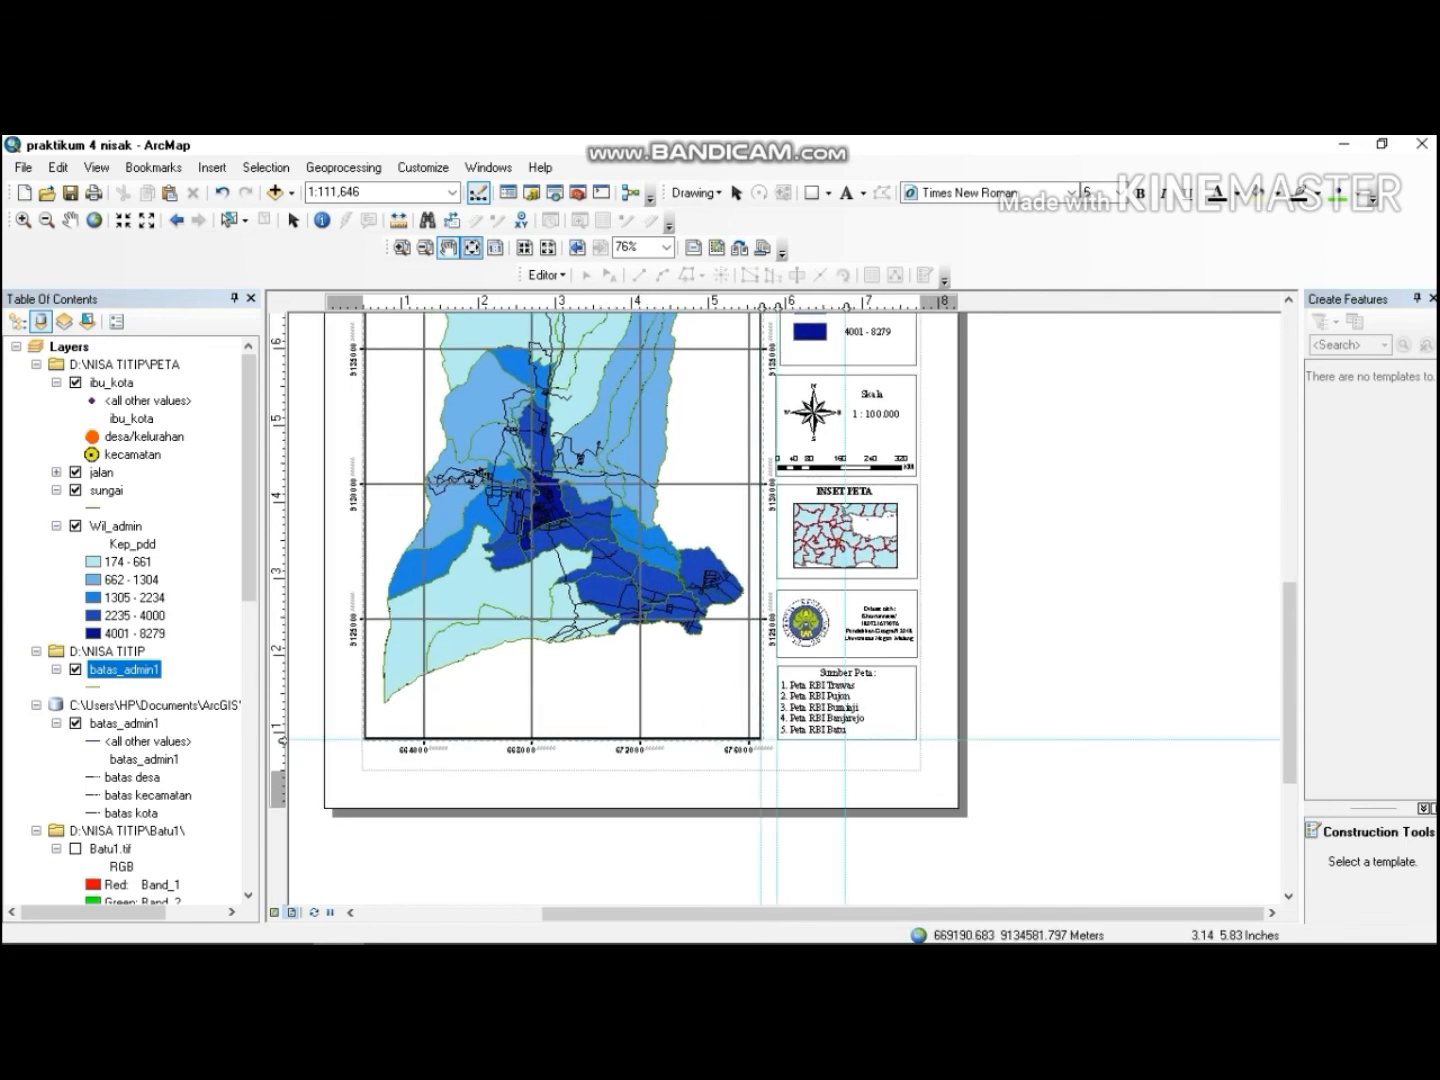
left_click(401, 247)
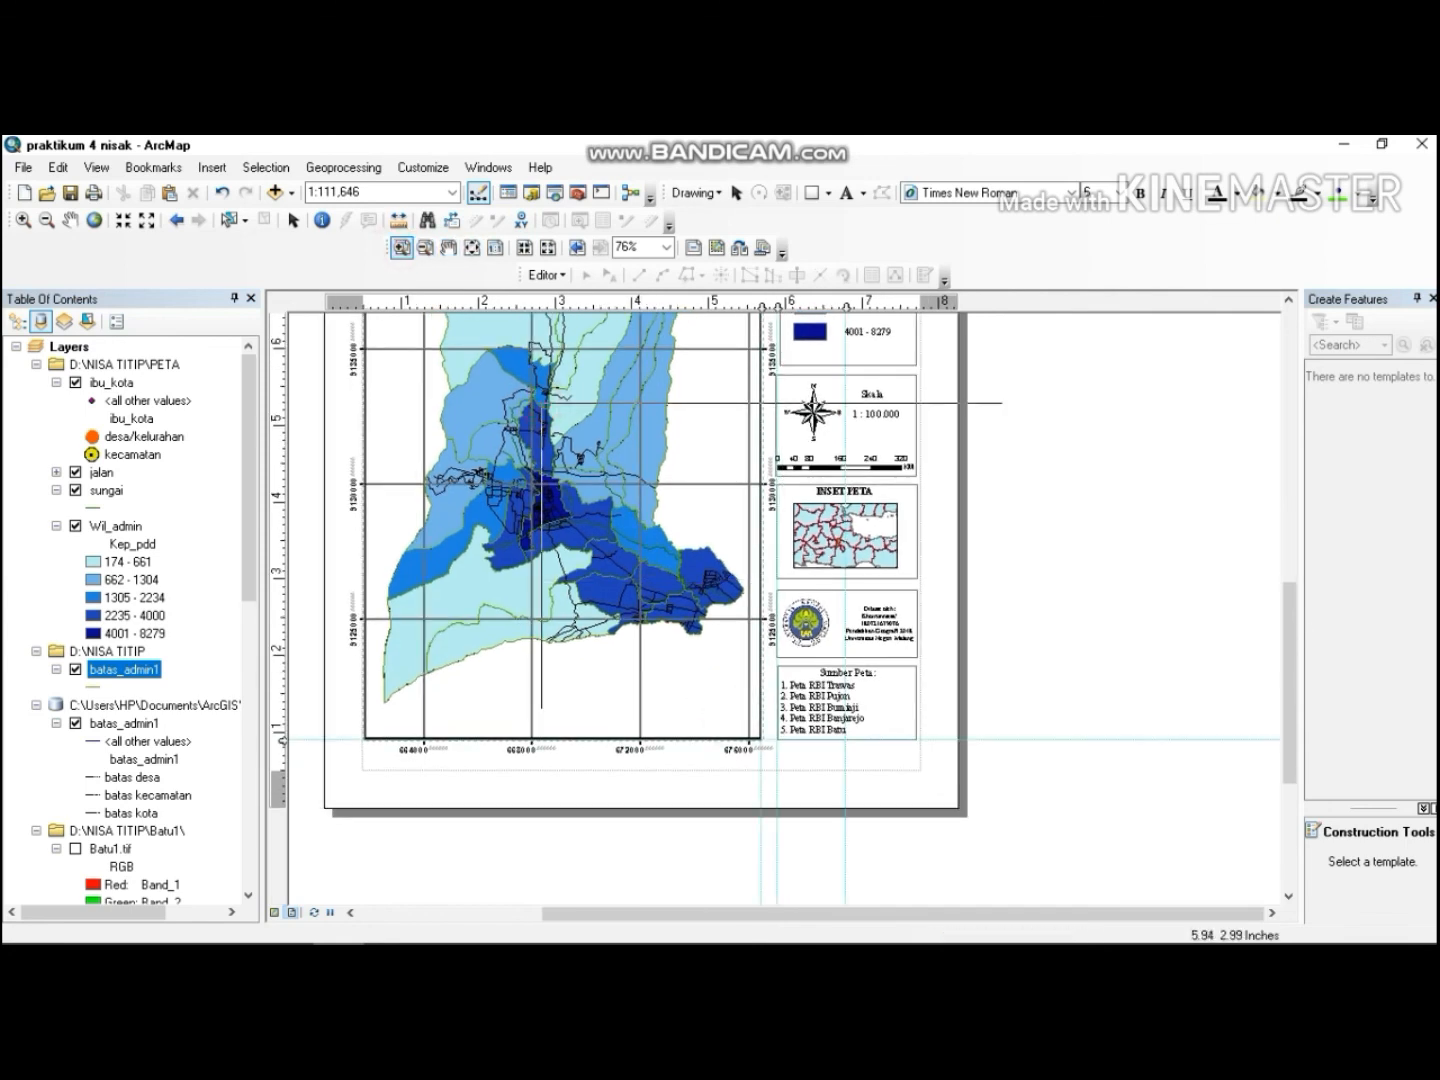
Zoom into the layout and pan across the map's grid edges, legend and marginal boxes to inspect the details.
left_click_drag(541, 403, 1003, 709)
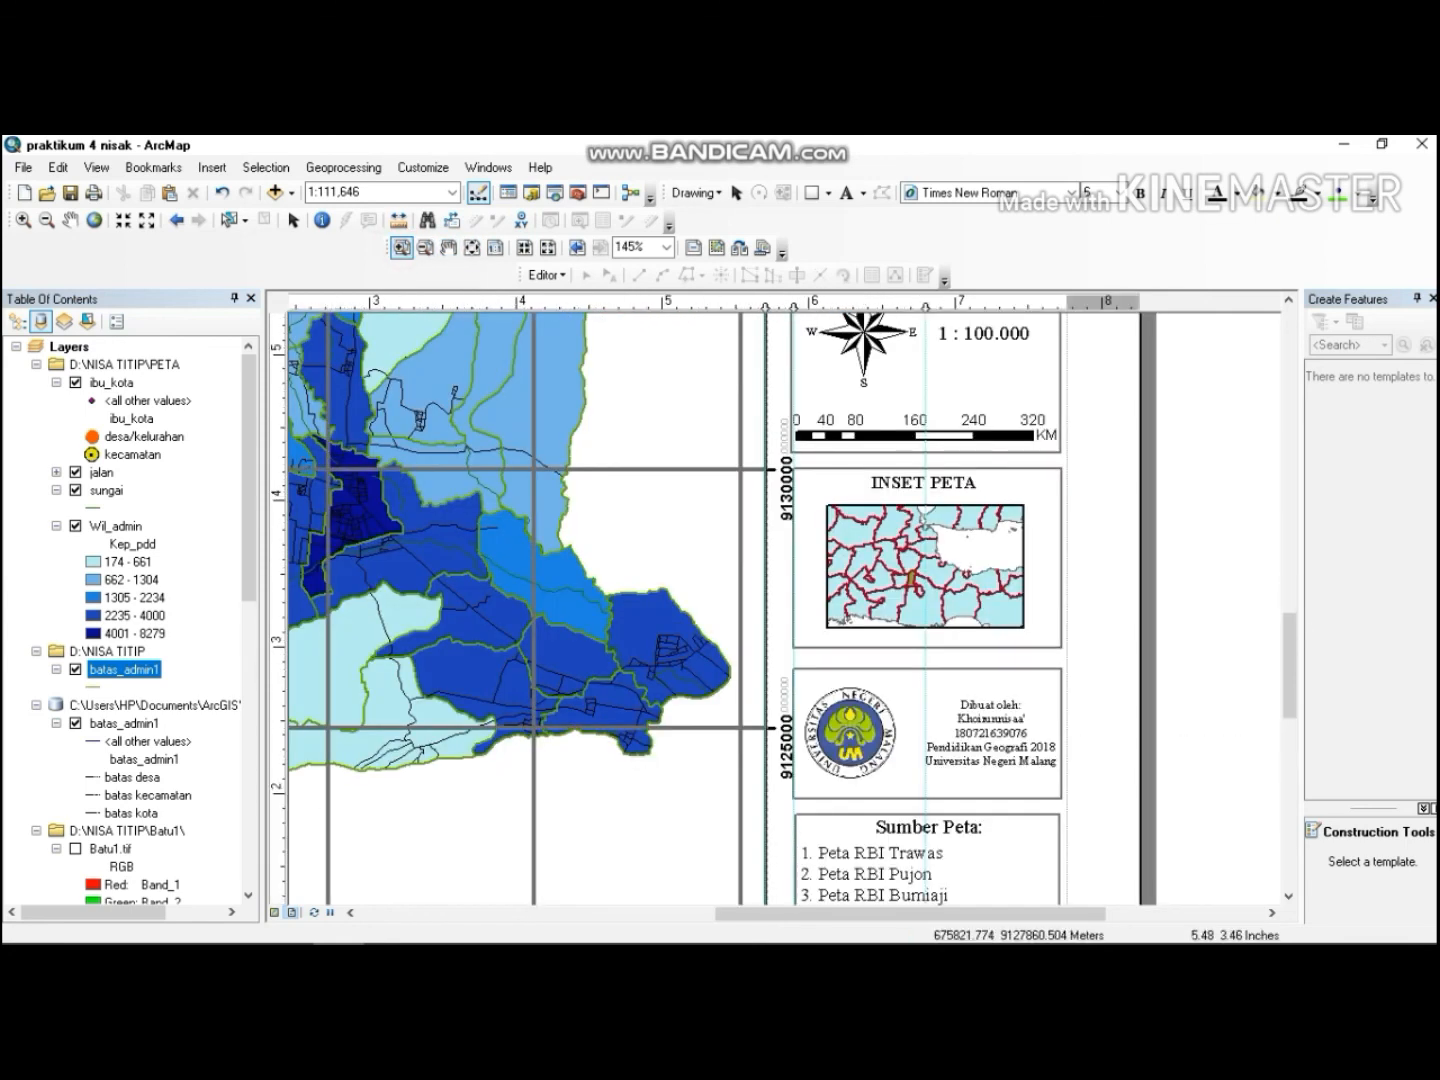
left_click(452, 249)
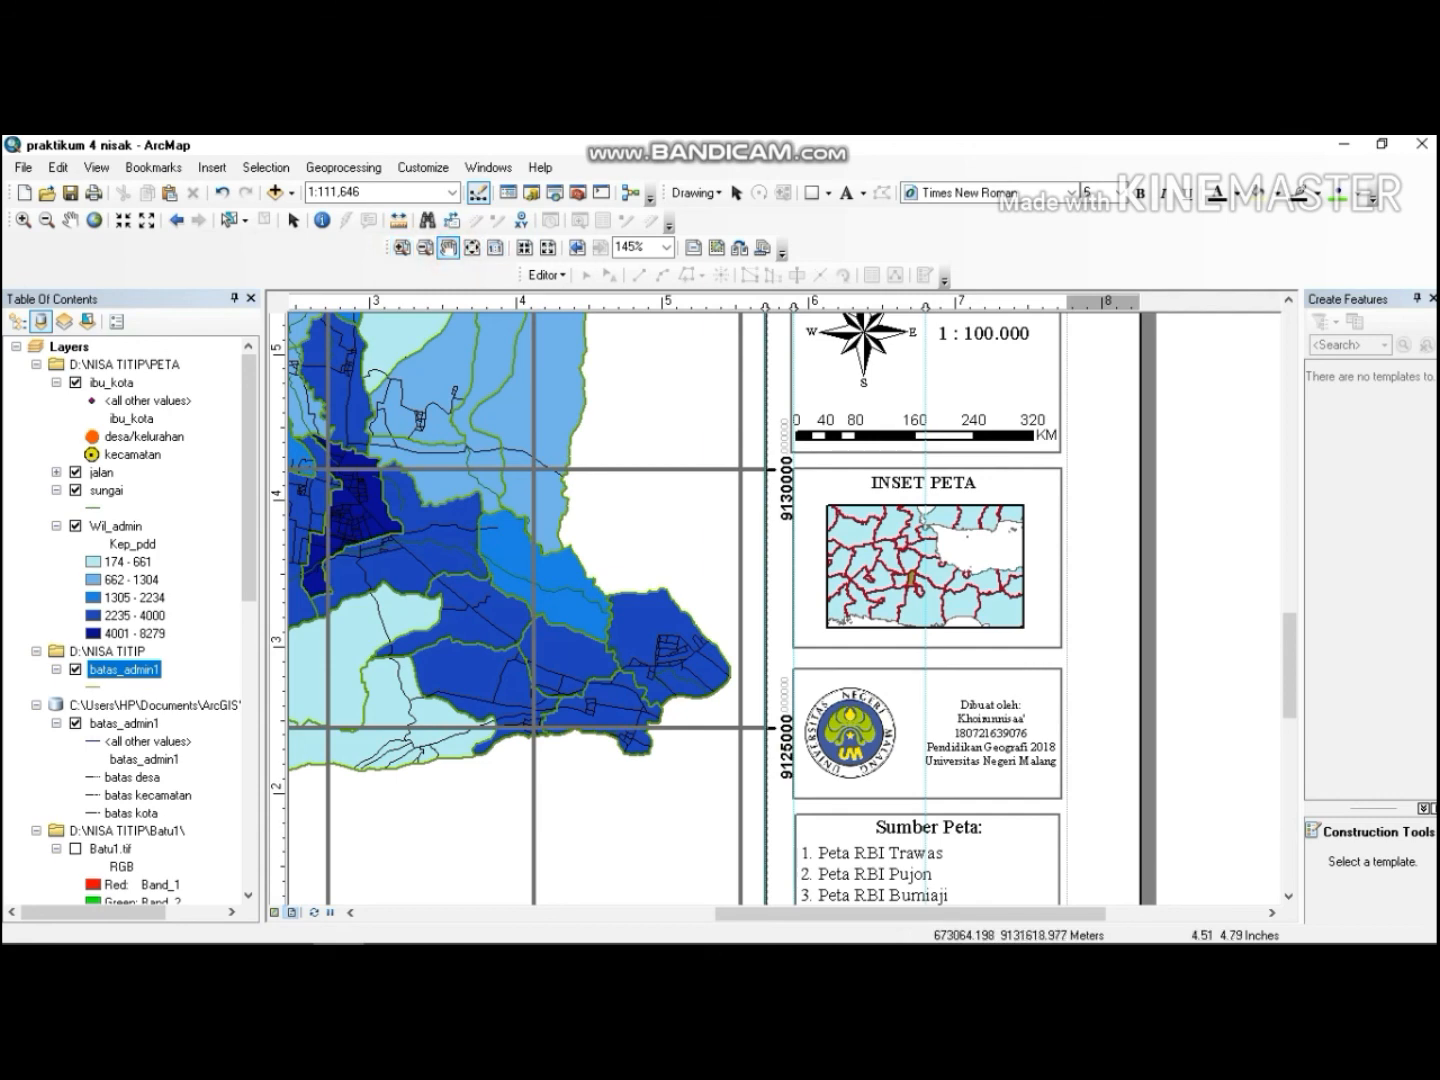
left_click_drag(679, 557, 578, 426)
left_click_drag(683, 651, 683, 567)
left_click_drag(571, 588, 701, 656)
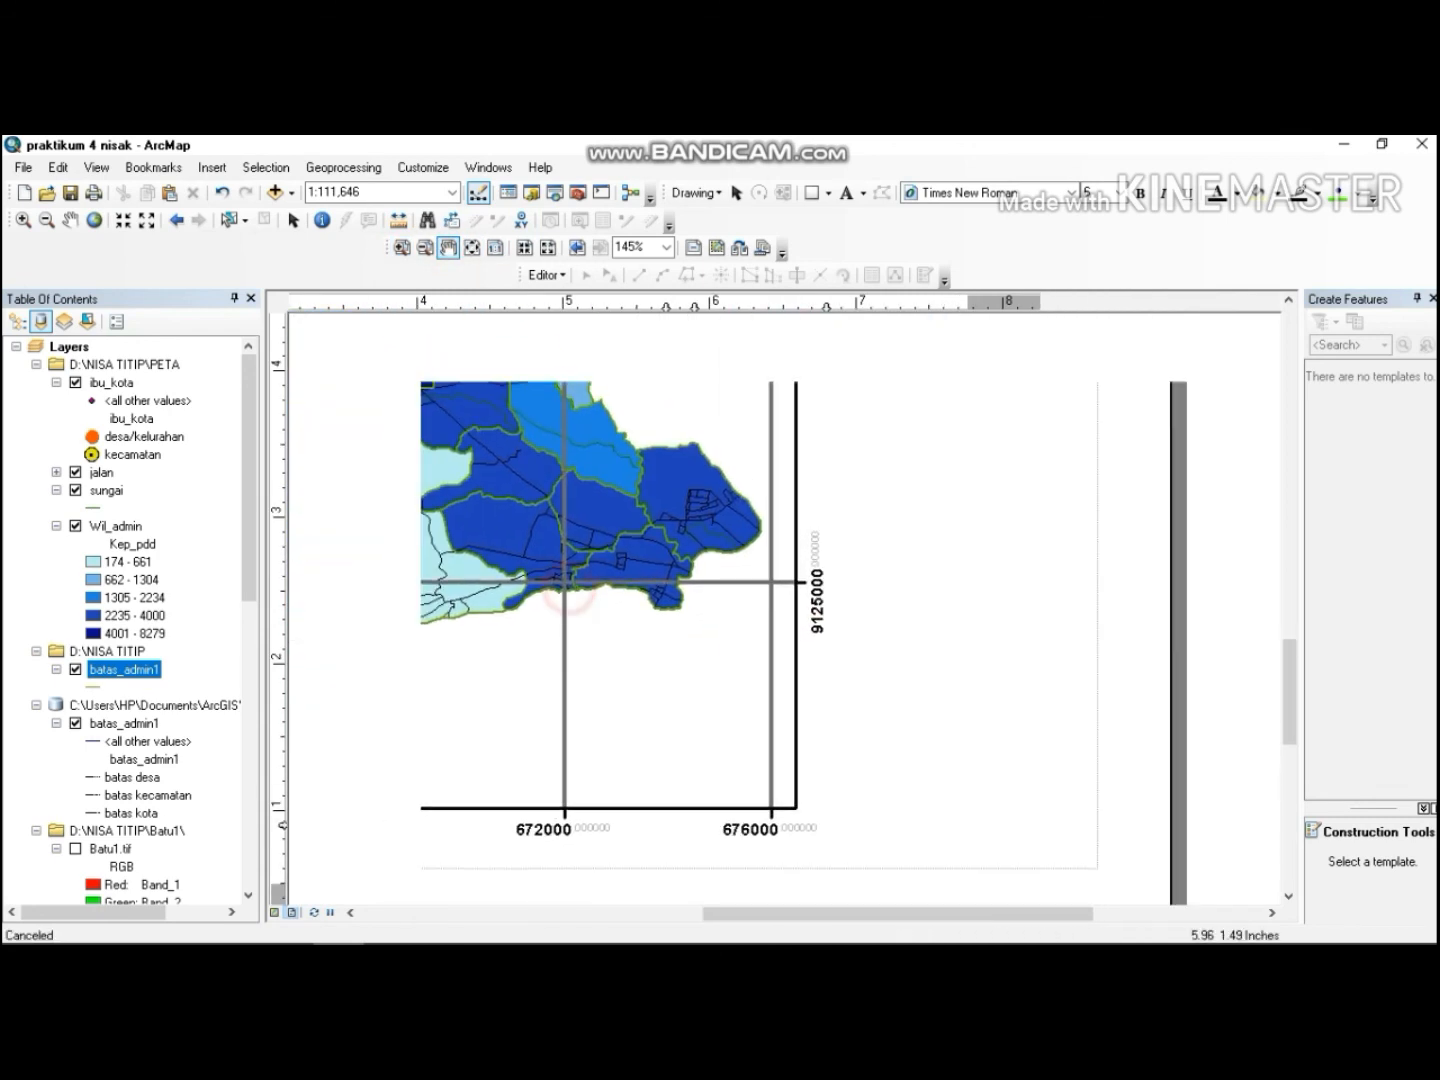
left_click_drag(785, 534, 759, 759)
left_click_drag(702, 564, 680, 642)
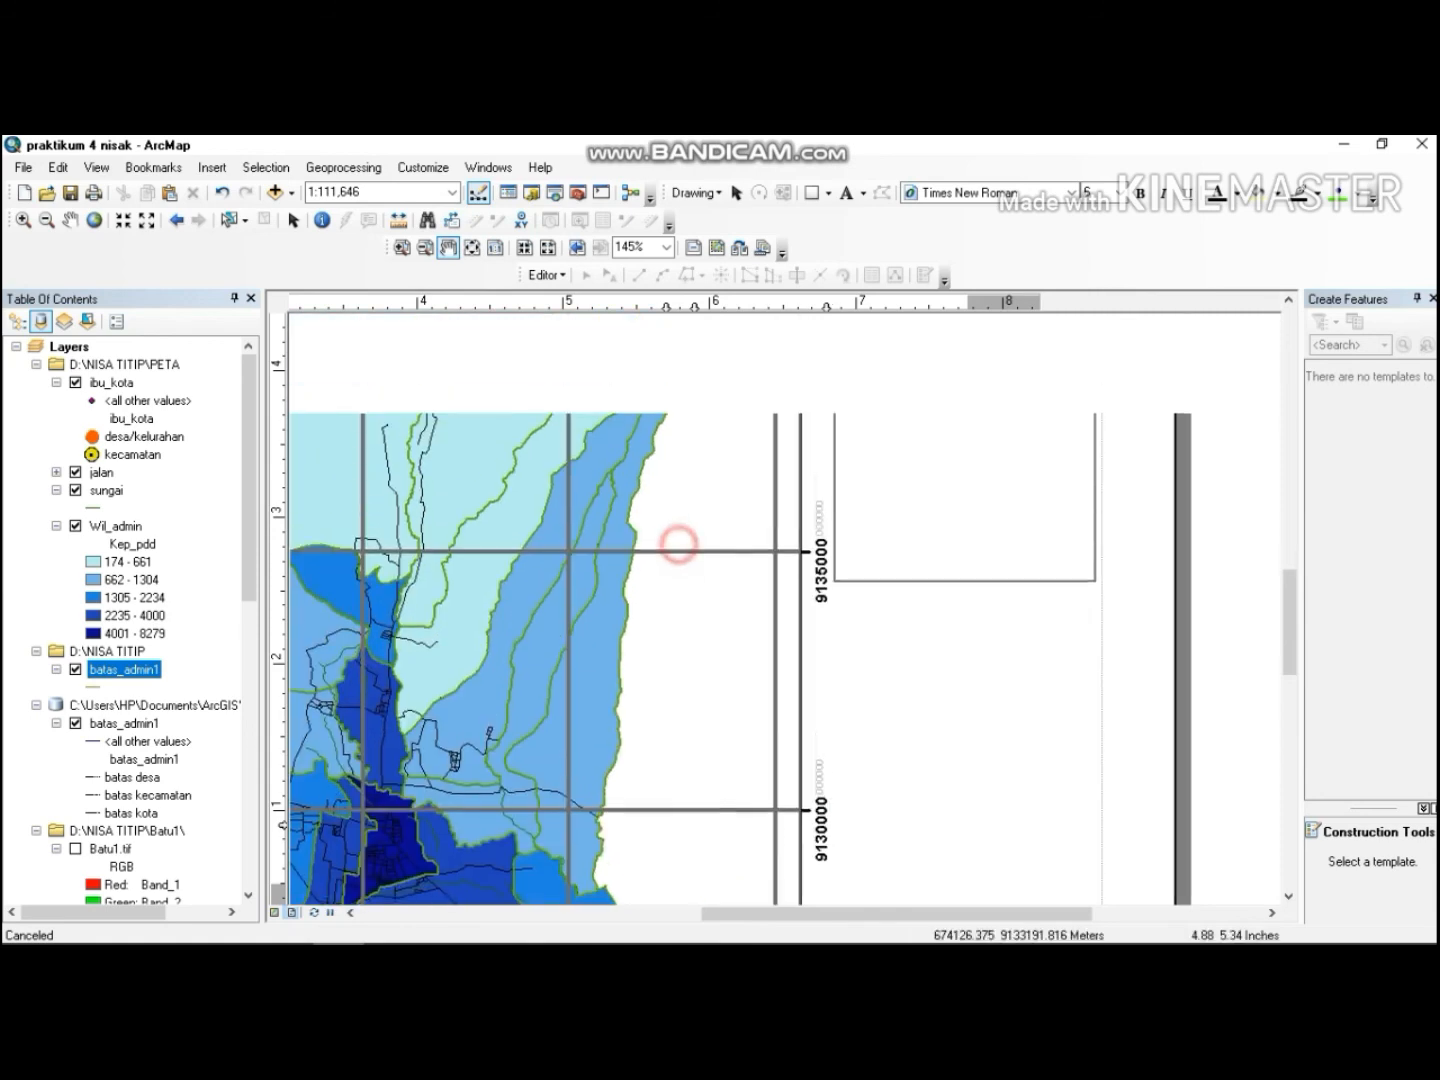
left_click_drag(727, 524, 703, 684)
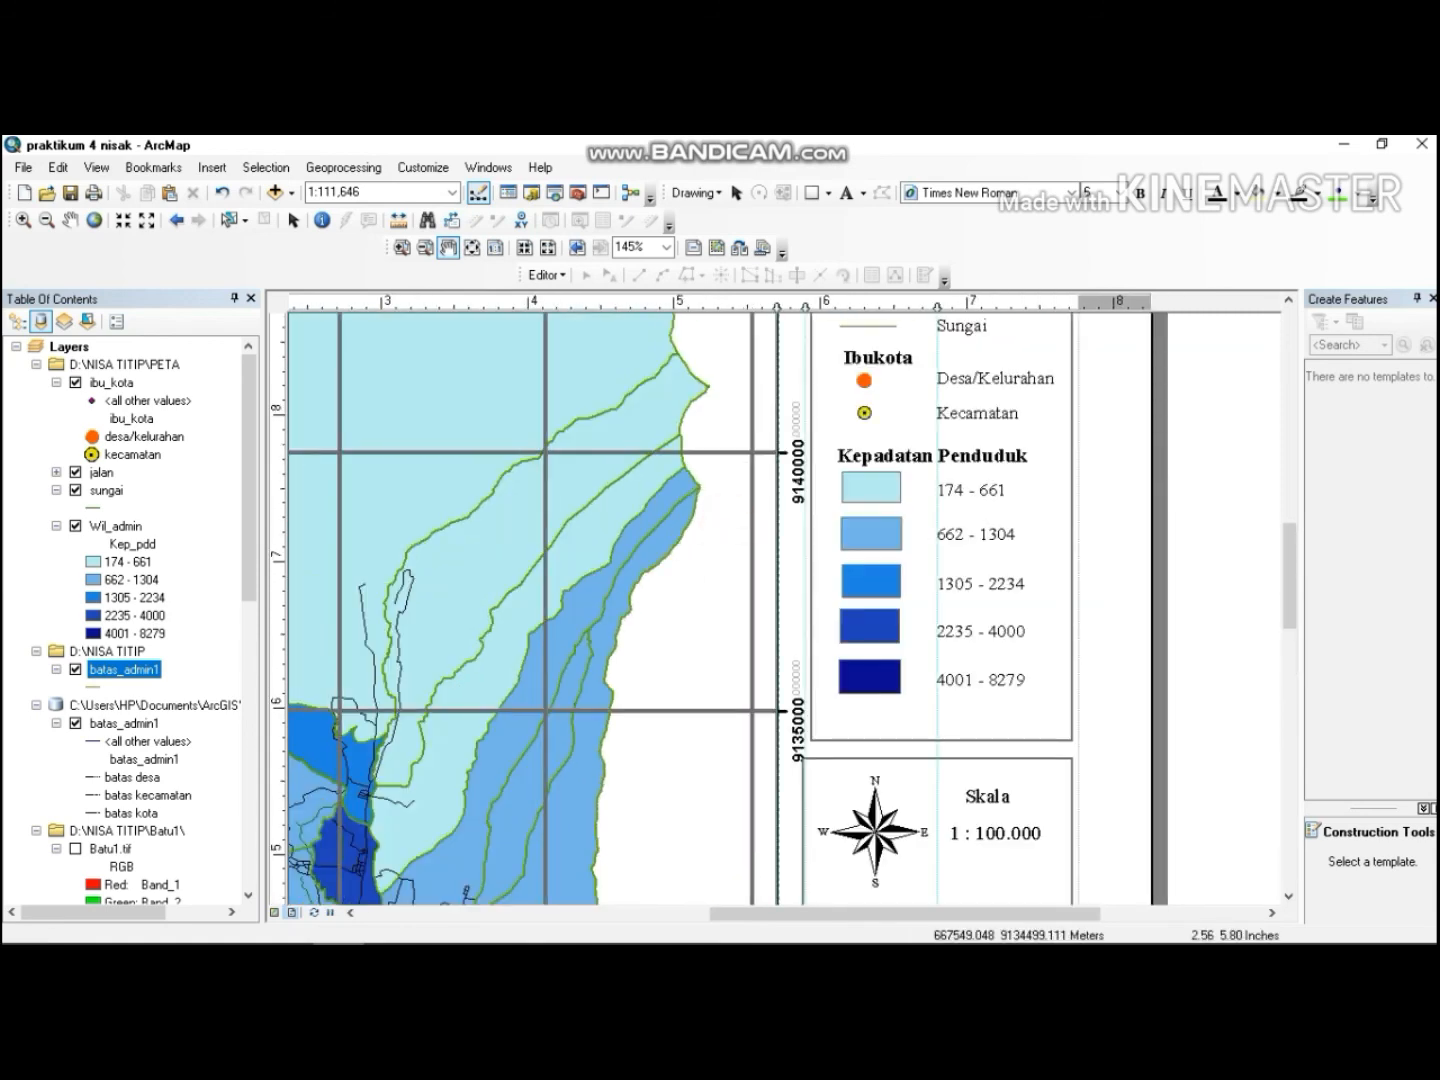
Zoom the data frame to the batas_admin1 layer, then zoom the layout back out to show the whole page.
right_click(126, 669)
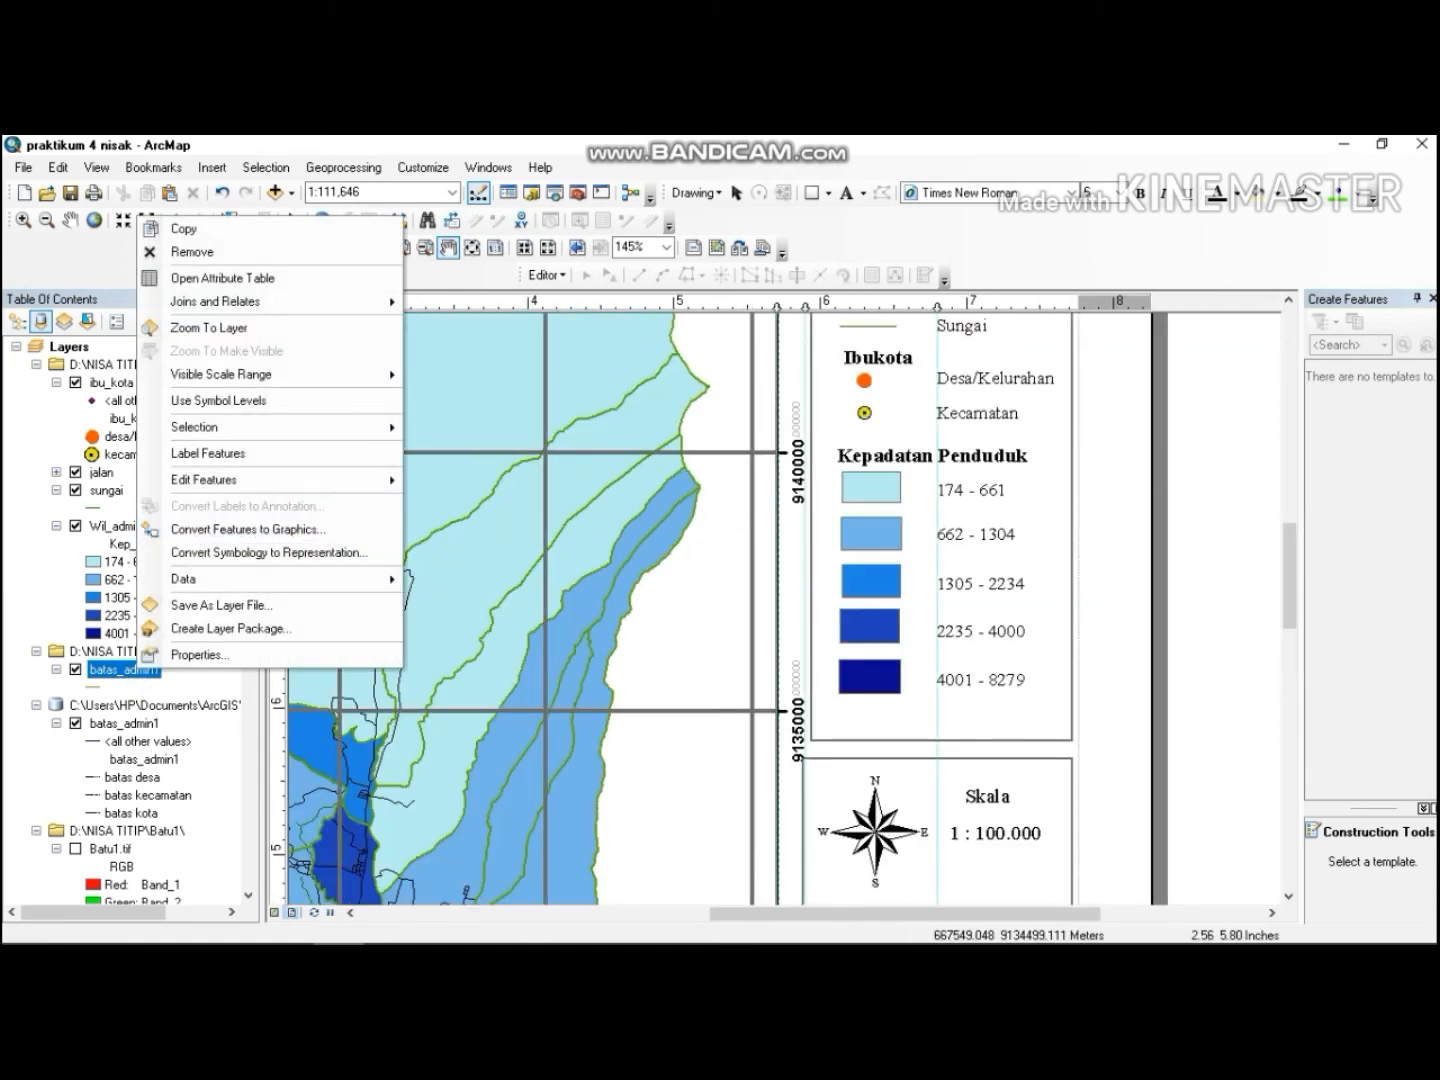
left_click(241, 326)
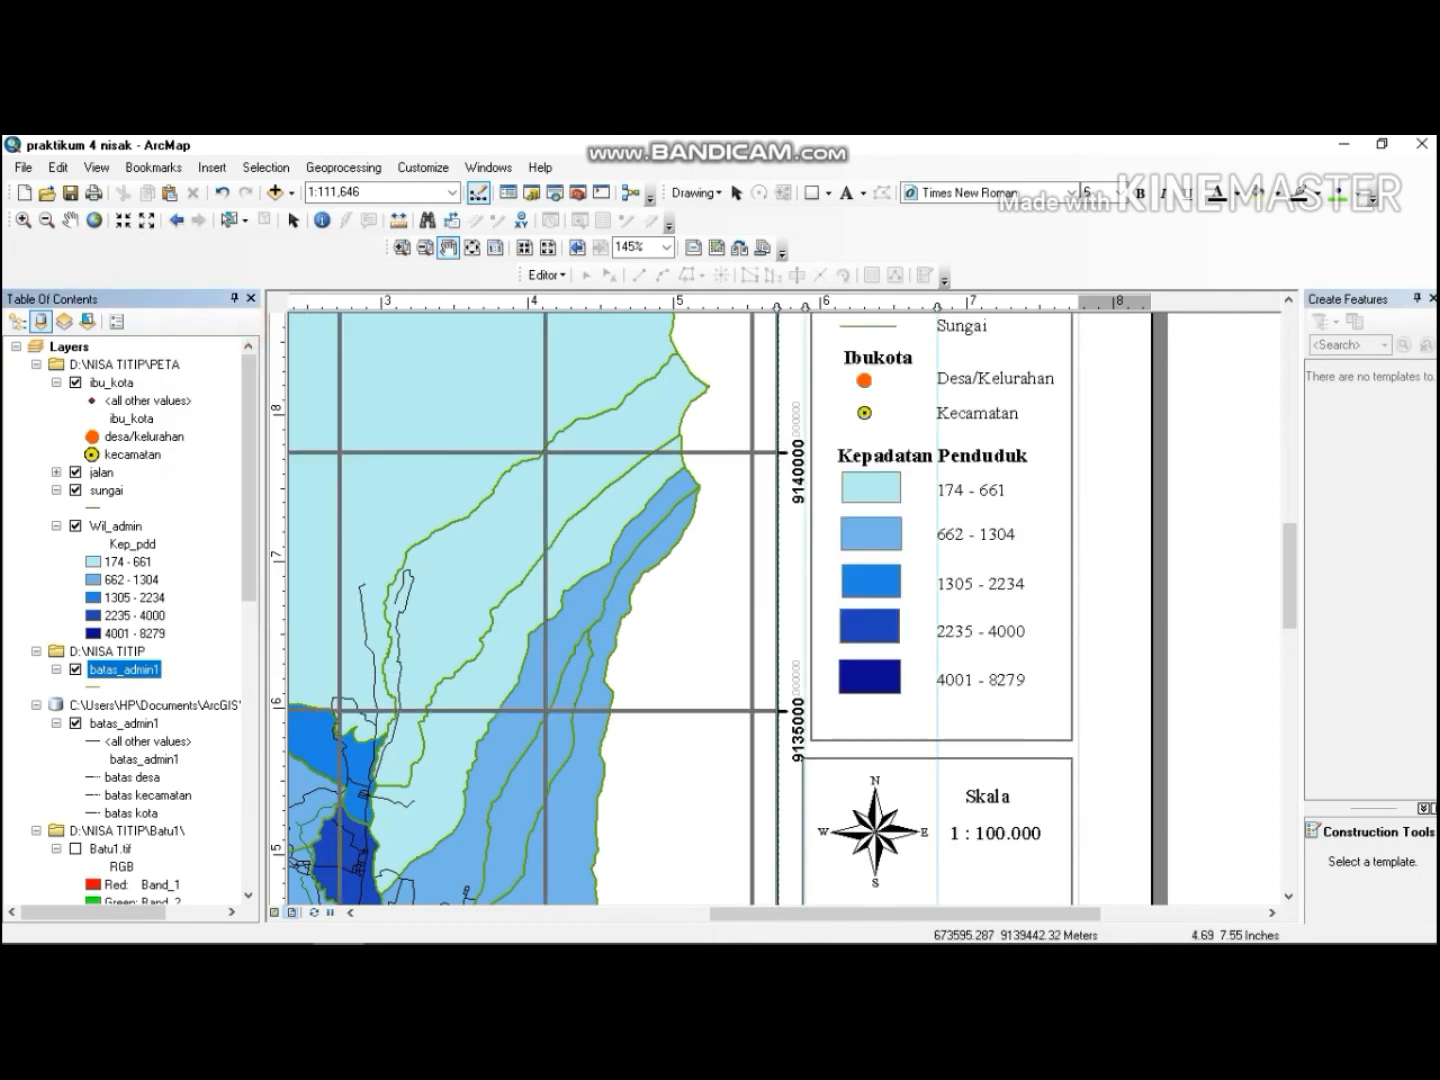
left_click(424, 248)
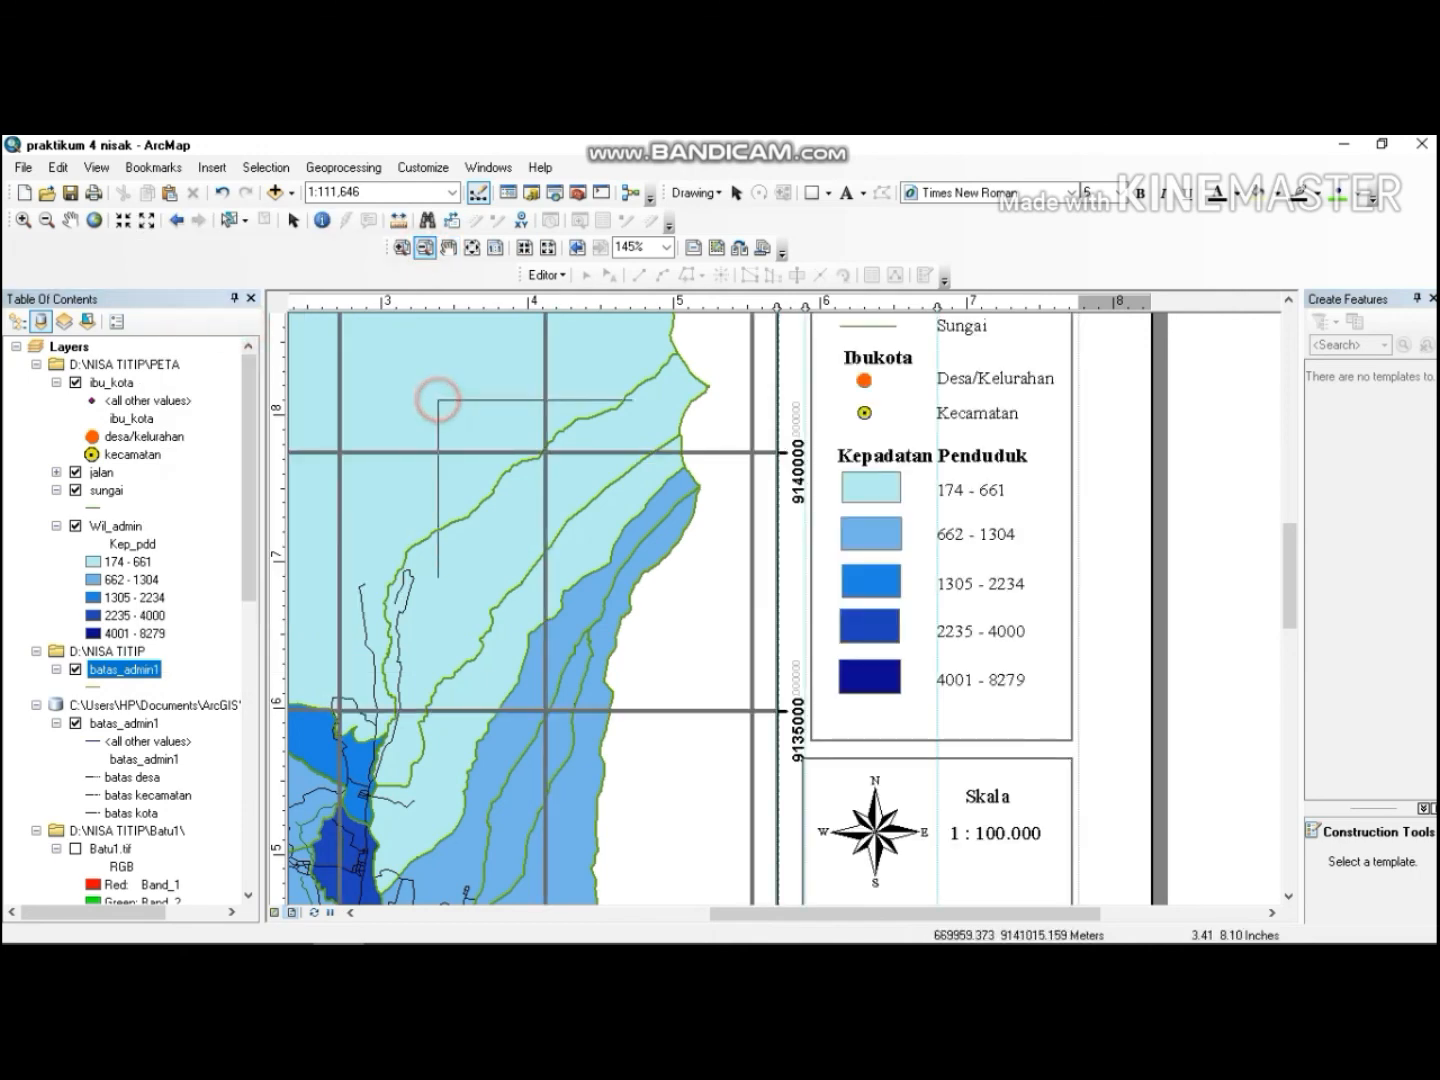
left_click(443, 395)
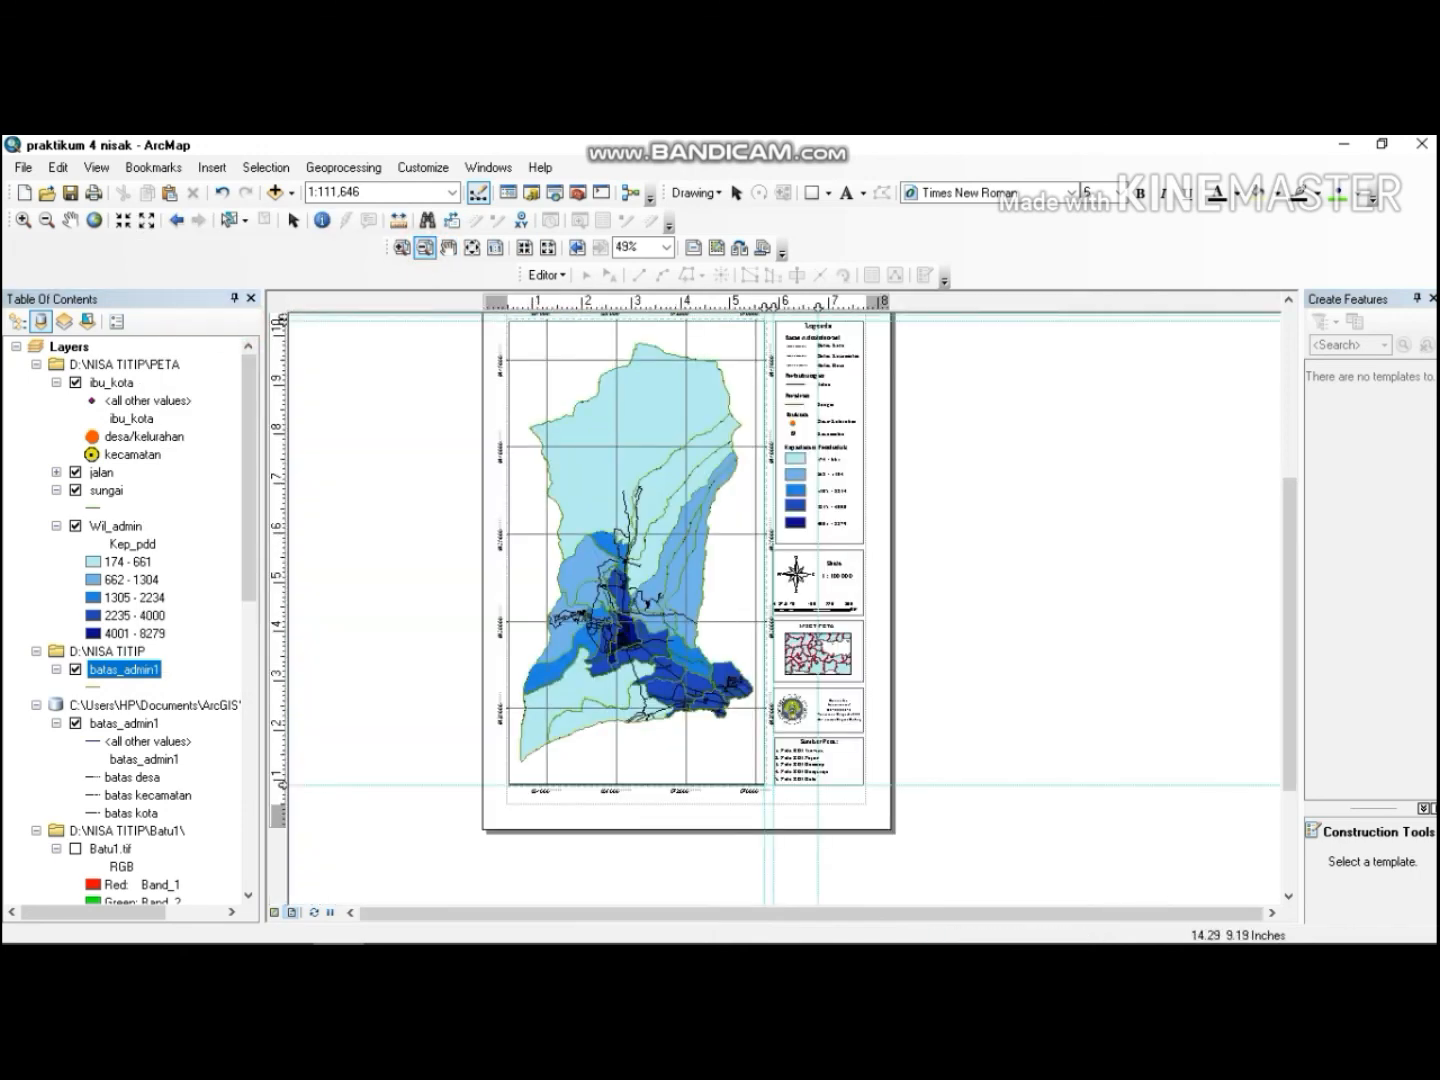
mouse_move(1288, 505)
left_mouse_down()
mouse_move(1288, 449)
mouse_move(1288, 477)
left_mouse_up()
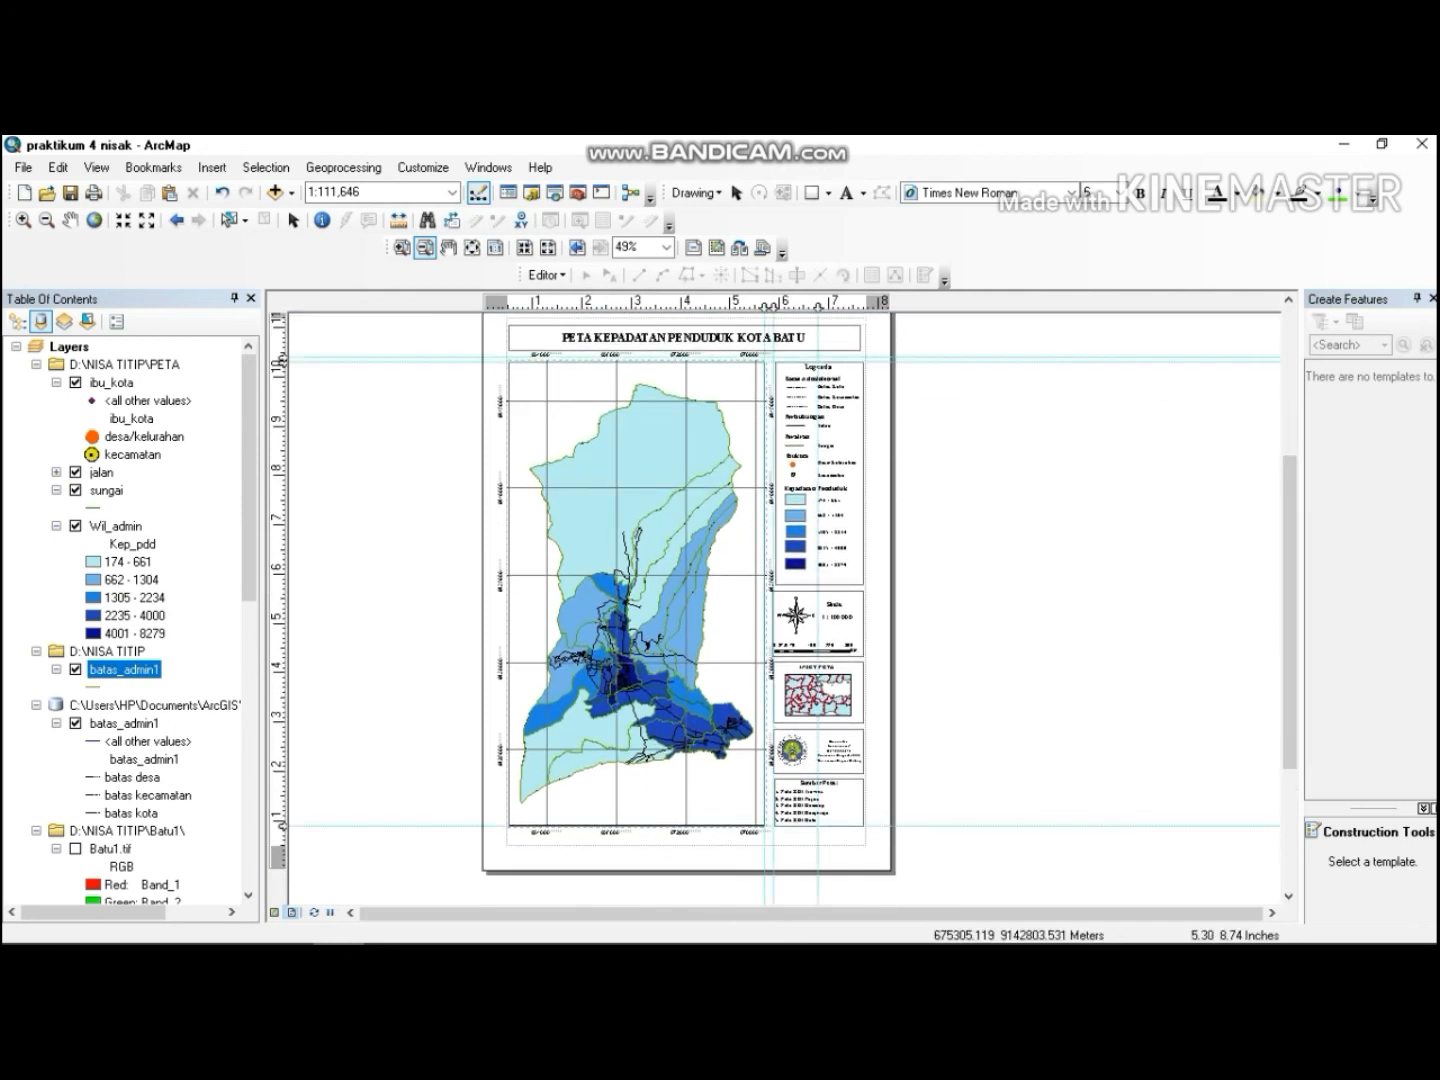